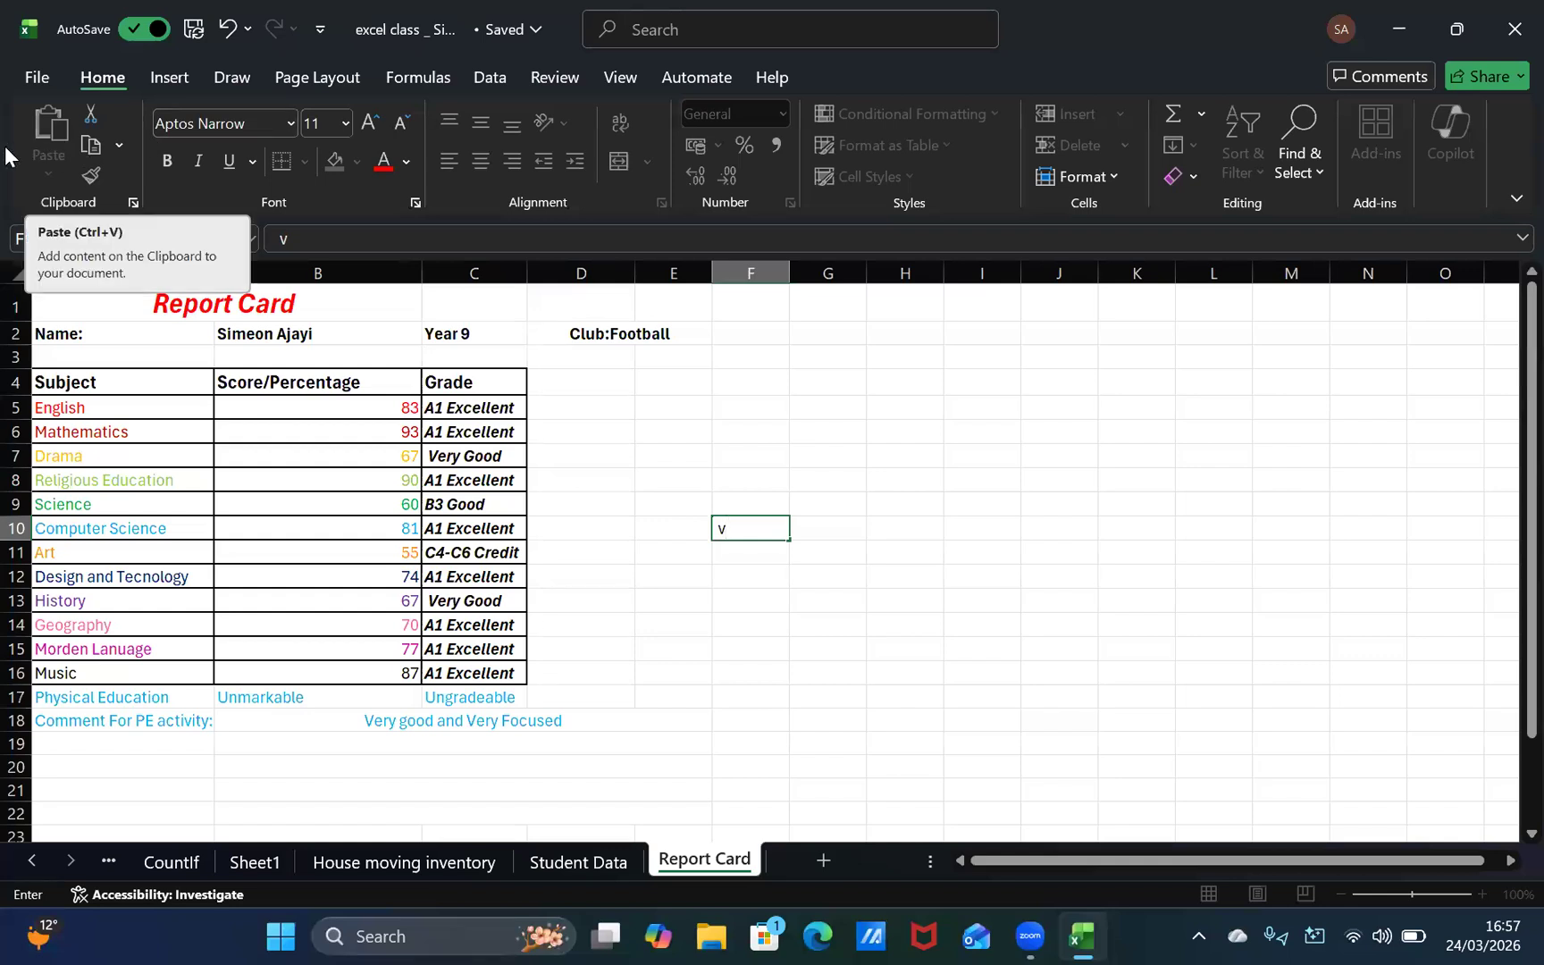
{"action": "type", "text": "3"}
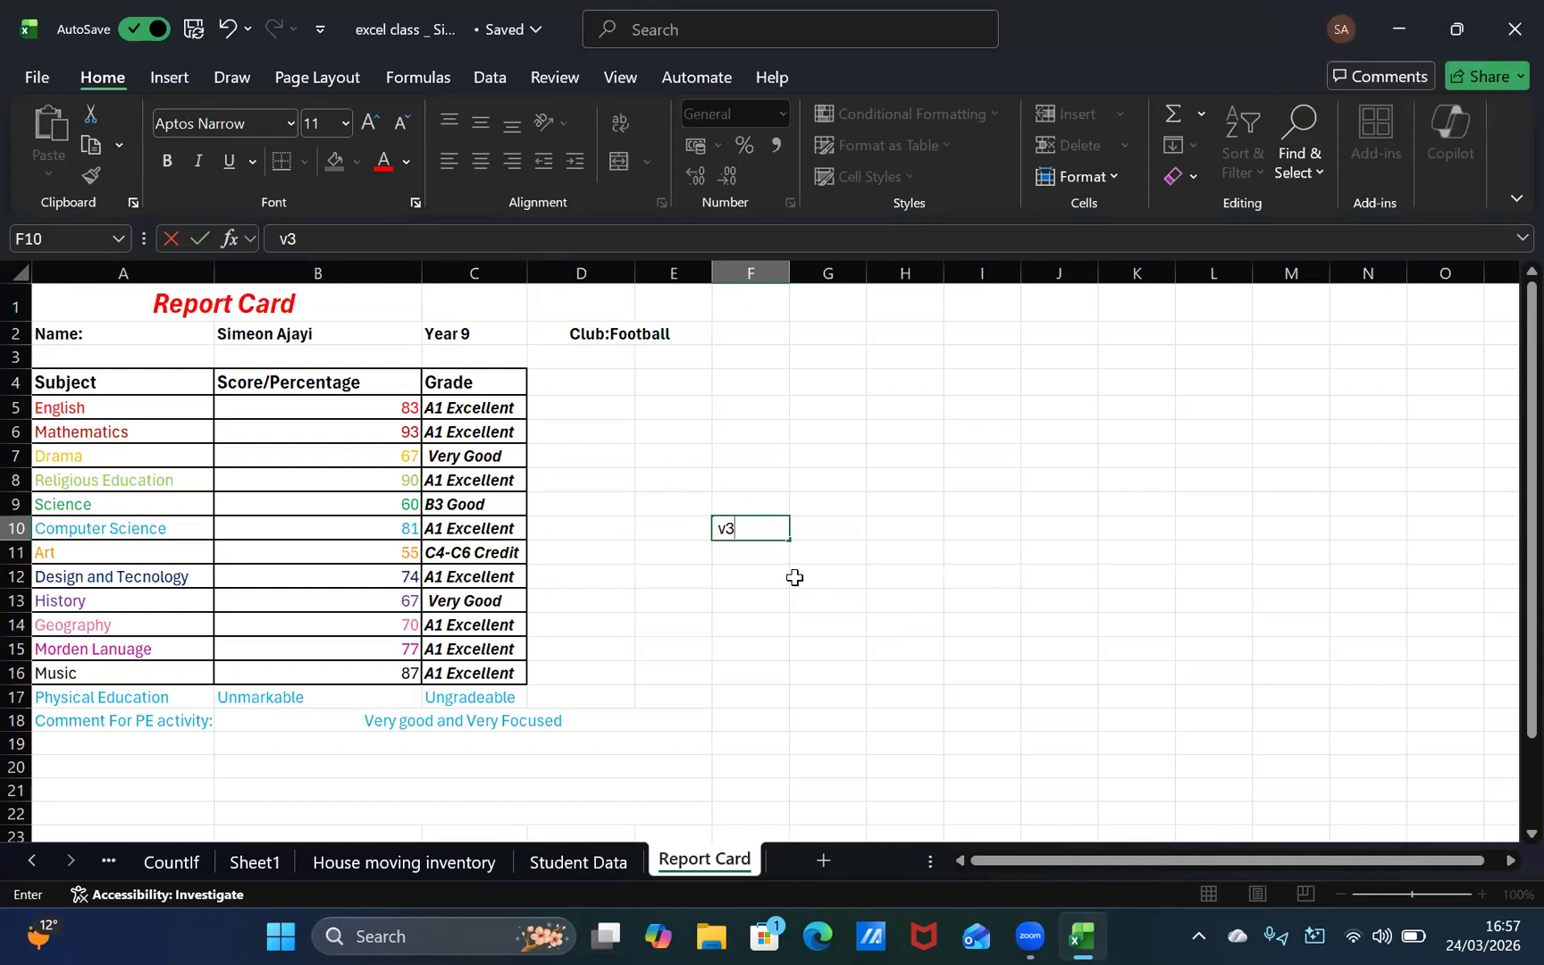
{"action": "key", "text": "BackSpace"}
{"action": "key", "text": "BackSpace"}
{"action": "left_click", "coordinate": [353, 405]}
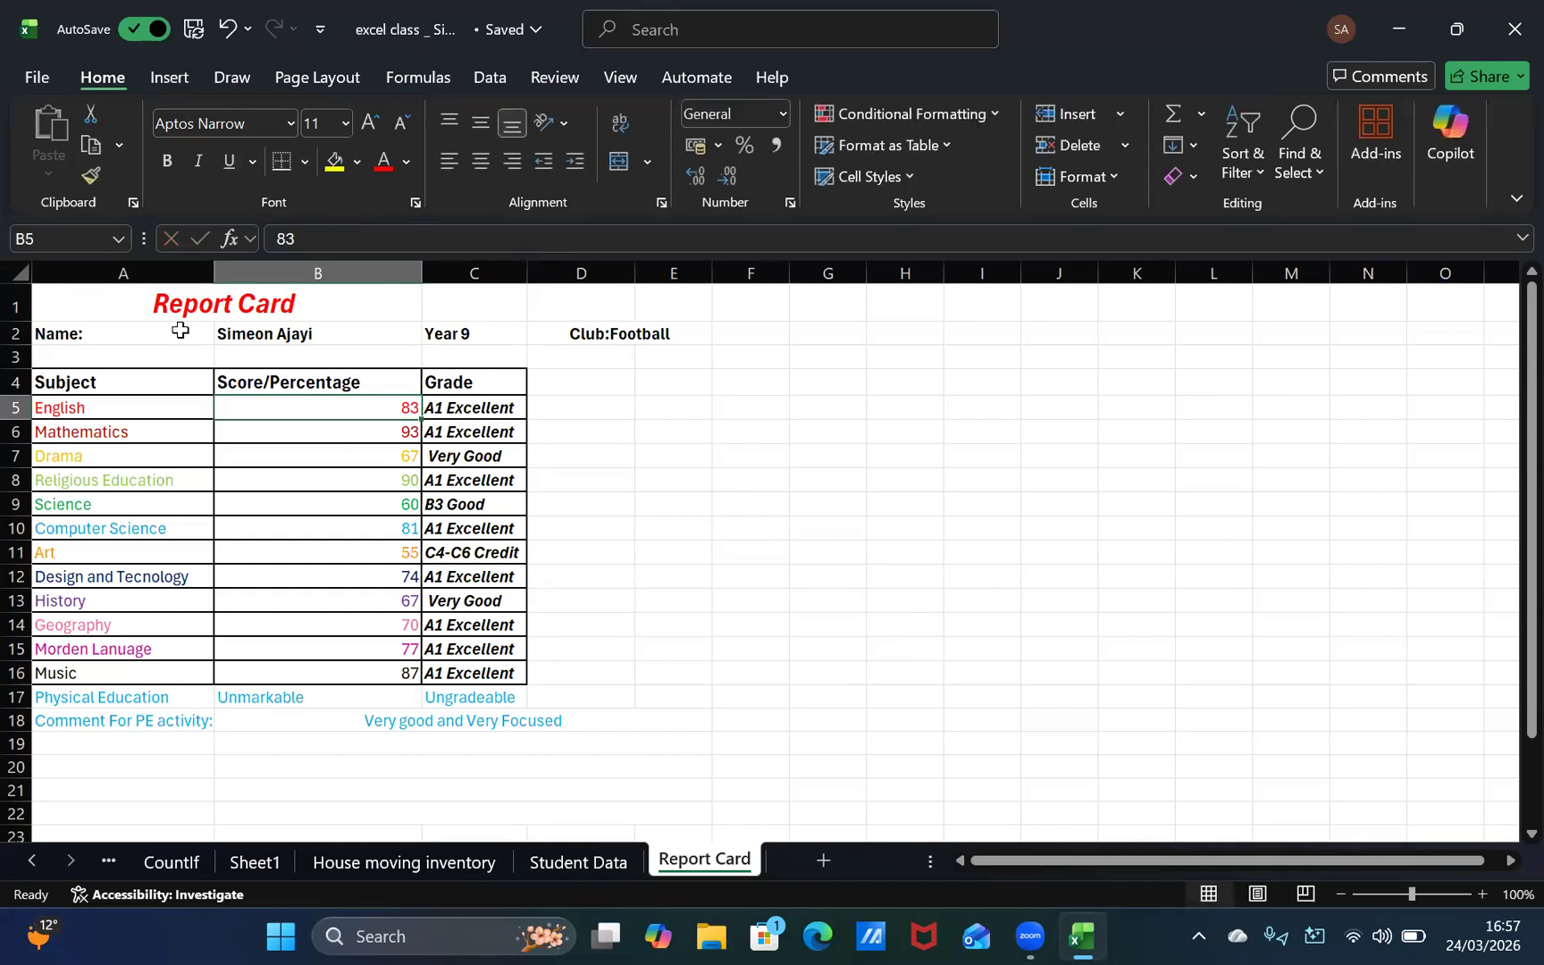
{"action": "left_click", "coordinate": [137, 300]}
{"action": "left_click", "coordinate": [745, 719]}
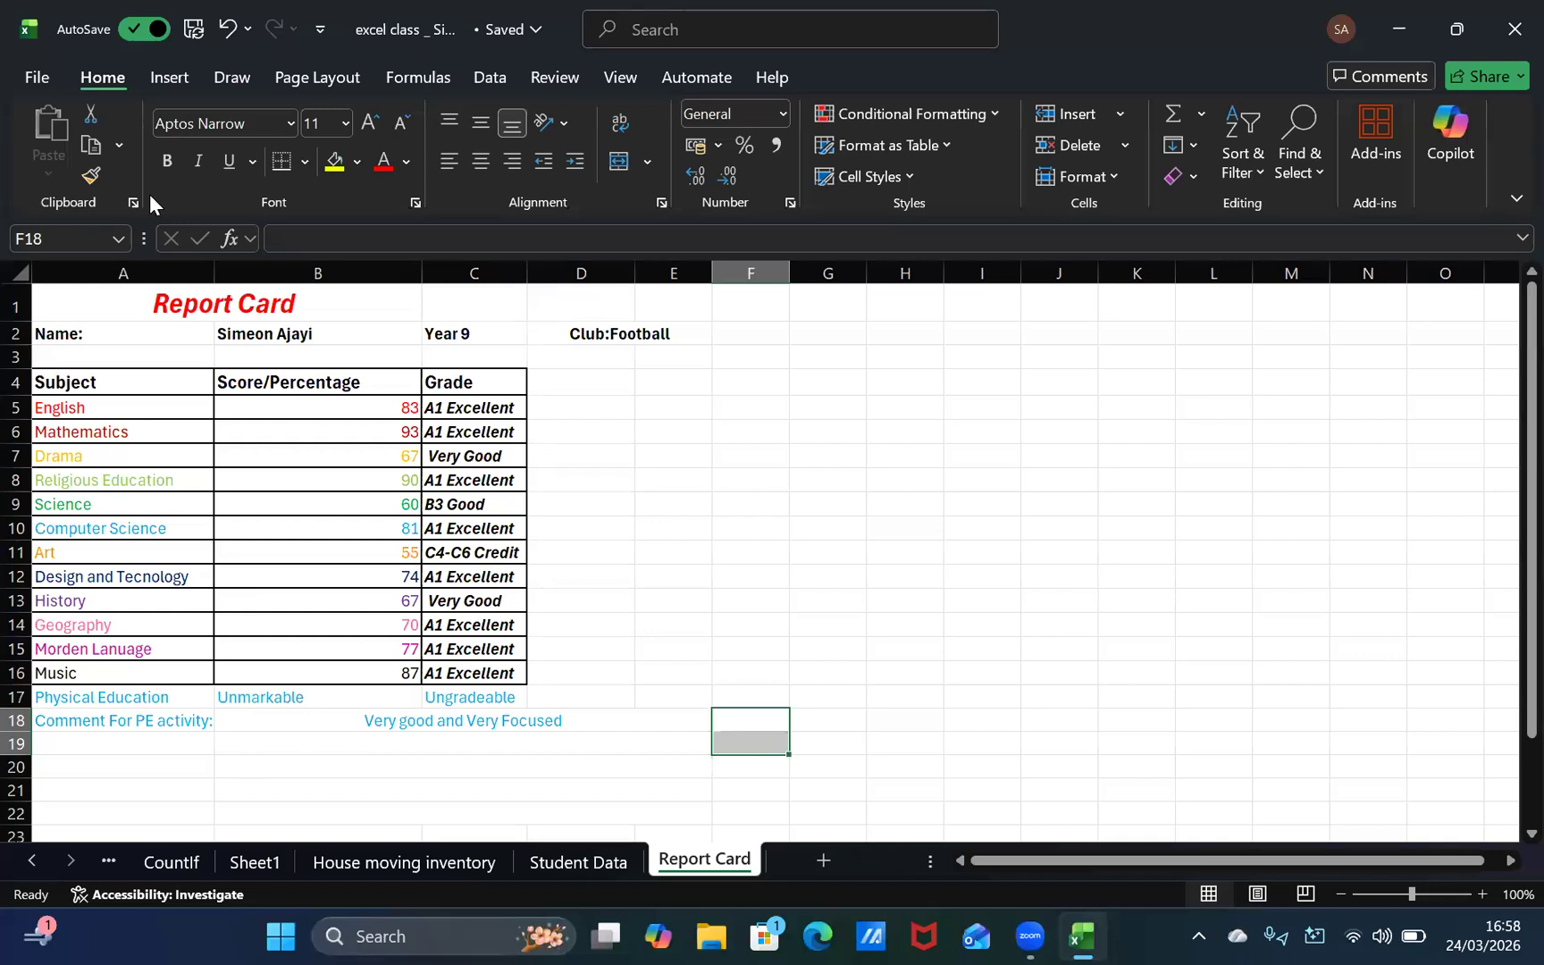
Step: Clear the Design and Tecnology score in cell B12
{"action": "left_click", "coordinate": [327, 578]}
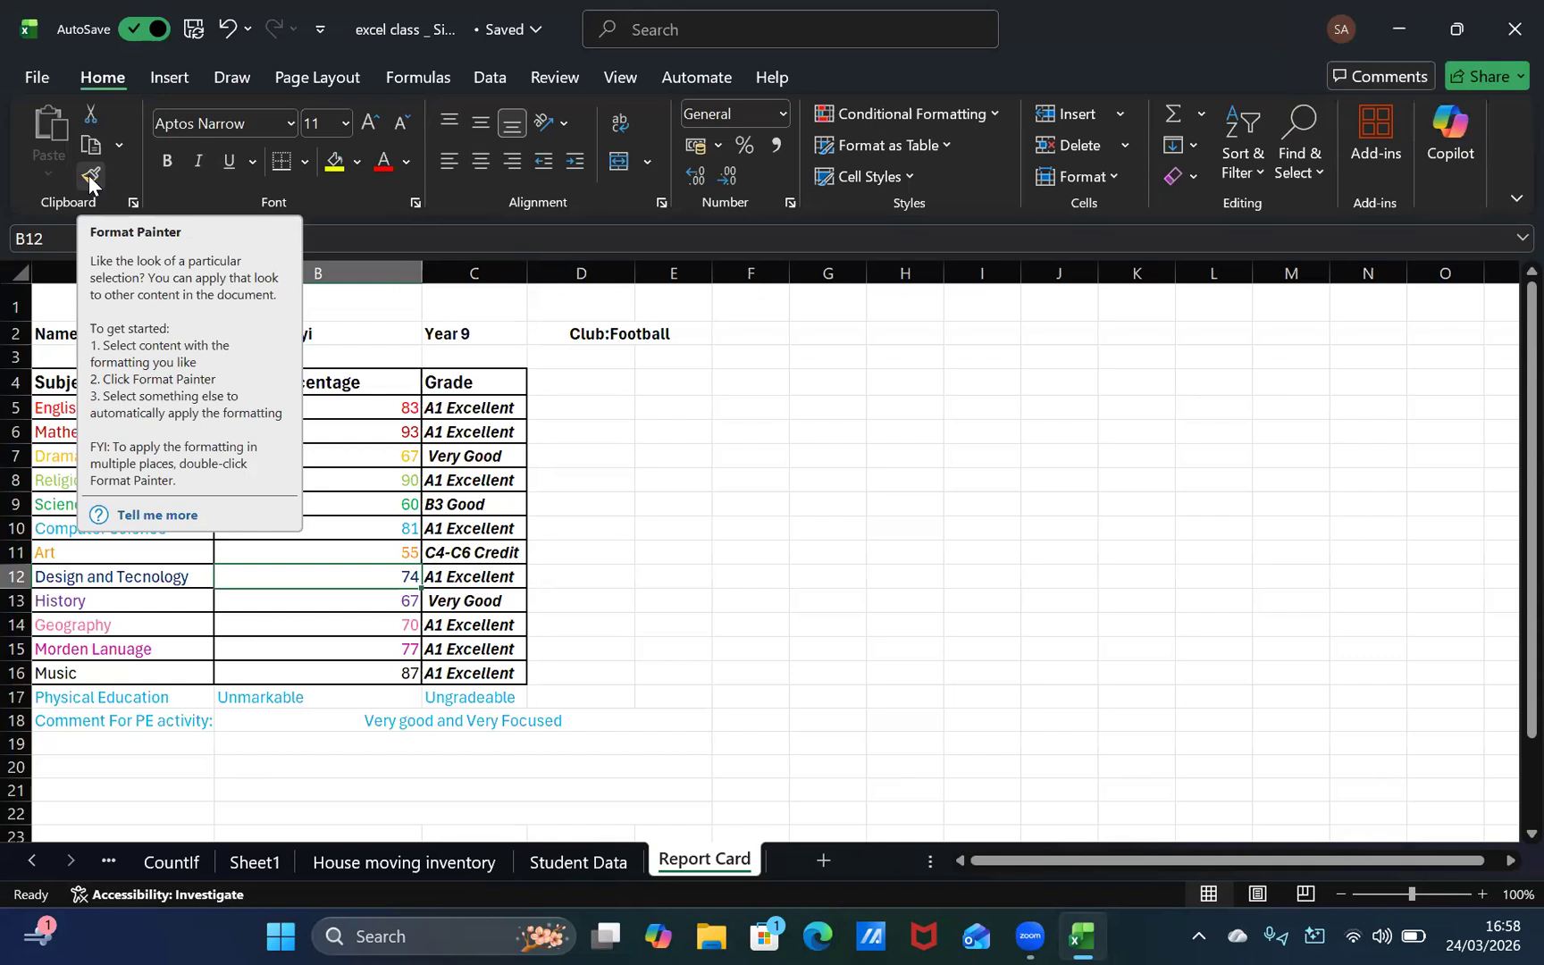
{"action": "key", "text": "BackSpace"}
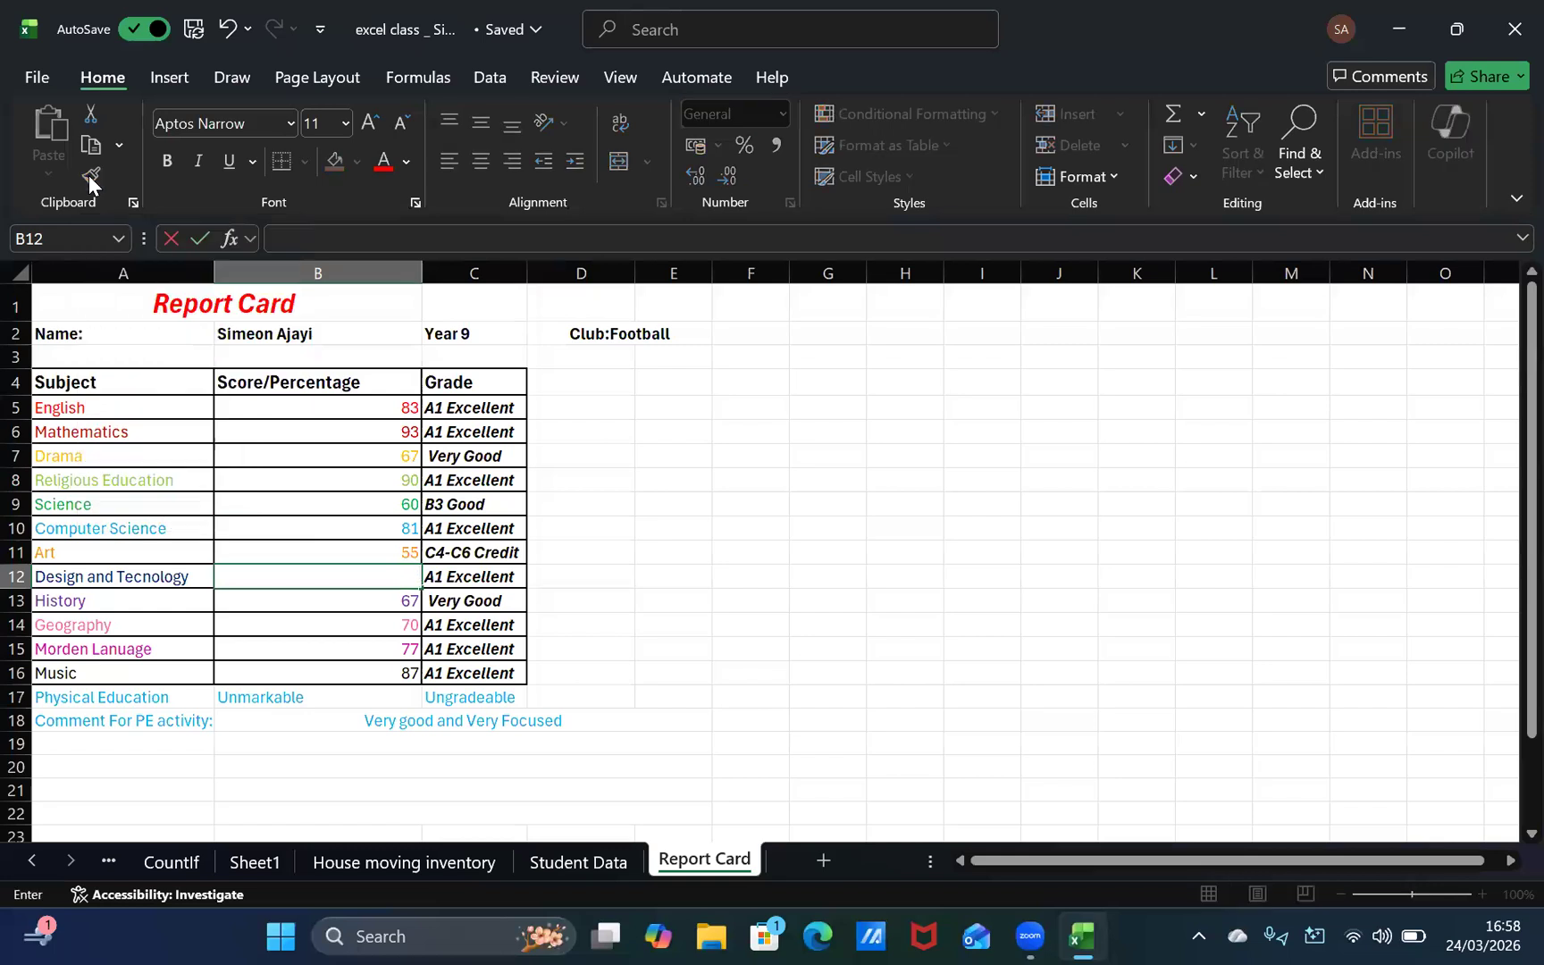
{"action": "left_click", "coordinate": [220, 607]}
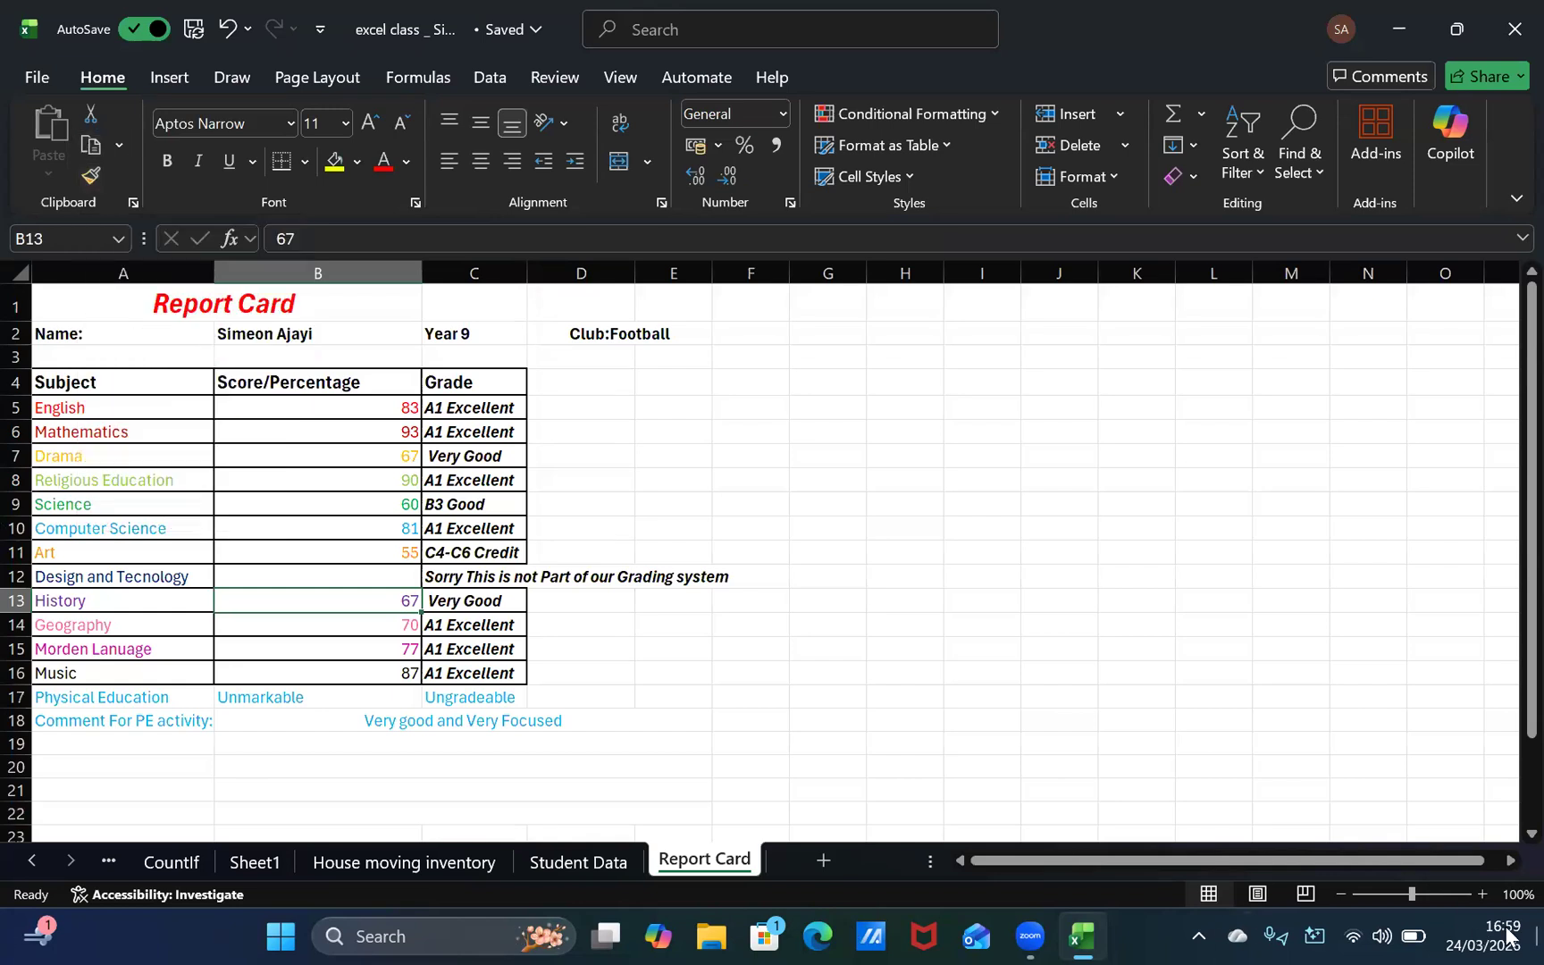
{"action": "left_click", "coordinate": [625, 239]}
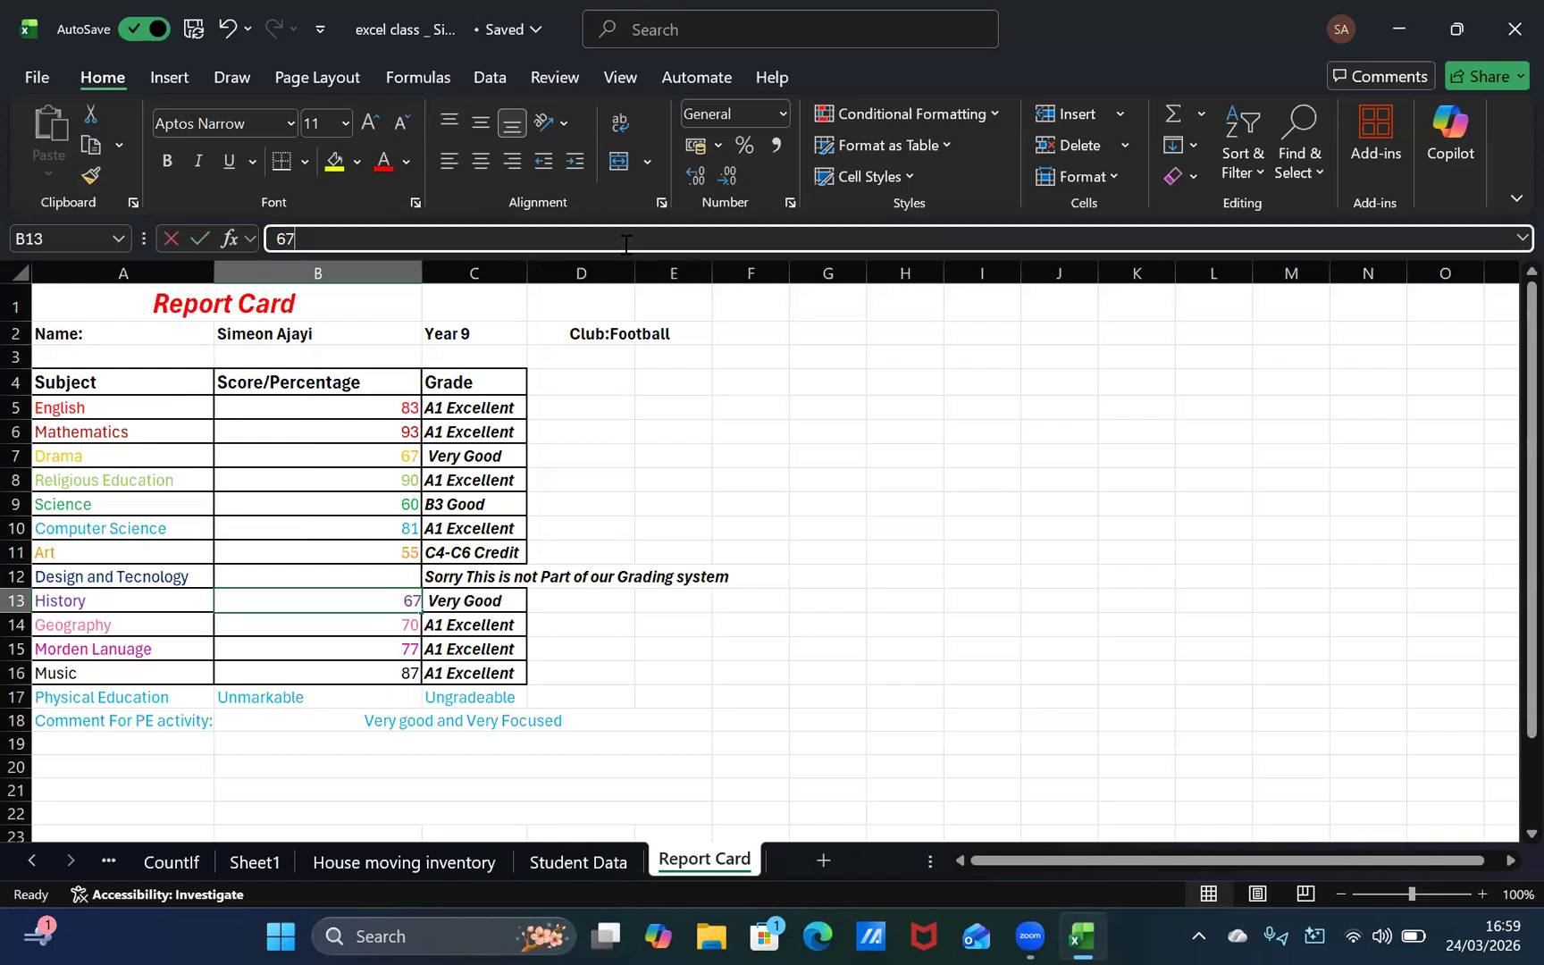
{"action": "left_click", "coordinate": [920, 456]}
Step: Undo the deletion of the Design and Tecnology score and check its grade formula in C12
{"action": "left_click", "coordinate": [347, 583]}
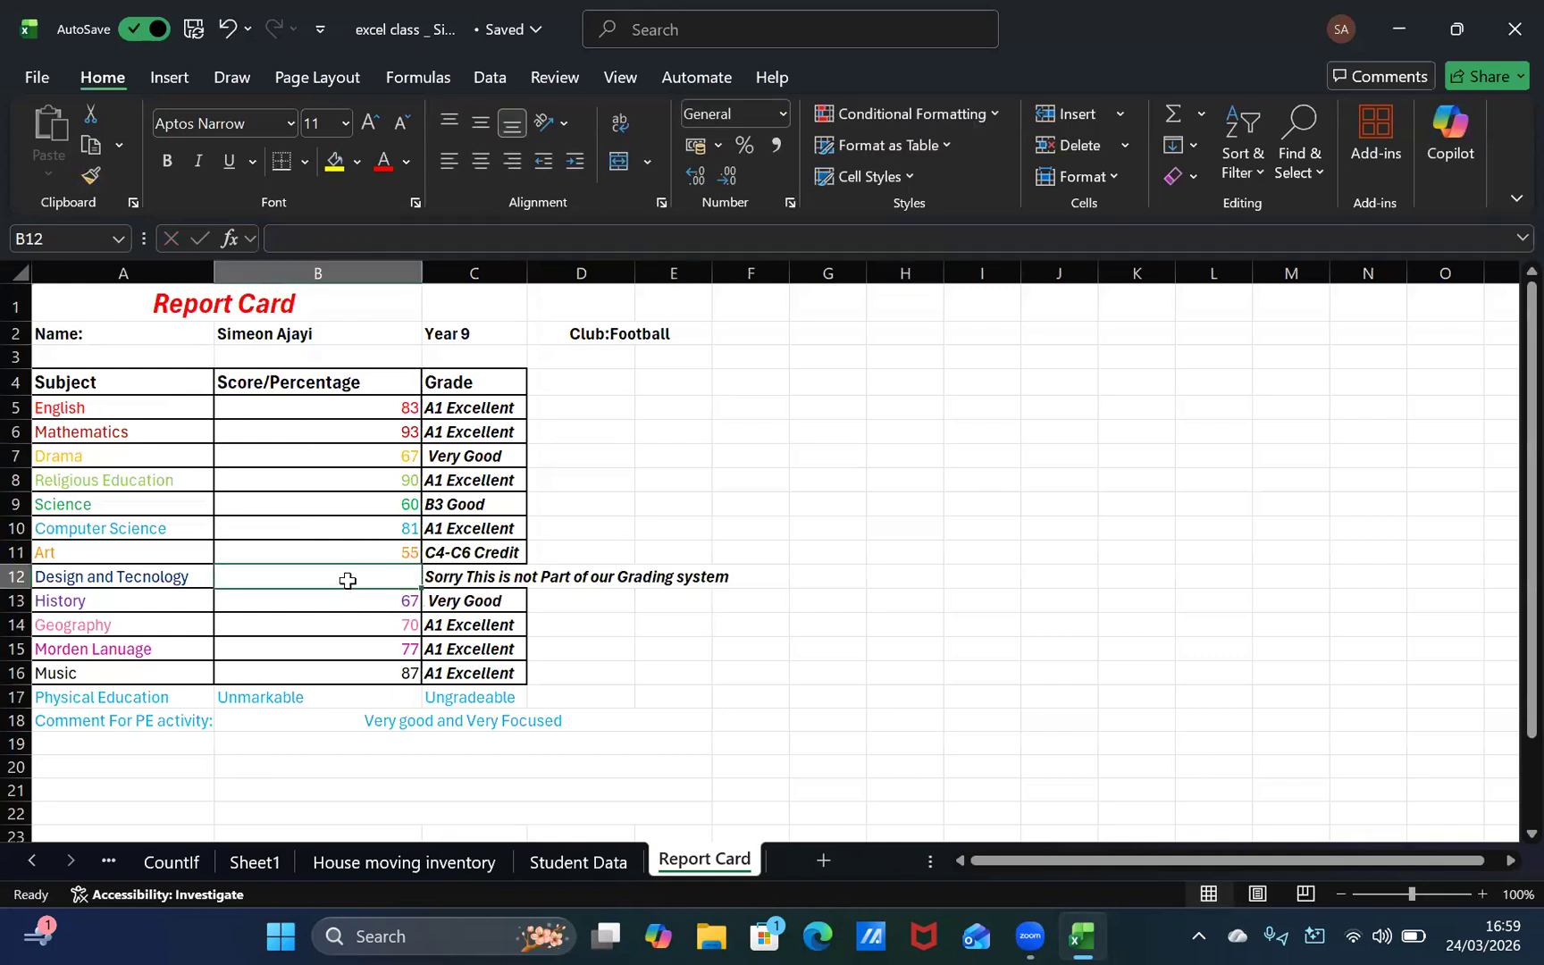
{"action": "key", "text": "ctrl+z"}
{"action": "key", "text": "ctrl+z"}
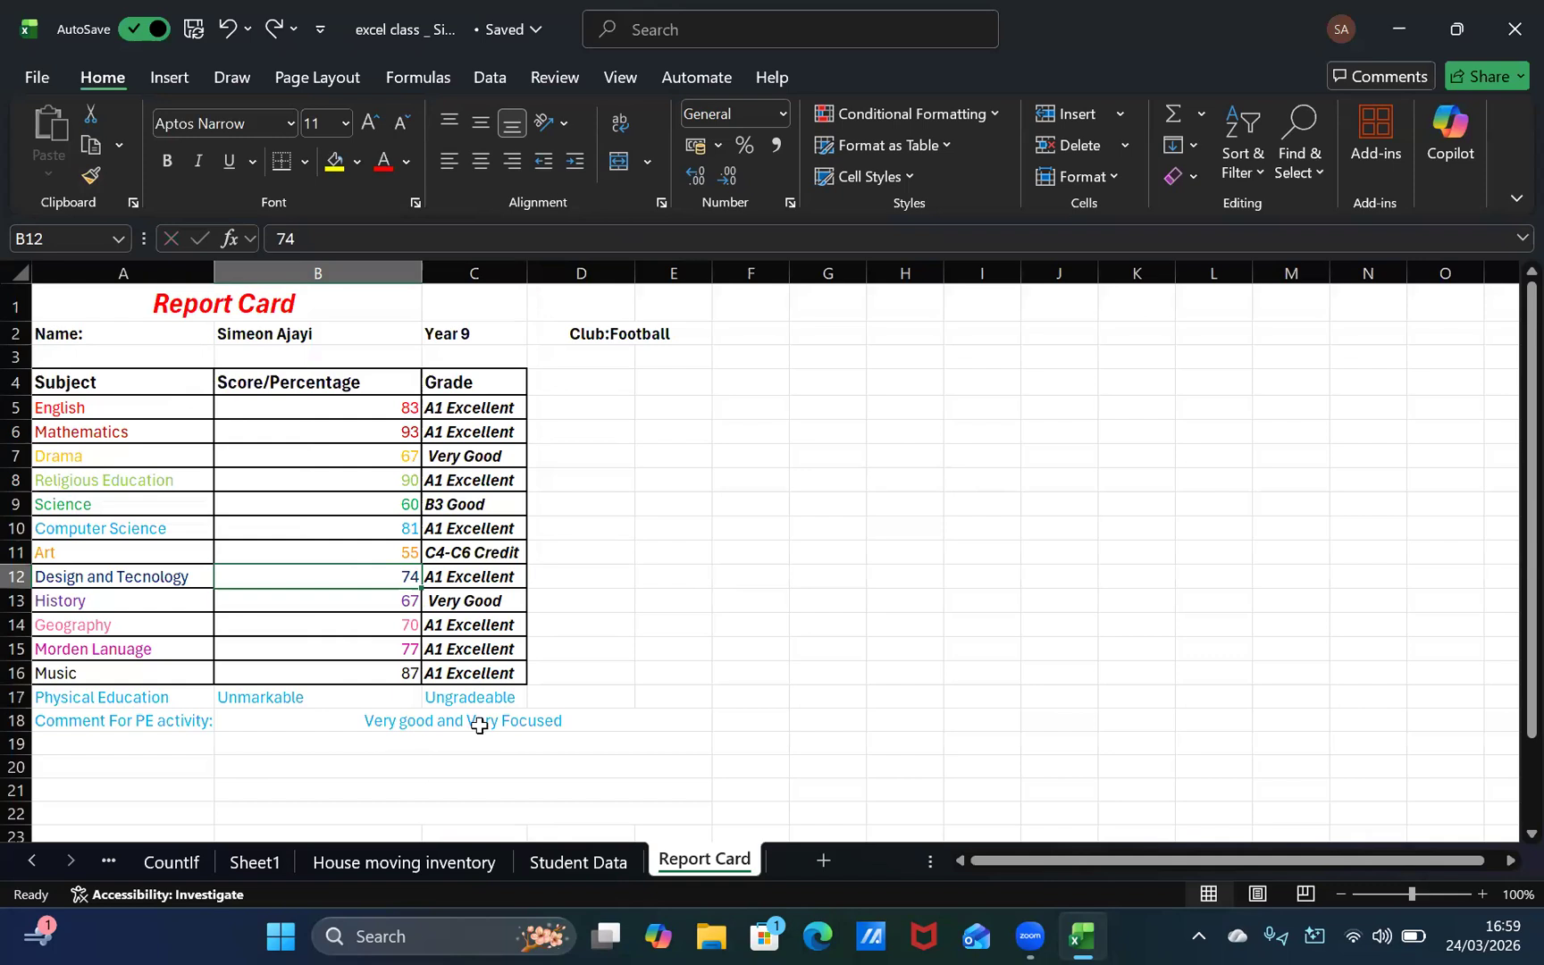
{"action": "left_click", "coordinate": [454, 574]}
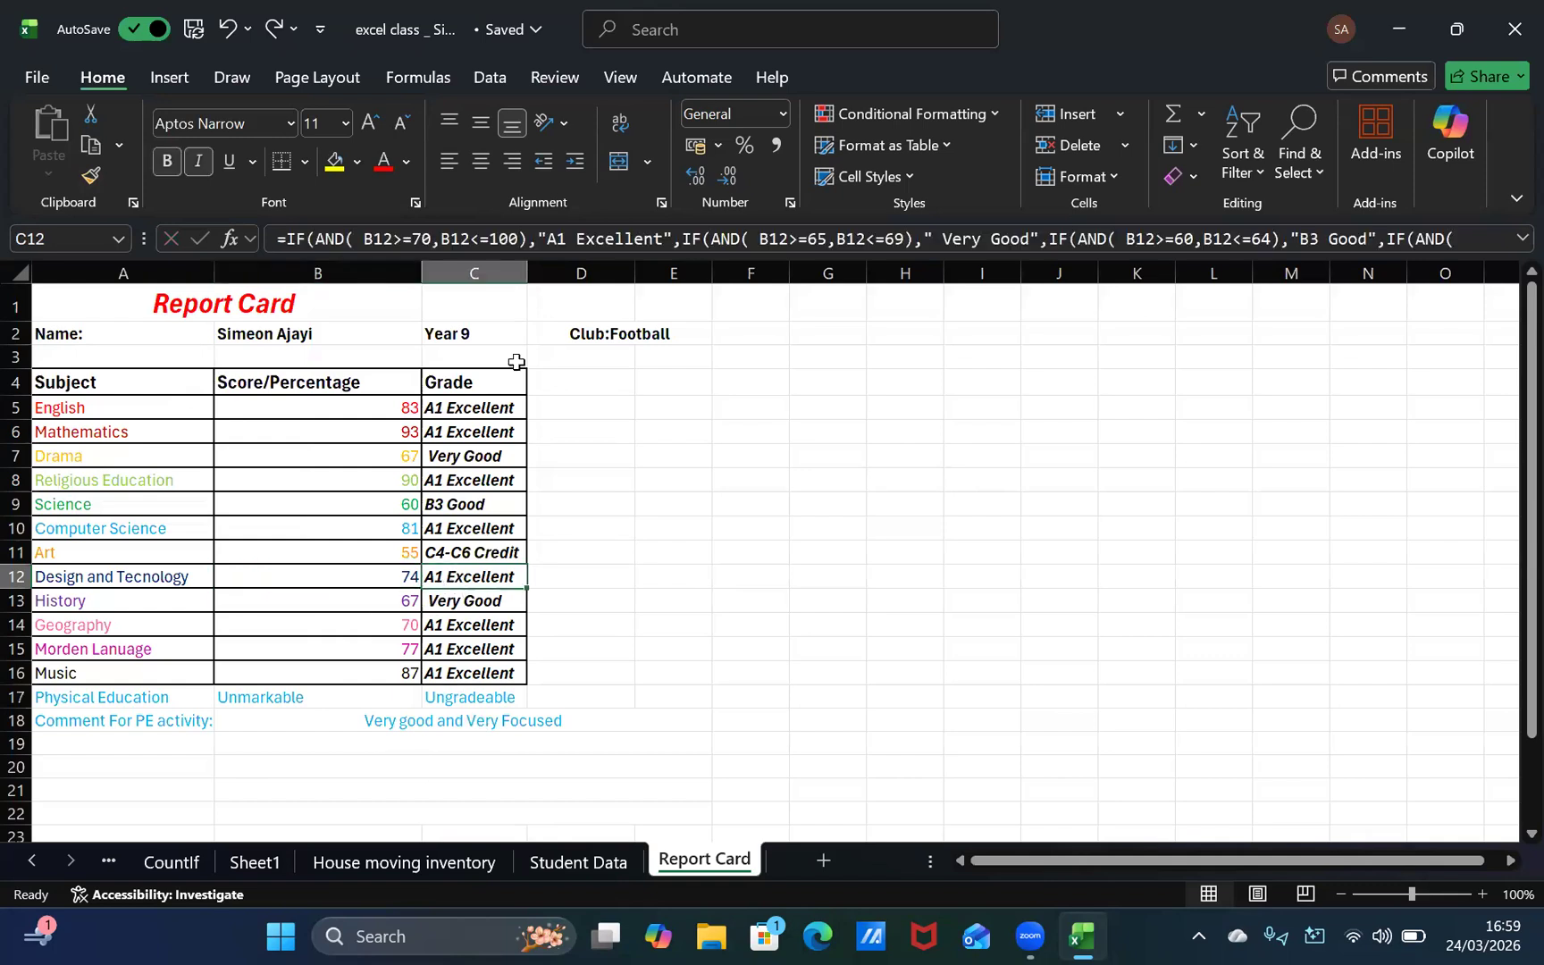
{"action": "left_click", "coordinate": [607, 578]}
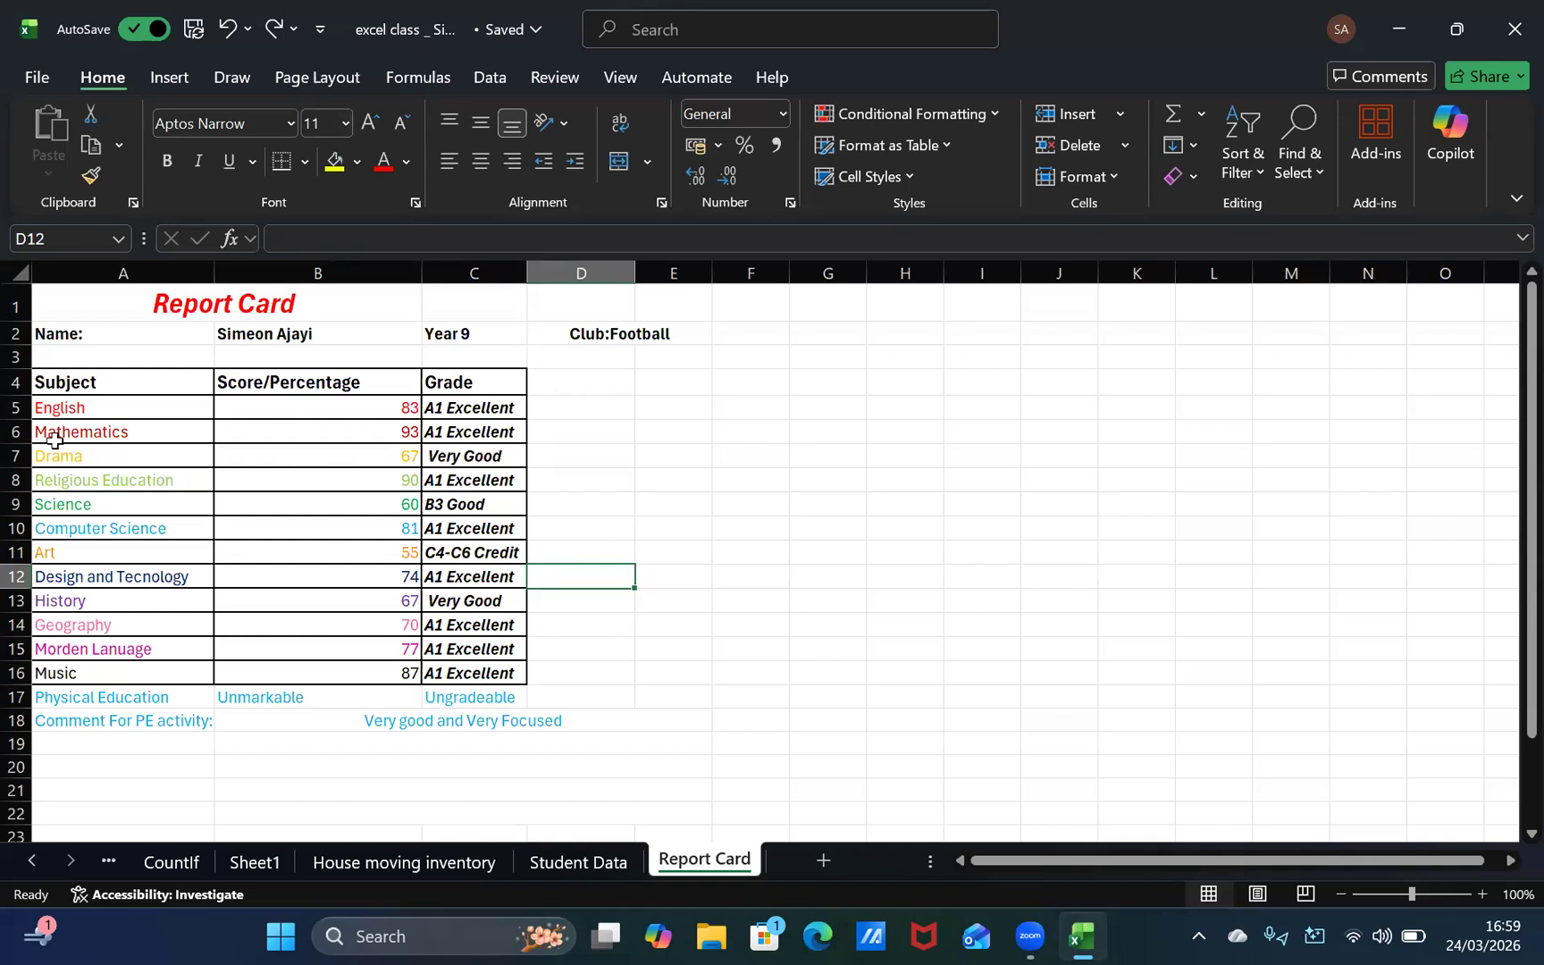
Step: Copy the formatting of the subject cells A5:A16 onto the grade cells C5:C16 with Format Painter
{"action": "left_click", "coordinate": [108, 406]}
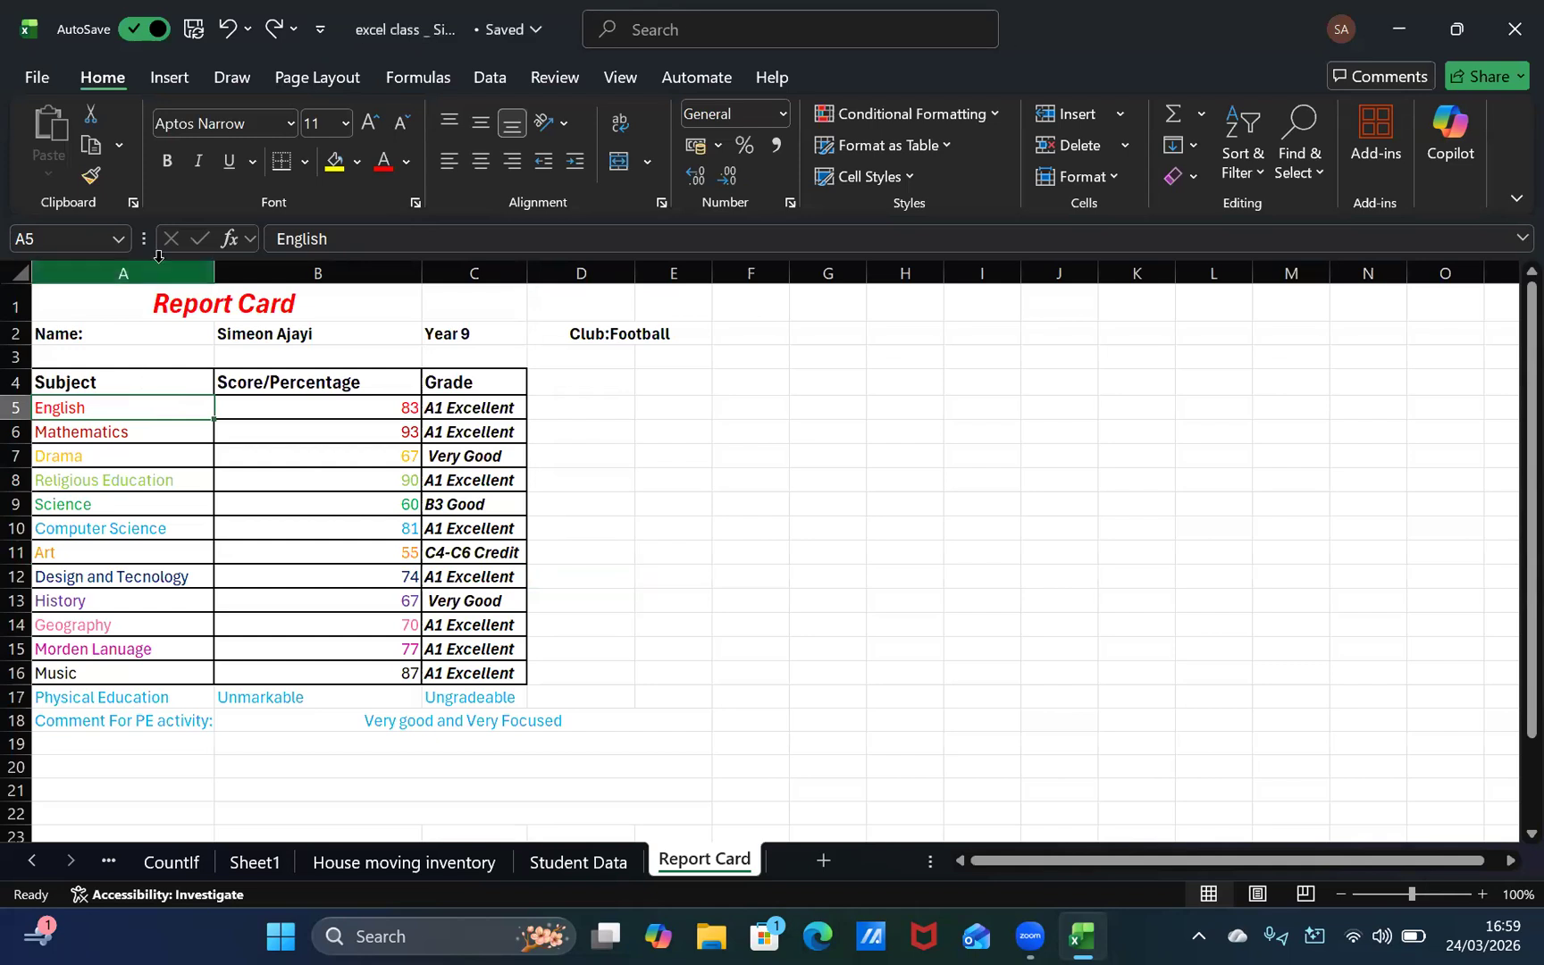
{"action": "left_click_drag", "start_coordinate": [106, 413], "coordinate": [196, 684]}
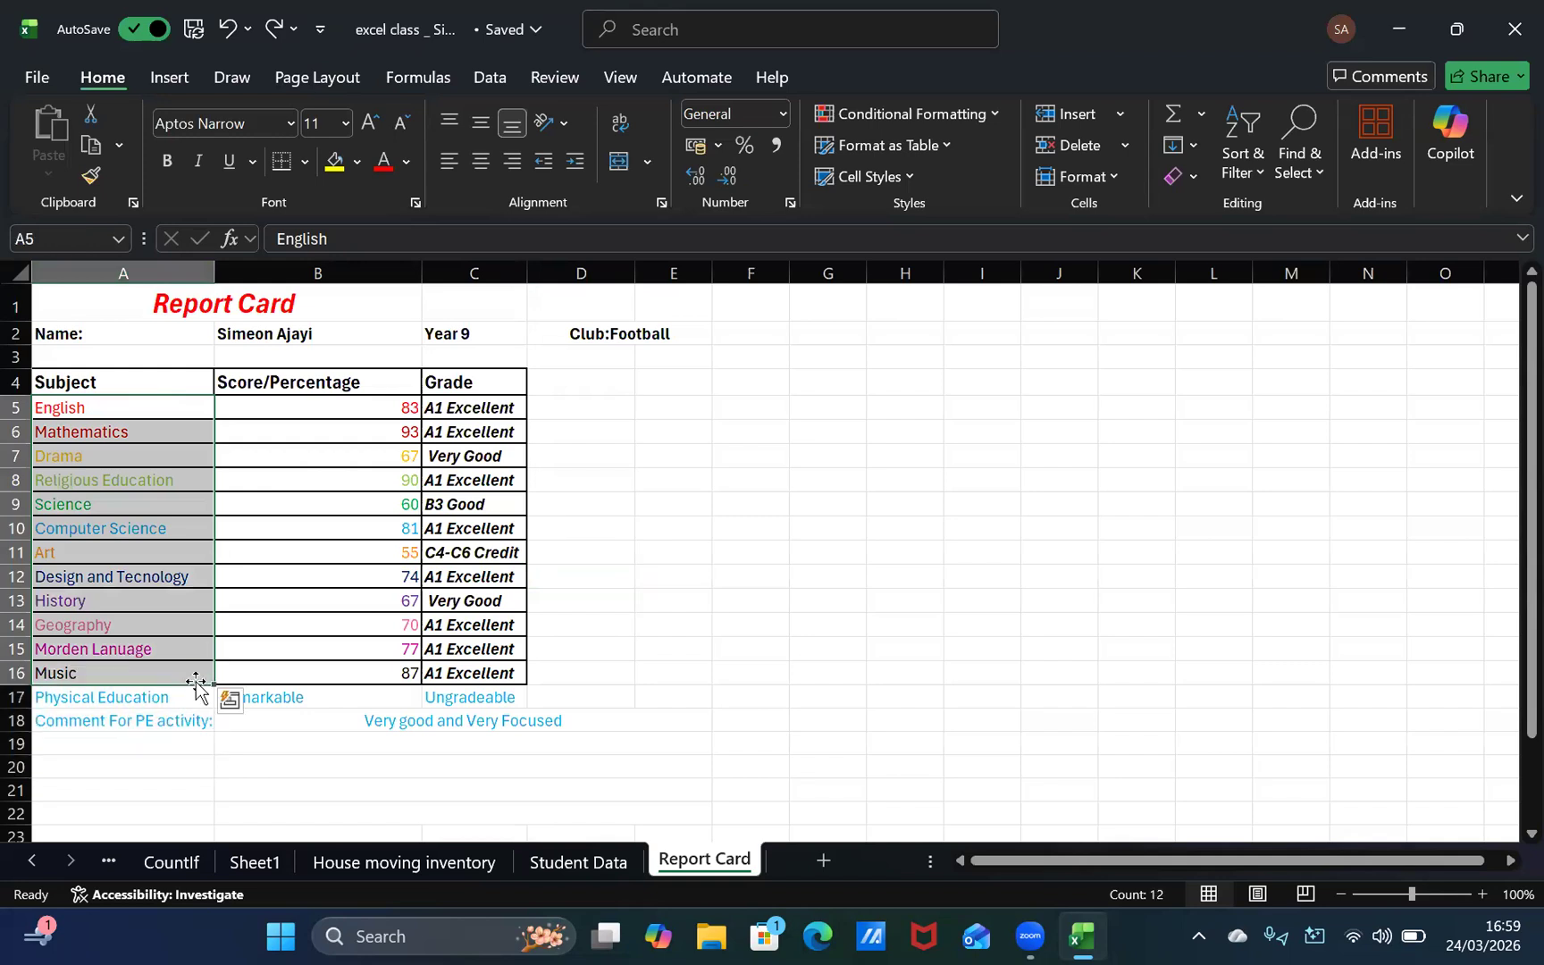
{"action": "left_click", "coordinate": [60, 404]}
{"action": "left_click_drag", "start_coordinate": [92, 424], "coordinate": [88, 534]}
{"action": "left_click_drag", "start_coordinate": [98, 557], "coordinate": [124, 675]}
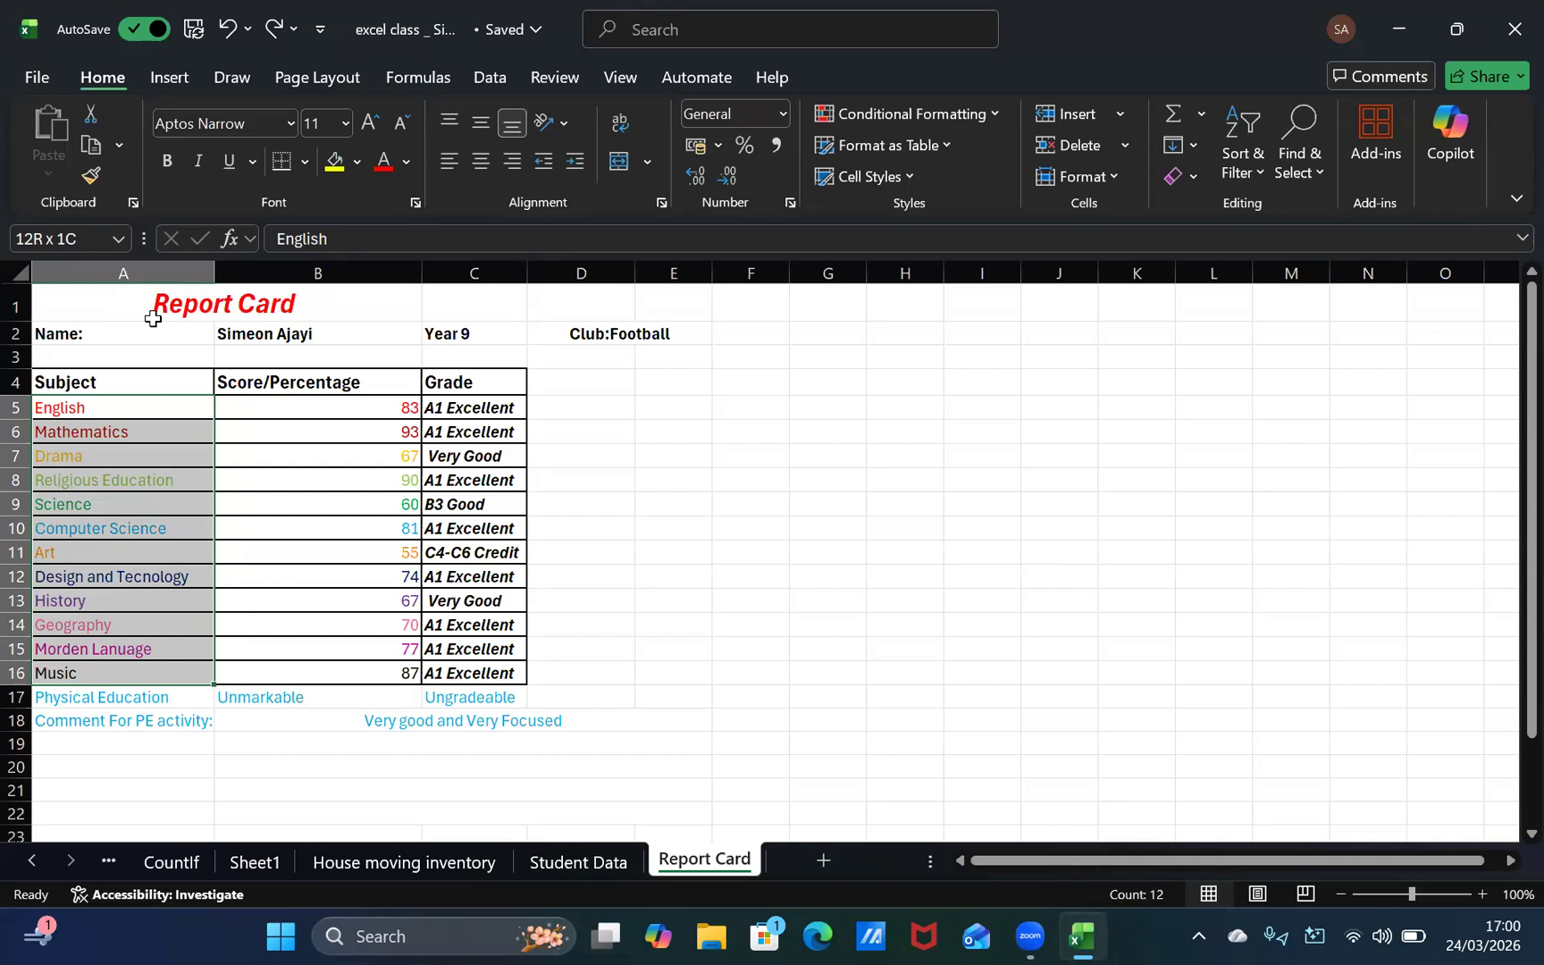
{"action": "left_click", "coordinate": [86, 172]}
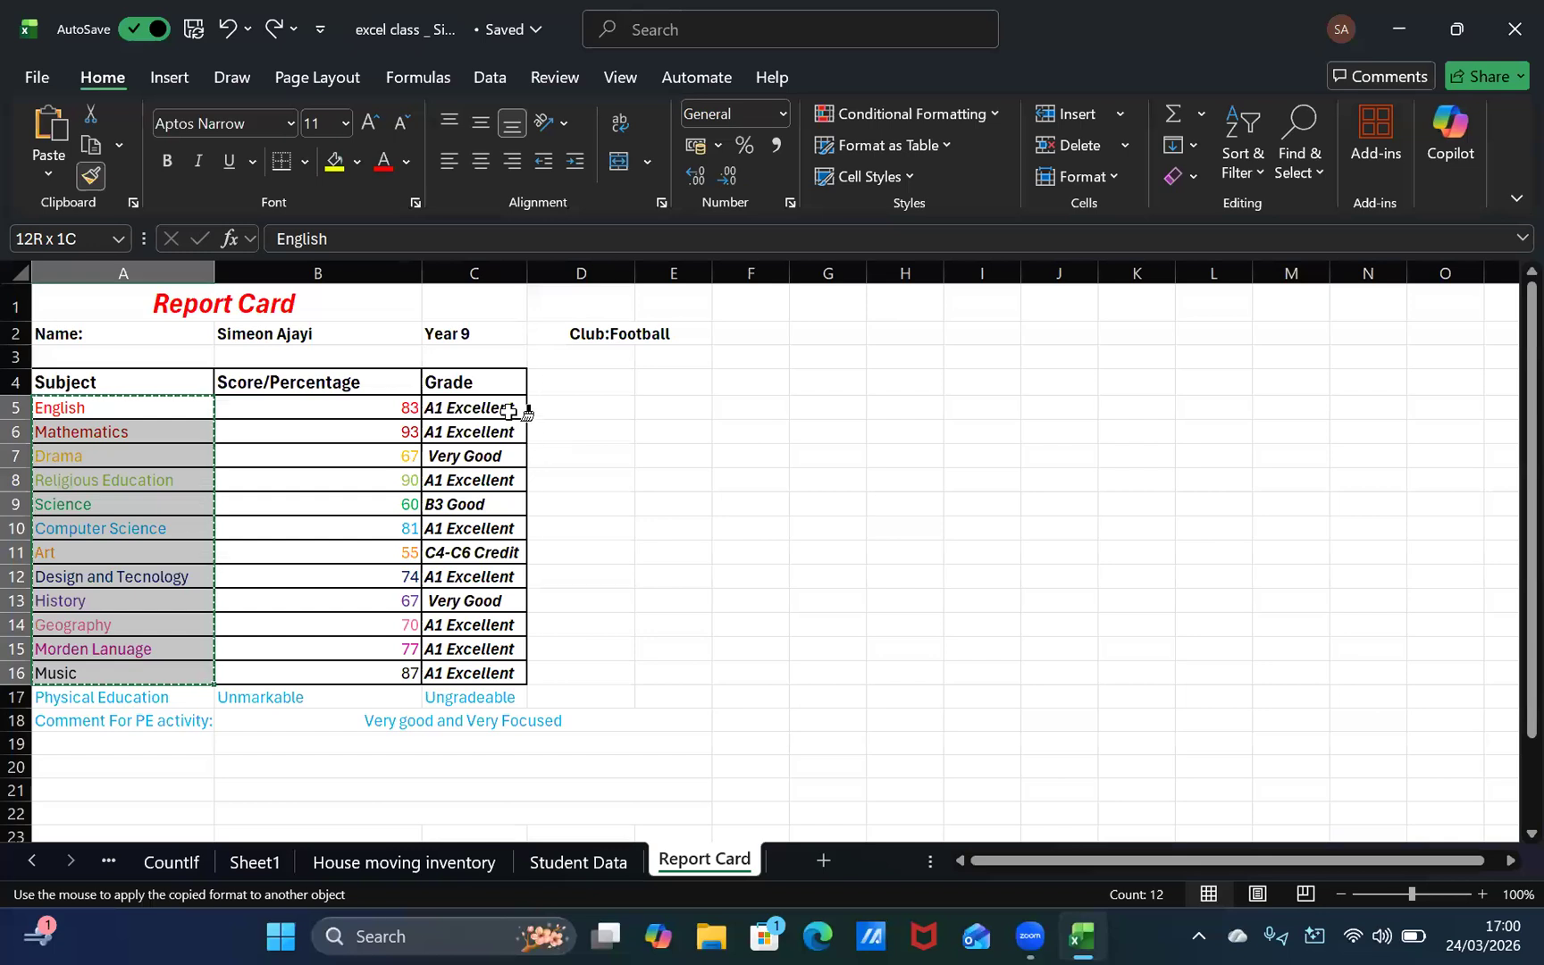
{"action": "mouse_move", "coordinate": [524, 408]}
{"action": "left_mouse_down"}
{"action": "mouse_move", "coordinate": [517, 657]}
{"action": "mouse_move", "coordinate": [486, 672]}
{"action": "left_mouse_up"}
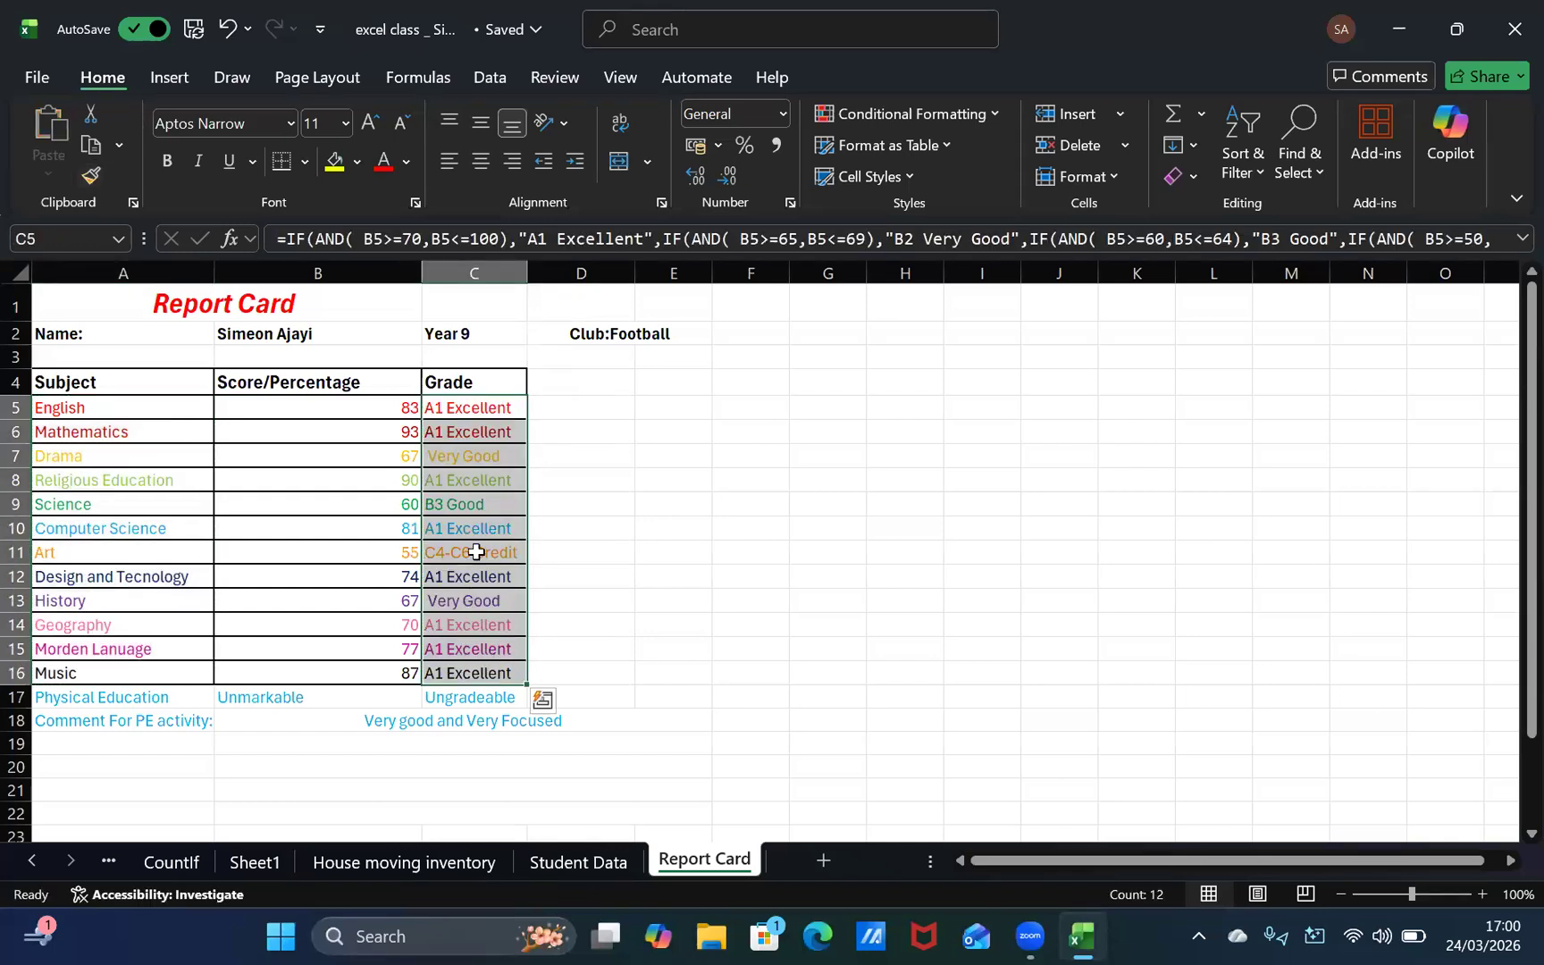
{"action": "left_click", "coordinate": [621, 500]}
{"action": "left_click", "coordinate": [134, 463]}
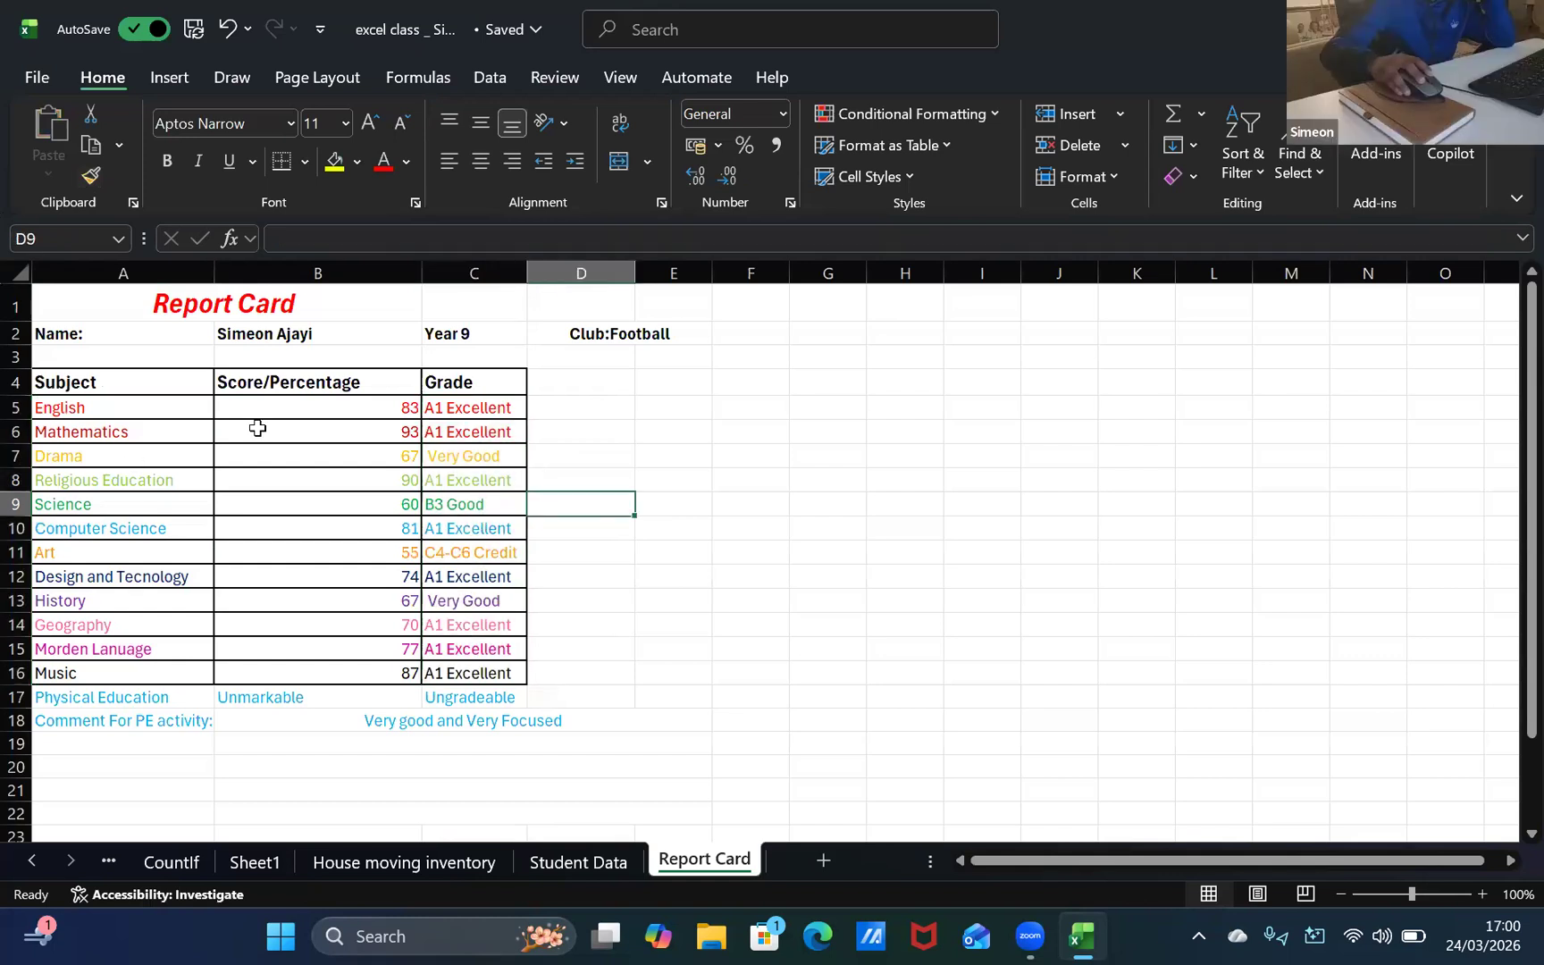
{"action": "left_click", "coordinate": [491, 625]}
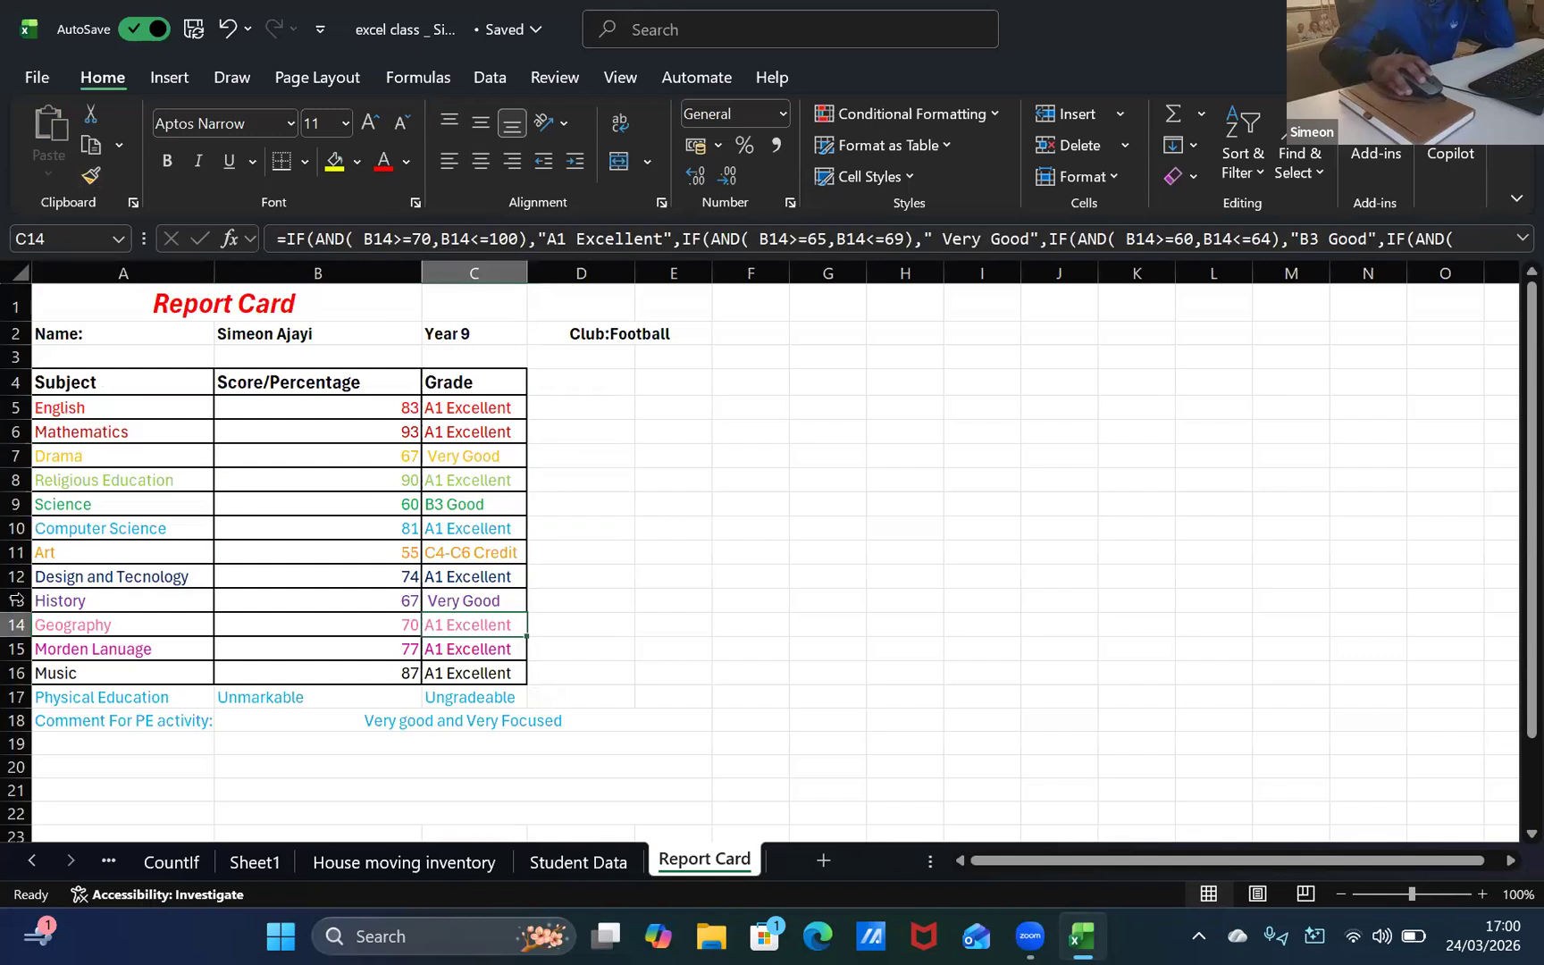
{"action": "left_click", "coordinate": [112, 582]}
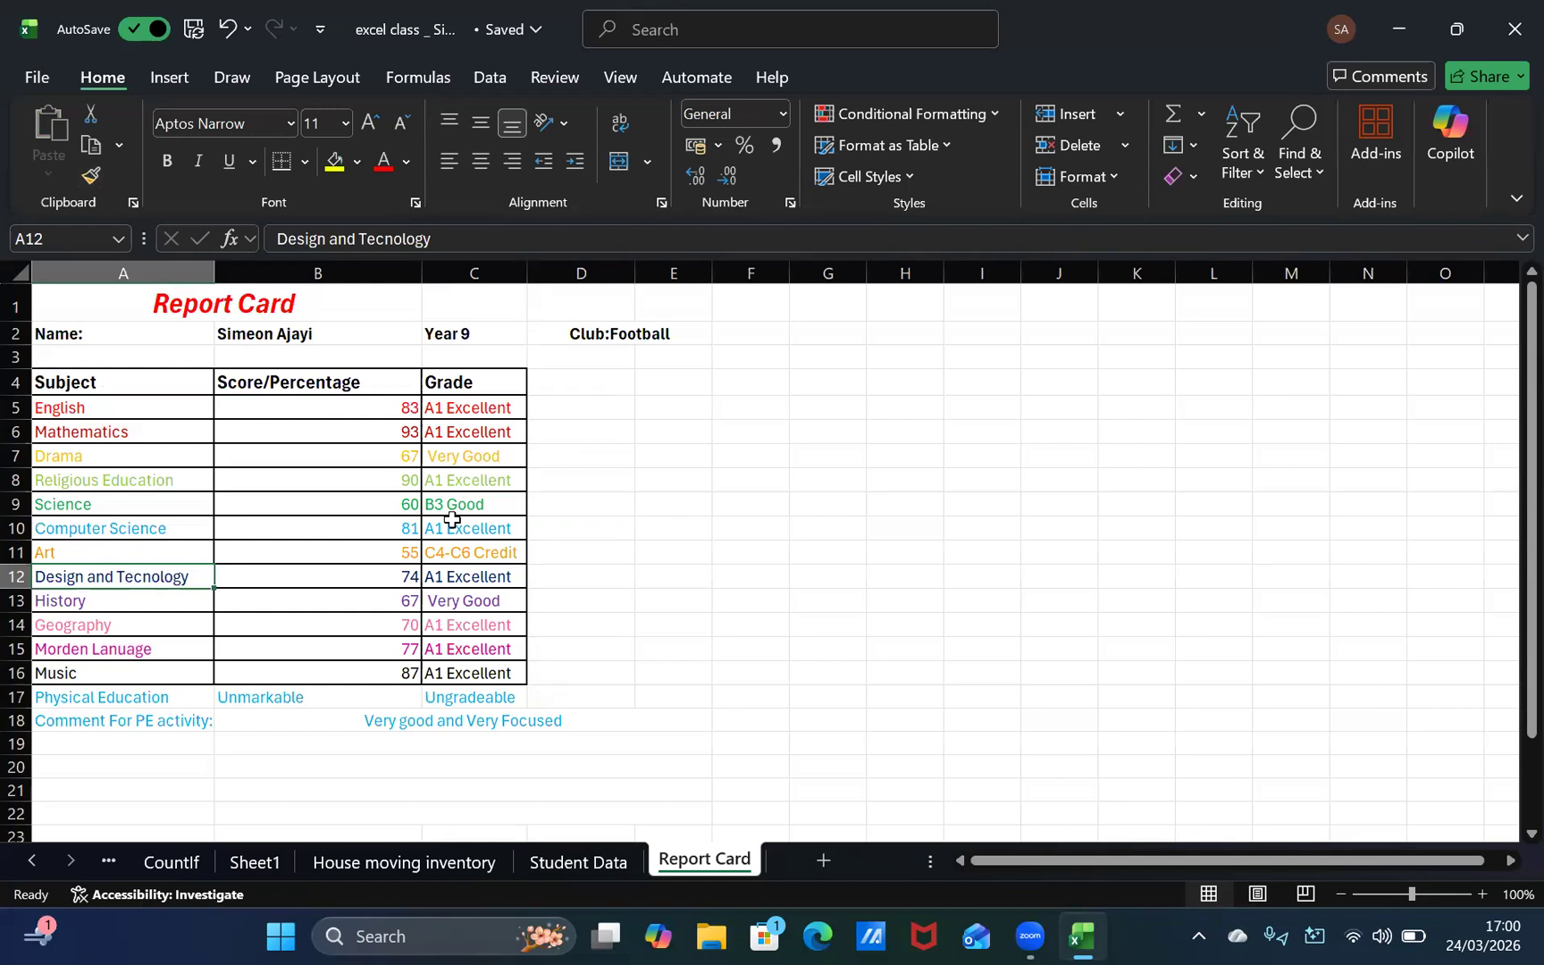
{"action": "key", "text": "XF86AudioRaiseVolume"}
{"action": "left_click", "coordinate": [170, 78]}
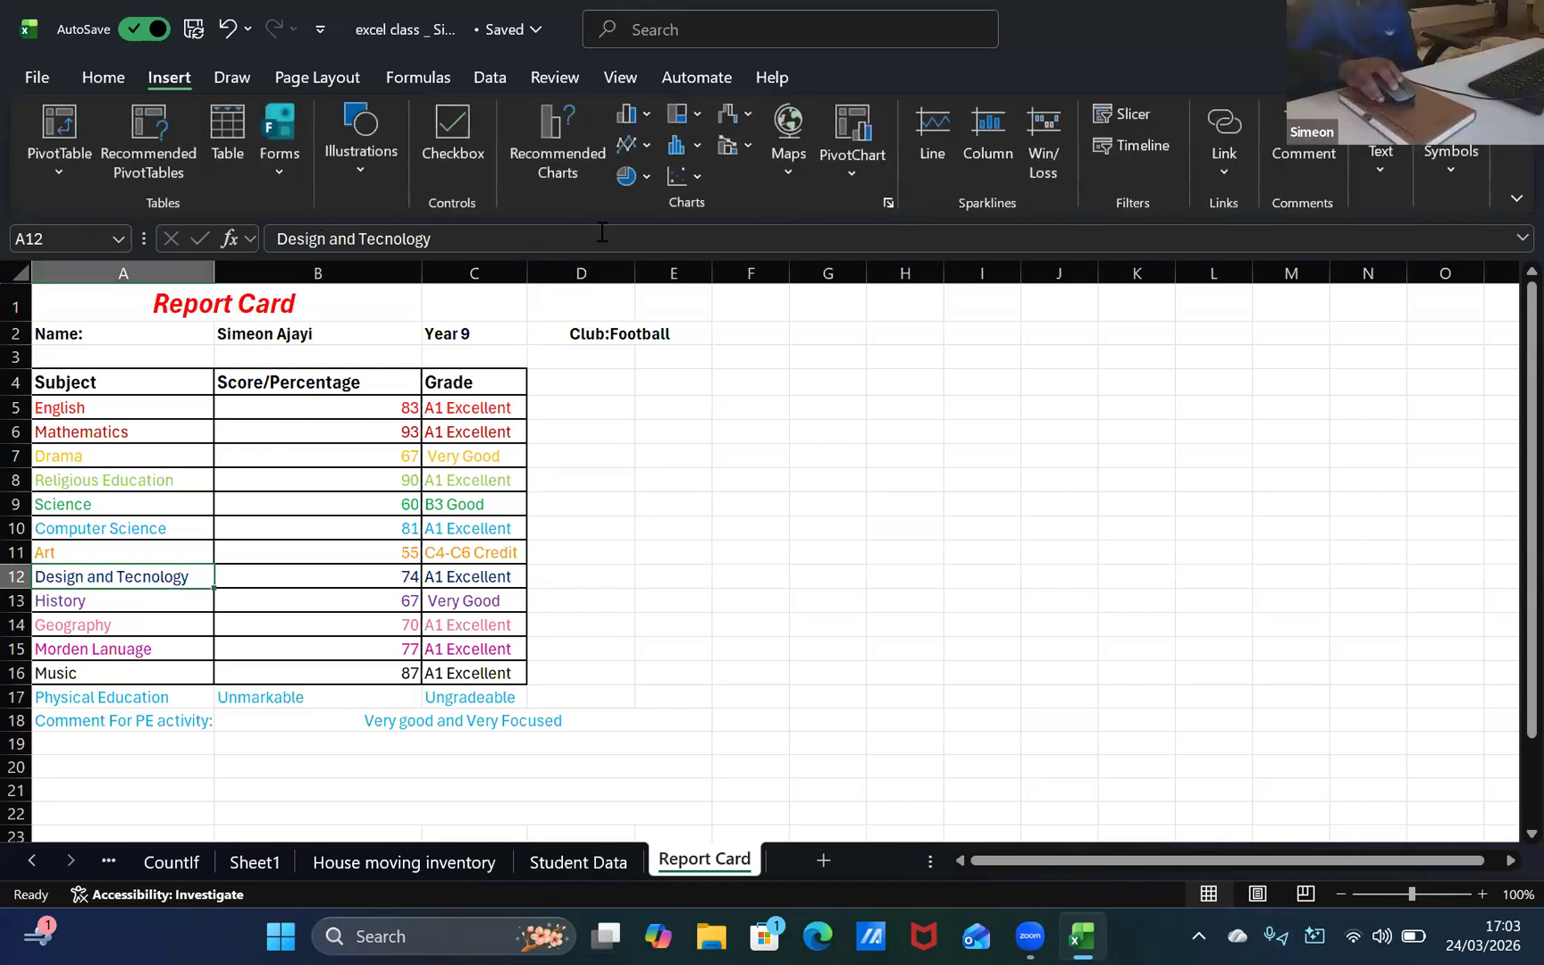
{"action": "left_click", "coordinate": [313, 77]}
{"action": "scroll", "coordinate": [201, 141], "scroll_direction": "up", "scroll_amount": 2}
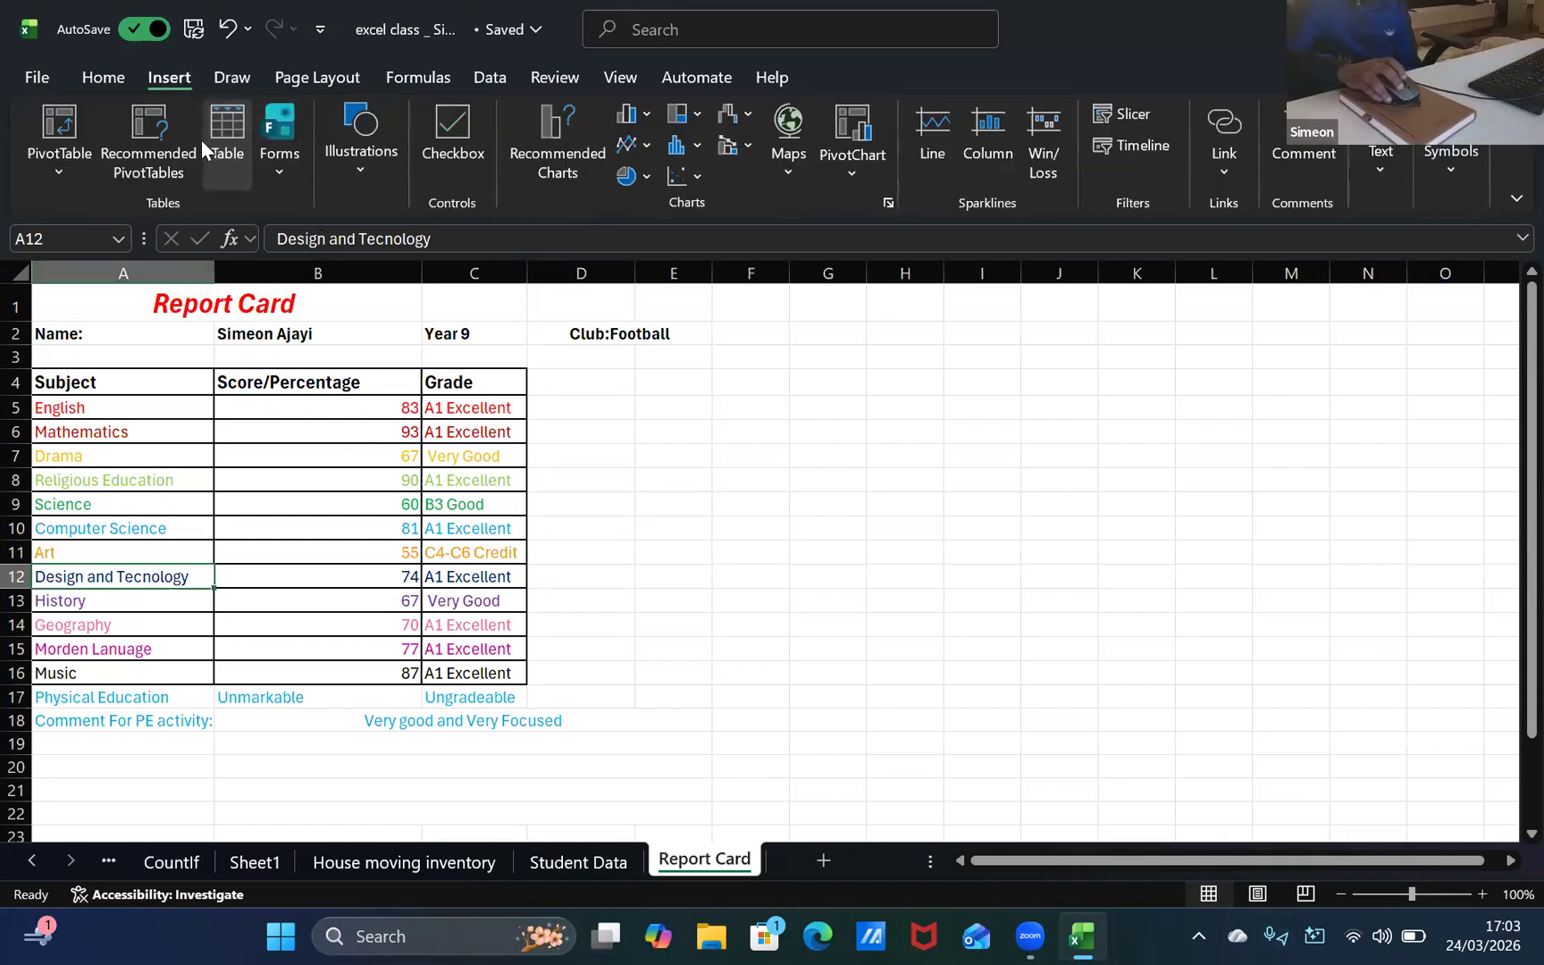
{"action": "scroll", "coordinate": [201, 140], "scroll_direction": "up", "scroll_amount": 1}
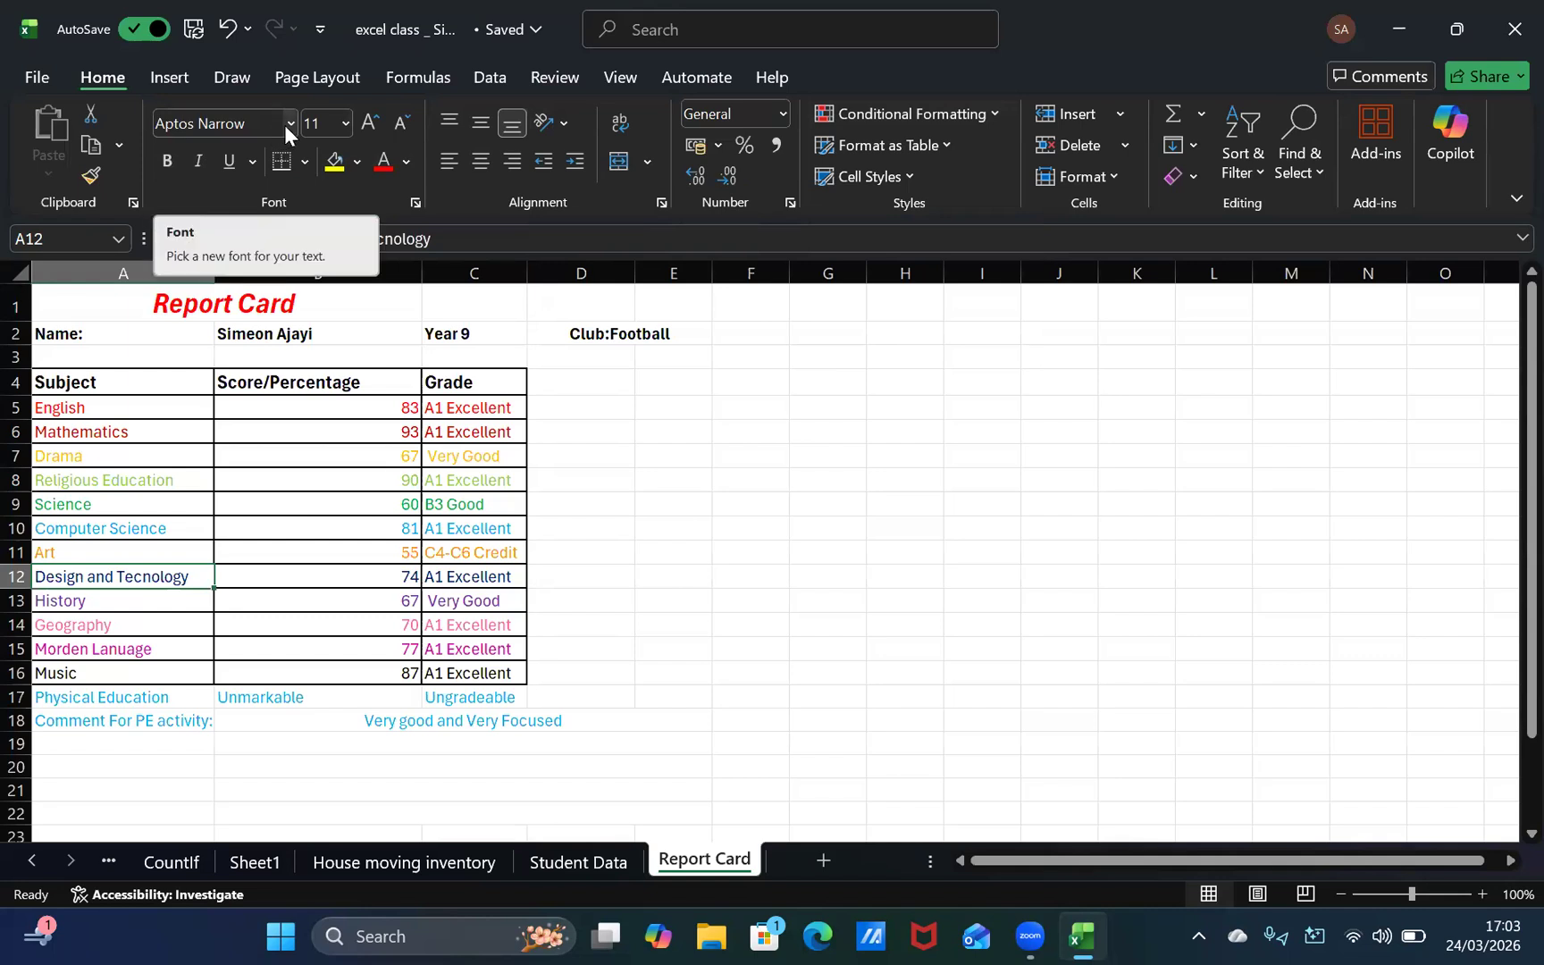
{"action": "left_click", "coordinate": [433, 411]}
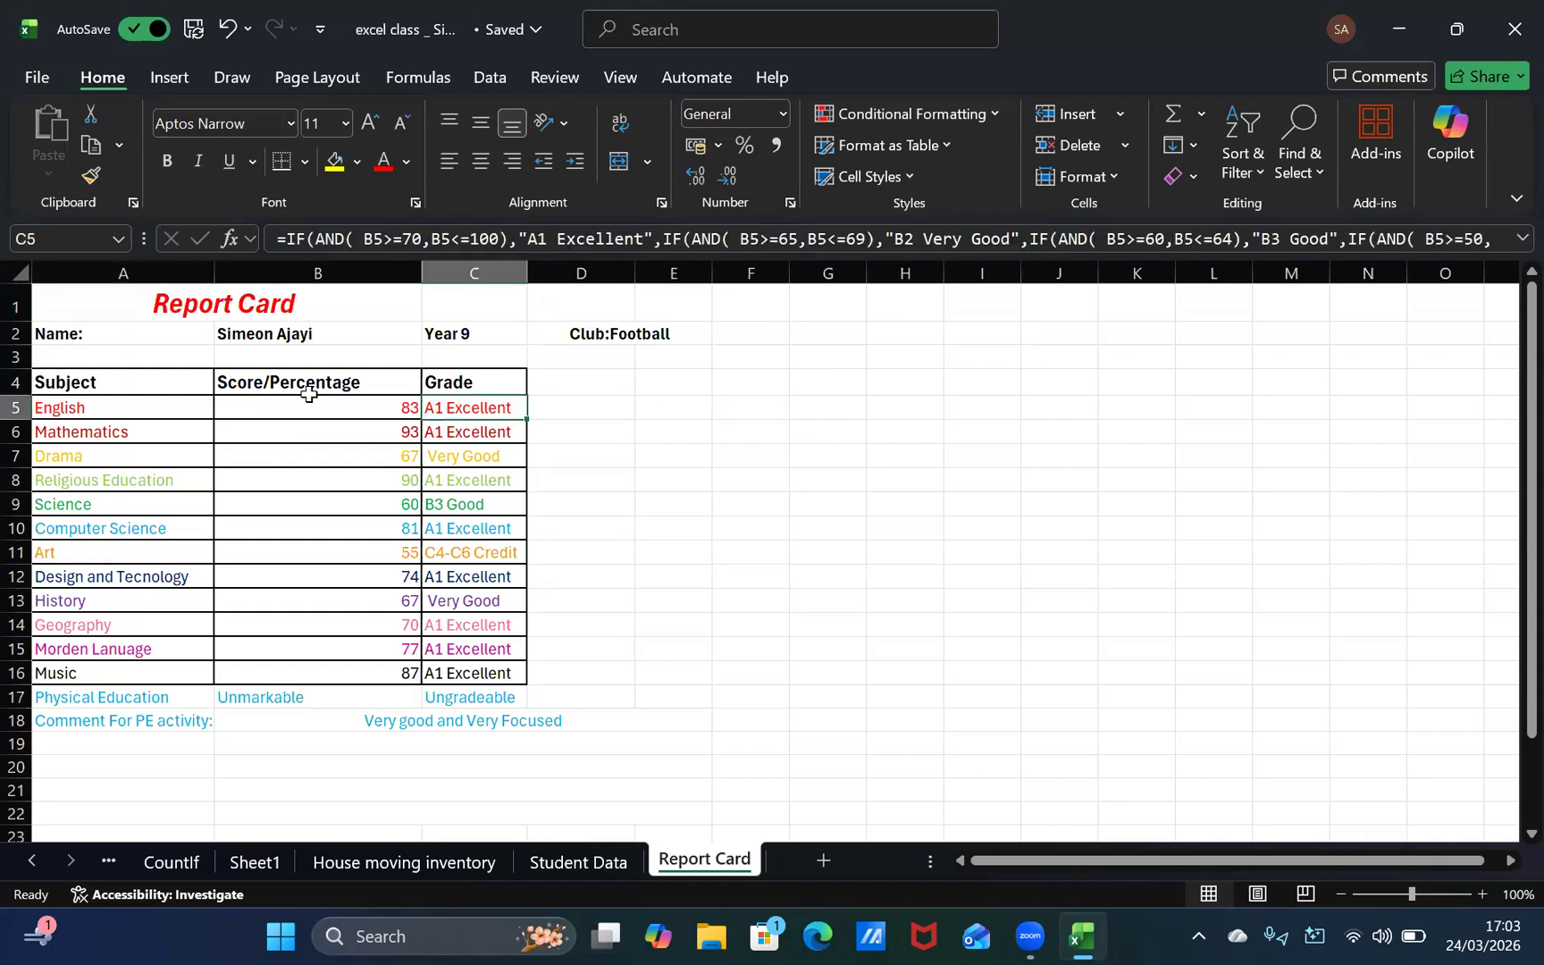
Step: Make all subjects, scores and grades in A5:C16 of the report card bold
{"action": "left_click", "coordinate": [317, 425]}
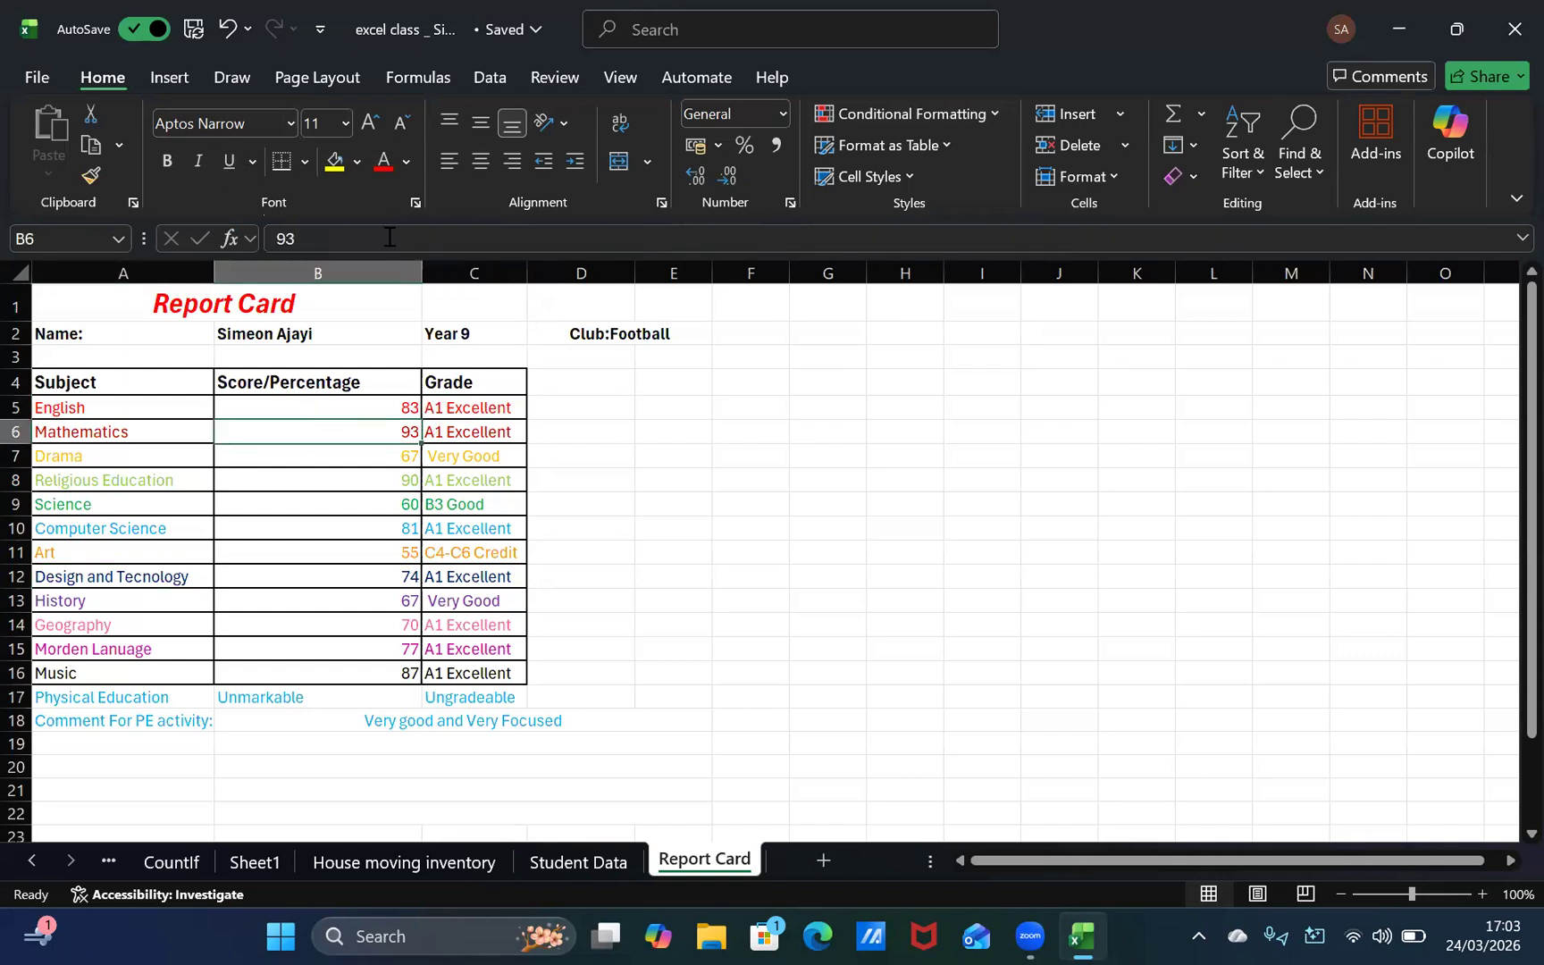
{"action": "left_click", "coordinate": [159, 167]}
{"action": "left_click", "coordinate": [158, 407]}
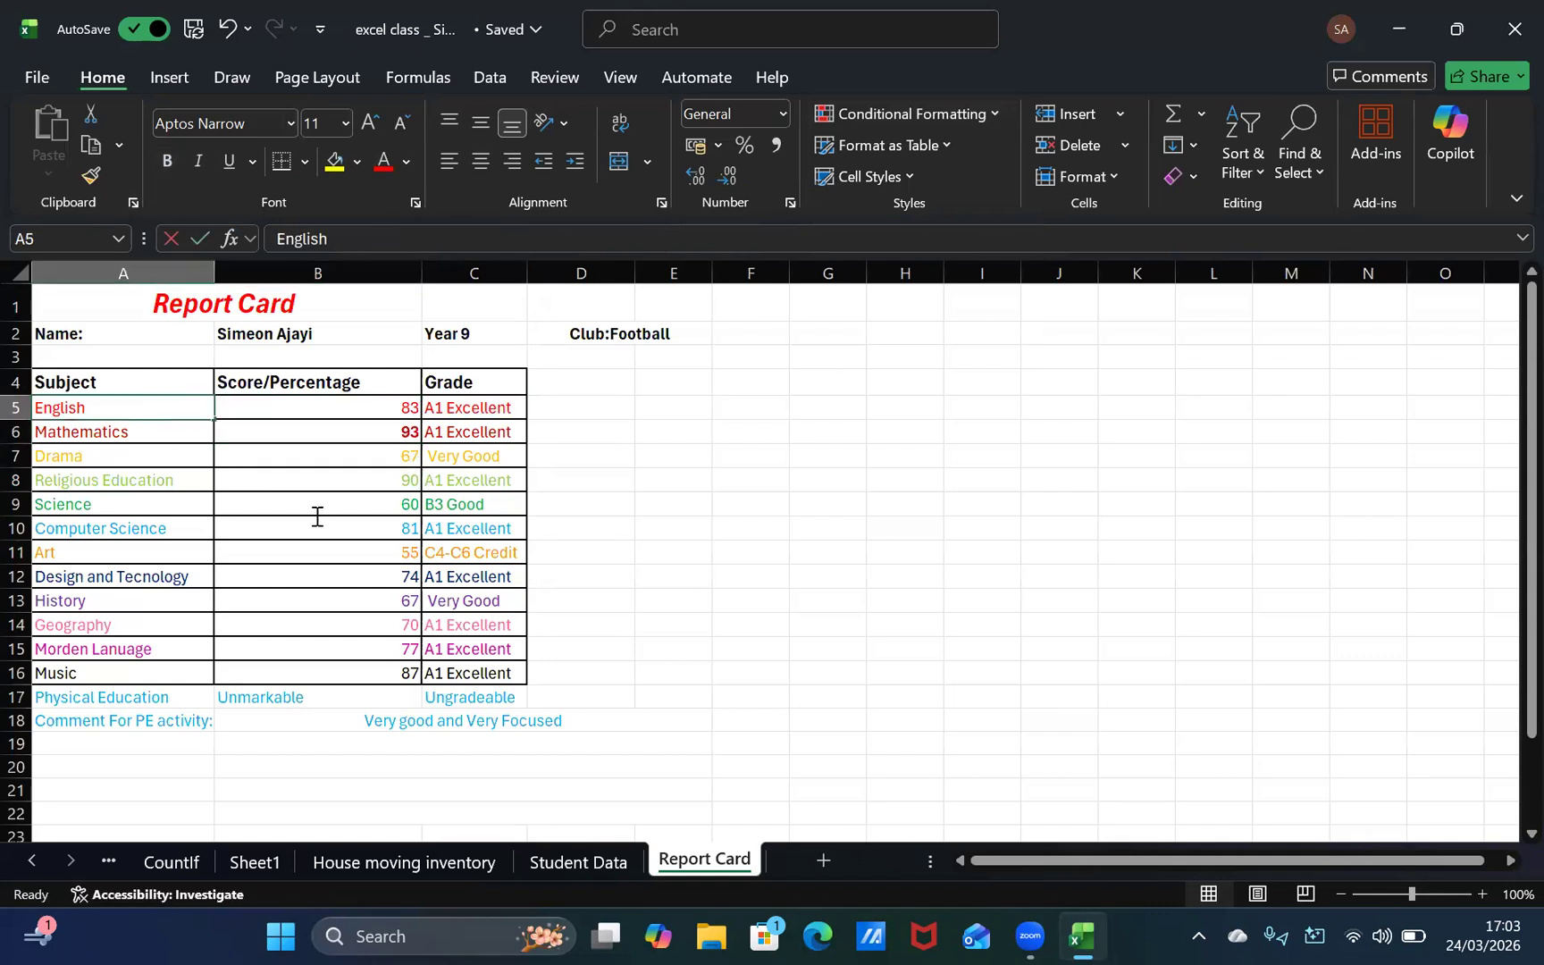
{"action": "left_click", "coordinate": [102, 396]}
{"action": "left_click_drag", "start_coordinate": [110, 414], "coordinate": [514, 676]}
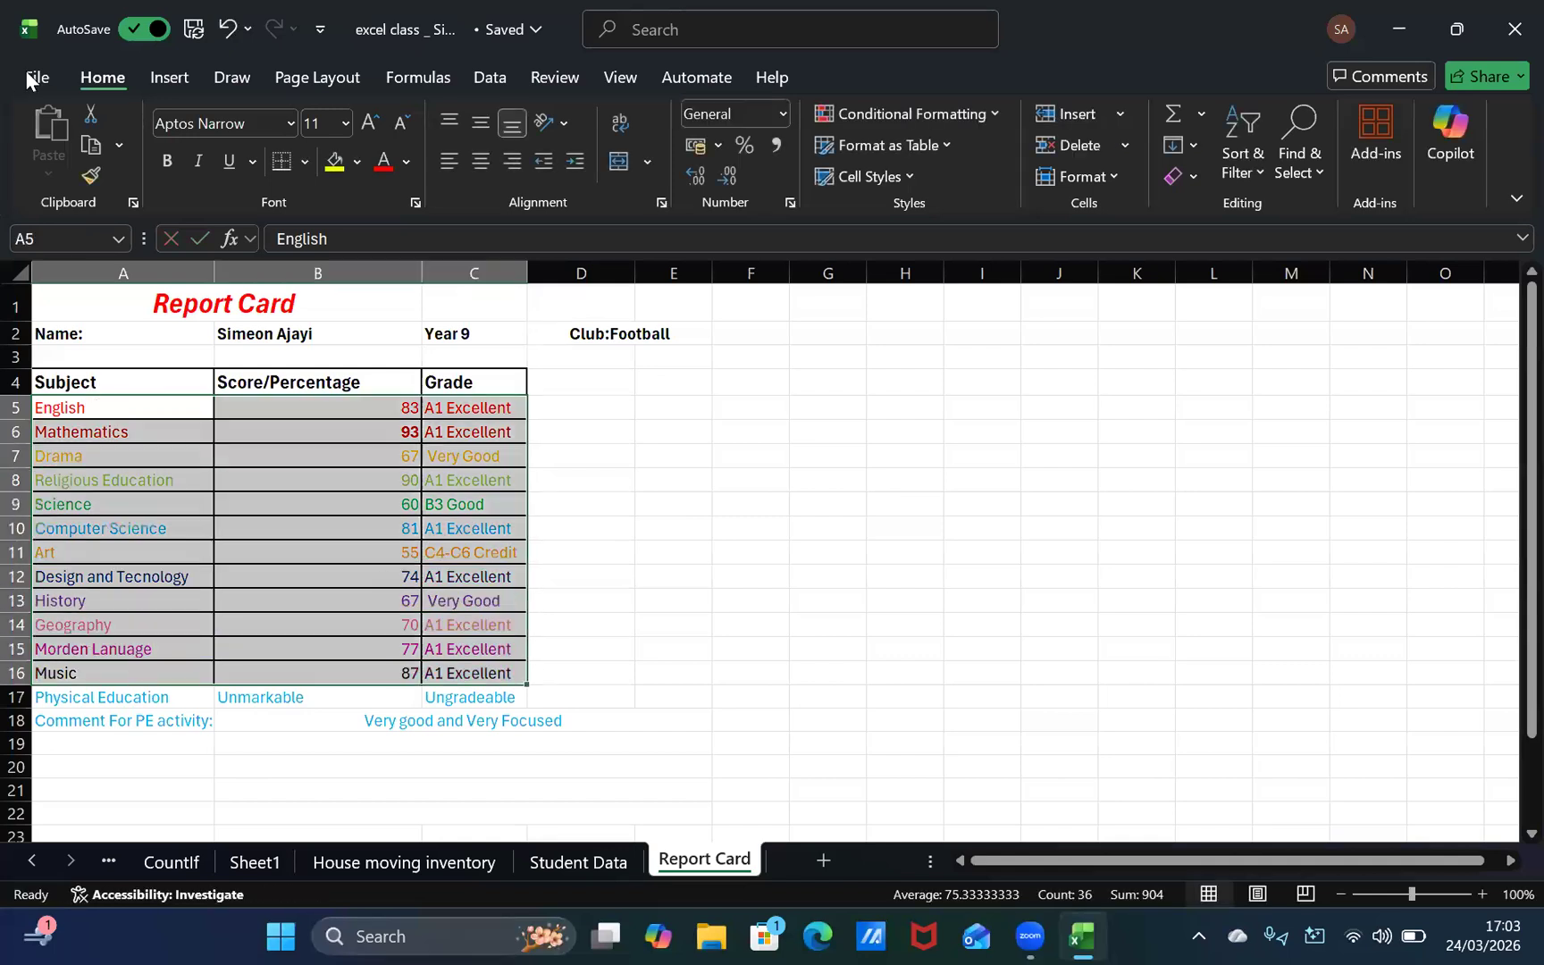
{"action": "left_click", "coordinate": [167, 161]}
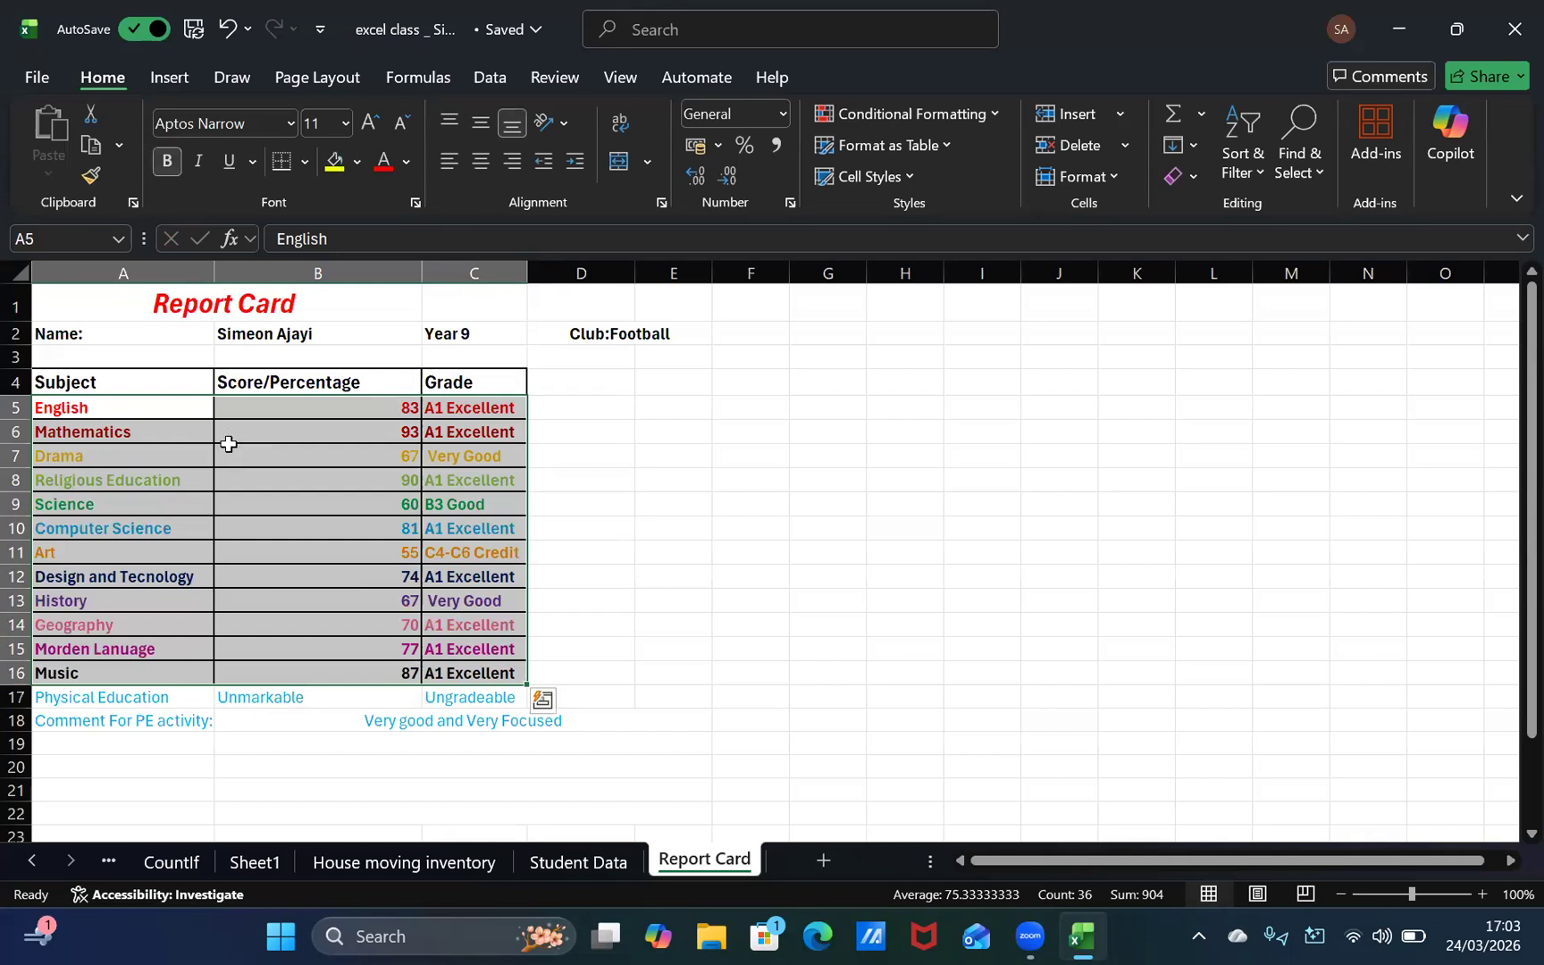
{"action": "left_click", "coordinate": [229, 447]}
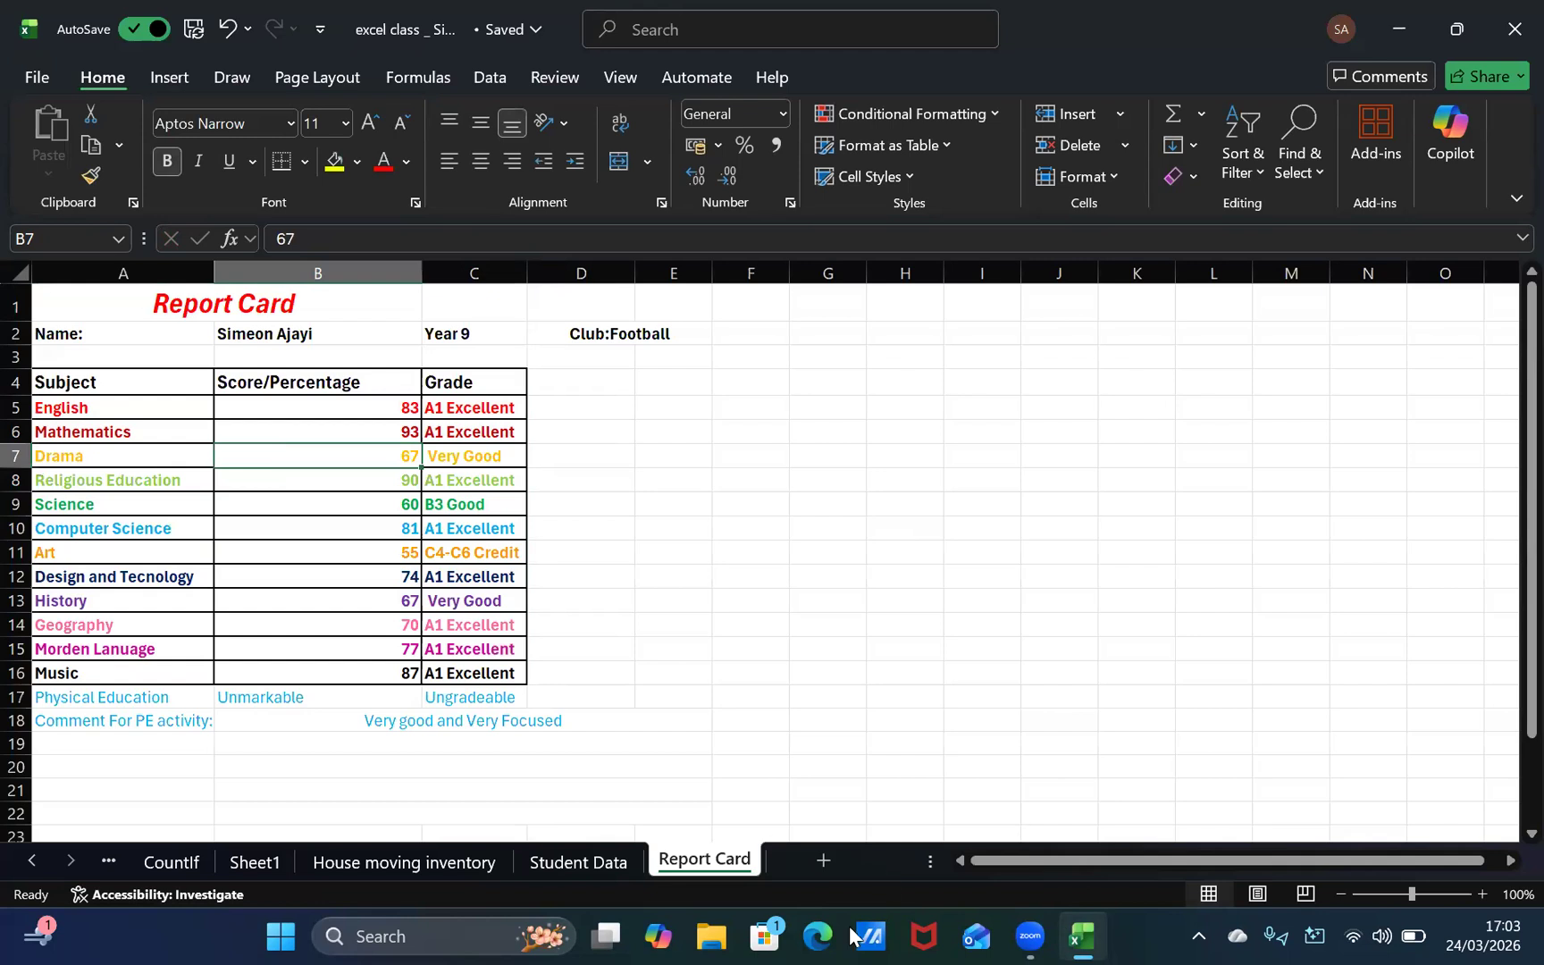
Step: Switch to Microsoft Edge and load the Google home page in a single tab
{"action": "left_click", "coordinate": [815, 935]}
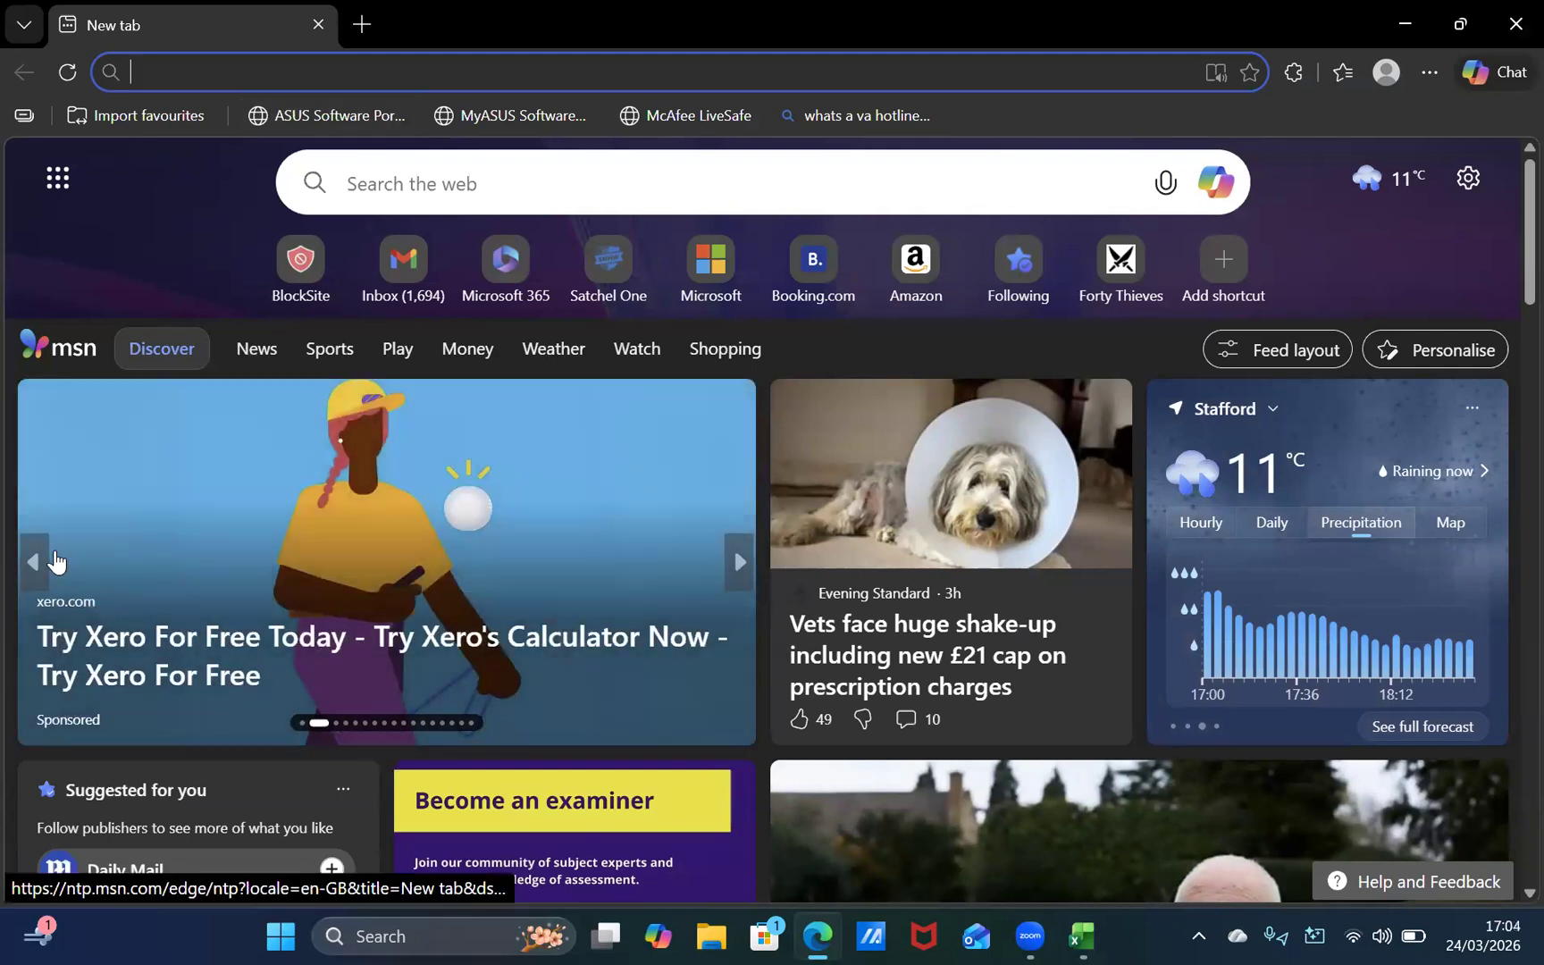
{"action": "left_click", "coordinate": [55, 562]}
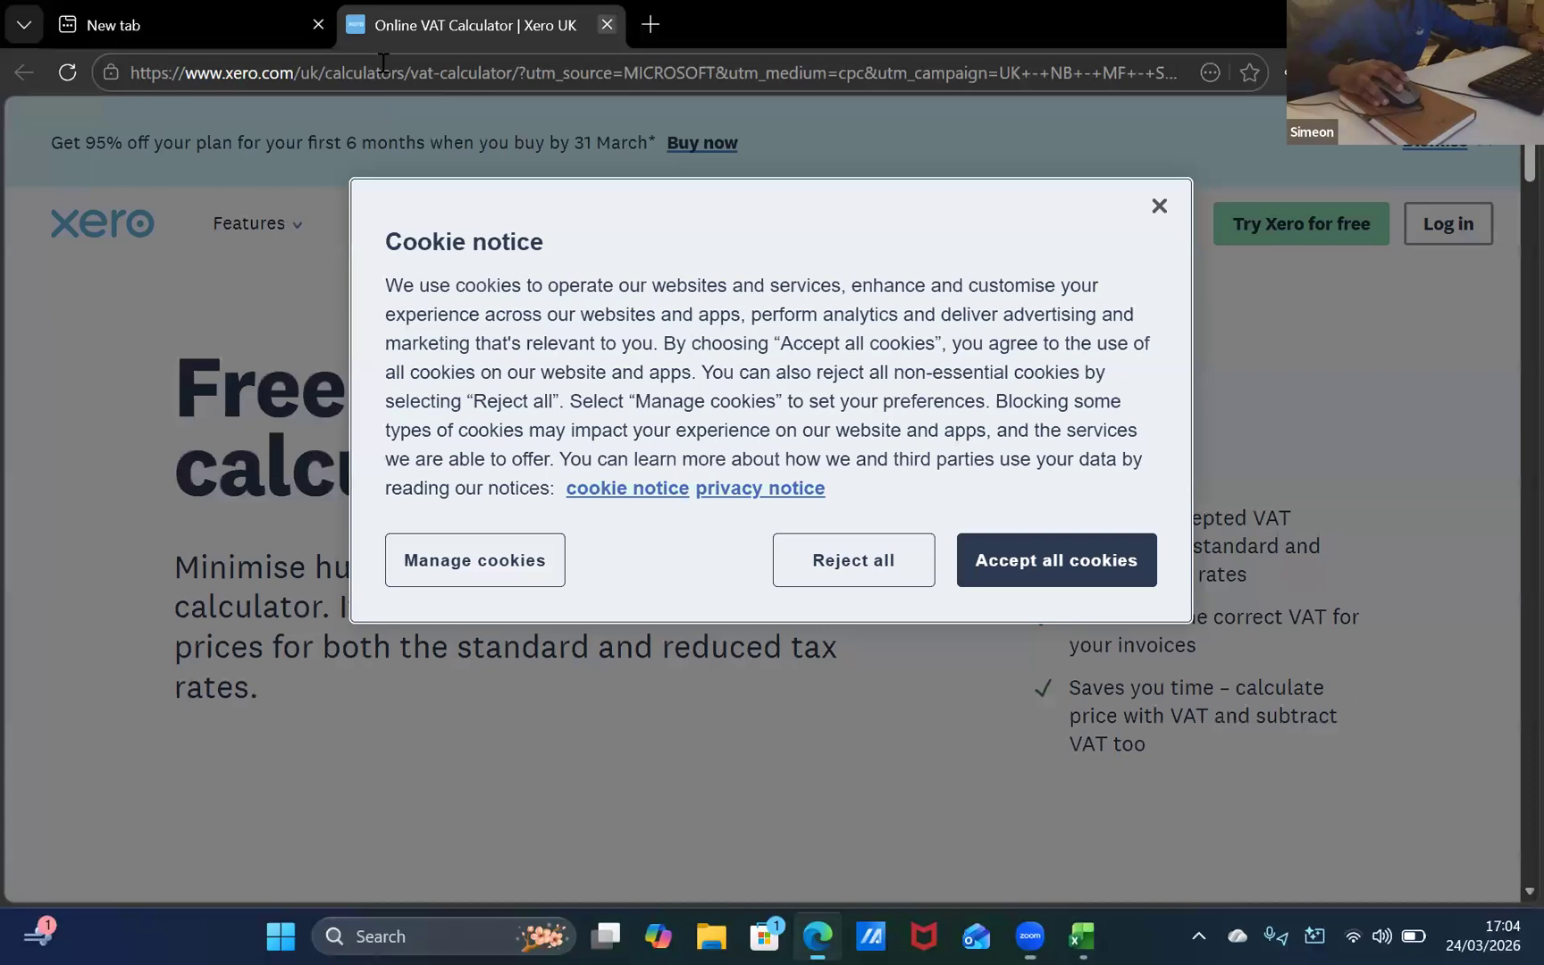
{"action": "left_click", "coordinate": [607, 25]}
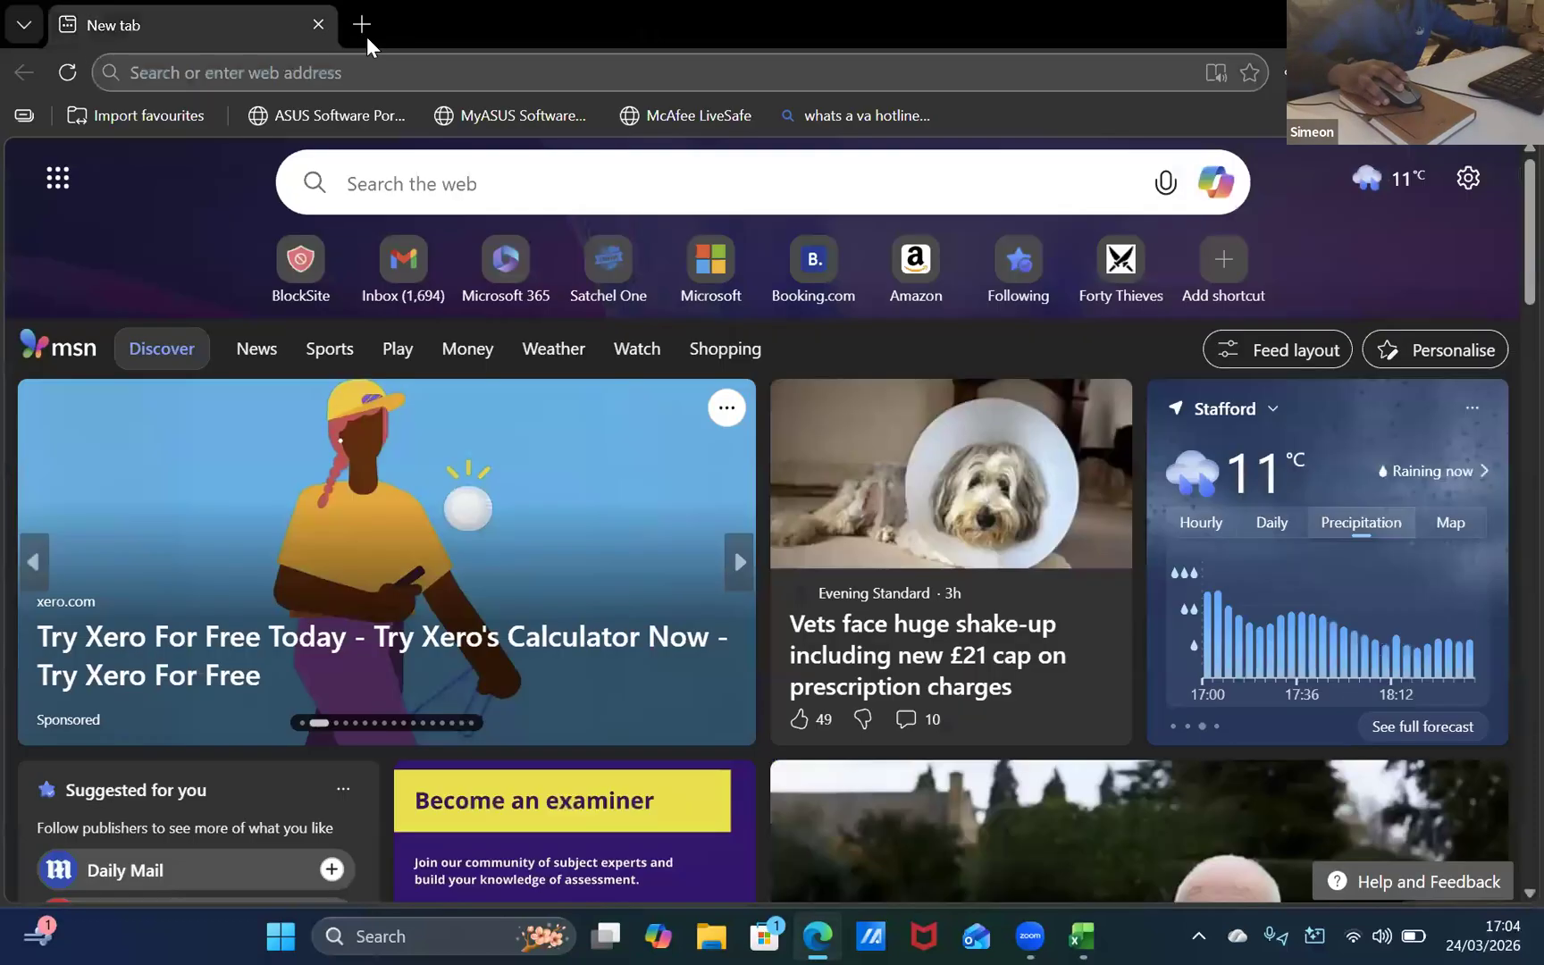
{"action": "left_click", "coordinate": [365, 32]}
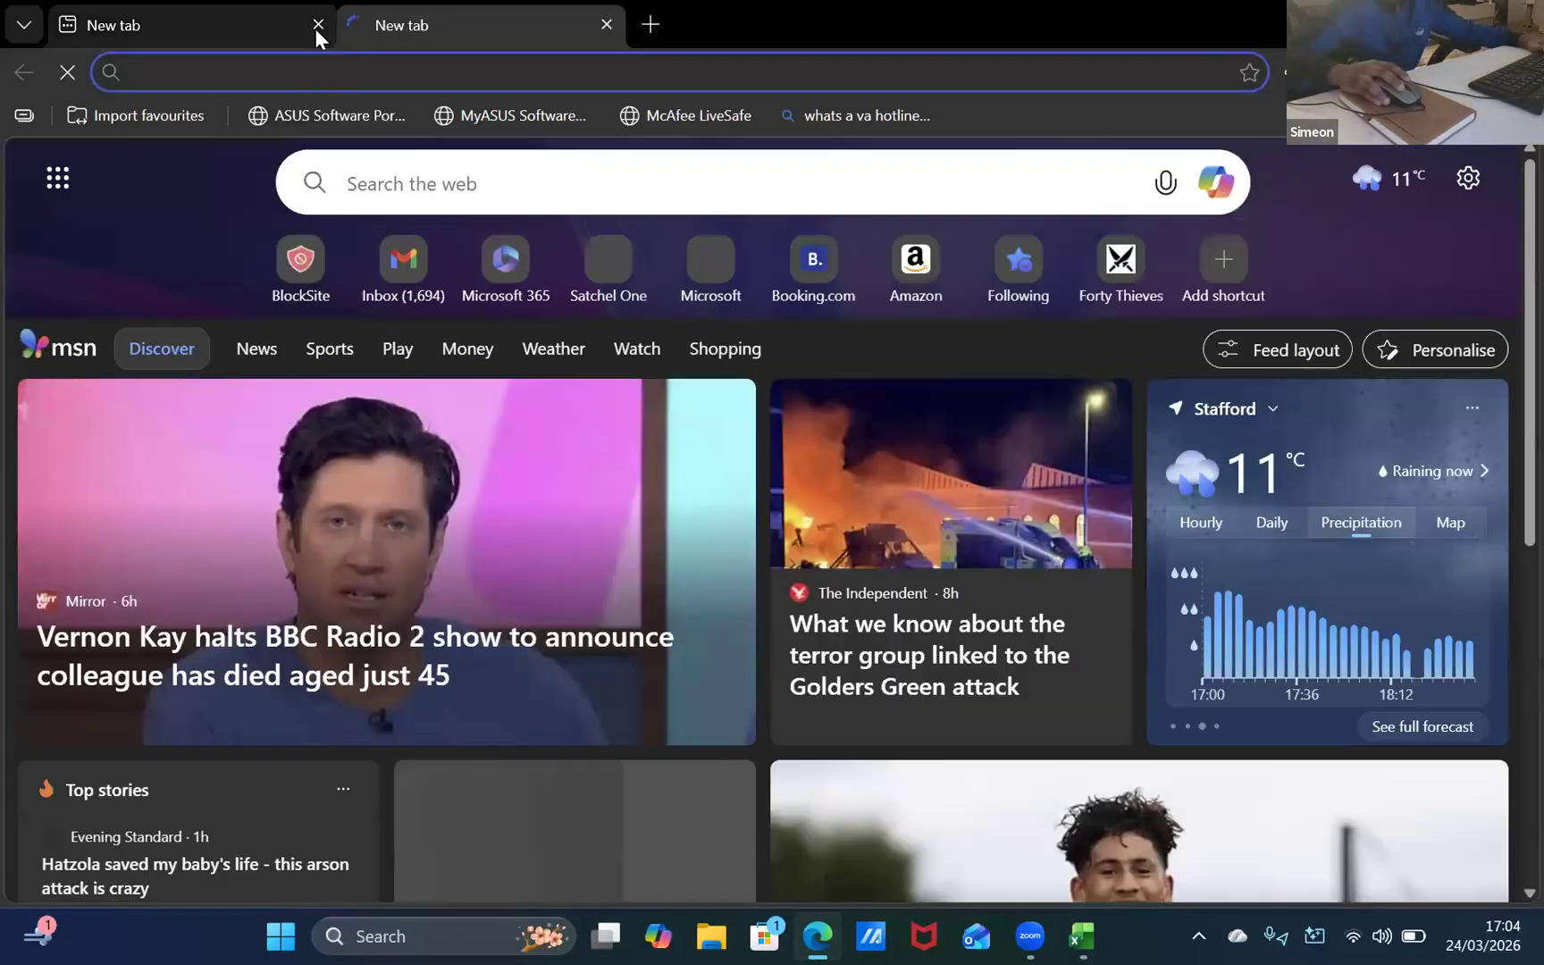
{"action": "left_click", "coordinate": [318, 25]}
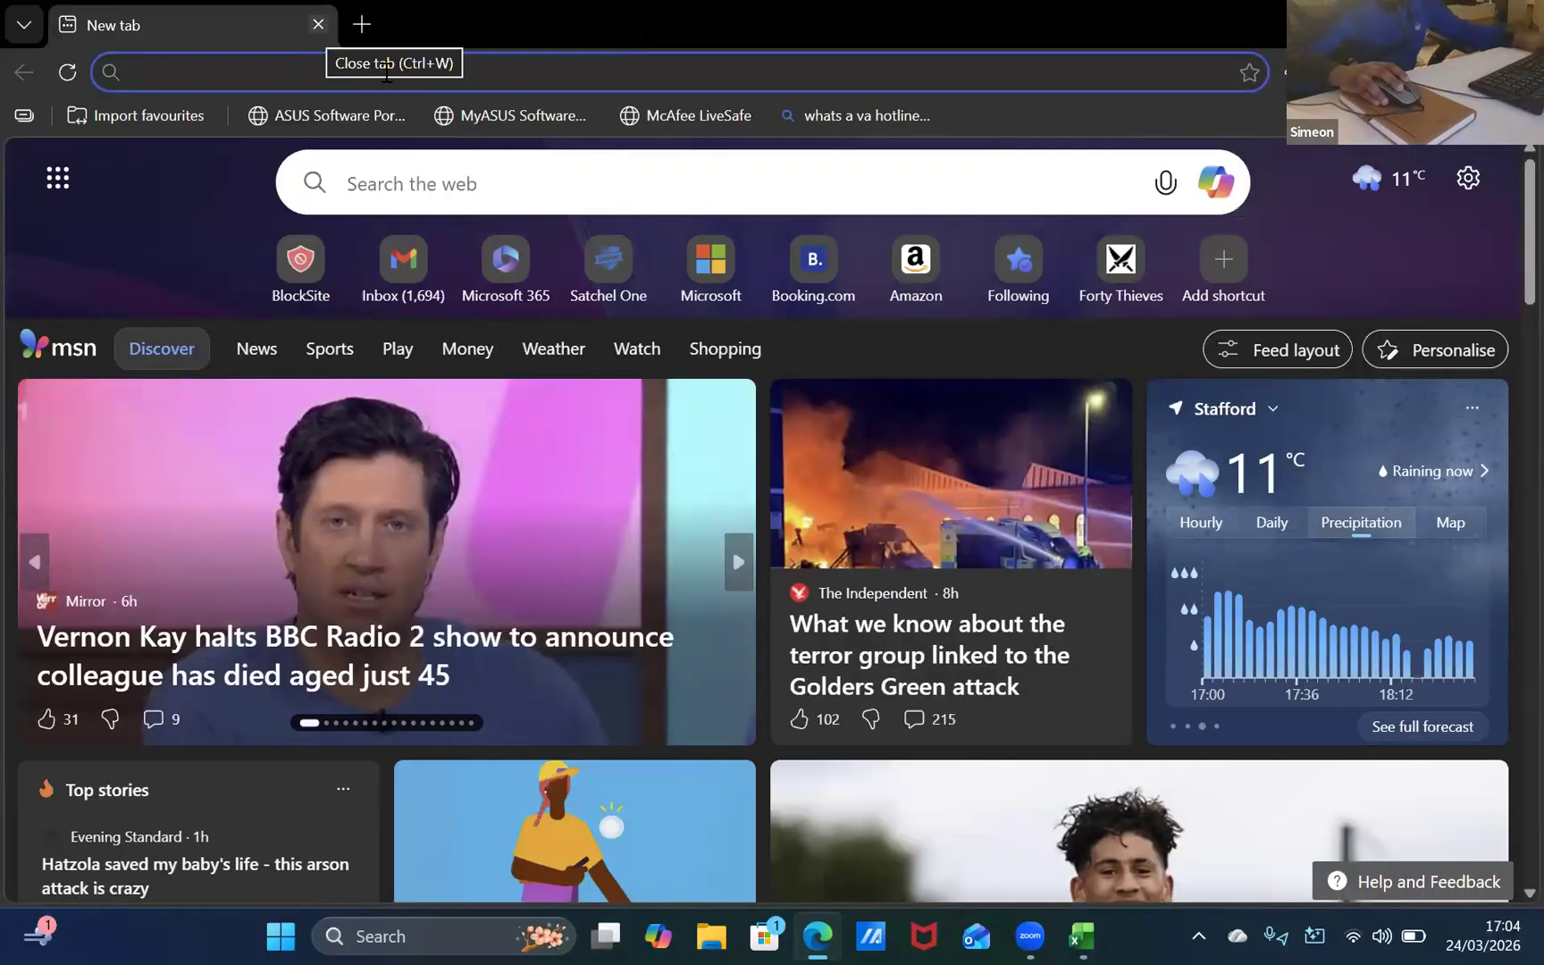
{"action": "left_click", "coordinate": [473, 72]}
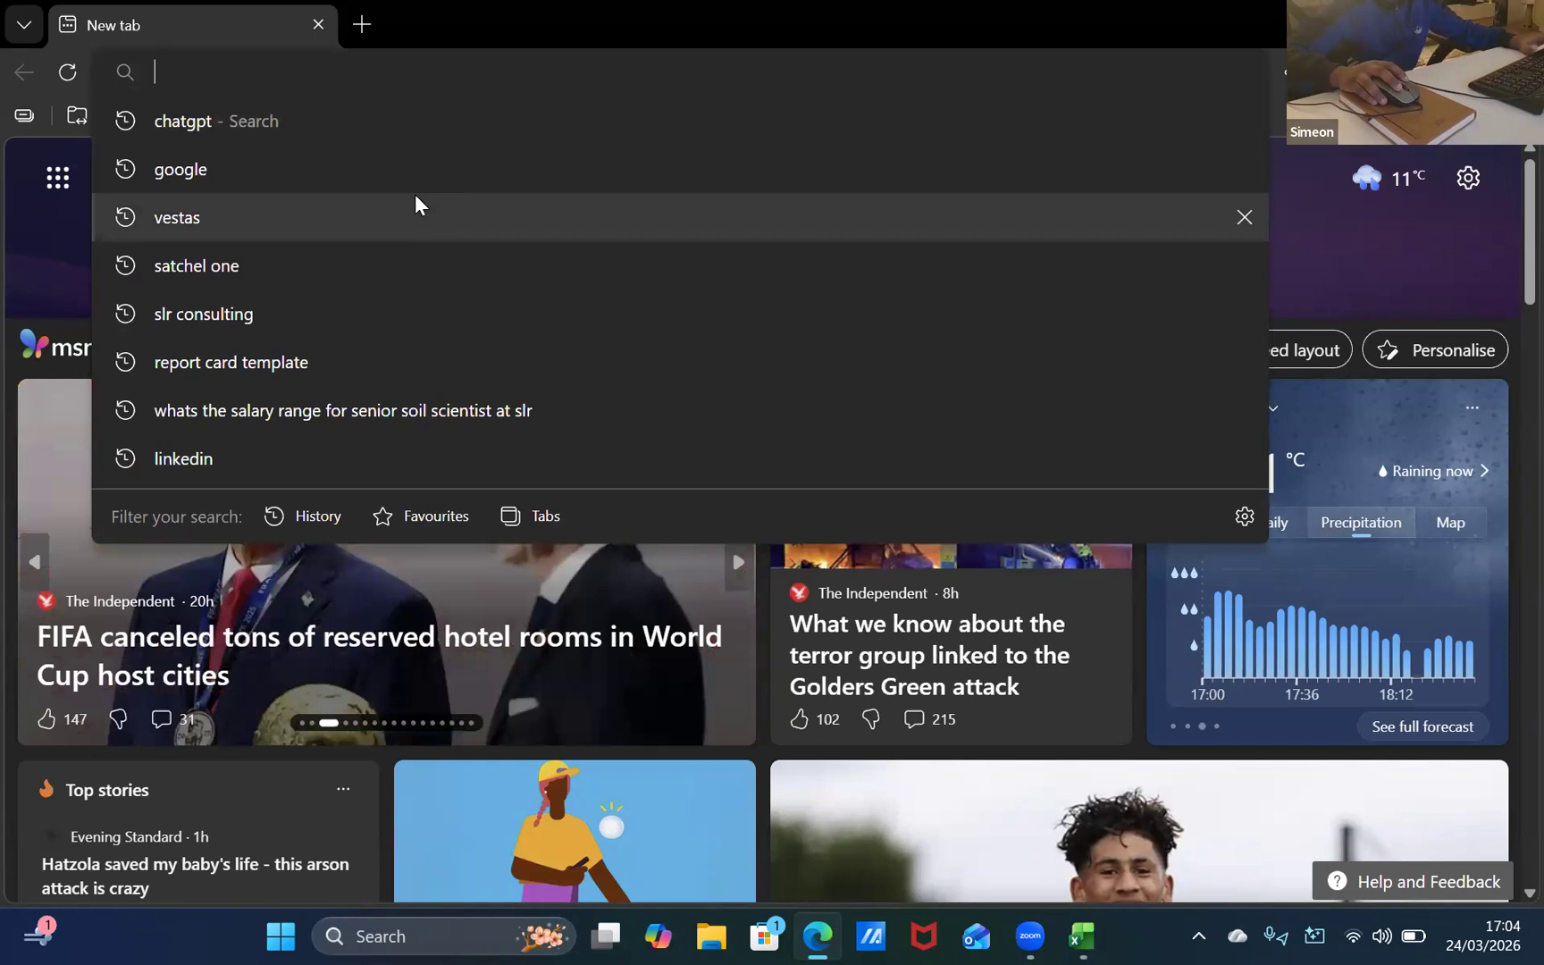
{"action": "type", "text": "google"}
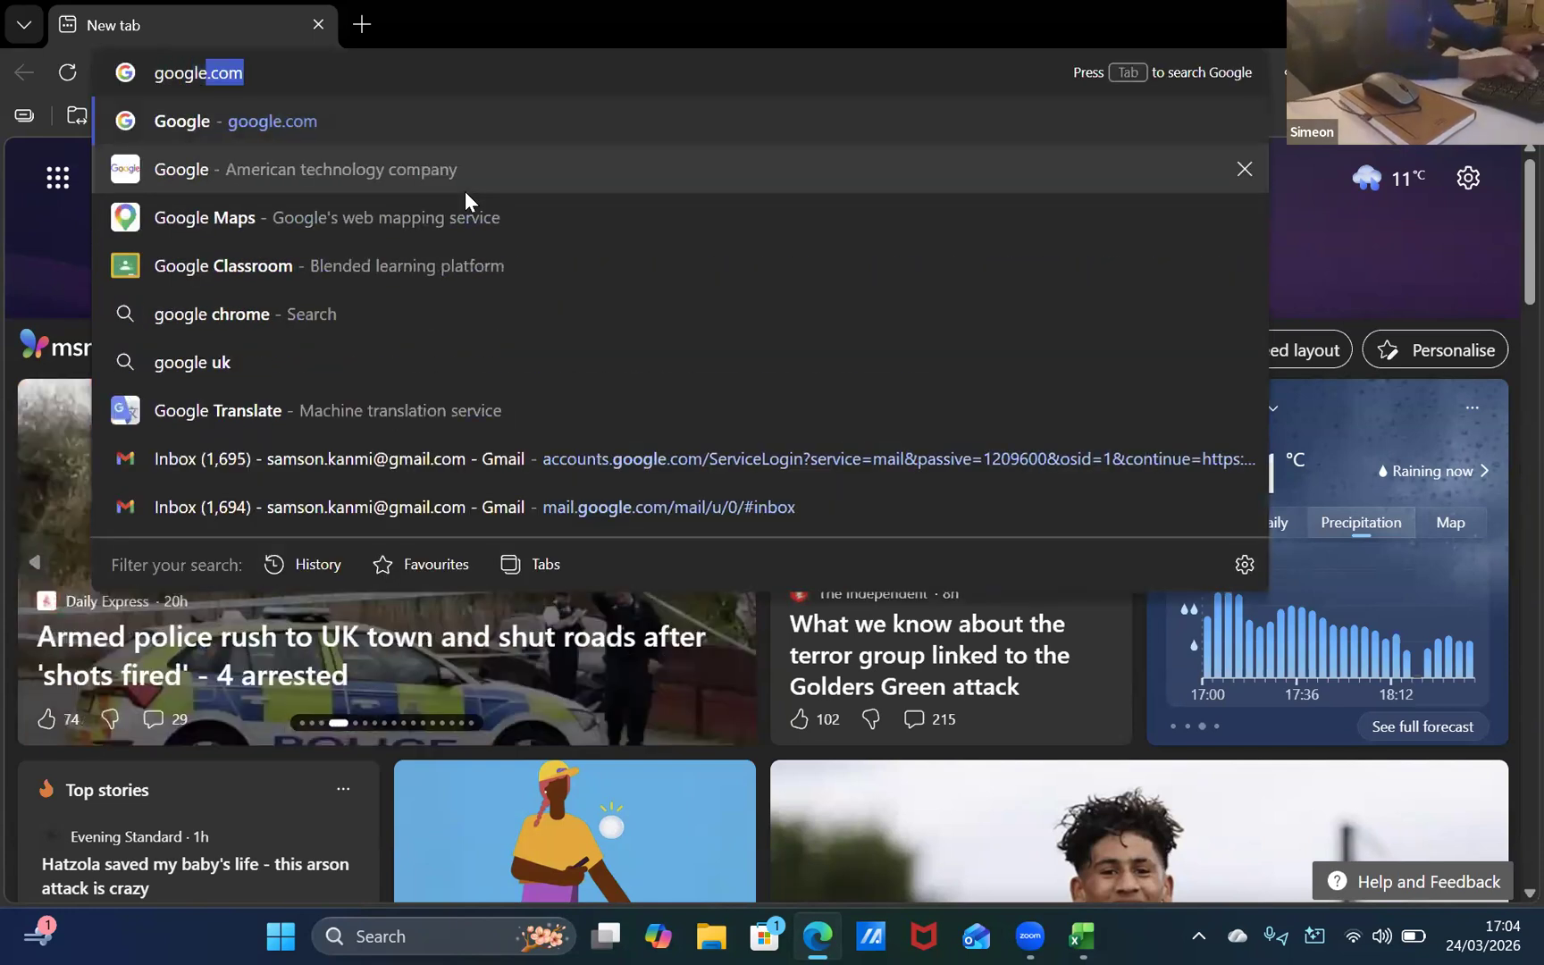
{"action": "key", "text": "Return"}
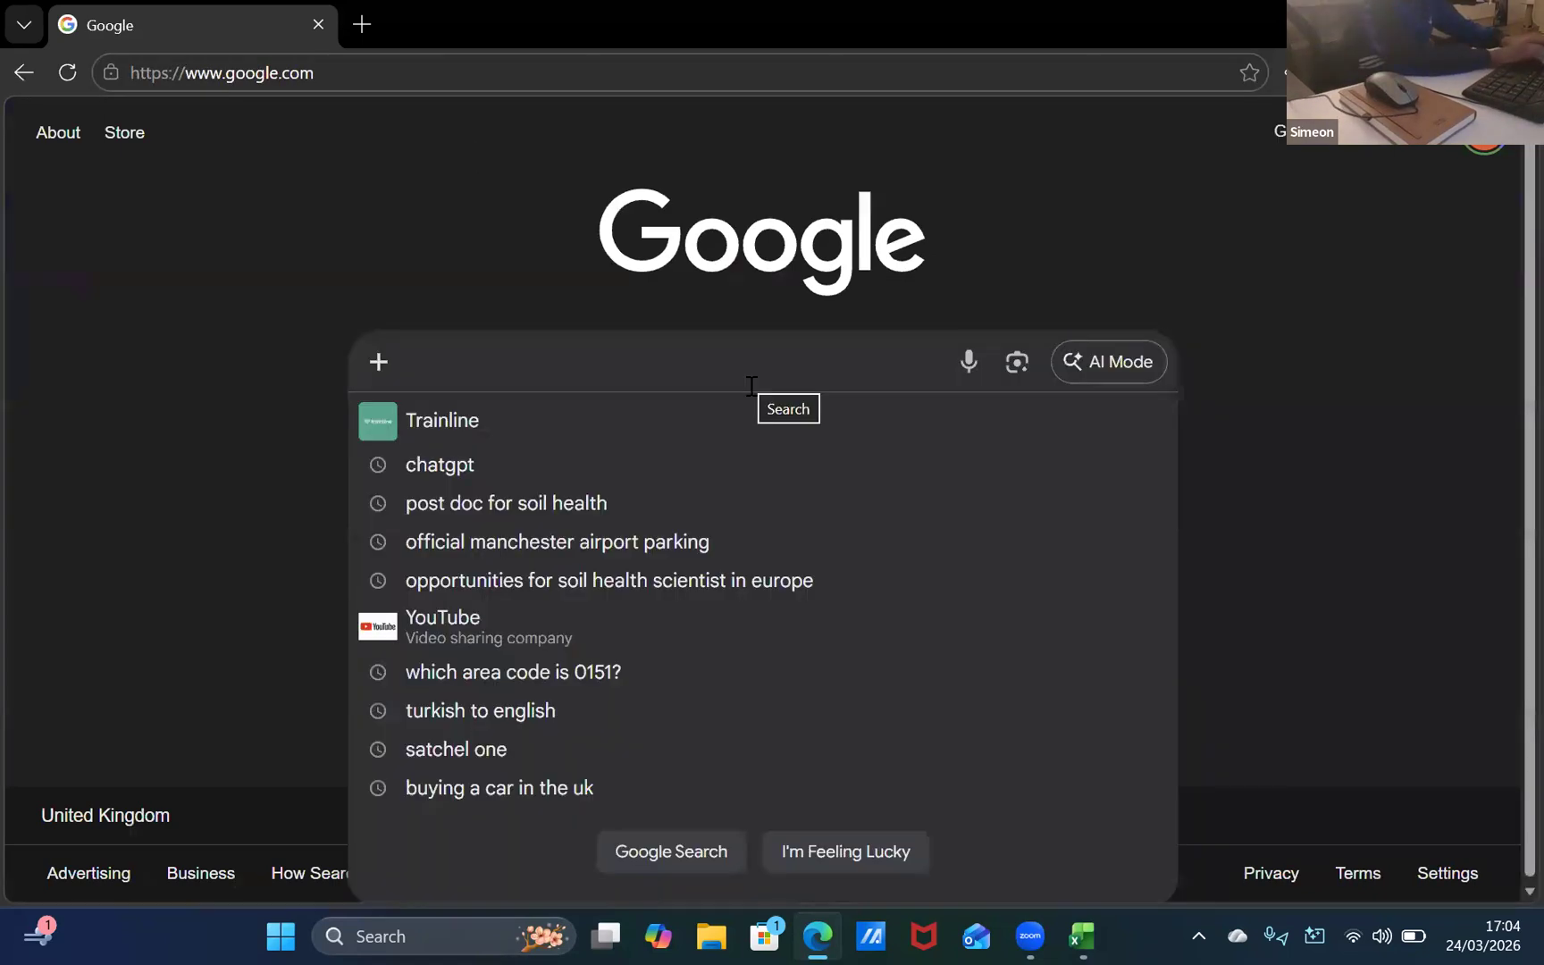
{"action": "left_click", "coordinate": [752, 385]}
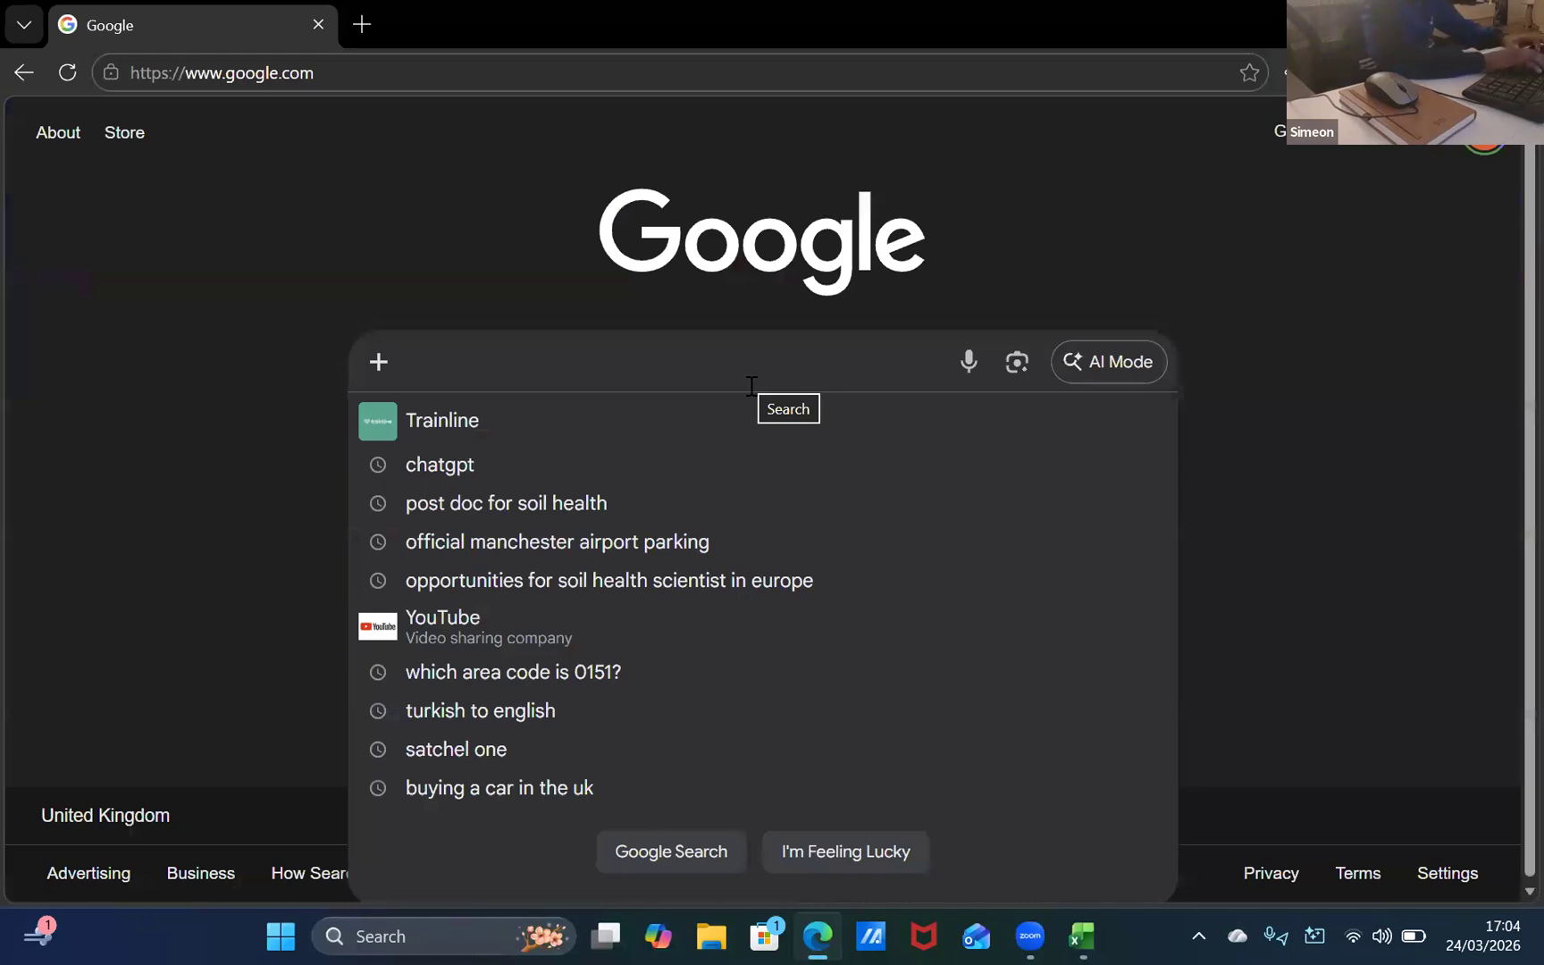
{"action": "type", "text": "colour"}
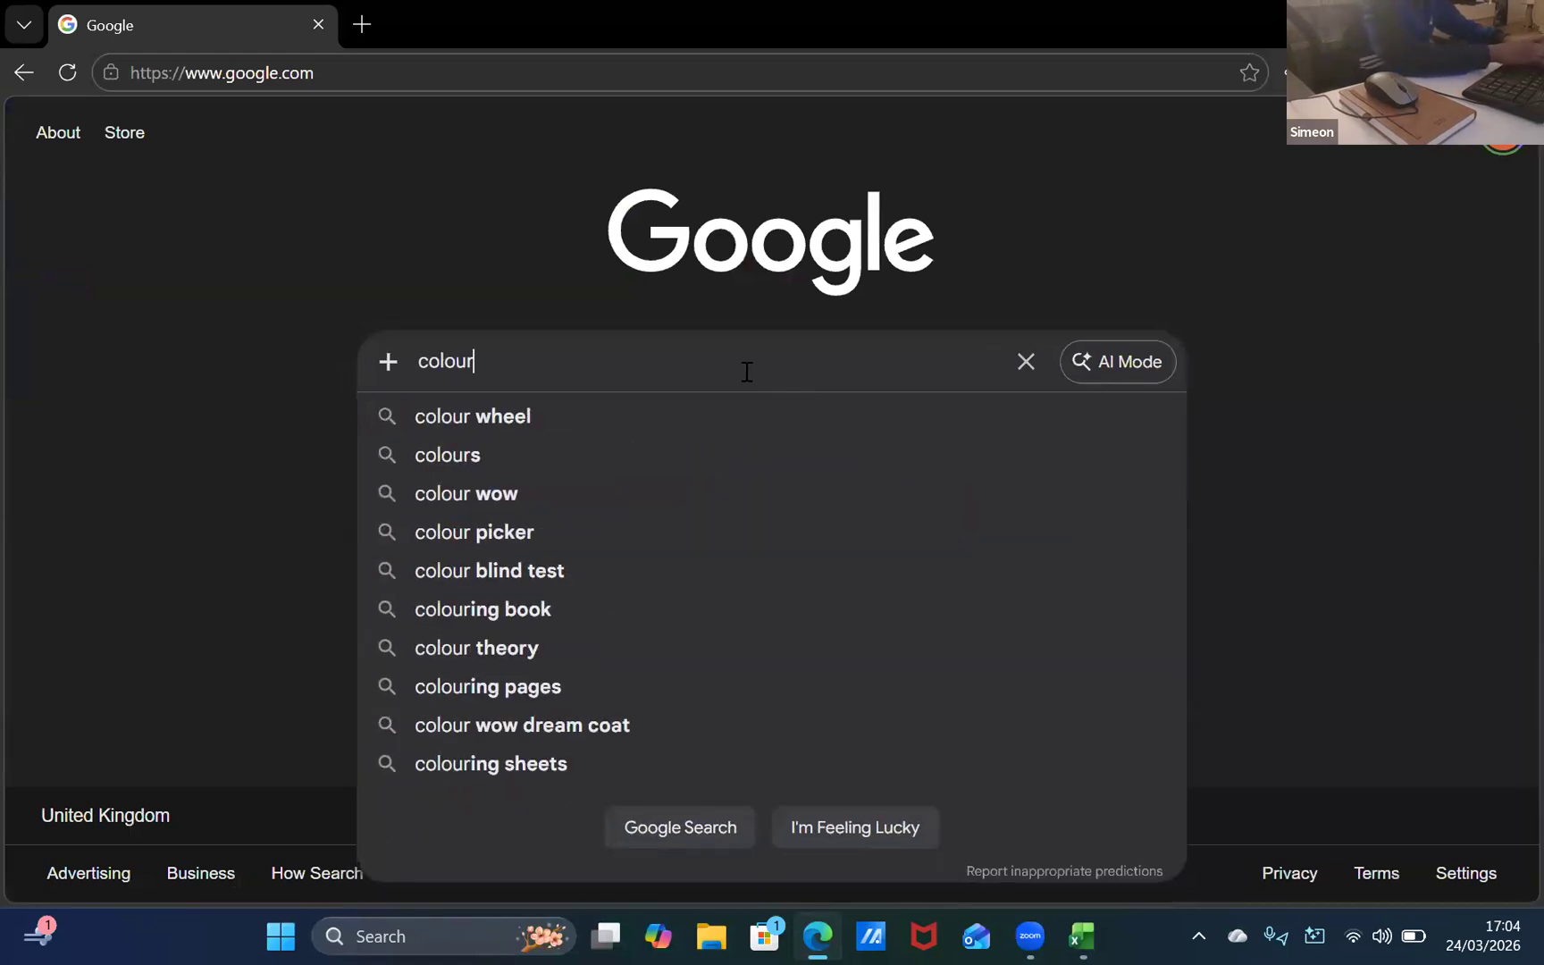
{"action": "type", "text": "fi"}
{"action": "key", "text": "BackSpace"}
{"action": "key", "text": "BackSpace"}
{"action": "key", "text": "BackSpace"}
{"action": "key", "text": "BackSpace"}
{"action": "key", "text": "BackSpace"}
{"action": "key", "text": "BackSpace"}
{"action": "key", "text": "BackSpace"}
{"action": "key", "text": "BackSpace"}
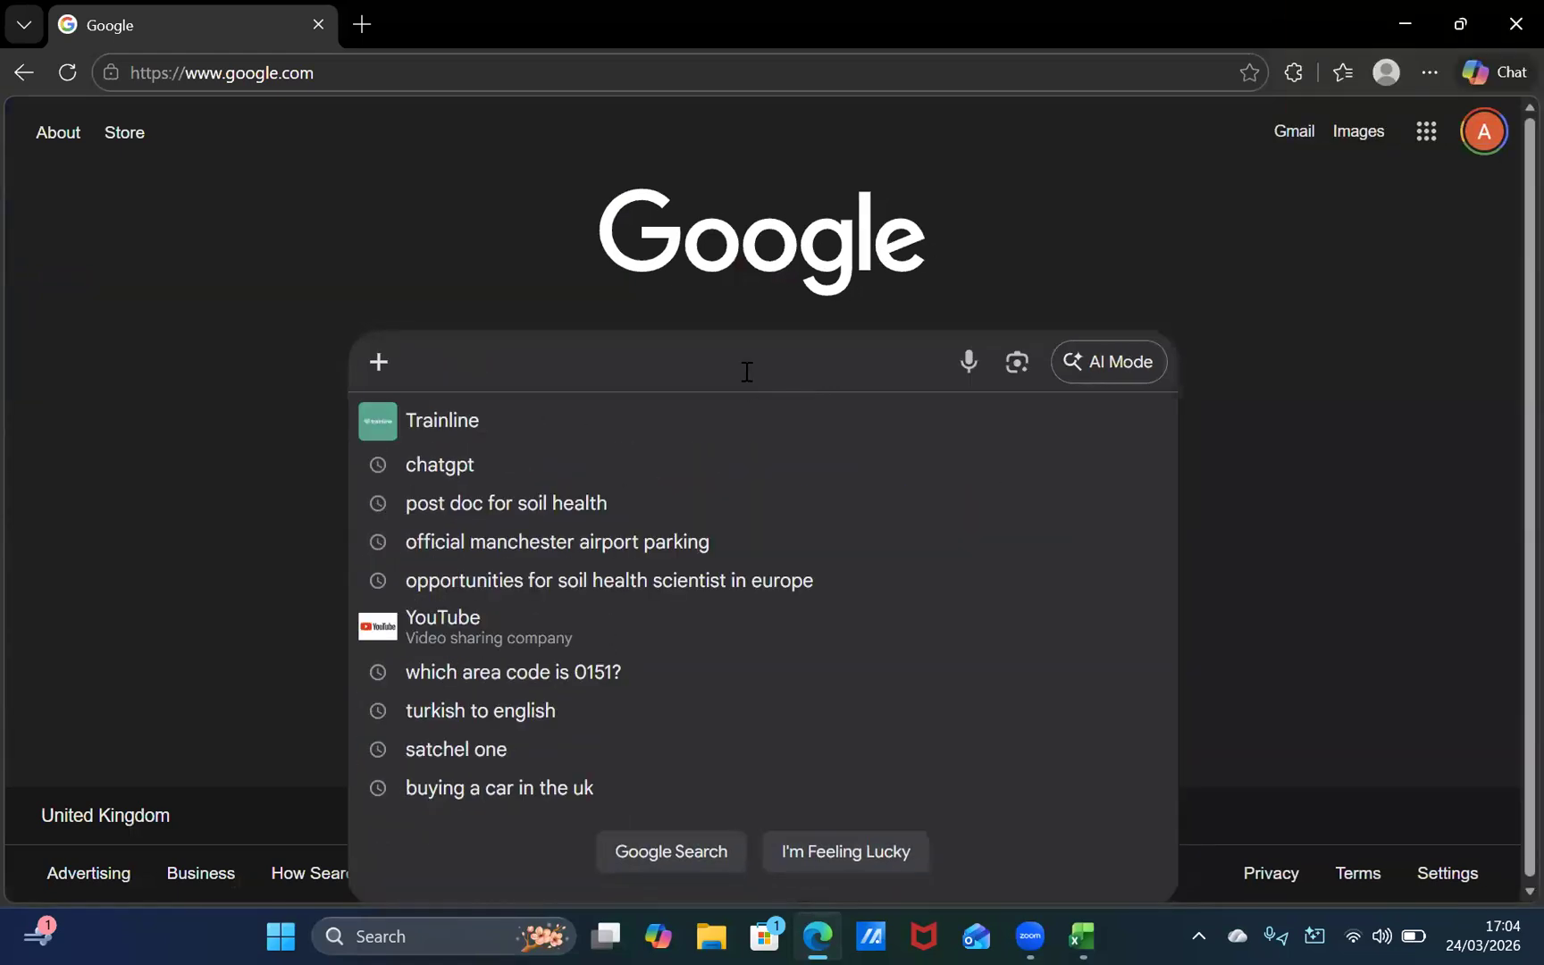
Step: Search Google Images for "report card exam template excel with names" and preview the ExcelDataPro mark sheet
{"action": "type", "text": "report"}
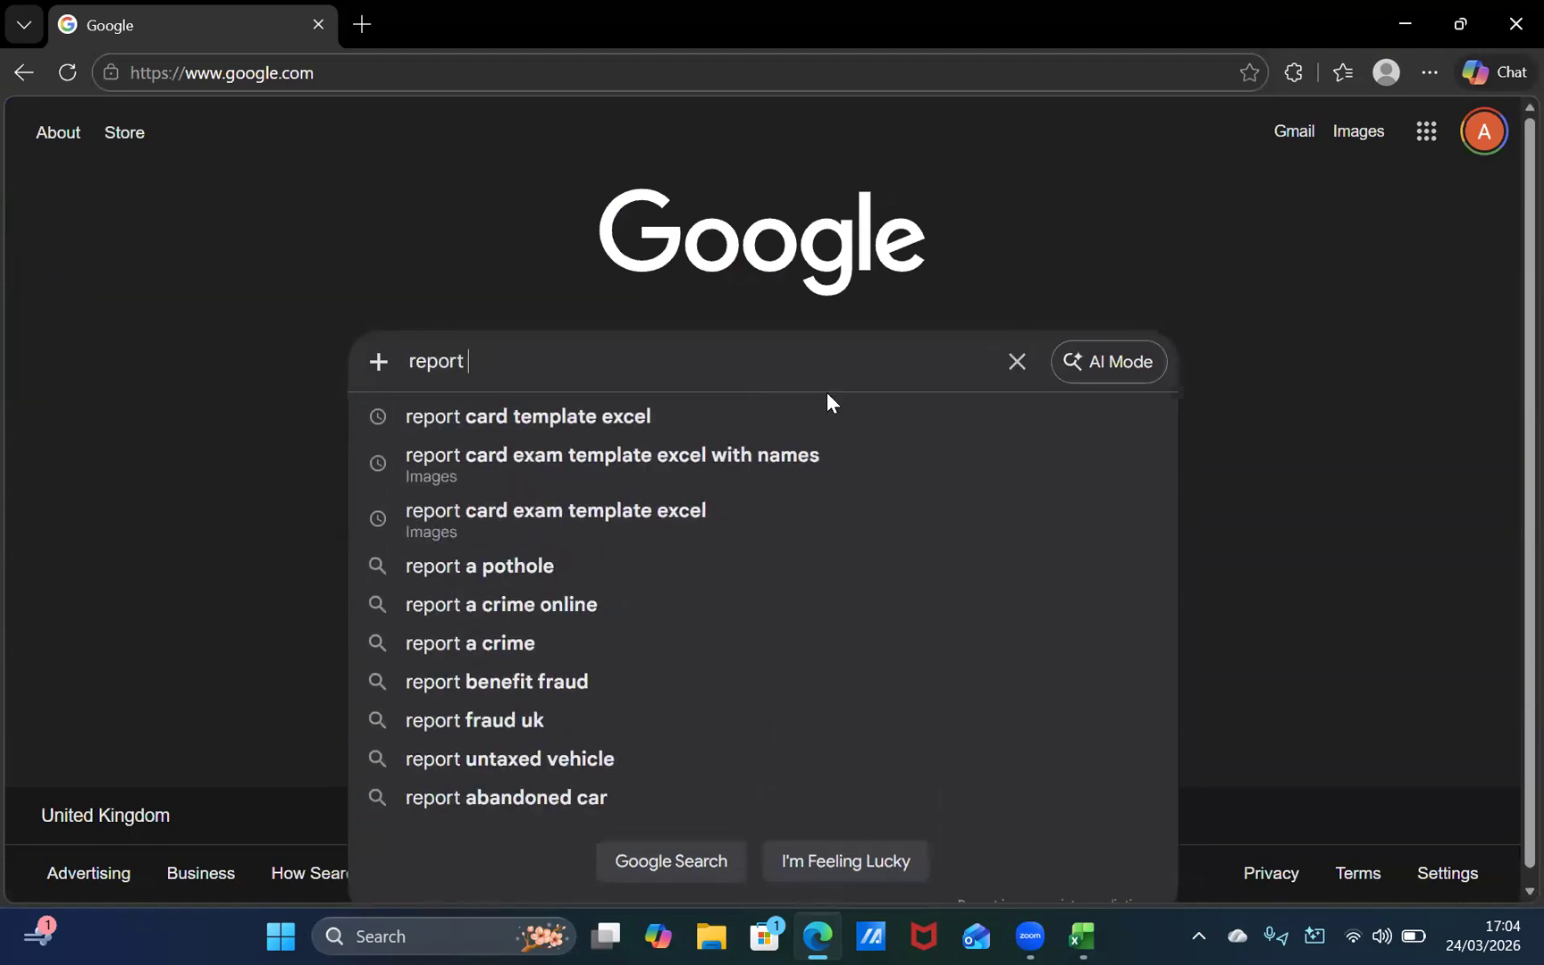
{"action": "scroll", "coordinate": [759, 393], "scroll_direction": "down", "scroll_amount": 1}
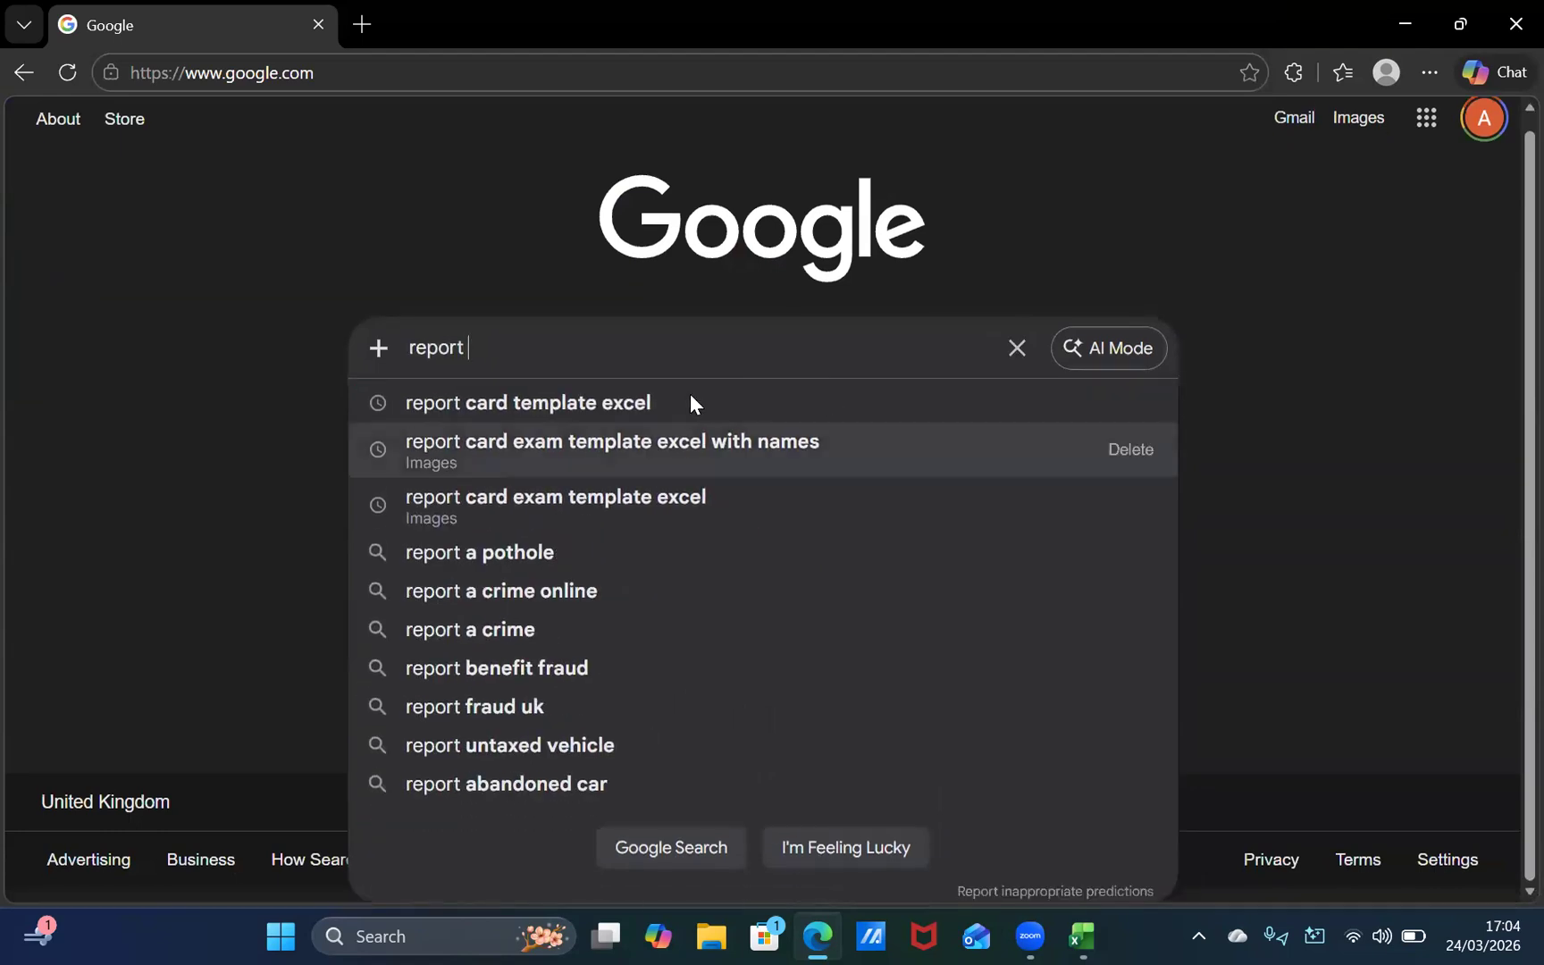
{"action": "left_click", "coordinate": [672, 463]}
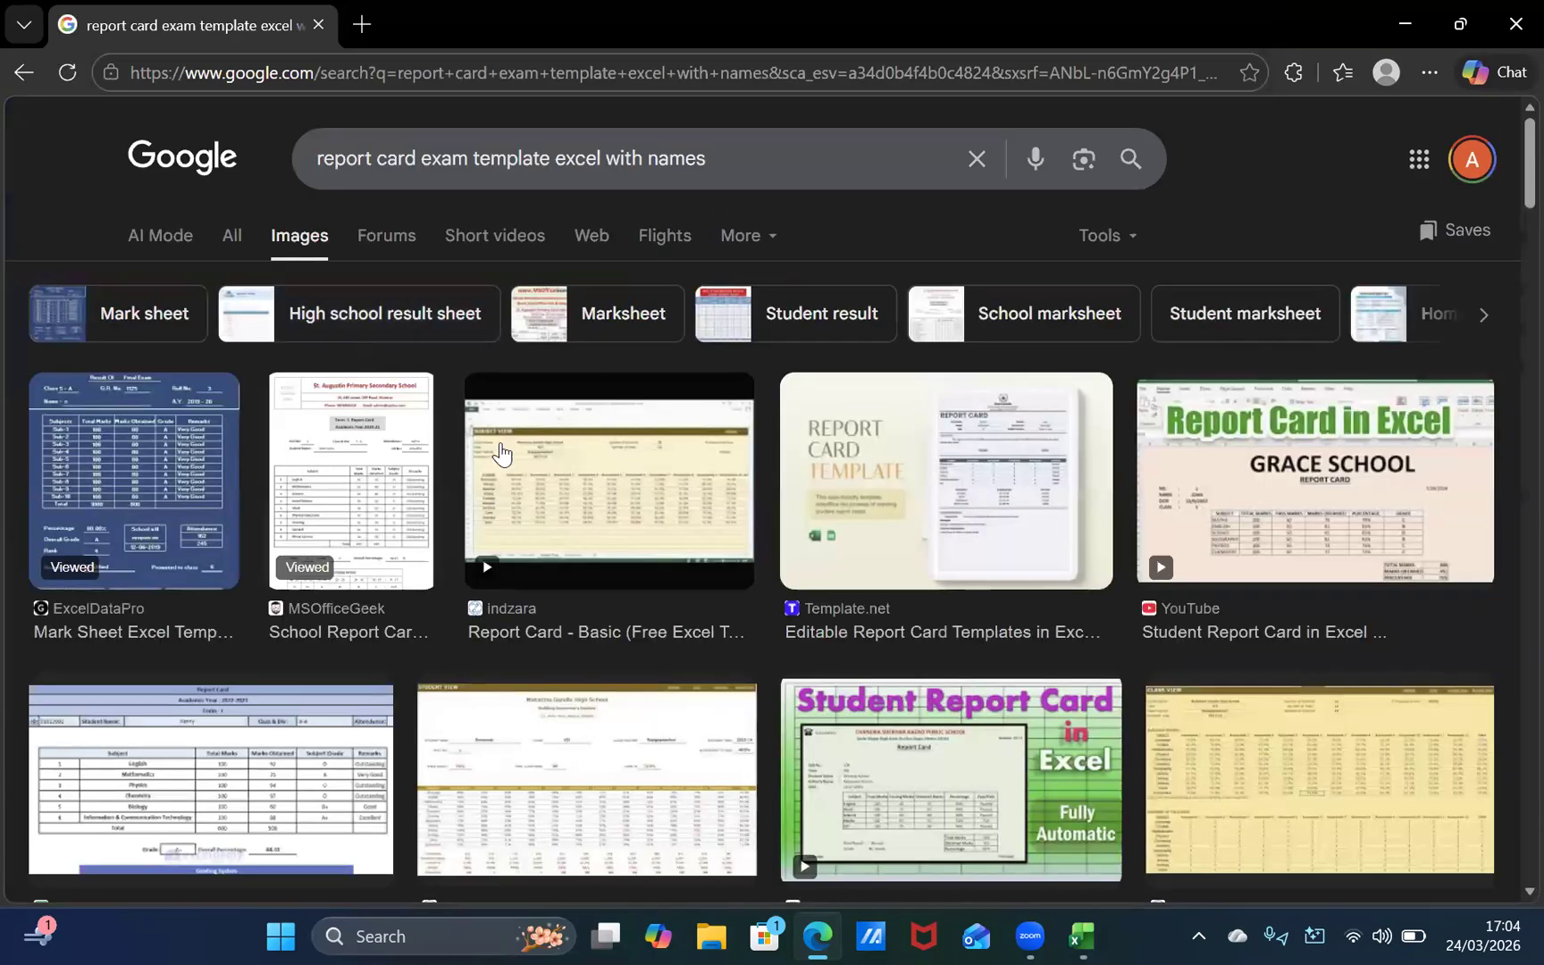
{"action": "left_click", "coordinate": [216, 537]}
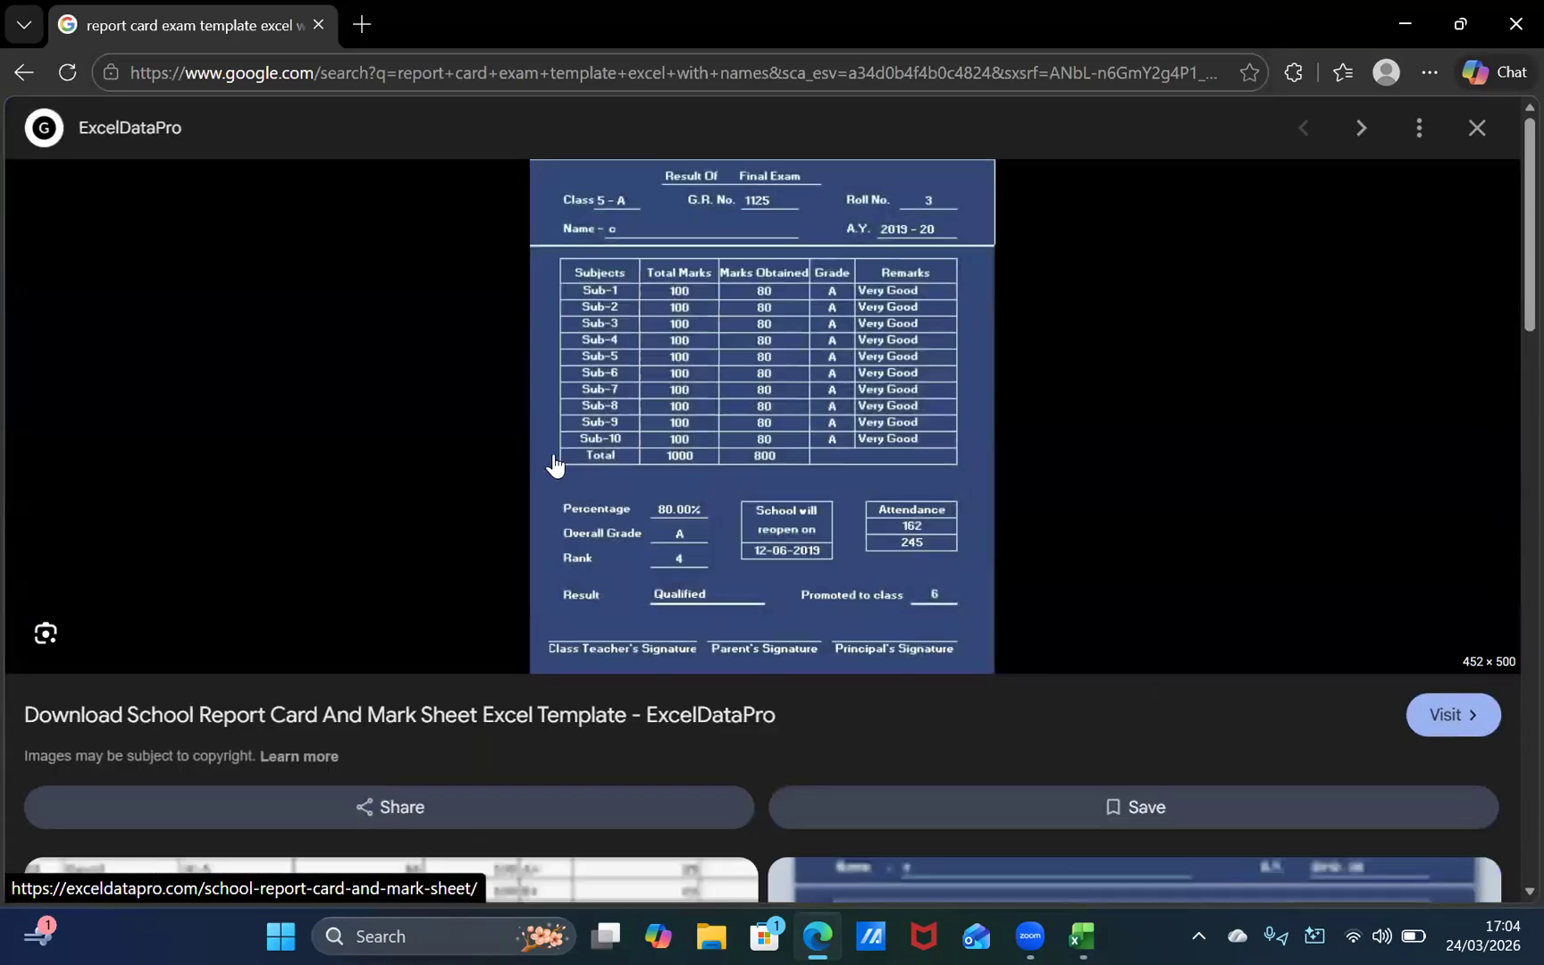
{"action": "left_click", "coordinate": [706, 431]}
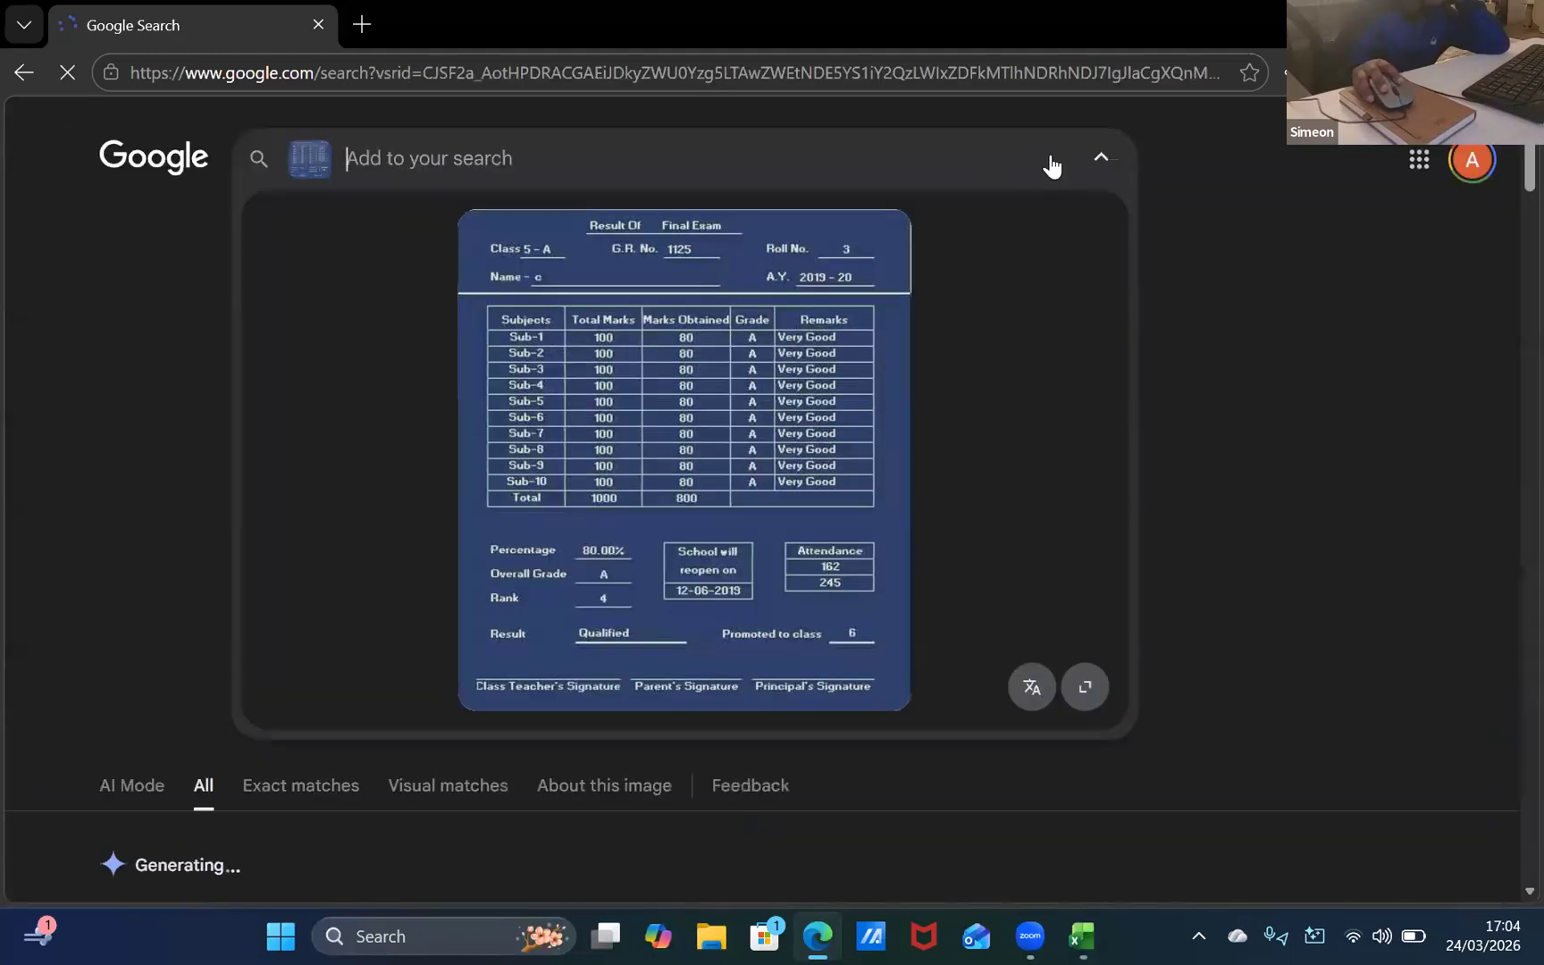
{"action": "left_click", "coordinate": [1104, 158]}
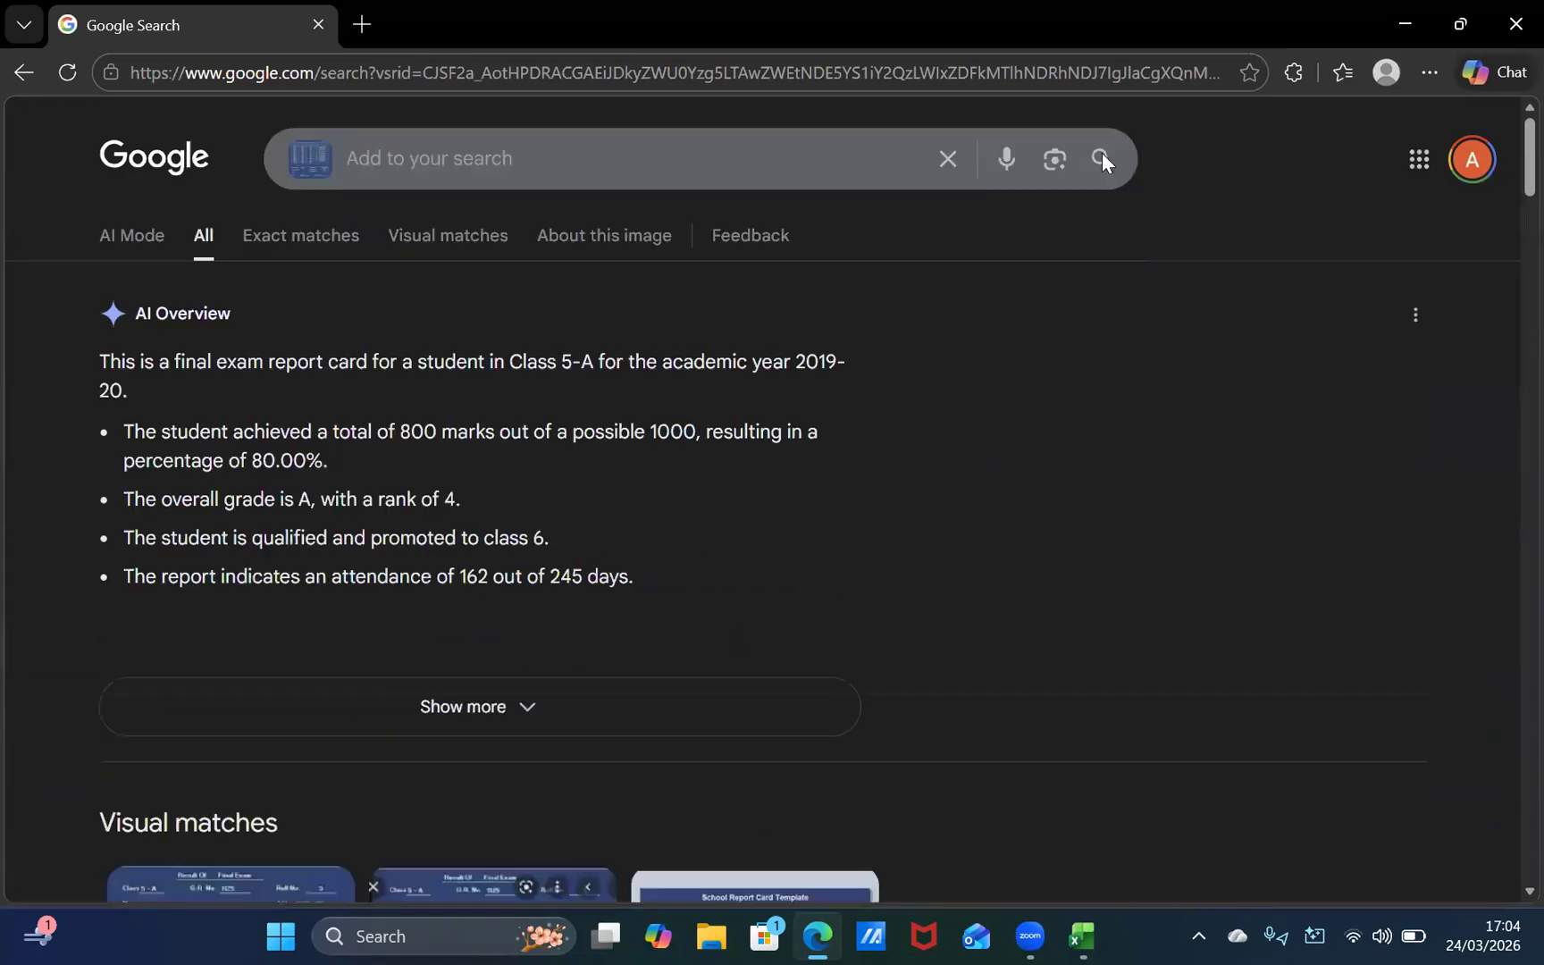
{"action": "left_click", "coordinate": [15, 75]}
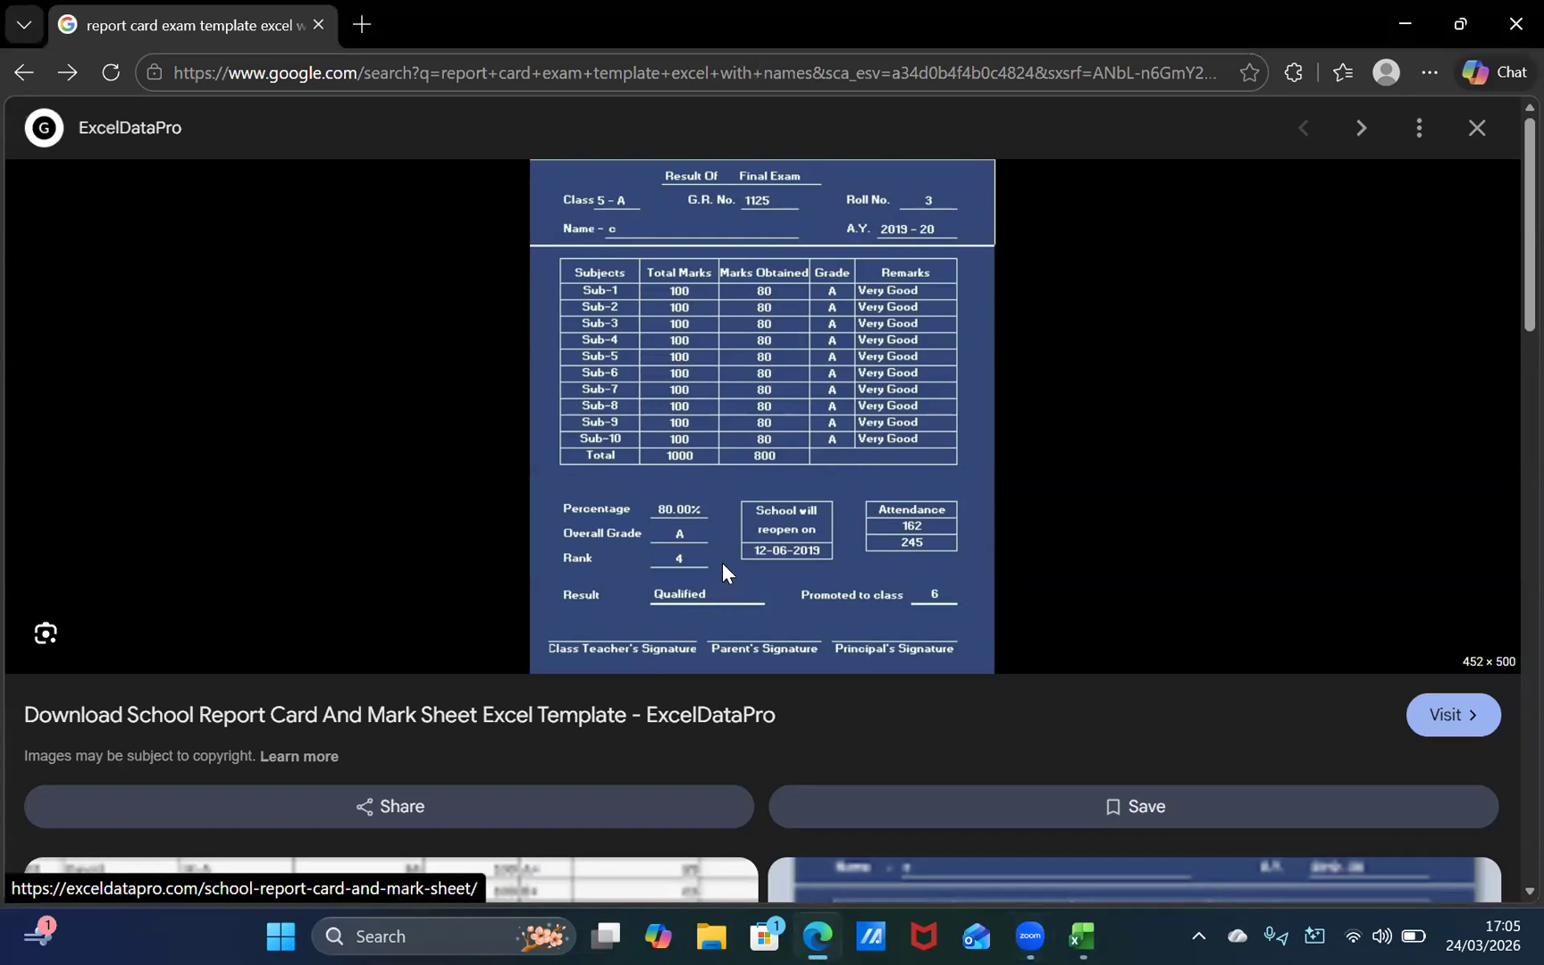
Step: Switch back to the report card in Excel and widen column F
{"action": "key", "text": "alt+Tab"}
{"action": "key", "text": "alt+Tab"}
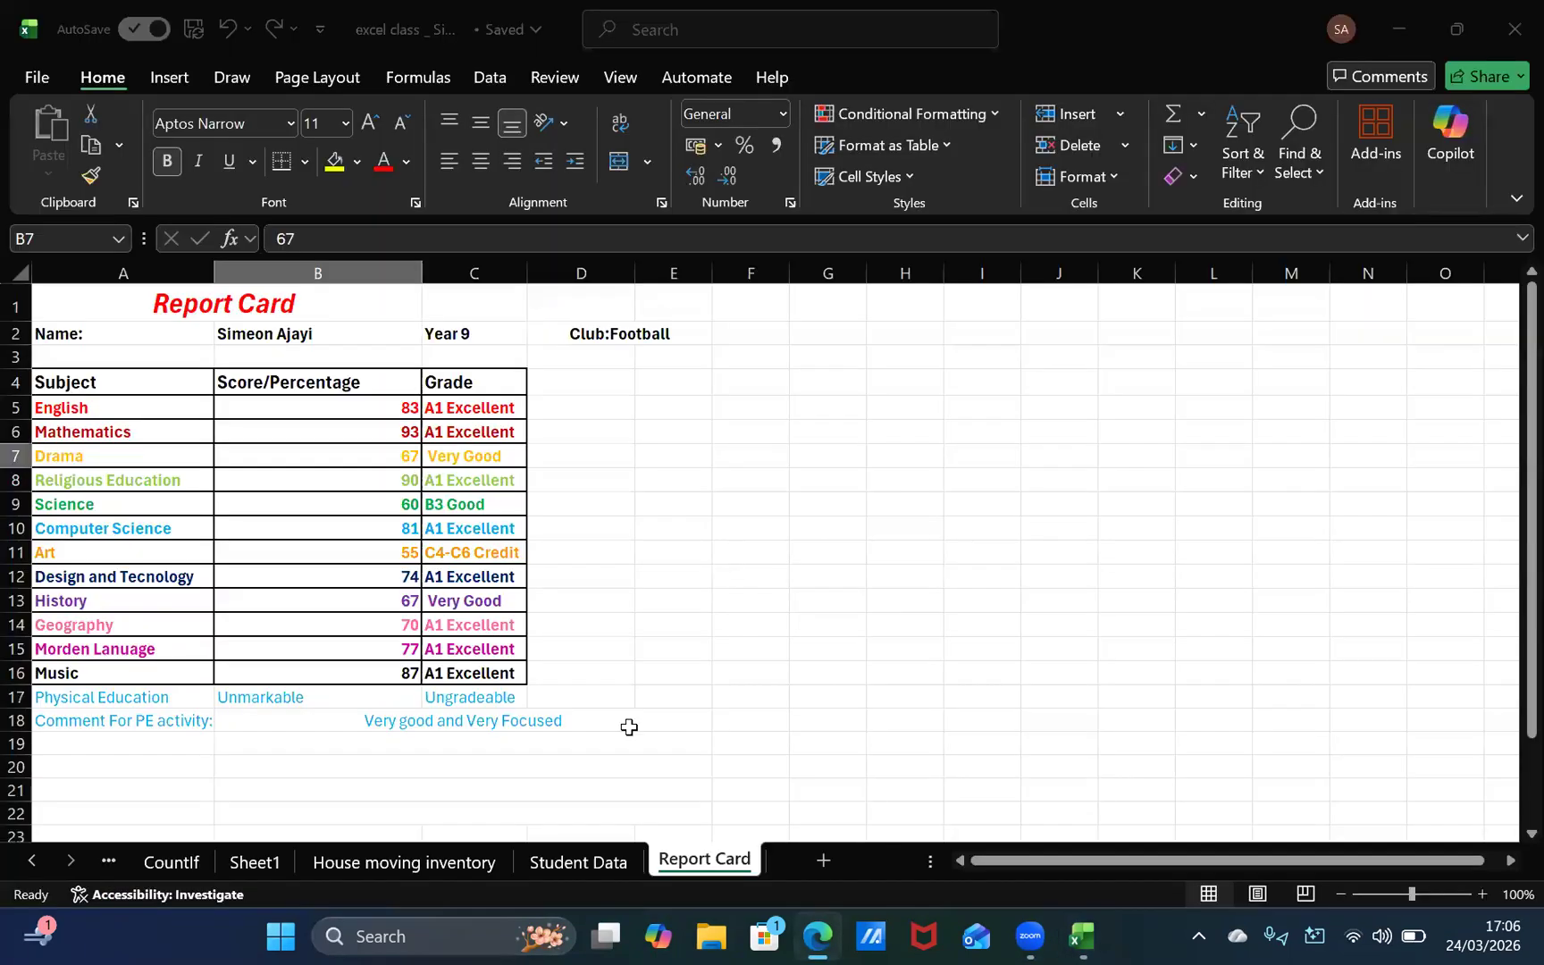
{"action": "left_click", "coordinate": [768, 694]}
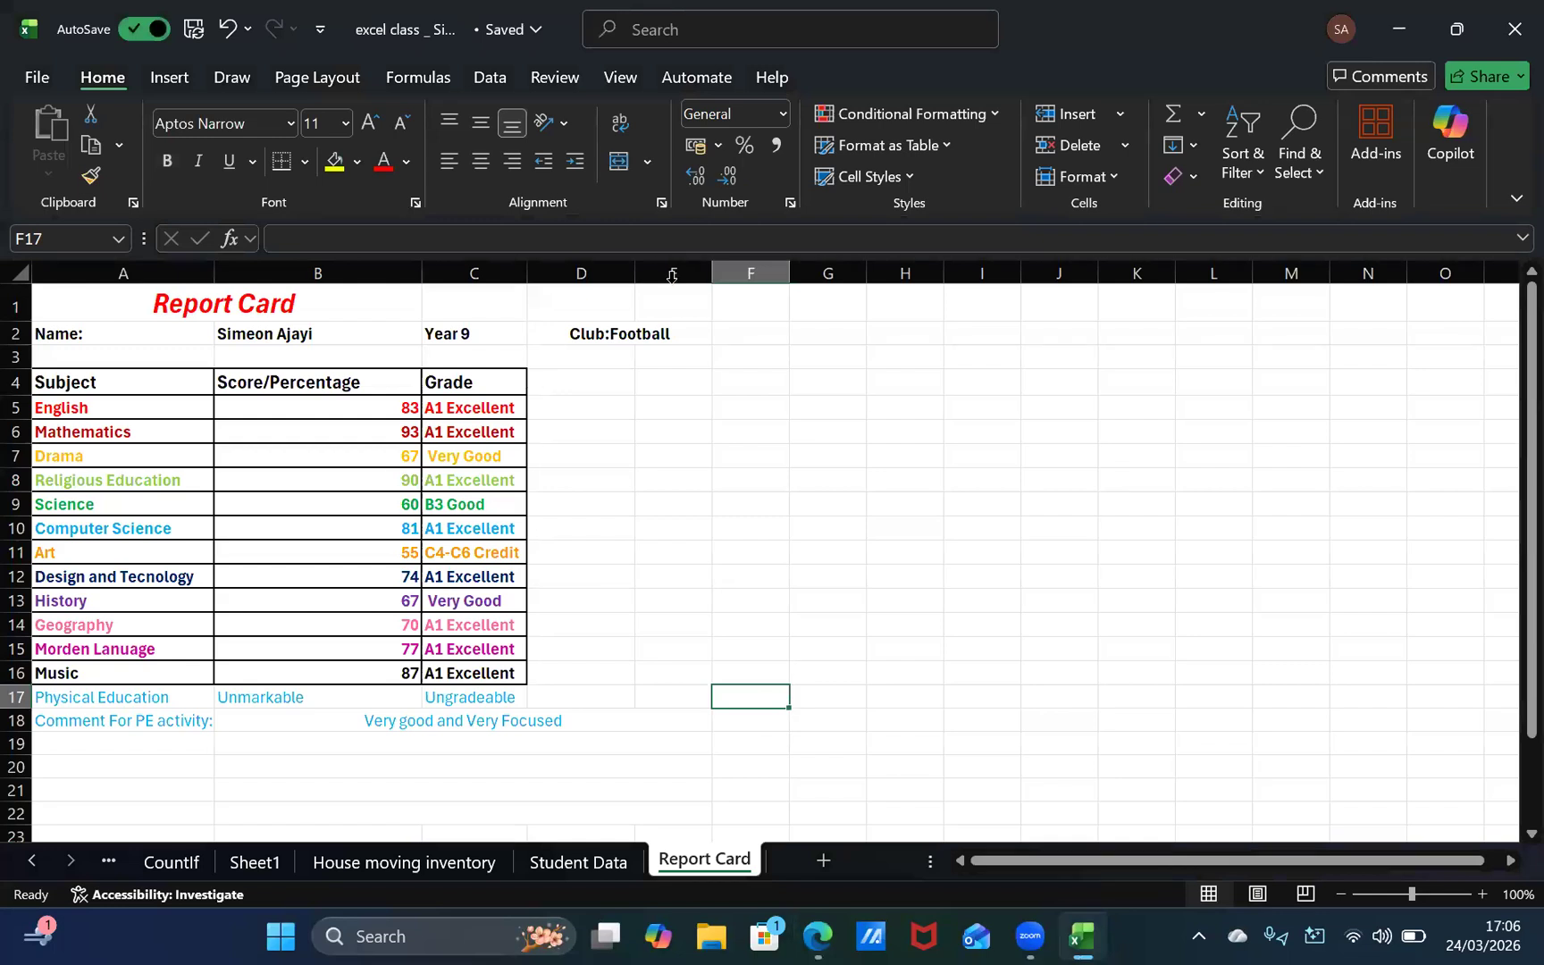
{"action": "left_click_drag", "start_coordinate": [789, 274], "coordinate": [846, 274]}
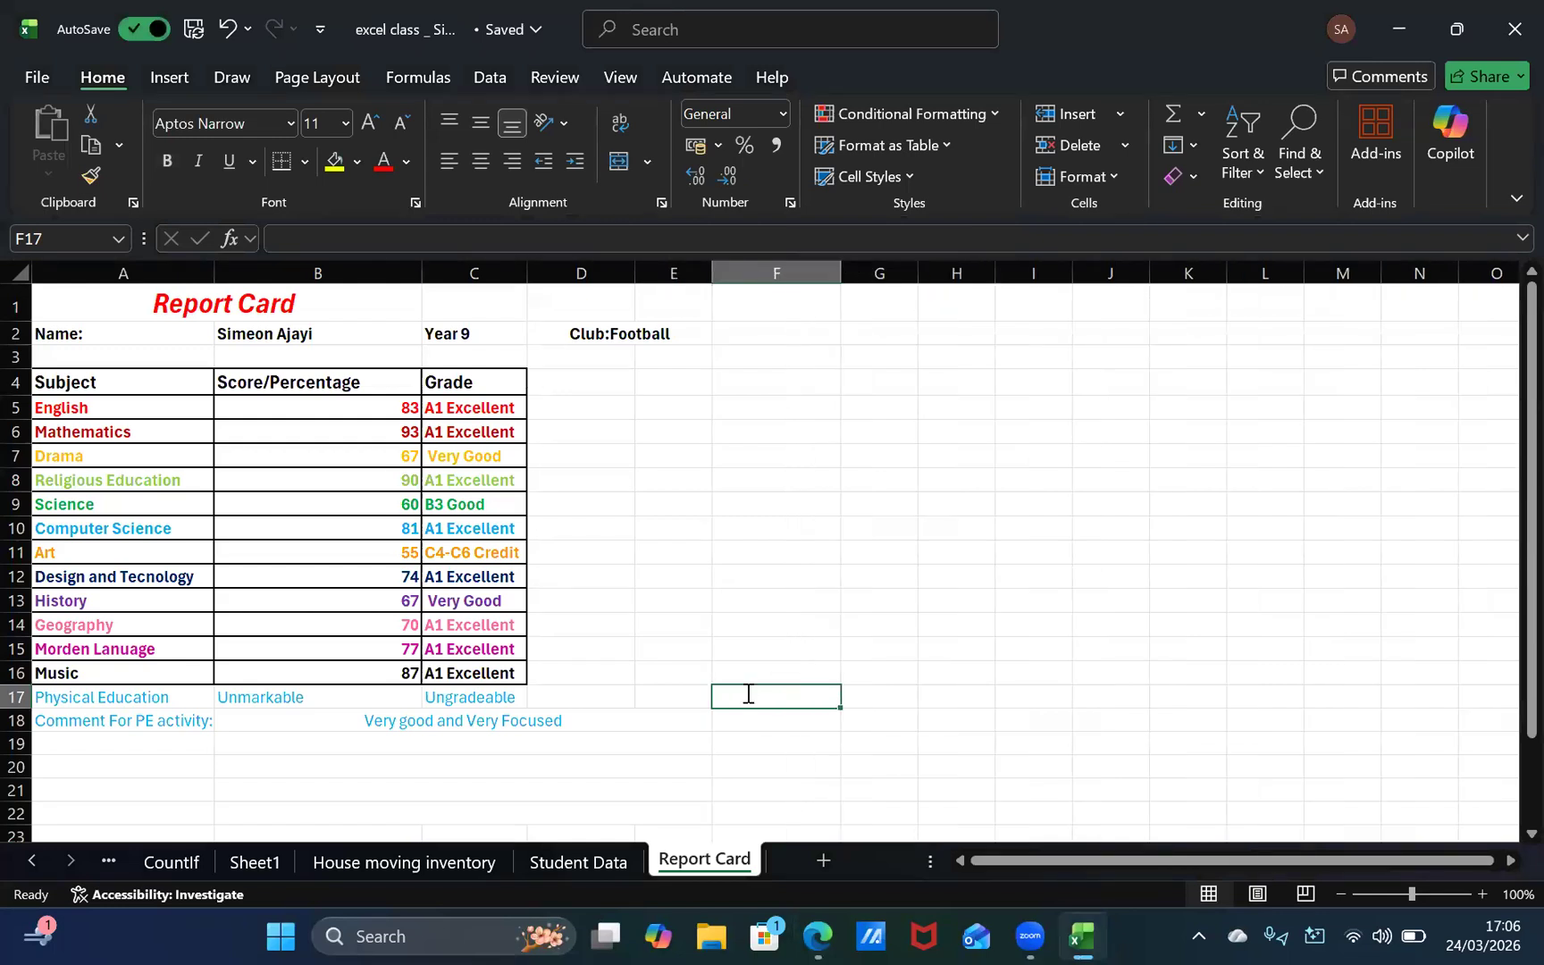
{"action": "type", "text": "A"}
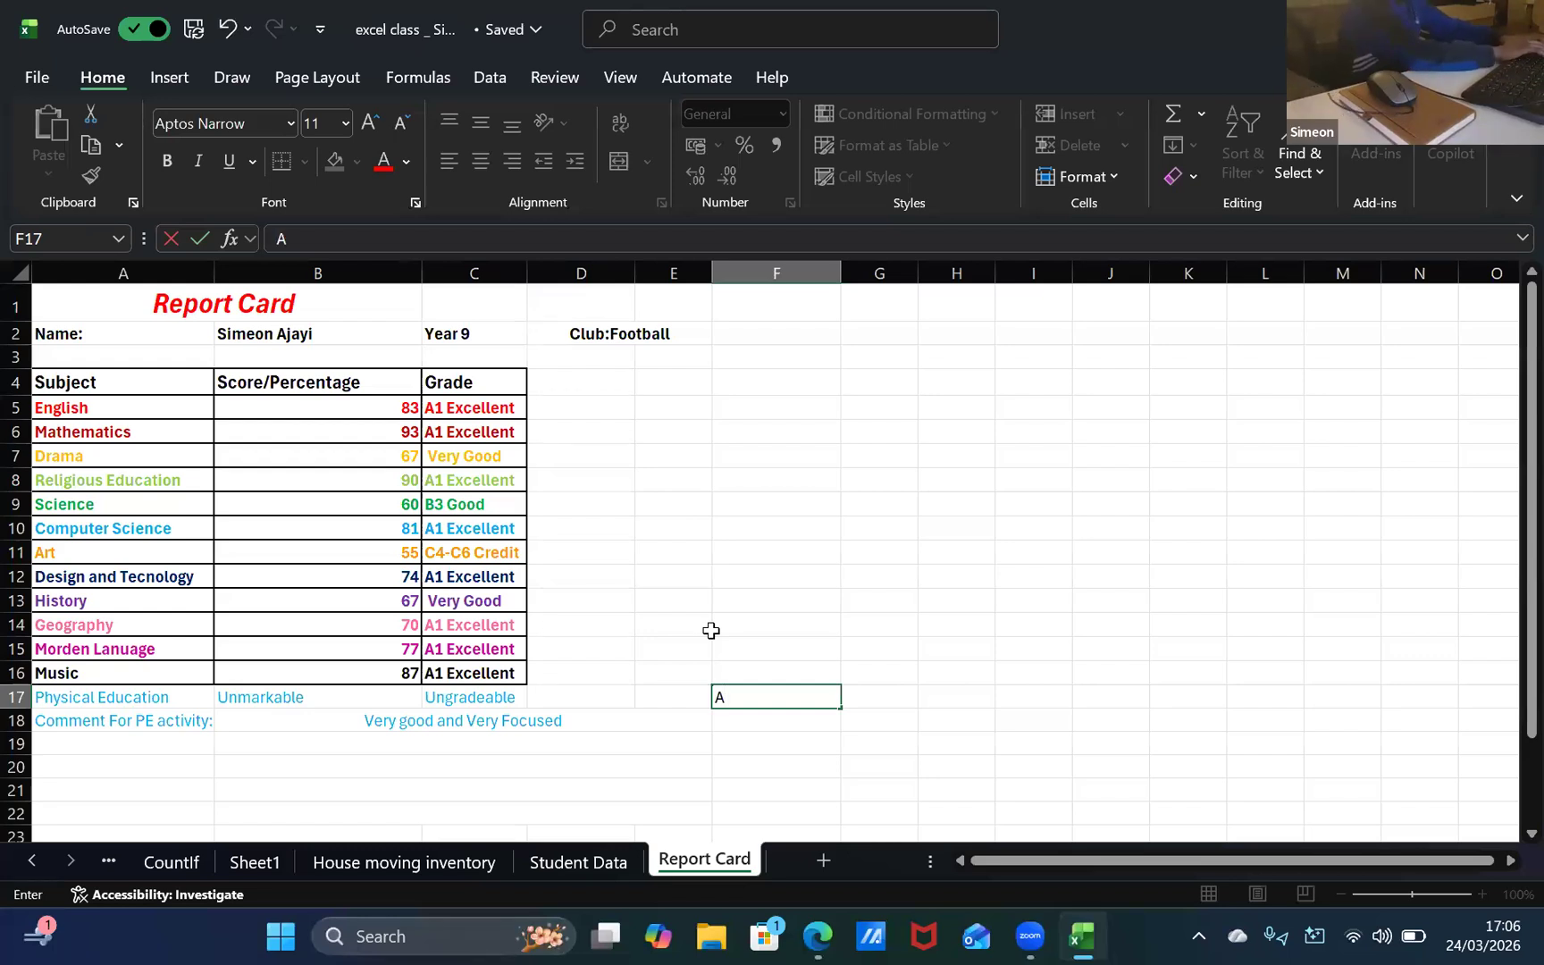
{"action": "type", "text": "tan"}
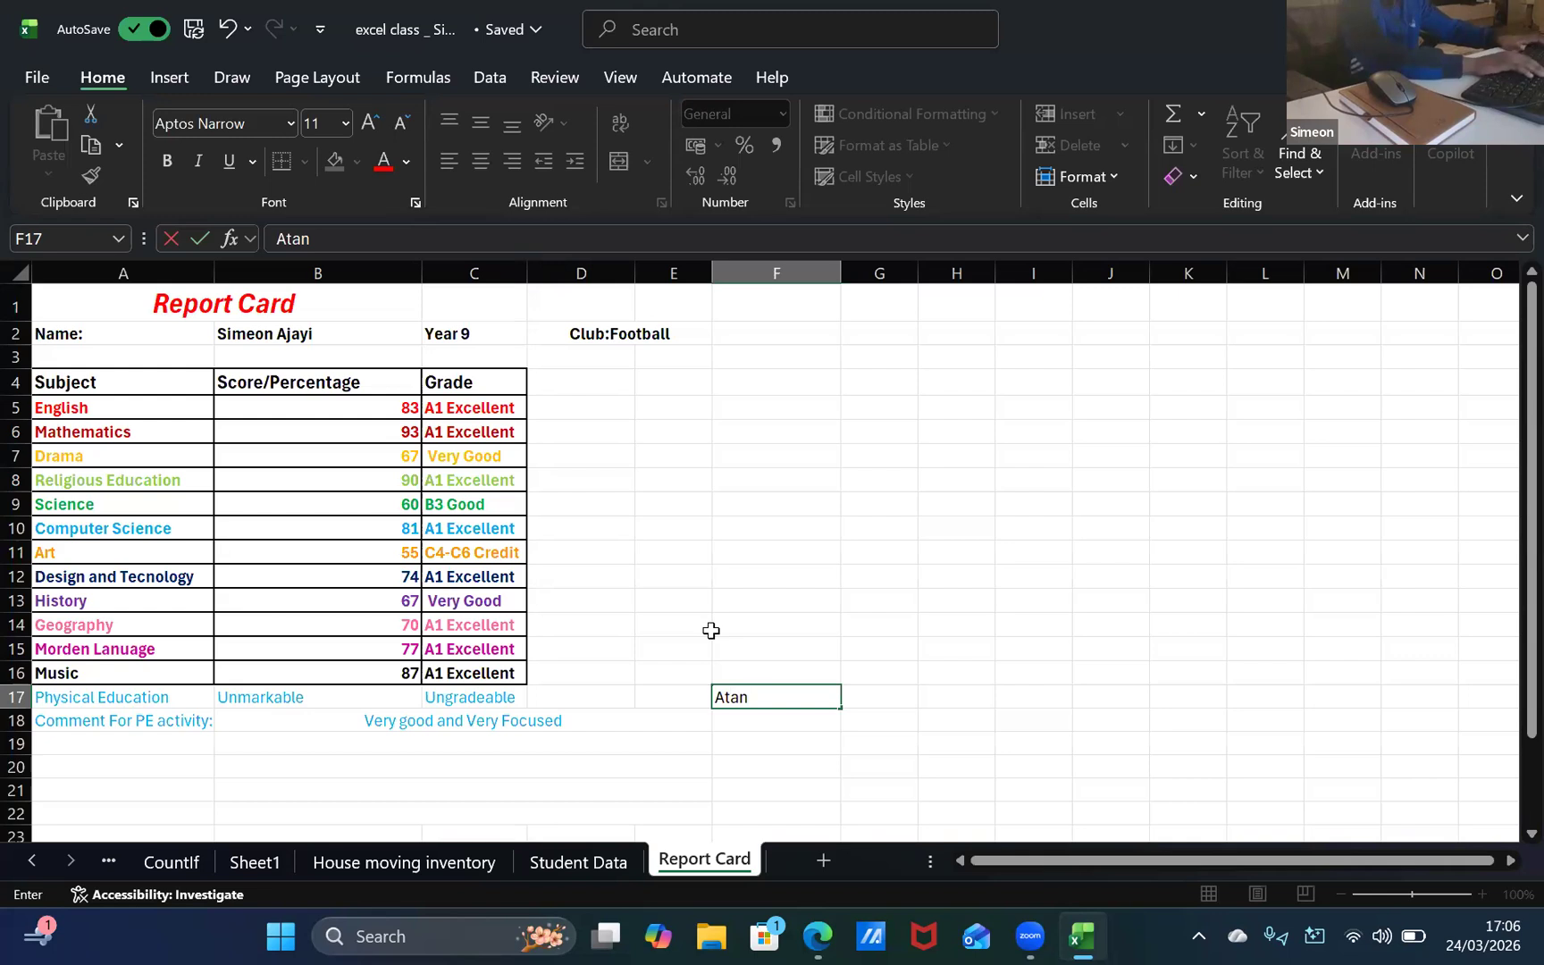
{"action": "key", "text": "BackSpace"}
{"action": "key", "text": "BackSpace"}
{"action": "key", "text": "BackSpace"}
{"action": "key", "text": "BackSpace"}
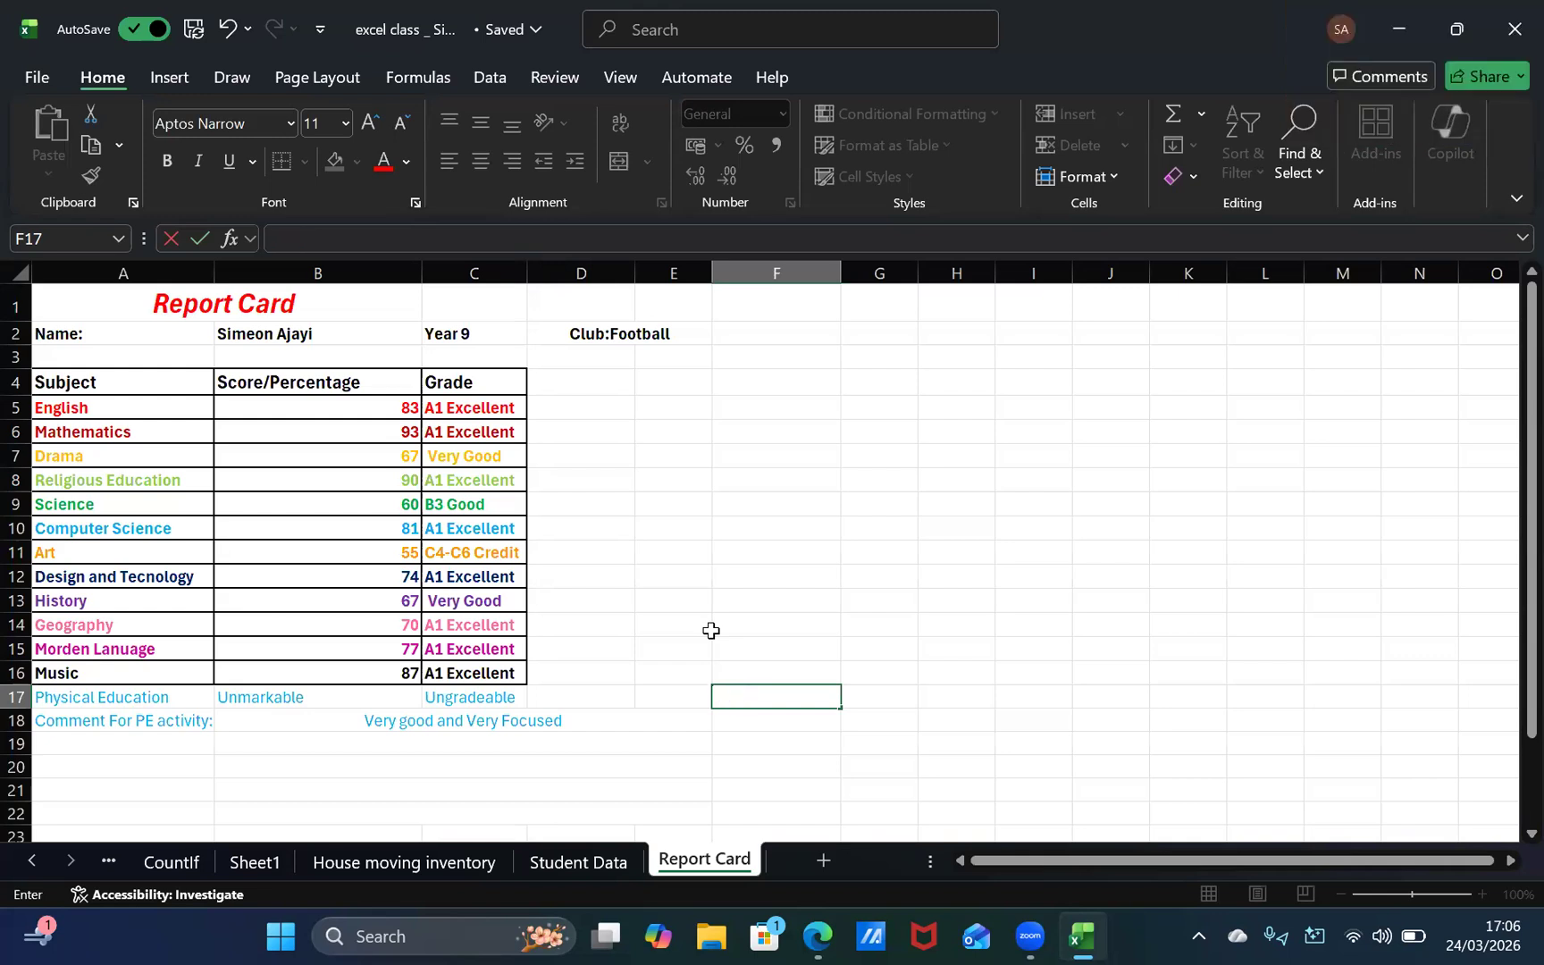
{"action": "type", "text": "A"}
{"action": "key", "text": "BackSpace"}
{"action": "scroll", "coordinate": [710, 629], "scroll_direction": "down", "scroll_amount": 2}
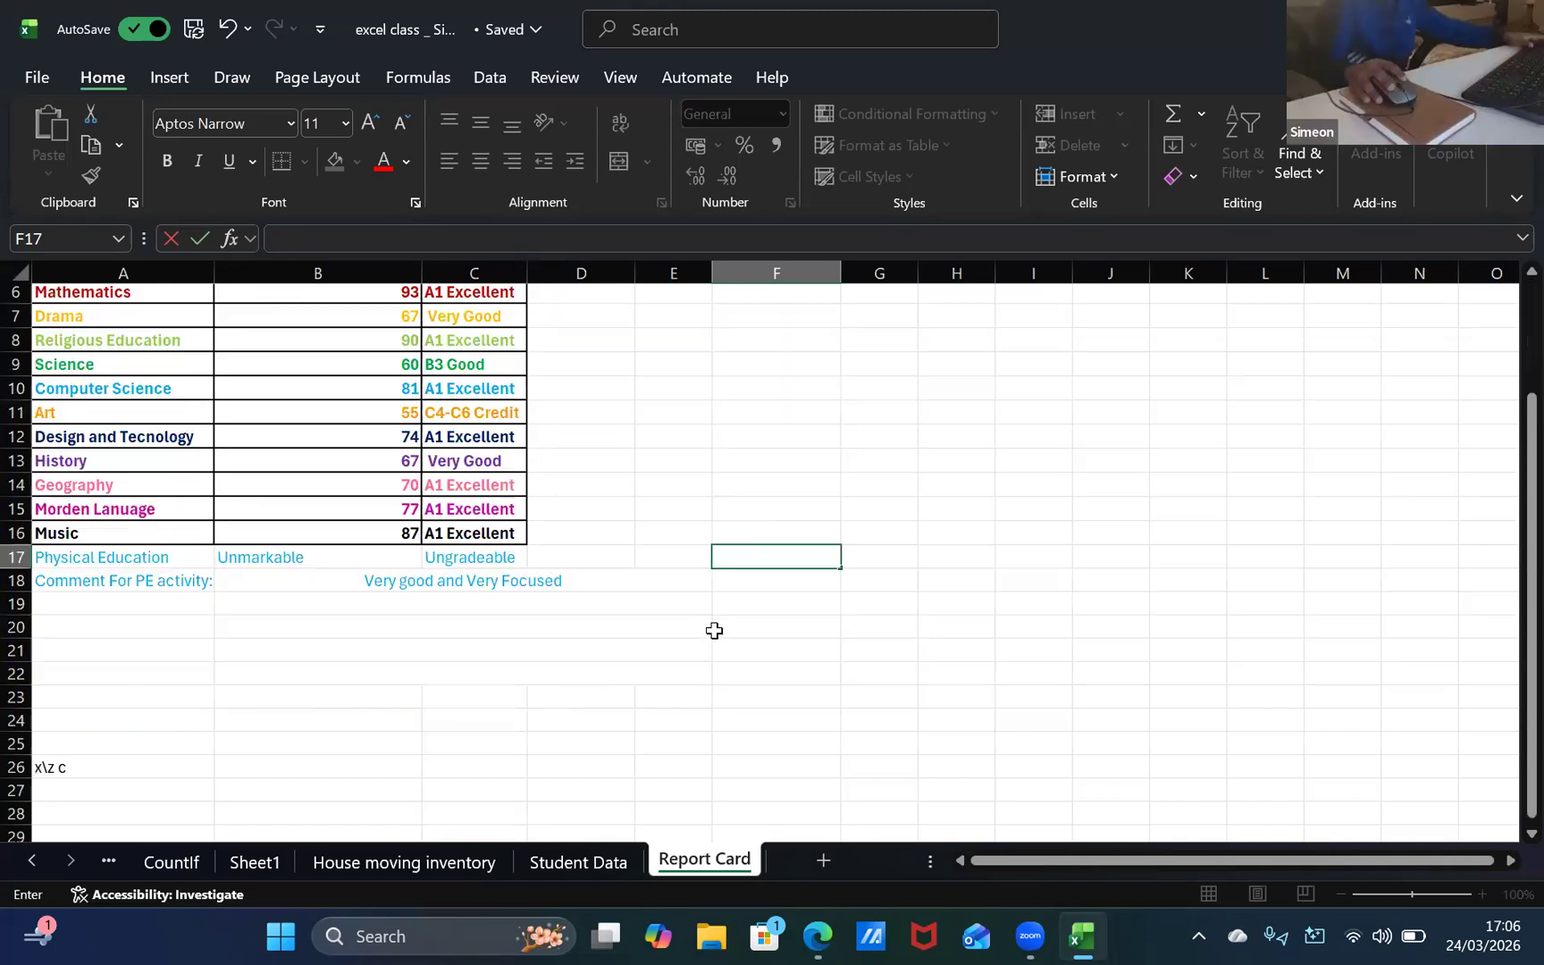
{"action": "key", "text": "alt+Tab"}
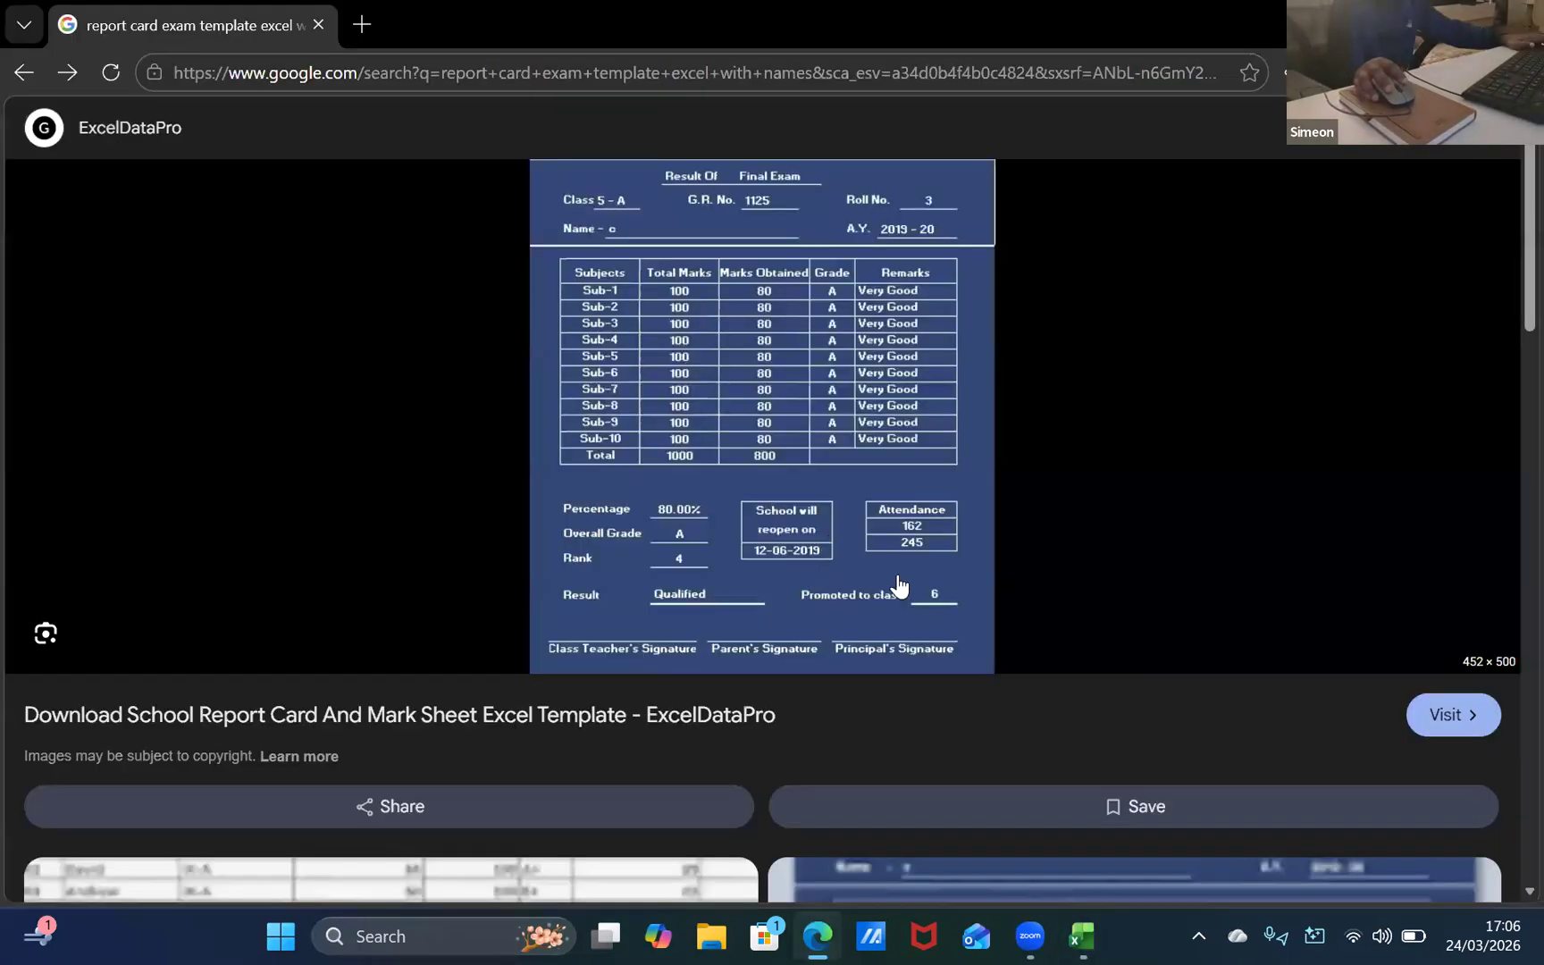
{"action": "key", "text": "alt+Tab"}
{"action": "scroll", "coordinate": [547, 600], "scroll_direction": "up", "scroll_amount": 2}
Step: Enter the heading Attendance in cell E13, checking the spelling against the template image in the browser
{"action": "left_click", "coordinate": [619, 600]}
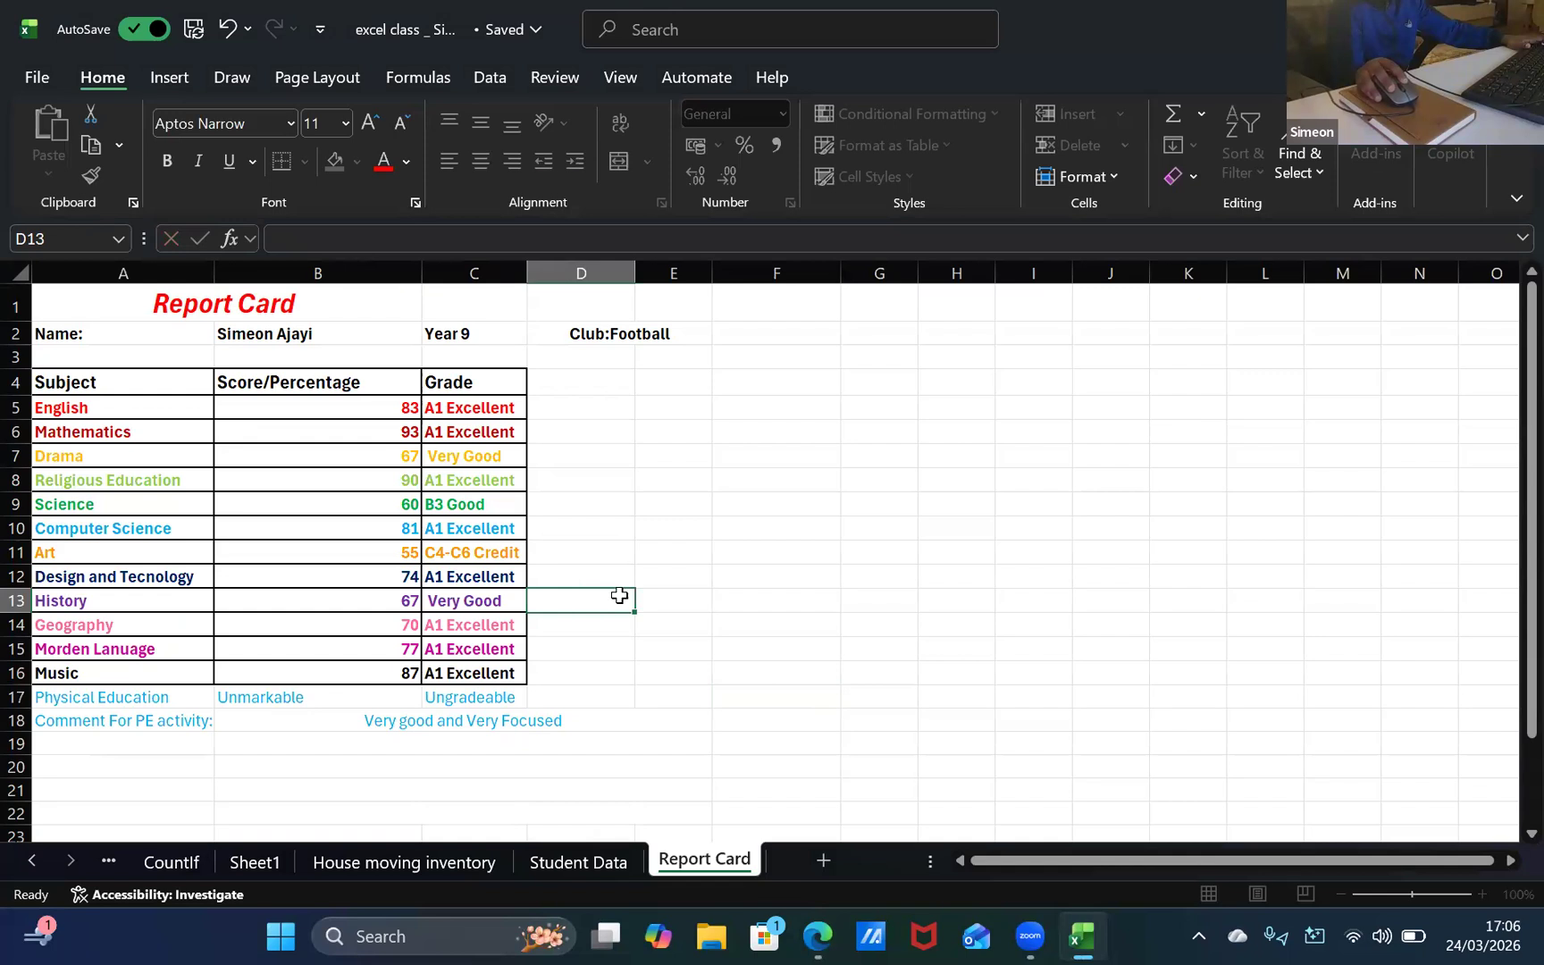
{"action": "left_click", "coordinate": [672, 601]}
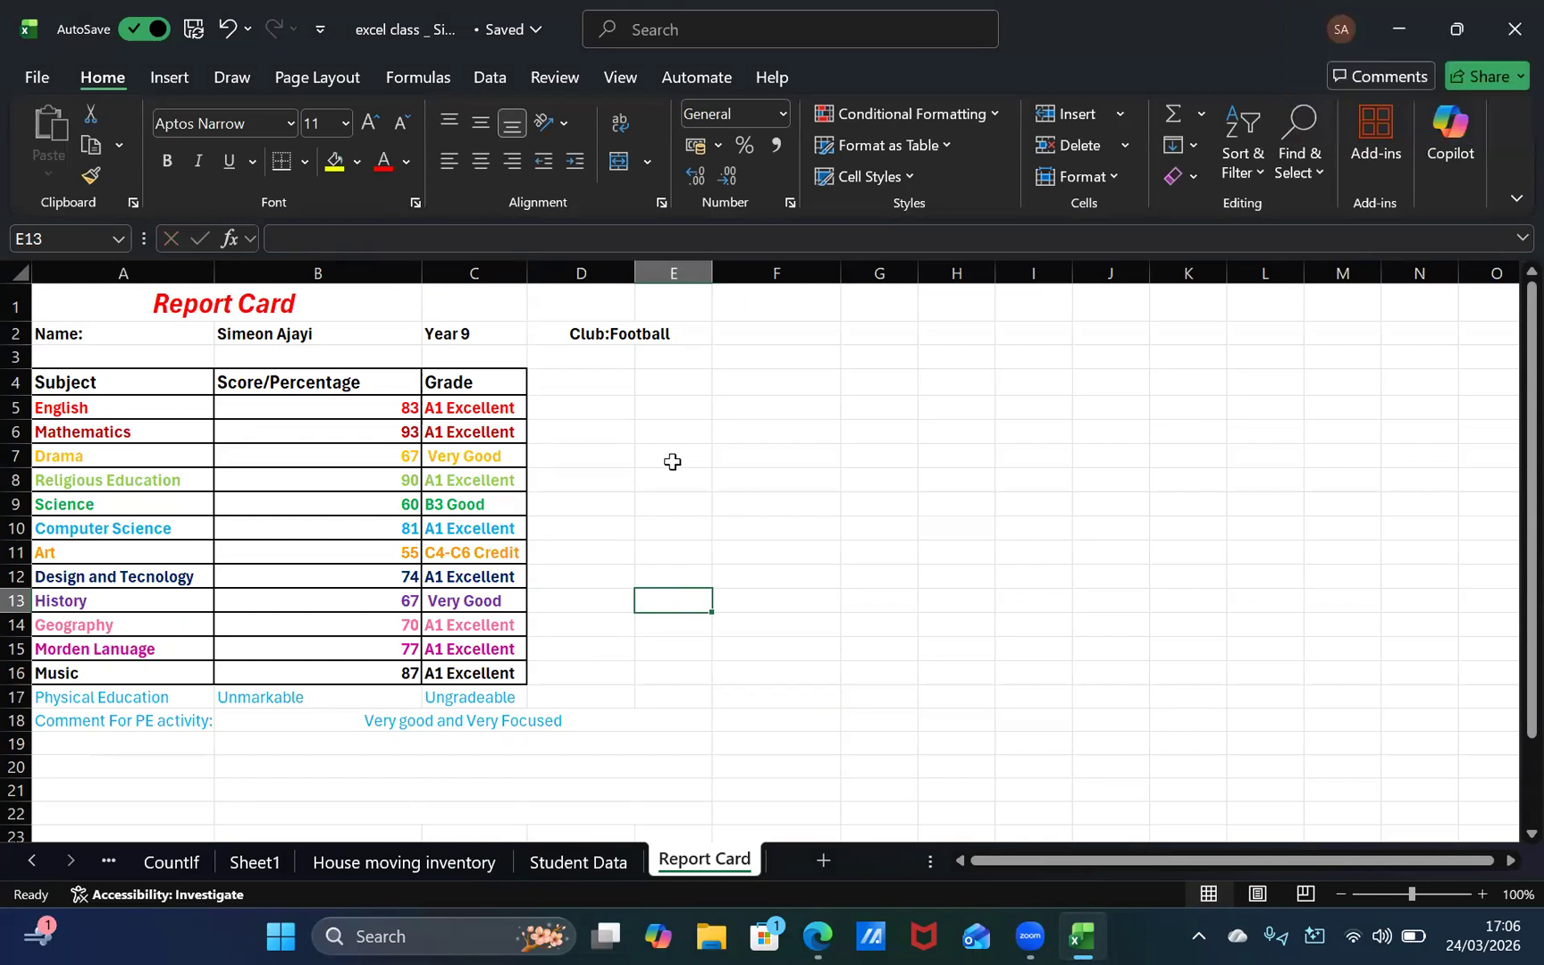
{"action": "type", "text": "A"}
{"action": "key", "text": "alt+Tab"}
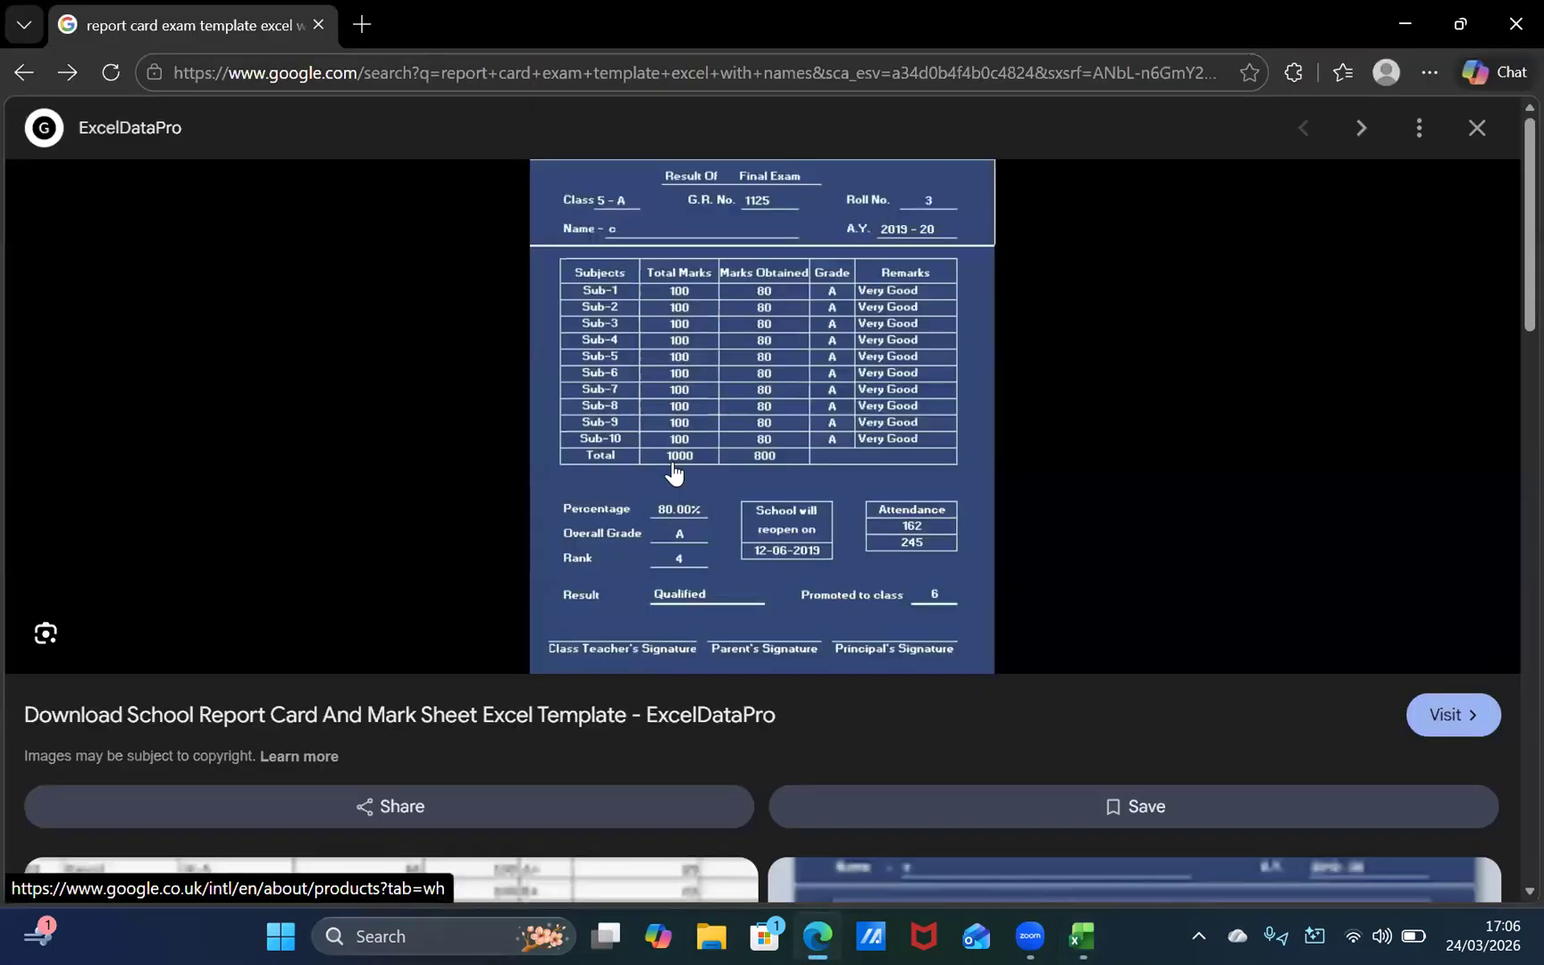
{"action": "key", "text": "alt+Tab"}
{"action": "type", "text": "ttendance"}
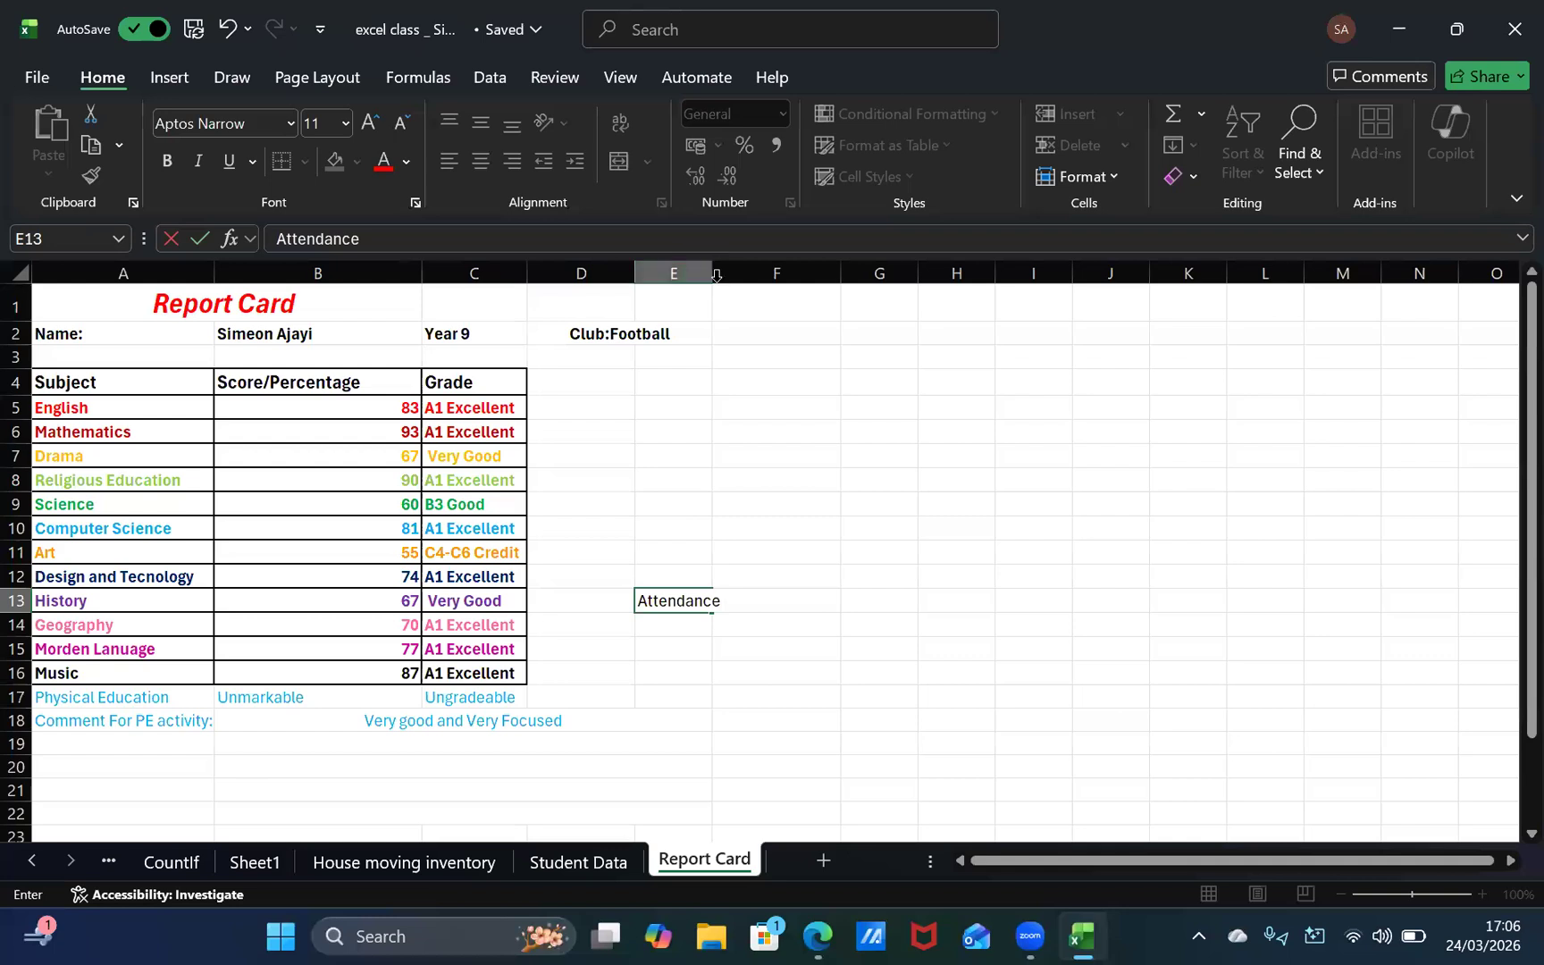
Step: Try widening column E for the Attendance heading, restore the width and clear the heading from cell E13
{"action": "left_click_drag", "start_coordinate": [710, 275], "coordinate": [747, 274]}
{"action": "left_click_drag", "start_coordinate": [749, 276], "coordinate": [713, 310]}
{"action": "key", "text": "BackSpace"}
{"action": "left_click", "coordinate": [677, 592]}
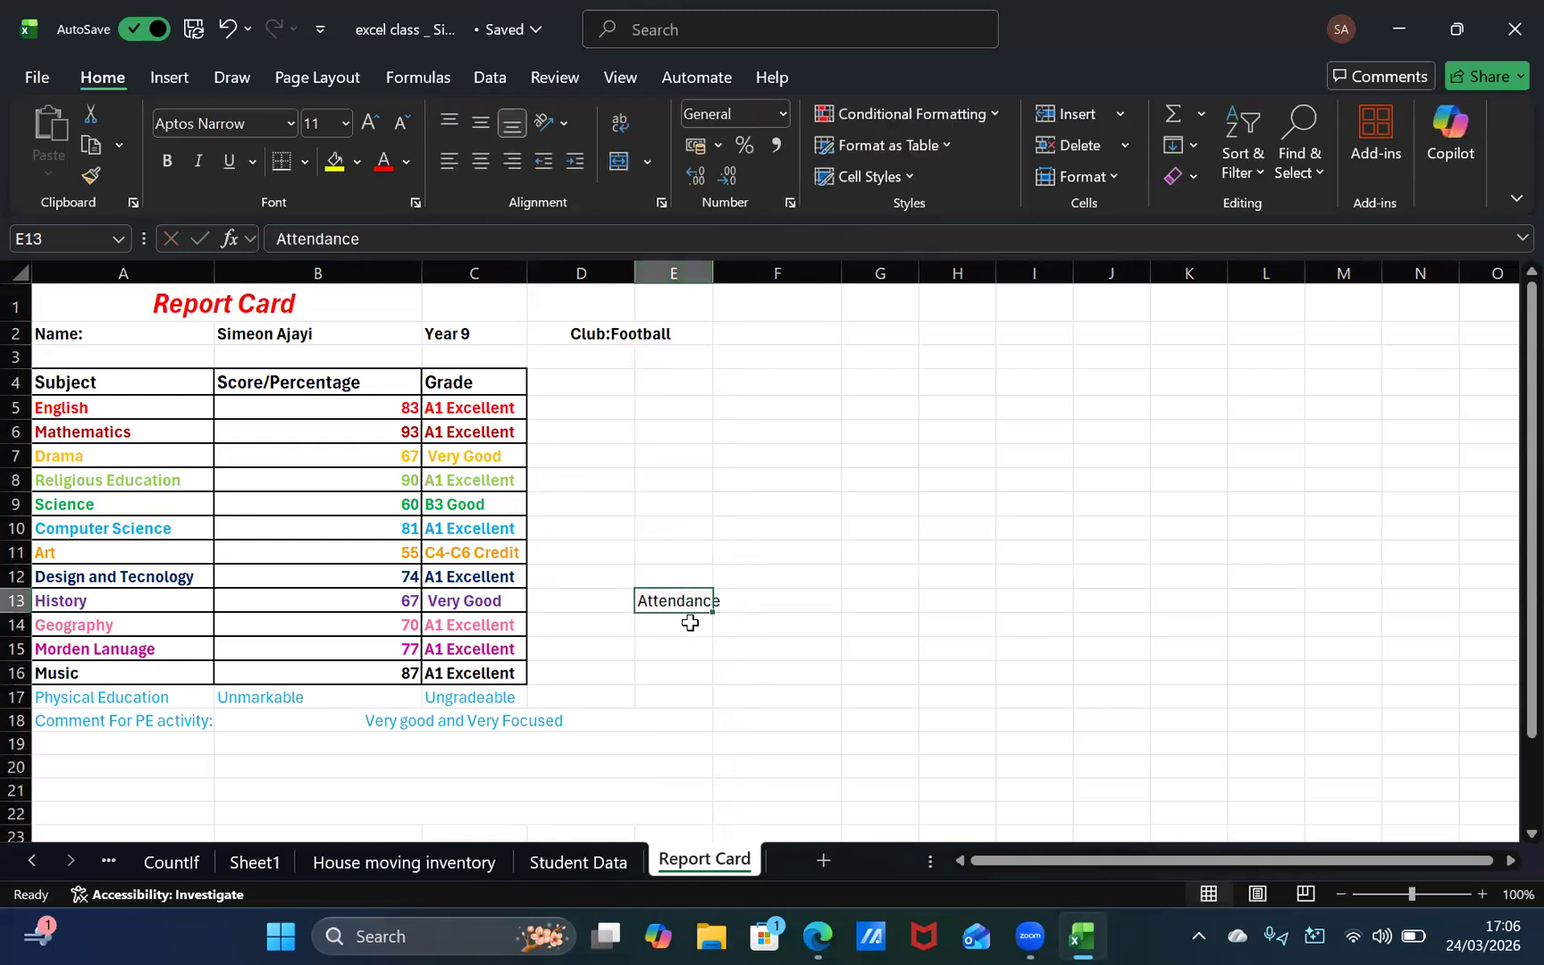
{"action": "key", "text": "BackSpace"}
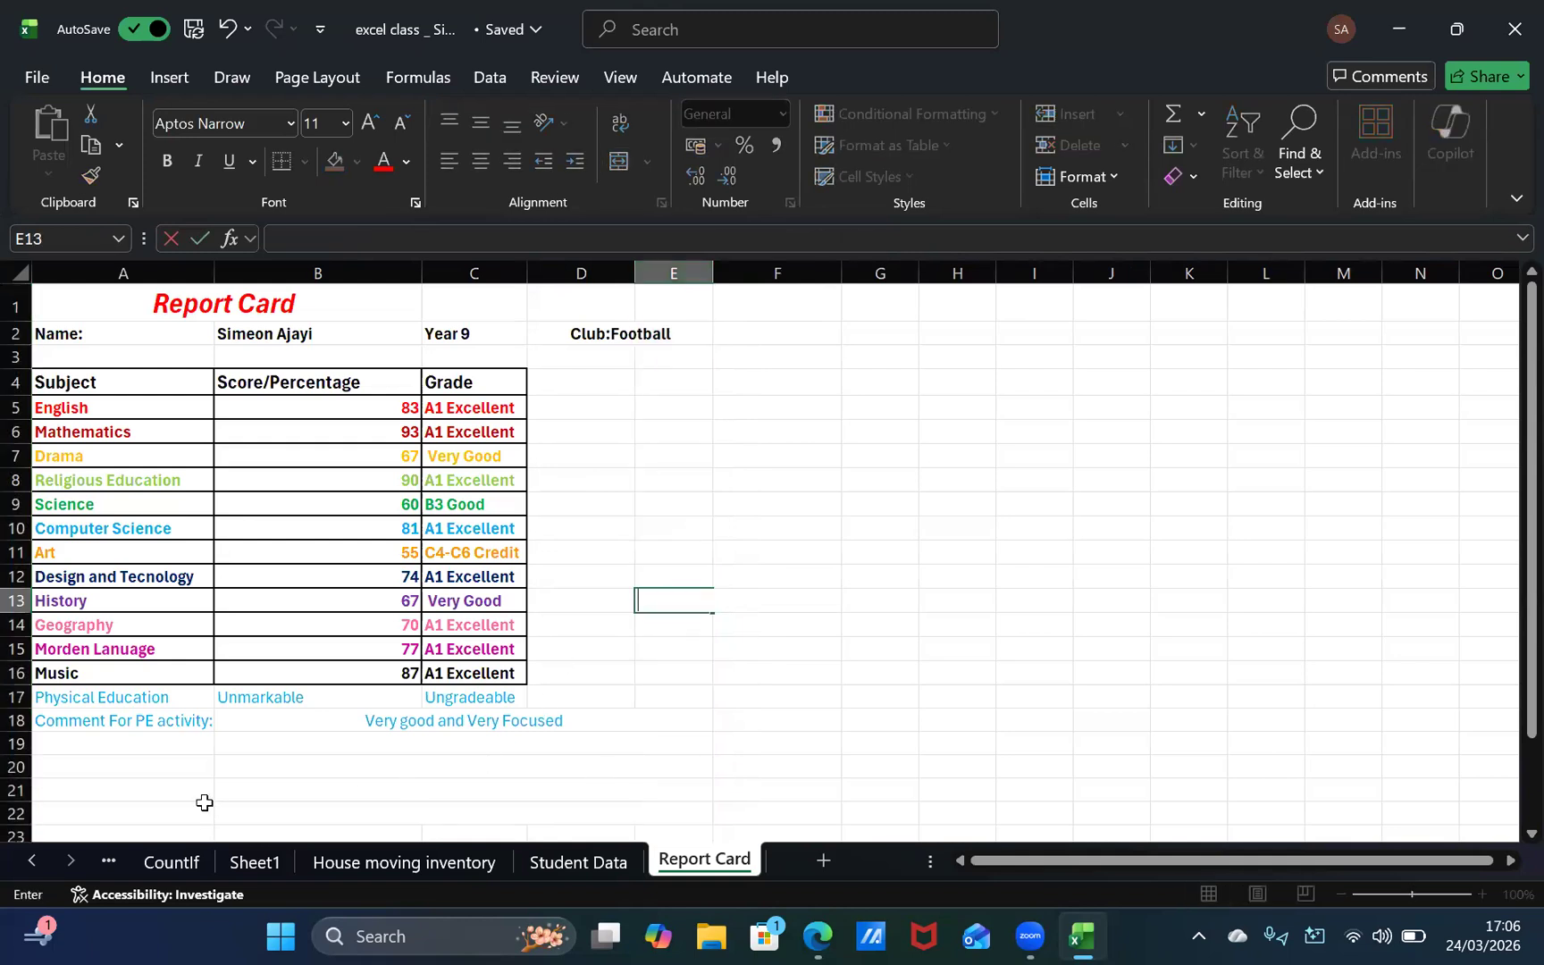
Step: Enter the heading Attendance in cell A20, below the PE activity comment
{"action": "left_click", "coordinate": [182, 762]}
{"action": "scroll", "coordinate": [182, 759], "scroll_direction": "down", "scroll_amount": 2}
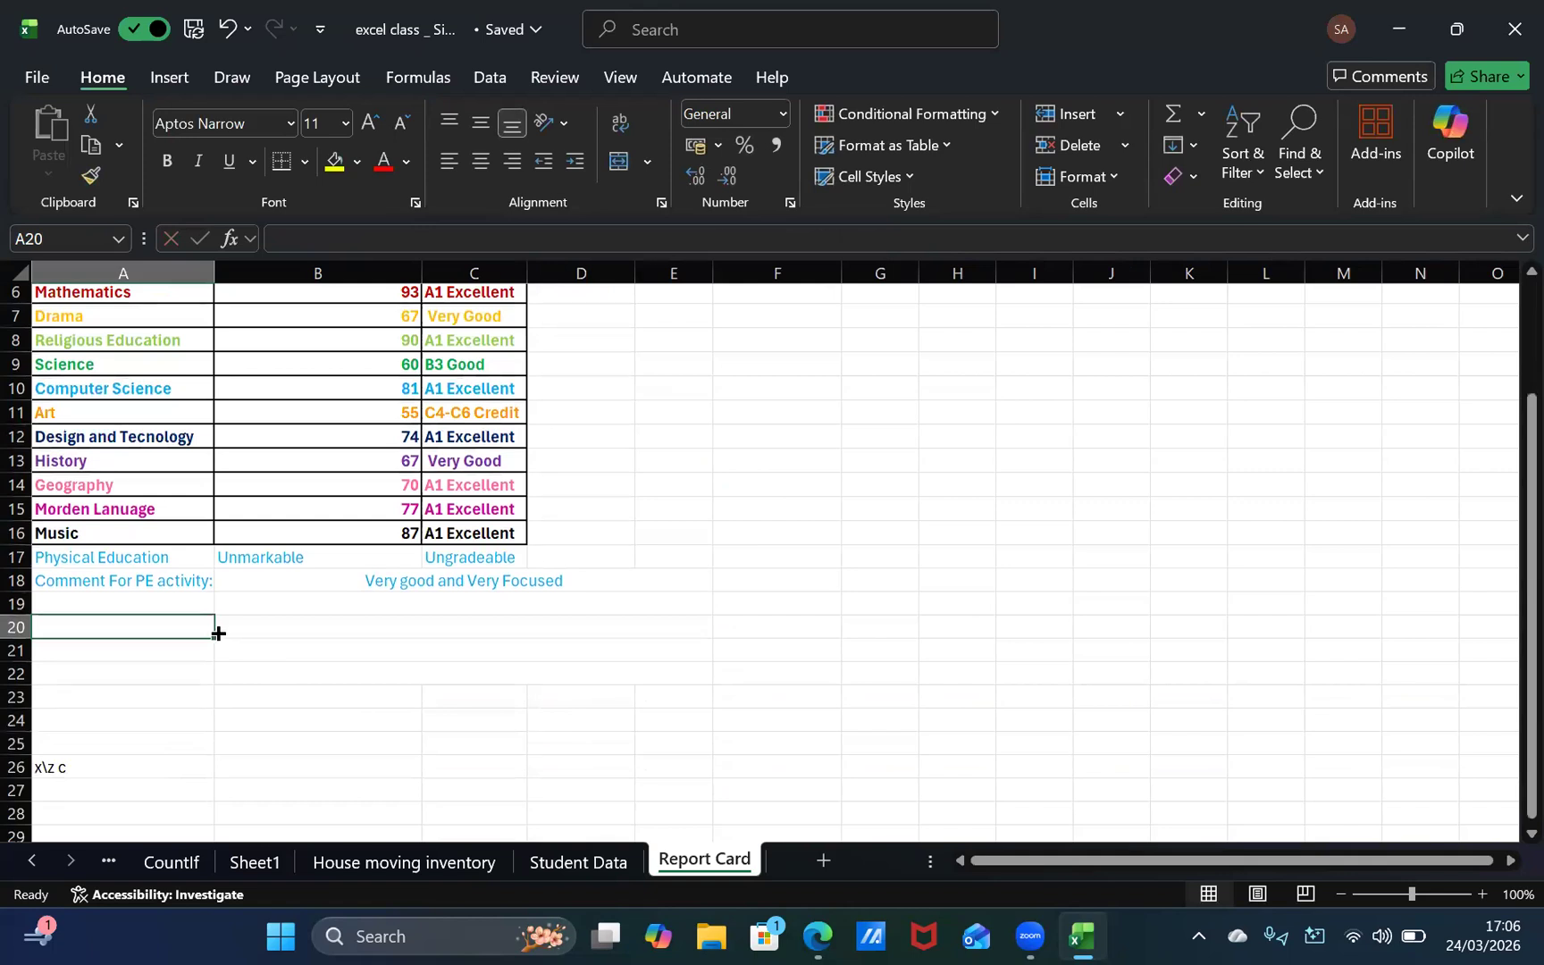
{"action": "type", "text": "Attendance"}
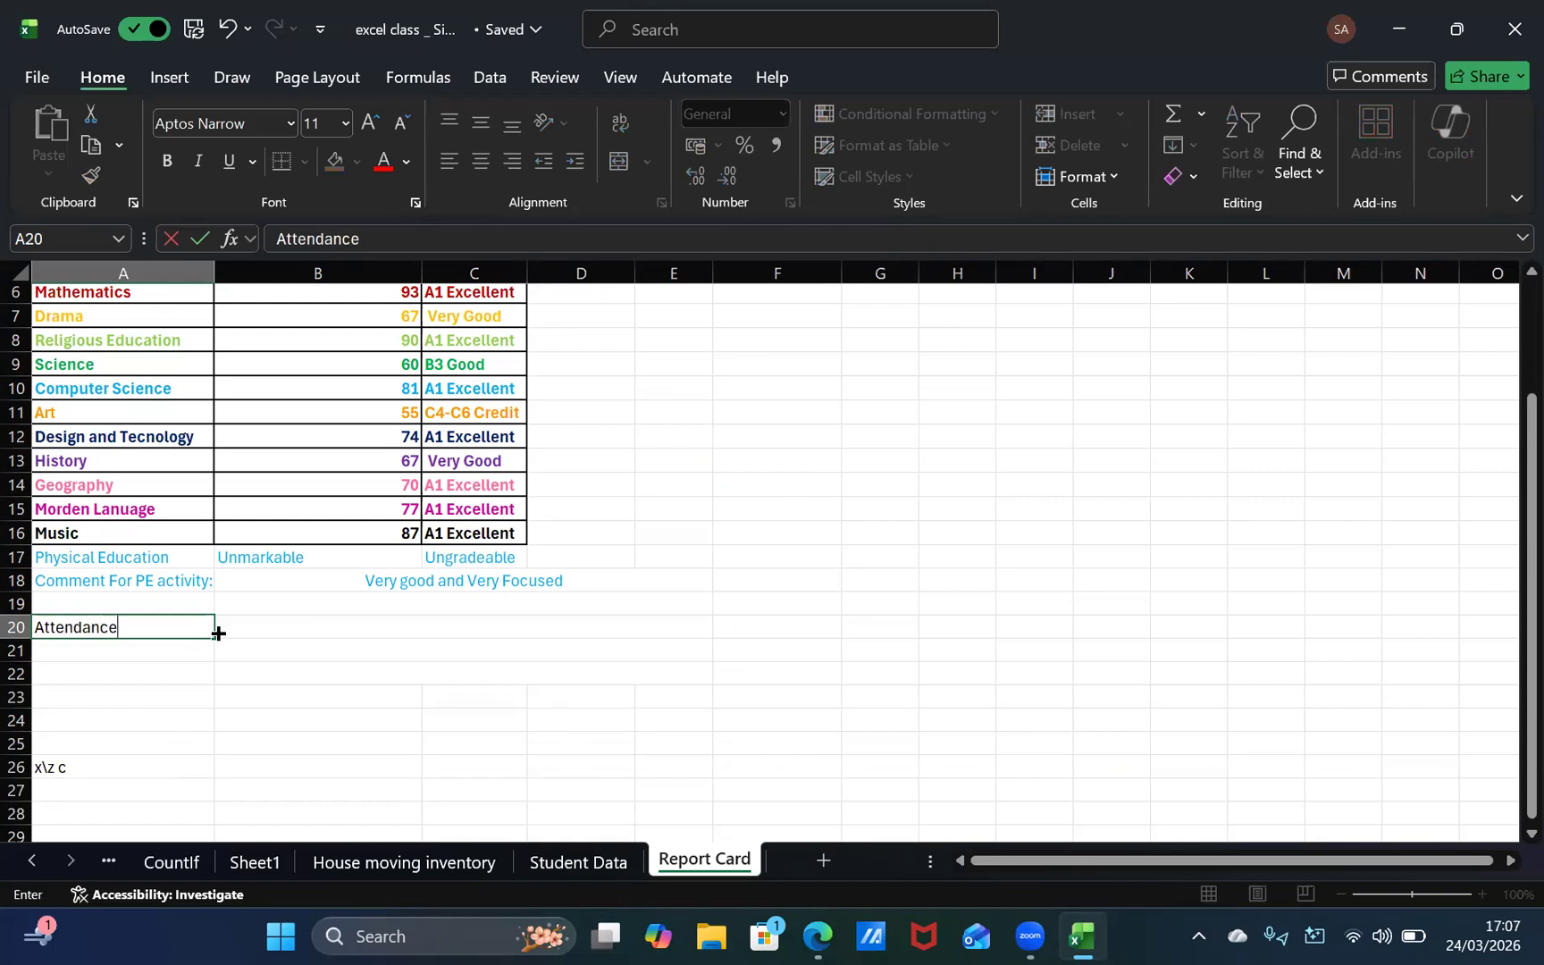
{"action": "key", "text": "Return"}
Step: Make the Attendance heading in cell A20 bold and italic
{"action": "left_click", "coordinate": [106, 629]}
{"action": "left_click", "coordinate": [169, 162]}
{"action": "left_click", "coordinate": [199, 163]}
Step: Clear the stray text from cell A26
{"action": "left_click", "coordinate": [208, 687]}
{"action": "left_click", "coordinate": [114, 769]}
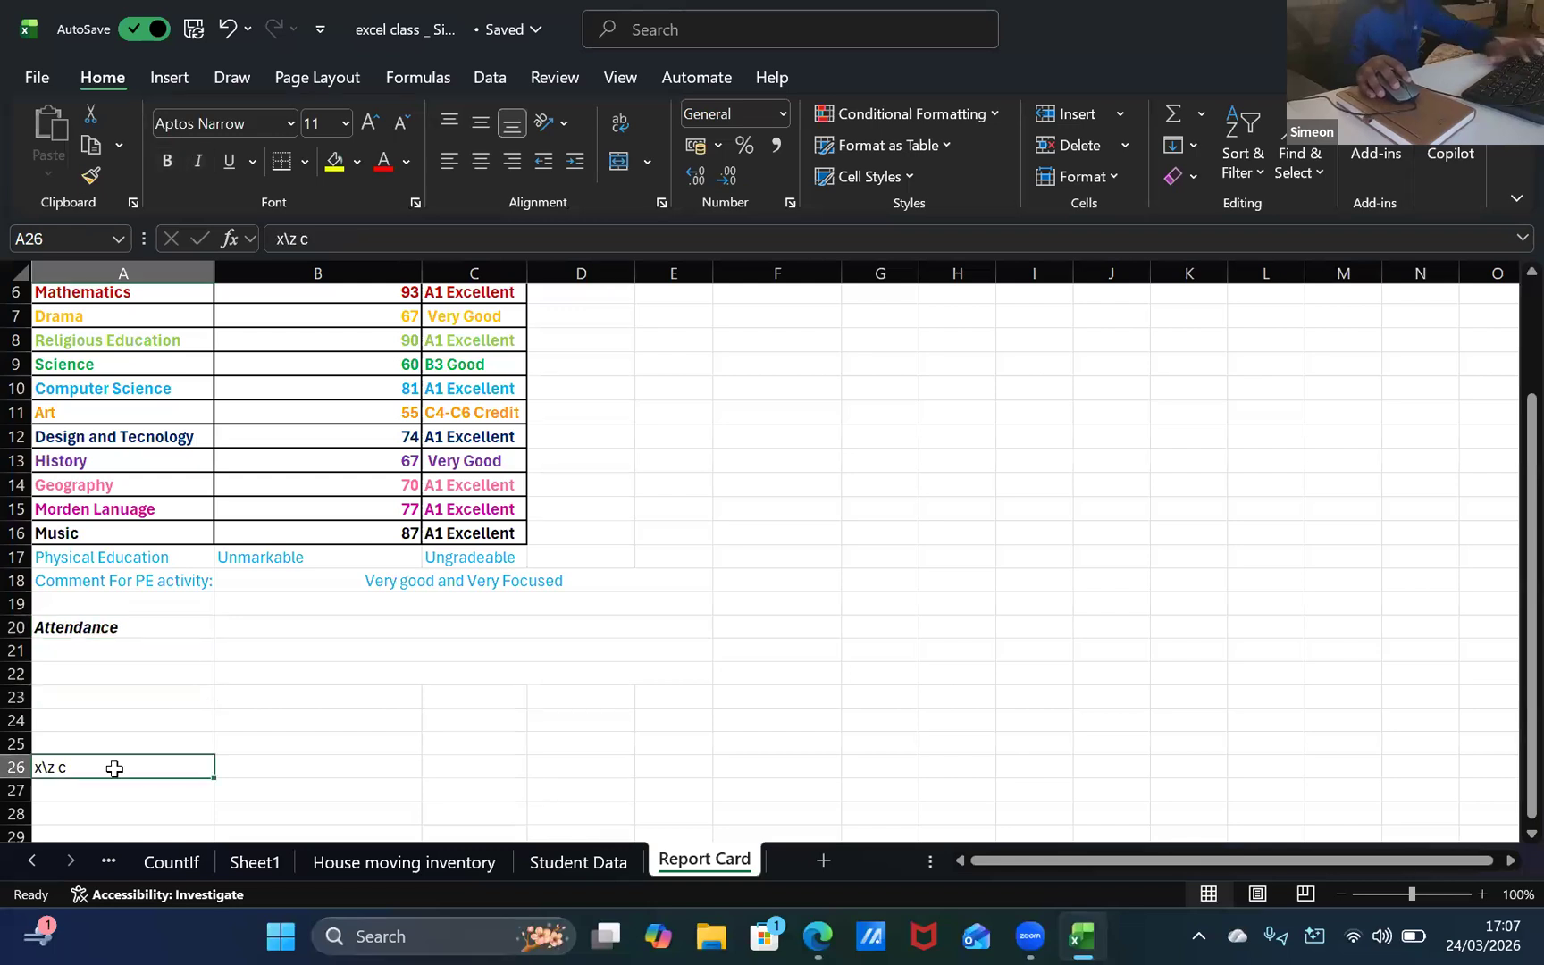
{"action": "key", "text": "BackSpace"}
Step: Enter 98.46 in cell A21, below the Attendance heading
{"action": "left_click", "coordinate": [134, 630]}
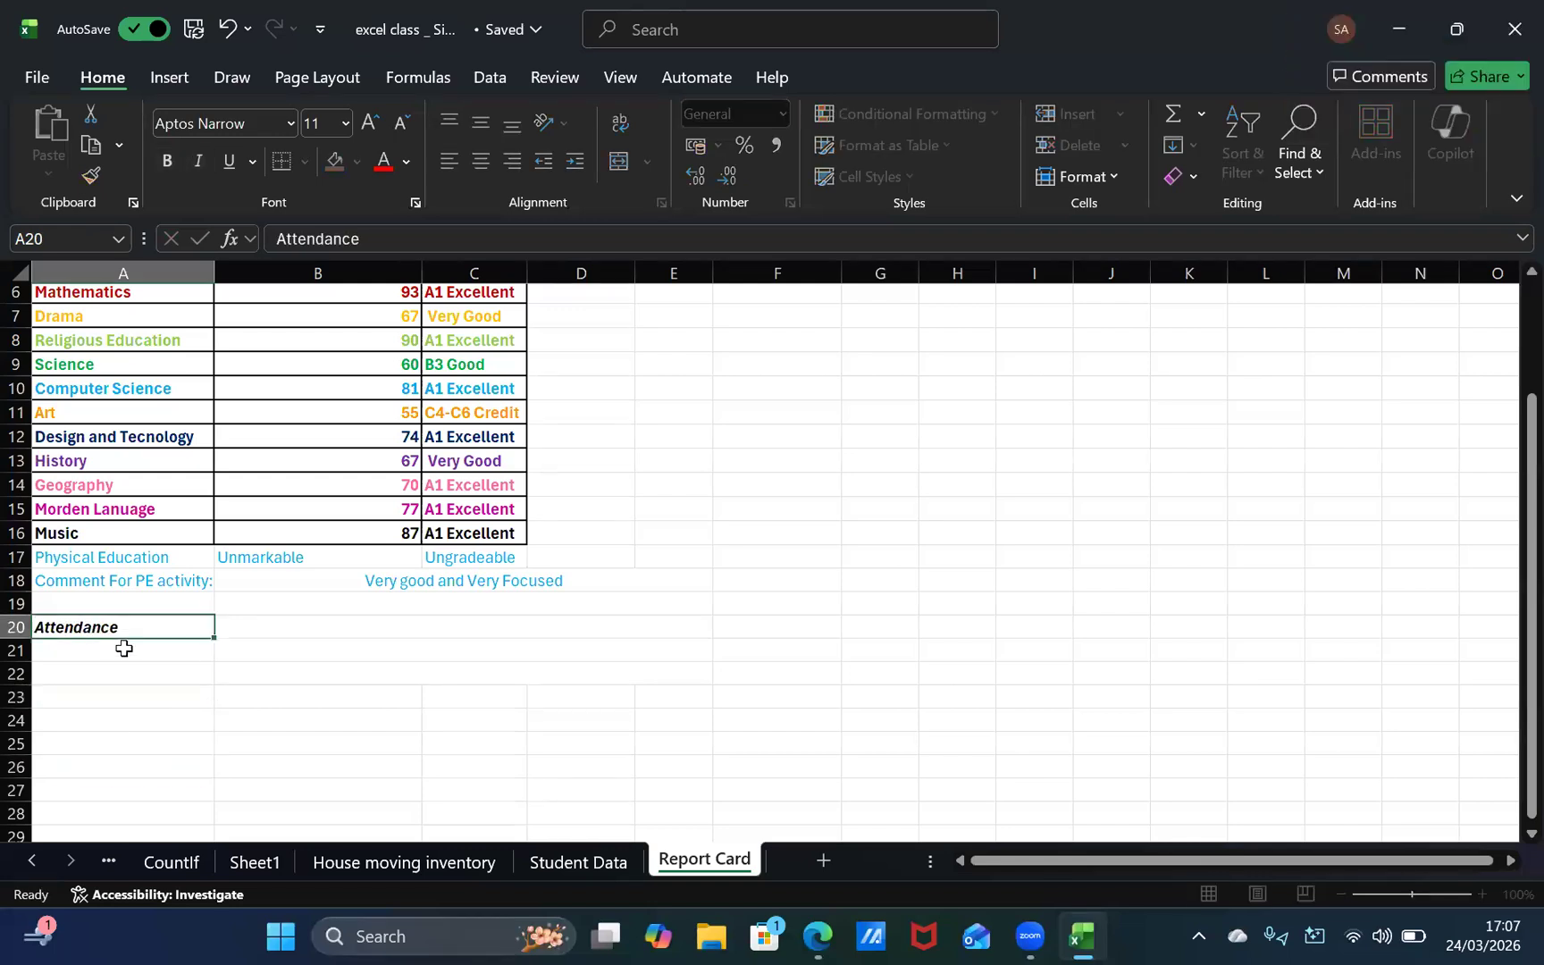
{"action": "left_click", "coordinate": [134, 654]}
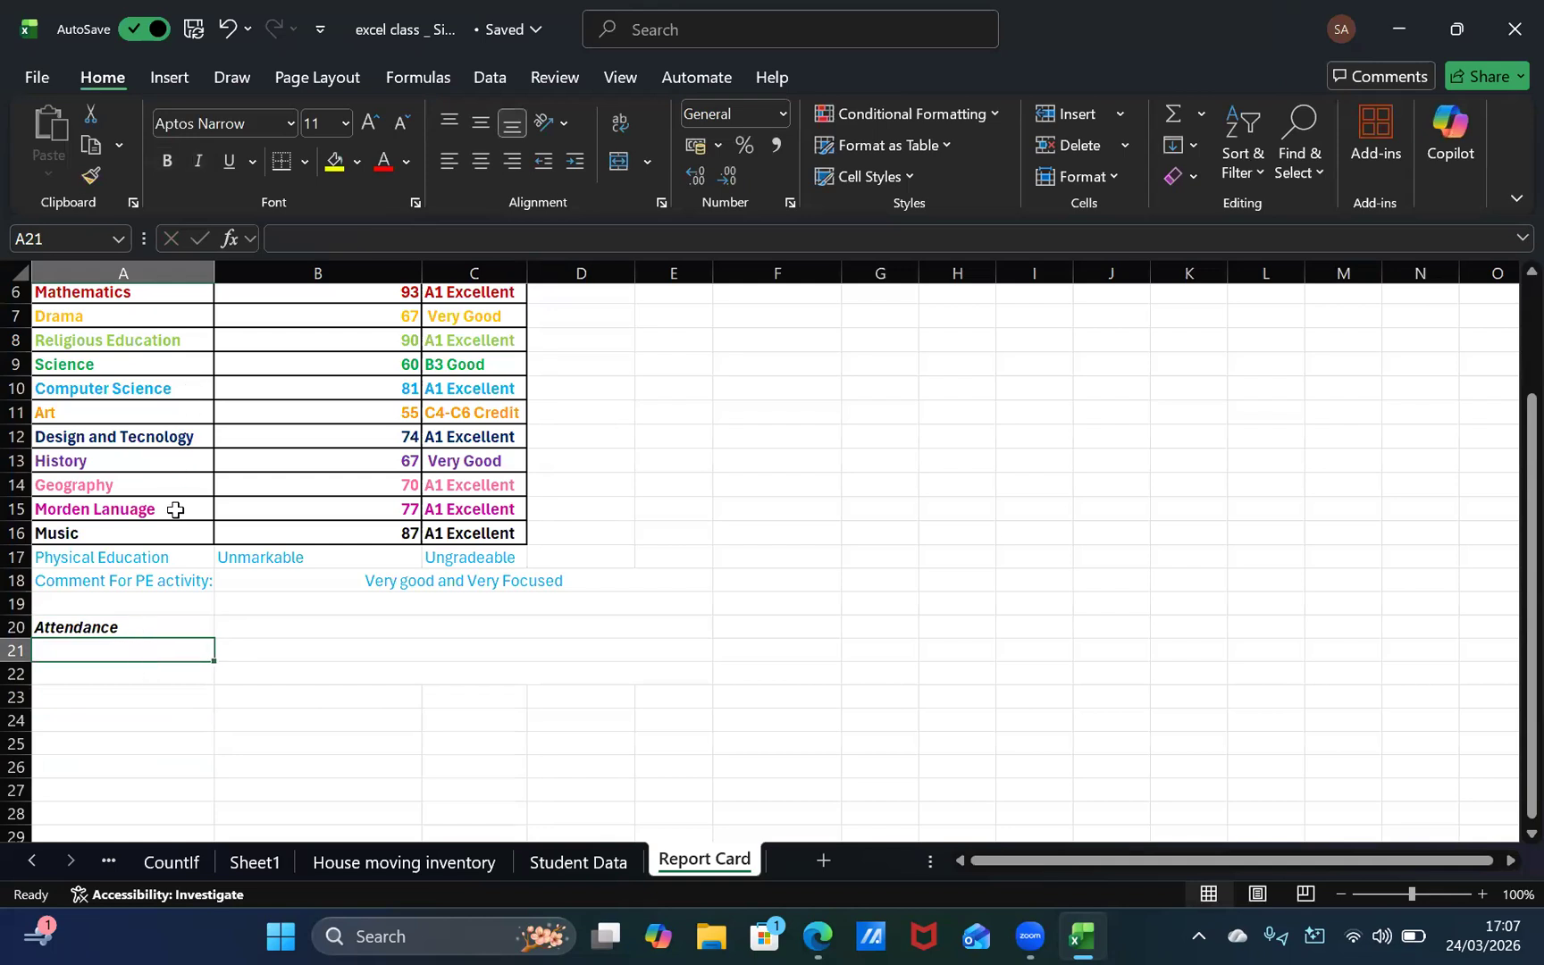
{"action": "type", "text": "98.46"}
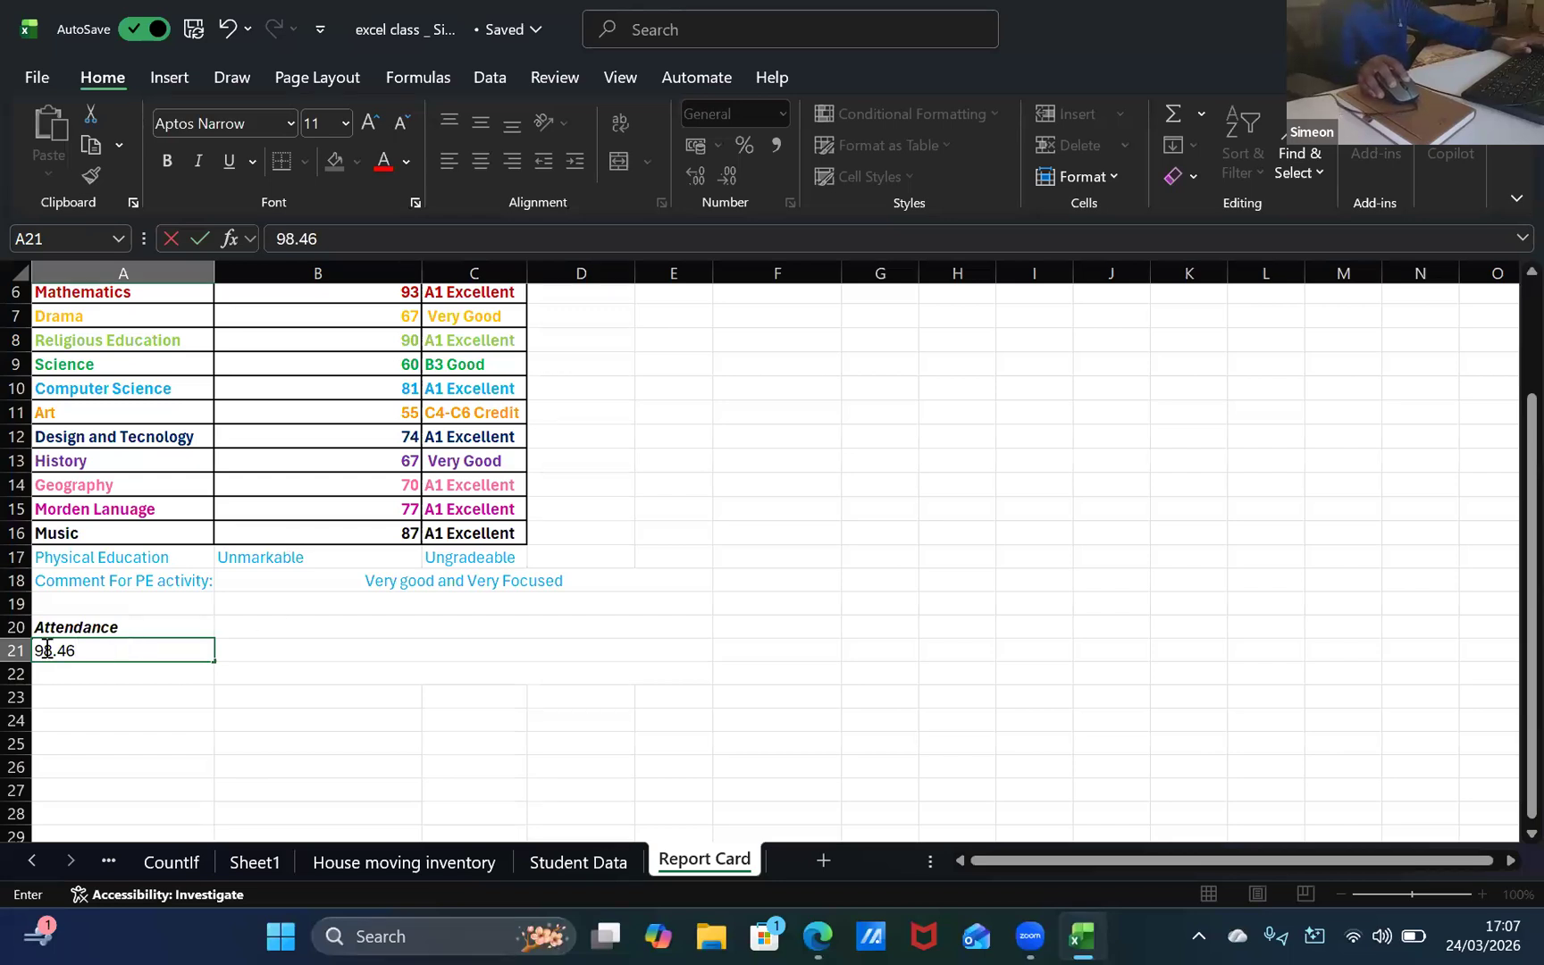
{"action": "left_click", "coordinate": [126, 645]}
{"action": "left_click_drag", "start_coordinate": [95, 654], "coordinate": [282, 775]}
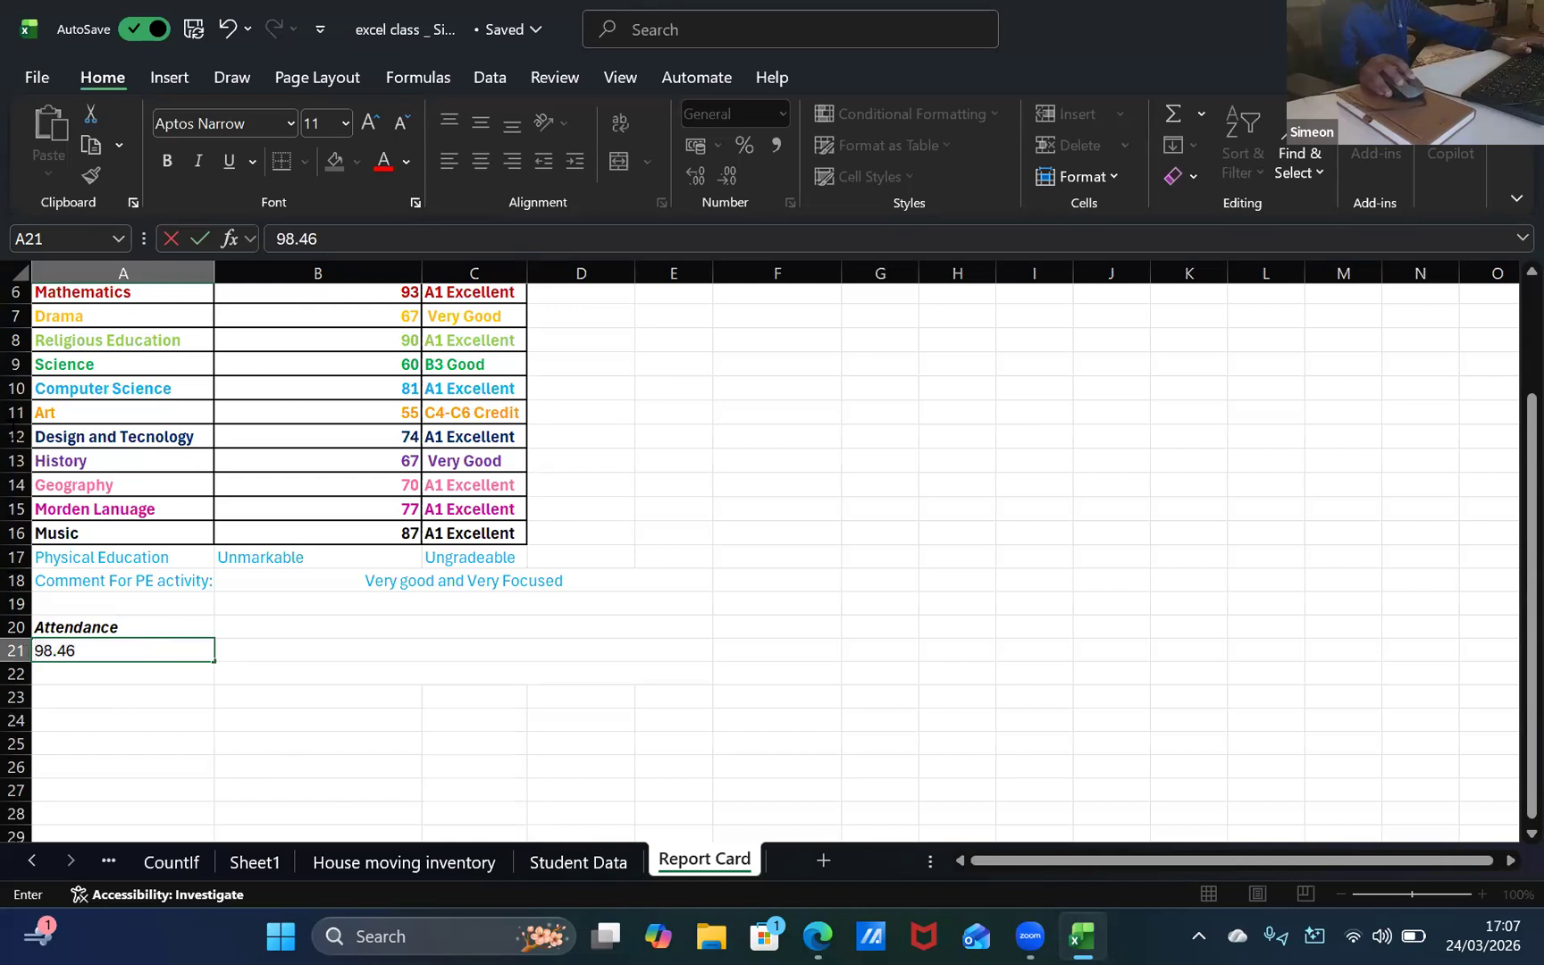
{"action": "left_click_drag", "start_coordinate": [180, 652], "coordinate": [50, 759]}
{"action": "left_click", "coordinate": [162, 645]}
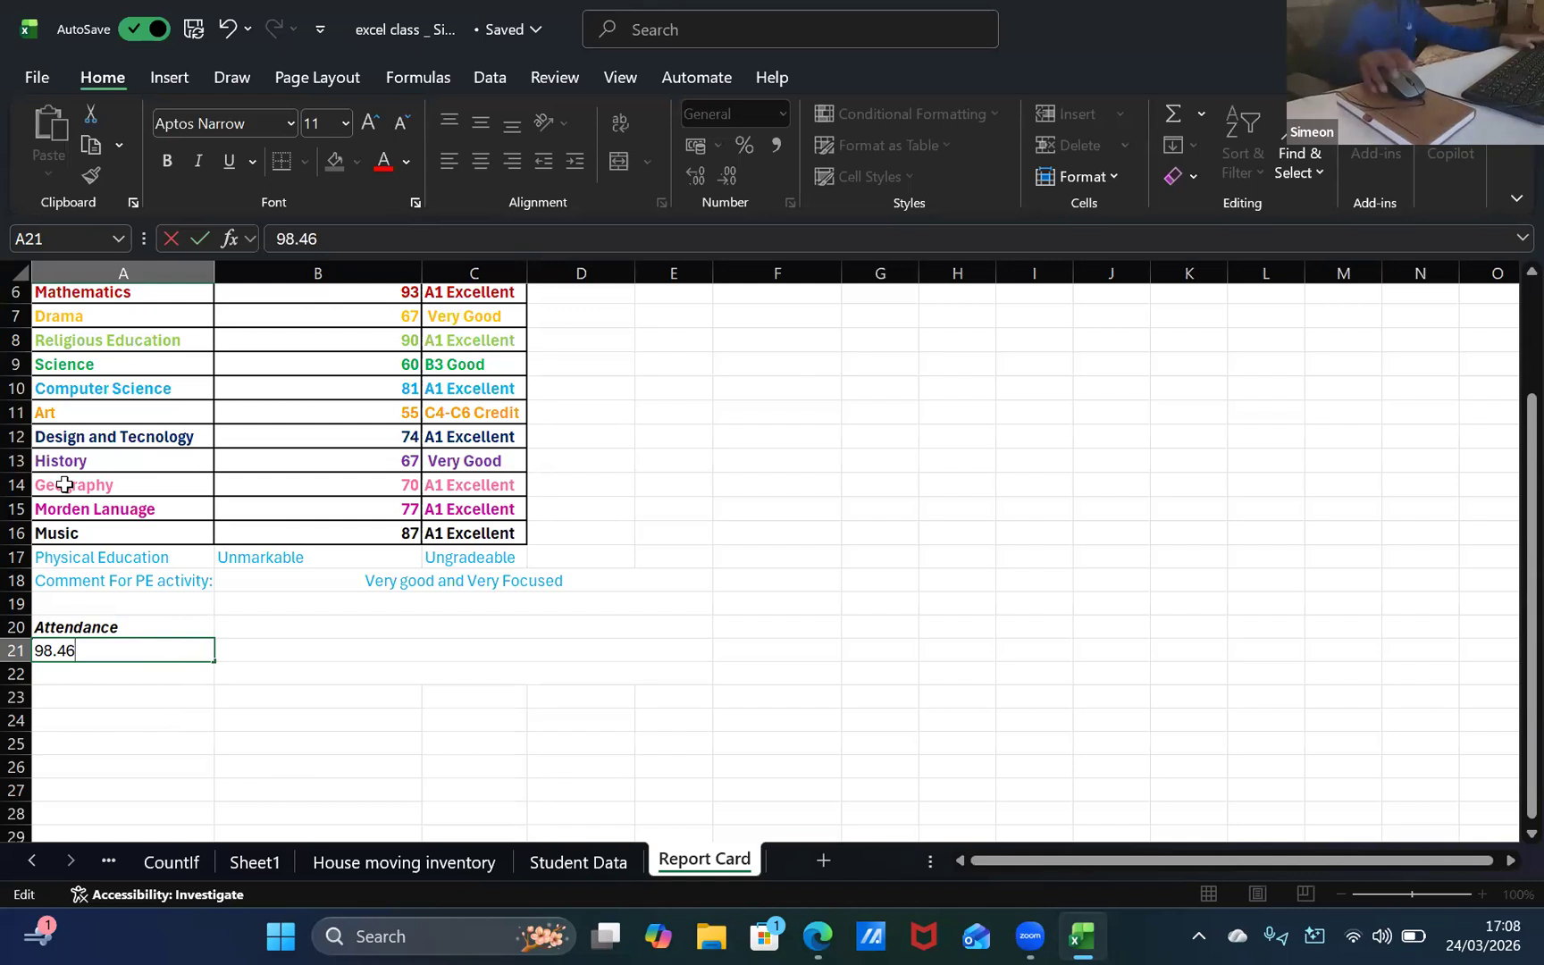
Step: Switch to the browser, search the web for "is attandnce interger" and expand the answer in the corrected-spelling results
{"action": "key", "text": "alt+Tab"}
{"action": "left_click", "coordinate": [361, 24]}
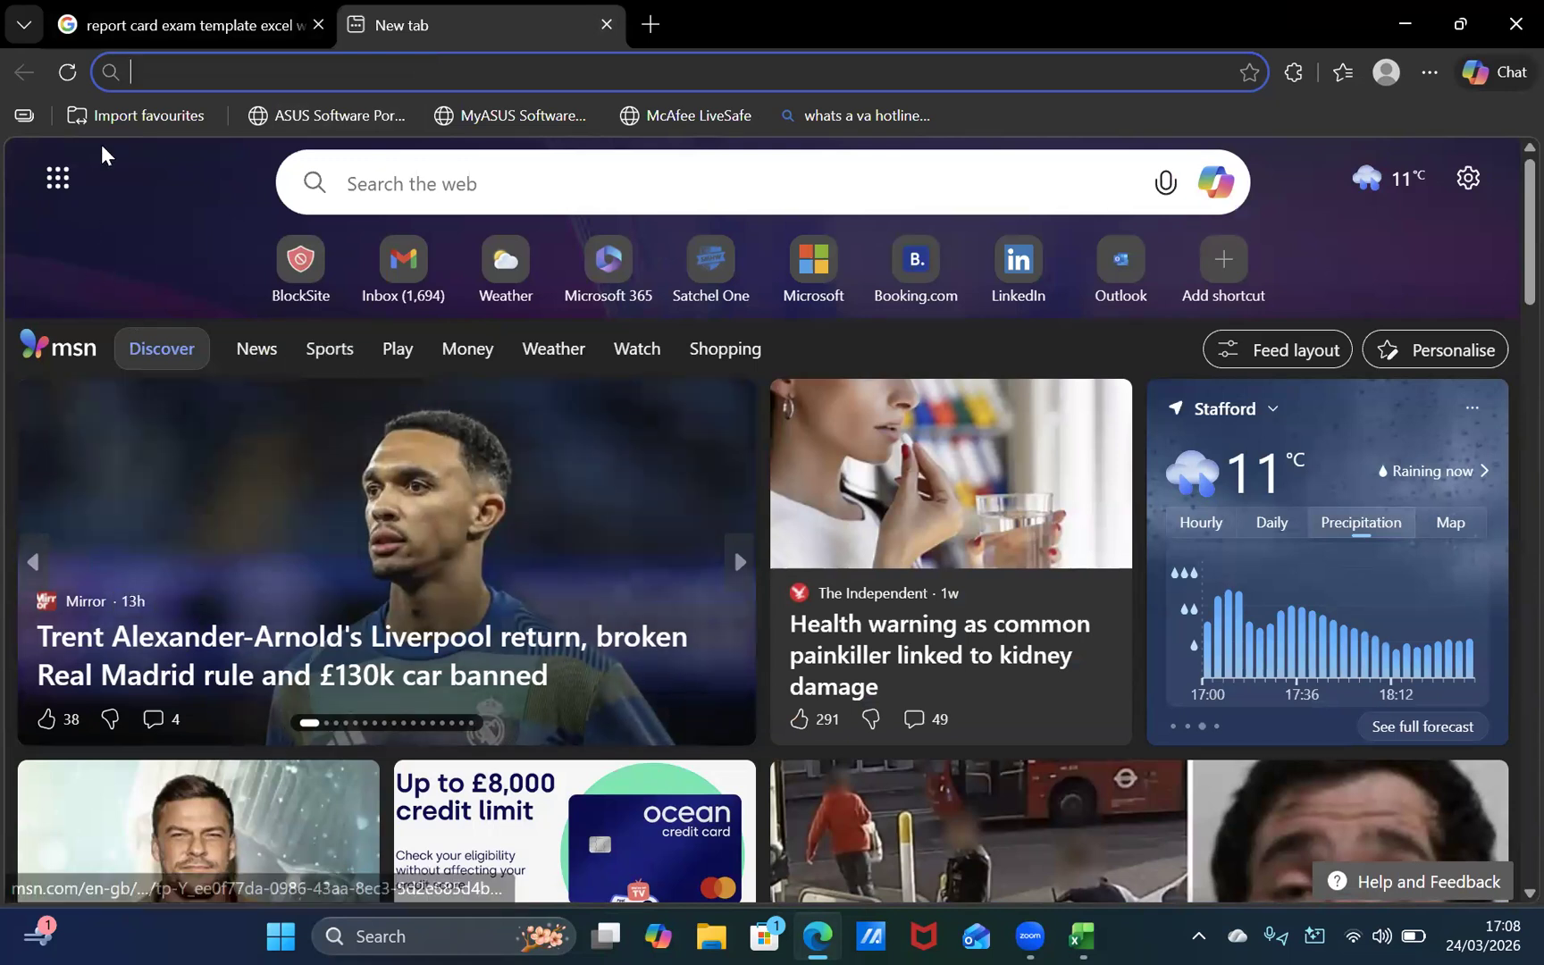
{"action": "left_click", "coordinate": [197, 64]}
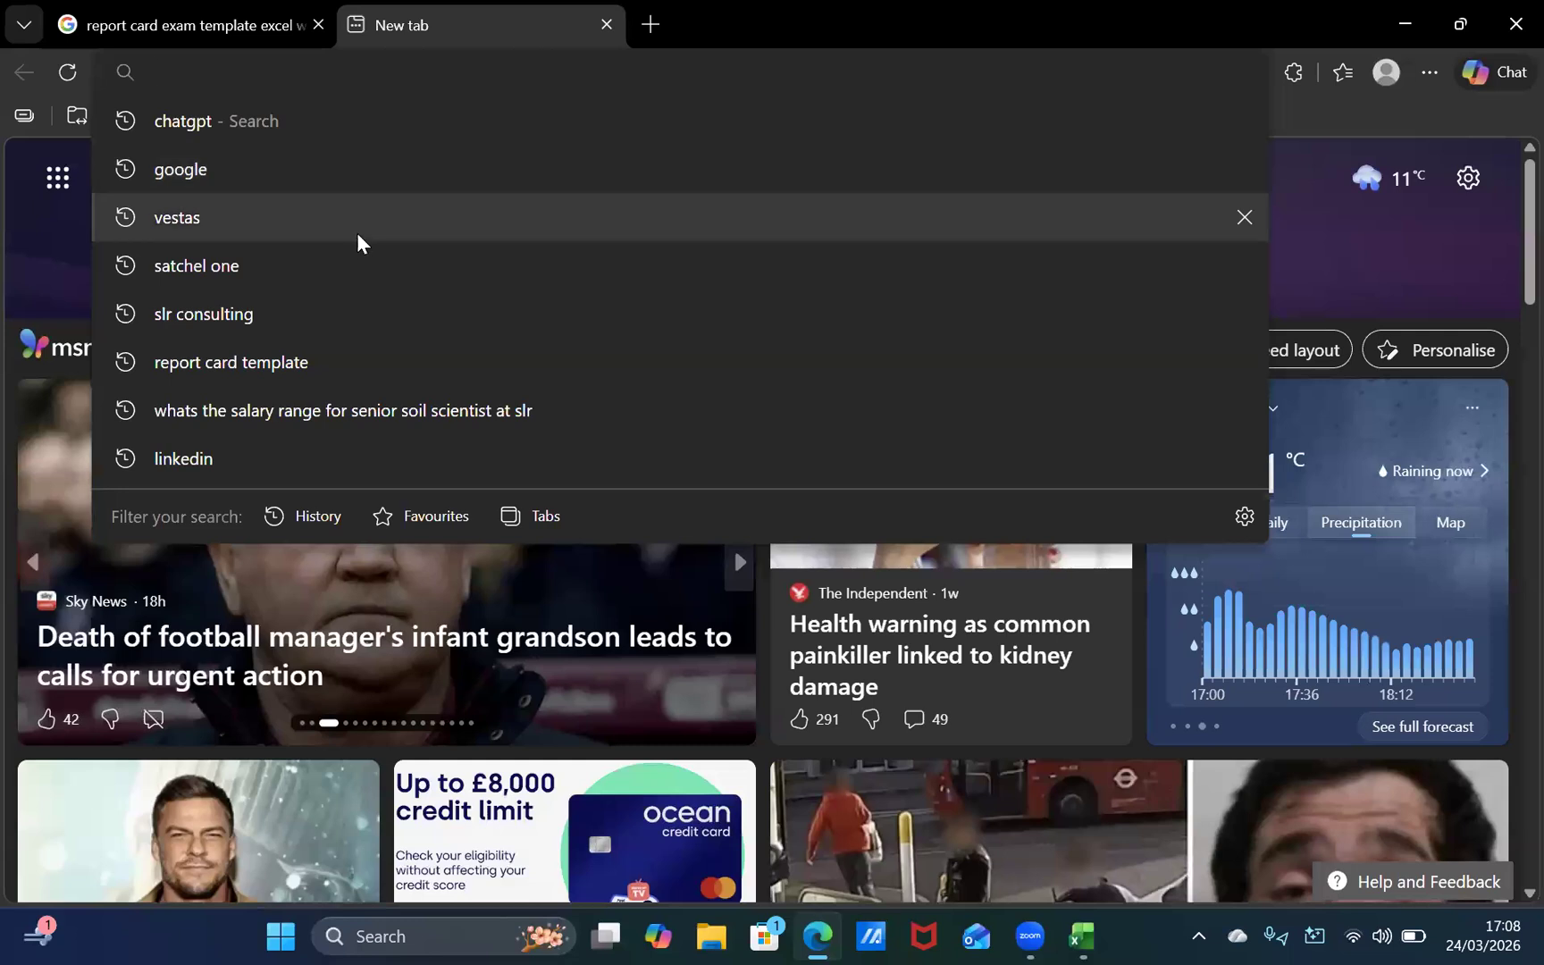
{"action": "type", "text": "i"}
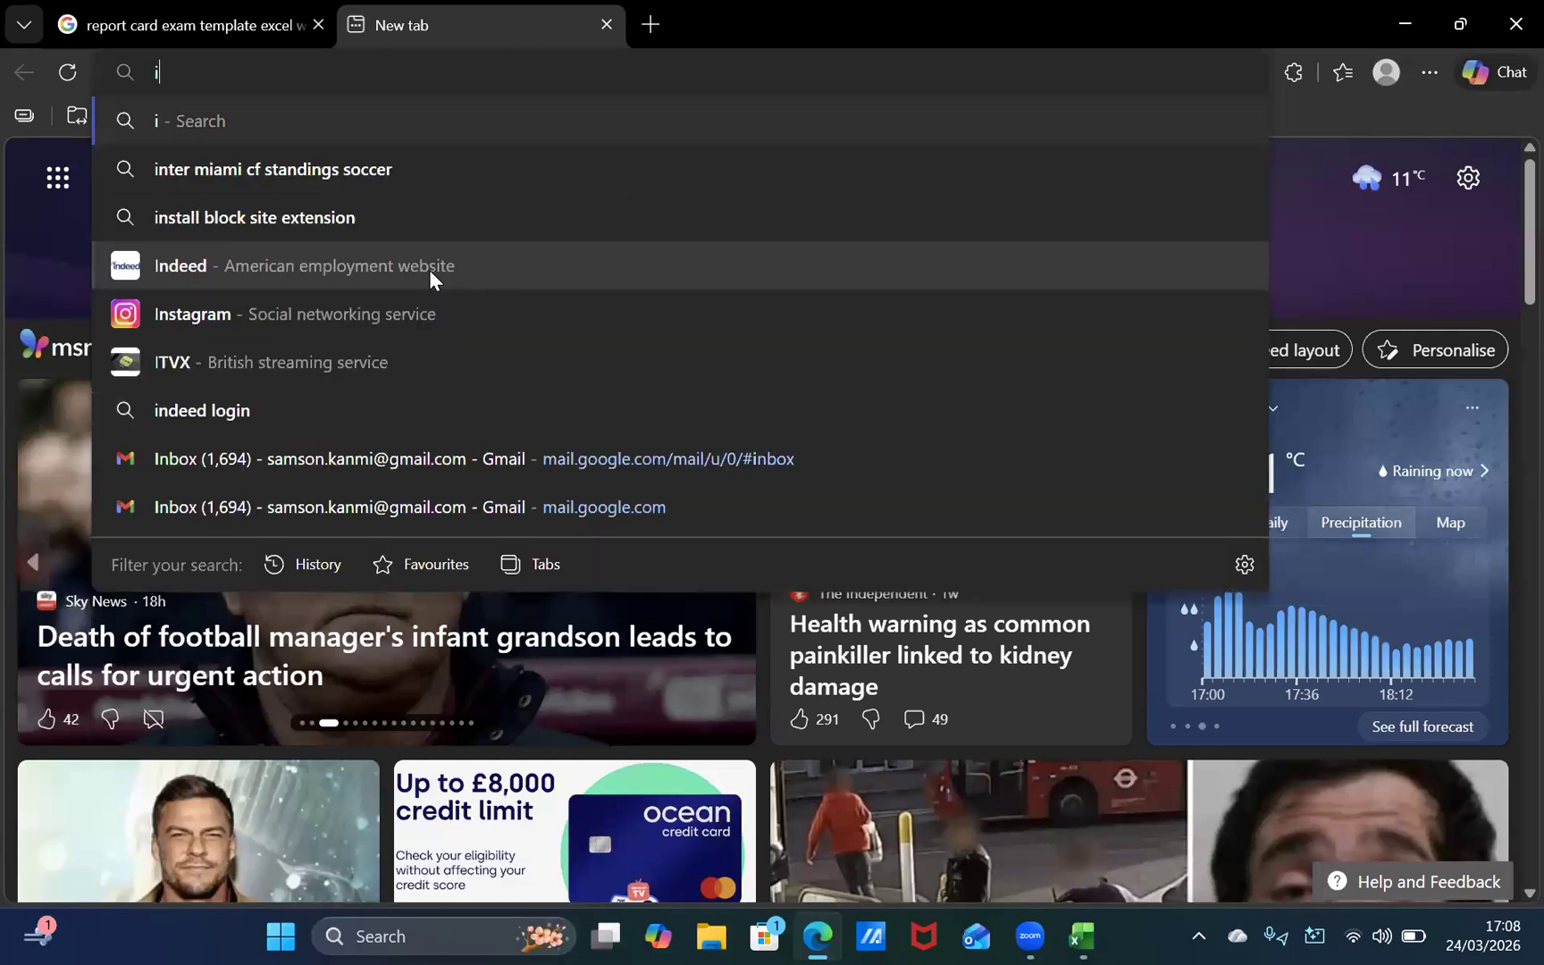
{"action": "type", "text": "s attan"}
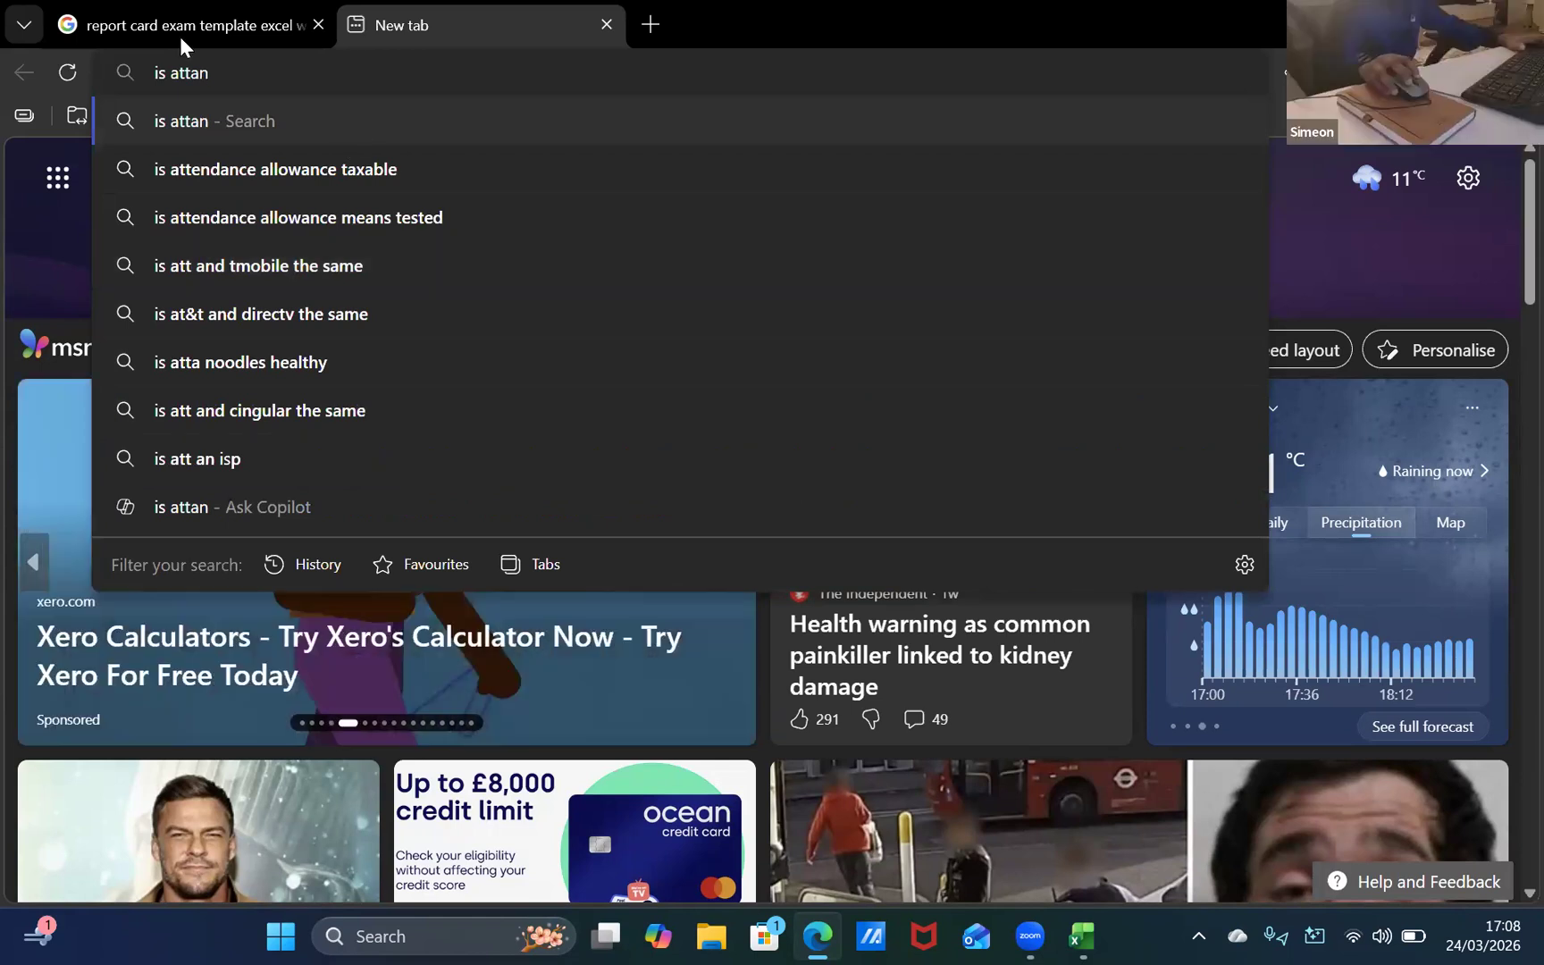
{"action": "left_click", "coordinate": [180, 32]}
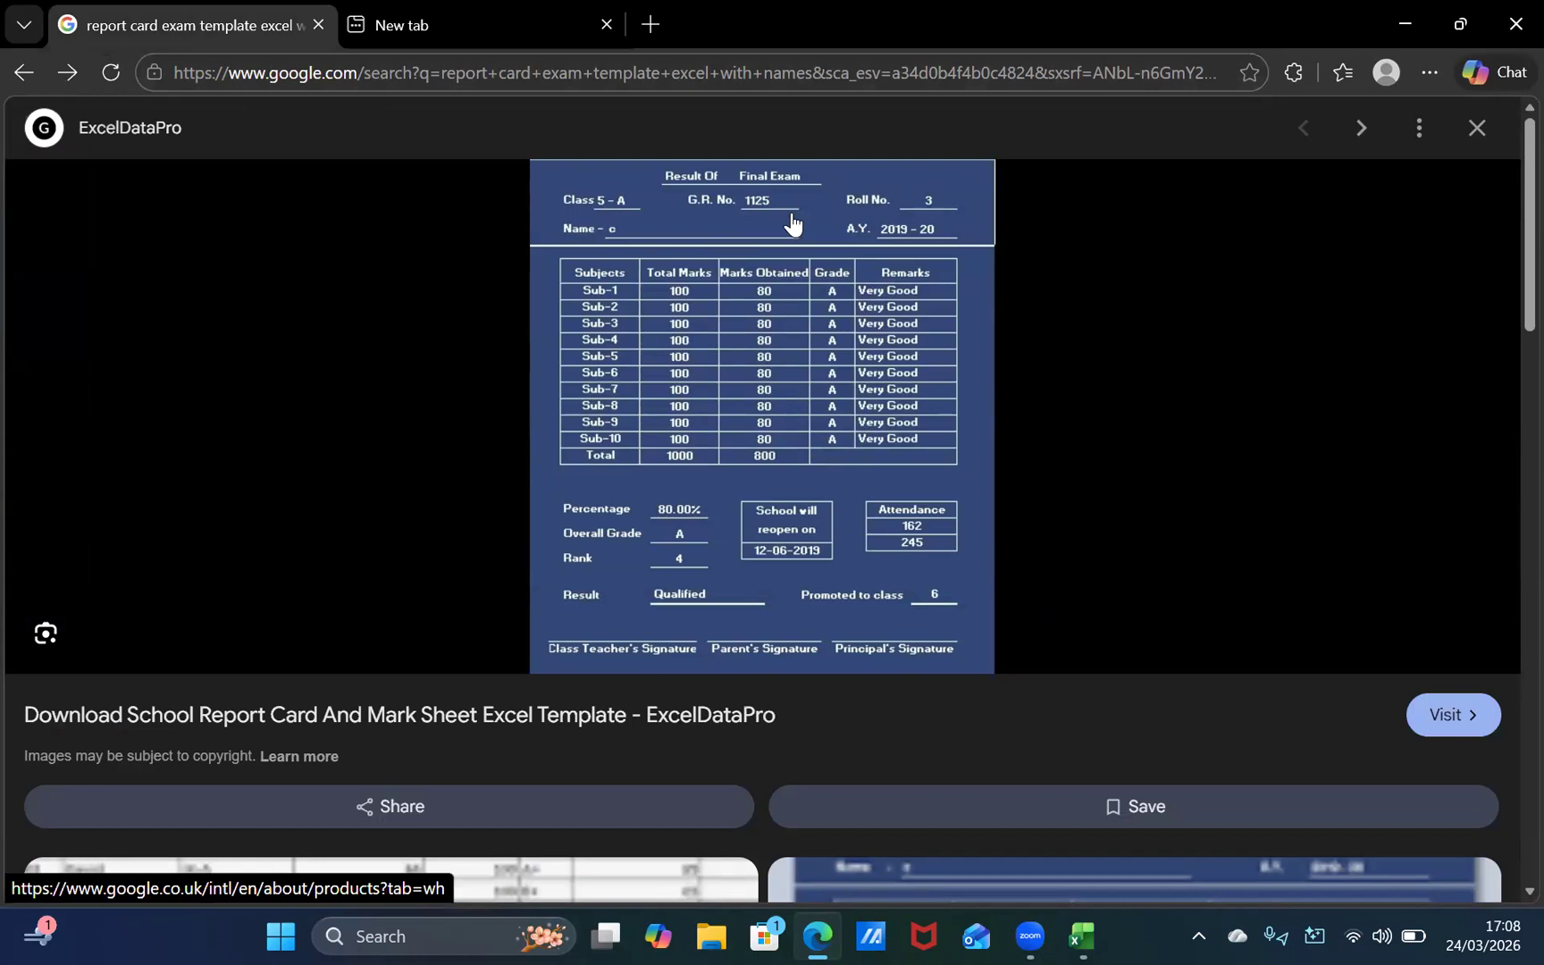
{"action": "left_click", "coordinate": [411, 13]}
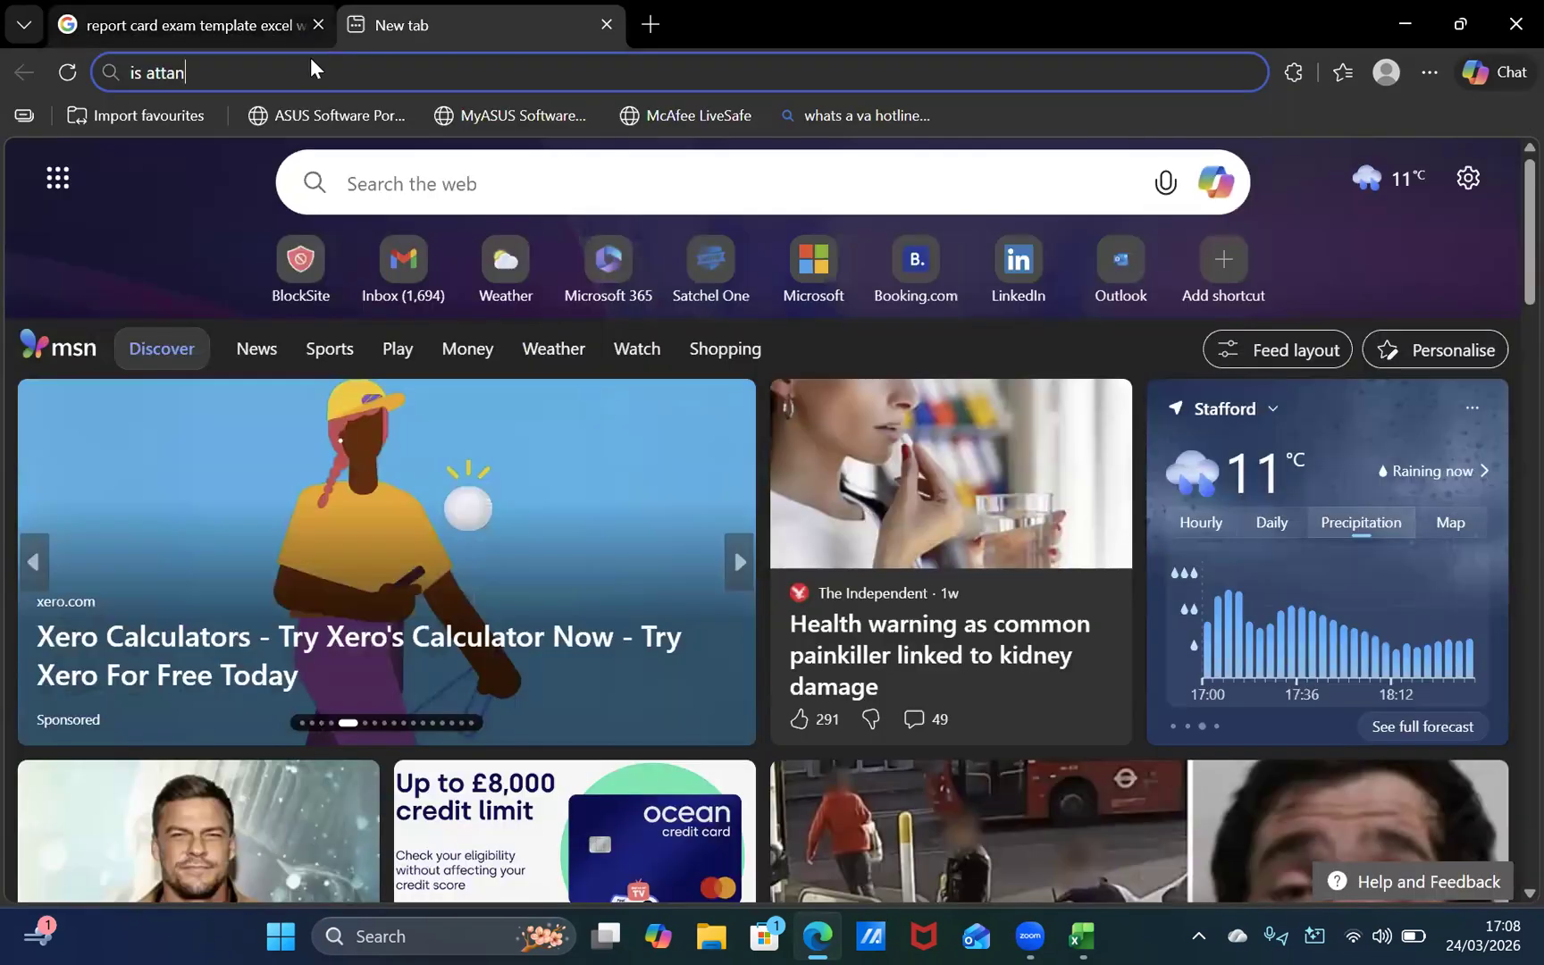
{"action": "type", "text": "dnce"}
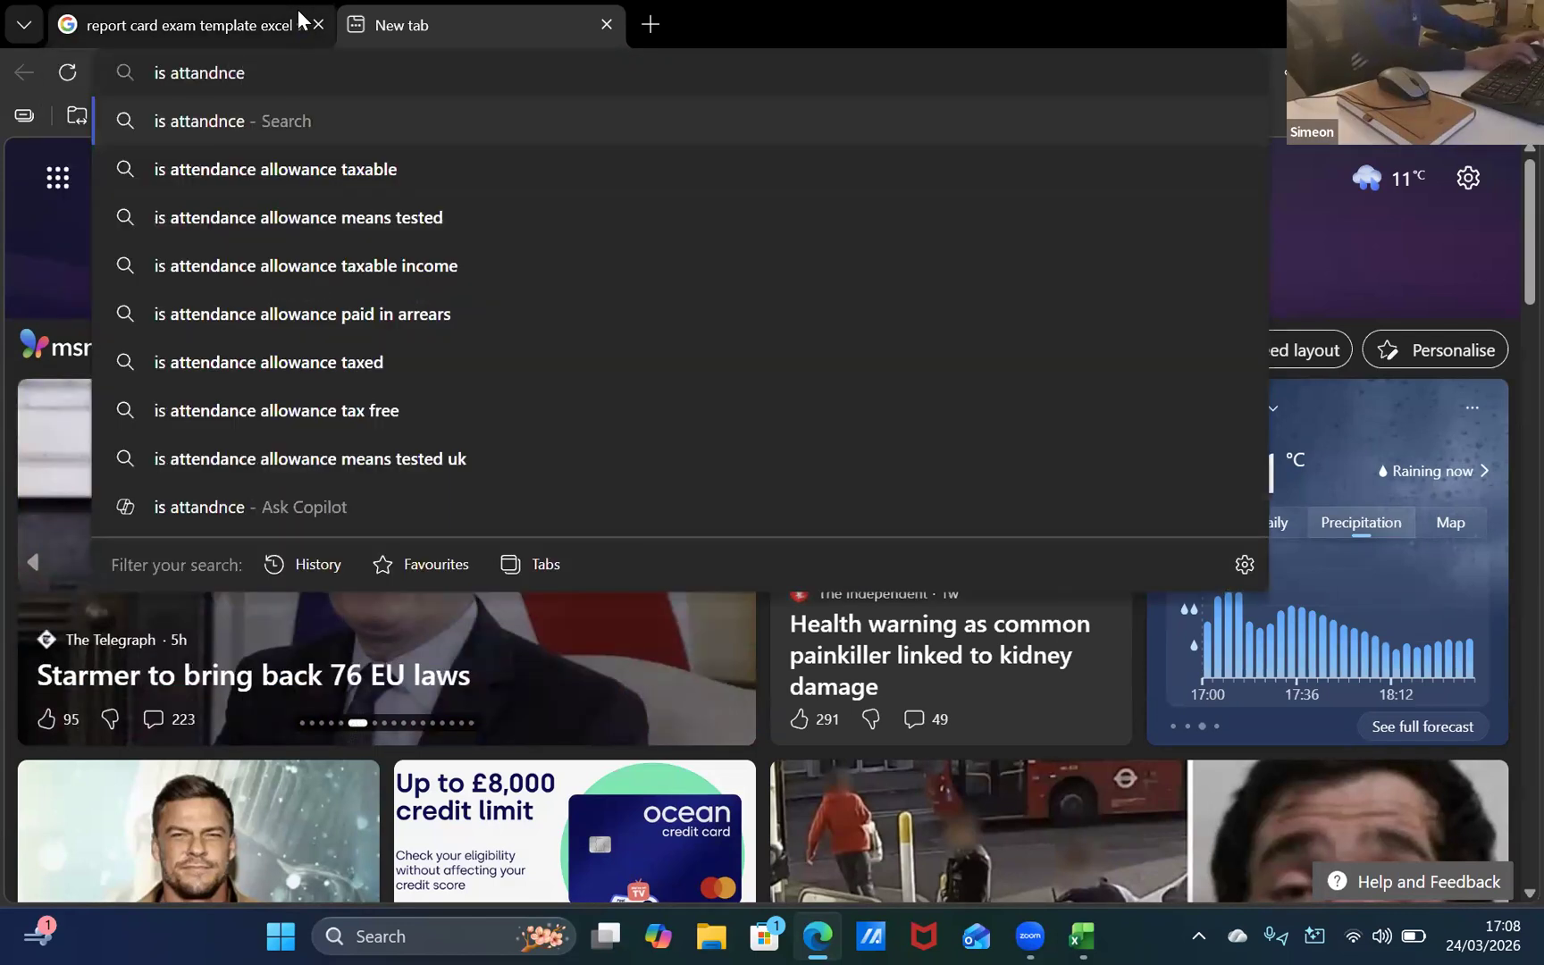
{"action": "type", "text": " interger"}
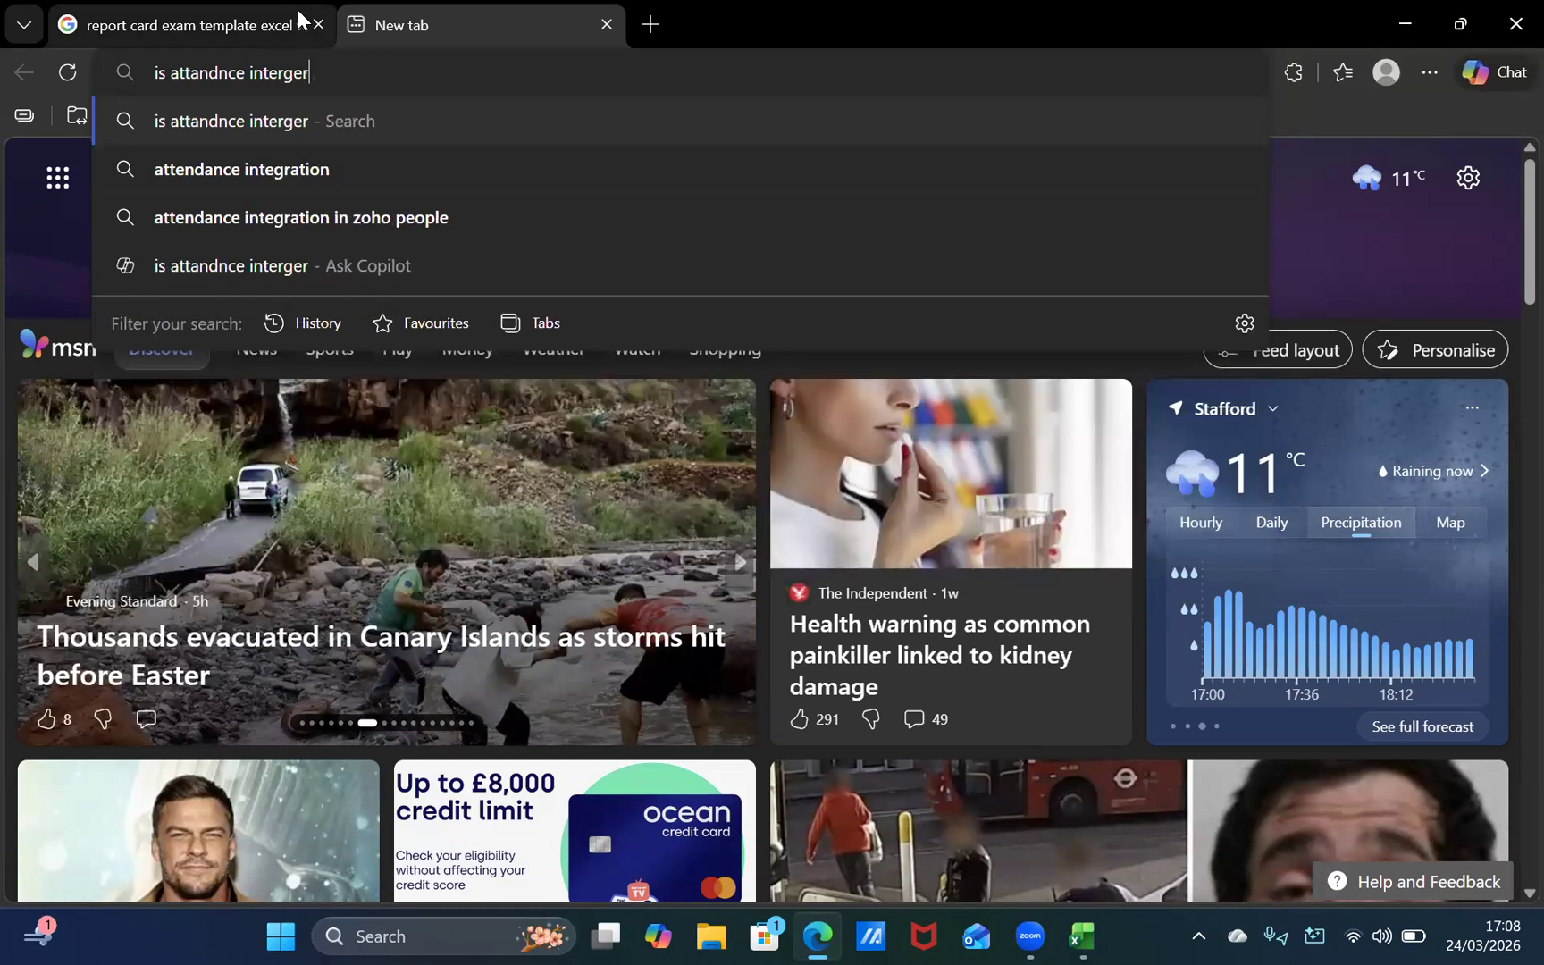
{"action": "key", "text": "Return"}
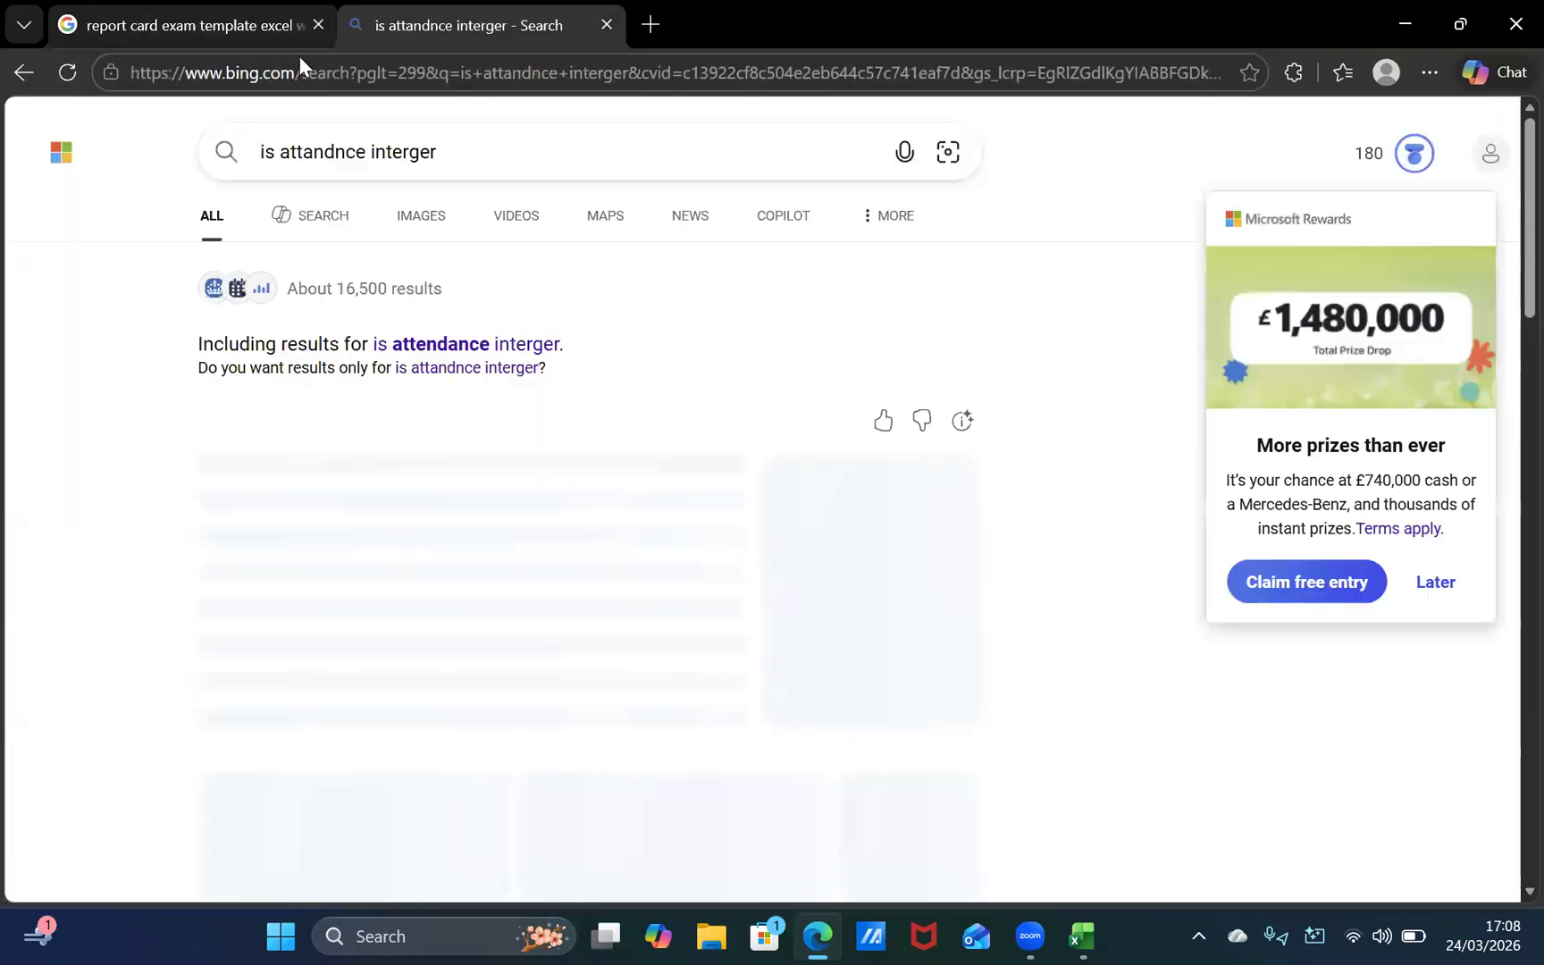
{"action": "left_click", "coordinate": [502, 352]}
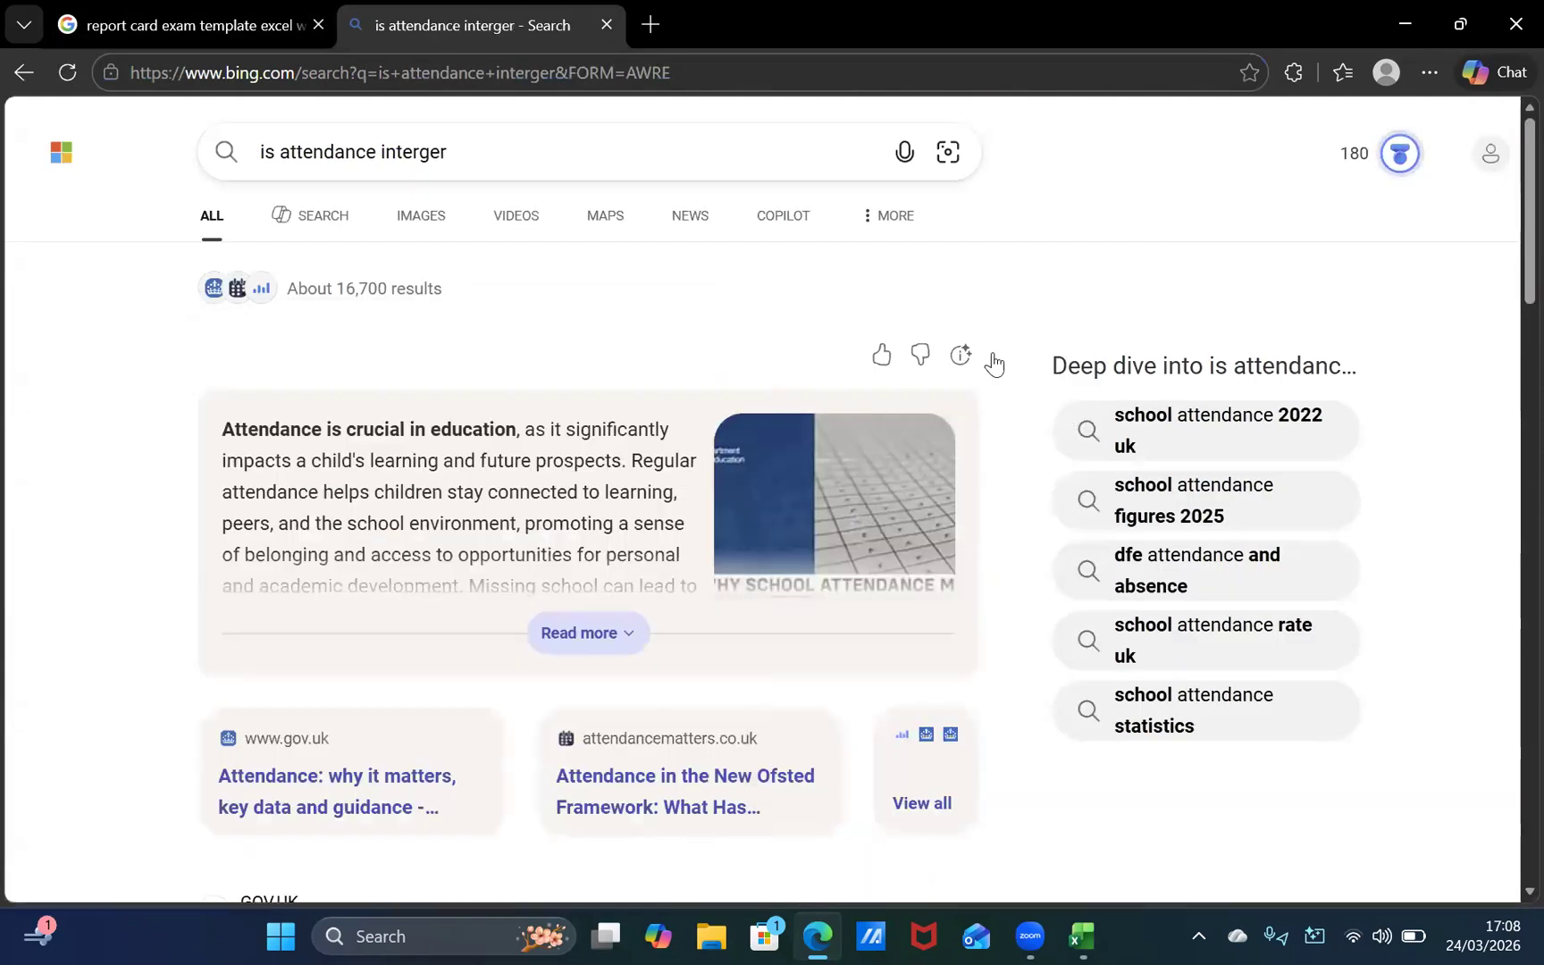
{"action": "left_click", "coordinate": [585, 645]}
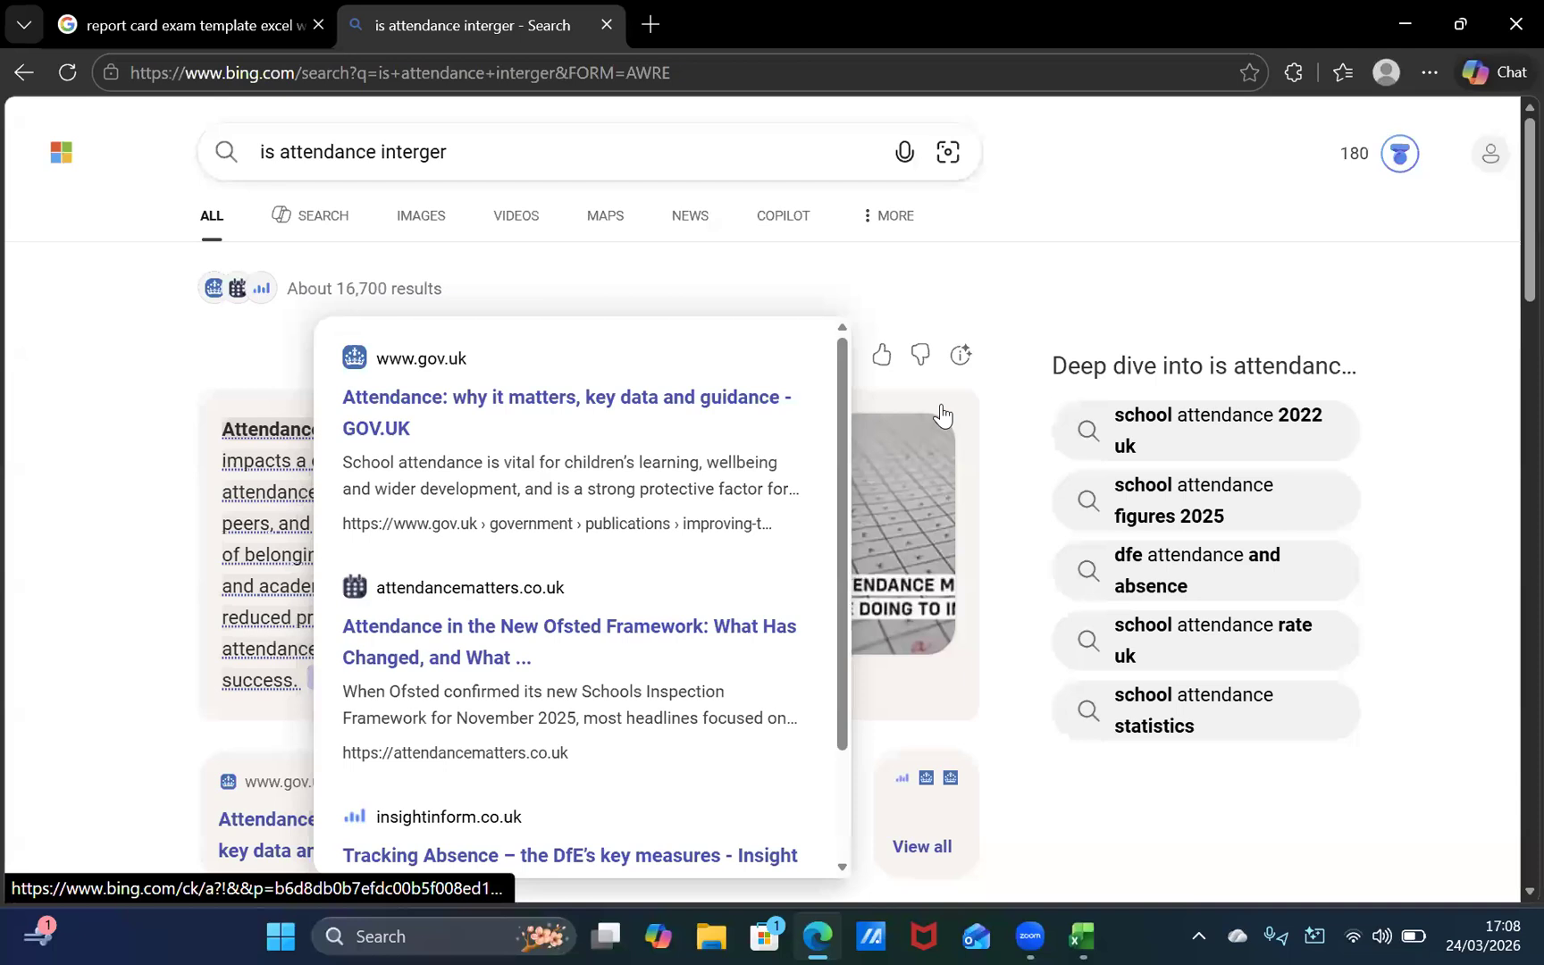
Step: Open Google and search there for "is attendance interger" to check which data type attendance uses
{"action": "left_click_drag", "start_coordinate": [466, 154], "coordinate": [184, 254]}
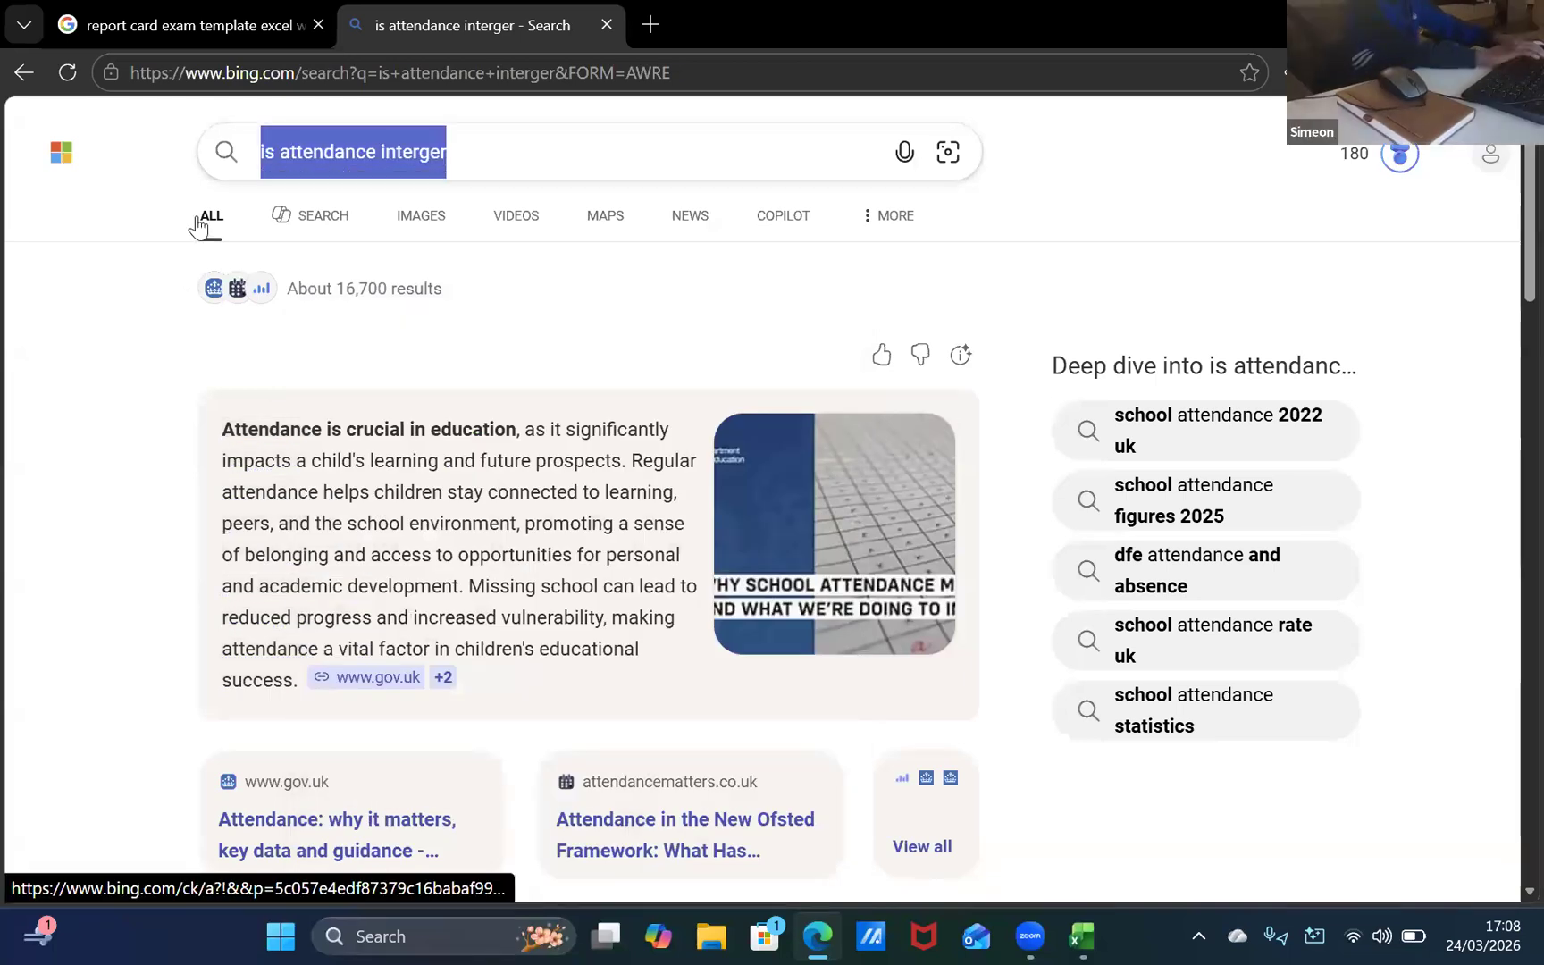
{"action": "key", "text": "BackSpace"}
{"action": "type", "text": "goo"}
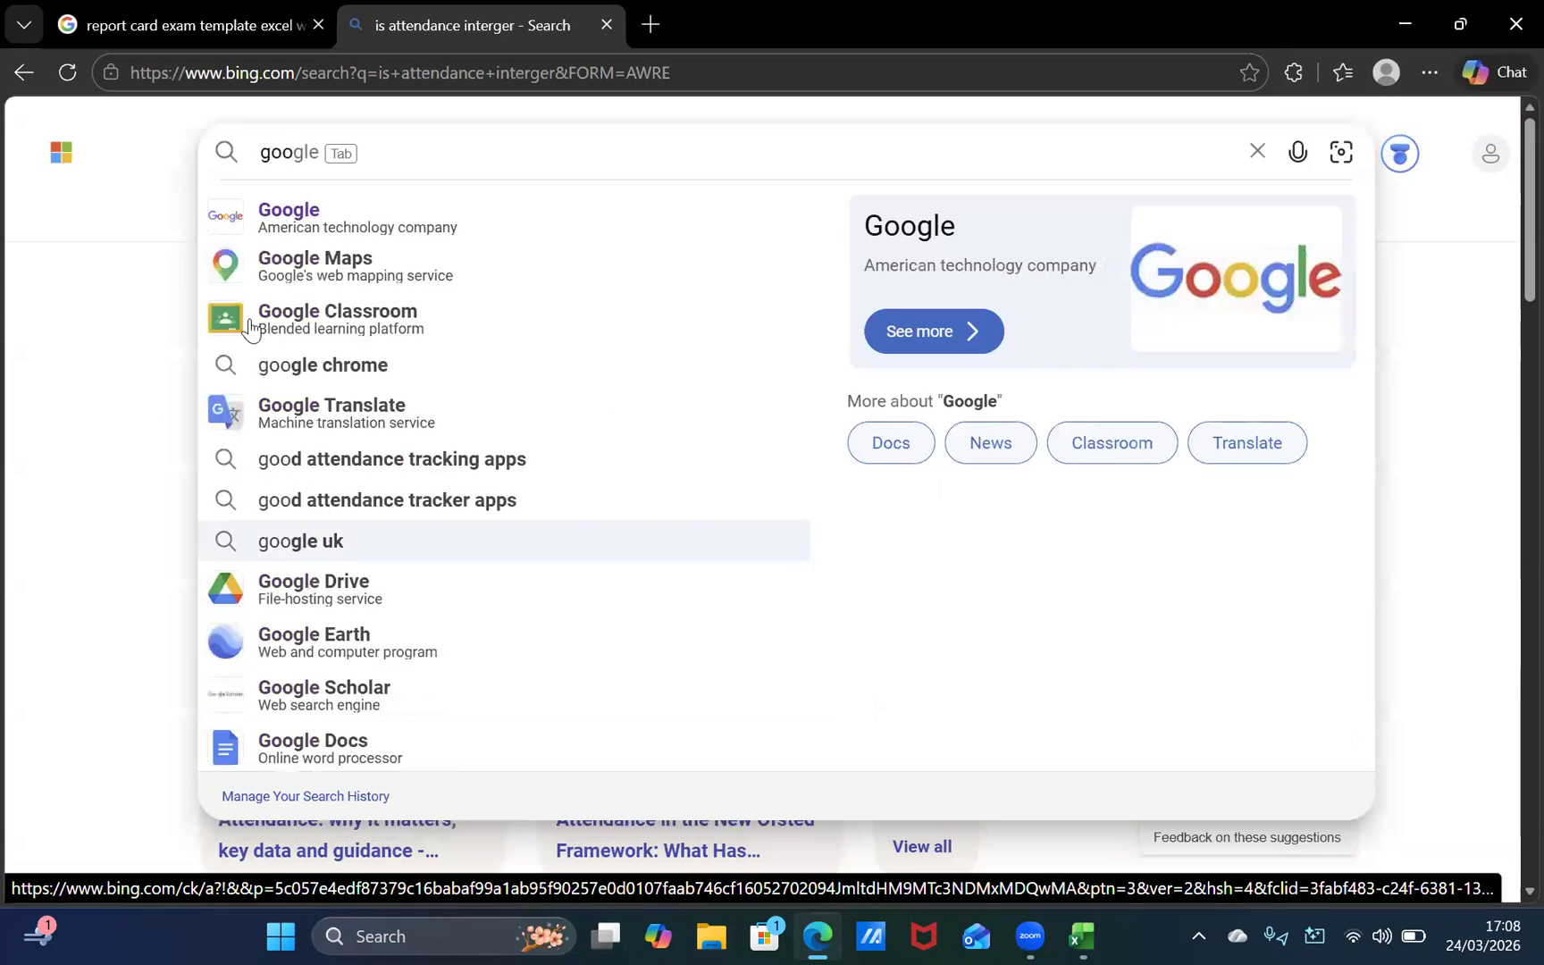
{"action": "left_click", "coordinate": [284, 234]}
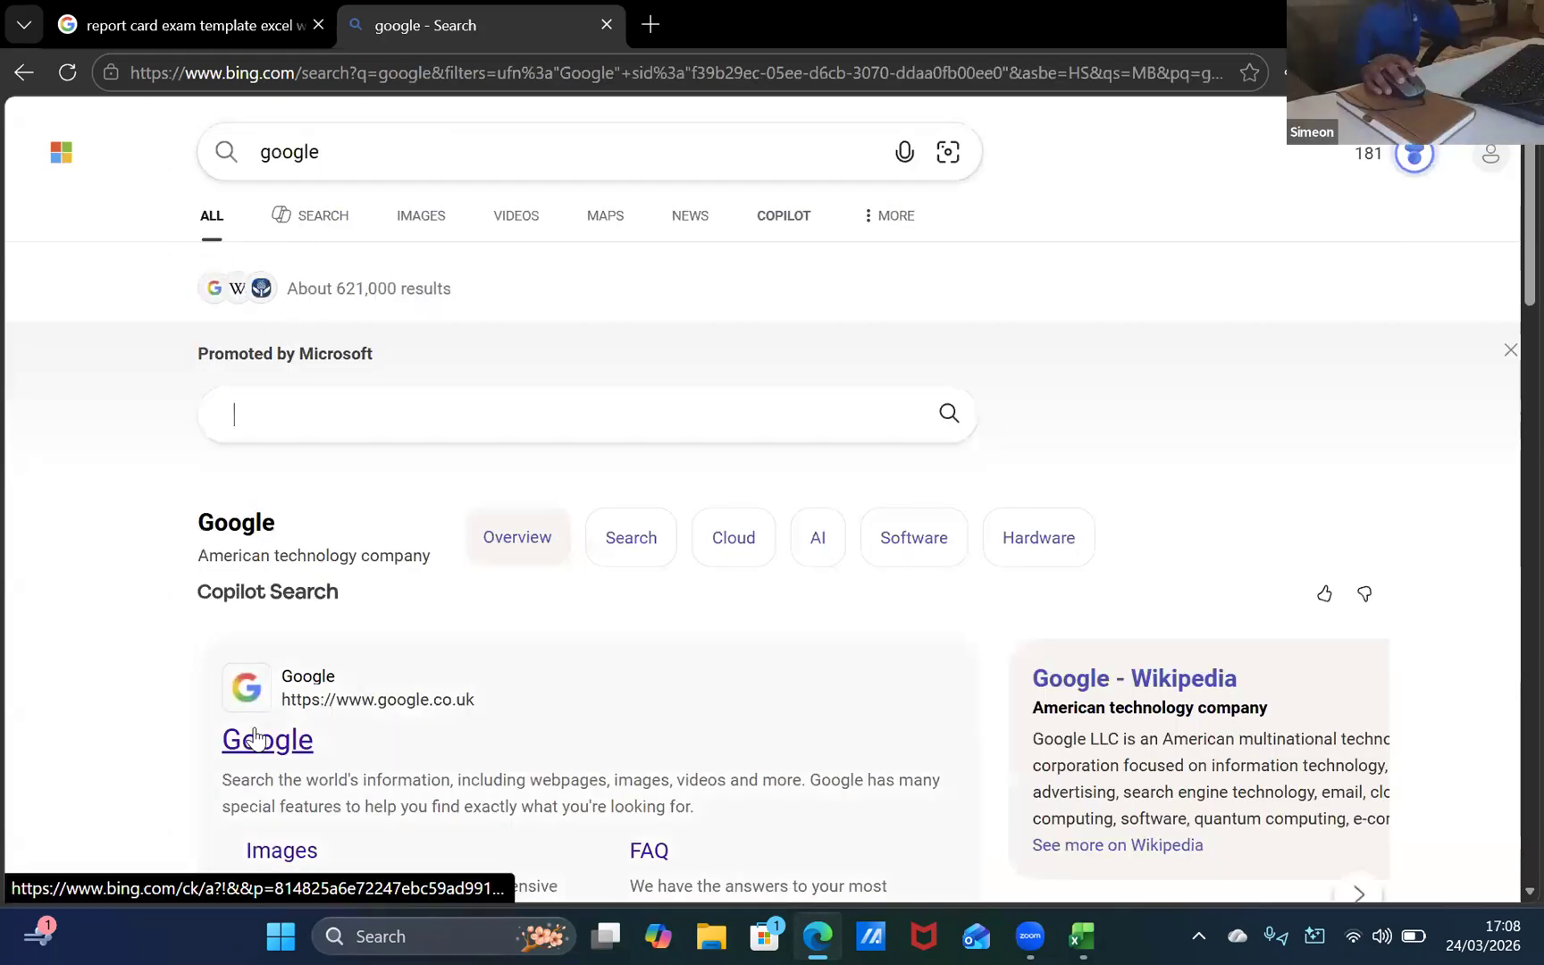
{"action": "left_click", "coordinate": [250, 738]}
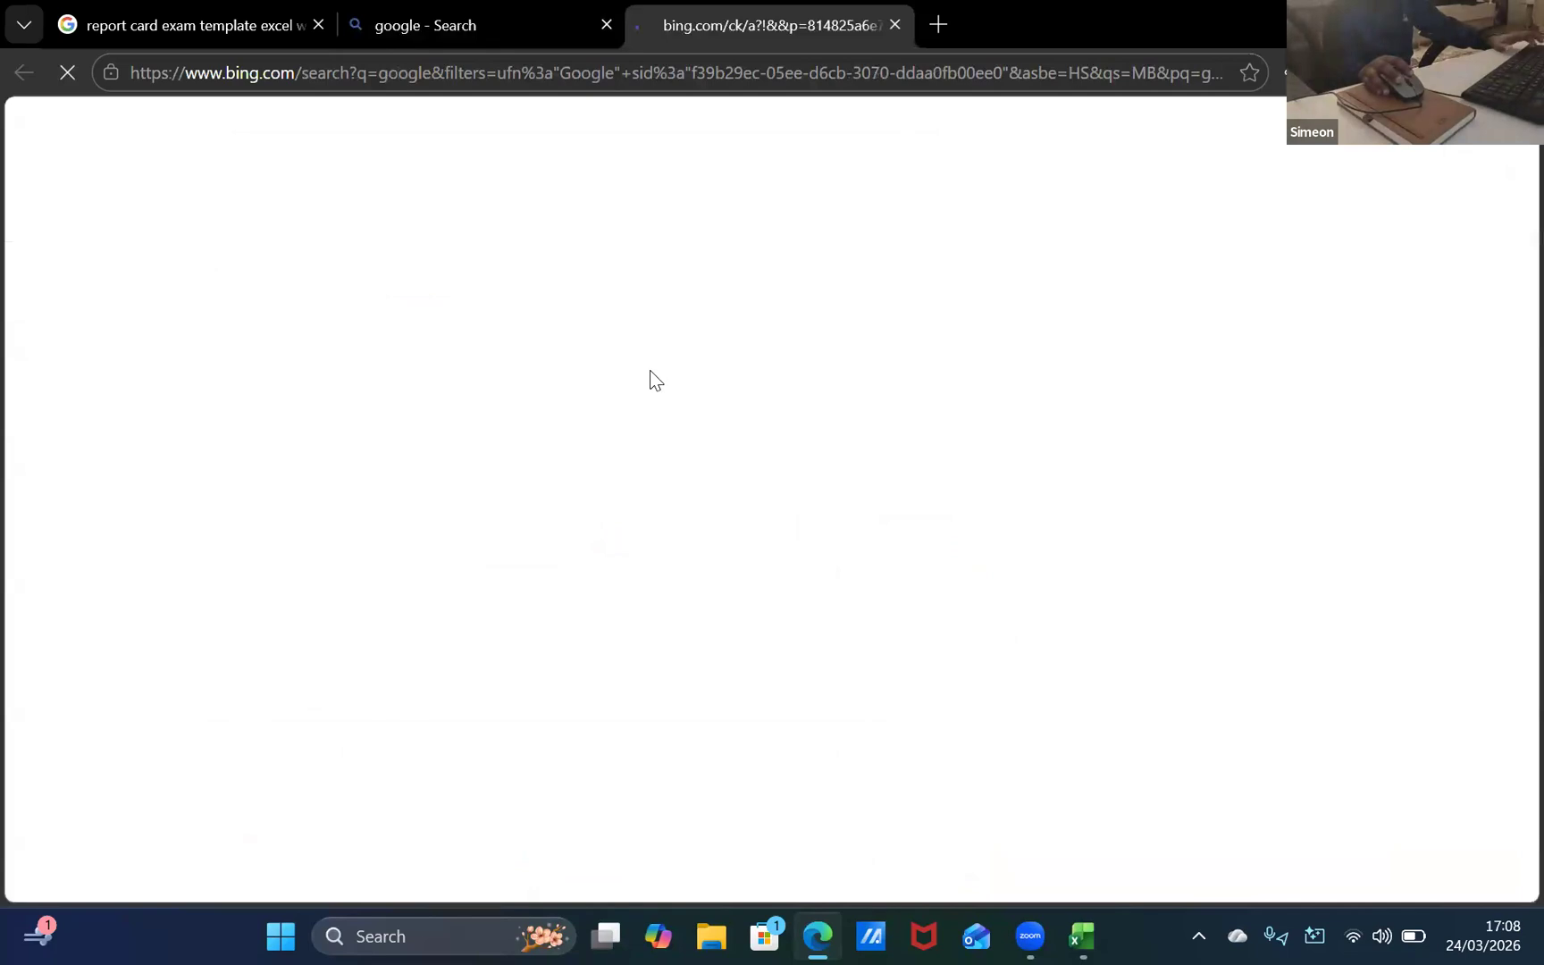
{"action": "type", "text": "is attendance interger#"}
{"action": "key", "text": "BackSpace"}
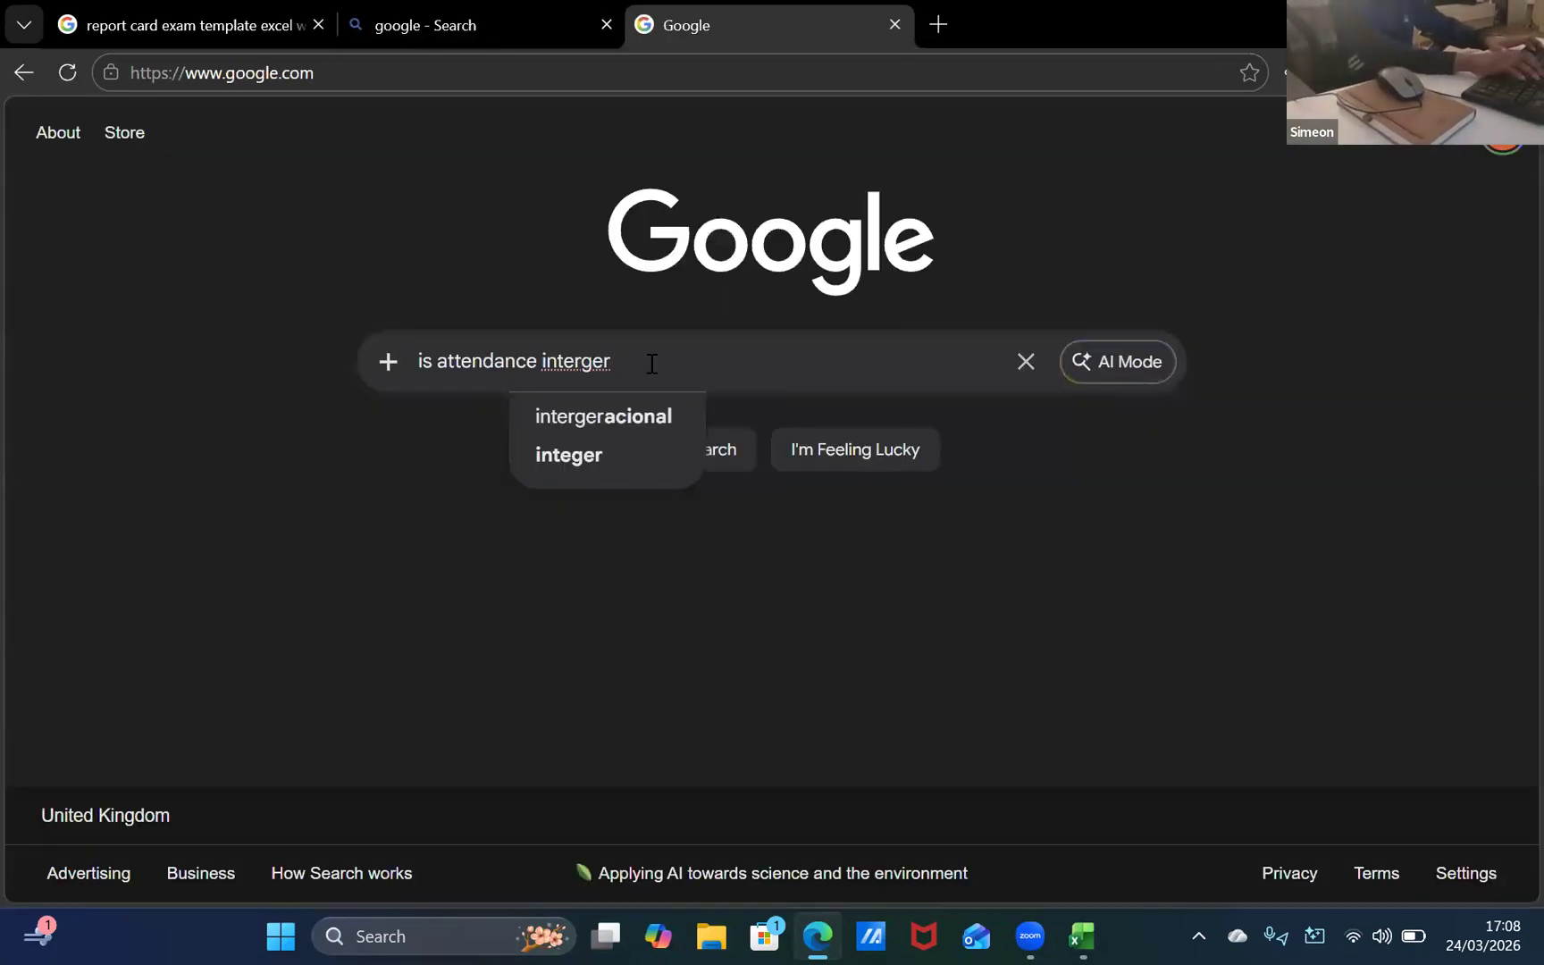
{"action": "key", "text": "Return"}
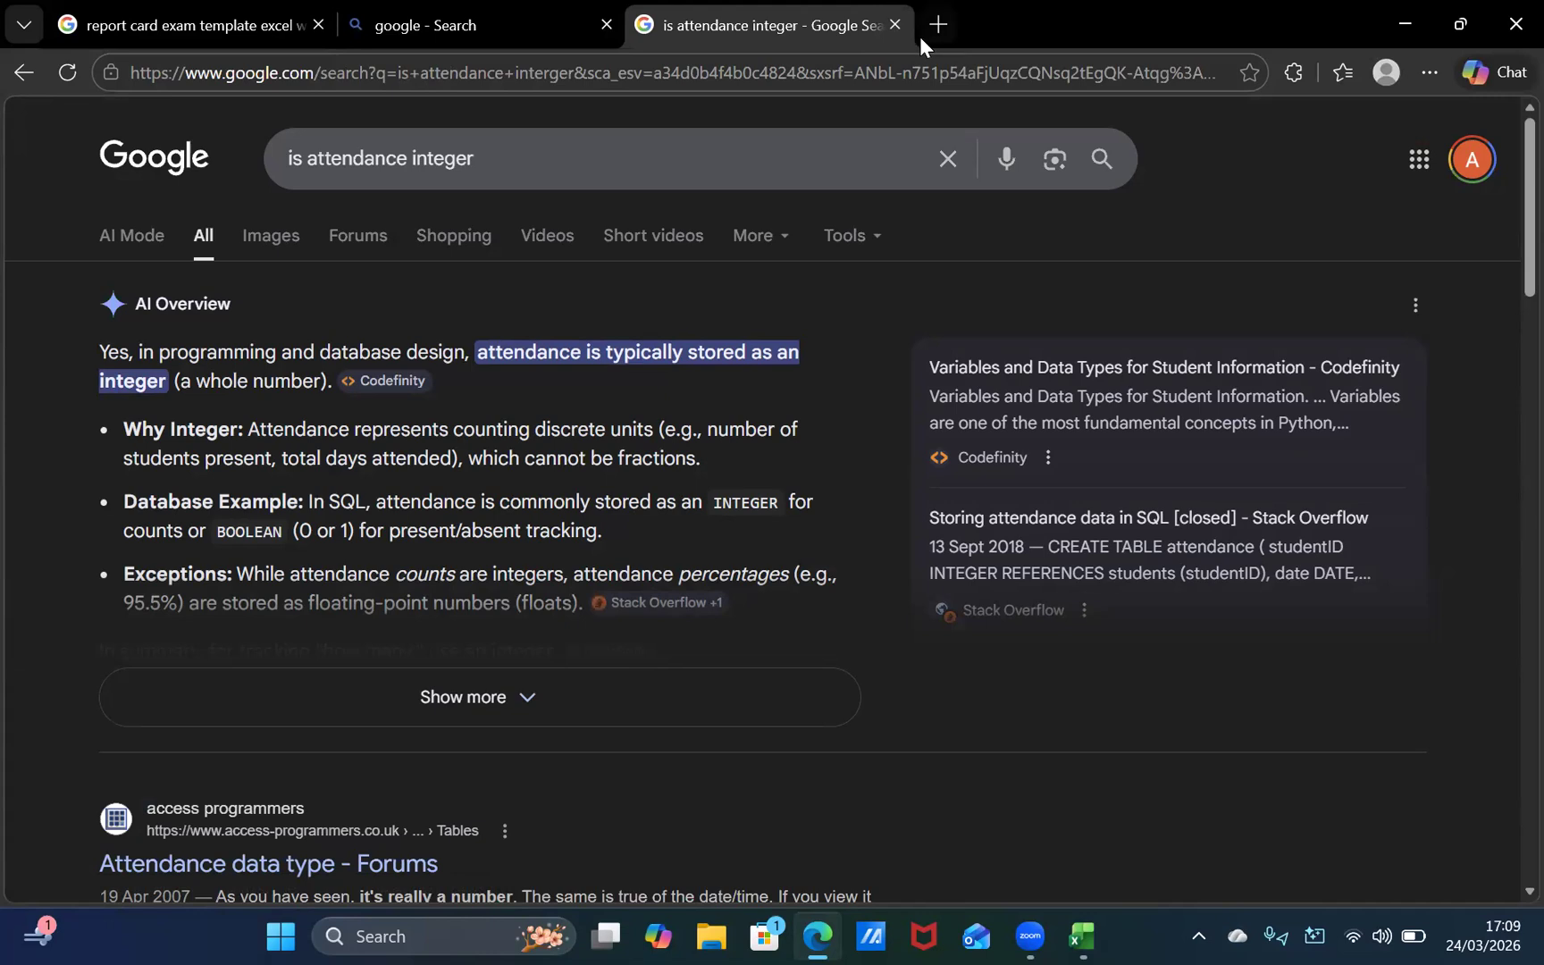
Step: Close both search tabs, keeping the report card template open, and switch back to the Excel workbook
{"action": "left_click", "coordinate": [895, 24]}
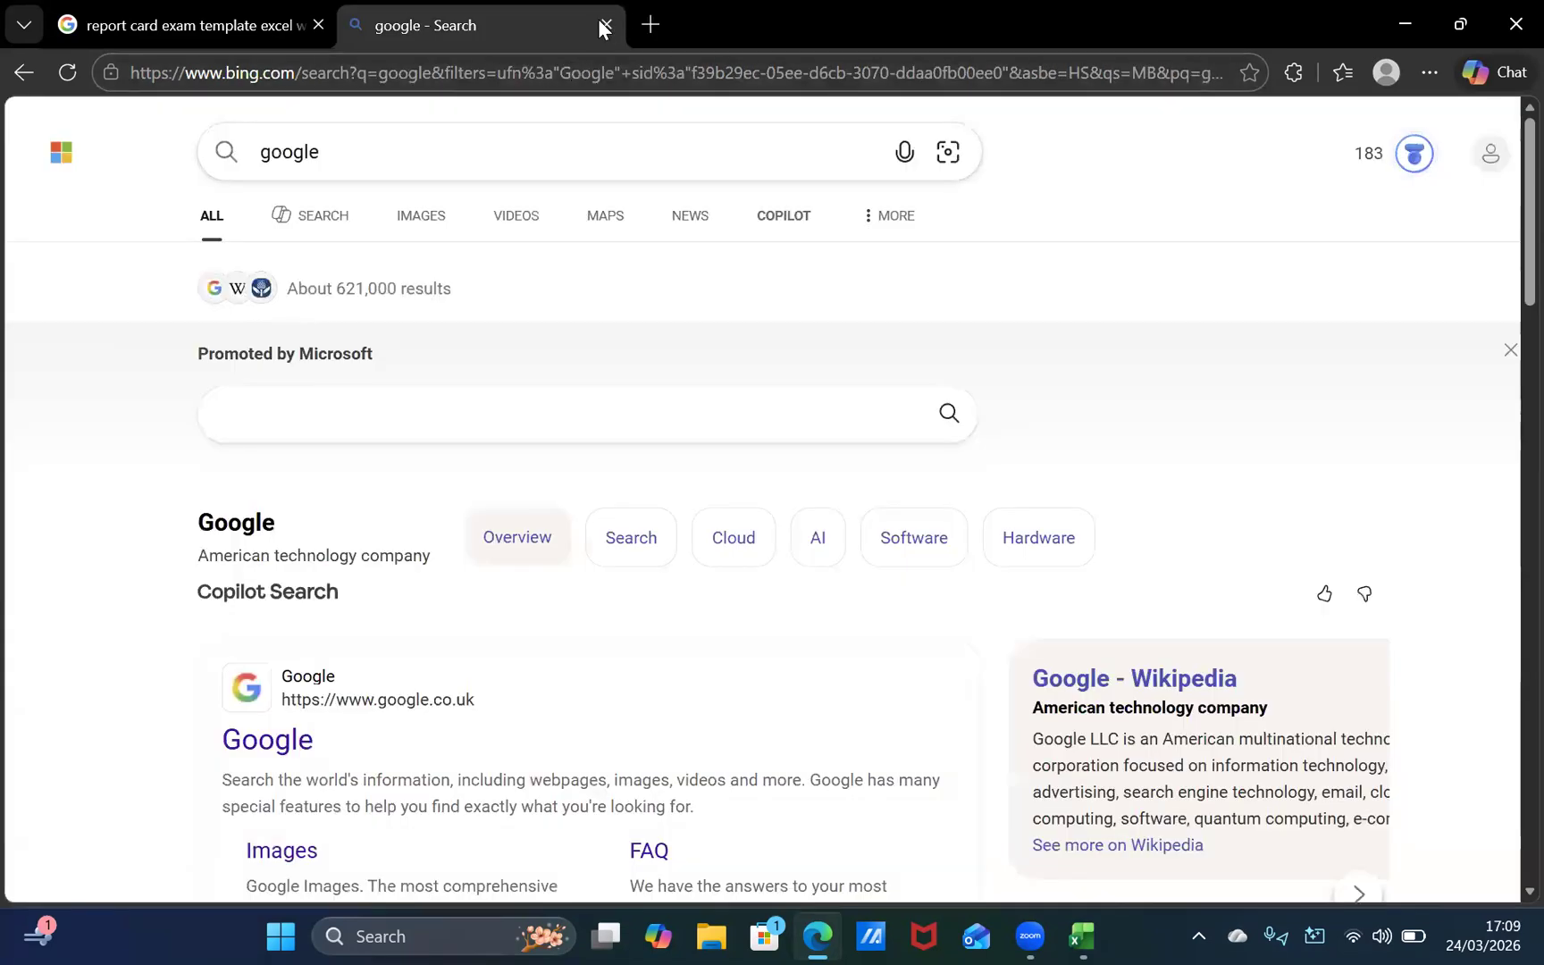
{"action": "left_click", "coordinate": [606, 25]}
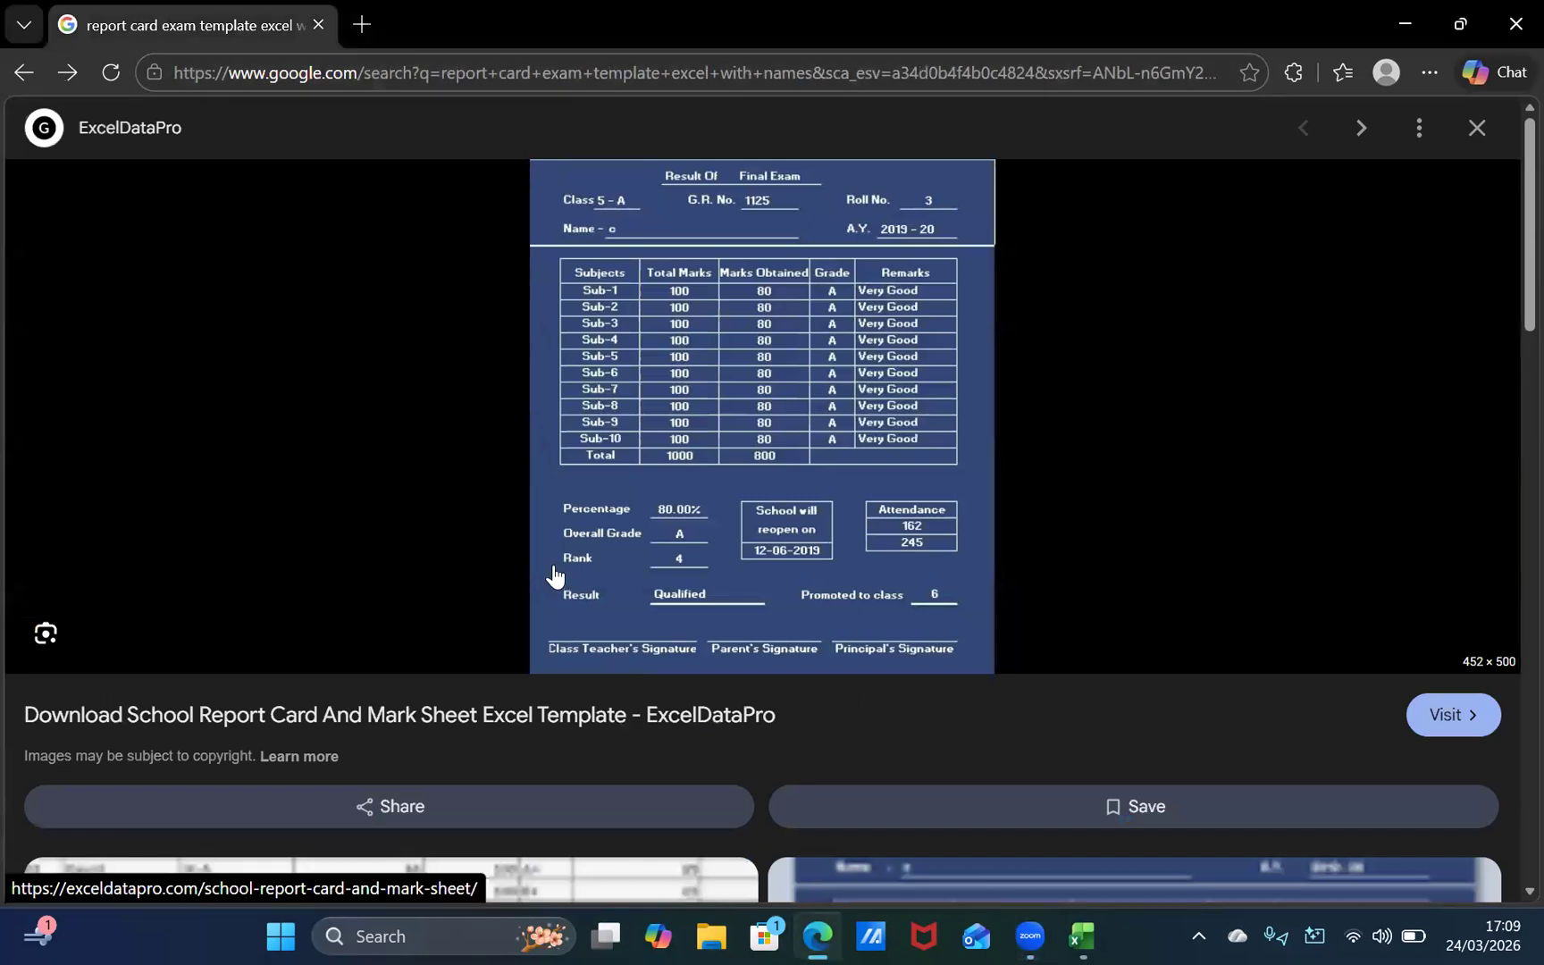
{"action": "key", "text": "alt+Tab"}
{"action": "key", "text": "alt+Tab"}
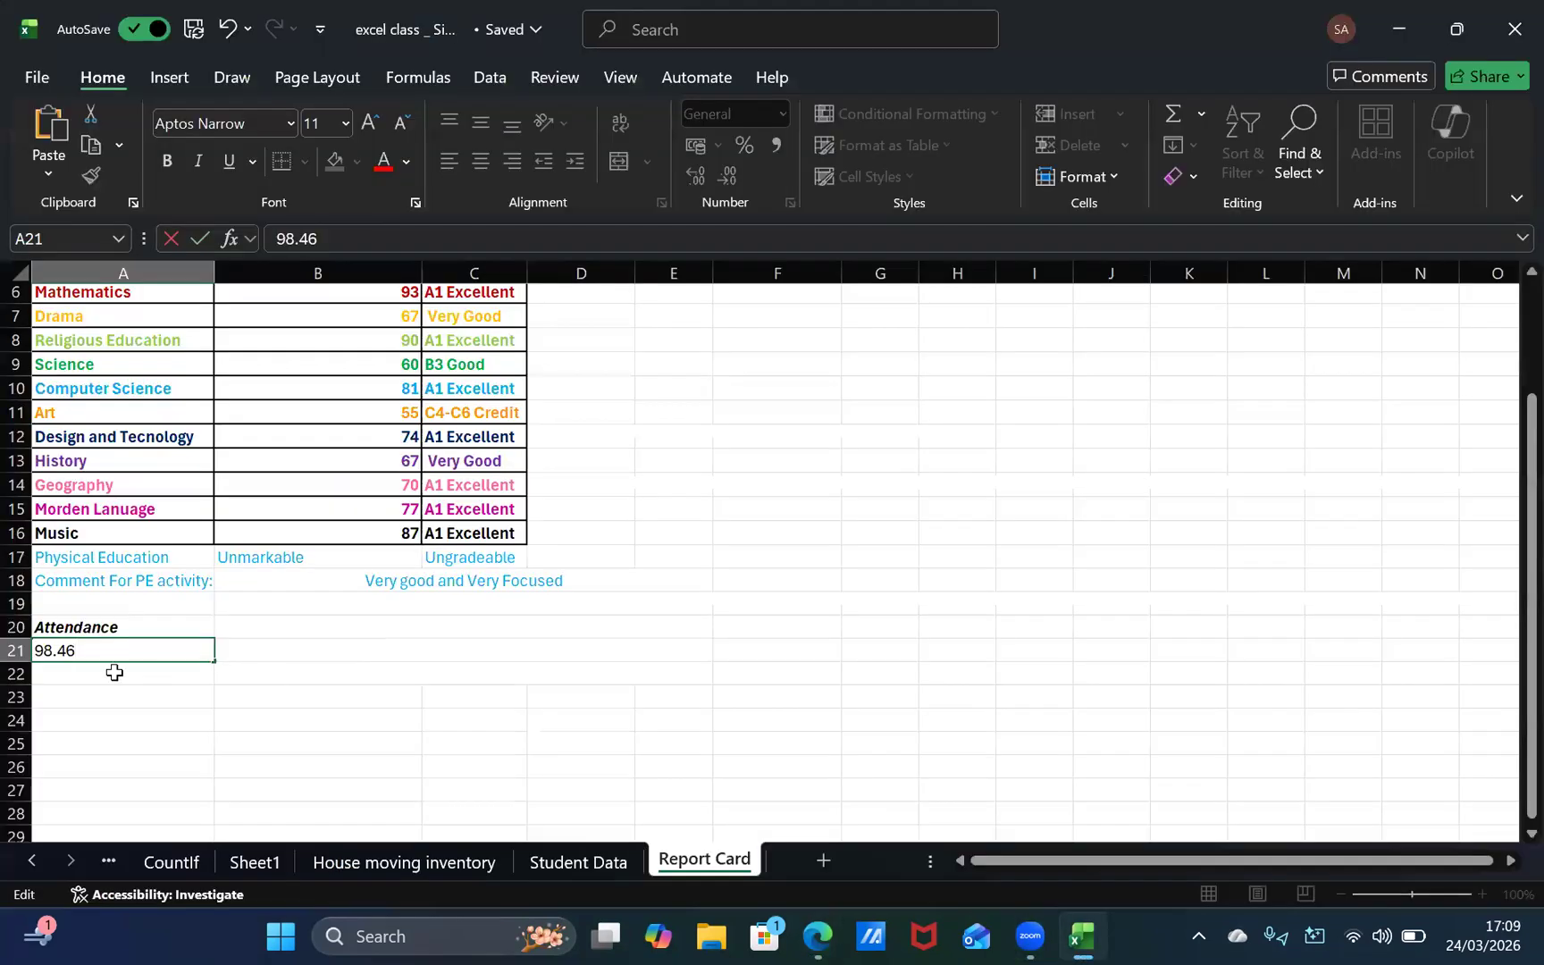
Step: Replace the value in cell A21 with 162, the first attendance figure from the template
{"action": "left_click", "coordinate": [118, 670]}
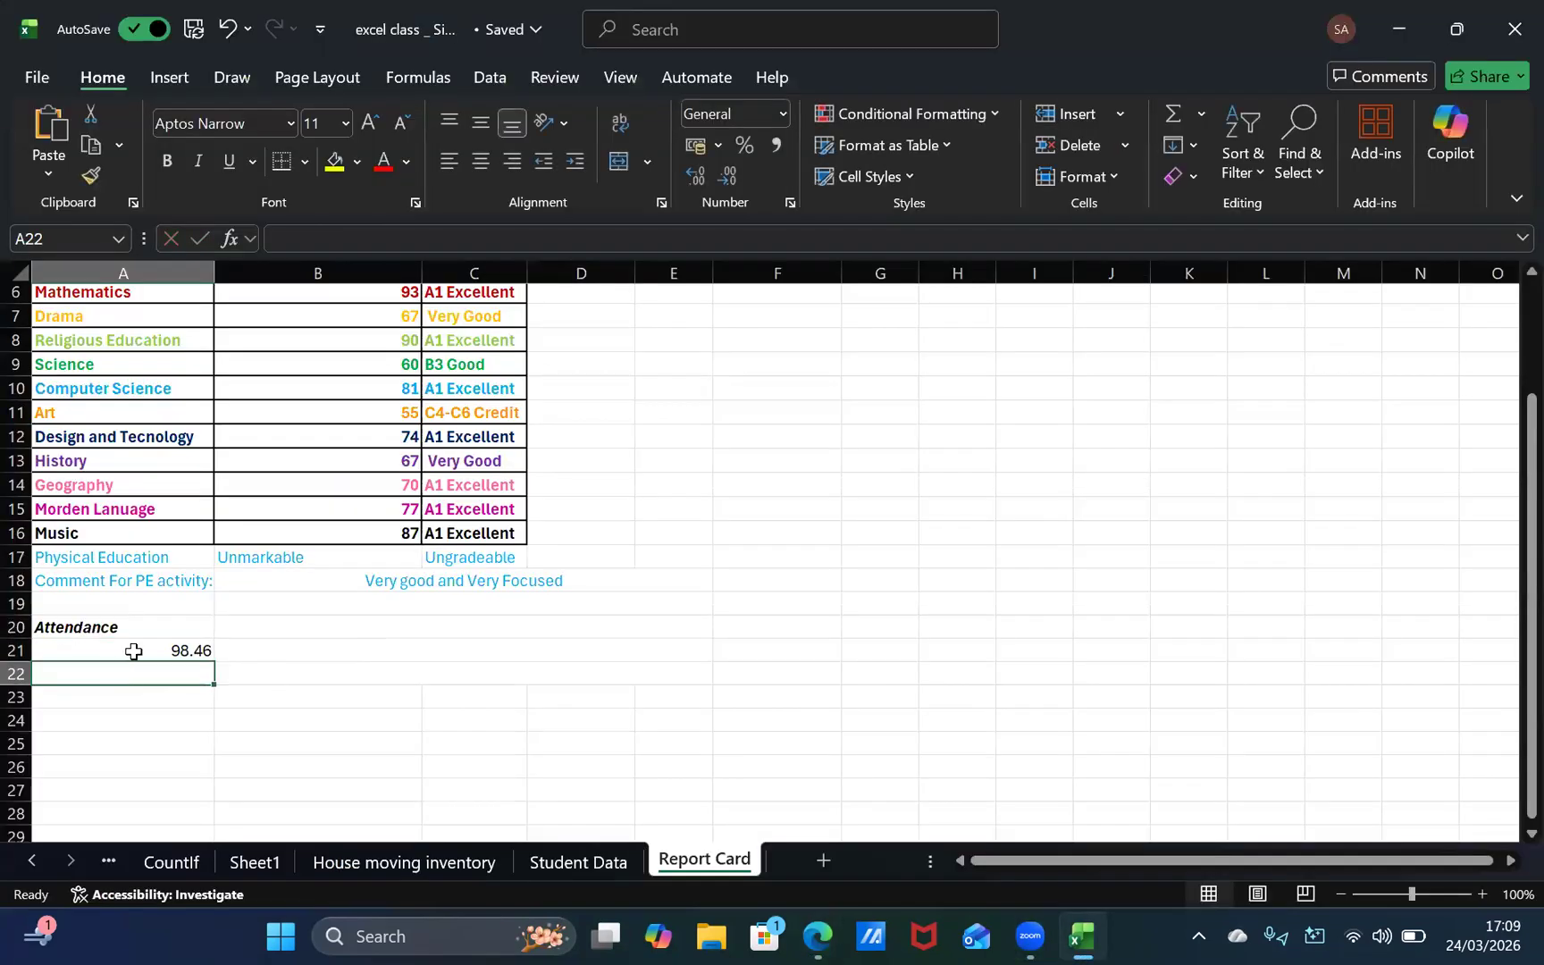
{"action": "left_click", "coordinate": [133, 651]}
{"action": "key", "text": "BackSpace"}
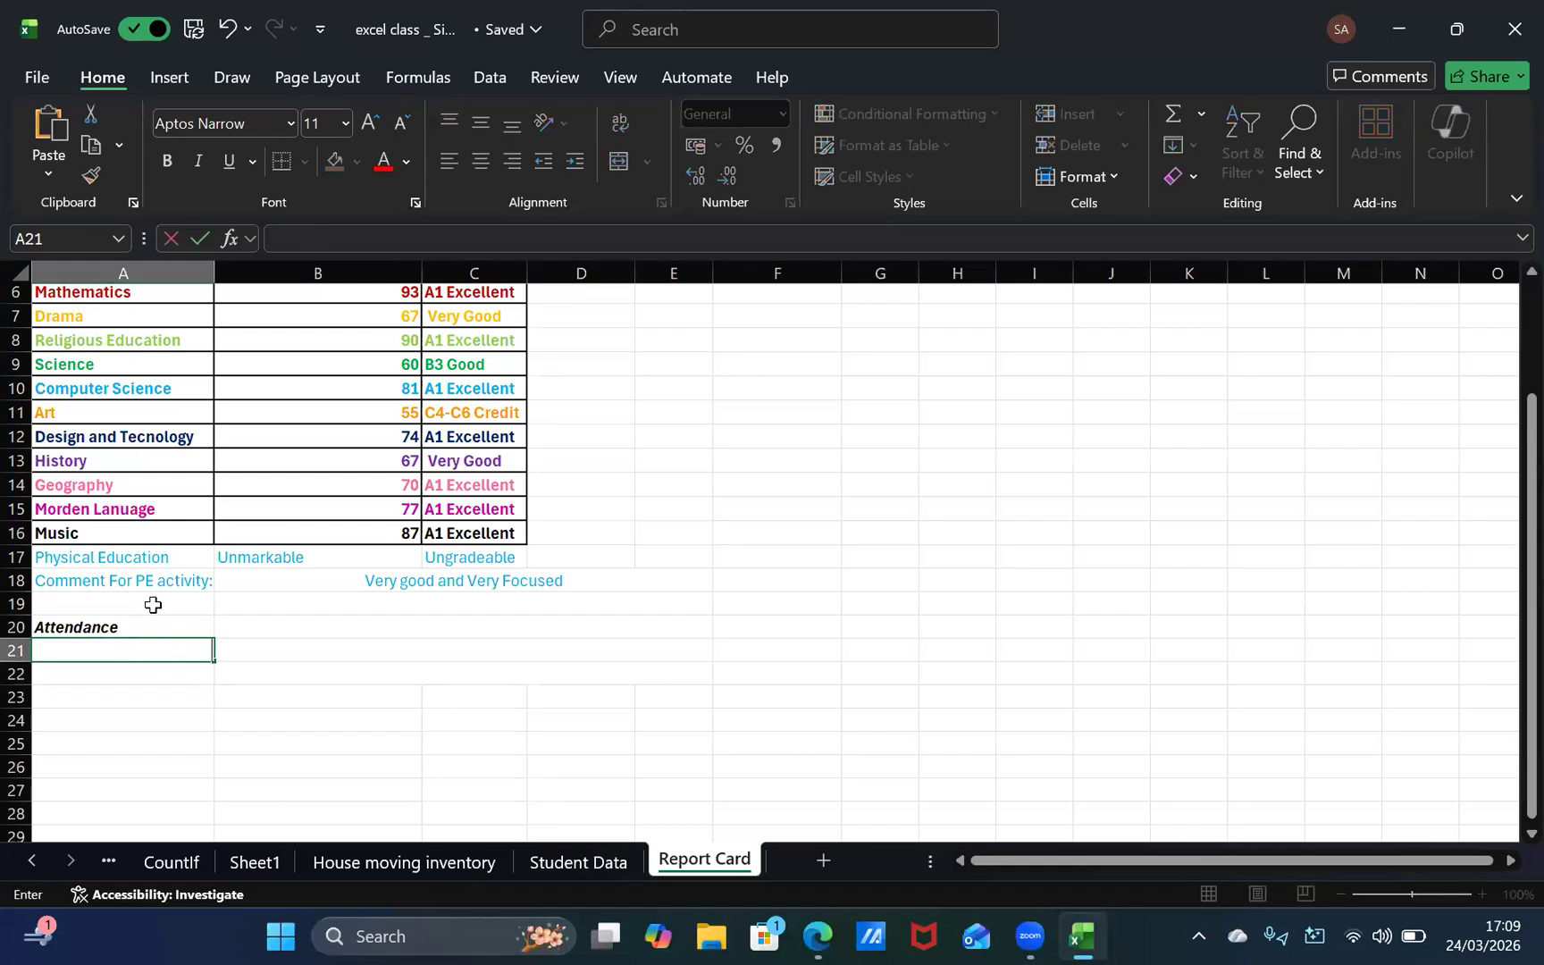
{"action": "type", "text": "162"}
{"action": "key", "text": "Return"}
Step: Check the second attendance figure in the browser template and enter 245 in cell A22
{"action": "key", "text": "alt+Tab"}
{"action": "key", "text": "alt+Tab"}
{"action": "key", "text": "alt+Tab"}
{"action": "key", "text": "alt+Tab"}
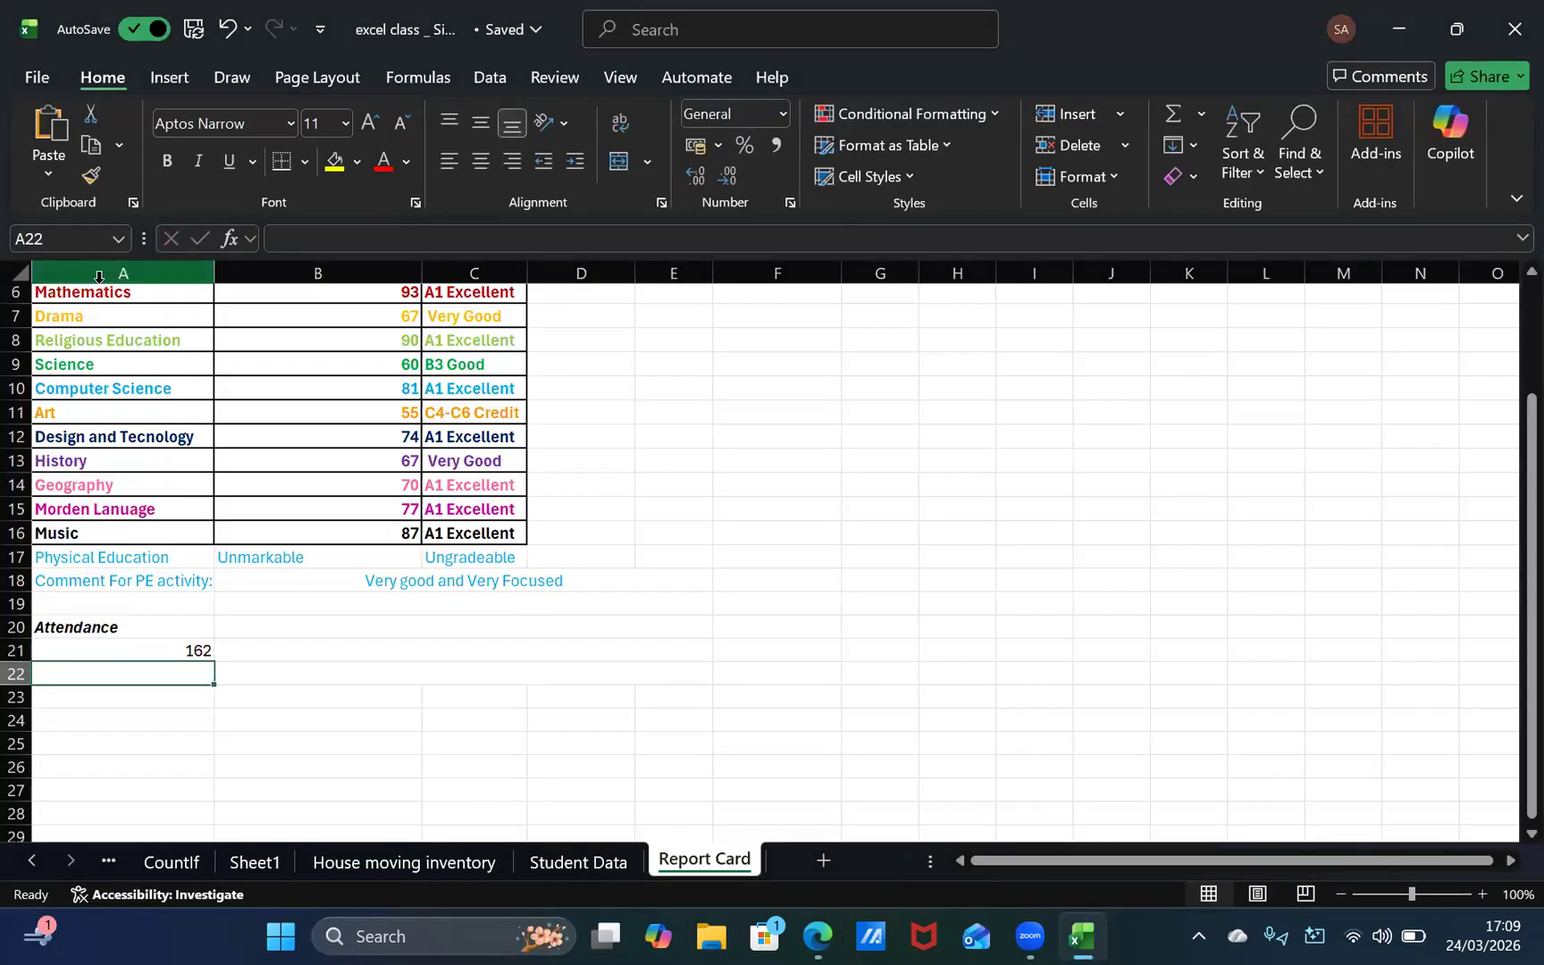
{"action": "type", "text": "2"}
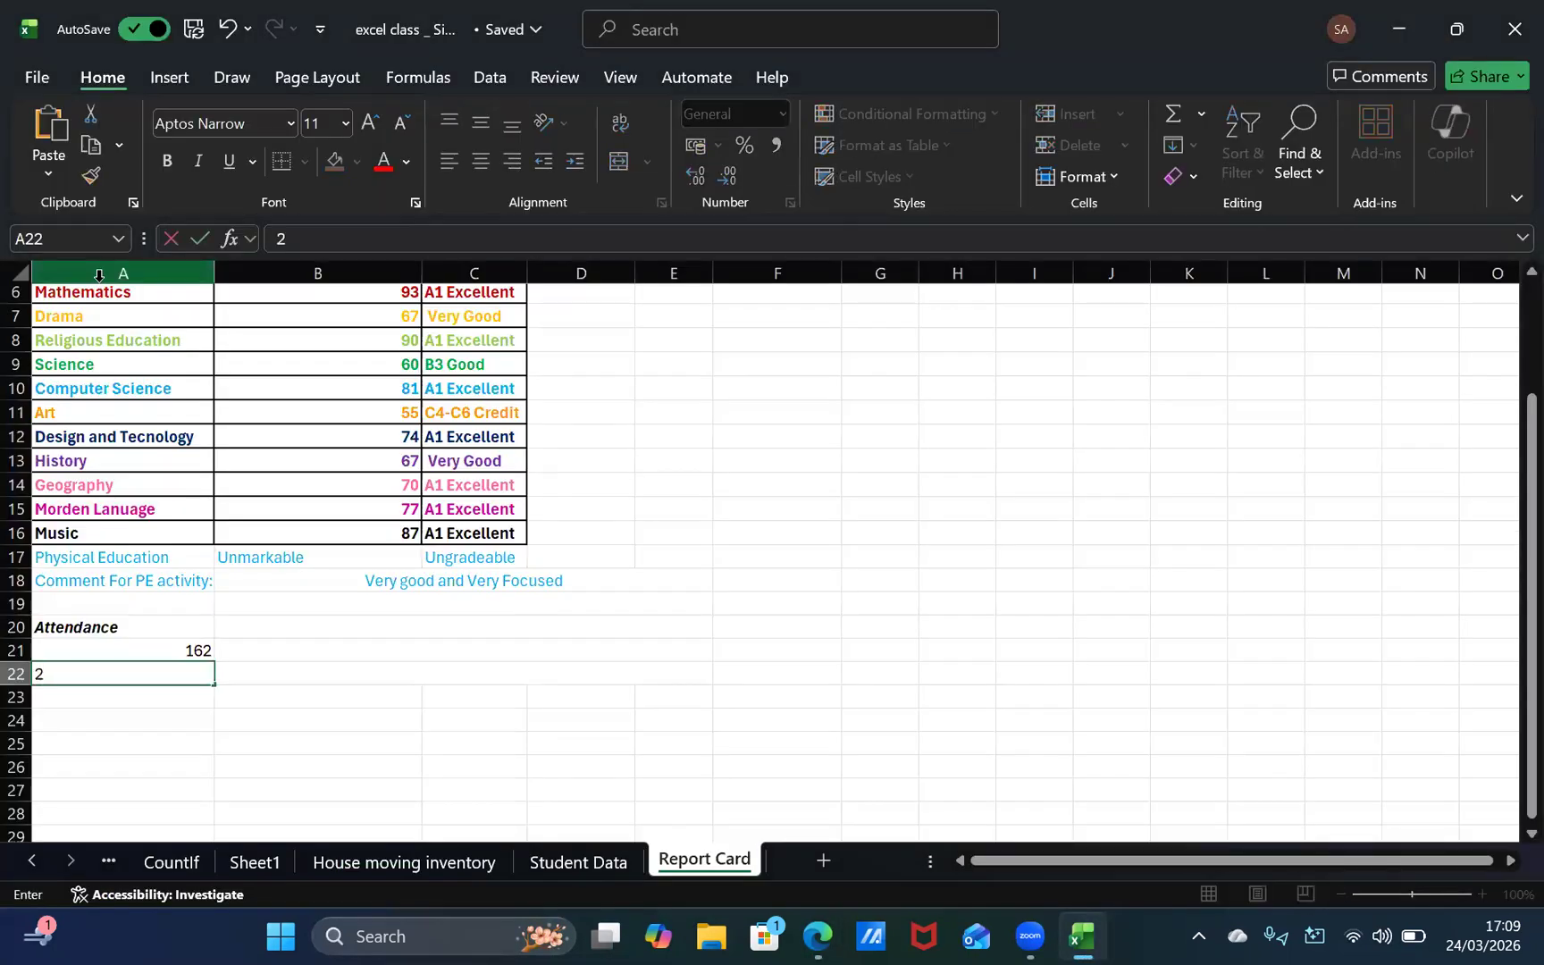
{"action": "type", "text": "45"}
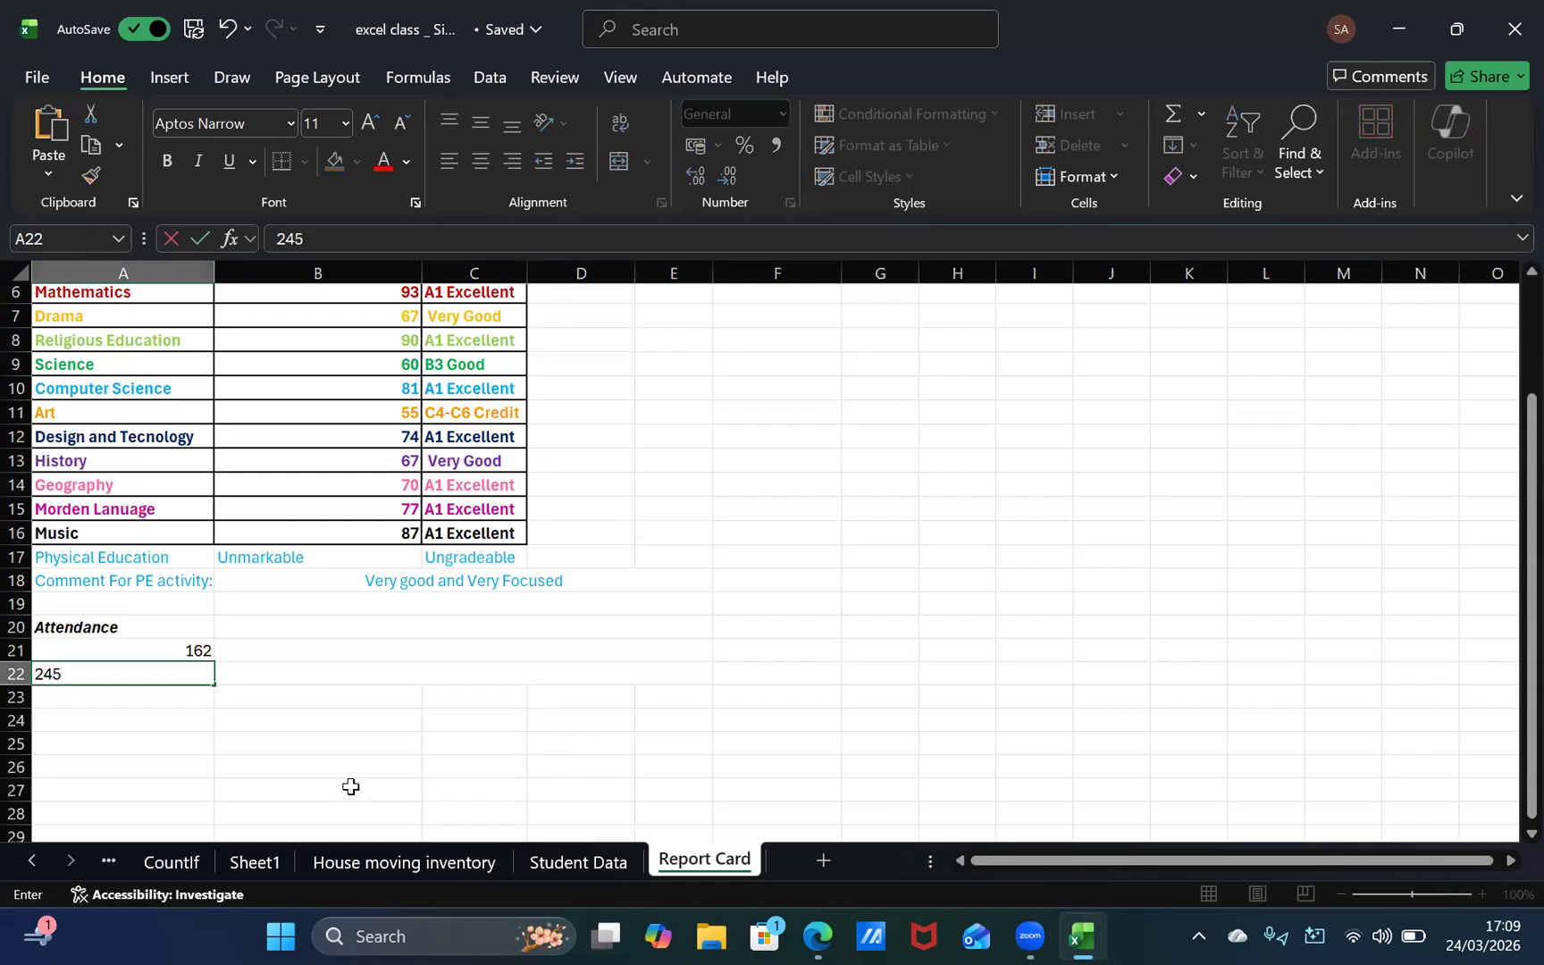
{"action": "left_click", "coordinate": [148, 644]}
Step: Apply Thick Outside Borders around the Attendance heading and its two figures in cells A20 to A22
{"action": "left_click", "coordinate": [150, 630]}
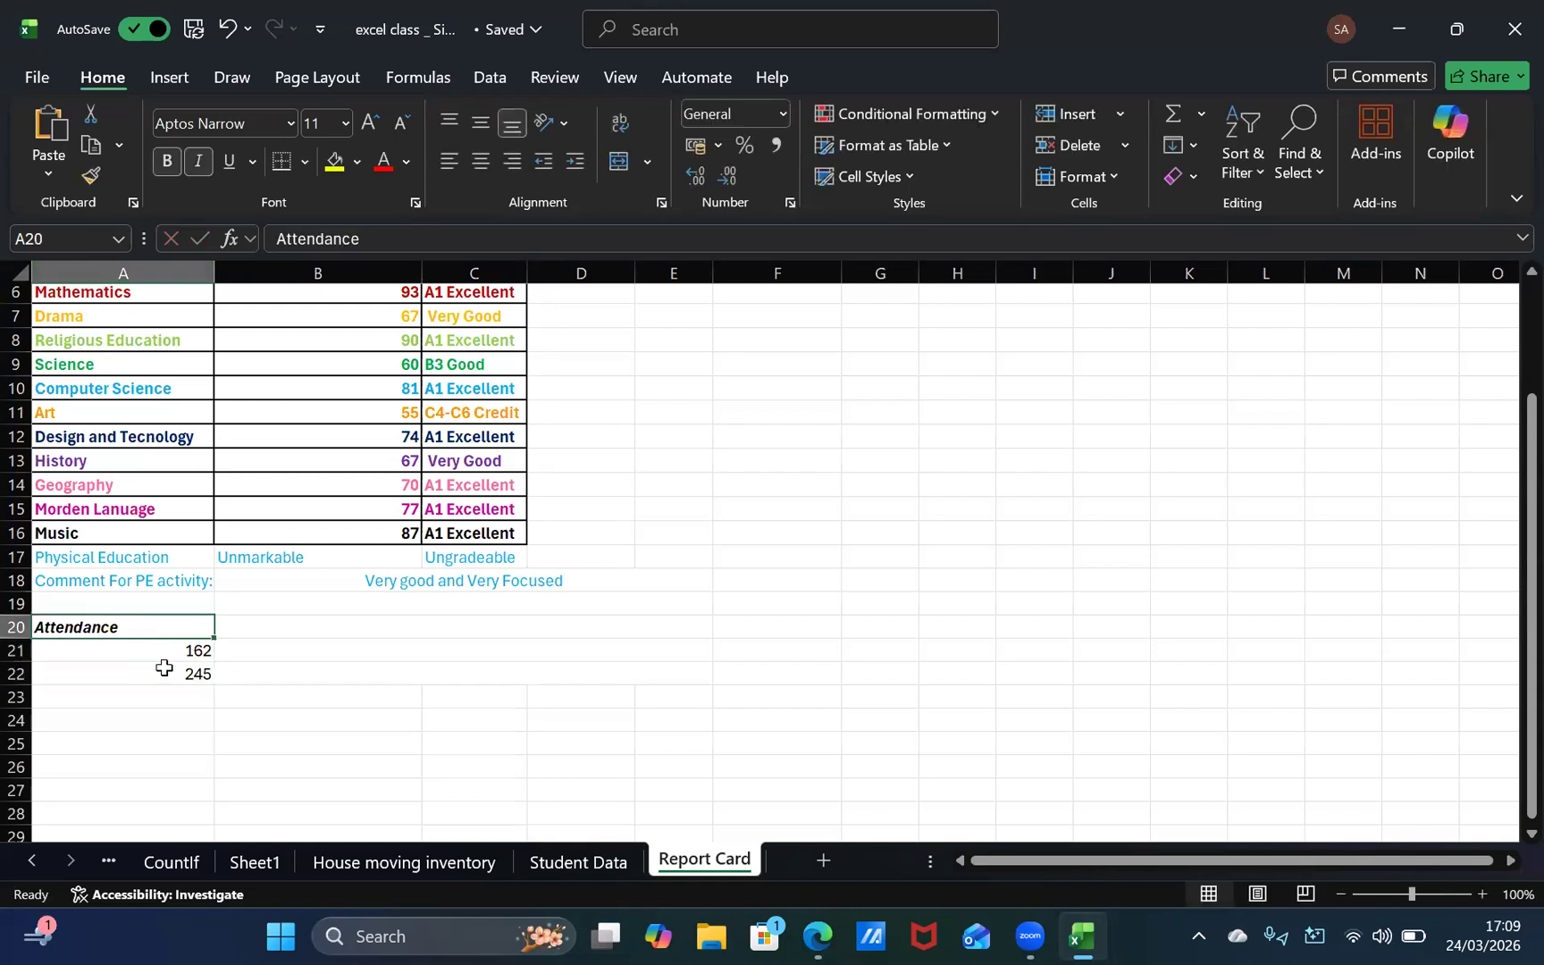
{"action": "left_click", "coordinate": [163, 668]}
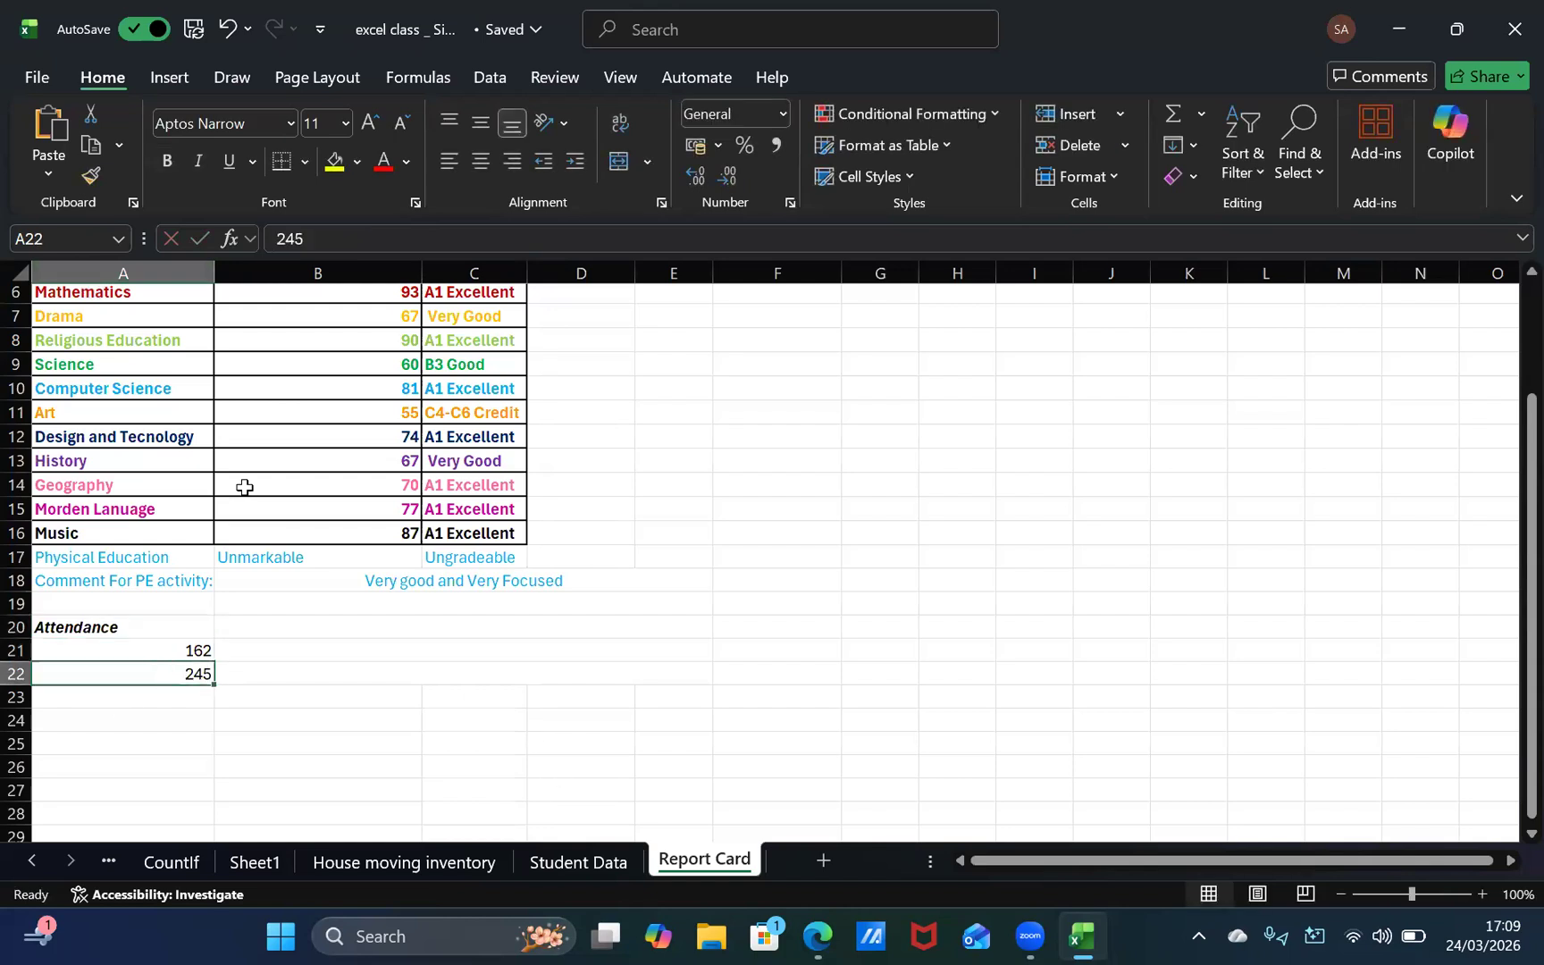
{"action": "left_click", "coordinate": [148, 650]}
{"action": "left_click", "coordinate": [151, 631]}
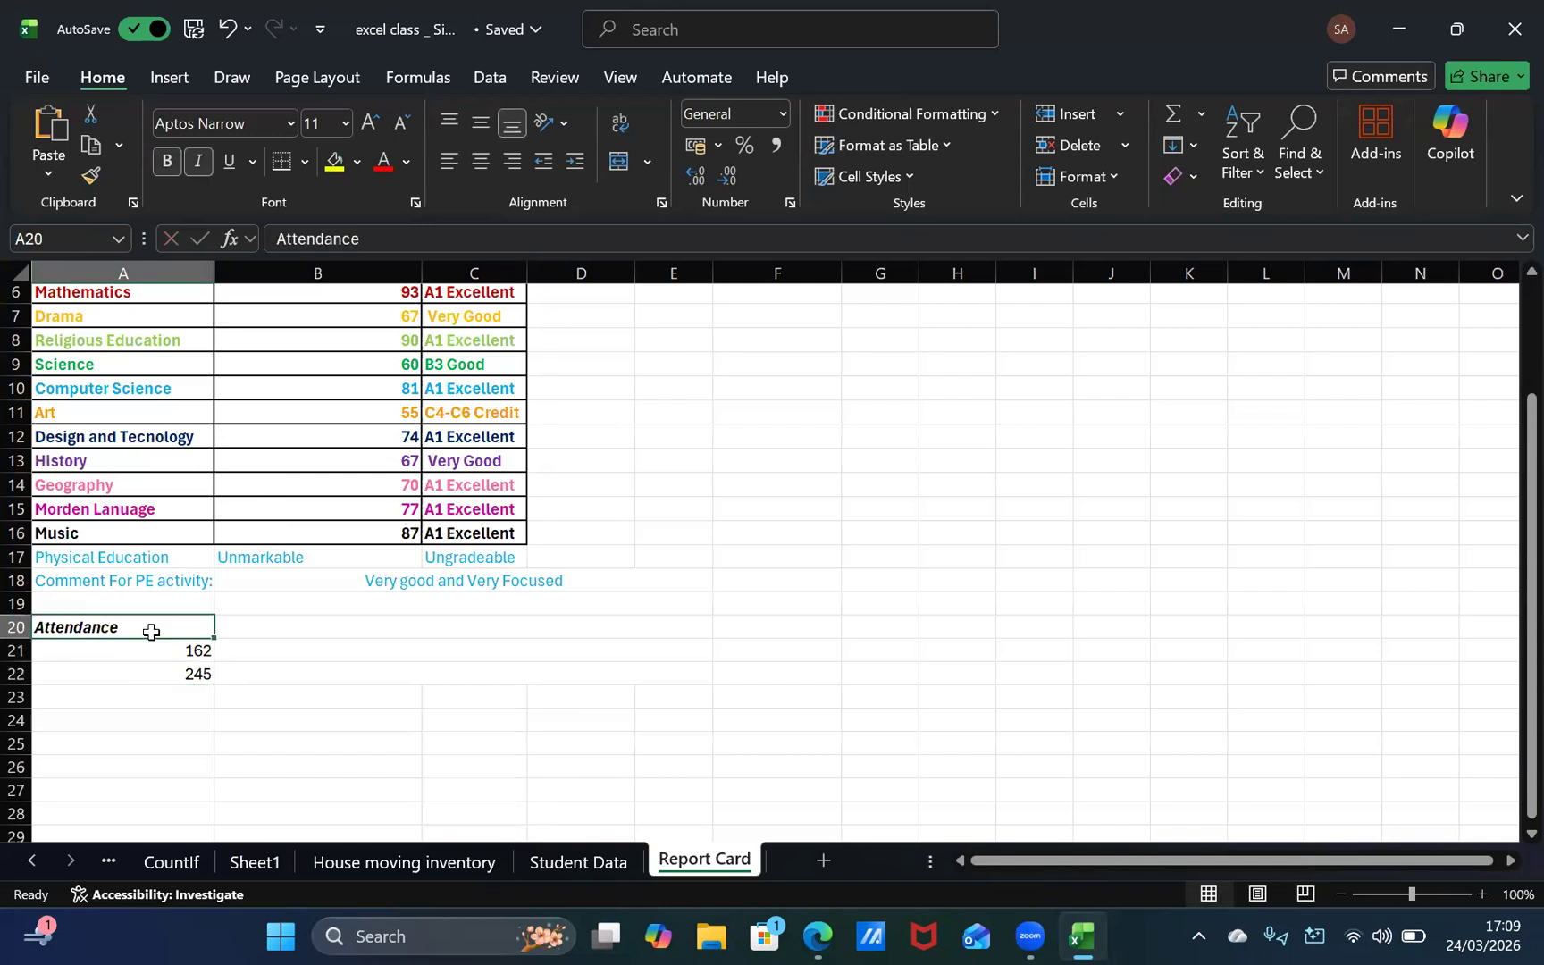
{"action": "left_click", "coordinate": [169, 679], "text": "shift"}
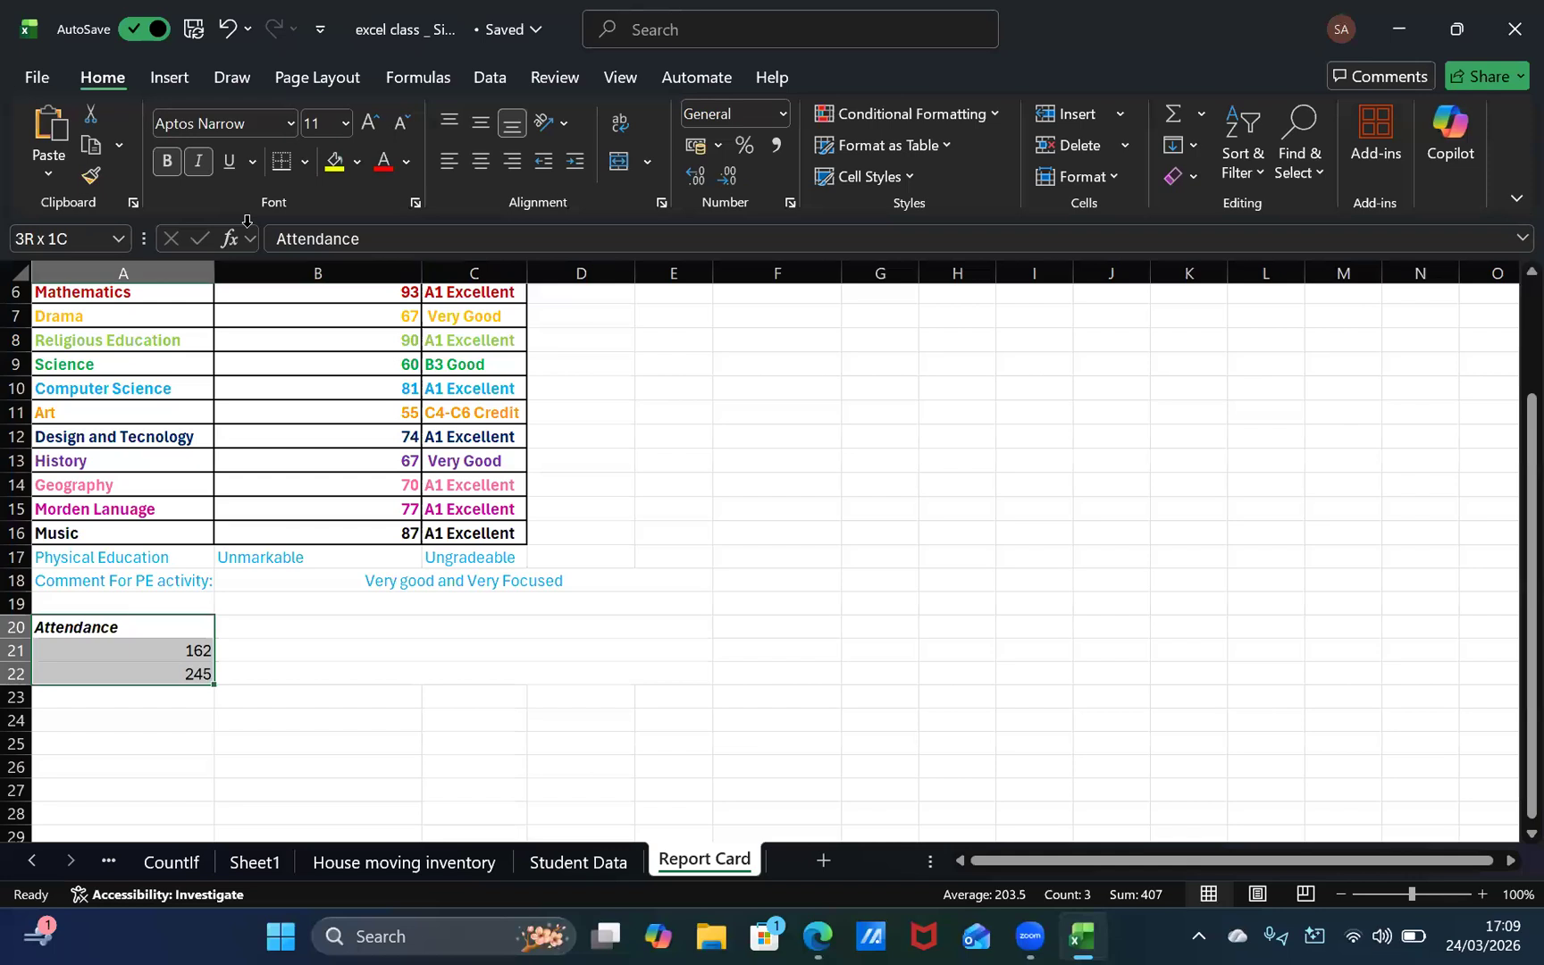
{"action": "left_click", "coordinate": [305, 161]}
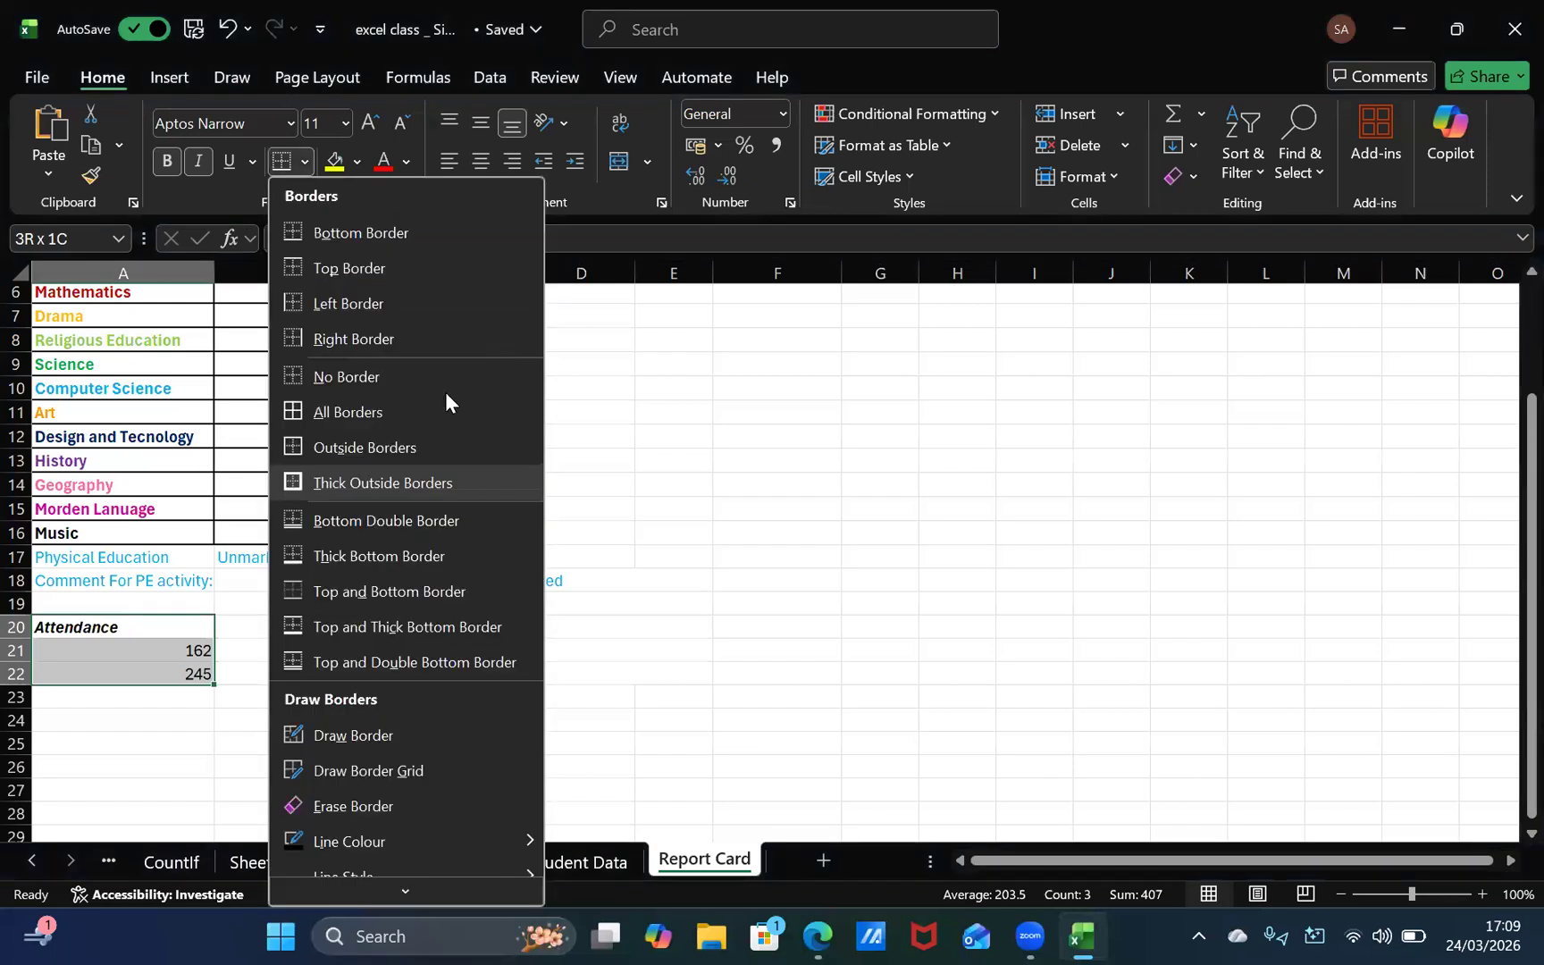
{"action": "left_click", "coordinate": [378, 483]}
{"action": "left_click", "coordinate": [269, 603]}
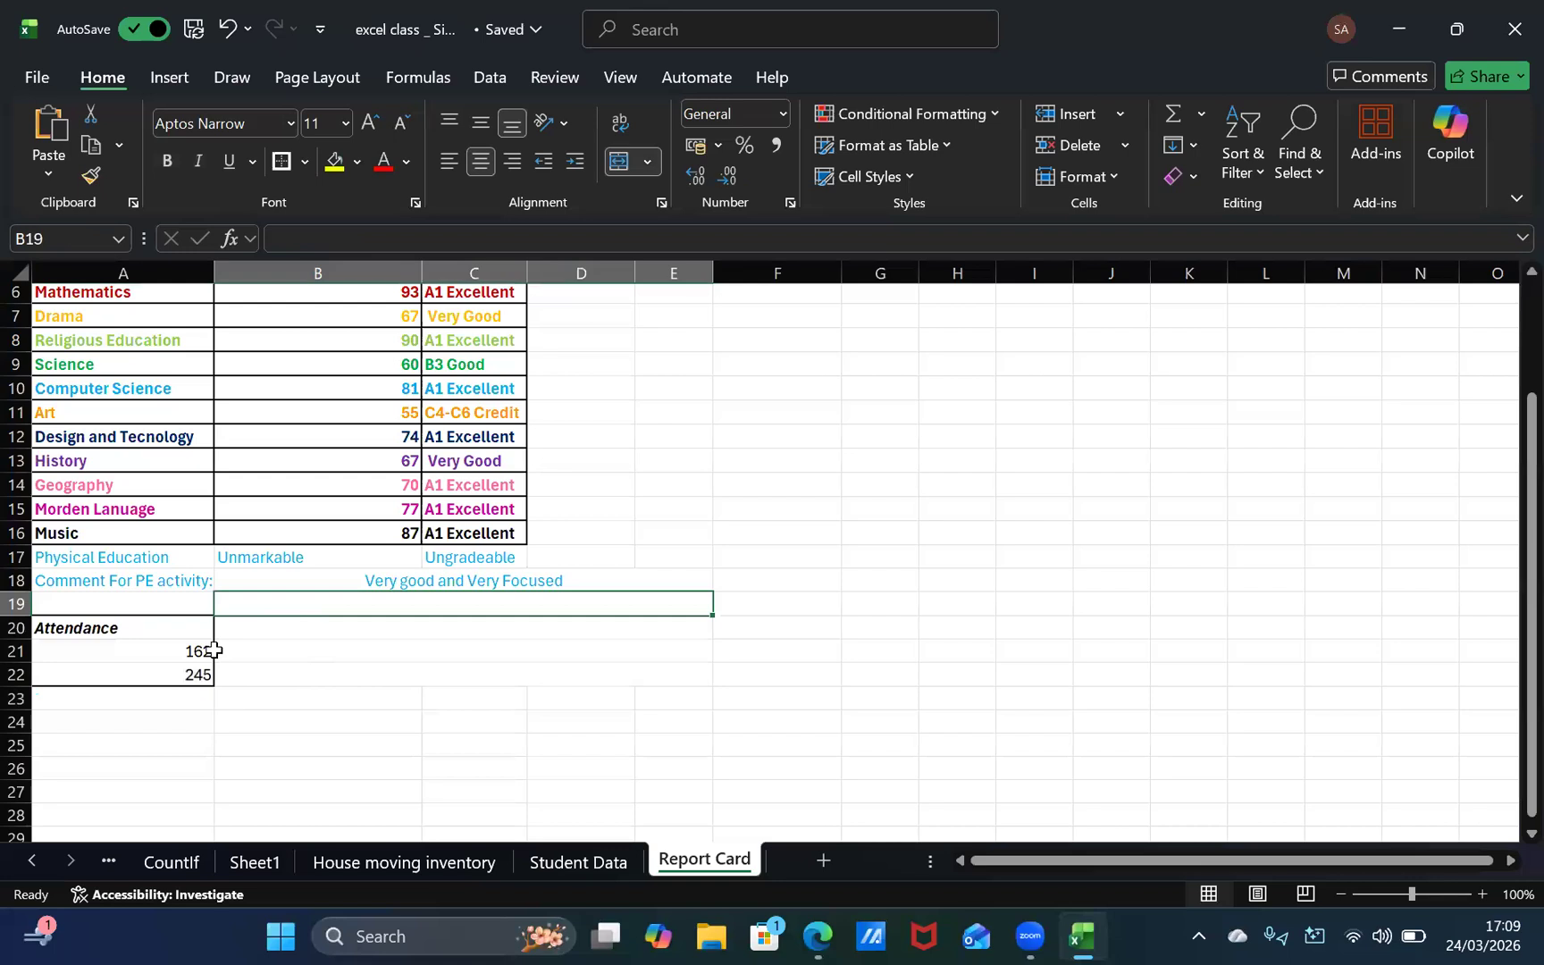
Step: Add a bottom border to both the Attendance heading in A20 and the first figure in A21
{"action": "left_click_drag", "start_coordinate": [150, 641], "coordinate": [150, 636]}
{"action": "left_click", "coordinate": [152, 624]}
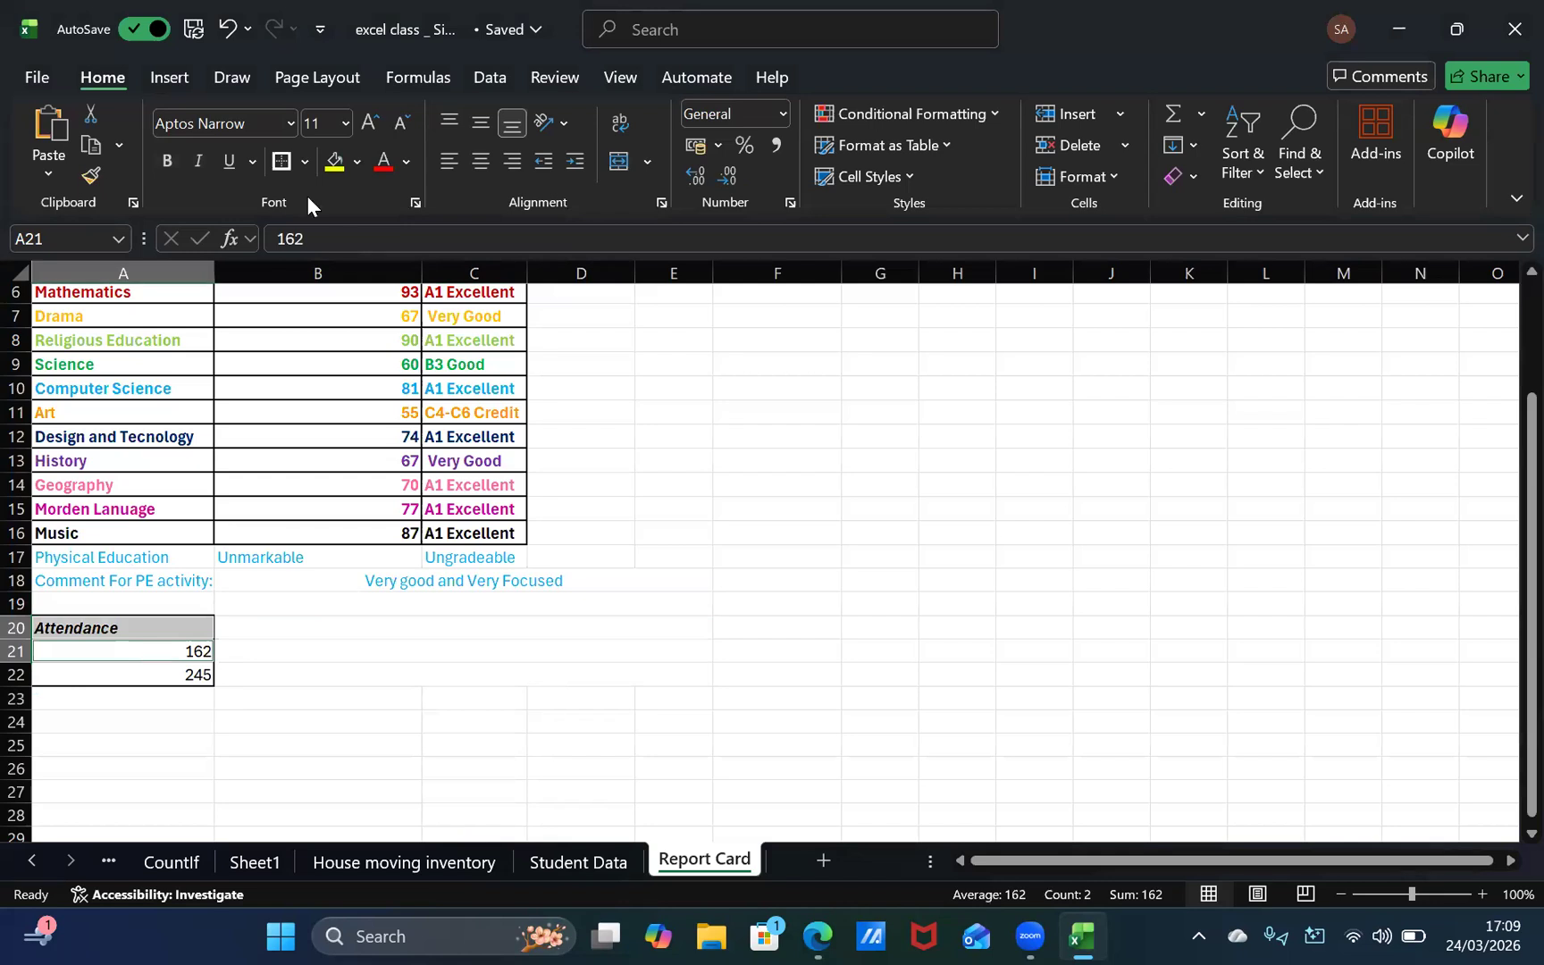
{"action": "left_click", "coordinate": [305, 161]}
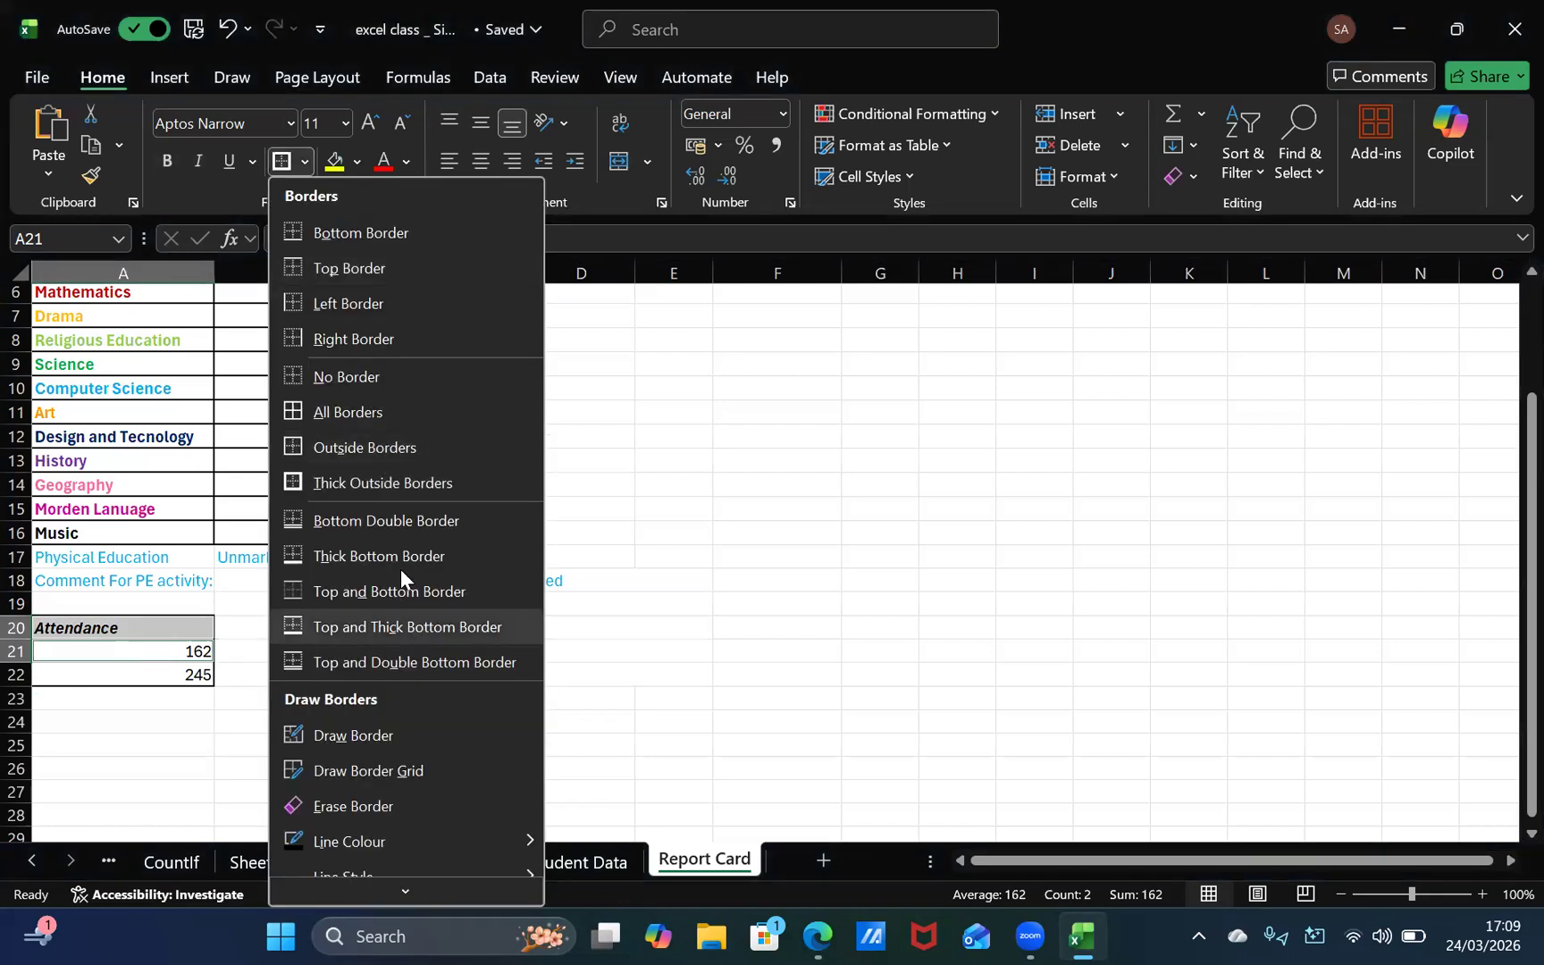
{"action": "left_click", "coordinate": [383, 234]}
{"action": "left_click", "coordinate": [218, 787]}
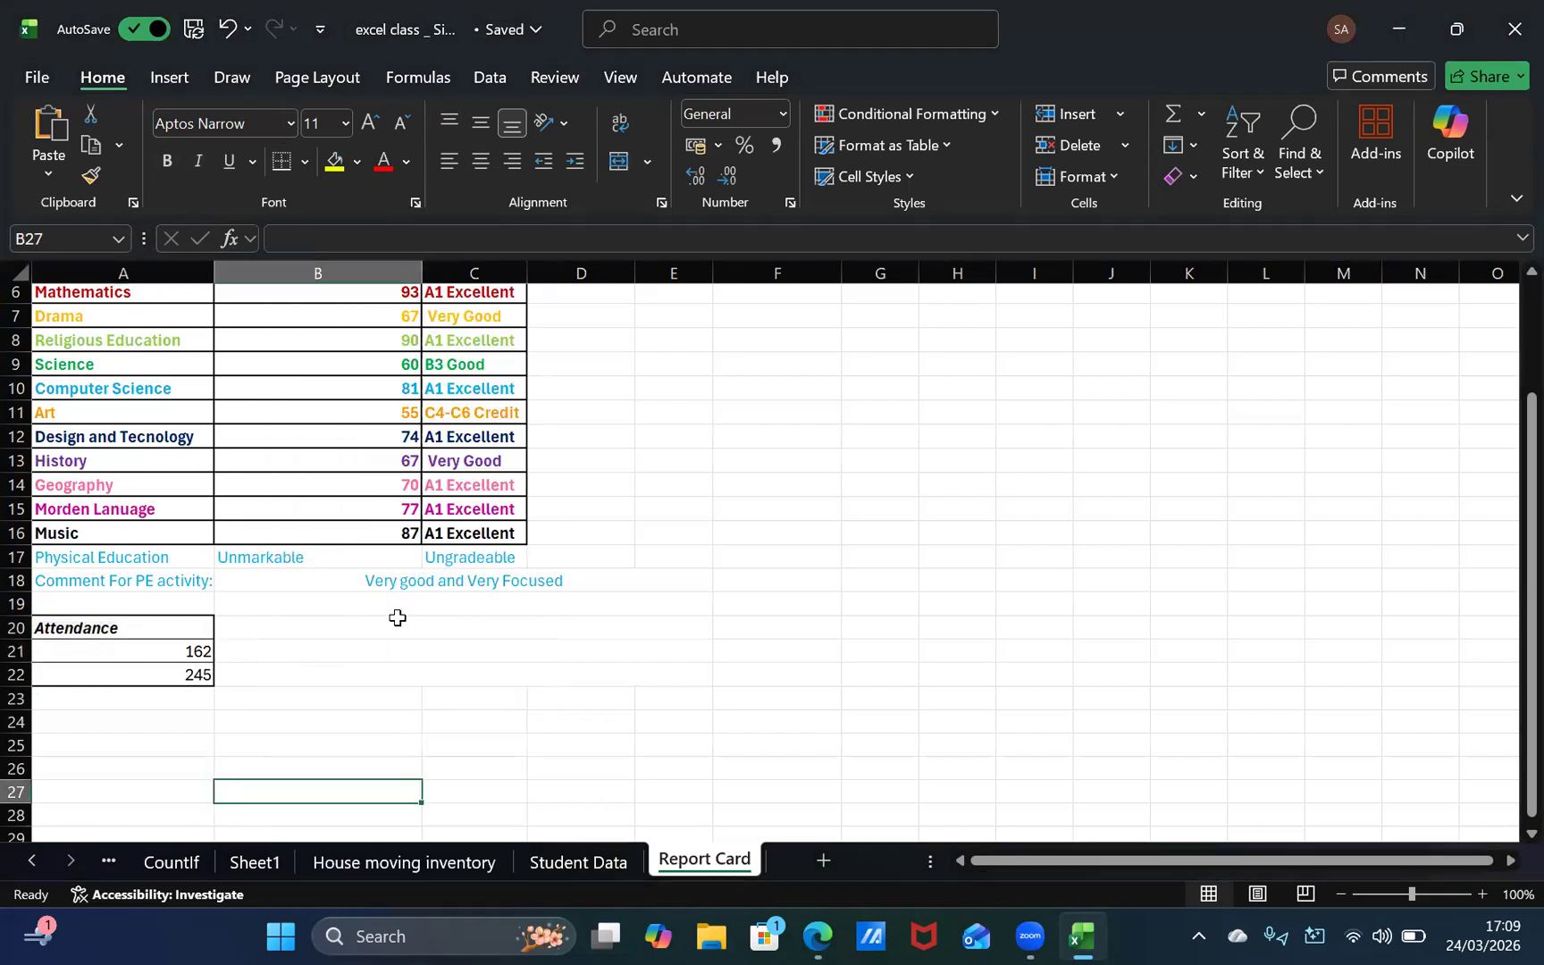
Step: Select cells A20, A21 and A22 individually and give each of them Thick Outside Borders
{"action": "left_click", "coordinate": [160, 621]}
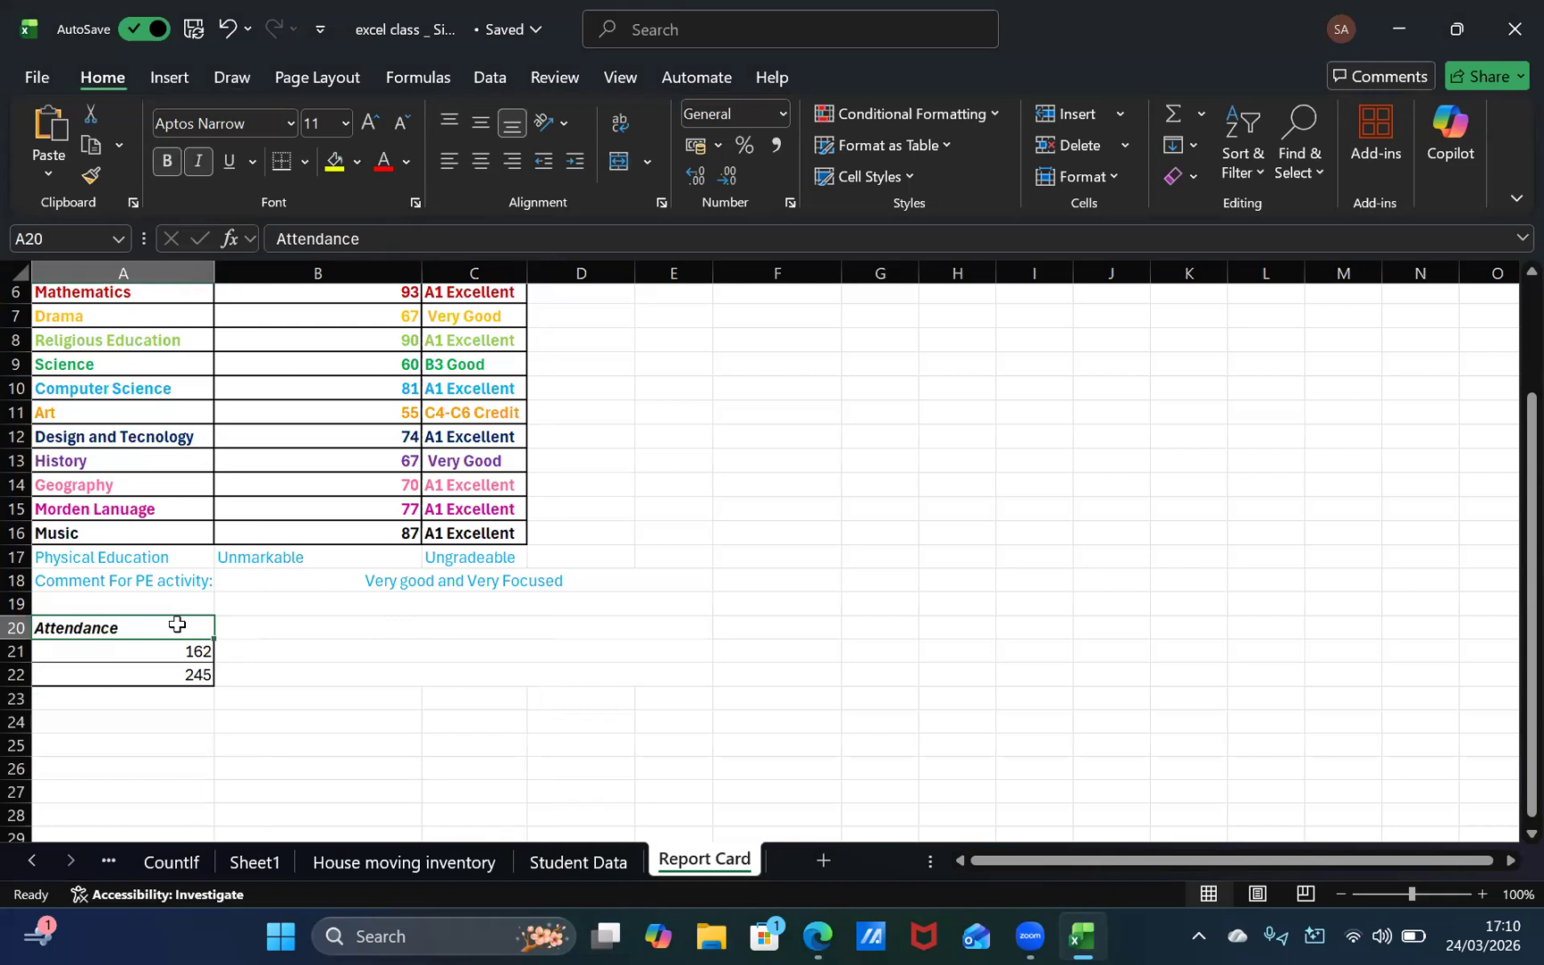
{"action": "left_click", "coordinate": [177, 661], "text": "ctrl"}
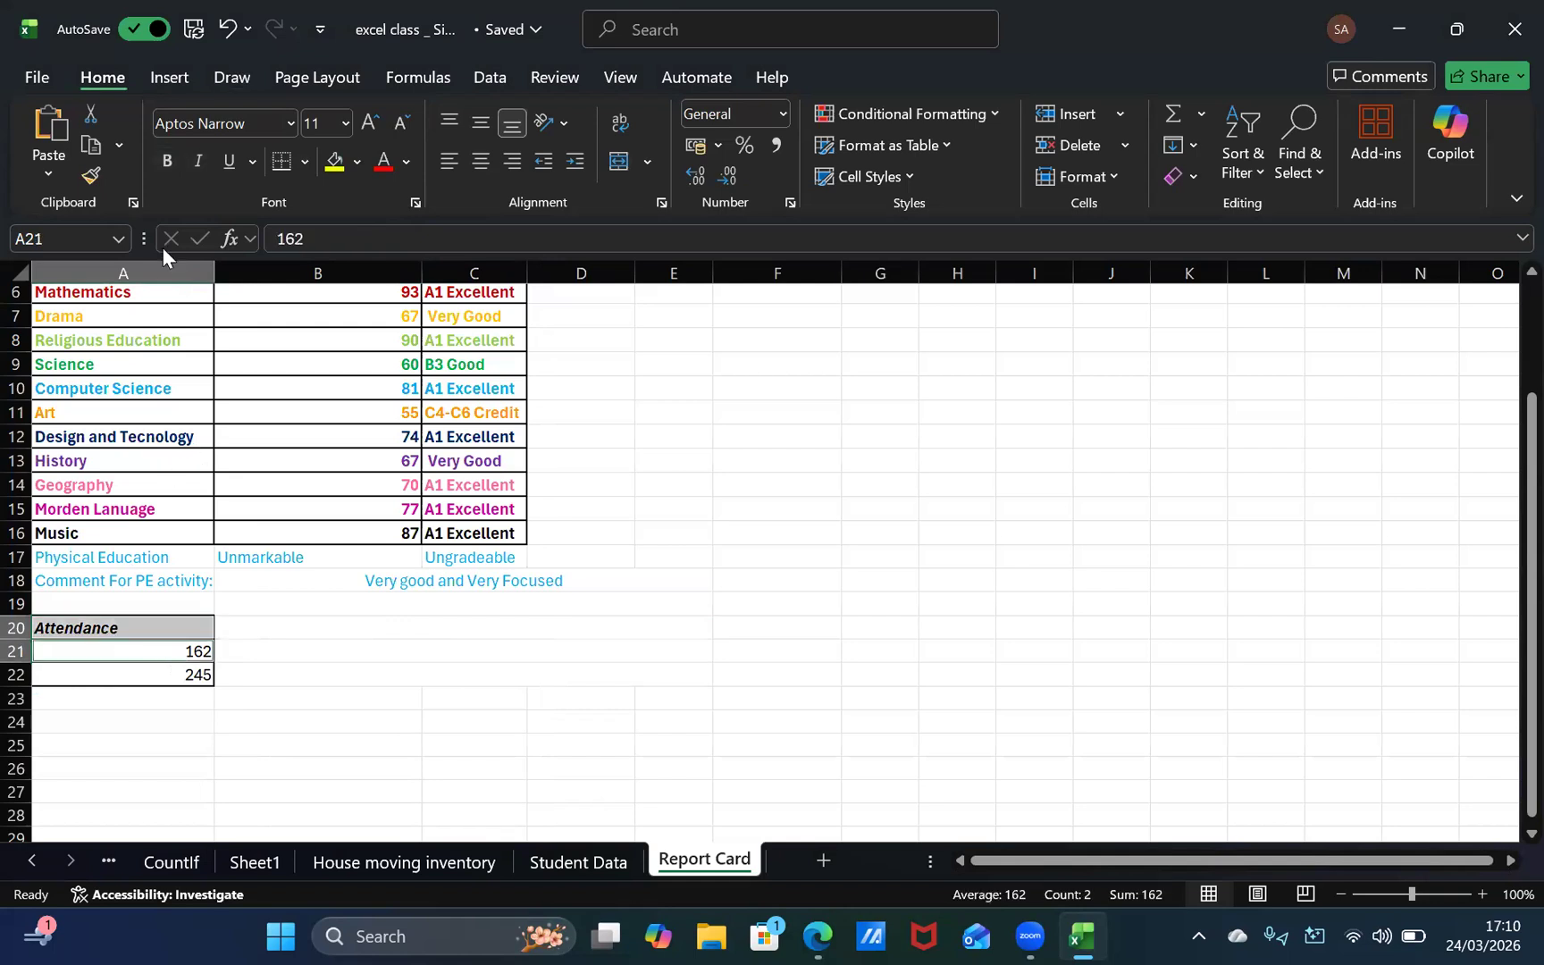
{"action": "left_click", "coordinate": [177, 676], "text": "ctrl"}
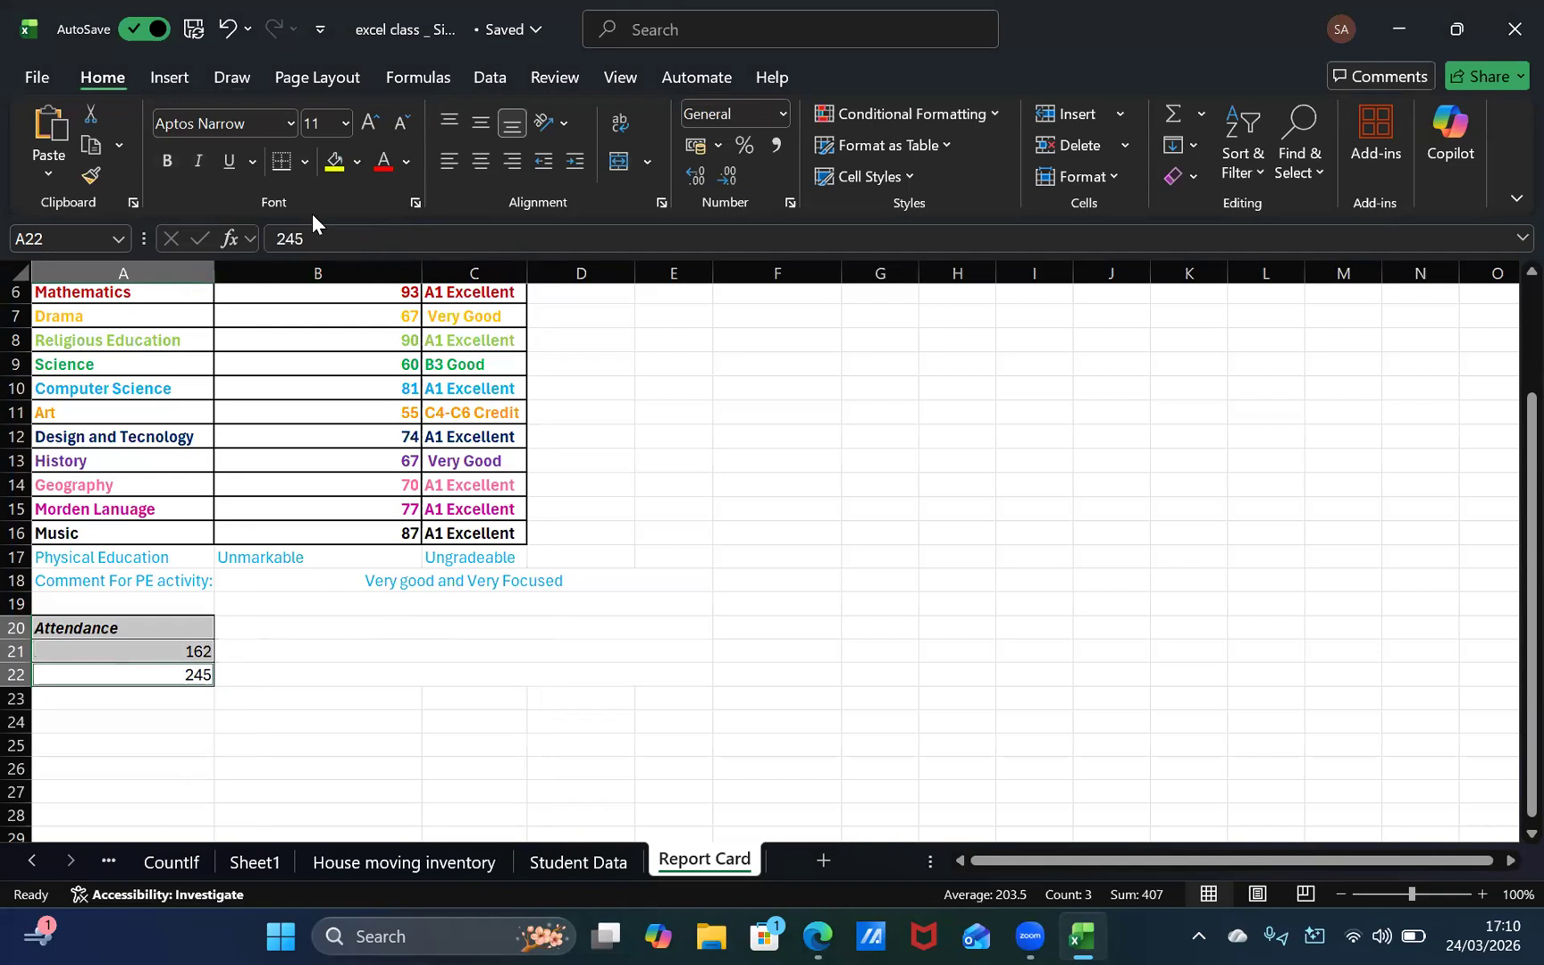
{"action": "left_click", "coordinate": [305, 162]}
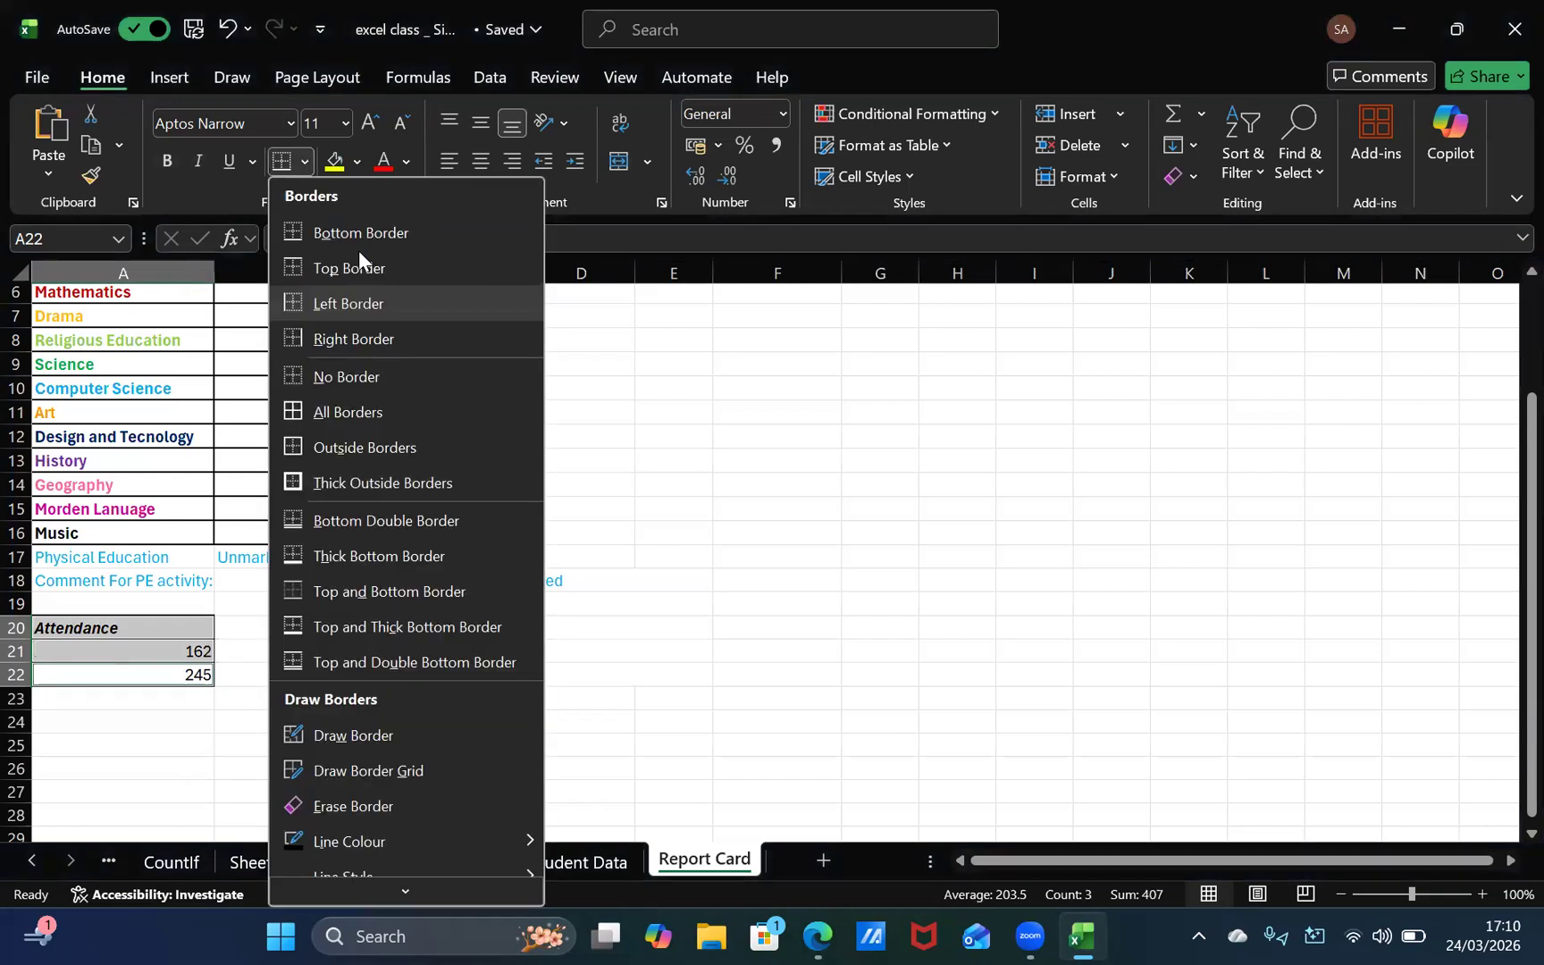
{"action": "left_click", "coordinate": [357, 480]}
{"action": "left_click", "coordinate": [158, 672]}
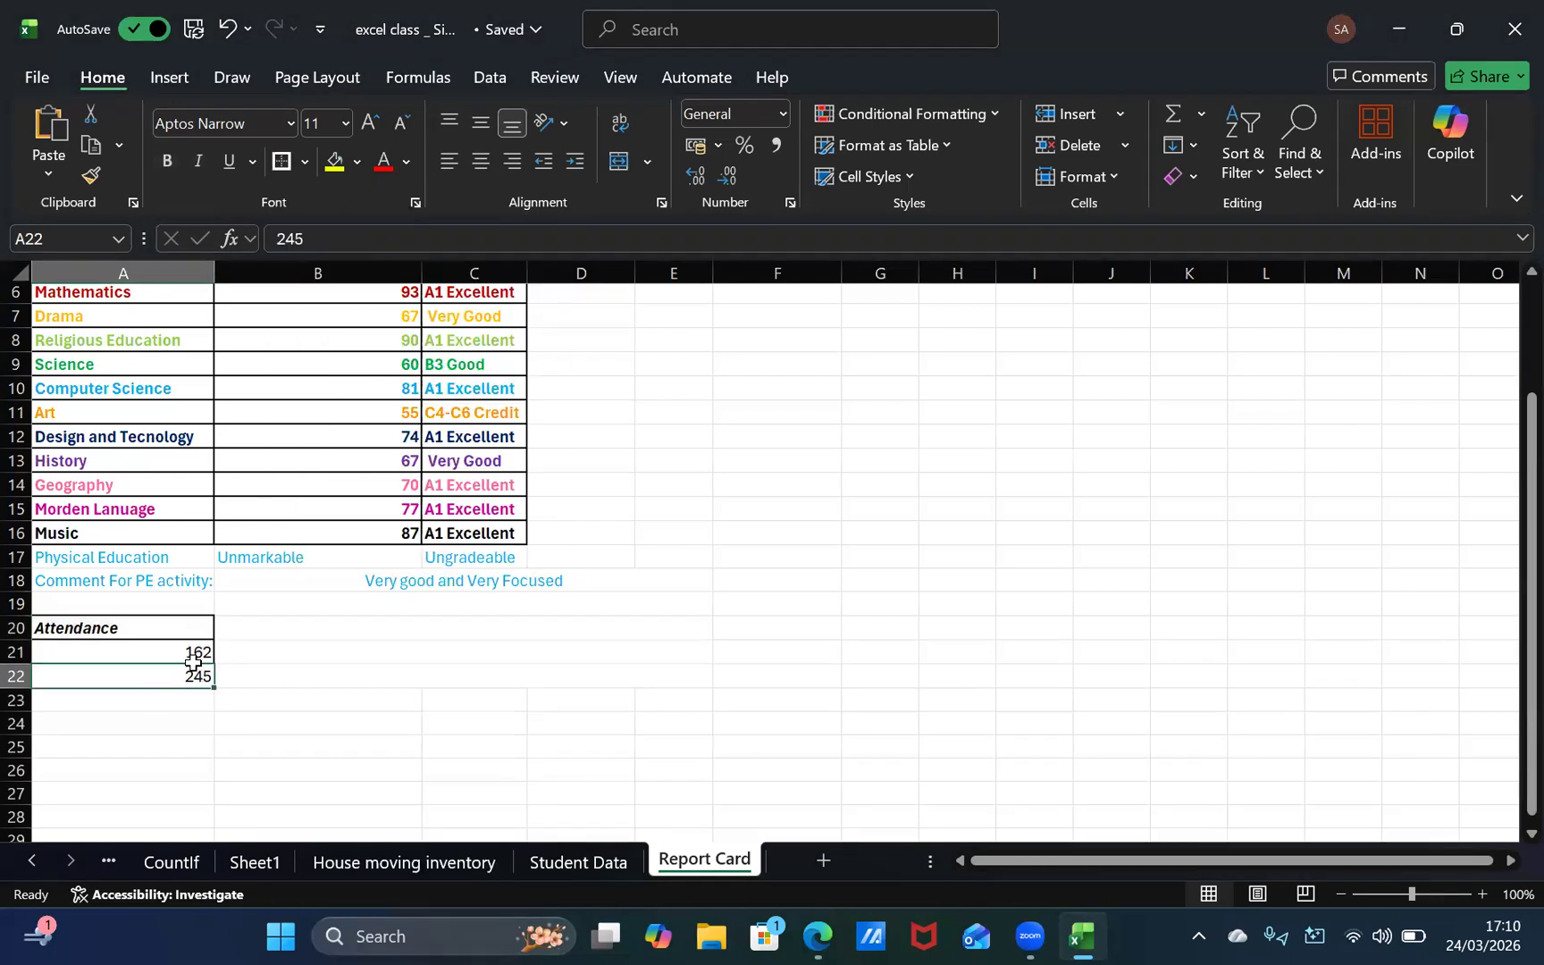
Step: Reapply Thick Outside Borders to the first attendance figure in cell A21
{"action": "left_click", "coordinate": [196, 649]}
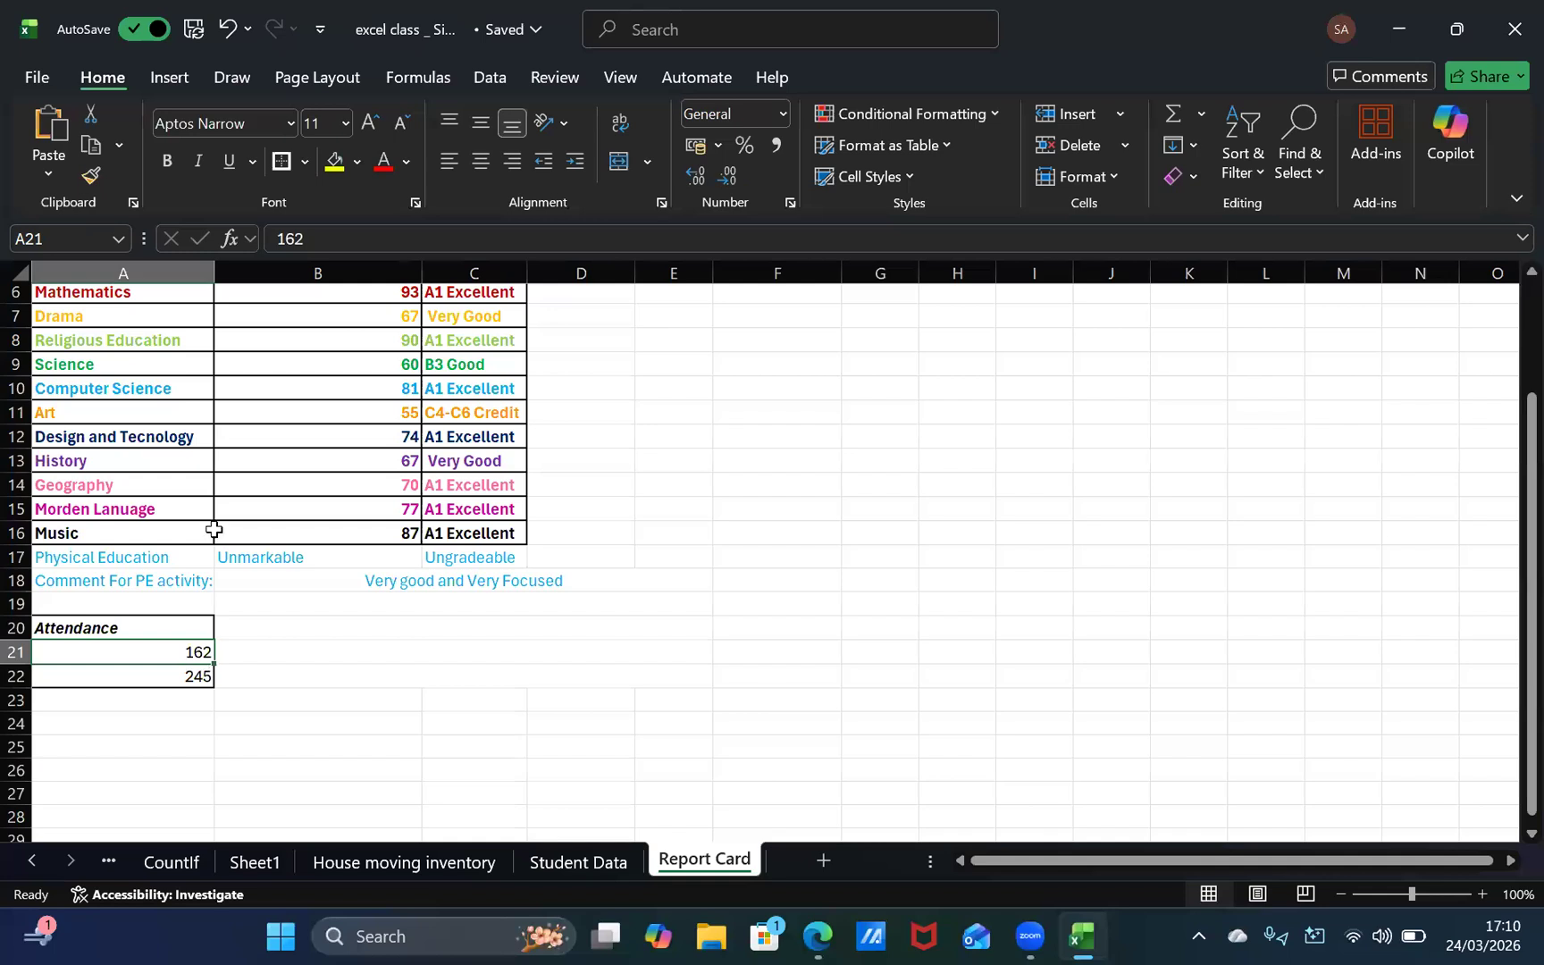
{"action": "left_click", "coordinate": [282, 163]}
{"action": "left_click", "coordinate": [181, 677]}
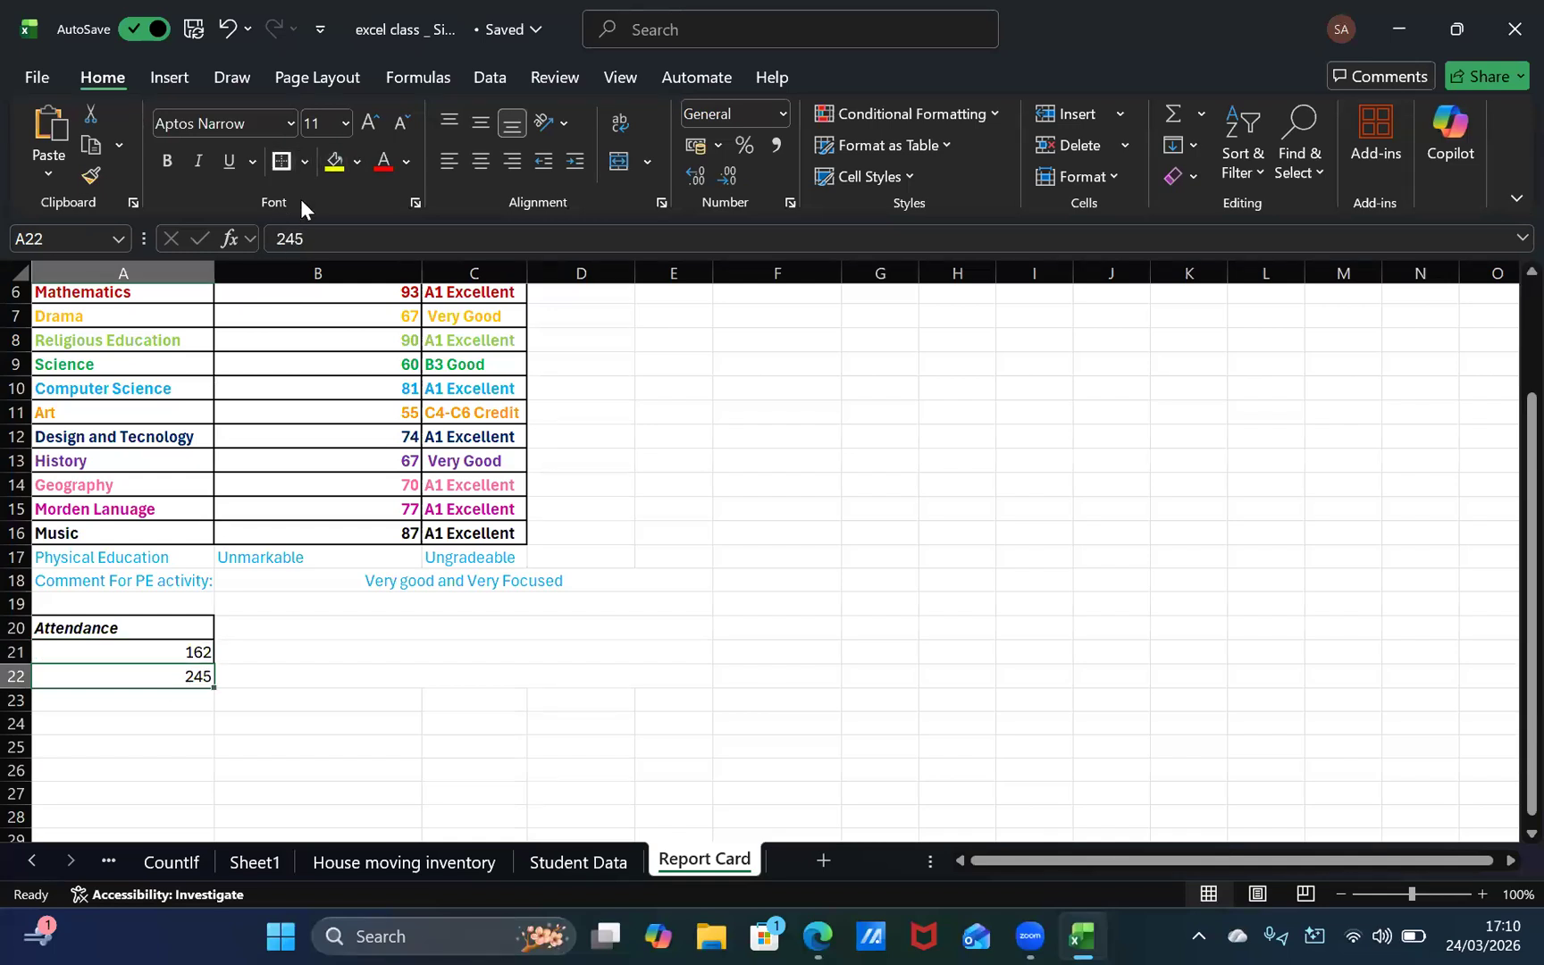
{"action": "left_click", "coordinate": [223, 652]}
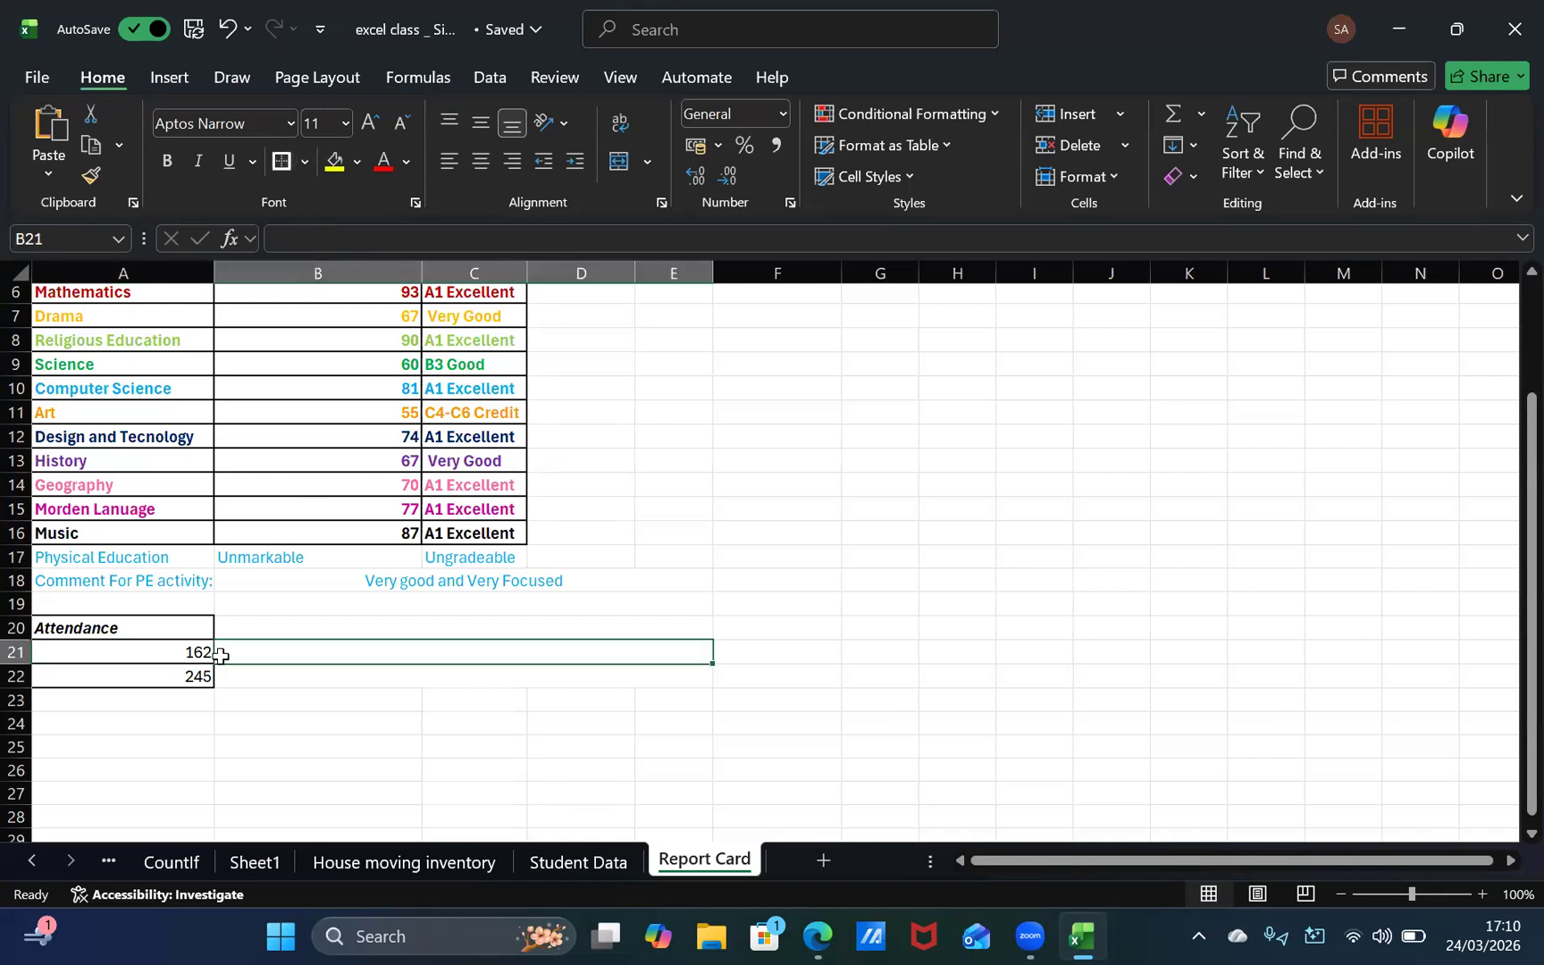
{"action": "left_click", "coordinate": [173, 654]}
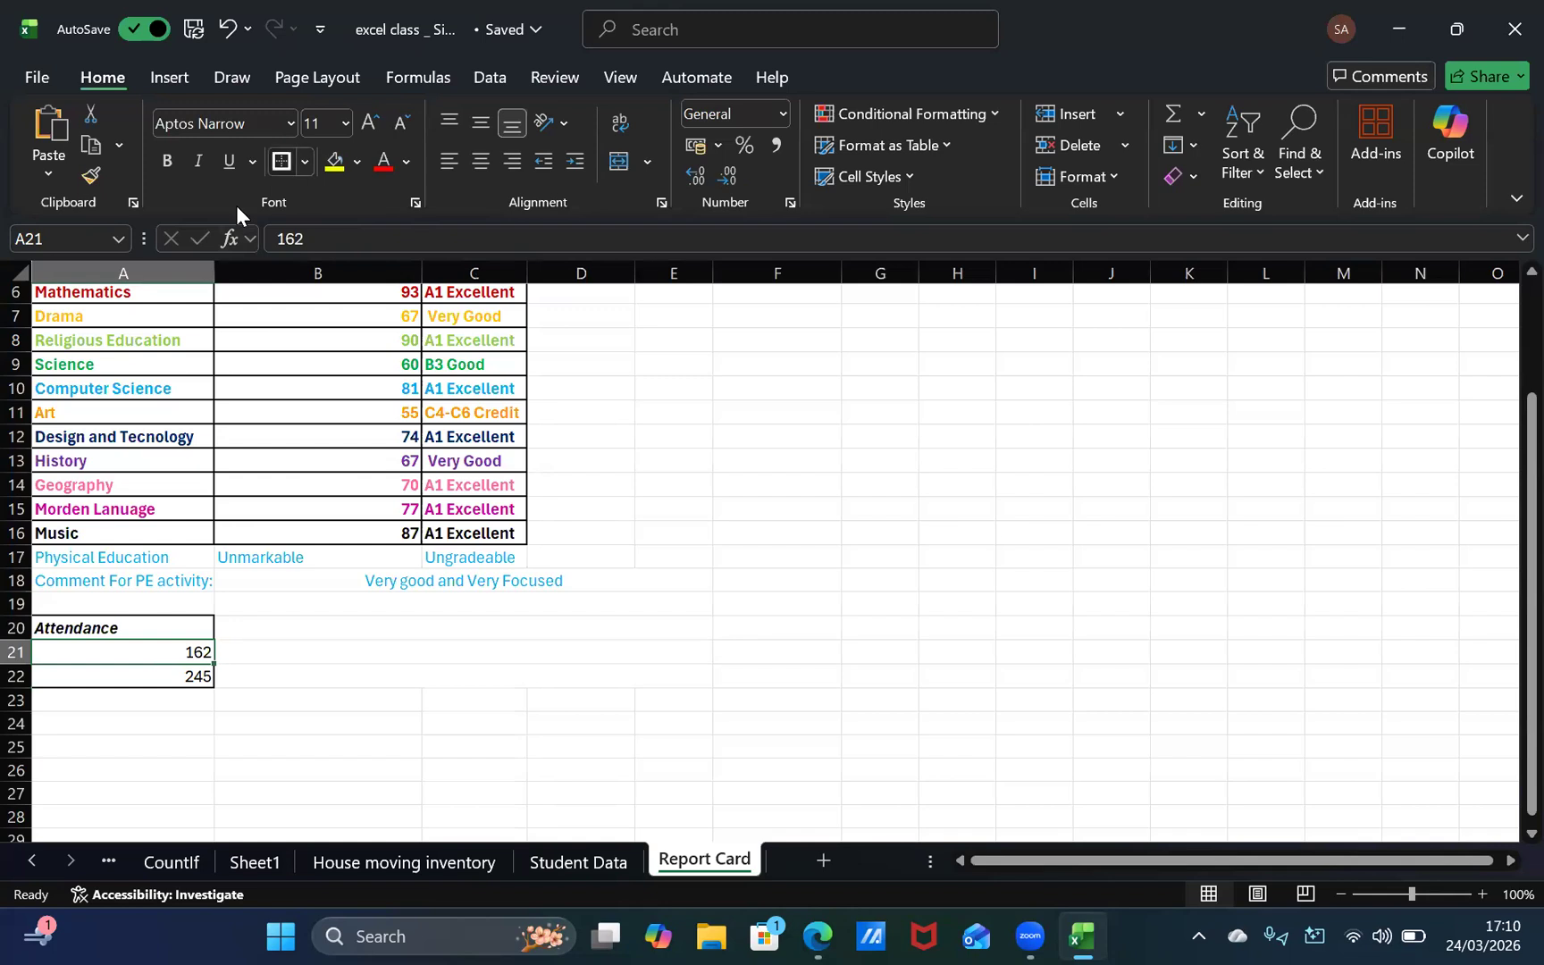
{"action": "left_click", "coordinate": [335, 598]}
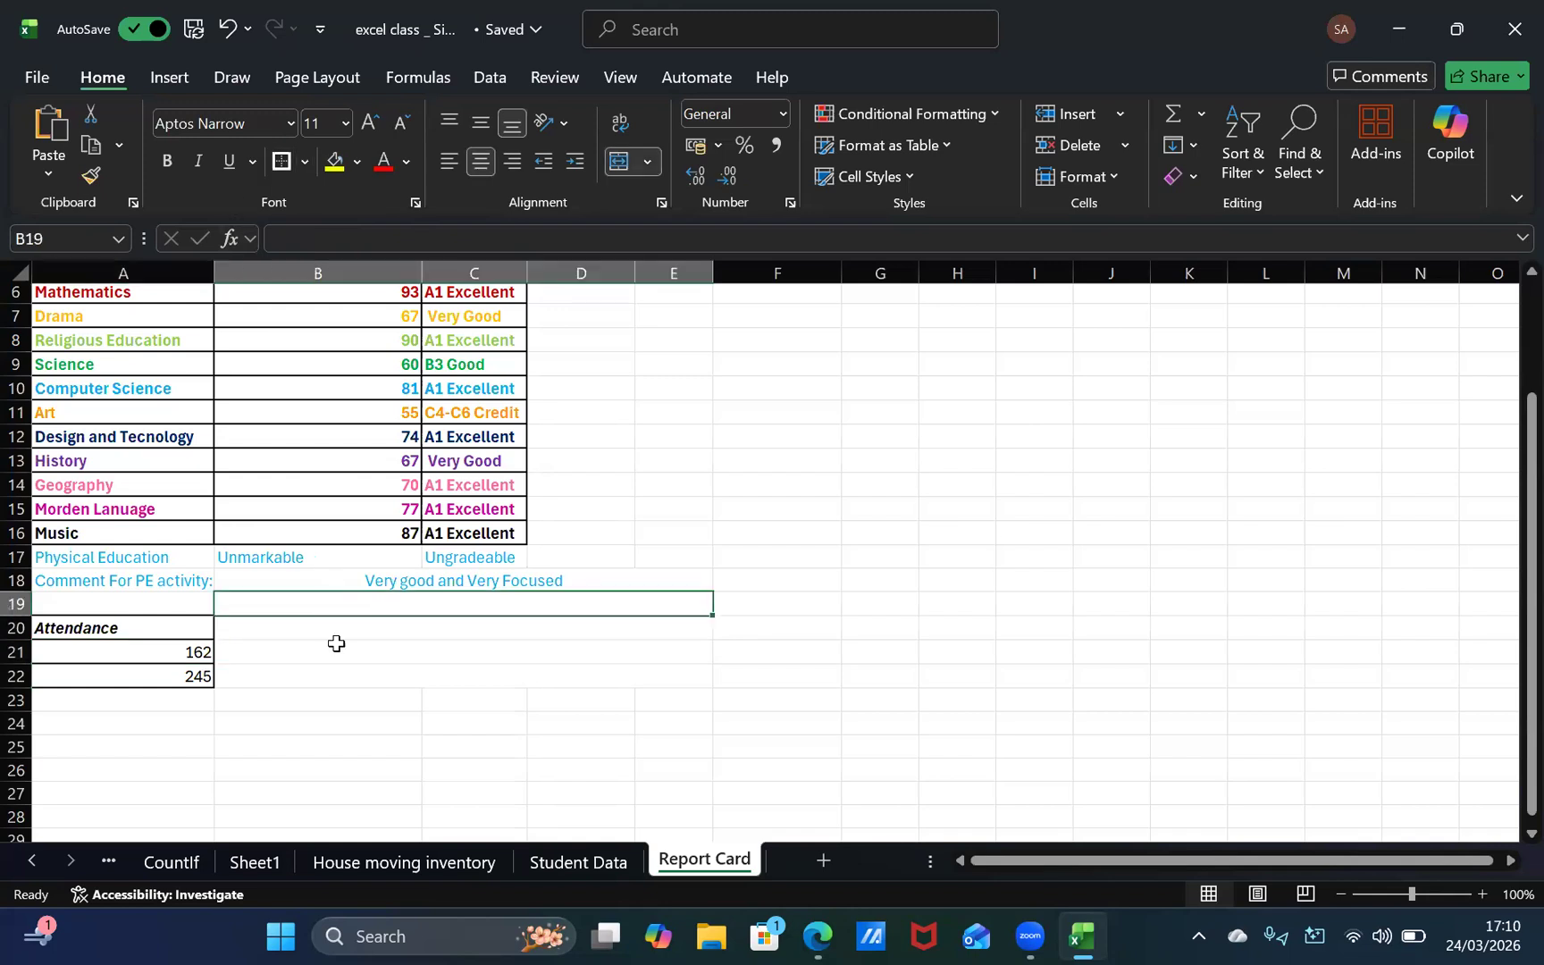
{"action": "left_click", "coordinate": [193, 628]}
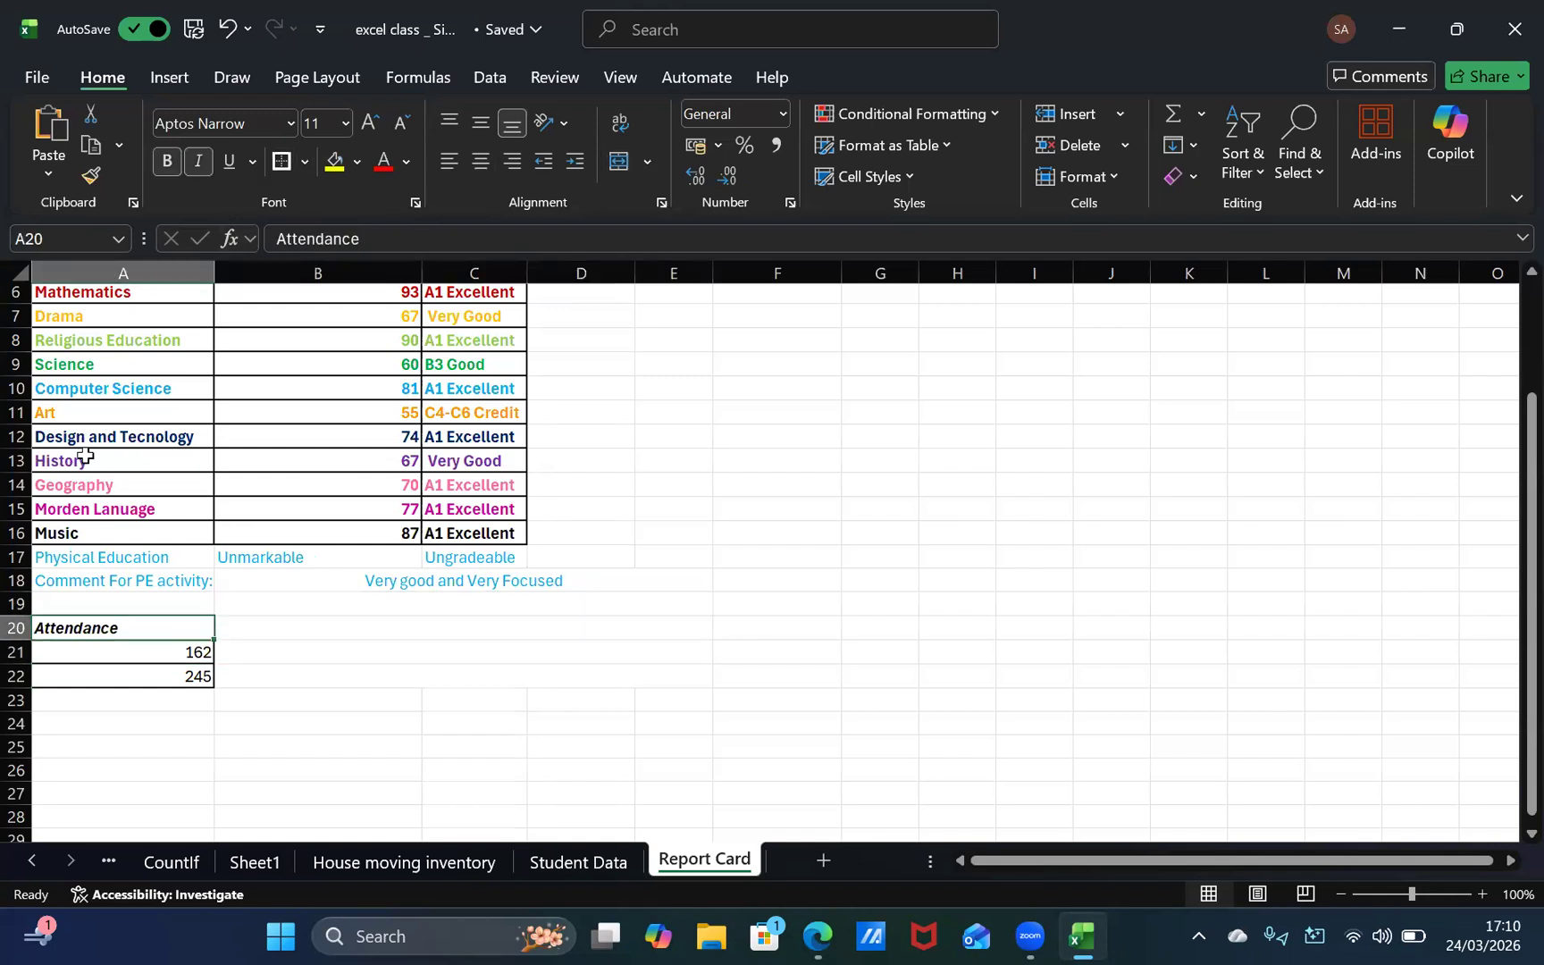
{"action": "left_click", "coordinate": [373, 716]}
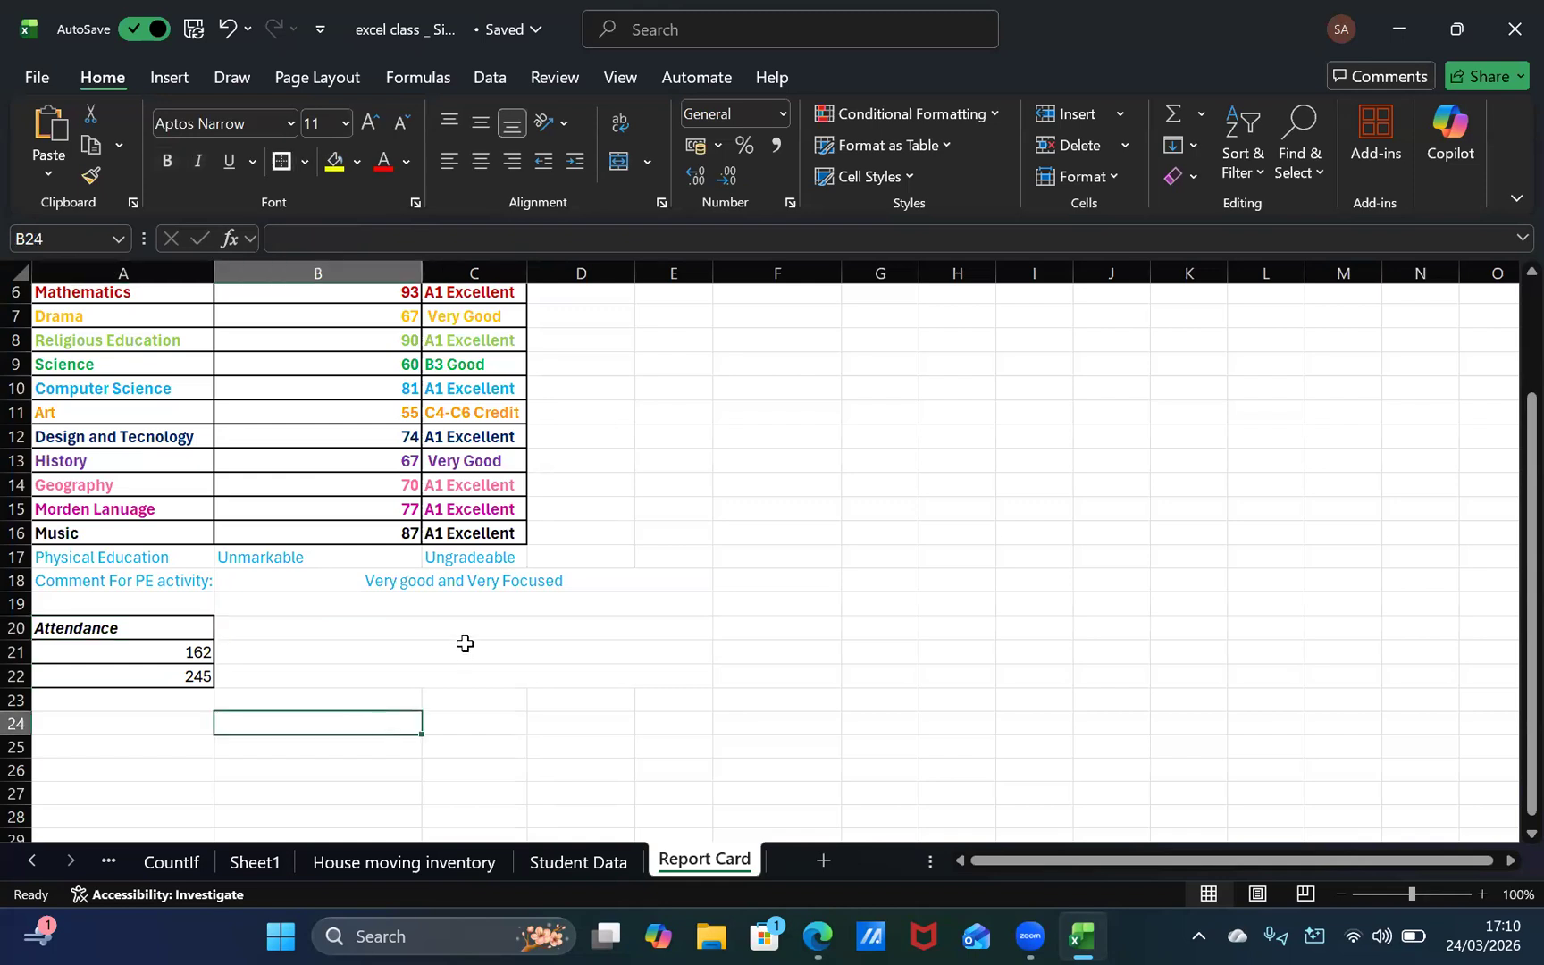
{"action": "left_click", "coordinate": [211, 653]}
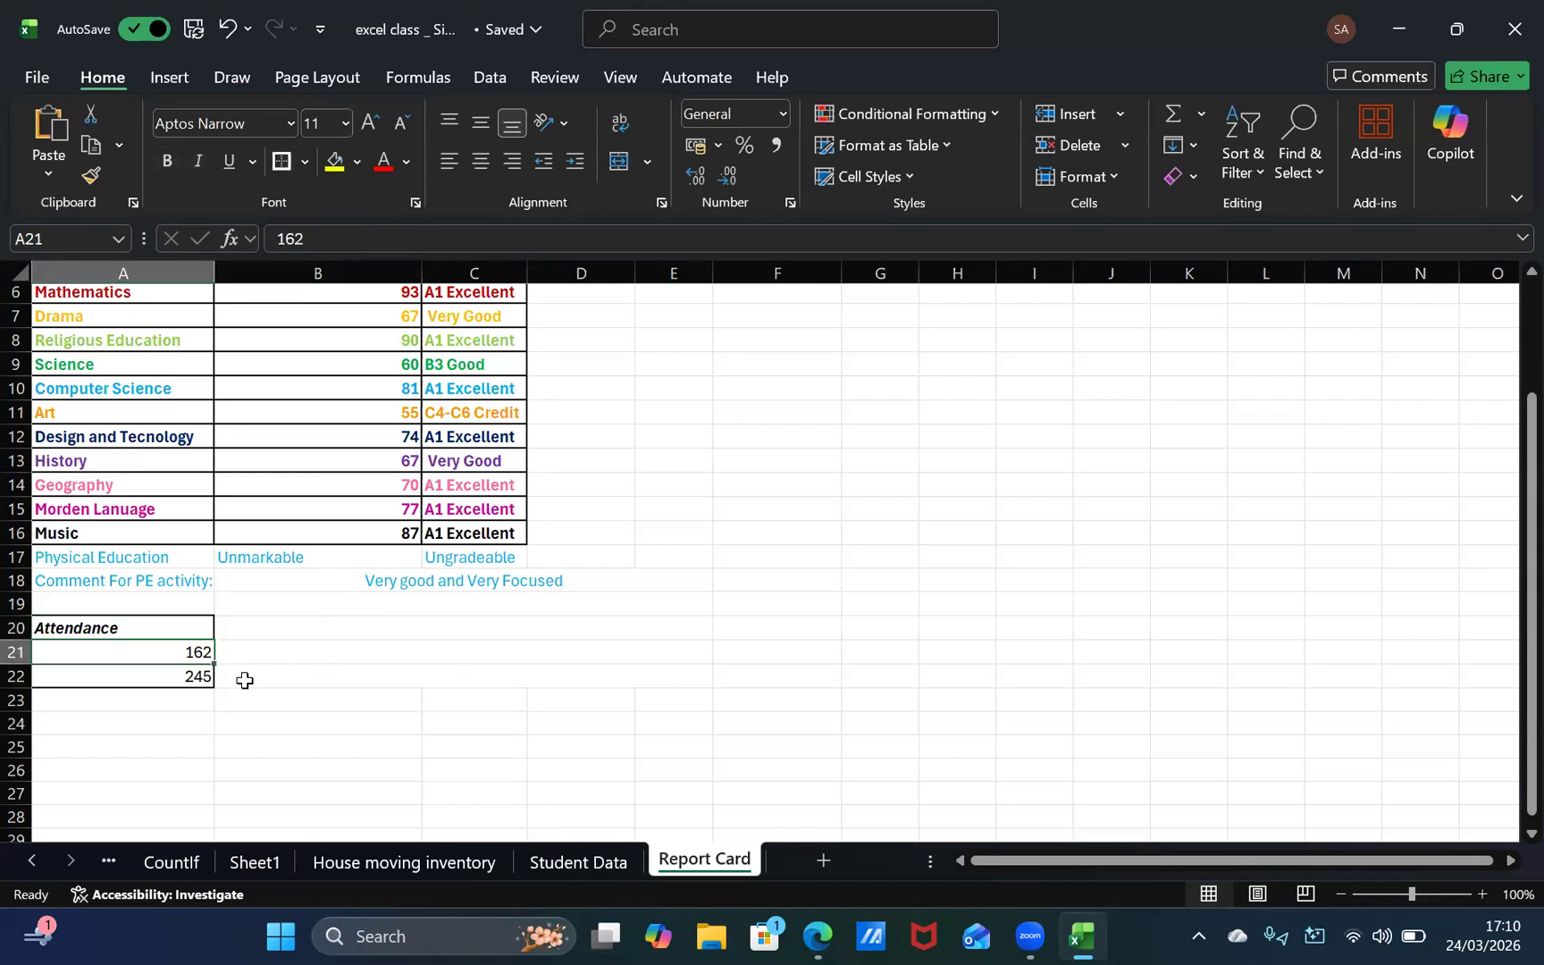
{"action": "left_click", "coordinate": [231, 676]}
{"action": "left_click", "coordinate": [286, 636]}
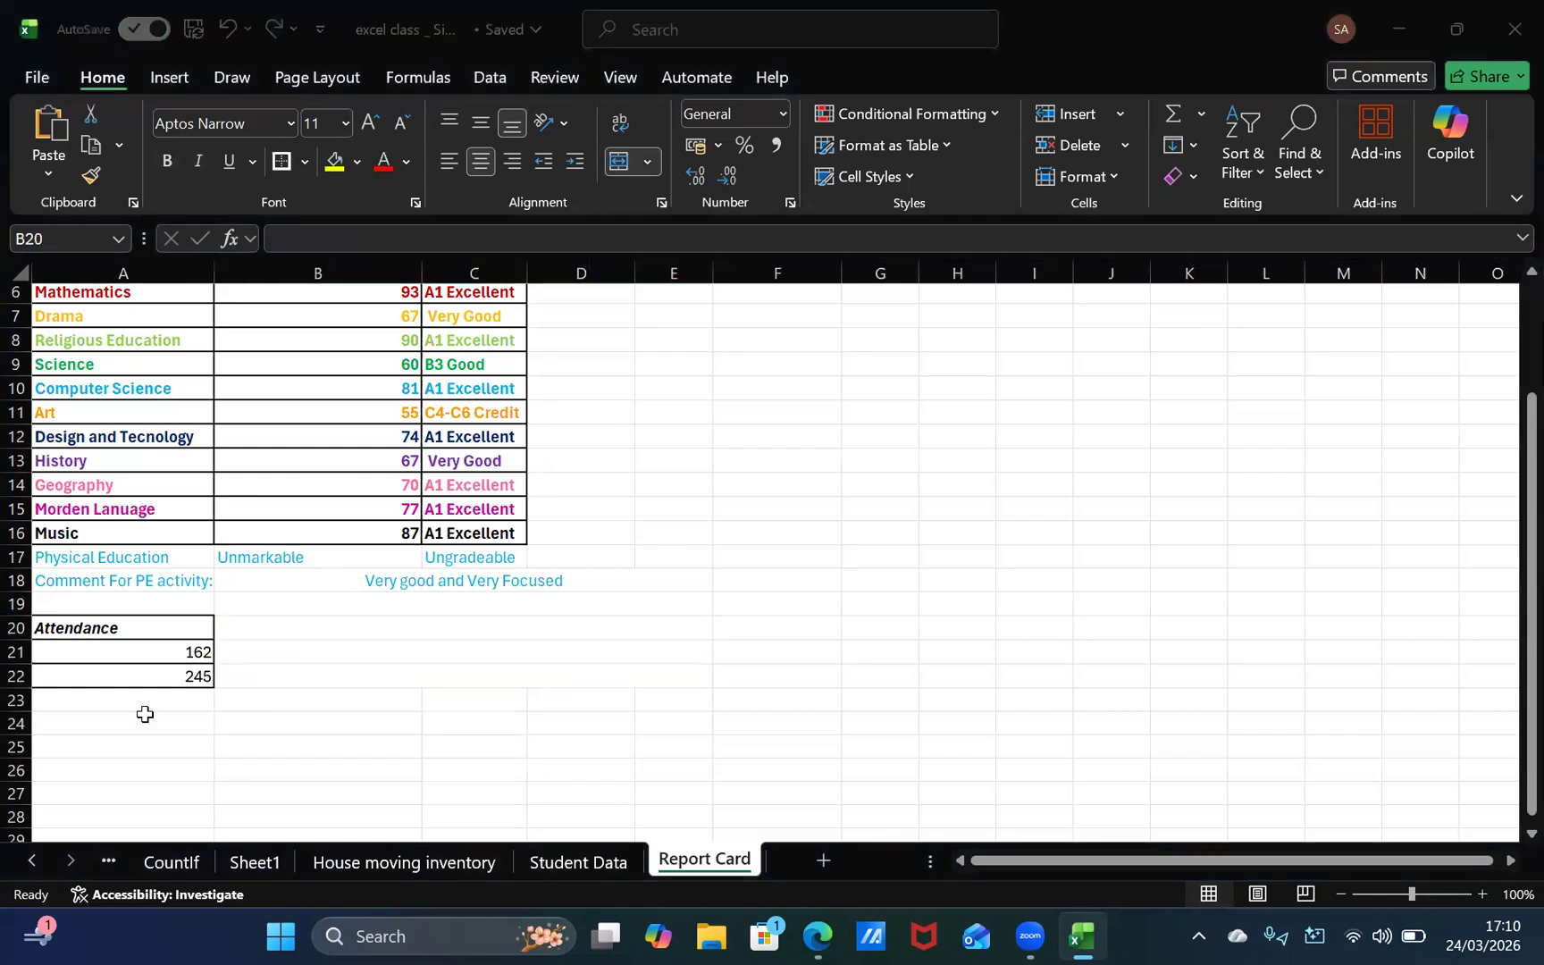
Step: Consult the report card template in the browser and enter "School will reopen in" in the merged cell B20 beside the Attendance heading
{"action": "key", "text": "alt+Tab"}
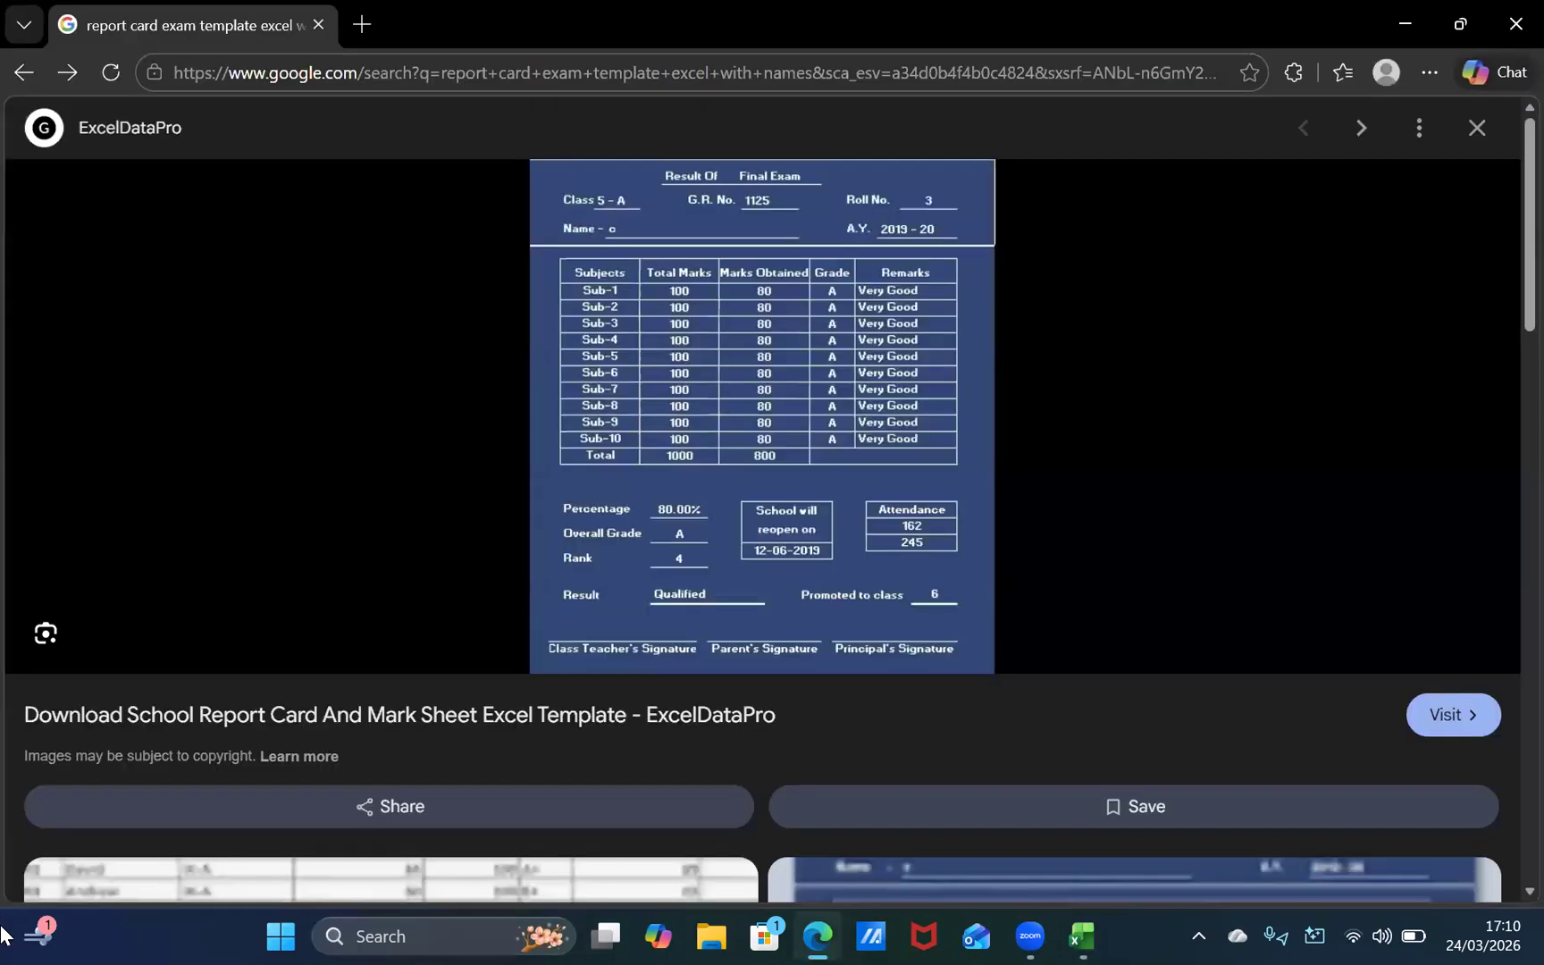
{"action": "key", "text": "alt+Tab"}
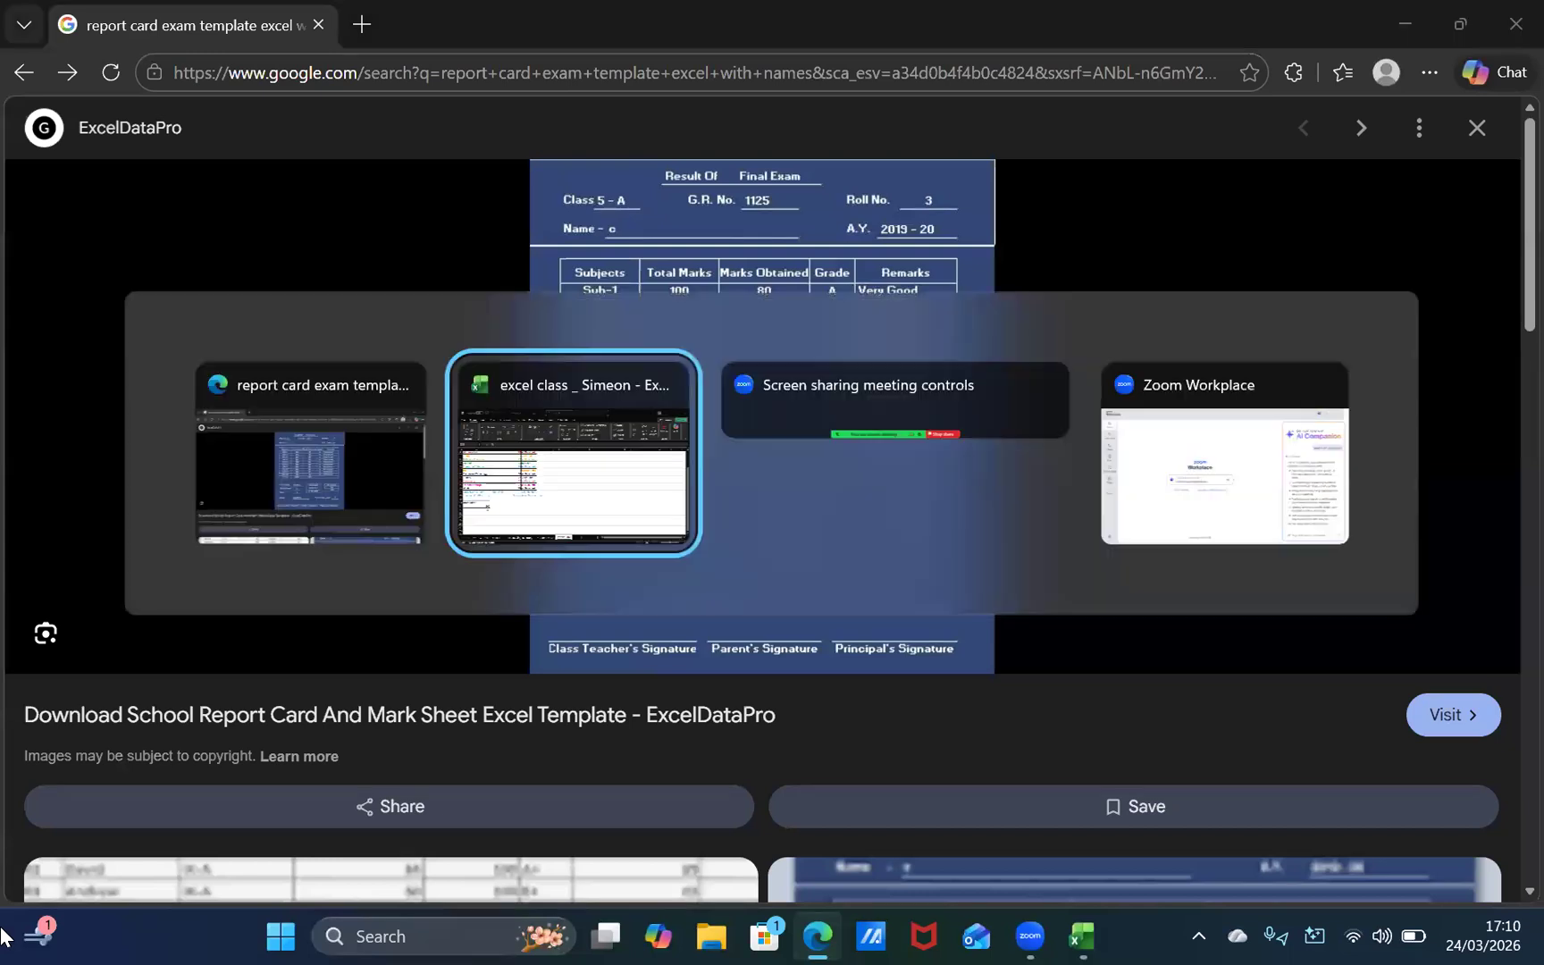
{"action": "key", "text": "alt+Tab"}
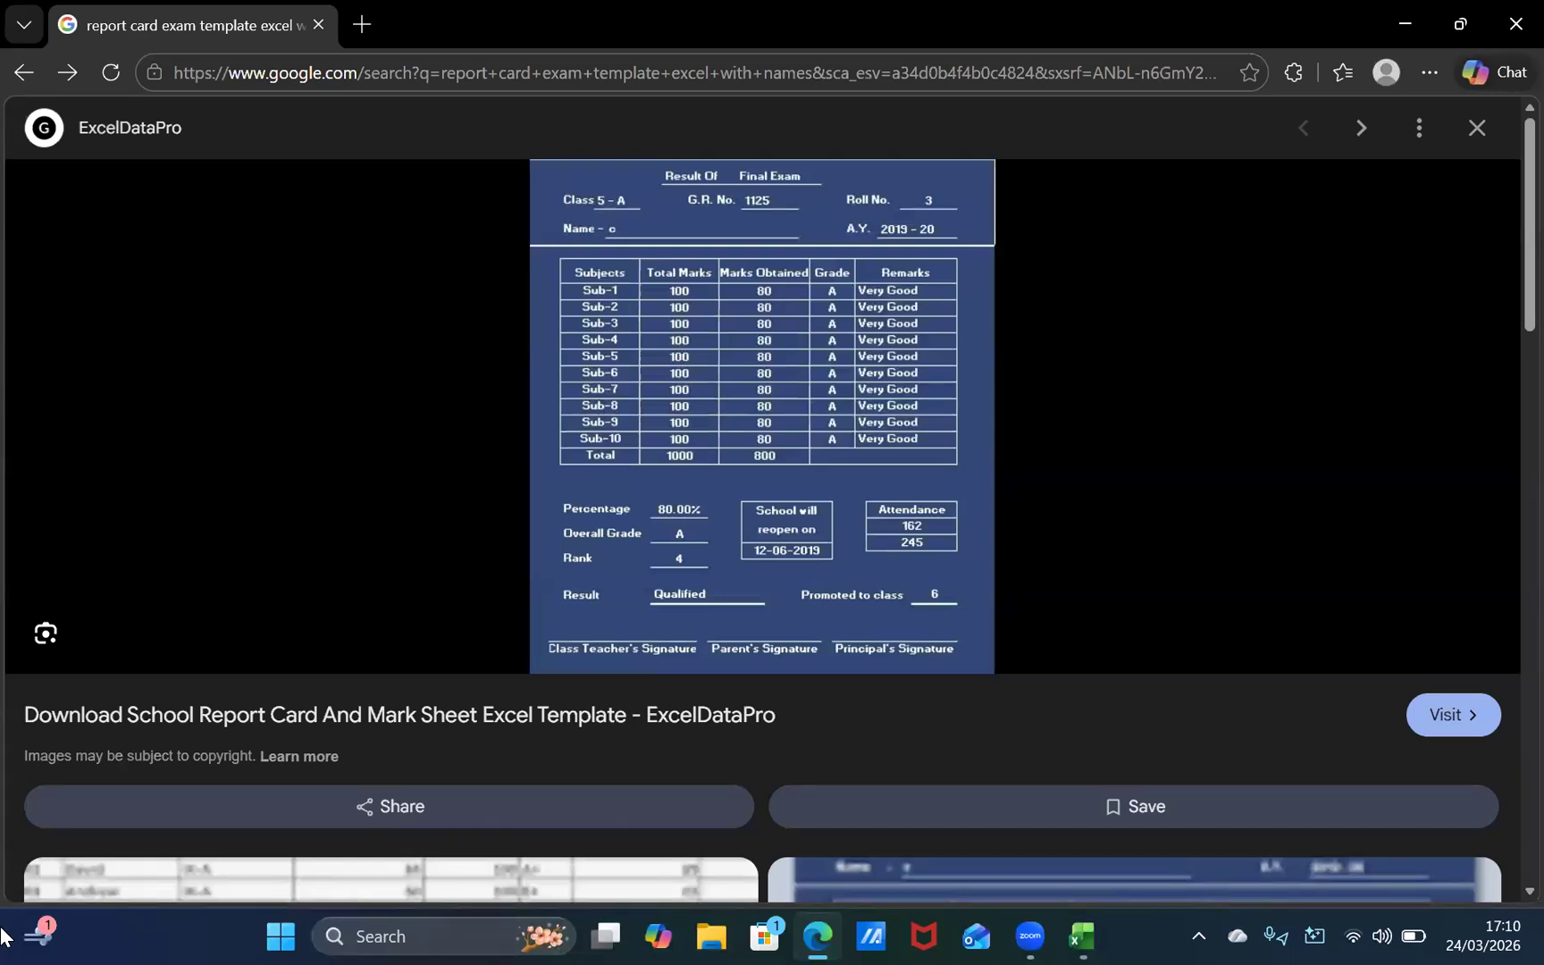
{"action": "key", "text": "alt+Tab"}
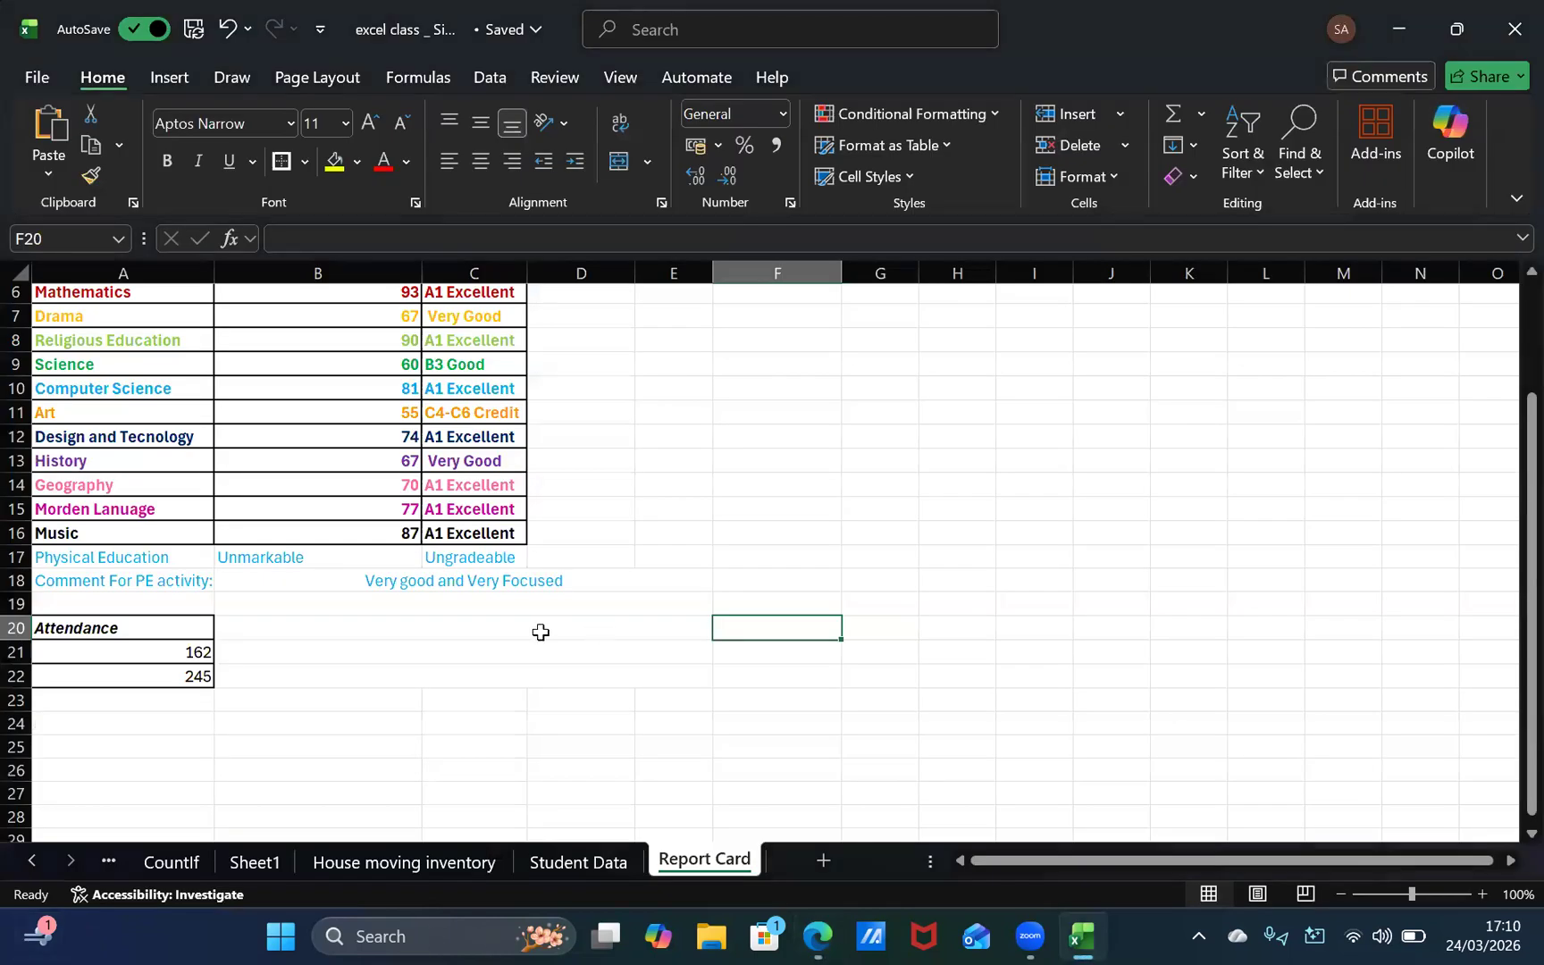
{"action": "left_click", "coordinate": [516, 594]}
{"action": "left_click", "coordinate": [510, 625]}
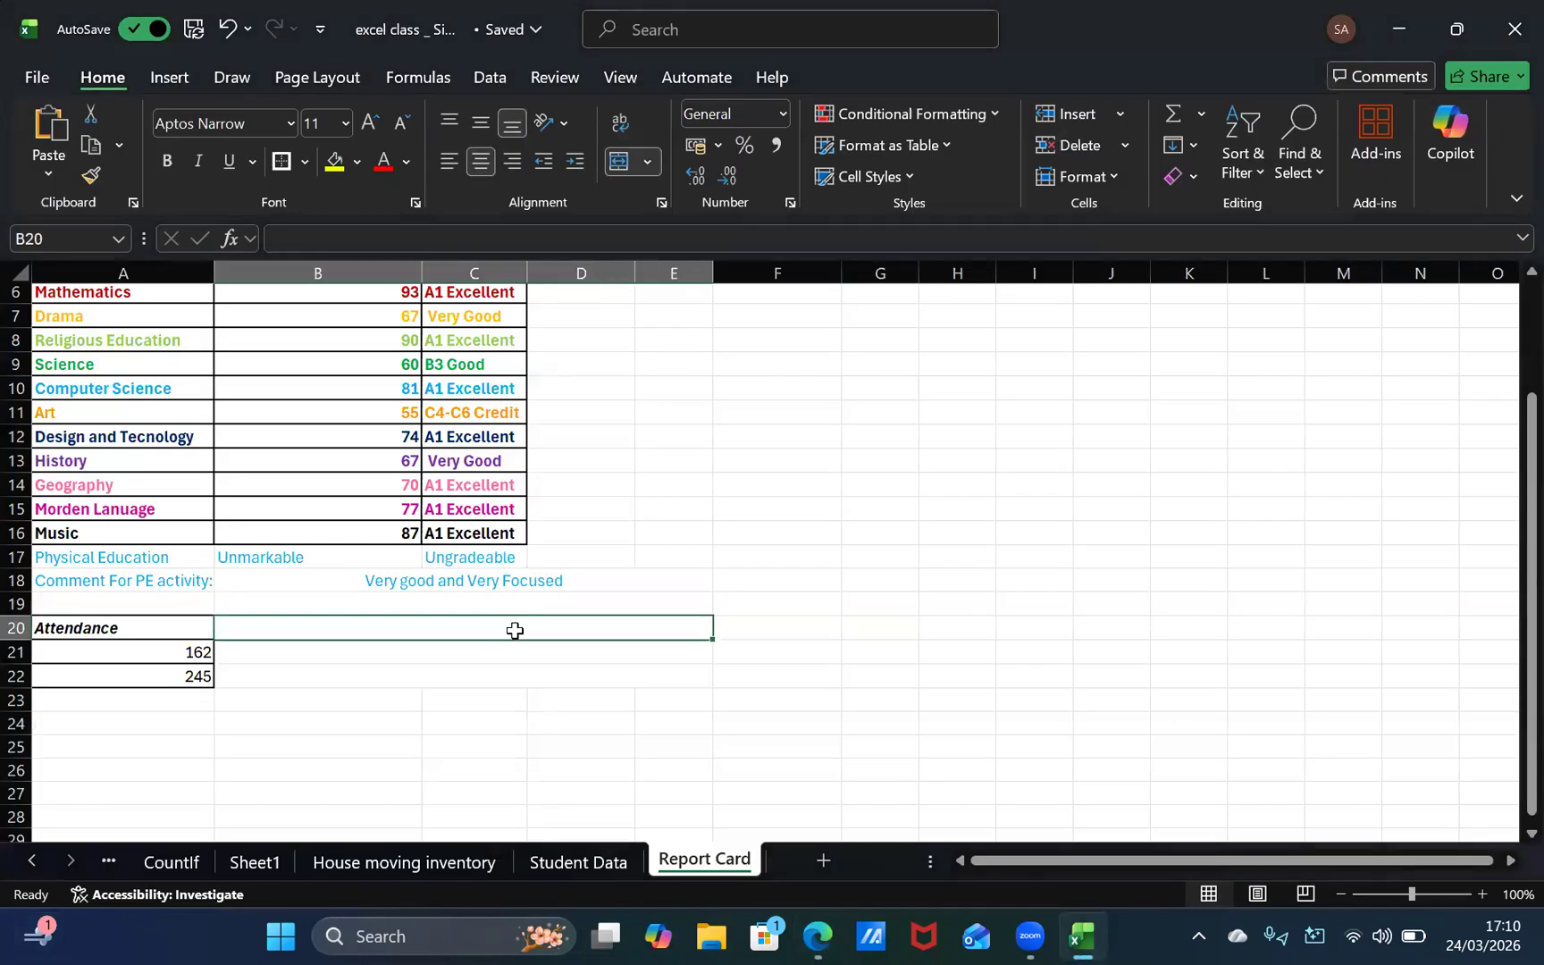
{"action": "type", "text": "School"}
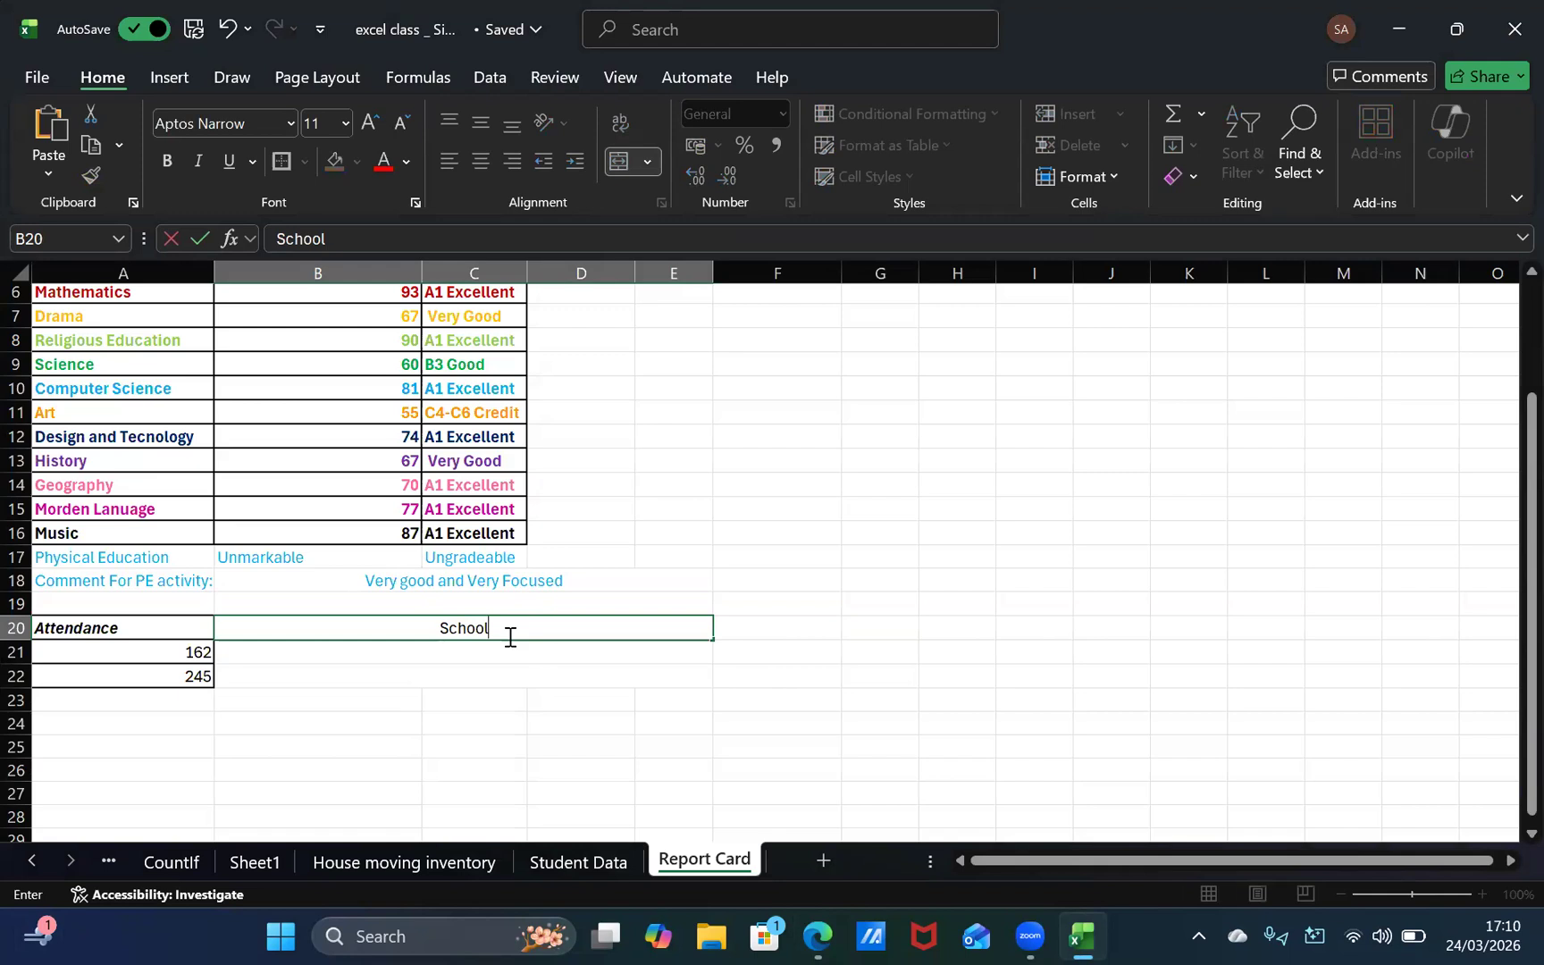
{"action": "type", "text": "wil"}
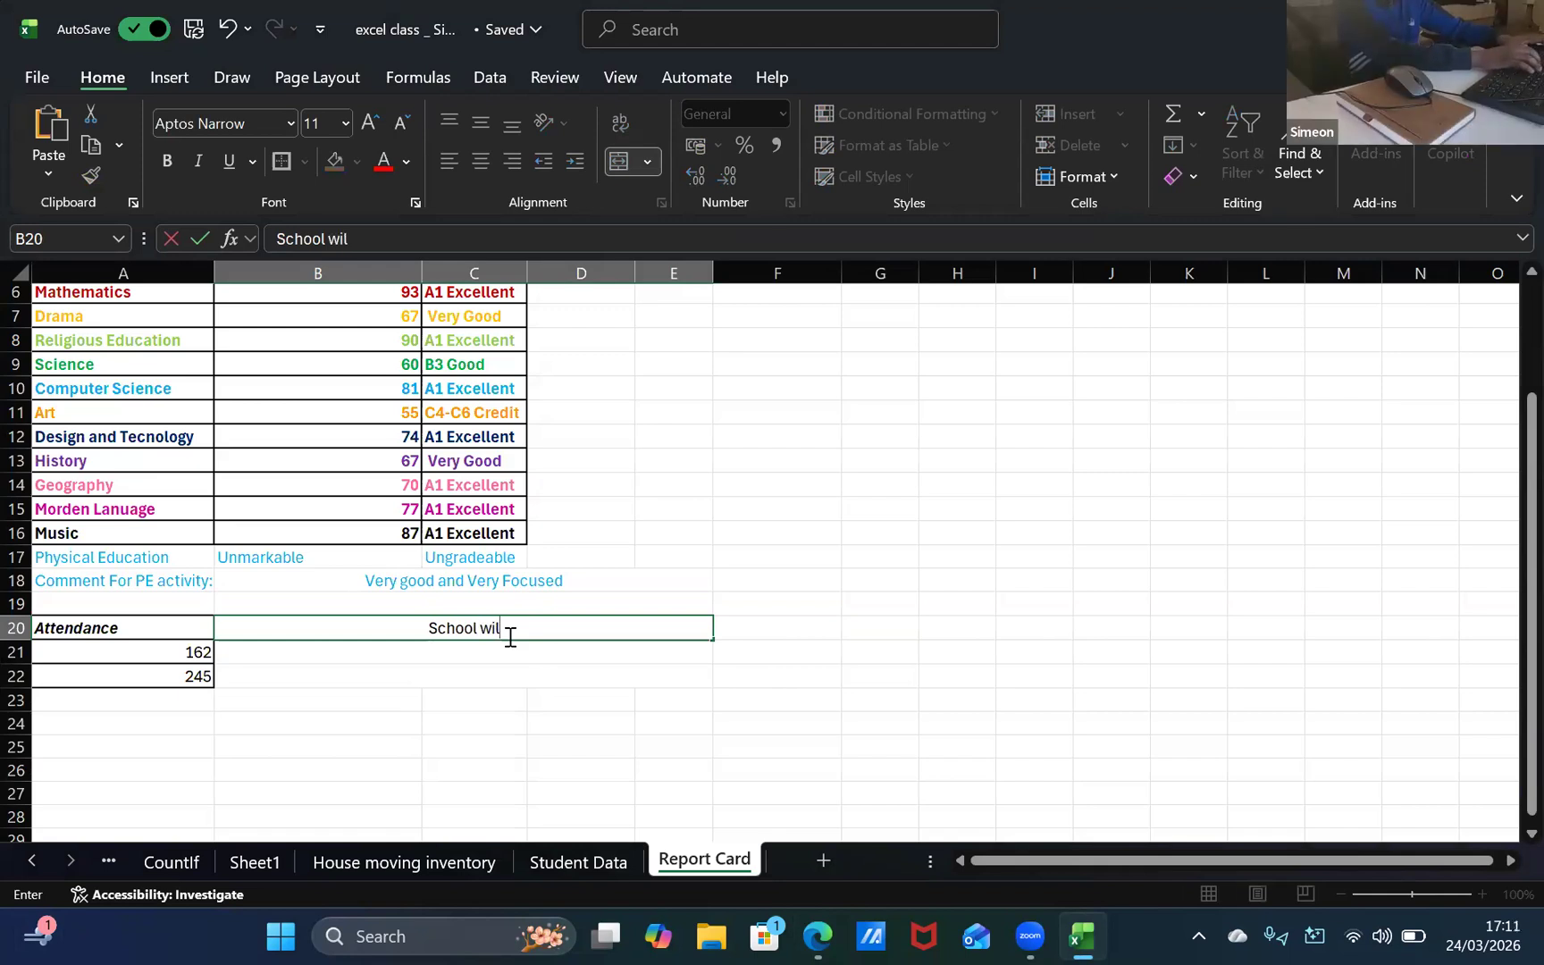
{"action": "type", "text": "l re"}
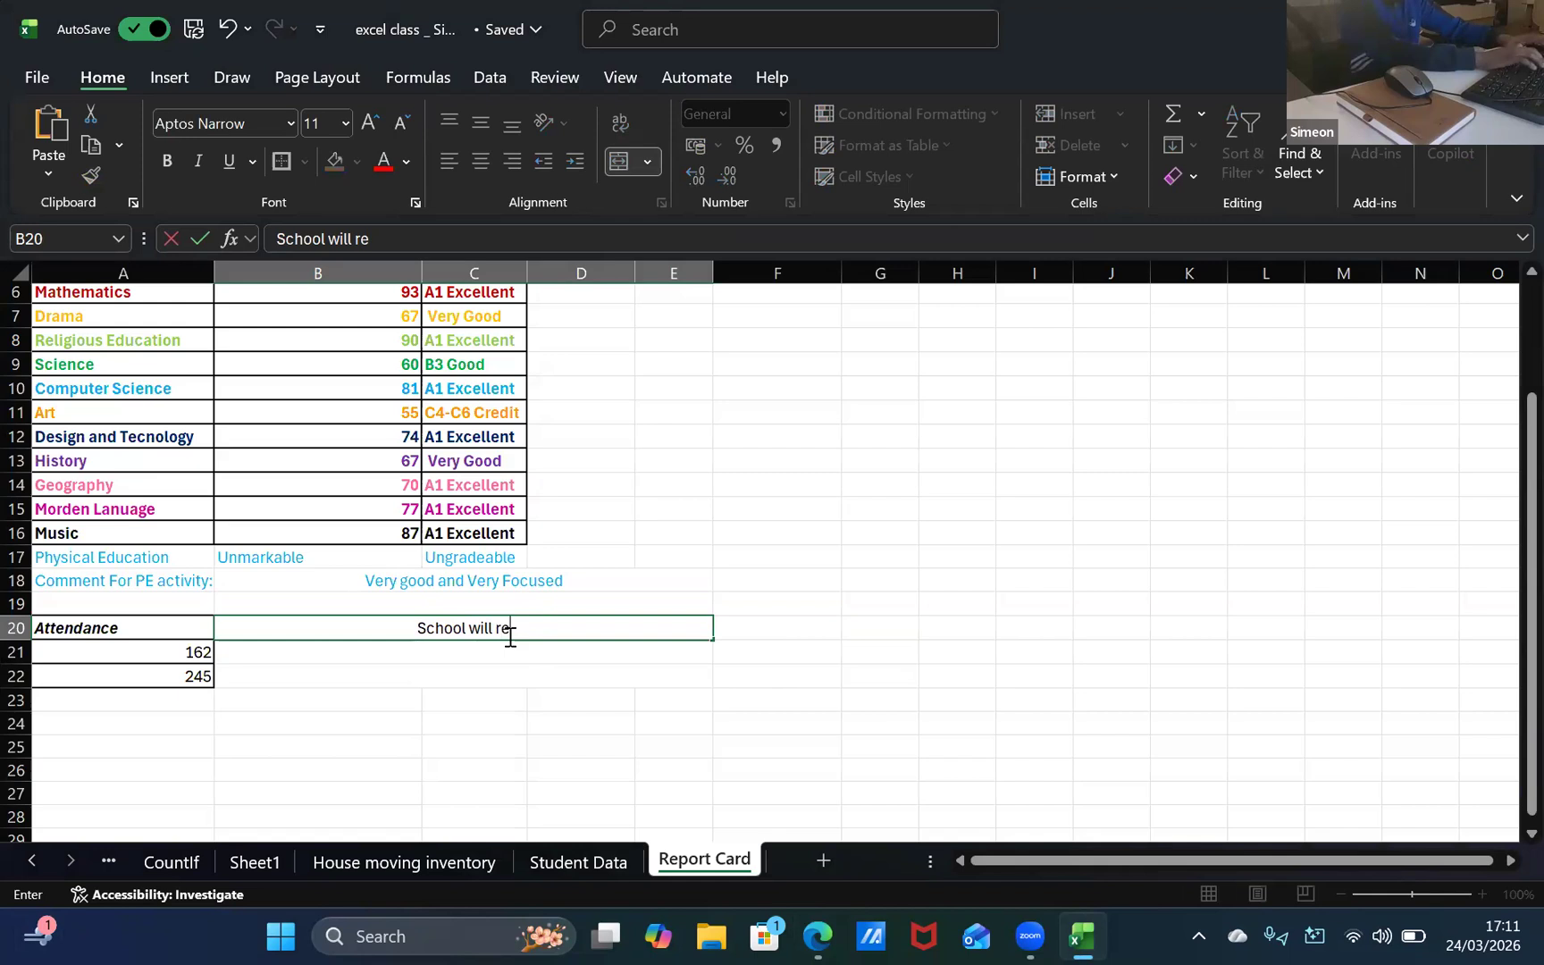
{"action": "type", "text": "open in"}
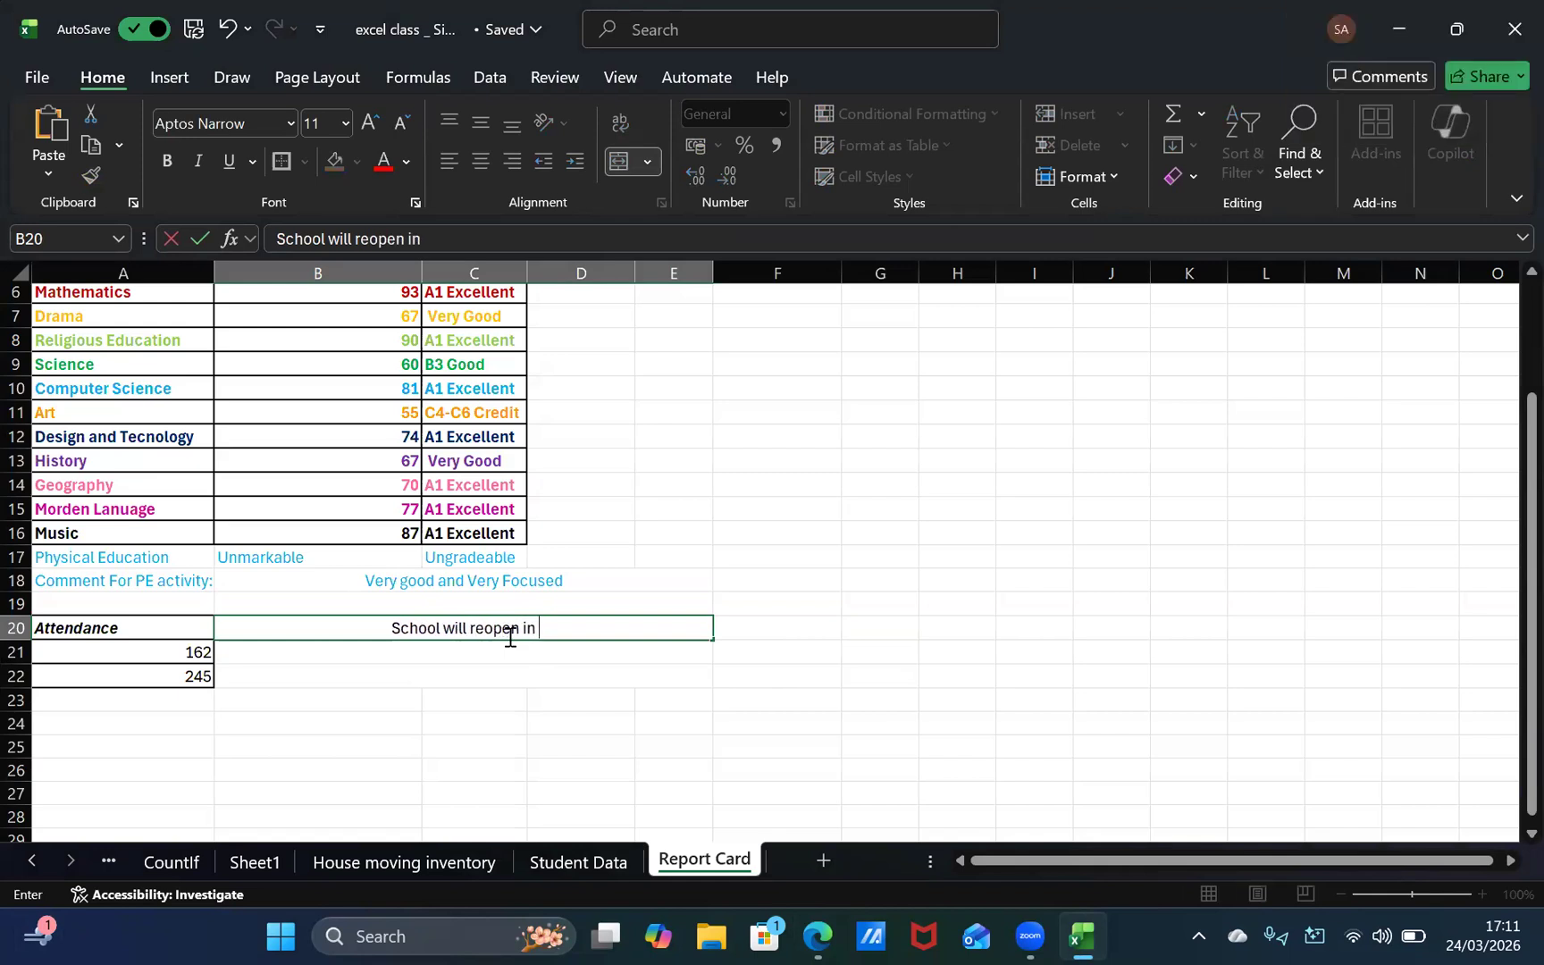
Step: Check the reopening wording in the browser template and correct the text in B20 to "School will reopen on"
{"action": "key", "text": "alt+Tab"}
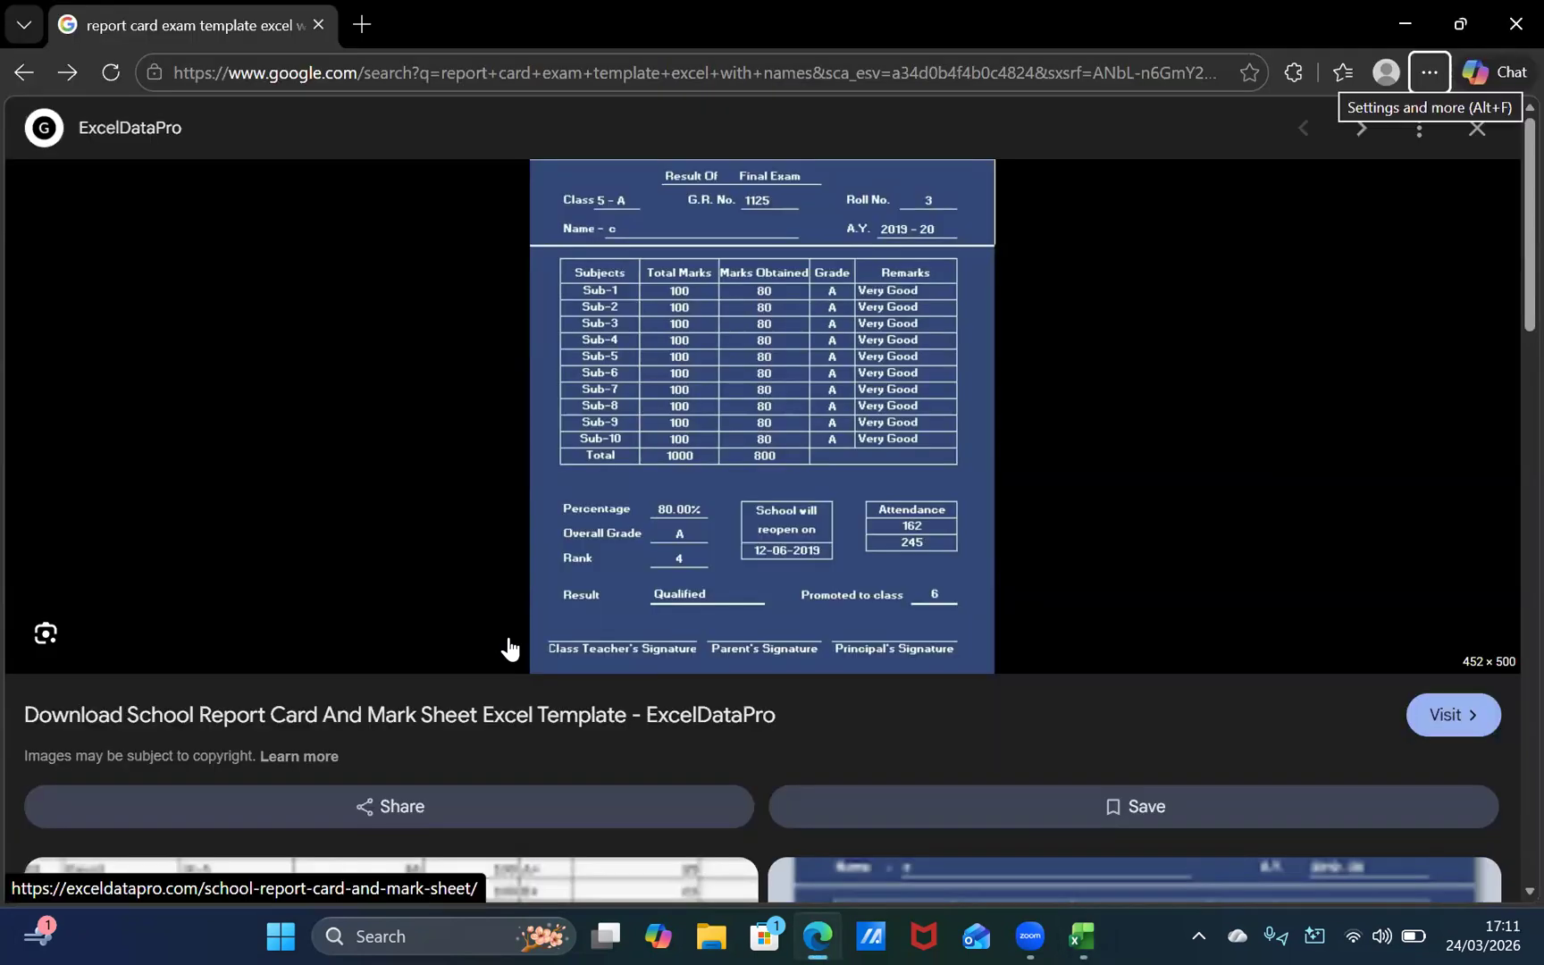
{"action": "key", "text": "alt+Tab"}
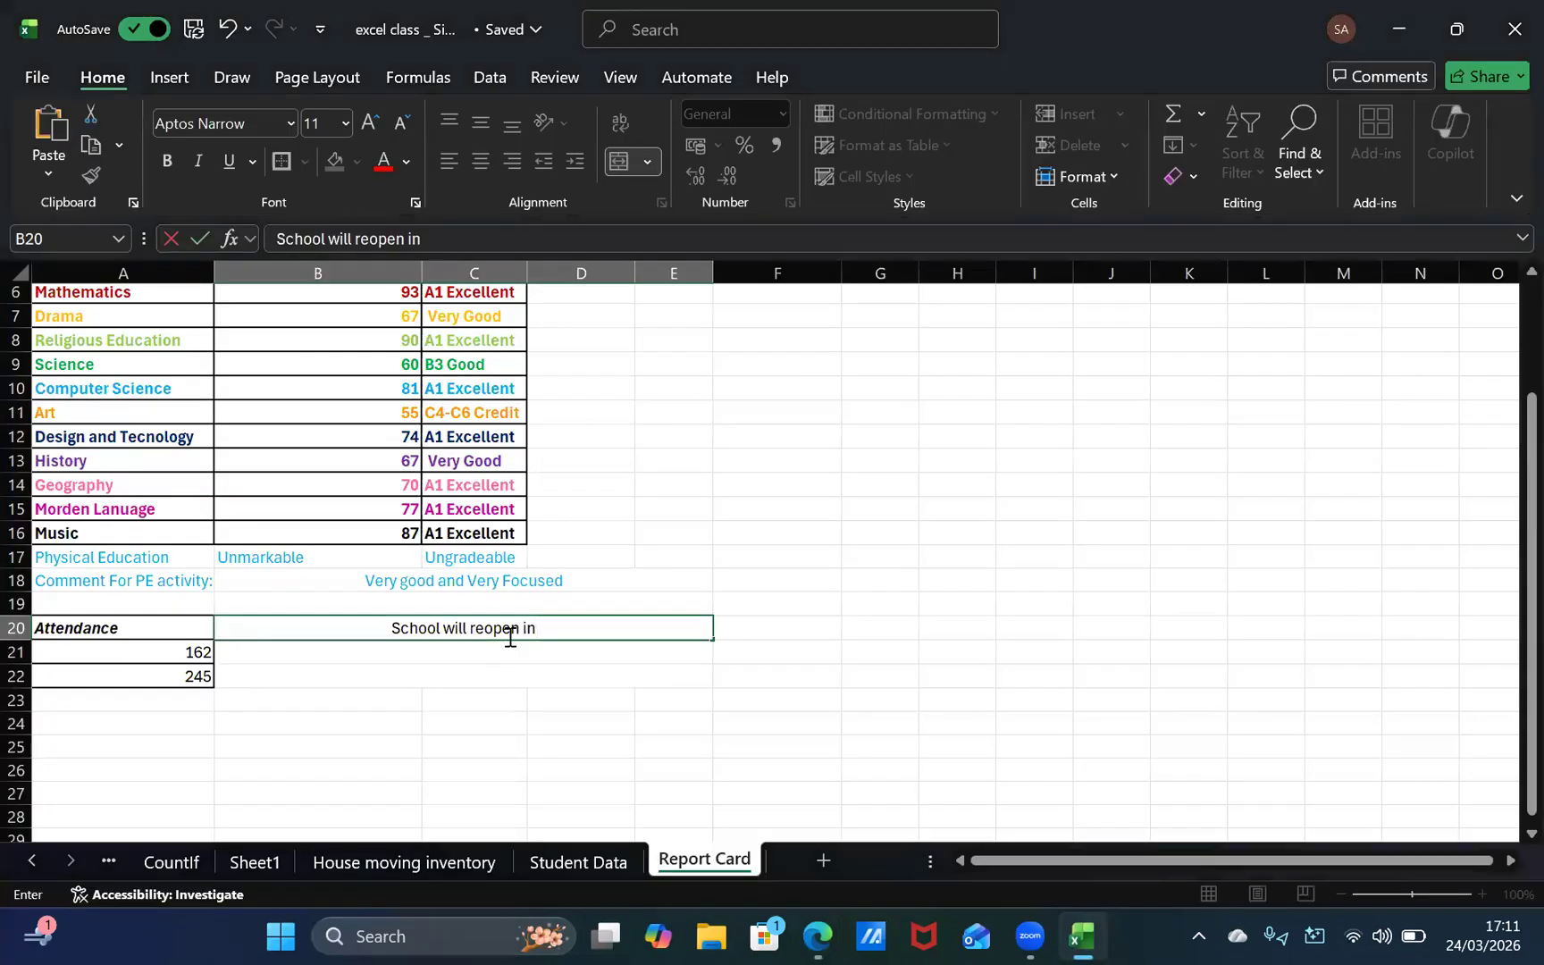
{"action": "key", "text": "BackSpace"}
{"action": "key", "text": "BackSpace"}
{"action": "type", "text": "on"}
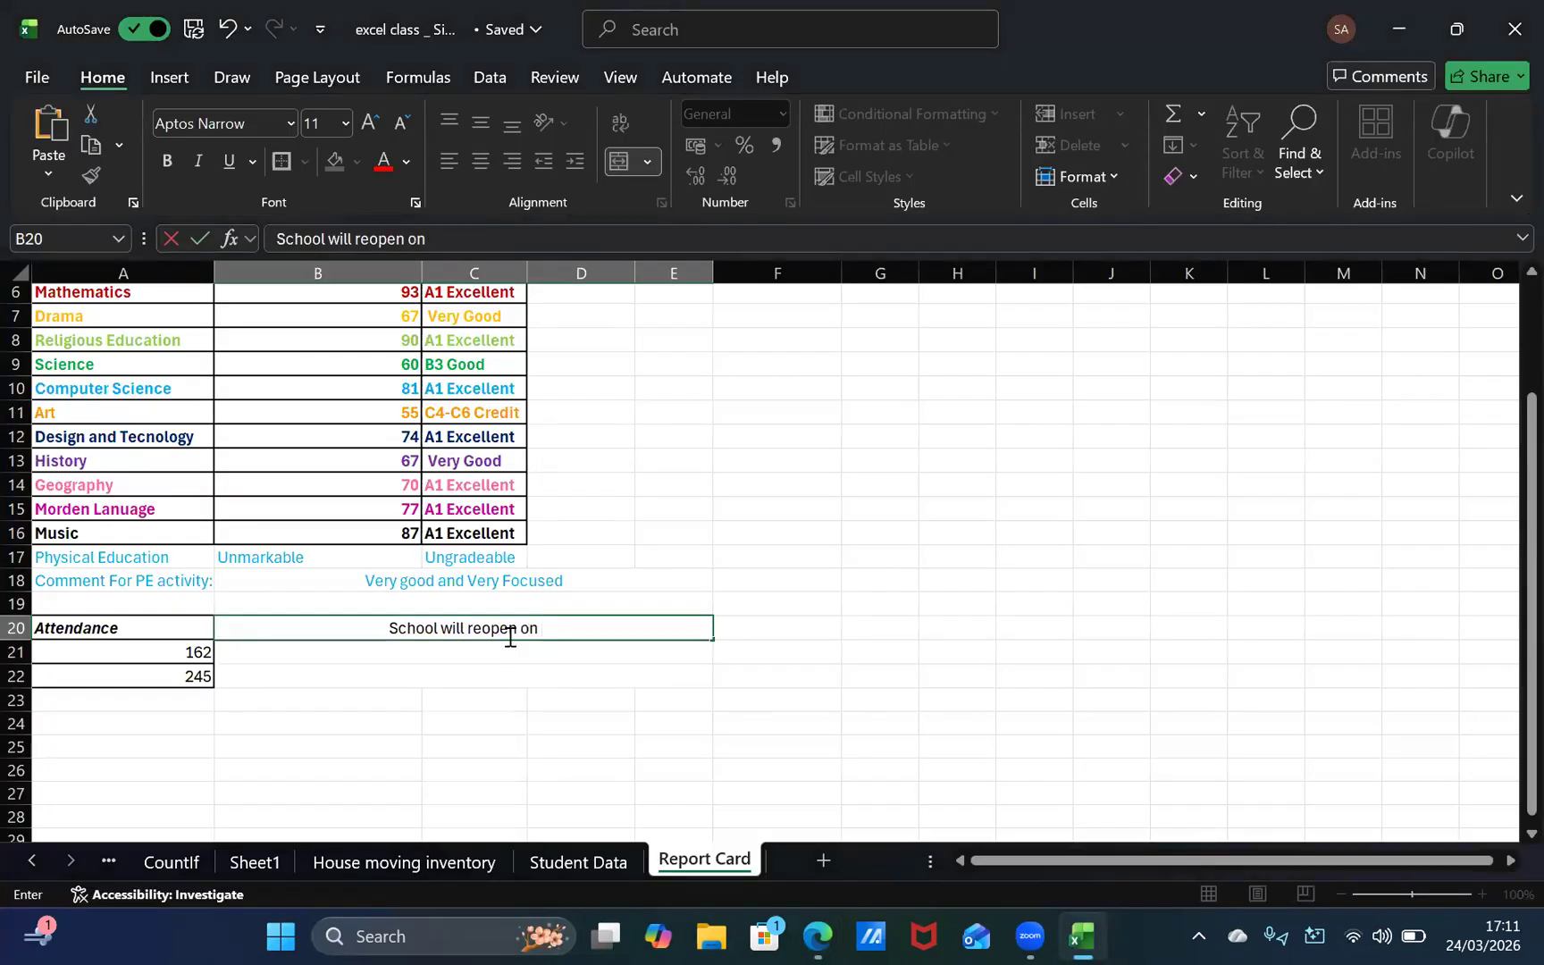
{"action": "type", "text": " TH"}
Step: Complete the reopening note in merged cell B20 to read "School will reopen on the 3rd of September 2026"
{"action": "key", "text": "BackSpace"}
{"action": "key", "text": "BackSpace"}
{"action": "key", "text": "BackSpace"}
{"action": "type", "text": "the"}
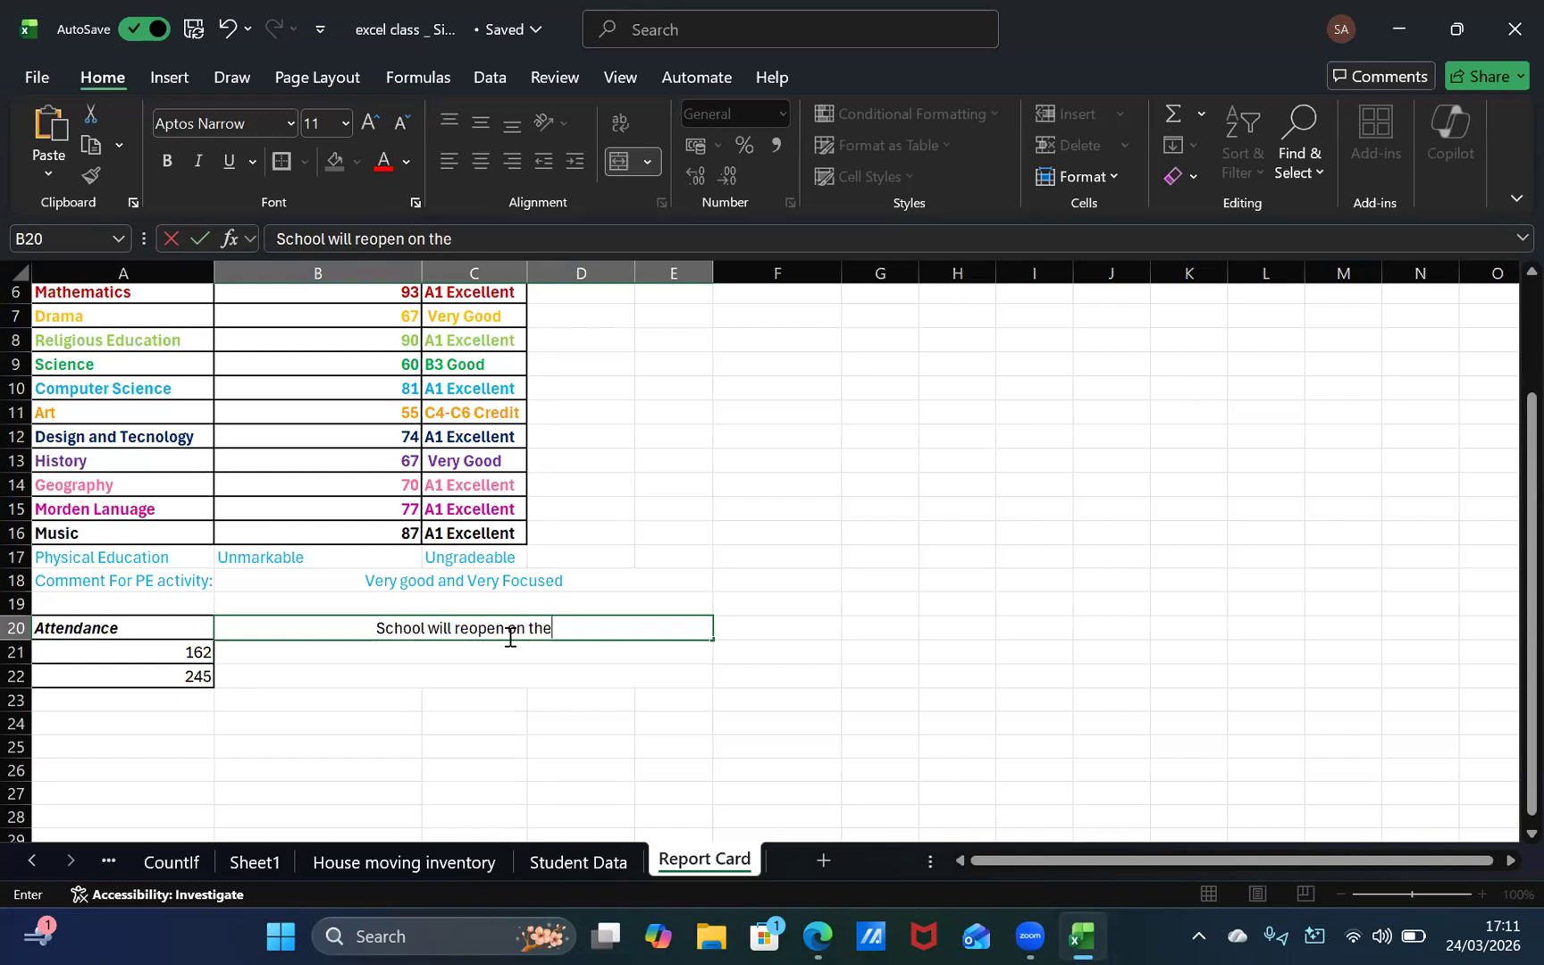
{"action": "type", "text": " 3rd "}
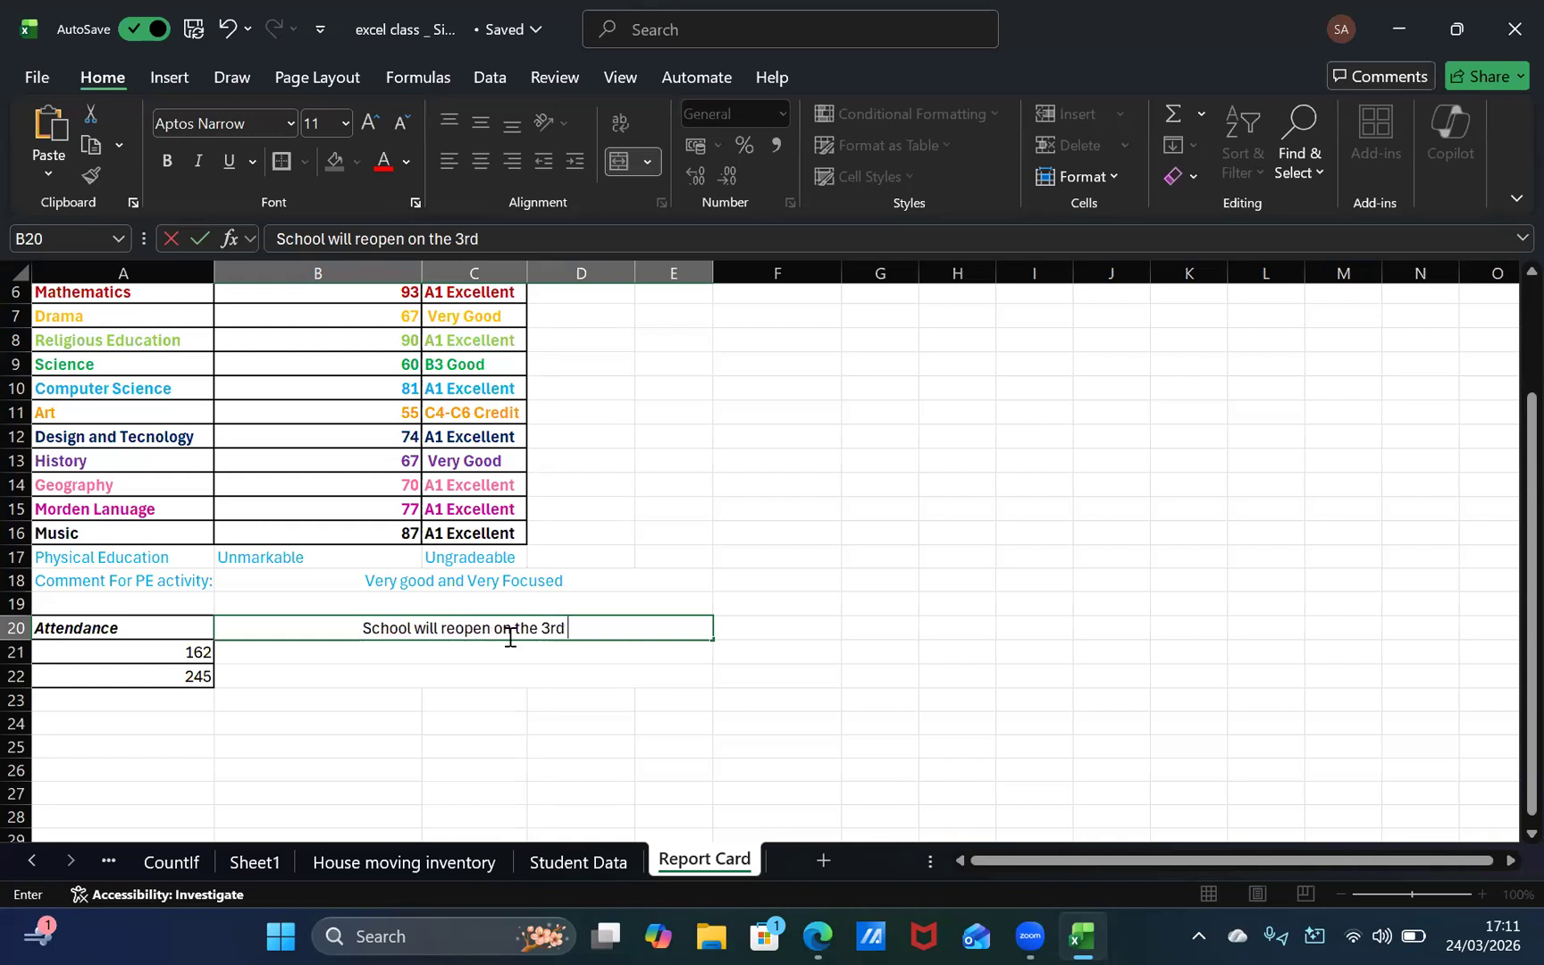
{"action": "type", "text": "of"}
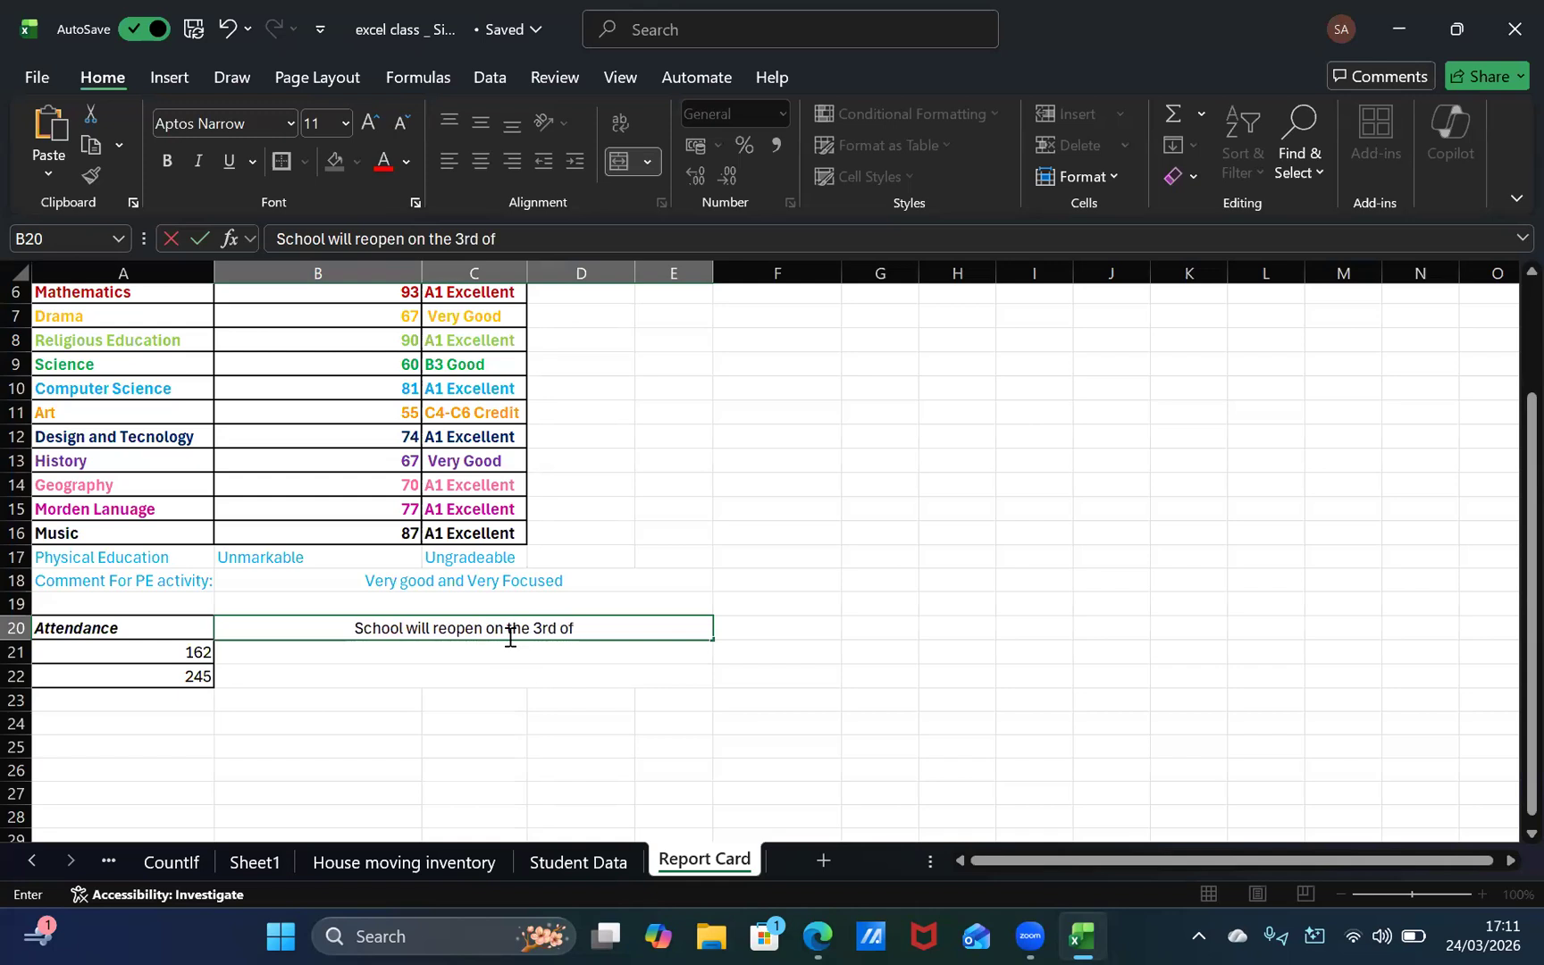
{"action": "type", "text": "Se"}
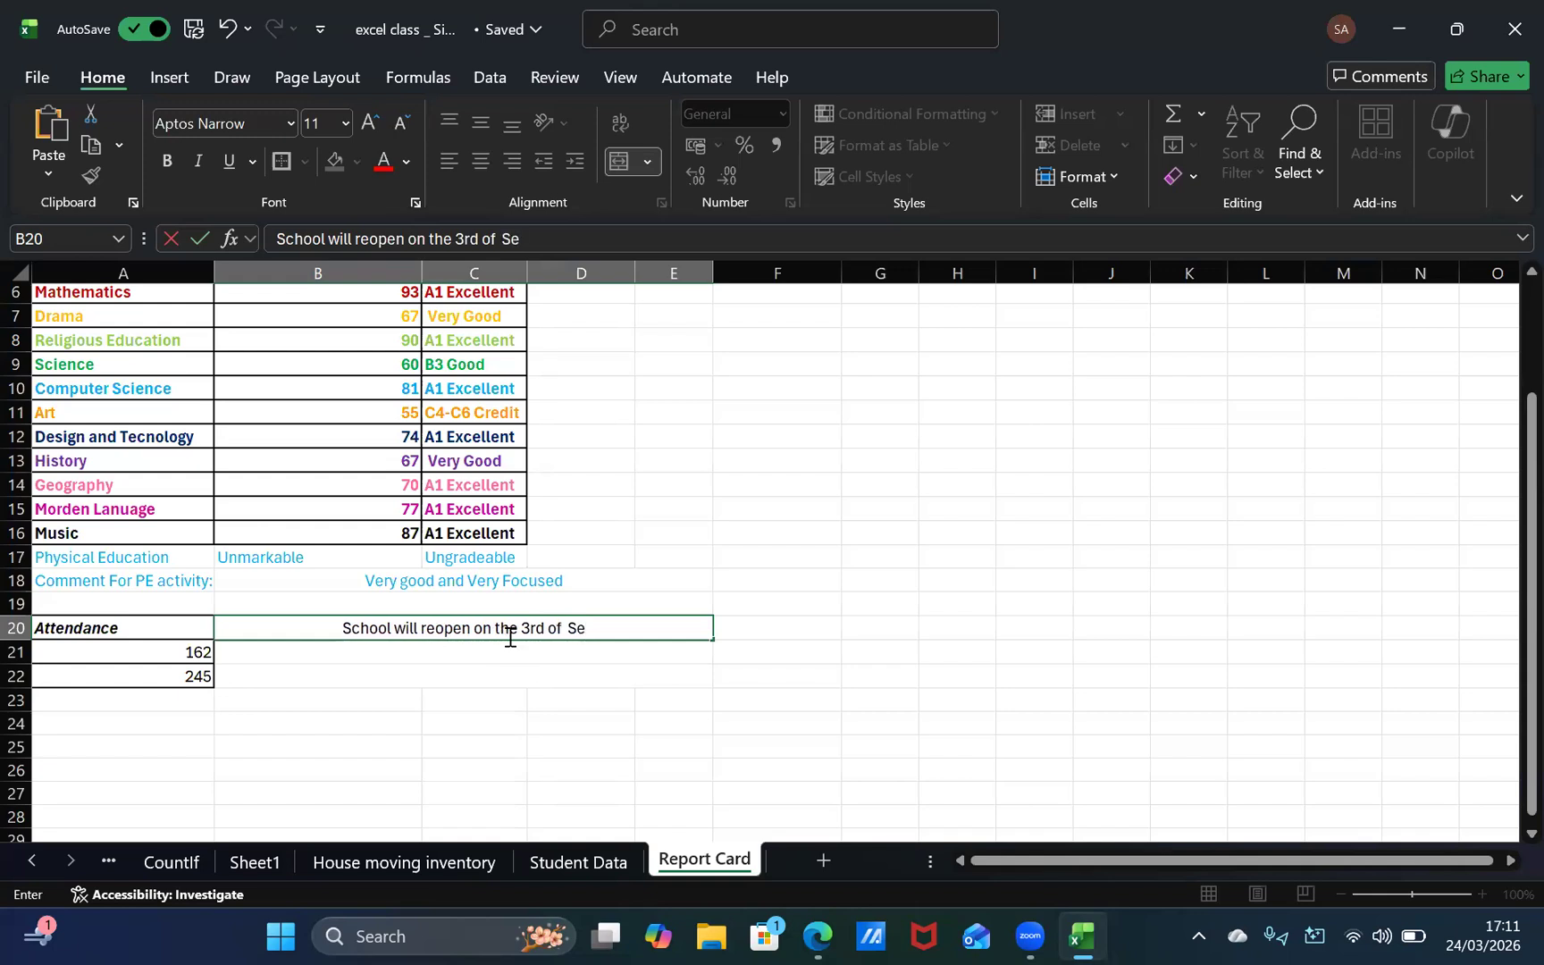
{"action": "type", "text": "ptembe"}
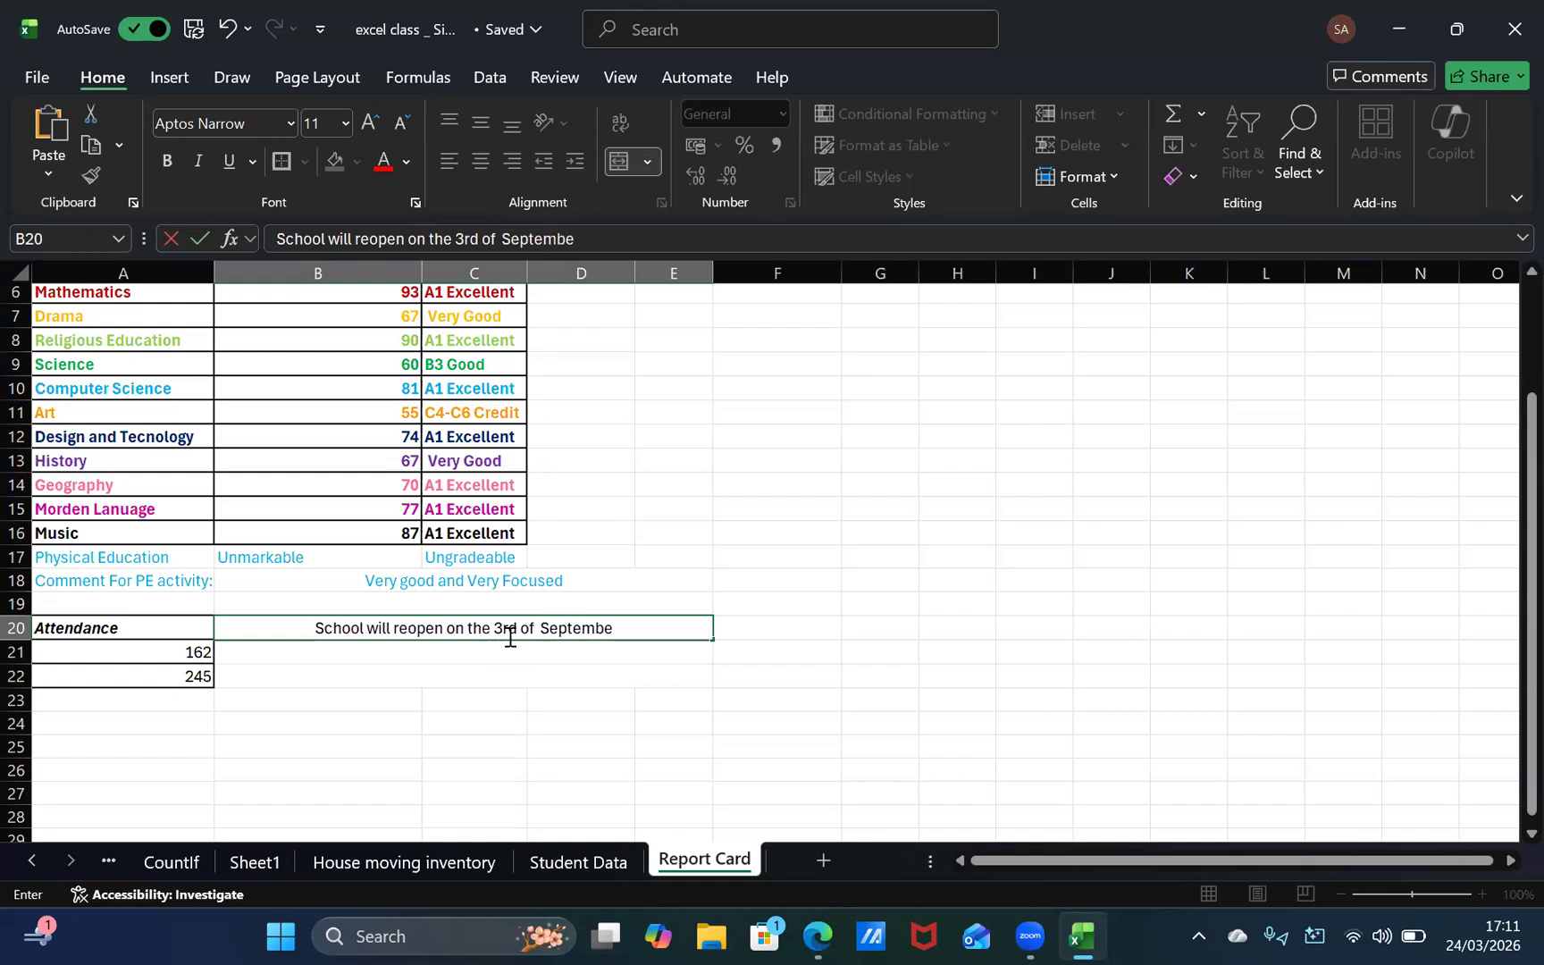
{"action": "type", "text": "r 2026"}
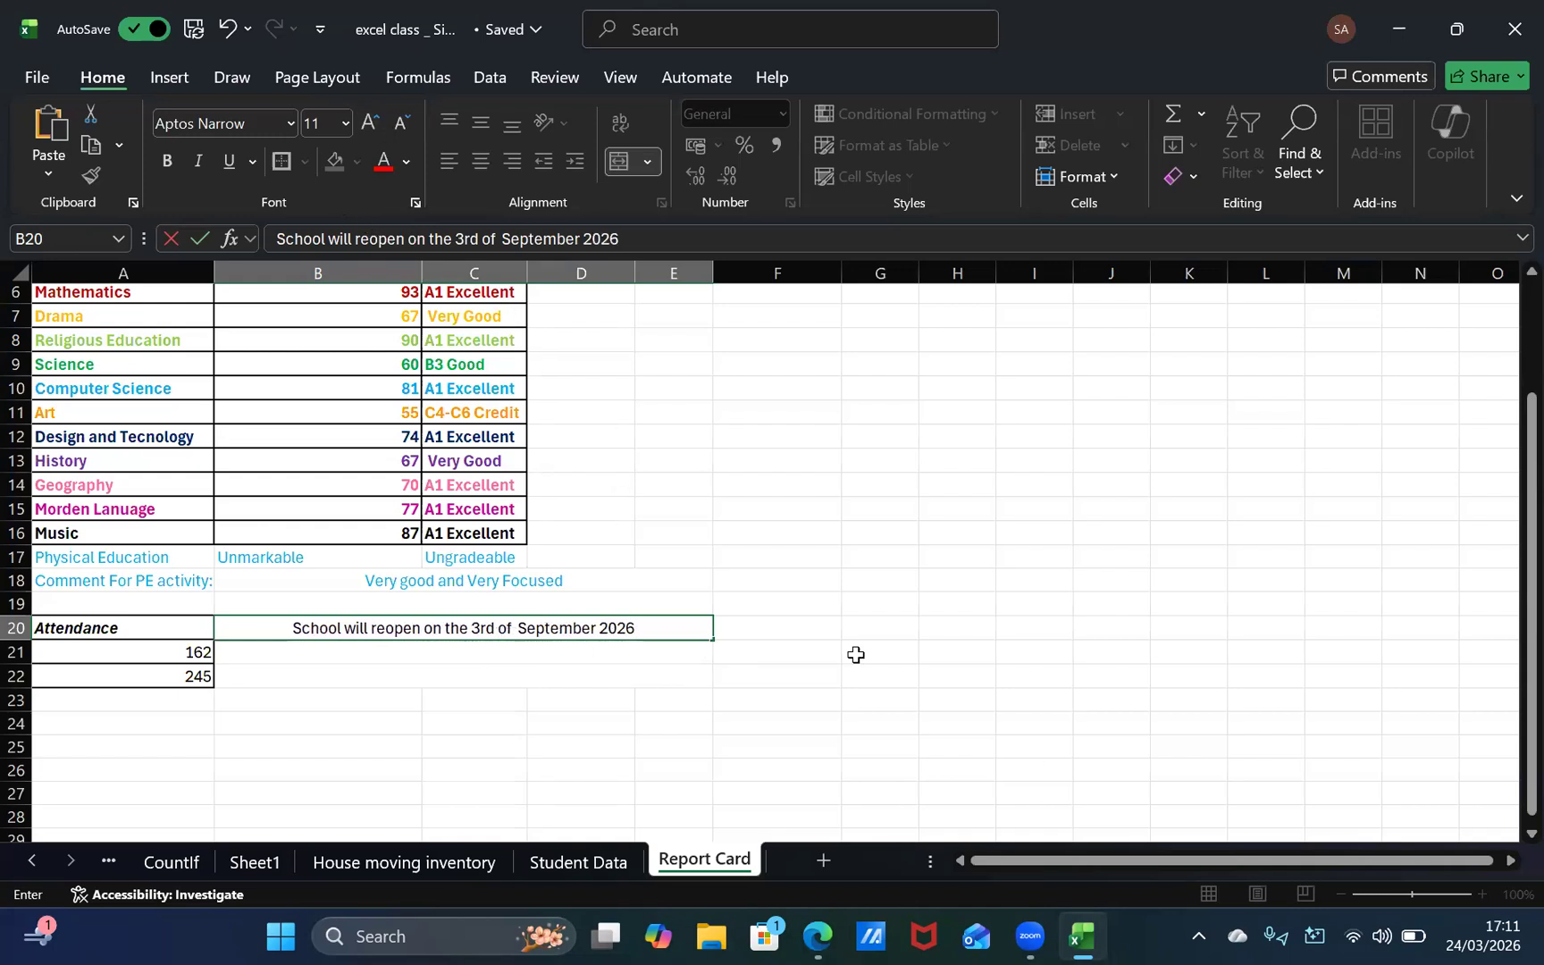
{"action": "left_click_drag", "start_coordinate": [833, 651], "coordinate": [779, 631]}
Step: Make the school reopening note in B20 bold and italic
{"action": "left_click", "coordinate": [528, 630]}
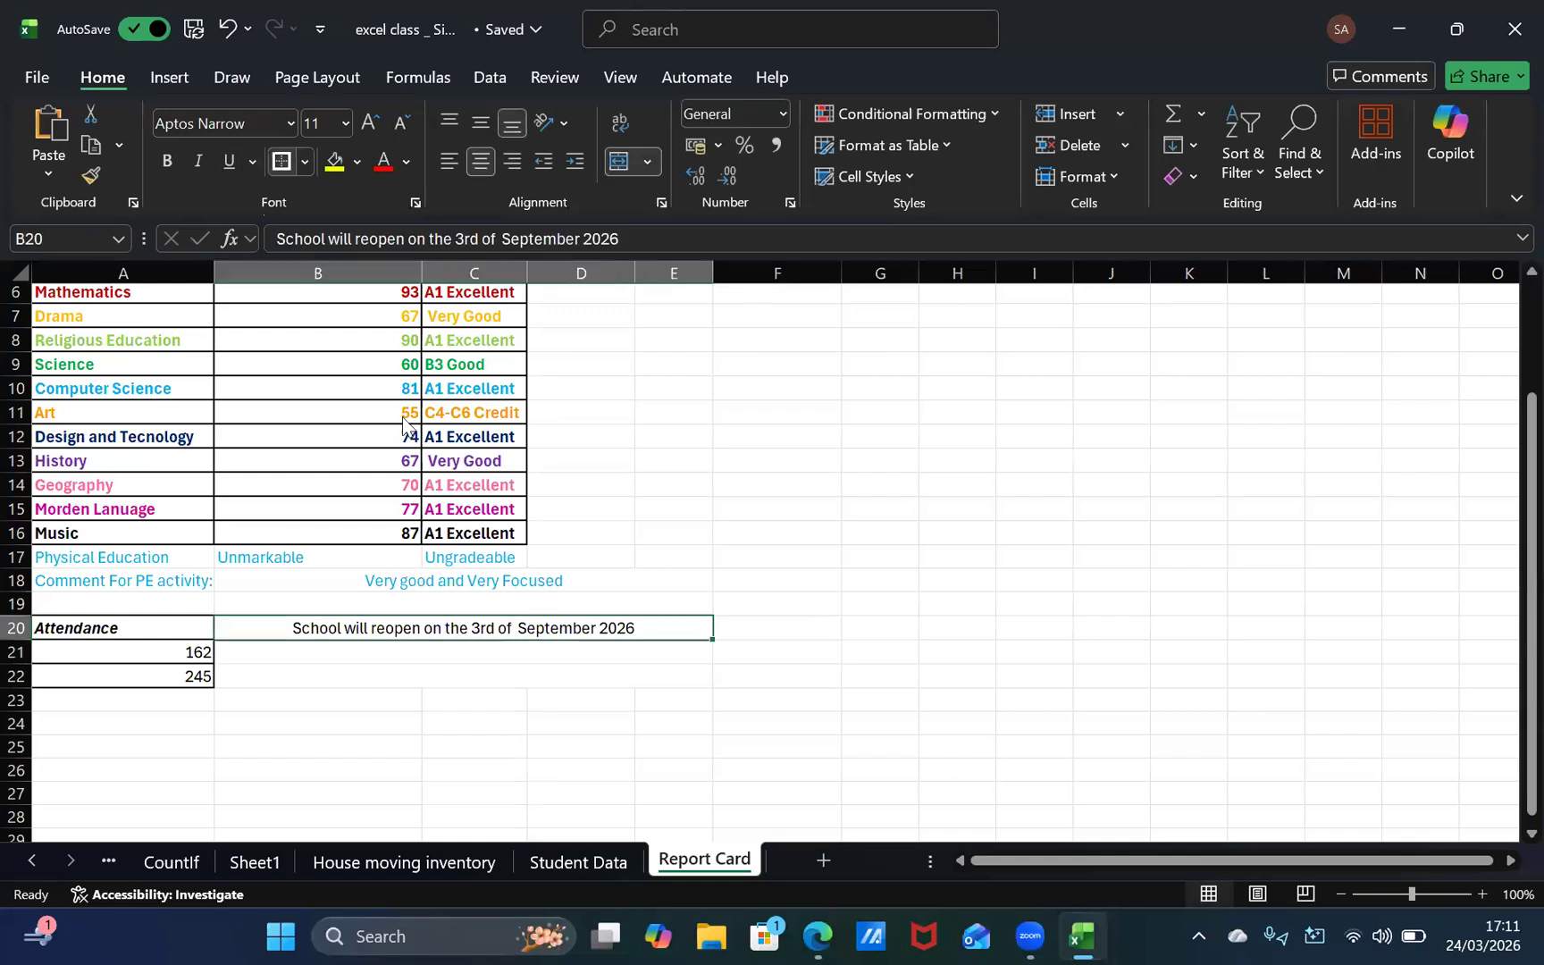
{"action": "left_click", "coordinate": [305, 162]}
{"action": "left_click", "coordinate": [667, 384]}
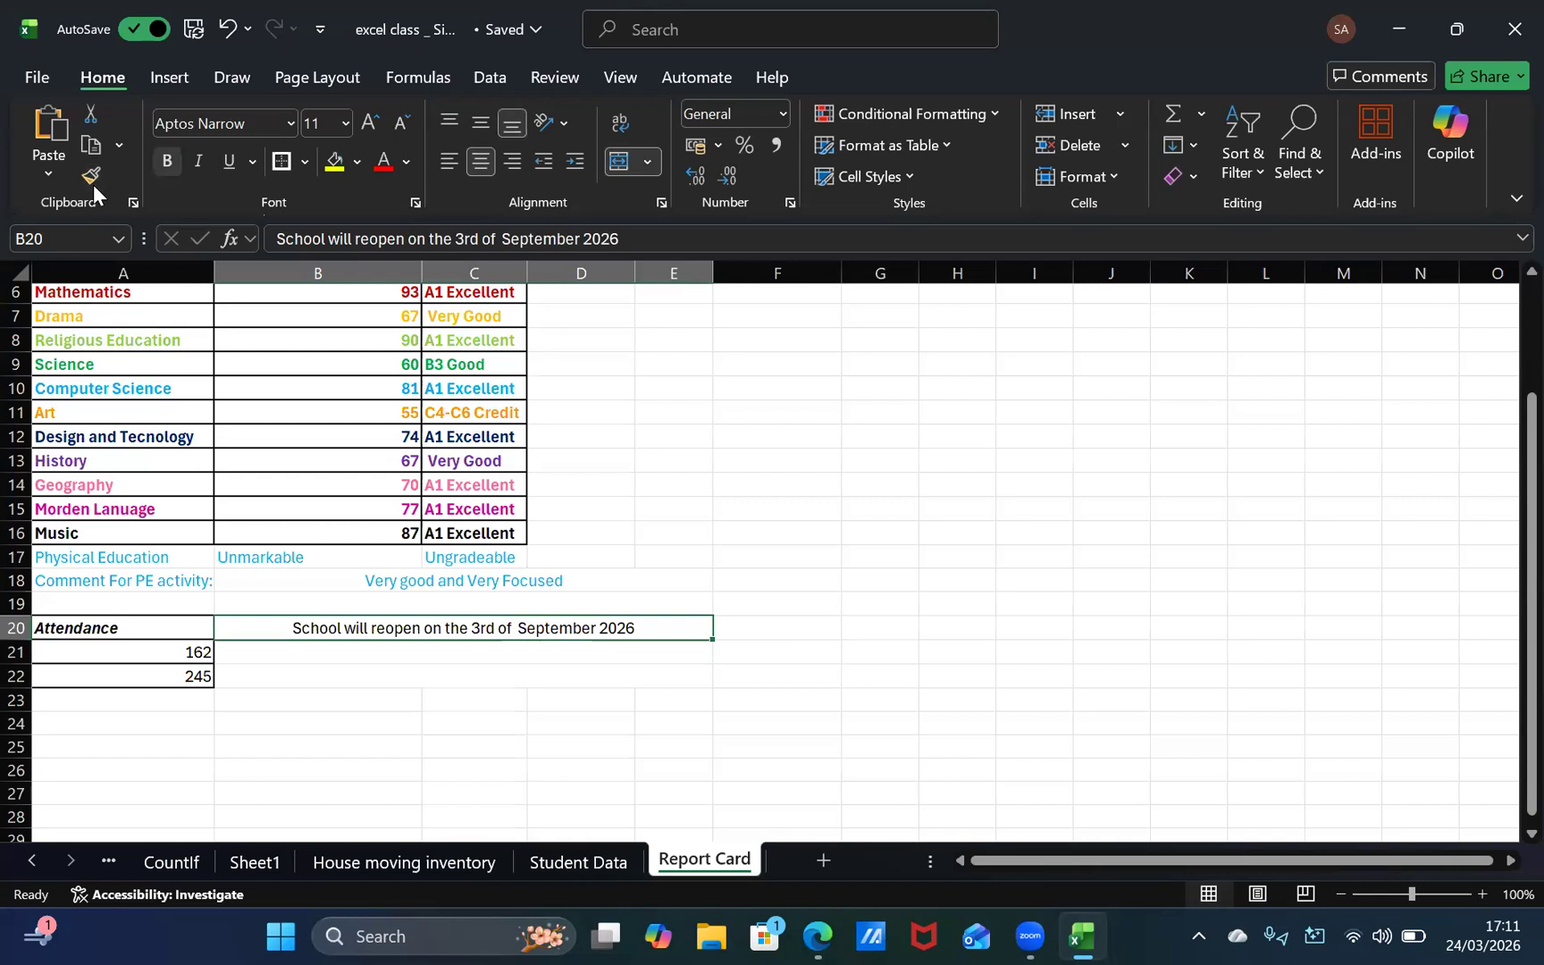
{"action": "left_click", "coordinate": [166, 161]}
{"action": "left_click", "coordinate": [197, 160]}
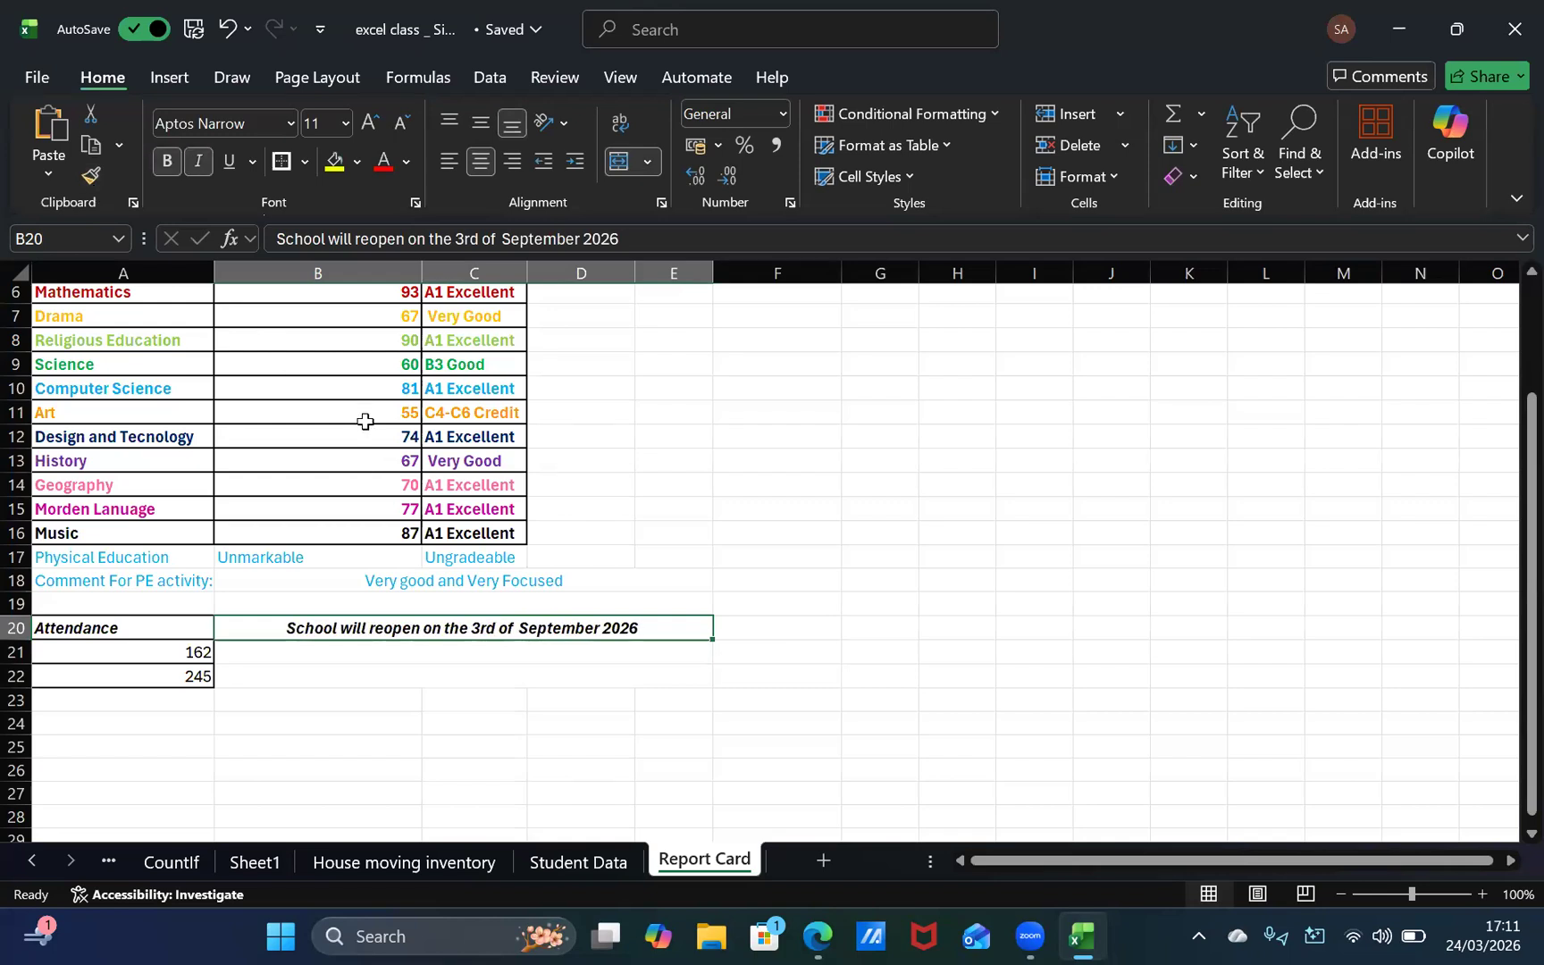
Step: Consult the report card template in the browser and enter the heading "Student's Result:" in cell A24 below the Attendance block
{"action": "key", "text": "alt+Tab"}
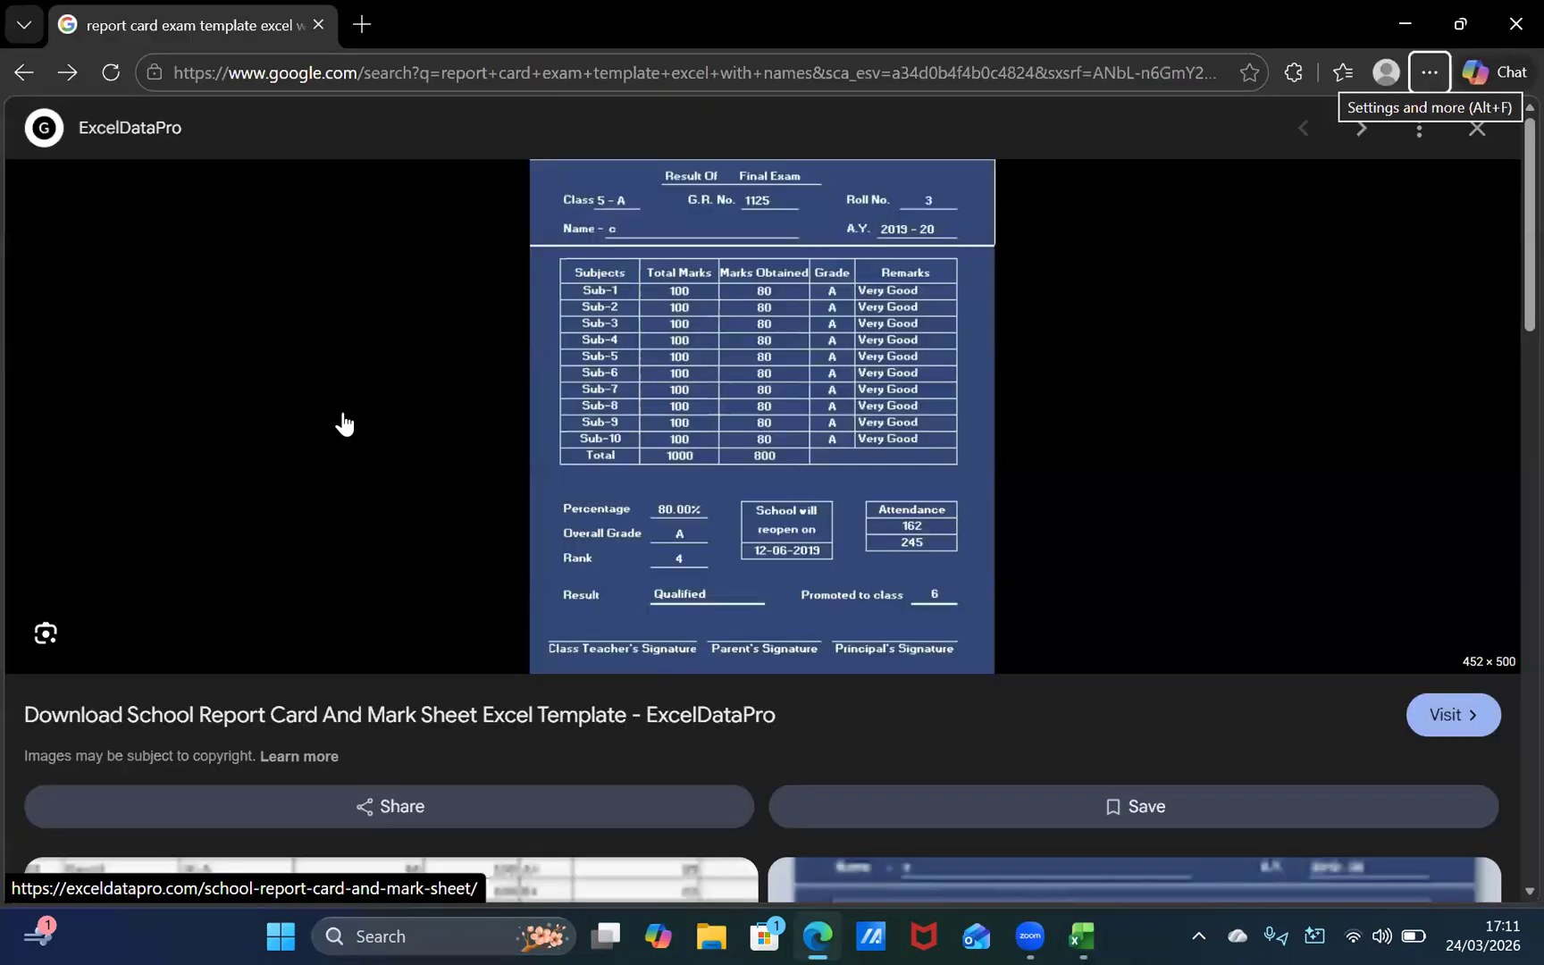
{"action": "key", "text": "alt+Tab"}
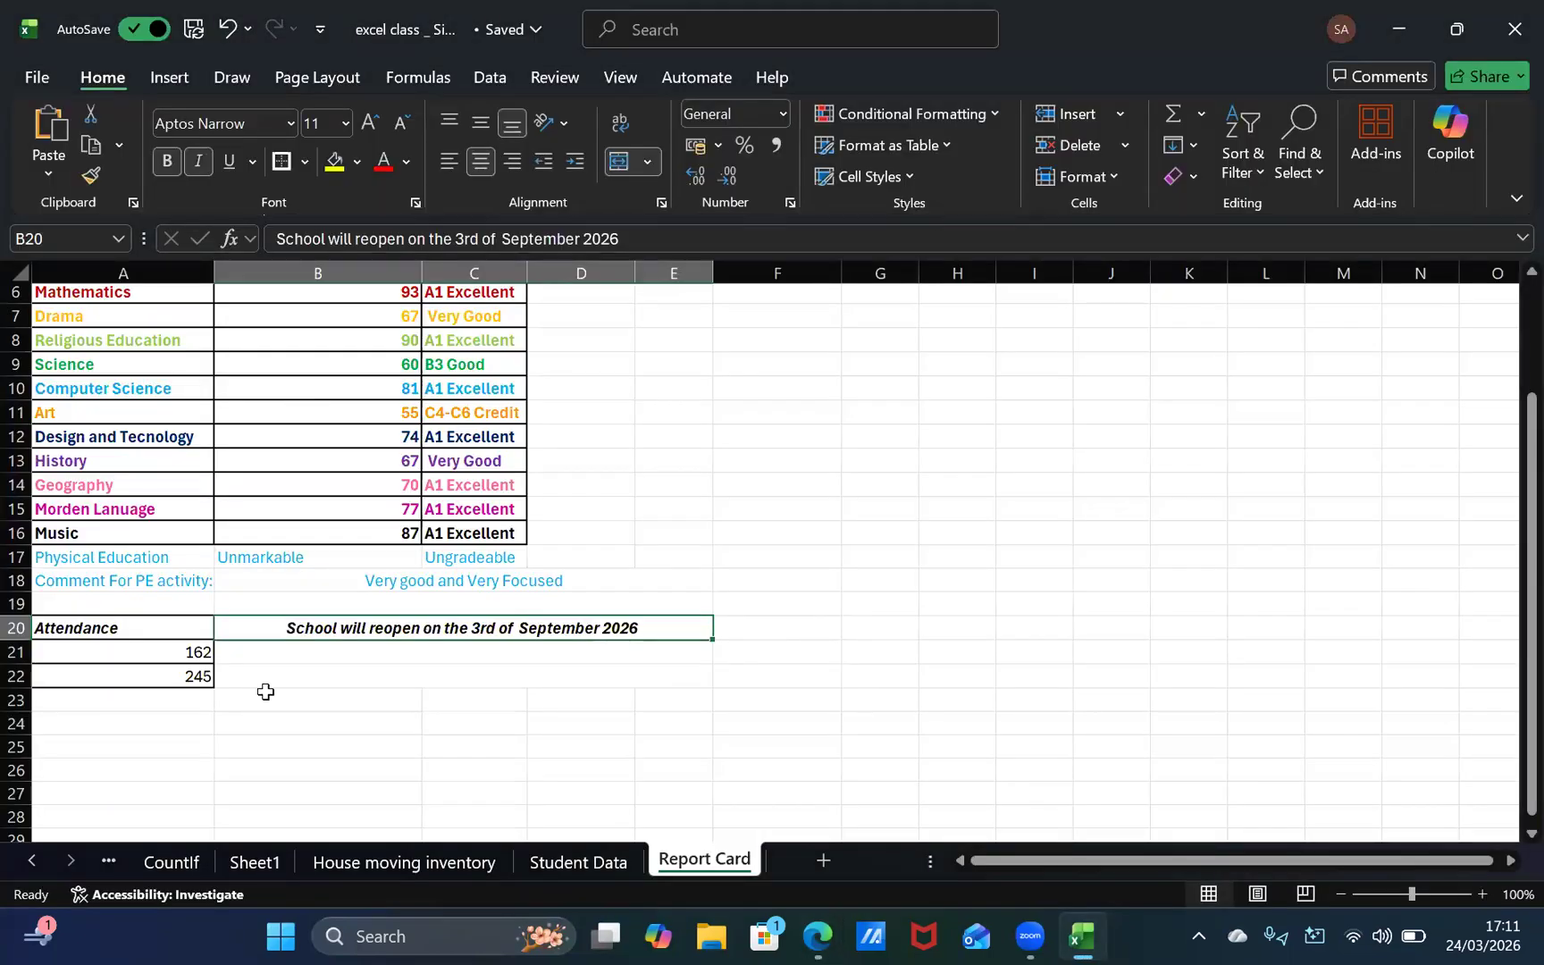
{"action": "left_click", "coordinate": [326, 664]}
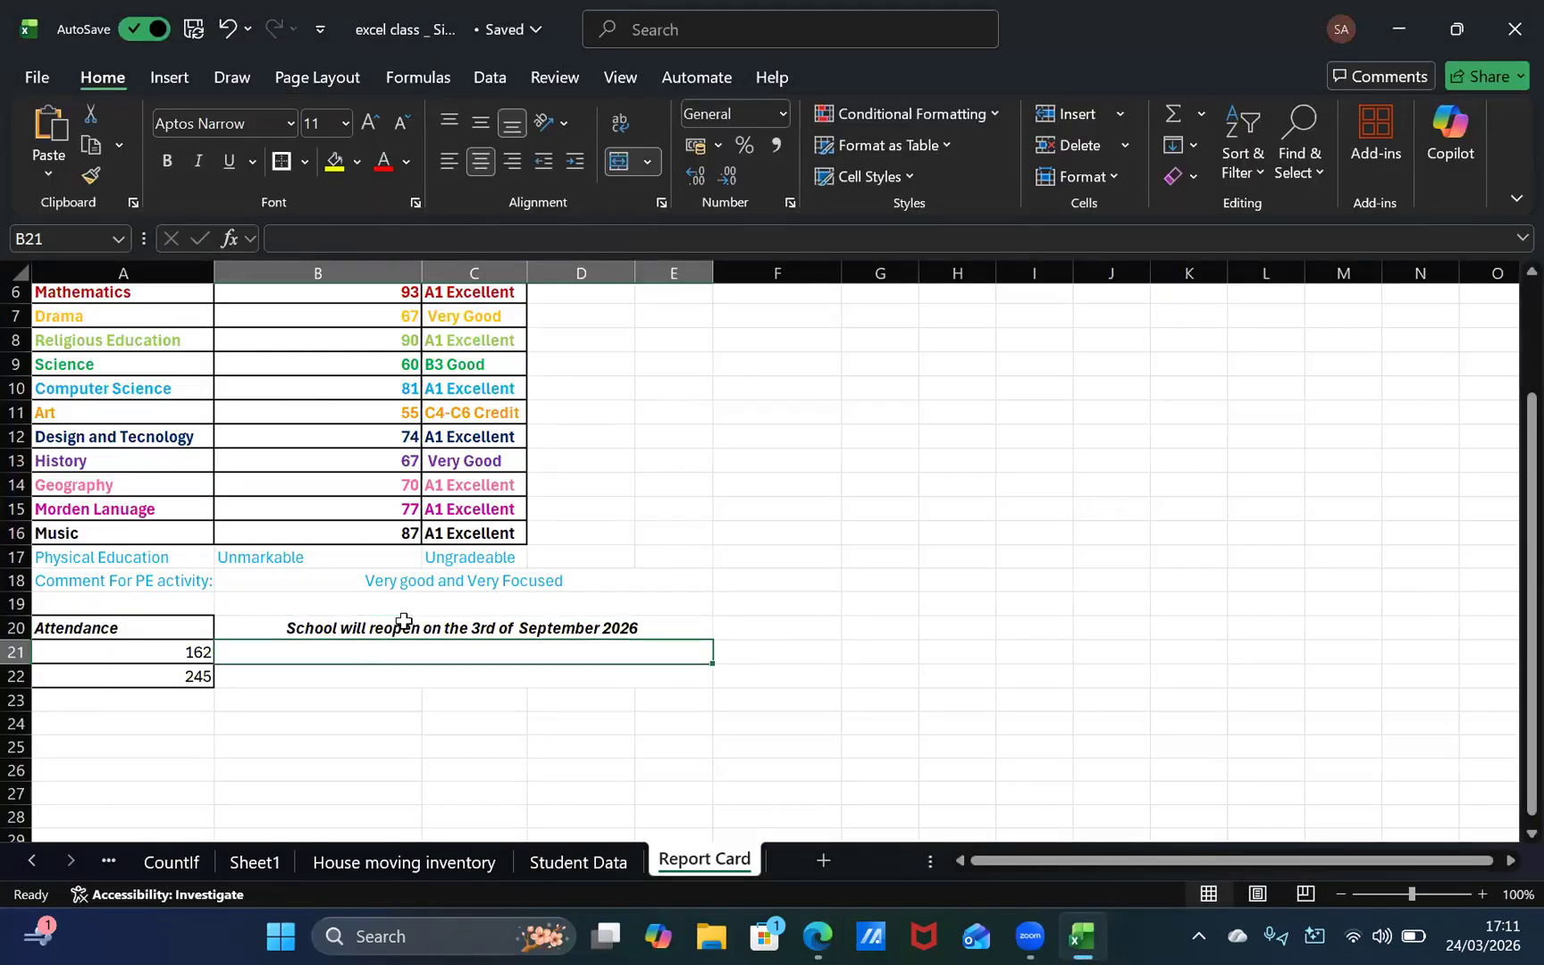
{"action": "key", "text": "alt+Tab"}
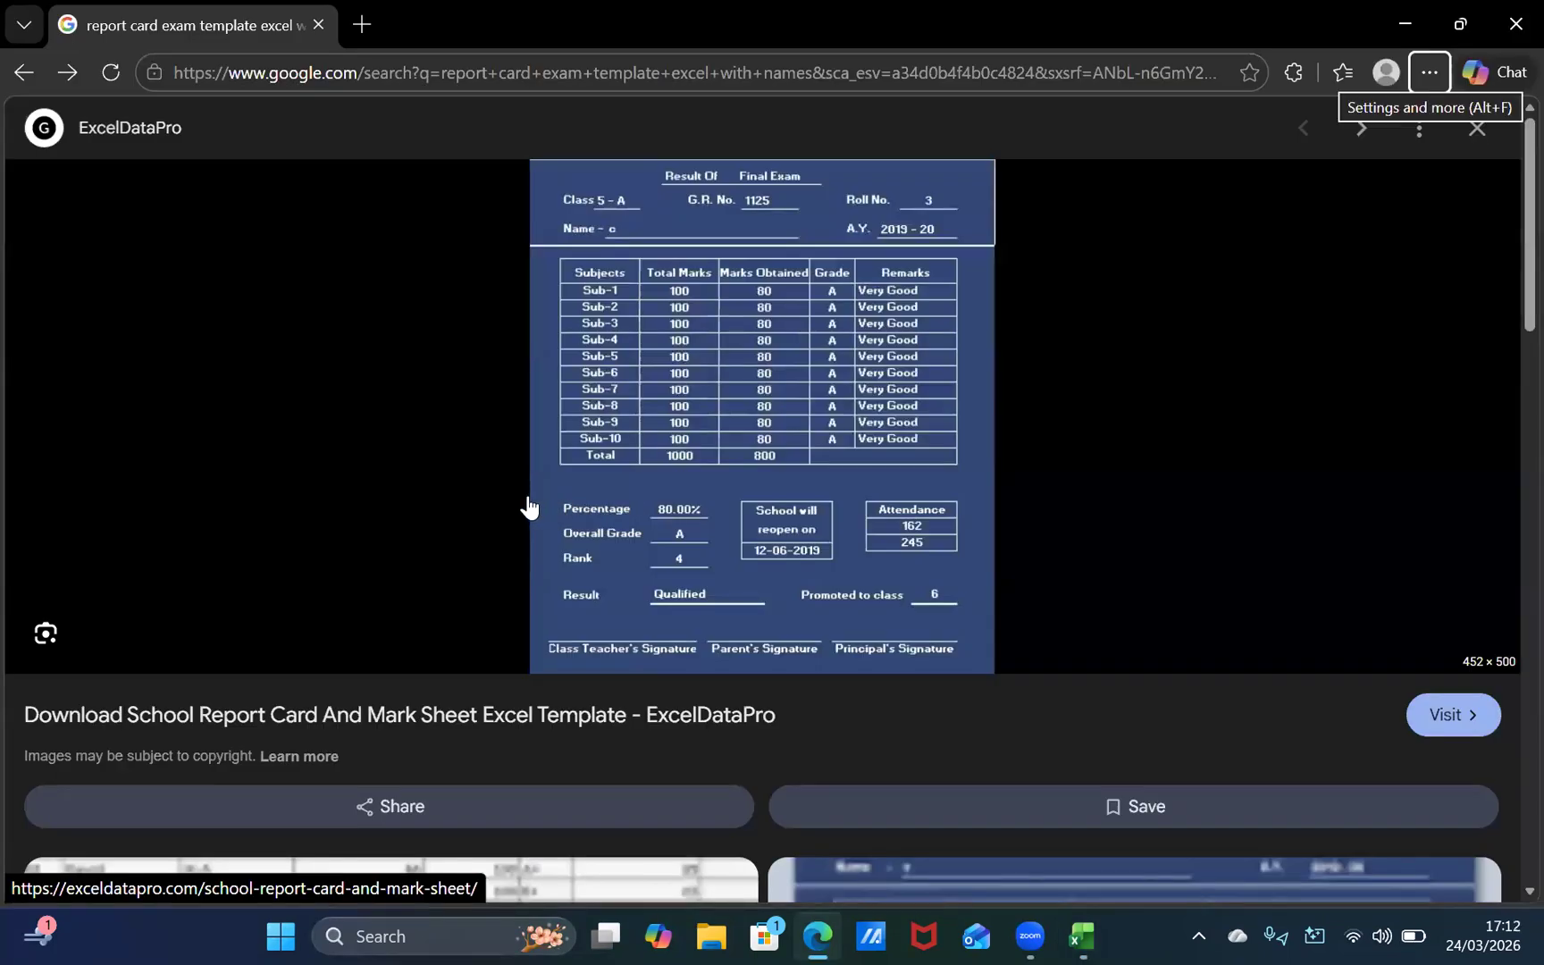
{"action": "key", "text": "alt+Tab"}
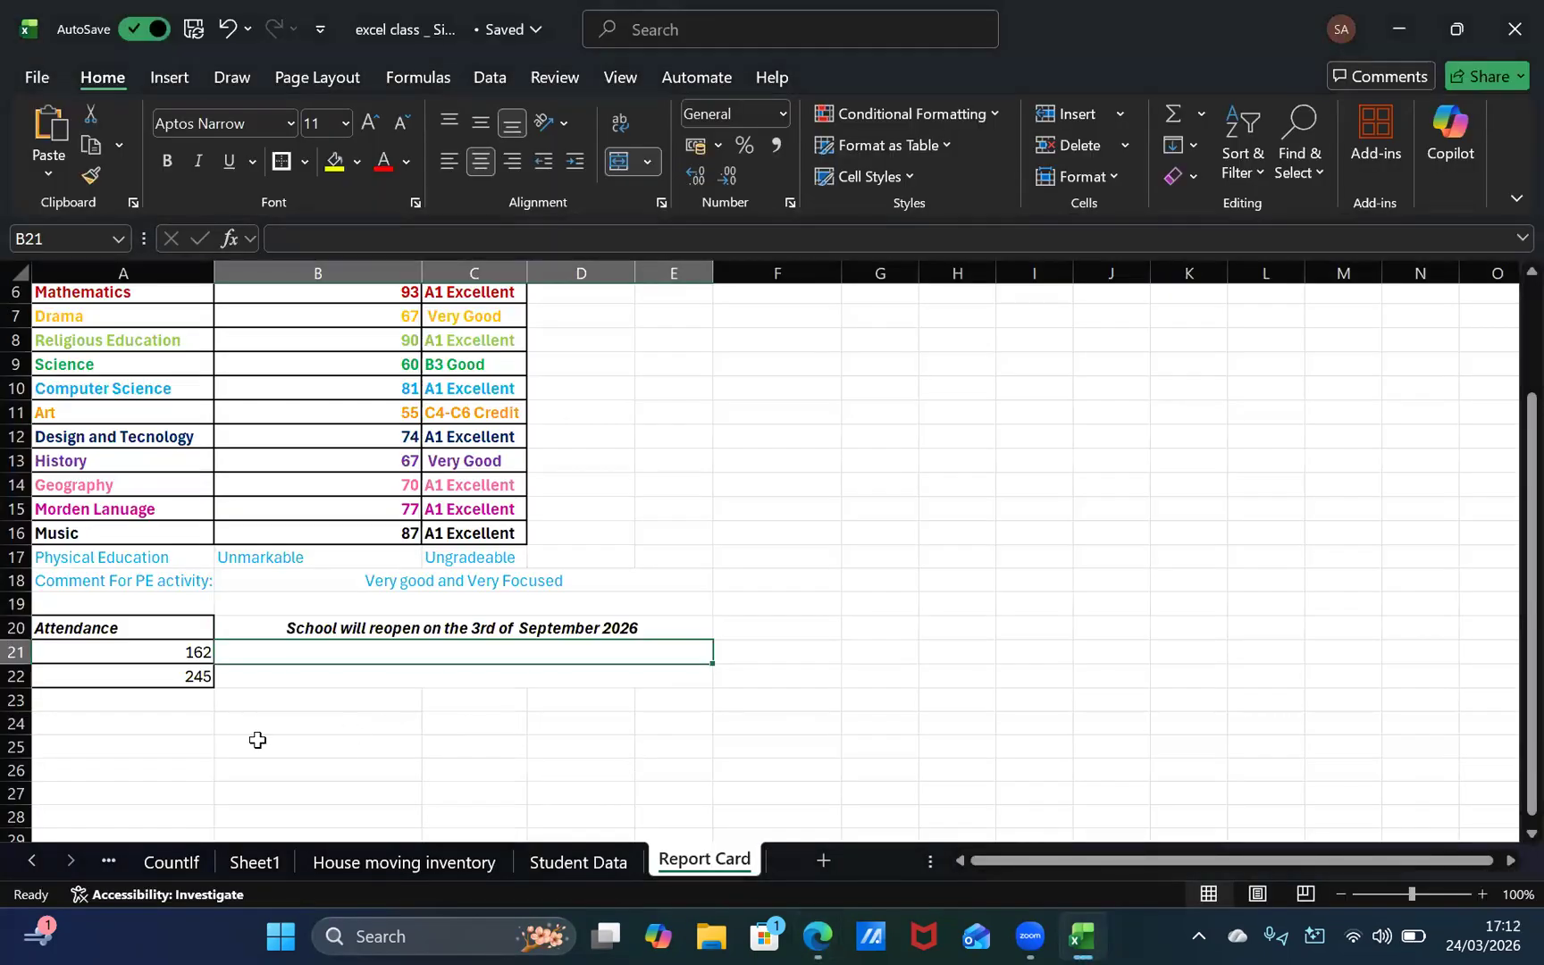
{"action": "left_click", "coordinate": [158, 722]}
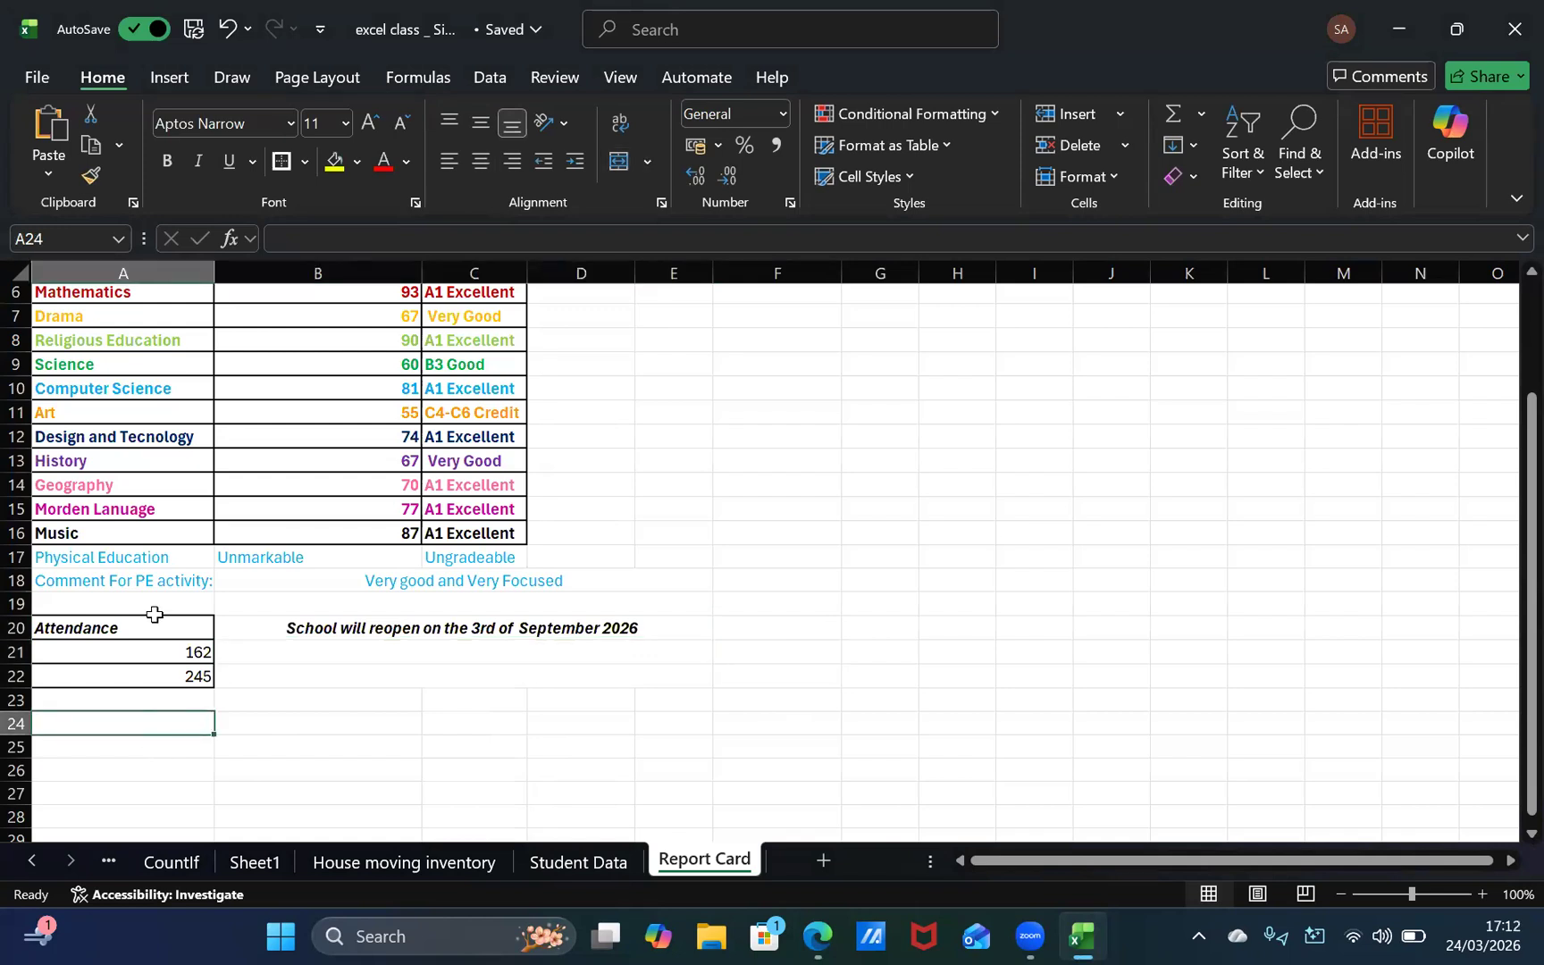
{"action": "type", "text": "Studen"}
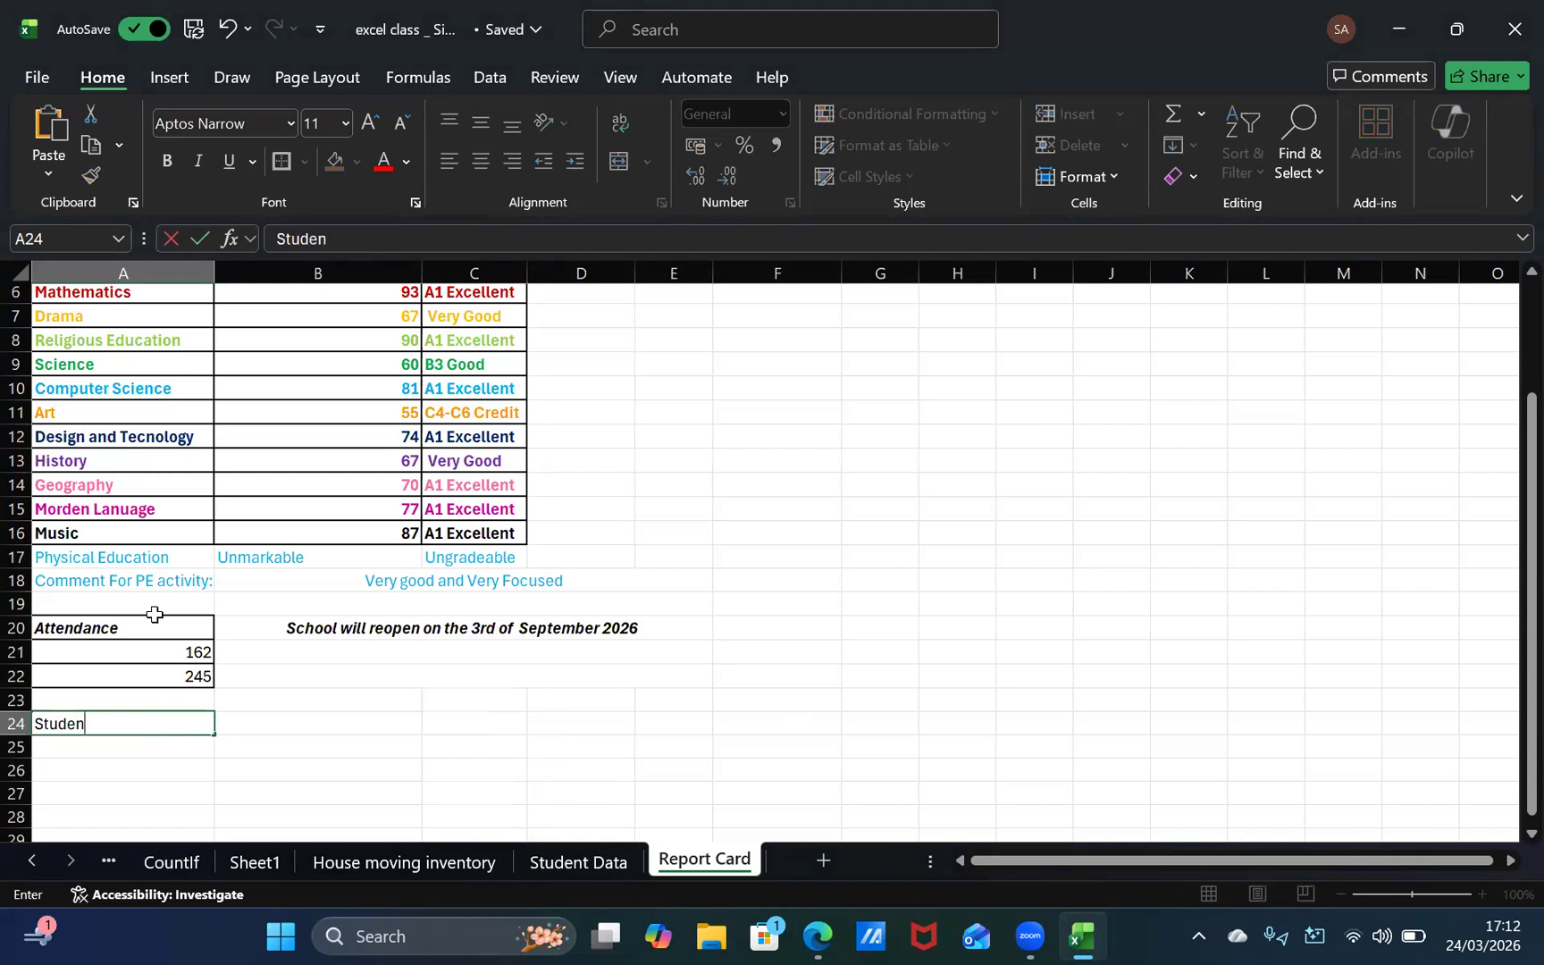
{"action": "type", "text": "t's Result"}
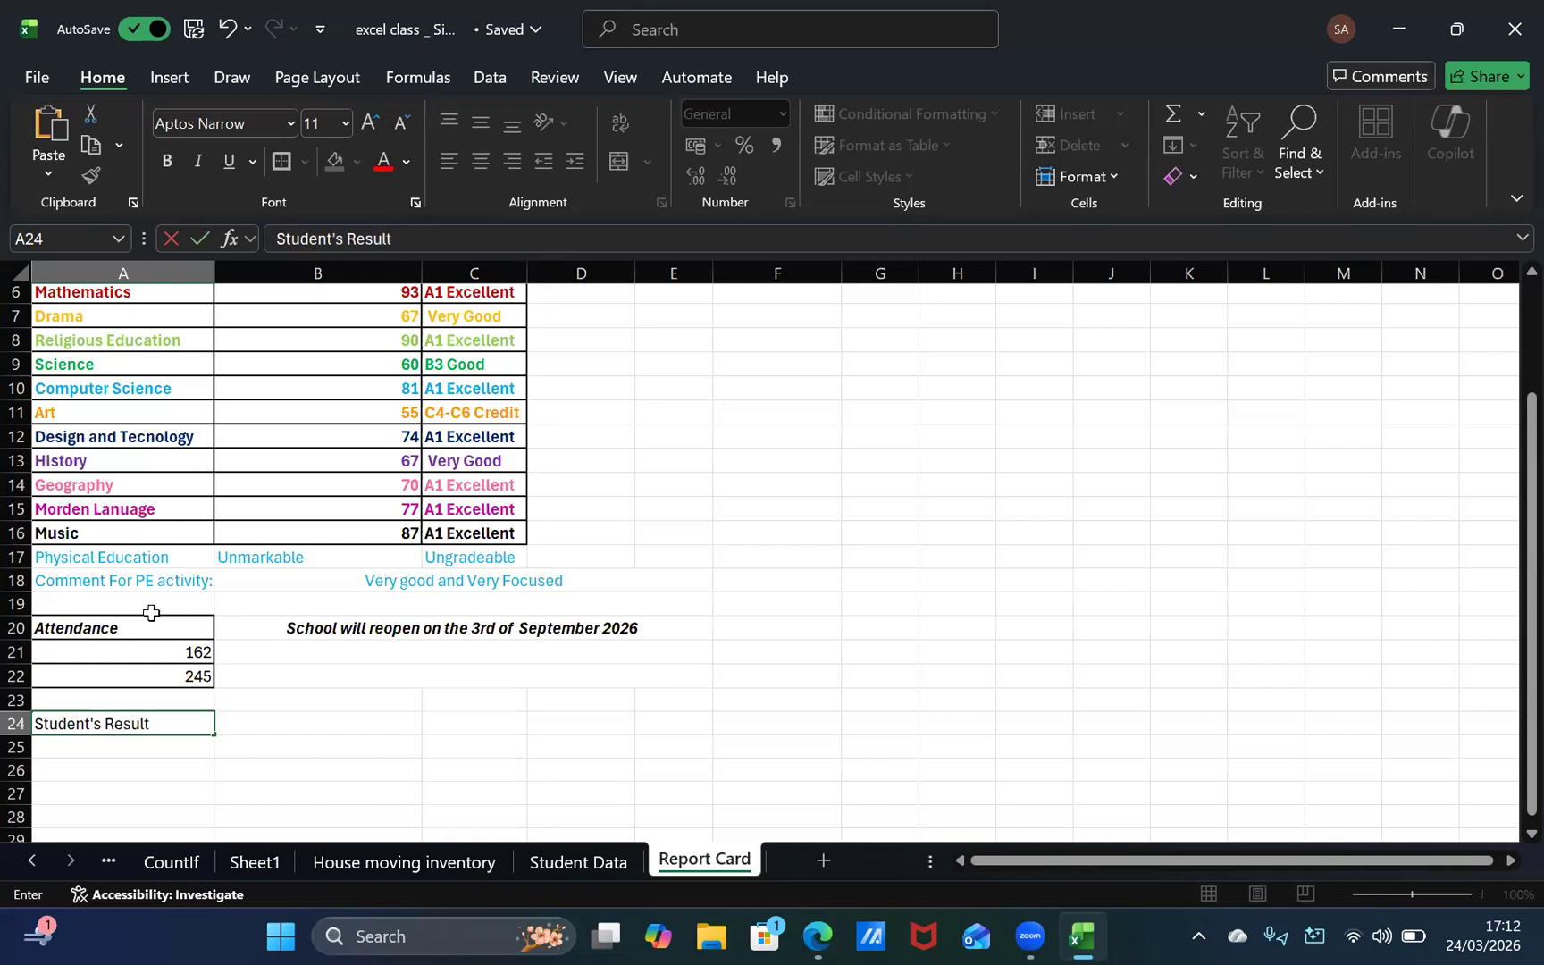
{"action": "type", "text": ":"}
Step: Enter "Passed" in cell A25 under the Student's Result heading
{"action": "left_click", "coordinate": [186, 755]}
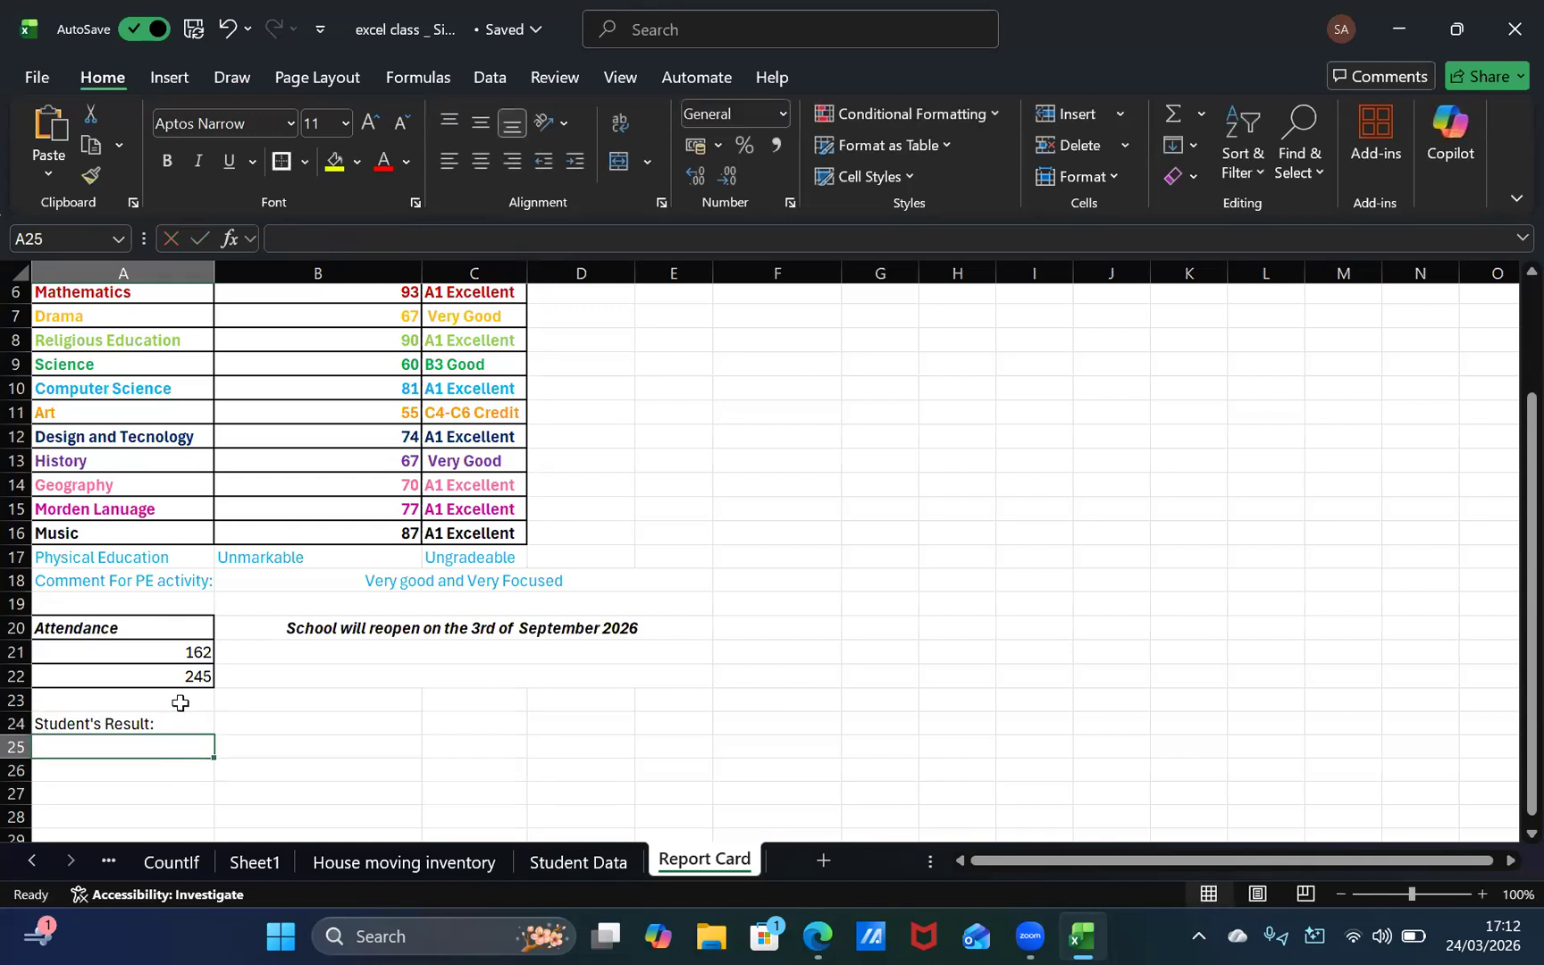
{"action": "type", "text": "Passed"}
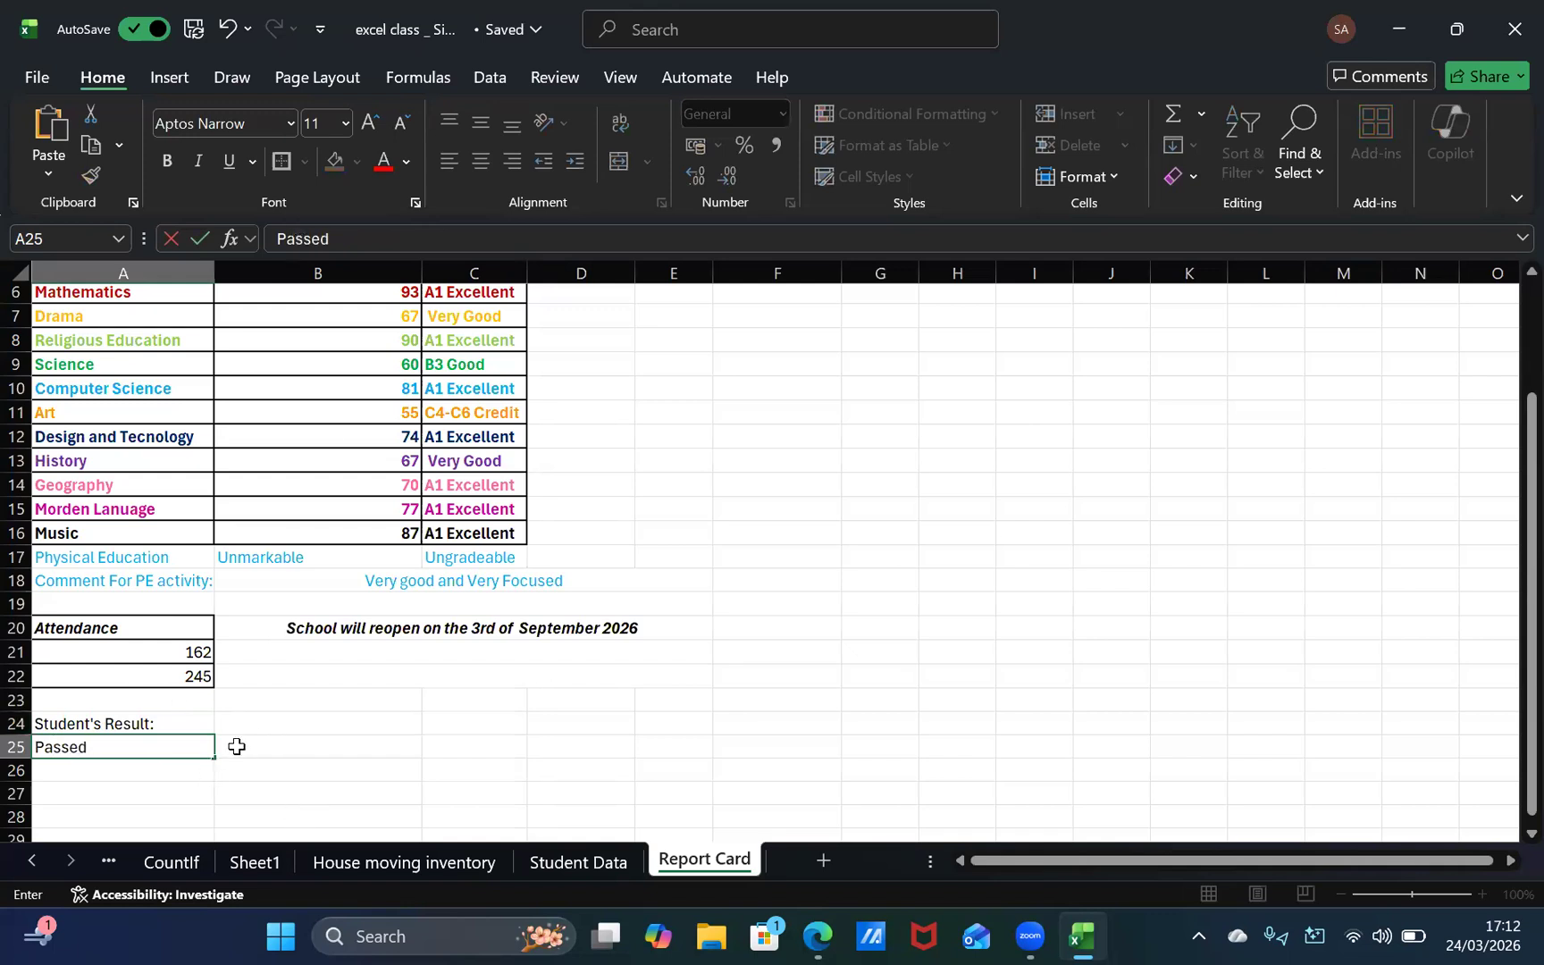
{"action": "key", "text": "Right"}
{"action": "key", "text": "Left"}
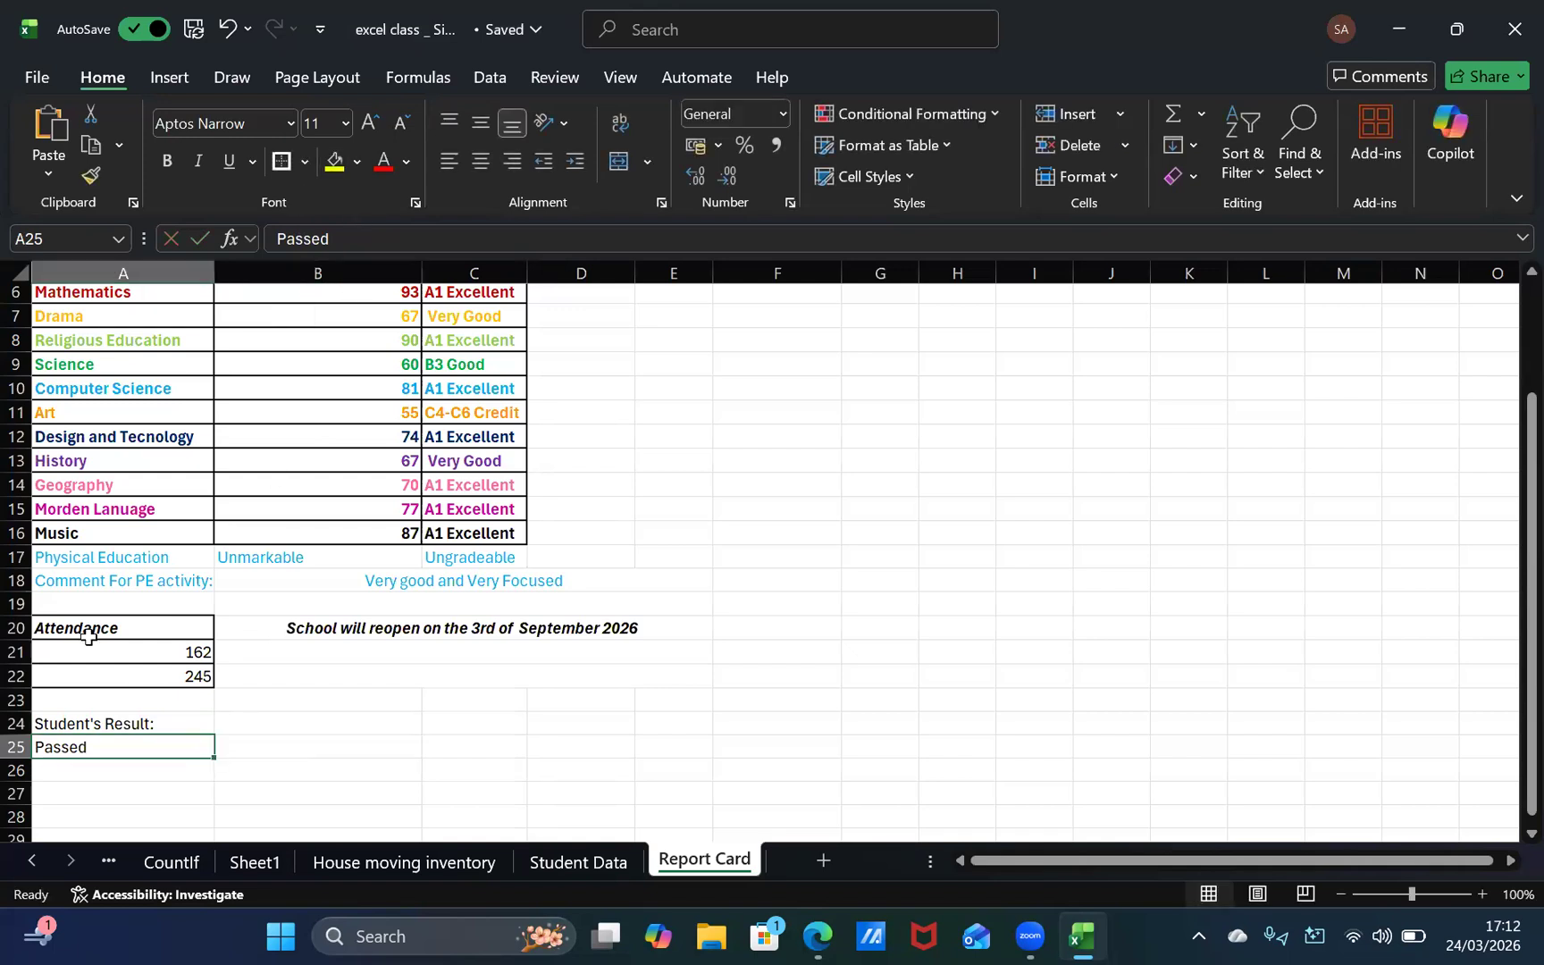
Step: Give the Student's Result cells A24 and A25 outside borders matching those of the Attendance cells
{"action": "left_click", "coordinate": [121, 725]}
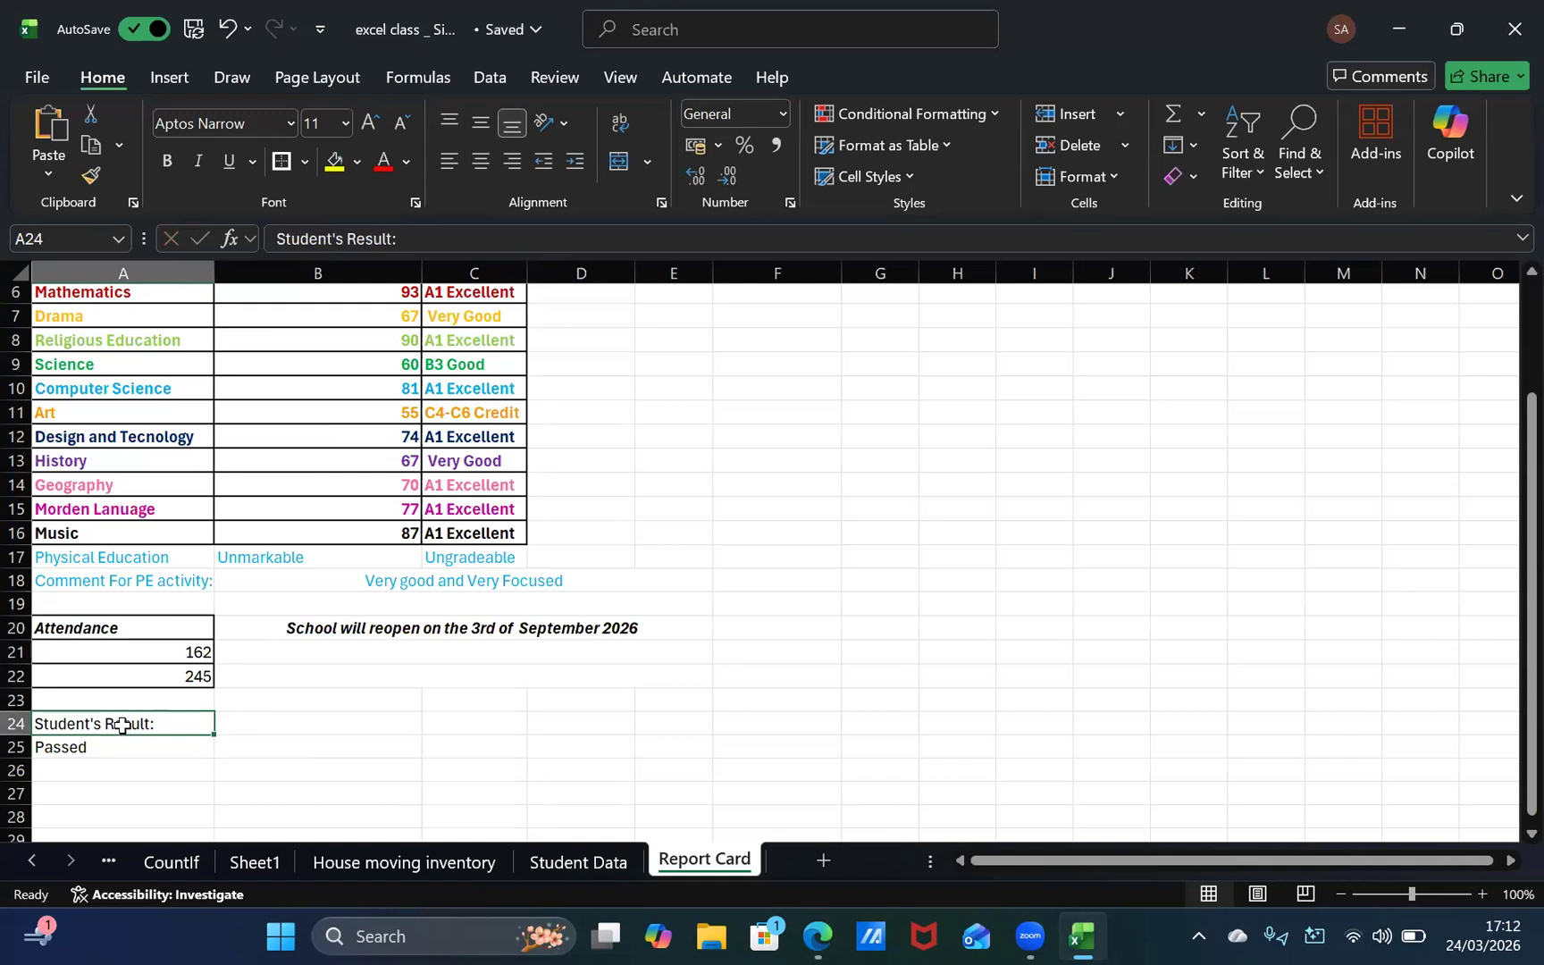
{"action": "left_click", "coordinate": [122, 749]}
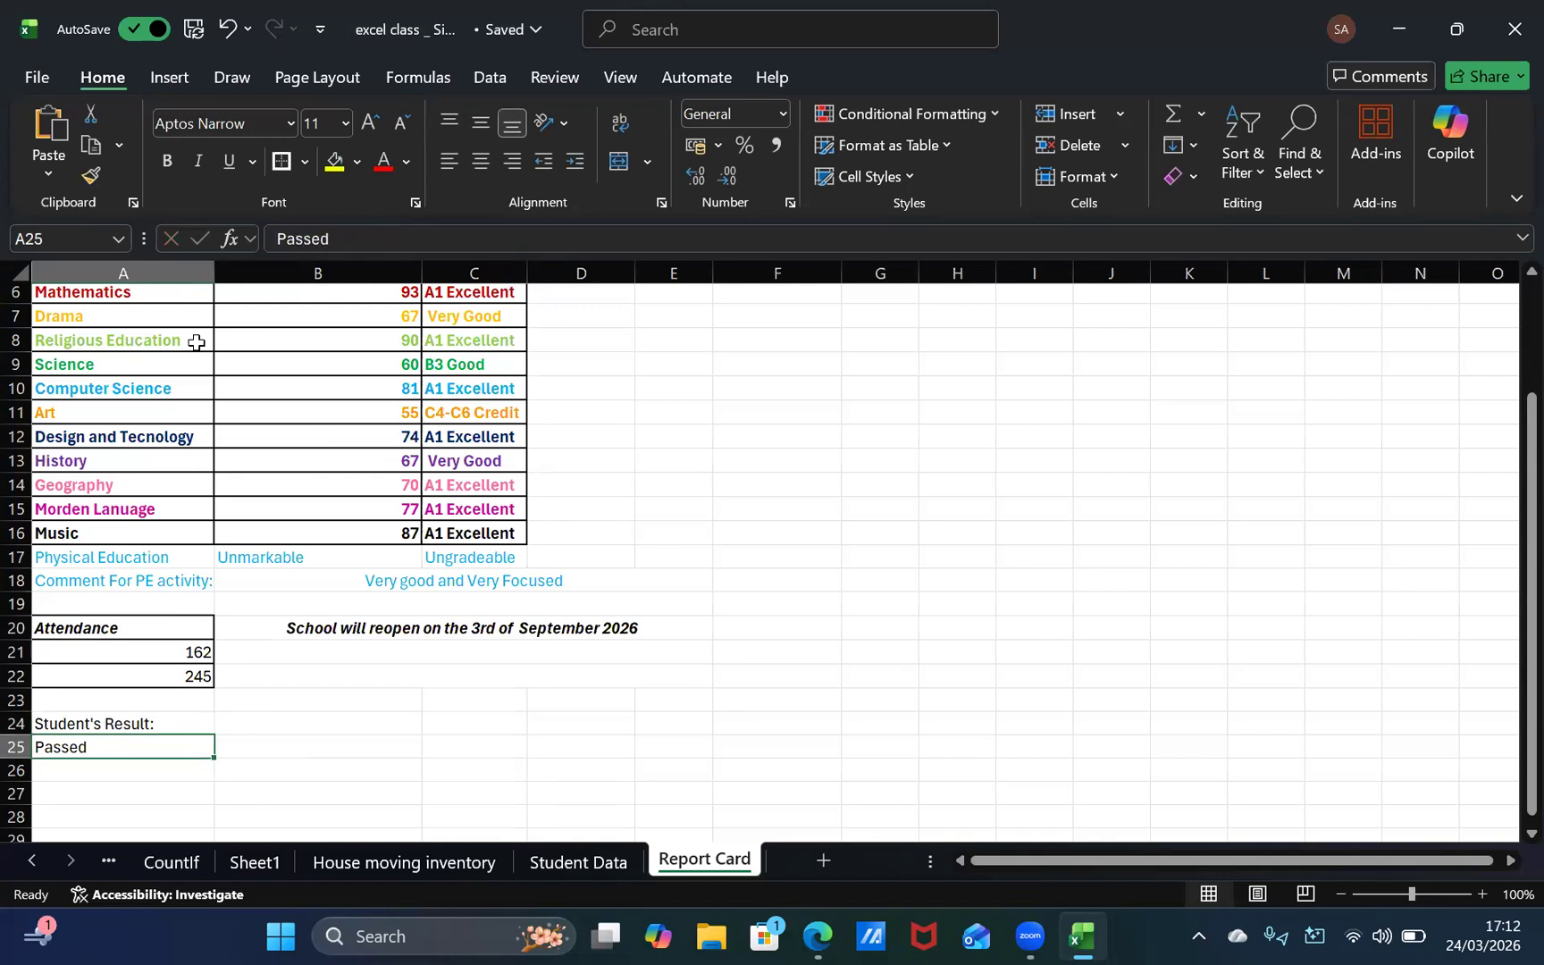
{"action": "left_click", "coordinate": [105, 722], "text": "shift"}
{"action": "left_click", "coordinate": [281, 161]}
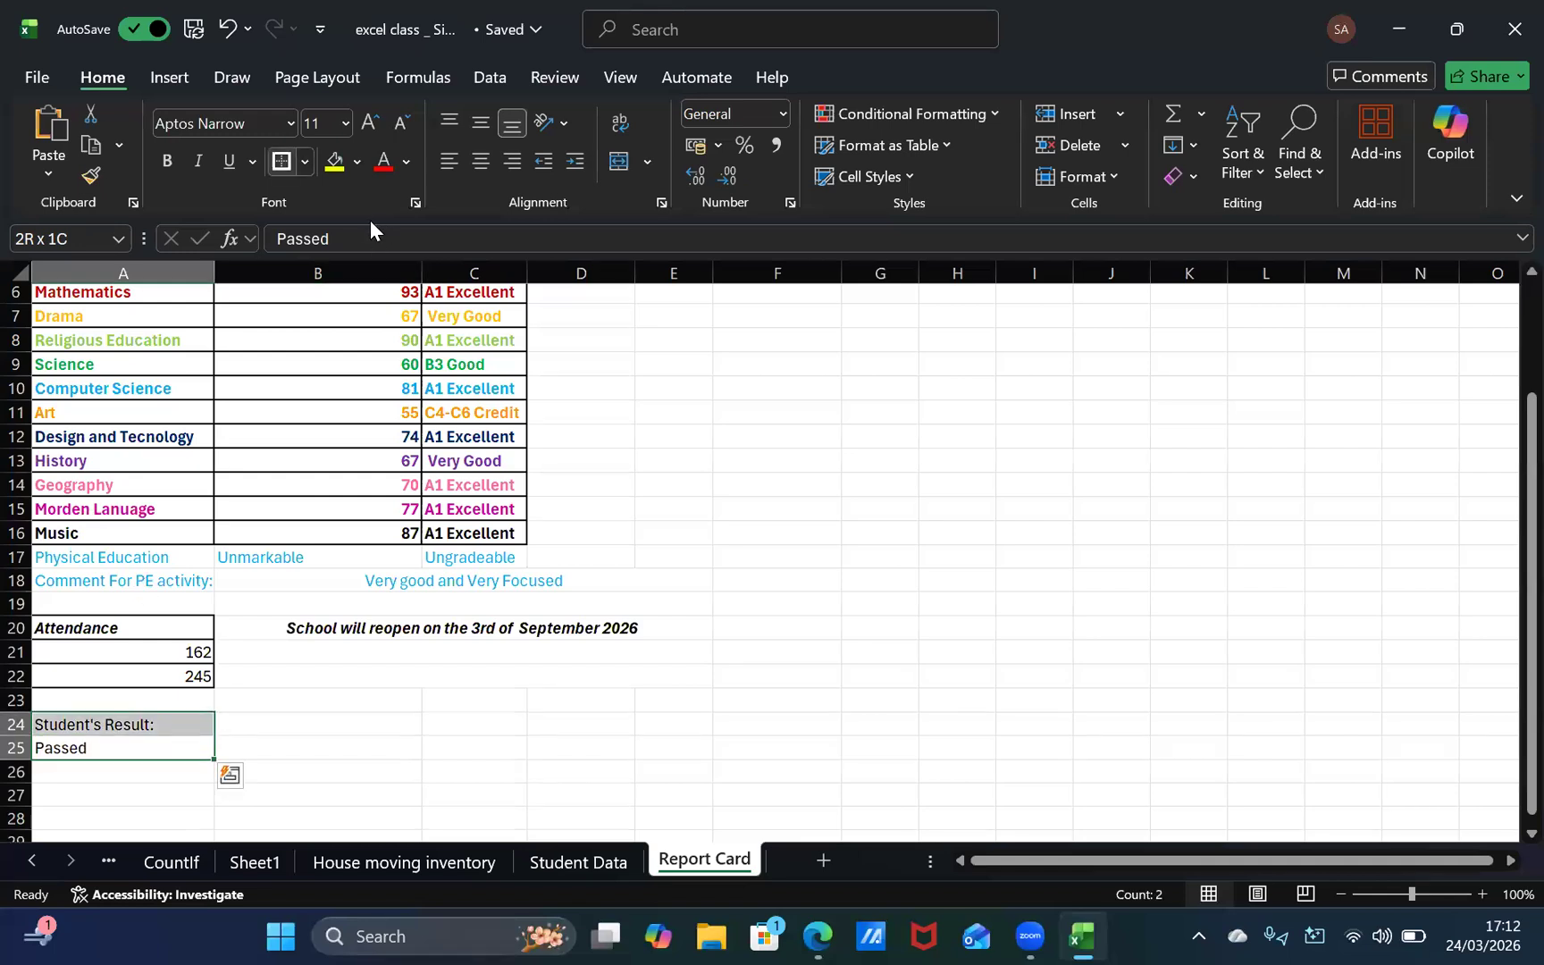
{"action": "left_click", "coordinate": [281, 162]}
{"action": "left_click", "coordinate": [140, 751], "text": "shift"}
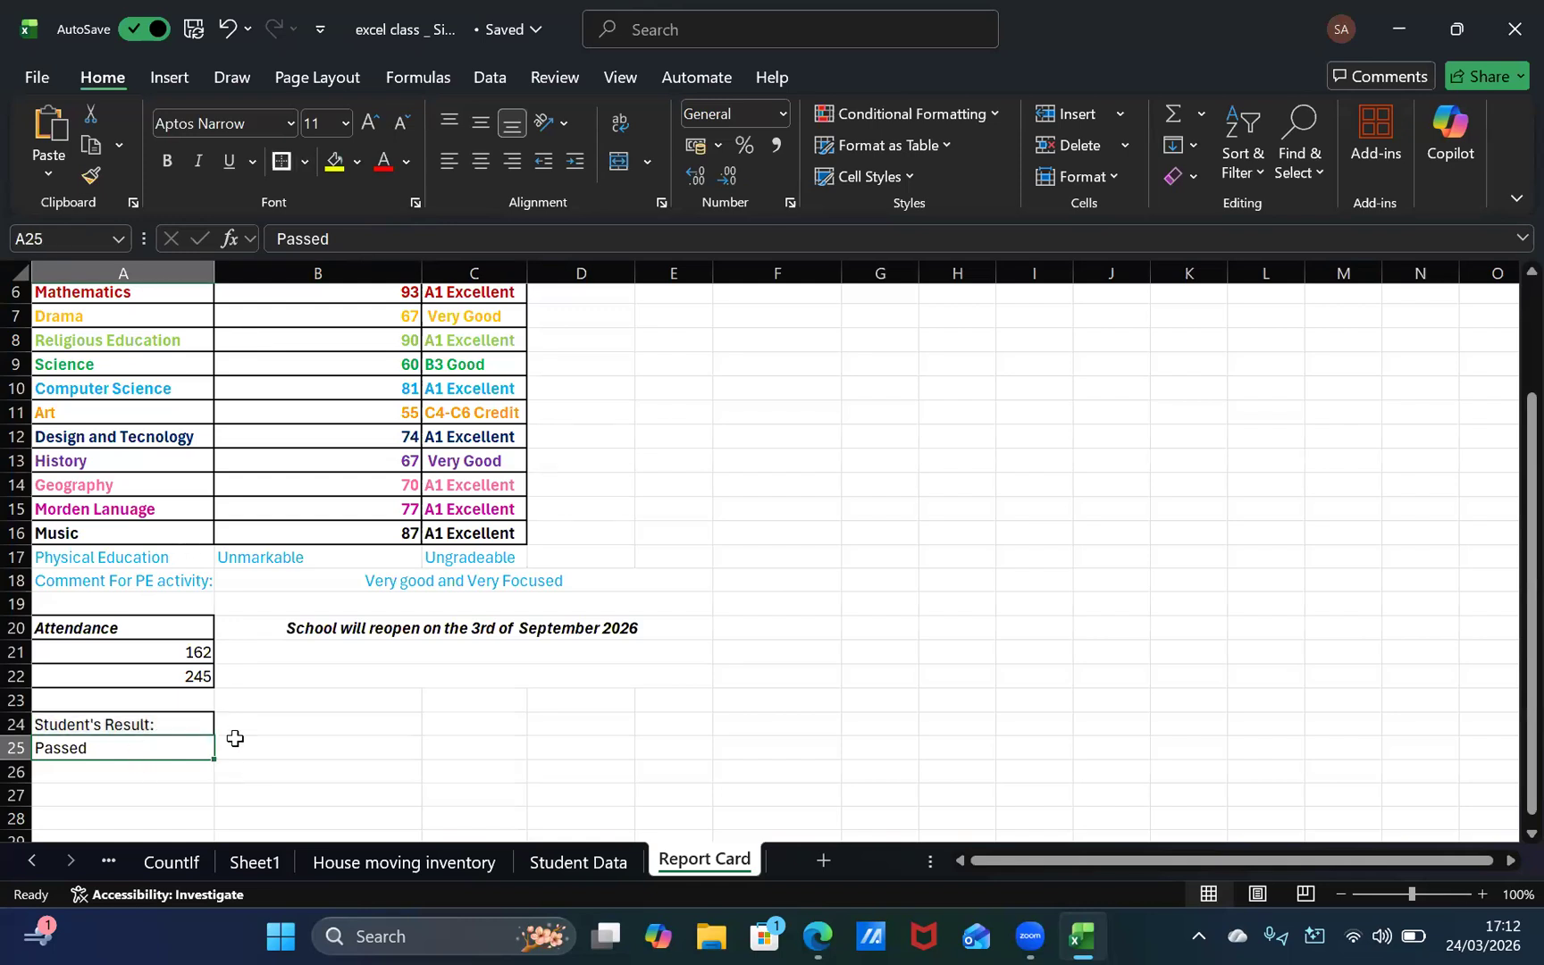
{"action": "left_click", "coordinate": [176, 788]}
{"action": "left_click", "coordinate": [184, 745]}
{"action": "left_click", "coordinate": [72, 725]}
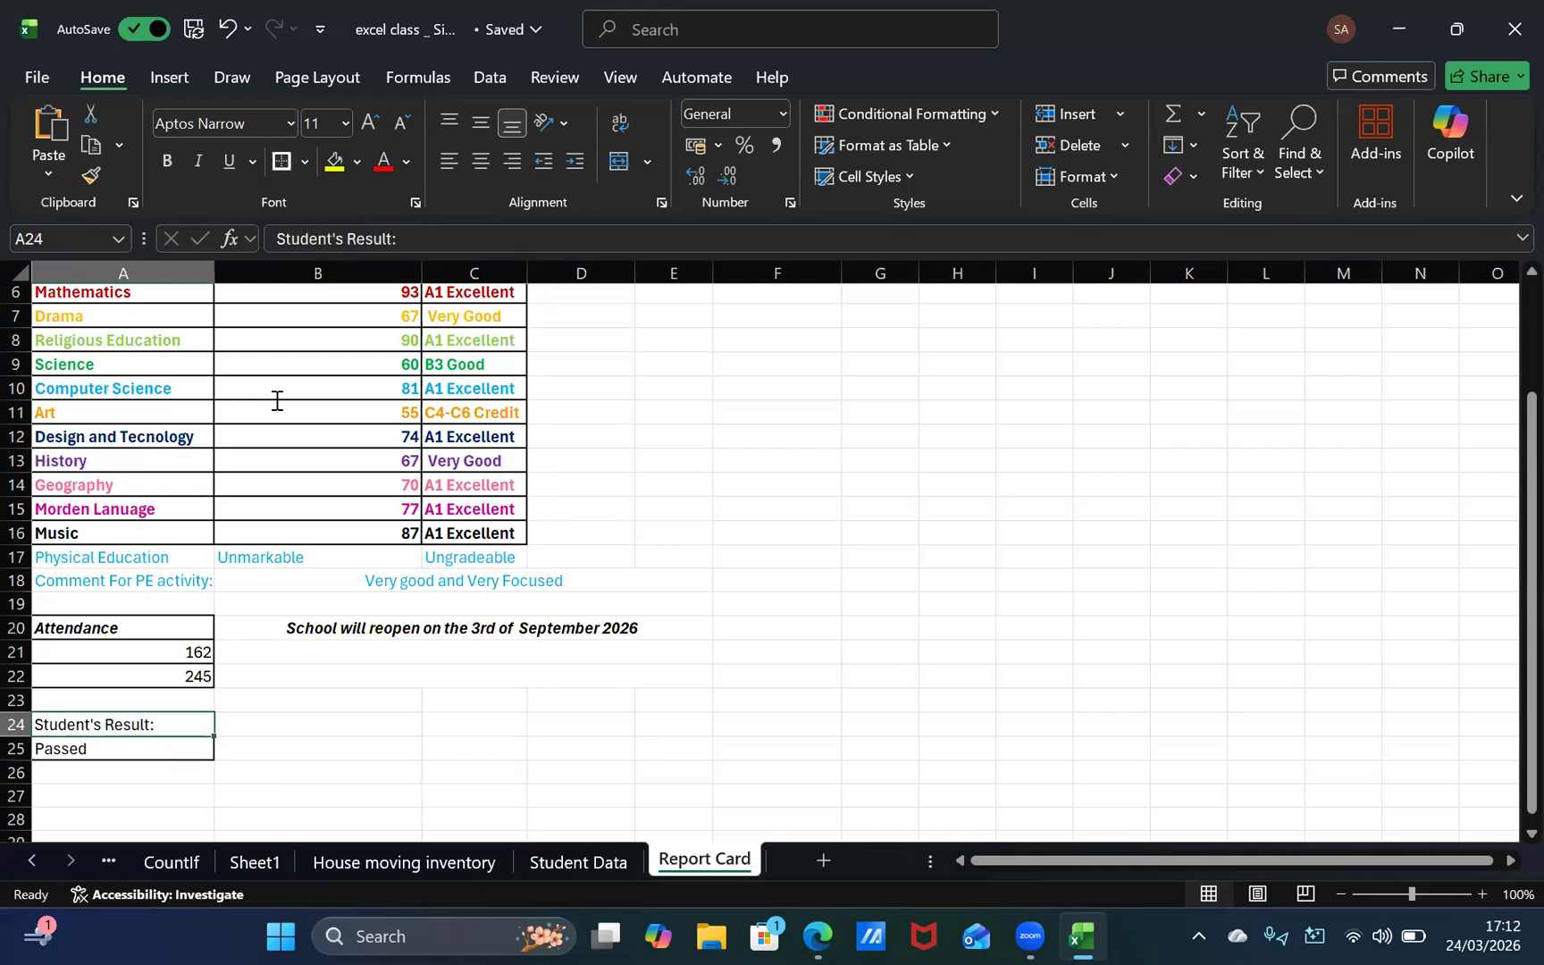
{"action": "left_click", "coordinate": [317, 793]}
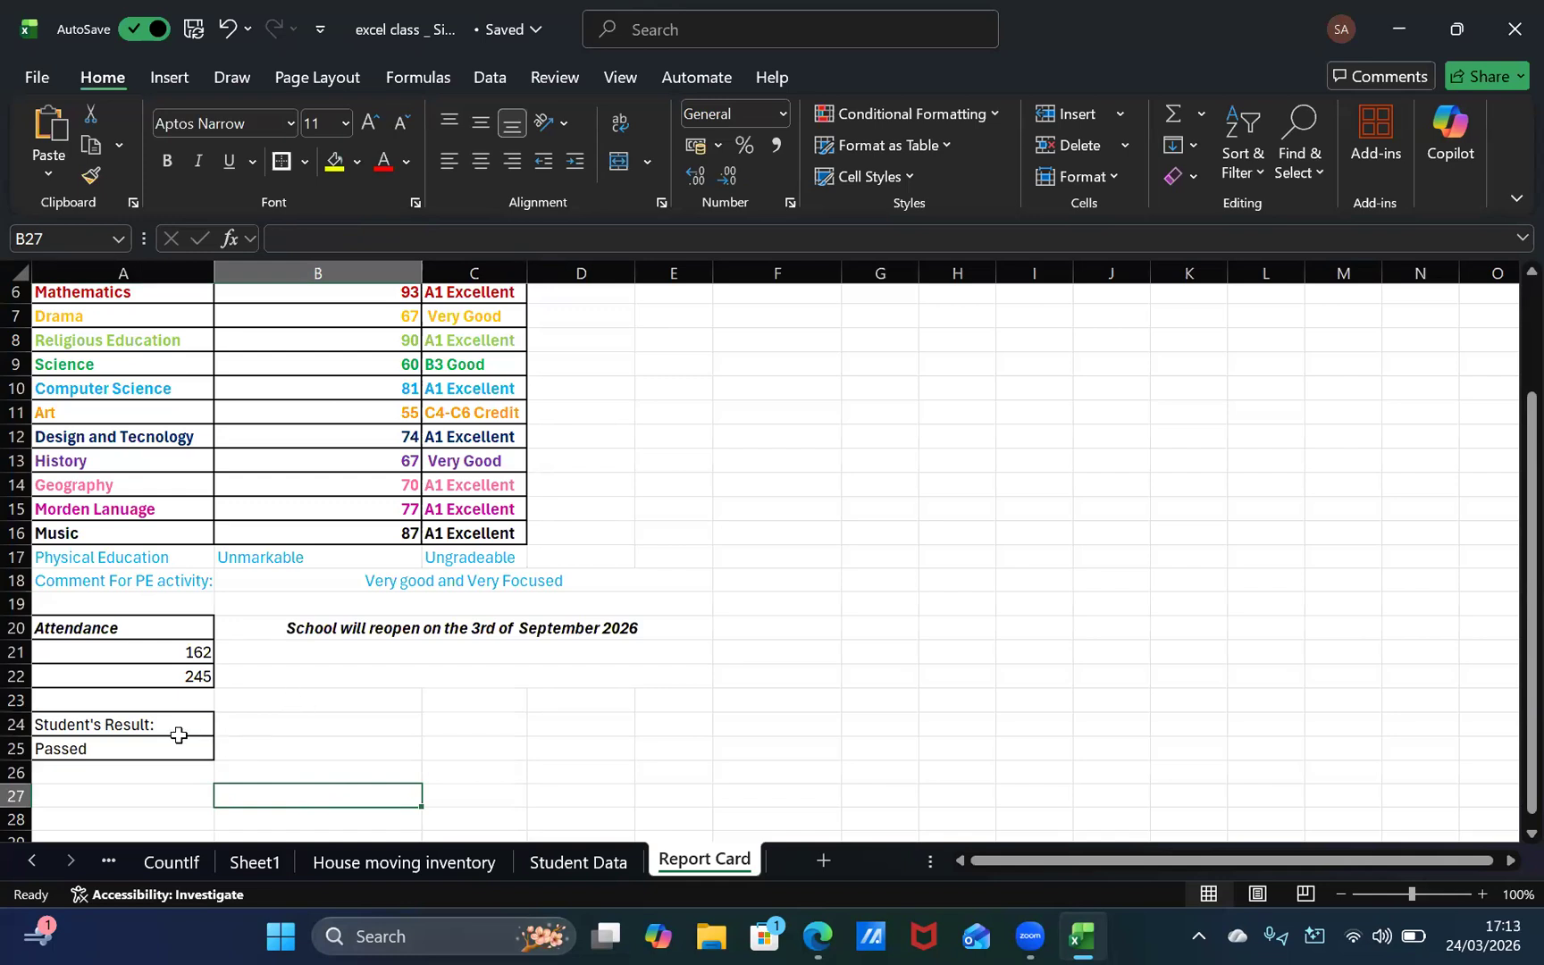
Step: Make the texts in cells A24 and A25 bold and italic
{"action": "left_click", "coordinate": [153, 725]}
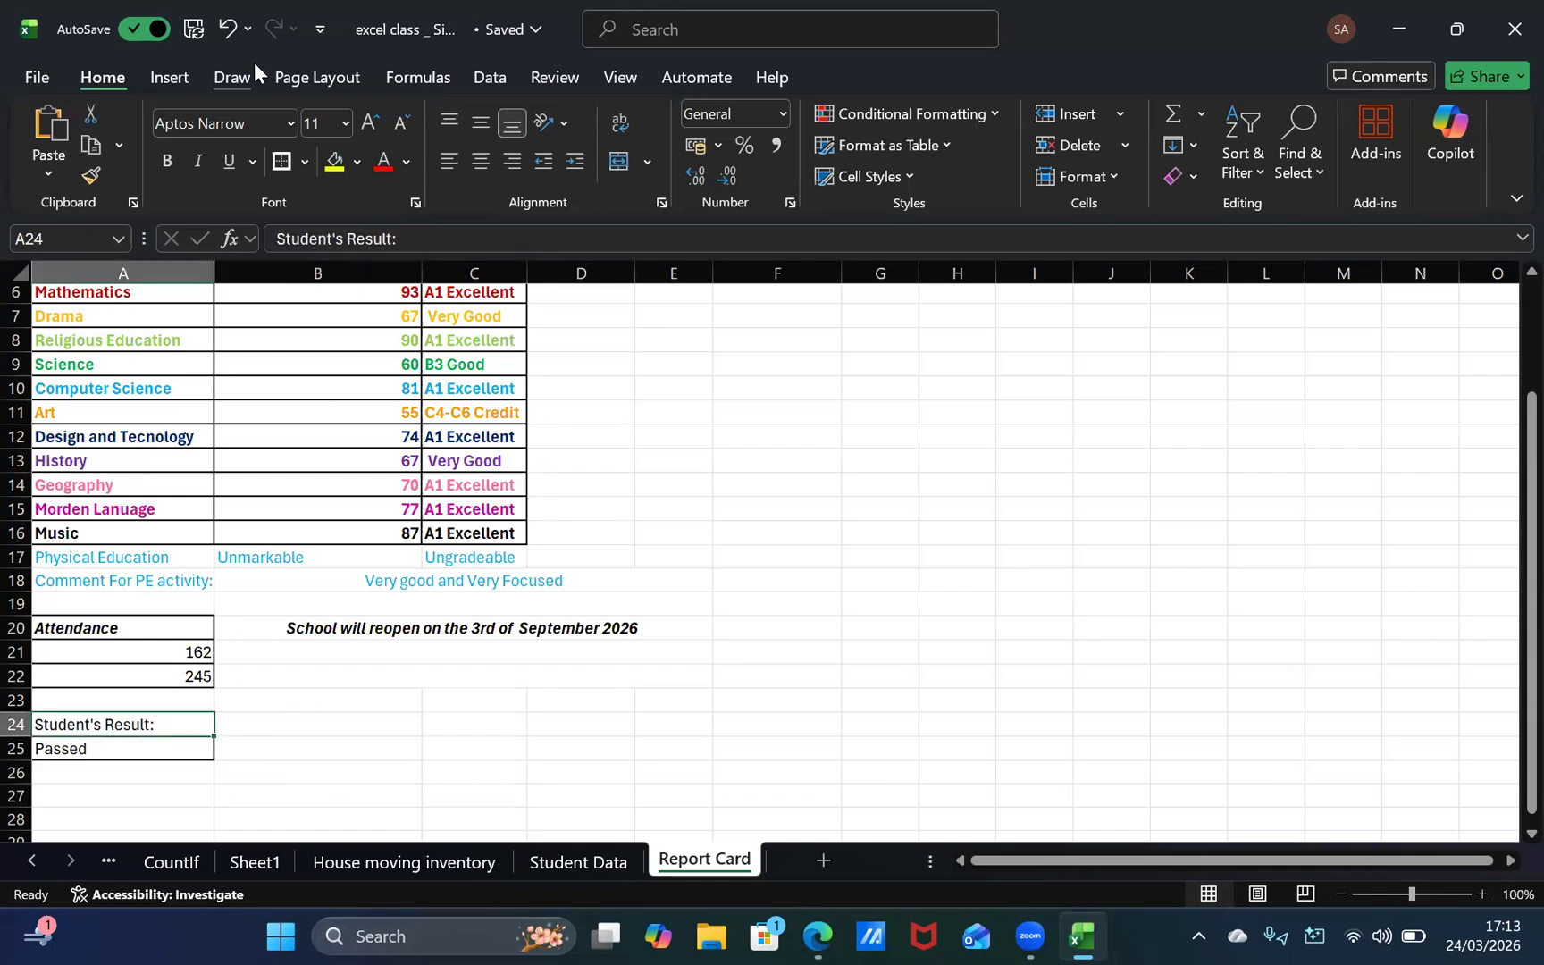
{"action": "key", "text": "ctrl+b"}
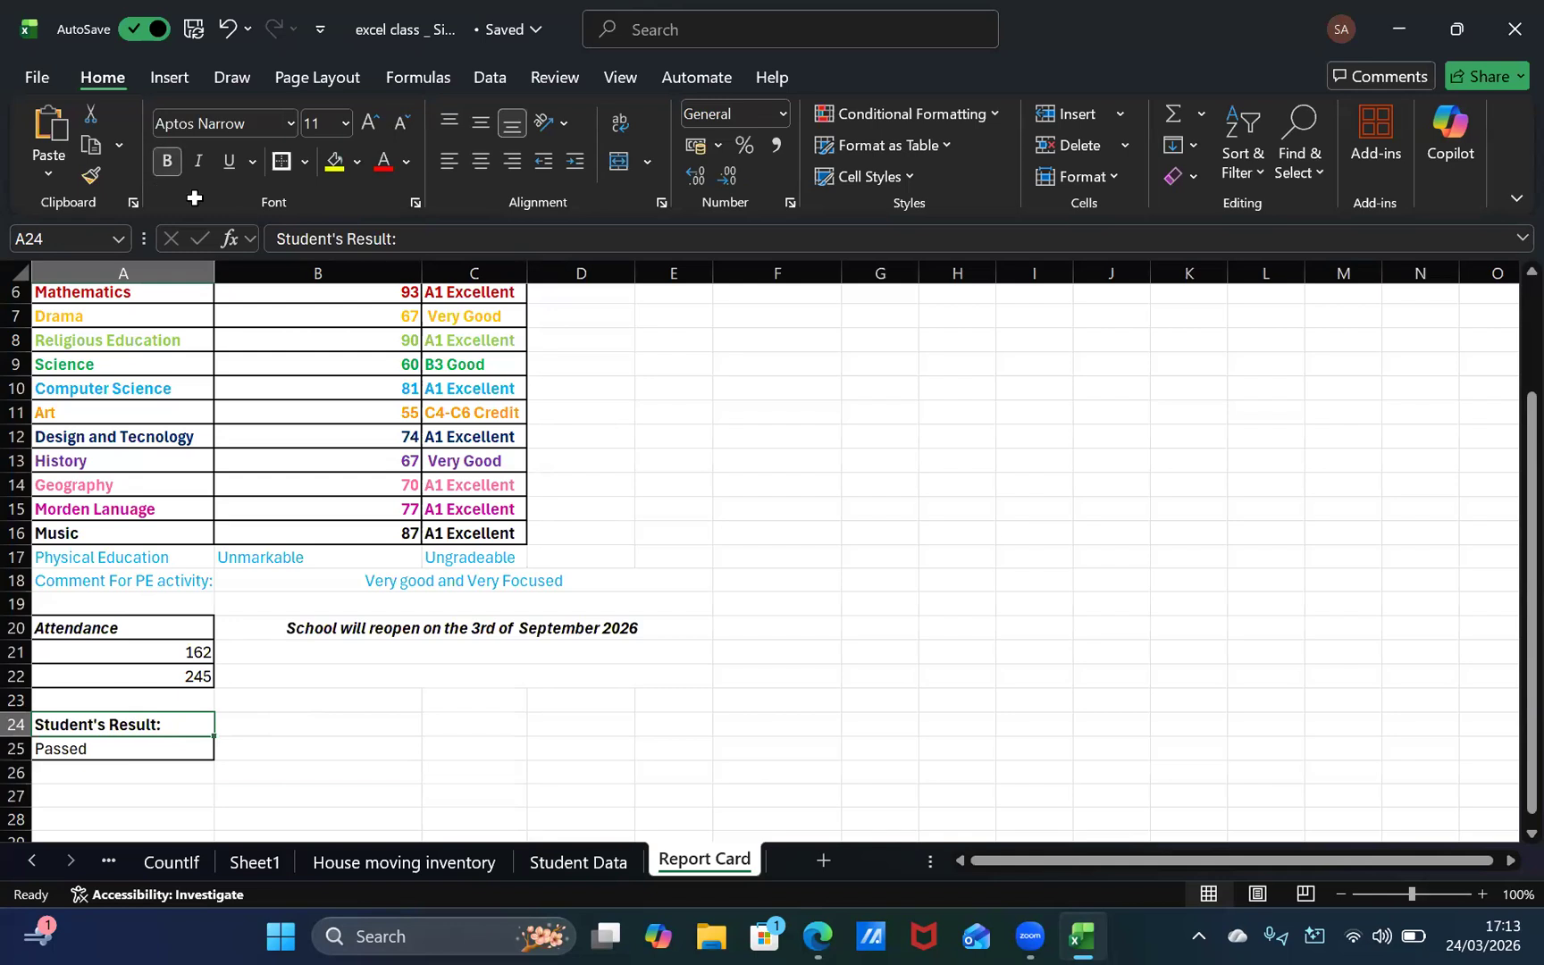
{"action": "key", "text": "ctrl+i"}
{"action": "key", "text": "Return"}
{"action": "key", "text": "ctrl+b"}
{"action": "key", "text": "ctrl+i"}
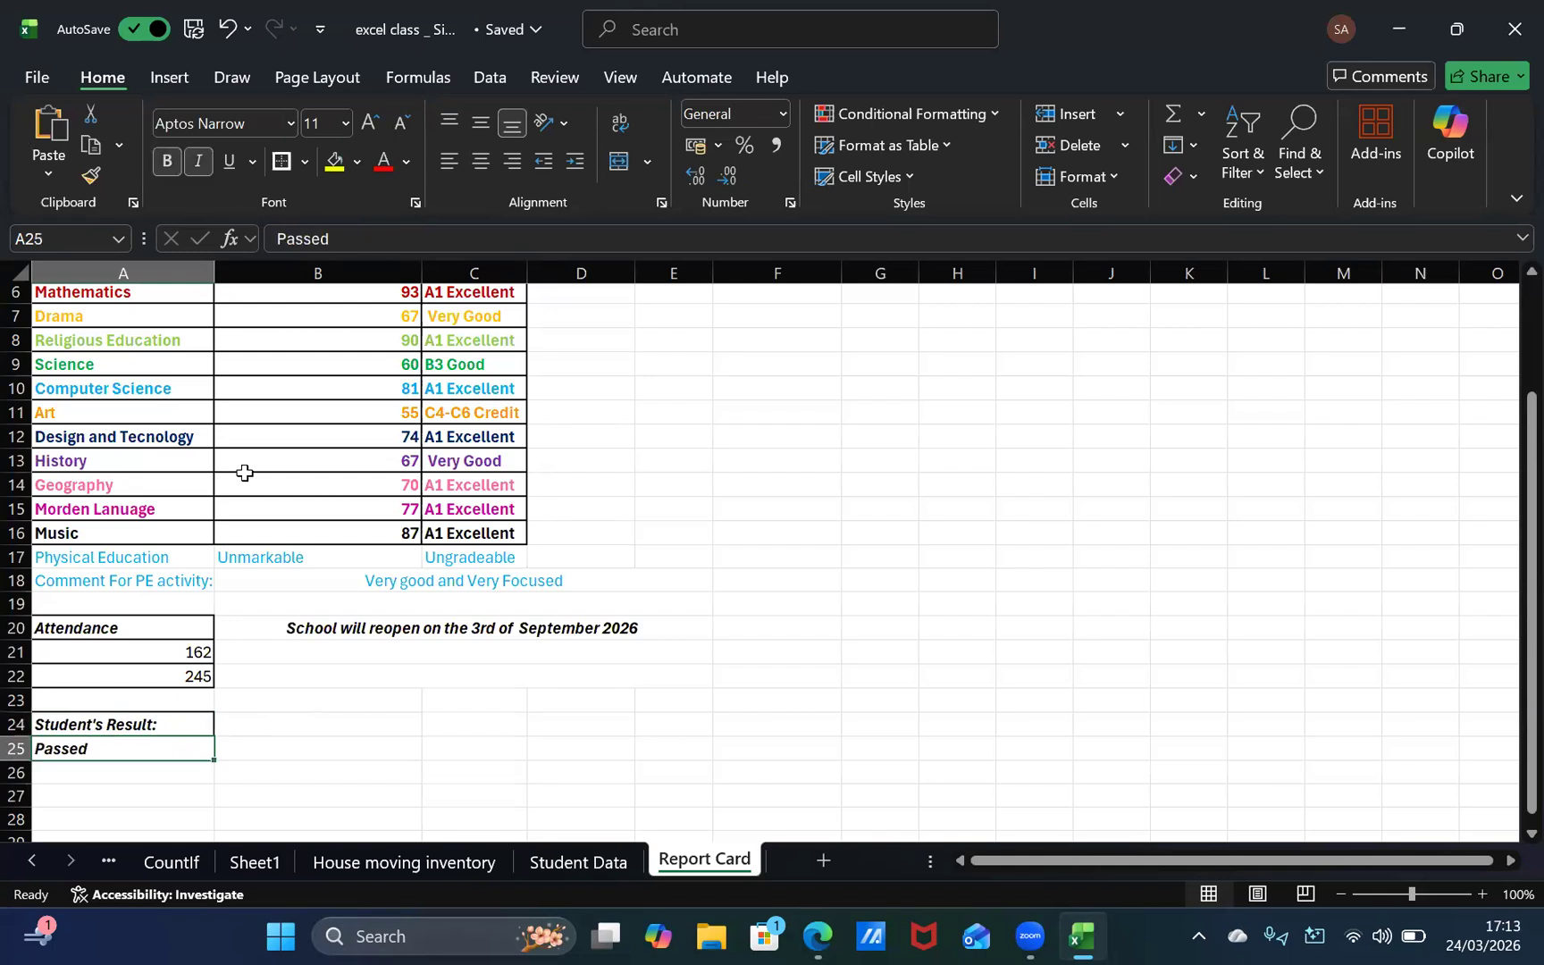
Step: Consult the report card template in the browser and enter the heading "Average Grade:" in cell C23
{"action": "left_click", "coordinate": [389, 747]}
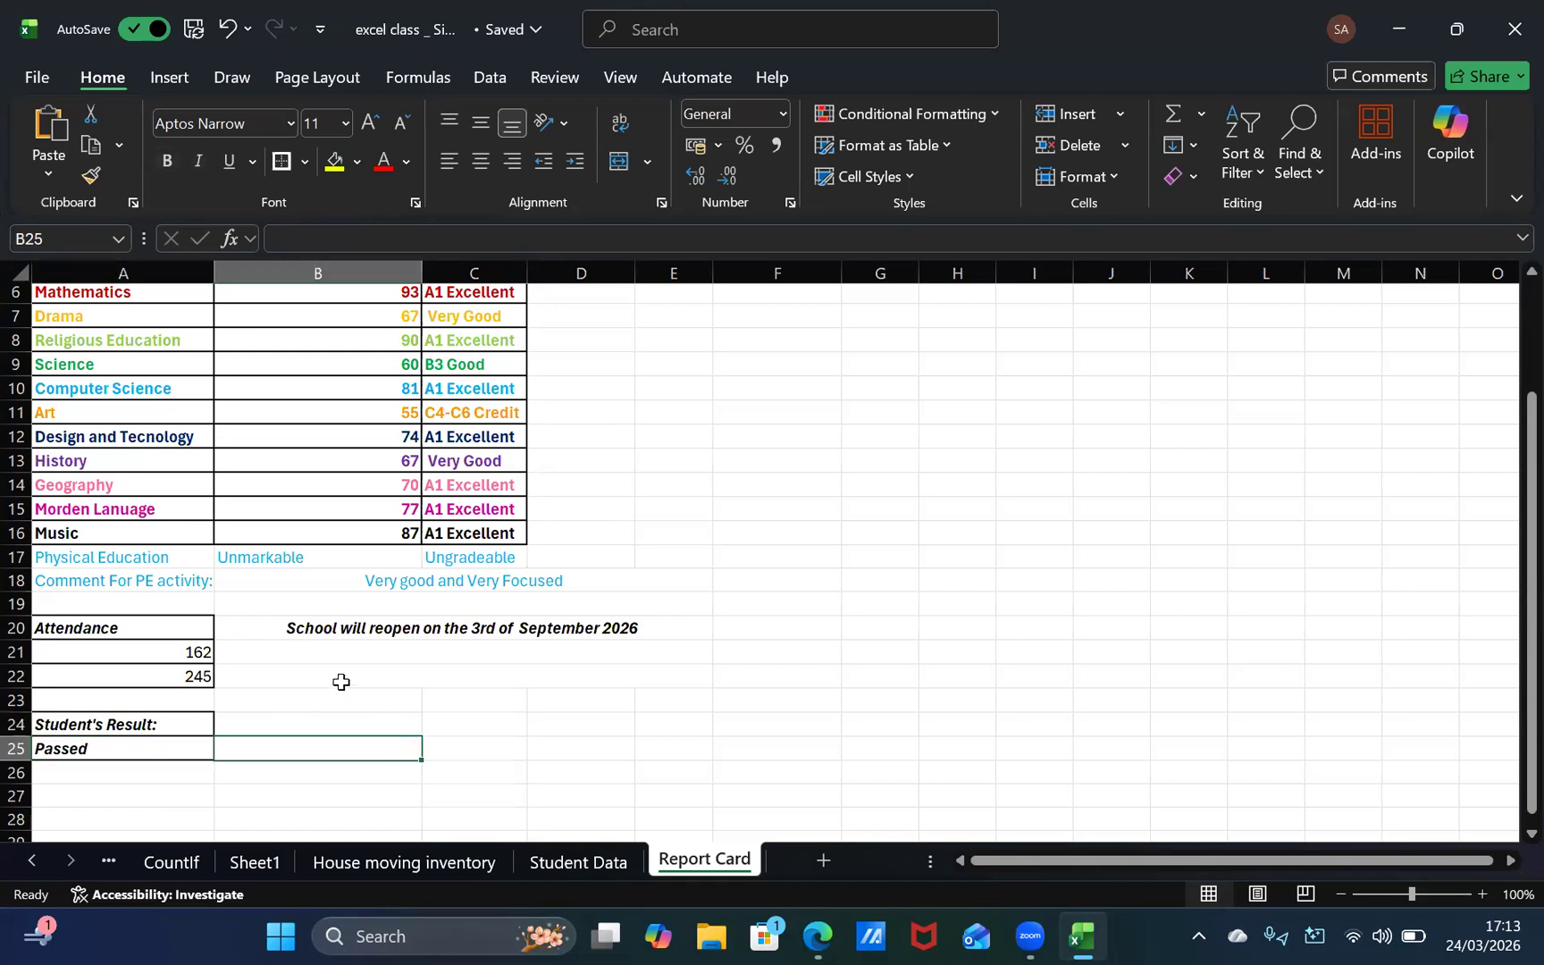
{"action": "key", "text": "alt+Tab"}
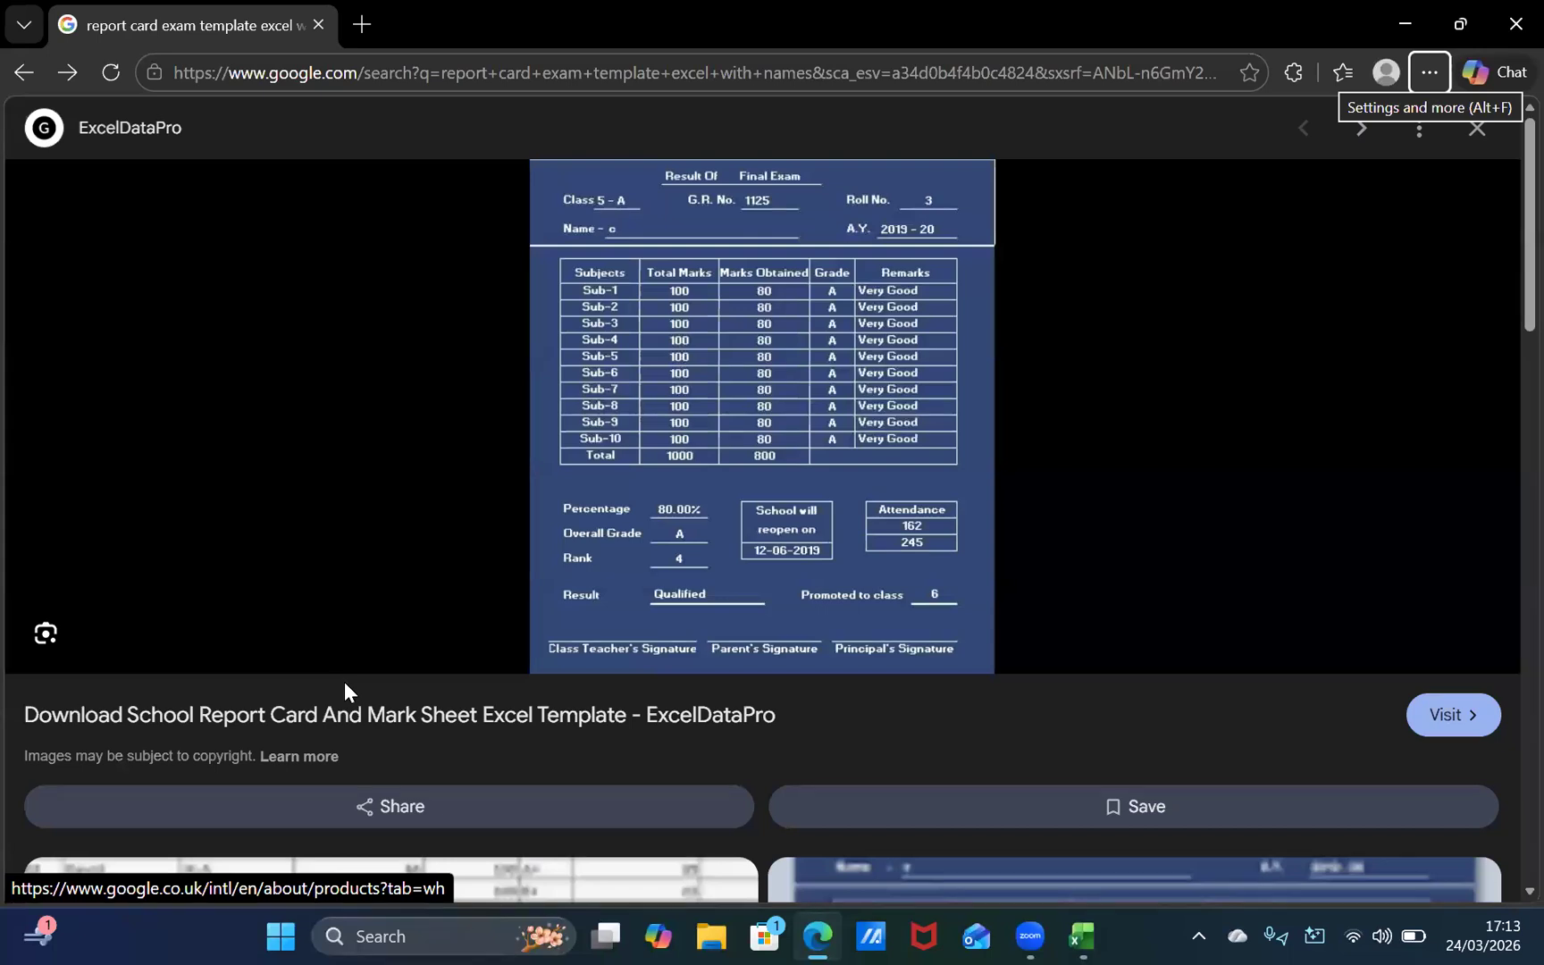
{"action": "key", "text": "alt+Tab"}
{"action": "left_click", "coordinate": [400, 706]}
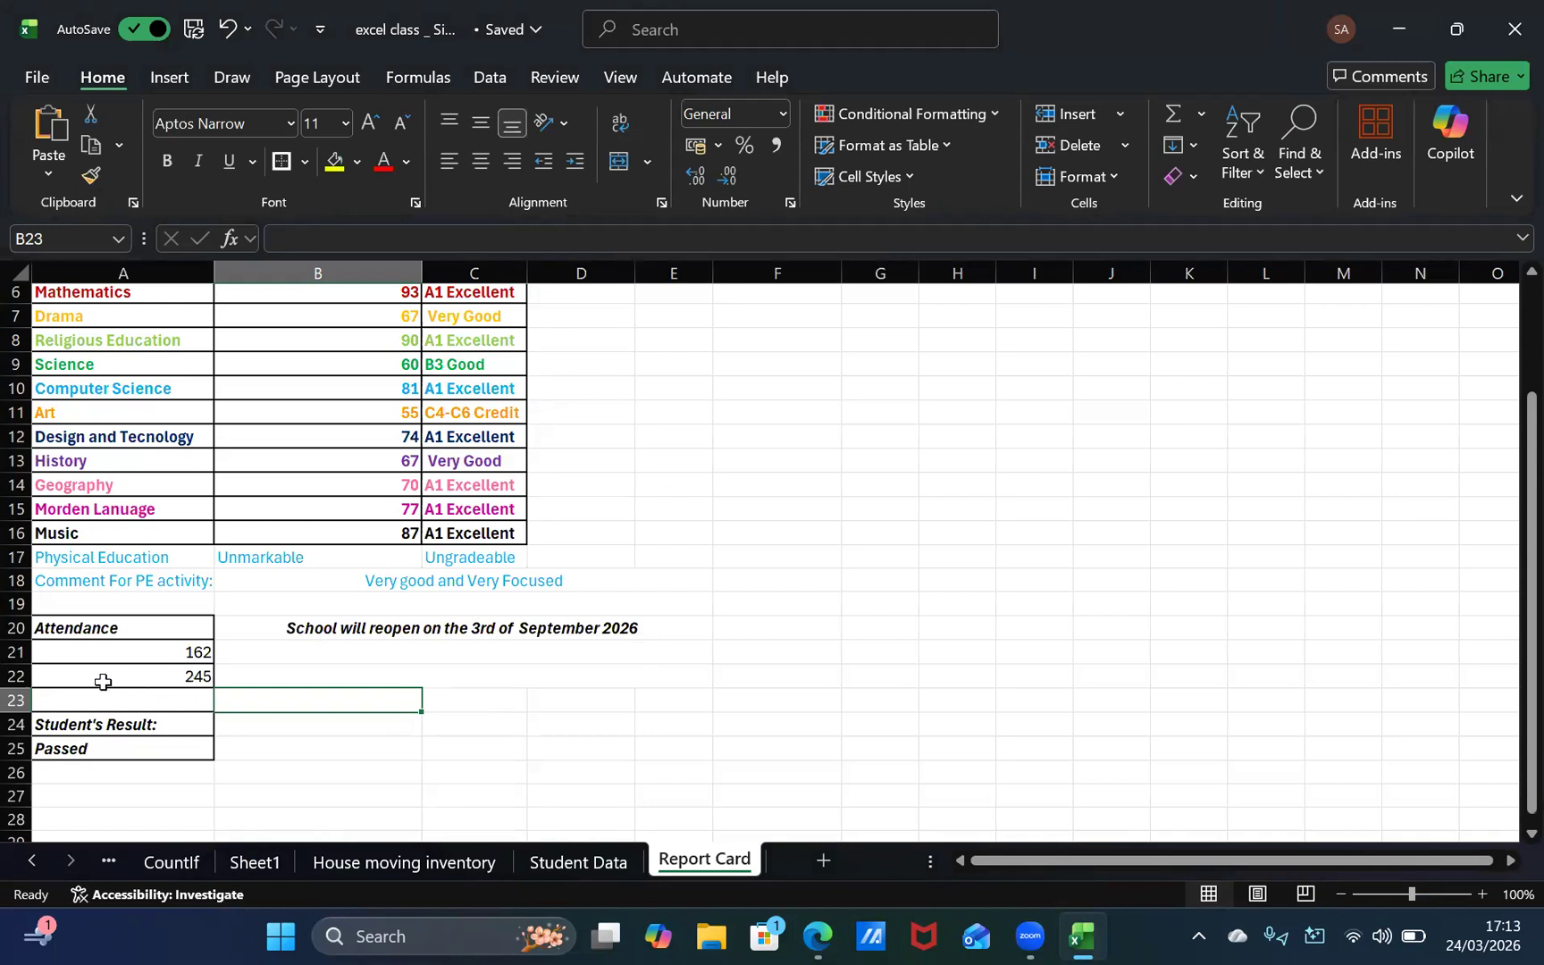
{"action": "right_click", "coordinate": [117, 17]}
{"action": "left_click", "coordinate": [123, 698]}
{"action": "left_click", "coordinate": [356, 722]}
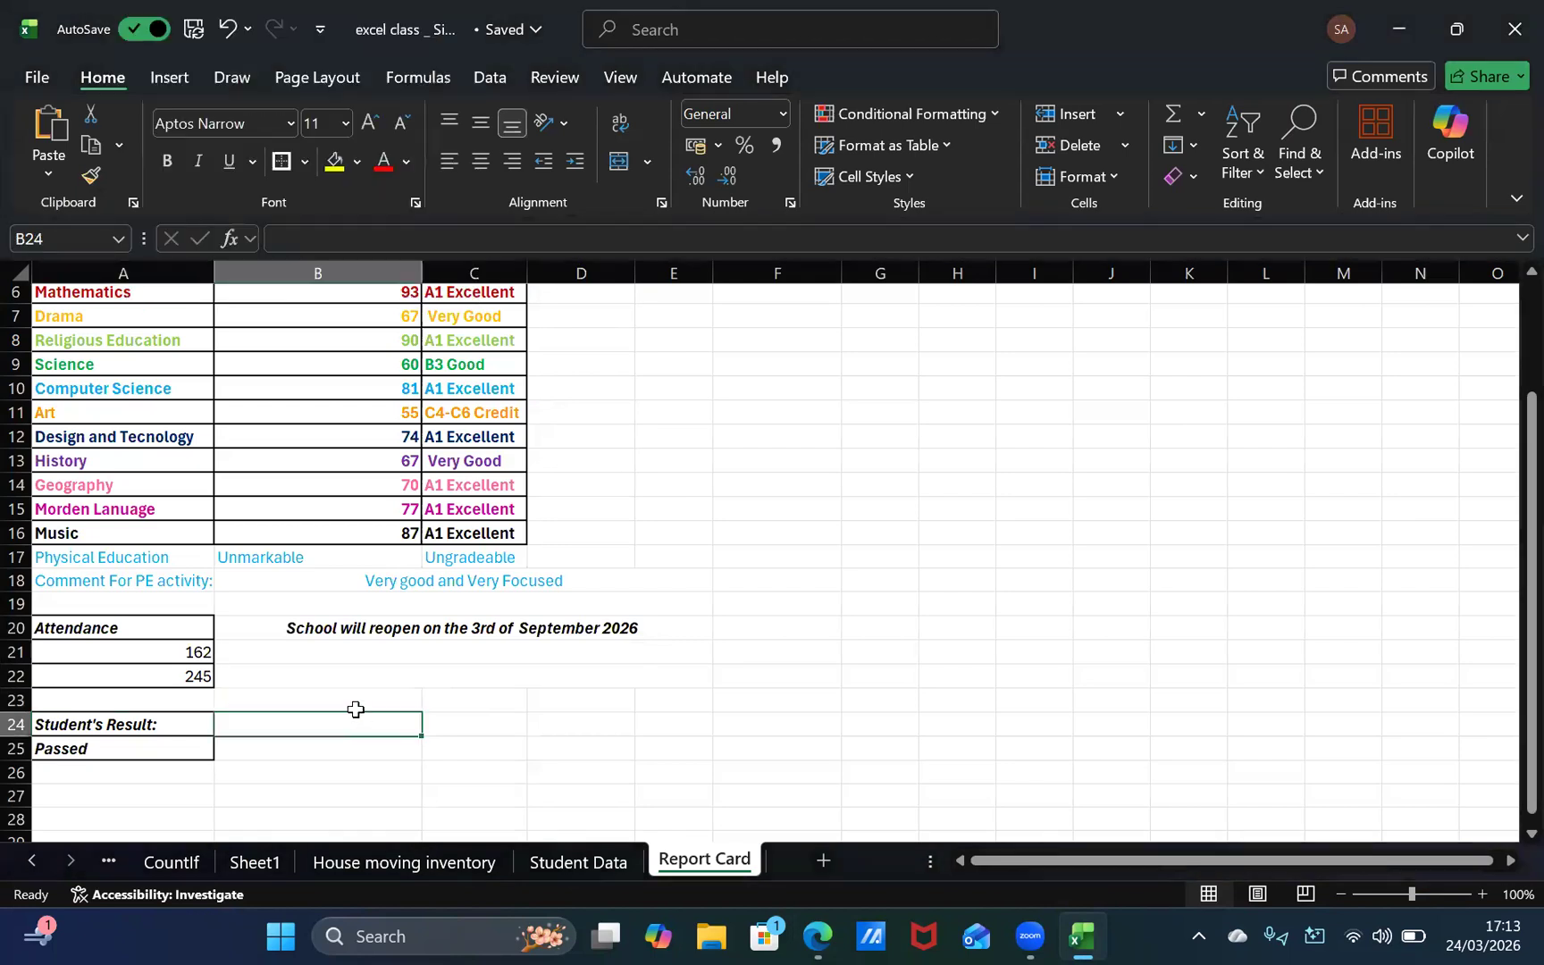
{"action": "left_click", "coordinate": [444, 708]}
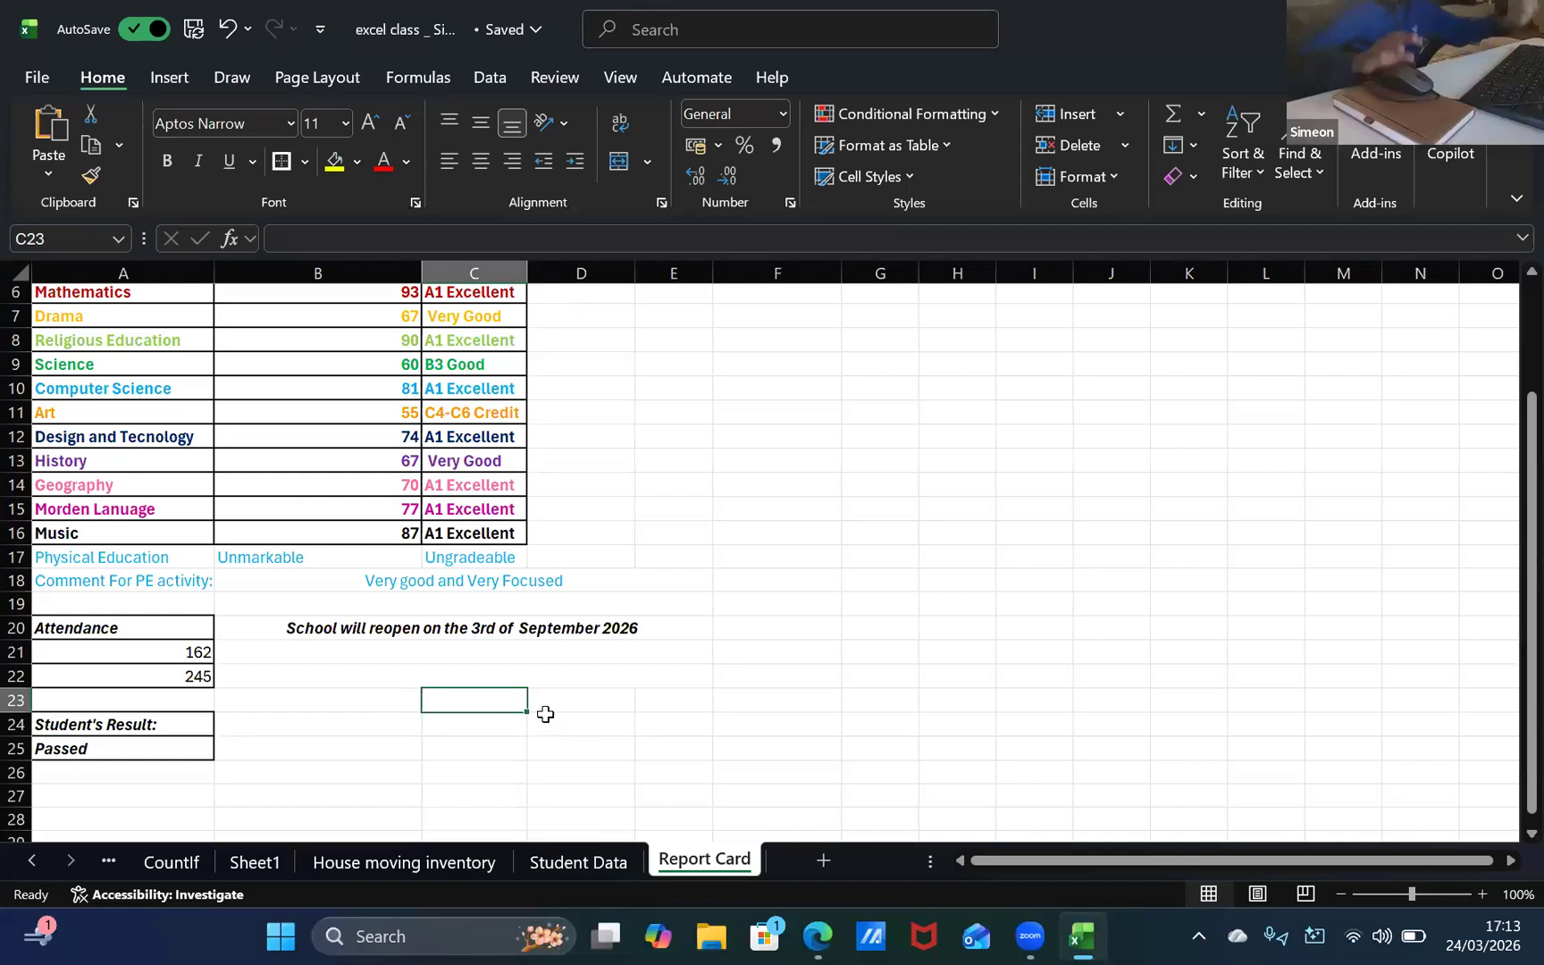
{"action": "type", "text": "aVERAGE "}
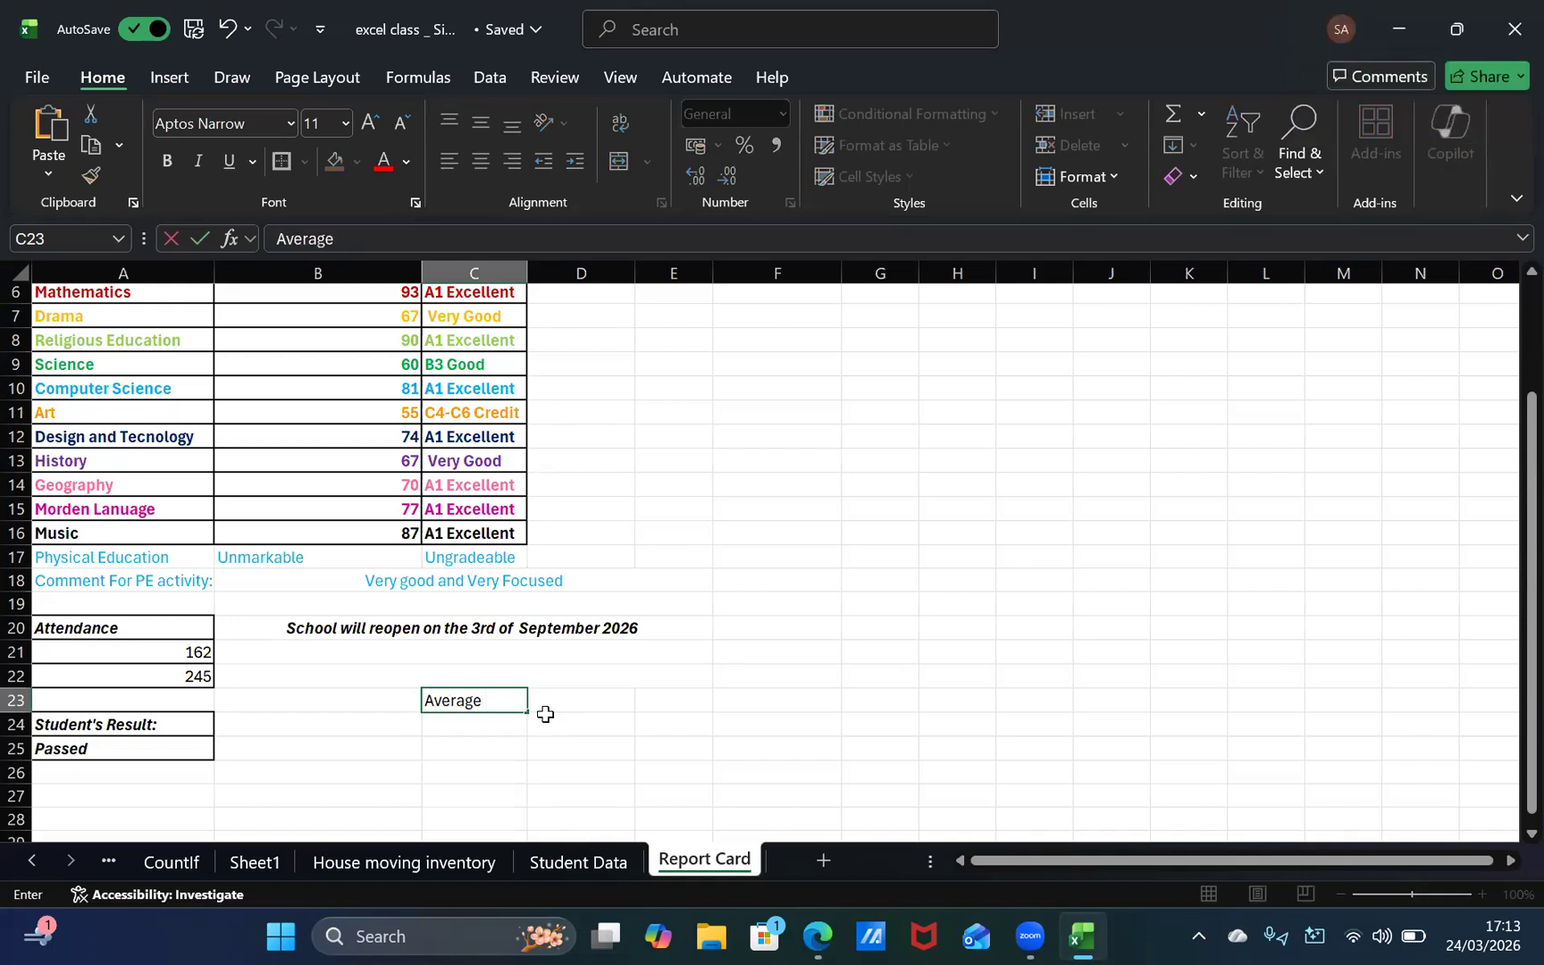
{"action": "type", "text": "Grade:"}
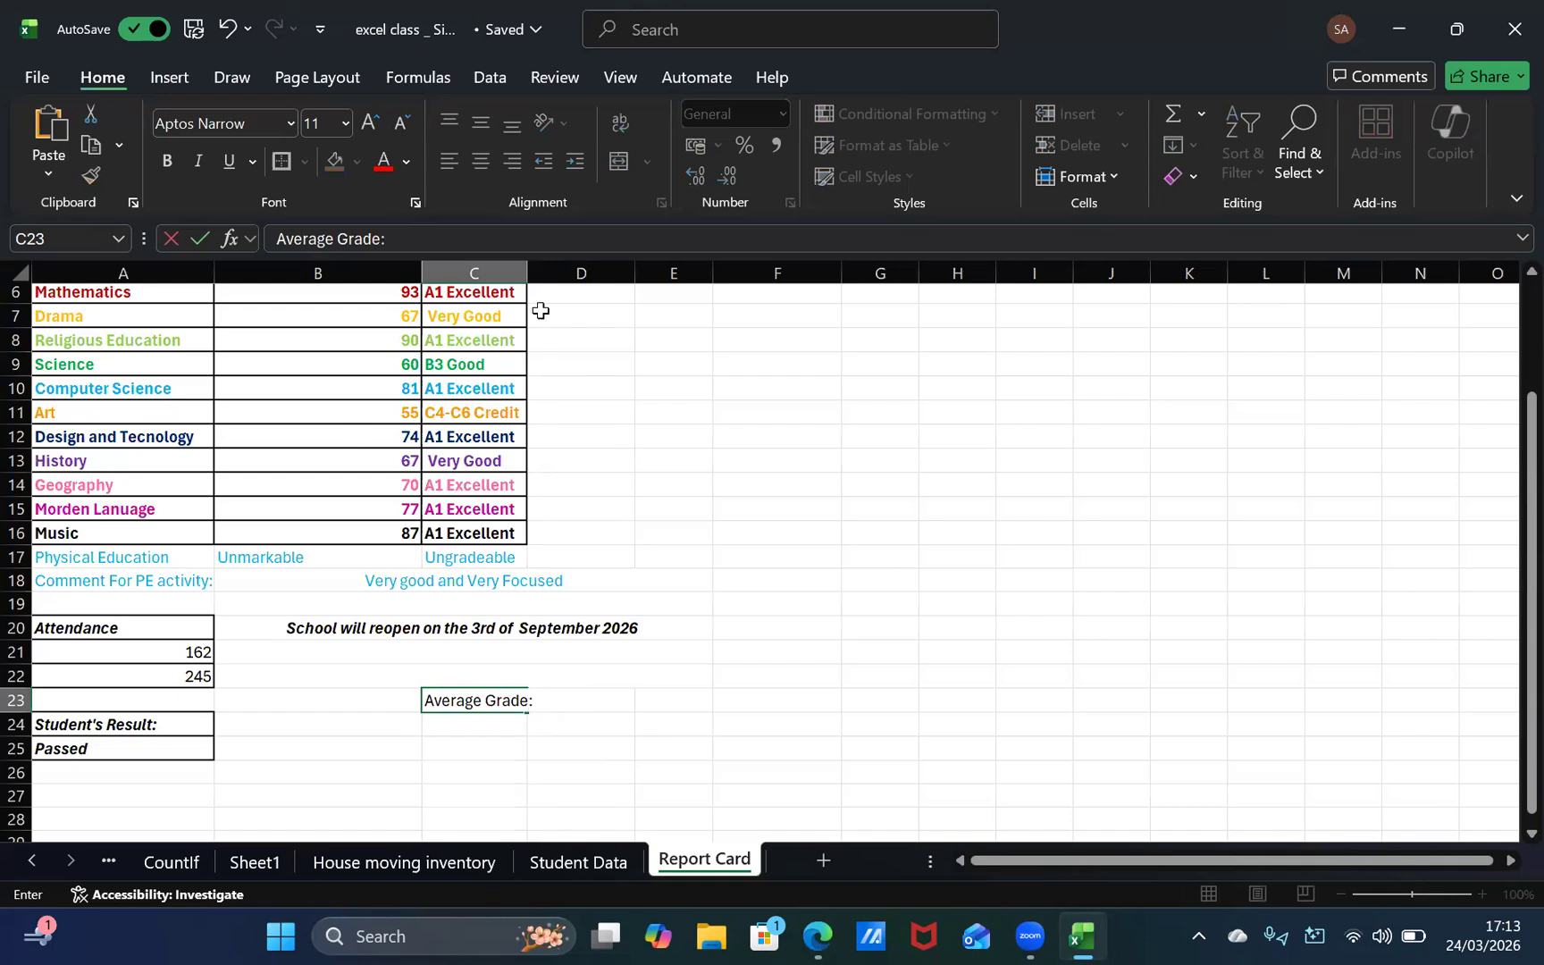
Step: Widen column C to fit the "Average Grade:" heading
{"action": "left_click", "coordinate": [530, 274]}
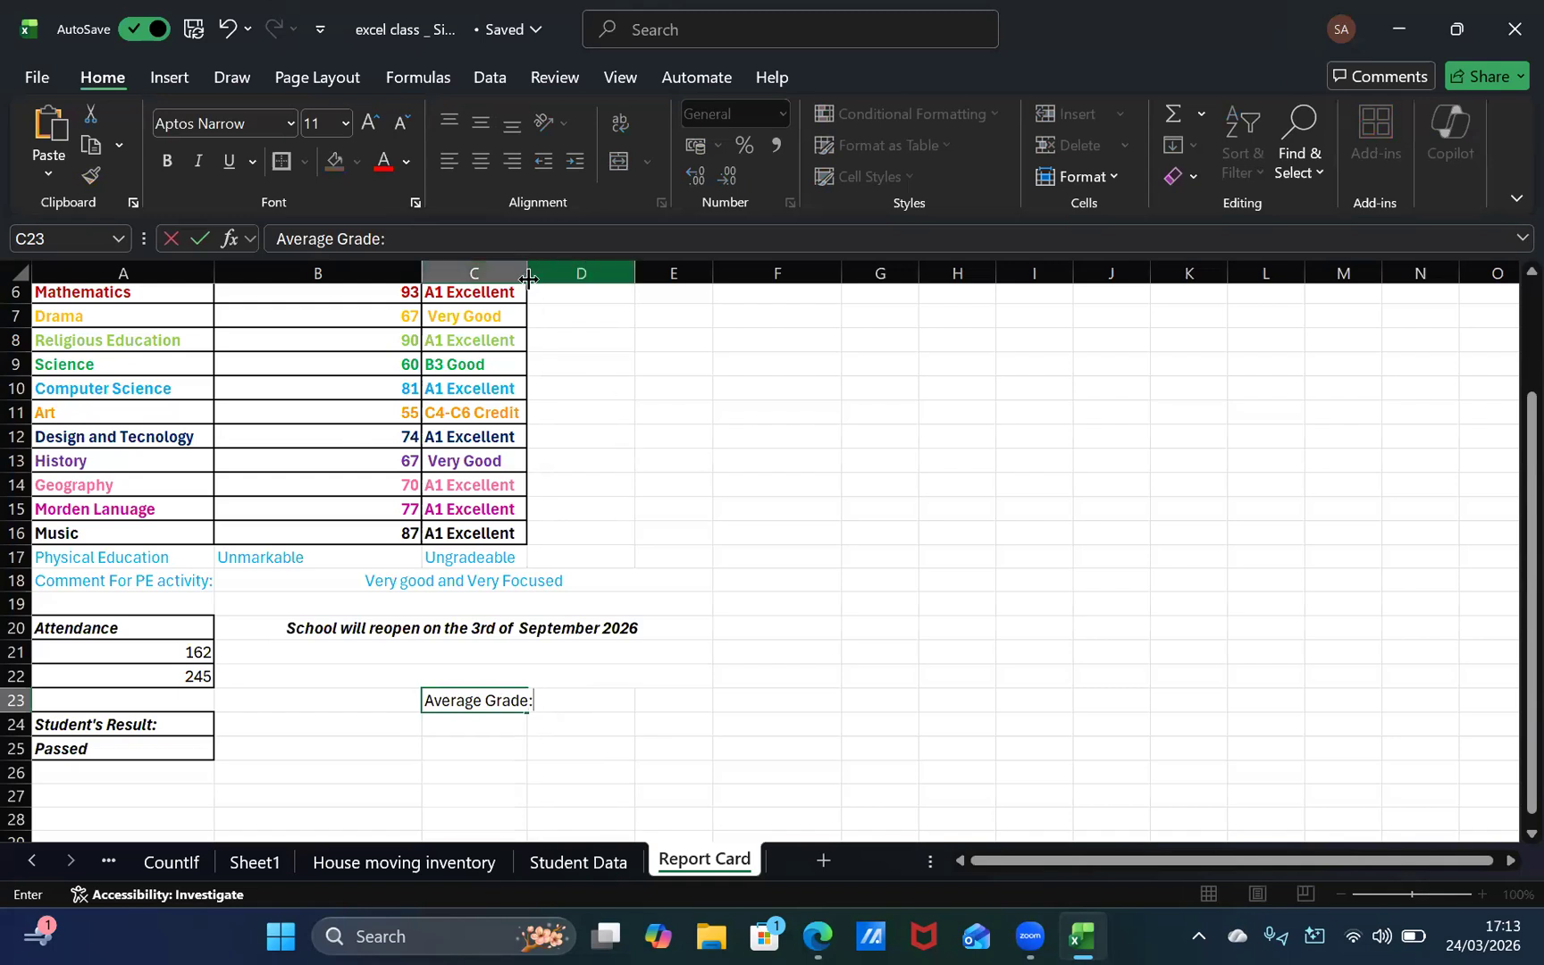
{"action": "double_click", "coordinate": [528, 278]}
{"action": "left_click", "coordinate": [711, 605]}
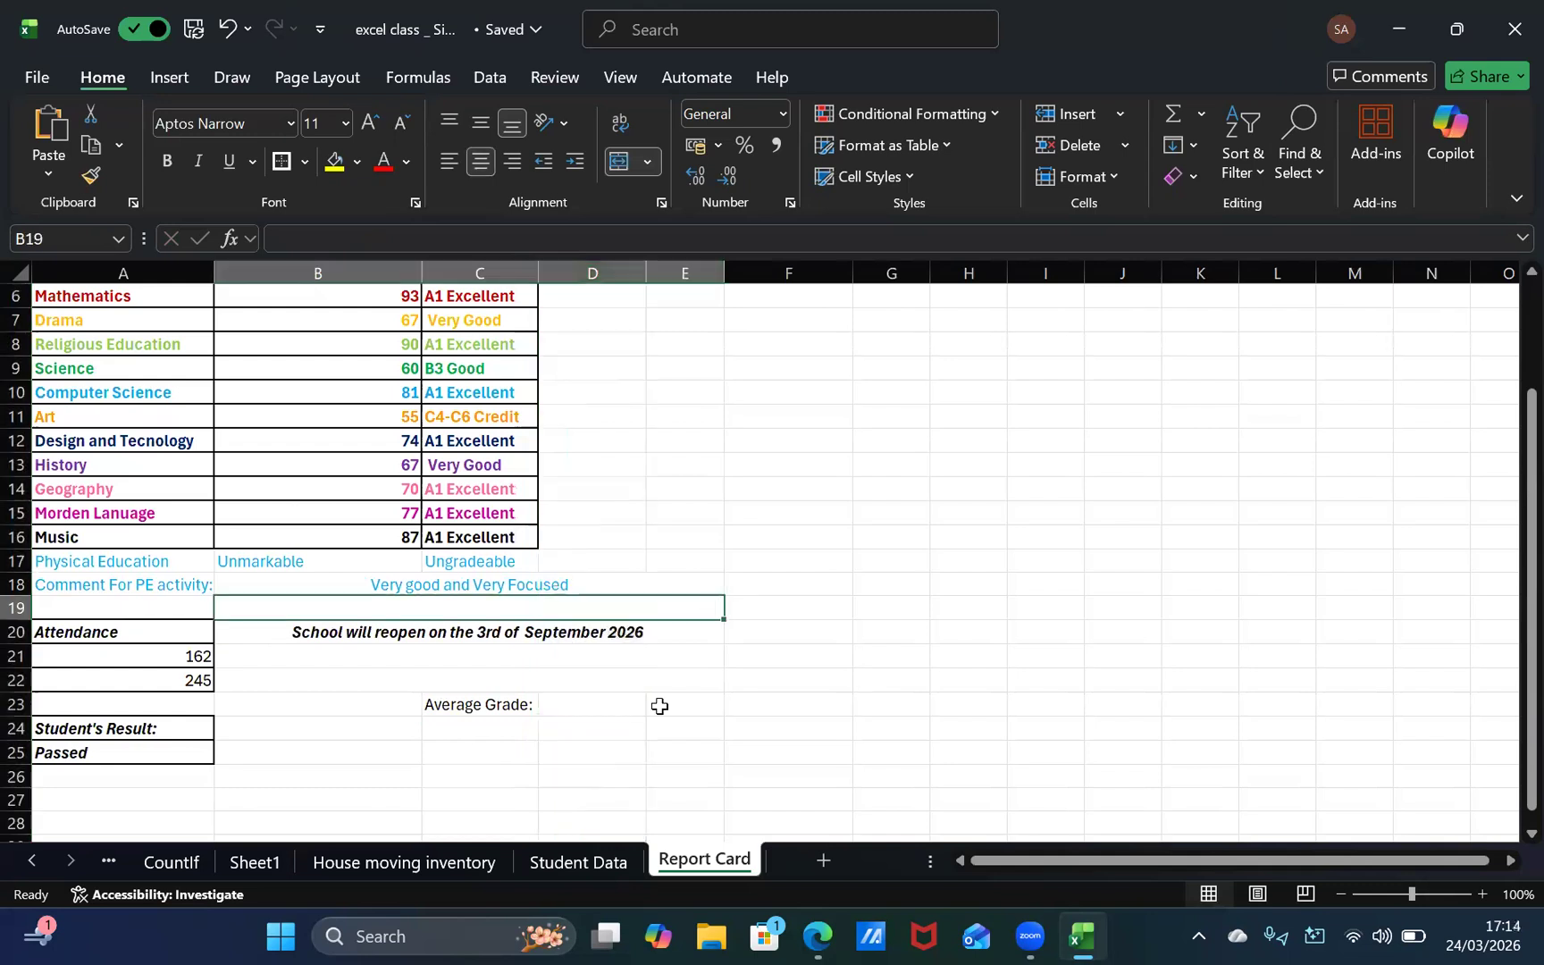
{"action": "left_click", "coordinate": [638, 647]}
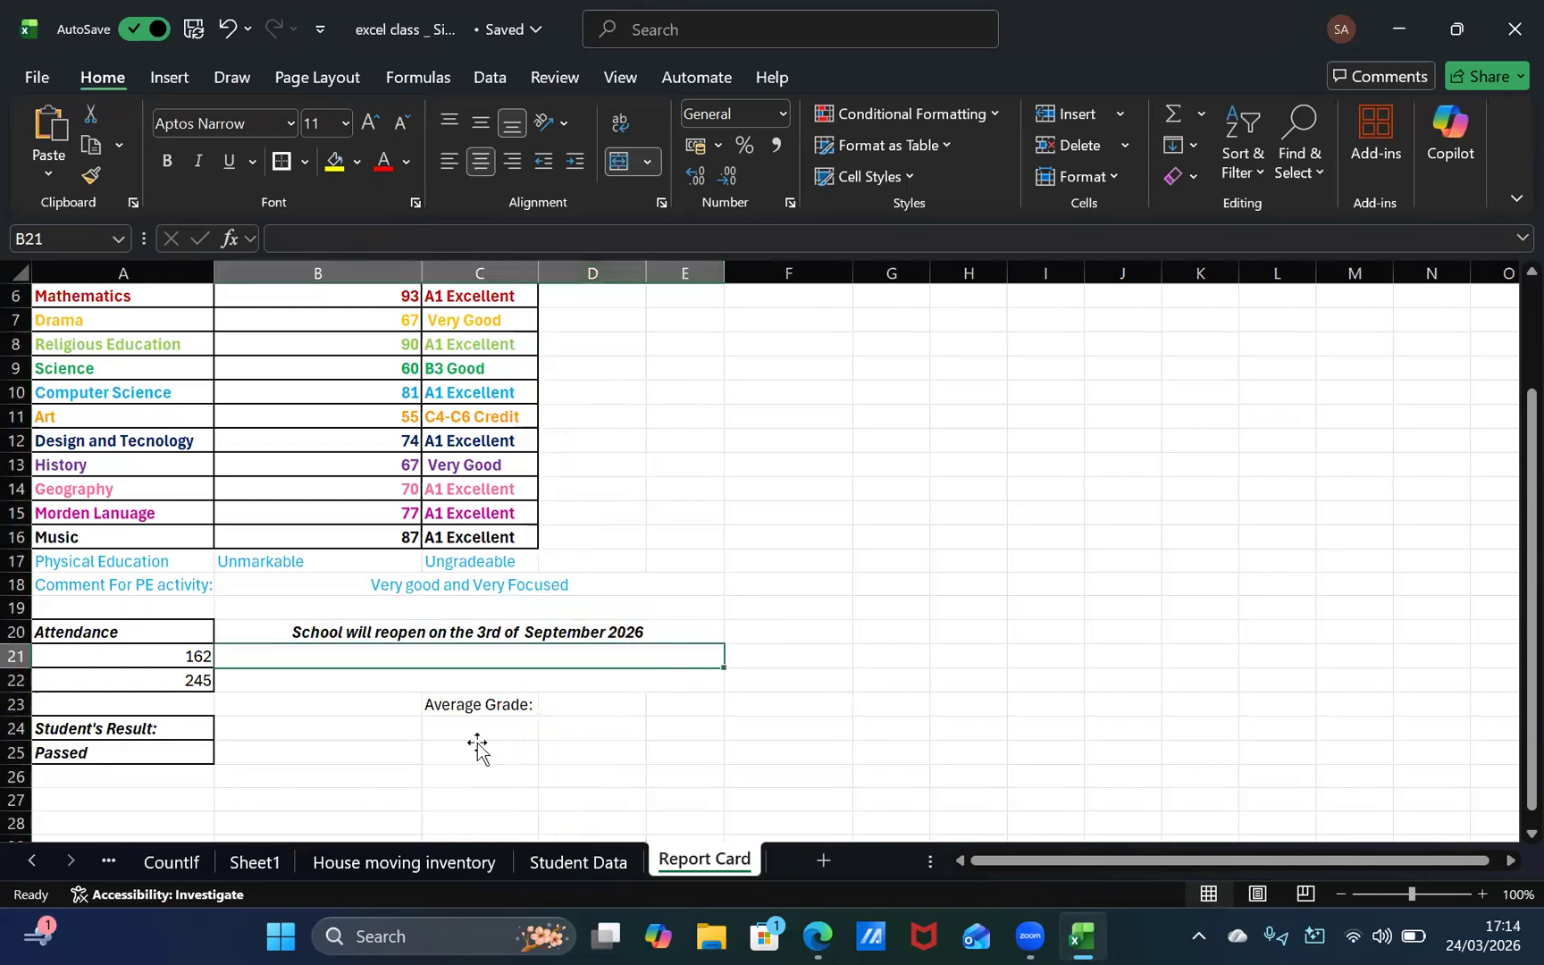
Step: Start an AVERAGE formula in cell C24 below the "Average Grade:" heading
{"action": "left_click", "coordinate": [475, 728]}
{"action": "scroll", "coordinate": [485, 682], "scroll_direction": "up", "scroll_amount": 2}
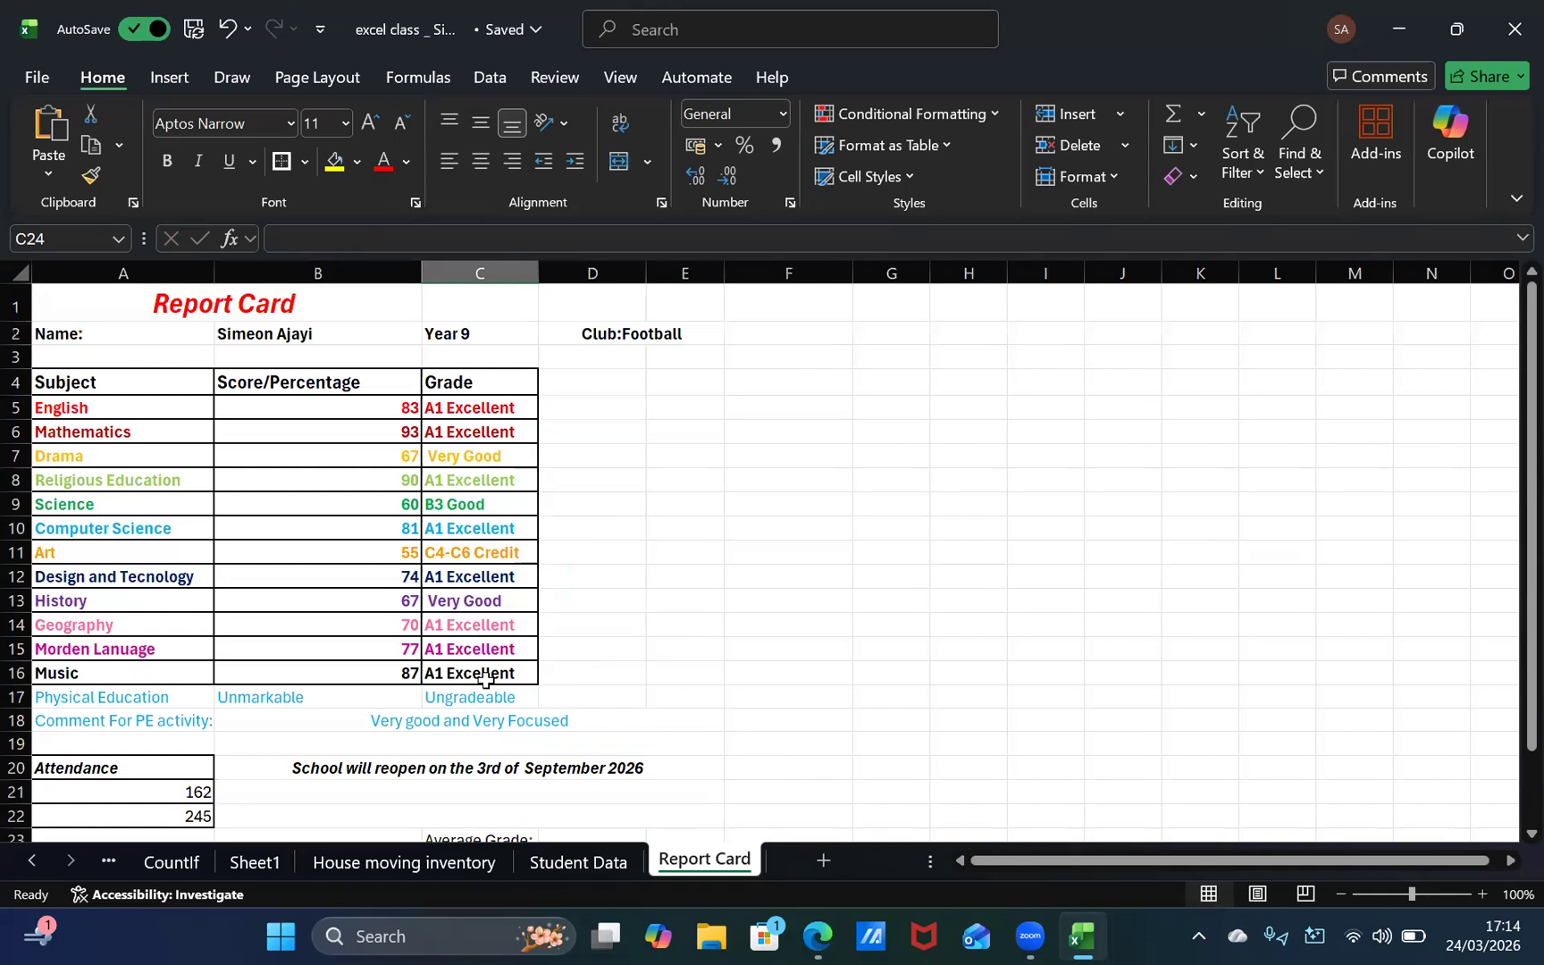
{"action": "scroll", "coordinate": [485, 674], "scroll_direction": "down", "scroll_amount": 1}
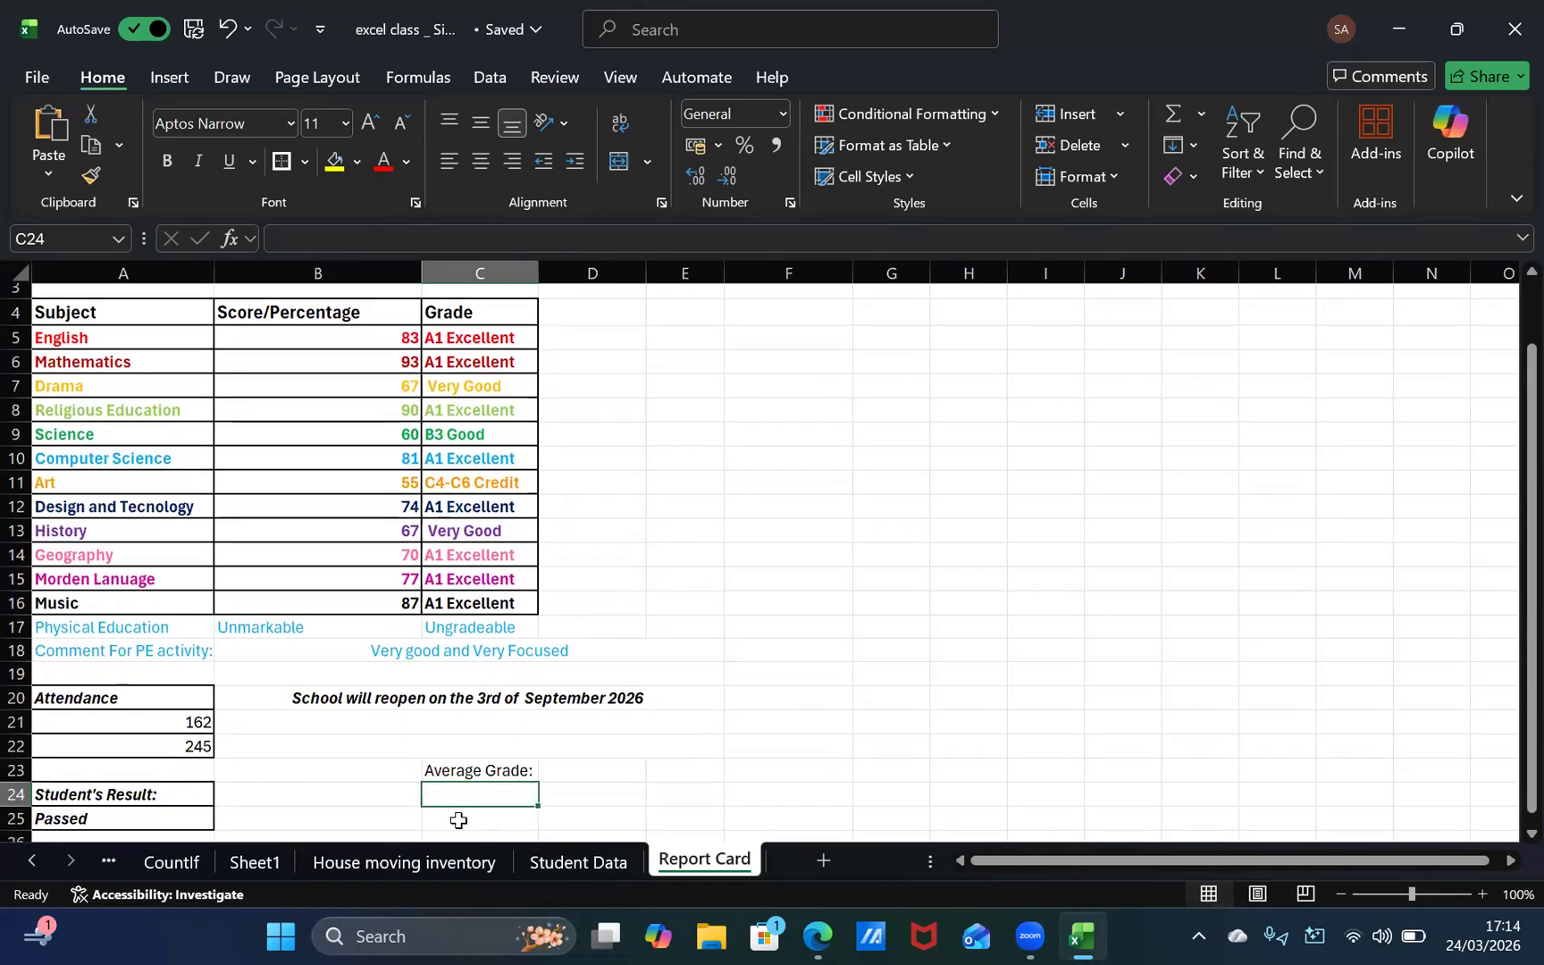
{"action": "type", "text": "=Av"}
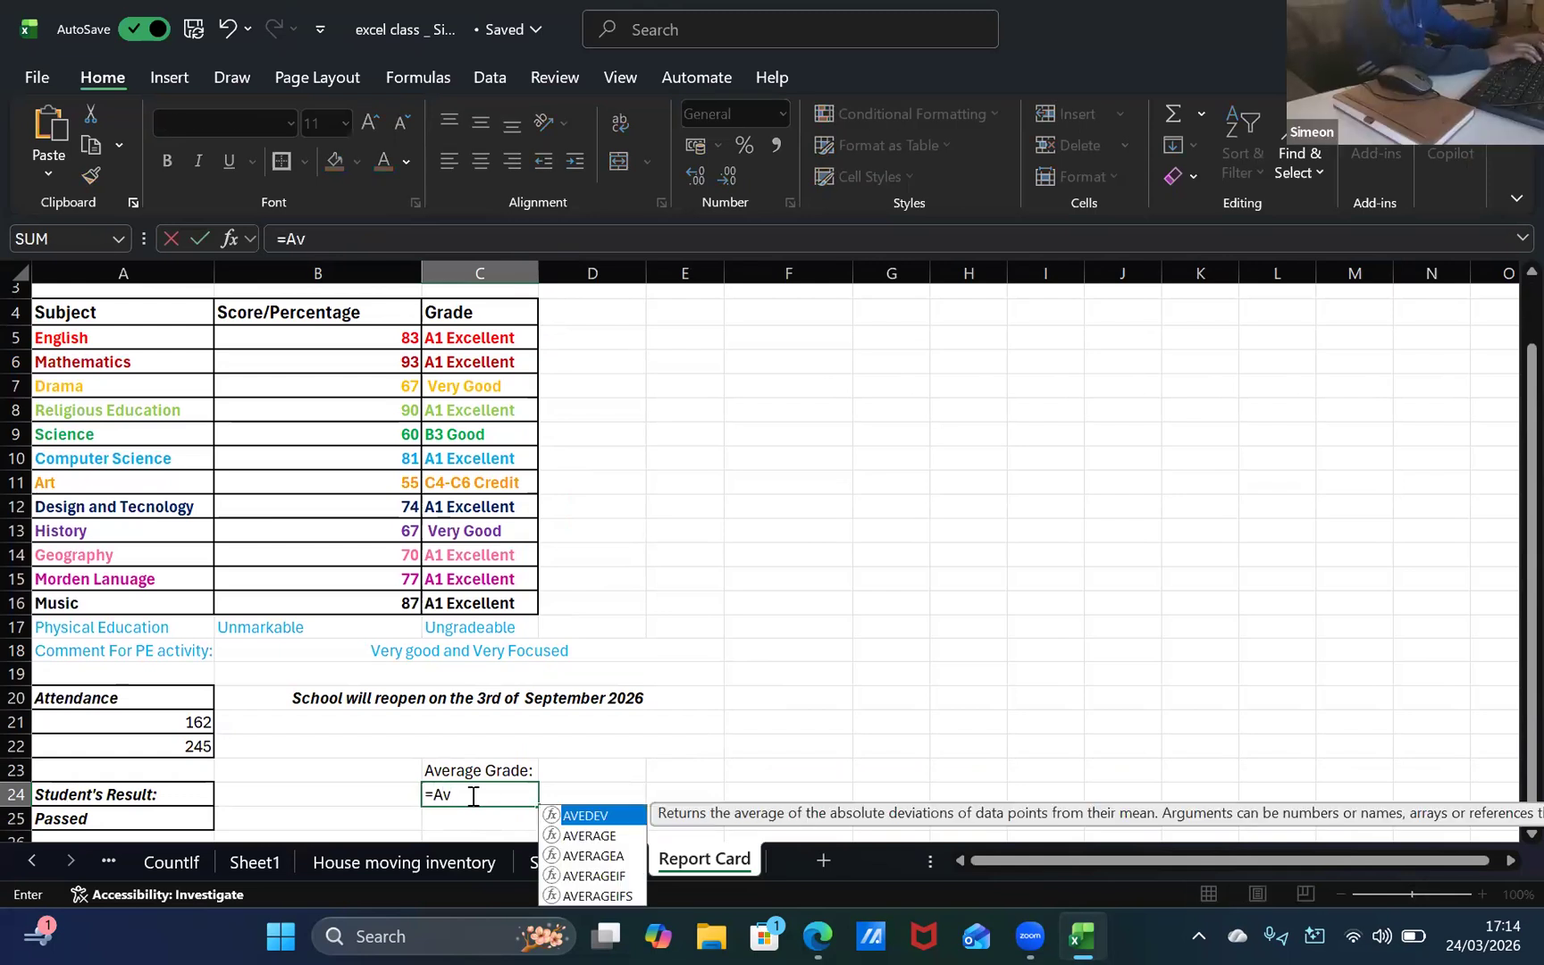
{"action": "type", "text": "er"}
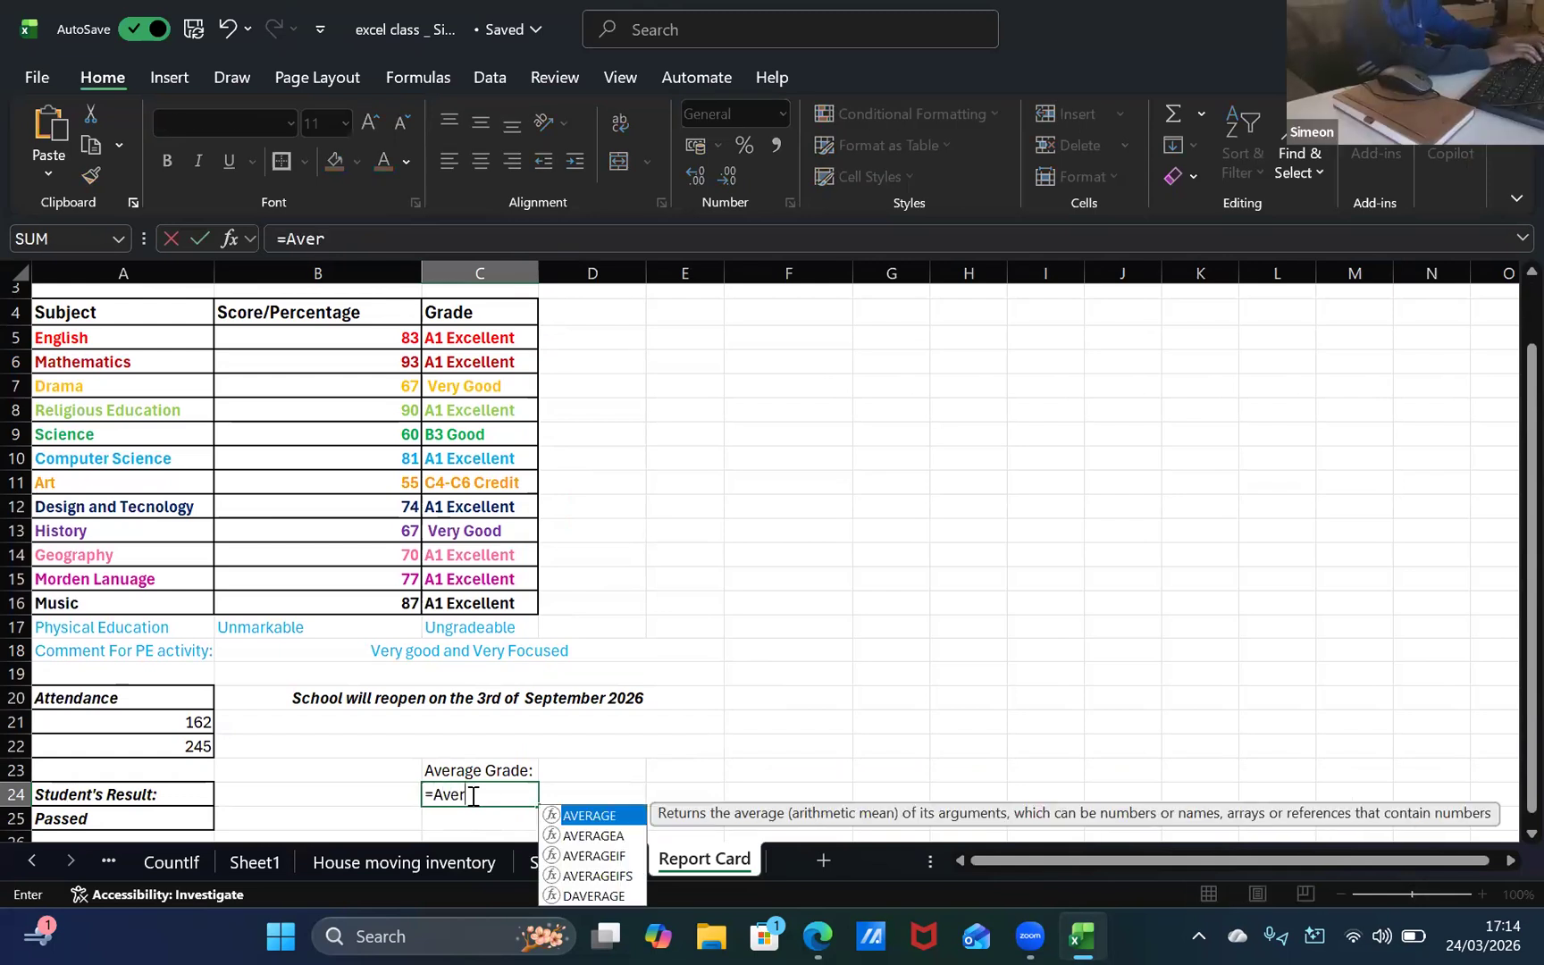
{"action": "double_click", "coordinate": [598, 818]}
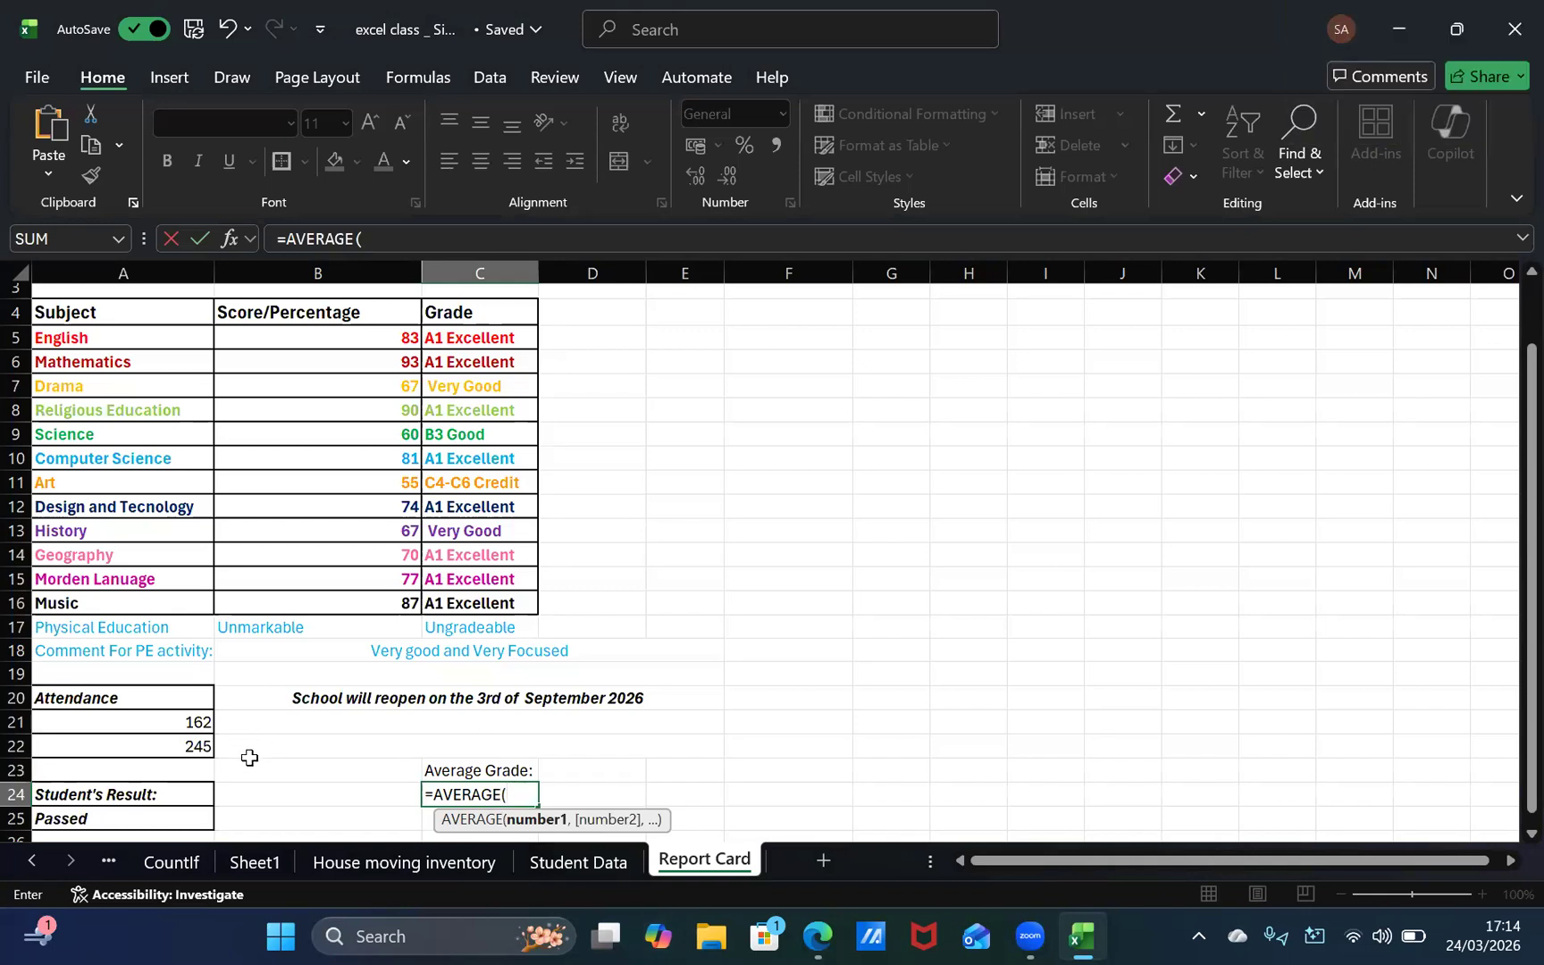
{"action": "mouse_move", "coordinate": [590, 929]}
{"action": "key", "text": "BackSpace"}
{"action": "key", "text": "BackSpace"}
{"action": "type", "text": "C"}
{"action": "key", "text": "Escape"}
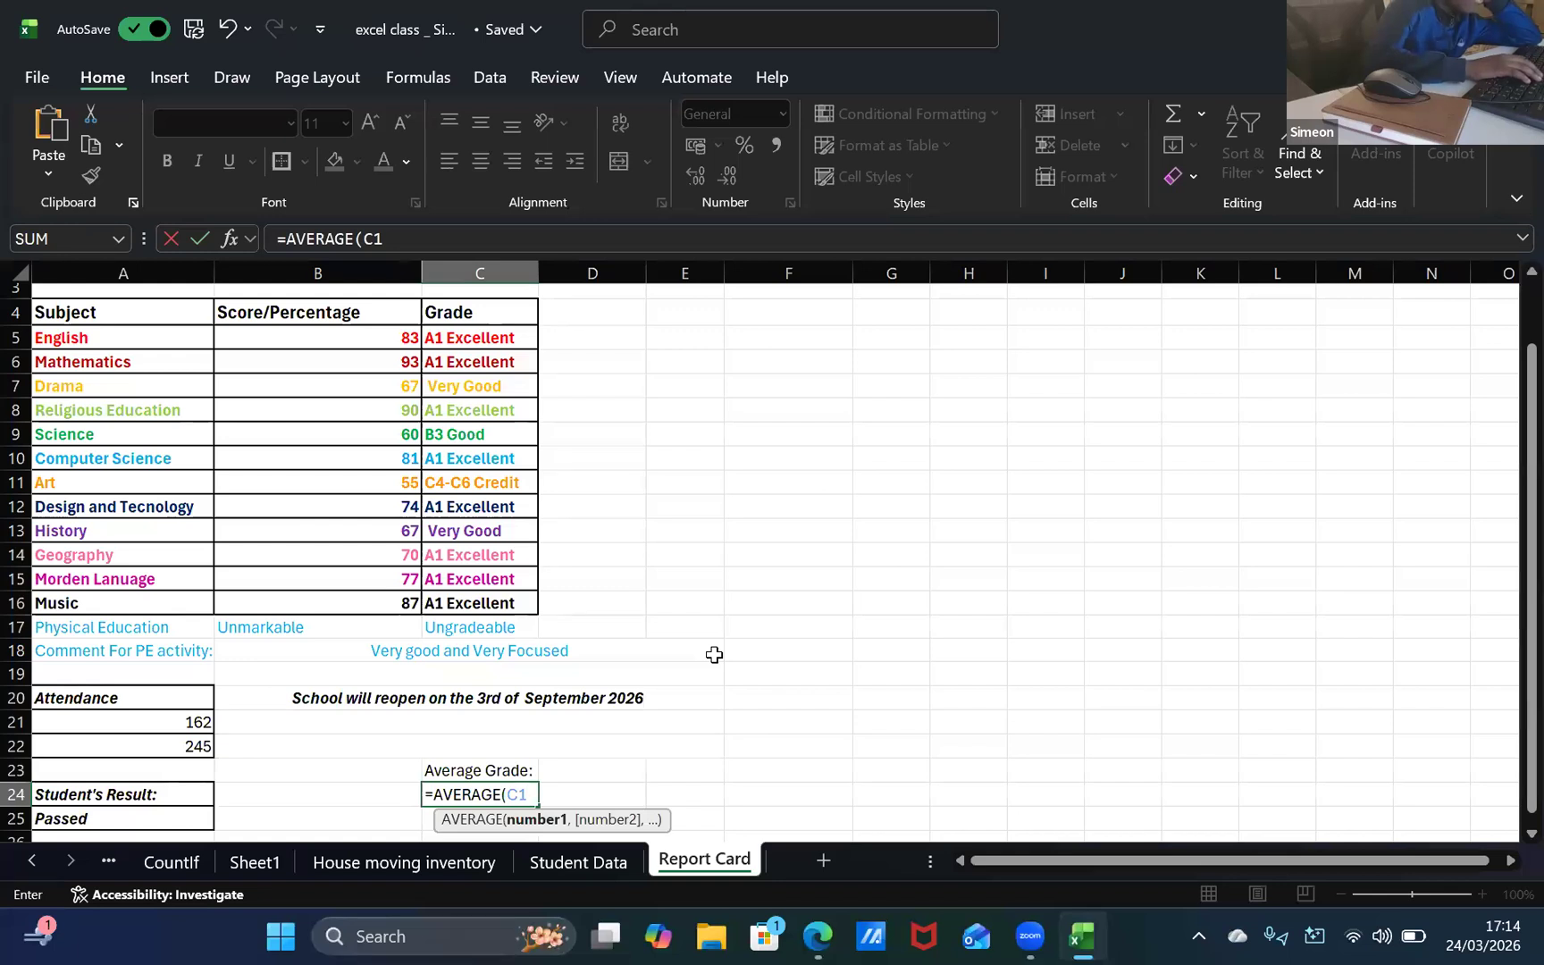
{"action": "key", "text": "BackSpace"}
{"action": "key", "text": "BackSpace"}
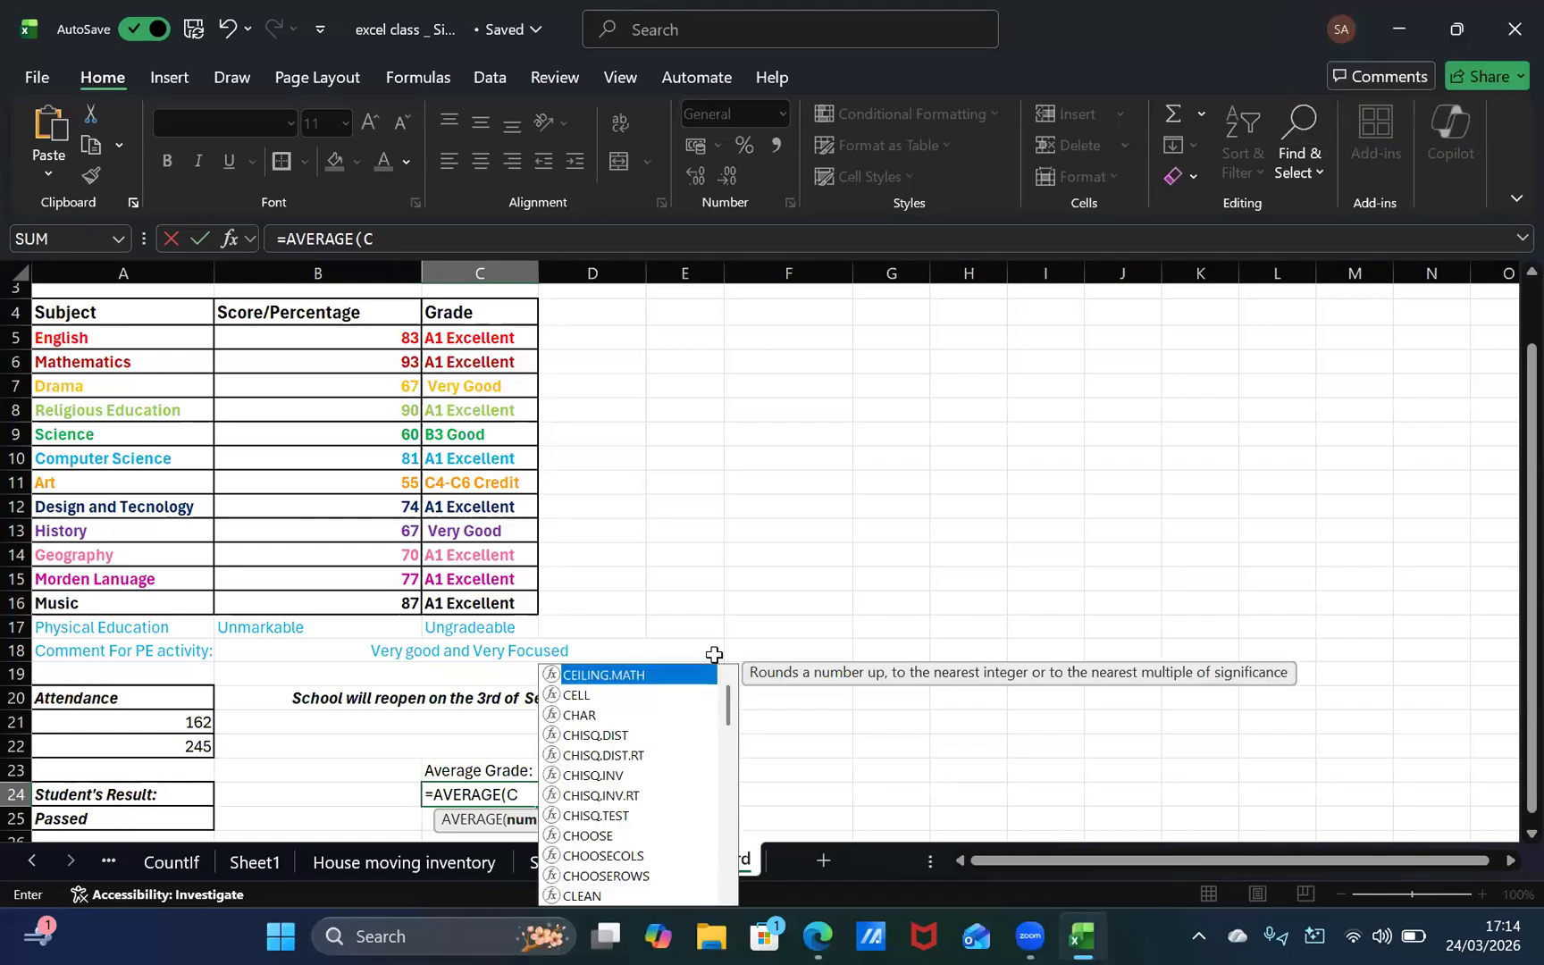
{"action": "key", "text": "Return"}
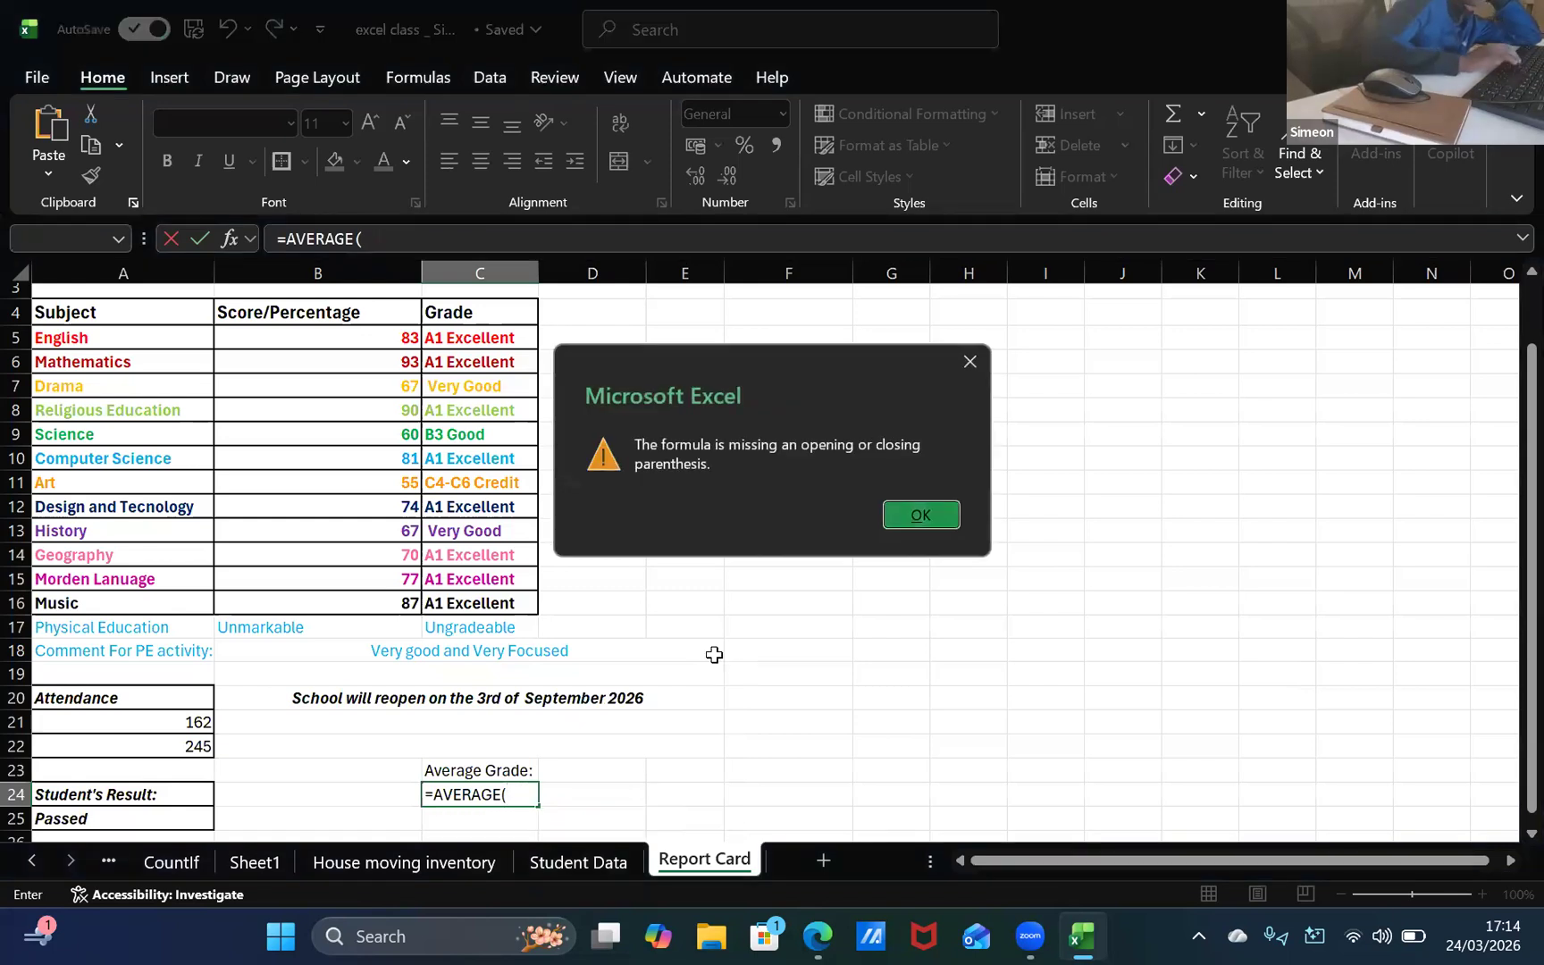
{"action": "key", "text": "Return"}
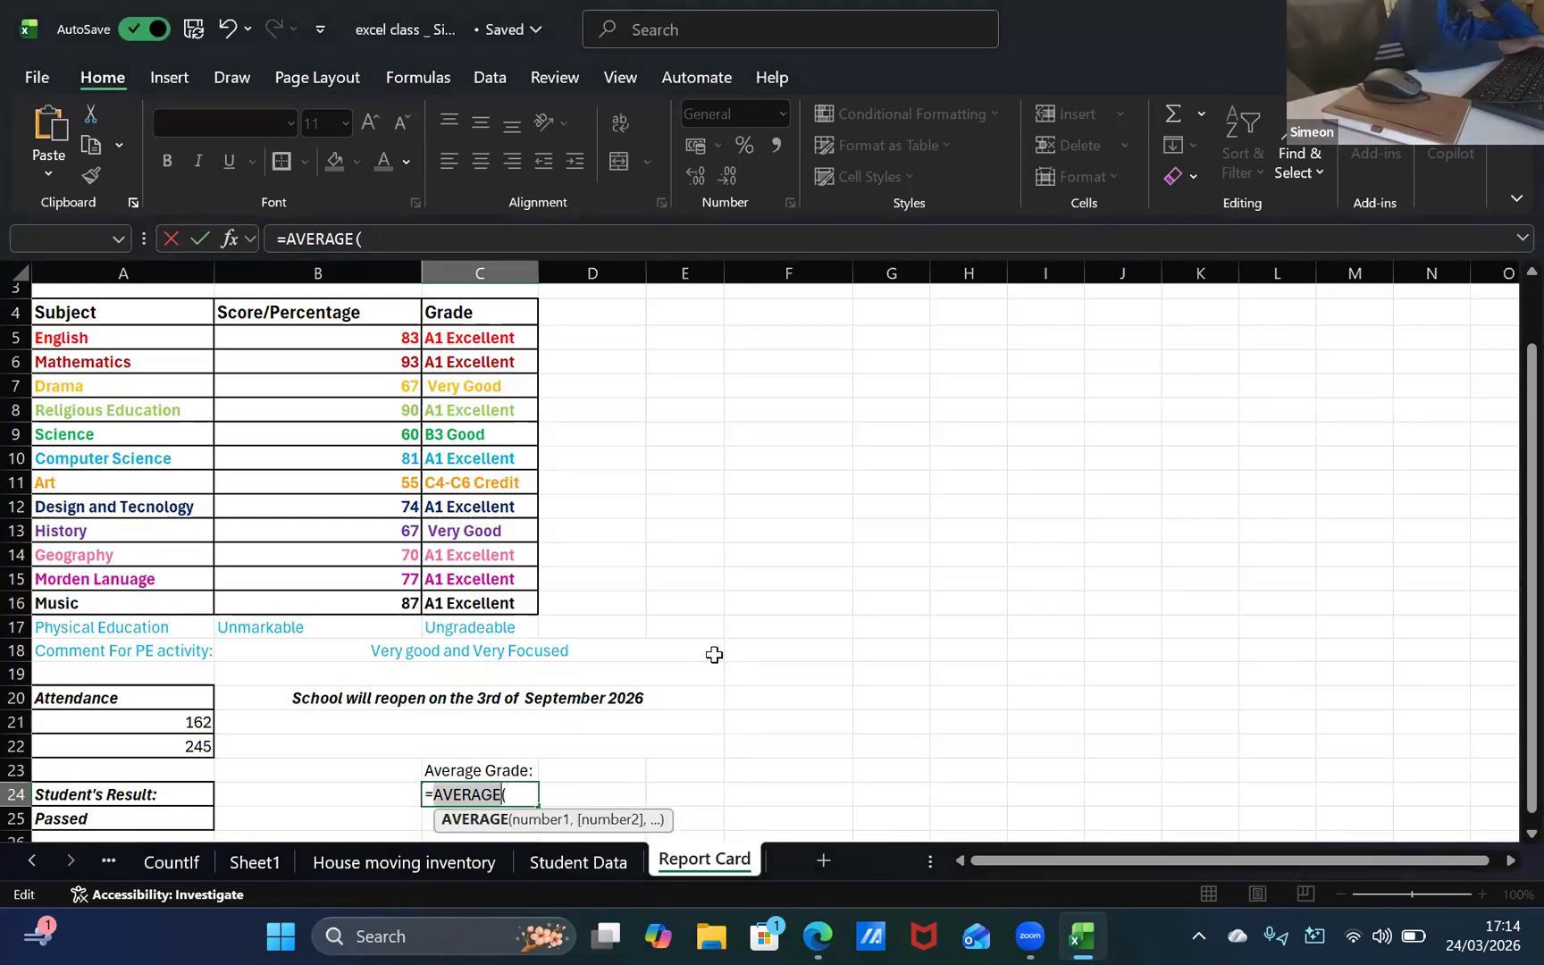
{"action": "type", "text": "b("}
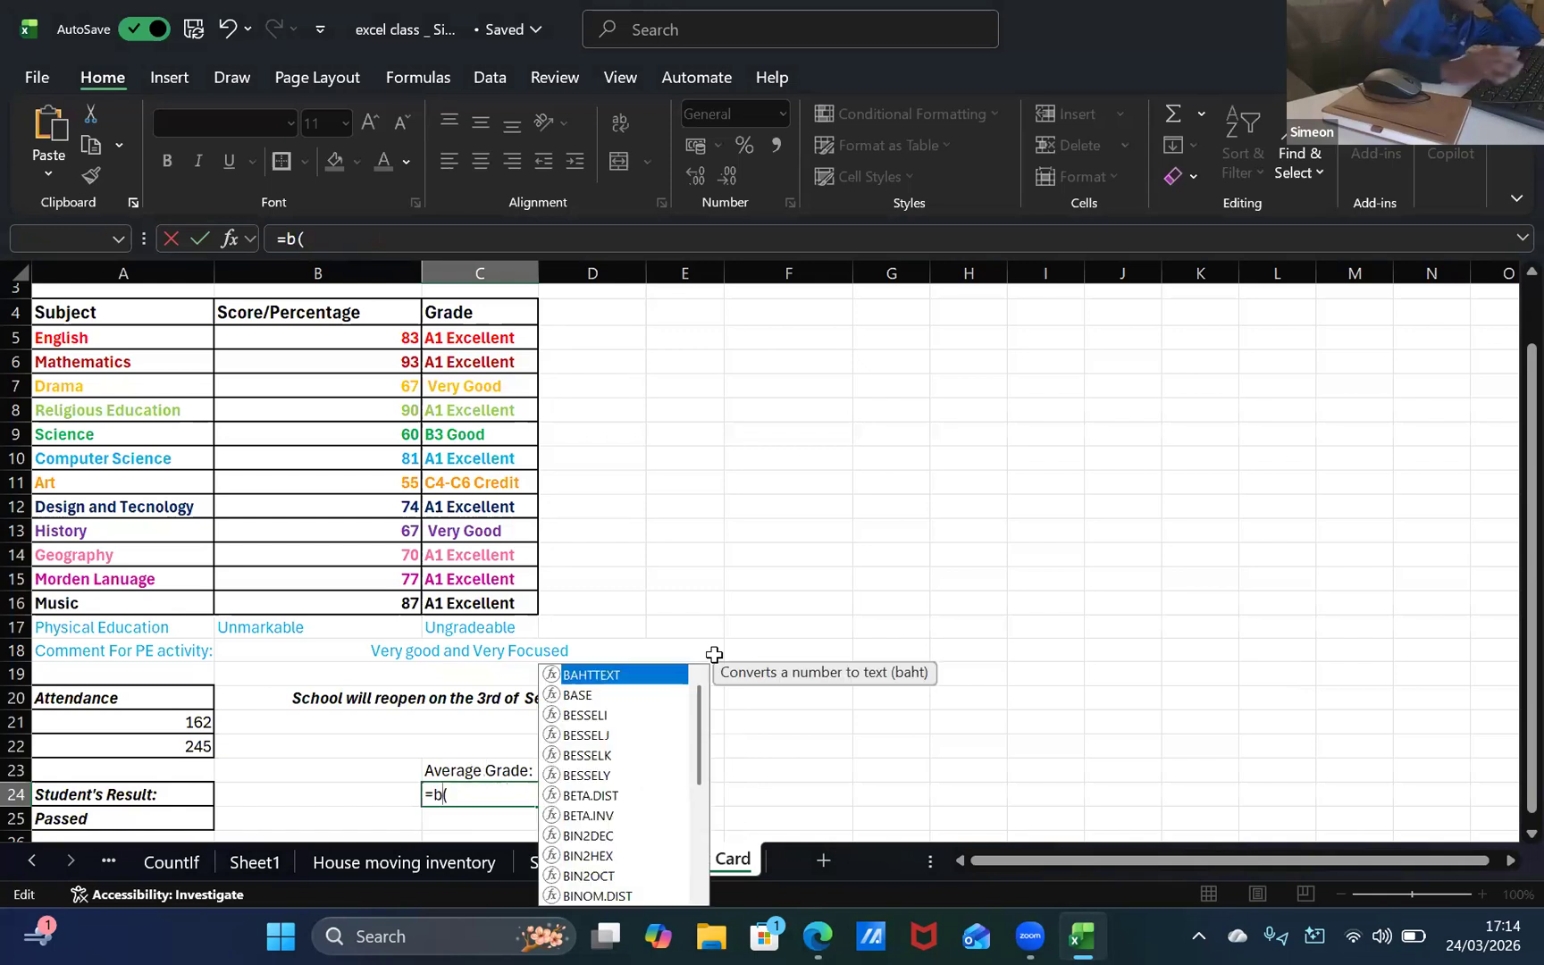
{"action": "key", "text": "BackSpace"}
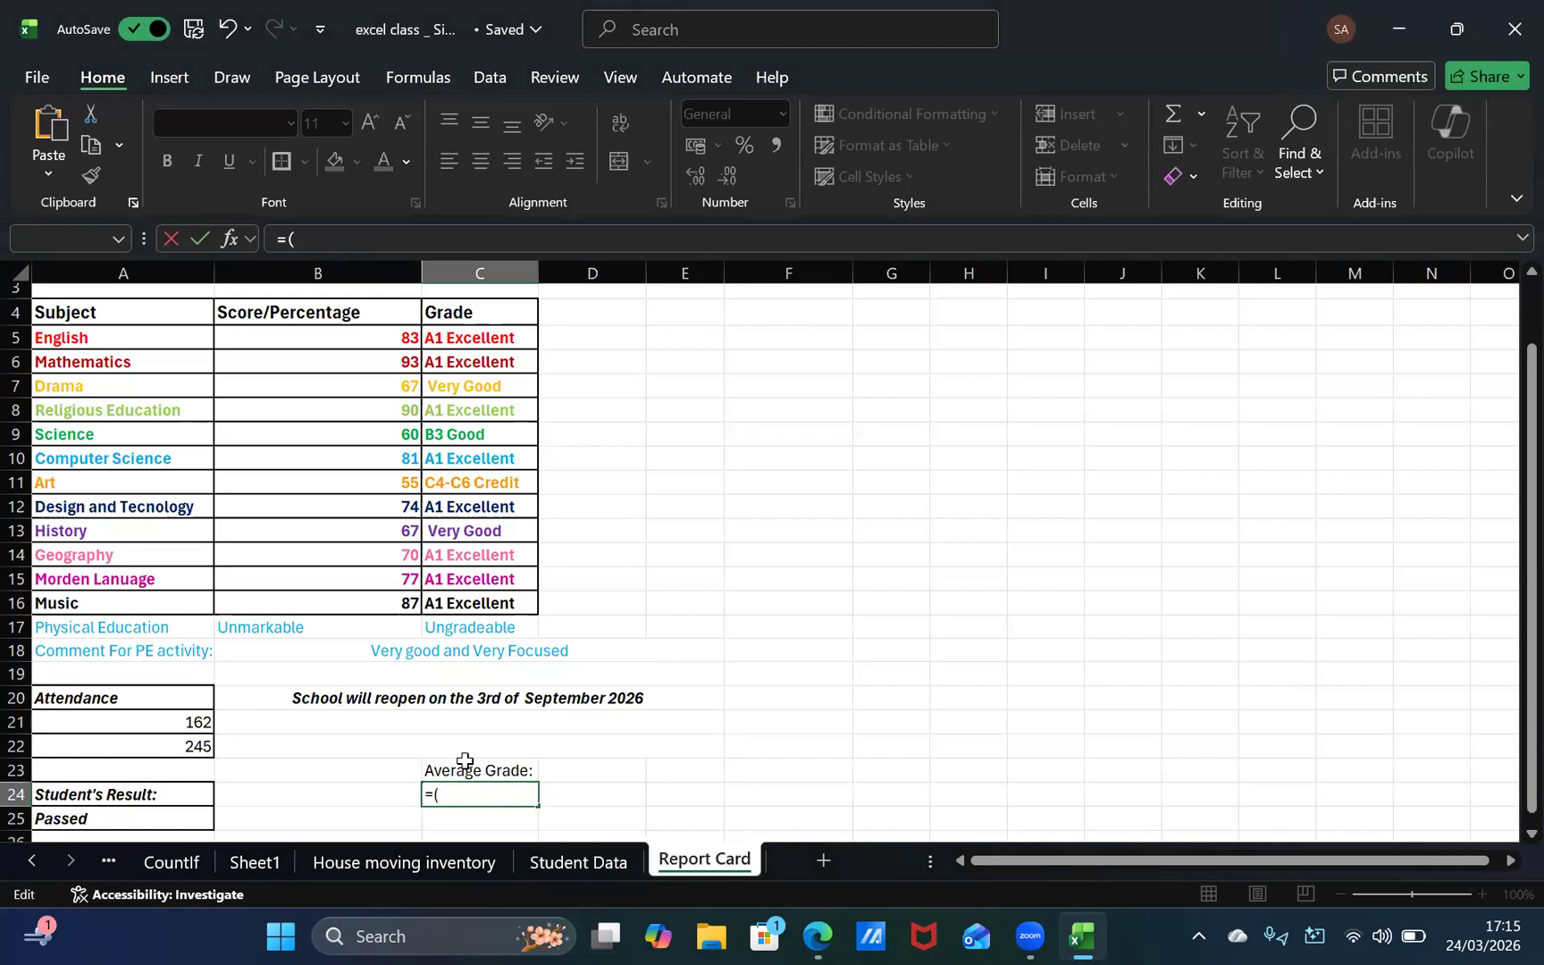
{"action": "key", "text": "ctrl+z"}
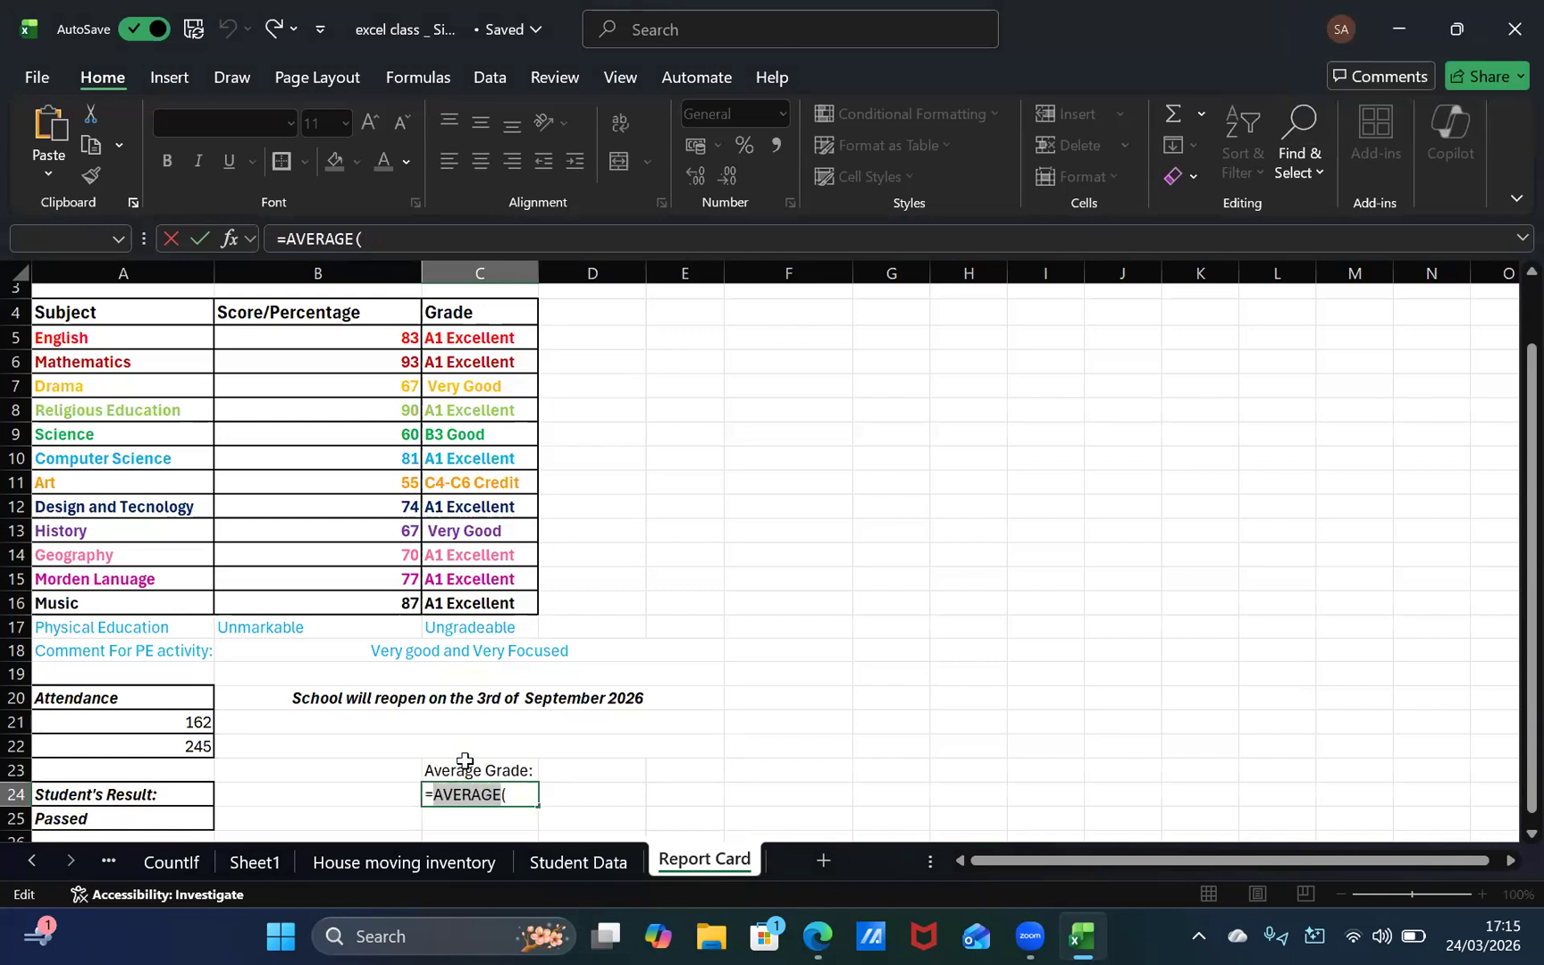
{"action": "left_click", "coordinate": [516, 802]}
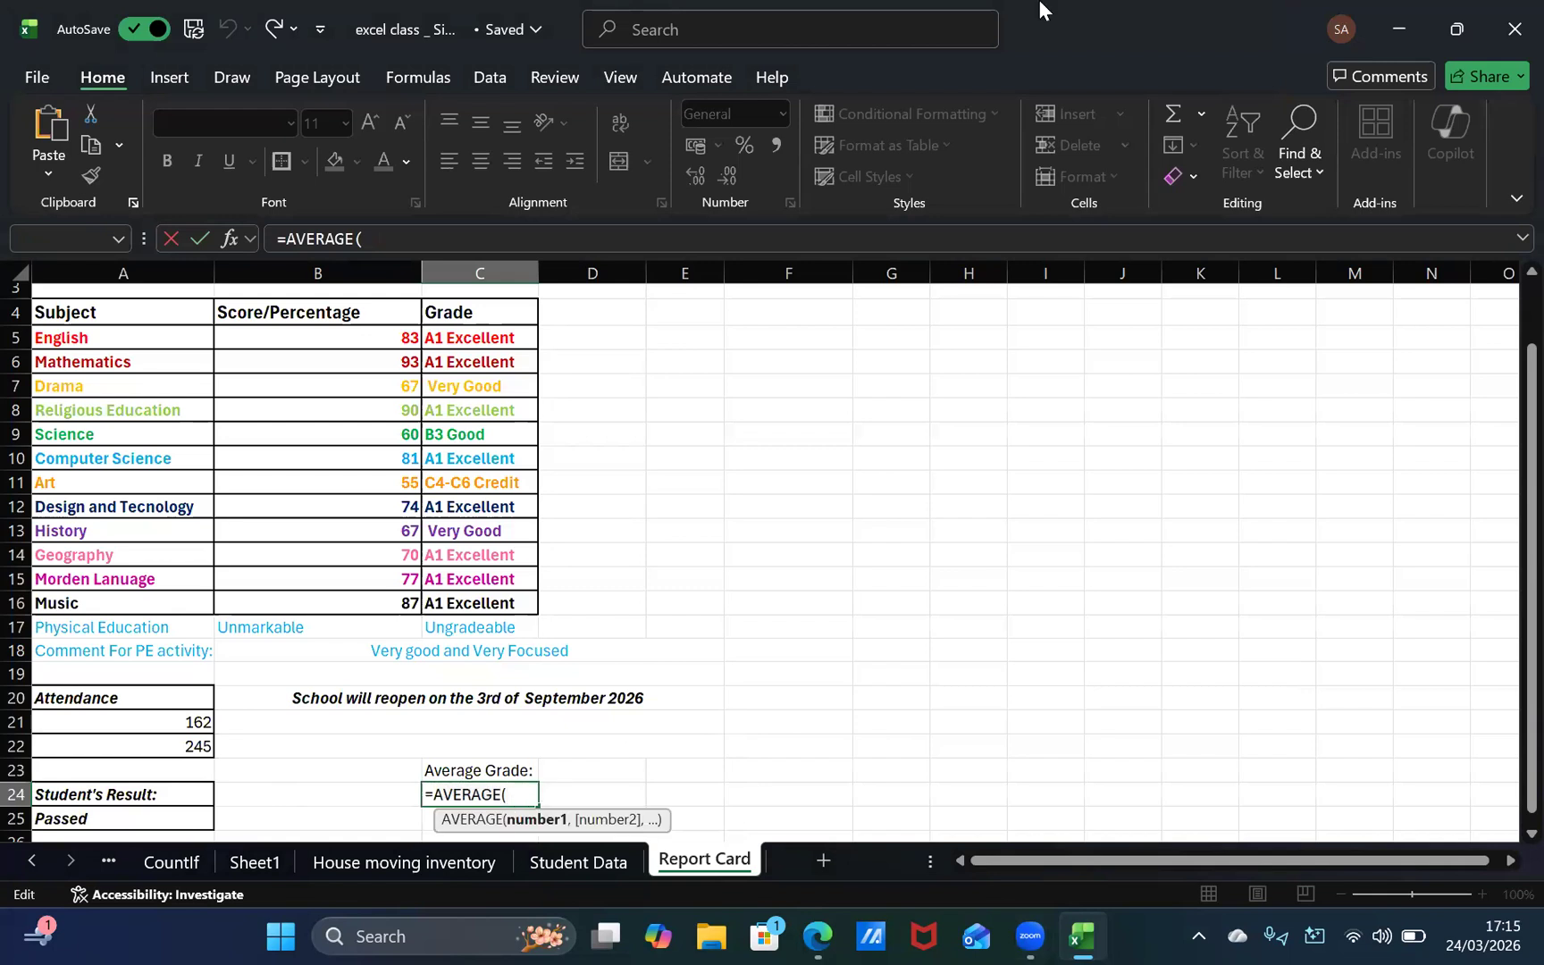
Step: Complete the formula in cell C24 as =AVERAGE(B5:B16) to average the subject scores
{"action": "type", "text": "B4"}
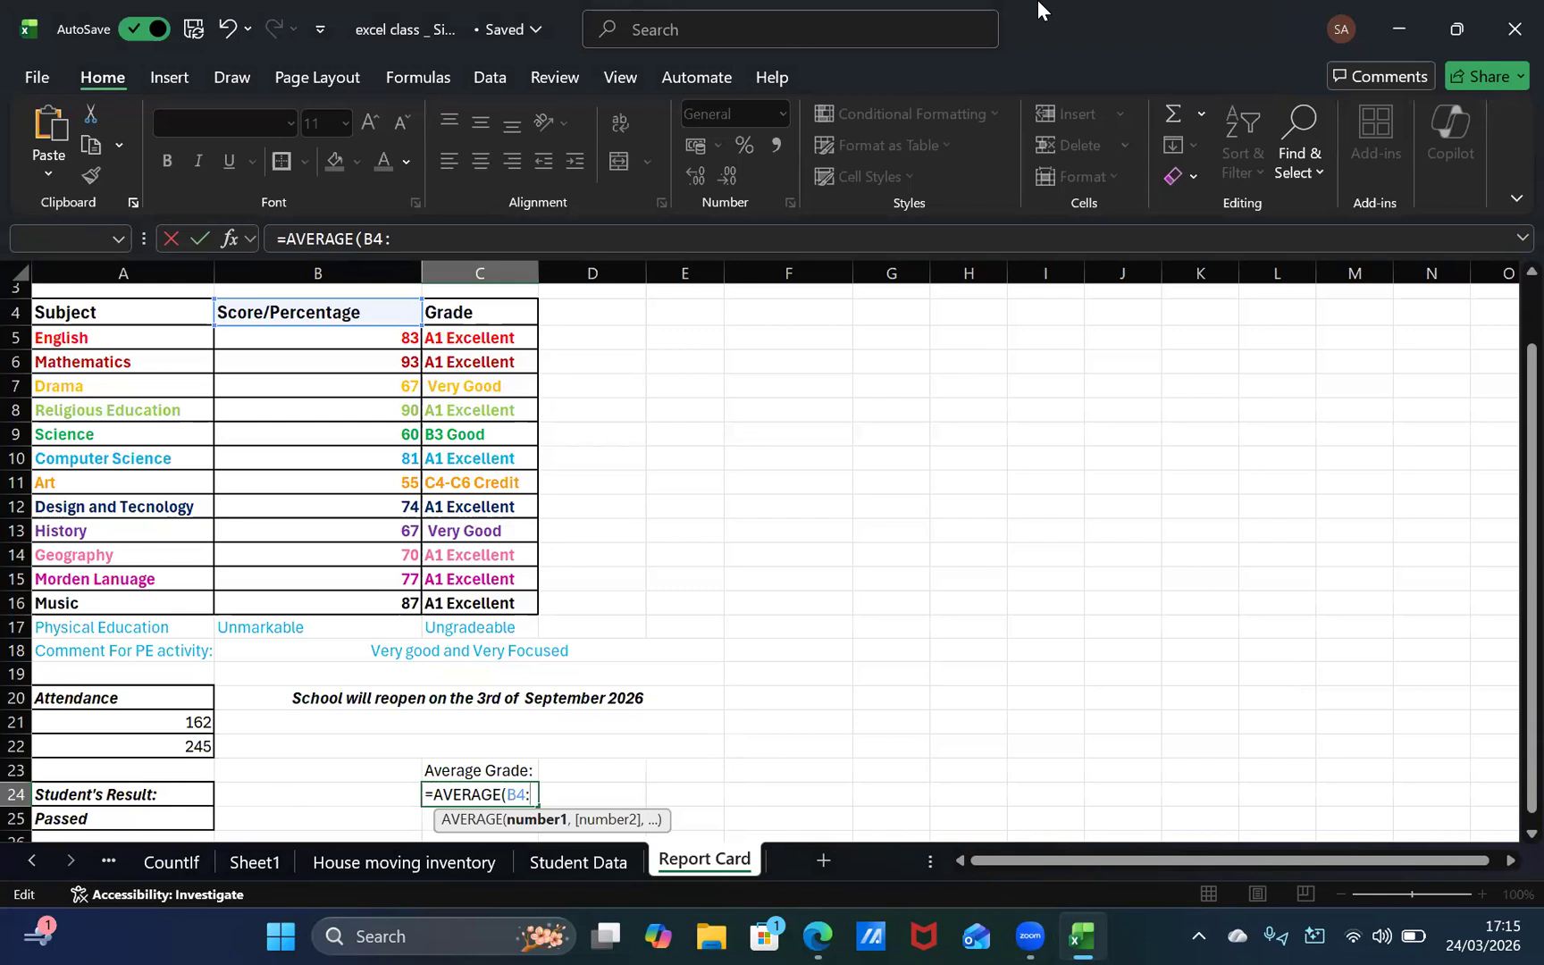
{"action": "type", "text": ":B"}
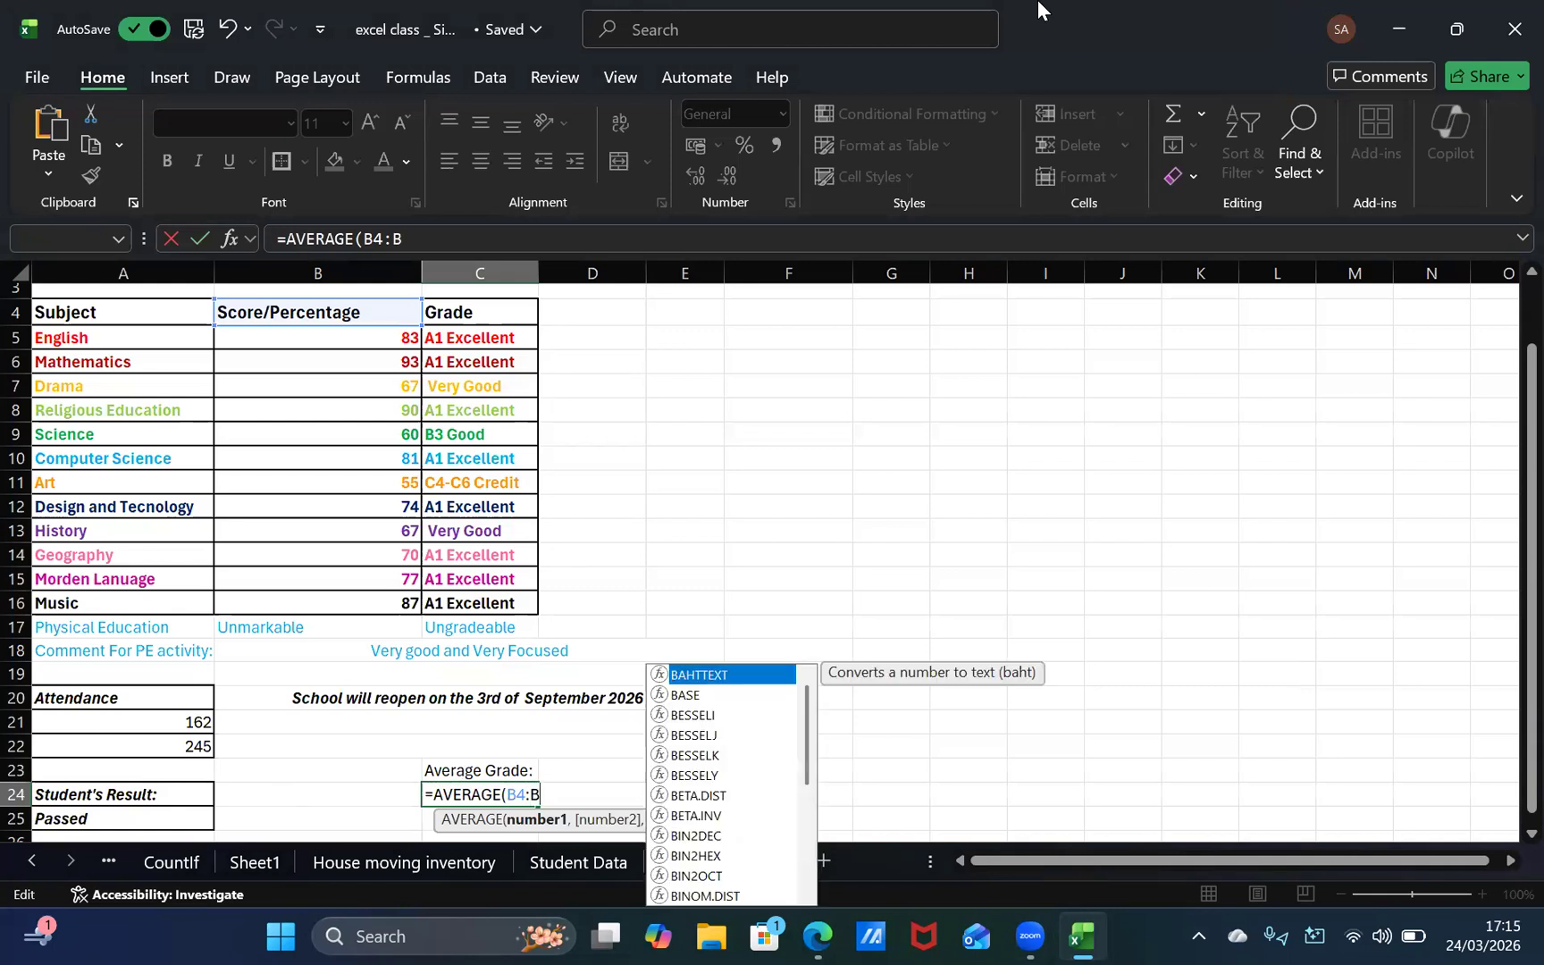
{"action": "key", "text": "Escape"}
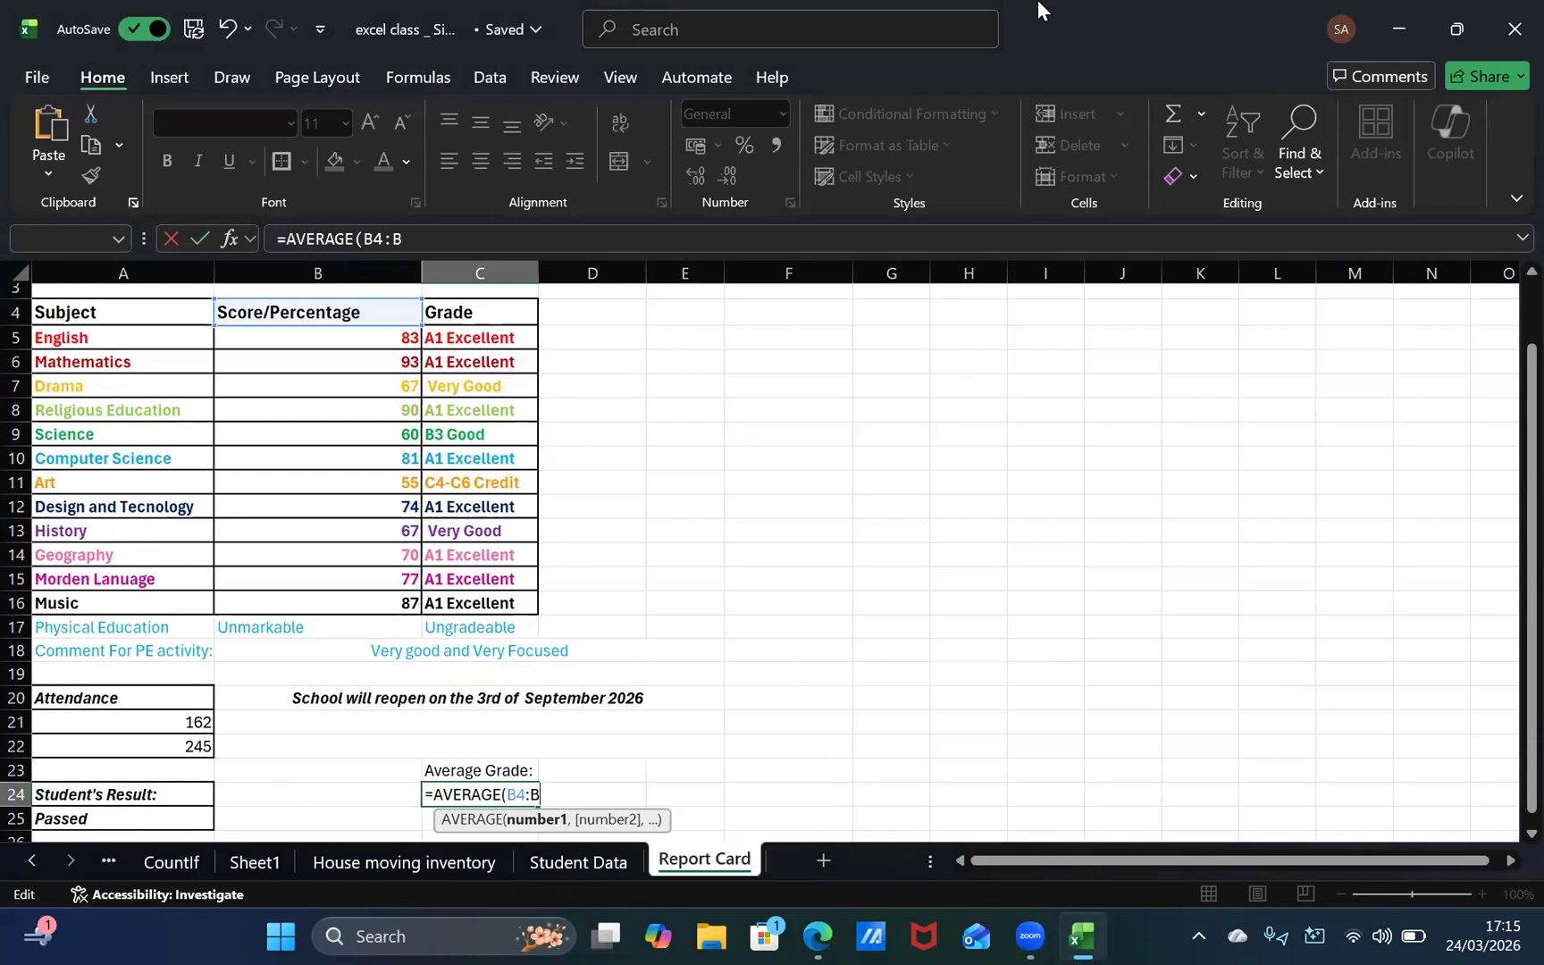
{"action": "key", "text": "BackSpace"}
{"action": "key", "text": "BackSpace"}
{"action": "type", "text": "5"}
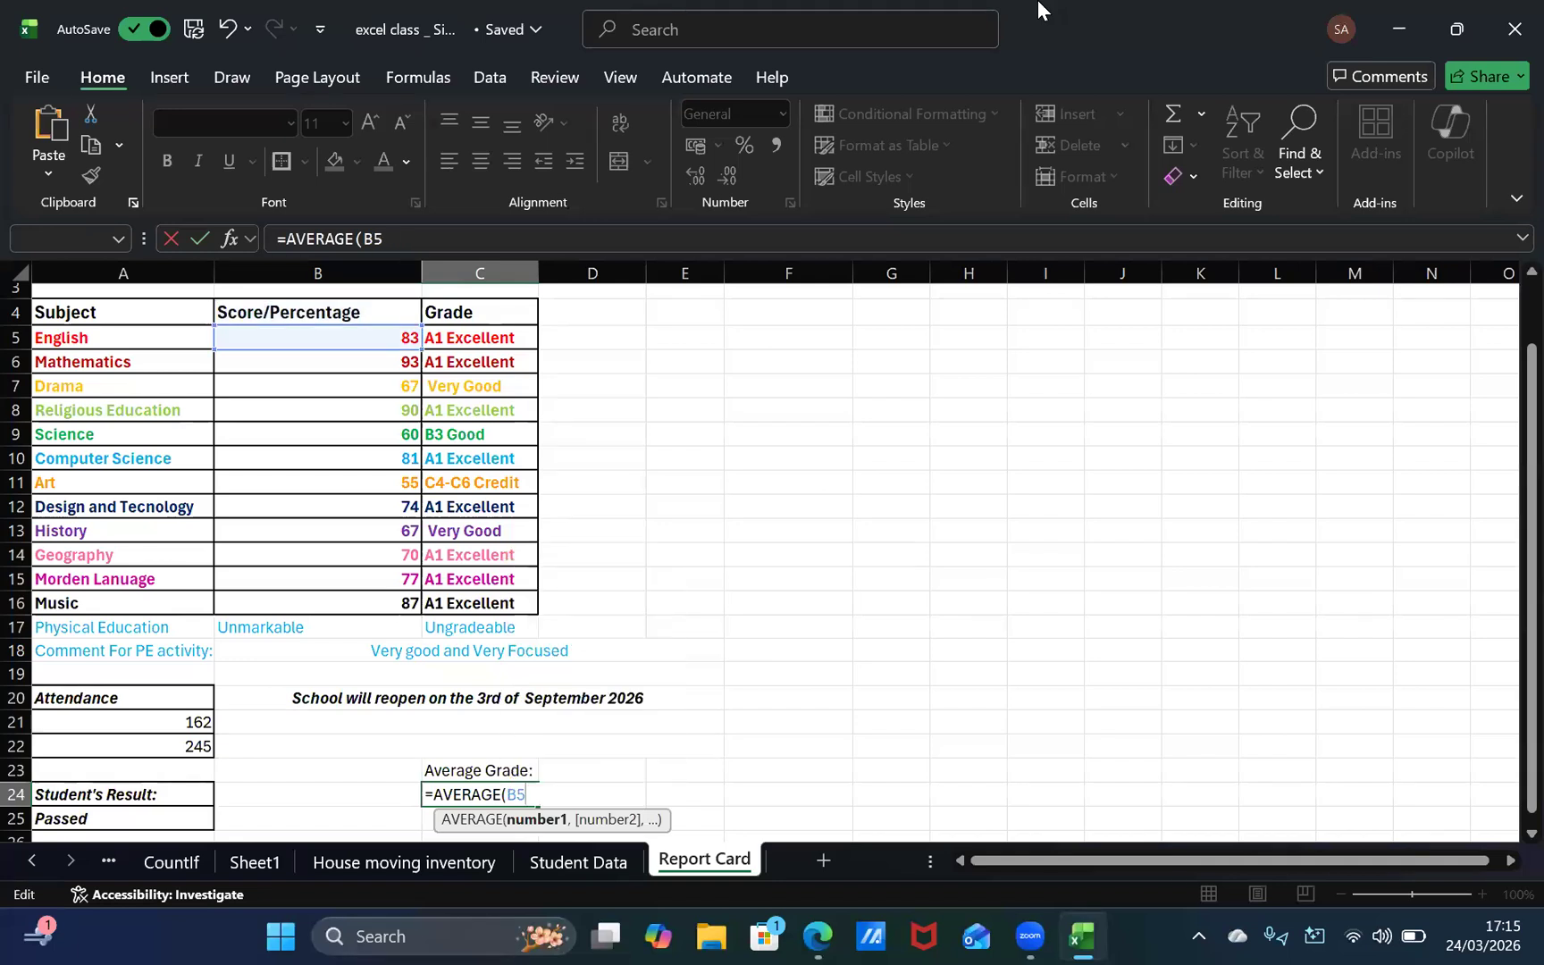
{"action": "type", "text": ":B"}
{"action": "key", "text": "Escape"}
{"action": "type", "text": "16"}
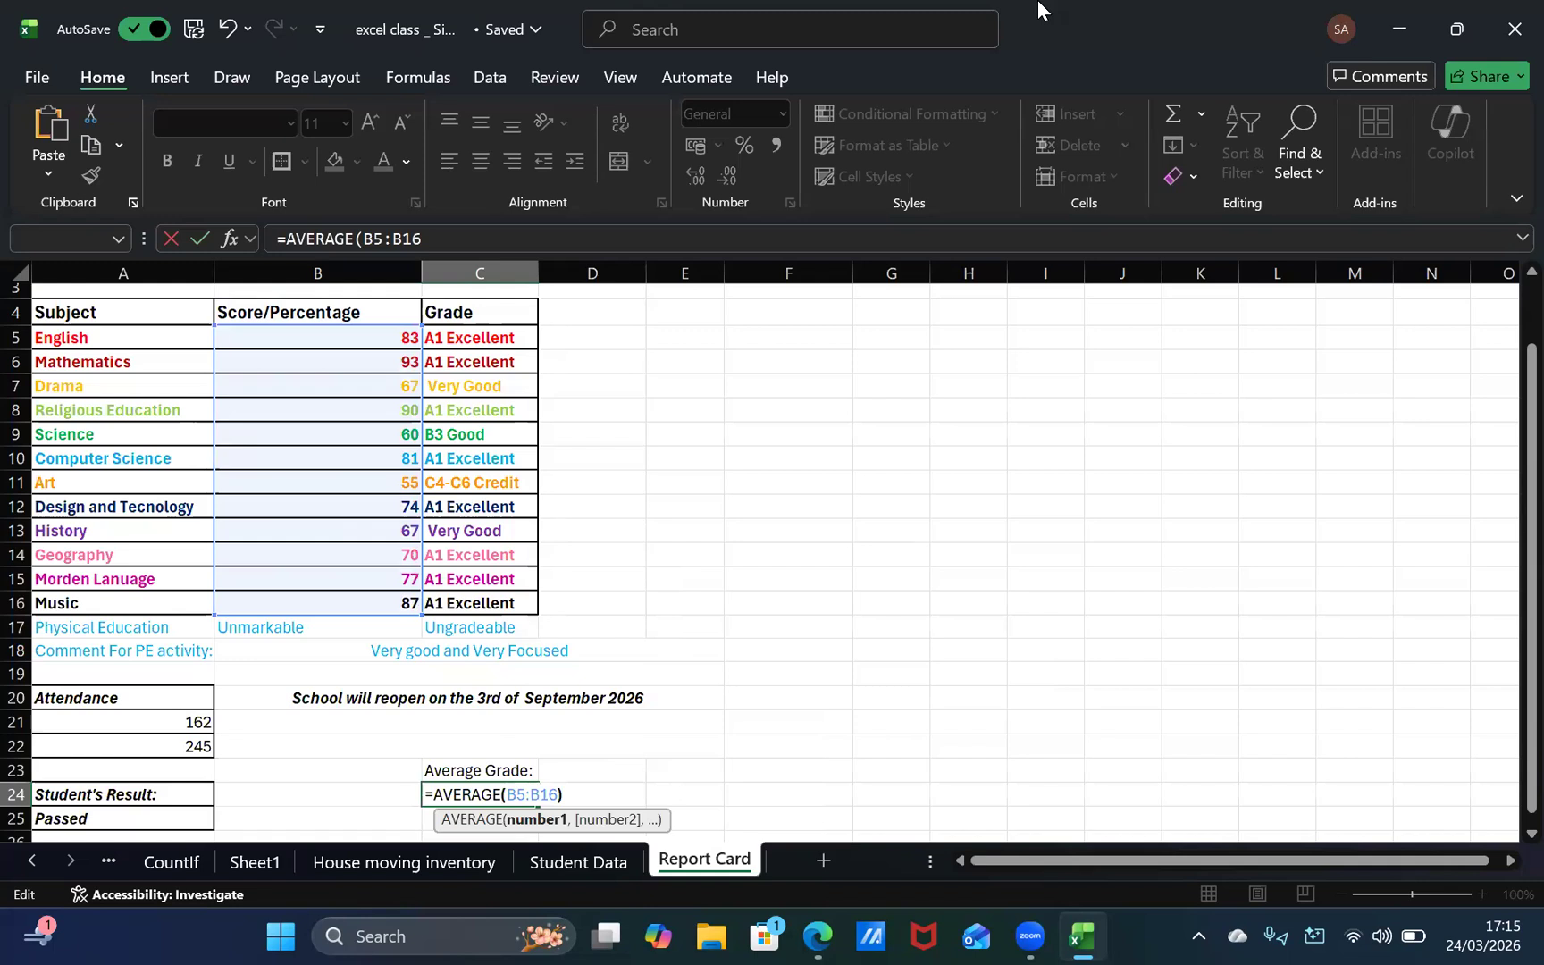
{"action": "type", "text": ")"}
{"action": "key", "text": "Return"}
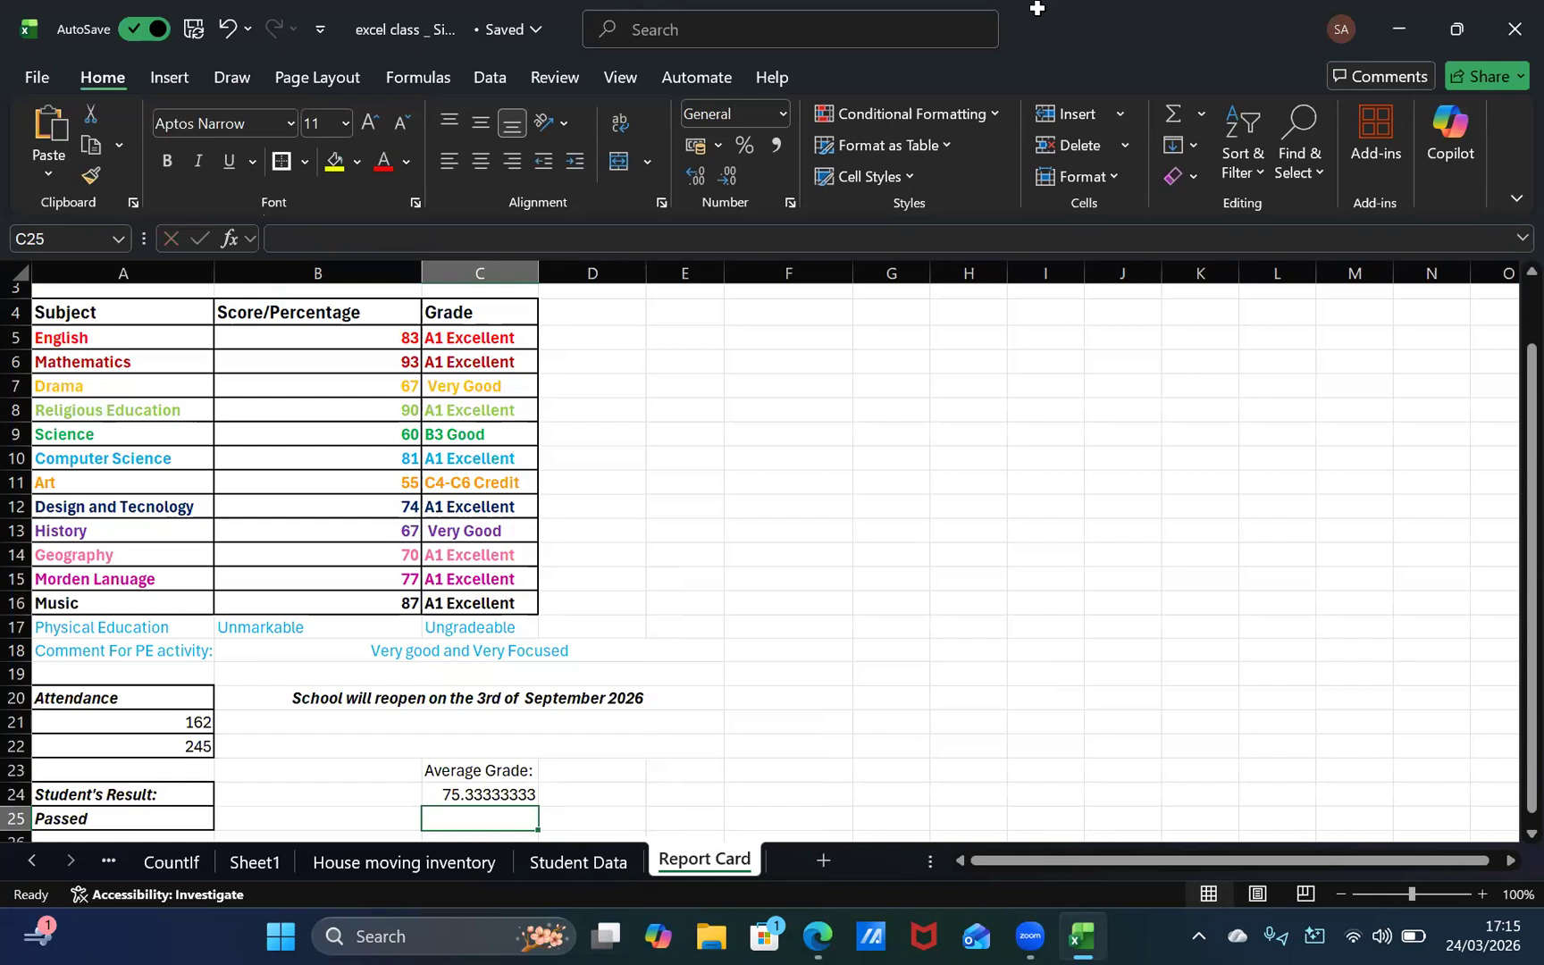
{"action": "left_click_drag", "start_coordinate": [533, 822], "coordinate": [535, 798]}
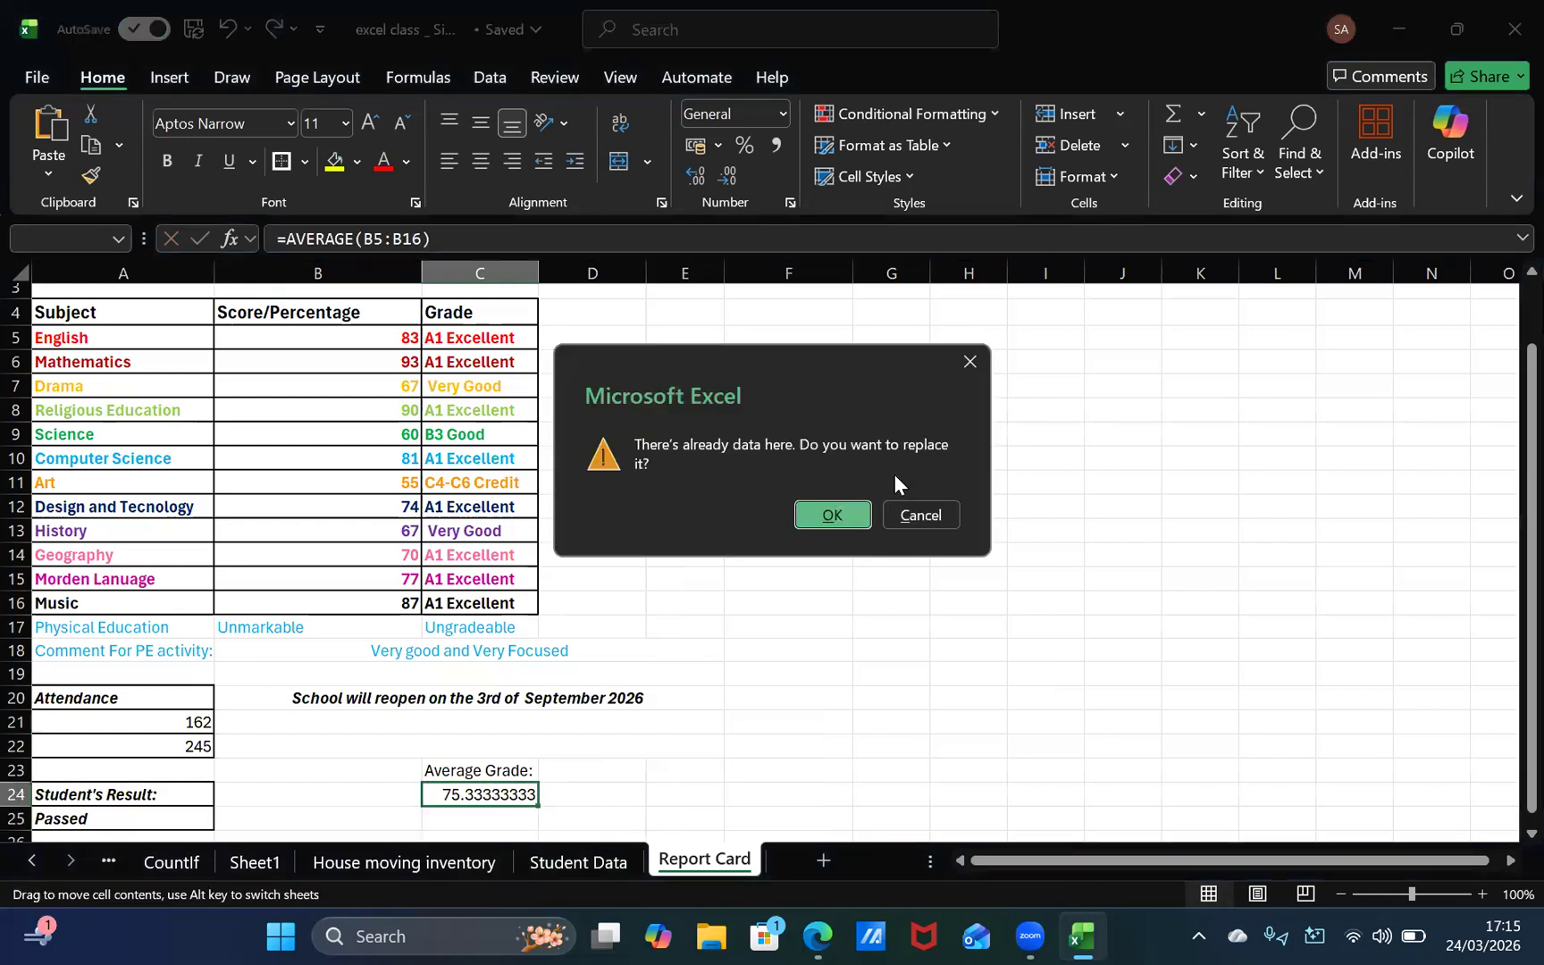
{"action": "left_click", "coordinate": [920, 516]}
{"action": "double_click", "coordinate": [525, 793]}
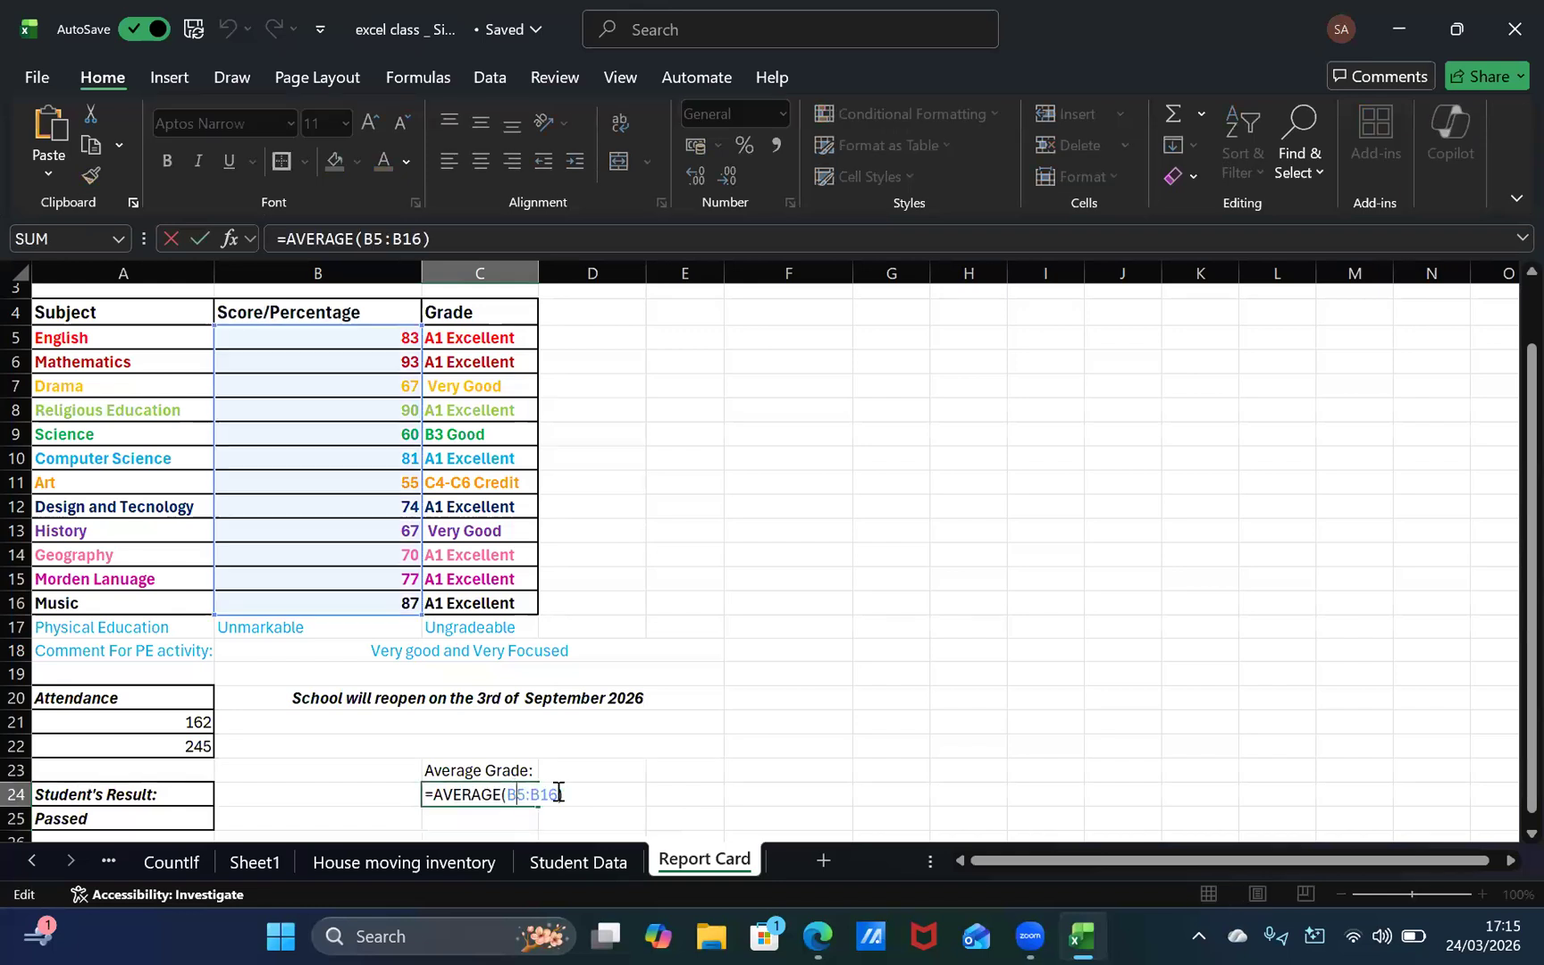
{"action": "key", "text": "Return"}
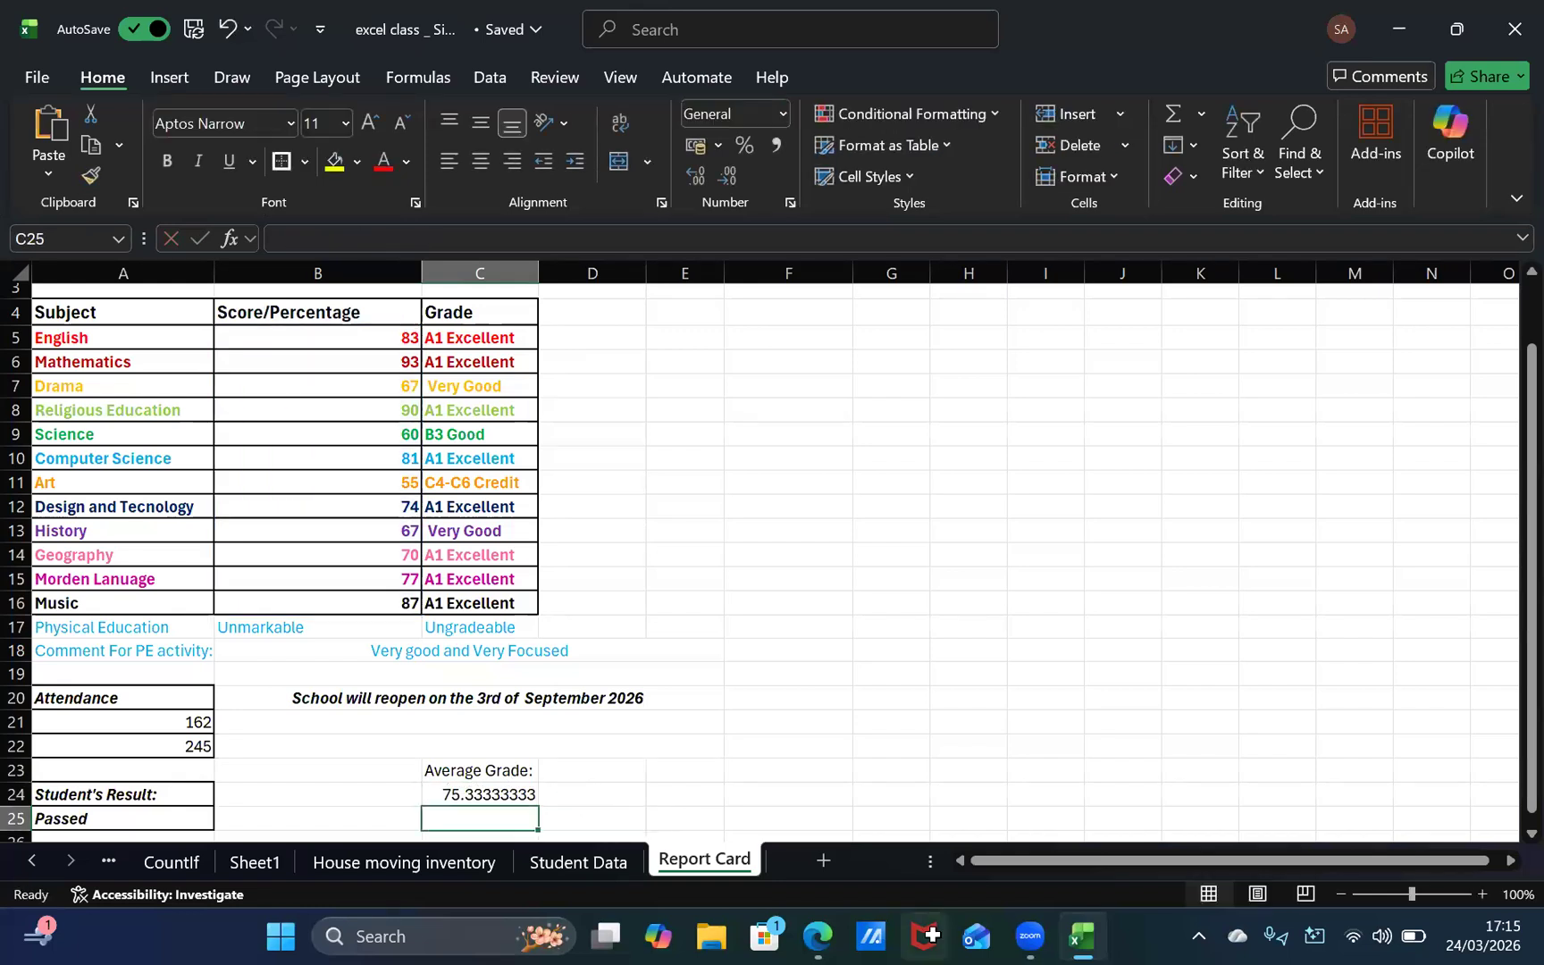
{"action": "left_click", "coordinate": [509, 793]}
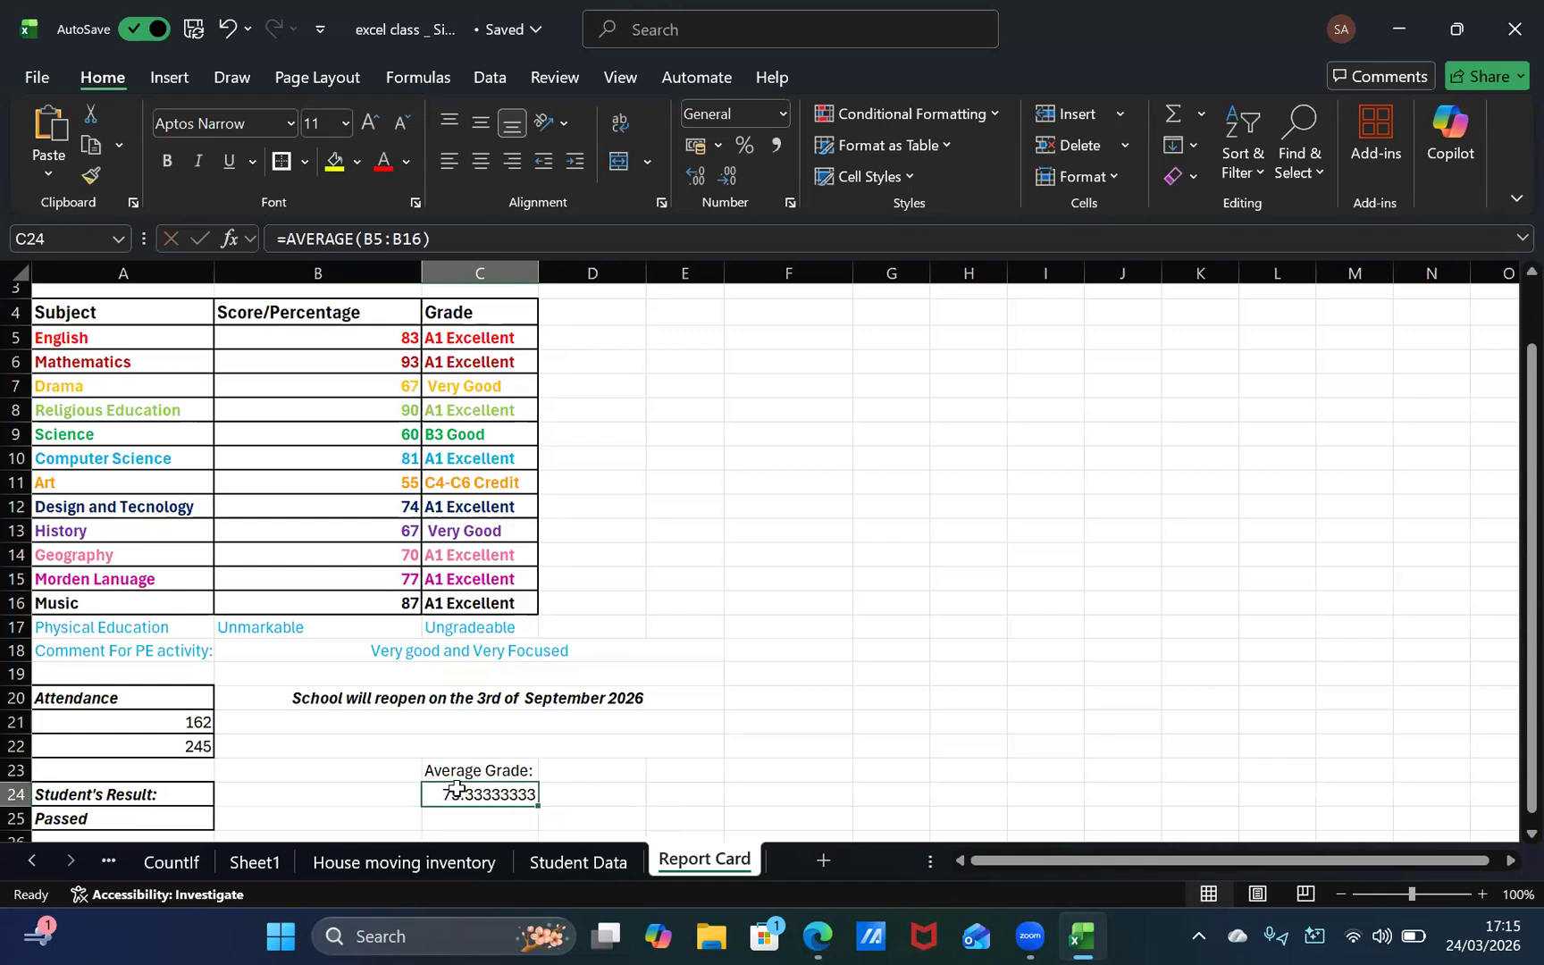
{"action": "mouse_move", "coordinate": [455, 788]}
{"action": "left_mouse_down"}
{"action": "mouse_move", "coordinate": [461, 772]}
{"action": "mouse_move", "coordinate": [466, 784]}
{"action": "left_mouse_up"}
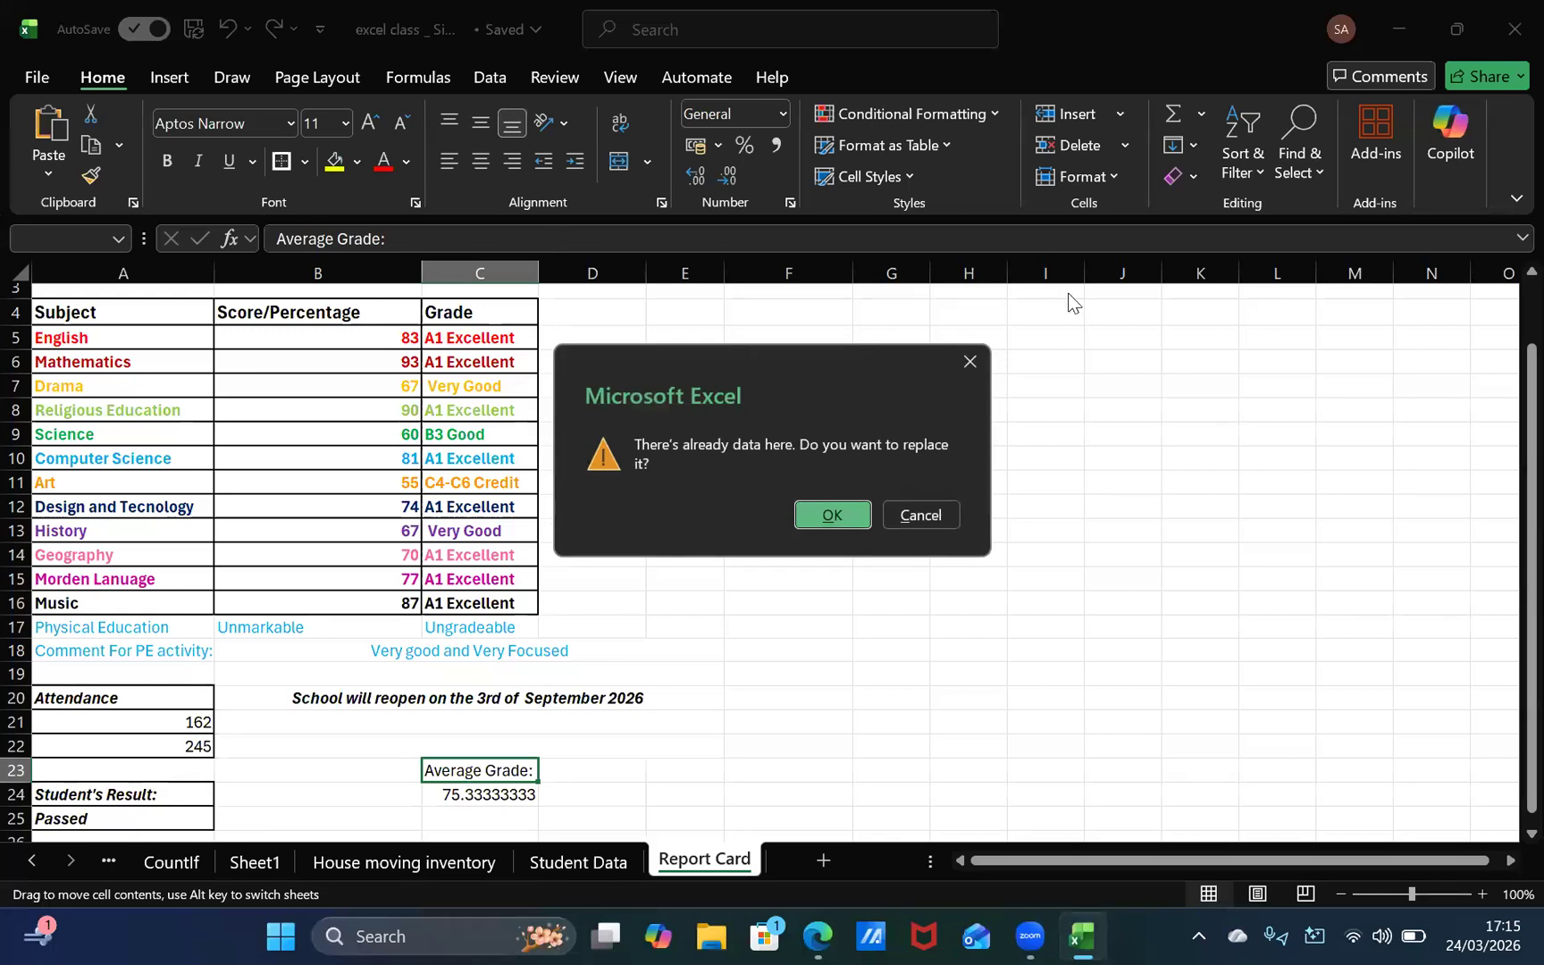
{"action": "left_click", "coordinate": [933, 516]}
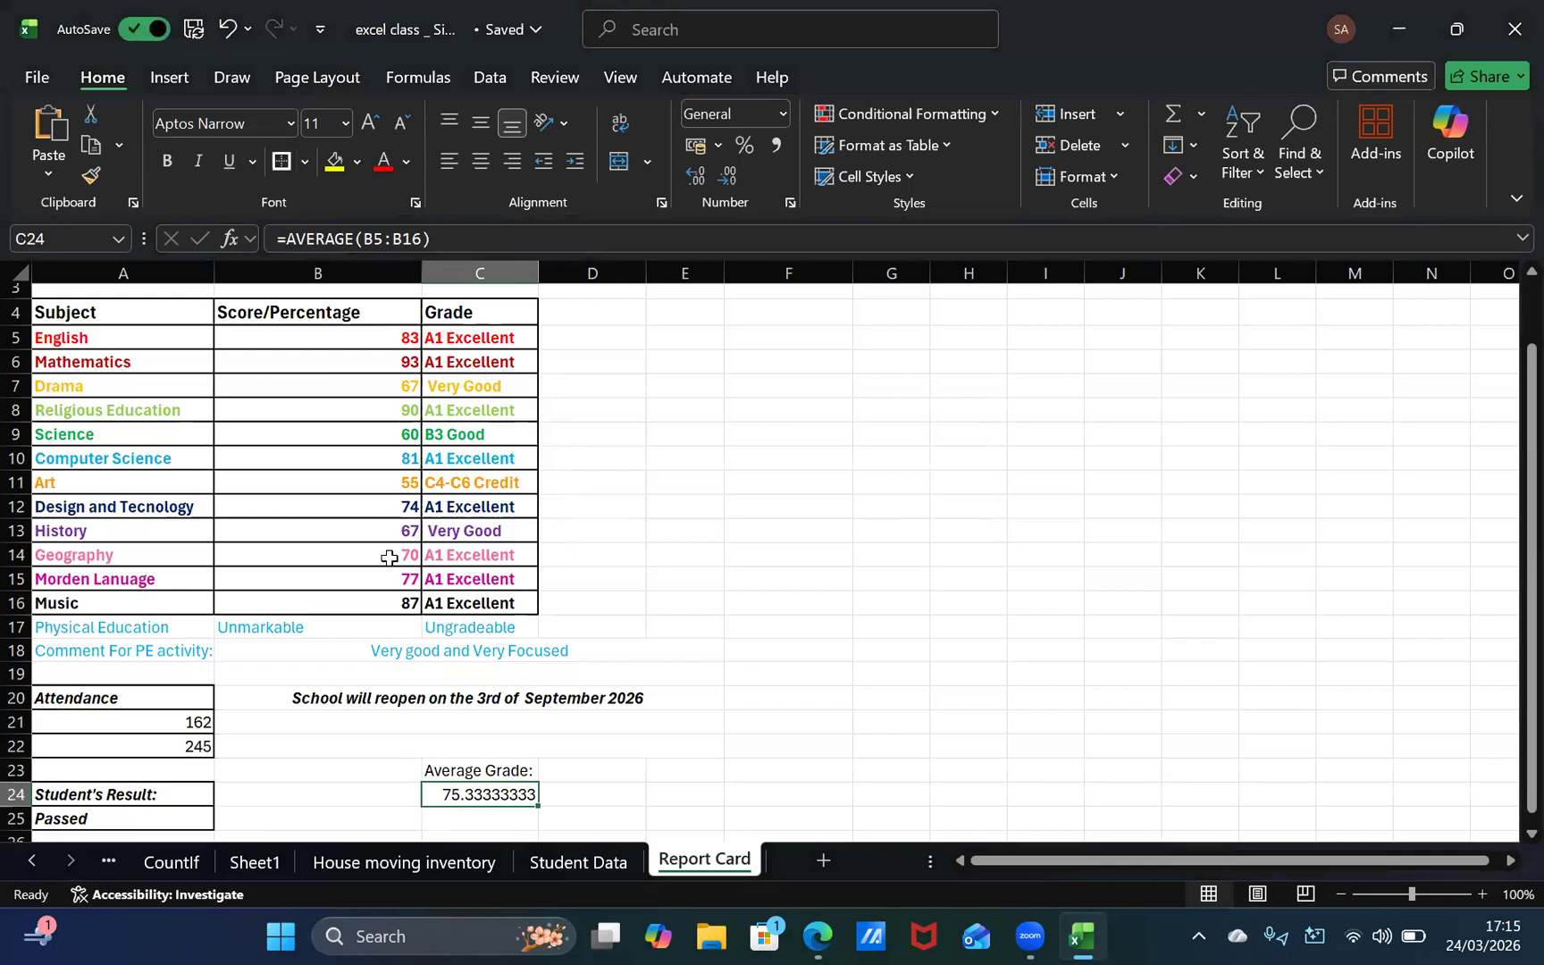
Step: Make the "Average Grade:" heading in cell C23 bold and italic
{"action": "left_click", "coordinate": [466, 771]}
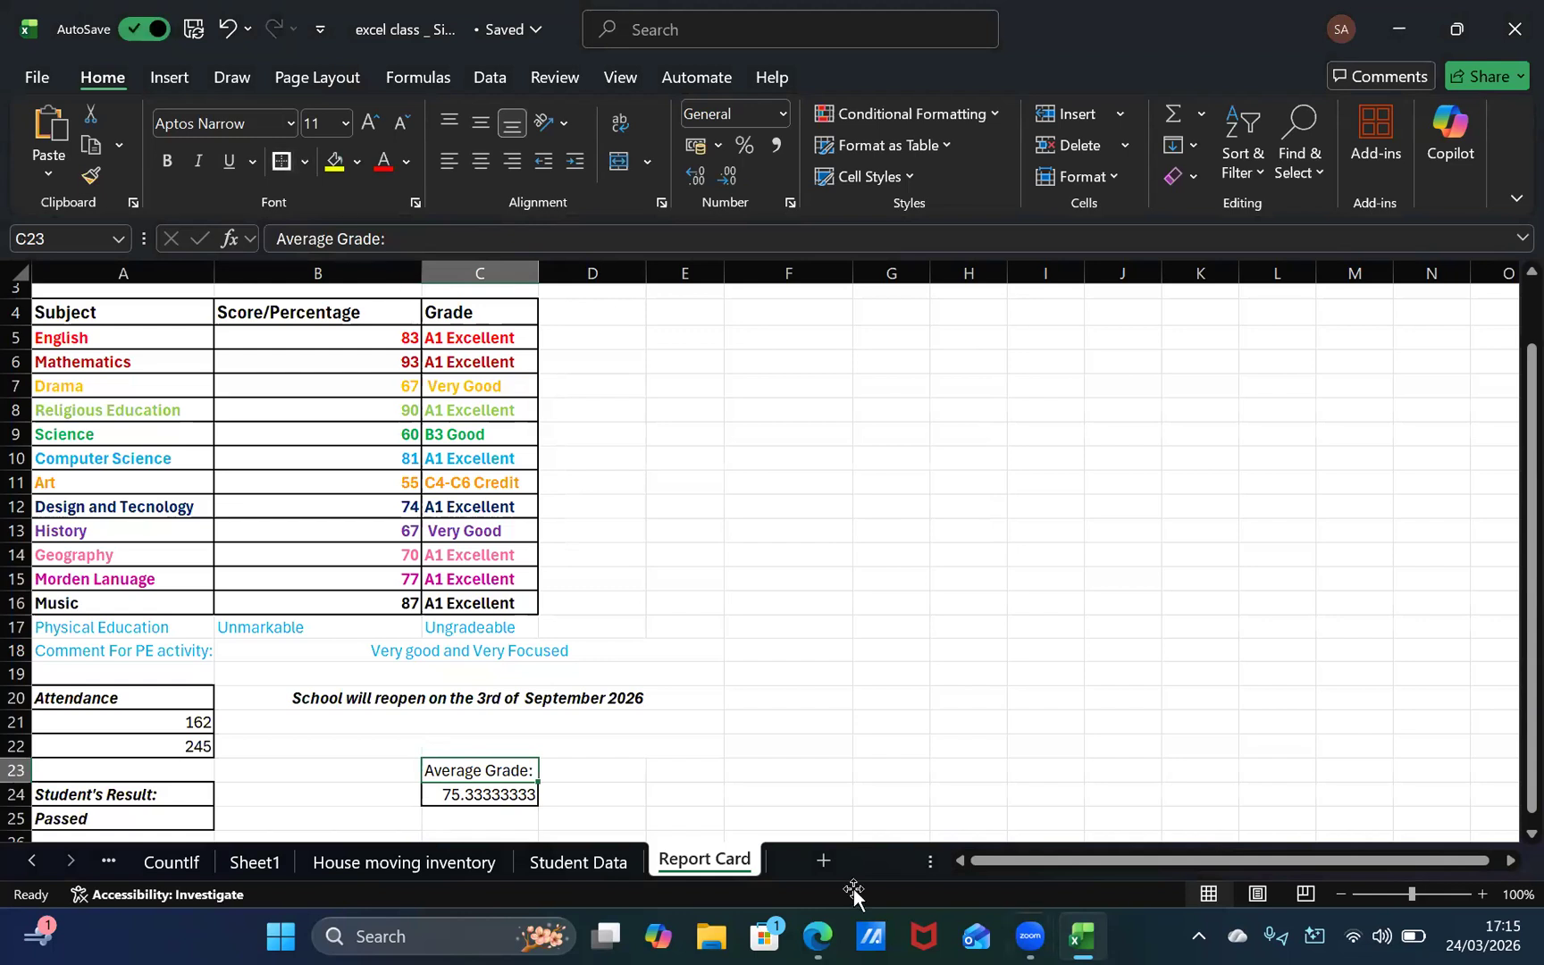
{"action": "left_click_drag", "start_coordinate": [421, 759], "coordinate": [532, 804]}
{"action": "left_click", "coordinate": [901, 515]}
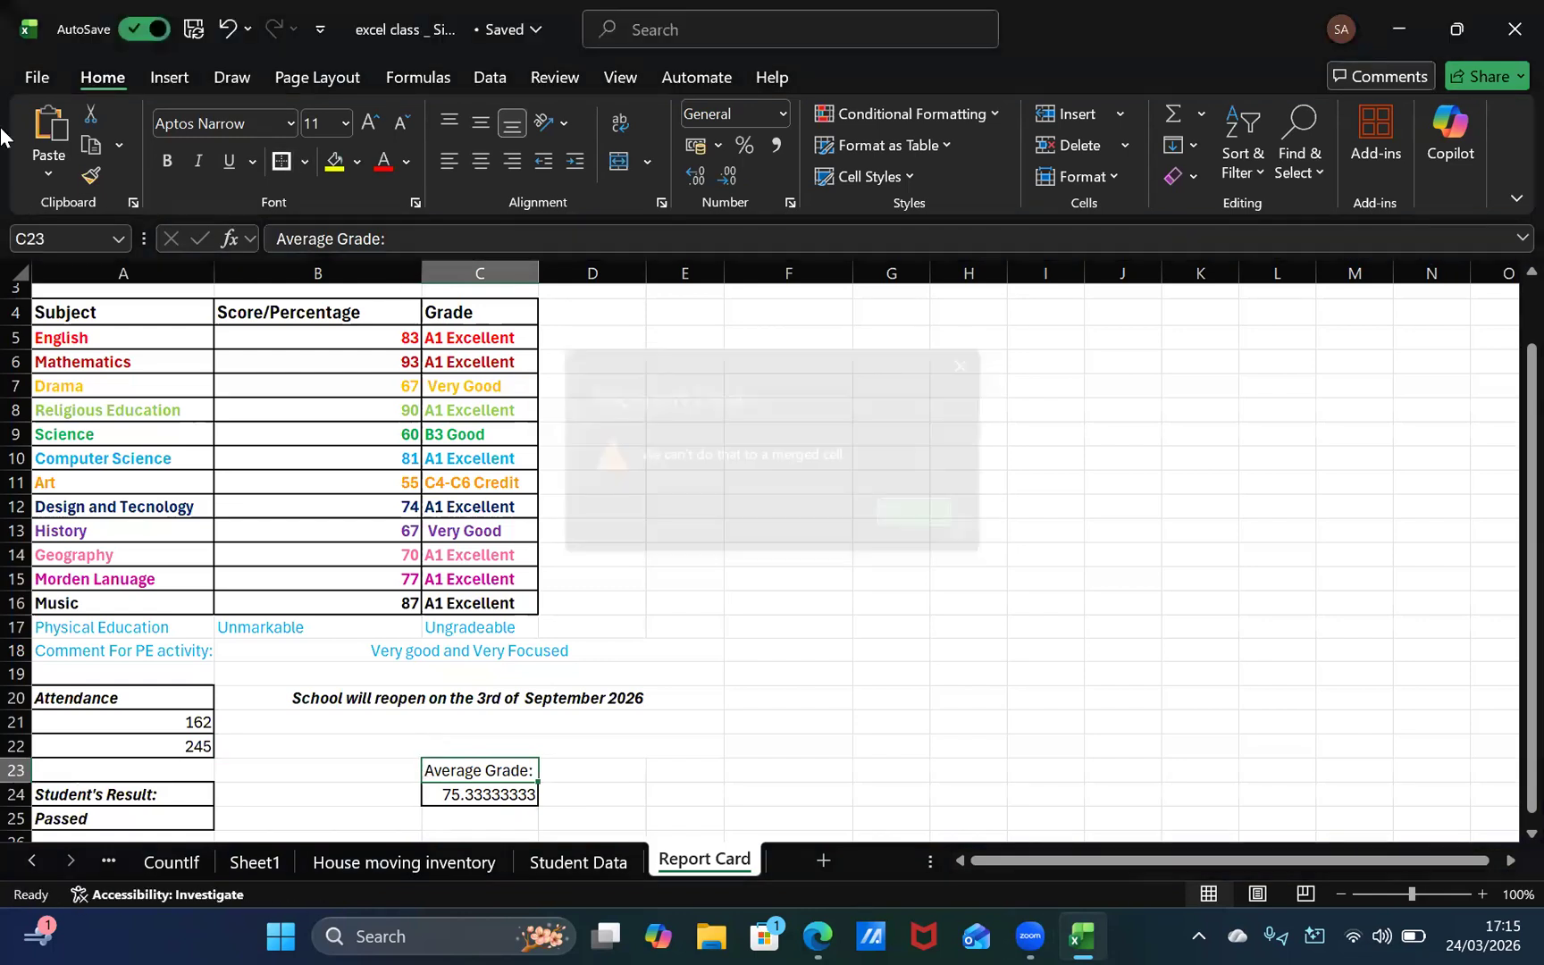
{"action": "key", "text": "ctrl+b"}
{"action": "key", "text": "ctrl+i"}
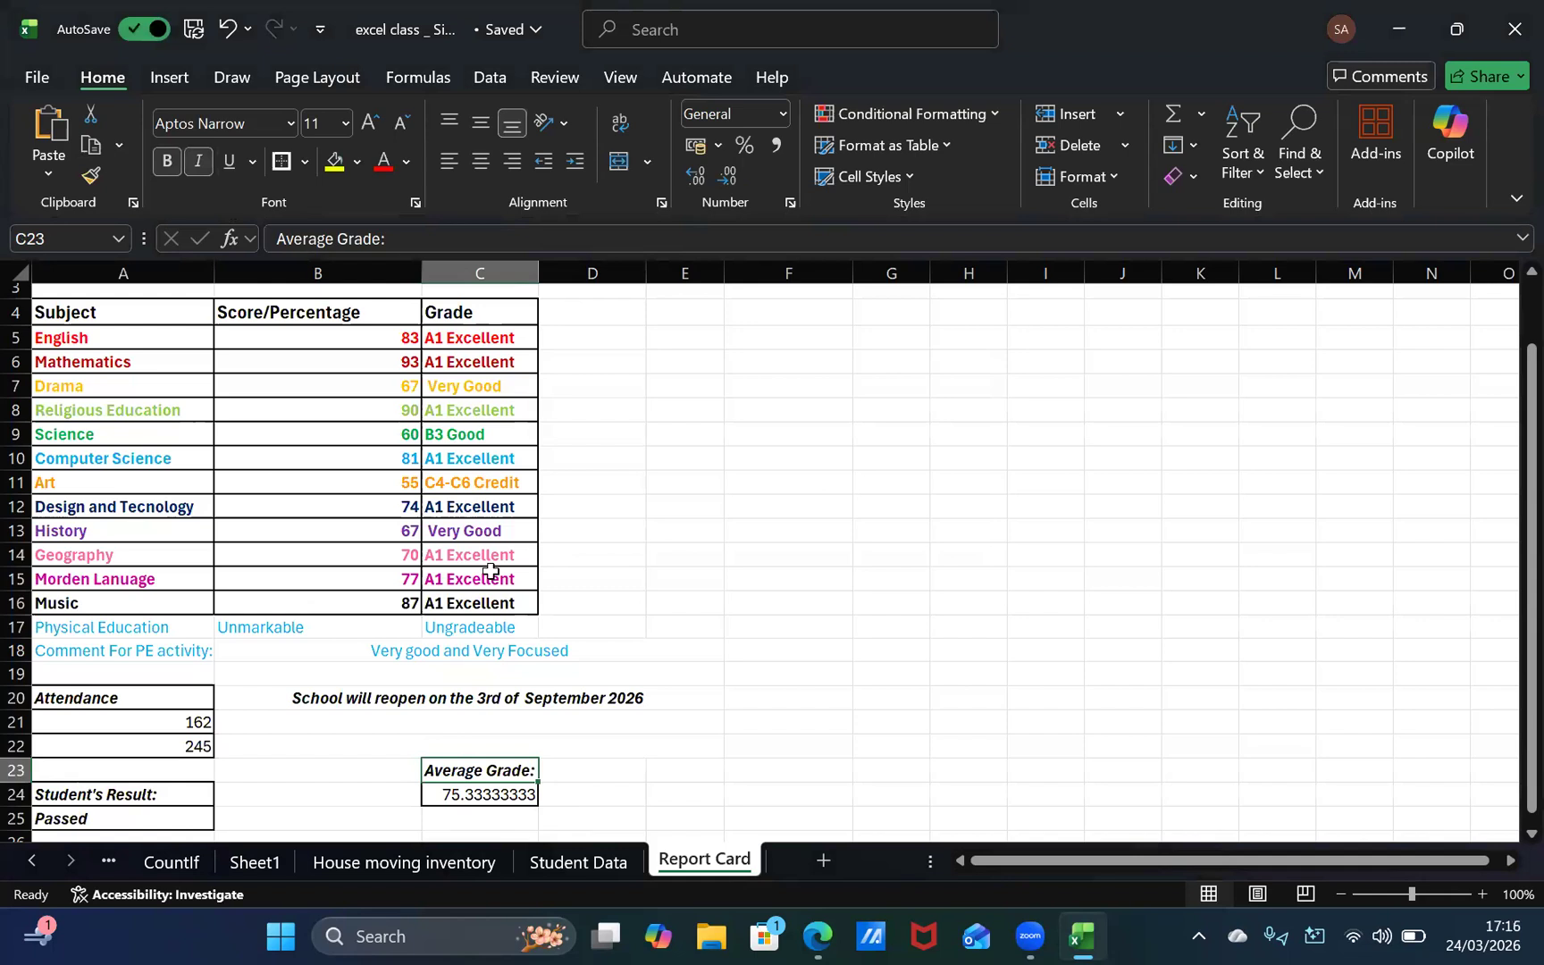
Step: Make the calculated average in cell C24 bold and italic, keeping its formula in place
{"action": "left_click_drag", "start_coordinate": [471, 781], "coordinate": [472, 795]}
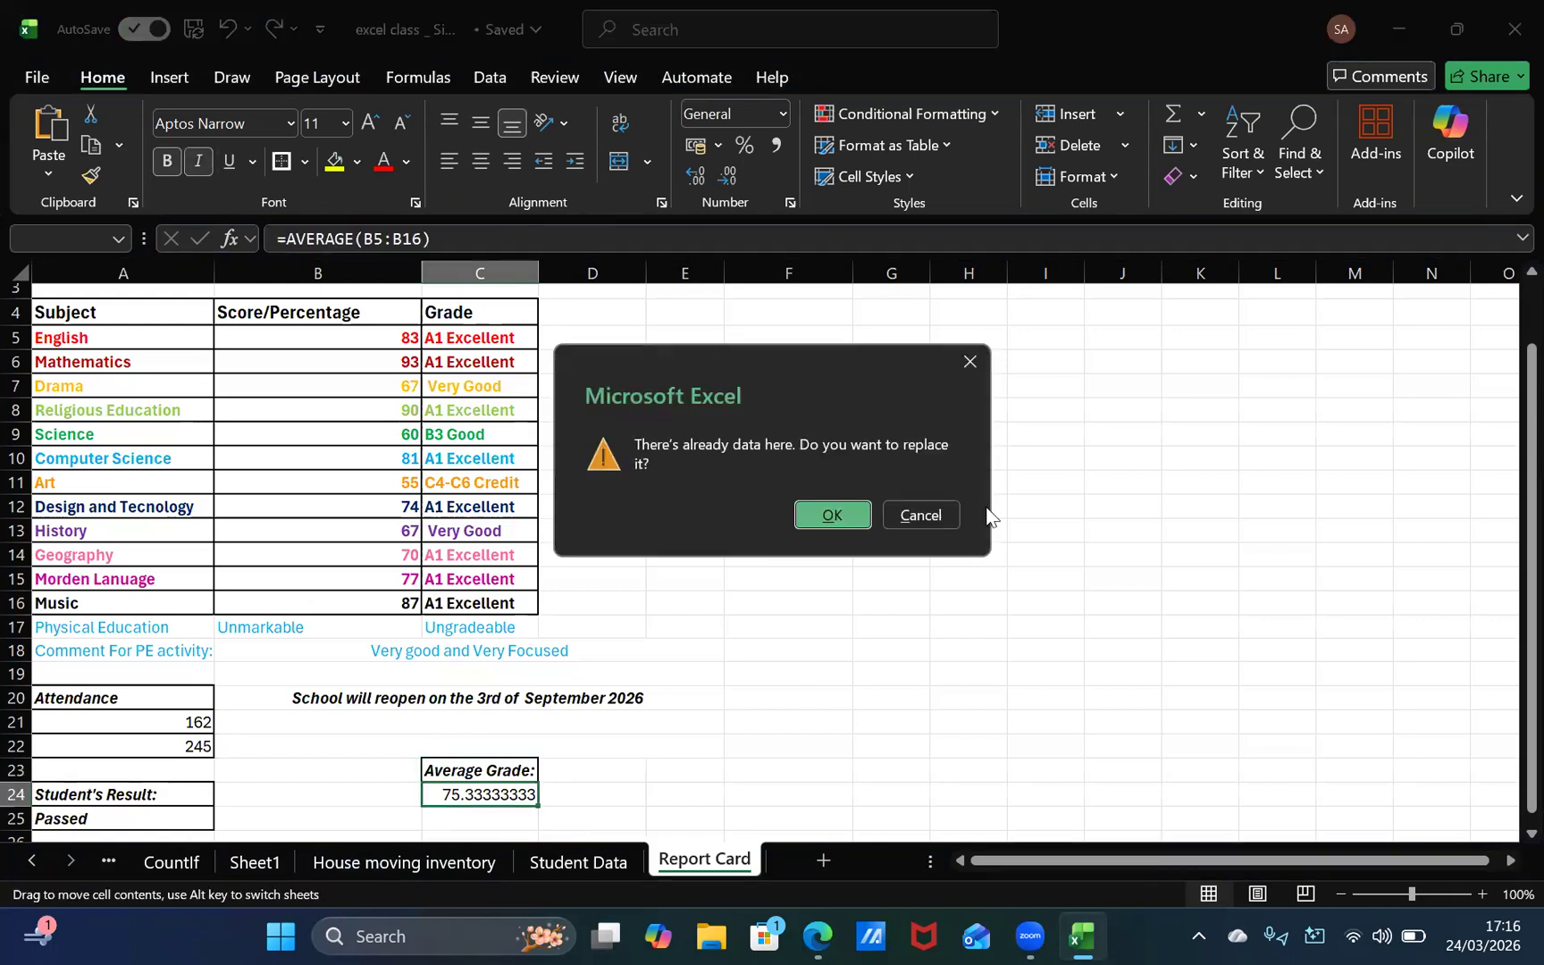
{"action": "left_click", "coordinate": [892, 513]}
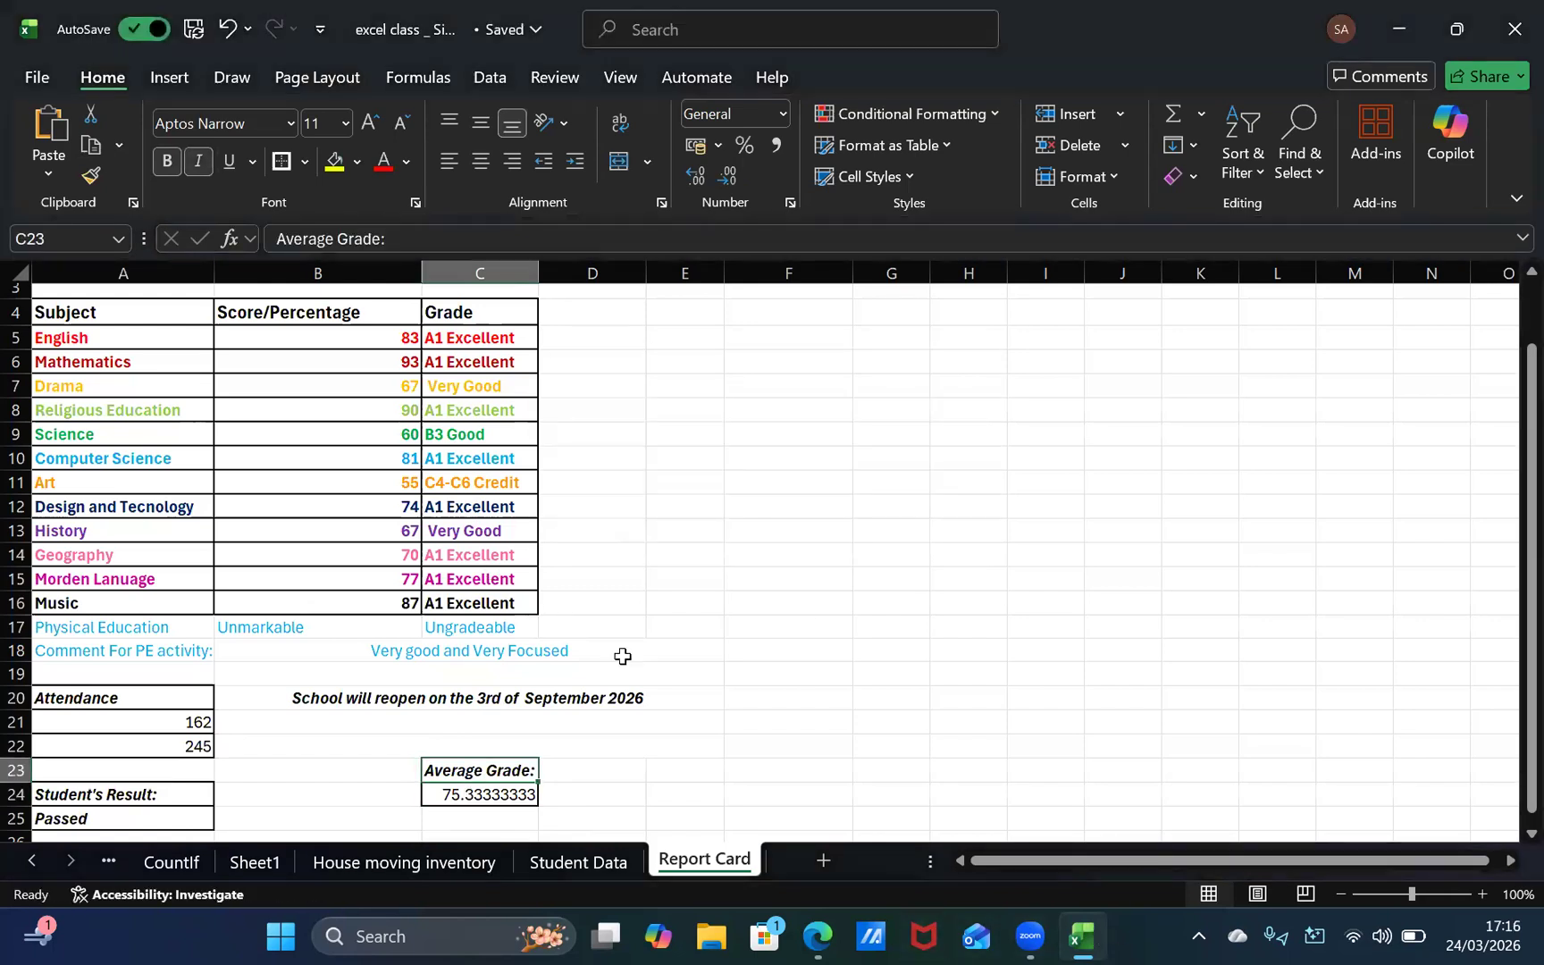
{"action": "left_click", "coordinate": [485, 792]}
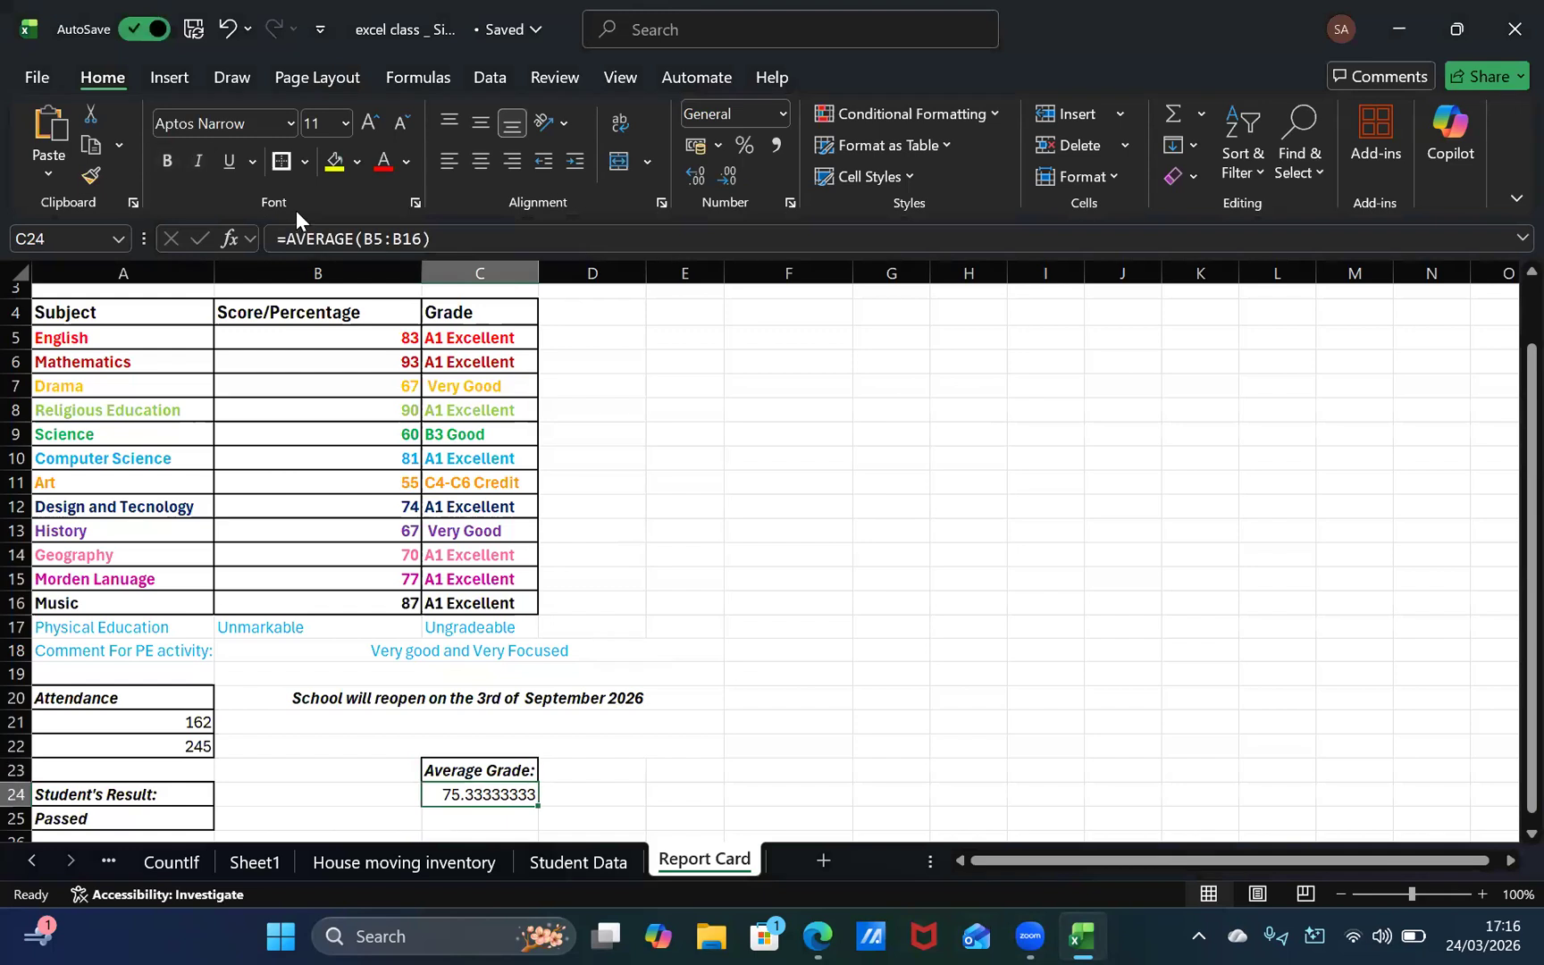
{"action": "key", "text": "ctrl+i"}
{"action": "key", "text": "ctrl+b"}
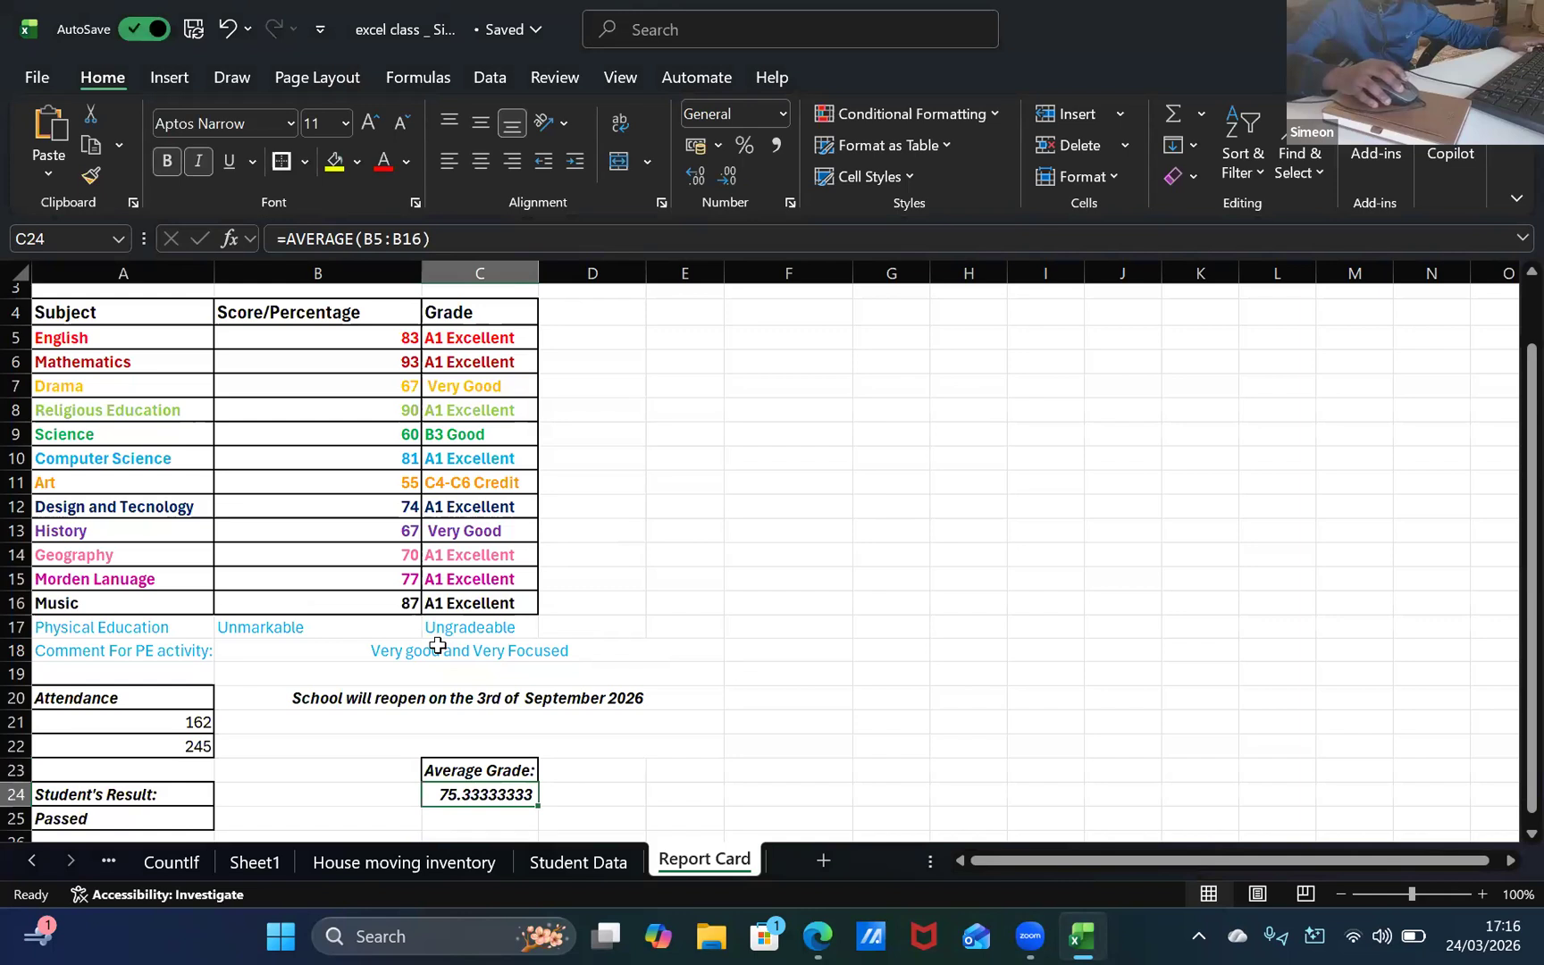
{"action": "left_click", "coordinate": [614, 783]}
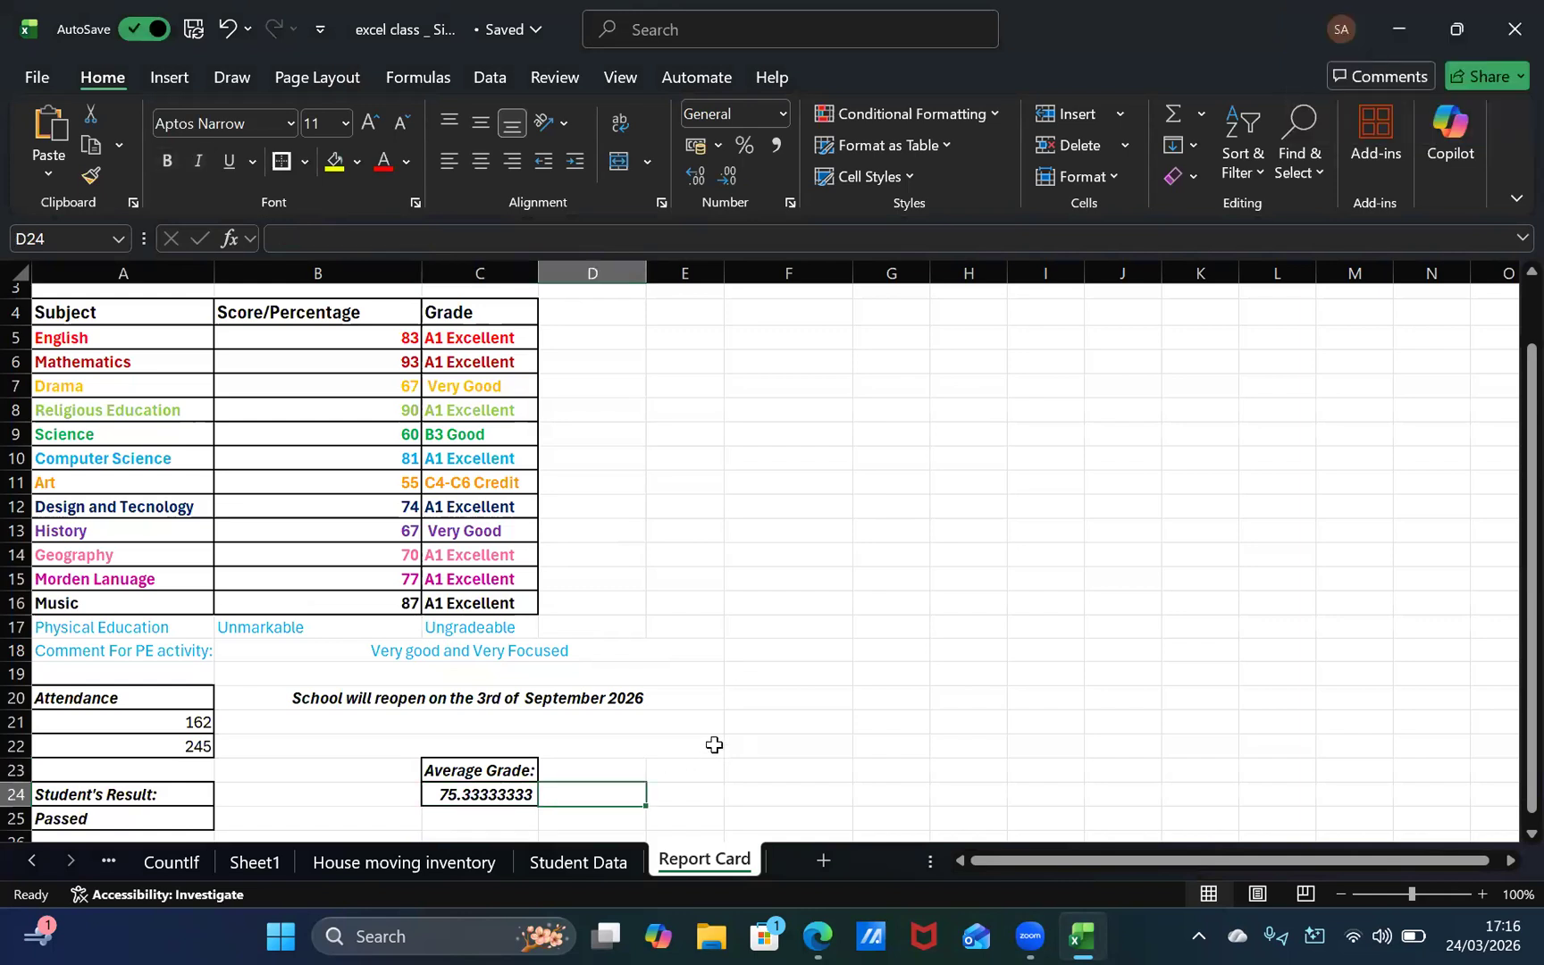
Step: Switch between the browser's report card template and the Excel report card to compare their remaining fields
{"action": "key", "text": "alt+Tab"}
{"action": "key", "text": "alt+Tab"}
{"action": "key", "text": "alt+Tab"}
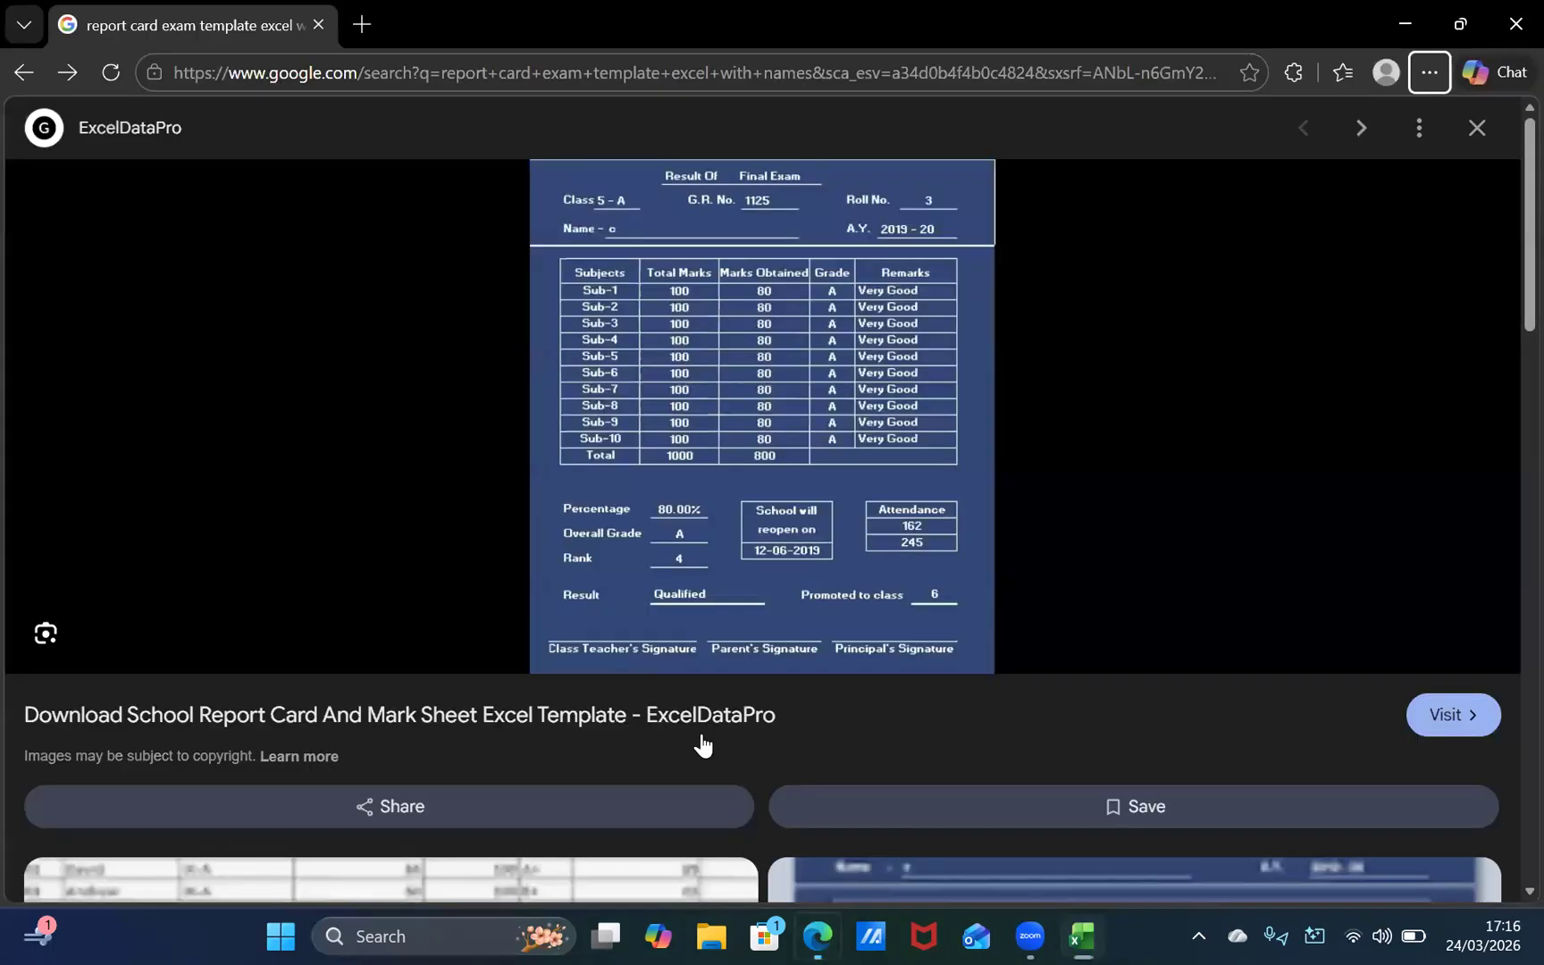
{"action": "key", "text": "alt+Tab"}
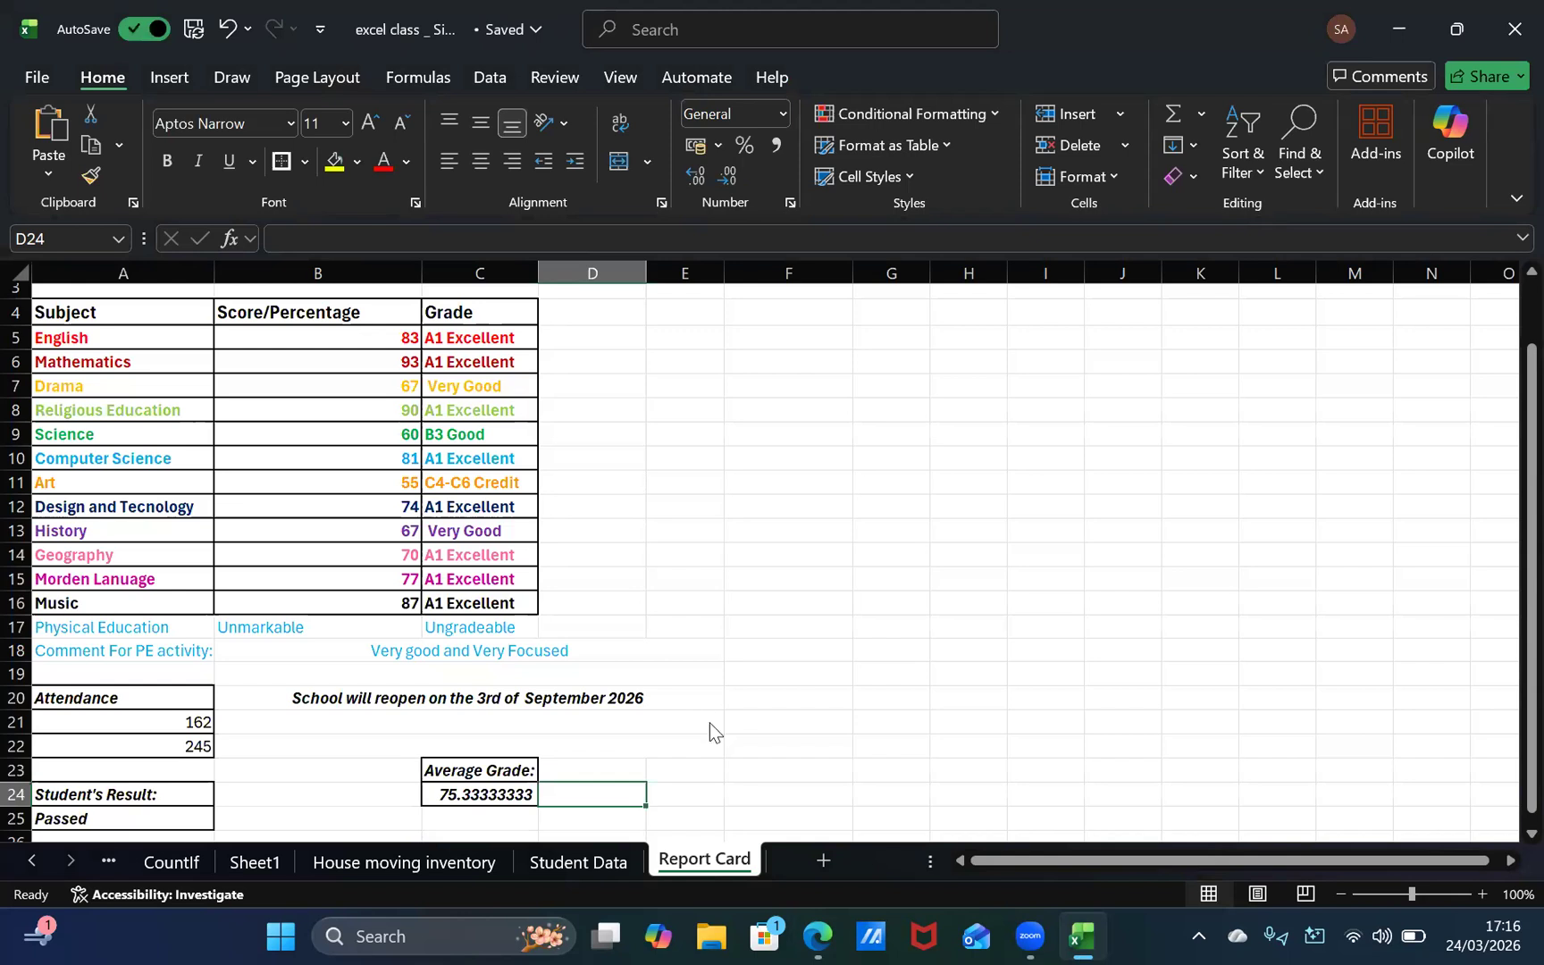
{"action": "key", "text": "alt+Tab"}
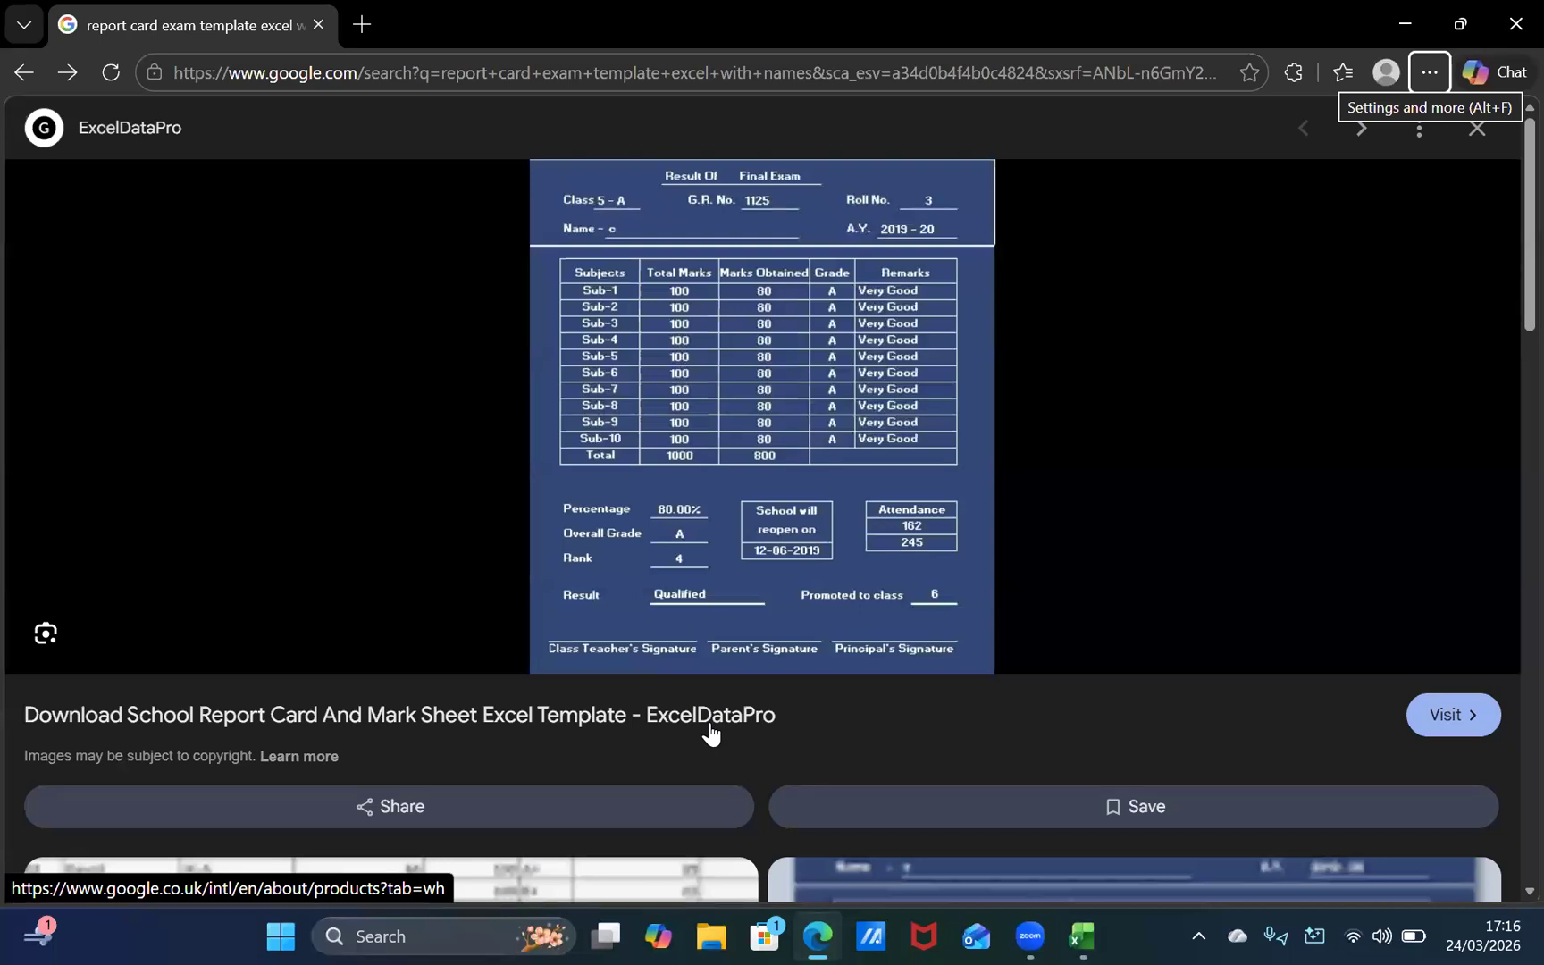
{"action": "key", "text": "alt+Tab"}
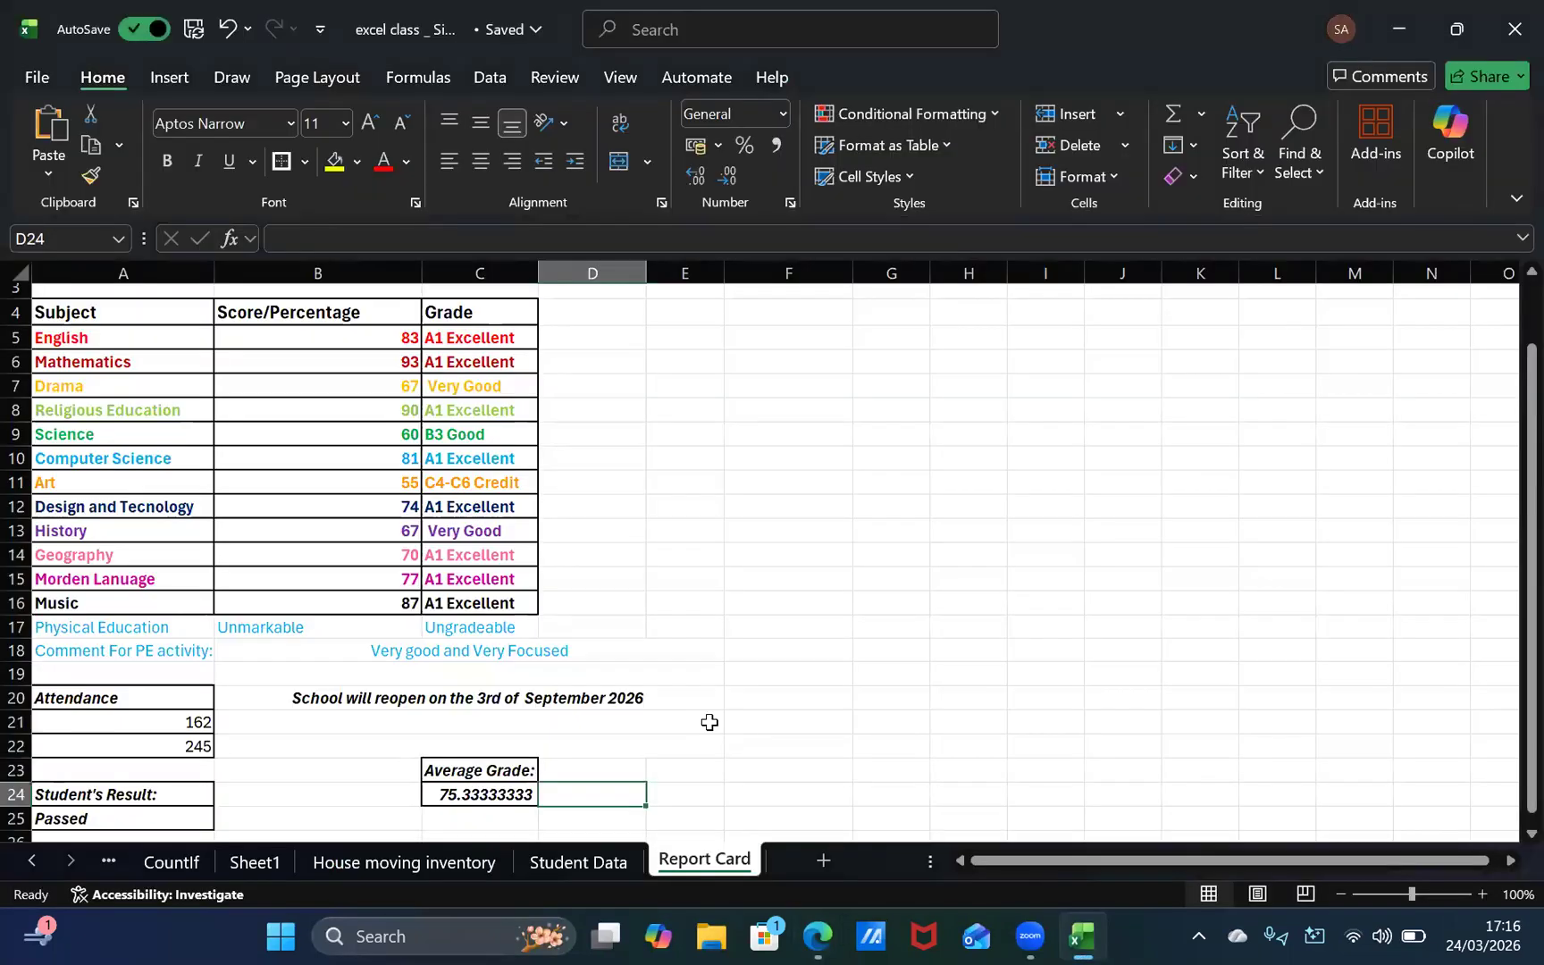
{"action": "key", "text": "alt+Tab"}
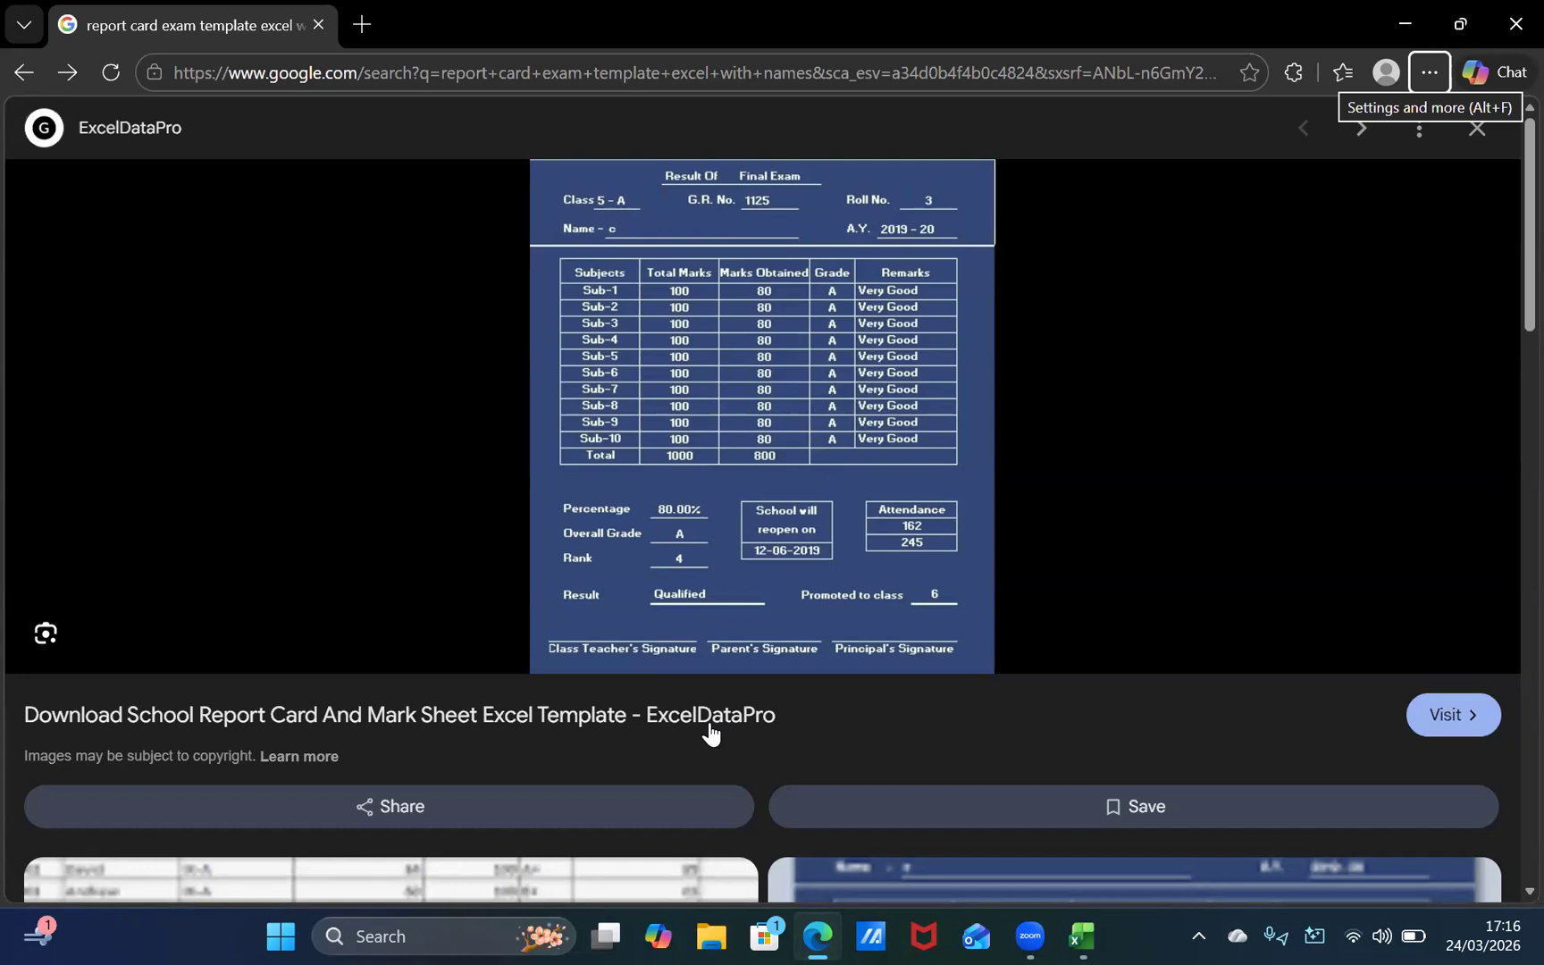
{"action": "key", "text": "alt+Tab"}
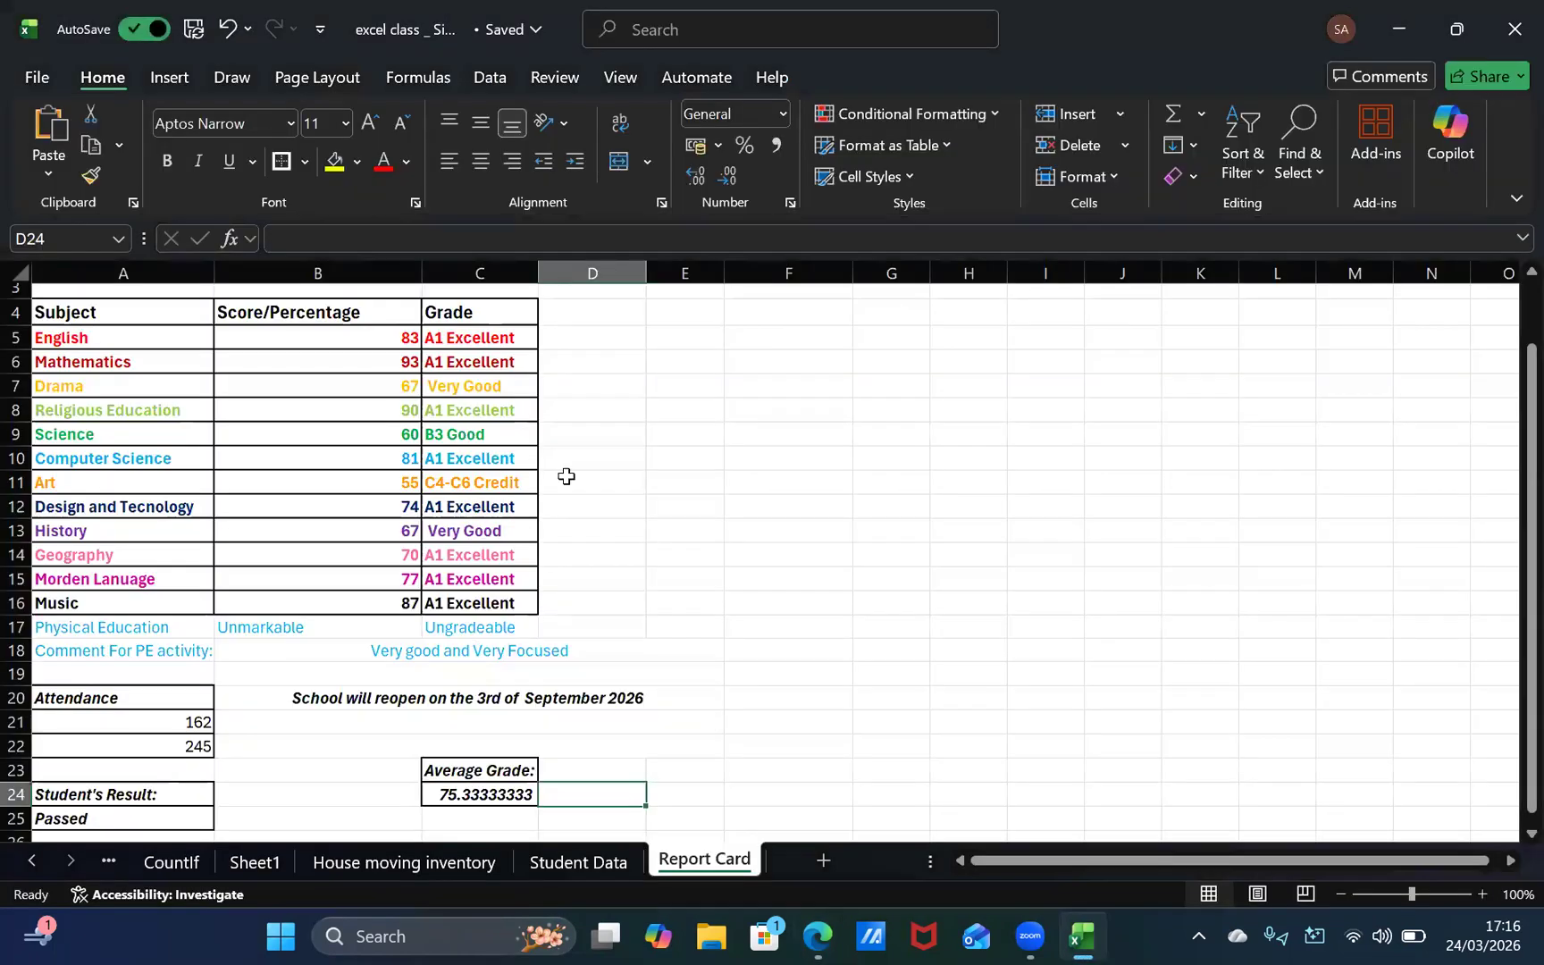
{"action": "left_click", "coordinate": [480, 293]}
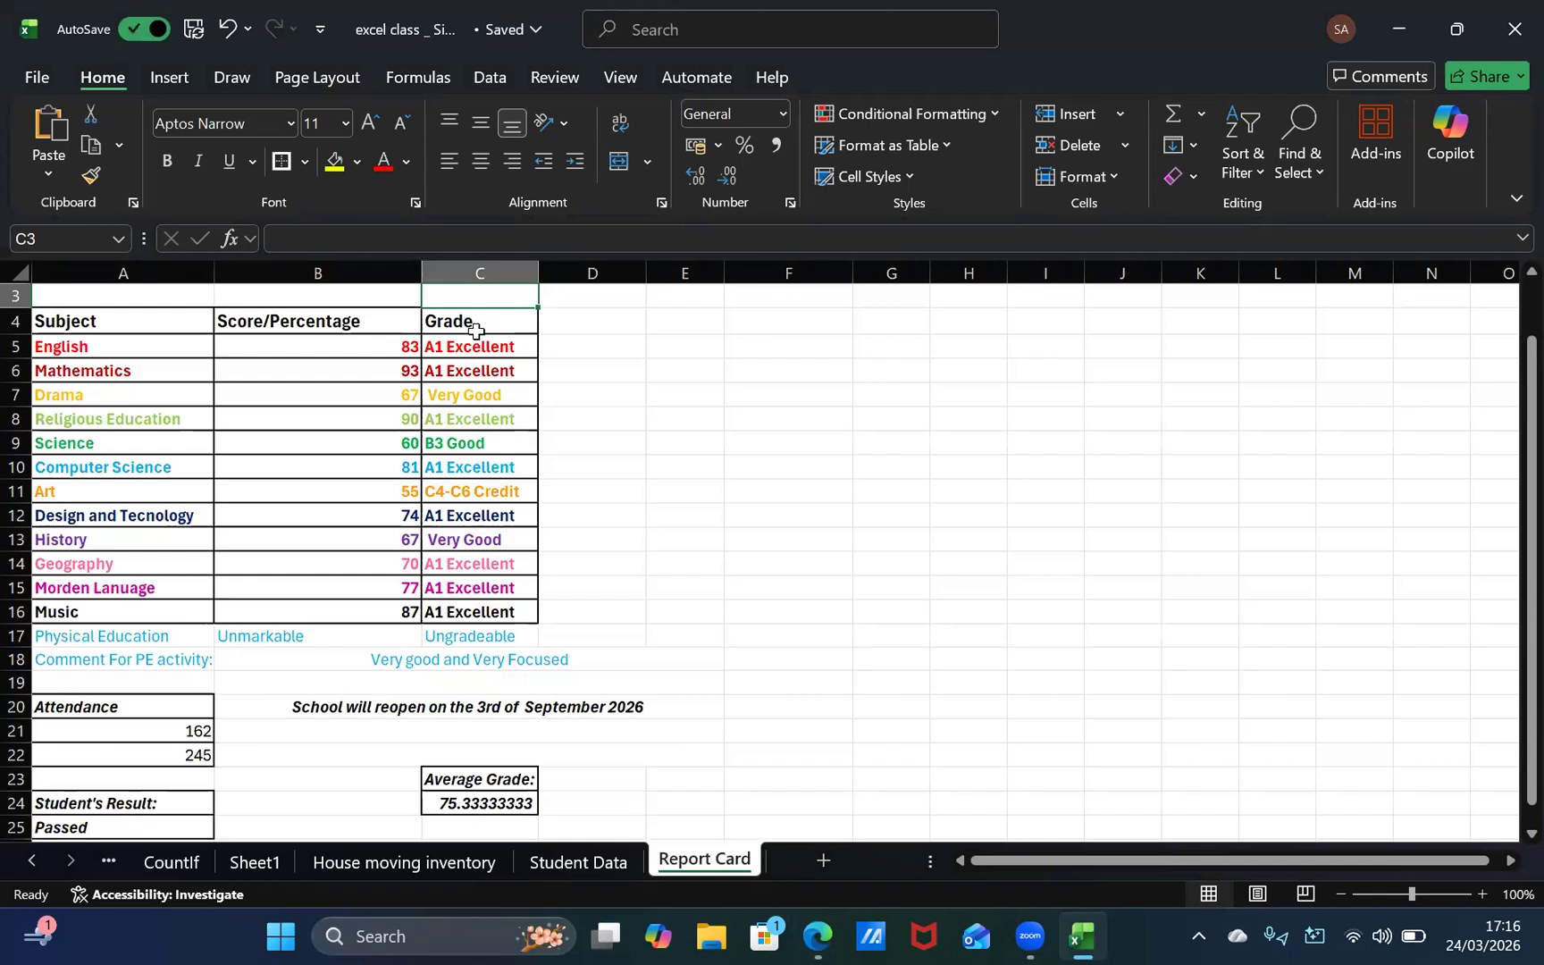
{"action": "left_click_drag", "start_coordinate": [483, 370], "coordinate": [481, 388]}
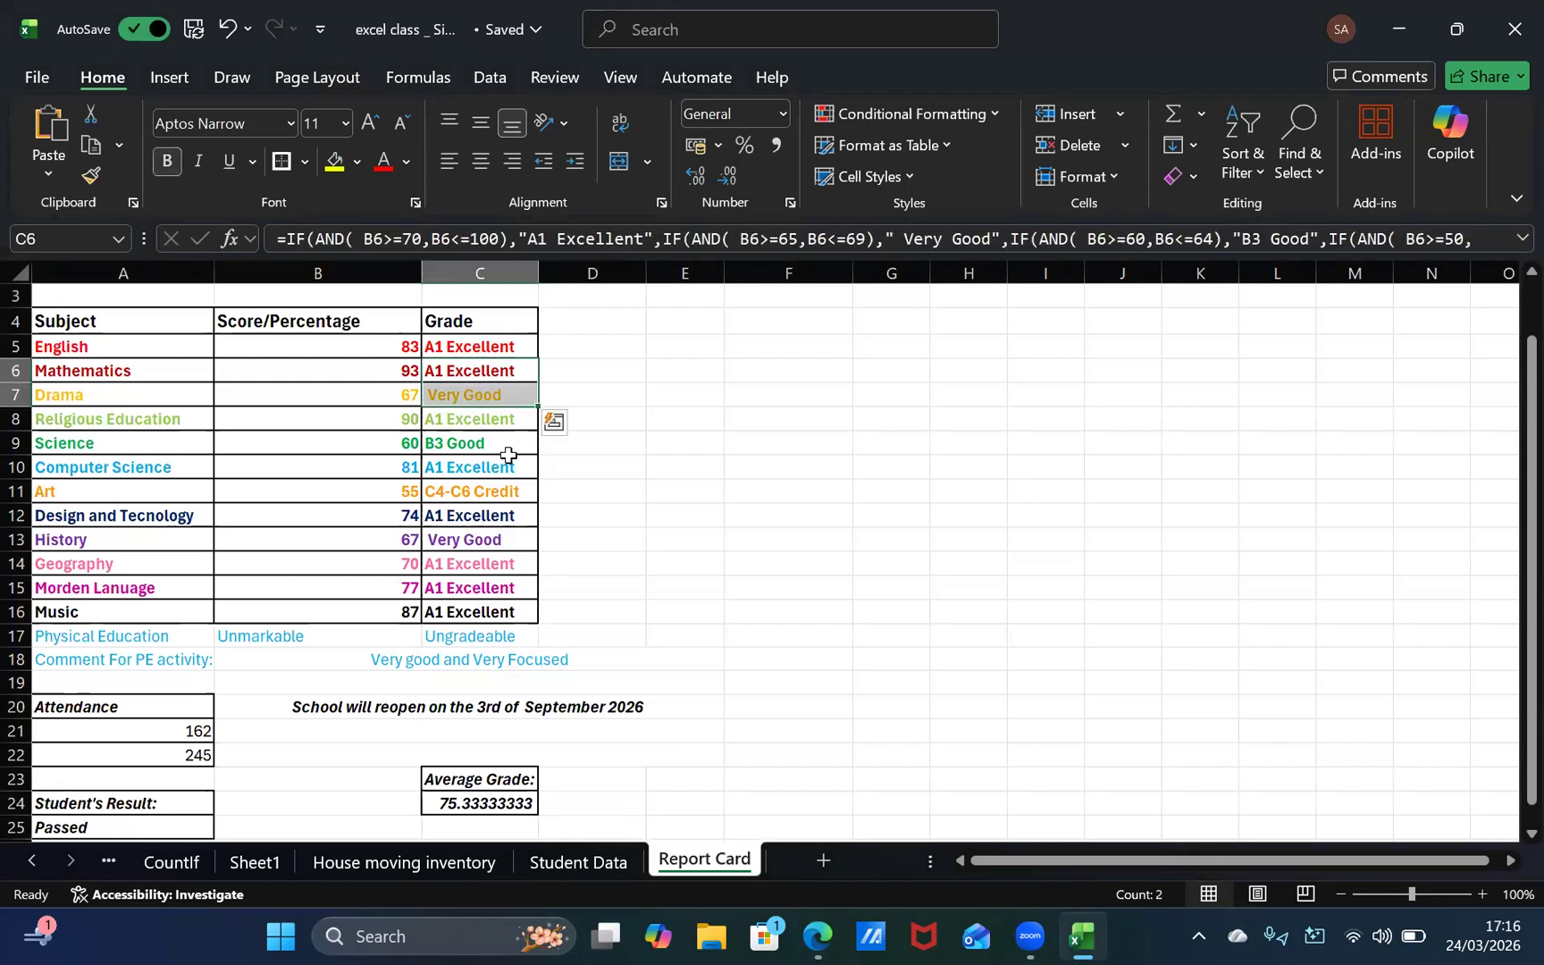
{"action": "left_click_drag", "start_coordinate": [508, 448], "coordinate": [509, 458]}
{"action": "left_click", "coordinate": [757, 399]}
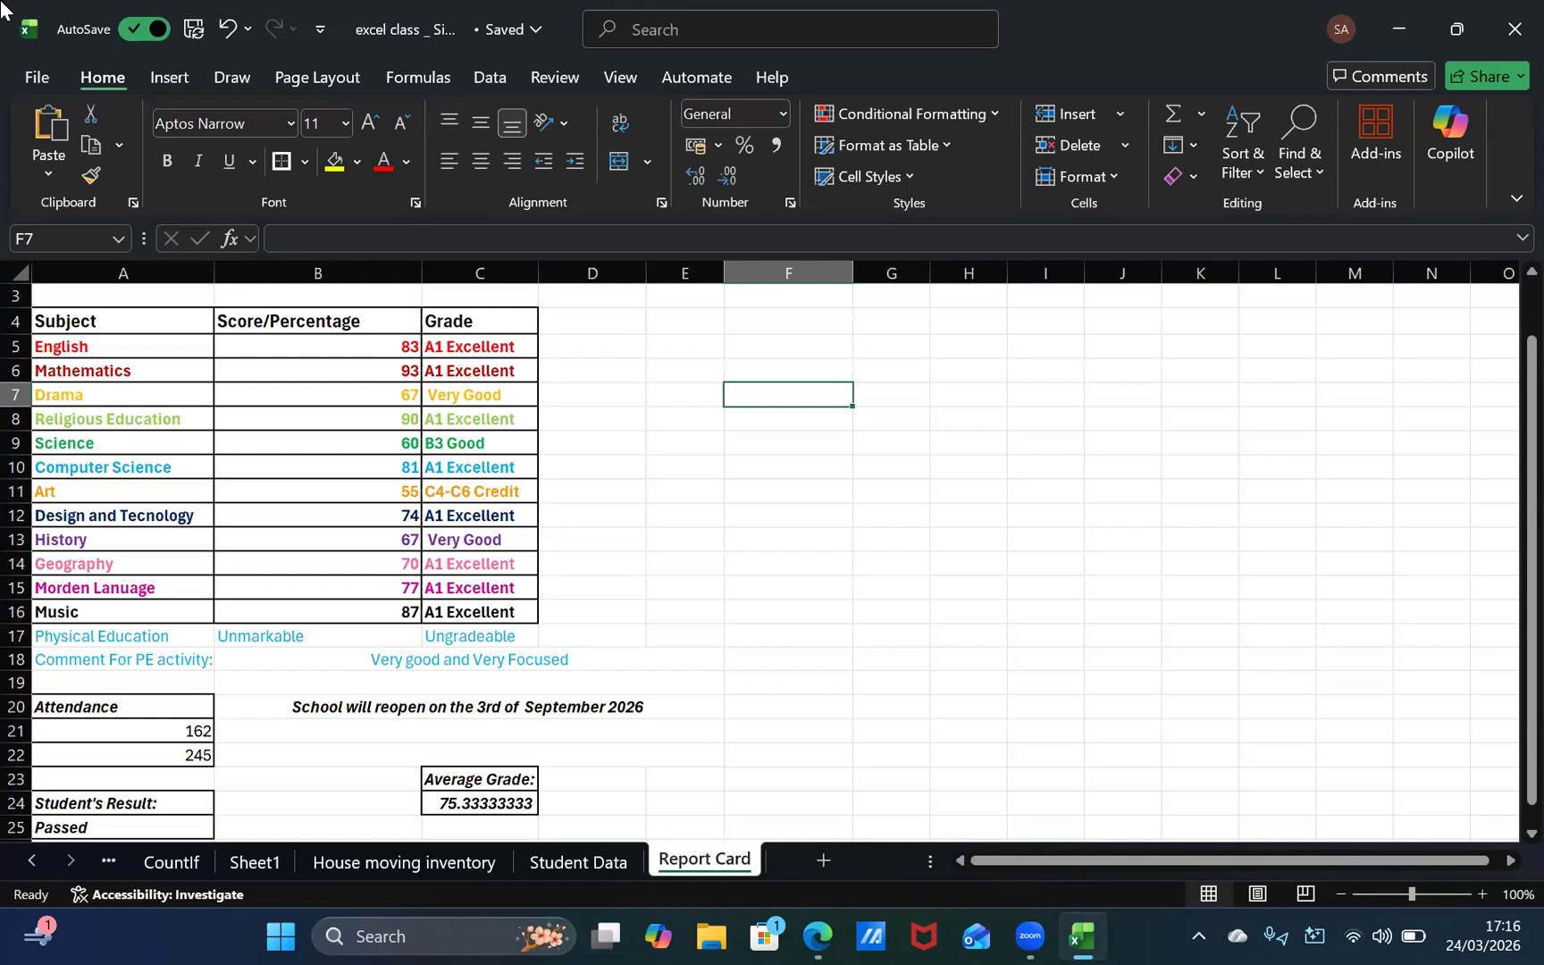
{"action": "left_click", "coordinate": [169, 78]}
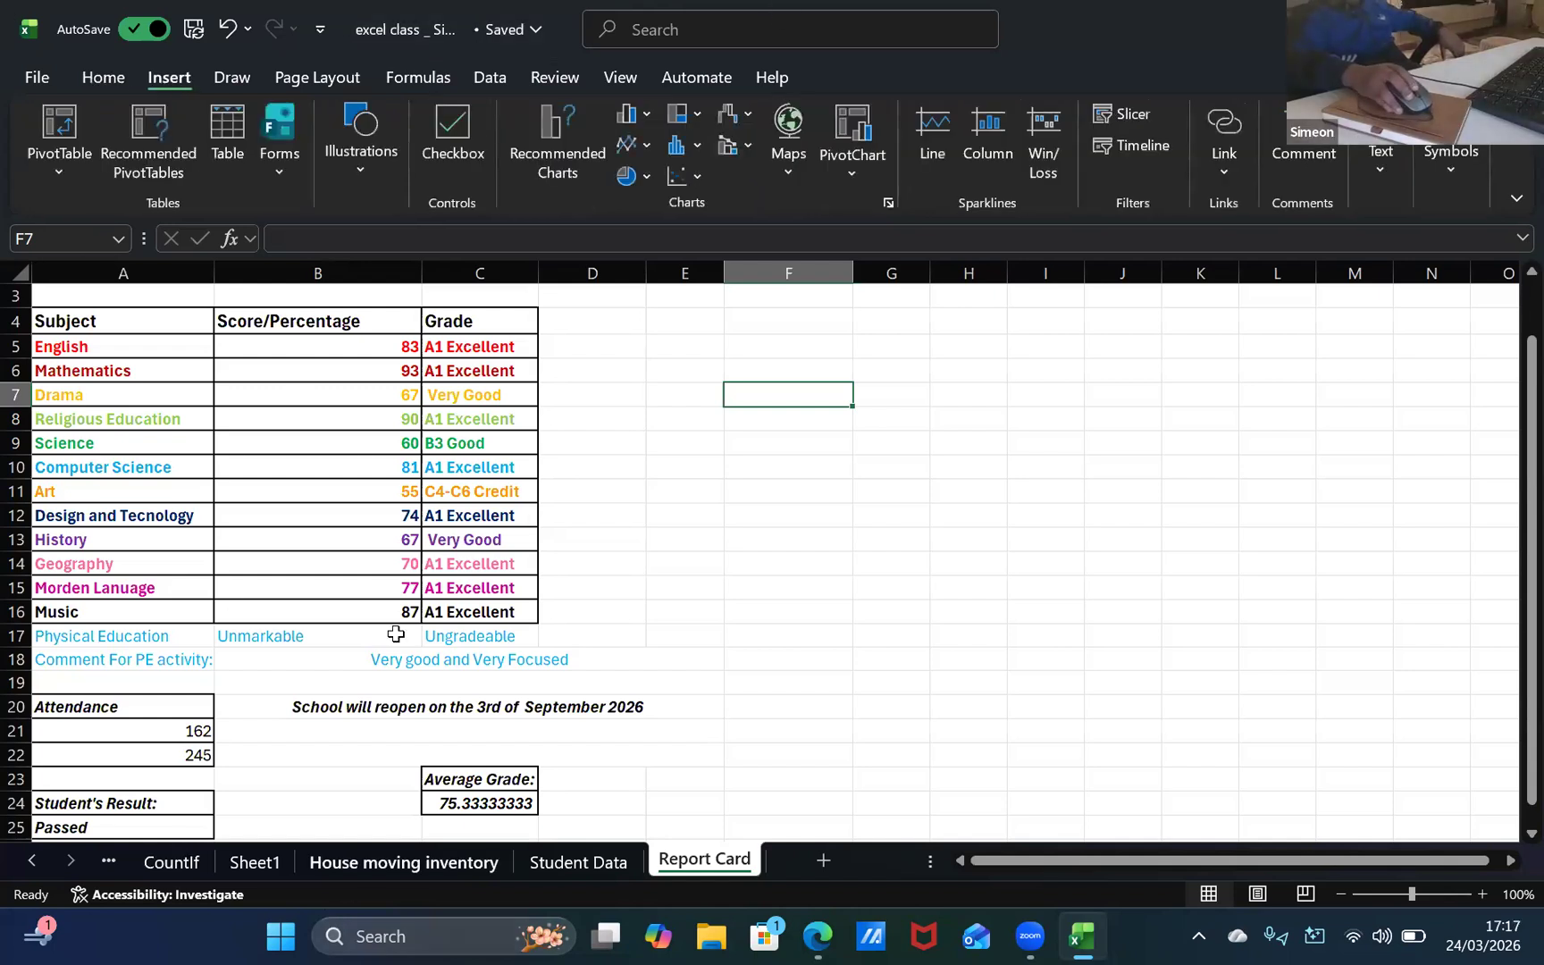
{"action": "scroll", "coordinate": [379, 586], "scroll_direction": "up", "scroll_amount": 1}
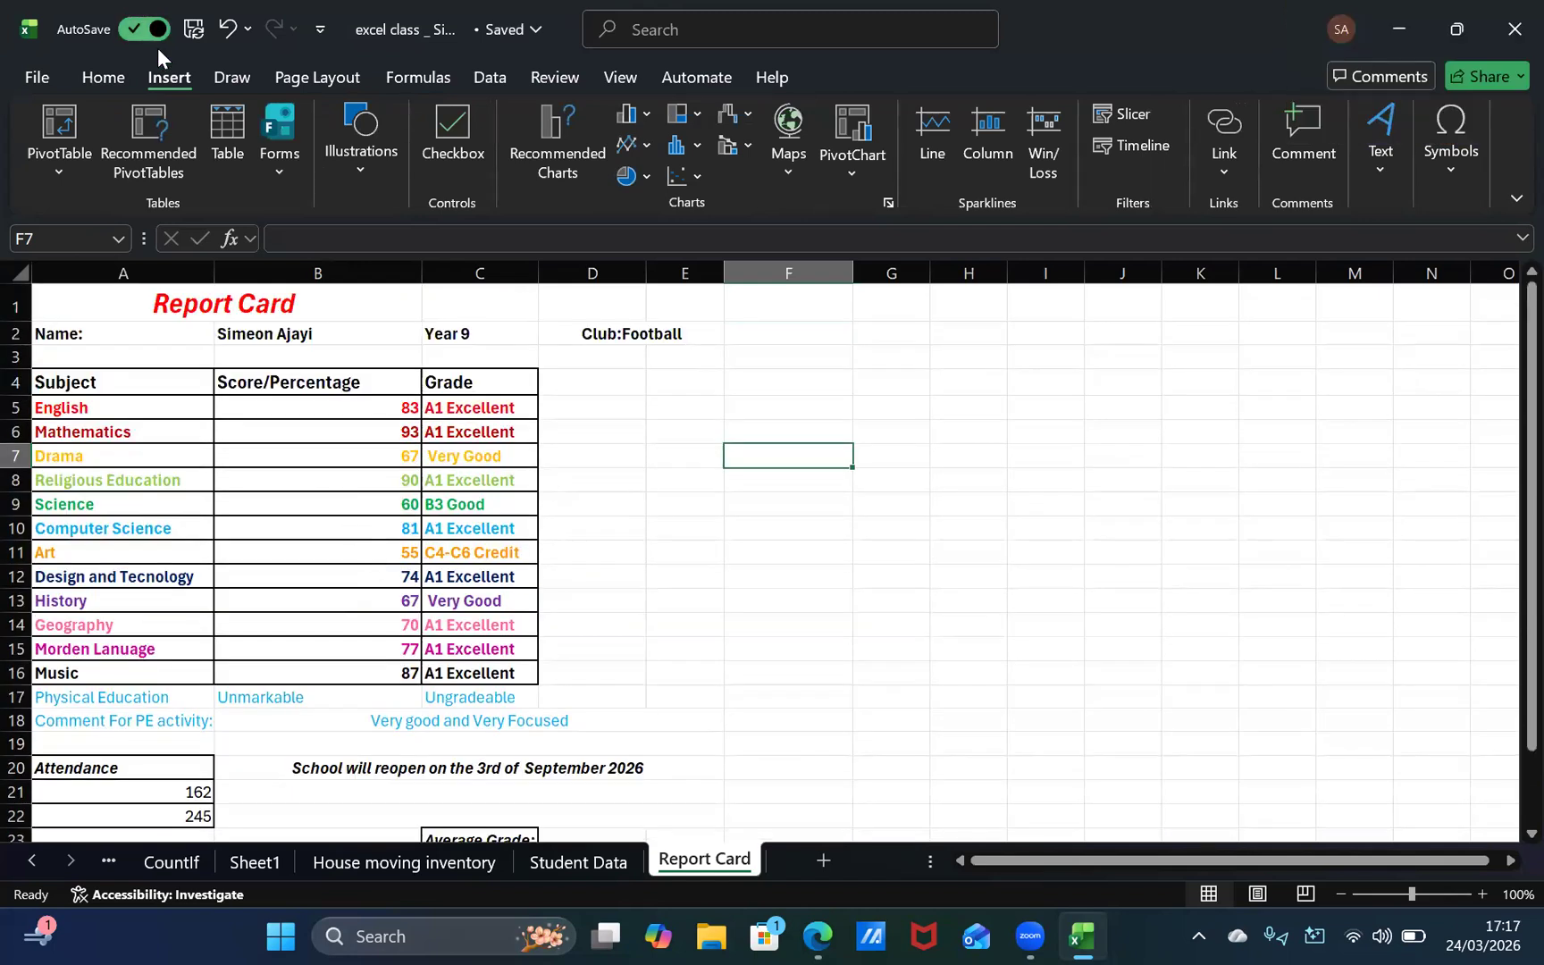
{"action": "left_click", "coordinate": [102, 78]}
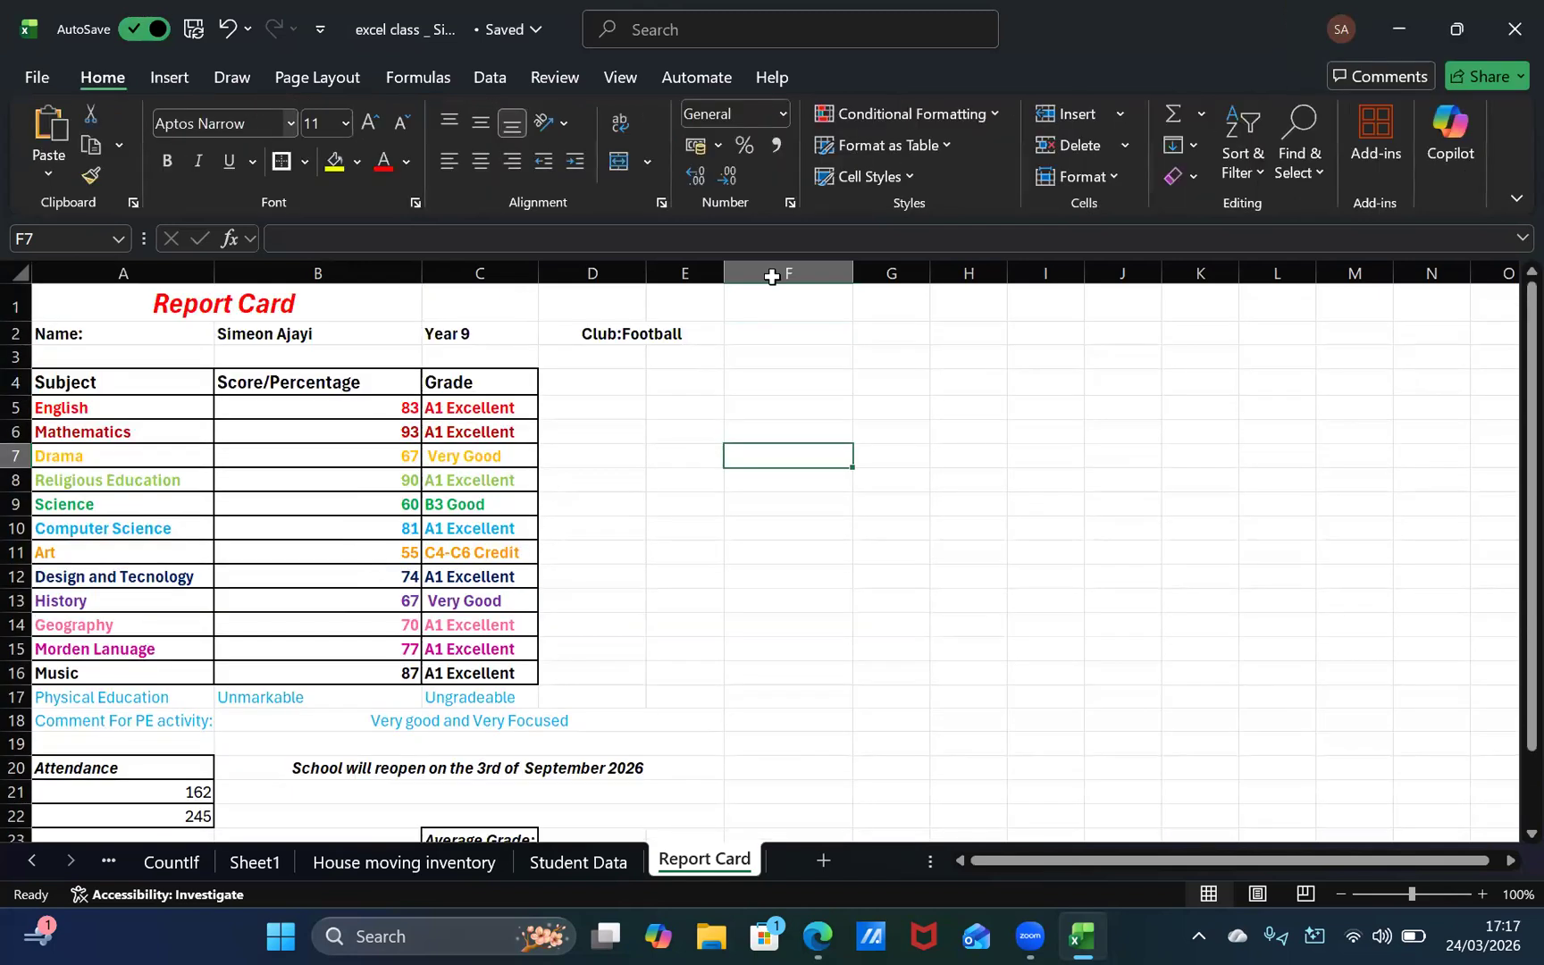
Step: Select the English grade formula in cell C5
{"action": "left_click", "coordinate": [499, 408]}
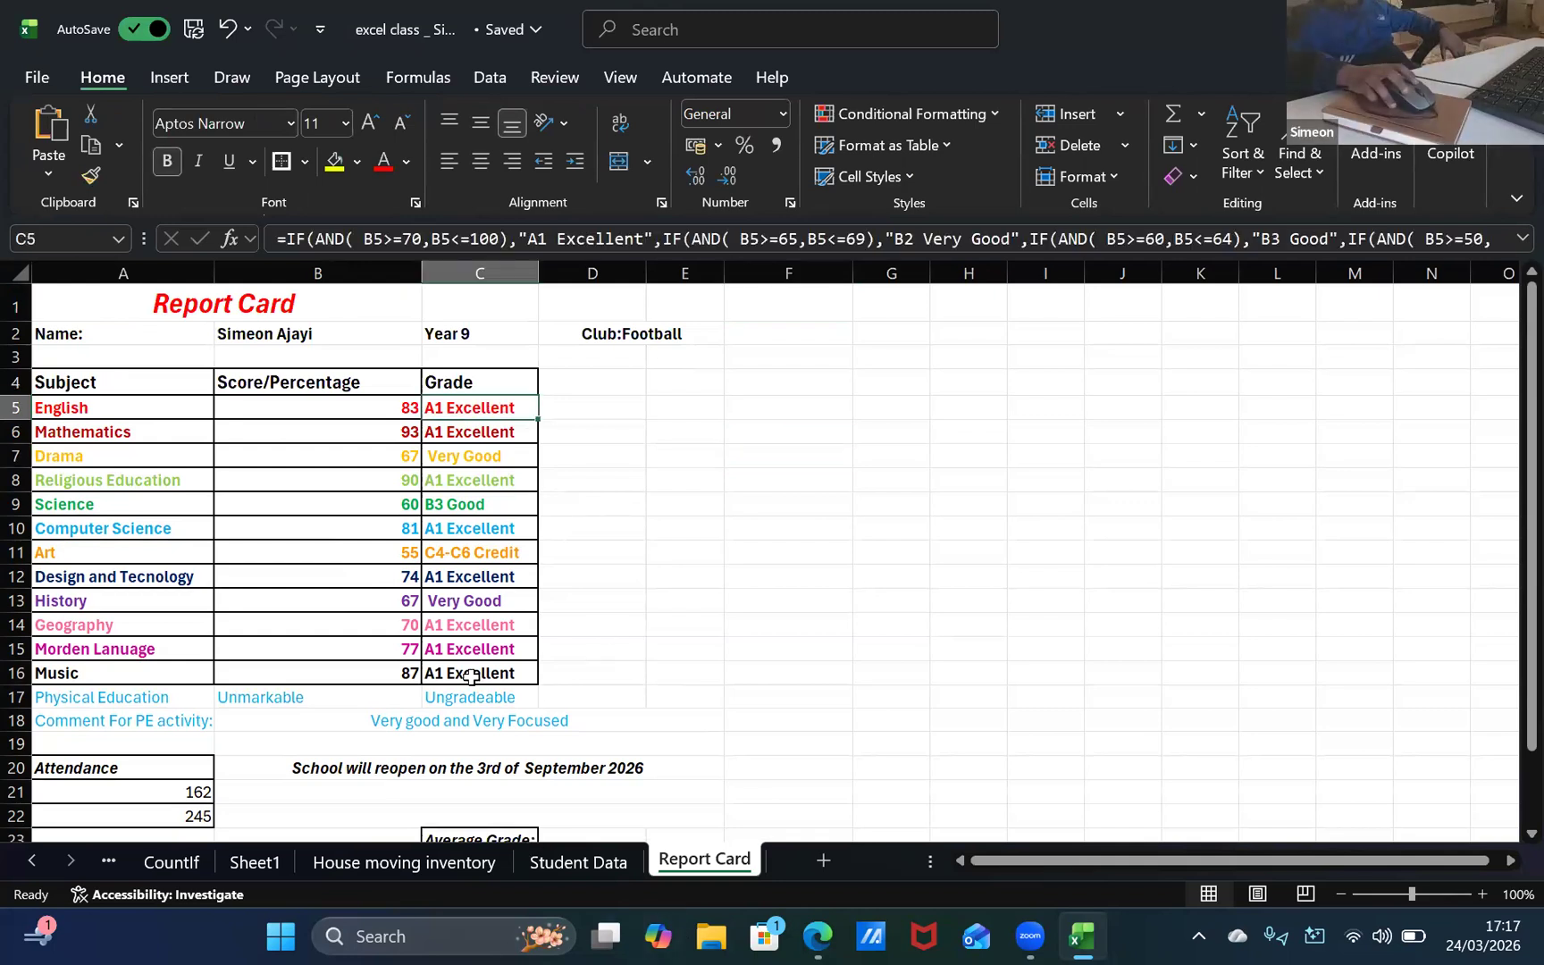
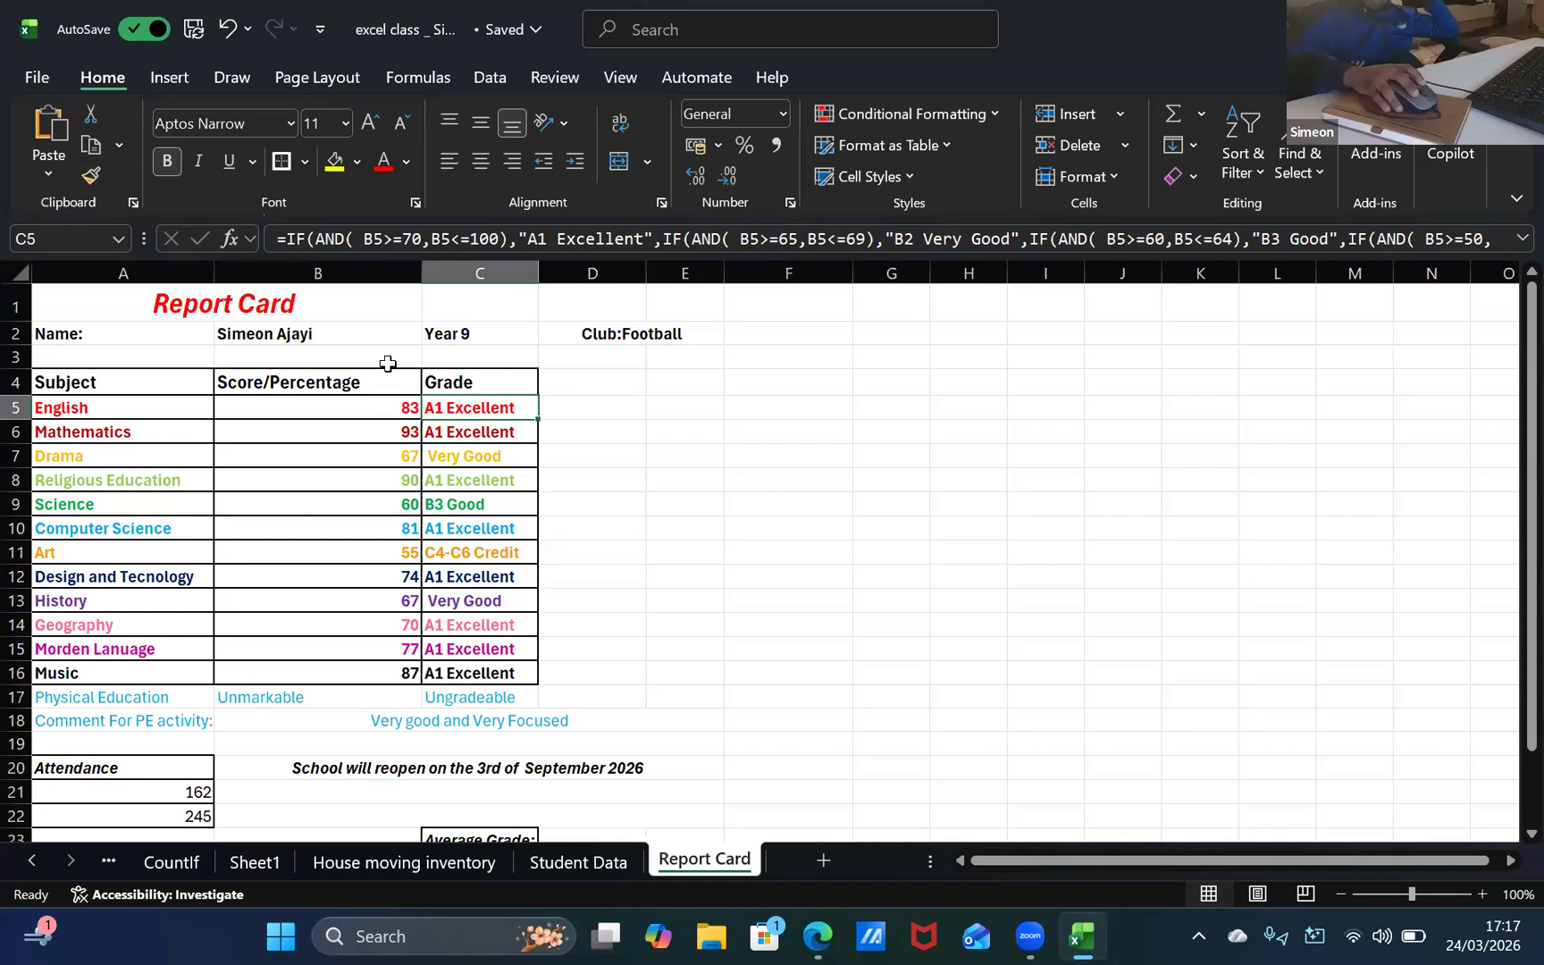
Step: Copy the nested IF grading formula from the English grade cell C5 without its equals sign, keeping the cell's formula intact
{"action": "double_click", "coordinate": [487, 411]}
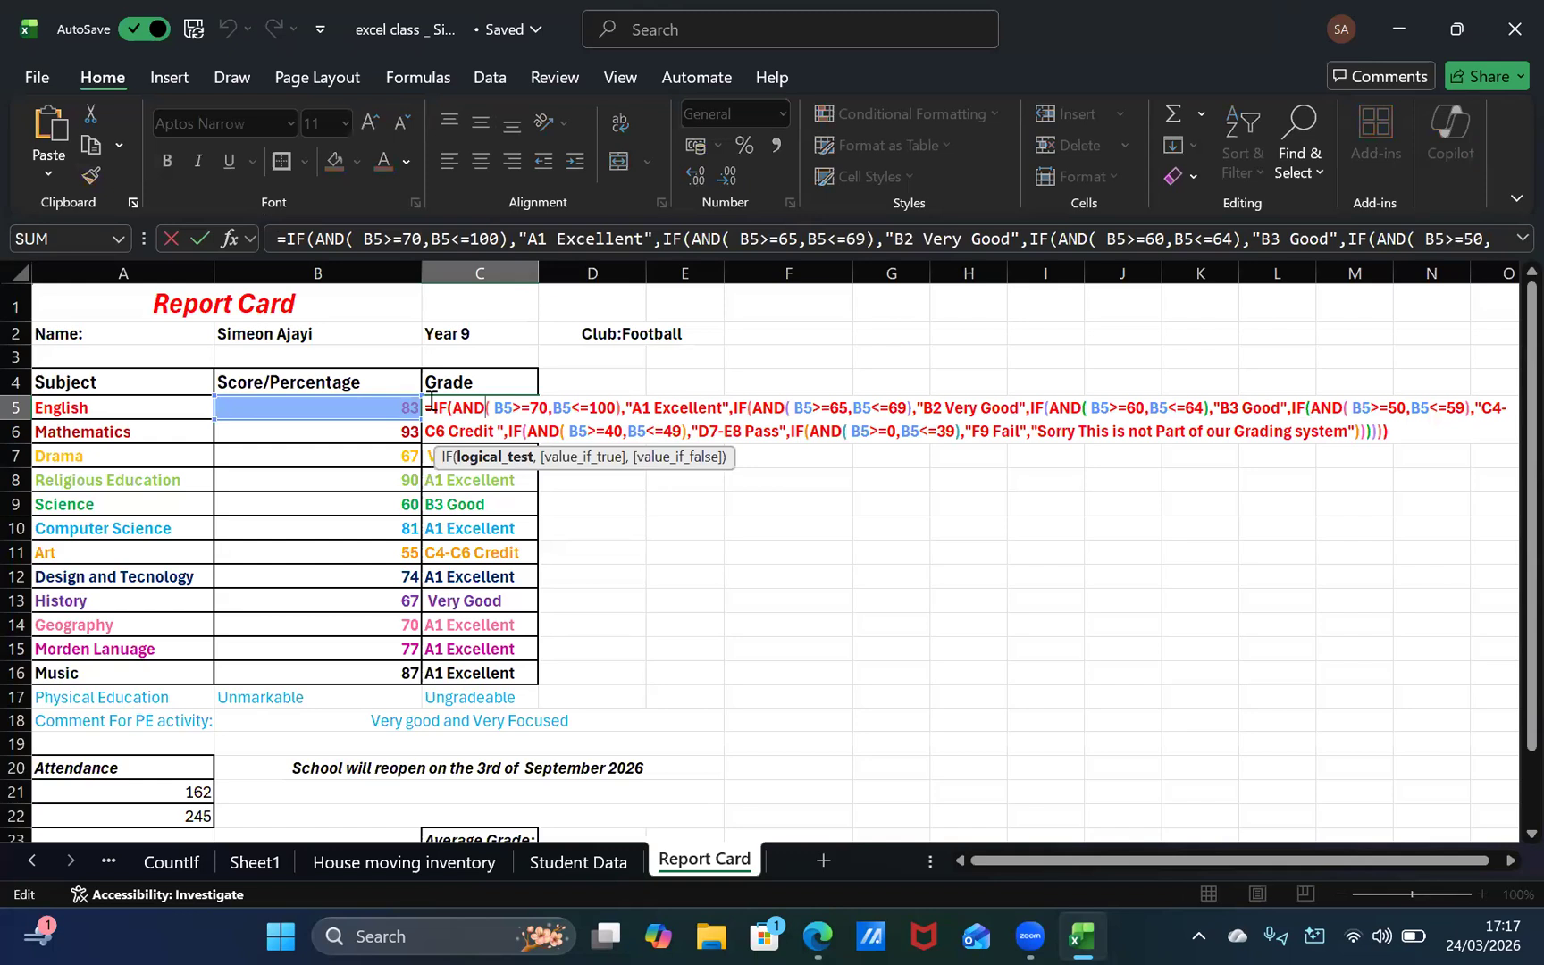
{"action": "left_click_drag", "start_coordinate": [430, 401], "coordinate": [1518, 527]}
{"action": "key", "text": "ctrl+c"}
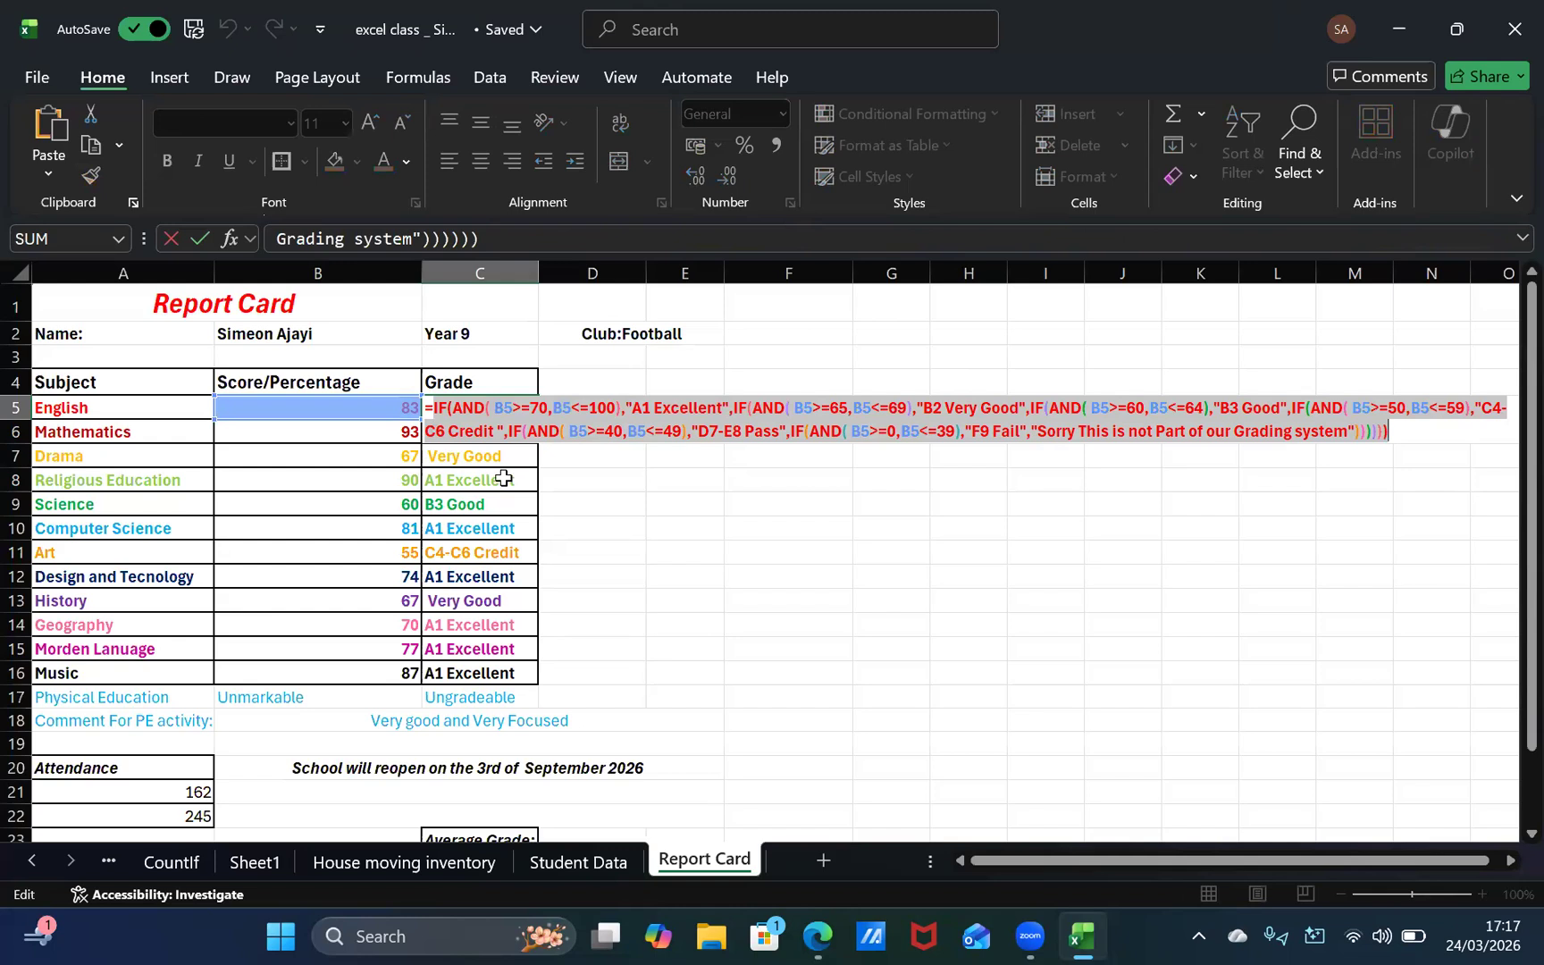
{"action": "left_click", "coordinate": [594, 697]}
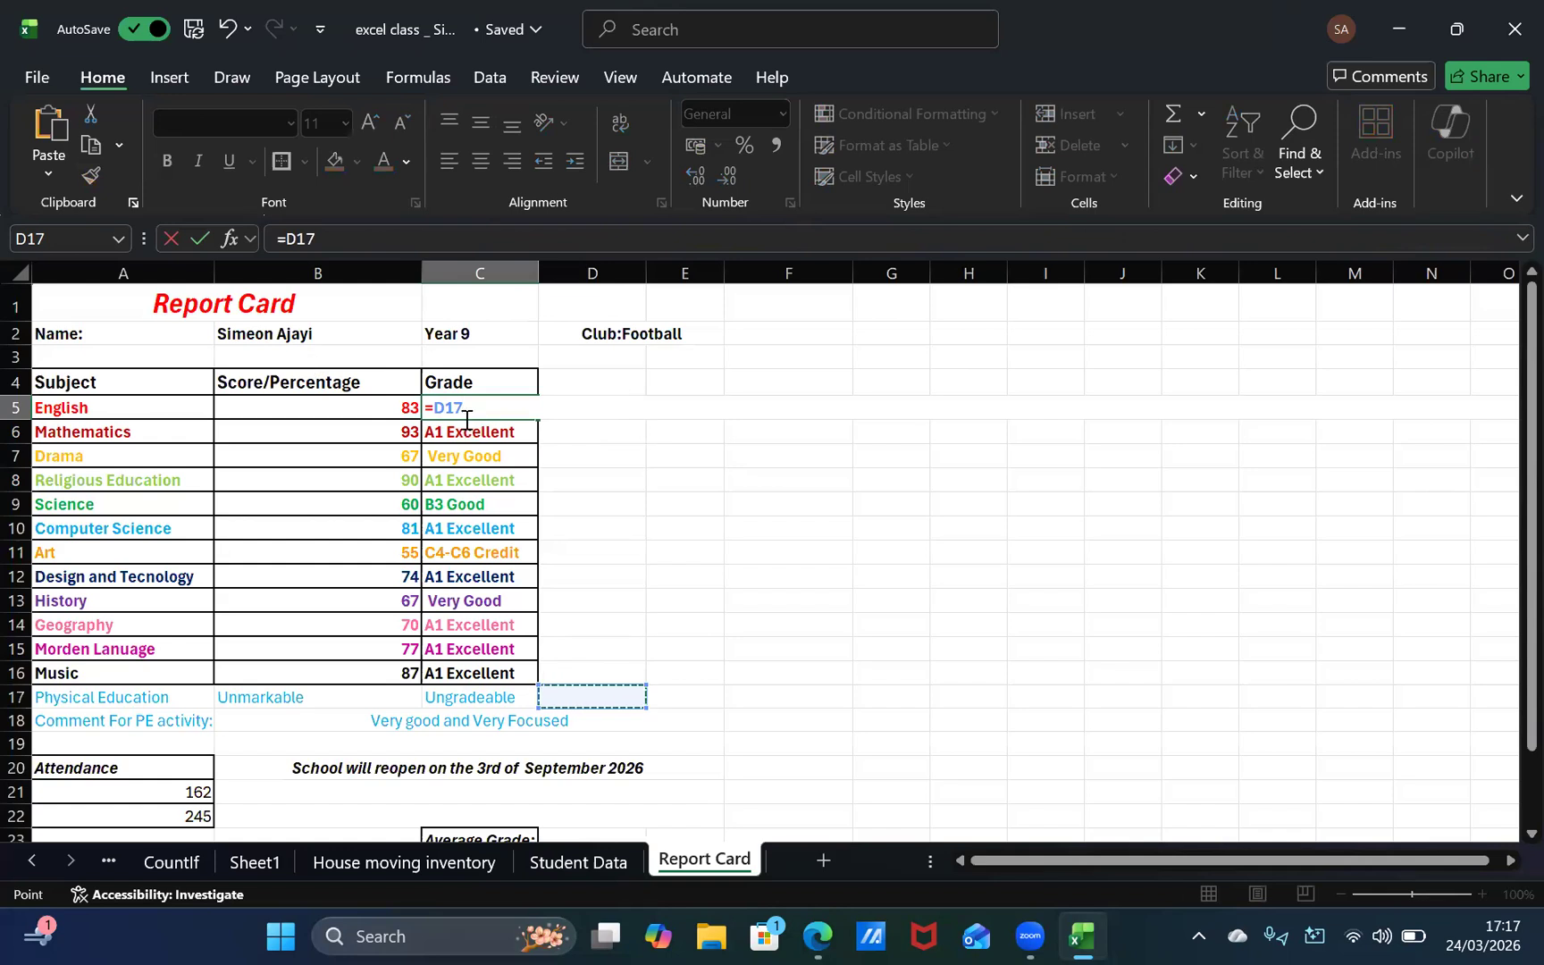
{"action": "key", "text": "ctrl+z"}
{"action": "key", "text": "Return"}
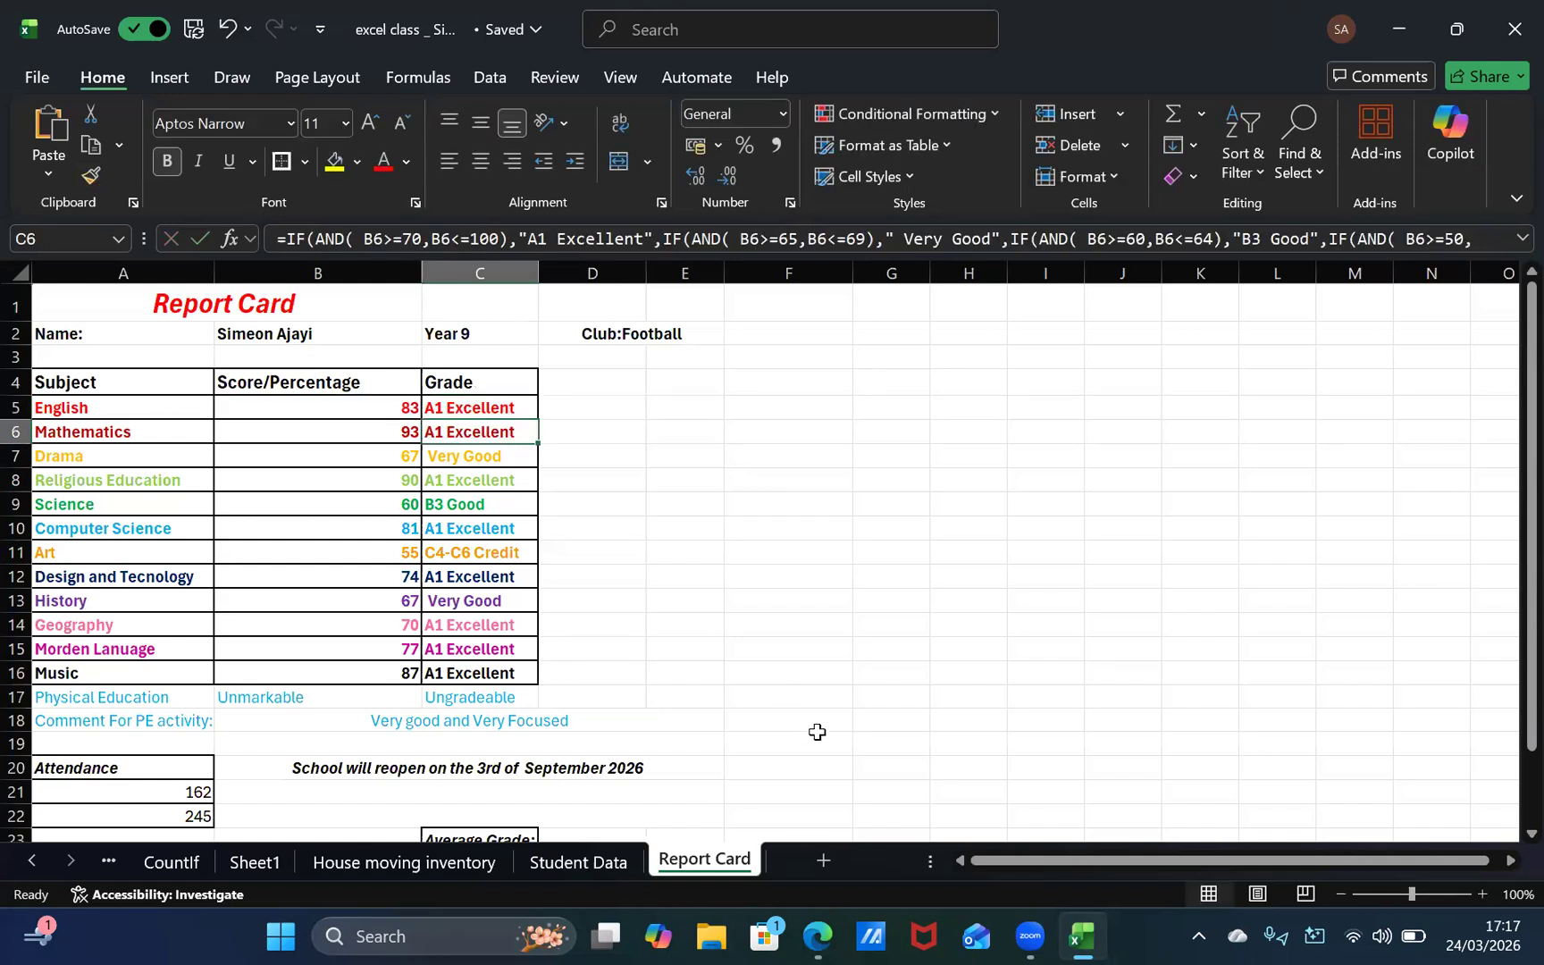
Step: Enter the copied grading formula with a leading equals sign in cell D24, beside the calculated average
{"action": "left_click", "coordinate": [751, 693]}
{"action": "left_click", "coordinate": [527, 527]}
{"action": "left_click_drag", "start_coordinate": [655, 659], "coordinate": [642, 670]}
{"action": "scroll", "coordinate": [641, 670], "scroll_direction": "down", "scroll_amount": 2}
{"action": "left_click", "coordinate": [644, 677]}
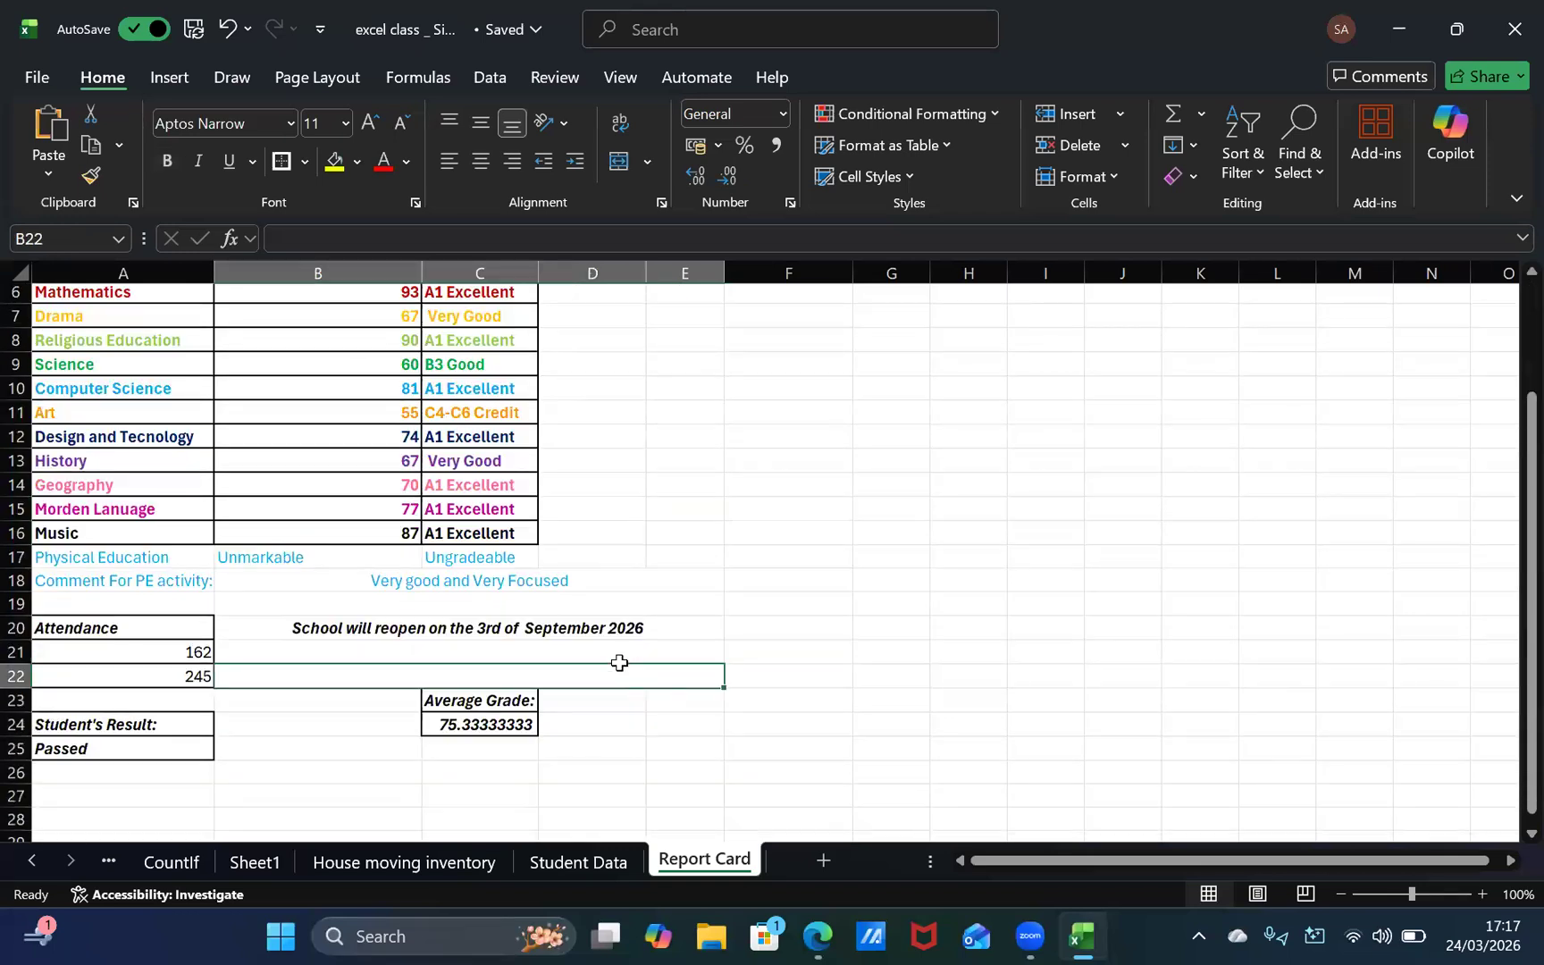
{"action": "left_click", "coordinate": [579, 705]}
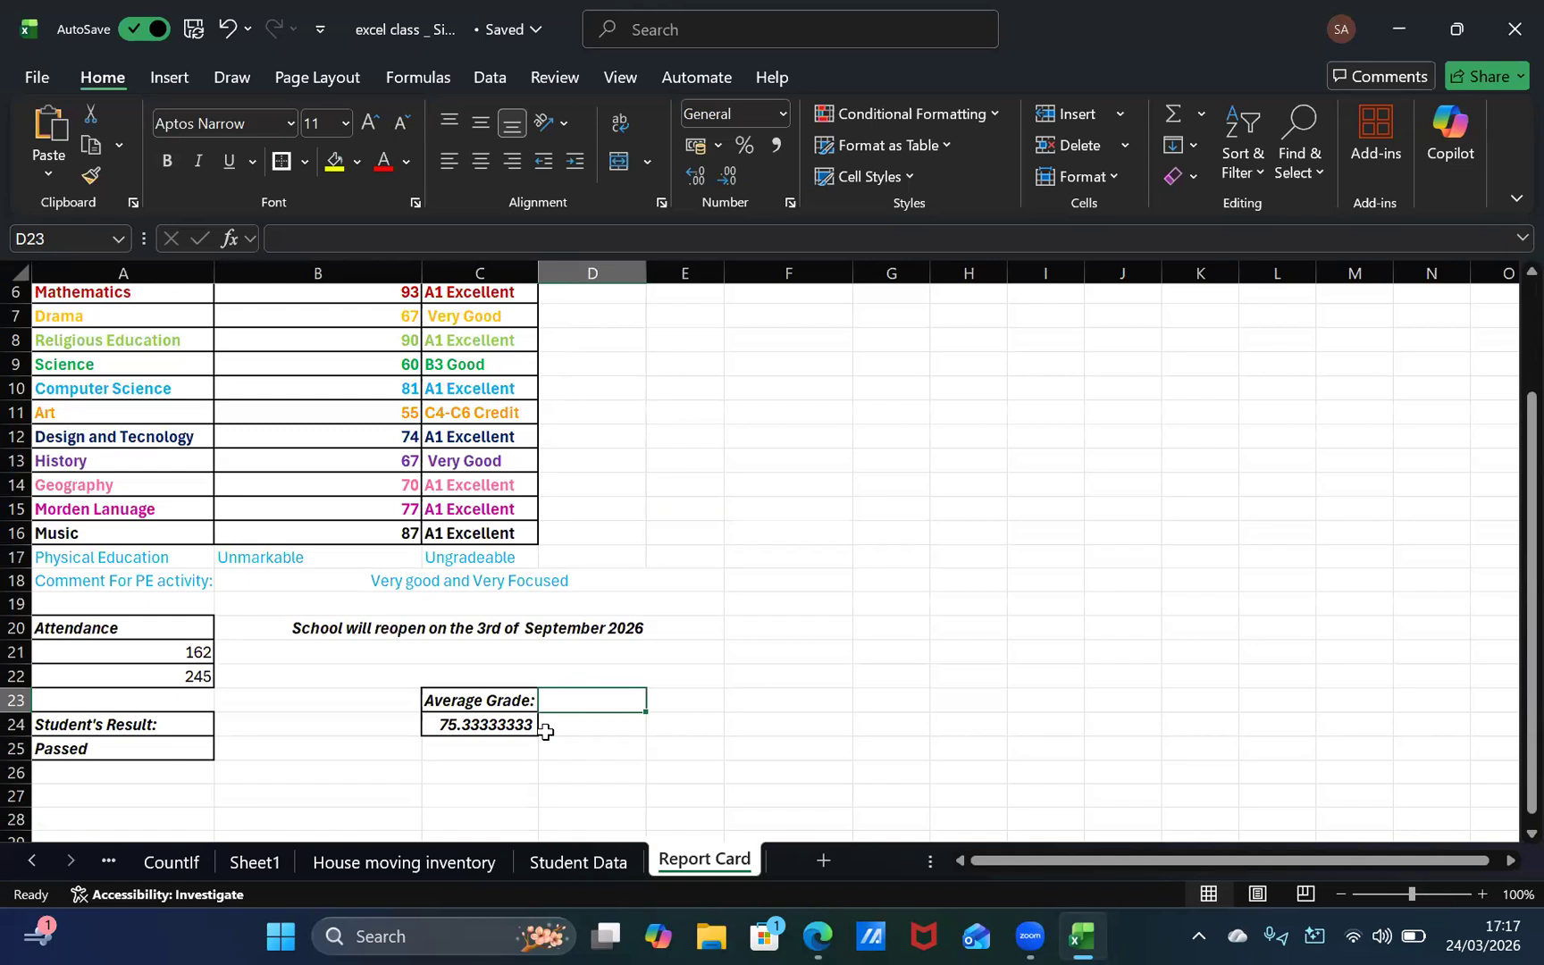
{"action": "left_click", "coordinate": [559, 726]}
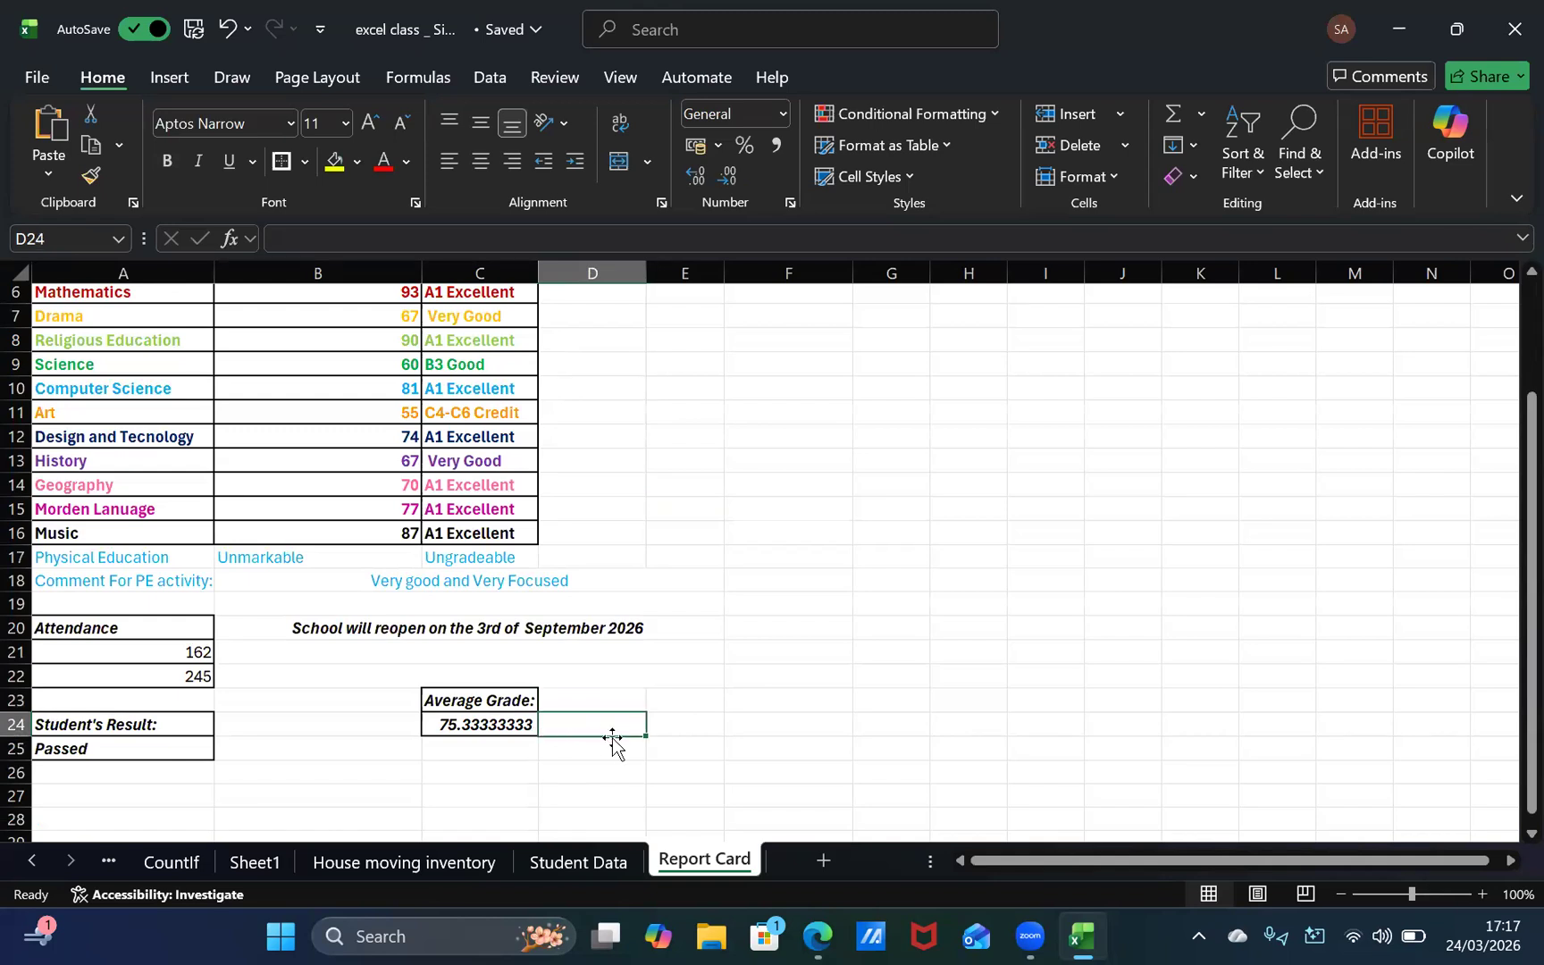
{"action": "key", "text": "ctrl+v"}
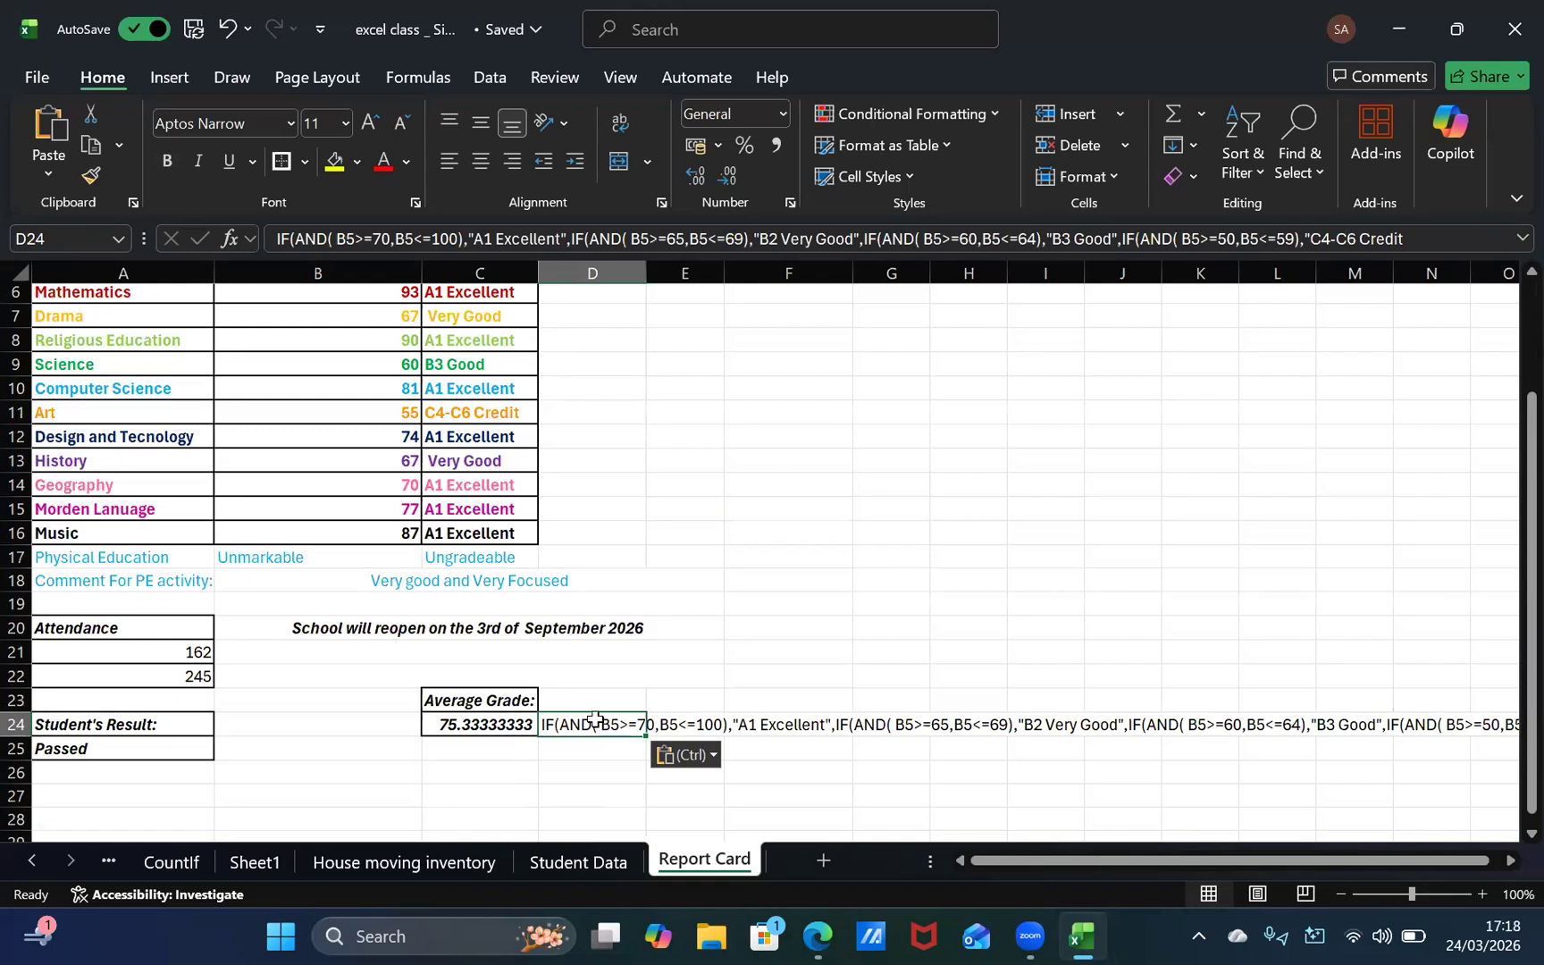
{"action": "key", "text": "BackSpace"}
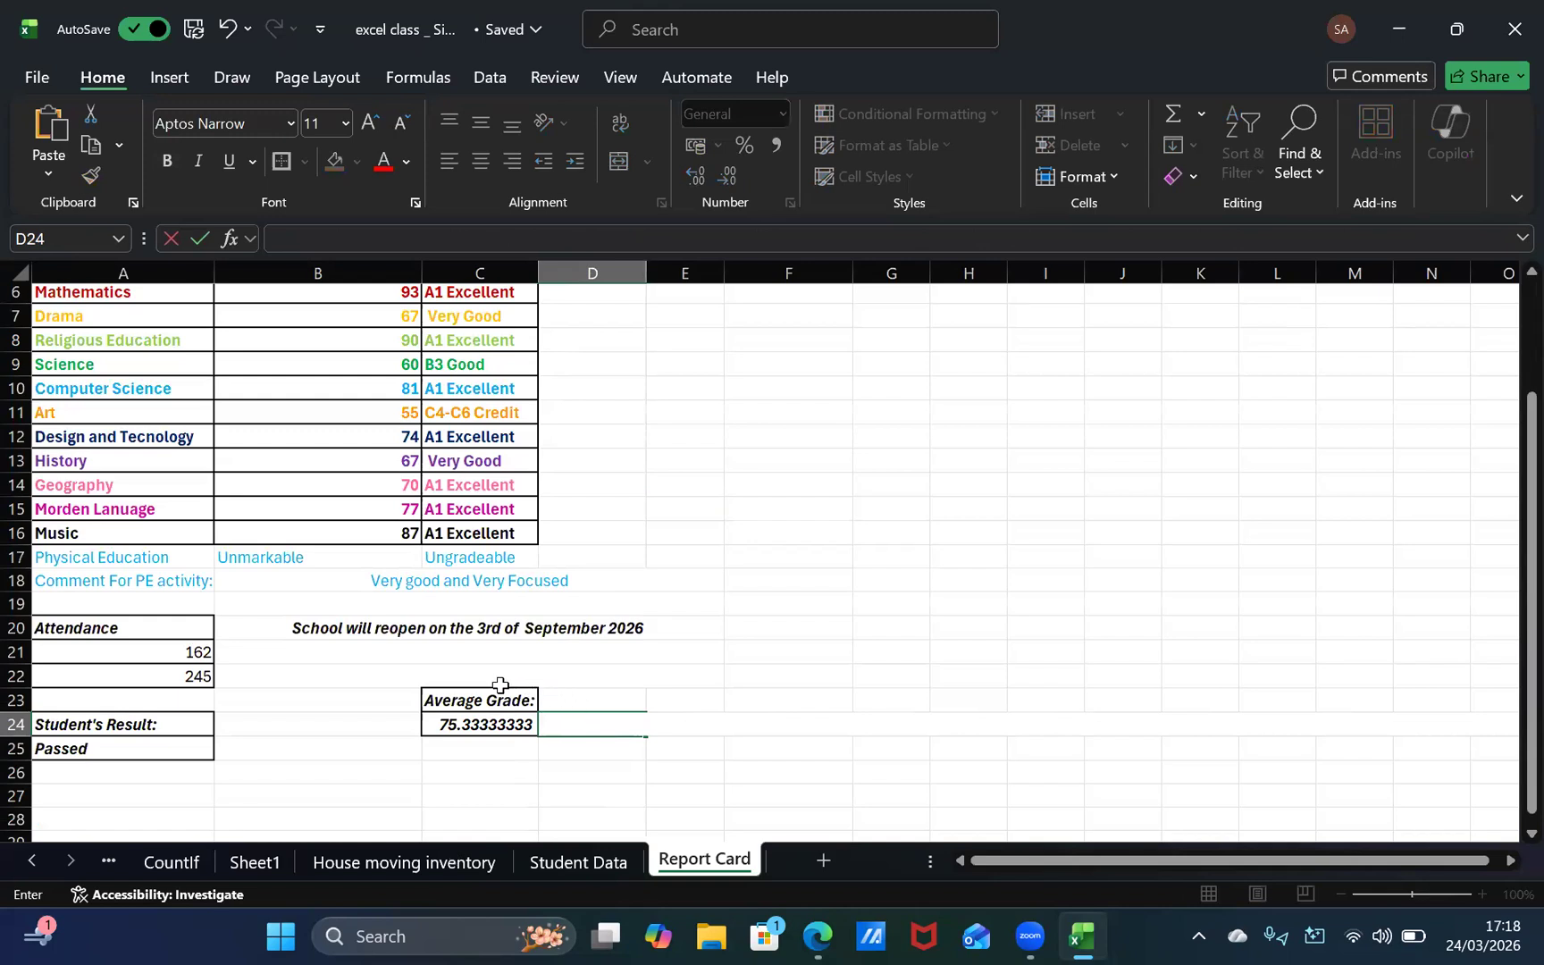
{"action": "type", "text": "="}
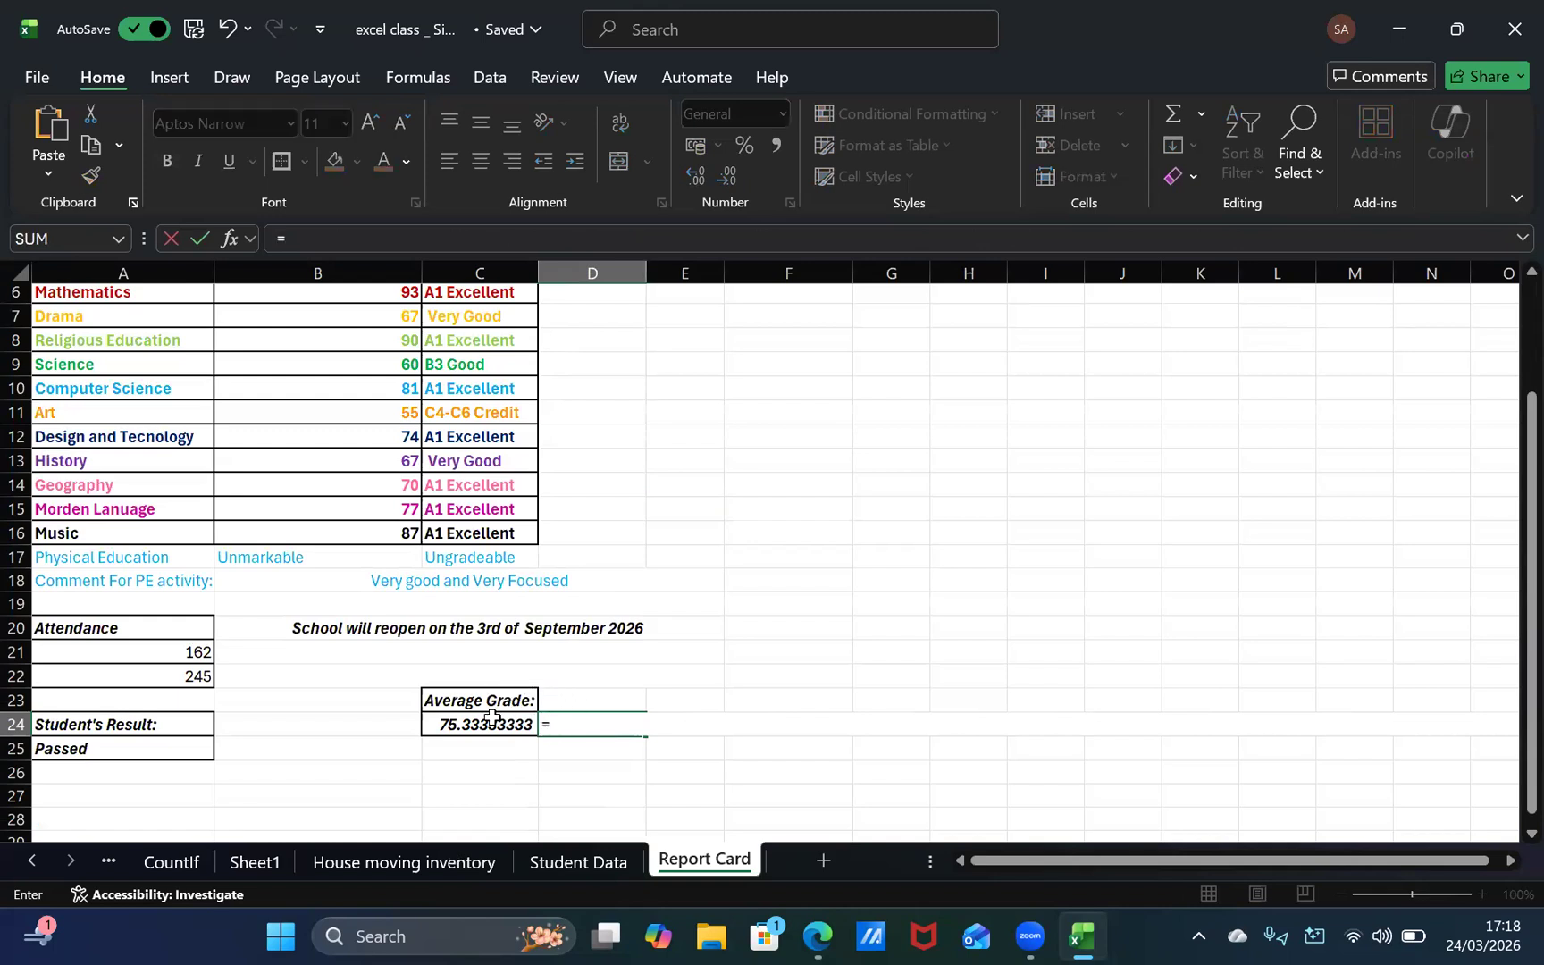
{"action": "key", "text": "ctrl+v"}
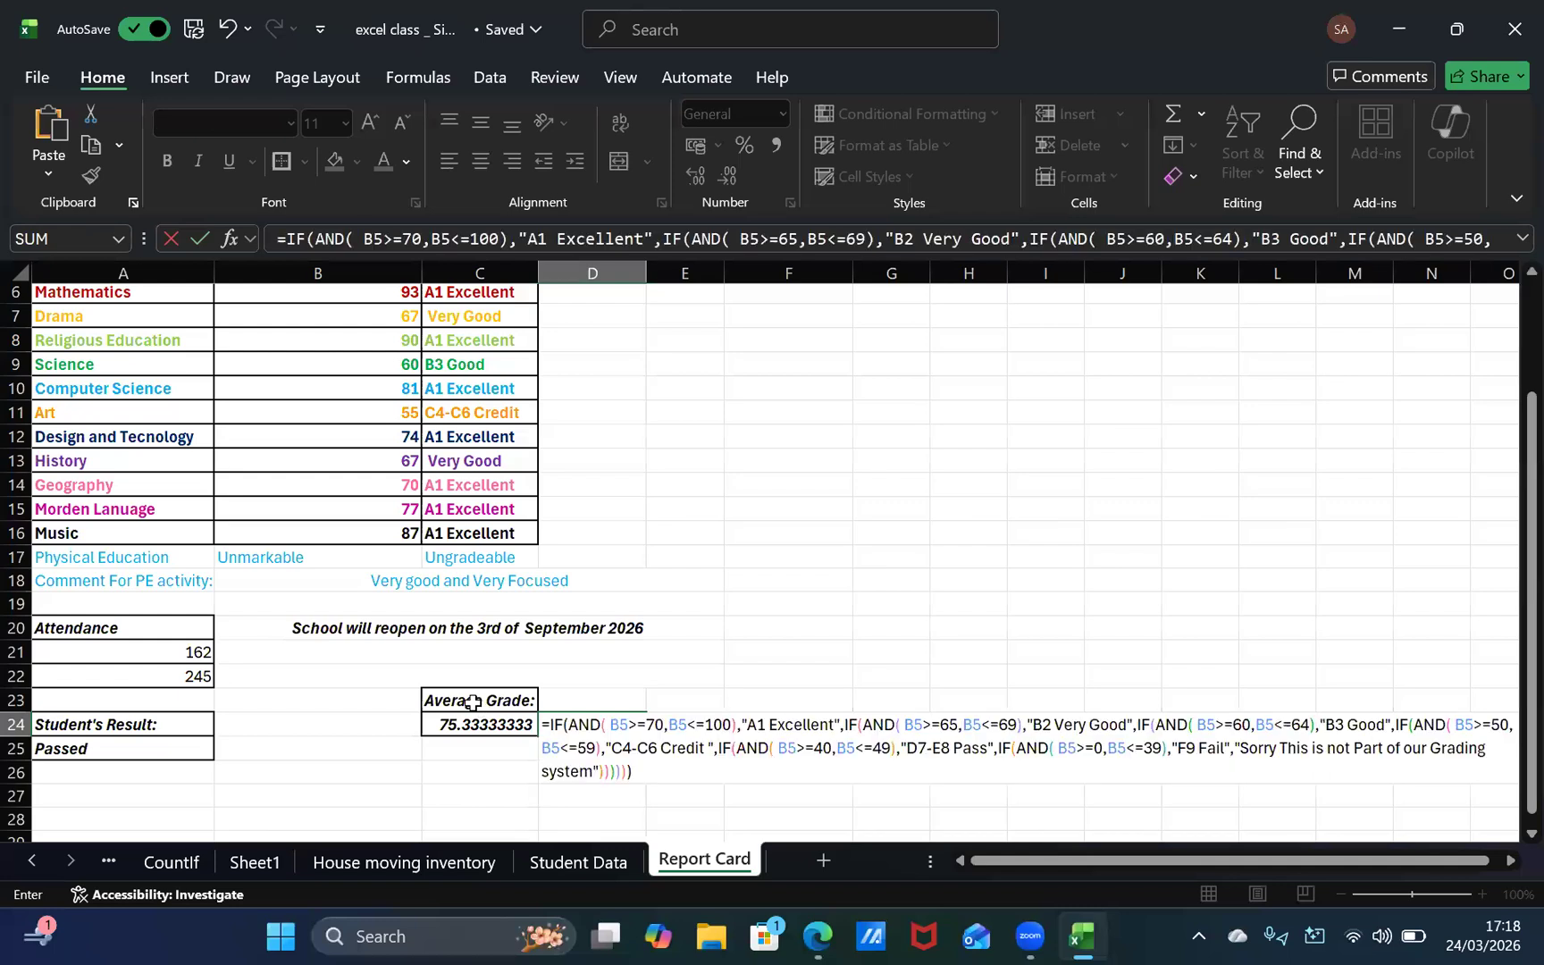
Step: Replace B5 with C24 in the >=70 condition of the grading formula in D24
{"action": "left_click", "coordinate": [621, 726]}
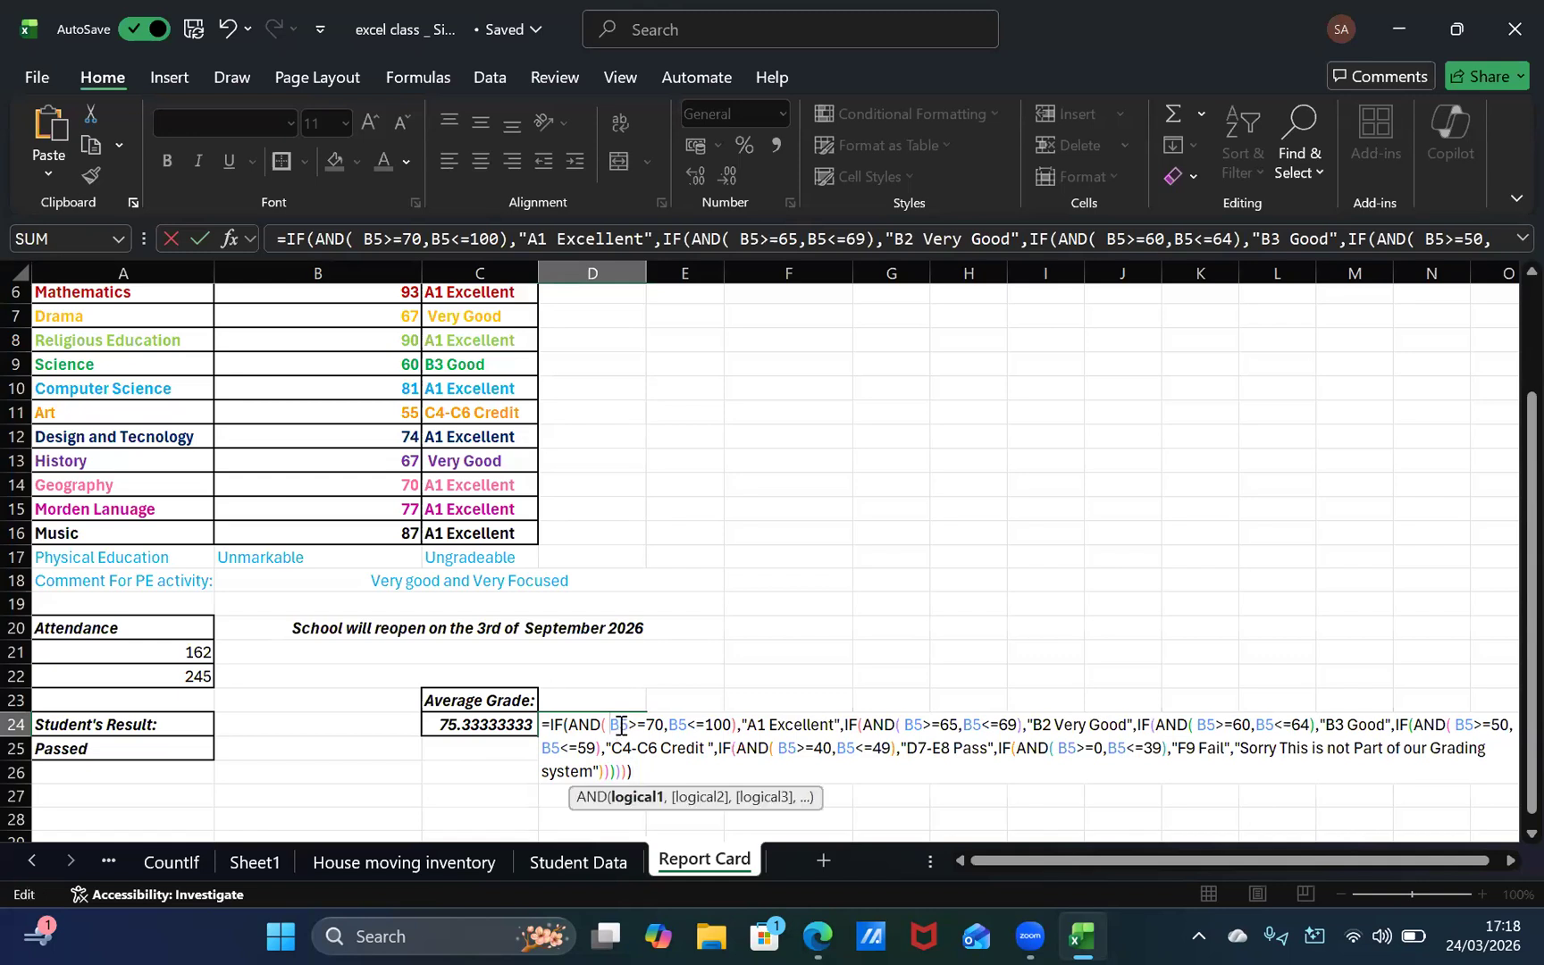
{"action": "key", "text": "BackSpace"}
{"action": "type", "text": "C"}
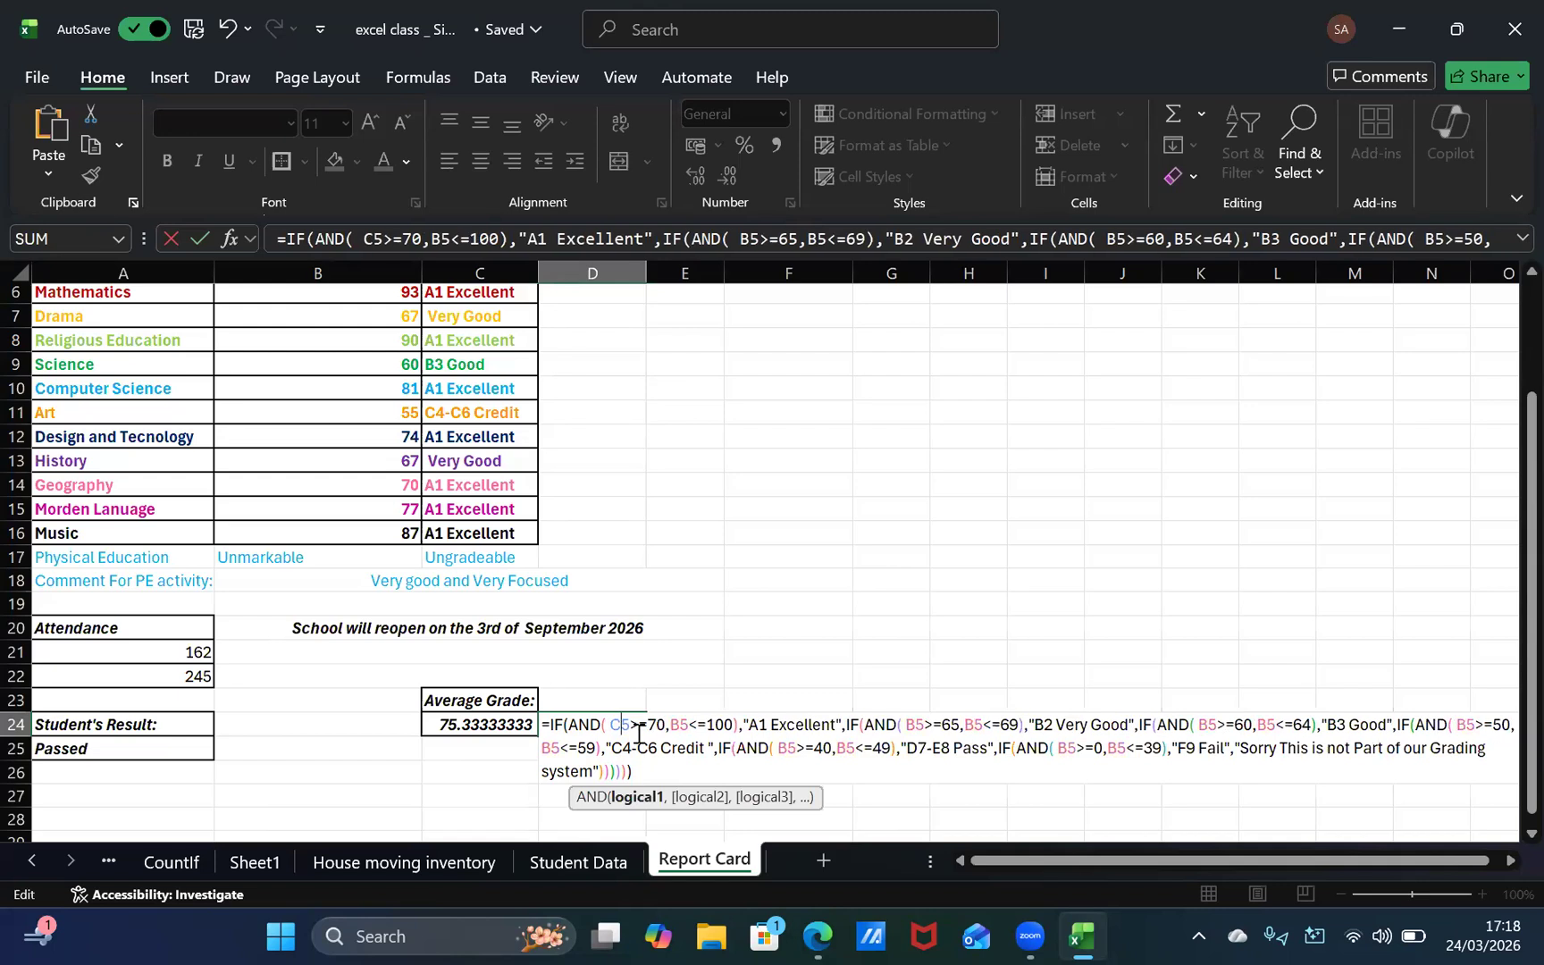
{"action": "type", "text": "24"}
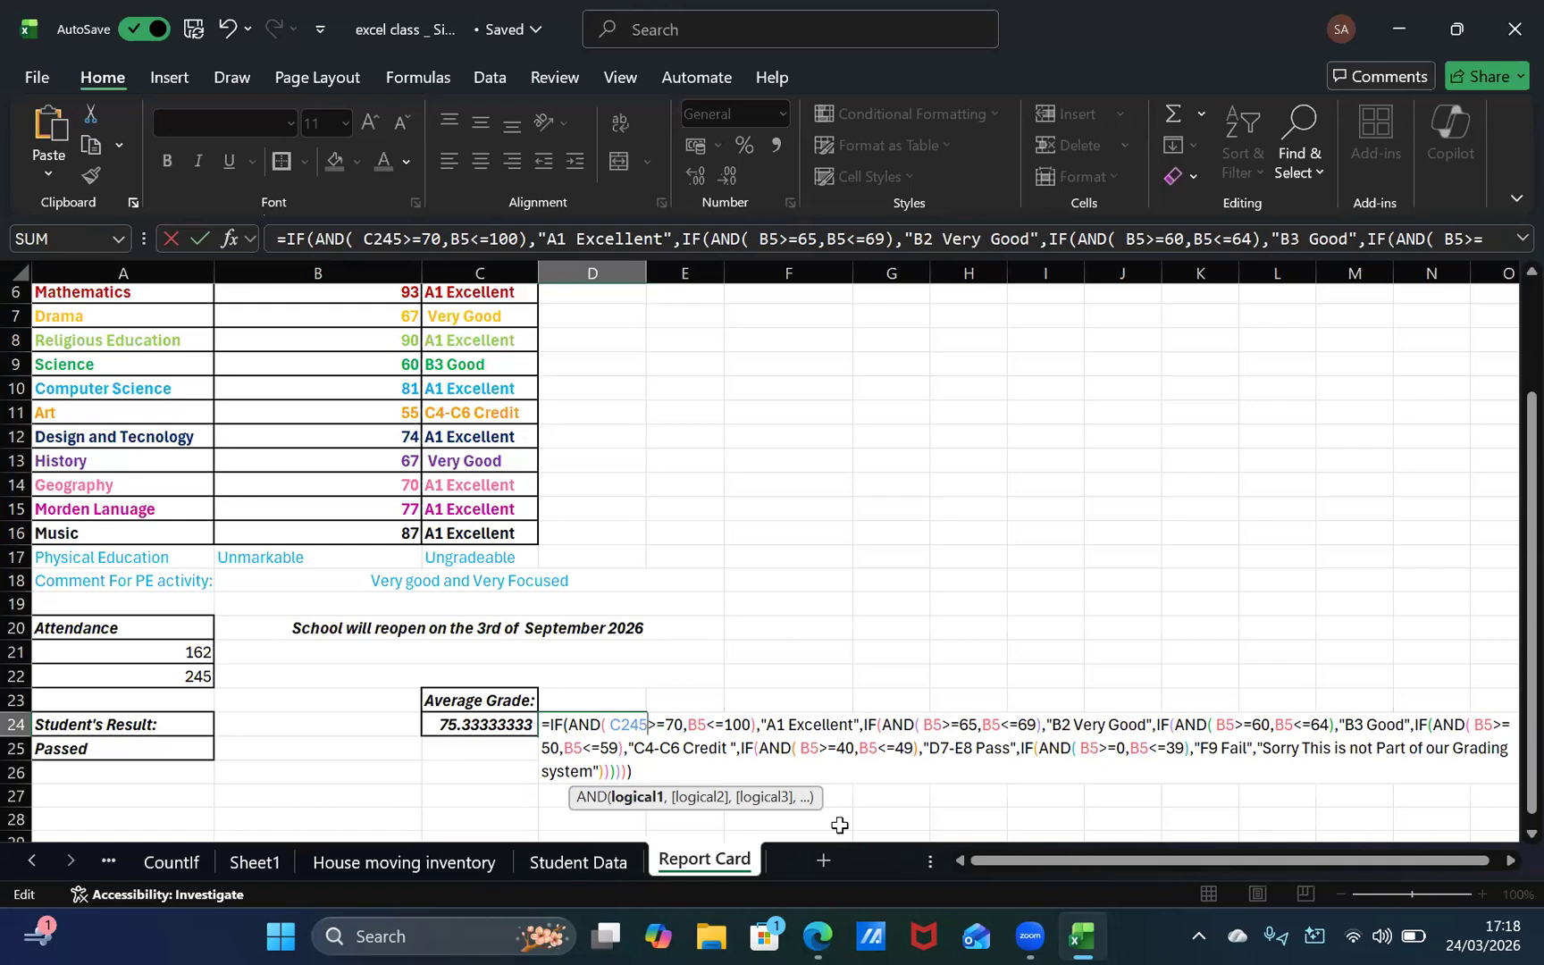
{"action": "key", "text": "Delete"}
Step: Replace B5 with C24 in the <=100 condition for "A1 Excellent" in the D24 formula
{"action": "key", "text": "Down"}
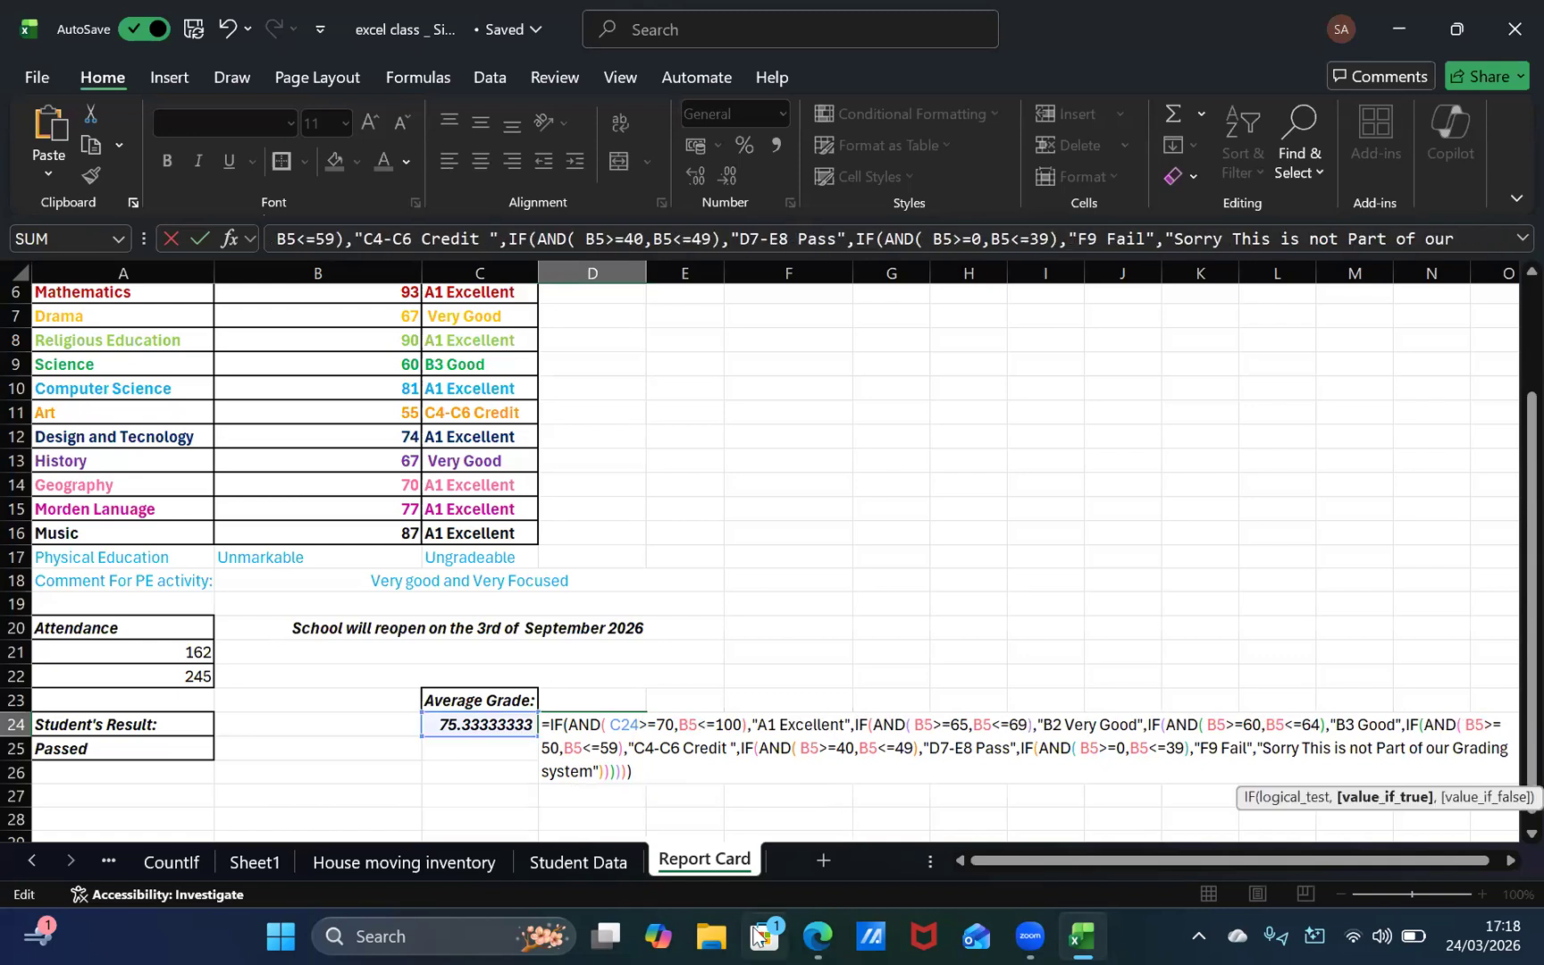
{"action": "key", "text": "Up"}
{"action": "key", "text": "Right"}
{"action": "key", "text": "Right"}
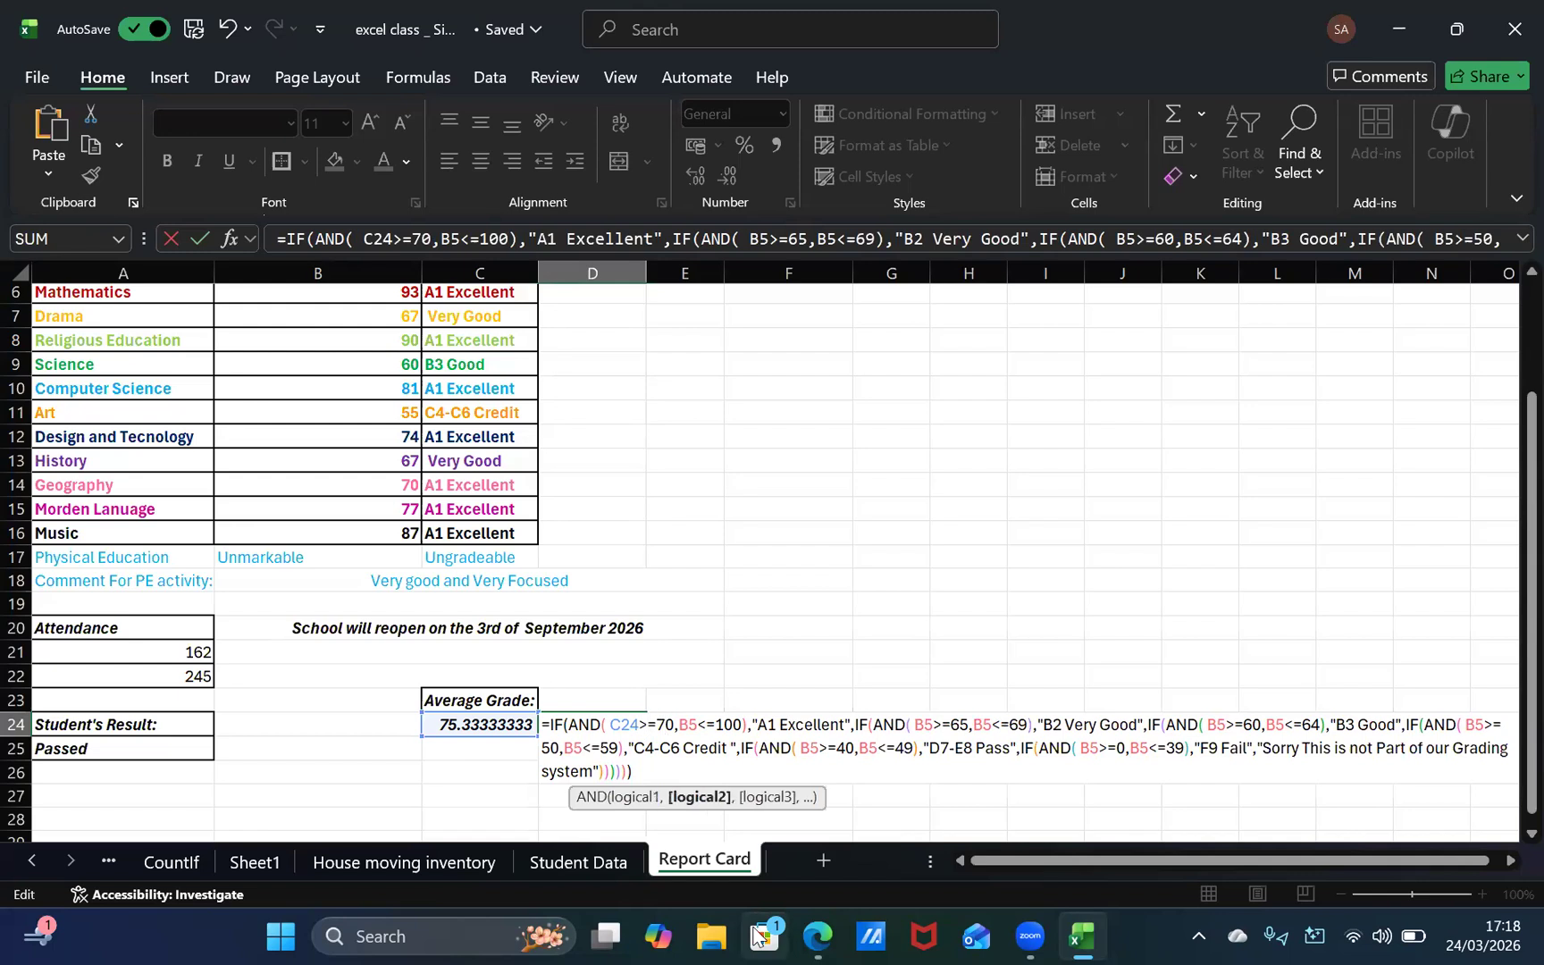
{"action": "key", "text": "Delete"}
{"action": "key", "text": "Delete"}
{"action": "type", "text": "B24"}
{"action": "key", "text": "Down"}
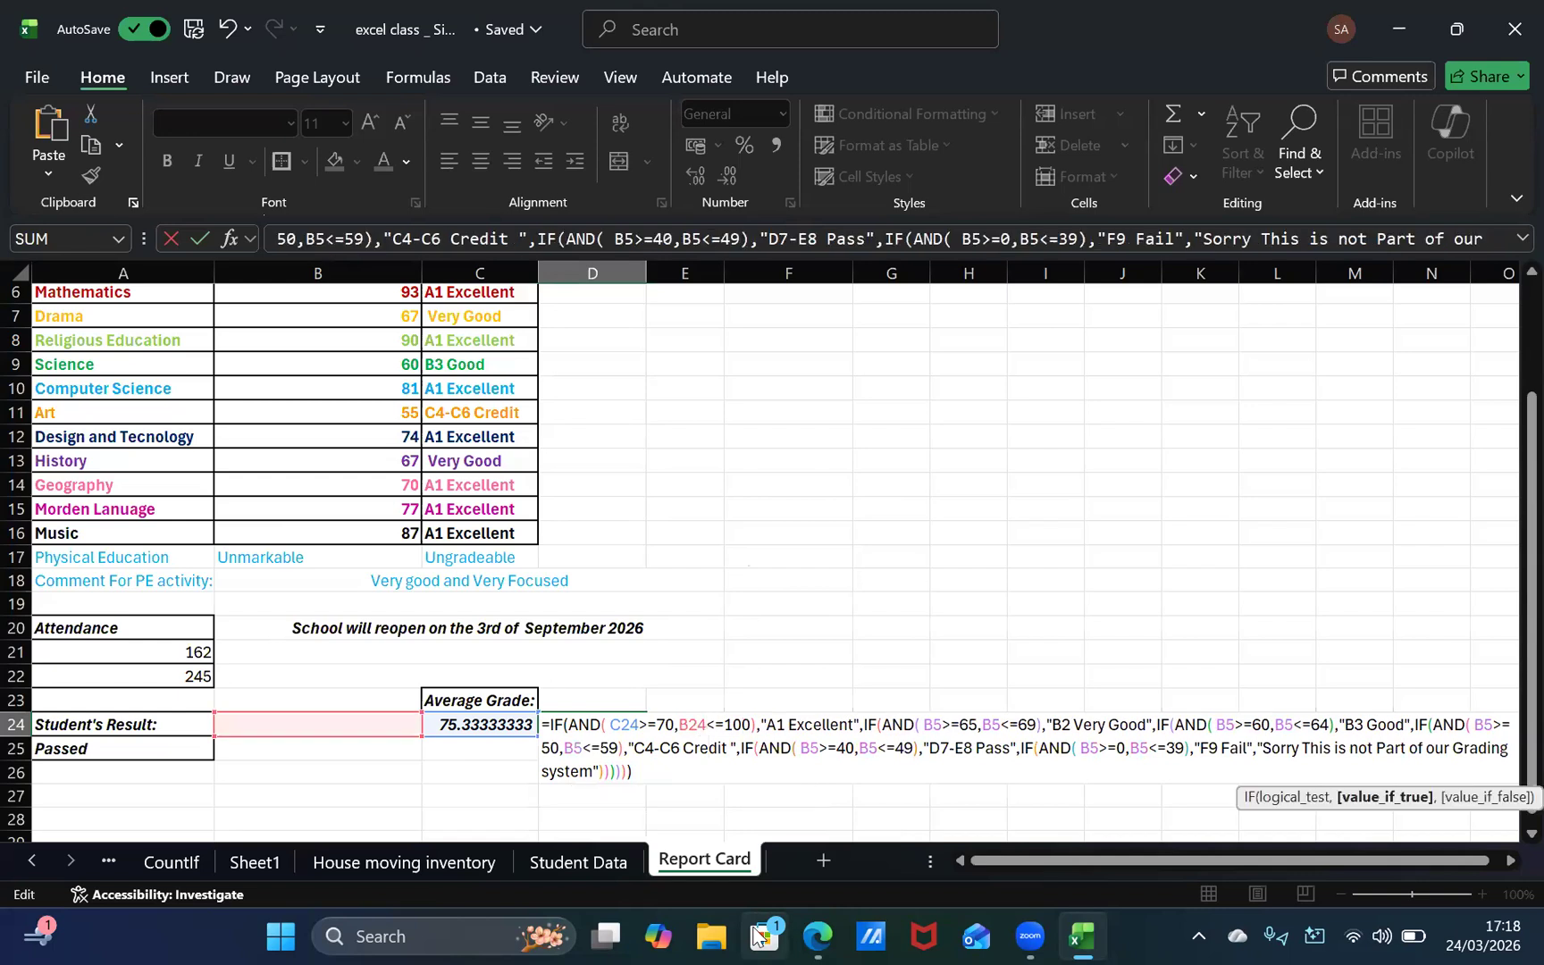
{"action": "key", "text": "Up"}
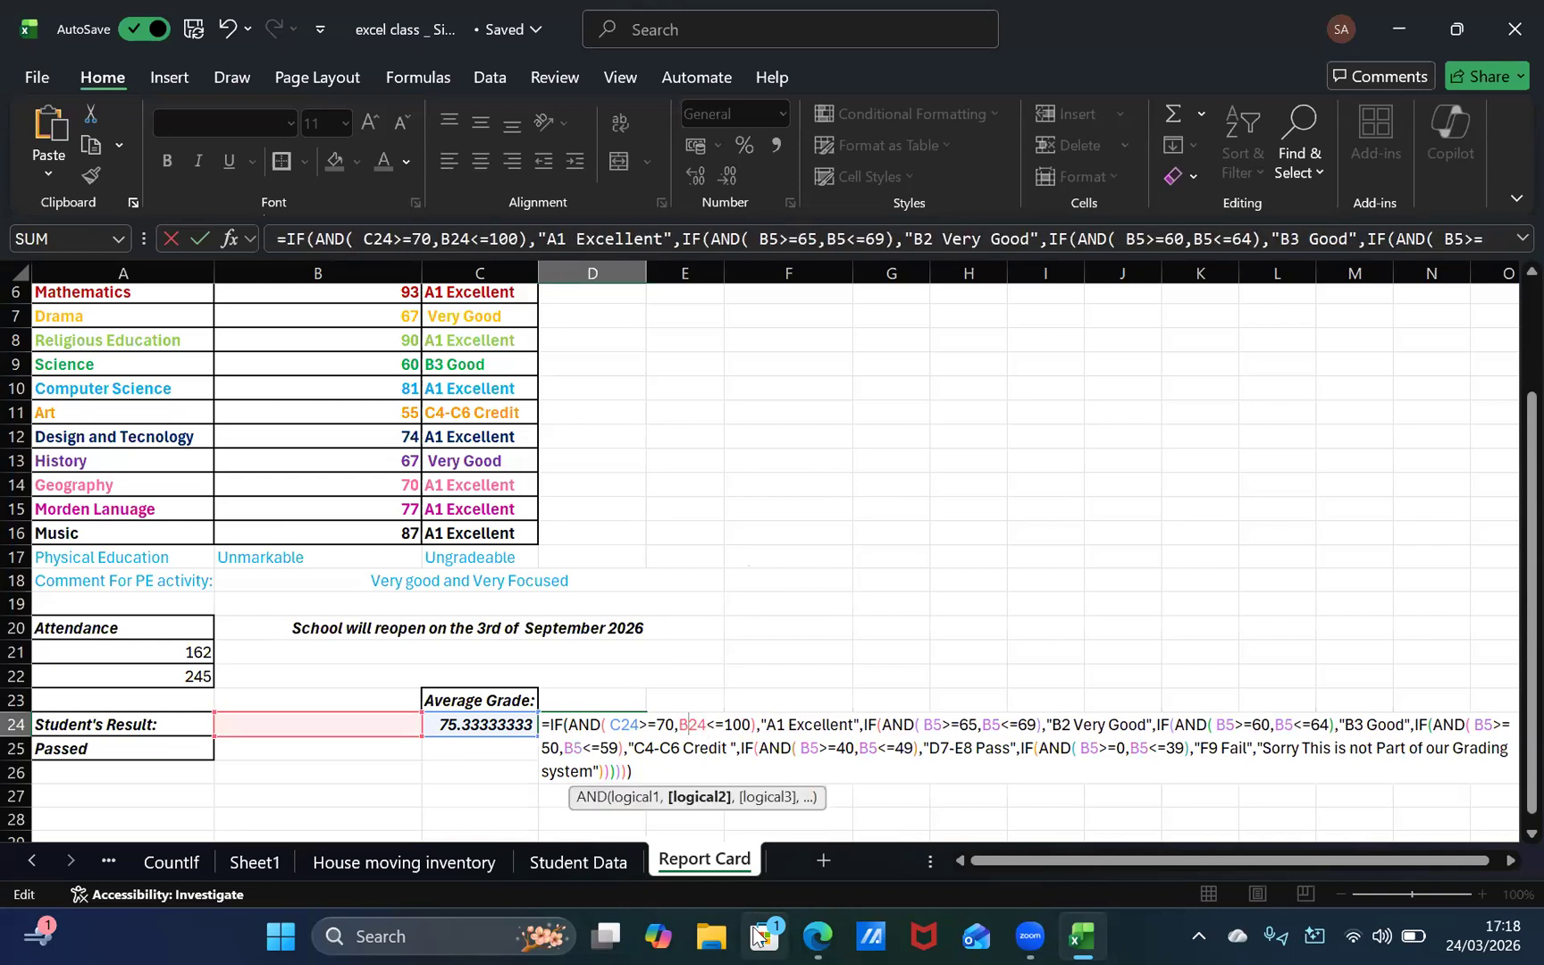
{"action": "key", "text": "BackSpace"}
{"action": "type", "text": "C"}
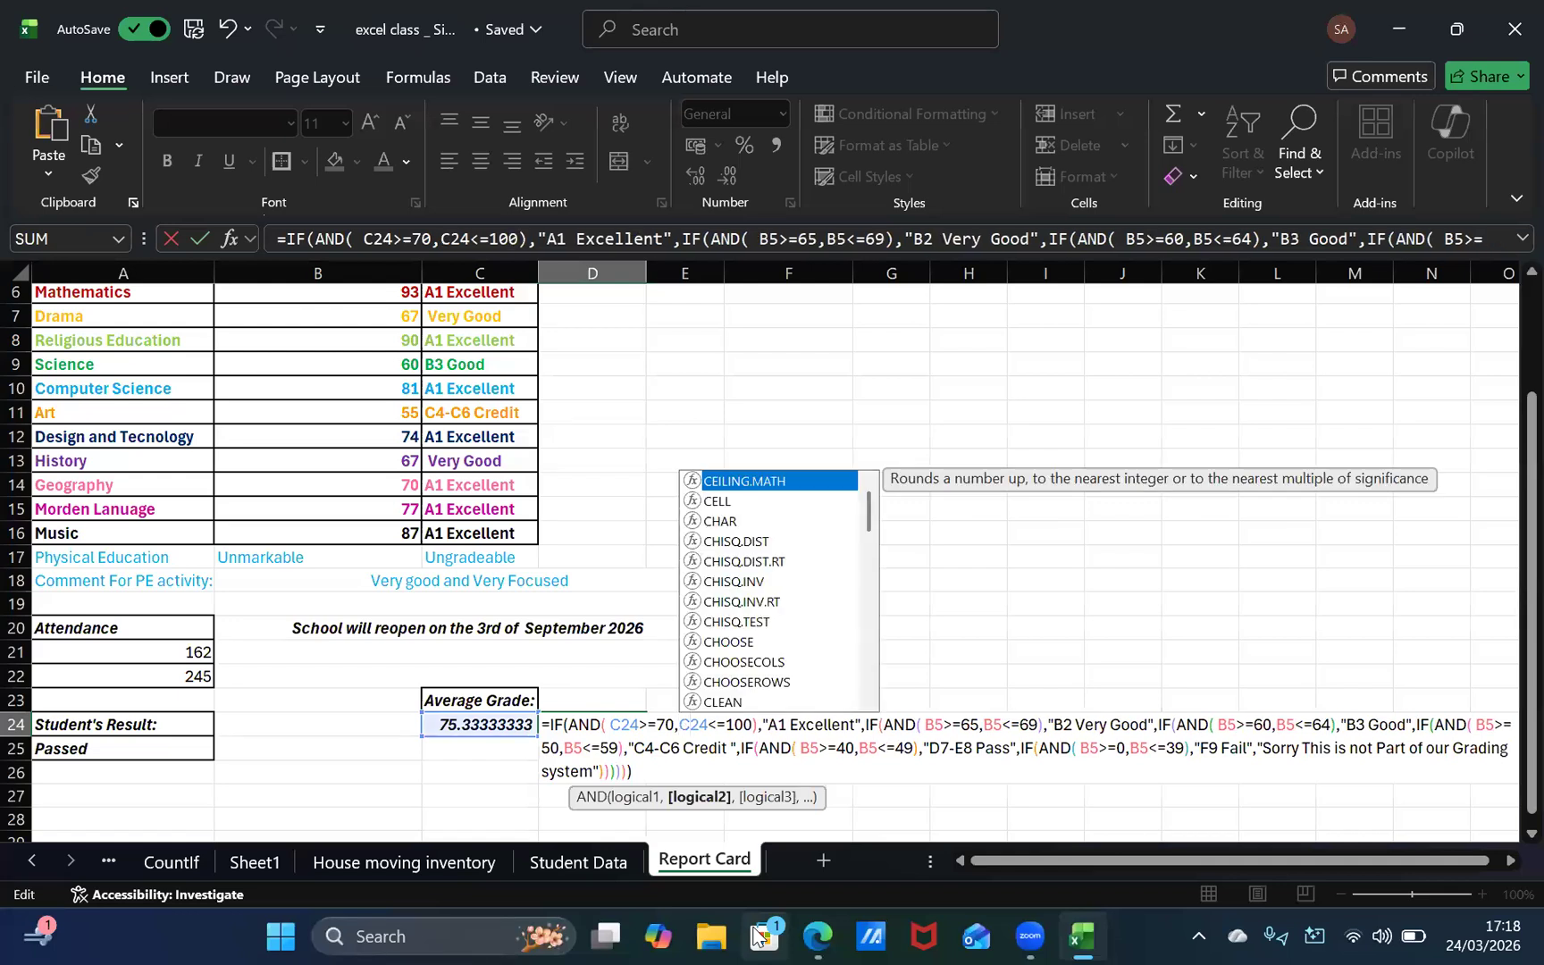
Step: Replace B5 with C24 in the >=65 condition for "B2 Very Good" in the D24 formula
{"action": "key", "text": "Right"}
{"action": "key", "text": "Right"}
{"action": "key", "text": "Right"}
{"action": "key", "text": "Right"}
{"action": "key", "text": "Right"}
{"action": "key", "text": "Right"}
{"action": "key", "text": "Right"}
{"action": "key", "text": "Right"}
{"action": "key", "text": "Right"}
{"action": "key", "text": "Right"}
{"action": "key", "text": "Right"}
{"action": "key", "text": "Right"}
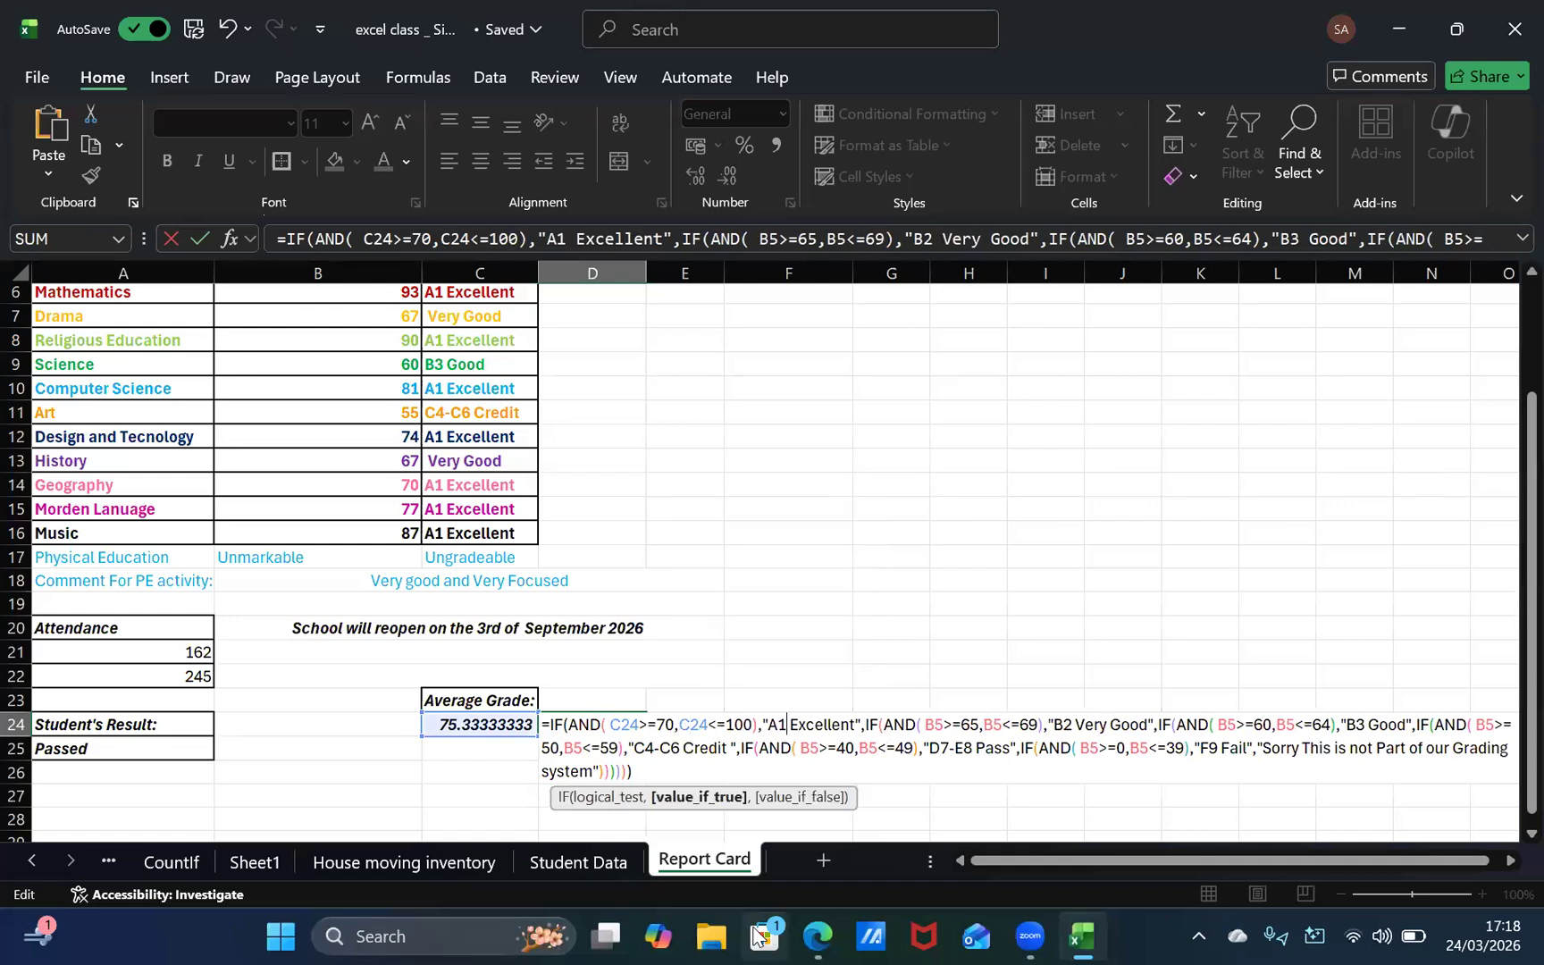
{"action": "key", "text": "Right"}
{"action": "key", "text": "Right"}
{"action": "key", "text": "Right"}
{"action": "key", "text": "Right"}
{"action": "key", "text": "Right"}
{"action": "key", "text": "Right"}
{"action": "key", "text": "Right"}
{"action": "key", "text": "Right"}
{"action": "key", "text": "Right"}
{"action": "key", "text": "Right"}
{"action": "key", "text": "Right"}
{"action": "key", "text": "Right"}
{"action": "key", "text": "Right"}
{"action": "key", "text": "Right"}
{"action": "key", "text": "Right"}
{"action": "key", "text": "Right"}
{"action": "key", "text": "Right"}
{"action": "key", "text": "Right"}
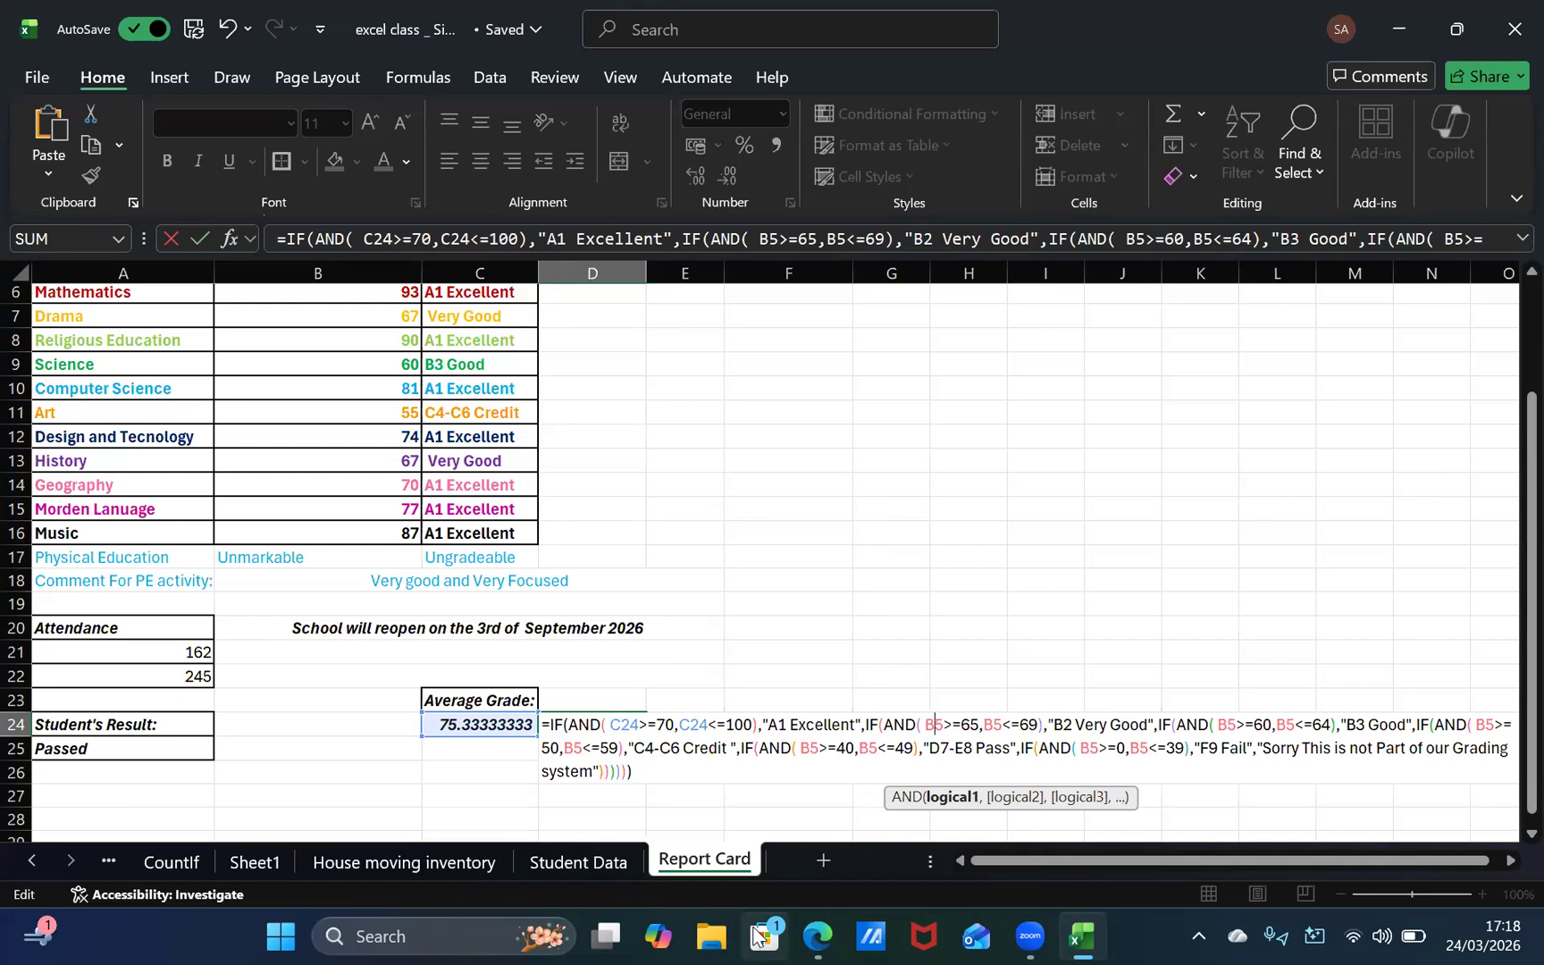
{"action": "key", "text": "BackSpace"}
{"action": "key", "text": "BackSpace"}
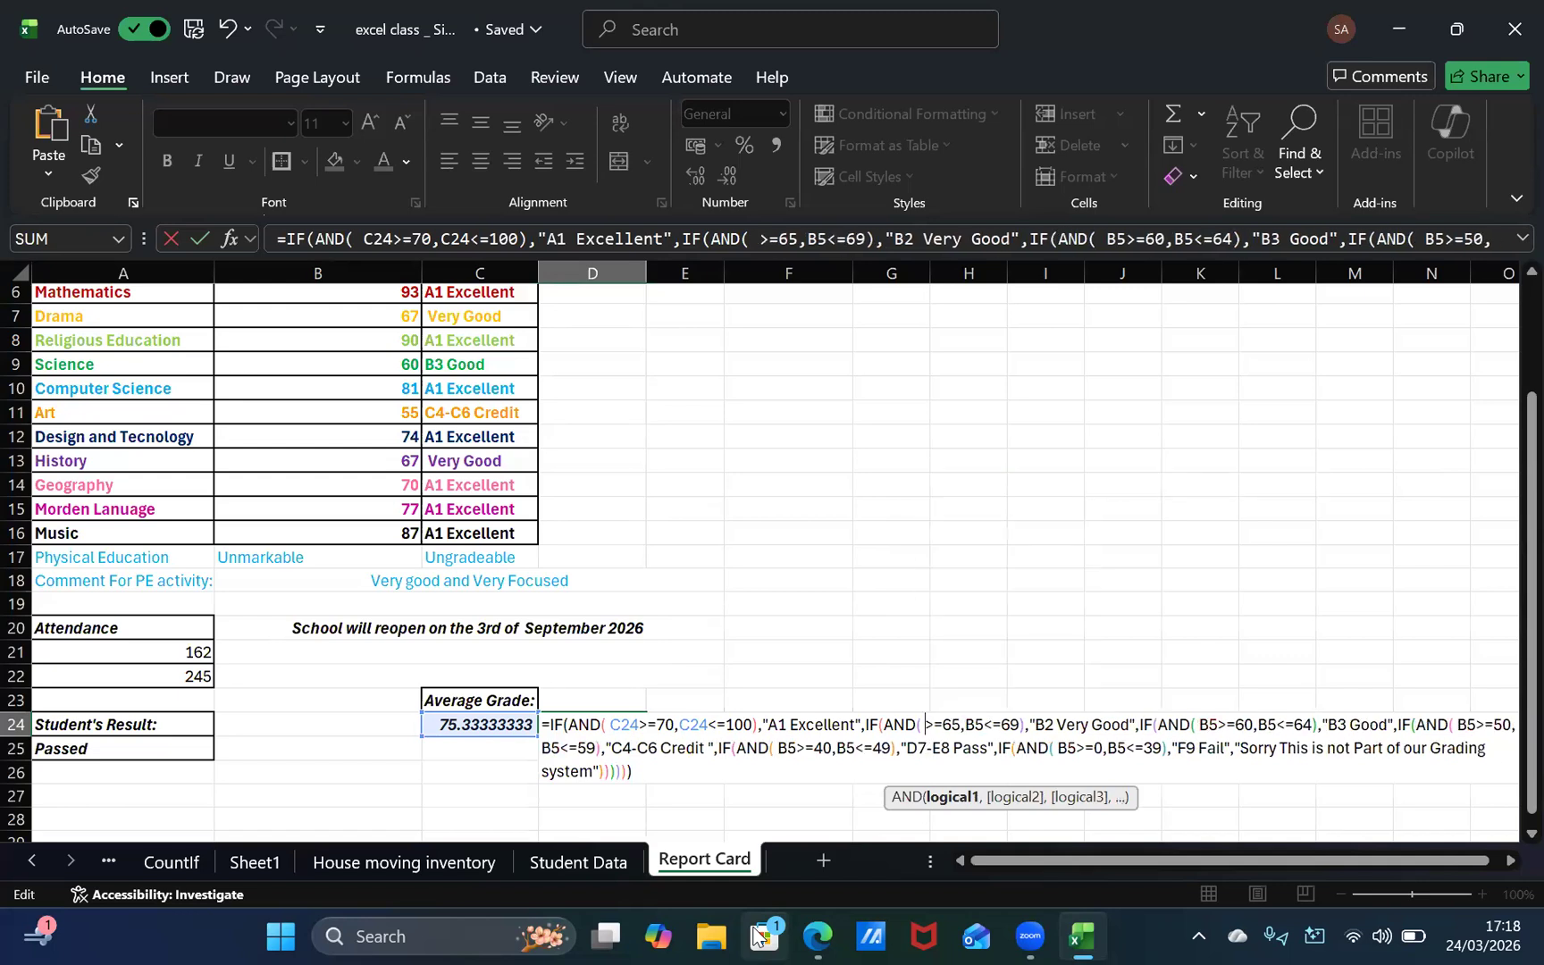
{"action": "type", "text": "C24"}
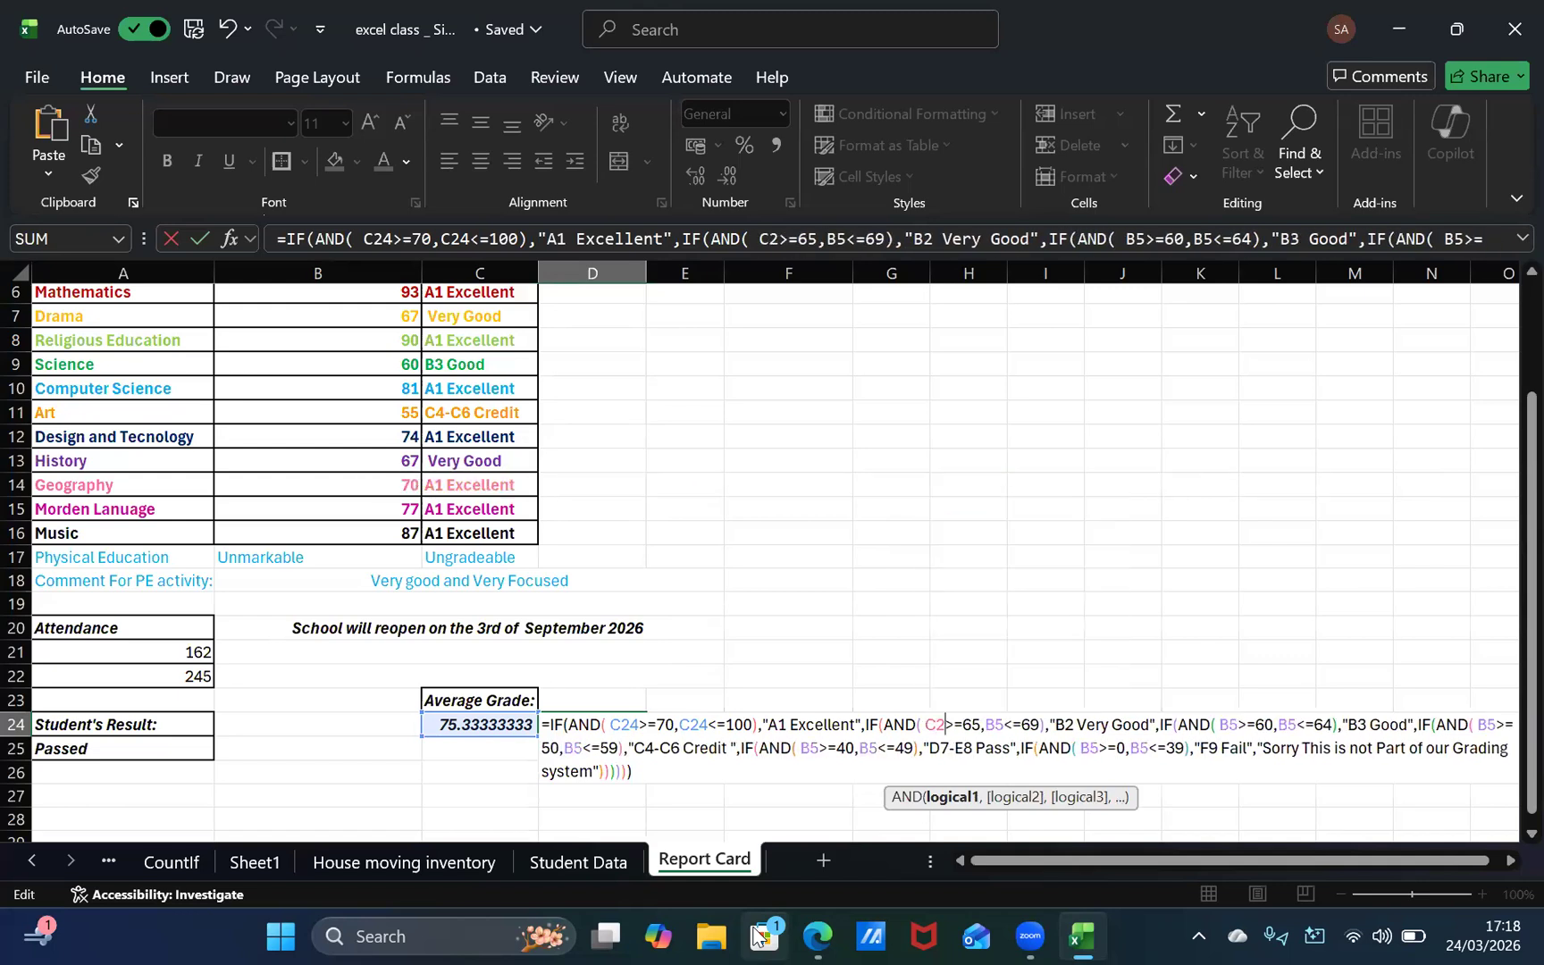
{"action": "key", "text": "Right"}
{"action": "key", "text": "Right"}
{"action": "key", "text": "Right"}
{"action": "key", "text": "Right"}
{"action": "key", "text": "Right"}
{"action": "key", "text": "Right"}
{"action": "key", "text": "Right"}
{"action": "key", "text": "Right"}
{"action": "key", "text": "Right"}
{"action": "key", "text": "Right"}
{"action": "key", "text": "Right"}
{"action": "key", "text": "Right"}
{"action": "key", "text": "Right"}
{"action": "key", "text": "Right"}
{"action": "key", "text": "Right"}
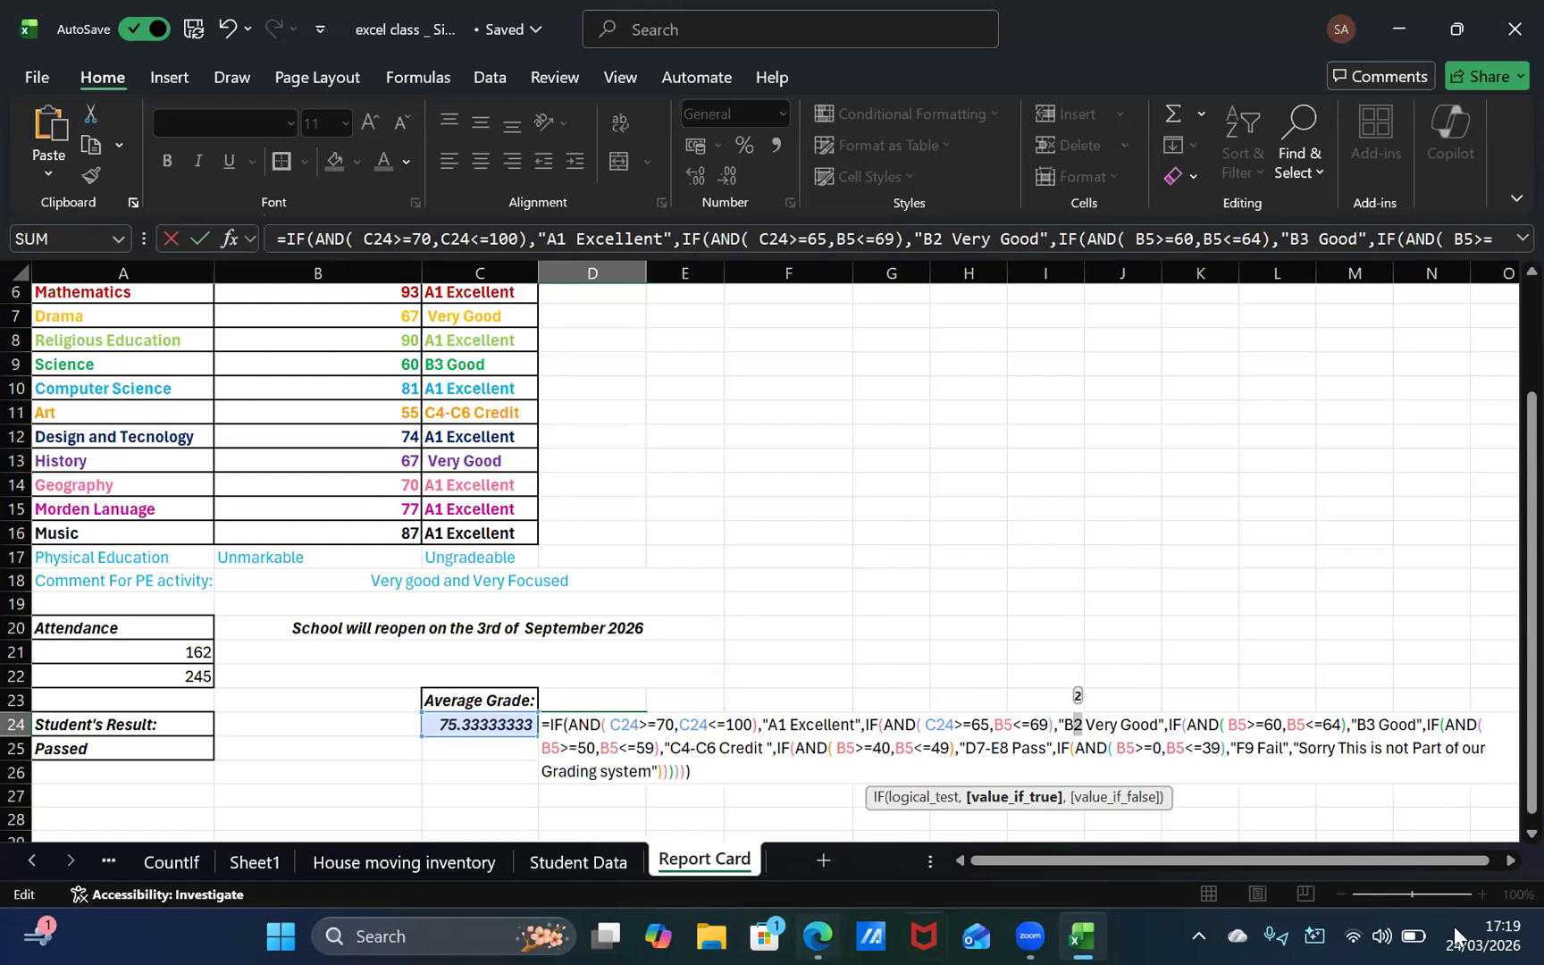
{"action": "key", "text": "Left"}
{"action": "key", "text": "Left"}
{"action": "key", "text": "Left"}
{"action": "key", "text": "Left"}
{"action": "key", "text": "Left"}
{"action": "key", "text": "Left"}
{"action": "key", "text": "Left"}
{"action": "key", "text": "Left"}
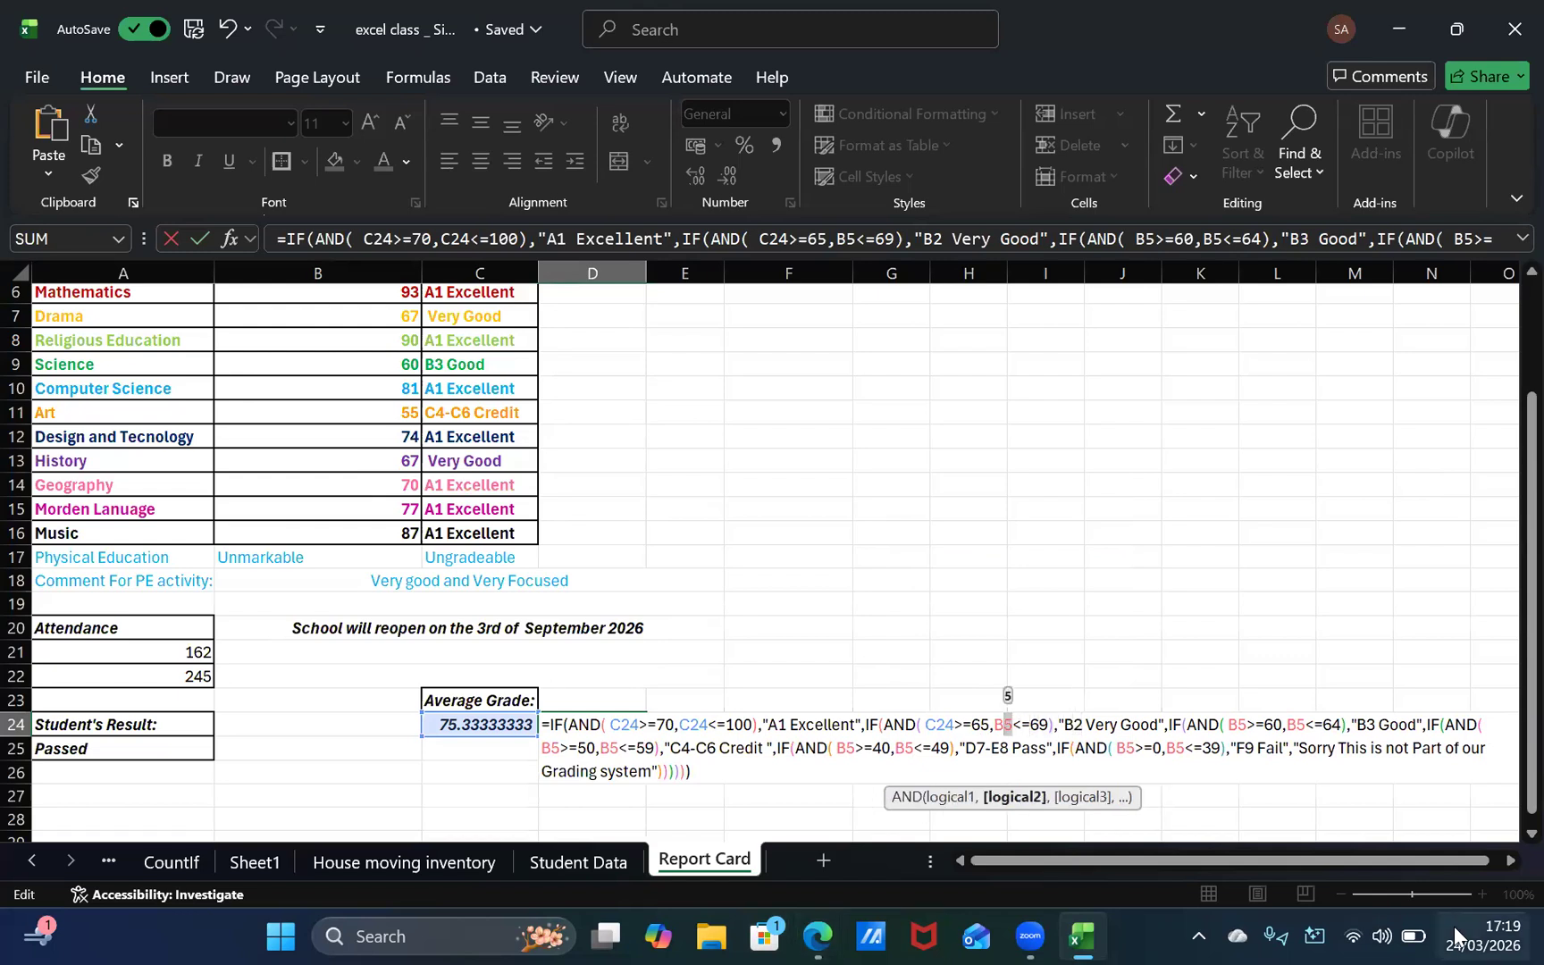
{"action": "key", "text": "Delete"}
{"action": "key", "text": "Delete"}
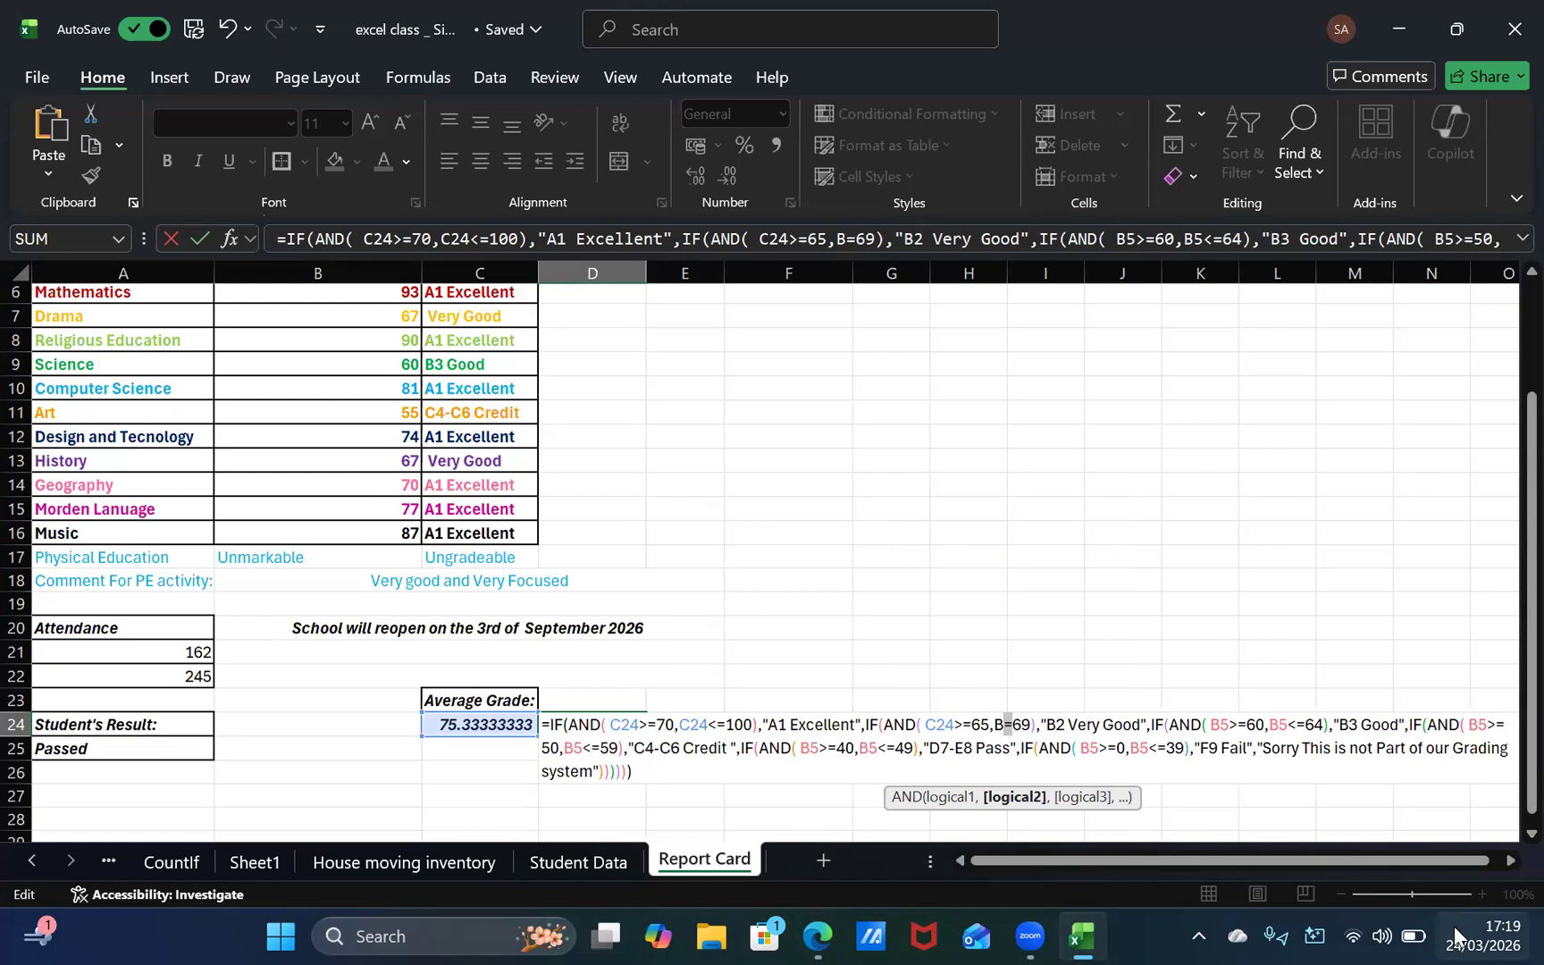
{"action": "key", "text": "ctrl+z"}
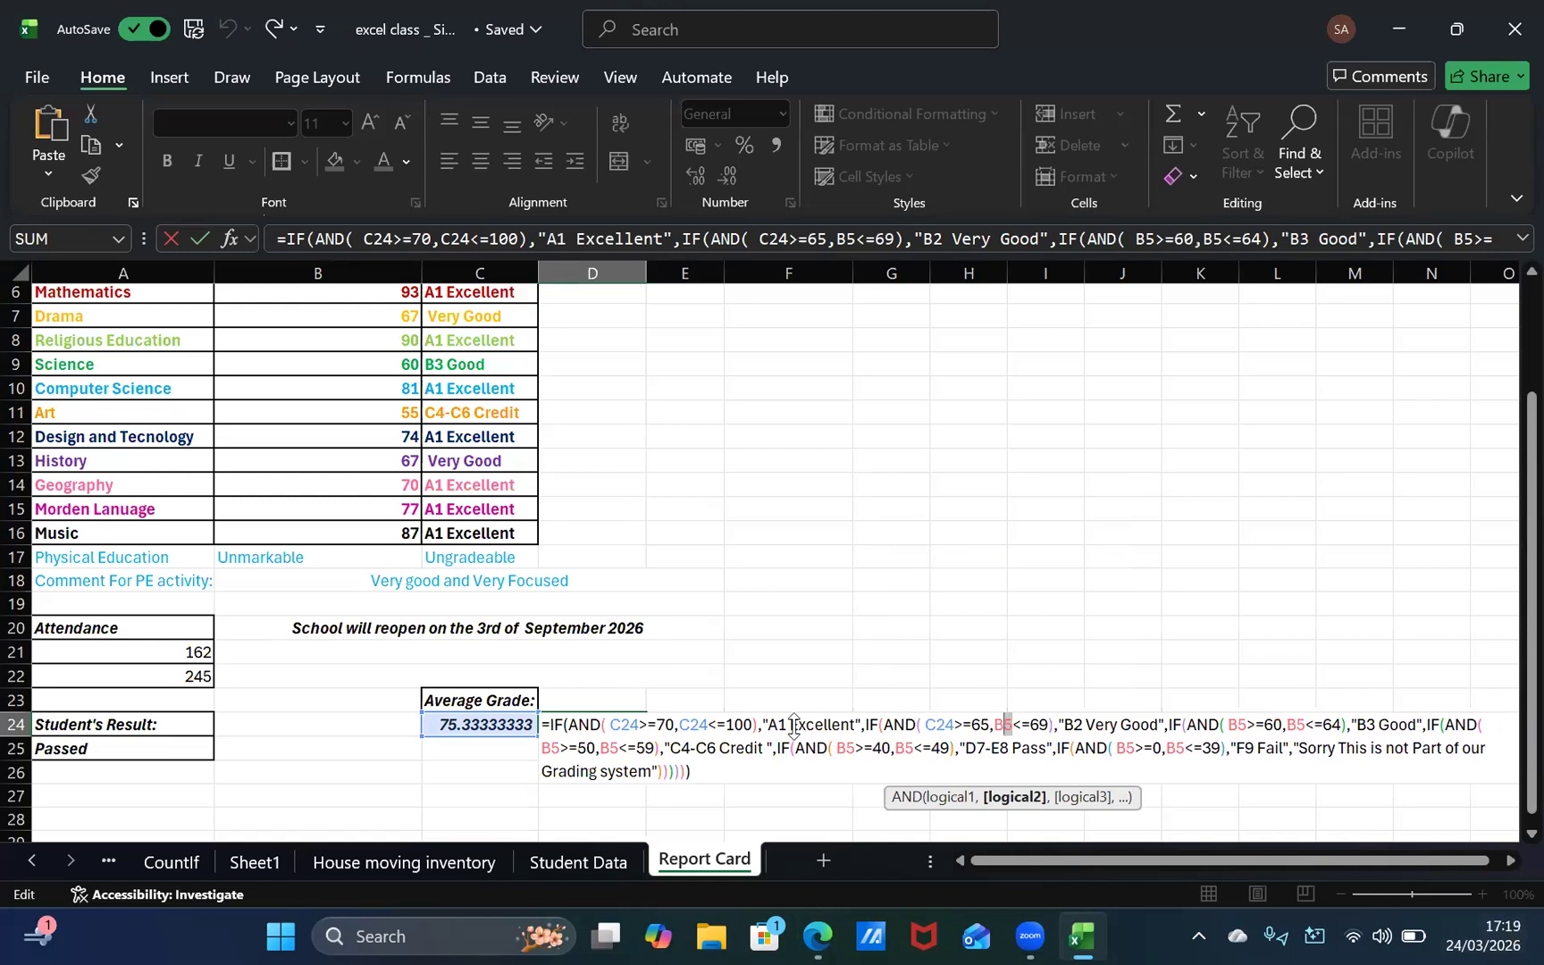
{"action": "key", "text": "Escape"}
Step: Reopen the D24 formula for editing and replace B5 with C24 in the <=69 condition for "B2 Very Good"
{"action": "double_click", "coordinate": [604, 724]}
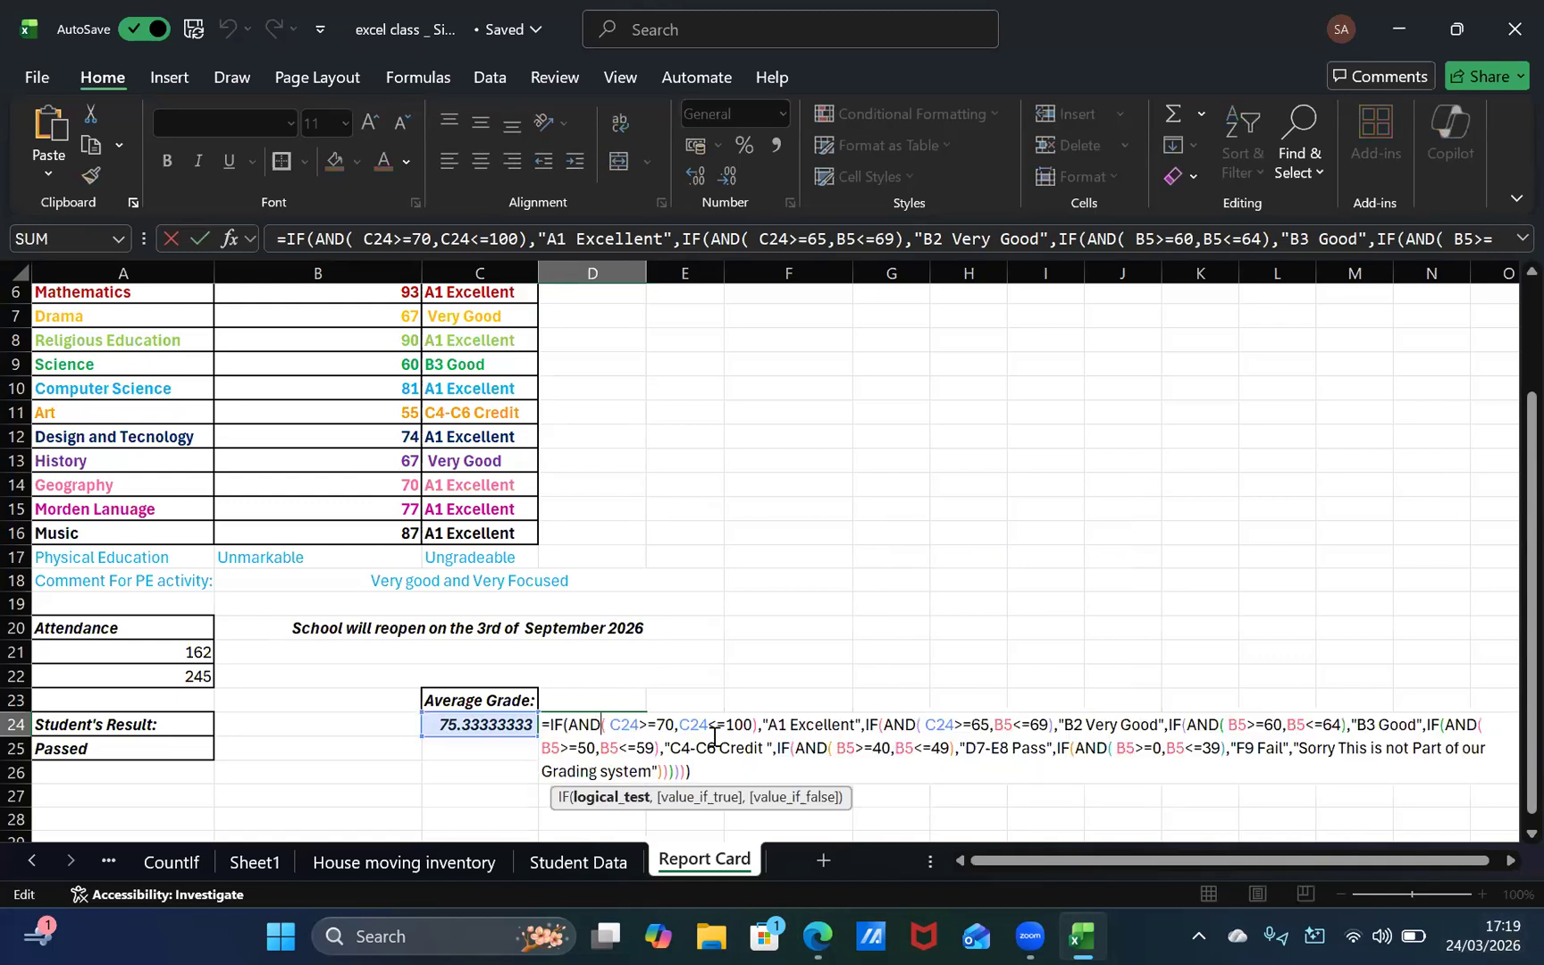
{"action": "left_click", "coordinate": [1004, 725]}
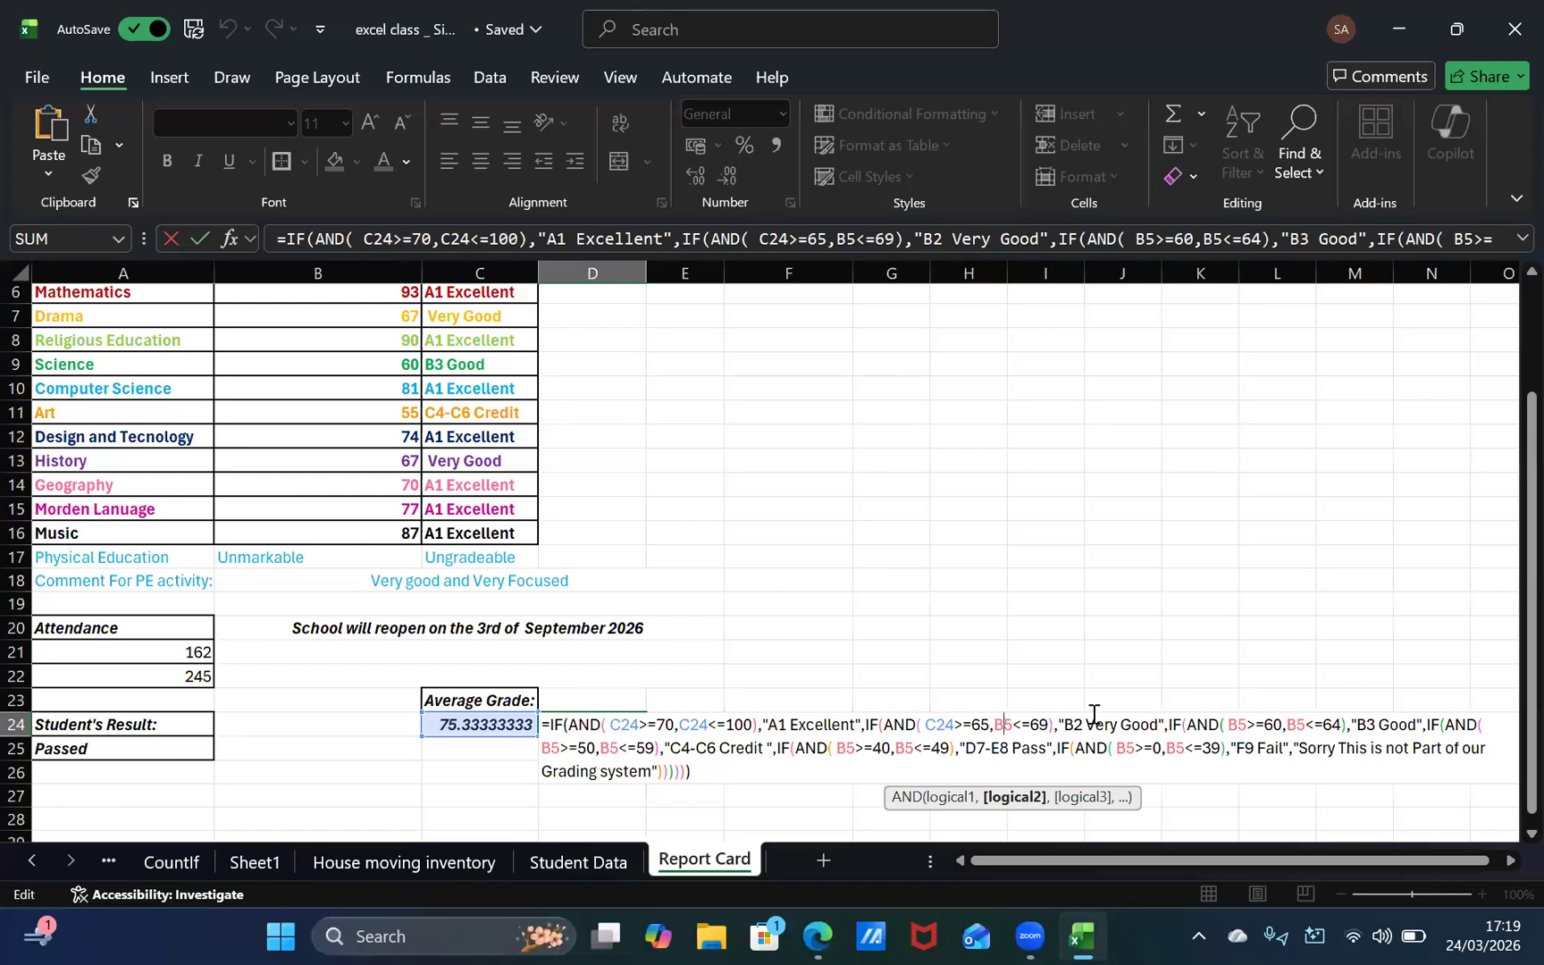
{"action": "key", "text": "BackSpace"}
{"action": "type", "text": "c"}
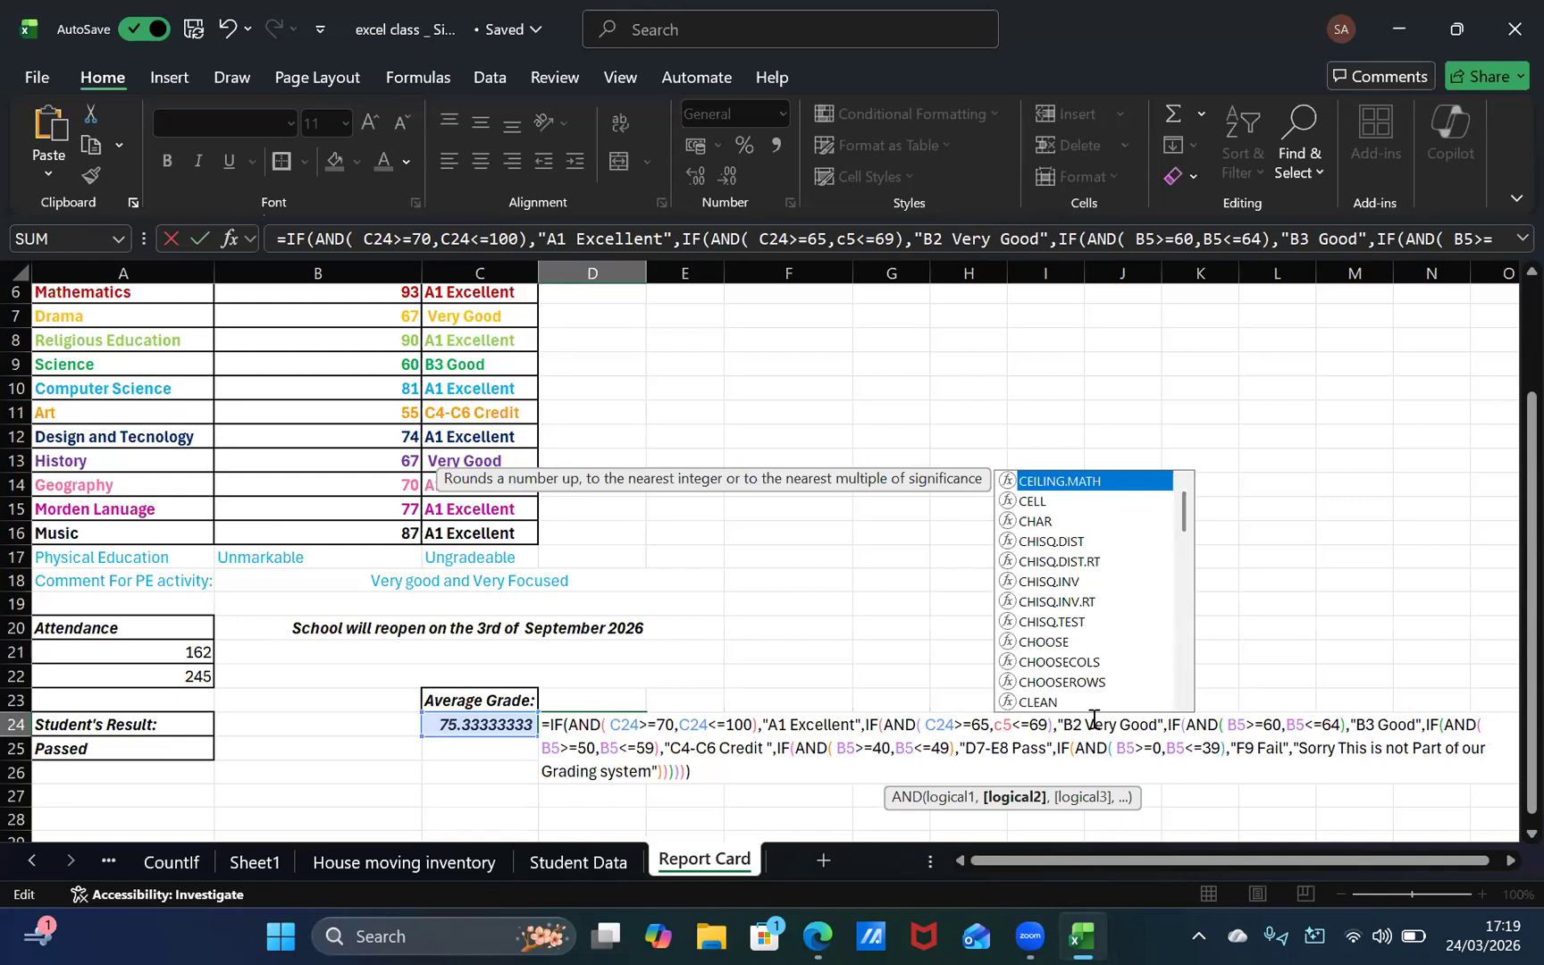
{"action": "key", "text": "BackSpace"}
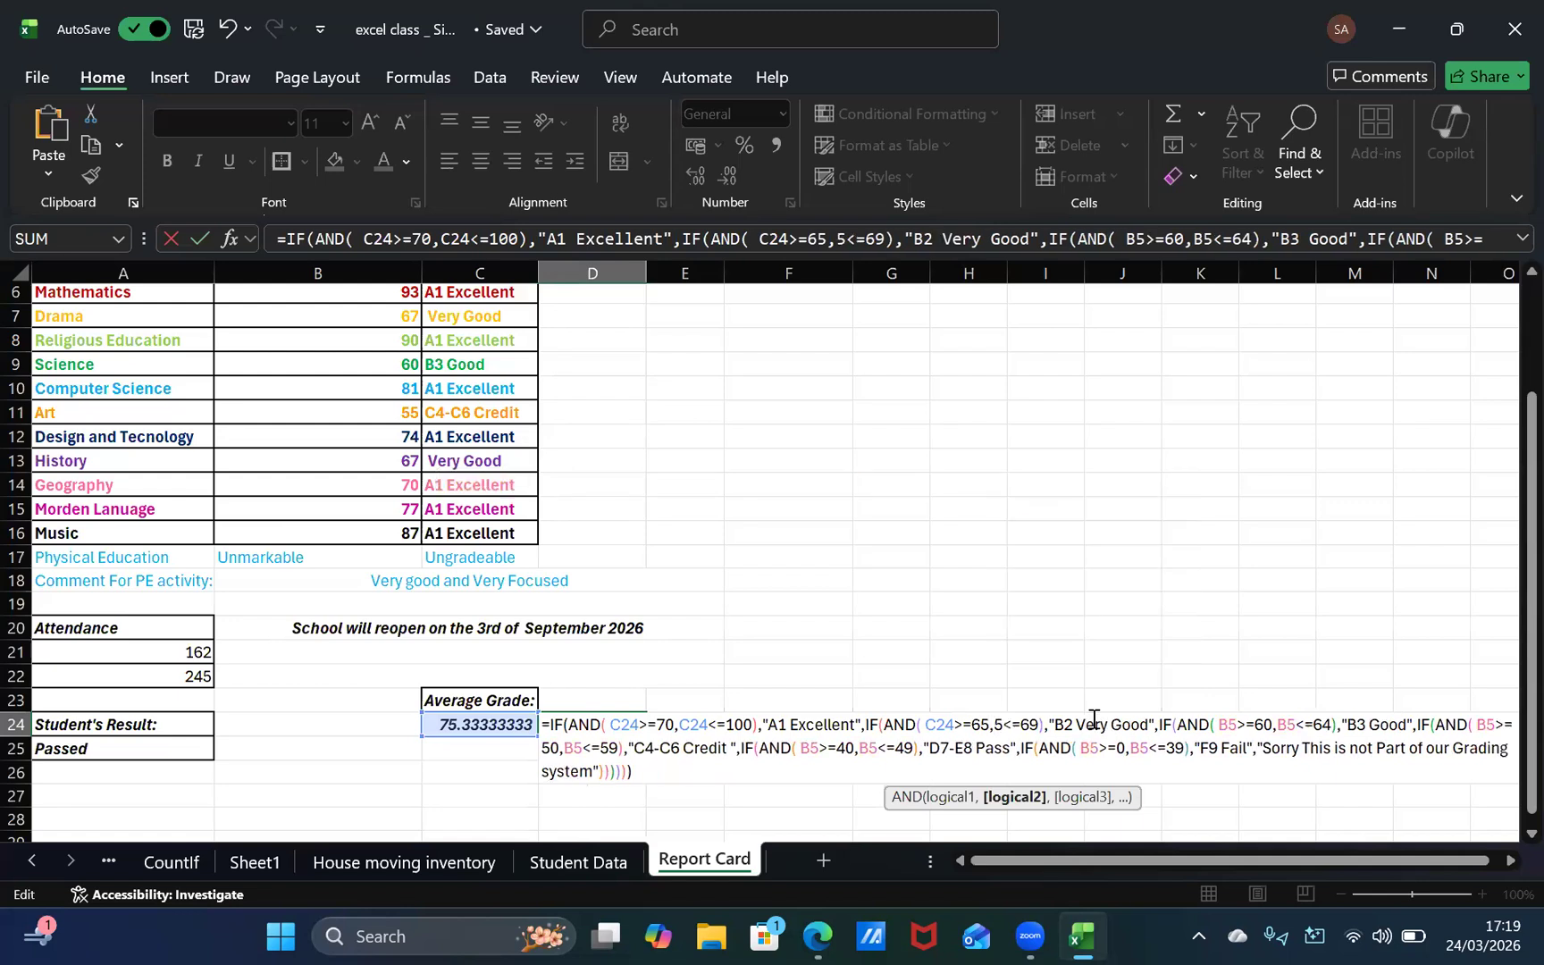
{"action": "type", "text": "C"}
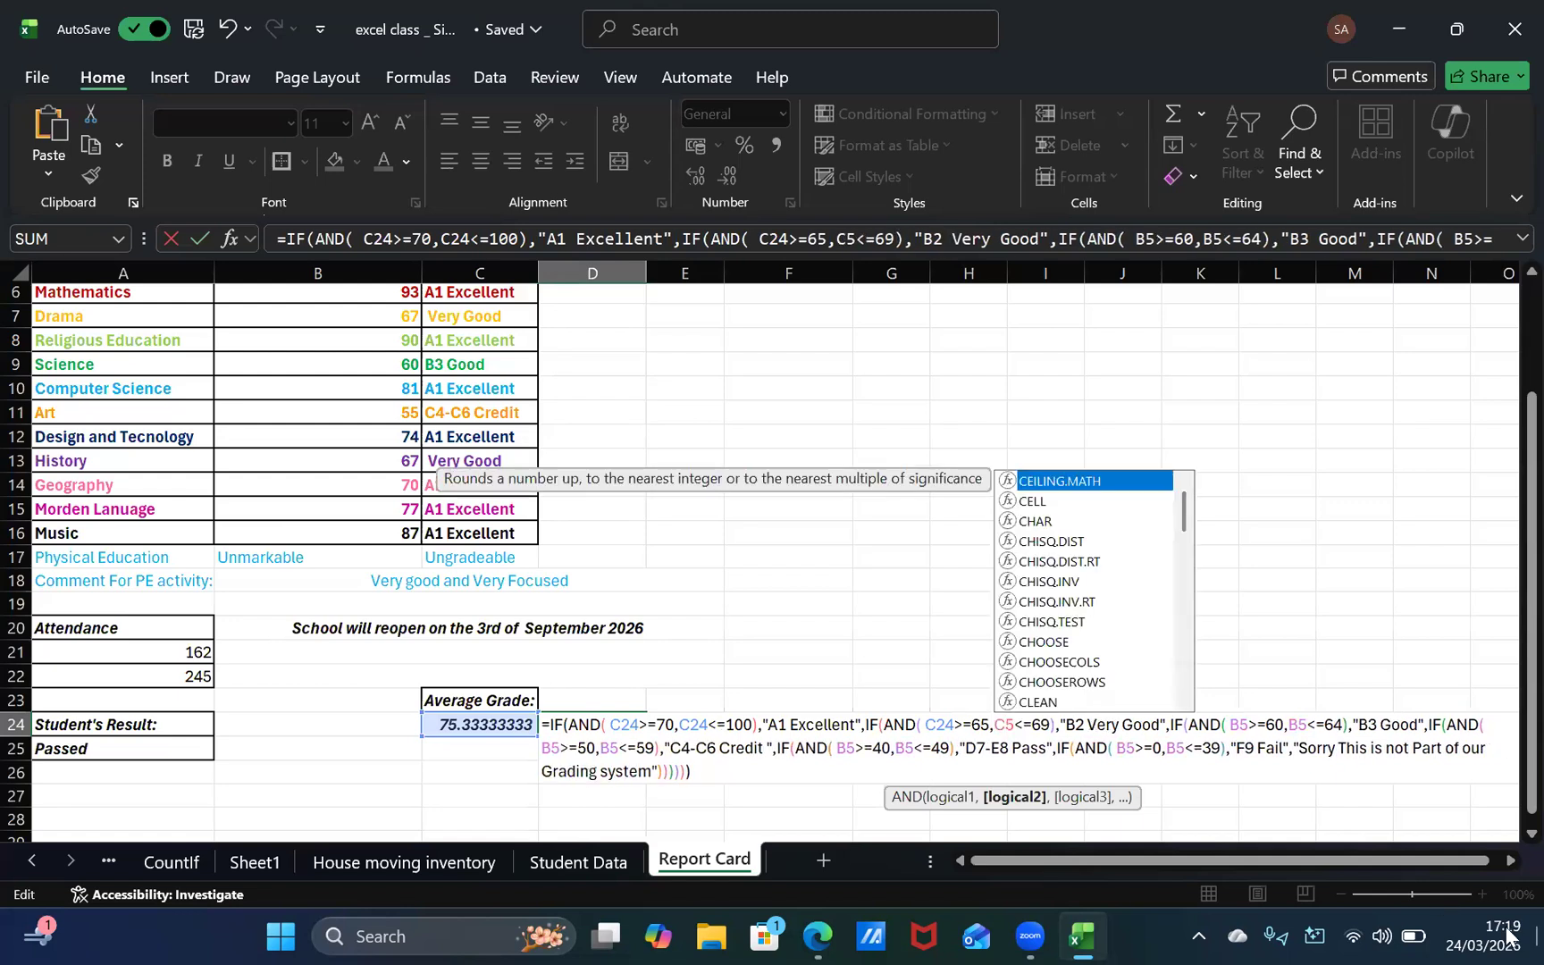
{"action": "key", "text": "Right"}
{"action": "key", "text": "BackSpace"}
{"action": "type", "text": "24"}
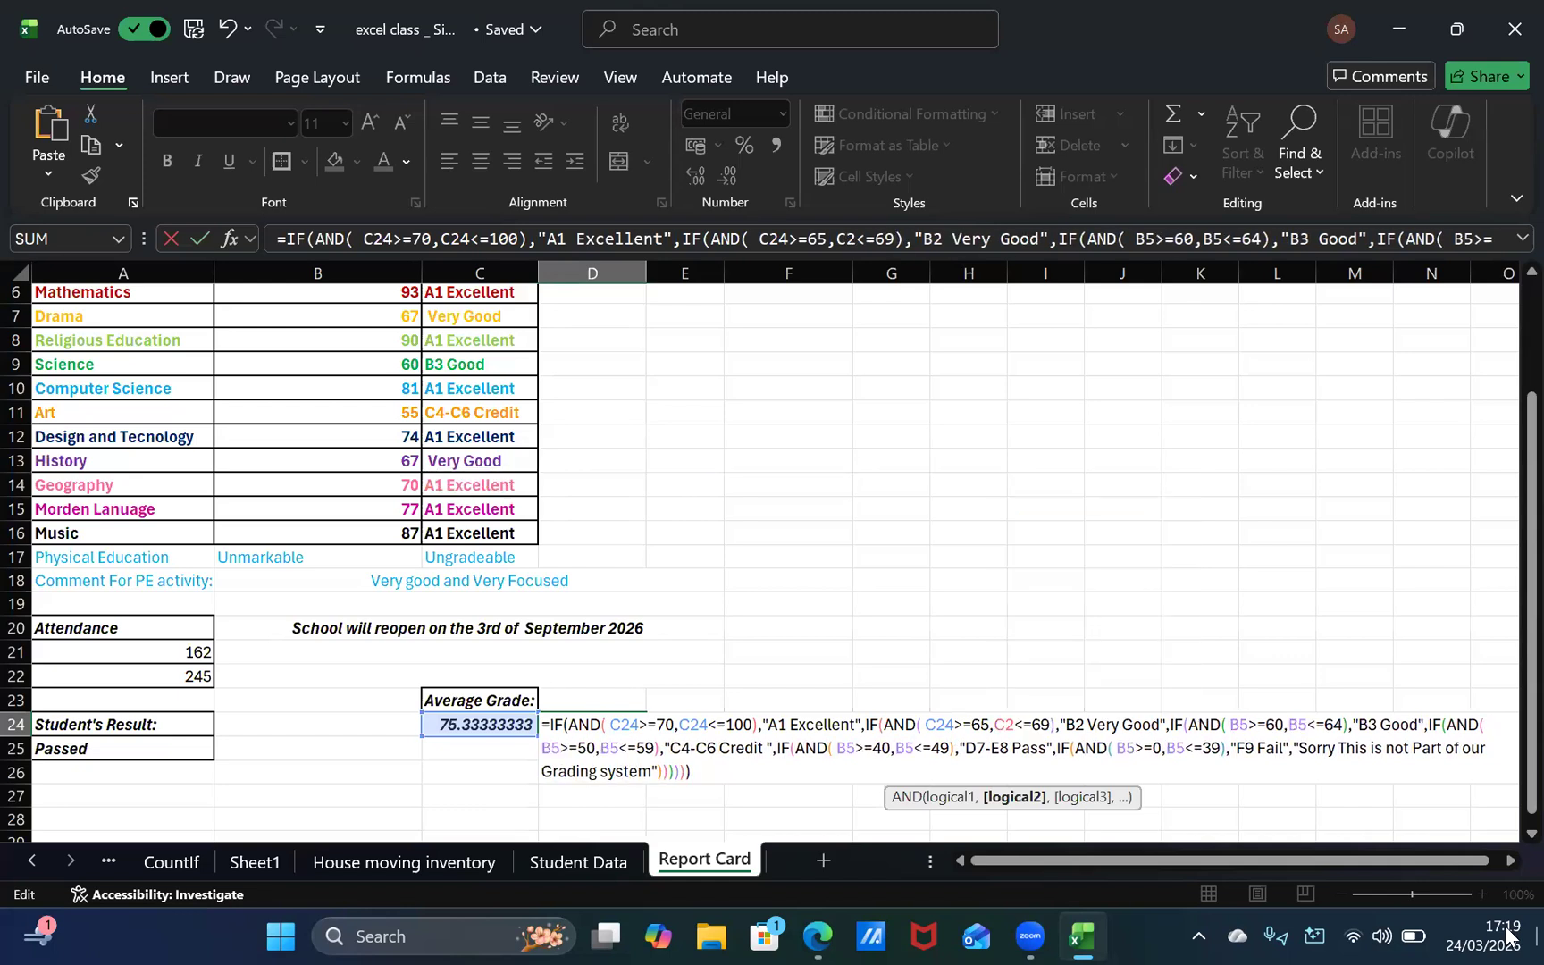
Step: Replace B5 with C24 in the >=60 condition for "B3 Good" in the D24 formula
{"action": "key", "text": "Right"}
{"action": "key", "text": "Right"}
{"action": "key", "text": "Right"}
{"action": "key", "text": "Right"}
{"action": "key", "text": "Right"}
{"action": "key", "text": "Right"}
{"action": "key", "text": "Right"}
{"action": "key", "text": "Right"}
{"action": "key", "text": "Right"}
{"action": "key", "text": "Right"}
{"action": "key", "text": "Right"}
{"action": "key", "text": "Right"}
{"action": "key", "text": "Right"}
{"action": "key", "text": "Right"}
{"action": "key", "text": "Right"}
{"action": "key", "text": "Right"}
{"action": "key", "text": "Right"}
{"action": "key", "text": "Right"}
{"action": "key", "text": "Right"}
{"action": "key", "text": "Right"}
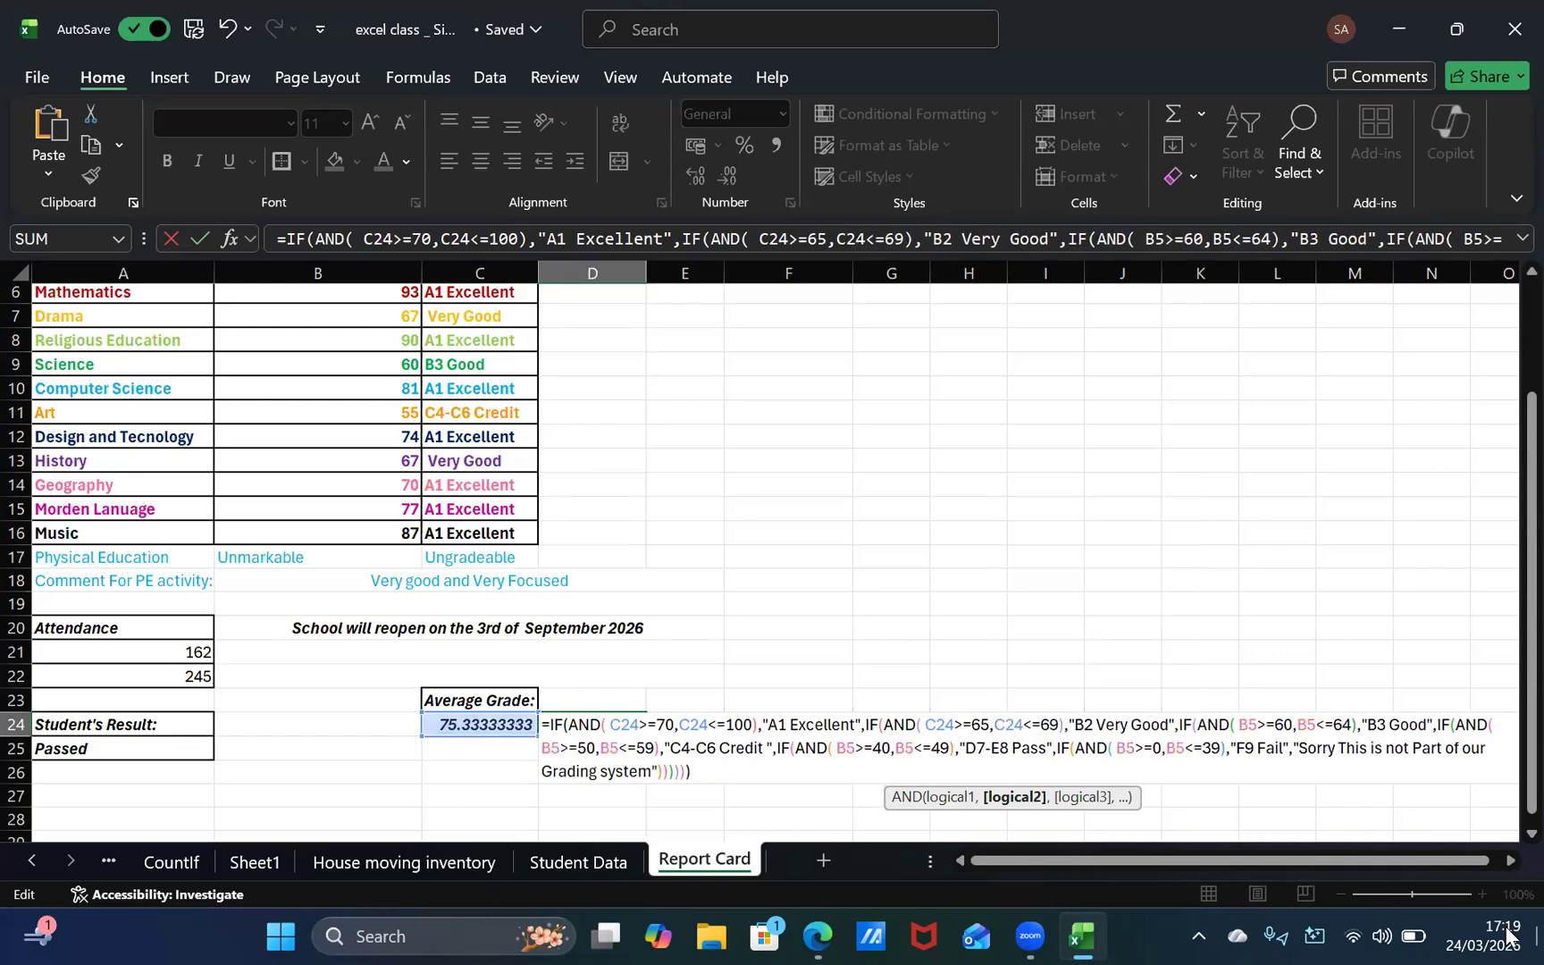
{"action": "key", "text": "Right"}
{"action": "key", "text": "Right"}
{"action": "key", "text": "Right"}
{"action": "key", "text": "Right"}
{"action": "key", "text": "Right"}
{"action": "key", "text": "Right"}
{"action": "key", "text": "Right"}
{"action": "key", "text": "Right"}
{"action": "key", "text": "Right"}
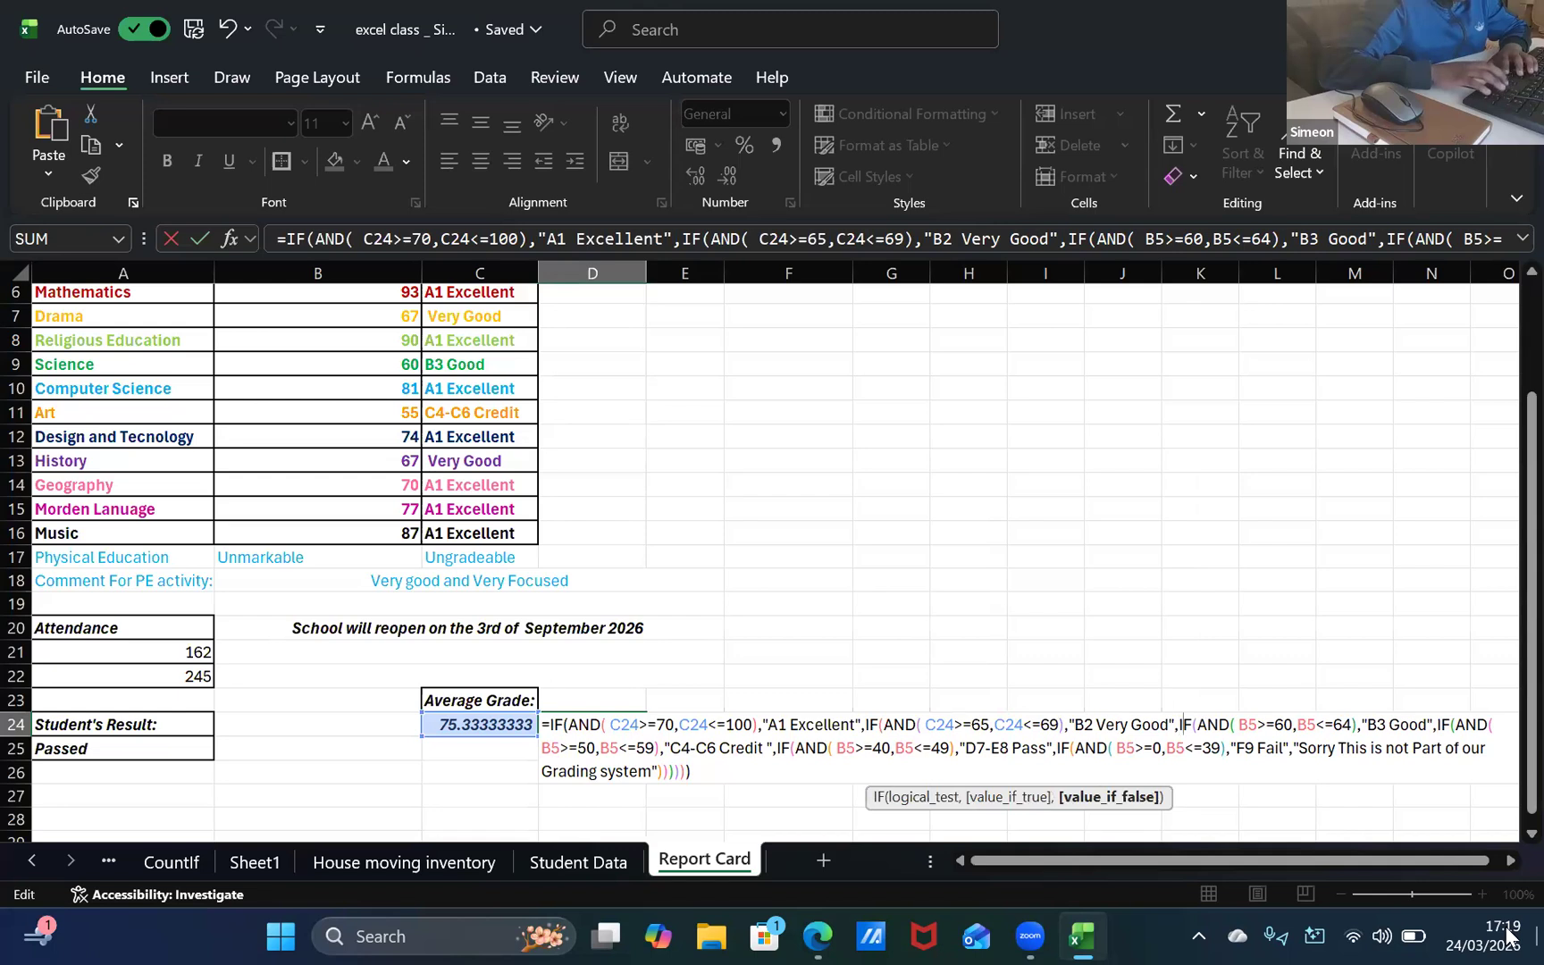
{"action": "key", "text": "Right"}
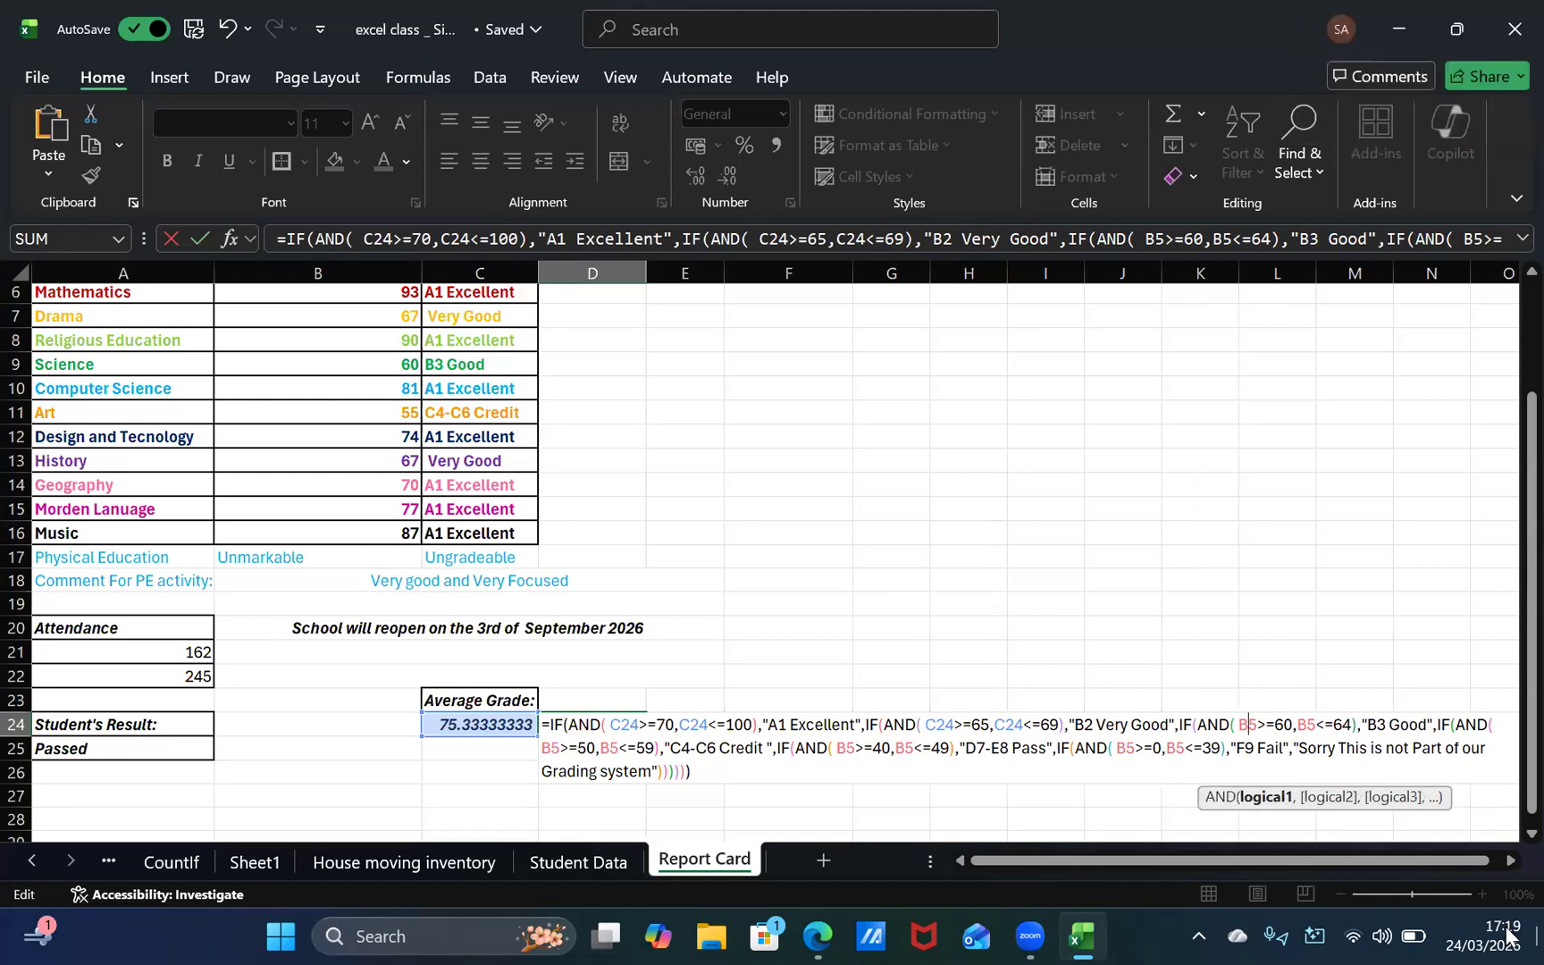
{"action": "key", "text": "BackSpace"}
{"action": "key", "text": "BackSpace"}
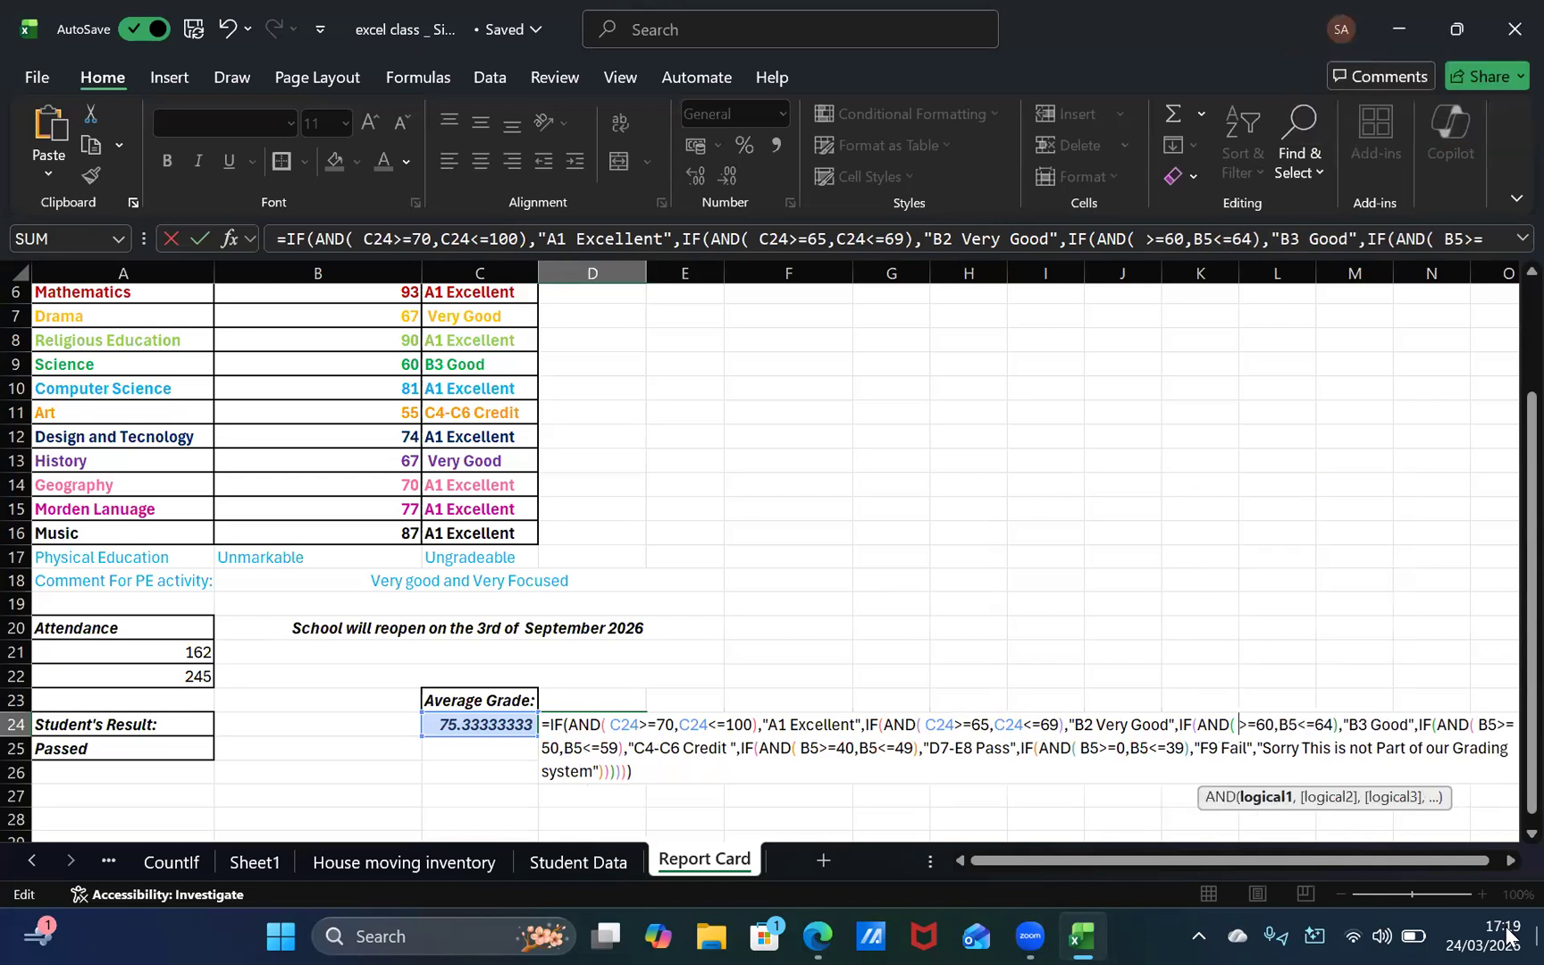
{"action": "type", "text": "C"}
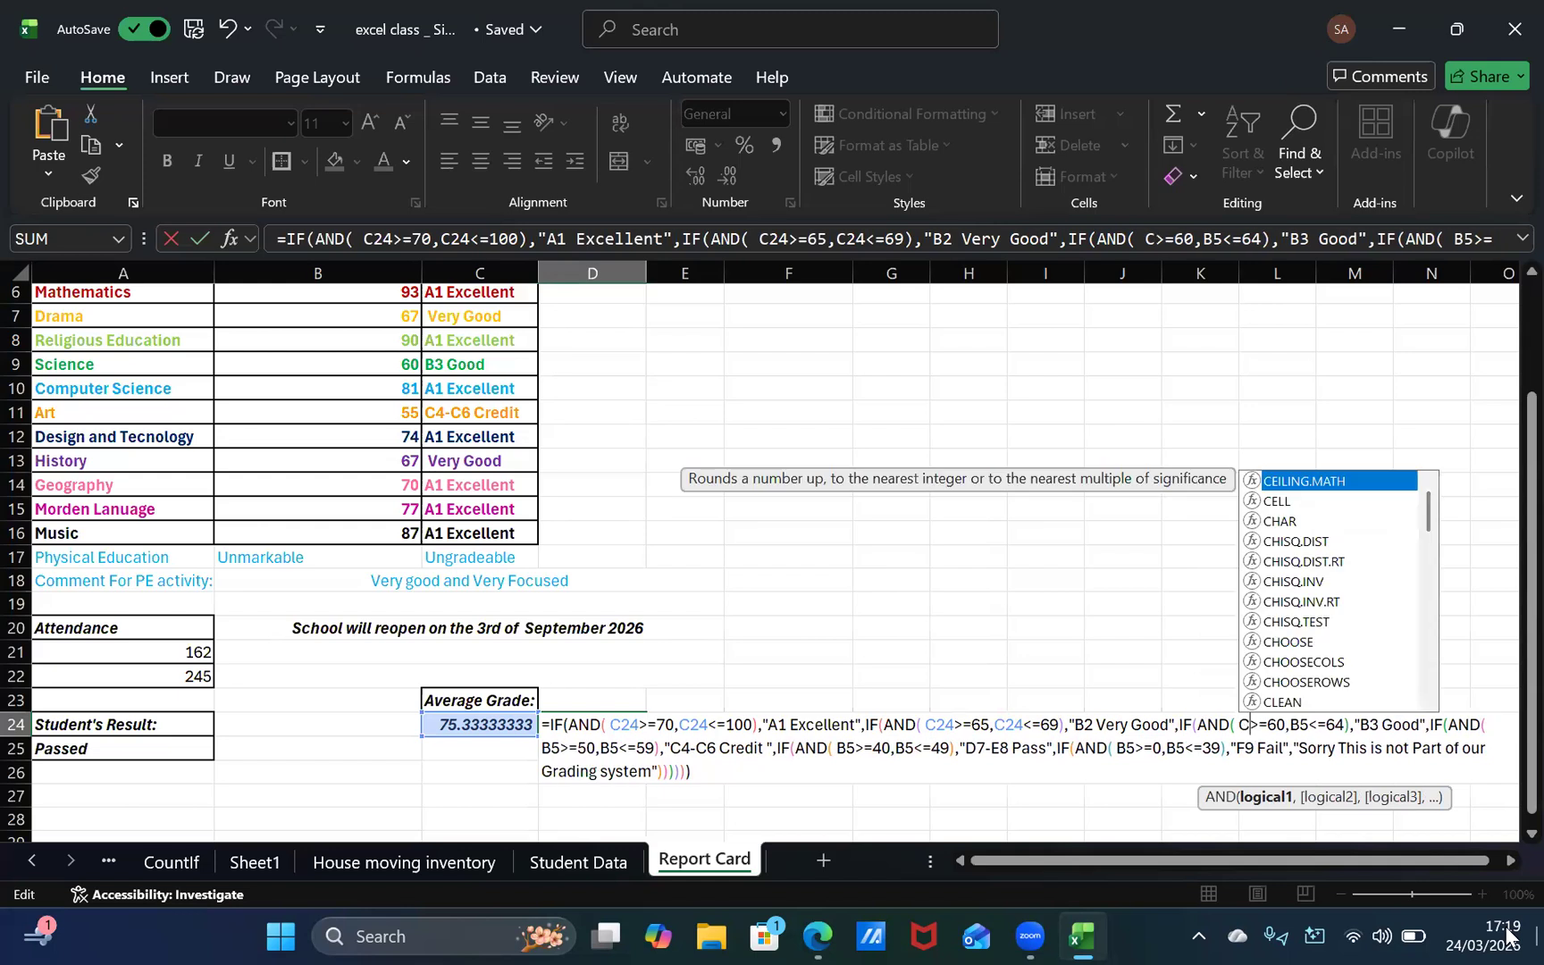
{"action": "type", "text": "24"}
Step: Replace B5 with C24 in the <=64 condition for "B3 Good" in the D24 formula
{"action": "key", "text": "Right"}
{"action": "key", "text": "Right"}
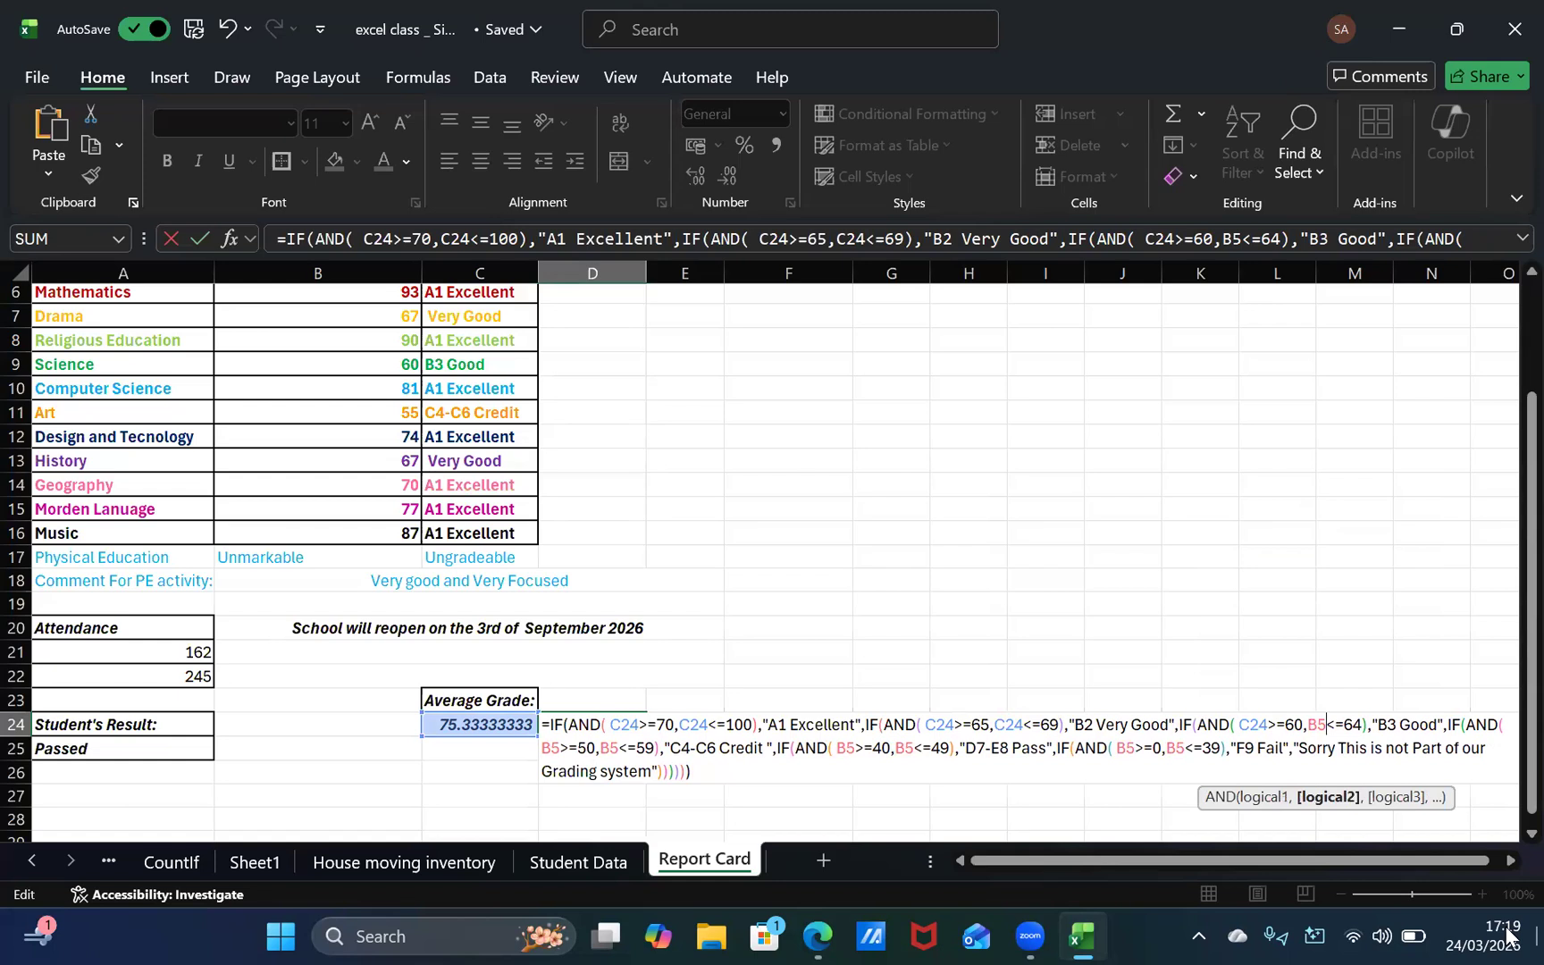
{"action": "key", "text": "BackSpace"}
{"action": "key", "text": "BackSpace"}
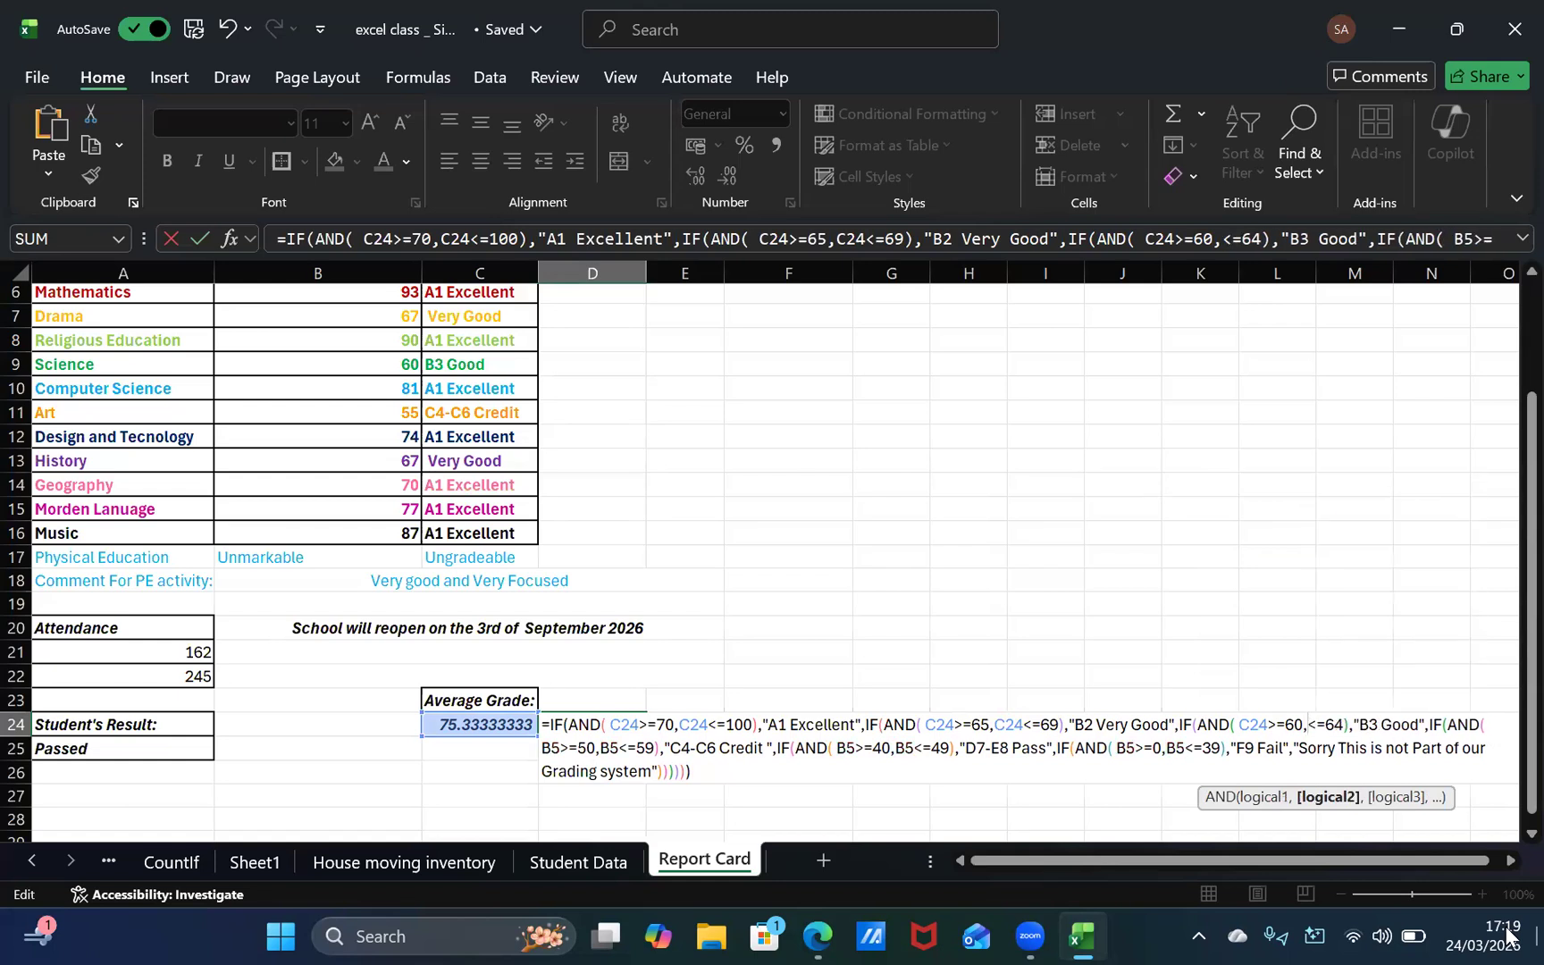
{"action": "type", "text": "C24"}
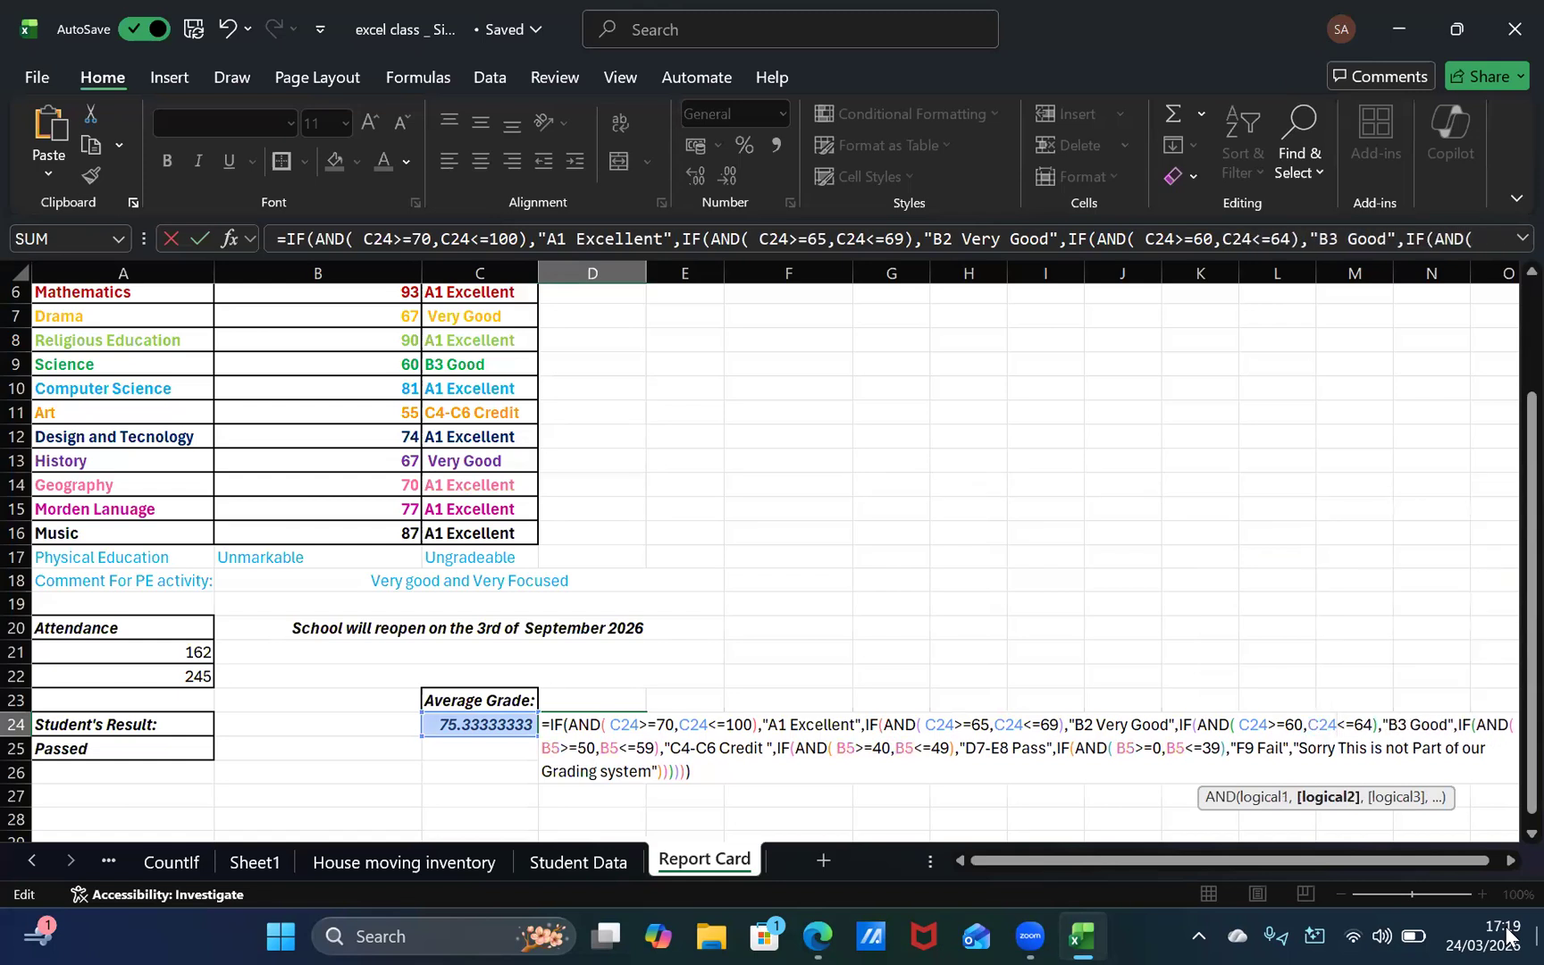
Step: Replace B5 with C24 in the >=50 condition for "C4-C6 Credit" in the D24 formula
{"action": "key", "text": "Right"}
{"action": "key", "text": "Right"}
{"action": "key", "text": "Right"}
{"action": "key", "text": "Right"}
{"action": "key", "text": "Right"}
{"action": "key", "text": "Right"}
{"action": "key", "text": "Right"}
{"action": "key", "text": "Right"}
{"action": "key", "text": "Right"}
{"action": "key", "text": "Right"}
{"action": "key", "text": "Right"}
{"action": "key", "text": "Right"}
{"action": "key", "text": "Right"}
{"action": "key", "text": "Right"}
{"action": "key", "text": "Right"}
{"action": "key", "text": "Right"}
{"action": "key", "text": "Right"}
{"action": "key", "text": "Right"}
{"action": "key", "text": "Right"}
{"action": "key", "text": "Right"}
{"action": "key", "text": "Right"}
{"action": "key", "text": "Right"}
{"action": "key", "text": "Right"}
{"action": "key", "text": "Right"}
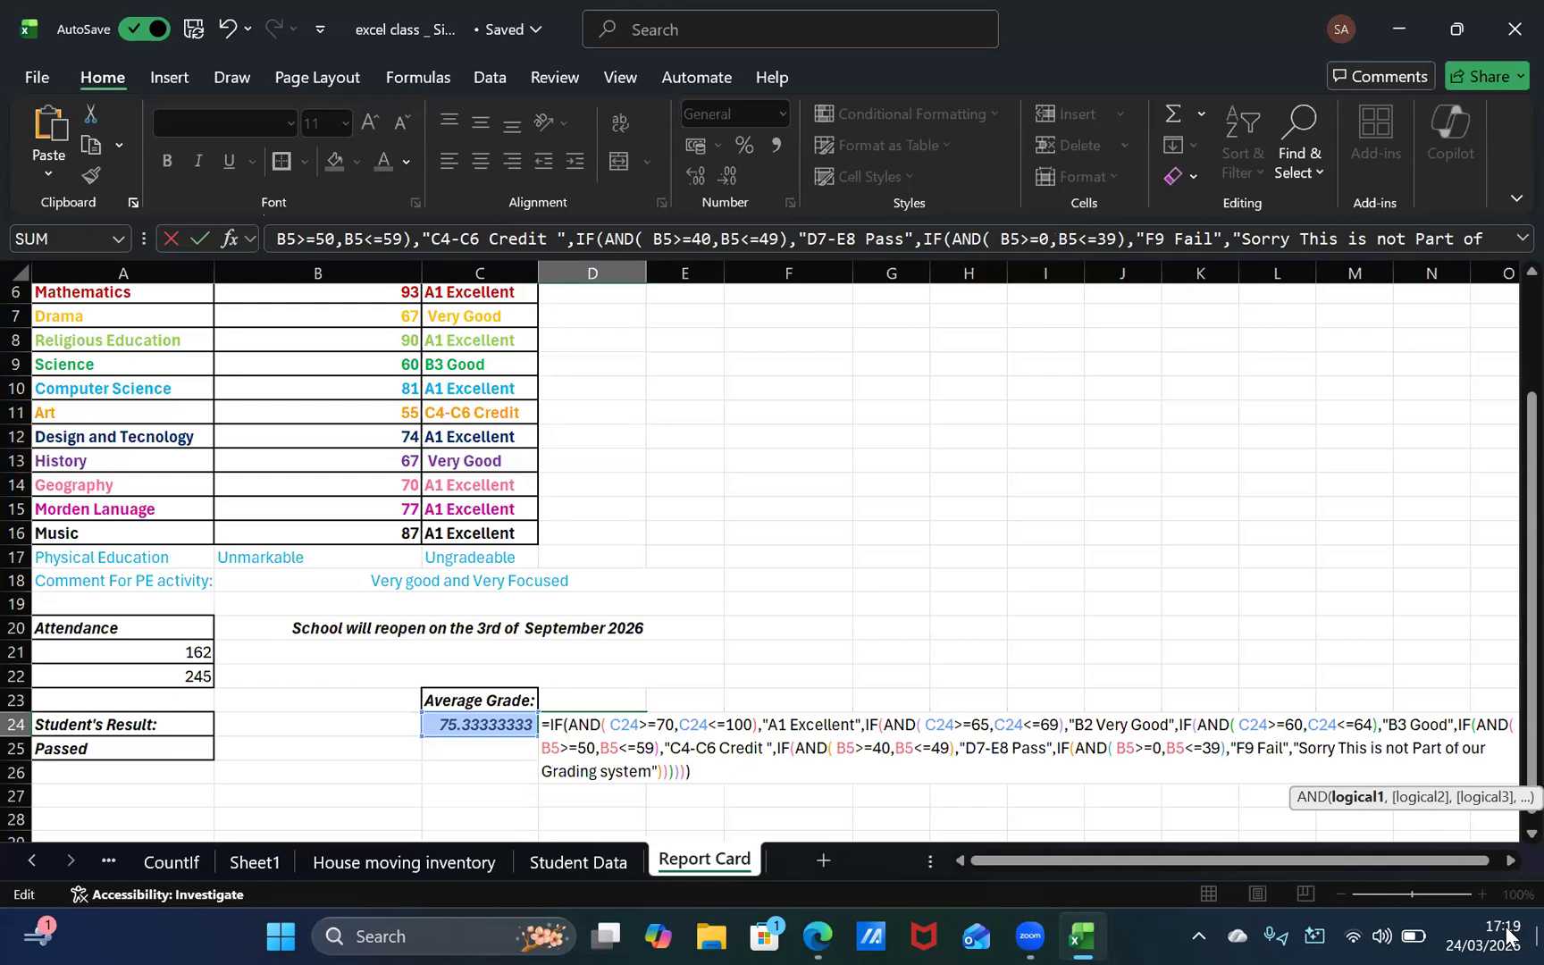
{"action": "key", "text": "BackSpace"}
{"action": "key", "text": "BackSpace"}
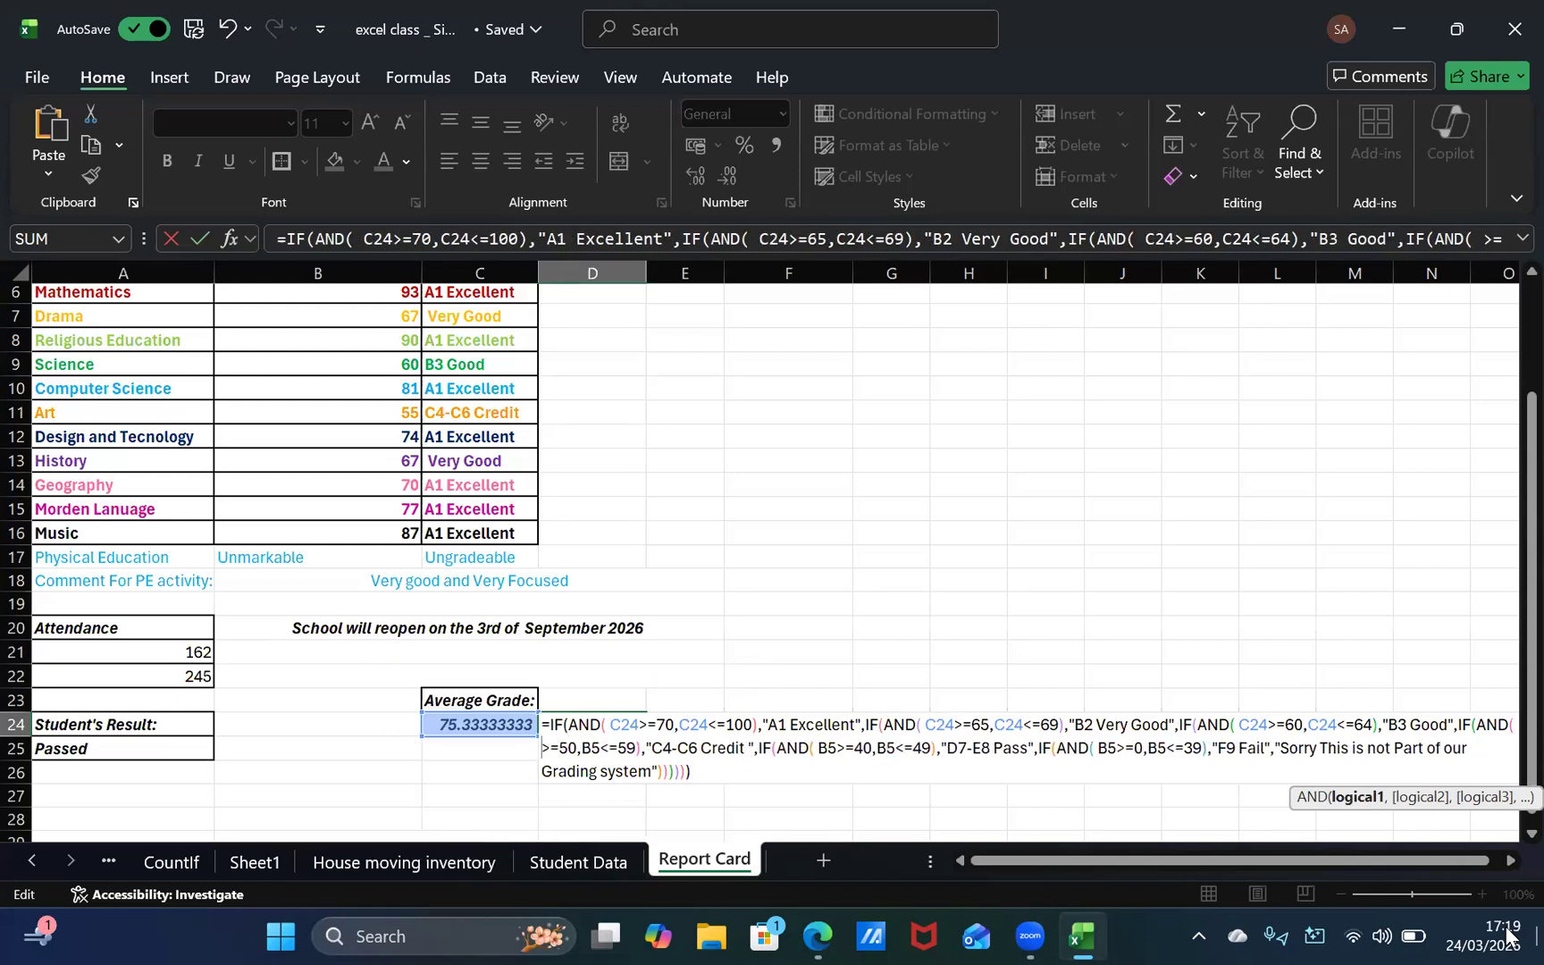
{"action": "type", "text": "C24"}
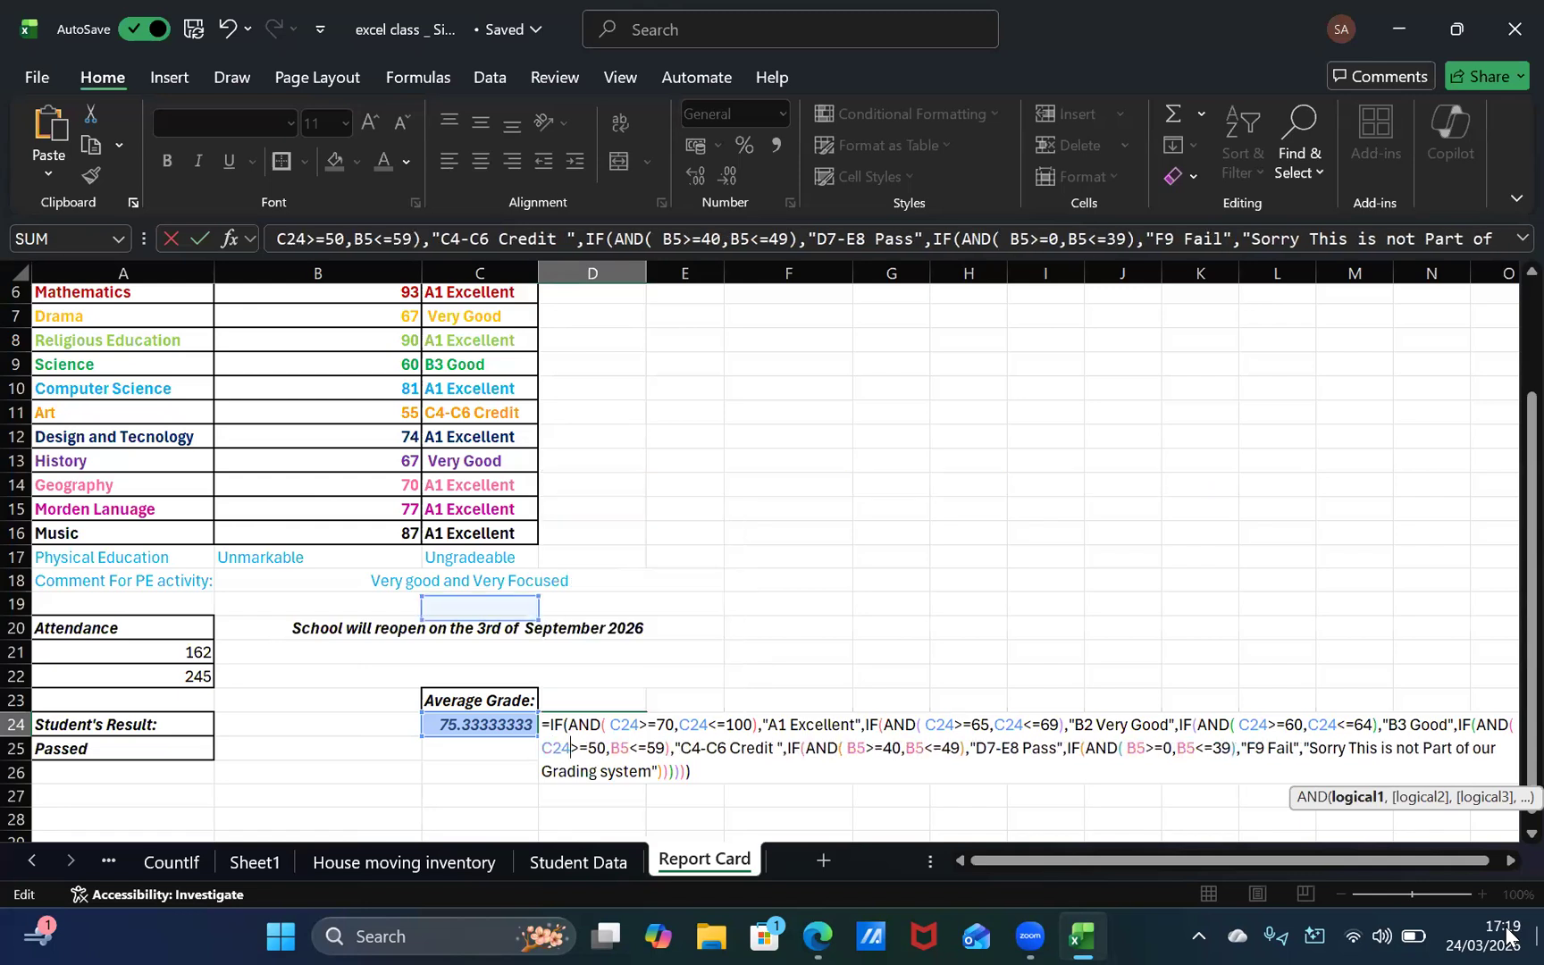
Step: Replace B5 with C24 in the <=59 condition for "C4-C6 Credit" in the D24 formula
{"action": "key", "text": "Right"}
{"action": "key", "text": "Right"}
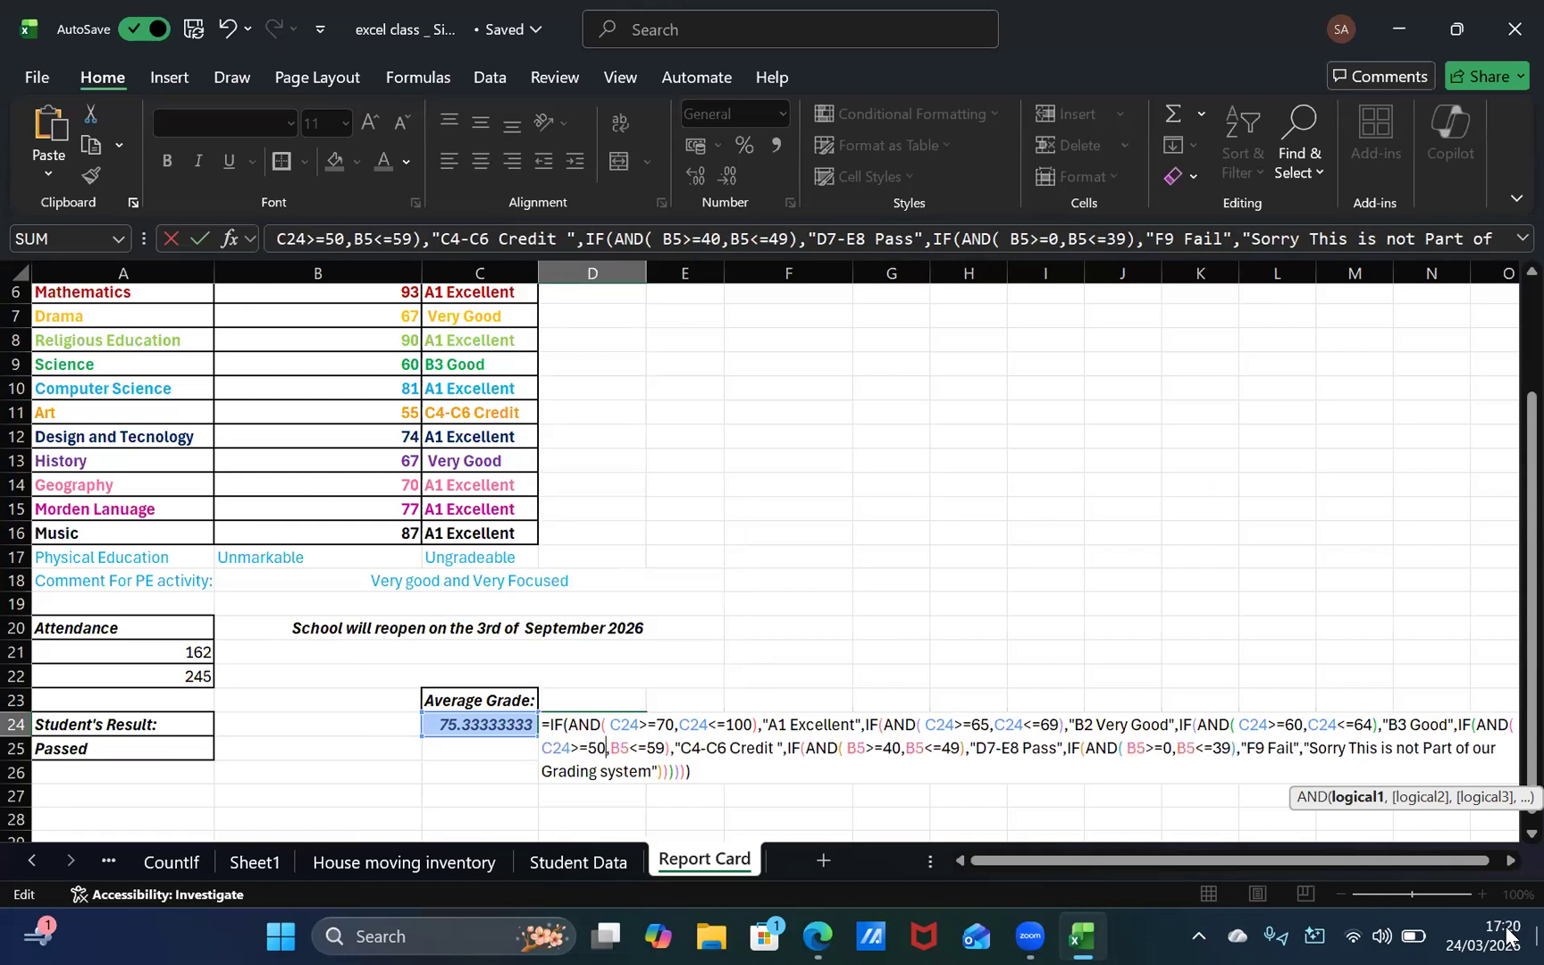
{"action": "key", "text": "BackSpace"}
{"action": "key", "text": "BackSpace"}
{"action": "type", "text": "C24"}
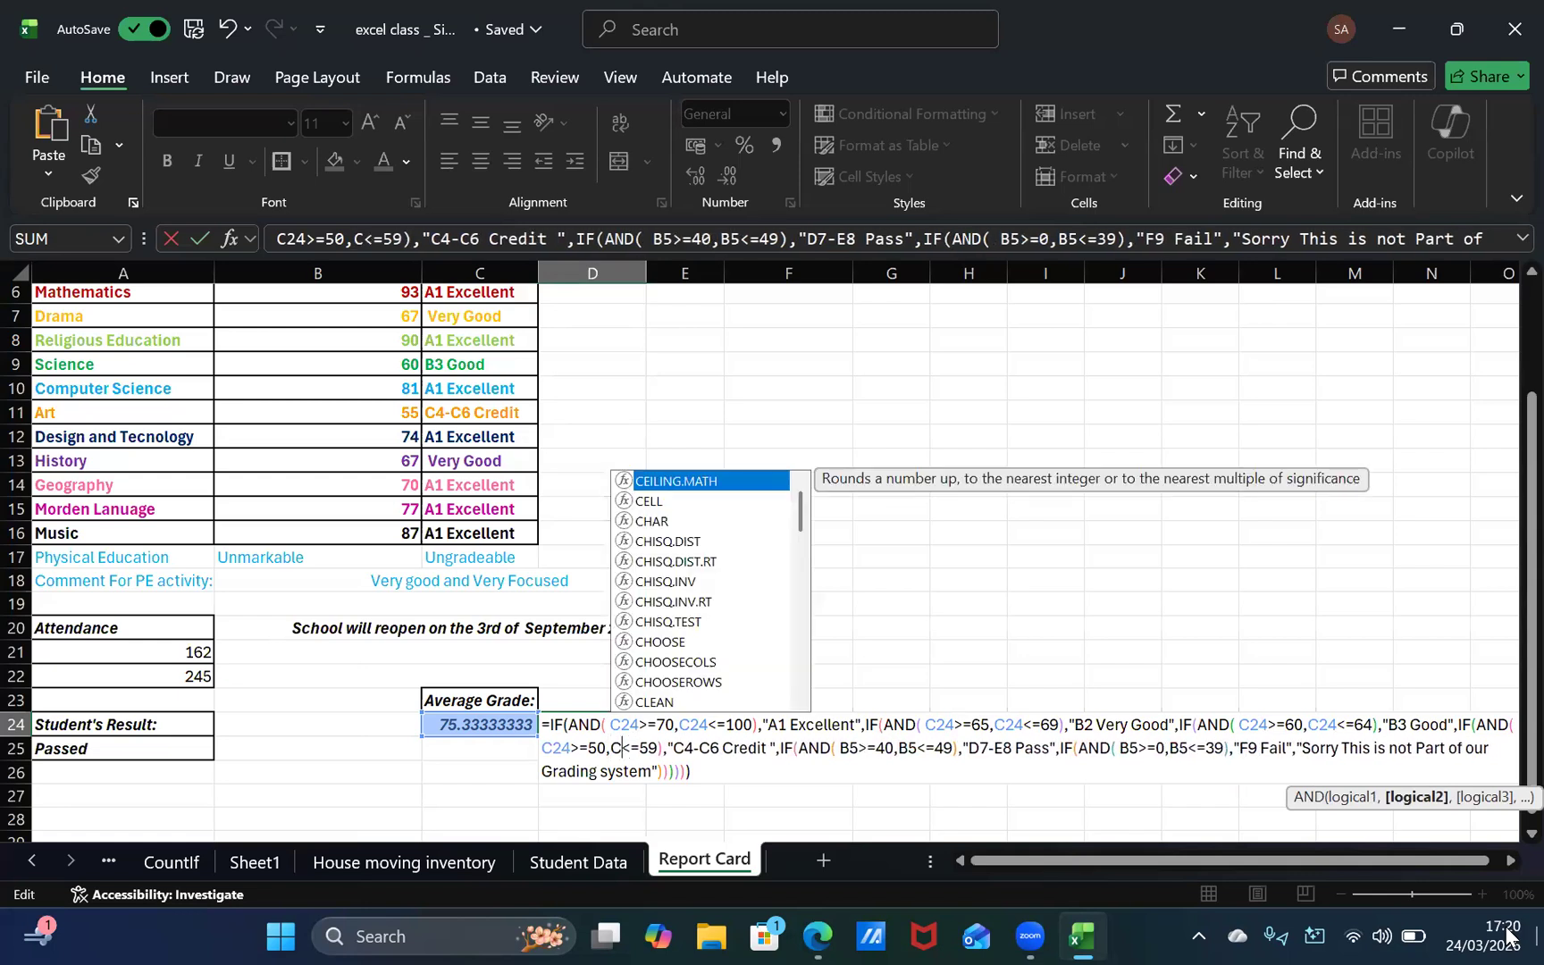
Step: Replace B5 with C24 in the >=40 condition for "D7-E8 Pass" in the D24 formula
{"action": "key", "text": "Right"}
{"action": "key", "text": "Right"}
{"action": "key", "text": "Right"}
{"action": "key", "text": "Right"}
{"action": "key", "text": "Right"}
{"action": "key", "text": "Right"}
{"action": "key", "text": "Right"}
{"action": "key", "text": "Right"}
{"action": "key", "text": "Right"}
{"action": "key", "text": "Right"}
{"action": "key", "text": "Right"}
{"action": "key", "text": "Right"}
{"action": "key", "text": "Right"}
{"action": "key", "text": "Right"}
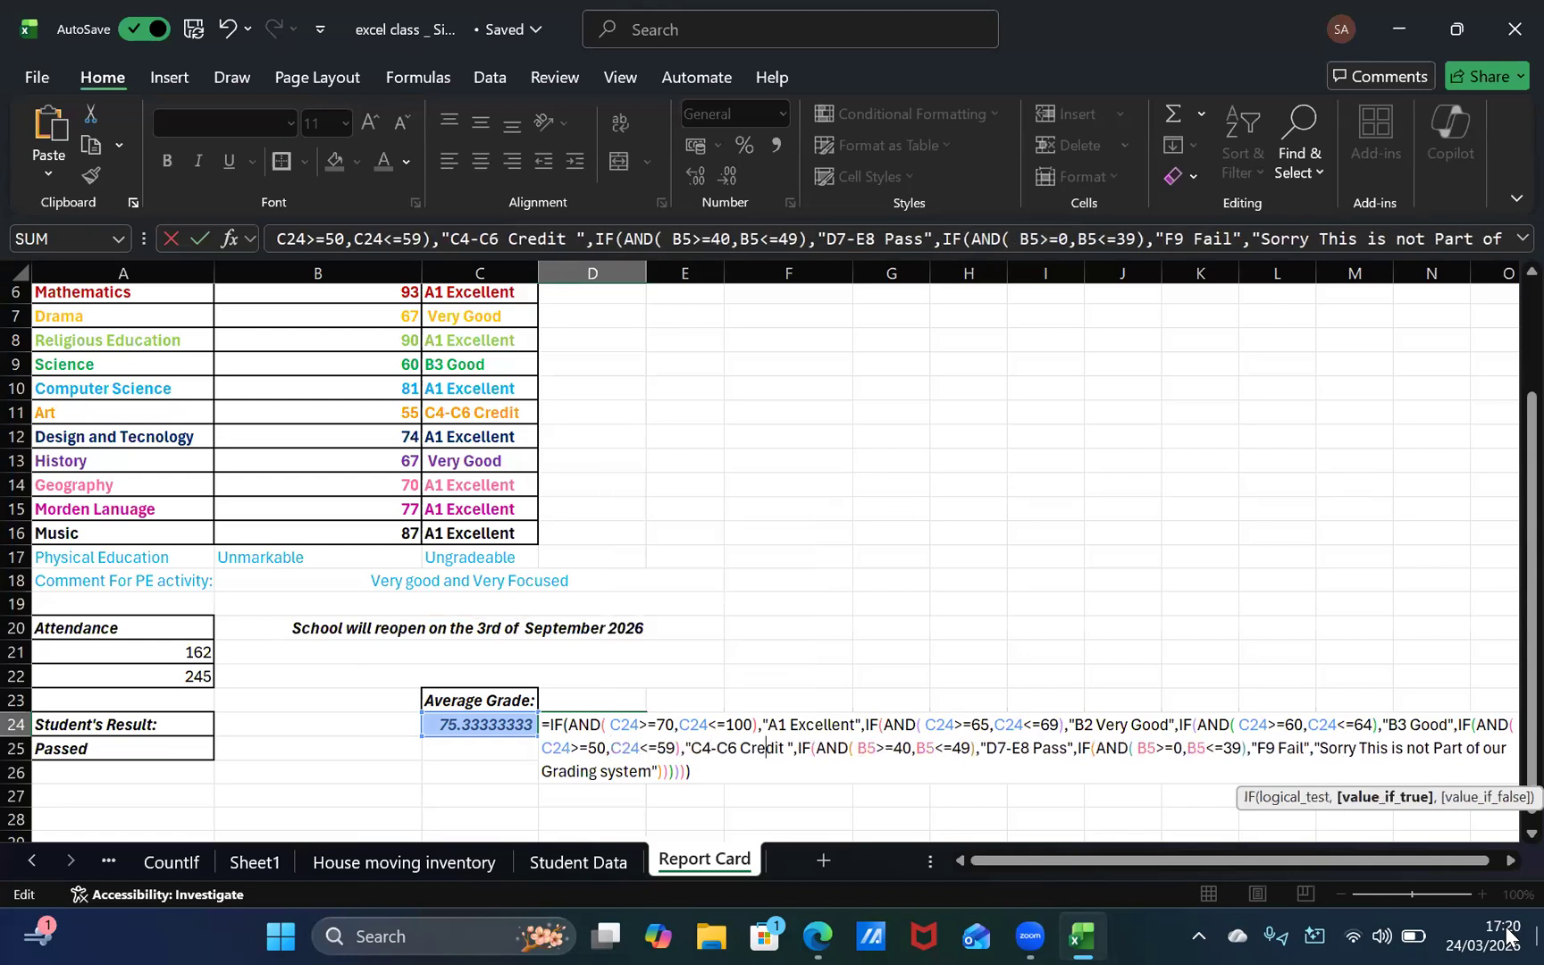
{"action": "key", "text": "Right"}
{"action": "key", "text": "Right"}
{"action": "key", "text": "Right"}
{"action": "key", "text": "Right"}
{"action": "key", "text": "Right"}
{"action": "key", "text": "Right"}
{"action": "key", "text": "Right"}
{"action": "key", "text": "Right"}
{"action": "key", "text": "Right"}
{"action": "key", "text": "Right"}
{"action": "key", "text": "Right"}
{"action": "key", "text": "Right"}
{"action": "key", "text": "Right"}
{"action": "key", "text": "Right"}
{"action": "key", "text": "Right"}
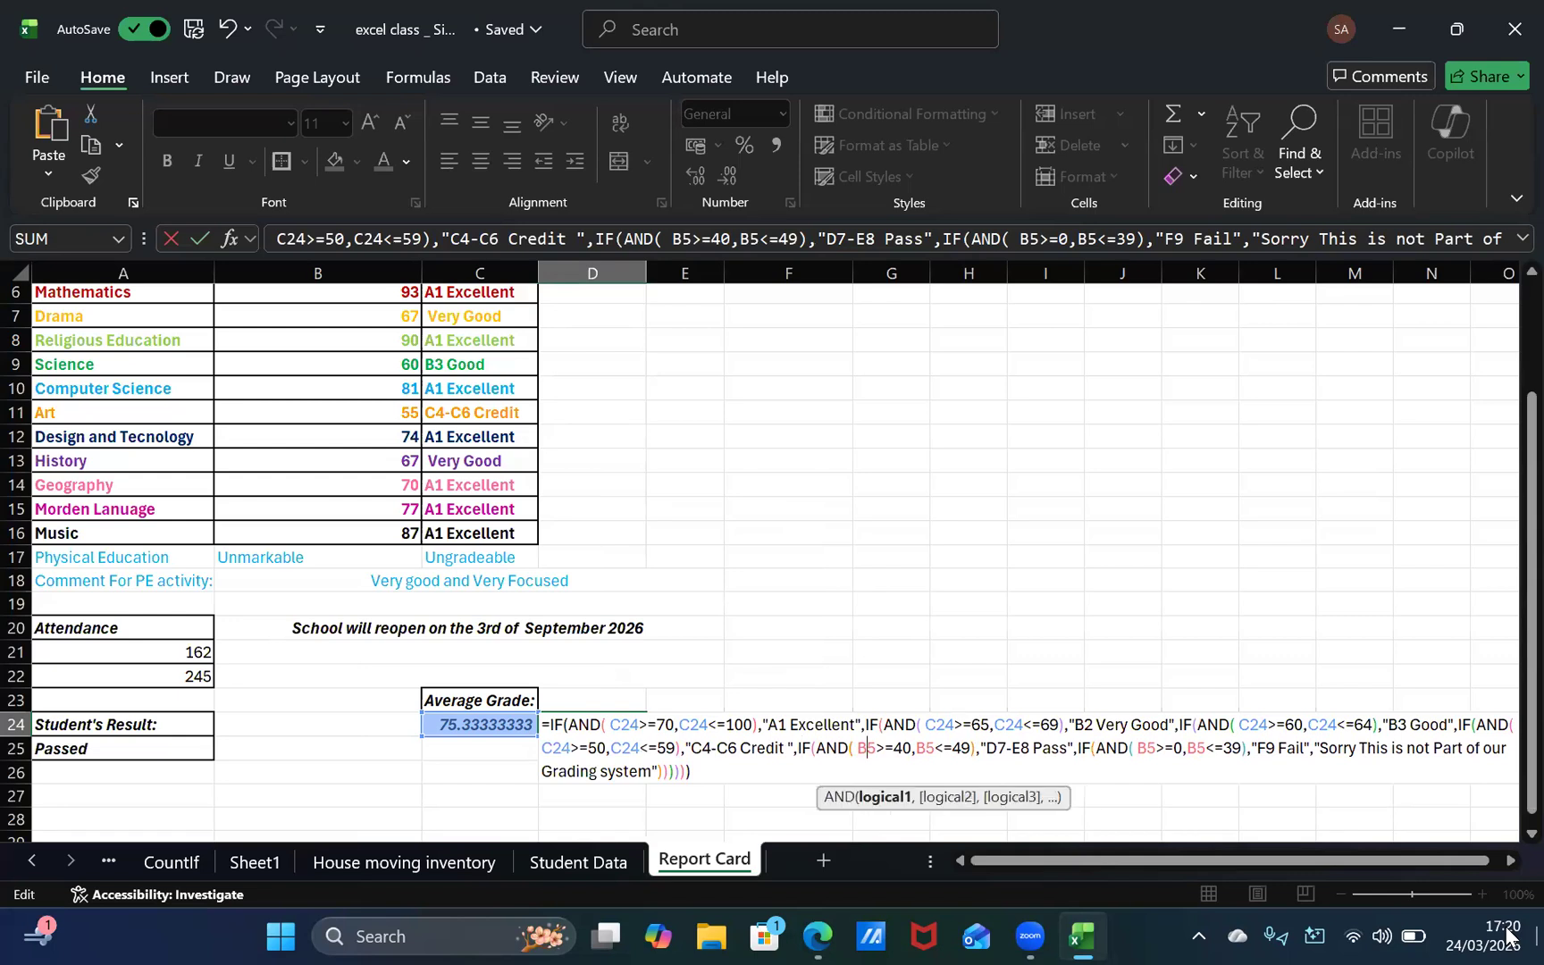
{"action": "key", "text": "BackSpace"}
{"action": "key", "text": "BackSpace"}
{"action": "type", "text": "C2"}
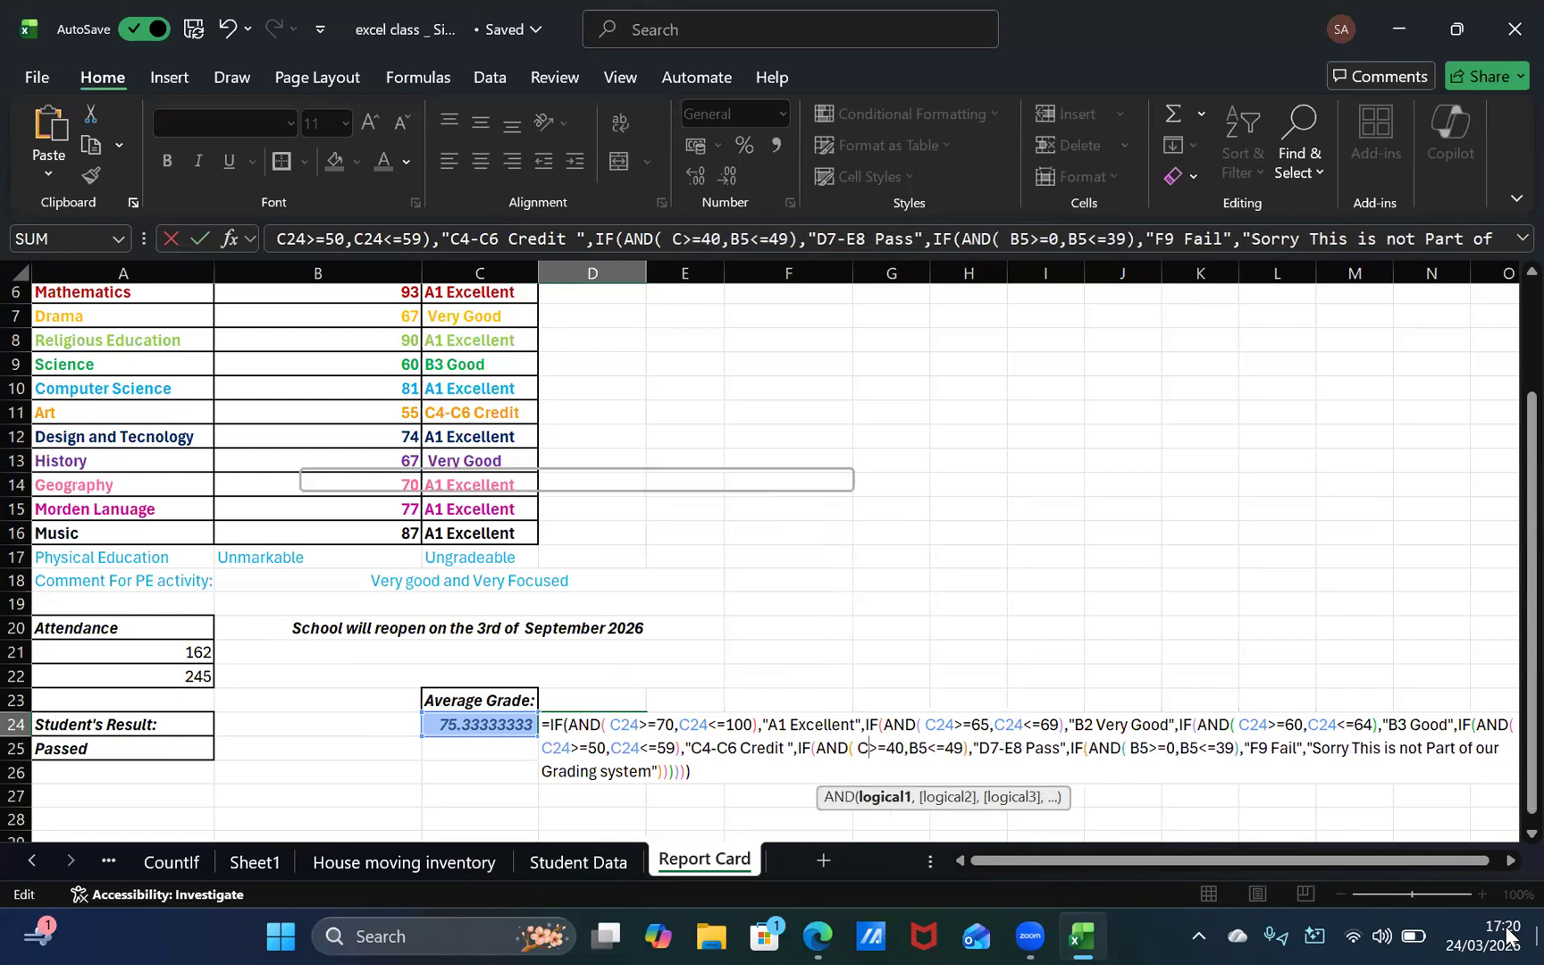
{"action": "type", "text": "4"}
Step: Replace B5 with C24 in the <=49 condition for "D7-E8 Pass" in the D24 formula
{"action": "key", "text": "Right"}
{"action": "key", "text": "Right"}
{"action": "key", "text": "Right"}
{"action": "key", "text": "Right"}
{"action": "key", "text": "Right"}
{"action": "key", "text": "BackSpace"}
{"action": "key", "text": "BackSpace"}
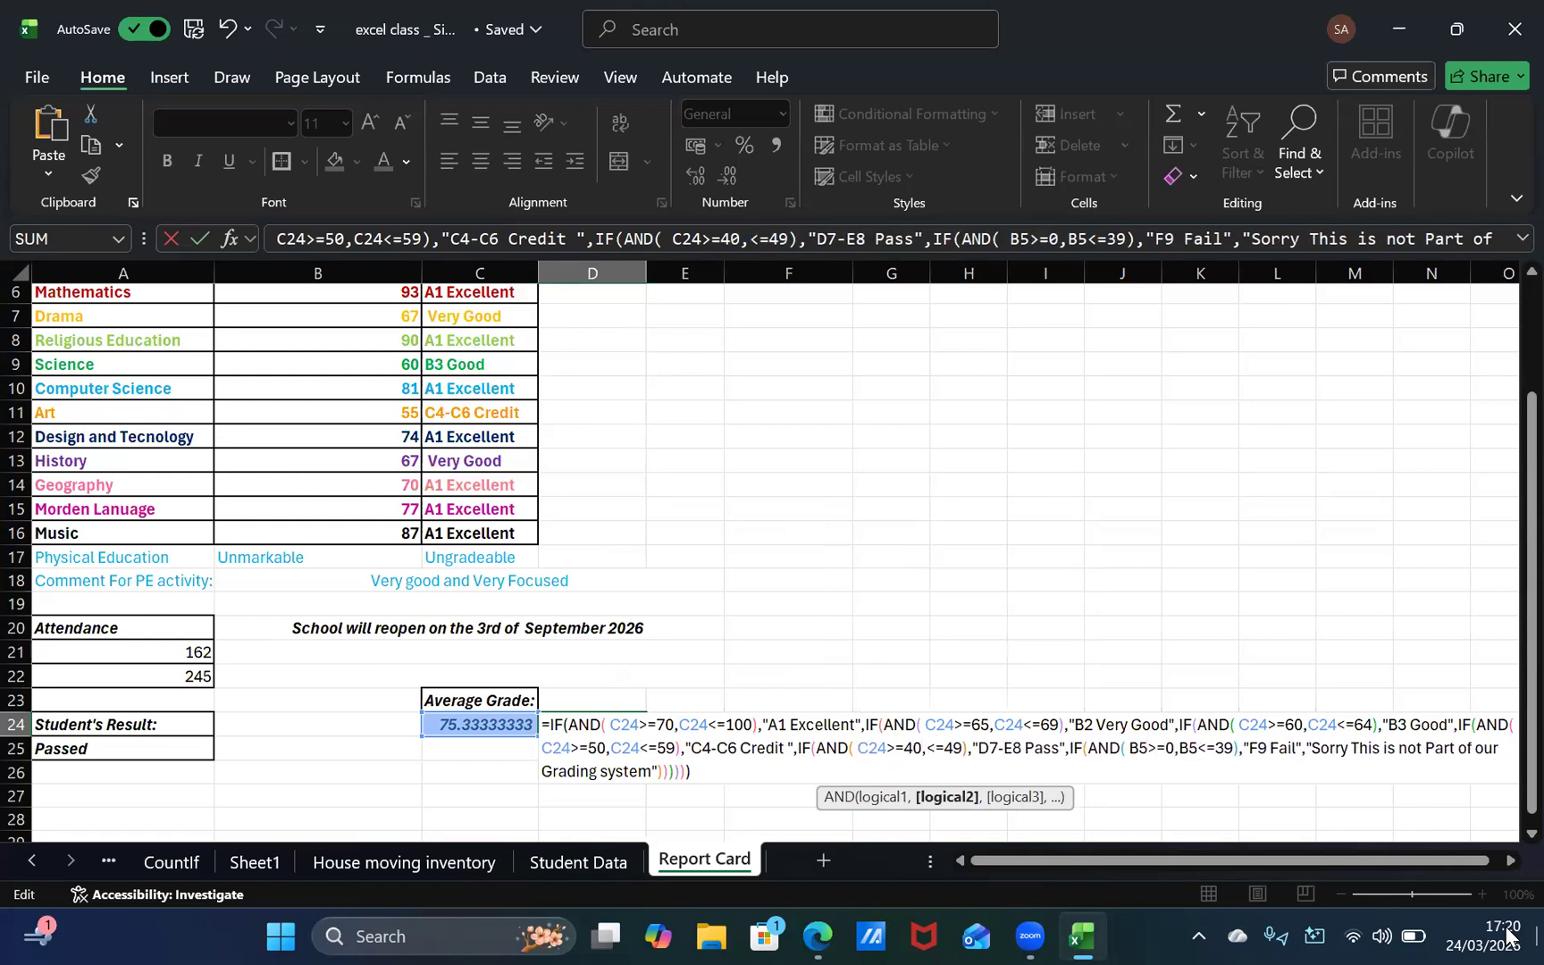
{"action": "type", "text": "C24"}
Step: Replace B5 with C24 in the >=0 condition for "F9 Fail" in the D24 formula
{"action": "key", "text": "Right"}
{"action": "key", "text": "Right"}
{"action": "key", "text": "Right"}
{"action": "key", "text": "Right"}
{"action": "key", "text": "Right"}
{"action": "key", "text": "Right"}
{"action": "key", "text": "Right"}
{"action": "key", "text": "Right"}
{"action": "key", "text": "Right"}
{"action": "key", "text": "Right"}
{"action": "key", "text": "Right"}
{"action": "key", "text": "Right"}
{"action": "key", "text": "Right"}
{"action": "key", "text": "Right"}
{"action": "key", "text": "Right"}
{"action": "key", "text": "Right"}
{"action": "key", "text": "Right"}
{"action": "key", "text": "Right"}
{"action": "key", "text": "Right"}
{"action": "key", "text": "Right"}
Step: Replace B5 with C24 in the <=39 condition for "F9 Fail" and commit the completed grading formula in D24
{"action": "key", "text": "Right"}
{"action": "key", "text": "Right"}
{"action": "key", "text": "Right"}
{"action": "key", "text": "Right"}
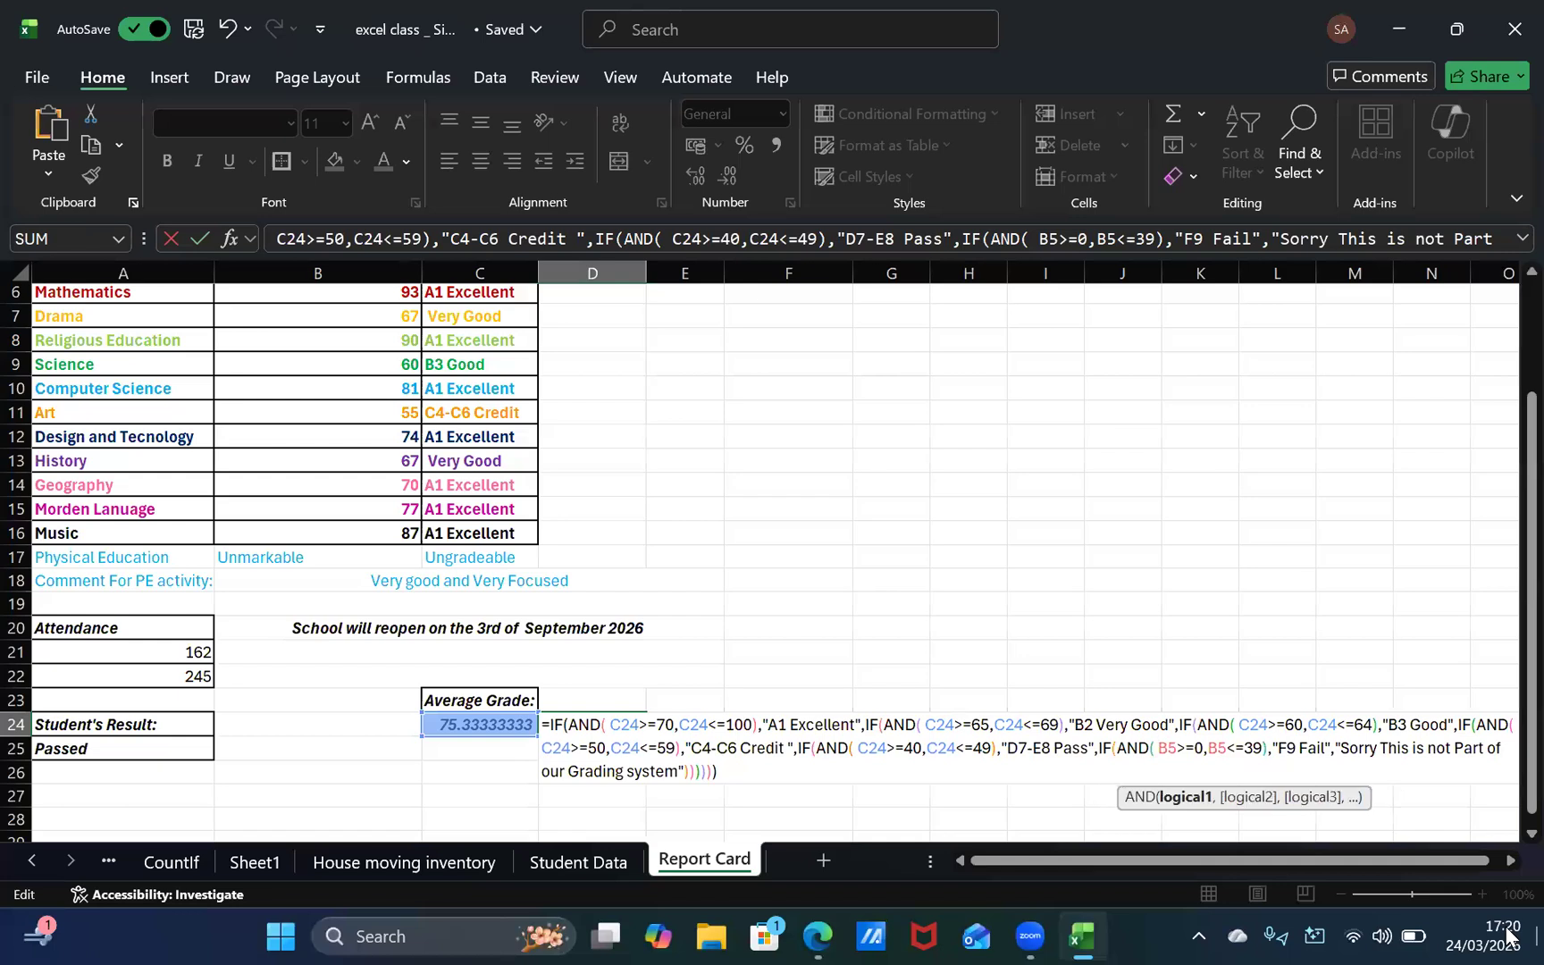
{"action": "key", "text": "BackSpace"}
{"action": "key", "text": "BackSpace"}
{"action": "type", "text": "C24"}
{"action": "key", "text": "Right"}
{"action": "key", "text": "Right"}
{"action": "key", "text": "Right"}
{"action": "key", "text": "Right"}
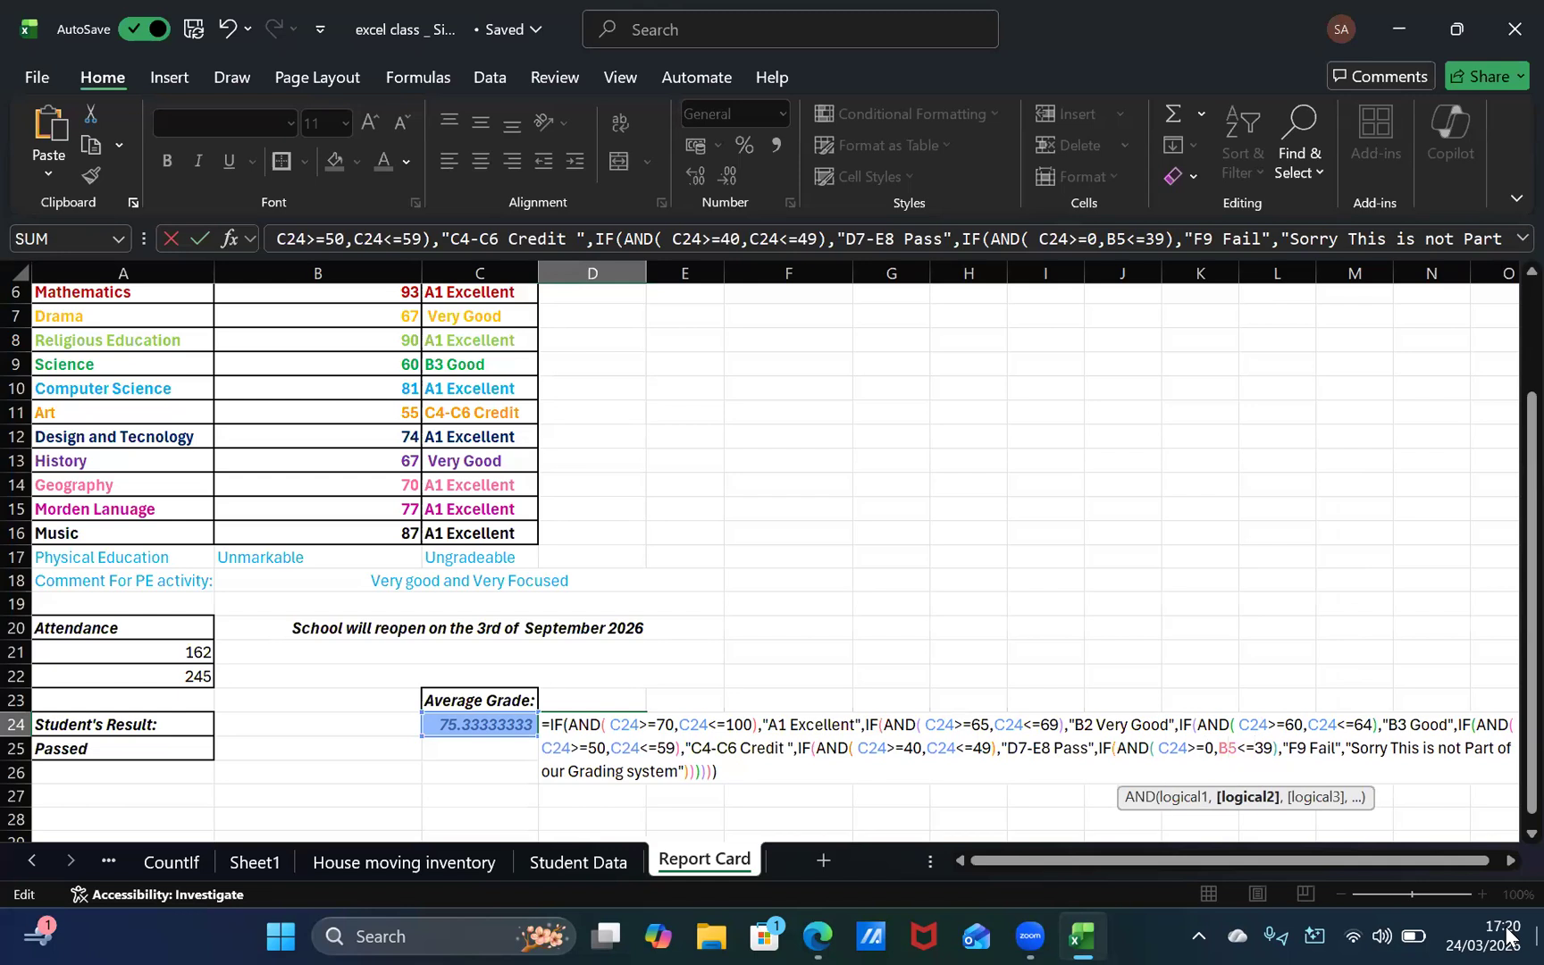
{"action": "key", "text": "Delete"}
{"action": "key", "text": "Delete"}
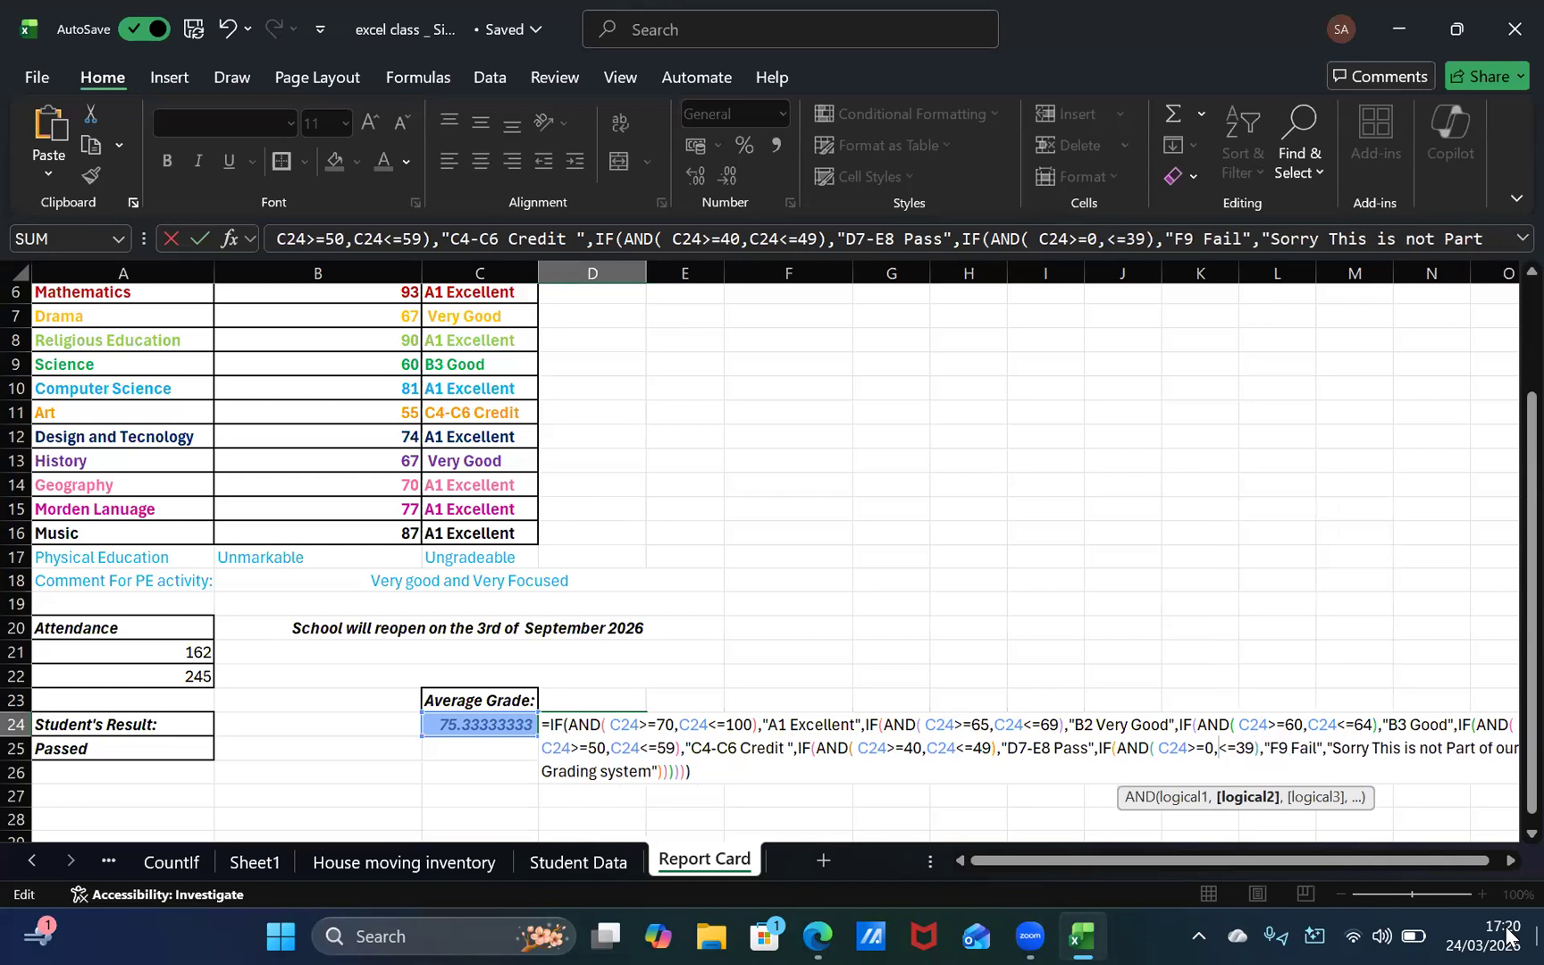
{"action": "type", "text": "C24"}
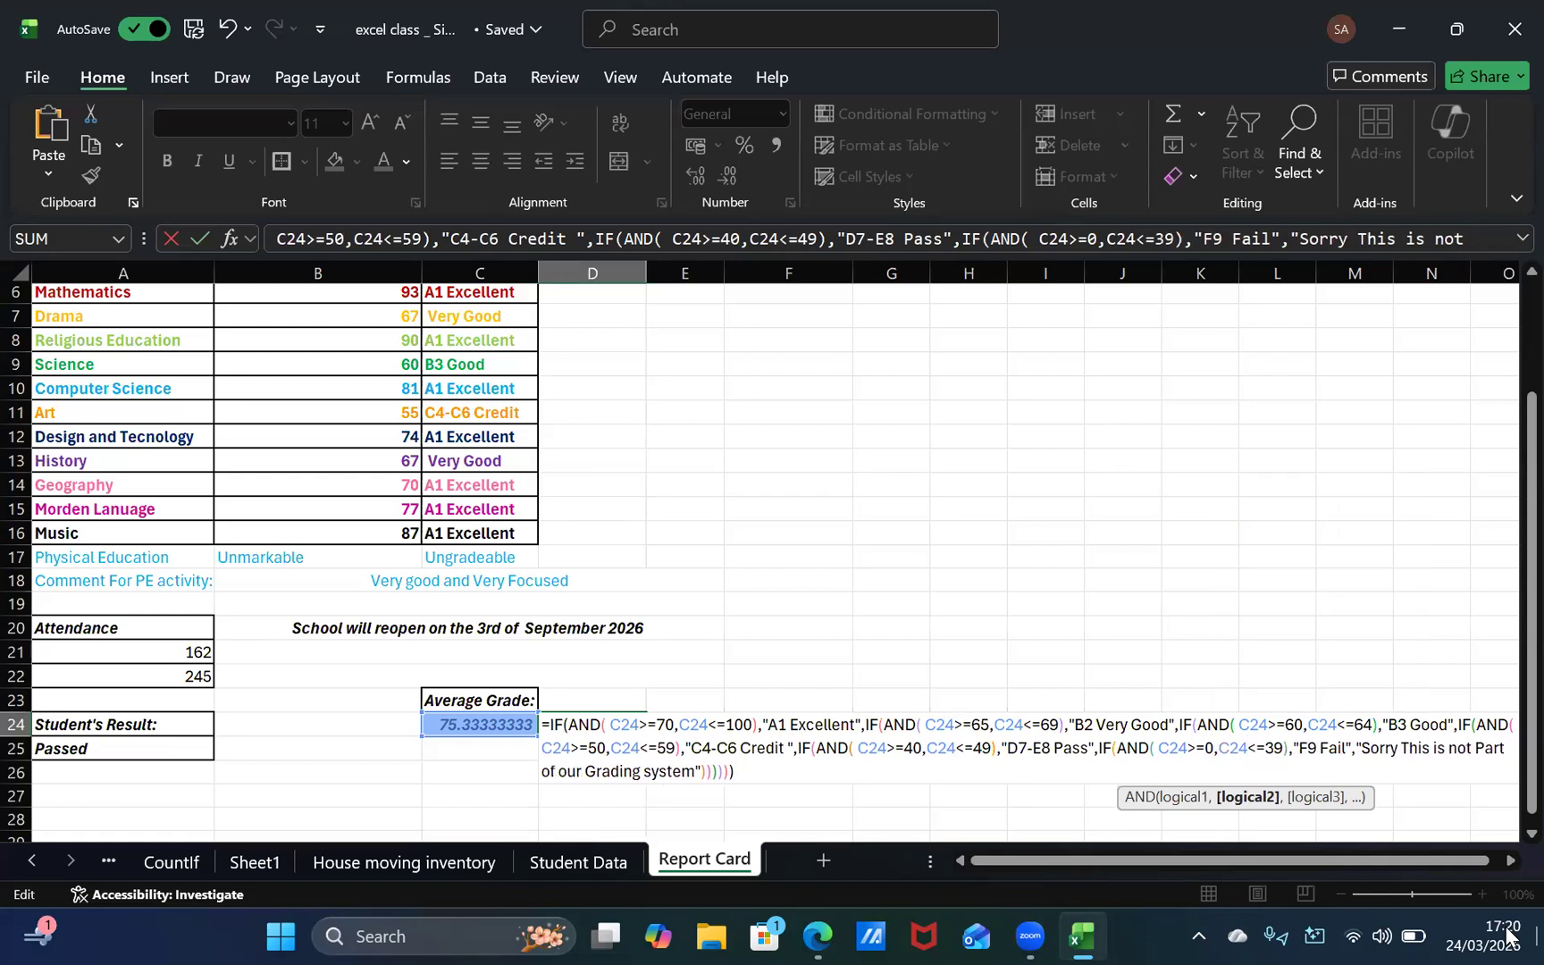
{"action": "key", "text": "Right"}
{"action": "key", "text": "Right"}
{"action": "key", "text": "Right"}
{"action": "key", "text": "Right"}
{"action": "key", "text": "Right"}
{"action": "key", "text": "Right"}
{"action": "key", "text": "Right"}
{"action": "key", "text": "Right"}
{"action": "key", "text": "Right"}
{"action": "key", "text": "Right"}
{"action": "key", "text": "Right"}
{"action": "key", "text": "Right"}
{"action": "key", "text": "Right"}
{"action": "key", "text": "Right"}
{"action": "key", "text": "Right"}
{"action": "key", "text": "Right"}
{"action": "key", "text": "Right"}
{"action": "key", "text": "Right"}
{"action": "key", "text": "Right"}
{"action": "key", "text": "Right"}
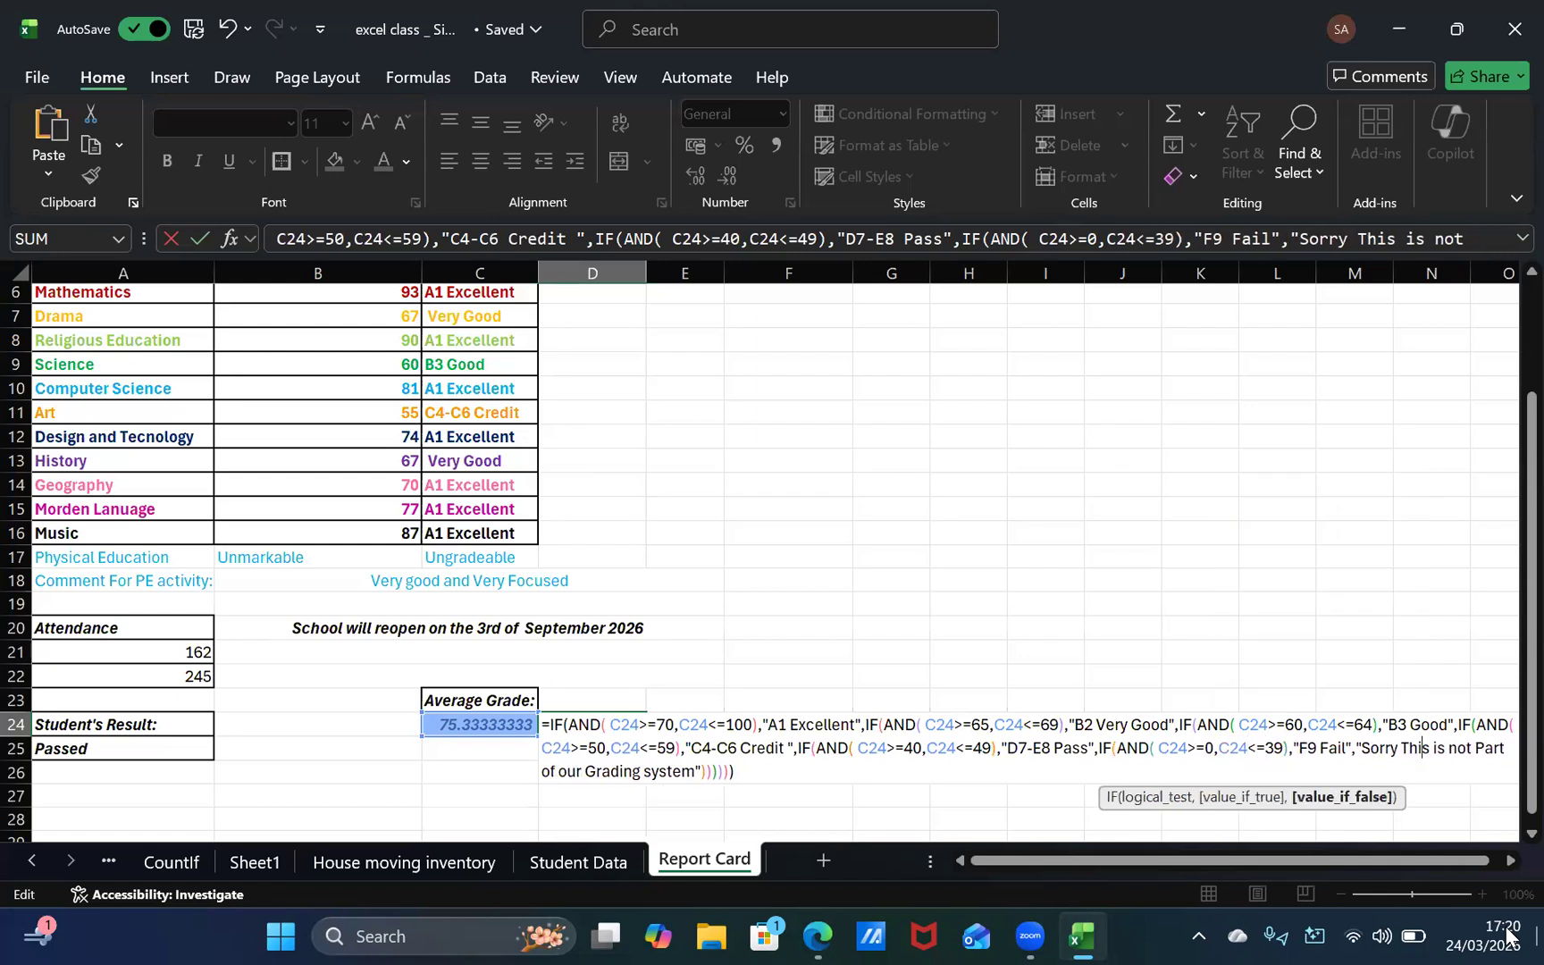
{"action": "key", "text": "Right"}
{"action": "key", "text": "Right"}
{"action": "key", "text": "Right"}
{"action": "key", "text": "Right"}
{"action": "key", "text": "Right"}
{"action": "key", "text": "Right"}
{"action": "key", "text": "Right"}
{"action": "key", "text": "Right"}
{"action": "key", "text": "Right"}
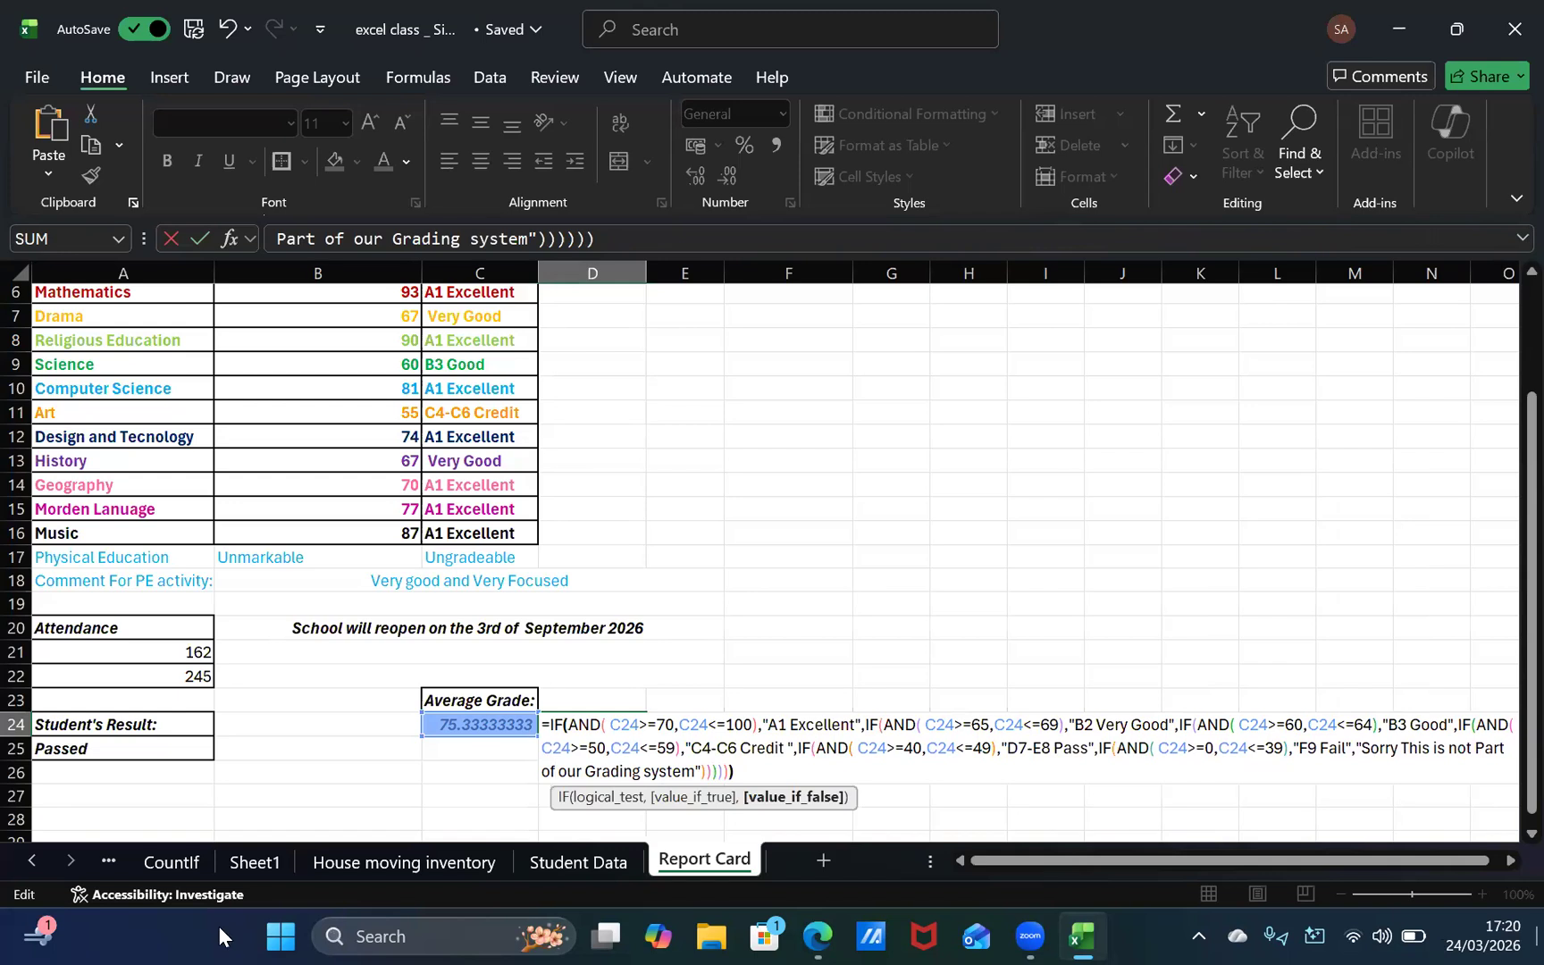
{"action": "key", "text": "Return"}
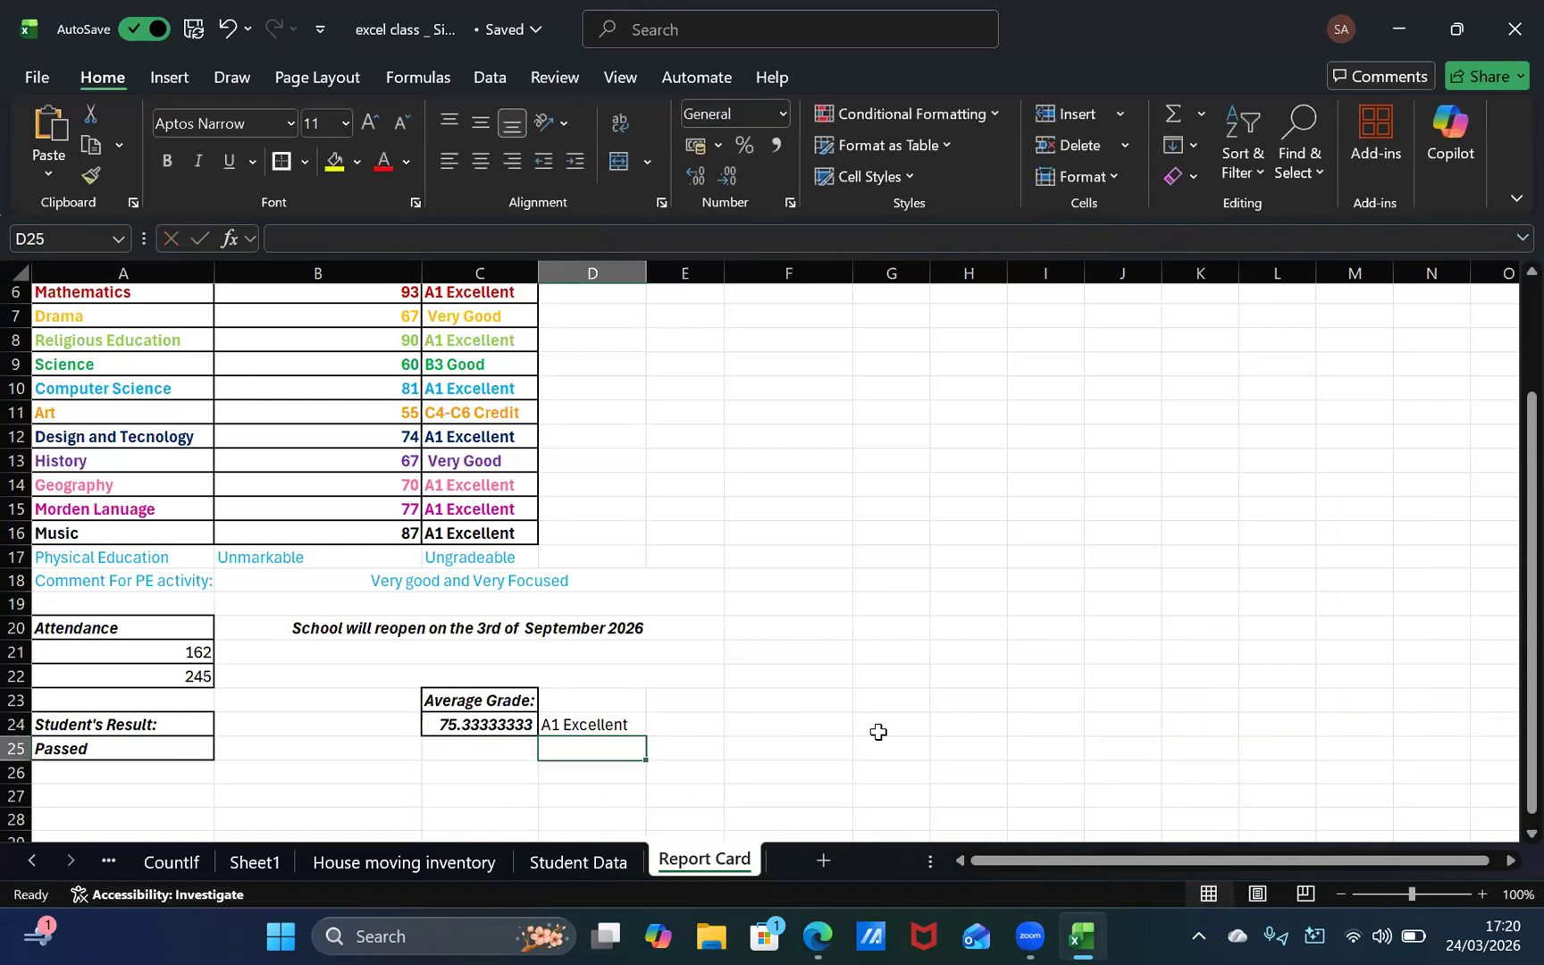
Step: Add a border around the average's letter grade in D24
{"action": "left_click", "coordinate": [586, 723]}
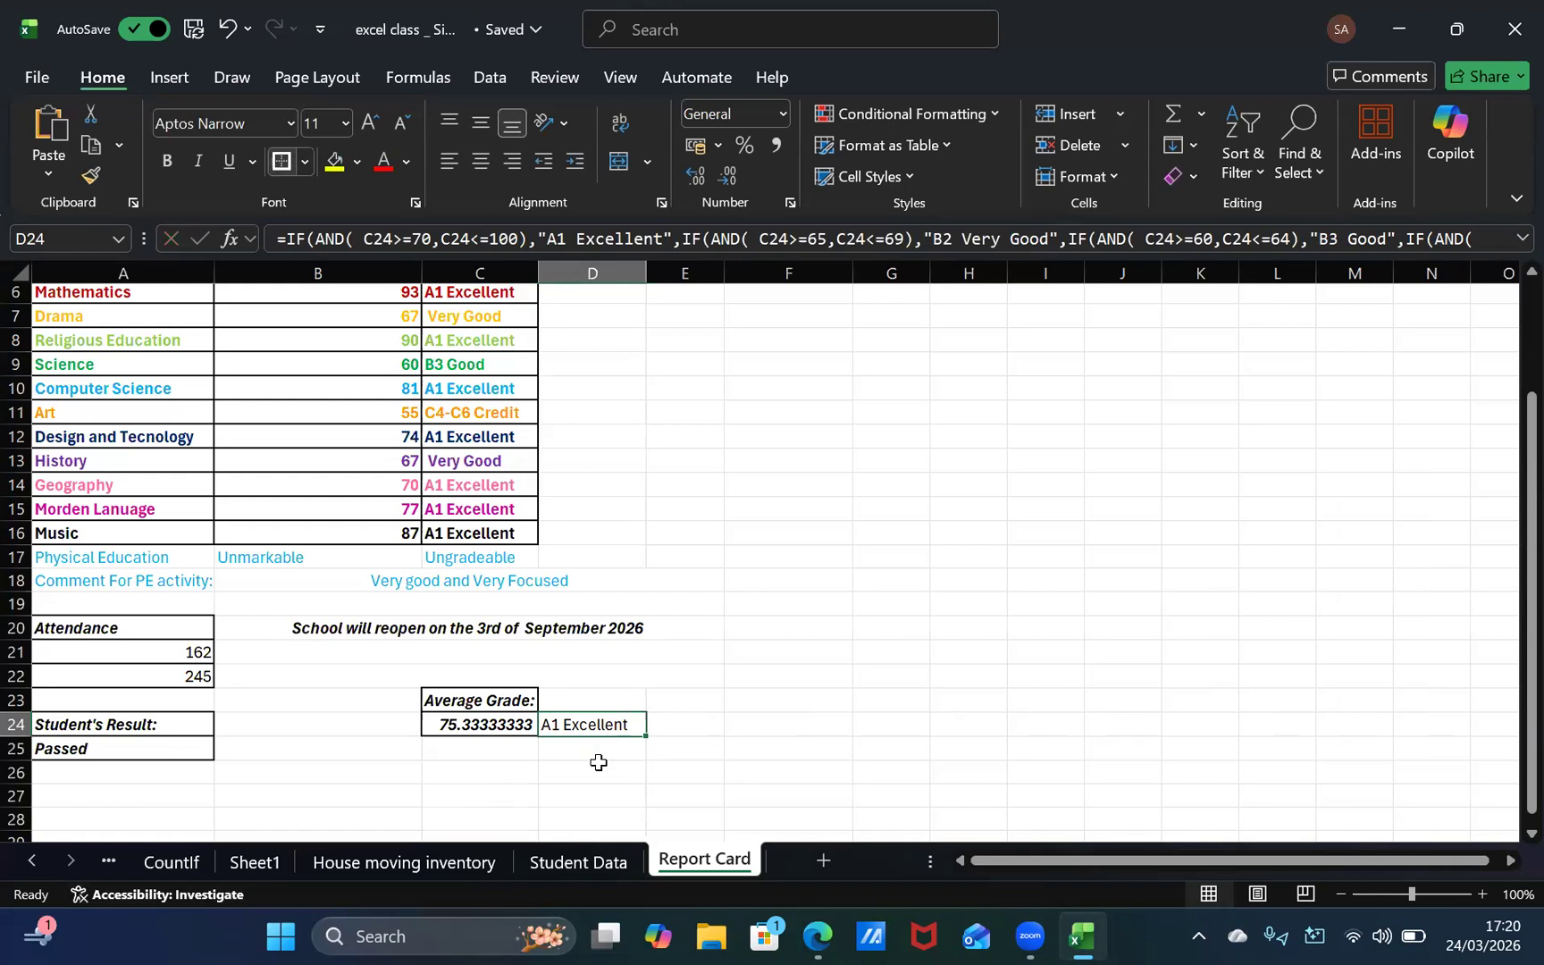
{"action": "left_click", "coordinate": [614, 701]}
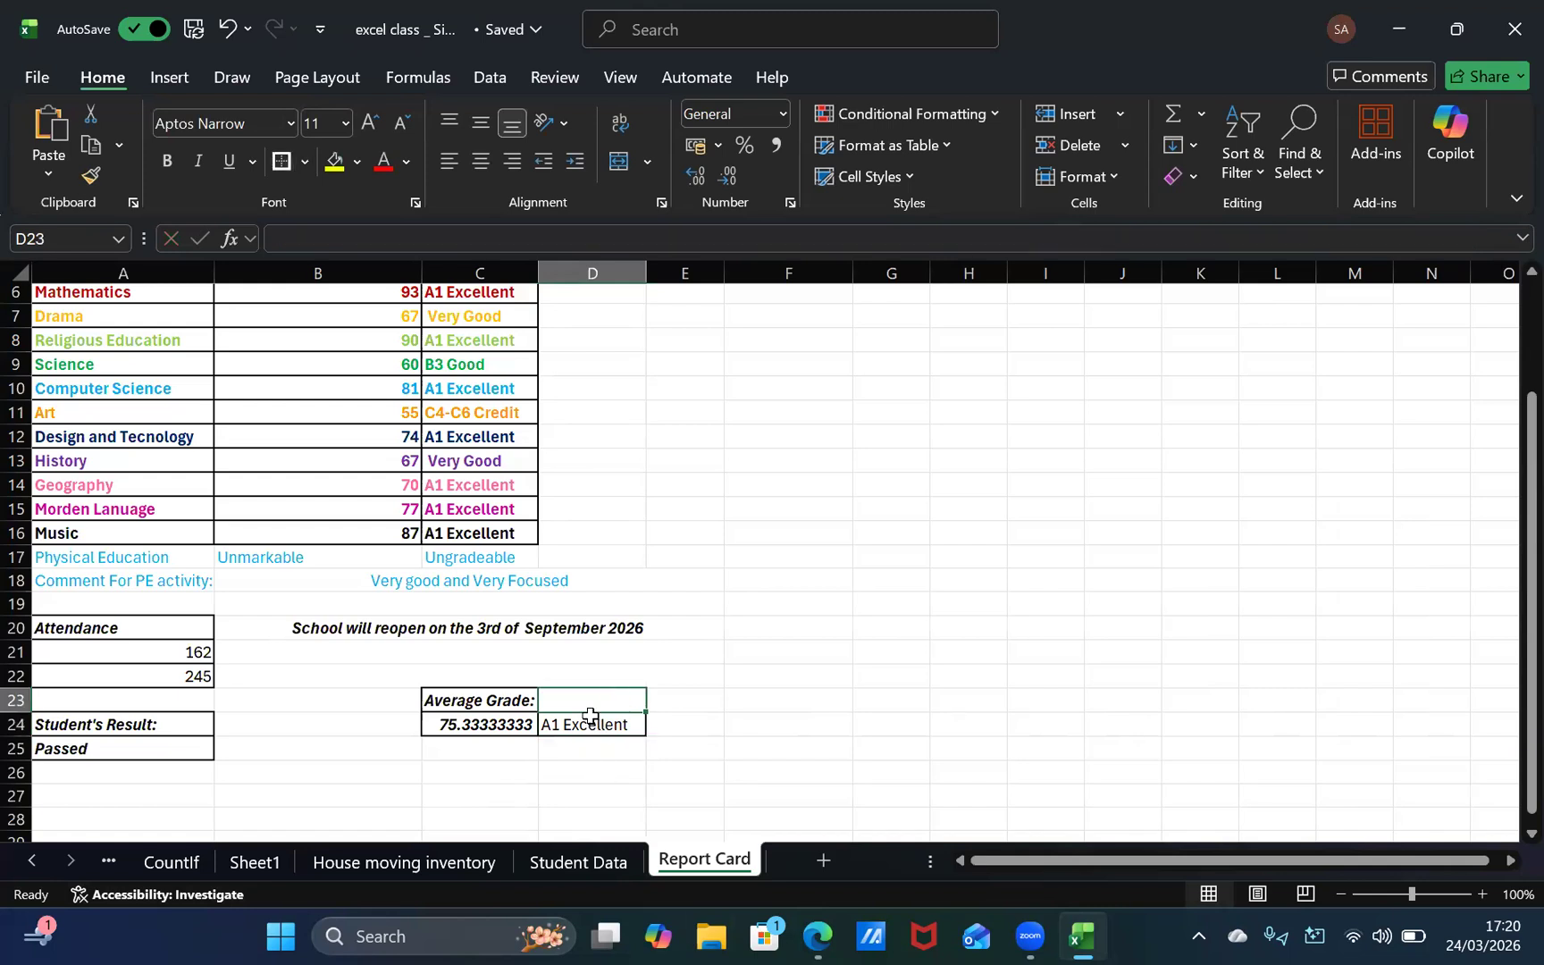
{"action": "left_click", "coordinate": [589, 720]}
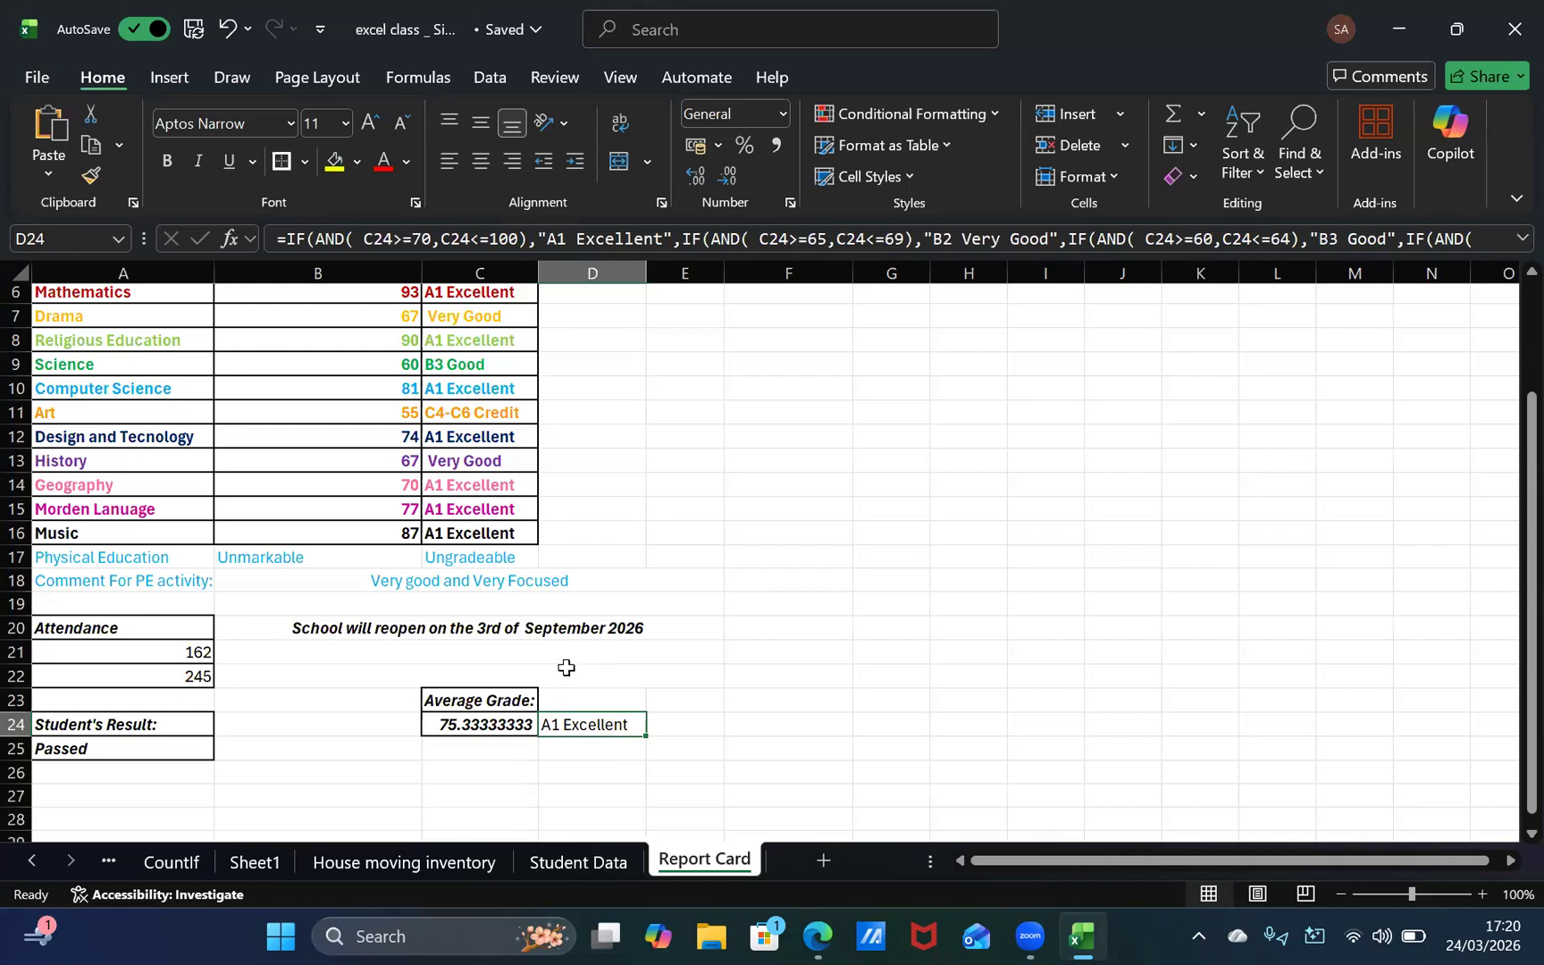
{"action": "left_click", "coordinate": [542, 700]}
{"action": "left_click_drag", "start_coordinate": [535, 699], "coordinate": [545, 709]}
{"action": "left_click", "coordinate": [572, 704]}
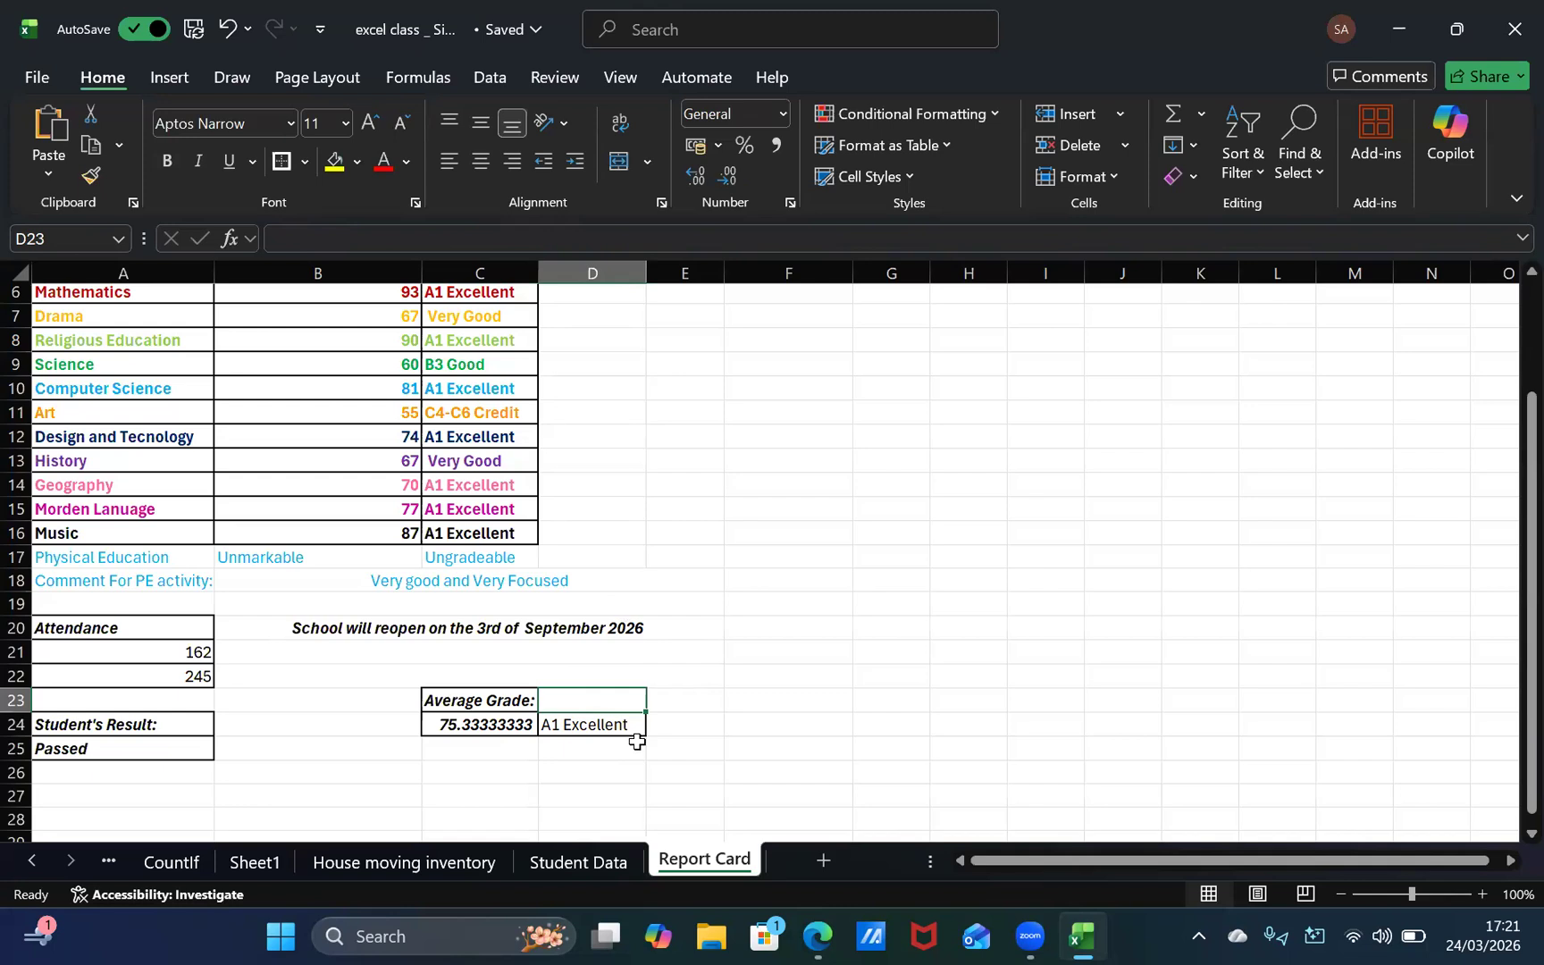
{"action": "left_click_drag", "start_coordinate": [562, 707], "coordinate": [561, 693]}
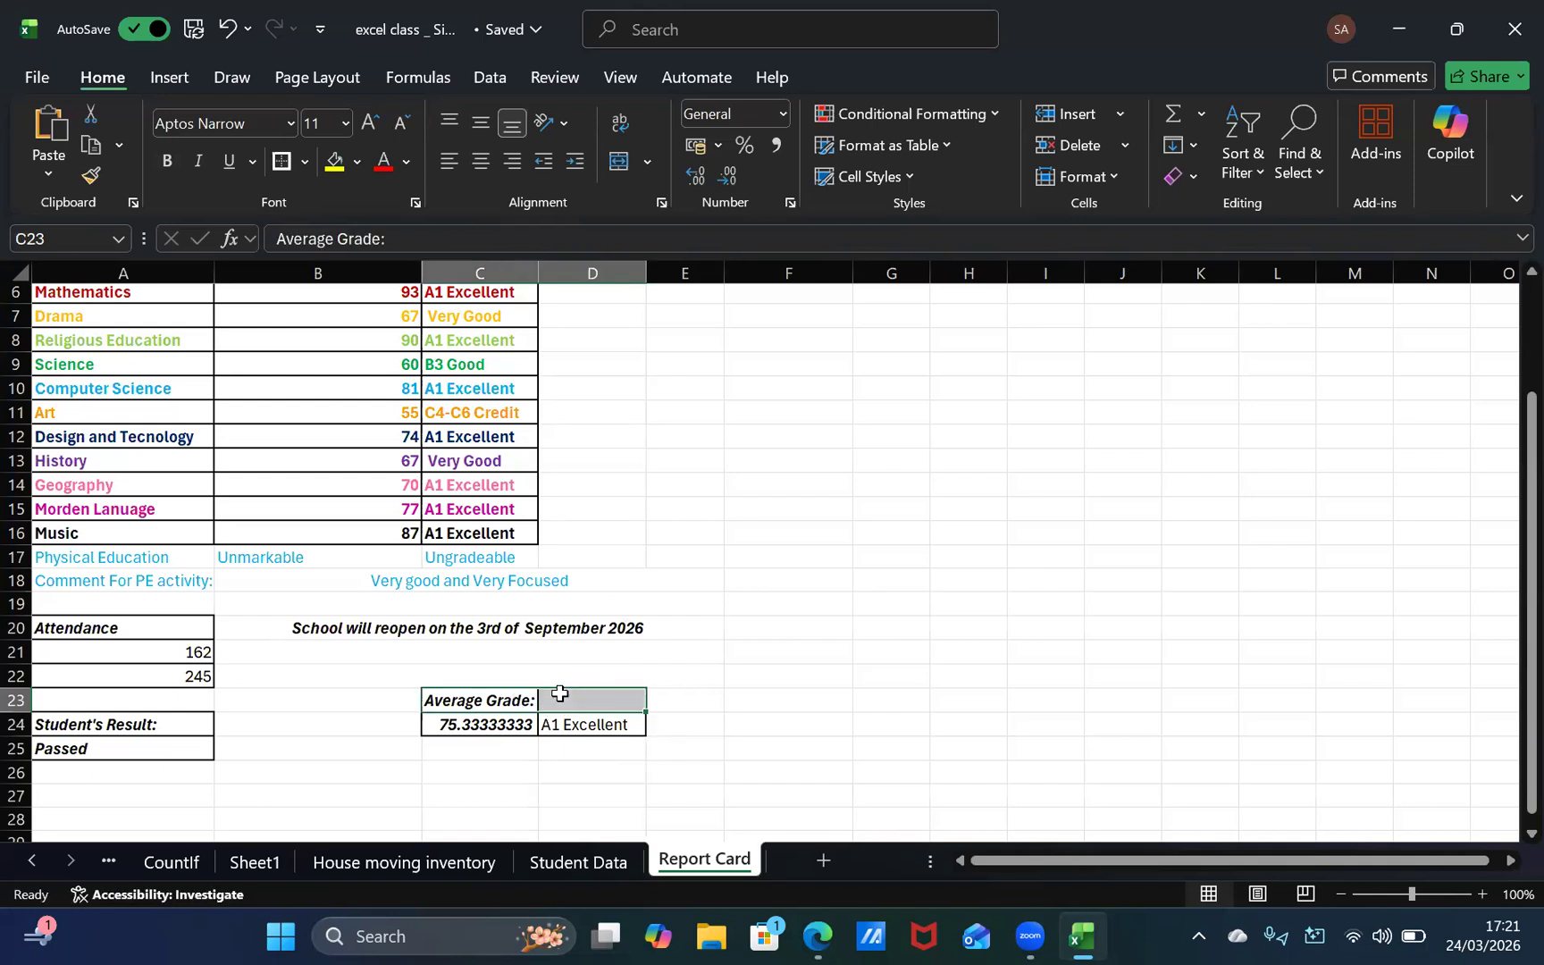
{"action": "left_click", "coordinate": [532, 698]}
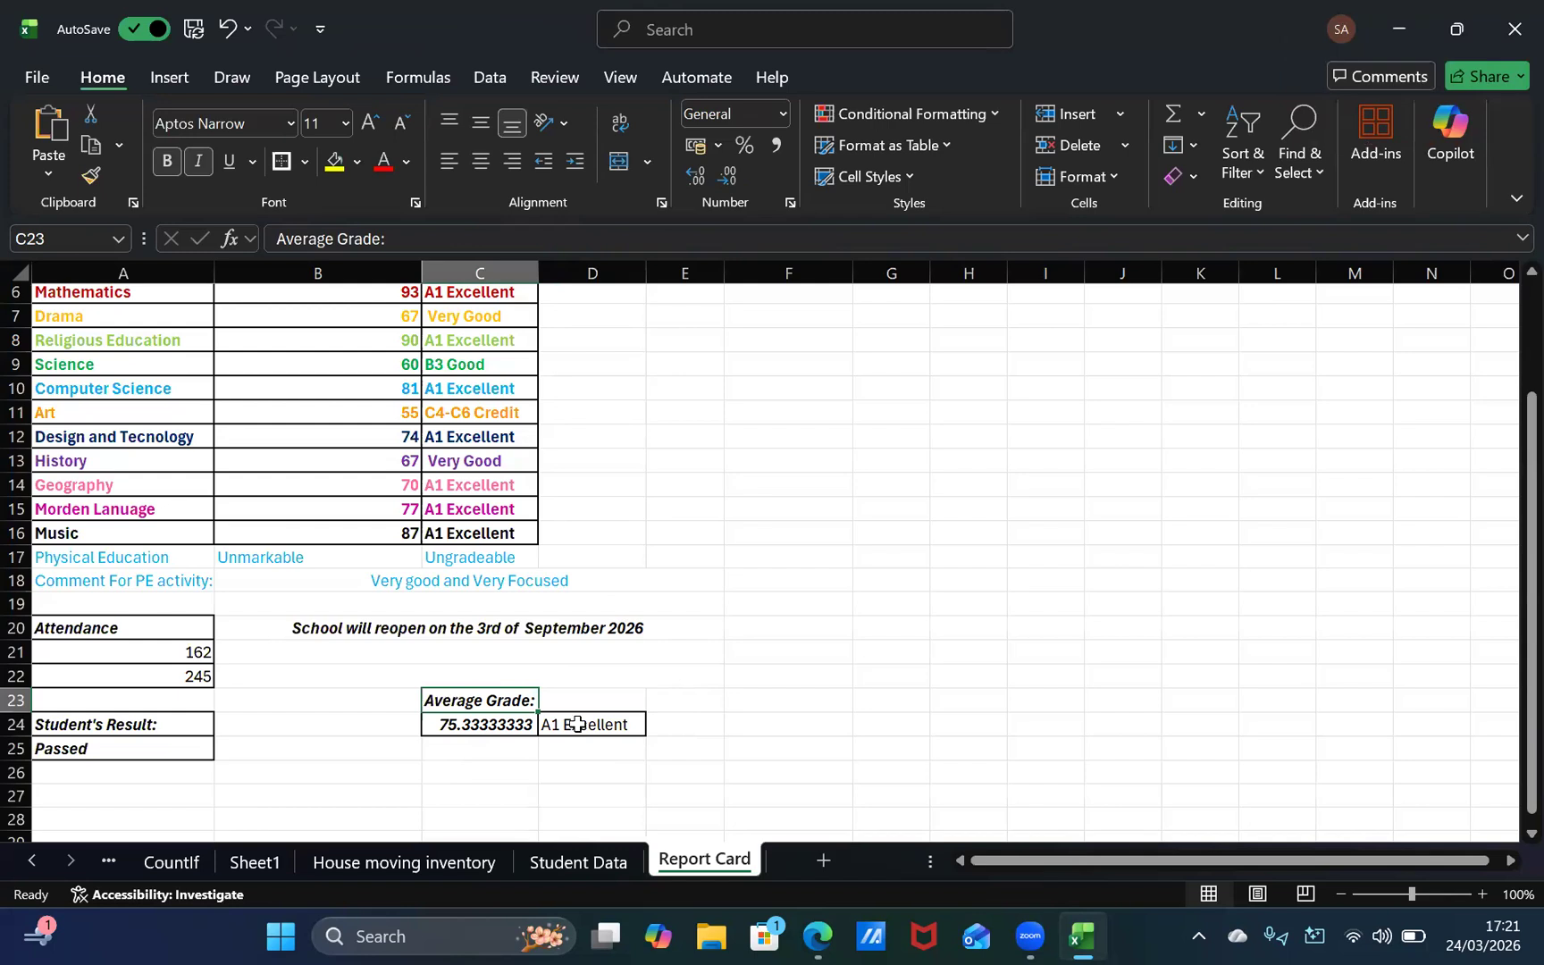
Step: Try to enter a heading in D23 above the average's letter grade, and discard the text
{"action": "left_click", "coordinate": [577, 704]}
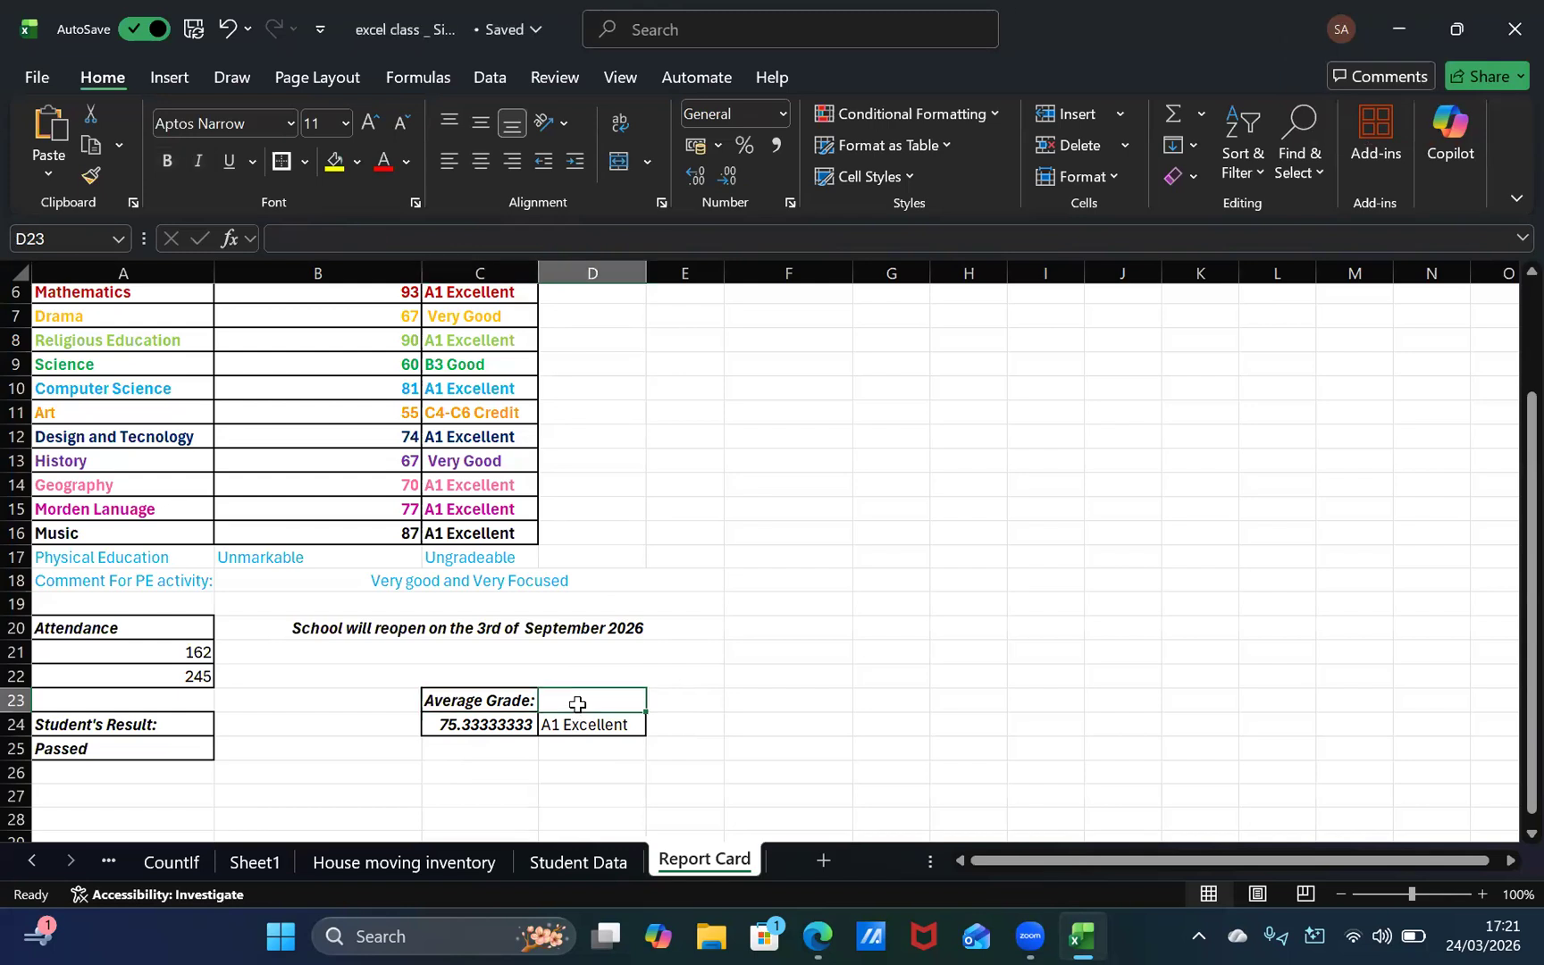
{"action": "type", "text": "aVERA"}
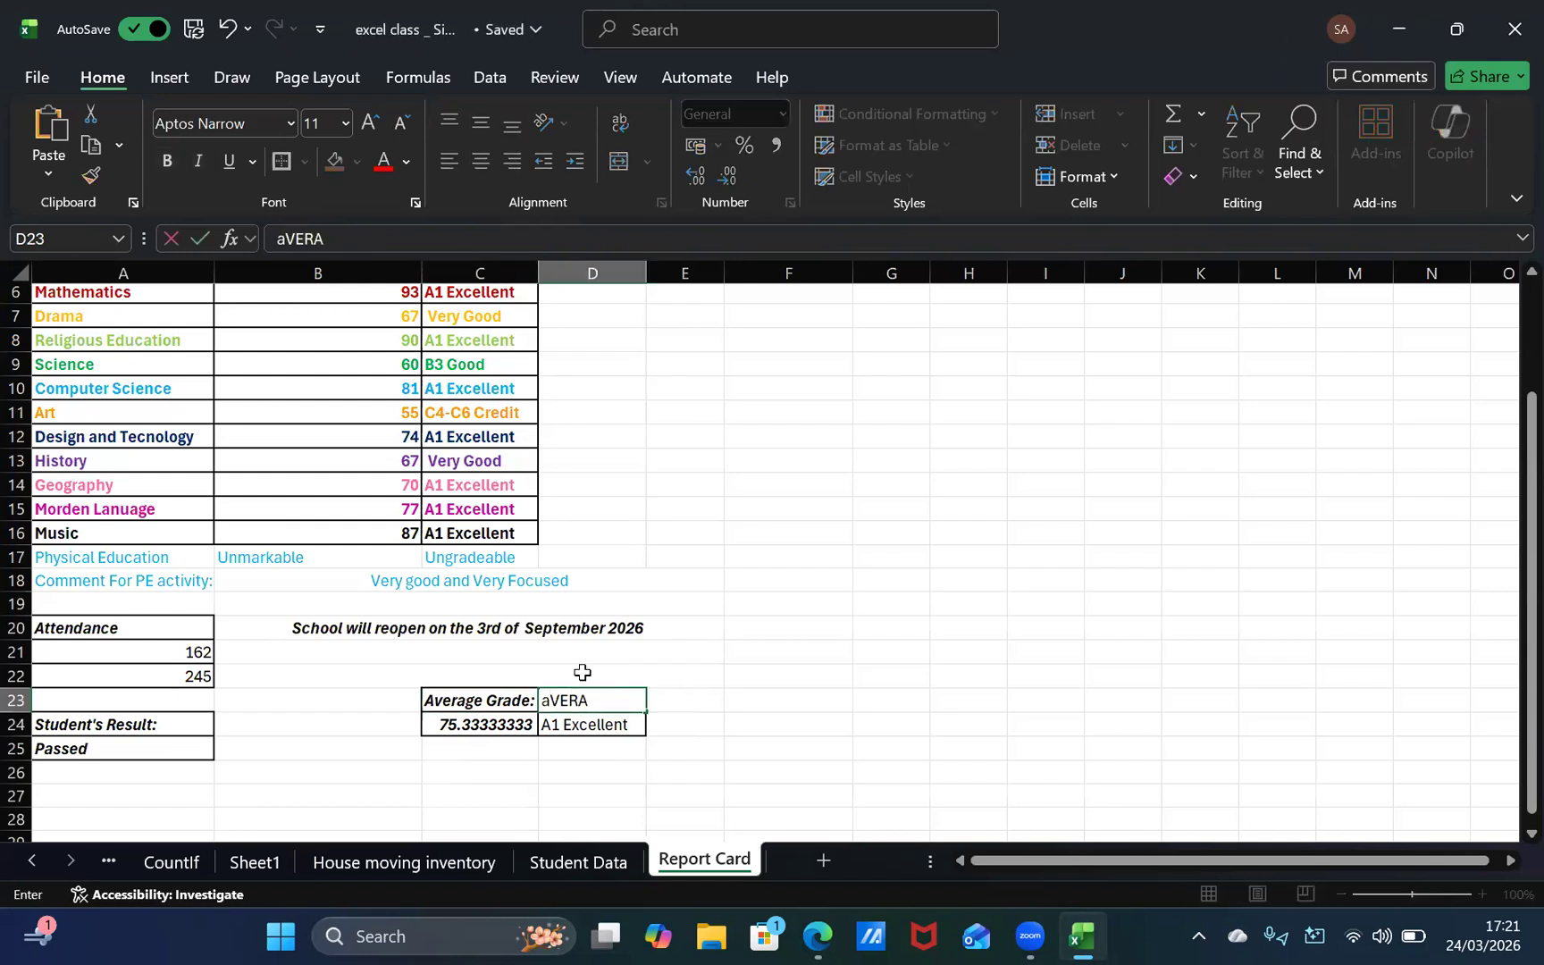
{"action": "key", "text": "BackSpace"}
{"action": "key", "text": "BackSpace"}
{"action": "key", "text": "BackSpace"}
{"action": "key", "text": "BackSpace"}
{"action": "key", "text": "Left"}
{"action": "key", "text": "Left"}
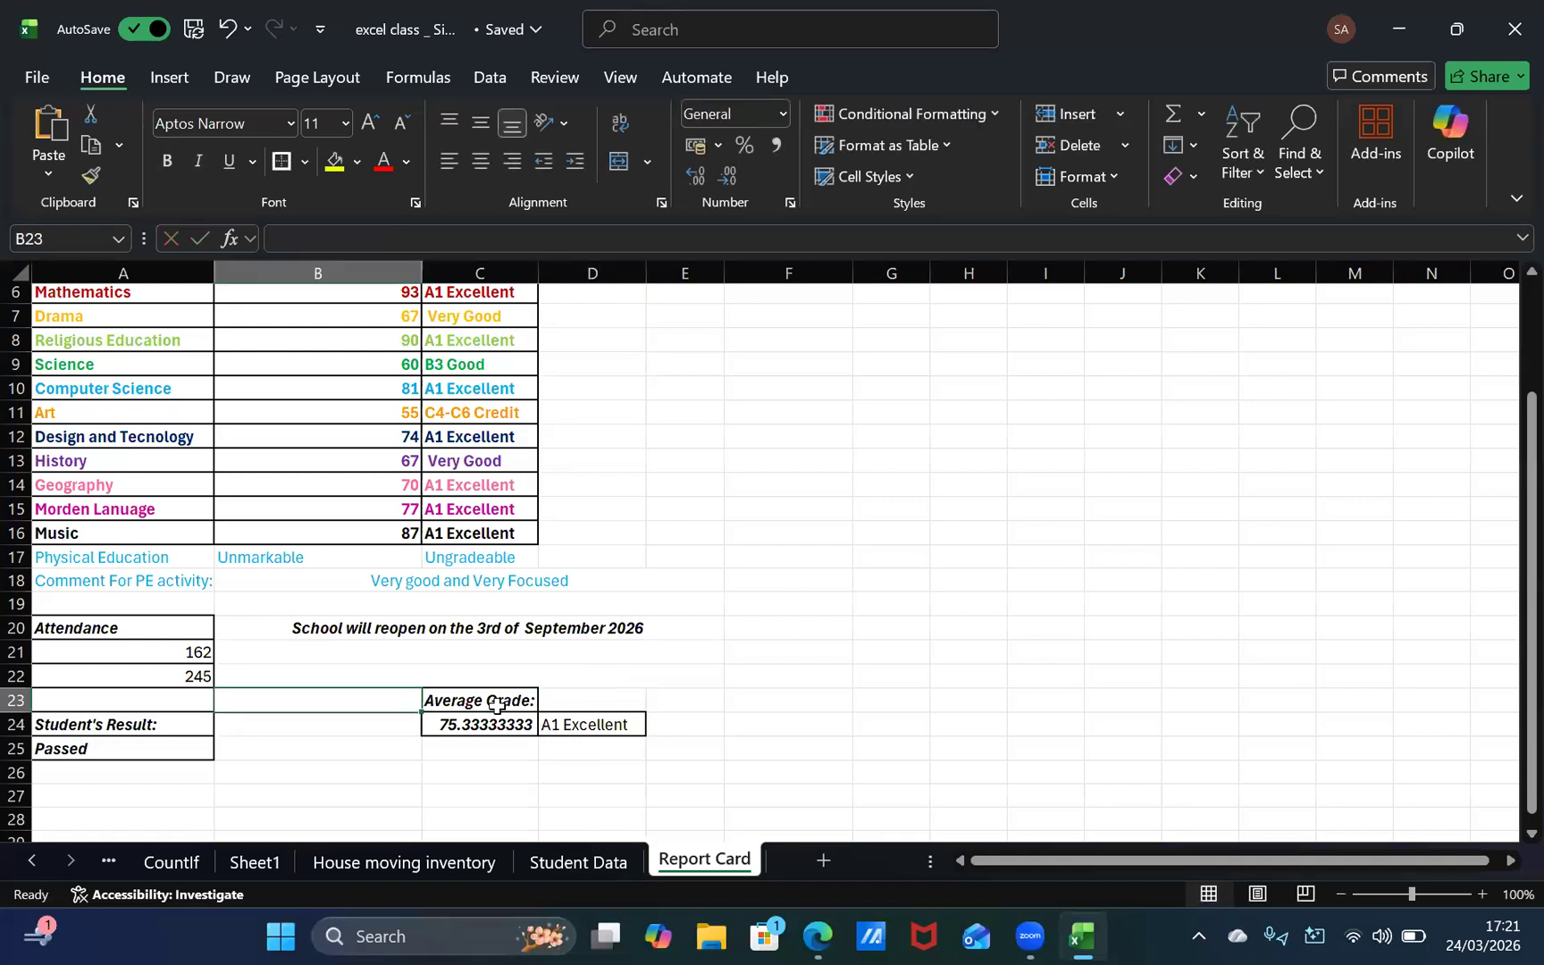
Step: Change the heading in C23 above the average to "Average Score:"
{"action": "left_click", "coordinate": [508, 698]}
{"action": "double_click", "coordinate": [525, 698]}
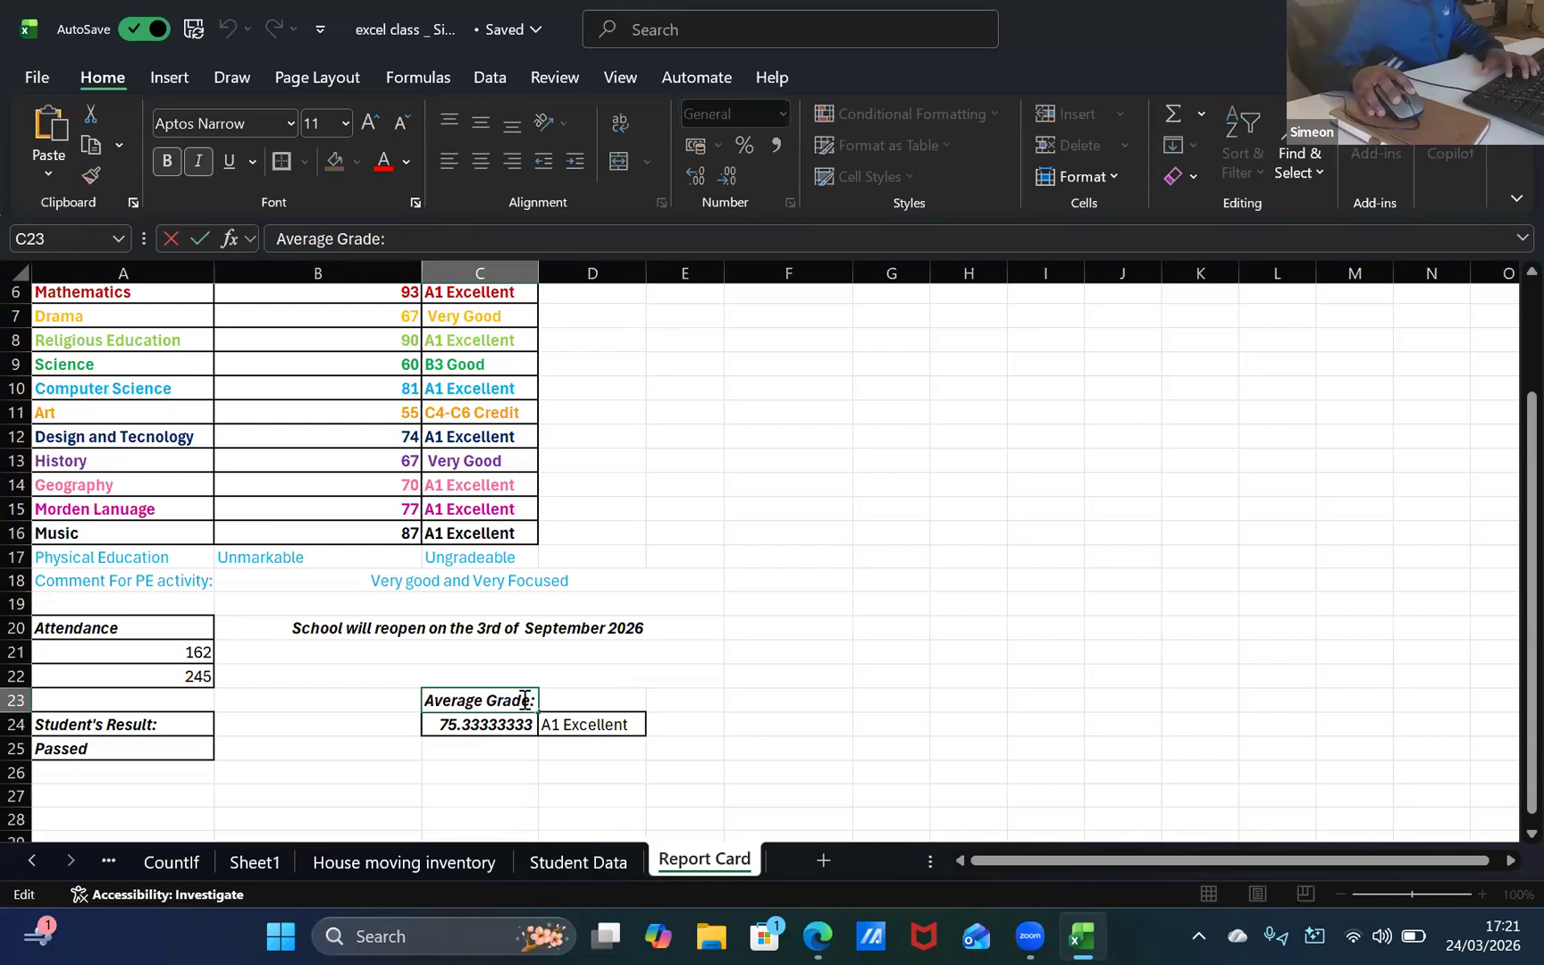
{"action": "key", "text": "BackSpace"}
{"action": "key", "text": "BackSpace"}
{"action": "key", "text": "BackSpace"}
{"action": "key", "text": "BackSpace"}
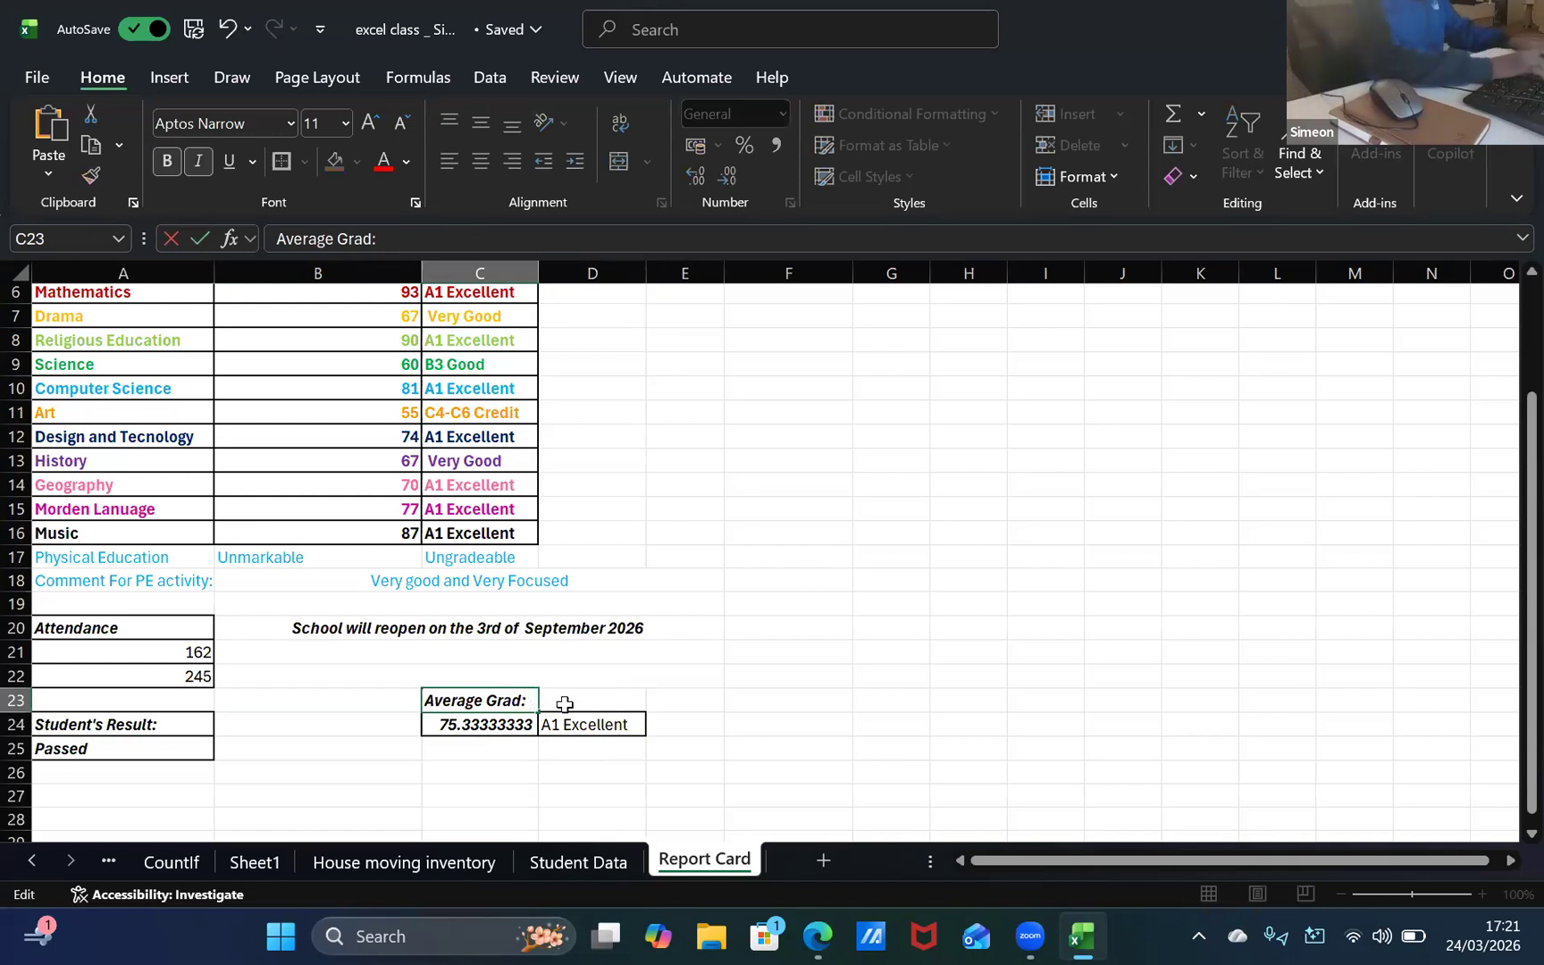
{"action": "key", "text": "BackSpace"}
{"action": "type", "text": "s"}
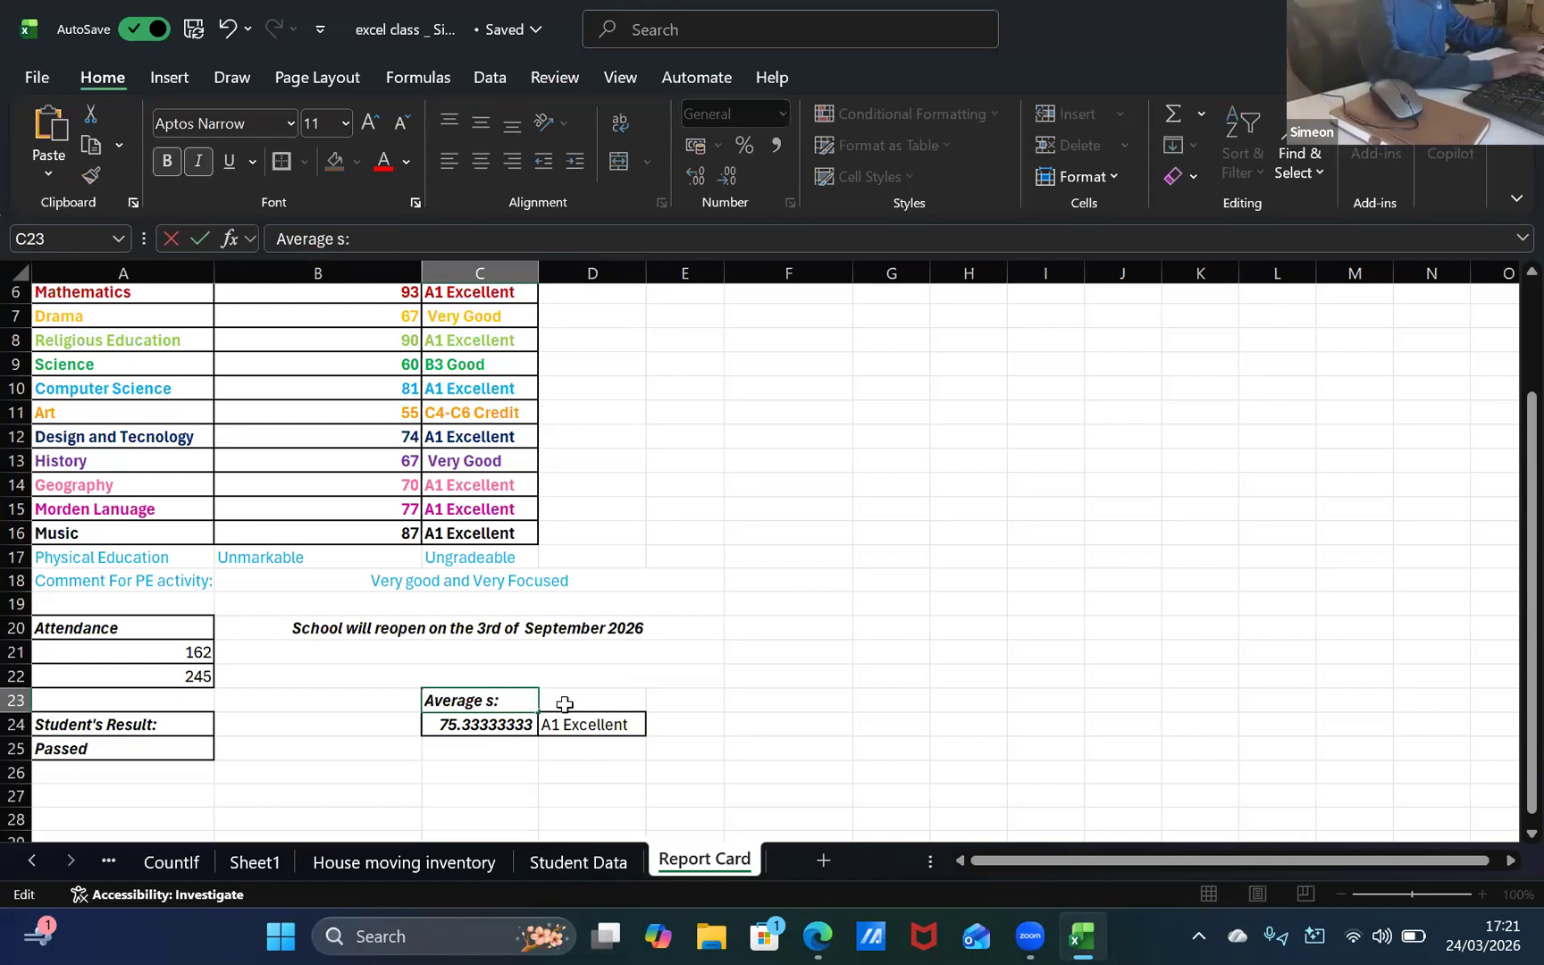
{"action": "type", "text": "CORE"}
{"action": "key", "text": "BackSpace"}
{"action": "key", "text": "BackSpace"}
{"action": "key", "text": "BackSpace"}
{"action": "key", "text": "BackSpace"}
{"action": "key", "text": "BackSpace"}
{"action": "type", "text": "Score"}
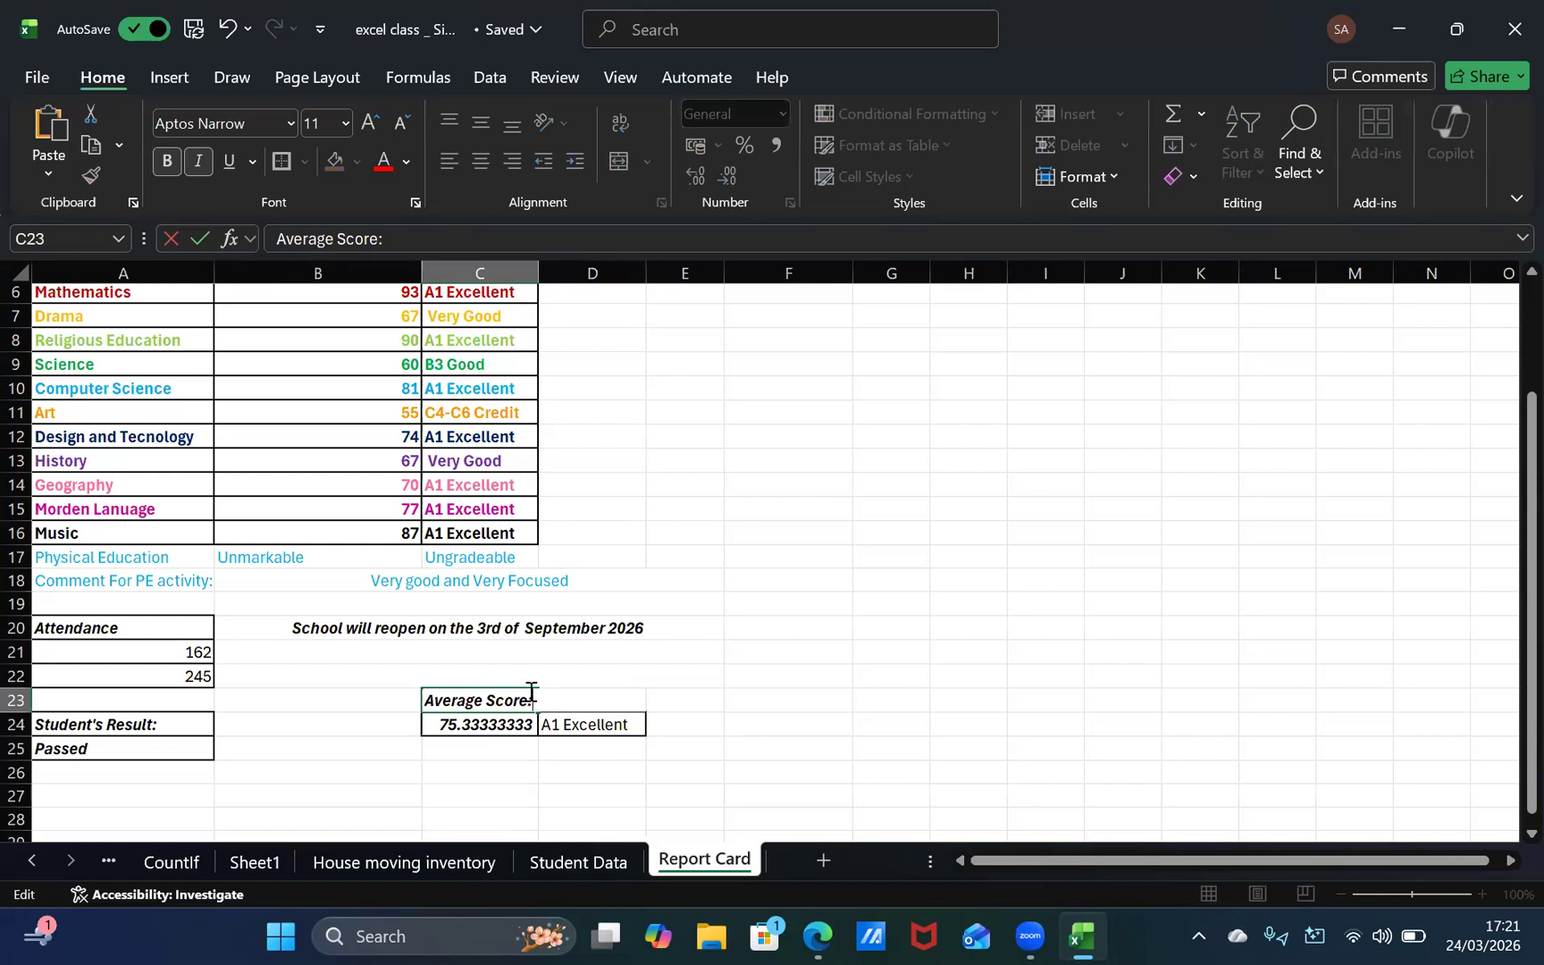
Step: Enter the heading "Average Grade" in D23 above the average's letter grade
{"action": "left_click", "coordinate": [590, 695]}
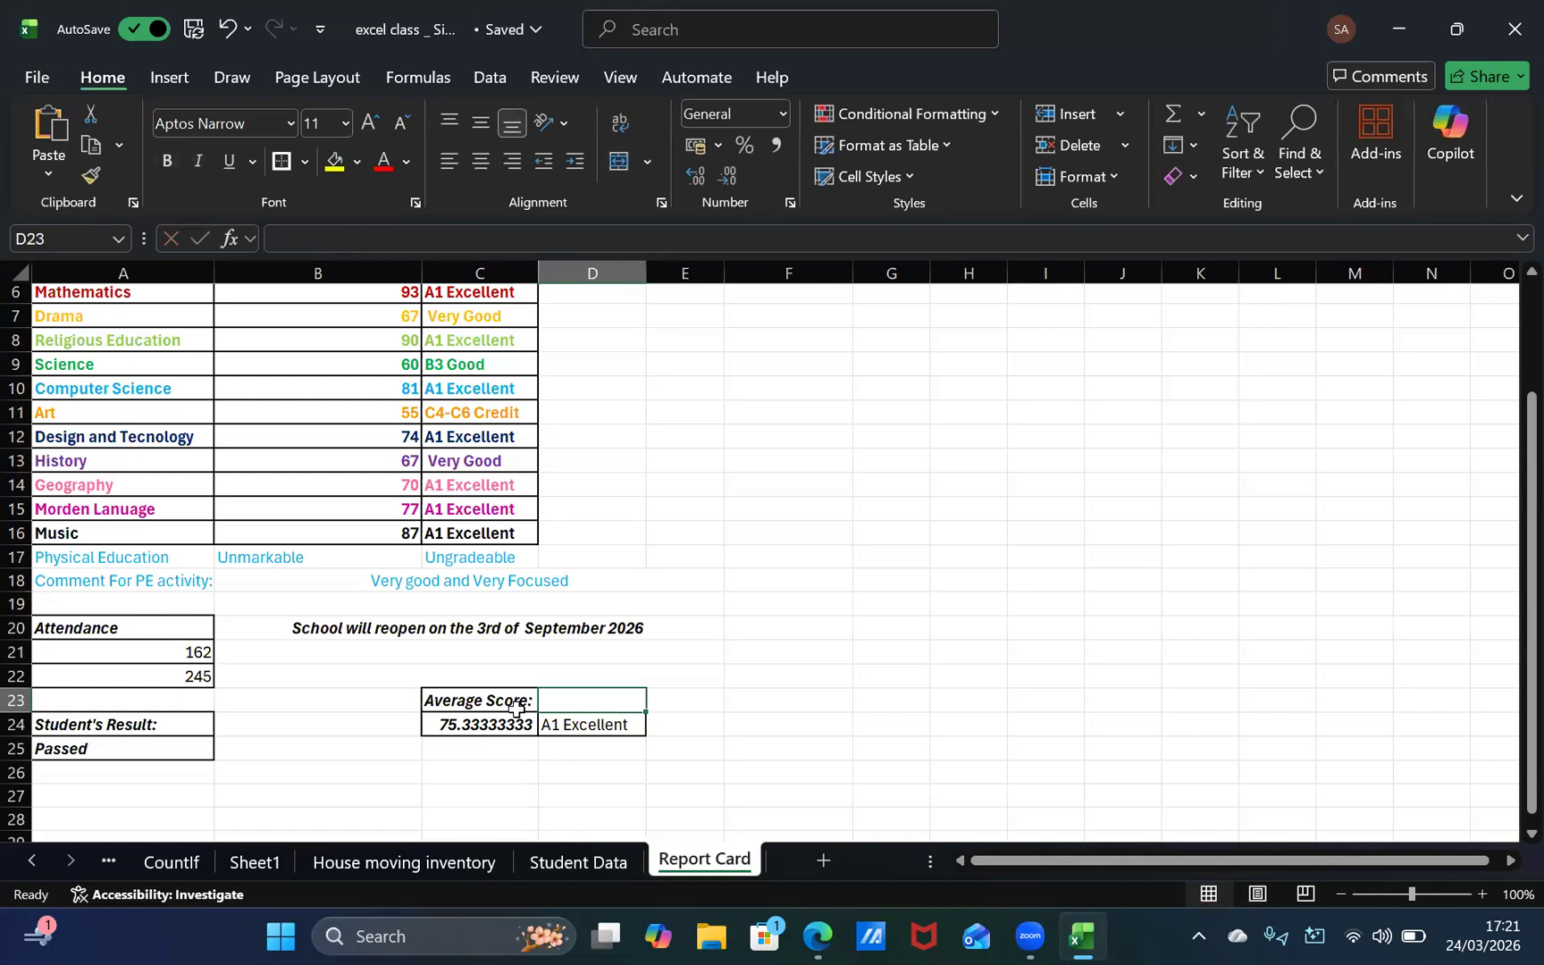
{"action": "type", "text": "Ave"}
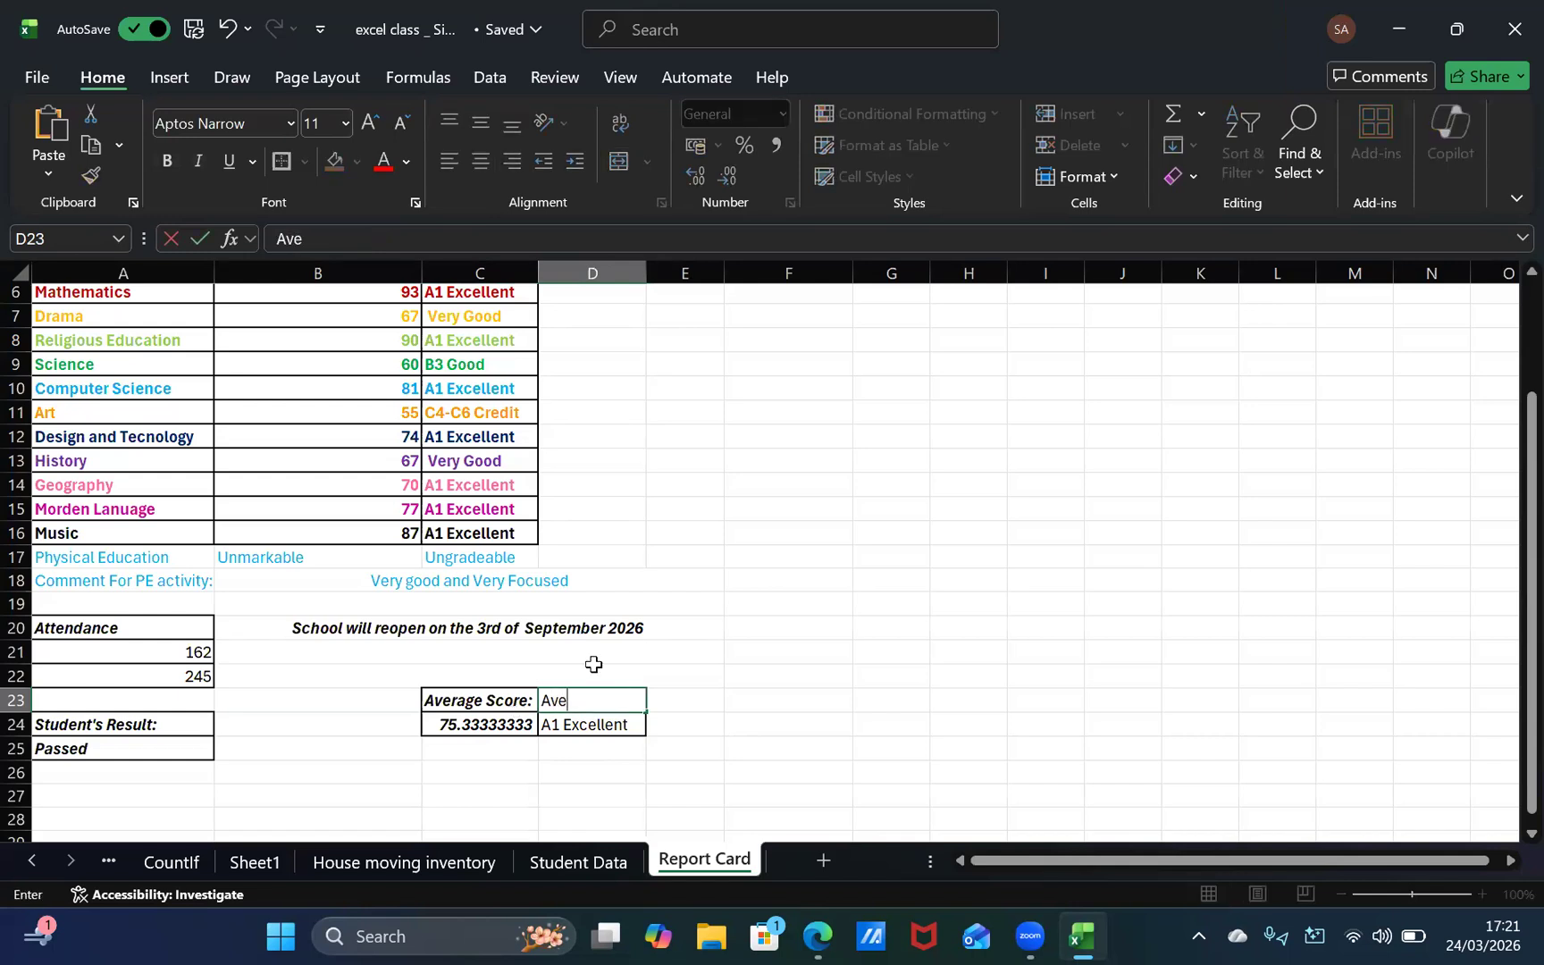
{"action": "type", "text": "rage Grade"}
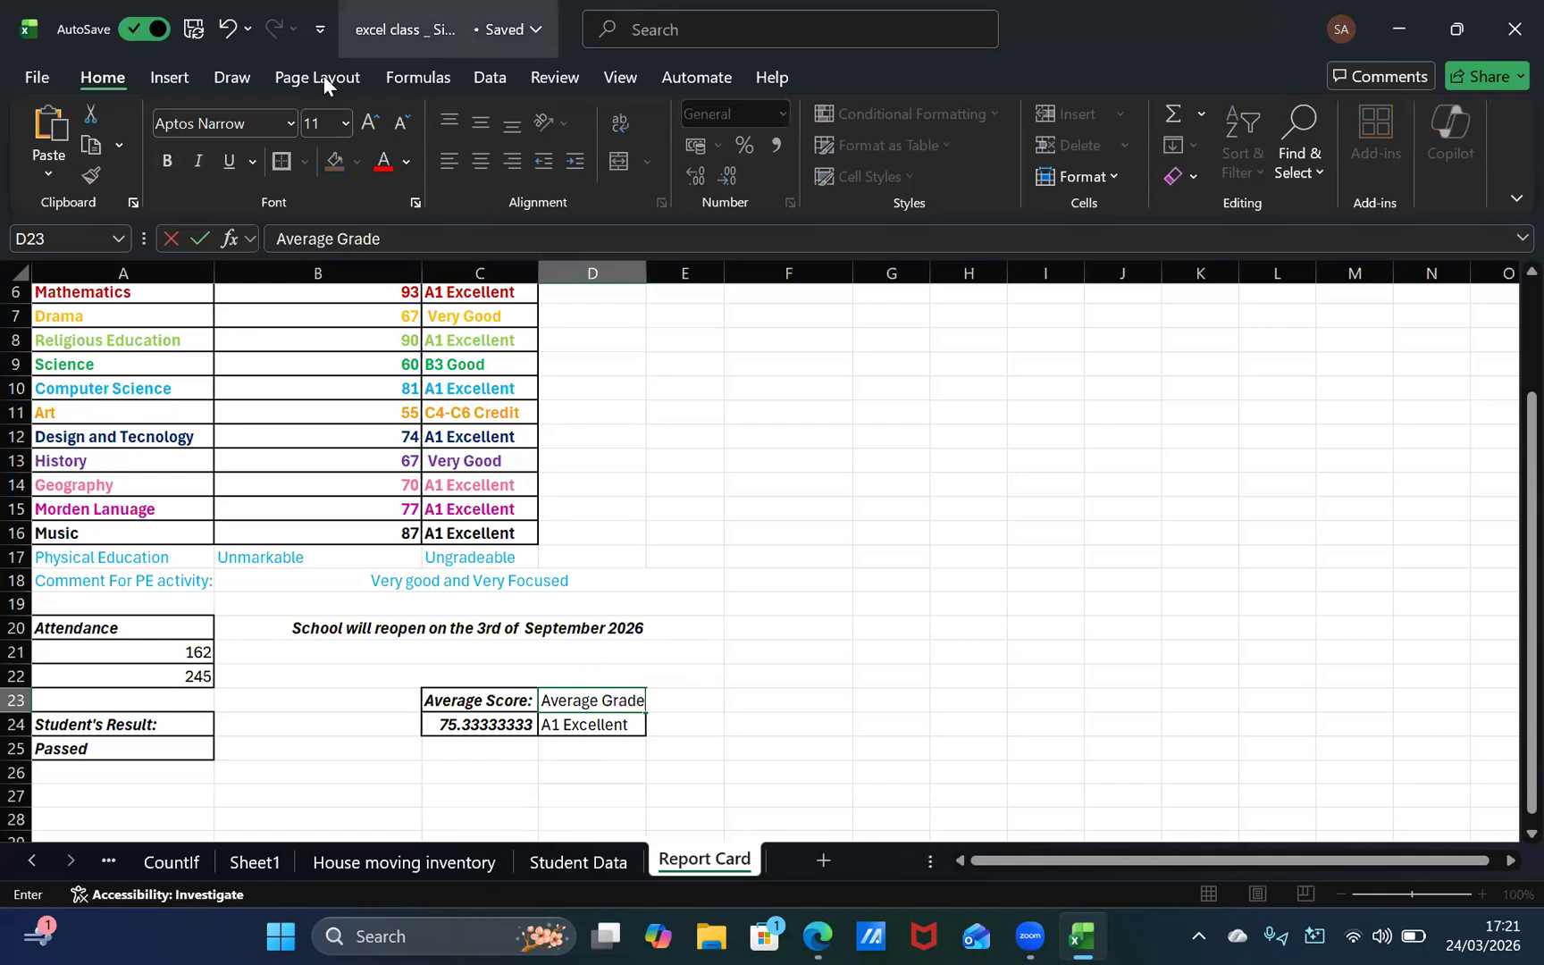
{"action": "left_click", "coordinate": [714, 675]}
{"action": "left_click", "coordinate": [577, 708]}
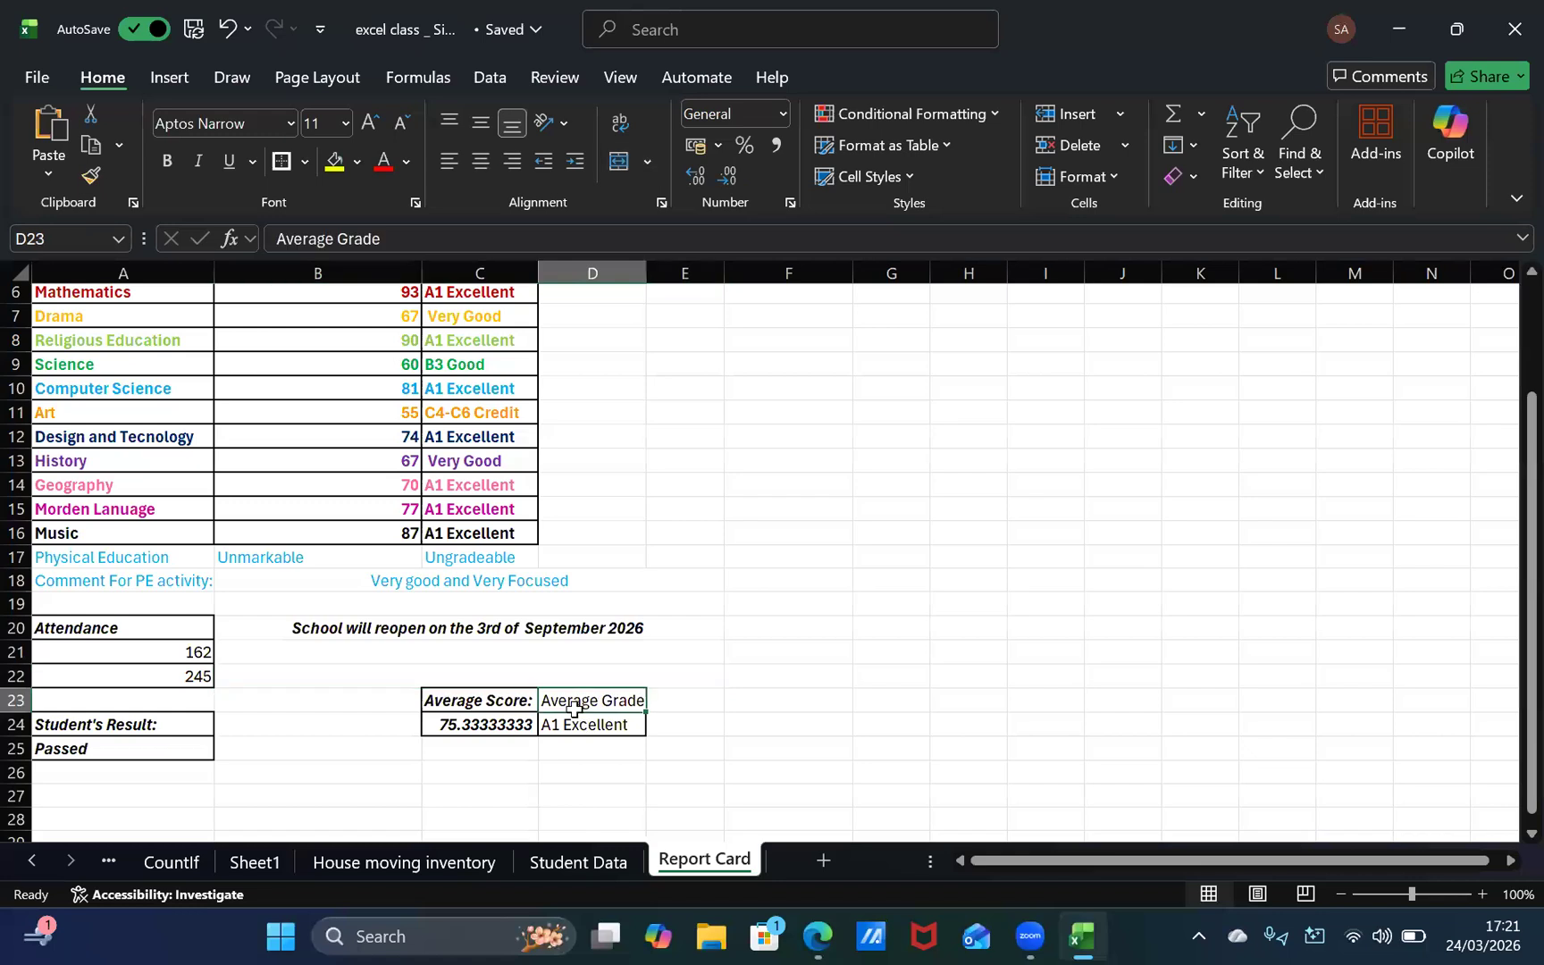
Step: Try to copy the formatting of C23:D24 onto the block starting at D23 with Format Painter, and undo it
{"action": "left_click_drag", "start_coordinate": [490, 702], "coordinate": [267, 290]}
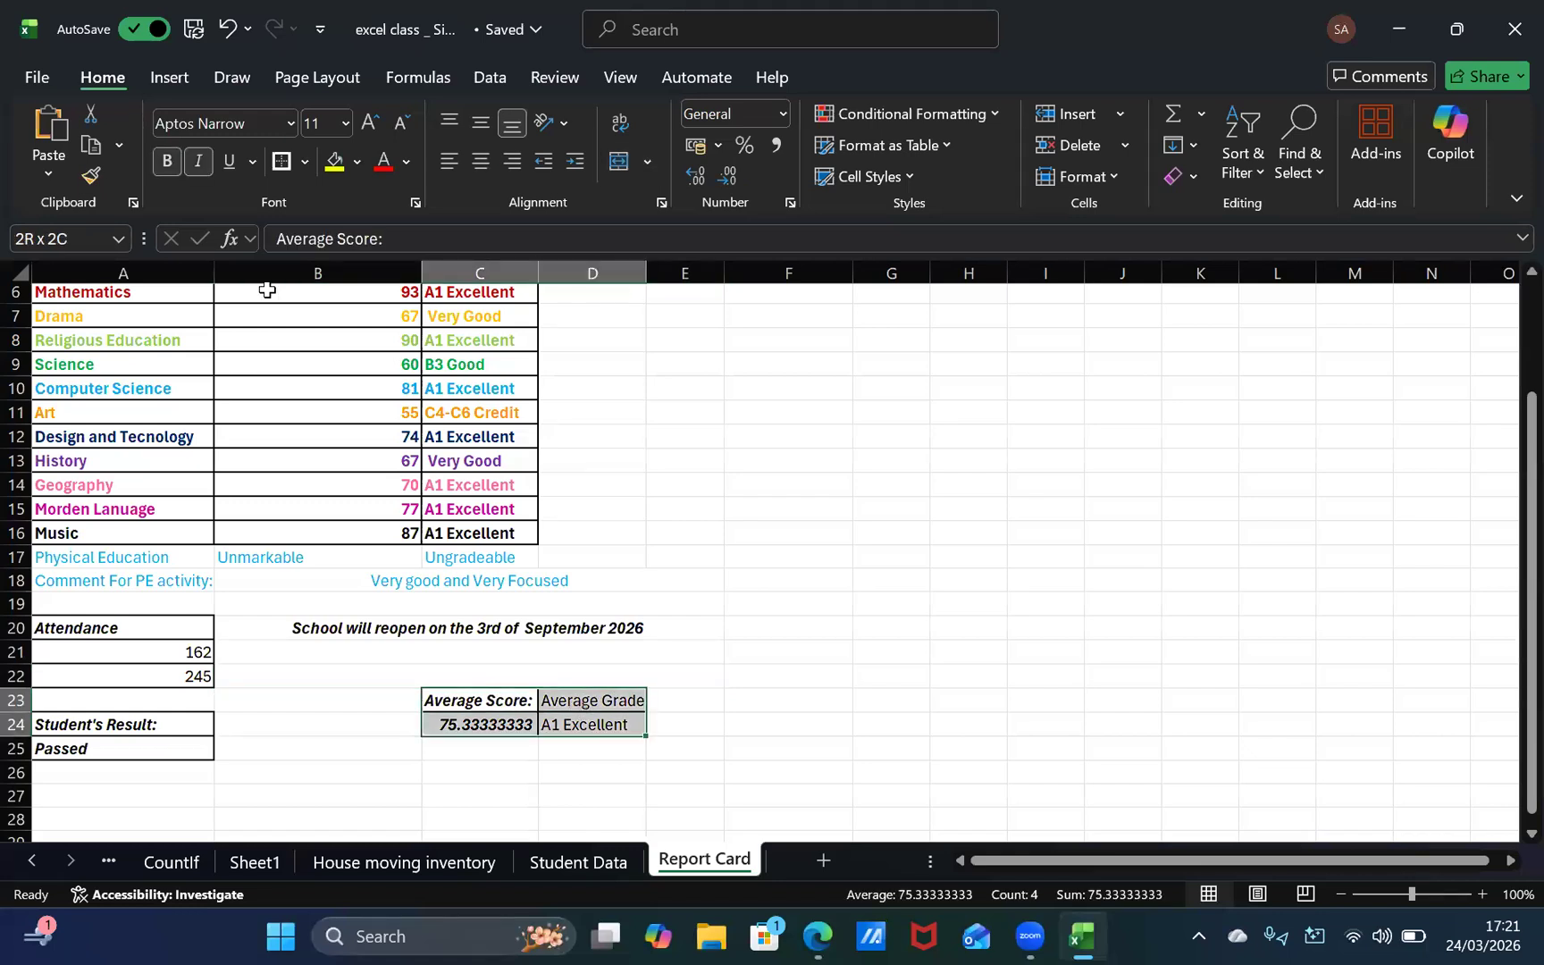
{"action": "left_click", "coordinate": [85, 174]}
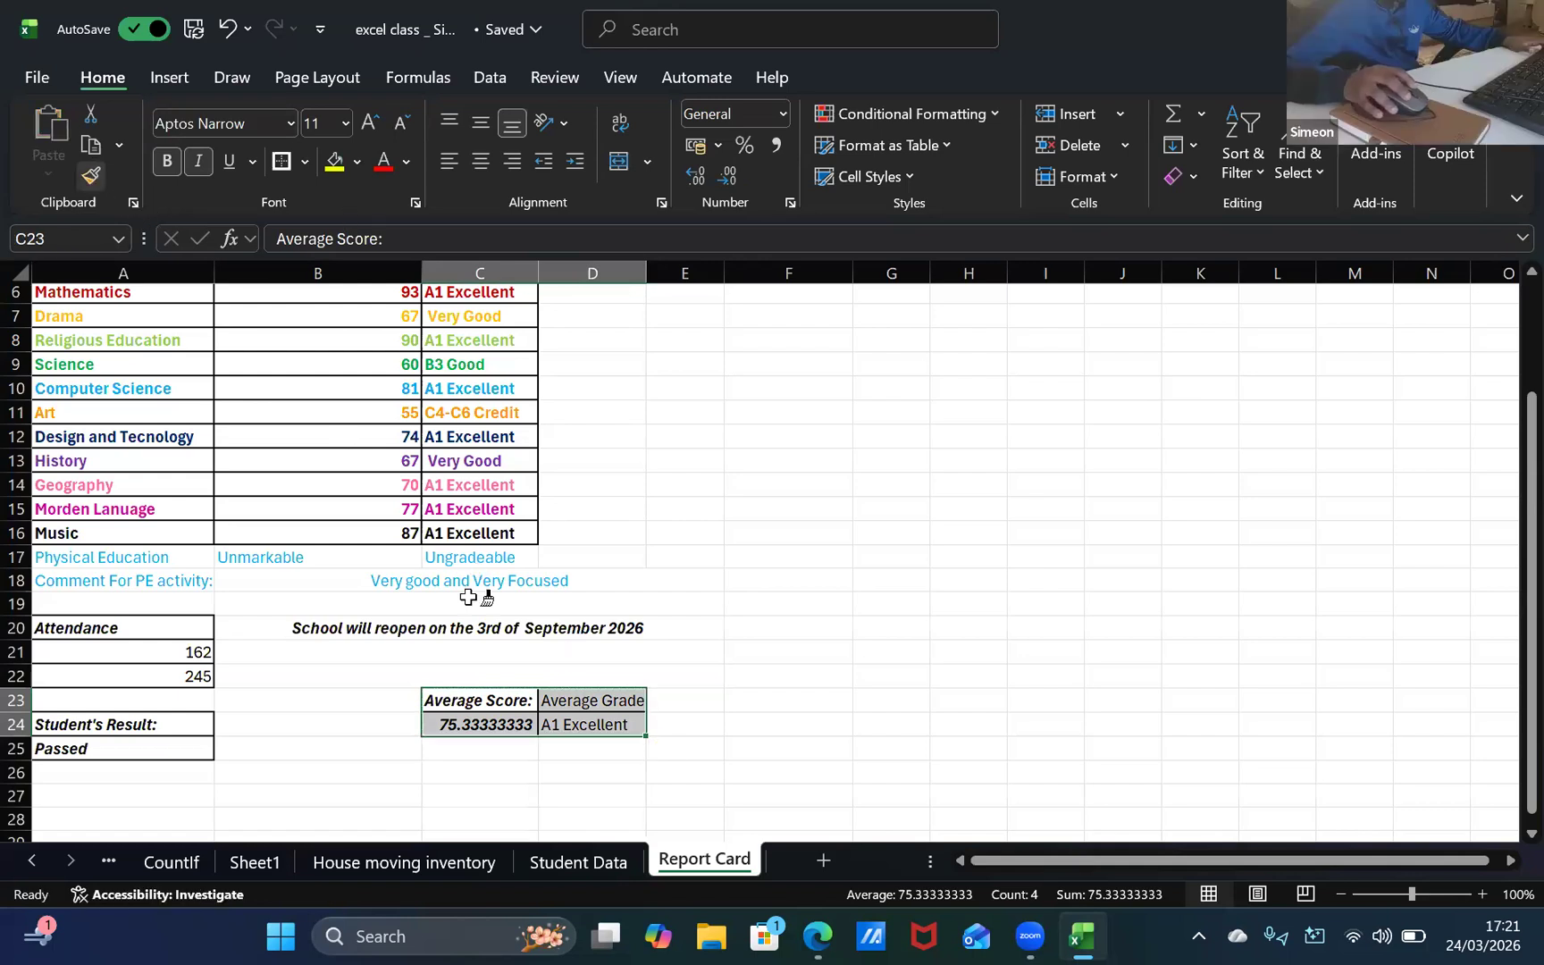
{"action": "left_click", "coordinate": [586, 701]}
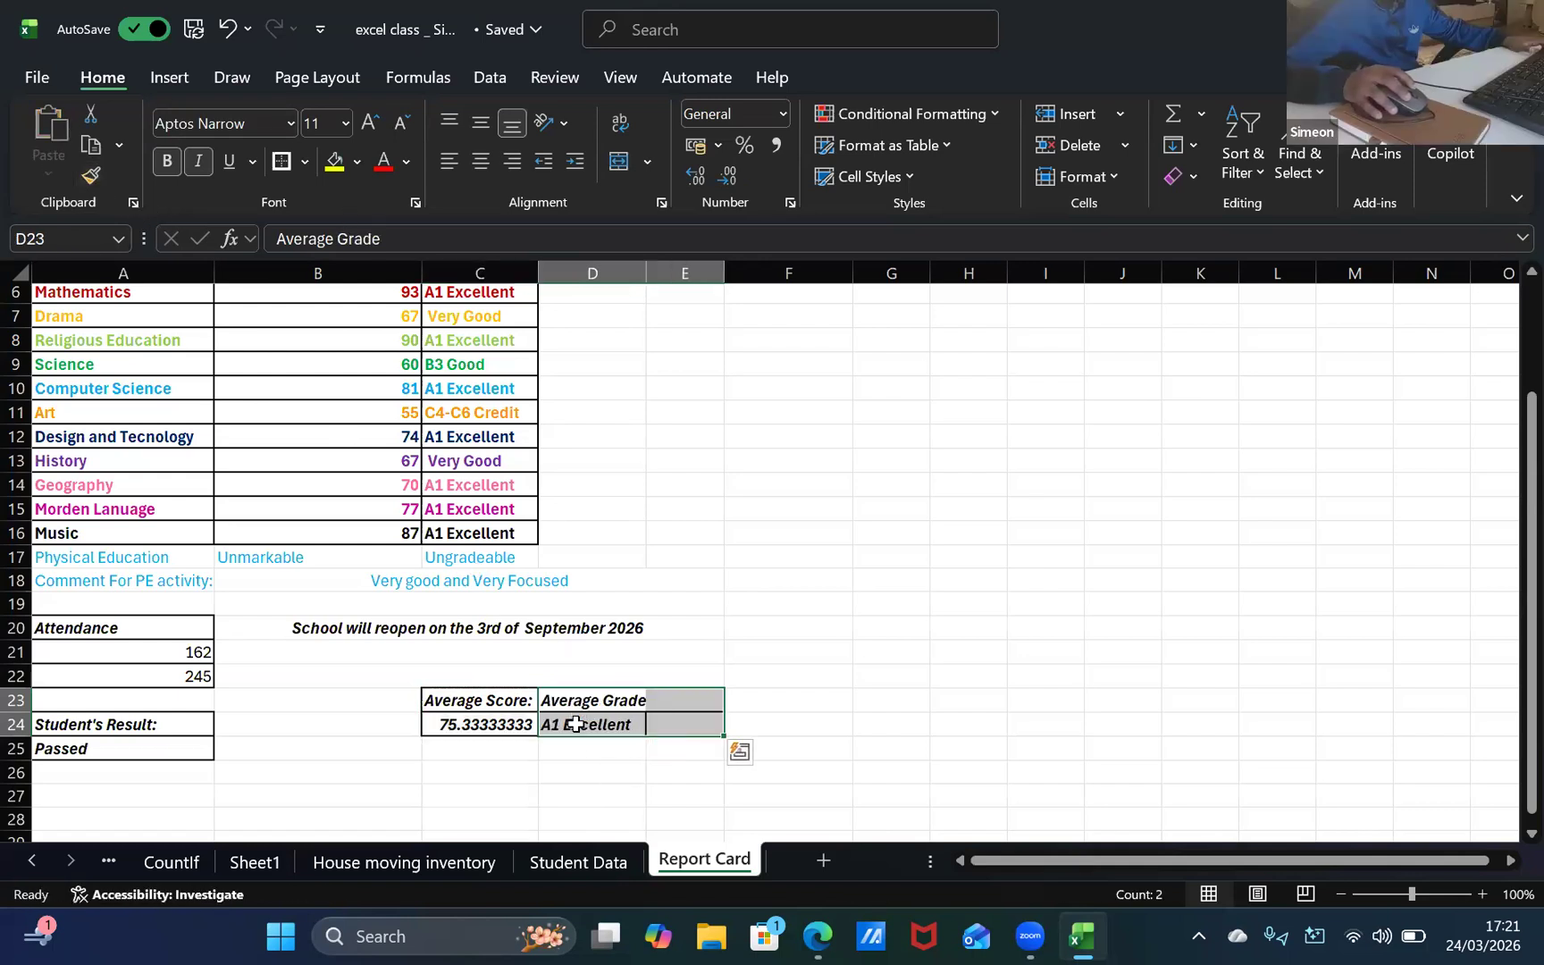
{"action": "left_click", "coordinate": [569, 768]}
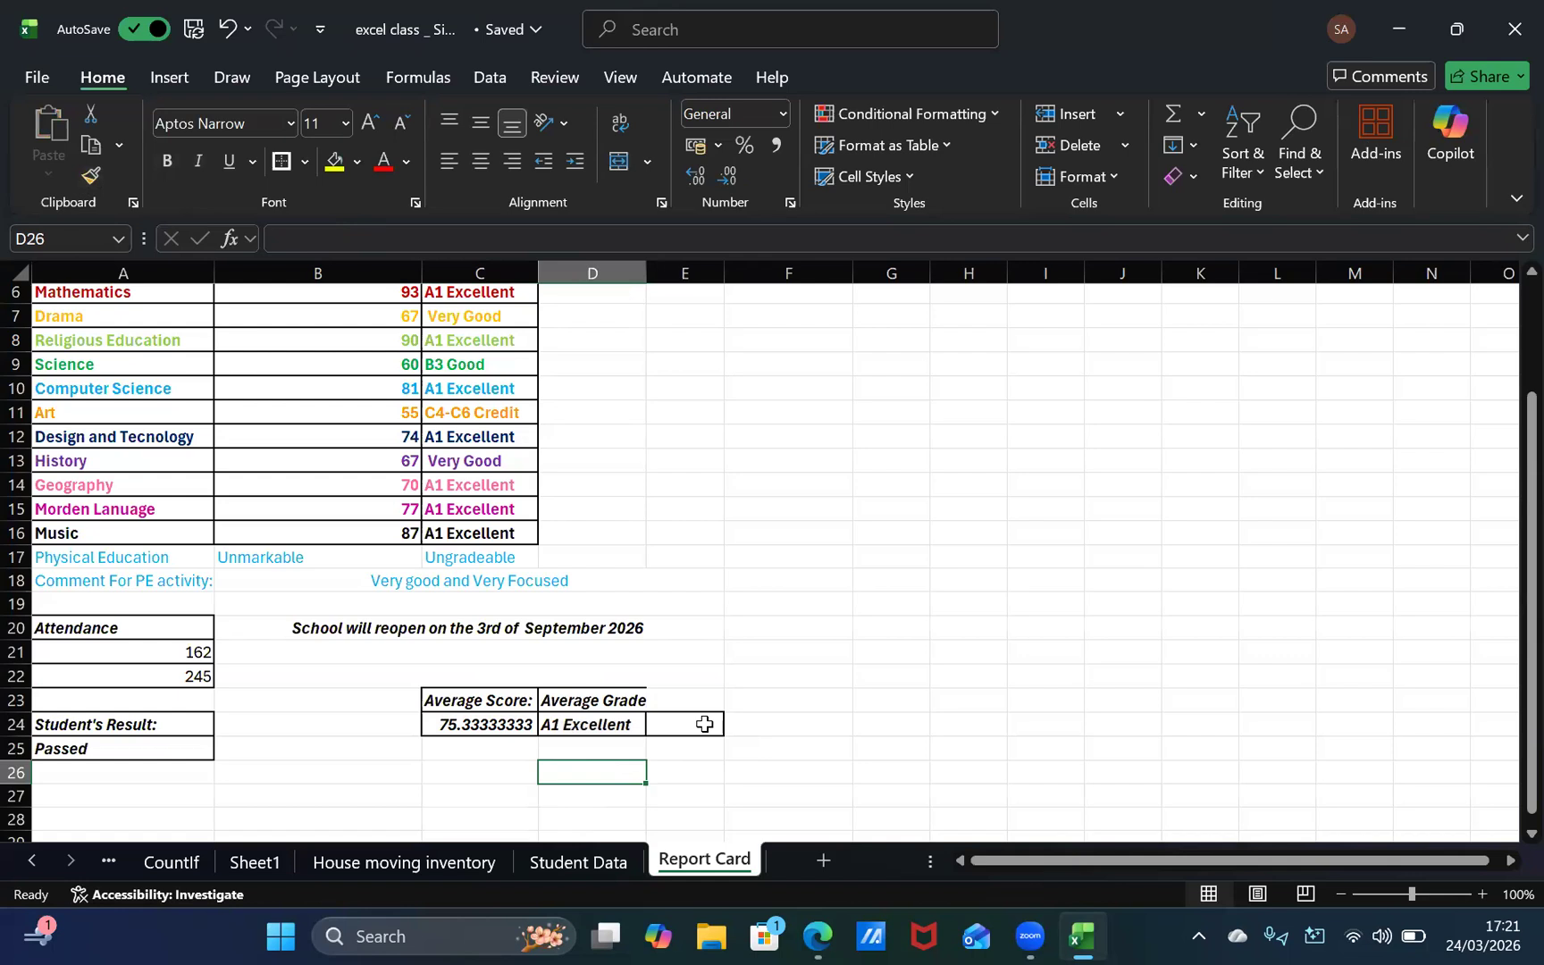
{"action": "key", "text": "ctrl+z"}
{"action": "left_click", "coordinate": [740, 752]}
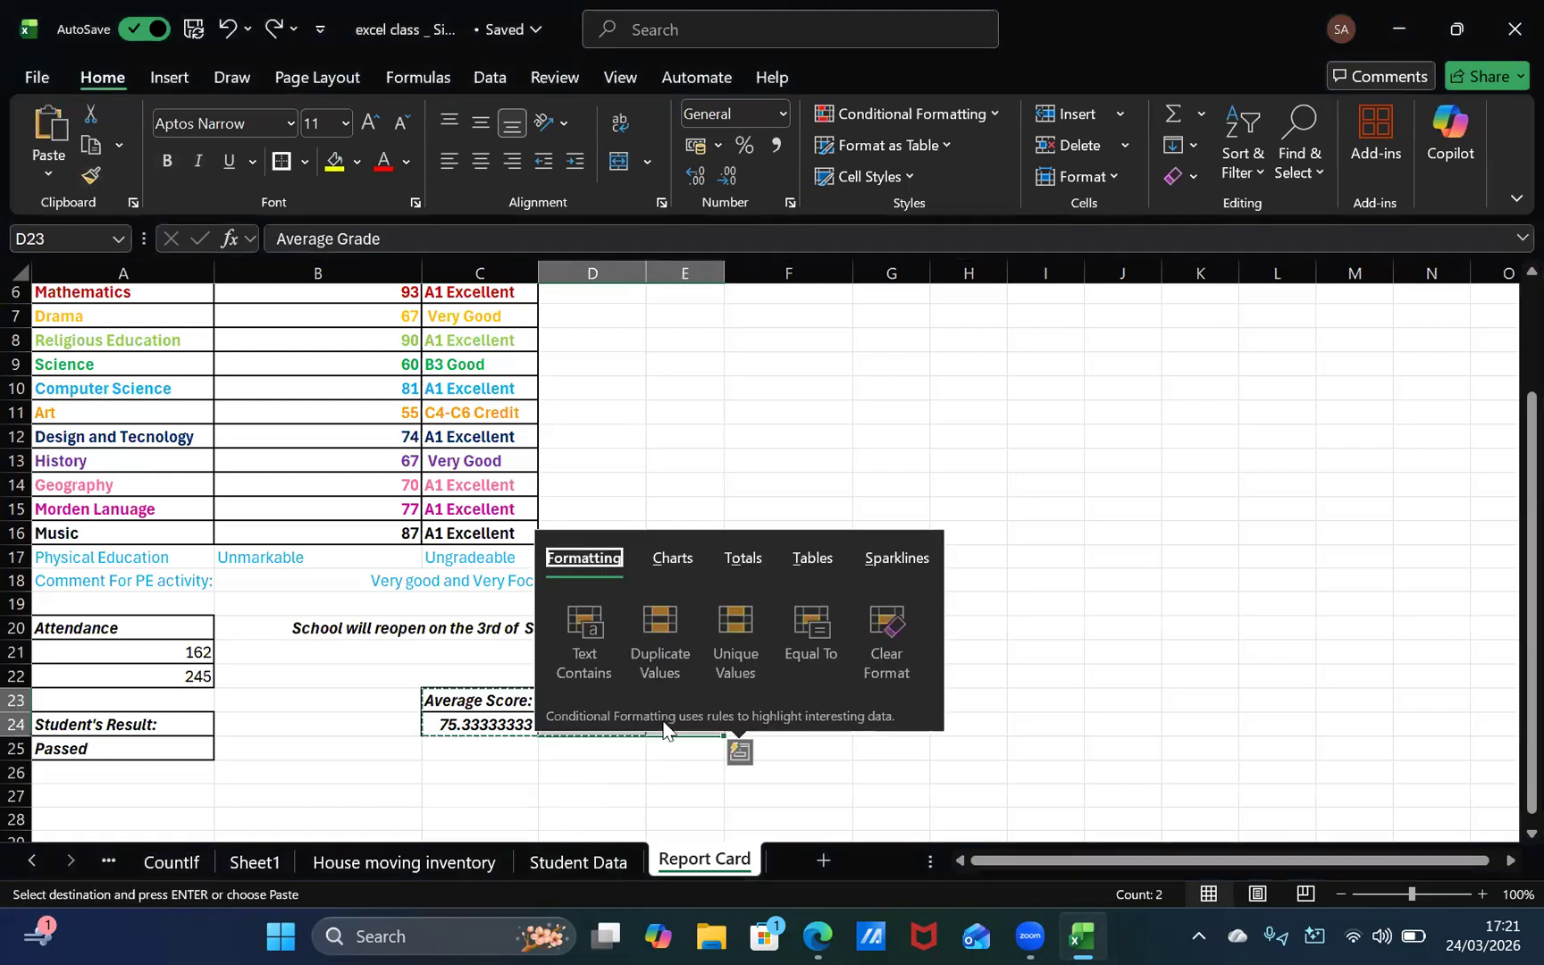
{"action": "left_click", "coordinate": [963, 605]}
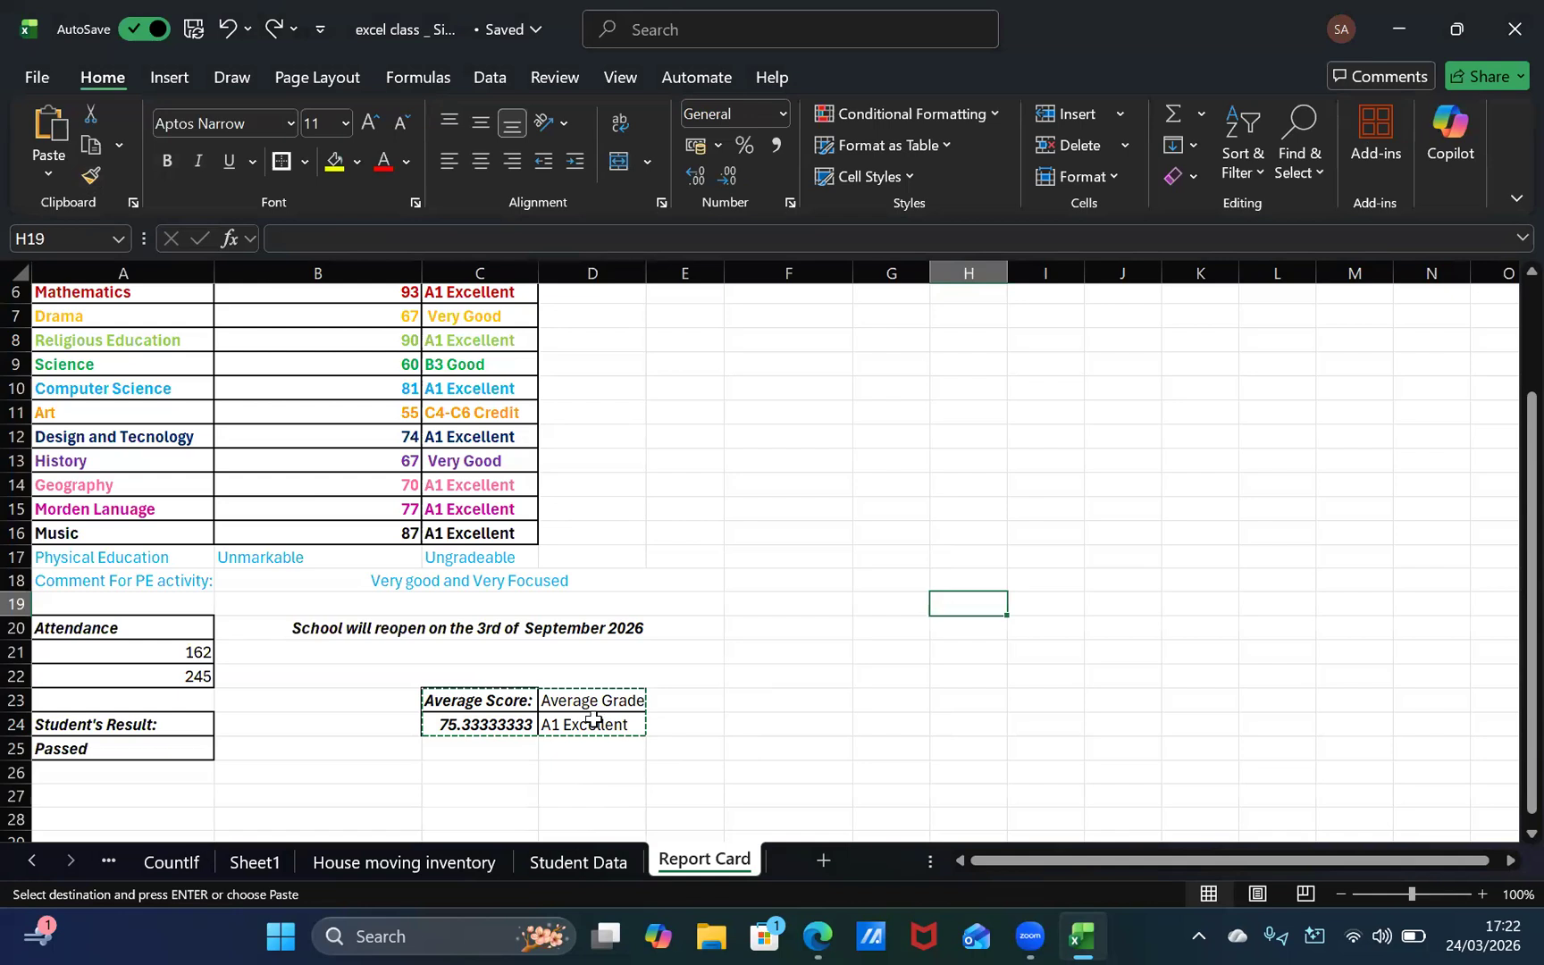
Step: Clear the heading in D23, and undo back to before the heading edits in C23 and D23
{"action": "left_click", "coordinate": [593, 718]}
{"action": "left_click", "coordinate": [601, 702]}
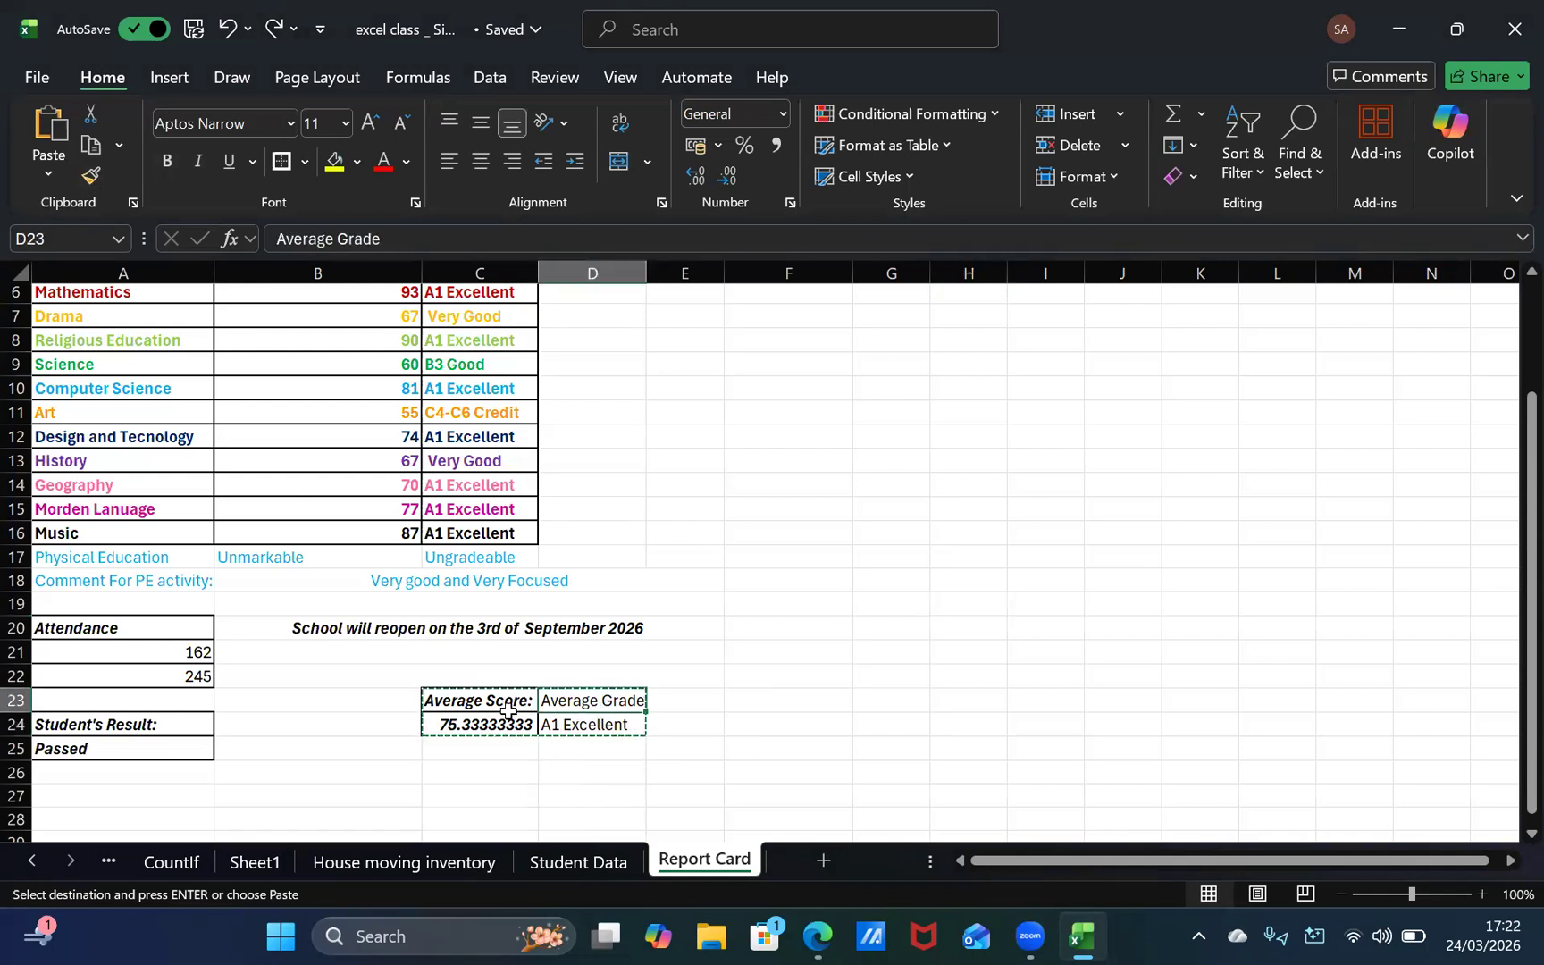
{"action": "left_click", "coordinate": [491, 703]}
{"action": "left_click", "coordinate": [494, 722]}
{"action": "left_click", "coordinate": [593, 709]}
{"action": "key", "text": "Delete"}
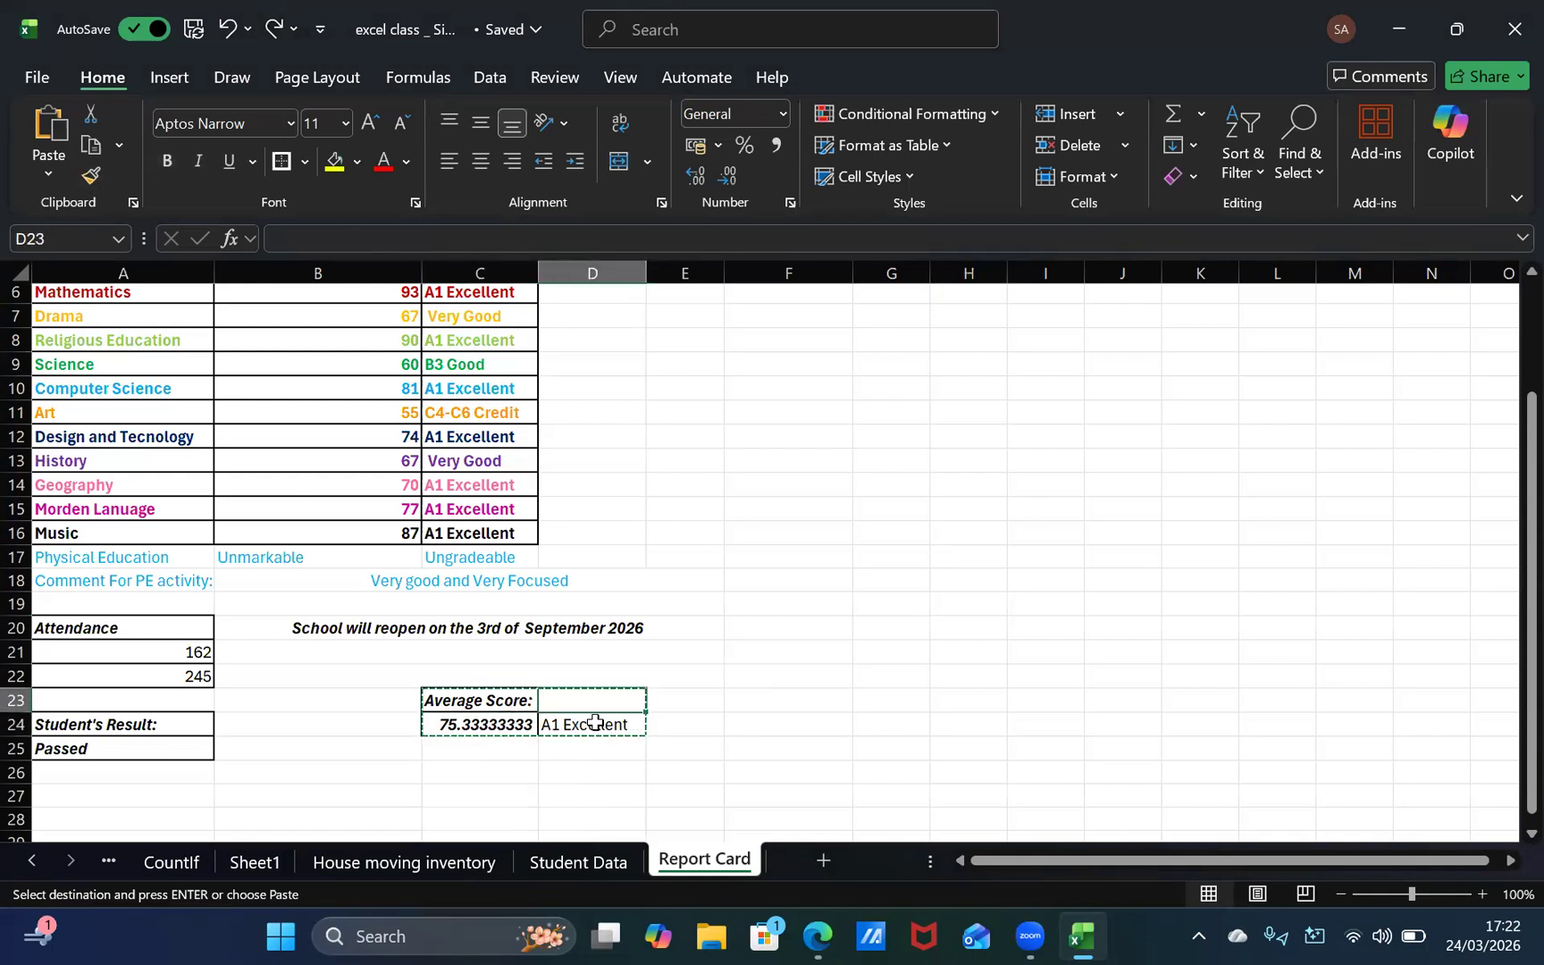
{"action": "key", "text": "ctrl+z"}
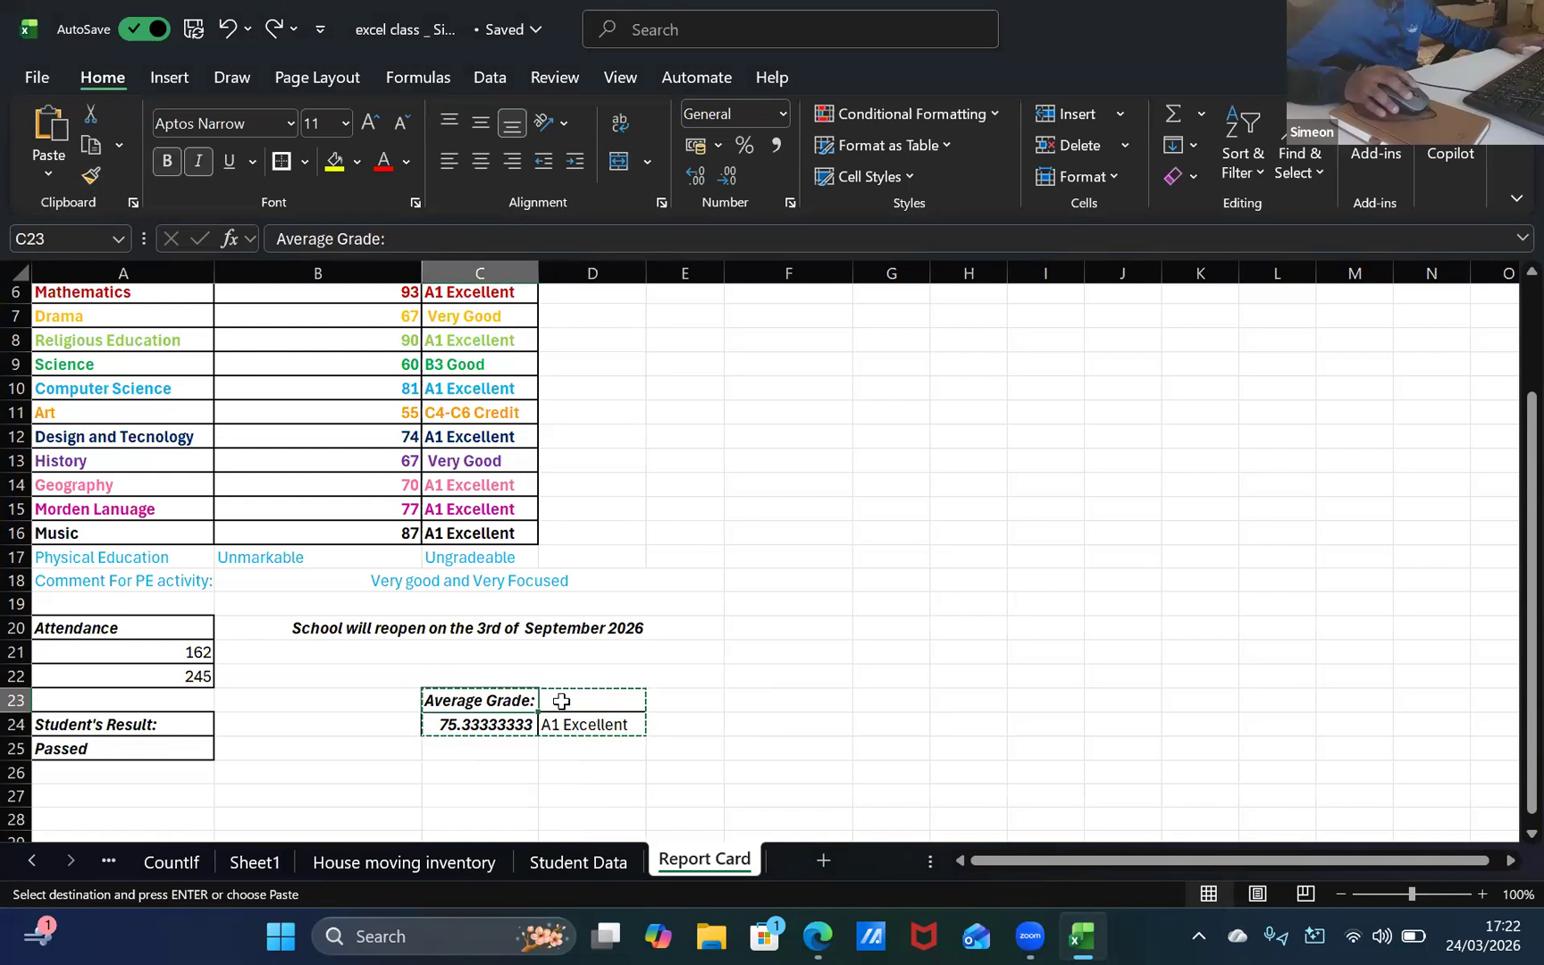
{"action": "key", "text": "ctrl+z"}
Step: Enter "Average Grade" in D23 as the heading for the letter grade
{"action": "left_click", "coordinate": [613, 670]}
{"action": "left_click", "coordinate": [593, 716]}
{"action": "double_click", "coordinate": [605, 702]}
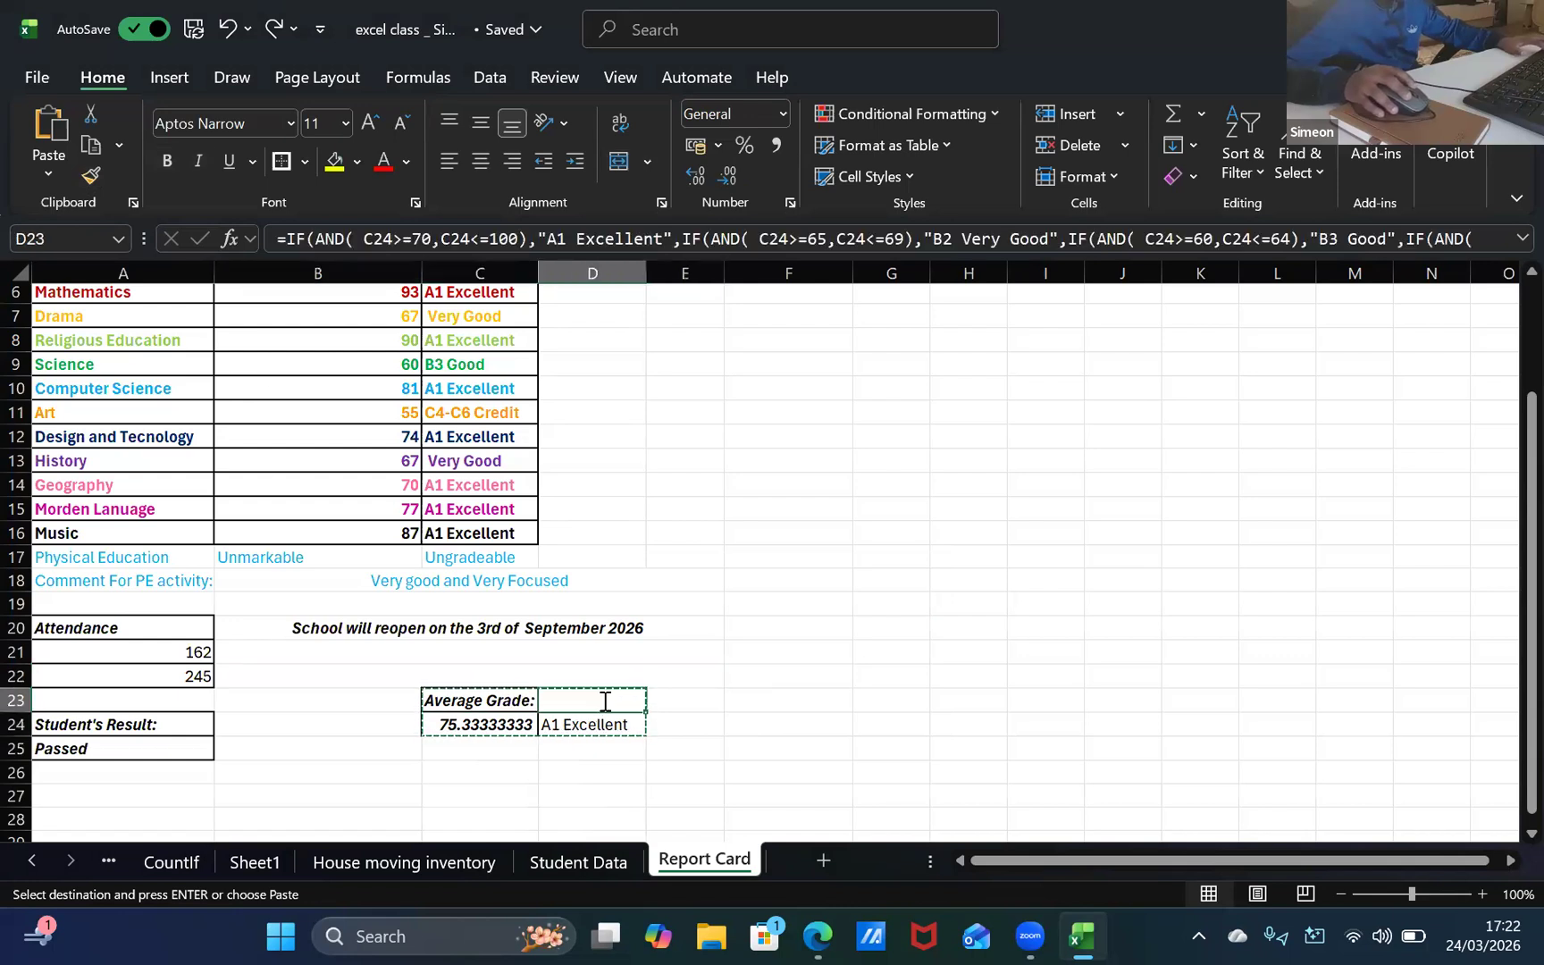
{"action": "type", "text": "A"}
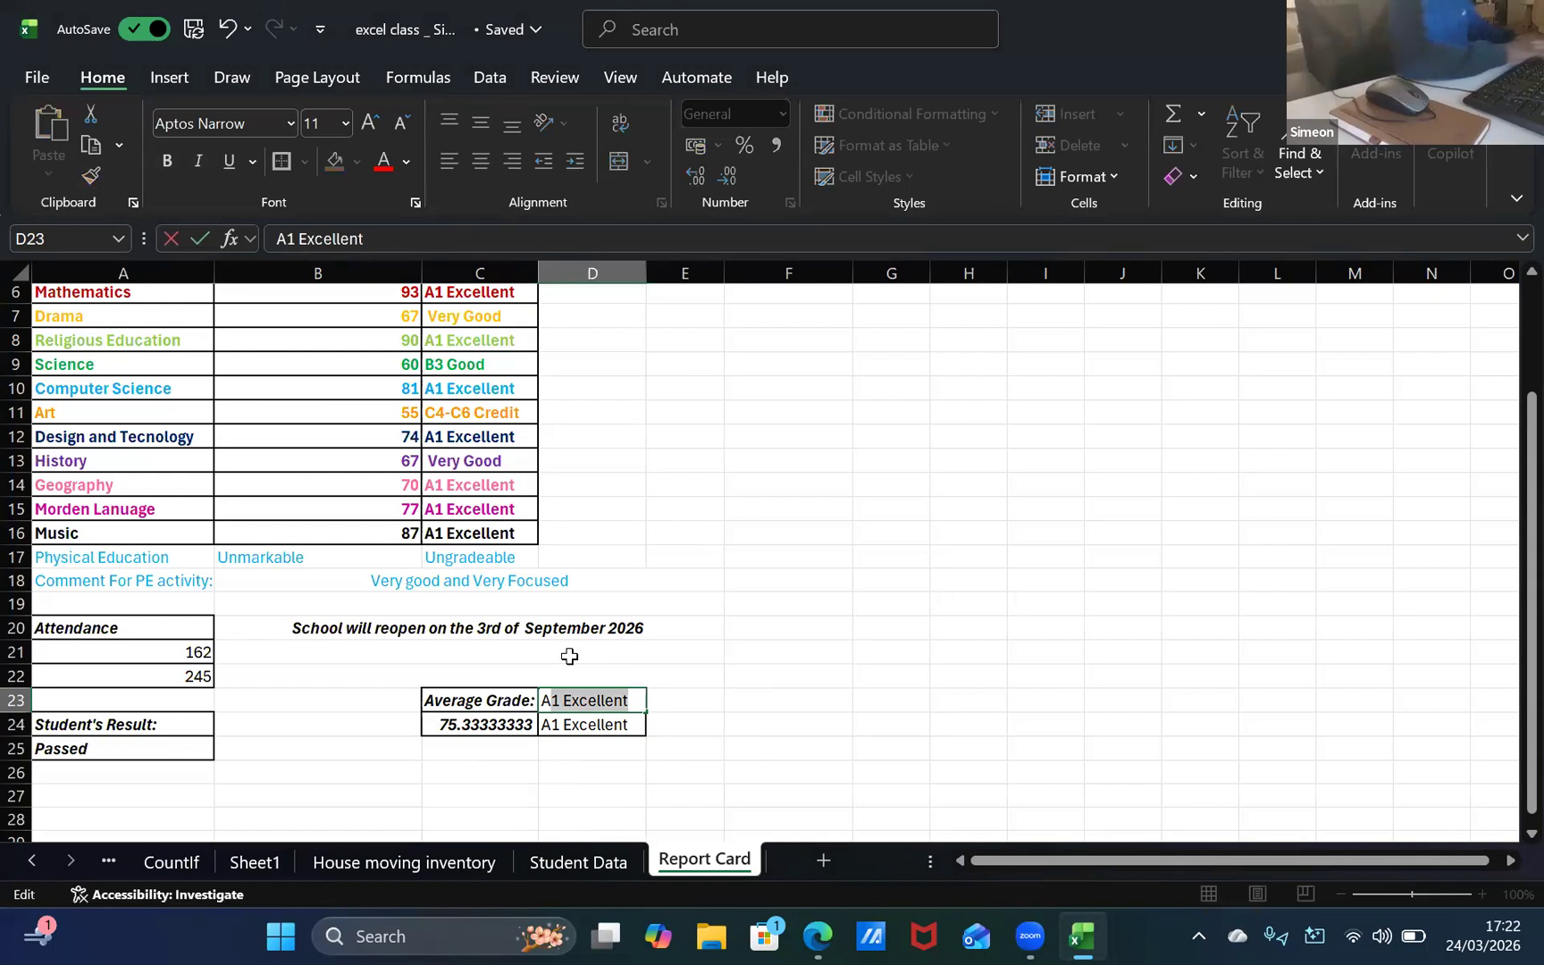
{"action": "type", "text": "ver"}
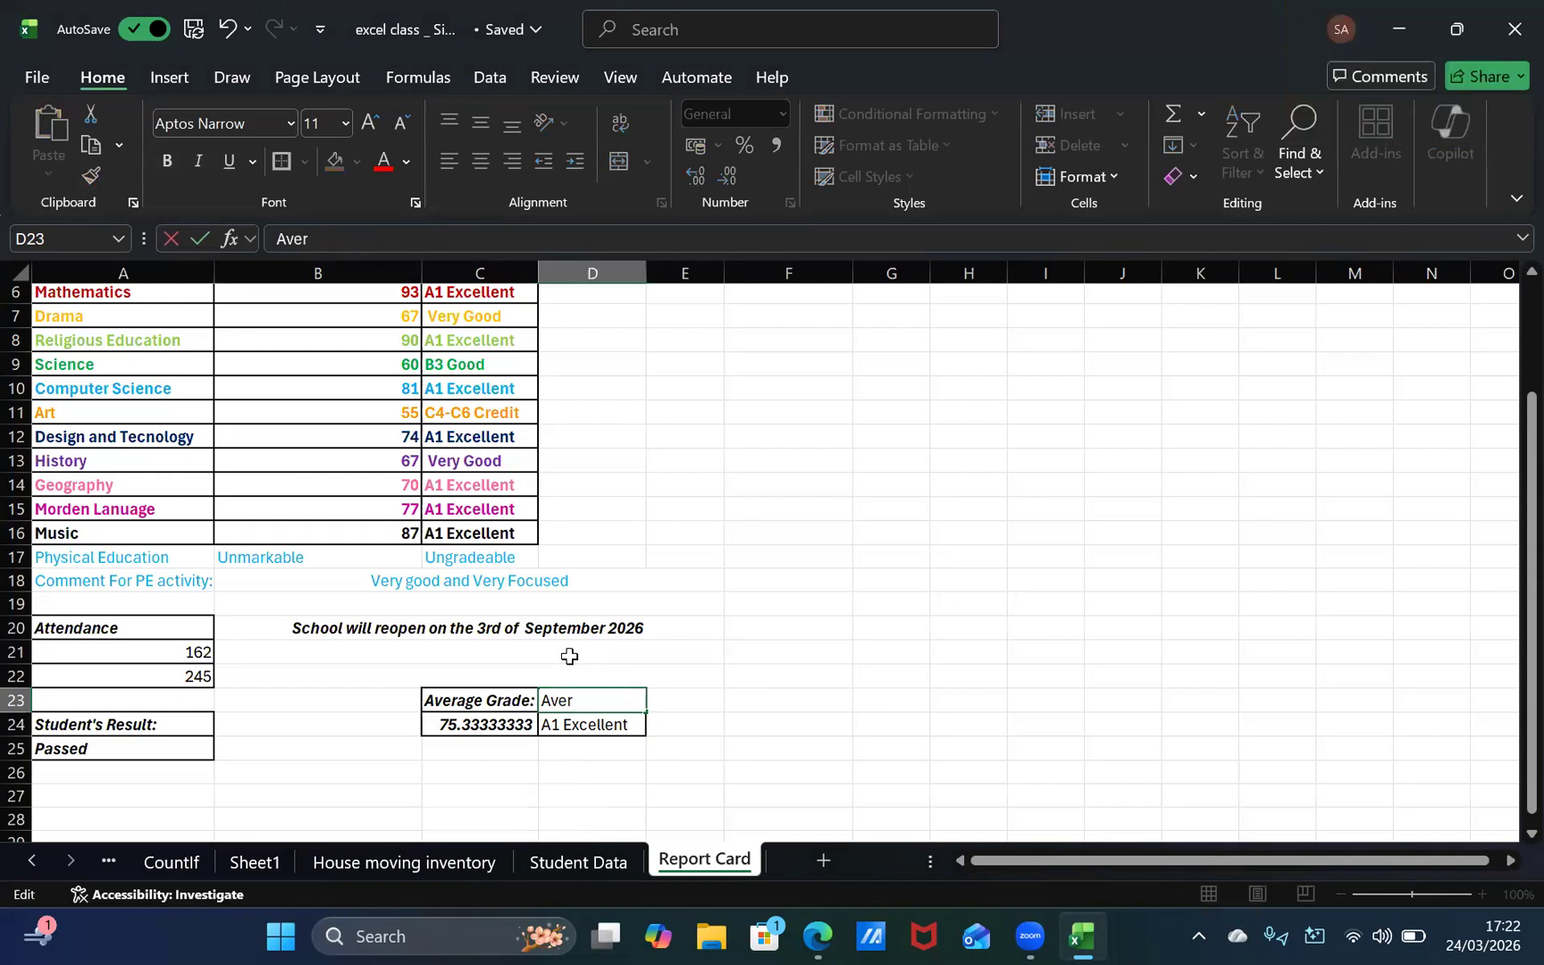
{"action": "type", "text": "age Grade"}
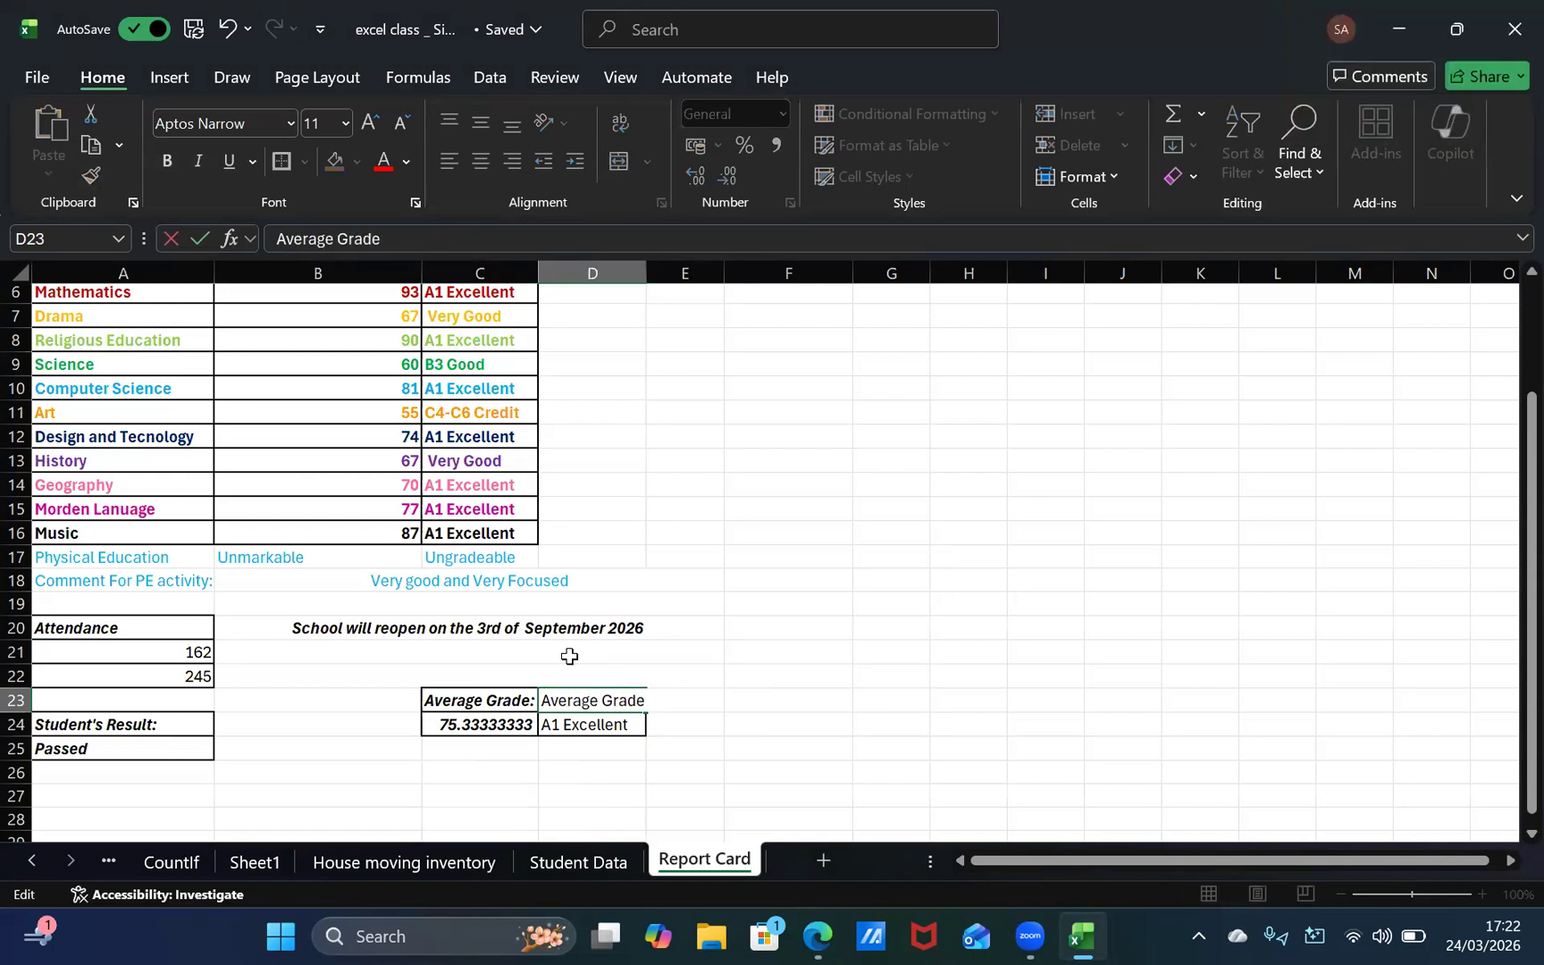
{"action": "left_click", "coordinate": [483, 705]}
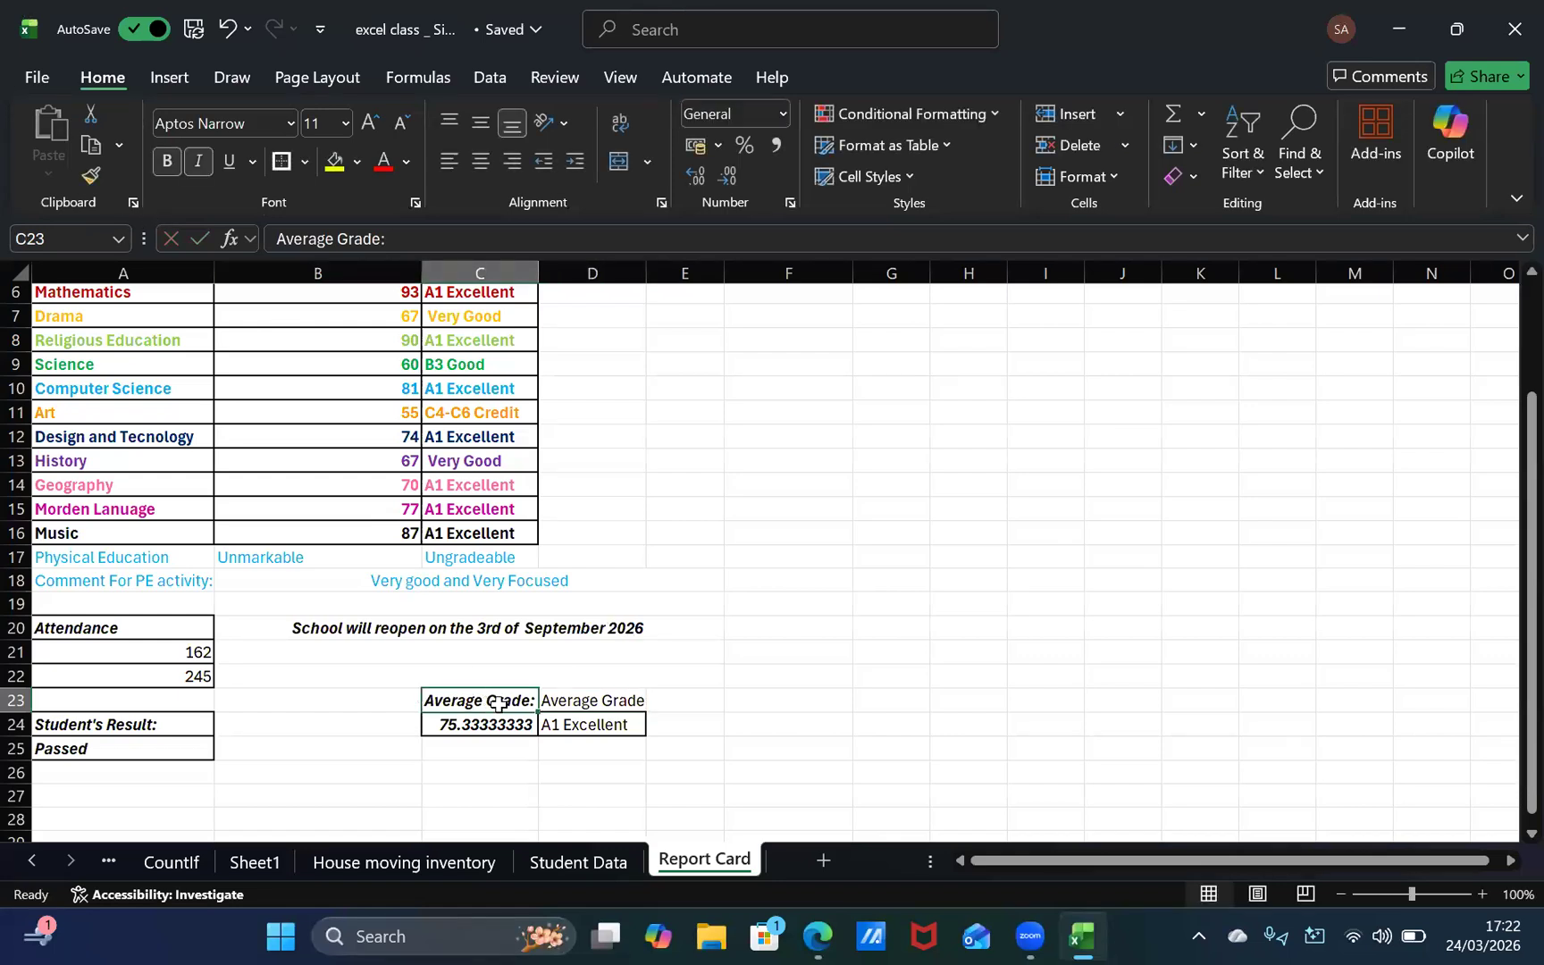
Step: Try to copy the formatting of C23:C24 to the grade cells in column D with Format Painter, and undo it
{"action": "left_click_drag", "start_coordinate": [498, 704], "coordinate": [487, 725]}
{"action": "left_click", "coordinate": [89, 176]}
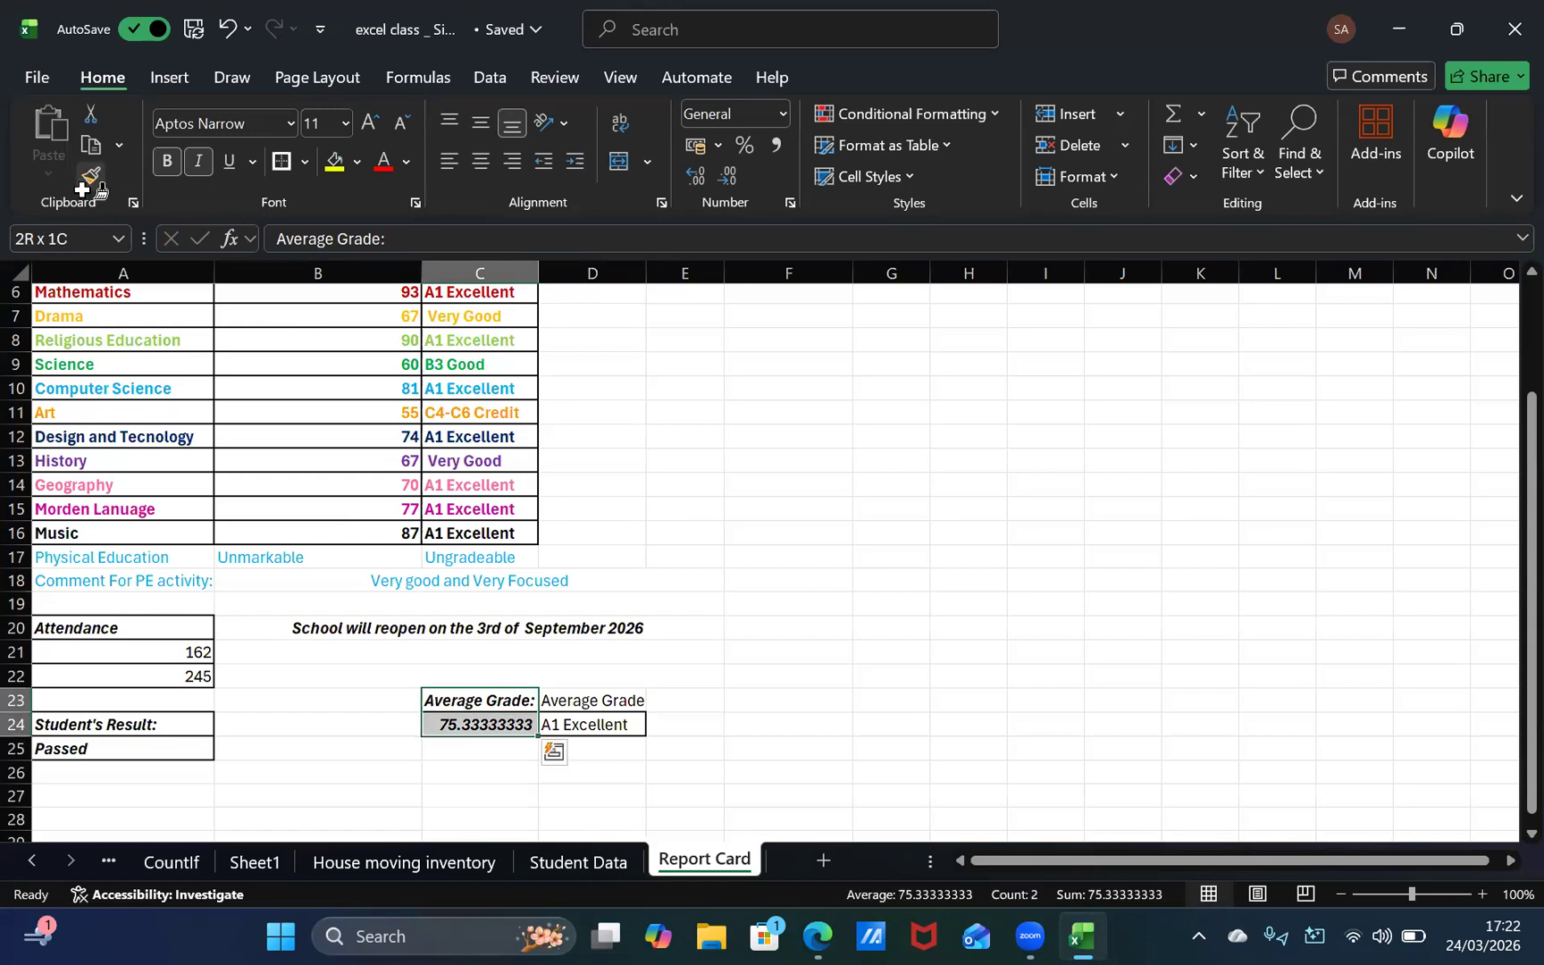
{"action": "left_click", "coordinate": [597, 704]}
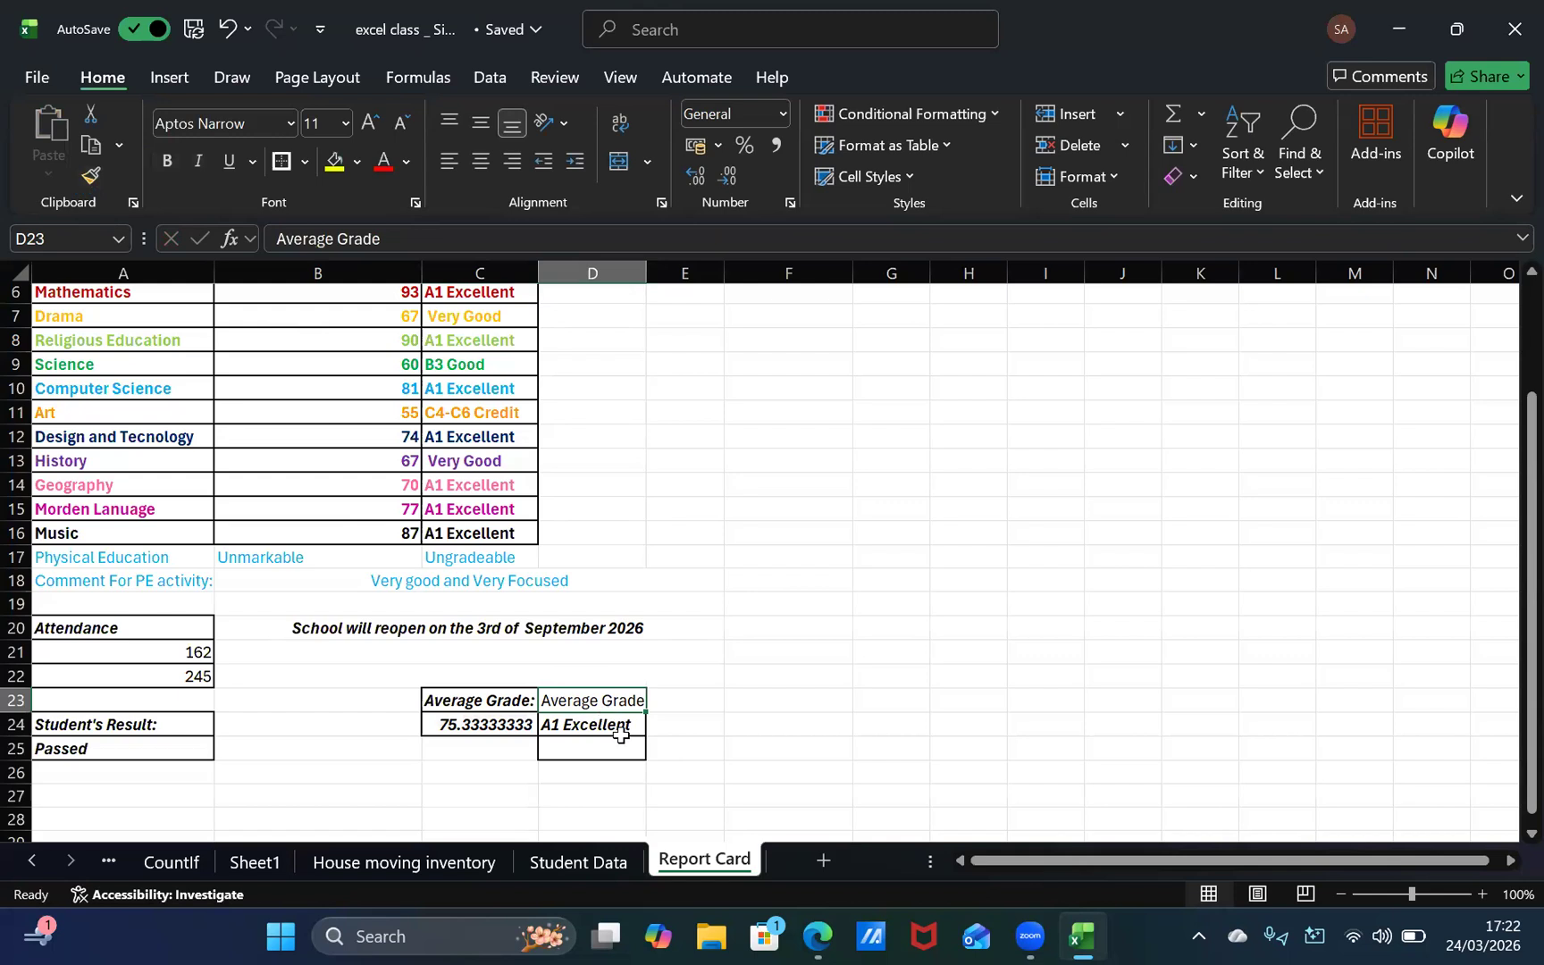
{"action": "key", "text": "ctrl+z"}
{"action": "left_click", "coordinate": [681, 749]}
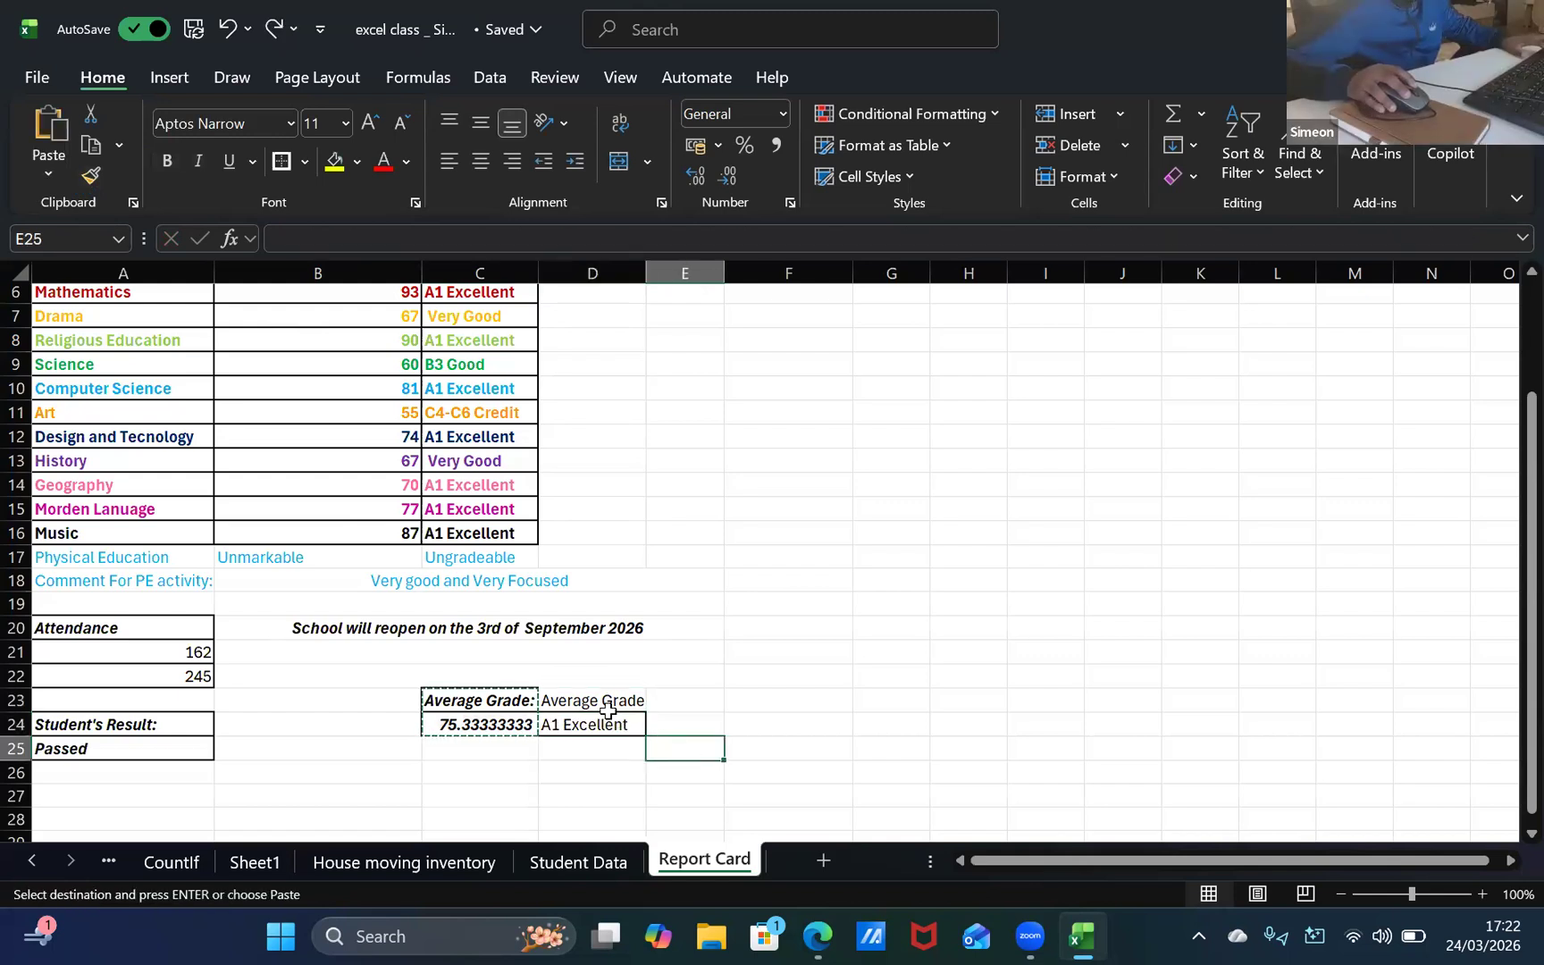
Step: Undo the "Average Grade" entry in D23
{"action": "left_click", "coordinate": [606, 705]}
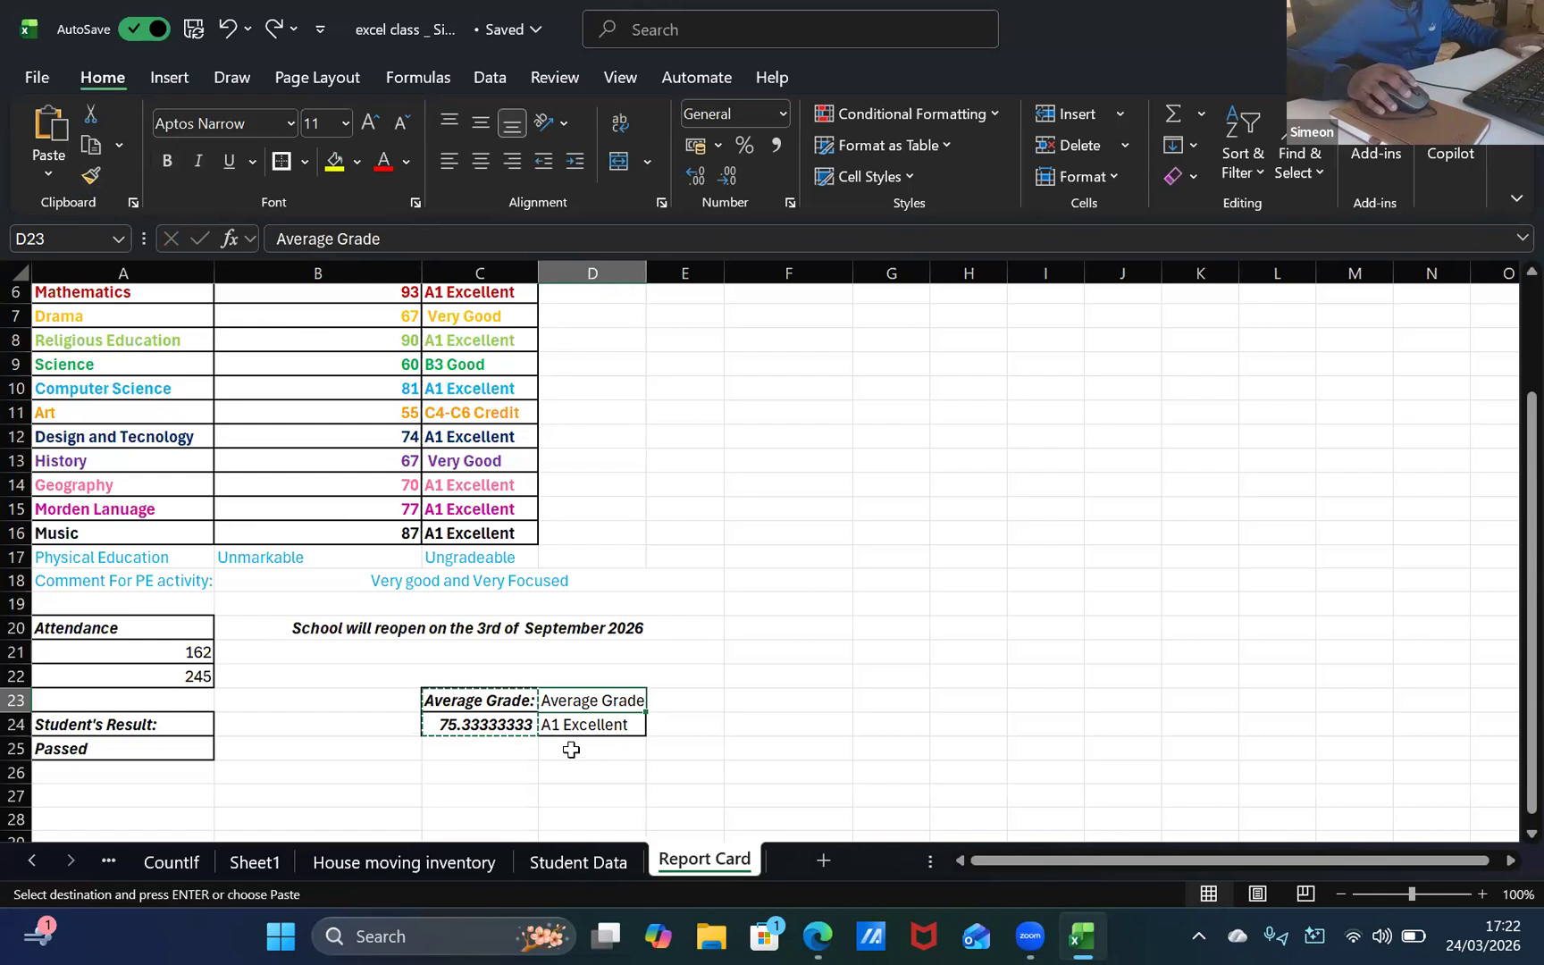
{"action": "left_click", "coordinate": [576, 725]}
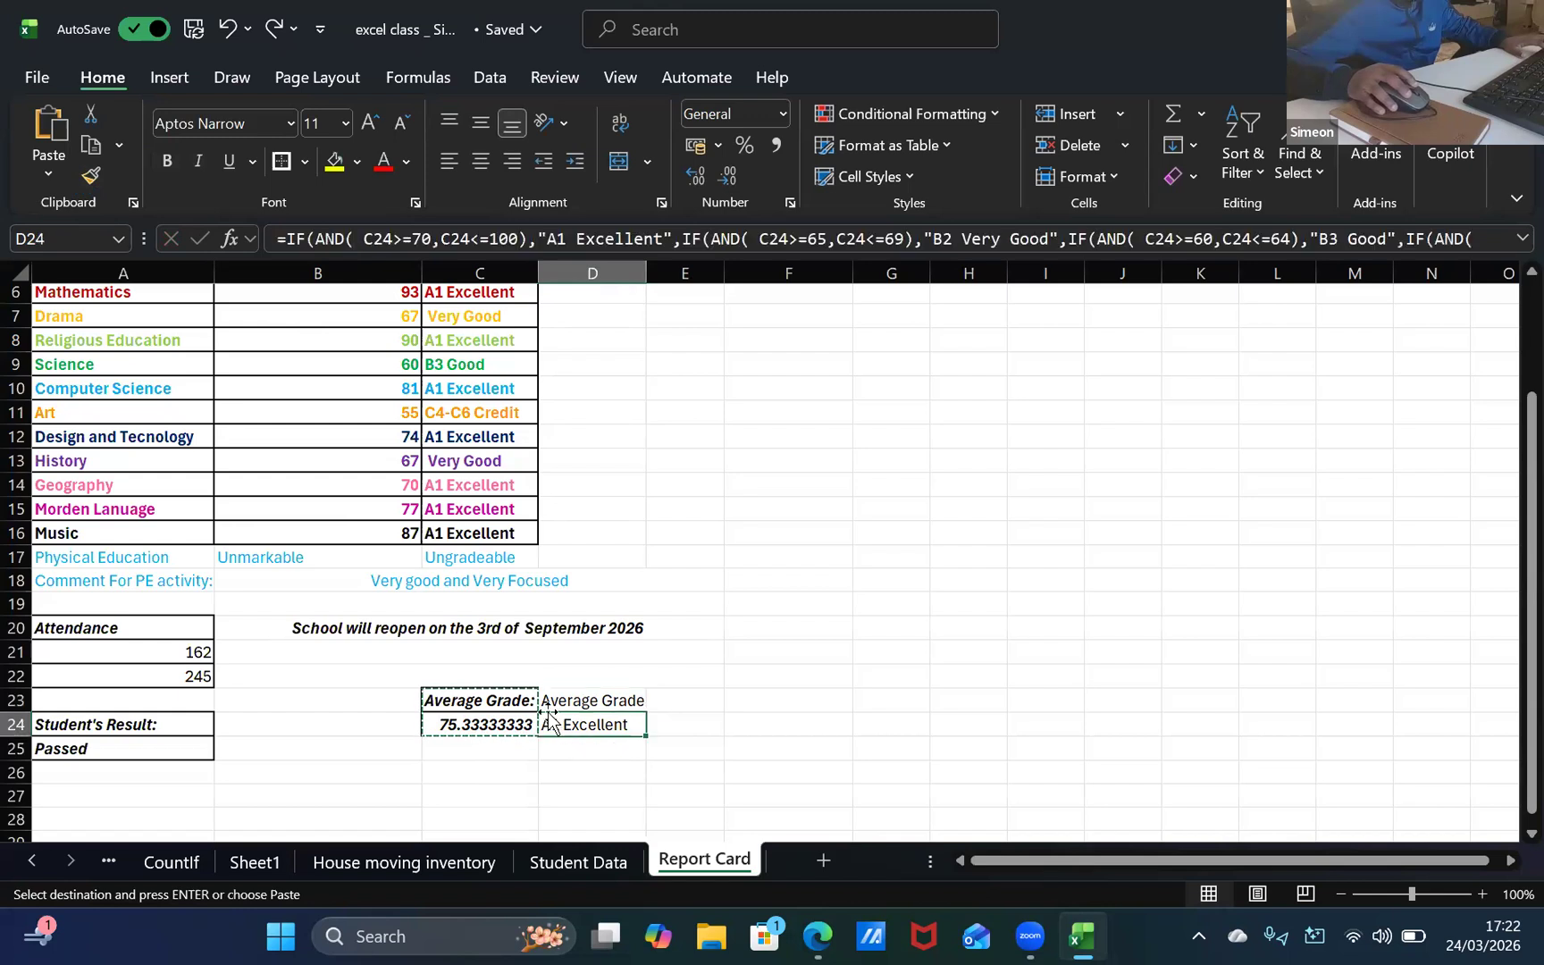
{"action": "left_click", "coordinate": [475, 707]}
{"action": "key", "text": "ctrl+z"}
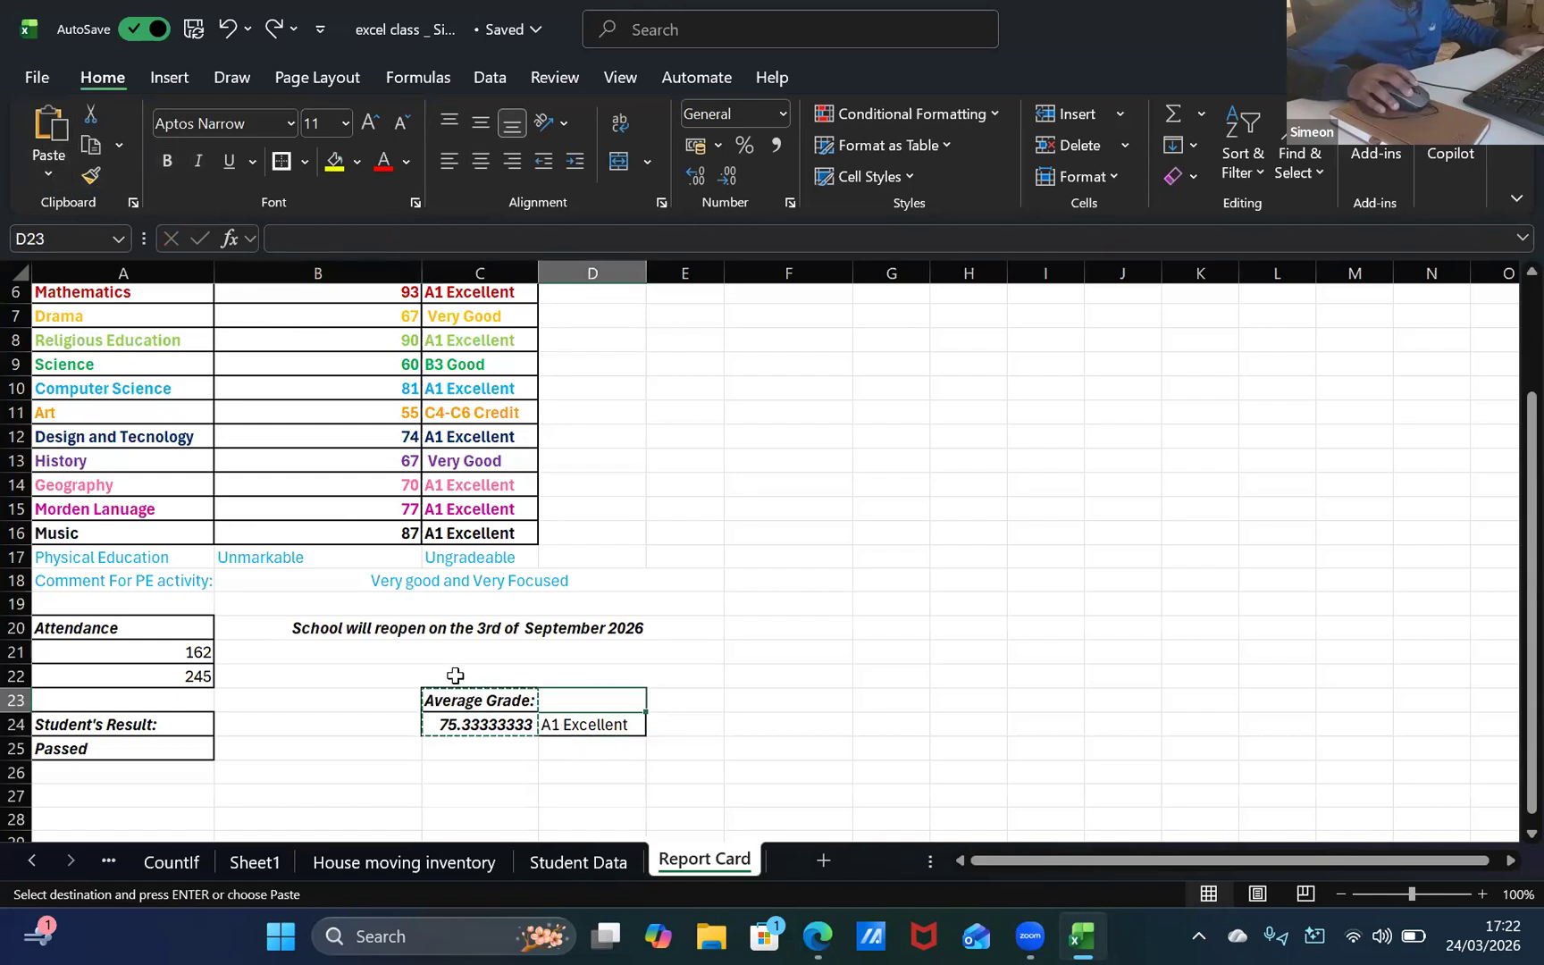
Step: Enter the label "Average Grade" in D23 directly above the letter grade in D24
{"action": "double_click", "coordinate": [600, 707]}
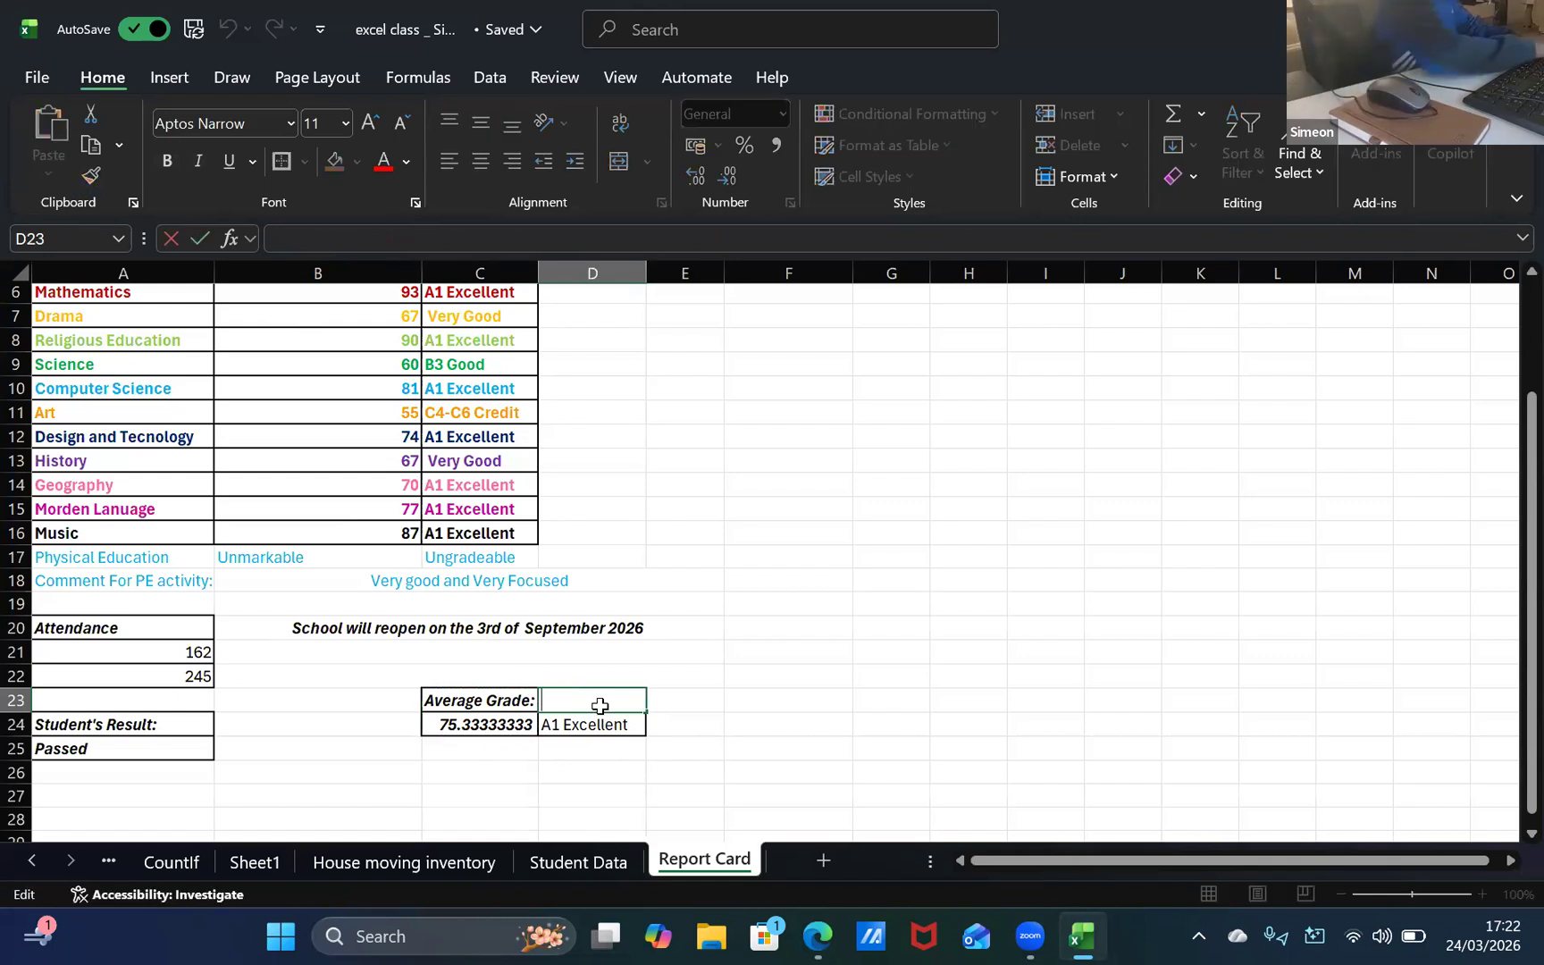
{"action": "type", "text": "Average Grad"}
{"action": "scroll", "coordinate": [593, 685], "scroll_direction": "up", "scroll_amount": 1}
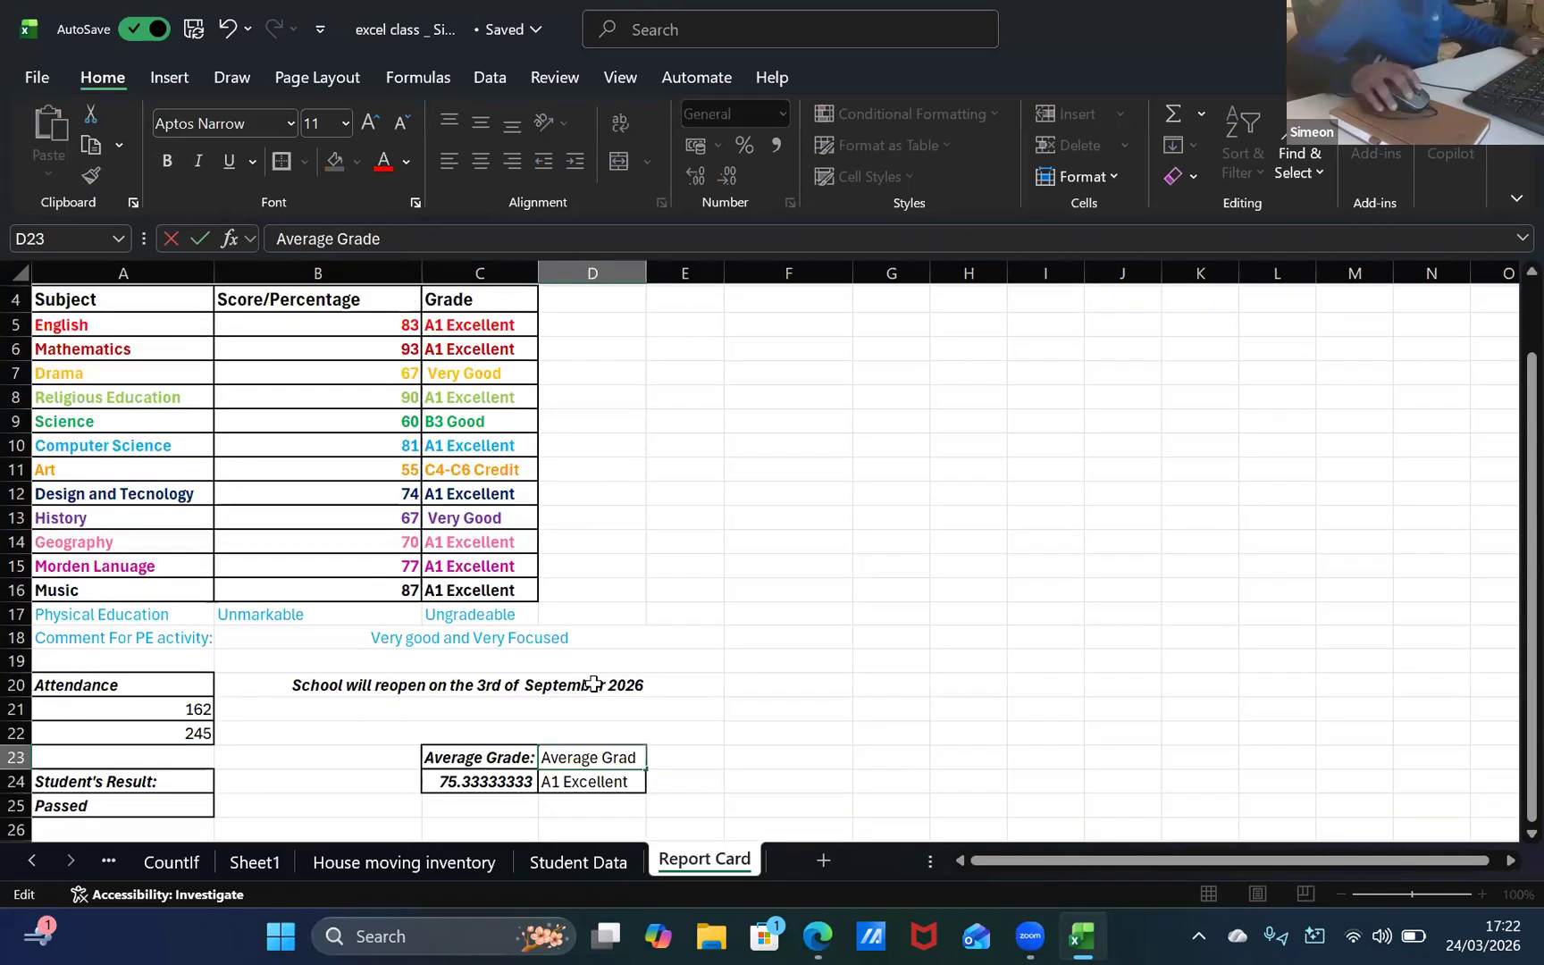
{"action": "scroll", "coordinate": [593, 685], "scroll_direction": "up", "scroll_amount": 1}
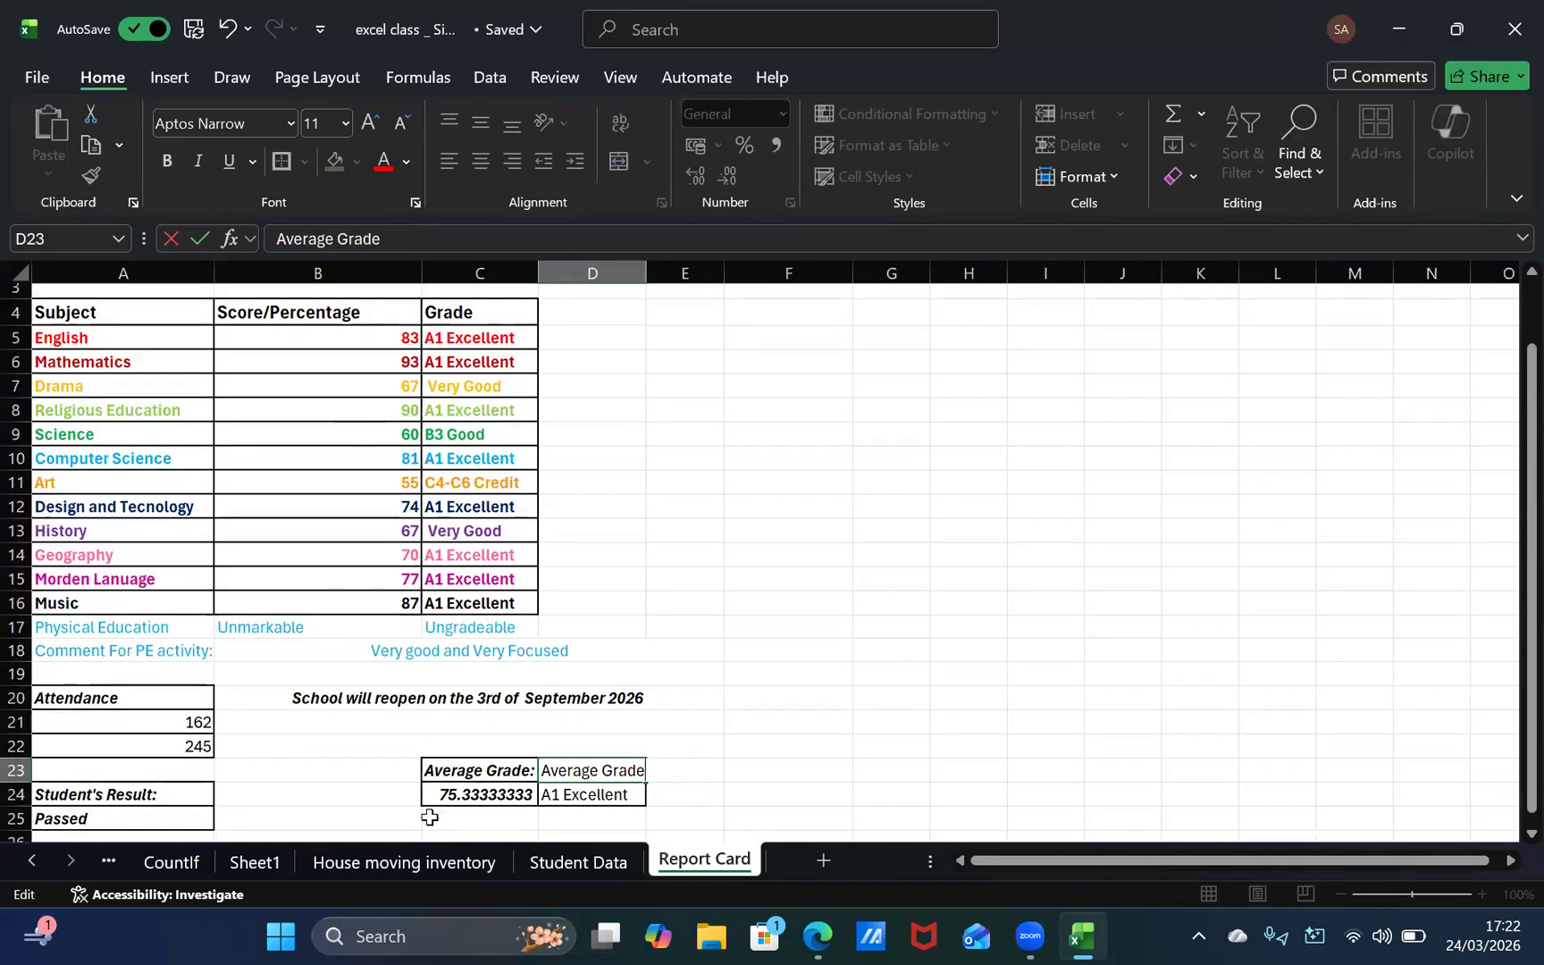
{"action": "left_click", "coordinate": [480, 773]}
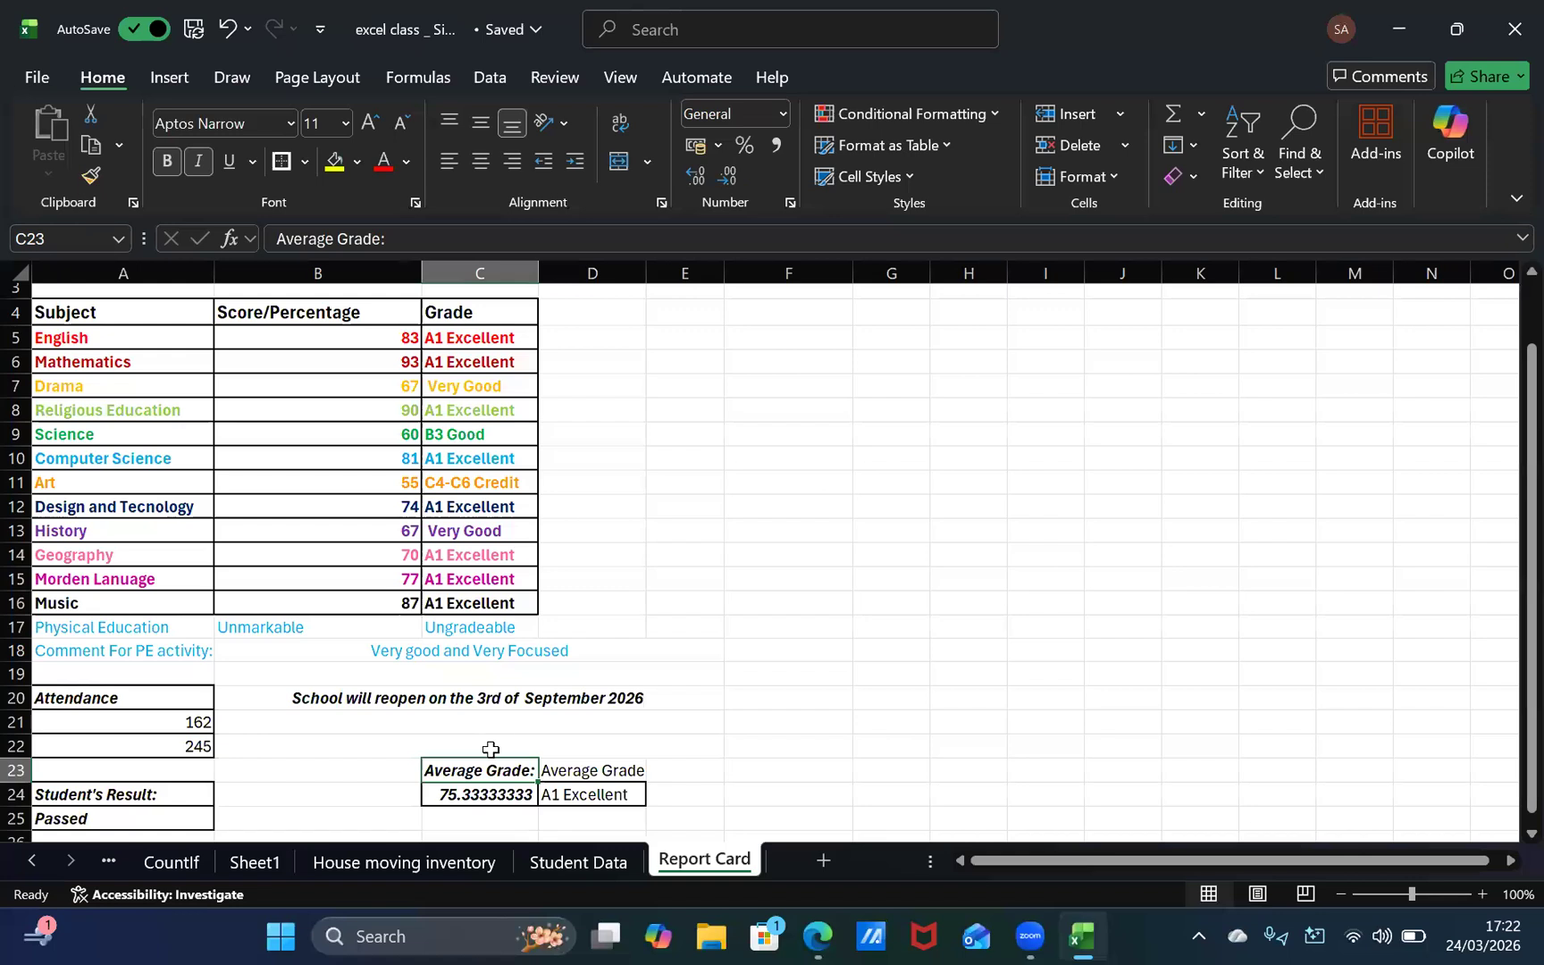
Step: Try to paint the formatting of C23:C24 onto D23:D24 with Format Painter, and undo the changes
{"action": "left_click", "coordinate": [497, 795], "text": "shift"}
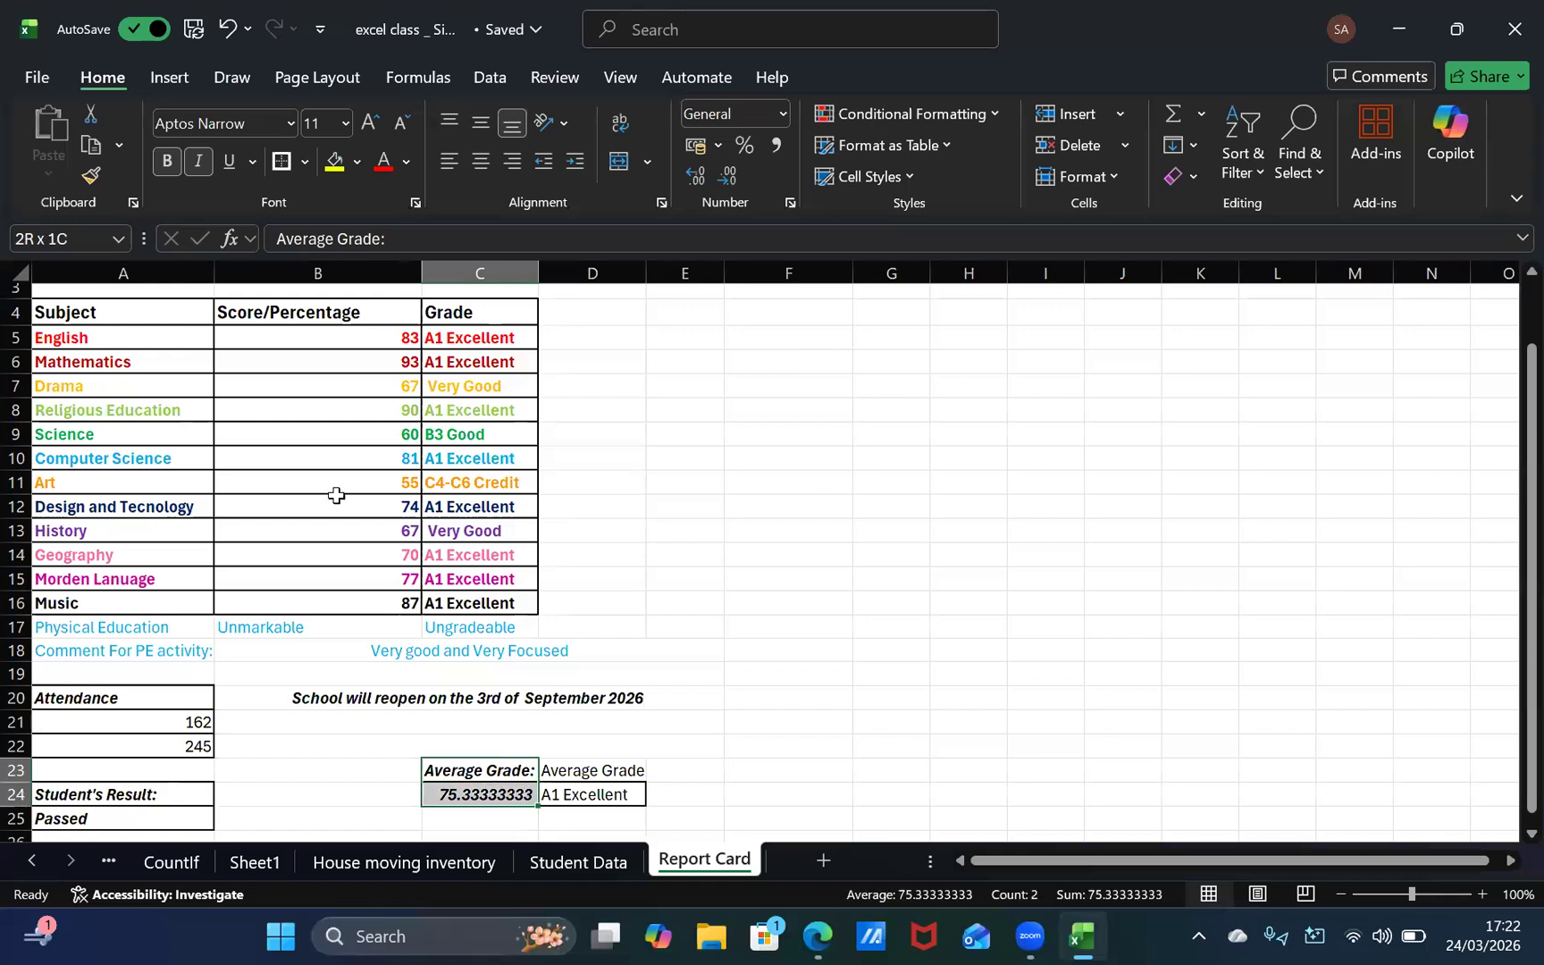
{"action": "left_click", "coordinate": [90, 175]}
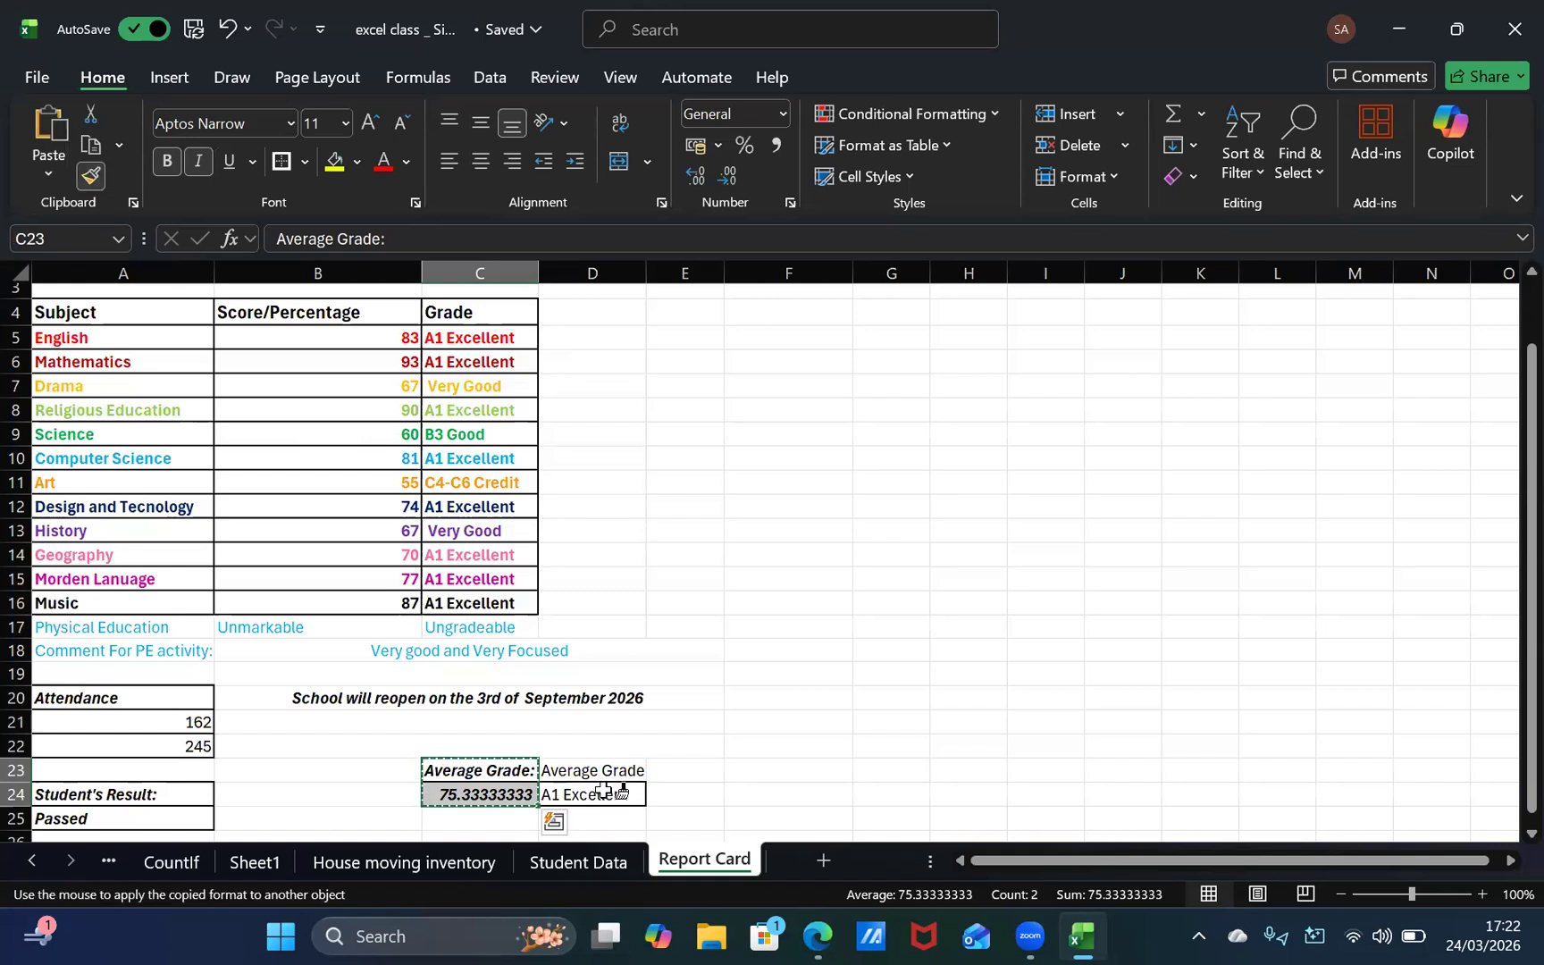
{"action": "left_click", "coordinate": [604, 786]}
{"action": "left_click_drag", "start_coordinate": [608, 784], "coordinate": [610, 776]}
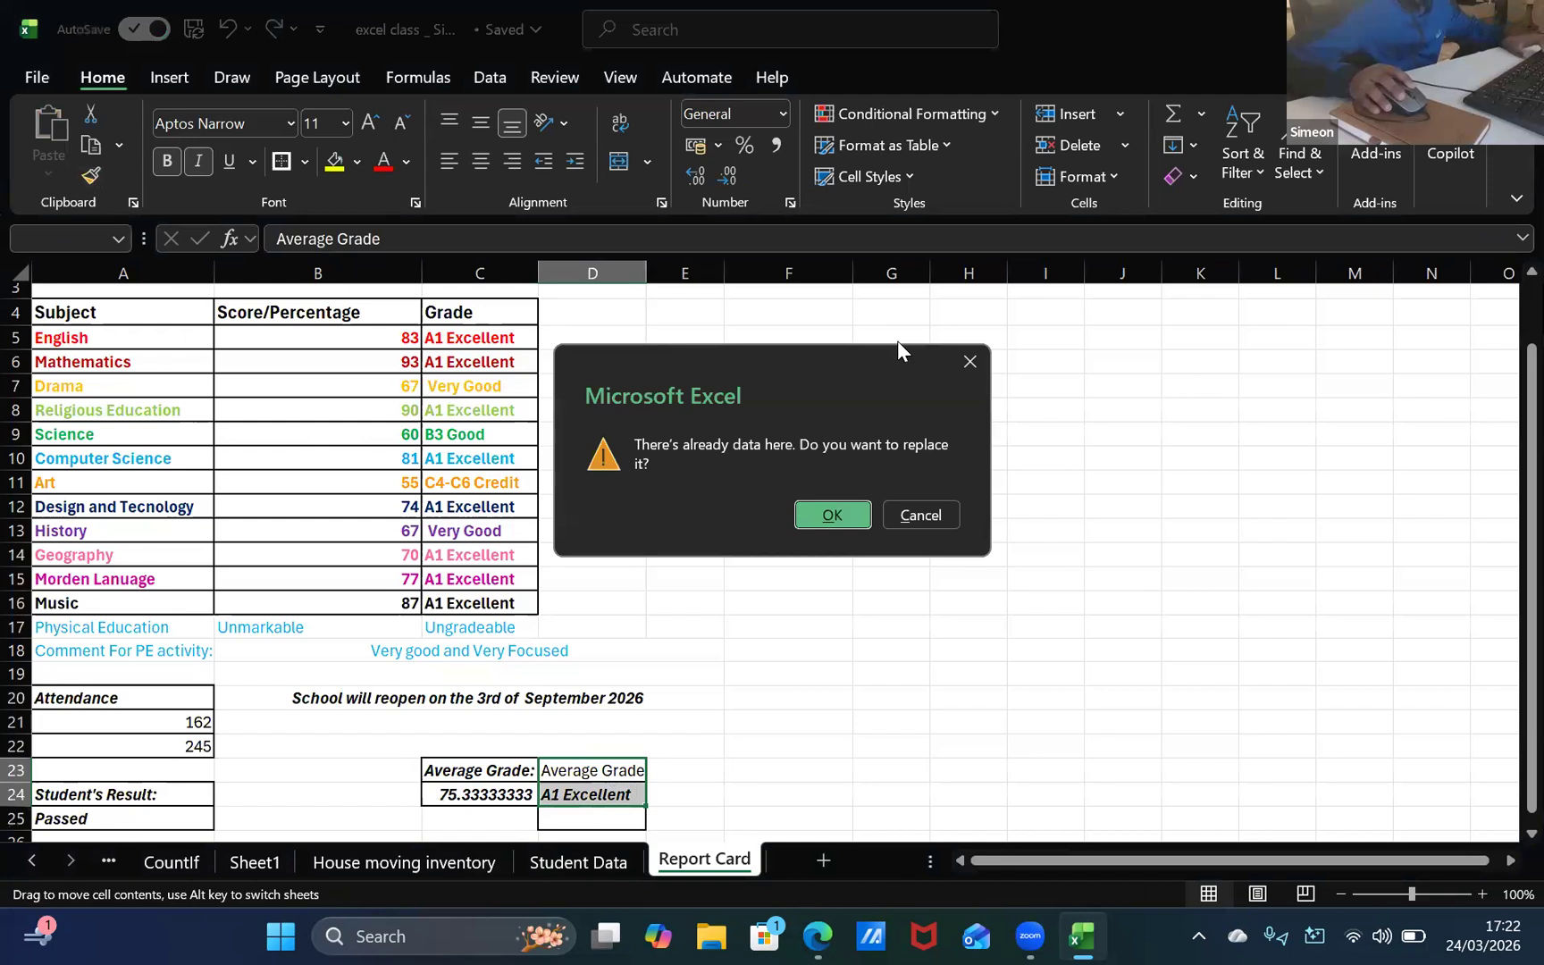
{"action": "left_click", "coordinate": [933, 517]}
{"action": "key", "text": "ctrl+z"}
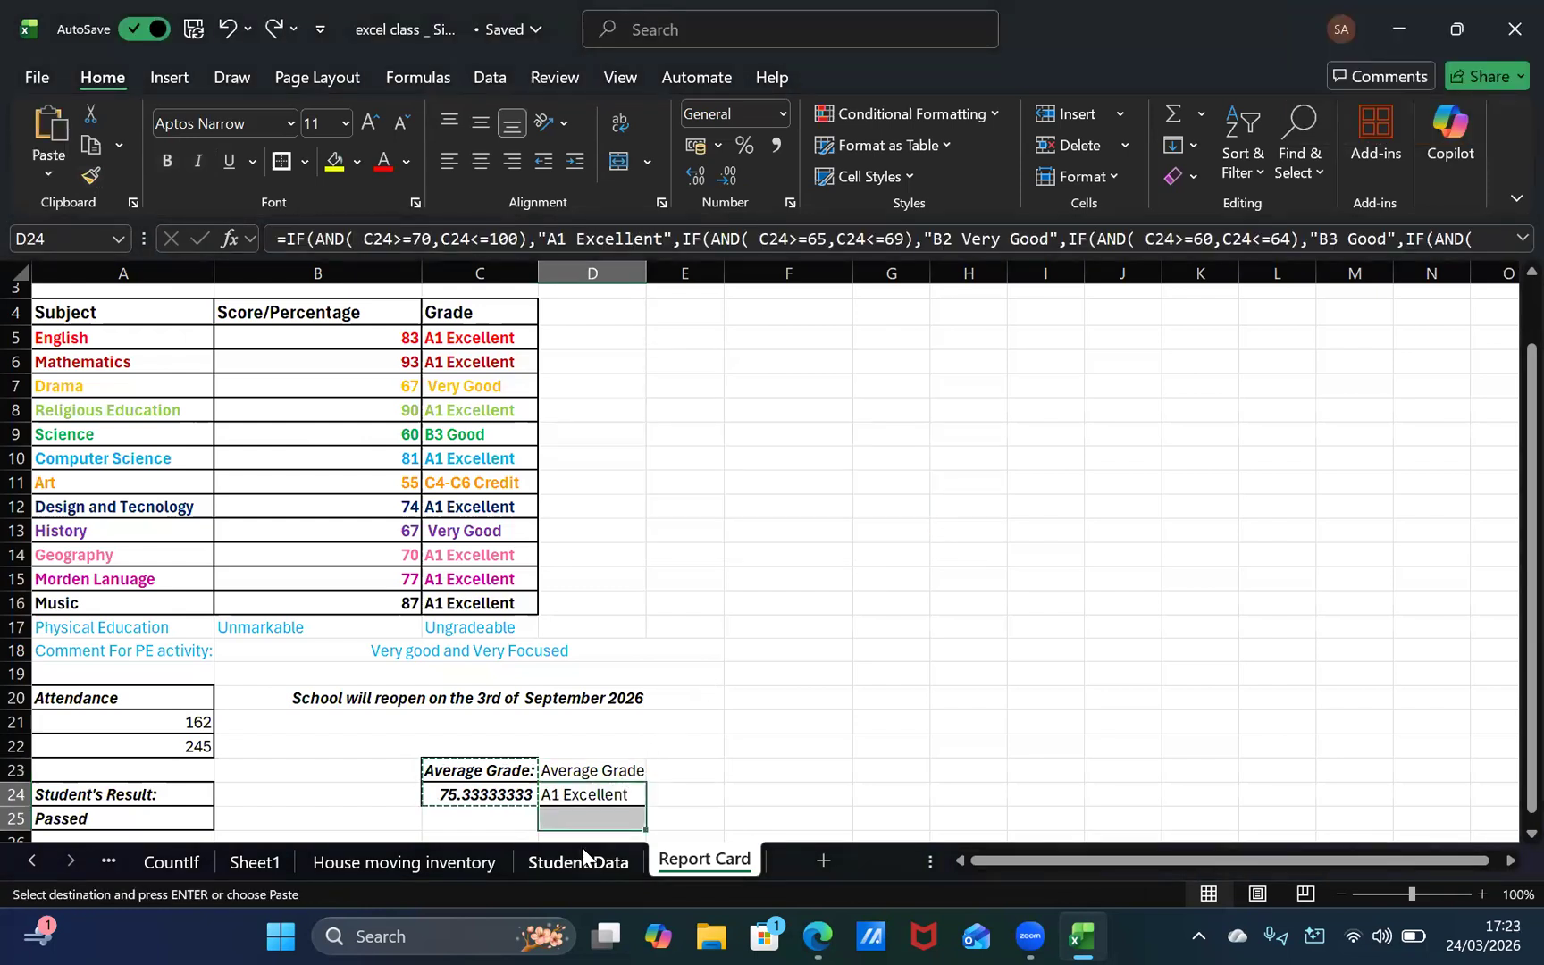
{"action": "key", "text": "ctrl+z"}
Step: Enter "Average Grade" again in D23 above the letter grade
{"action": "double_click", "coordinate": [611, 770]}
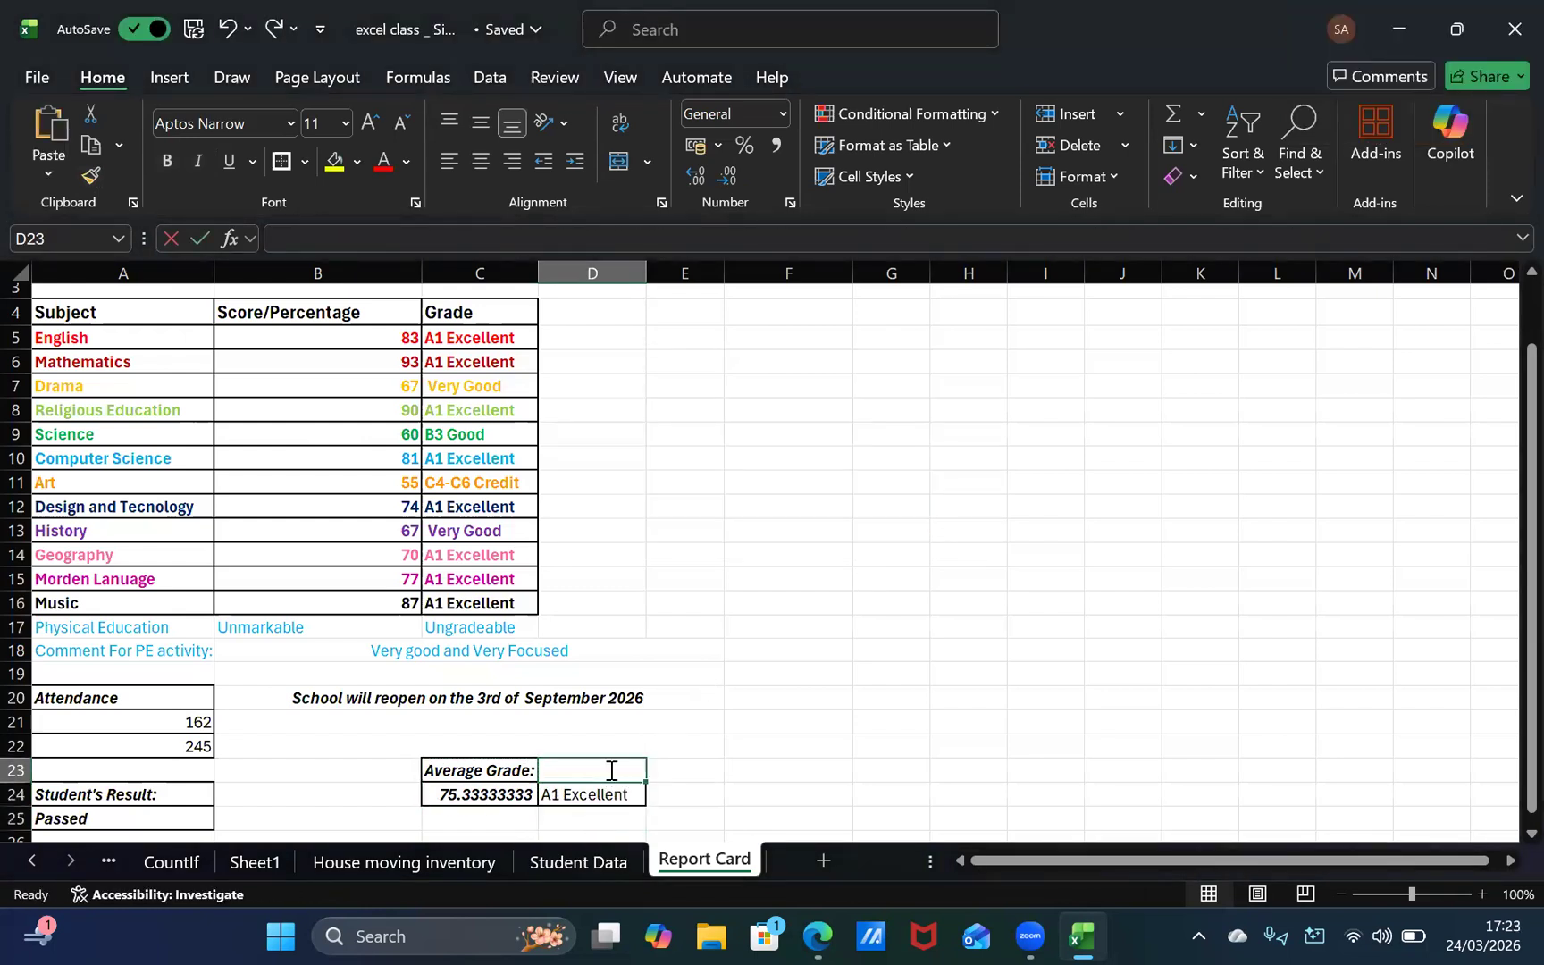
{"action": "type", "text": "Ave"}
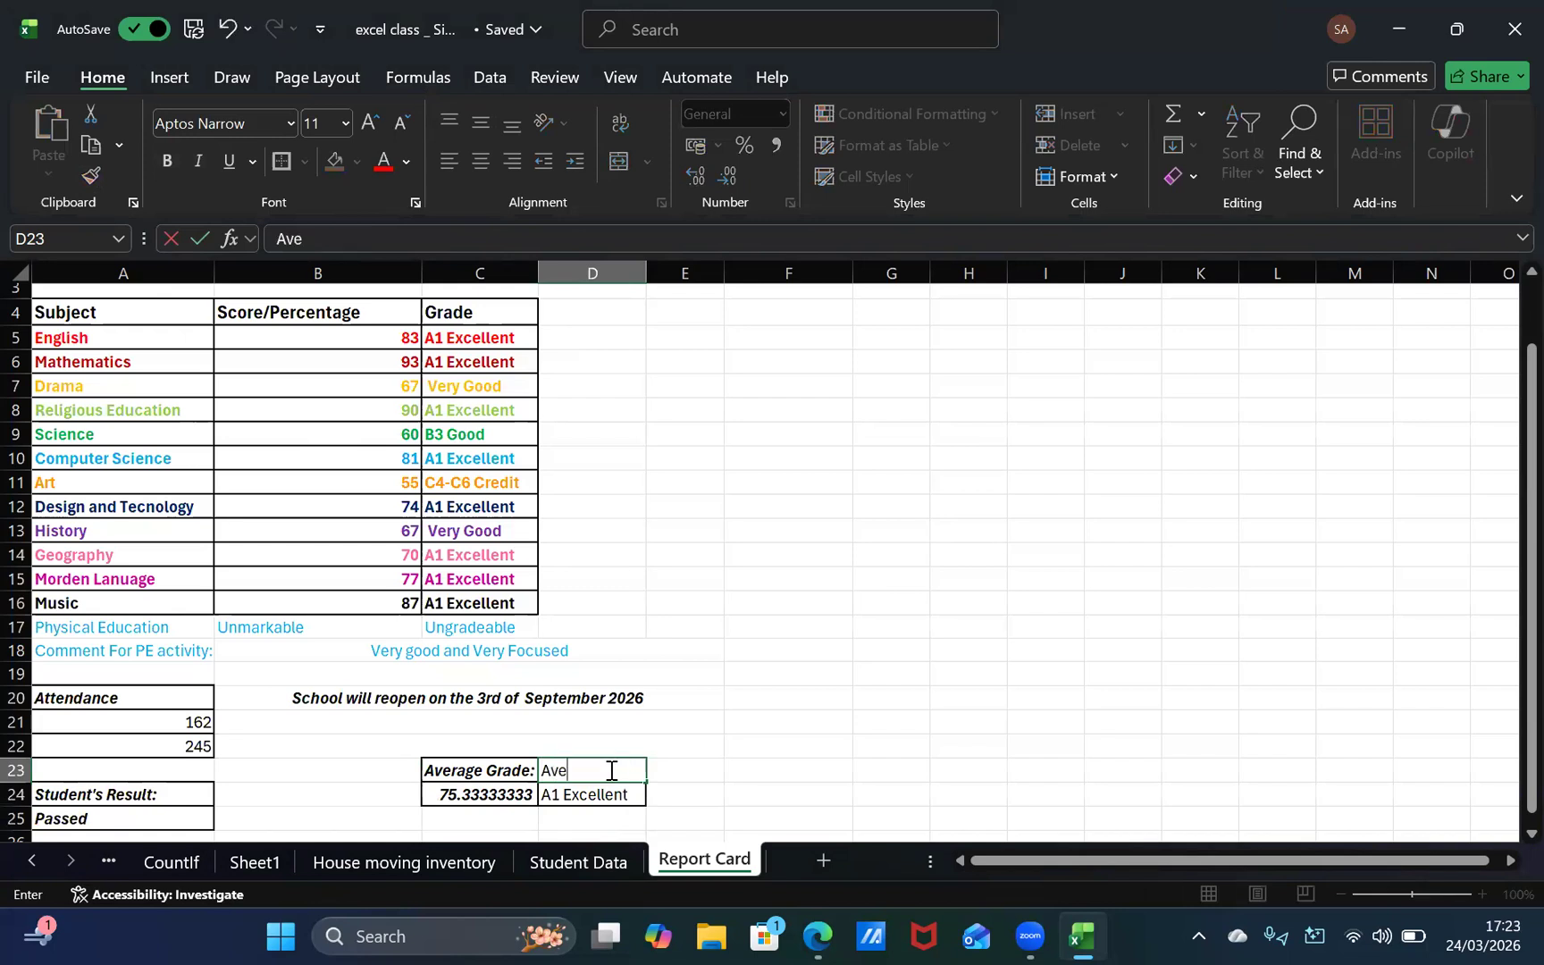
{"action": "type", "text": "rage Grade"}
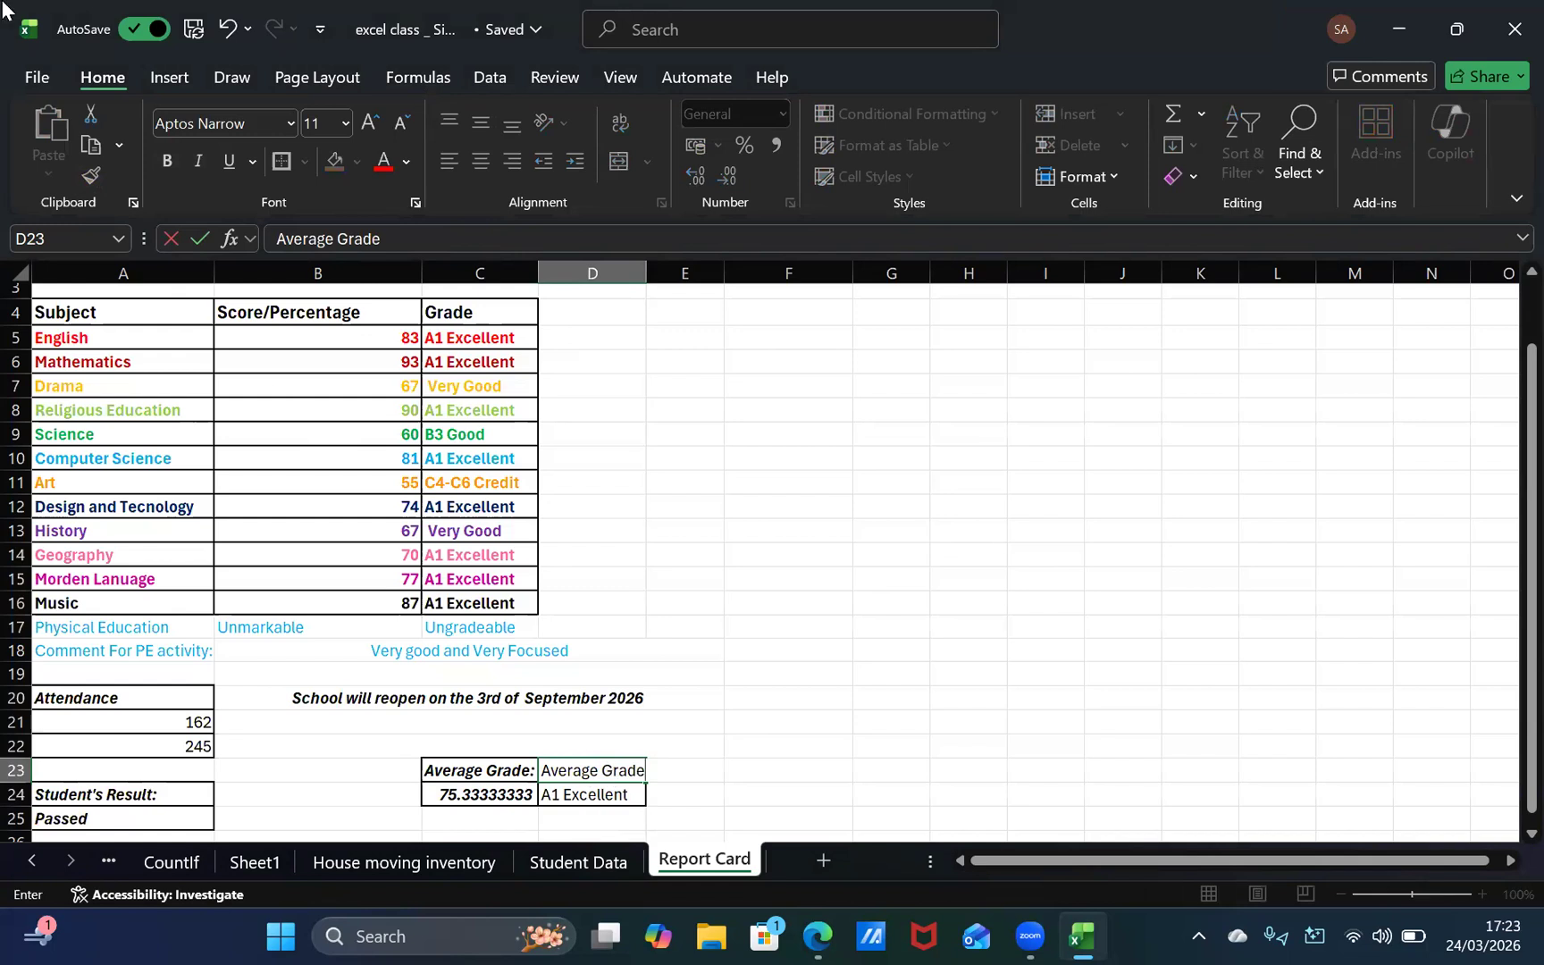
{"action": "left_click", "coordinate": [513, 768]}
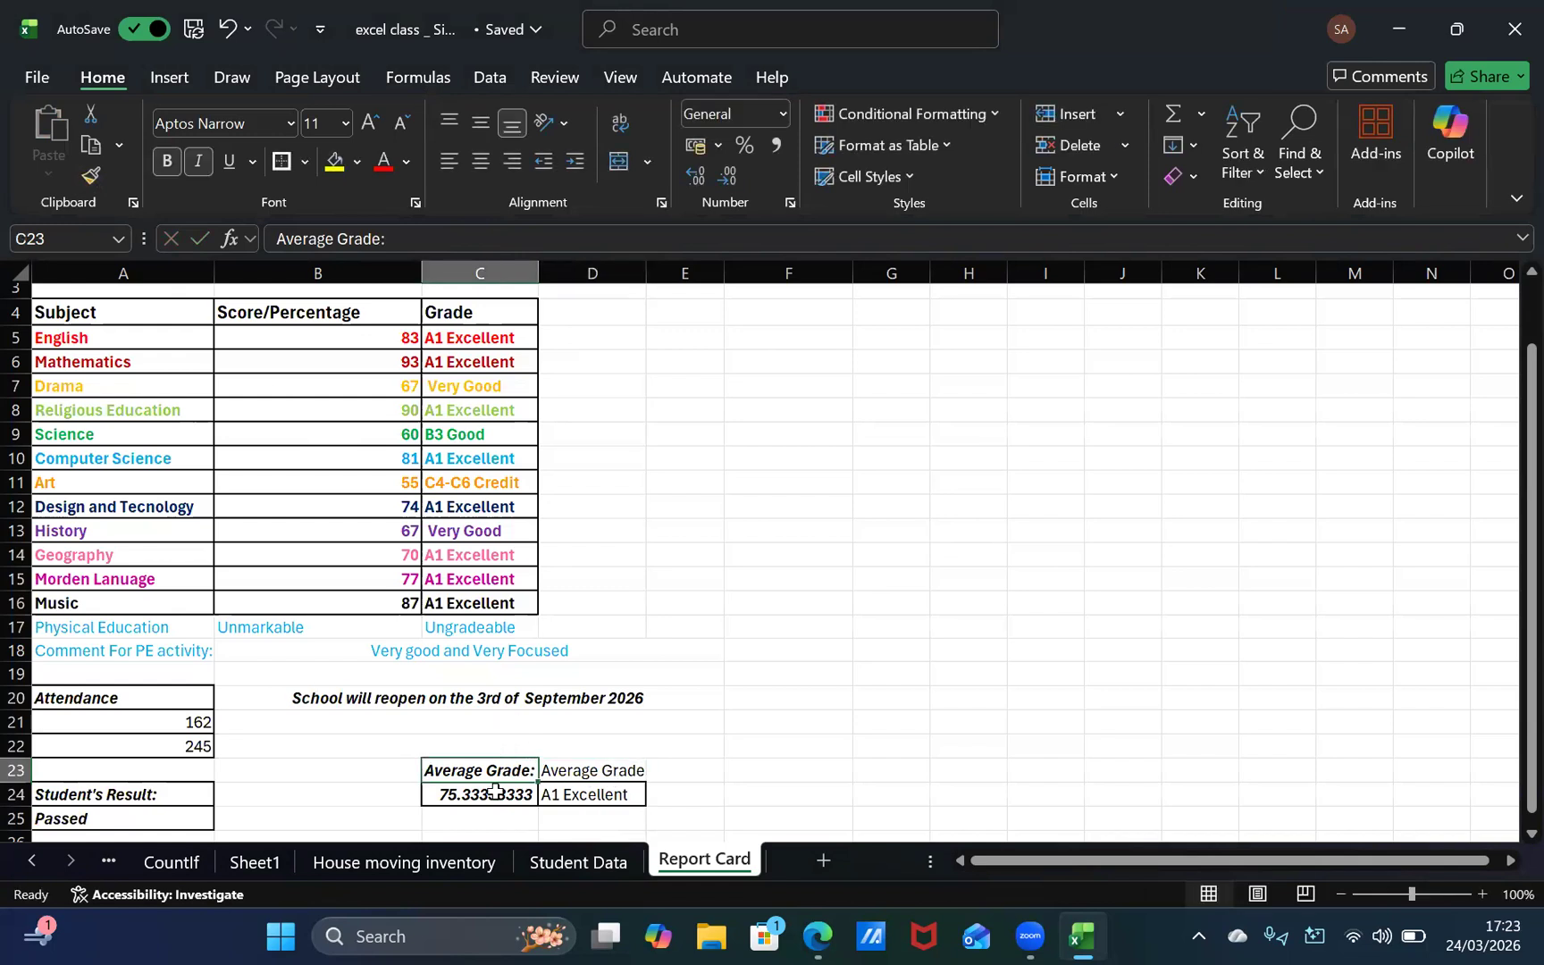
Step: Copy the formatting of C23:C24 to the average grade heading and letter grade in D23:D24 with Format Painter
{"action": "left_click", "coordinate": [500, 792]}
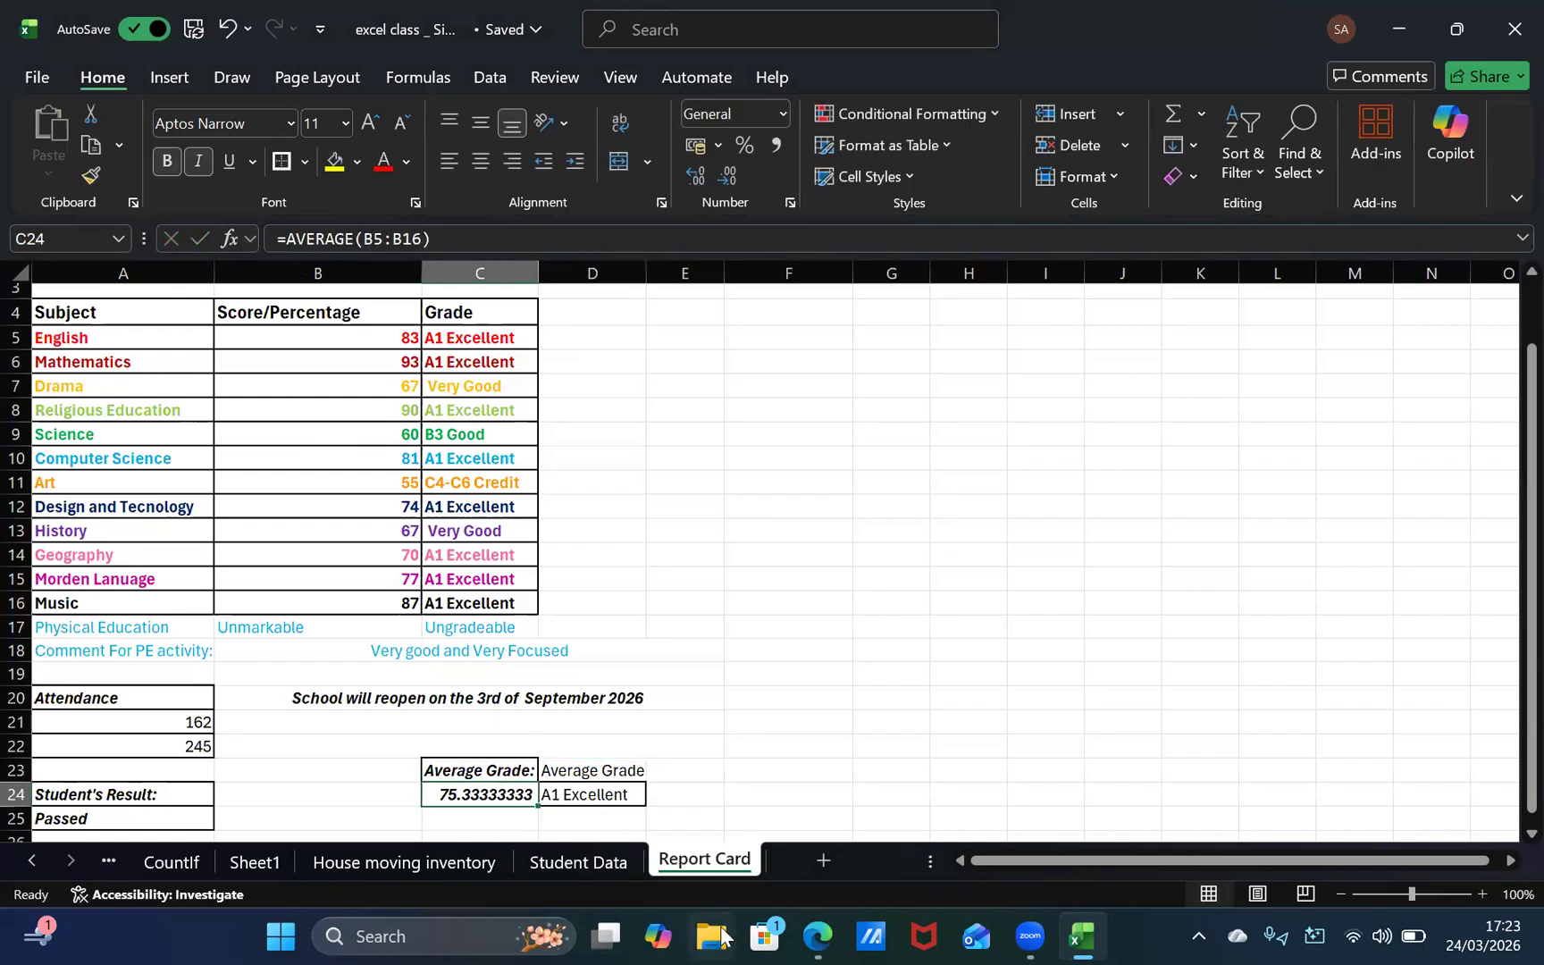
{"action": "left_click", "coordinate": [485, 767]}
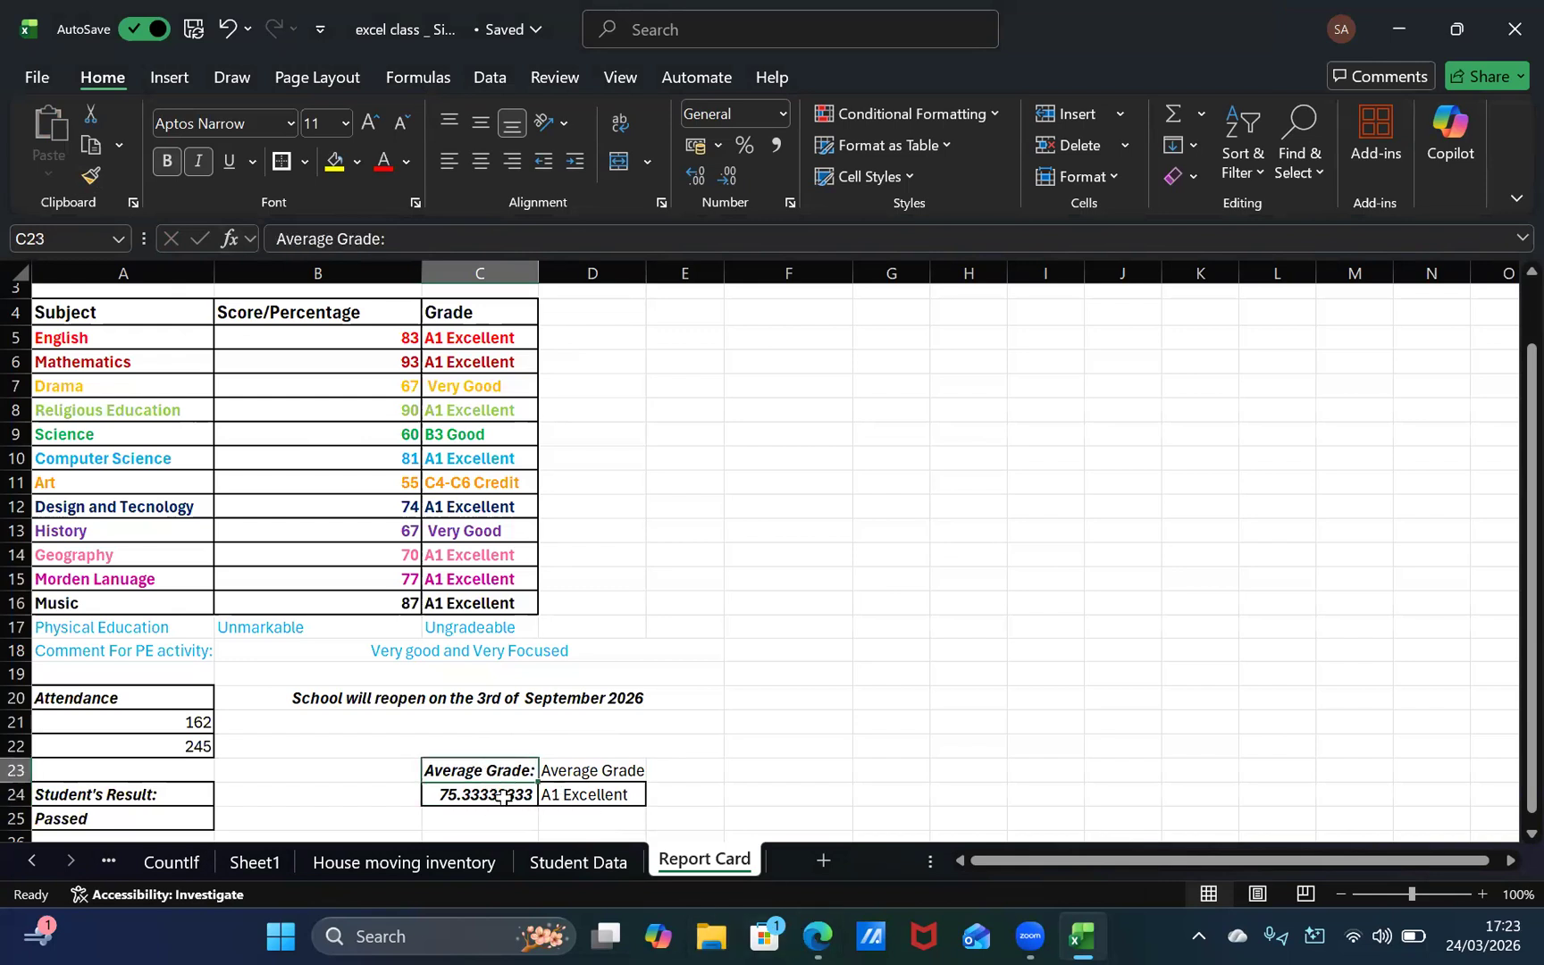
{"action": "left_click", "coordinate": [504, 798]}
{"action": "left_click_drag", "start_coordinate": [510, 790], "coordinate": [510, 773]}
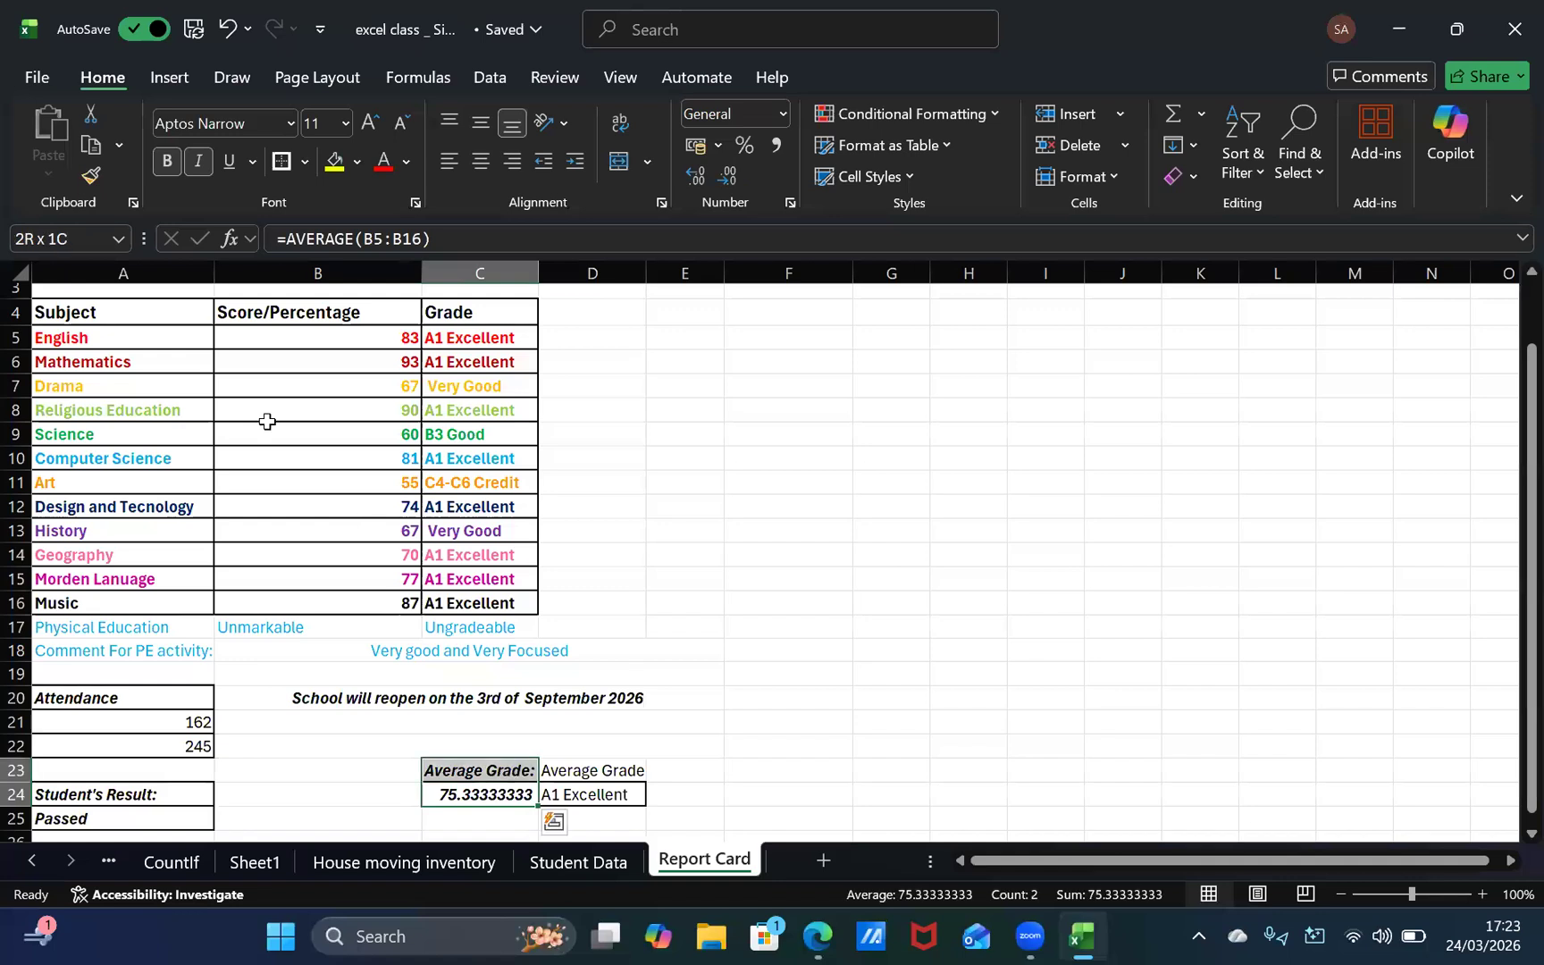
{"action": "left_click", "coordinate": [86, 178]}
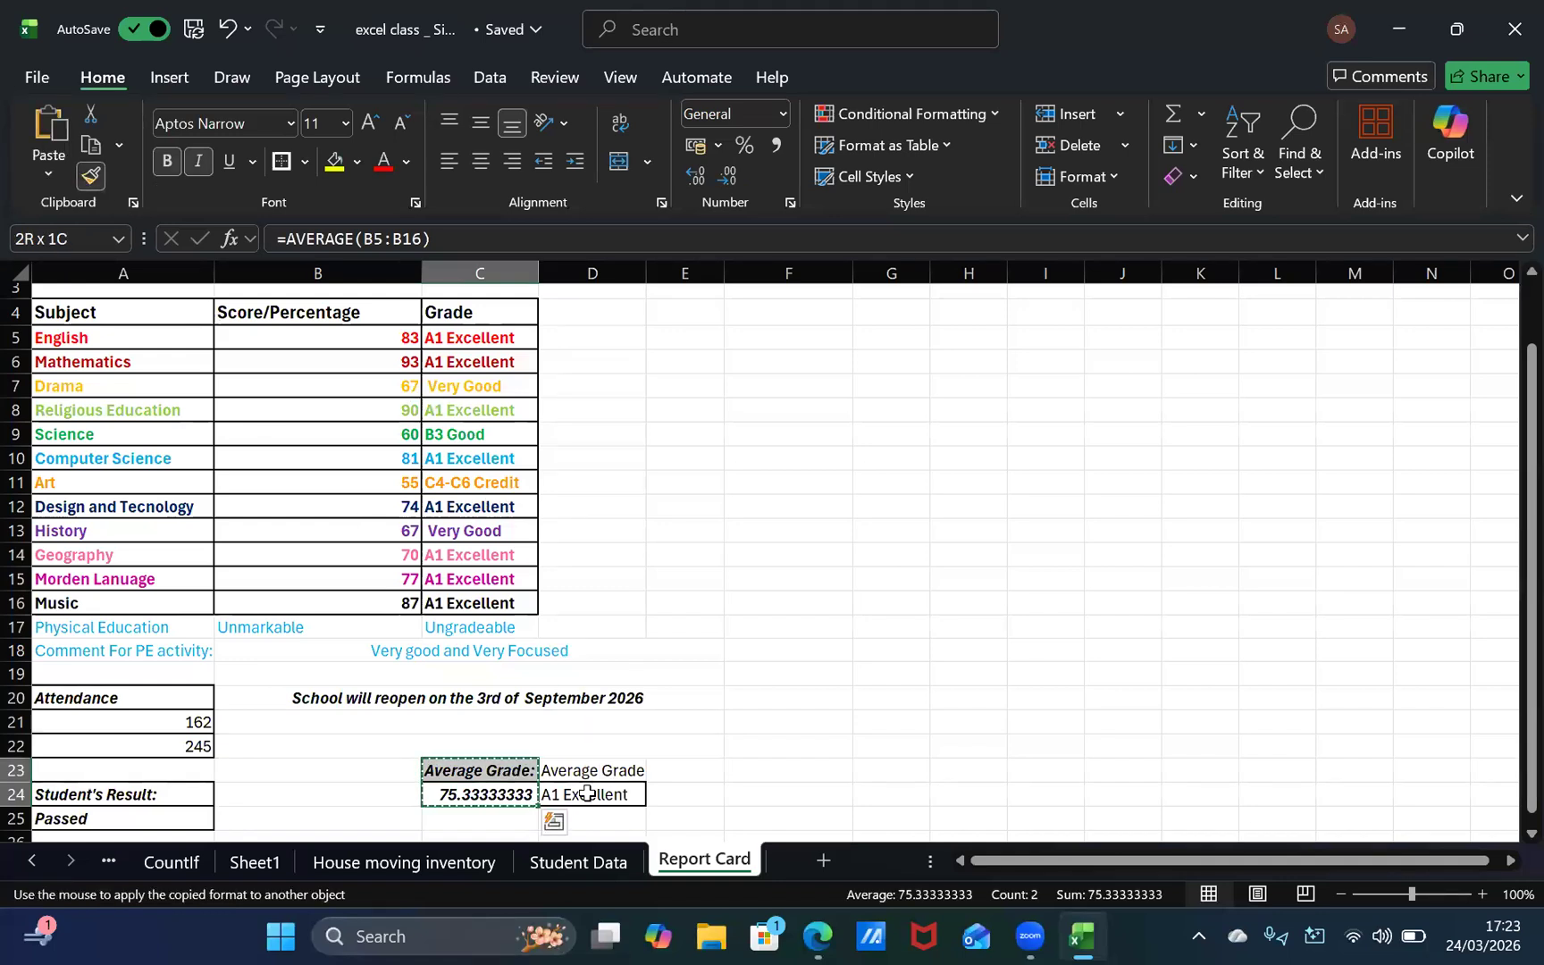
{"action": "left_click_drag", "start_coordinate": [586, 776], "coordinate": [587, 793]}
{"action": "left_click_drag", "start_coordinate": [698, 760], "coordinate": [703, 745]}
{"action": "left_click", "coordinate": [882, 674]}
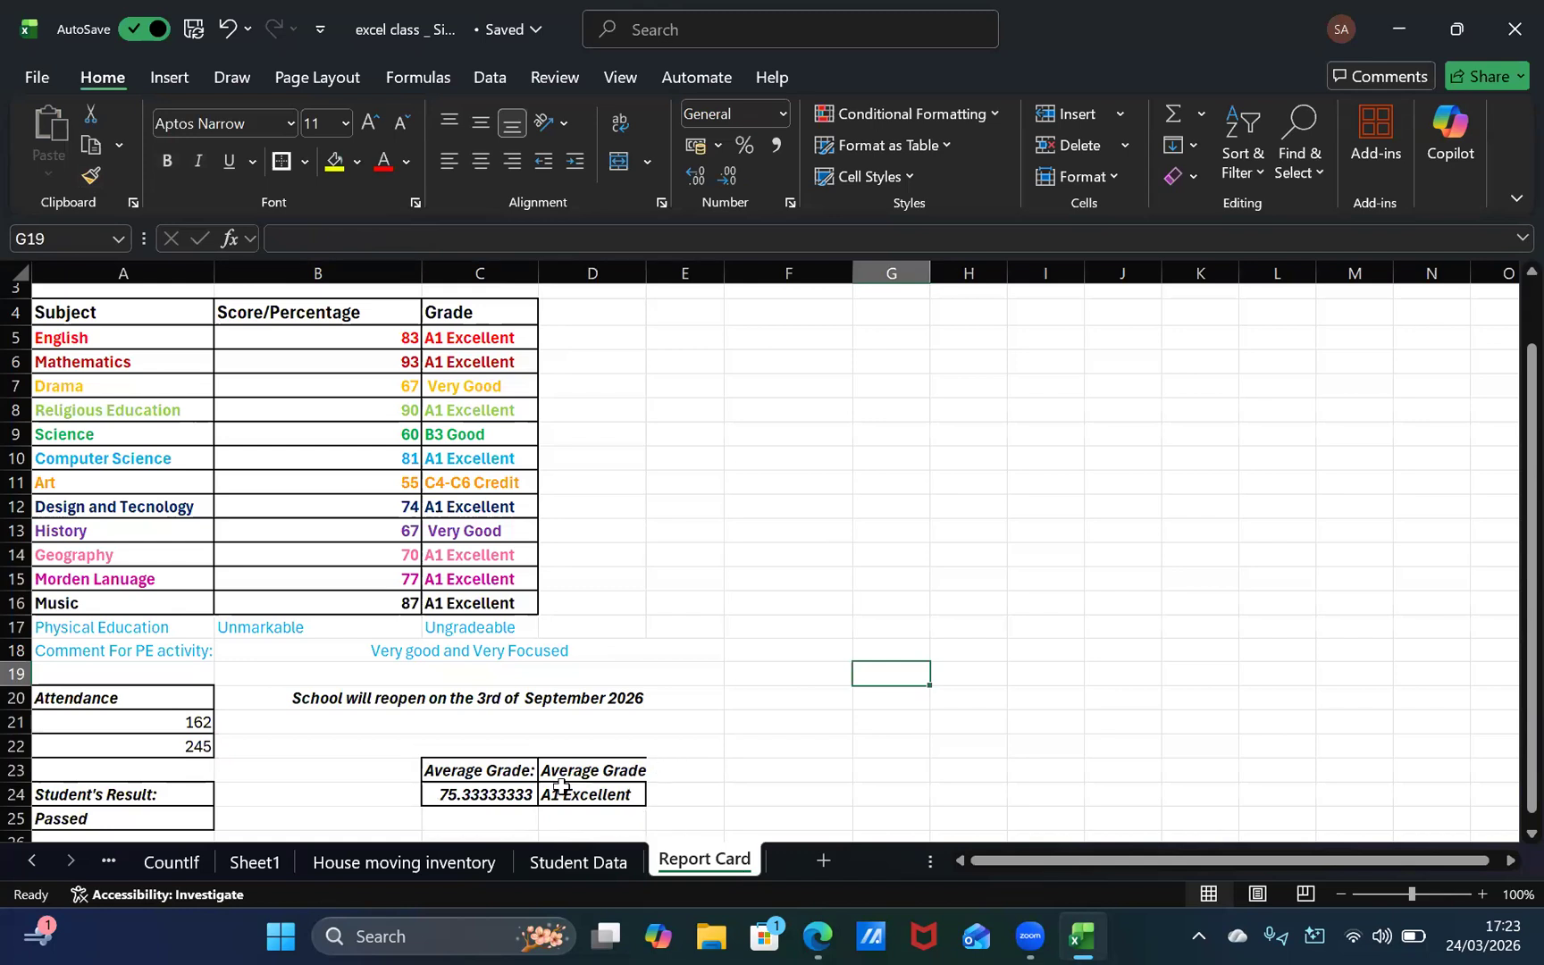
Step: Change the heading in C23 to "Average Score:"
{"action": "left_click", "coordinate": [503, 777]}
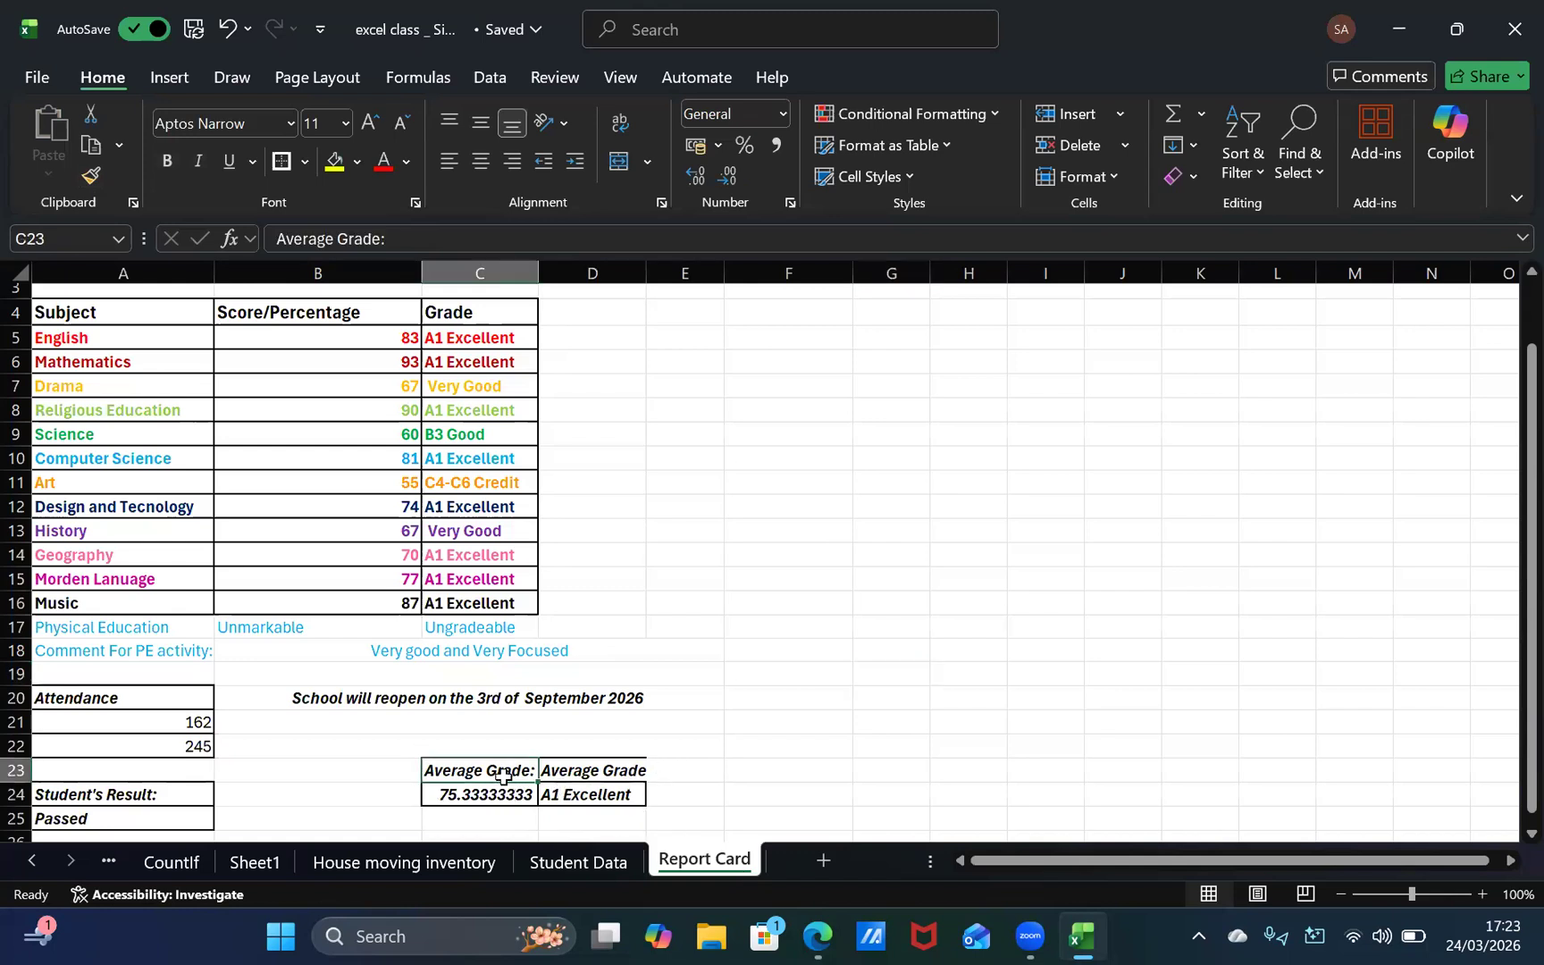
{"action": "left_click", "coordinate": [505, 791]}
{"action": "left_click", "coordinate": [528, 767]}
{"action": "double_click", "coordinate": [517, 768]}
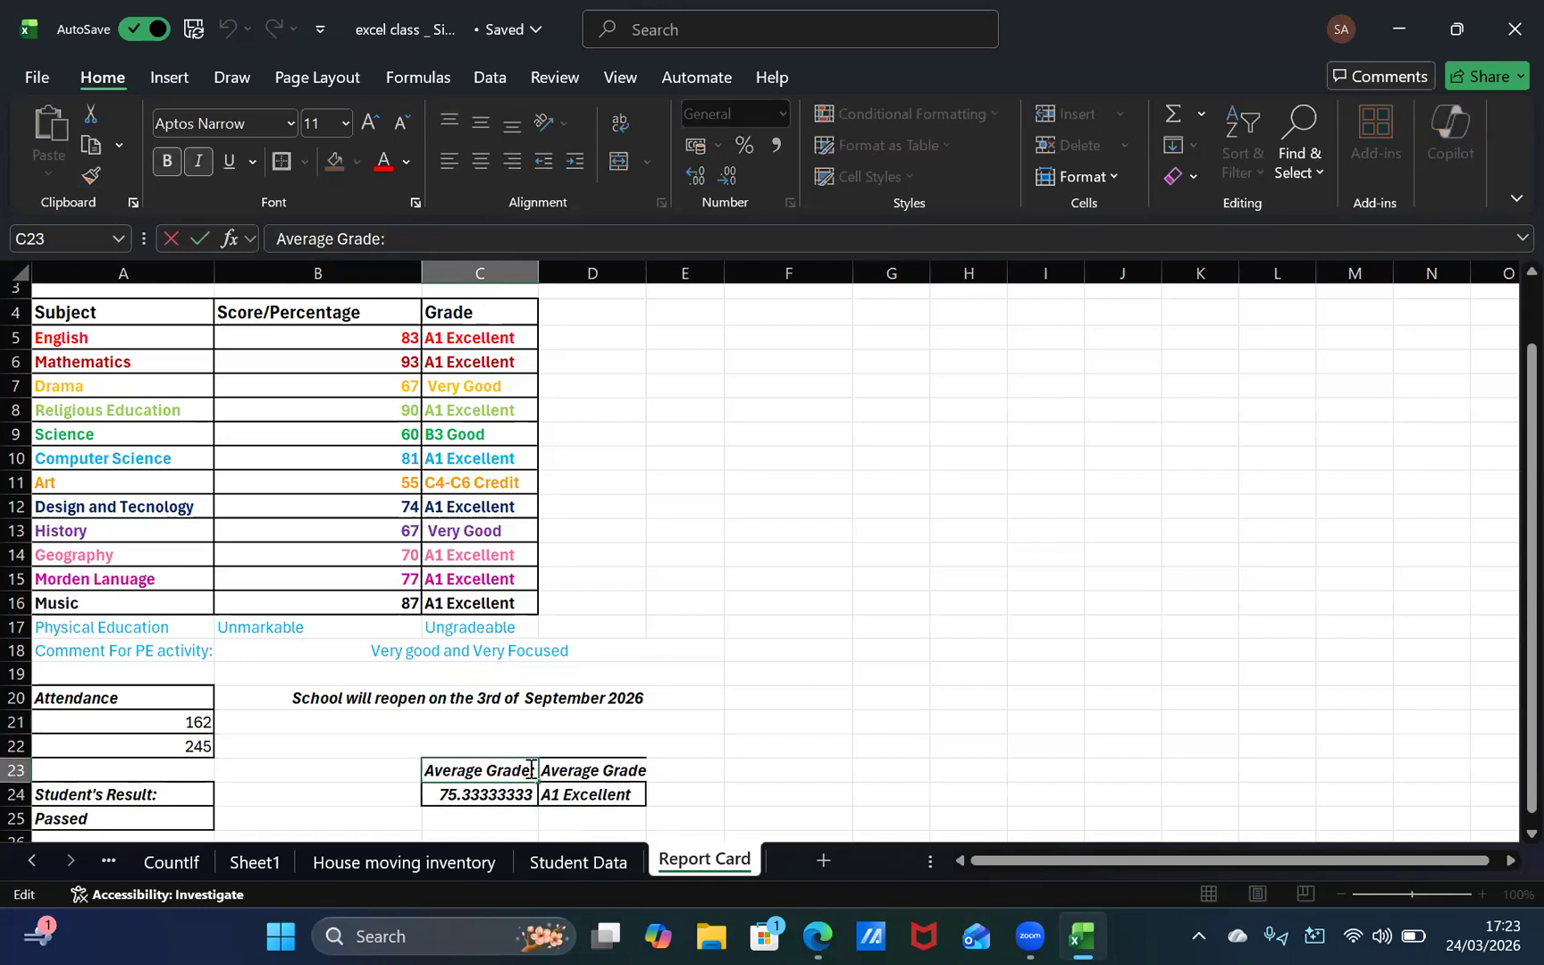
{"action": "key", "text": "BackSpace"}
{"action": "key", "text": "BackSpace"}
{"action": "key", "text": "BackSpace"}
{"action": "key", "text": "BackSpace"}
{"action": "key", "text": "BackSpace"}
{"action": "type", "text": "S"}
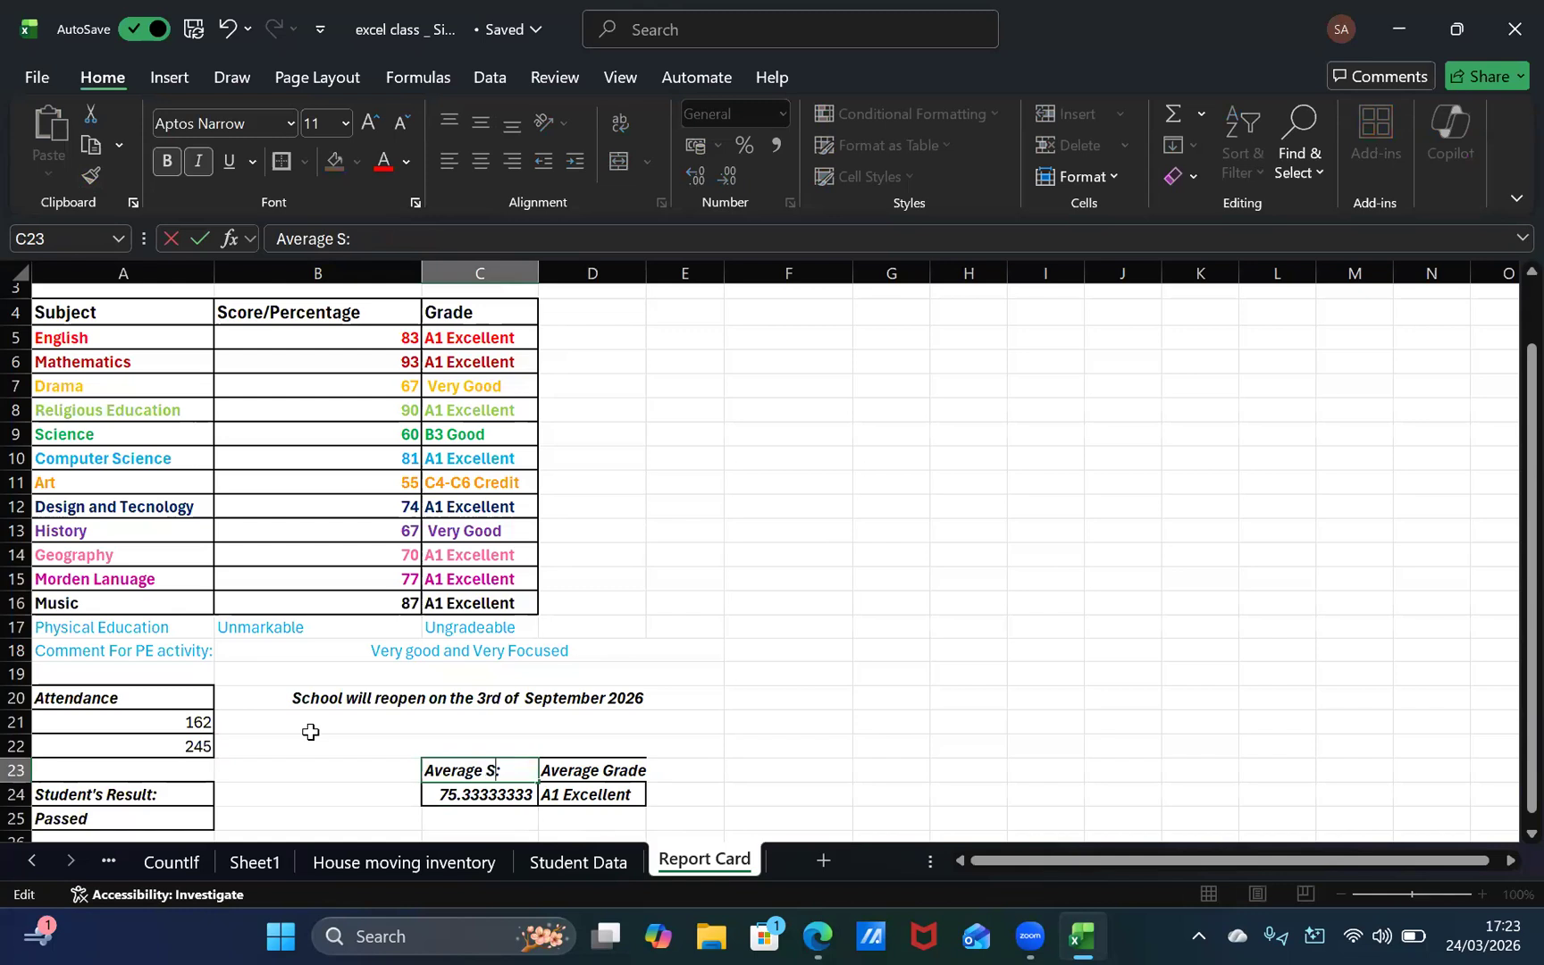
{"action": "type", "text": "core"}
{"action": "key", "text": "Tab"}
Step: Apply thick outside borders to the "Average Grade" heading in D23
{"action": "left_click", "coordinate": [305, 162]}
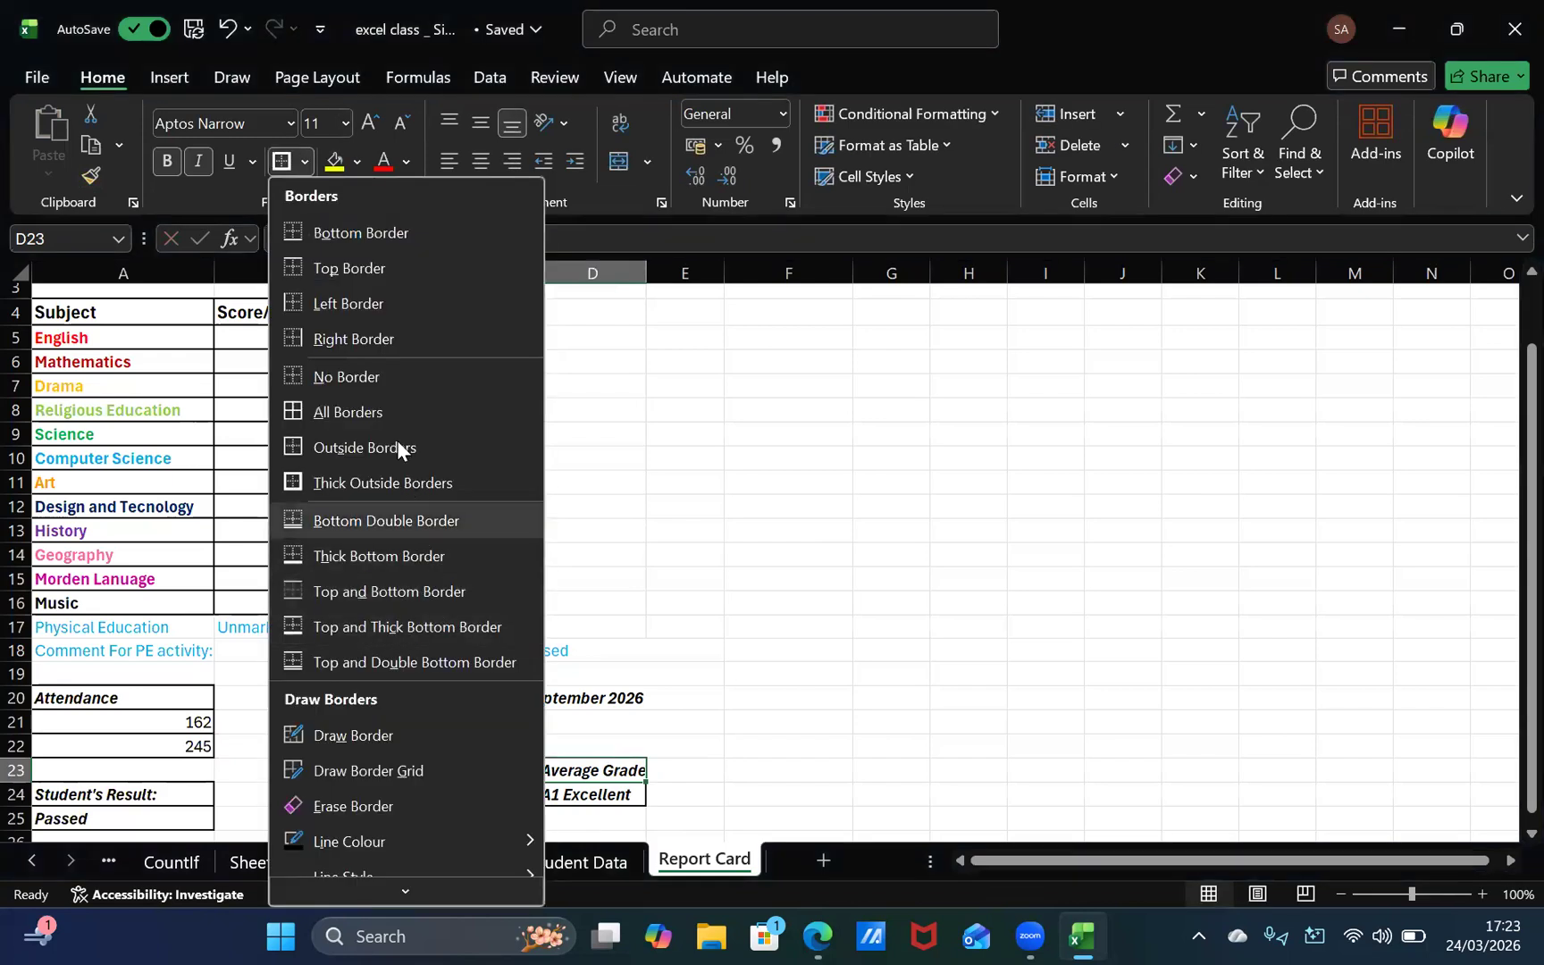
{"action": "left_click", "coordinate": [431, 481]}
{"action": "left_click", "coordinate": [764, 803]}
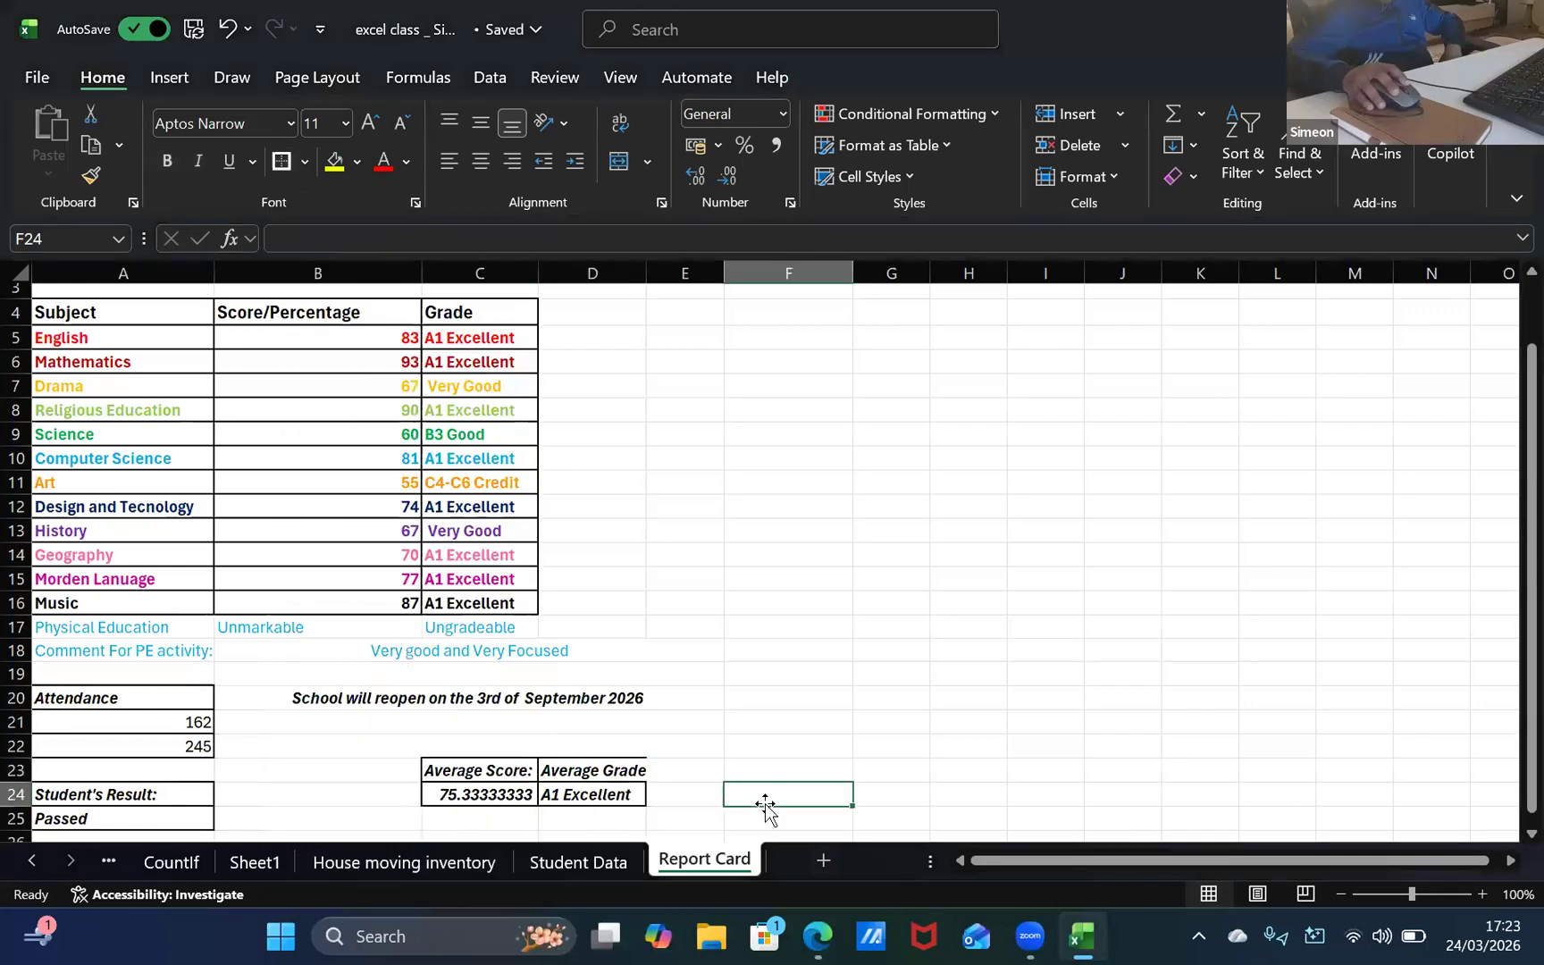
Step: Widen column D slightly so the "Average Grade" heading fits inside its cell
{"action": "left_click", "coordinate": [631, 777]}
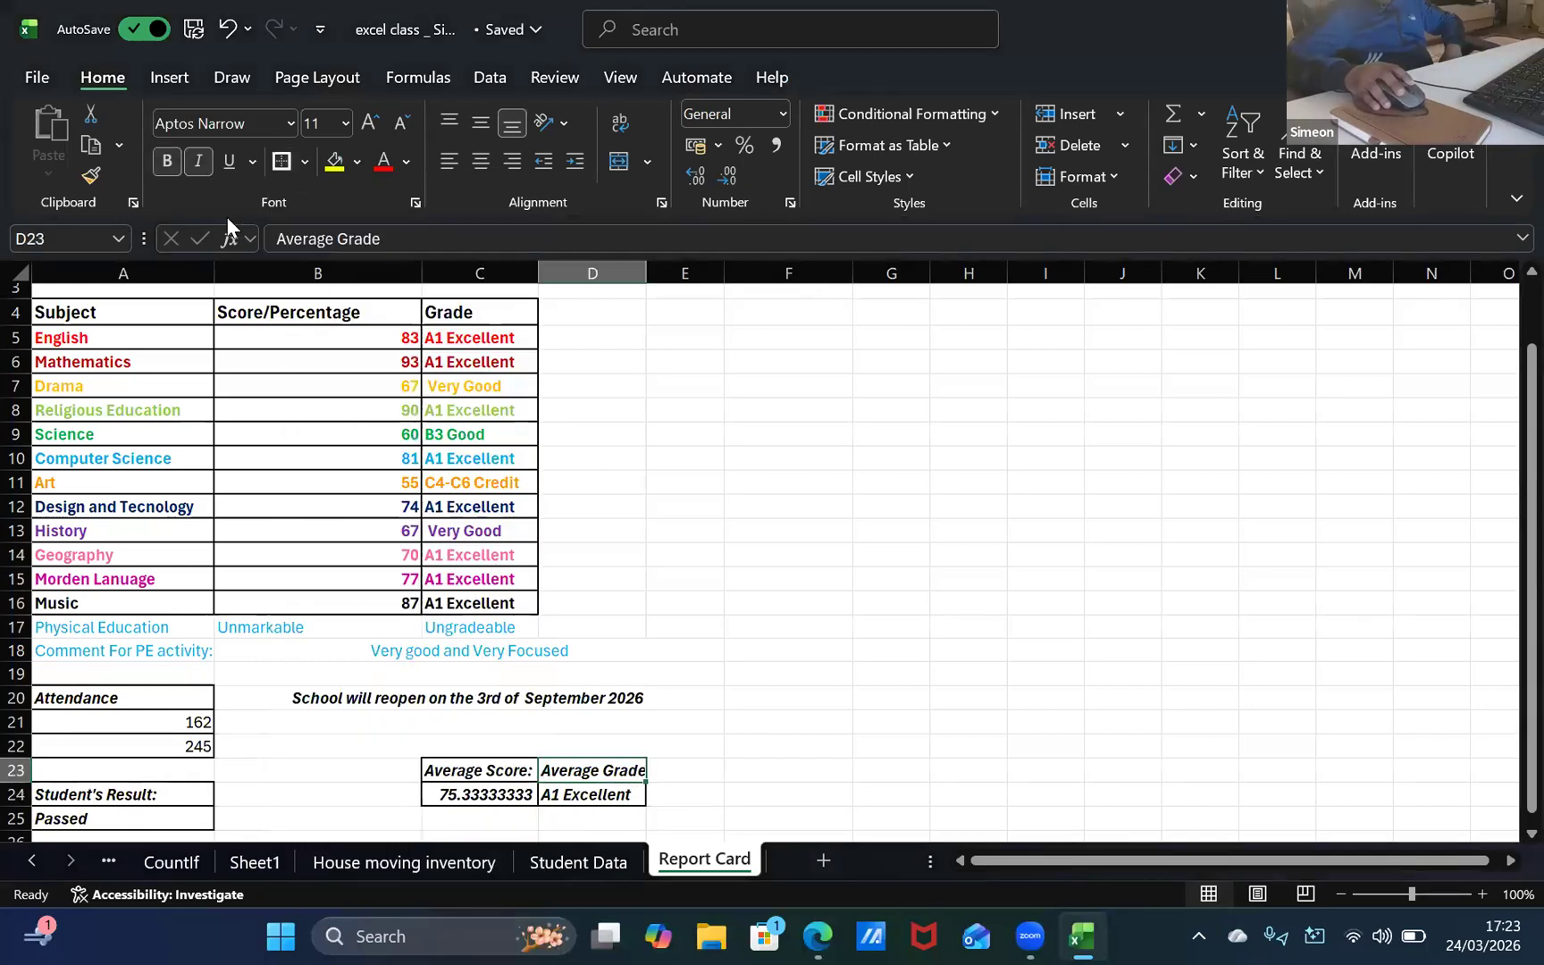
{"action": "left_click", "coordinate": [715, 746]}
{"action": "left_click", "coordinate": [662, 770]}
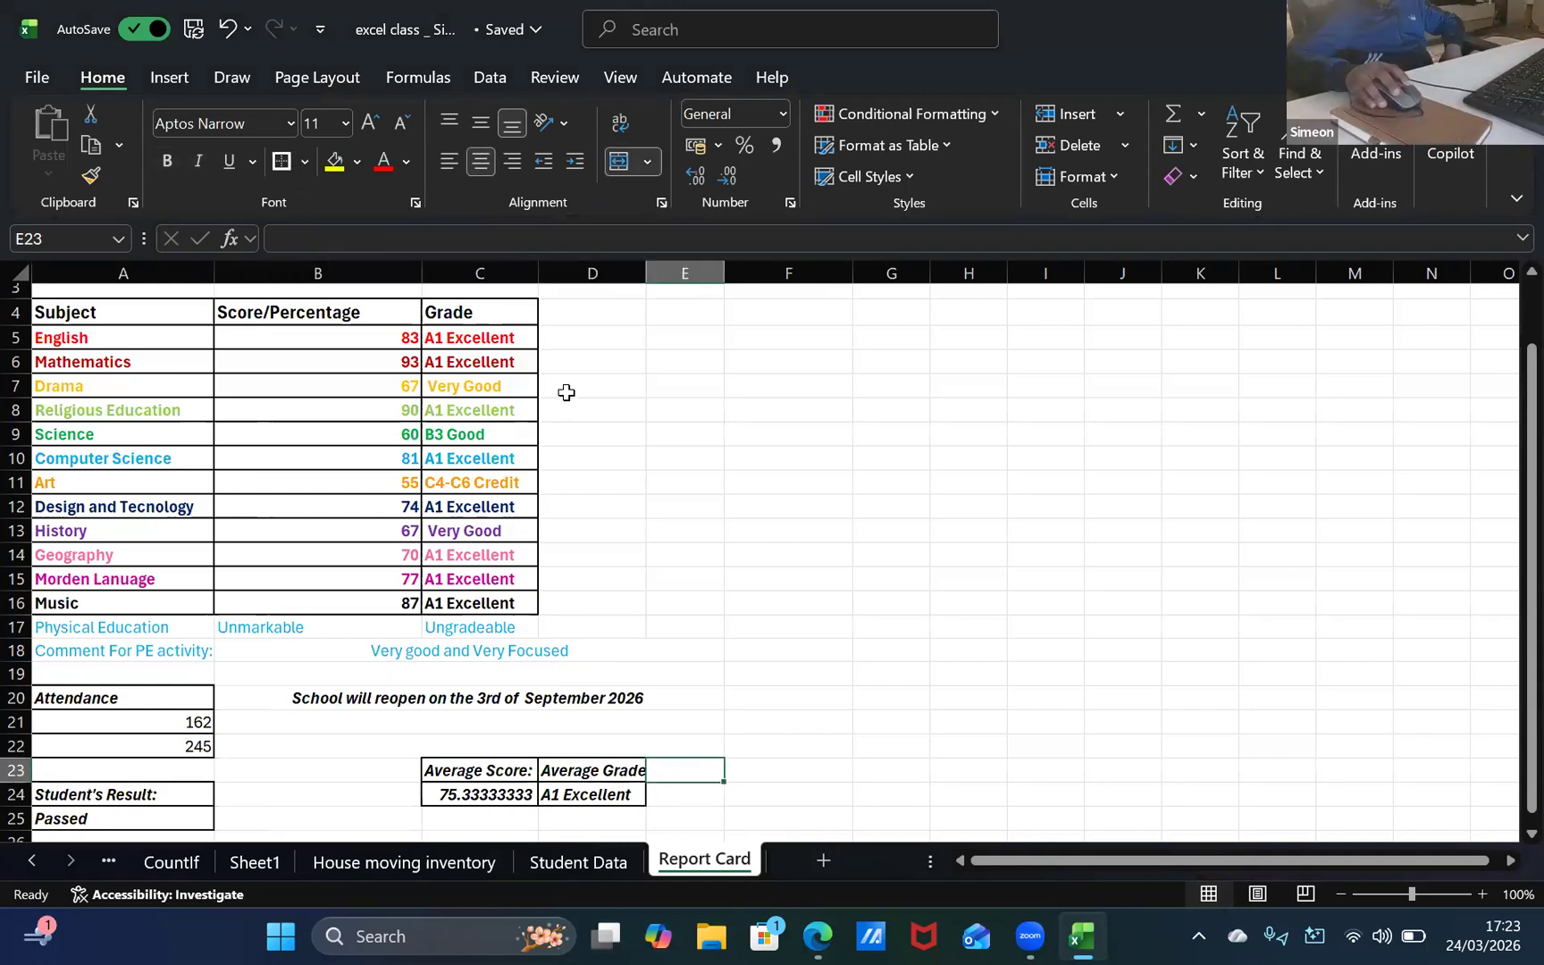
{"action": "left_click_drag", "start_coordinate": [650, 266], "coordinate": [654, 304]}
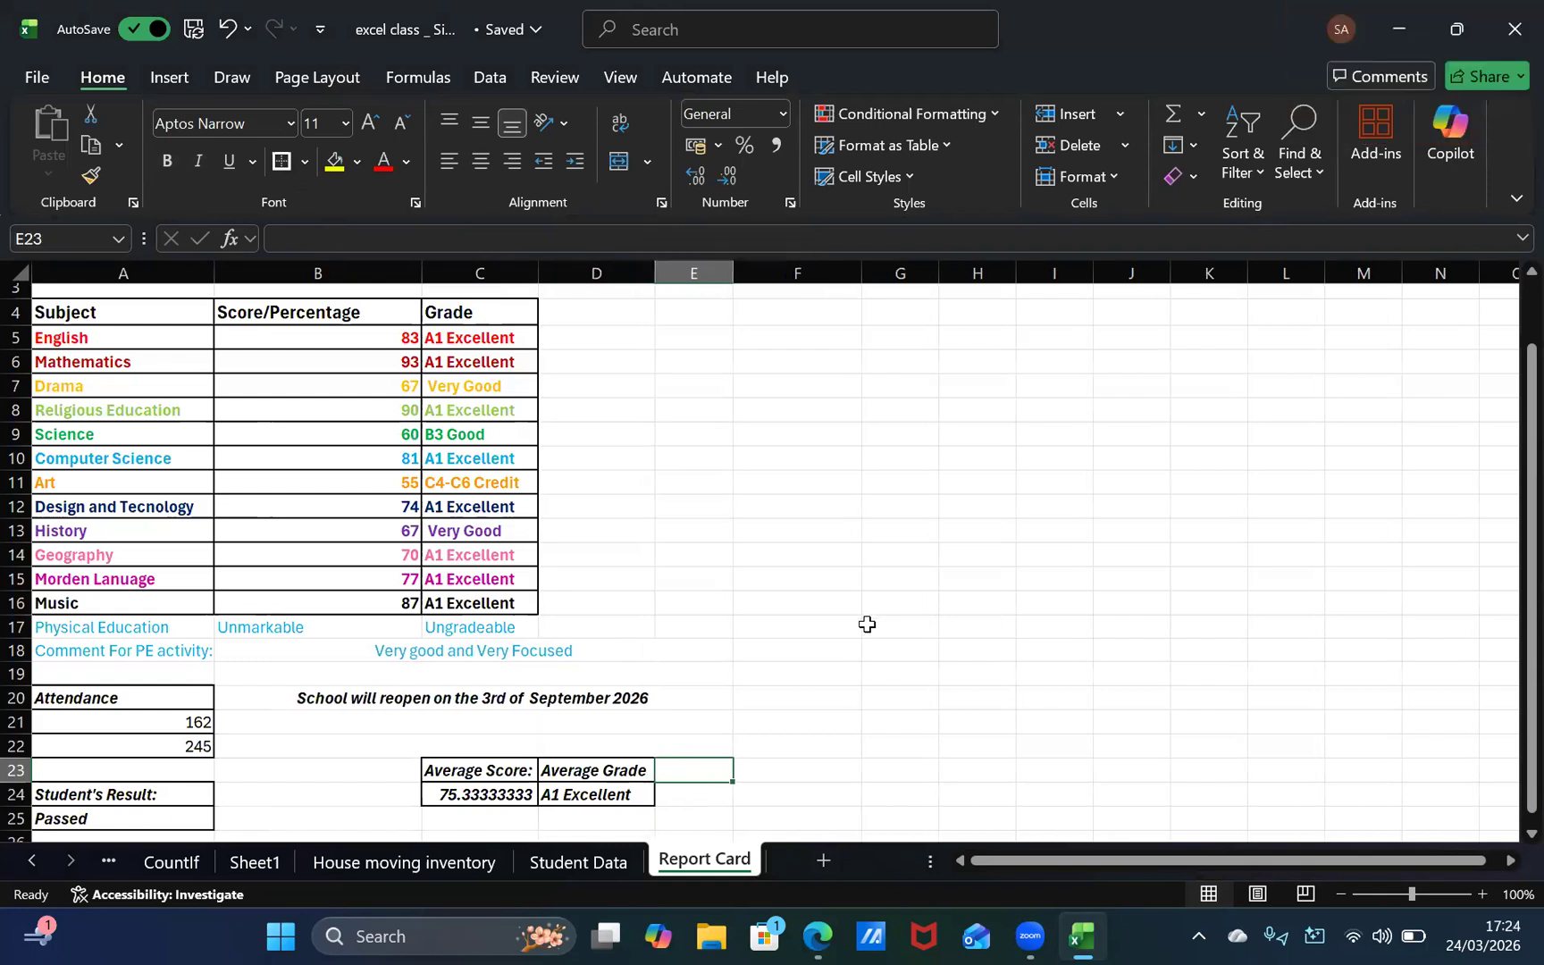
{"action": "left_click", "coordinate": [864, 625]}
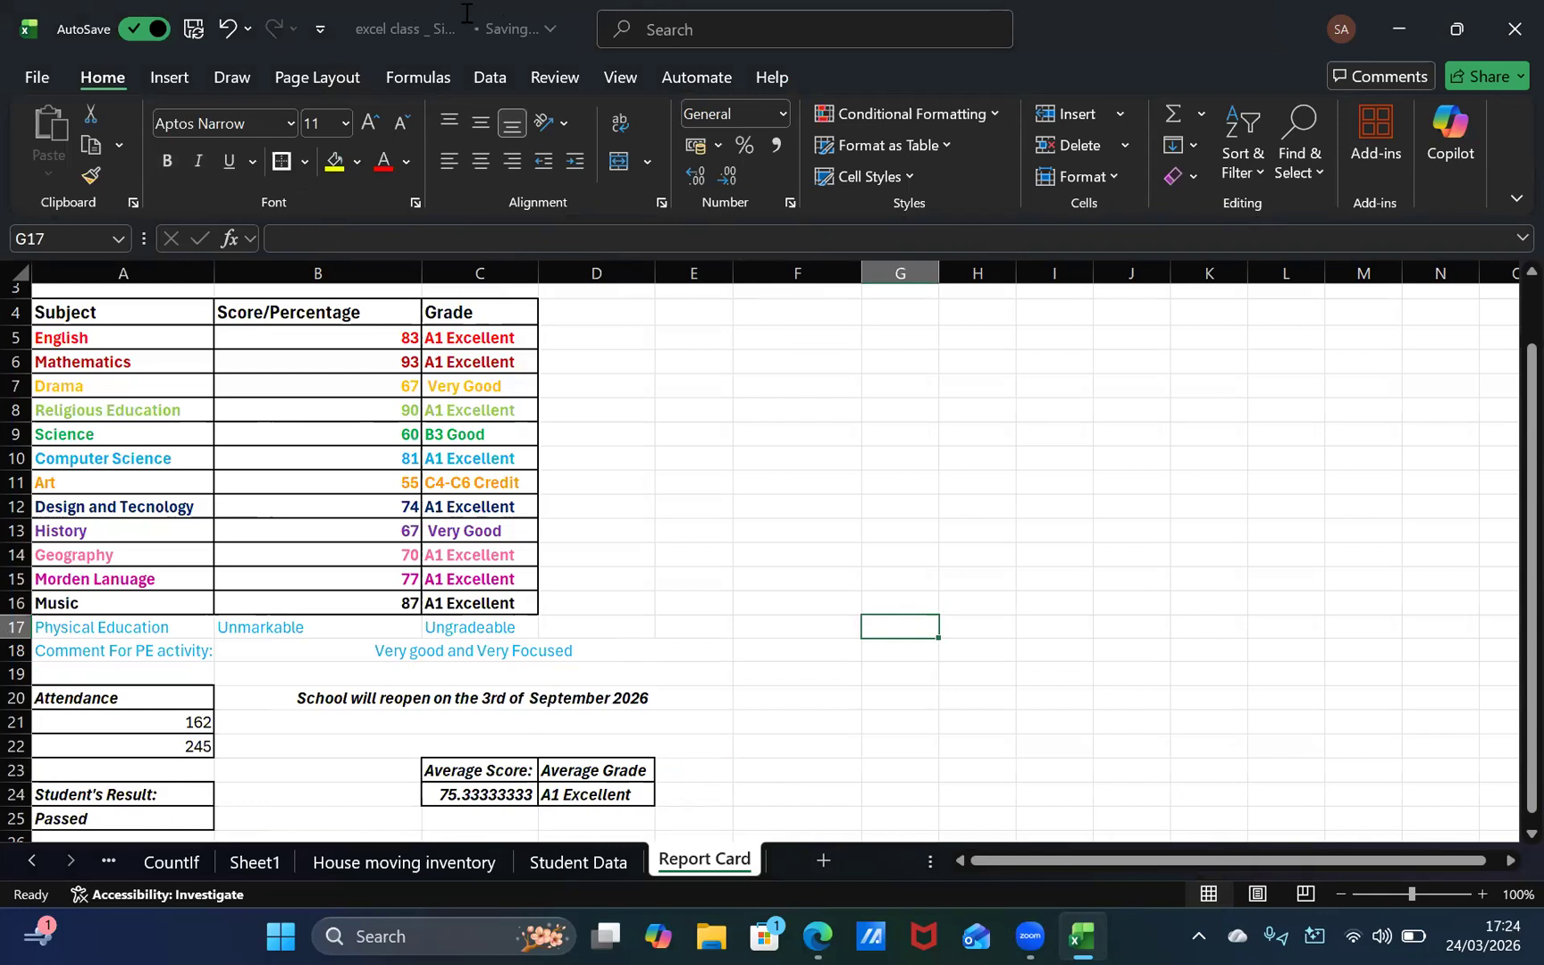
{"action": "left_click", "coordinate": [494, 358]}
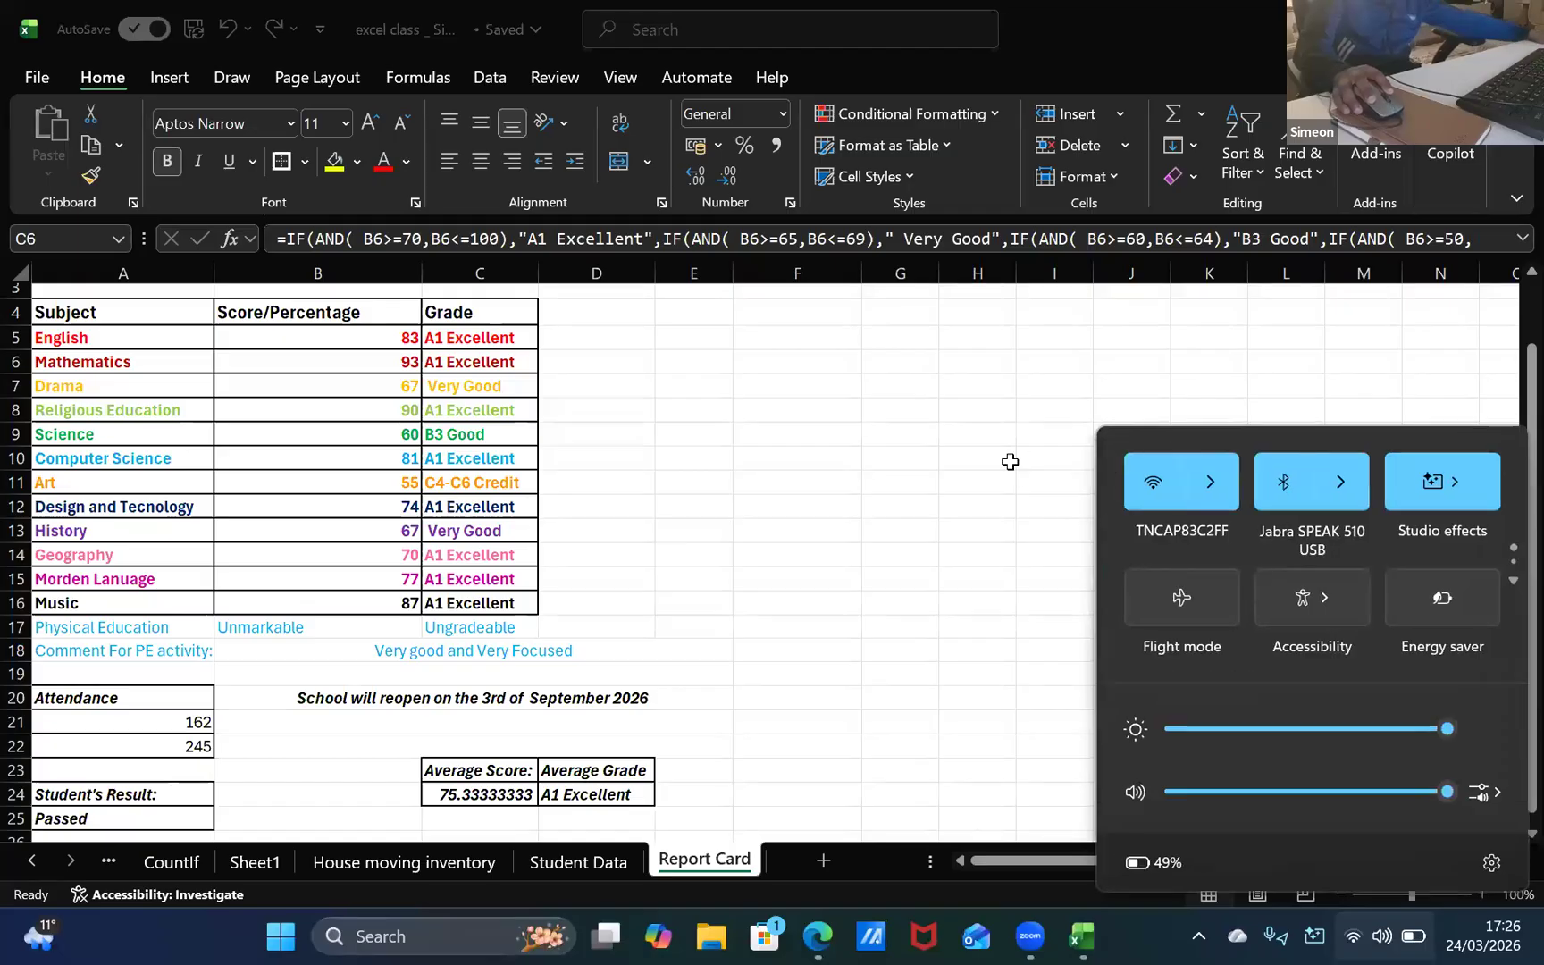
{"action": "left_click", "coordinate": [1009, 461]}
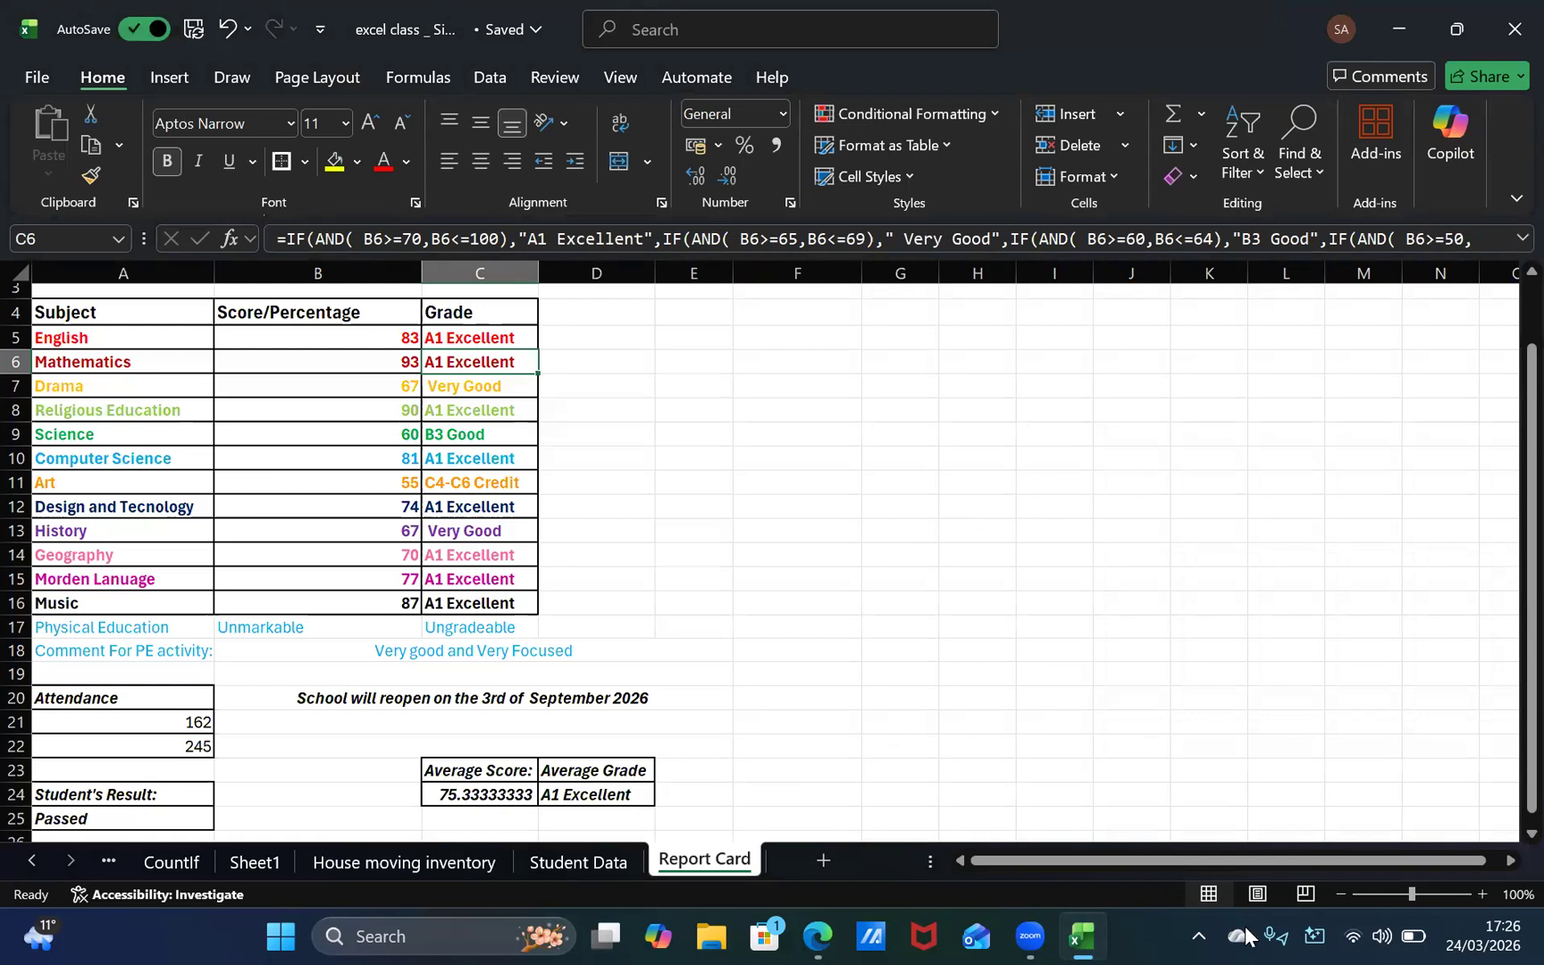
Step: Compare the report card template image in the browser with the area below the student's result in the Excel report card
{"action": "key", "text": "alt+Tab"}
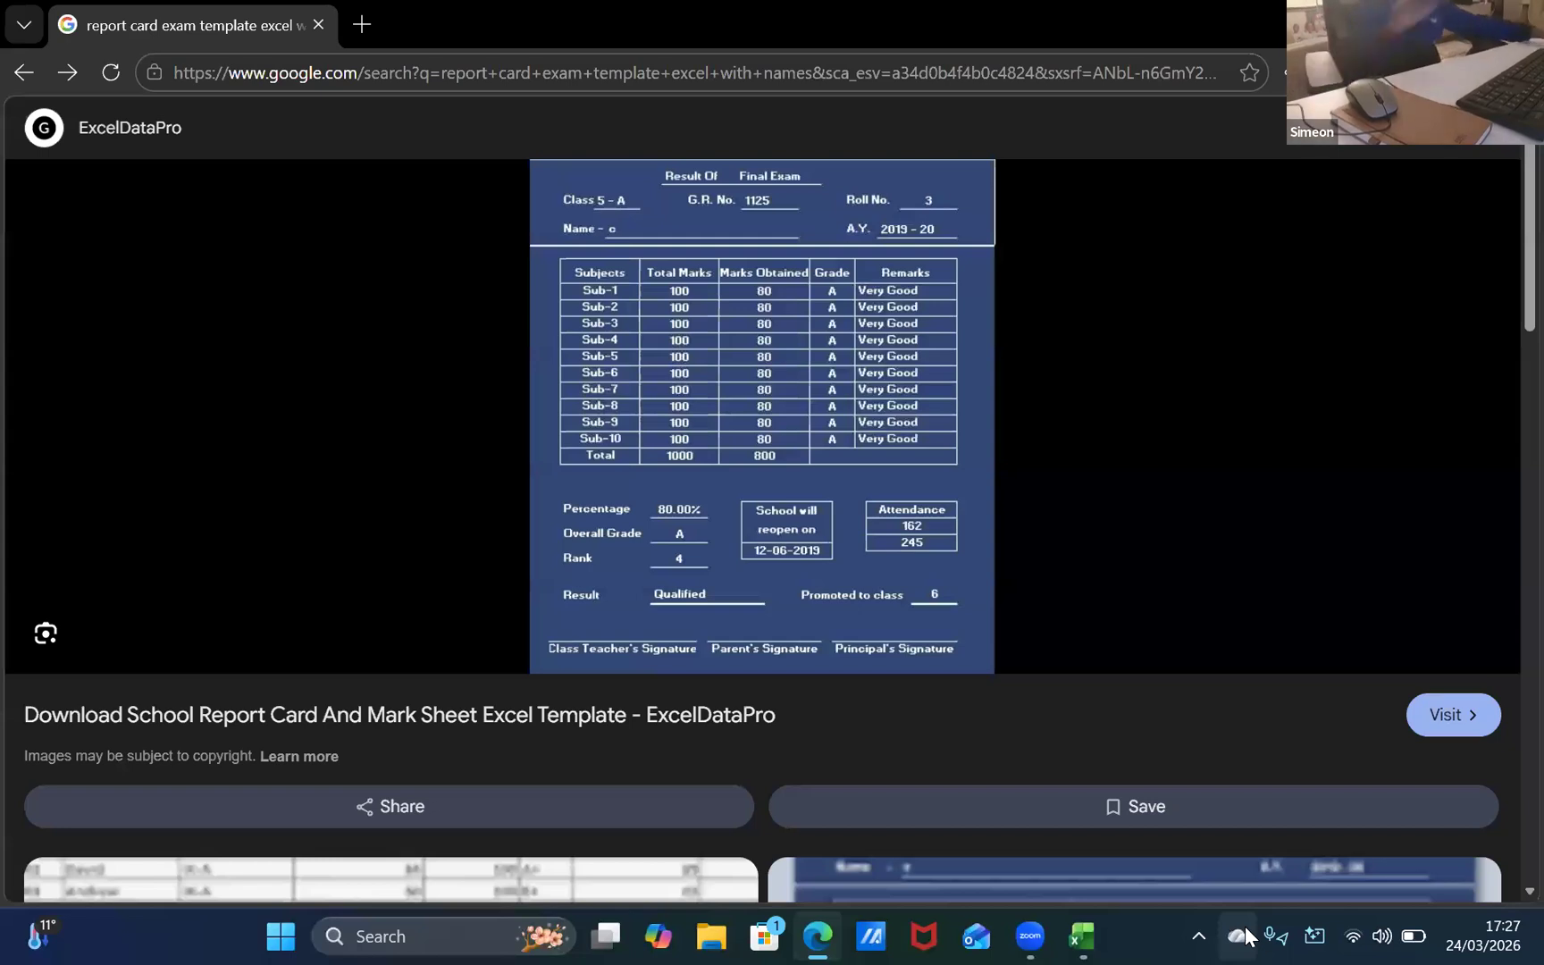
{"action": "key", "text": "alt+Tab"}
{"action": "scroll", "coordinate": [459, 720], "scroll_direction": "down", "scroll_amount": 3}
{"action": "scroll", "coordinate": [424, 715], "scroll_direction": "down", "scroll_amount": 1}
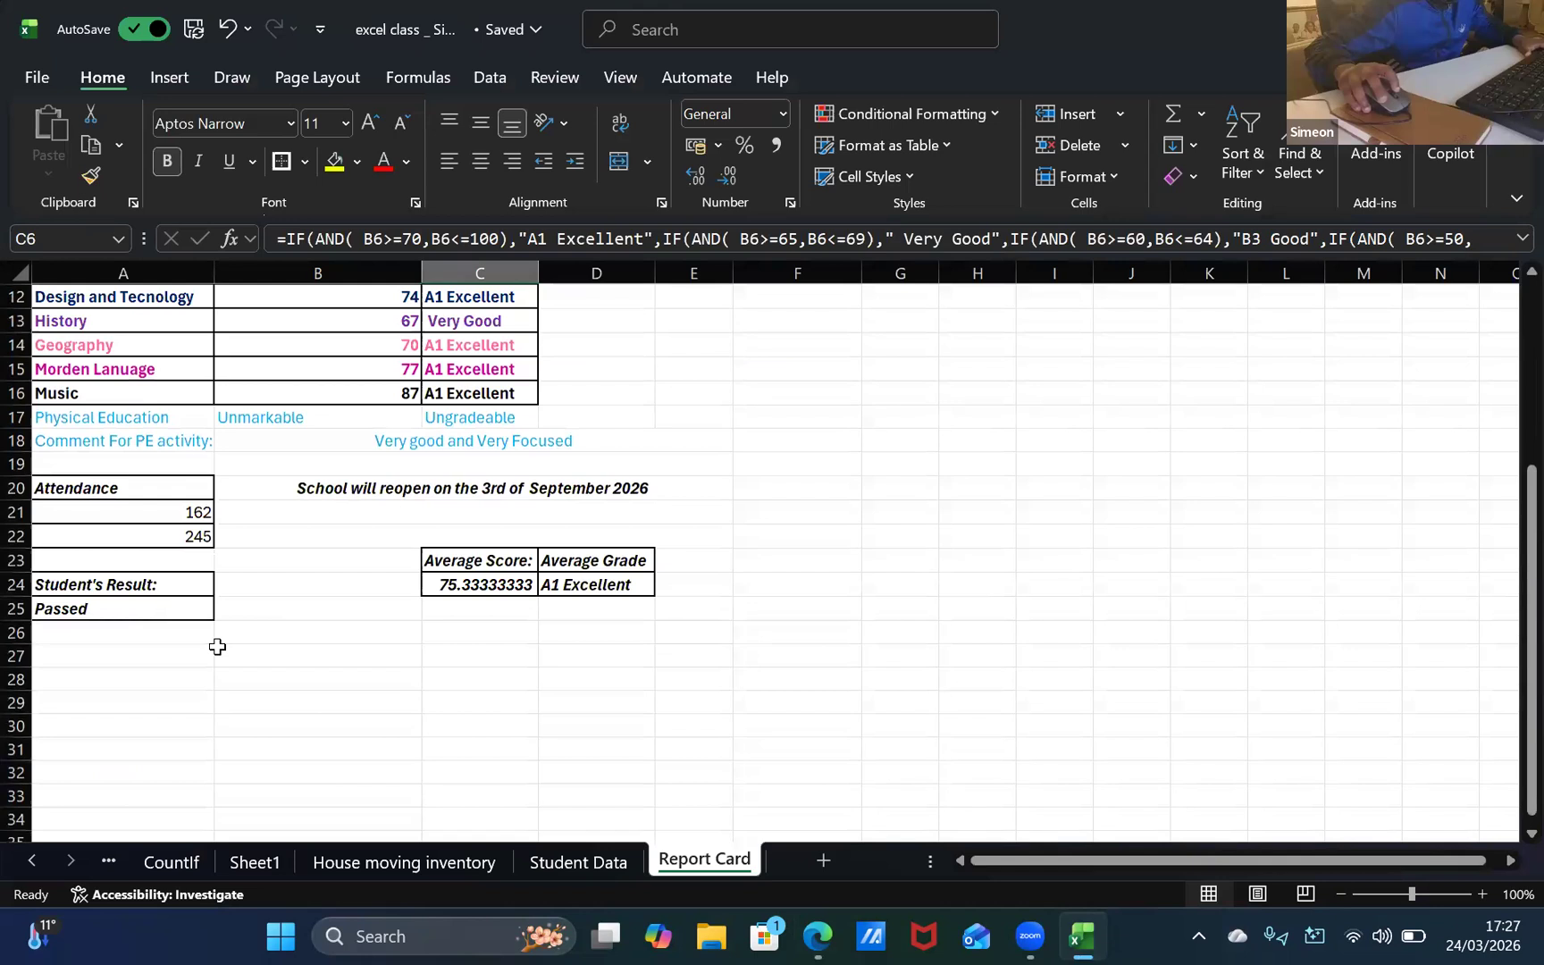
{"action": "left_click", "coordinate": [176, 659]}
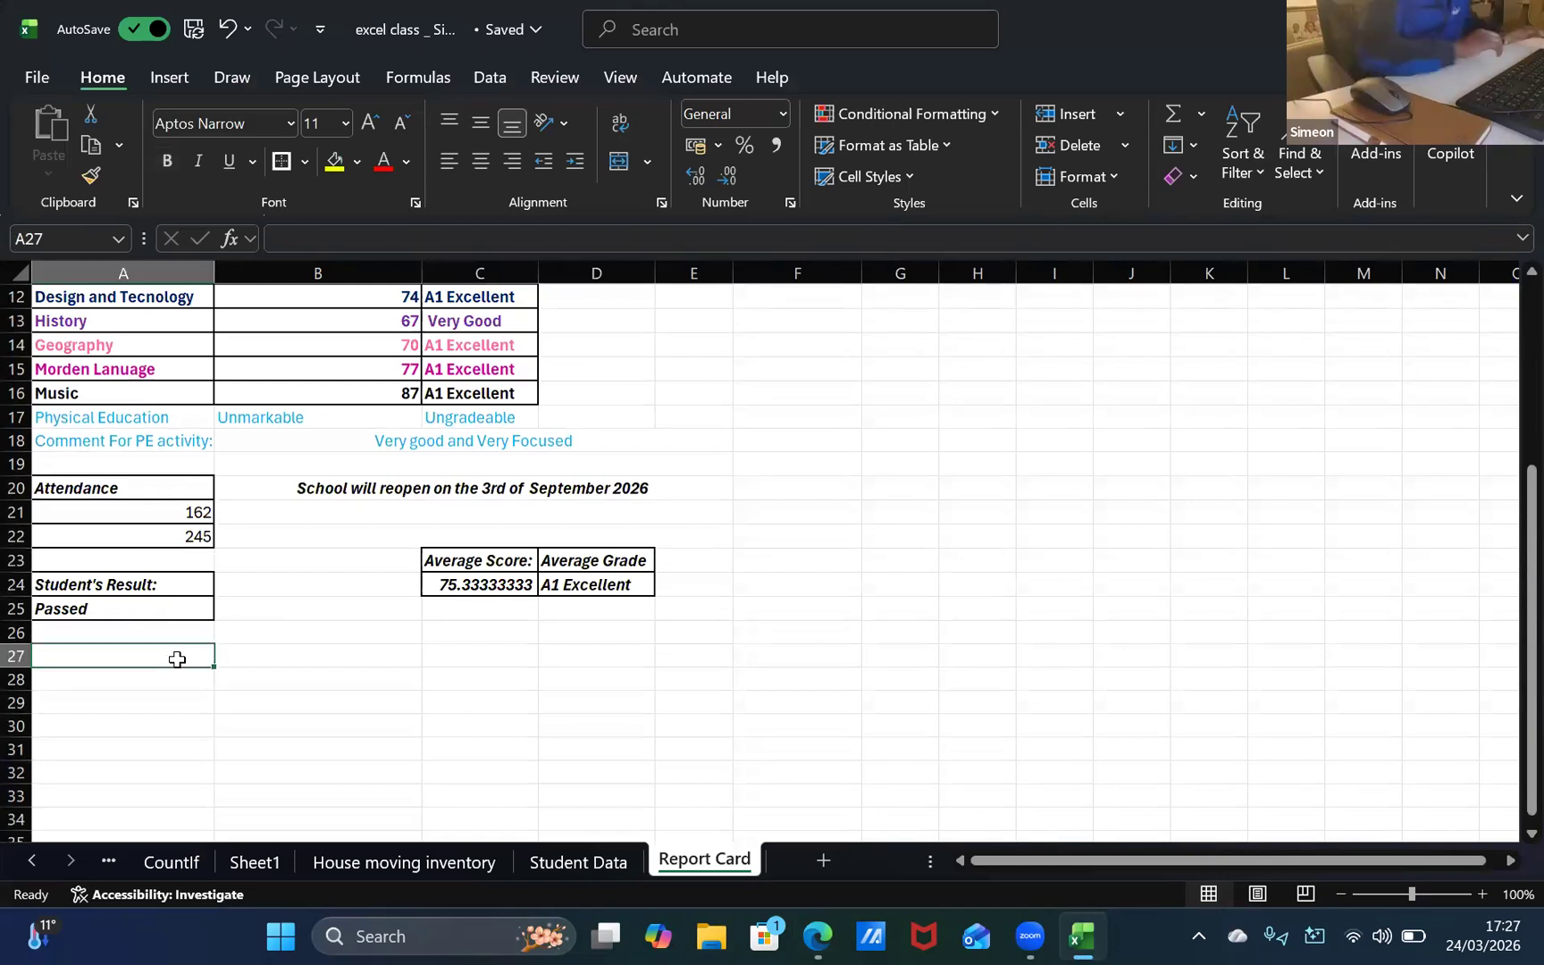
{"action": "key", "text": "alt+Tab"}
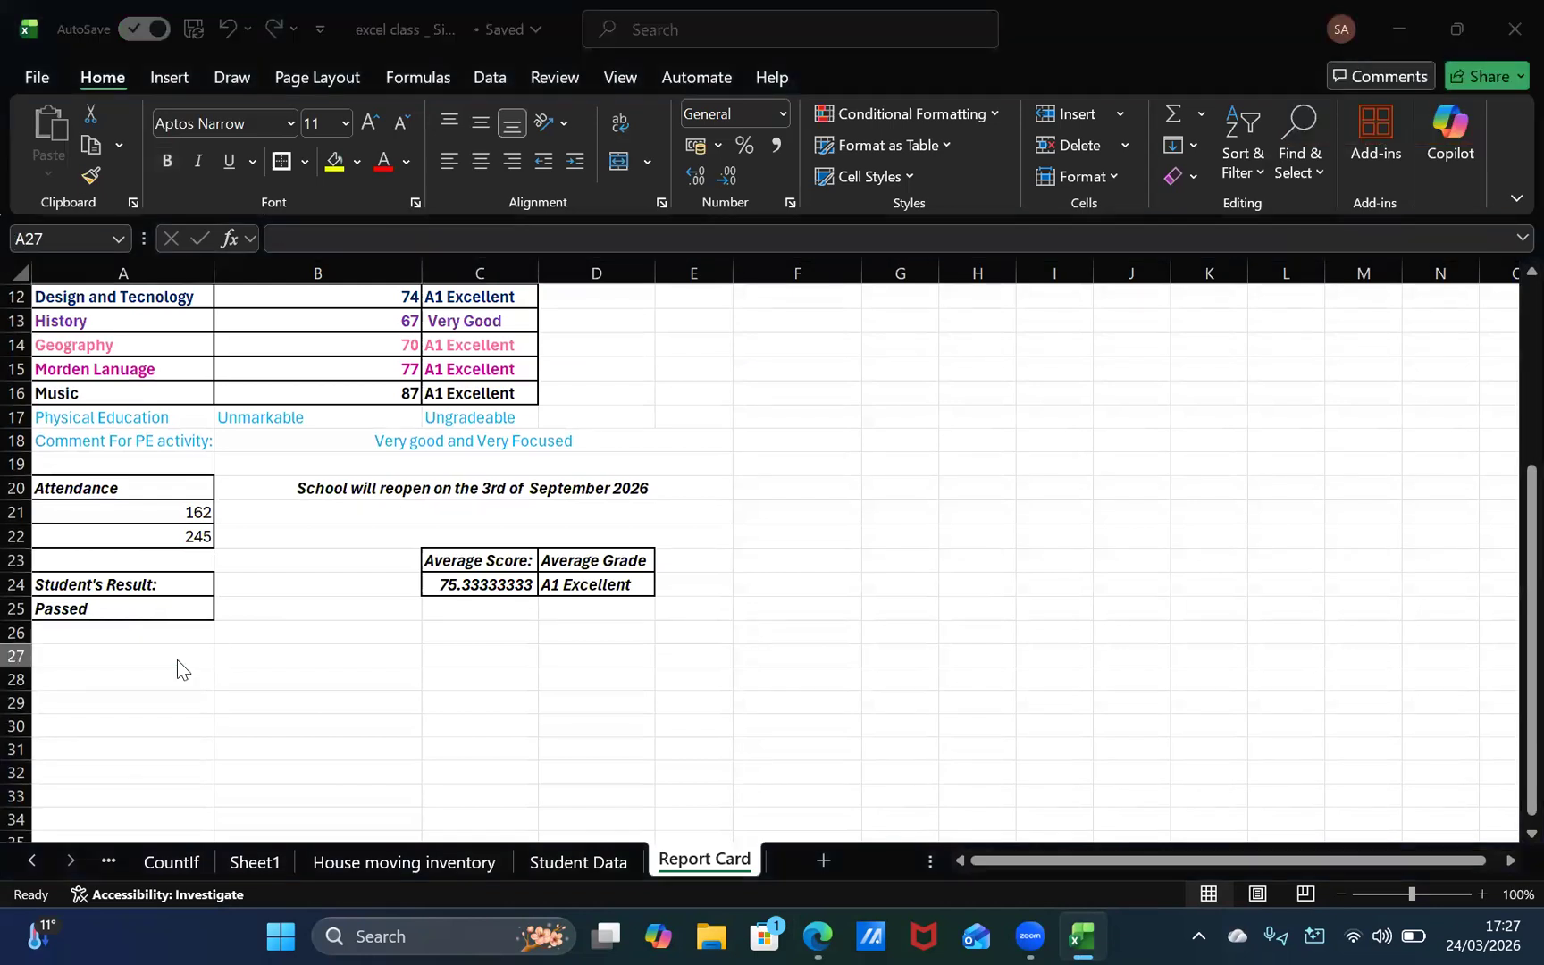
{"action": "key", "text": "alt+Tab"}
Step: Try to enter a teacher's signature label in A28, and clear the entry
{"action": "left_click", "coordinate": [160, 658]}
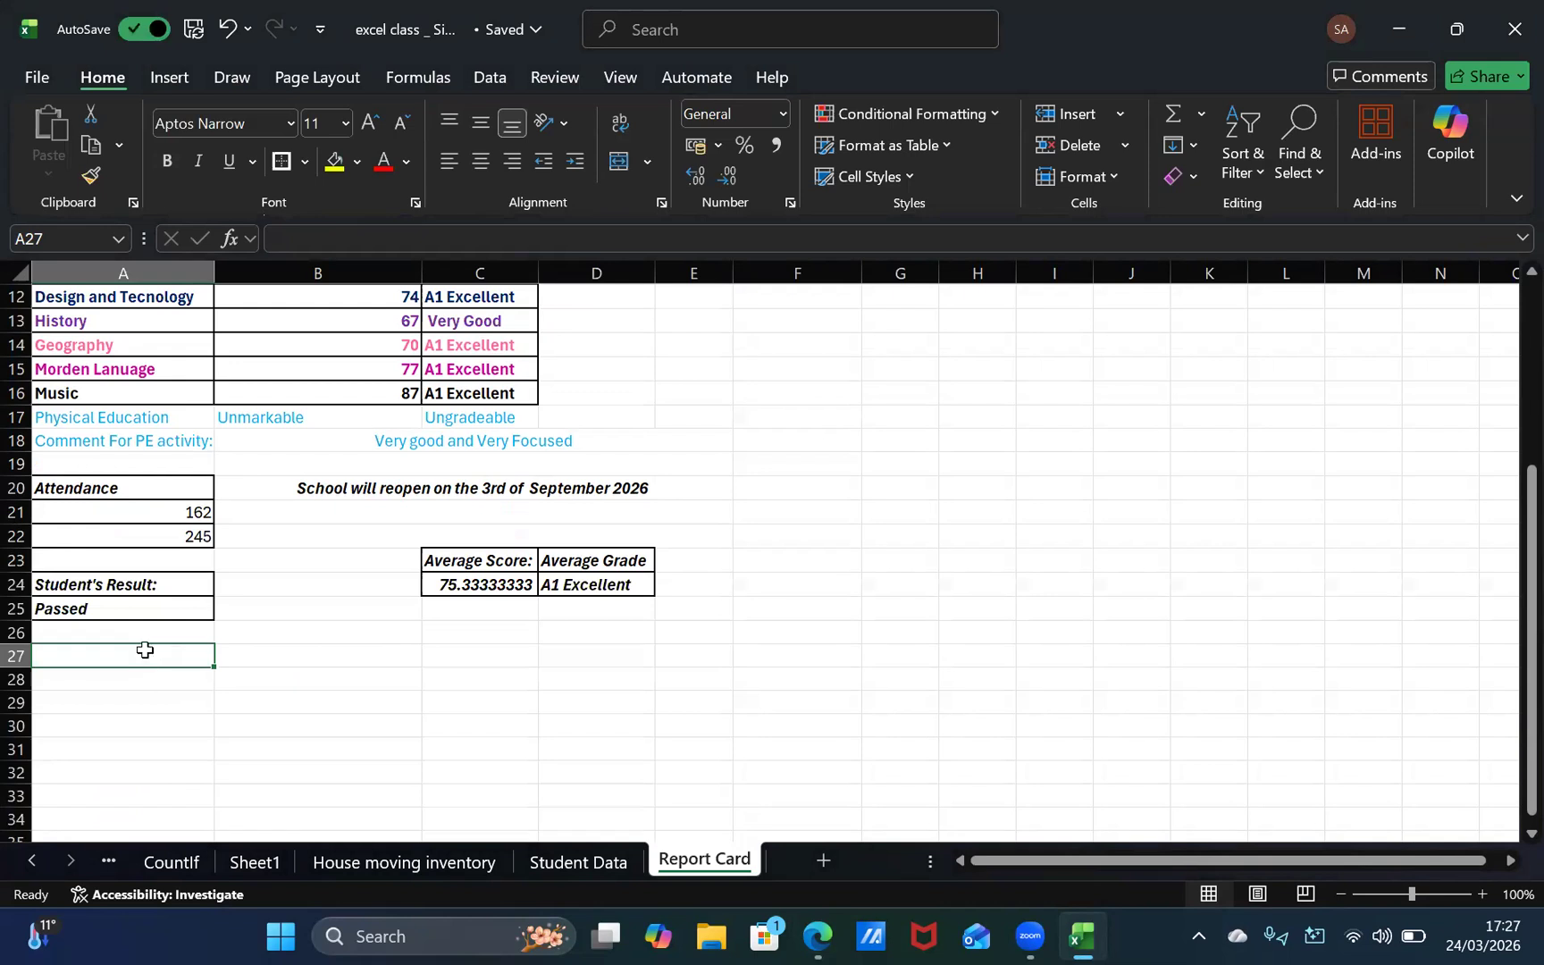
{"action": "left_click", "coordinate": [205, 682]}
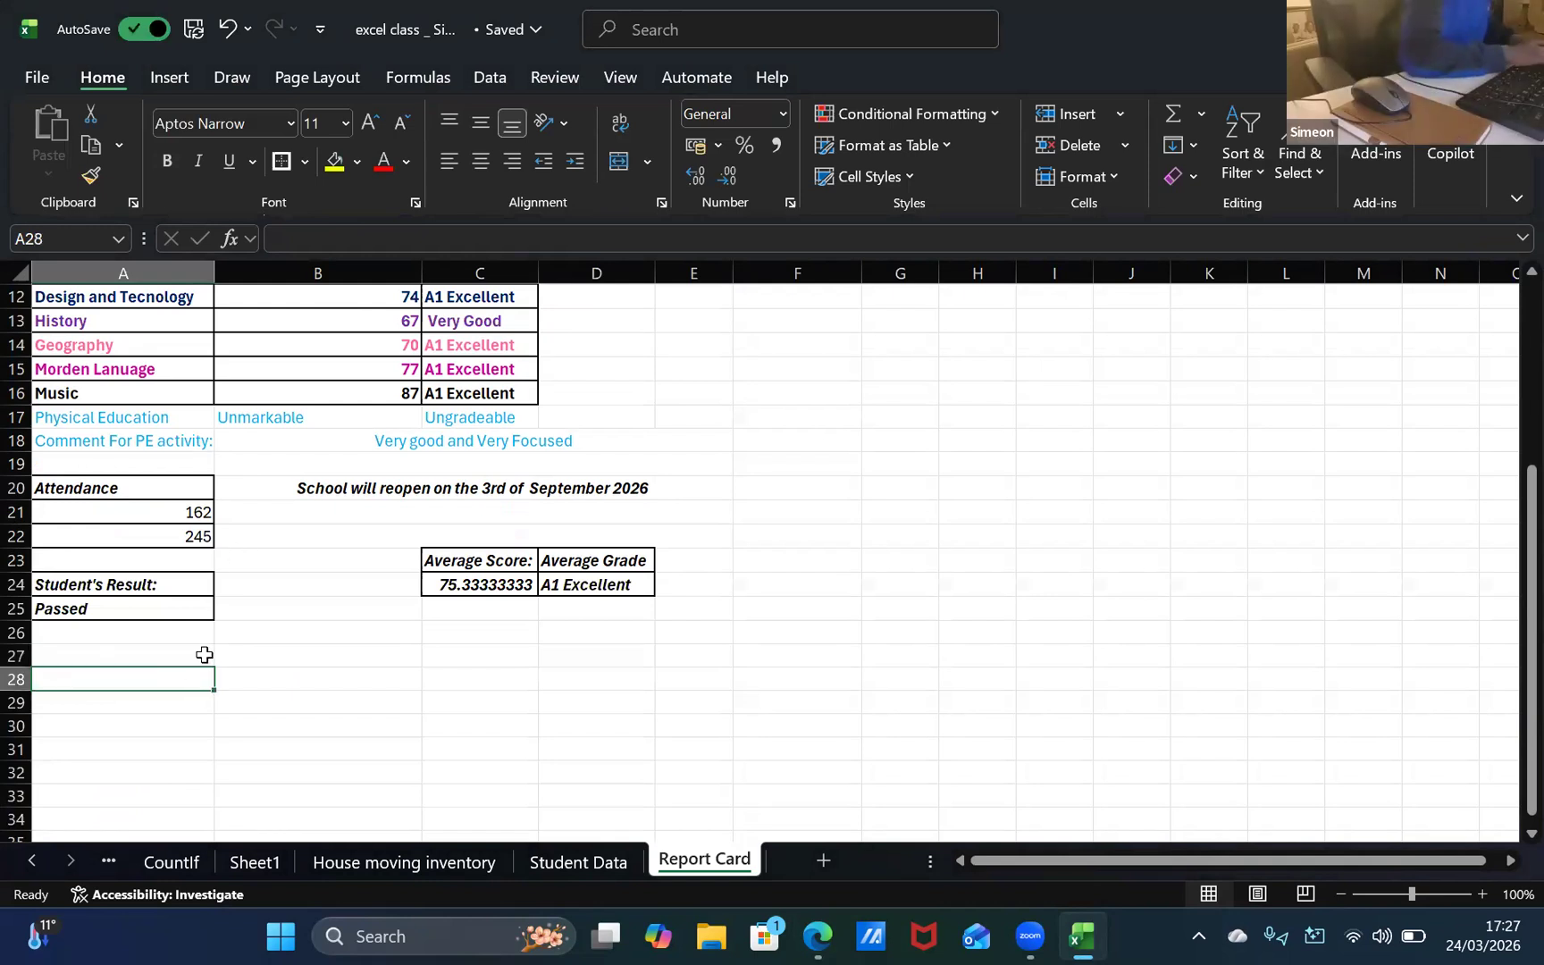
{"action": "type", "text": "Teache"}
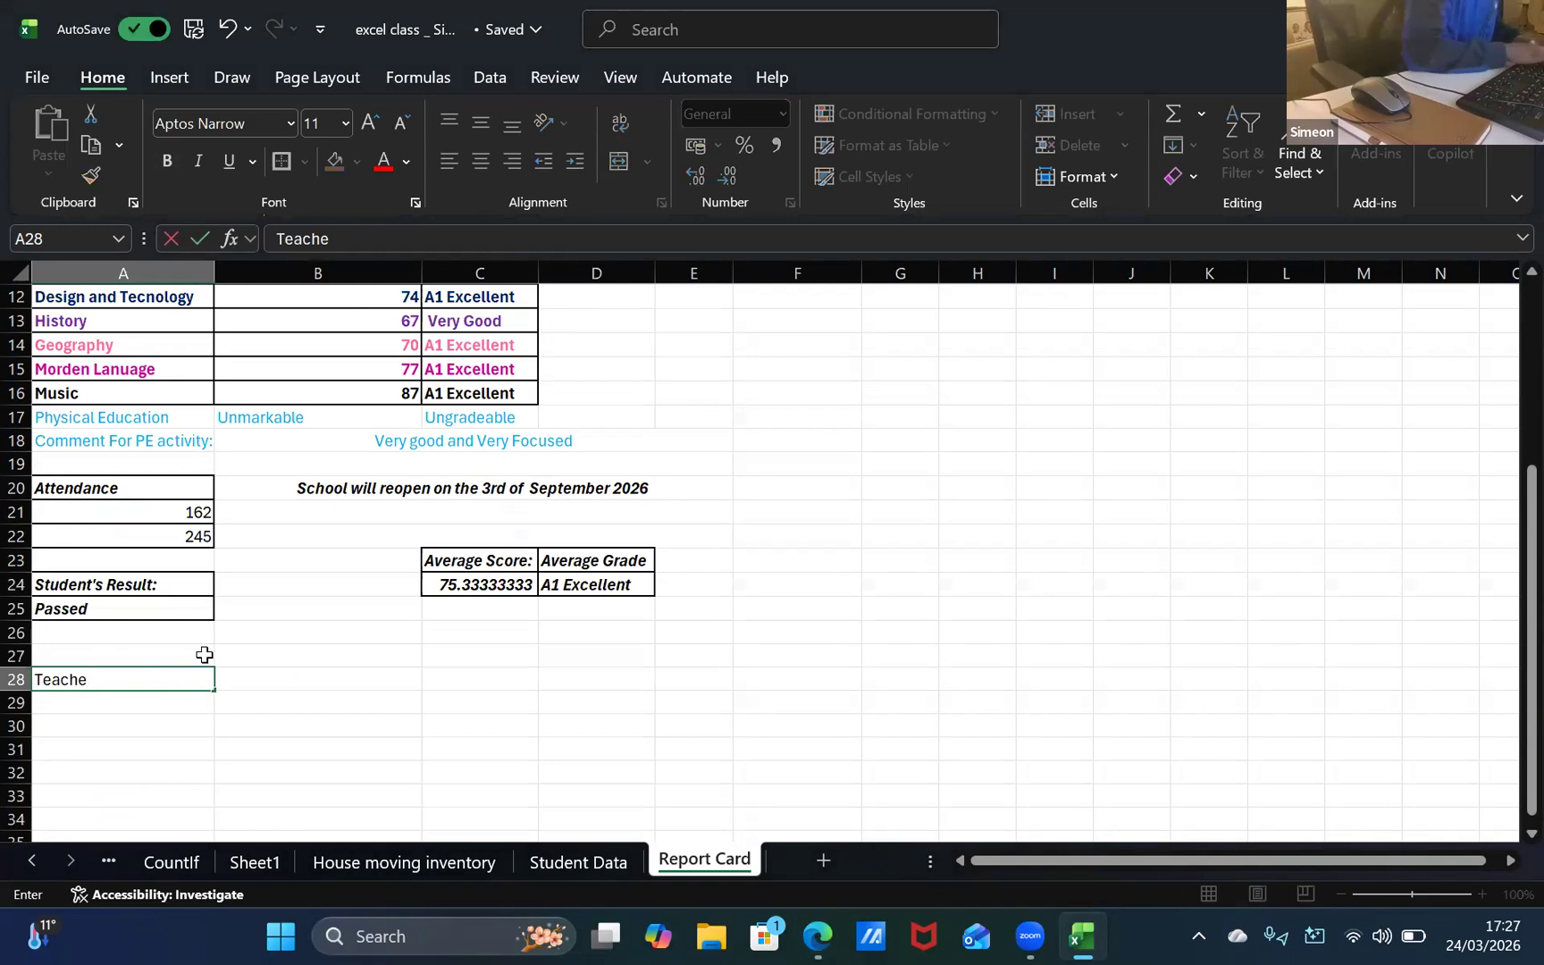
{"action": "type", "text": "r's Signat"}
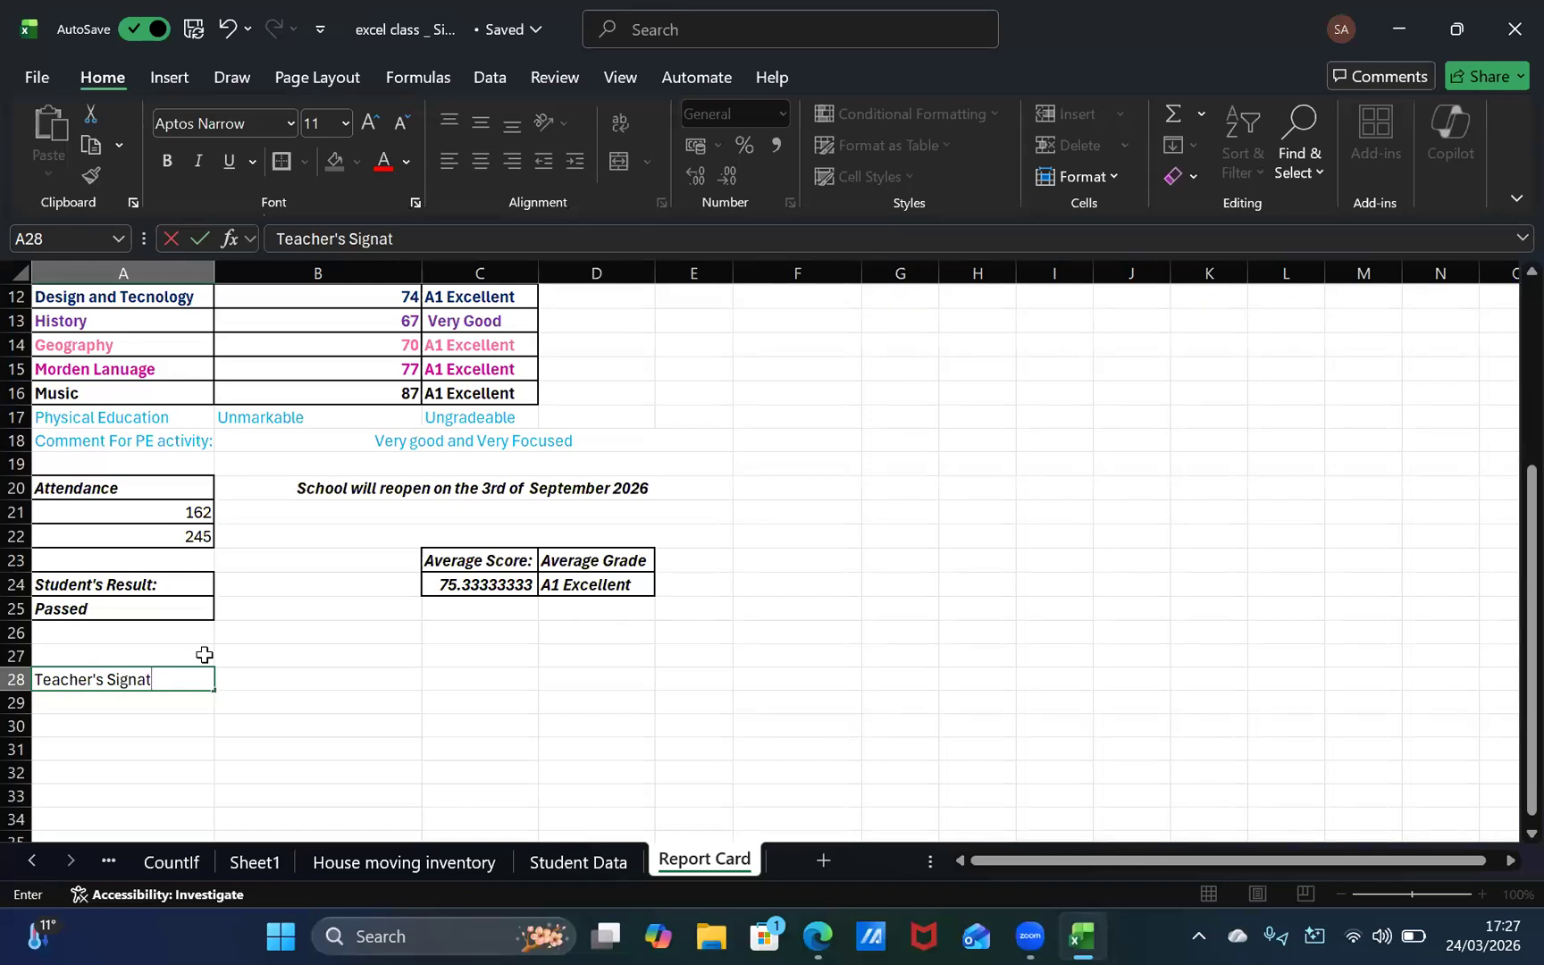
{"action": "key", "text": "BackSpace"}
{"action": "key", "text": "BackSpace"}
{"action": "key", "text": "BackSpace"}
{"action": "key", "text": "BackSpace"}
{"action": "key", "text": "BackSpace"}
{"action": "key", "text": "BackSpace"}
{"action": "key", "text": "BackSpace"}
{"action": "key", "text": "BackSpace"}
{"action": "key", "text": "BackSpace"}
{"action": "key", "text": "BackSpace"}
{"action": "key", "text": "BackSpace"}
{"action": "key", "text": "BackSpace"}
{"action": "key", "text": "BackSpace"}
{"action": "key", "text": "BackSpace"}
{"action": "key", "text": "BackSpace"}
{"action": "key", "text": "BackSpace"}
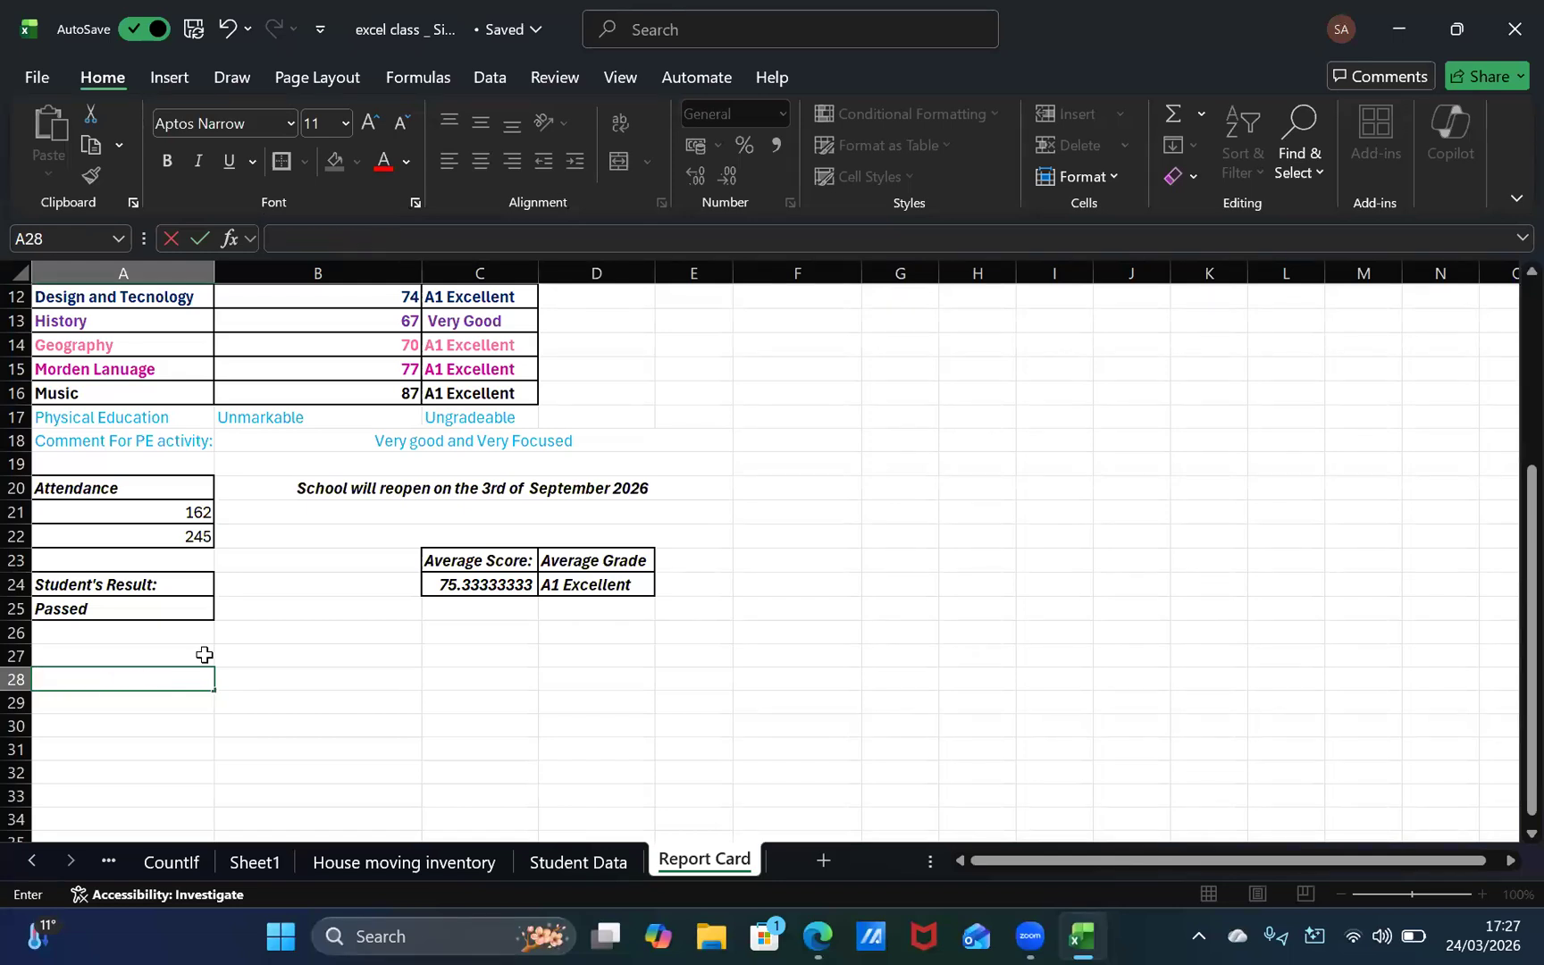
{"action": "key", "text": "Return"}
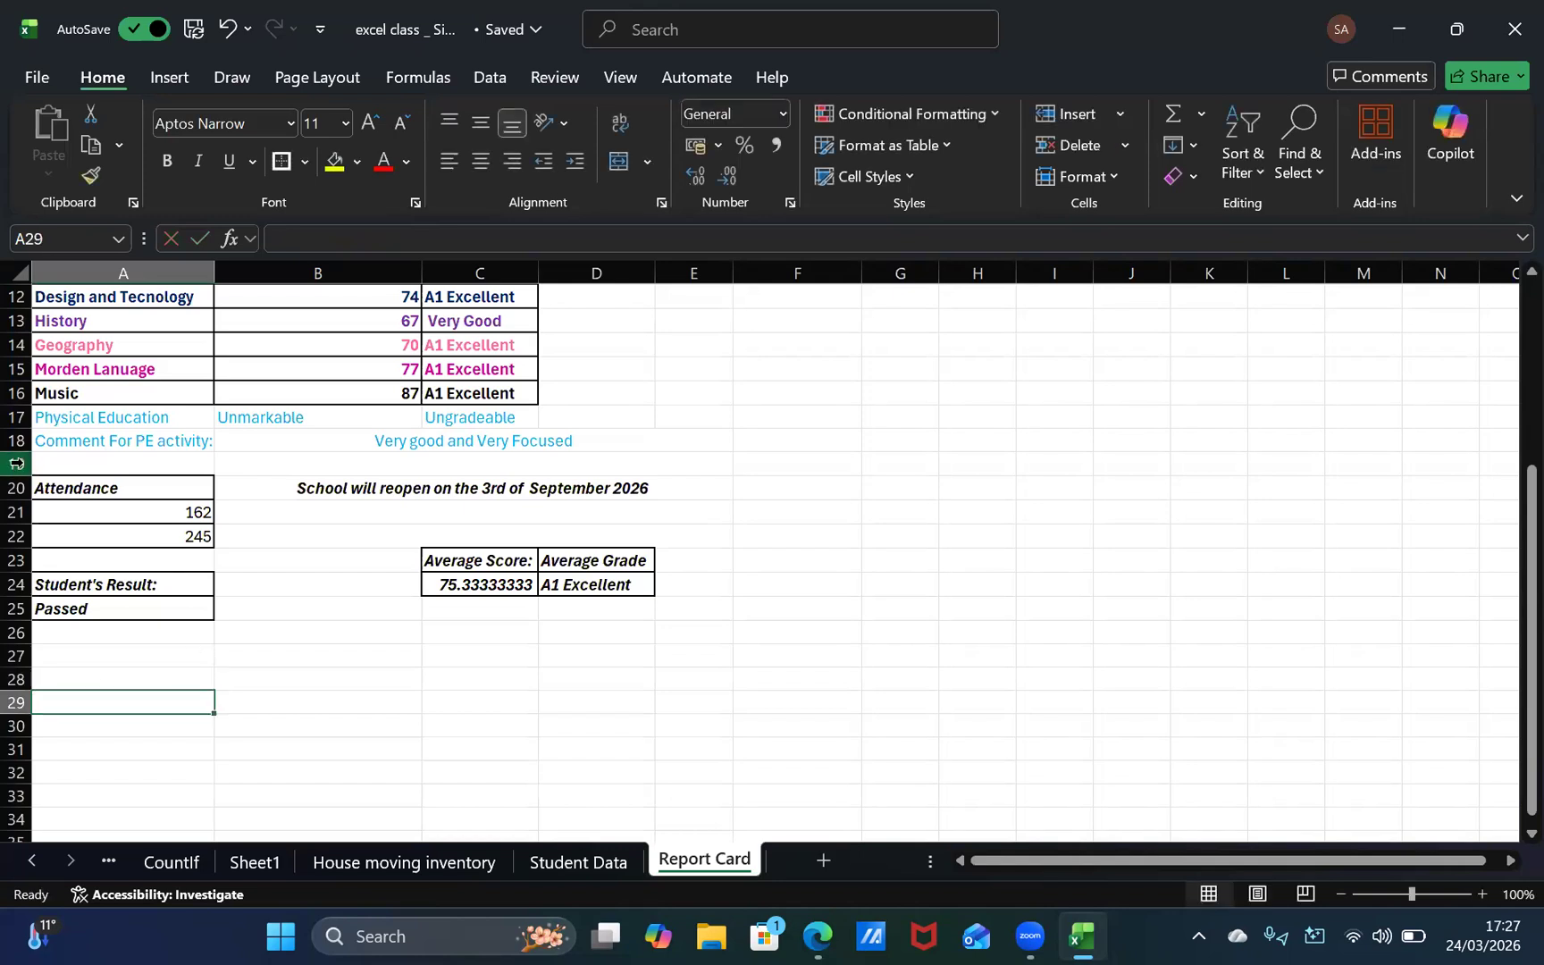
{"action": "key", "text": "Return"}
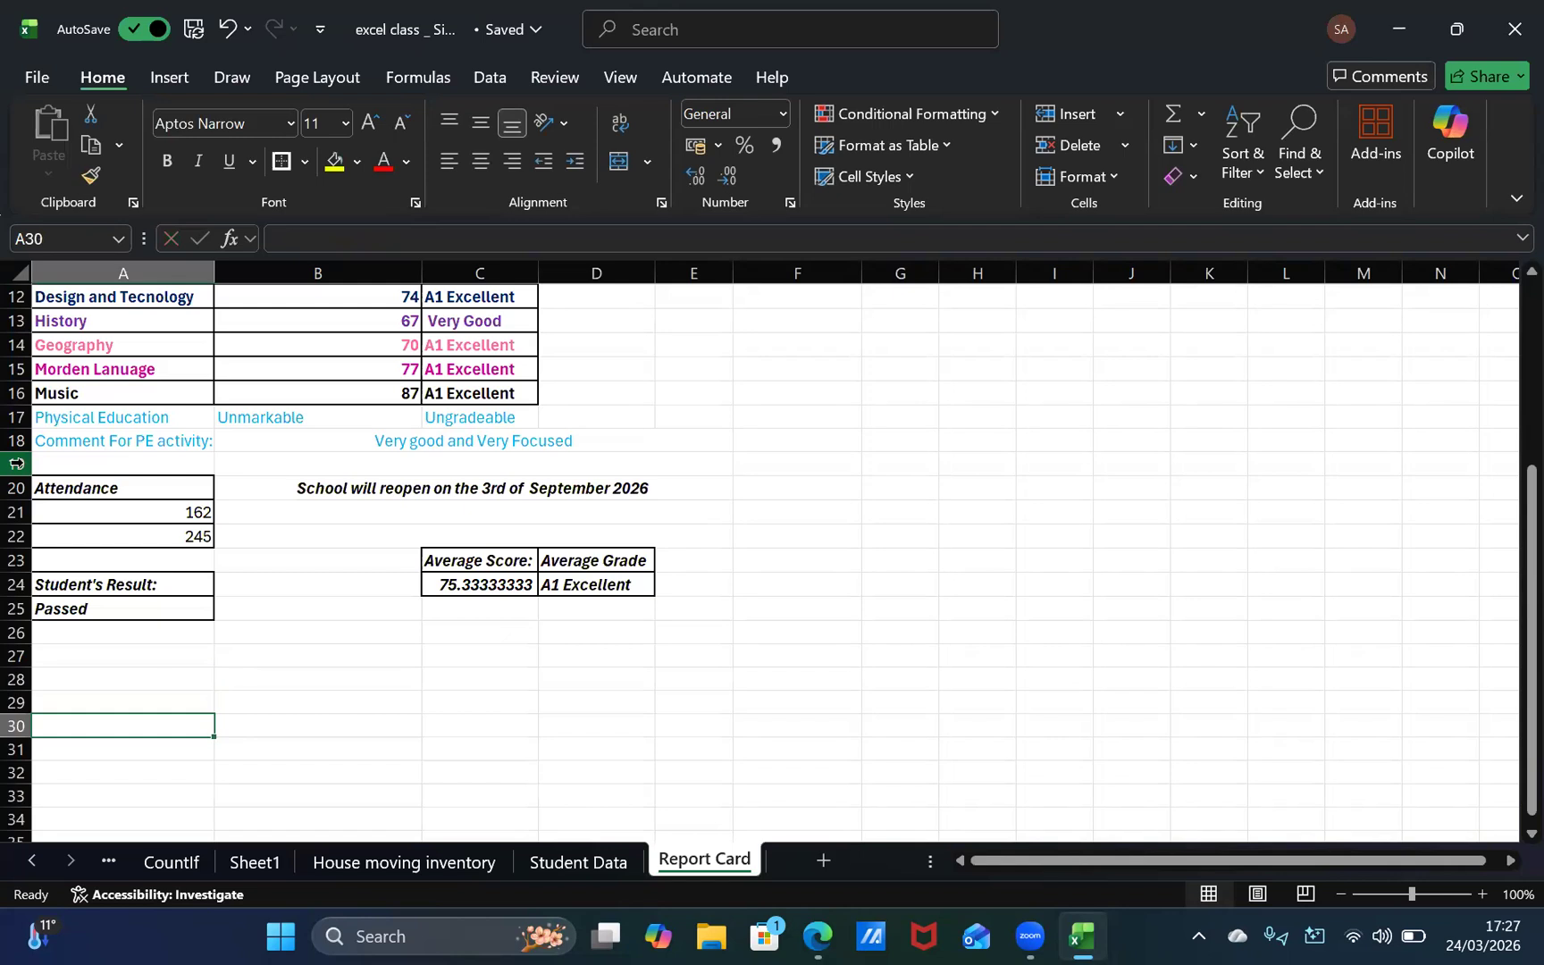
Step: Enter "Teacher's Signature" in A30 and put an outside border around the empty signature cell A29 above it
{"action": "type", "text": "T"}
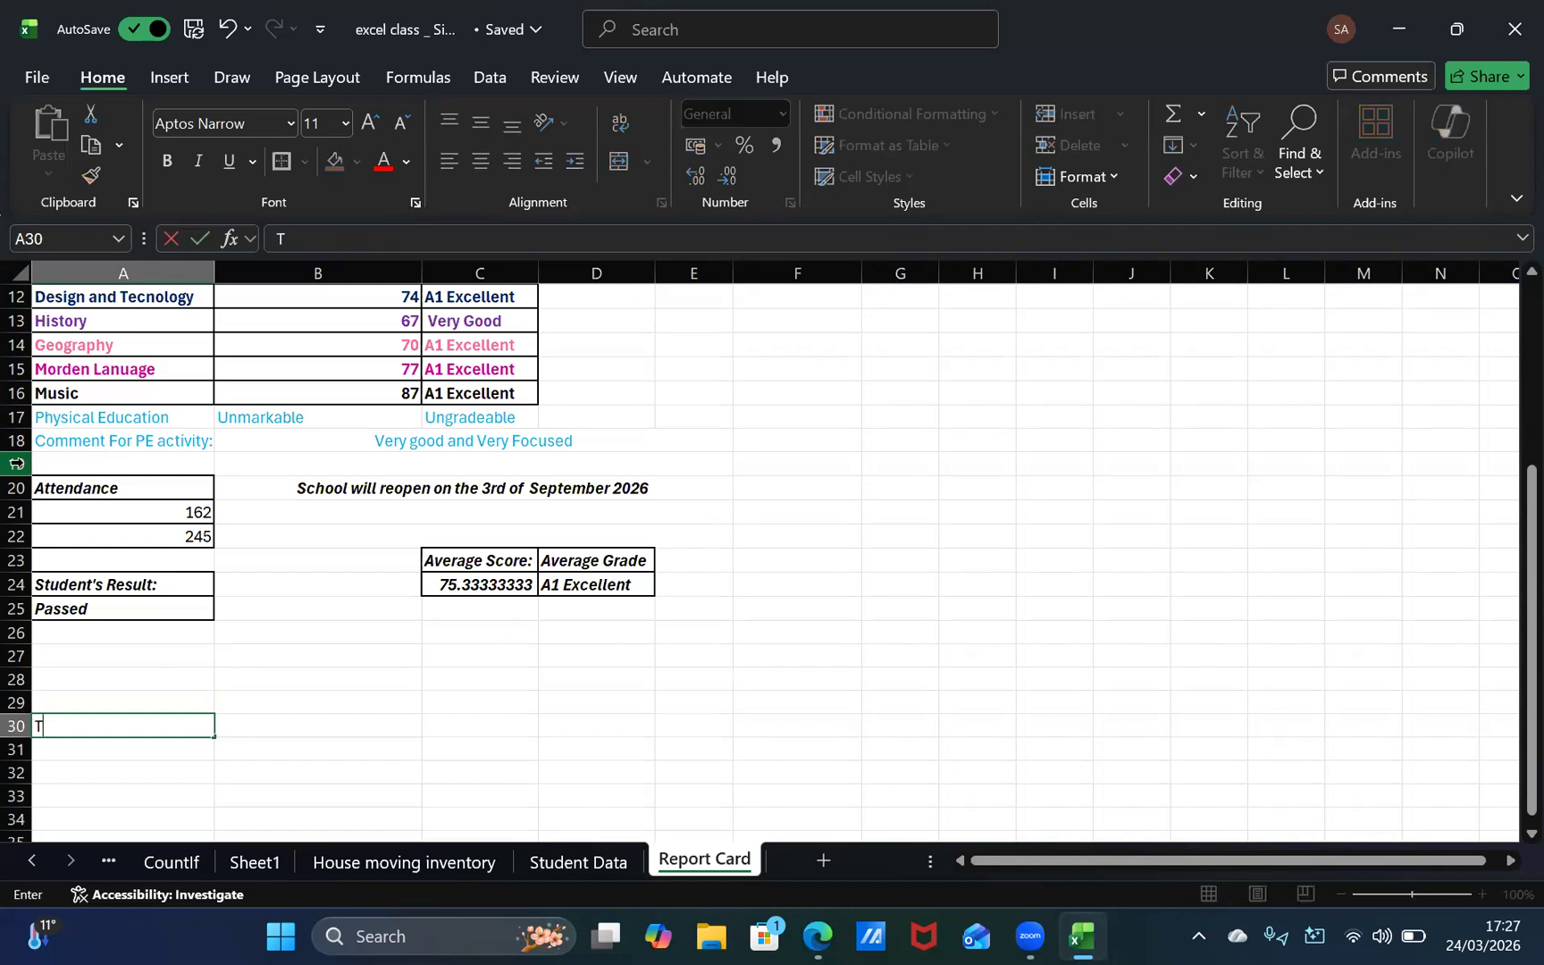
{"action": "type", "text": "eacher's S"}
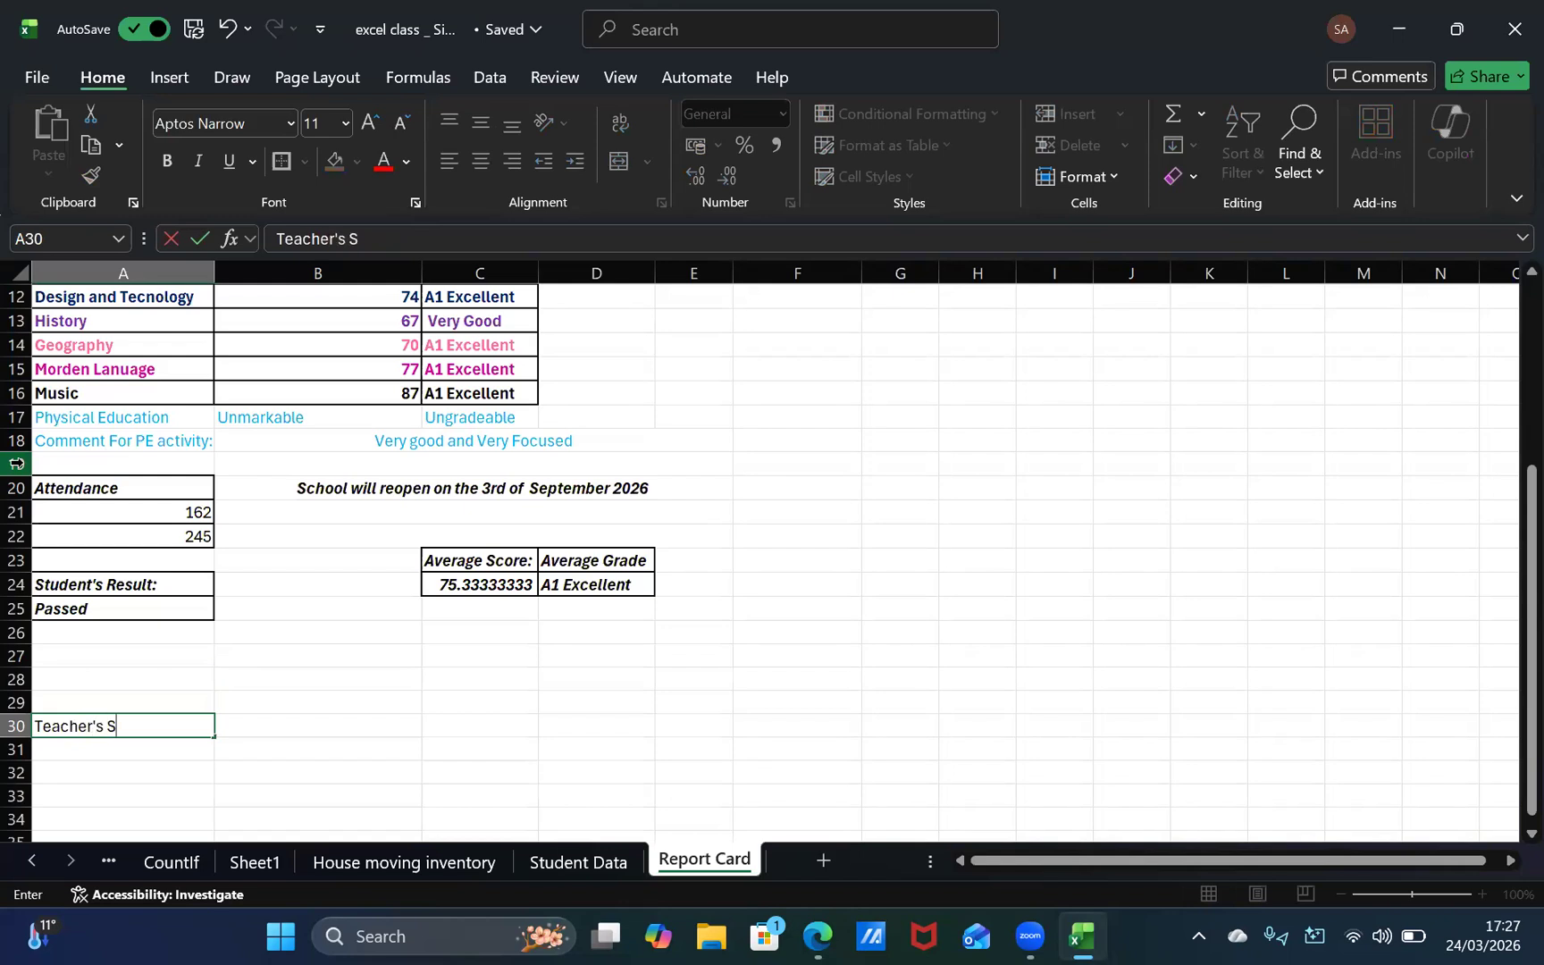
{"action": "type", "text": "ignature"}
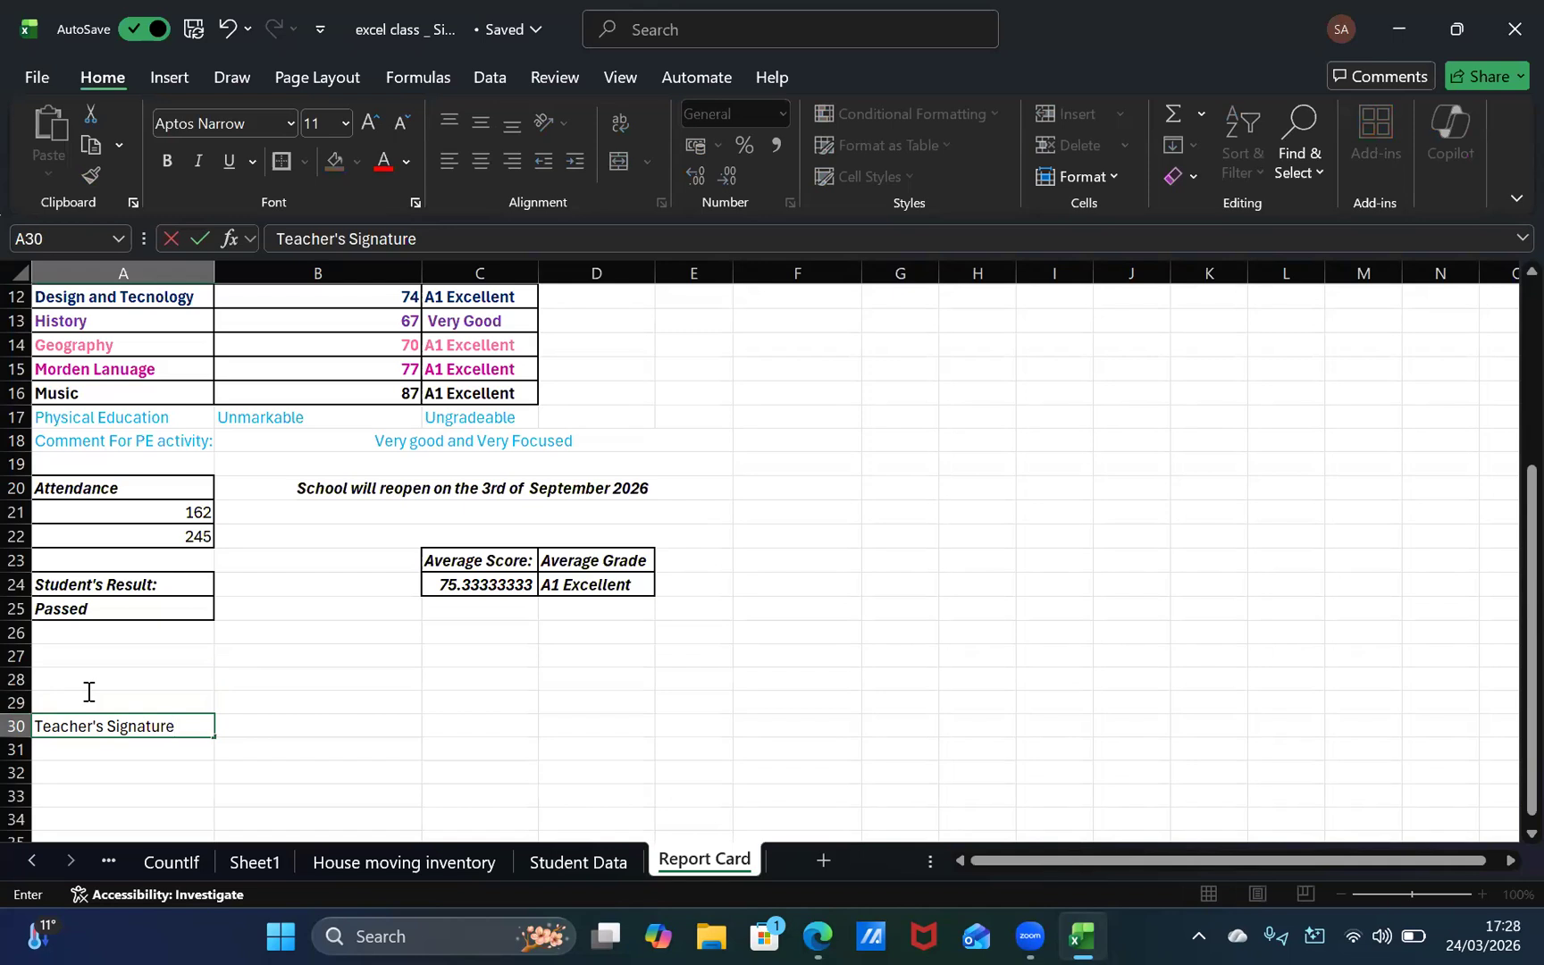
{"action": "left_click", "coordinate": [88, 701]}
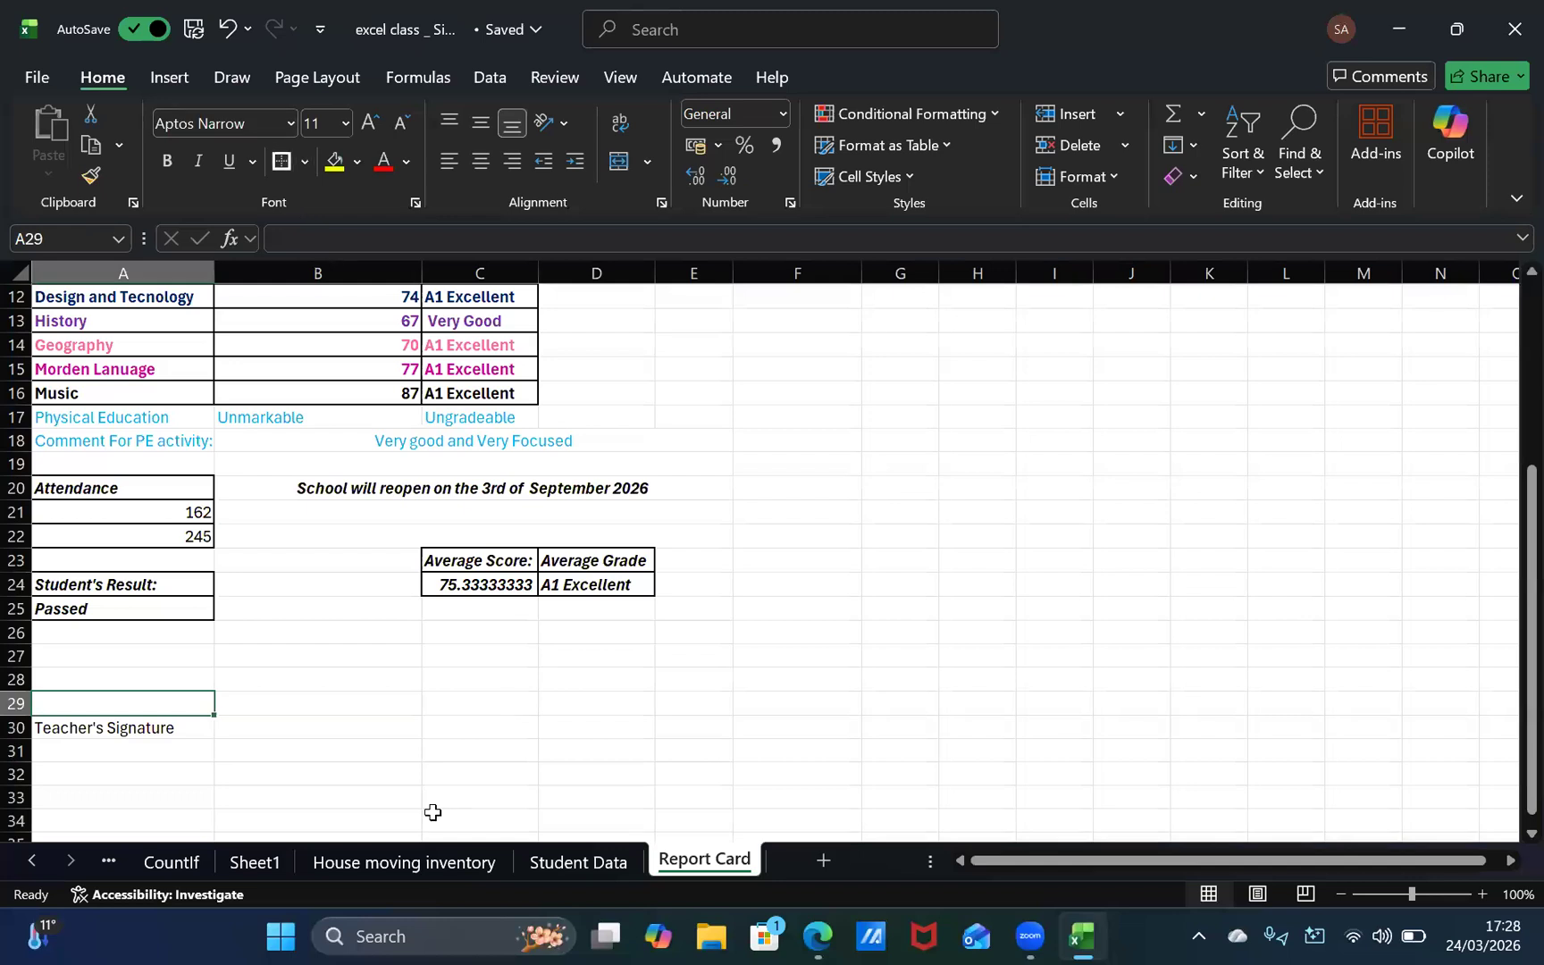
{"action": "left_click", "coordinate": [337, 751]}
{"action": "left_click", "coordinate": [318, 725]}
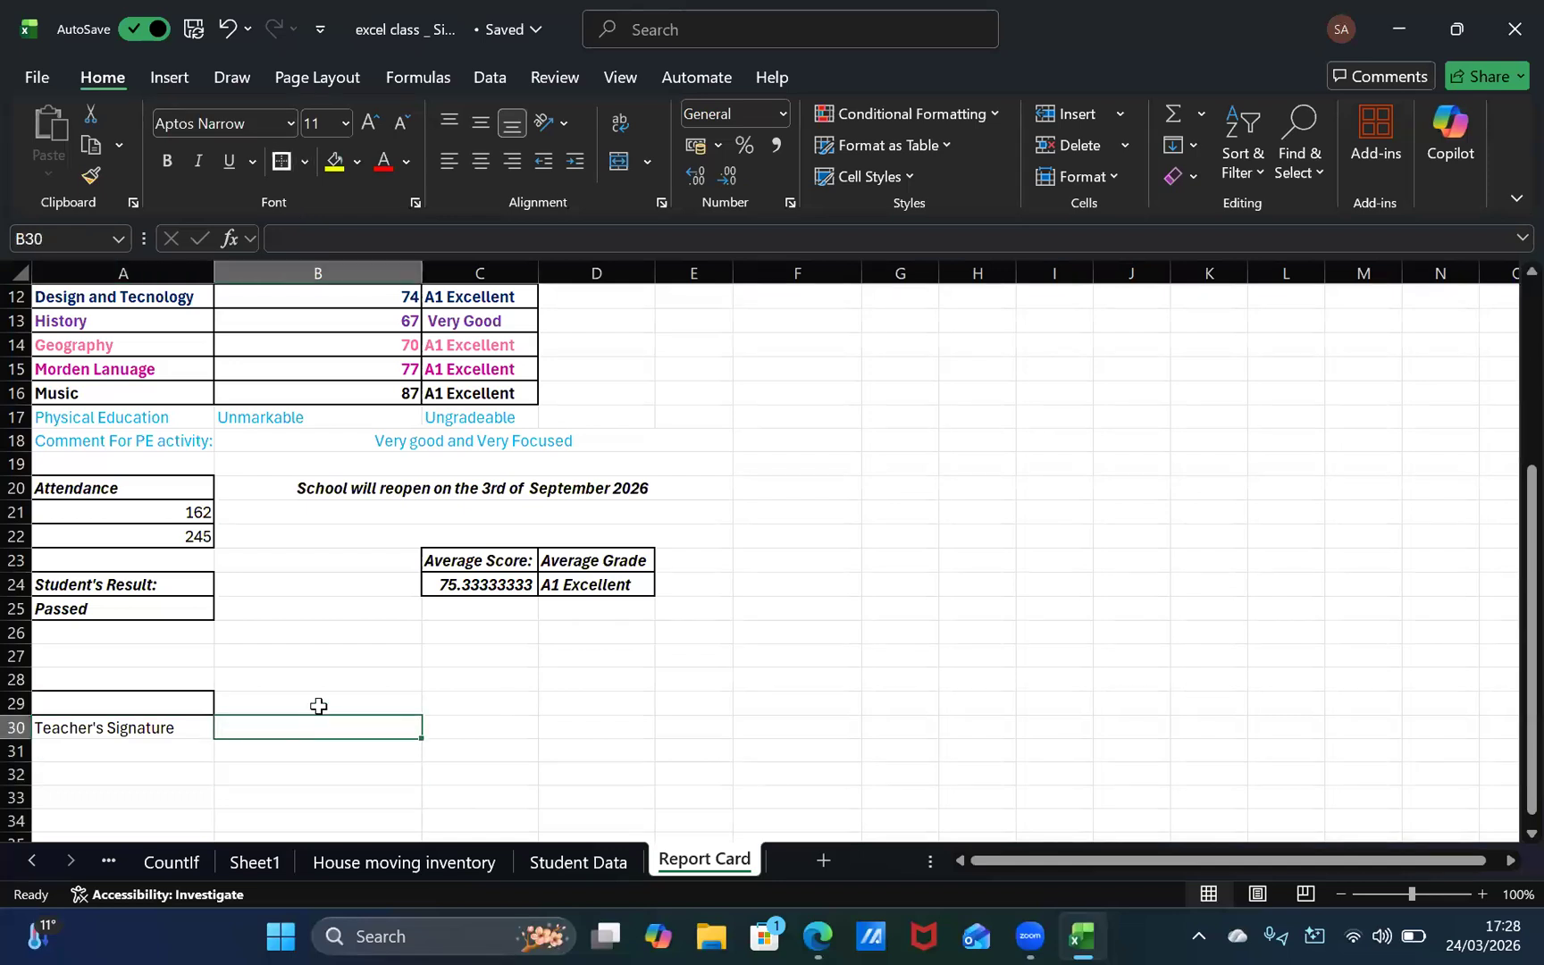
{"action": "type", "text": "Parents"}
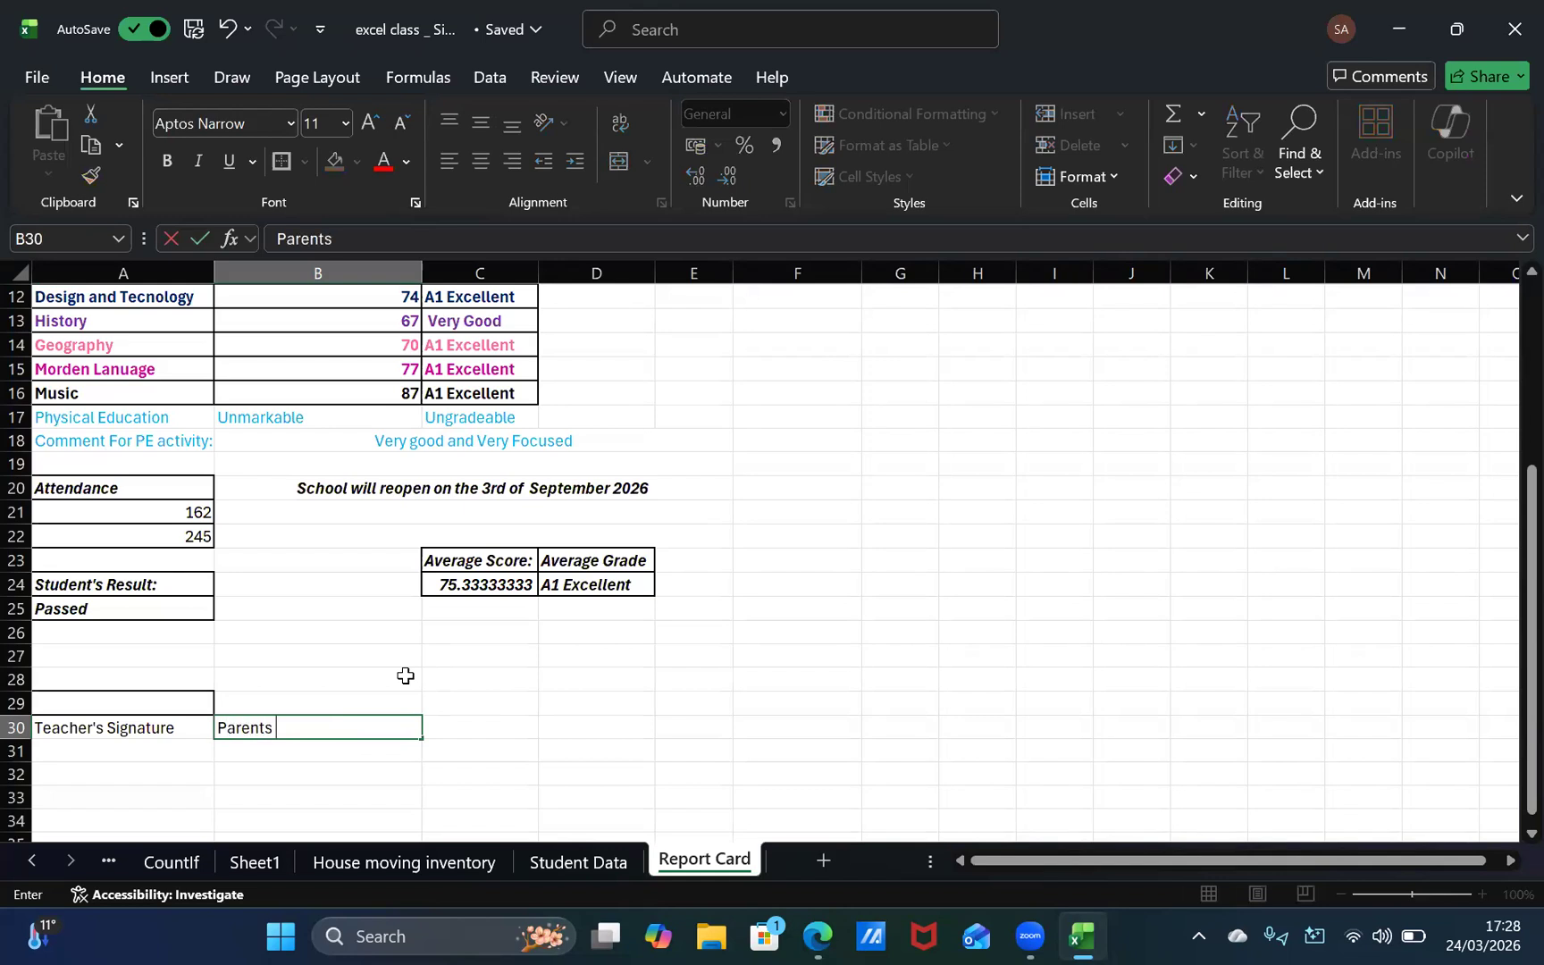
{"action": "key", "text": "BackSpace"}
{"action": "key", "text": "BackSpace"}
{"action": "type", "text": "'S"}
{"action": "key", "text": "BackSpace"}
{"action": "type", "text": "s Signatu"}
{"action": "key", "text": "BackSpace"}
{"action": "key", "text": "BackSpace"}
{"action": "key", "text": "BackSpace"}
{"action": "key", "text": "BackSpace"}
{"action": "key", "text": "BackSpace"}
{"action": "key", "text": "BackSpace"}
{"action": "key", "text": "BackSpace"}
{"action": "key", "text": "BackSpace"}
{"action": "key", "text": "BackSpace"}
{"action": "key", "text": "BackSpace"}
{"action": "key", "text": "BackSpace"}
{"action": "key", "text": "BackSpace"}
{"action": "key", "text": "BackSpace"}
{"action": "key", "text": "BackSpace"}
{"action": "key", "text": "BackSpace"}
{"action": "key", "text": "BackSpace"}
{"action": "key", "text": "Tab"}
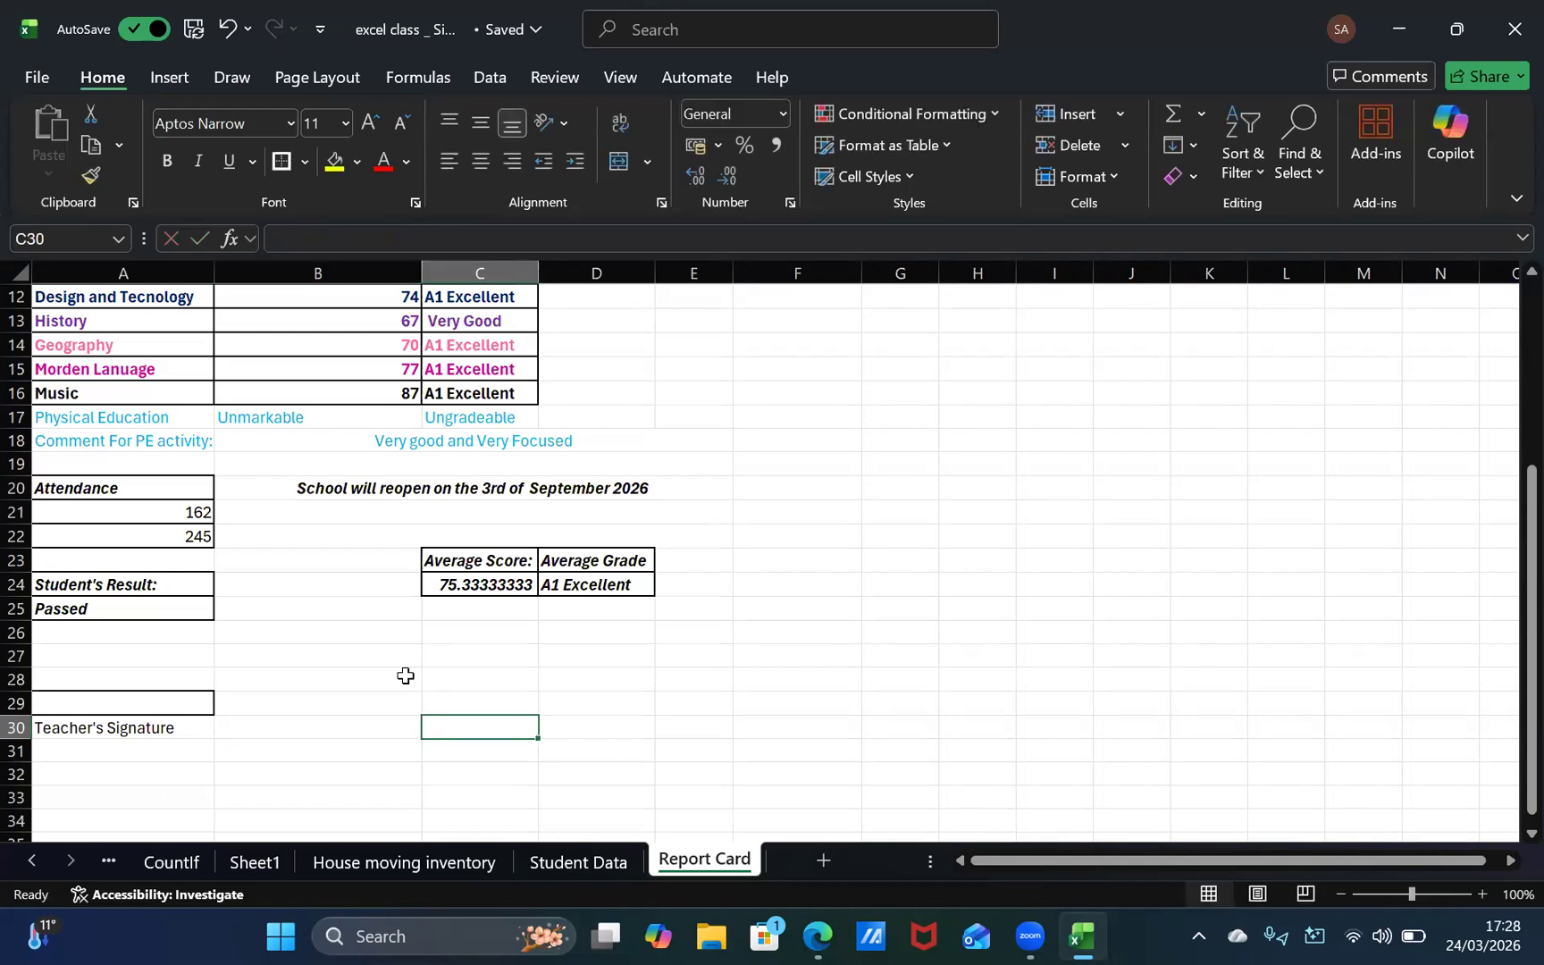
Step: Enter "Parent's Signature" in C30 and widen column C so the label fits inside its cell
{"action": "type", "text": "P"}
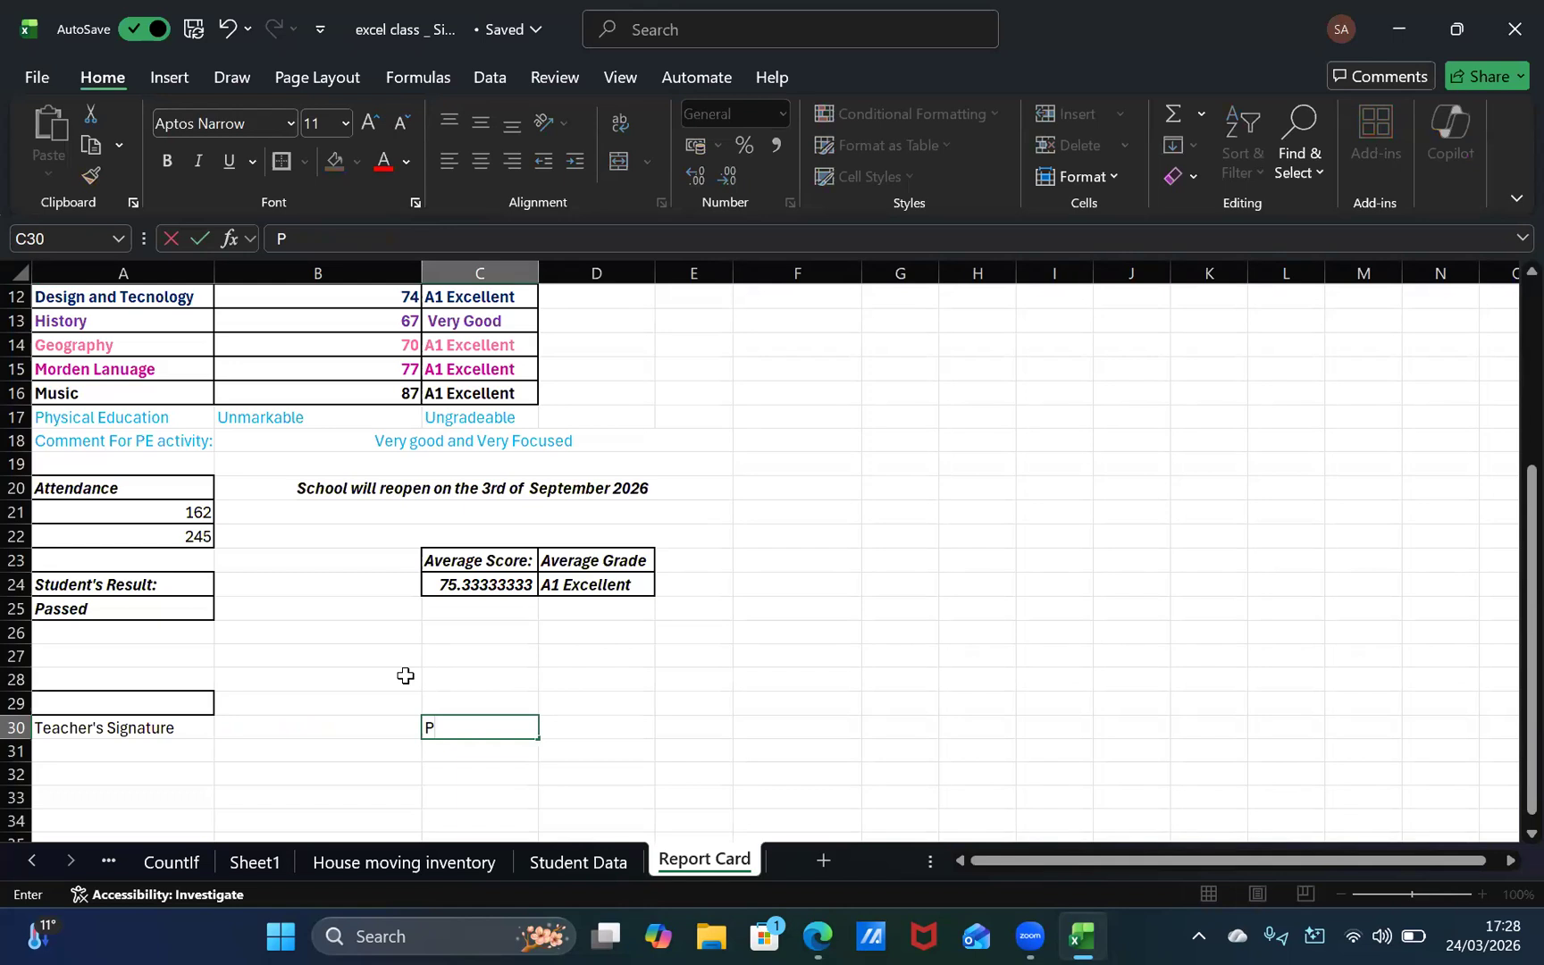
{"action": "type", "text": "arent's Si"}
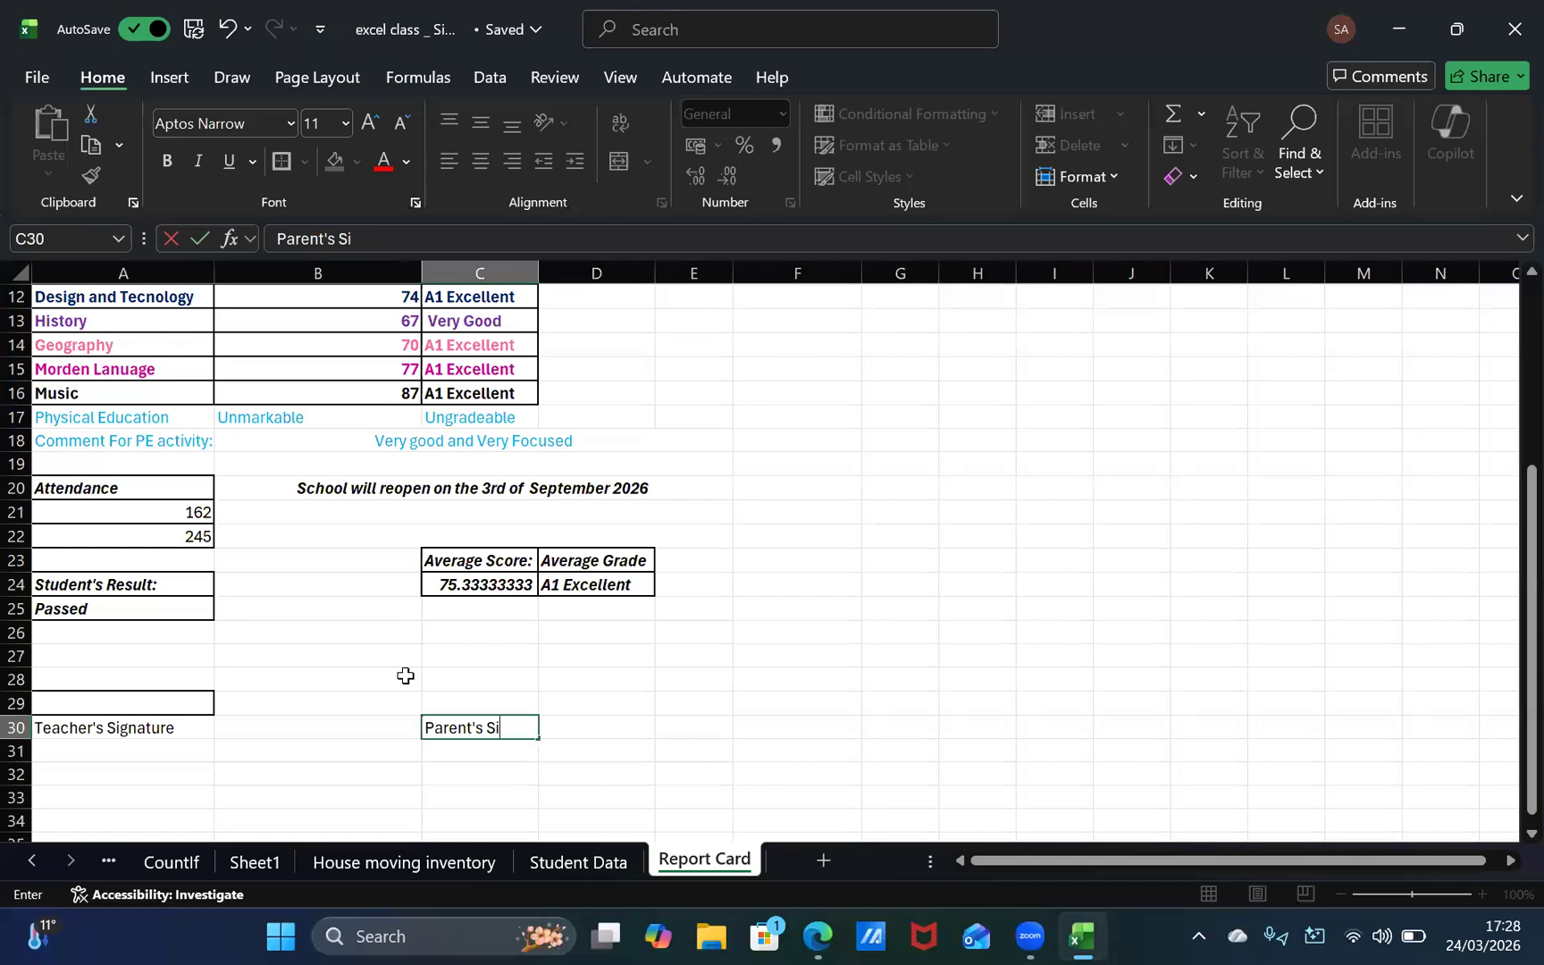
{"action": "type", "text": "gnature"}
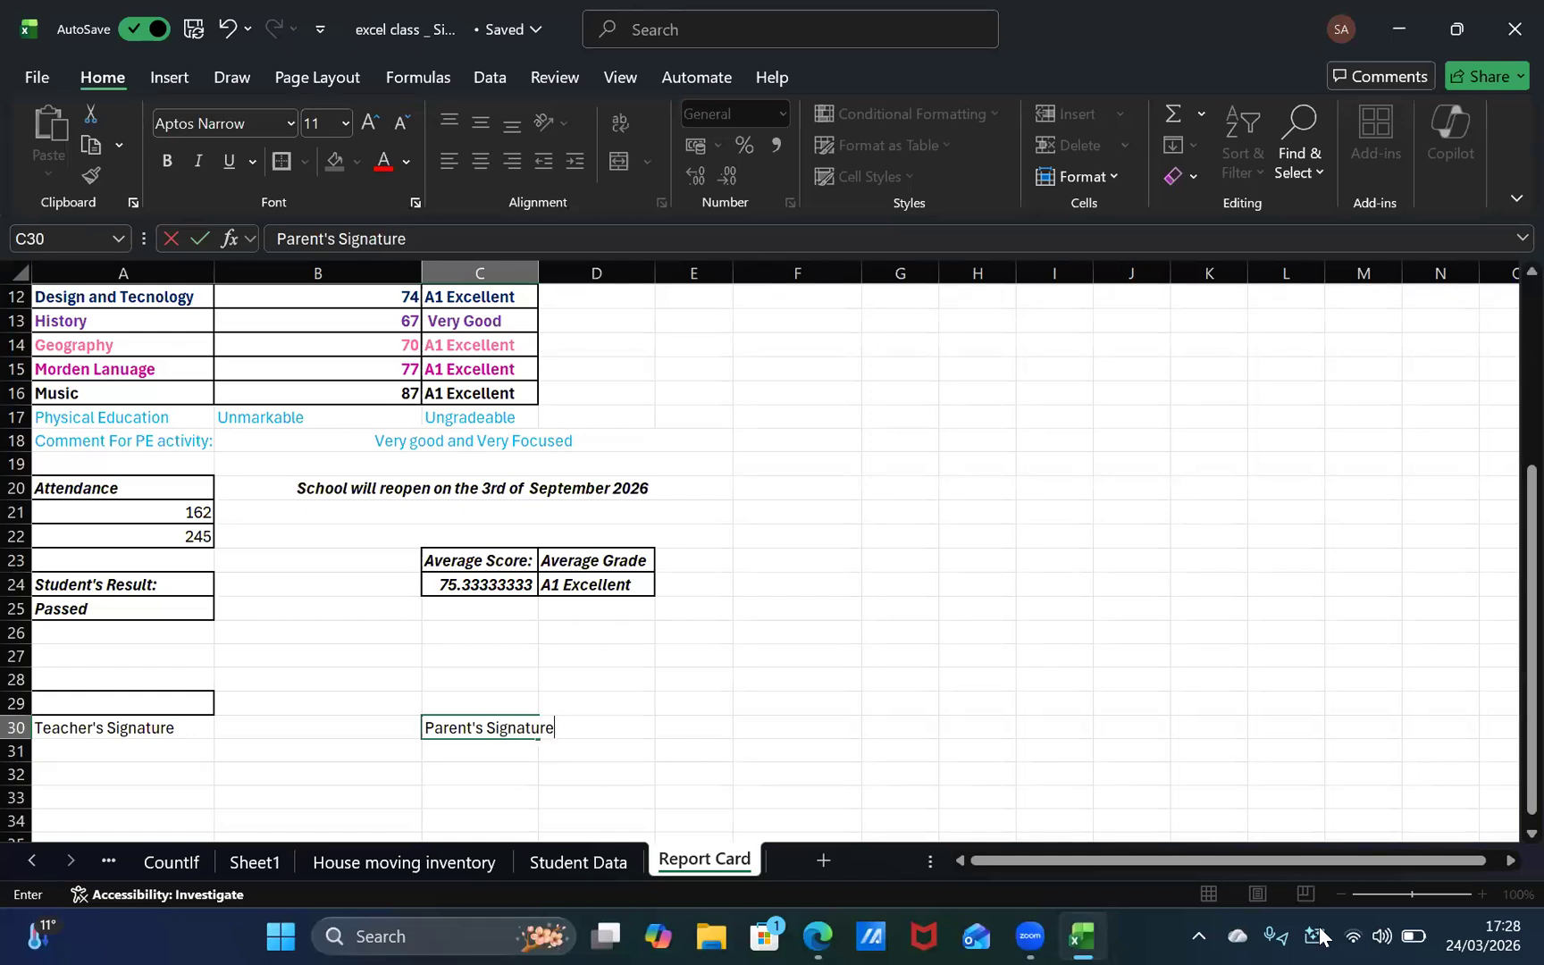
{"action": "left_click", "coordinate": [530, 273]}
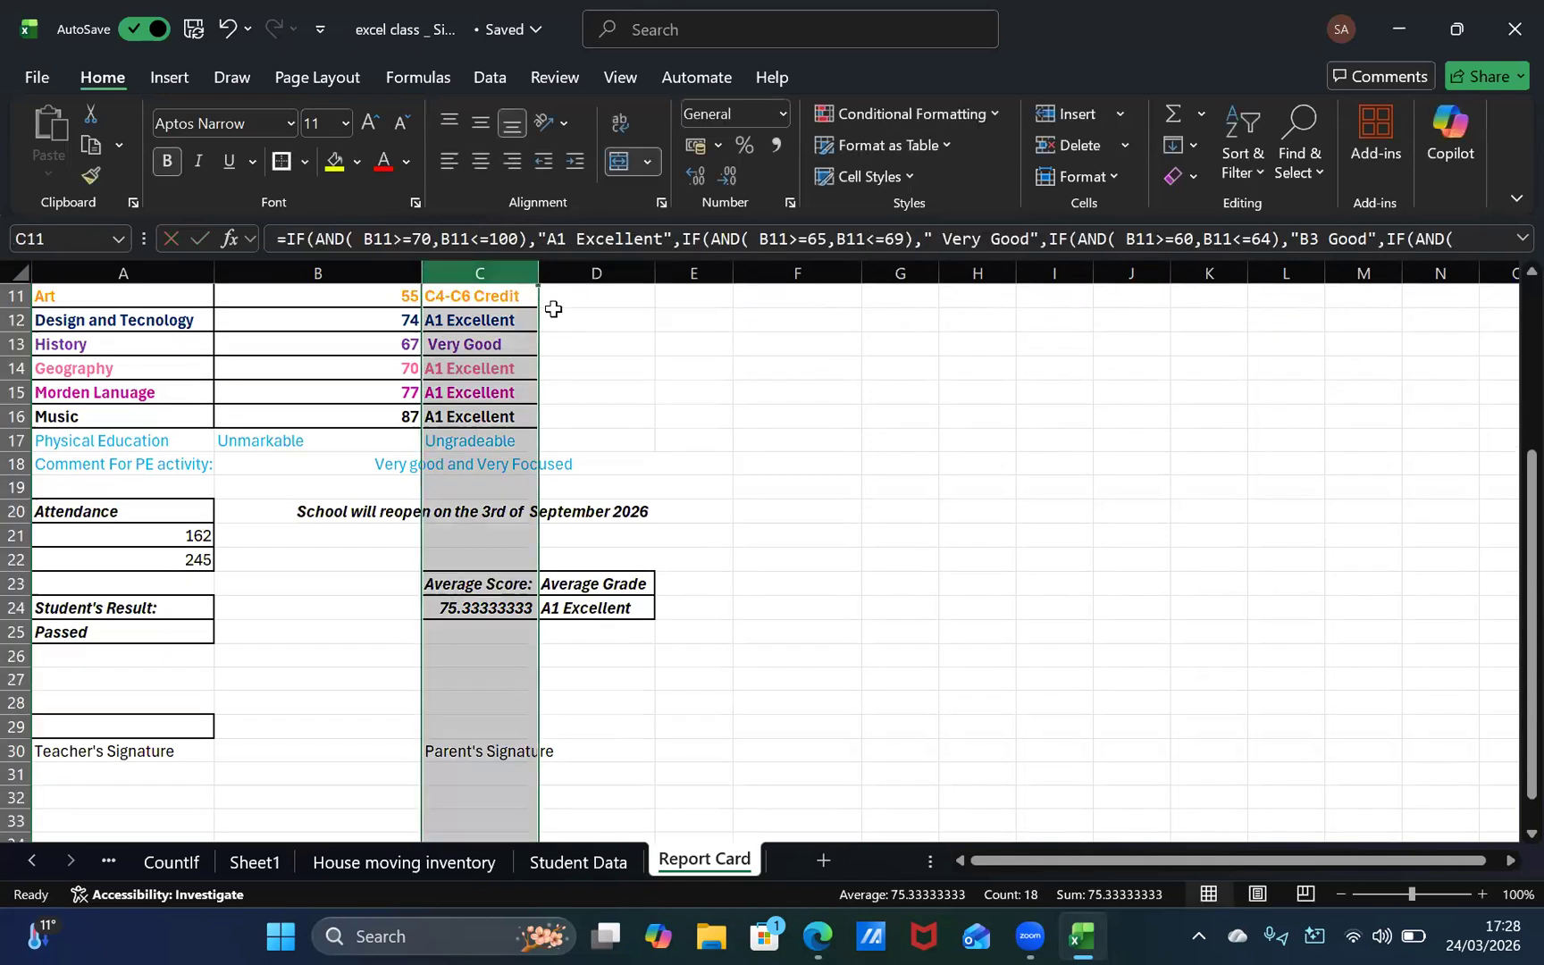
{"action": "left_click_drag", "start_coordinate": [538, 268], "coordinate": [562, 295]}
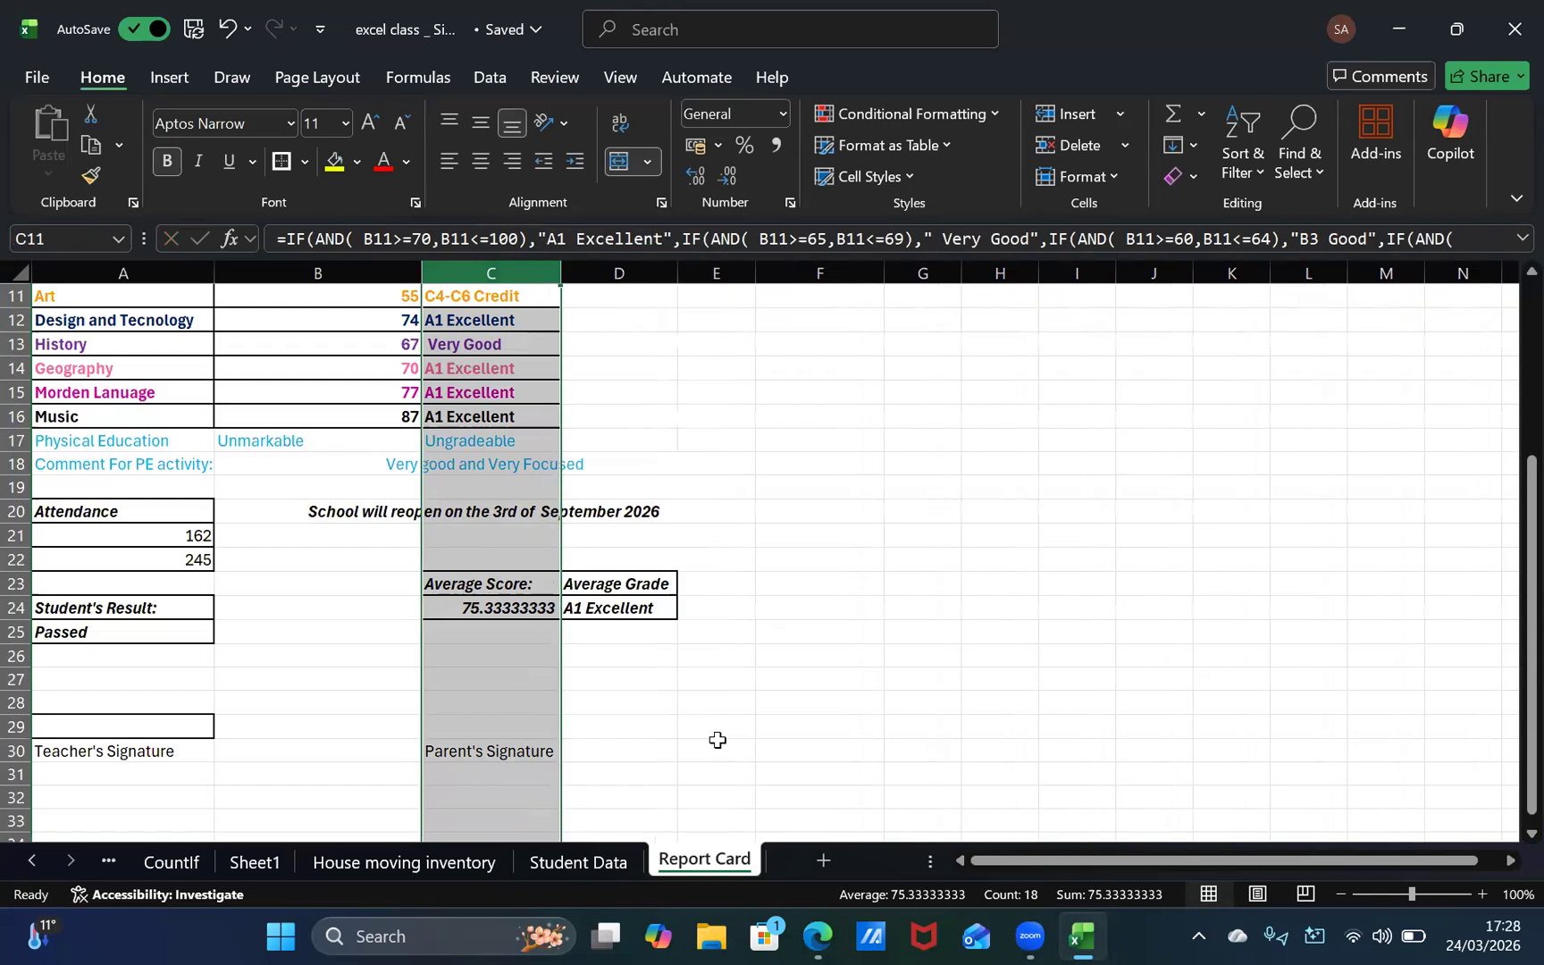
Step: Check the third signature label in the browser template, enter "Principal Siganture" in E30 of the report card, and autofit column E
{"action": "left_click", "coordinate": [716, 743]}
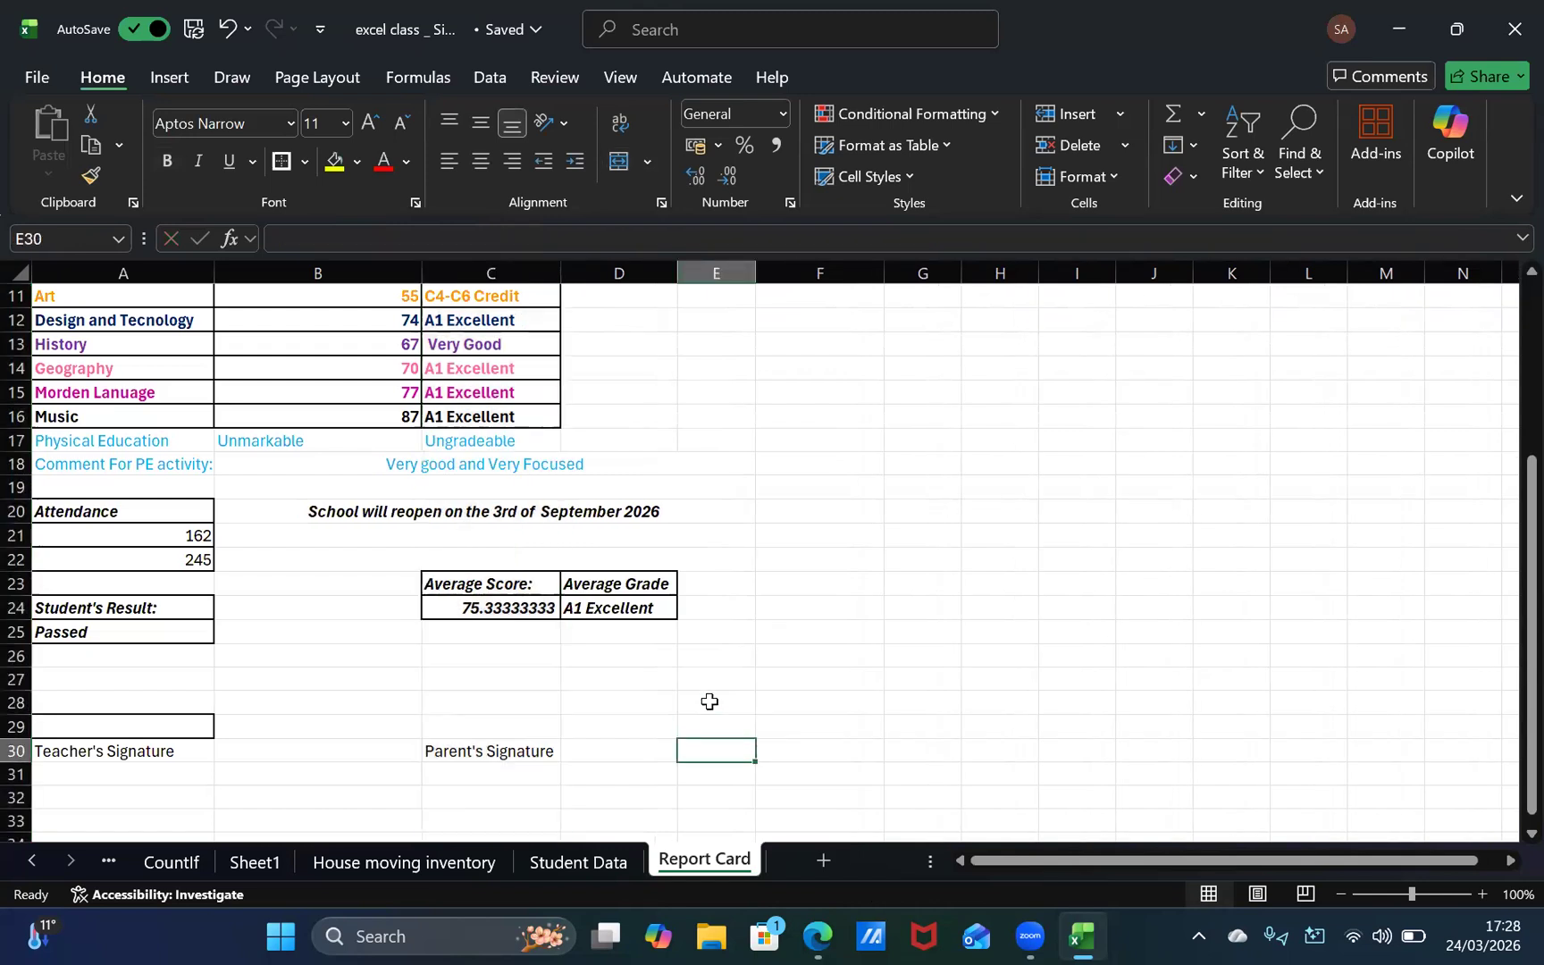
{"action": "type", "text": "Head"}
{"action": "key", "text": "alt+Tab"}
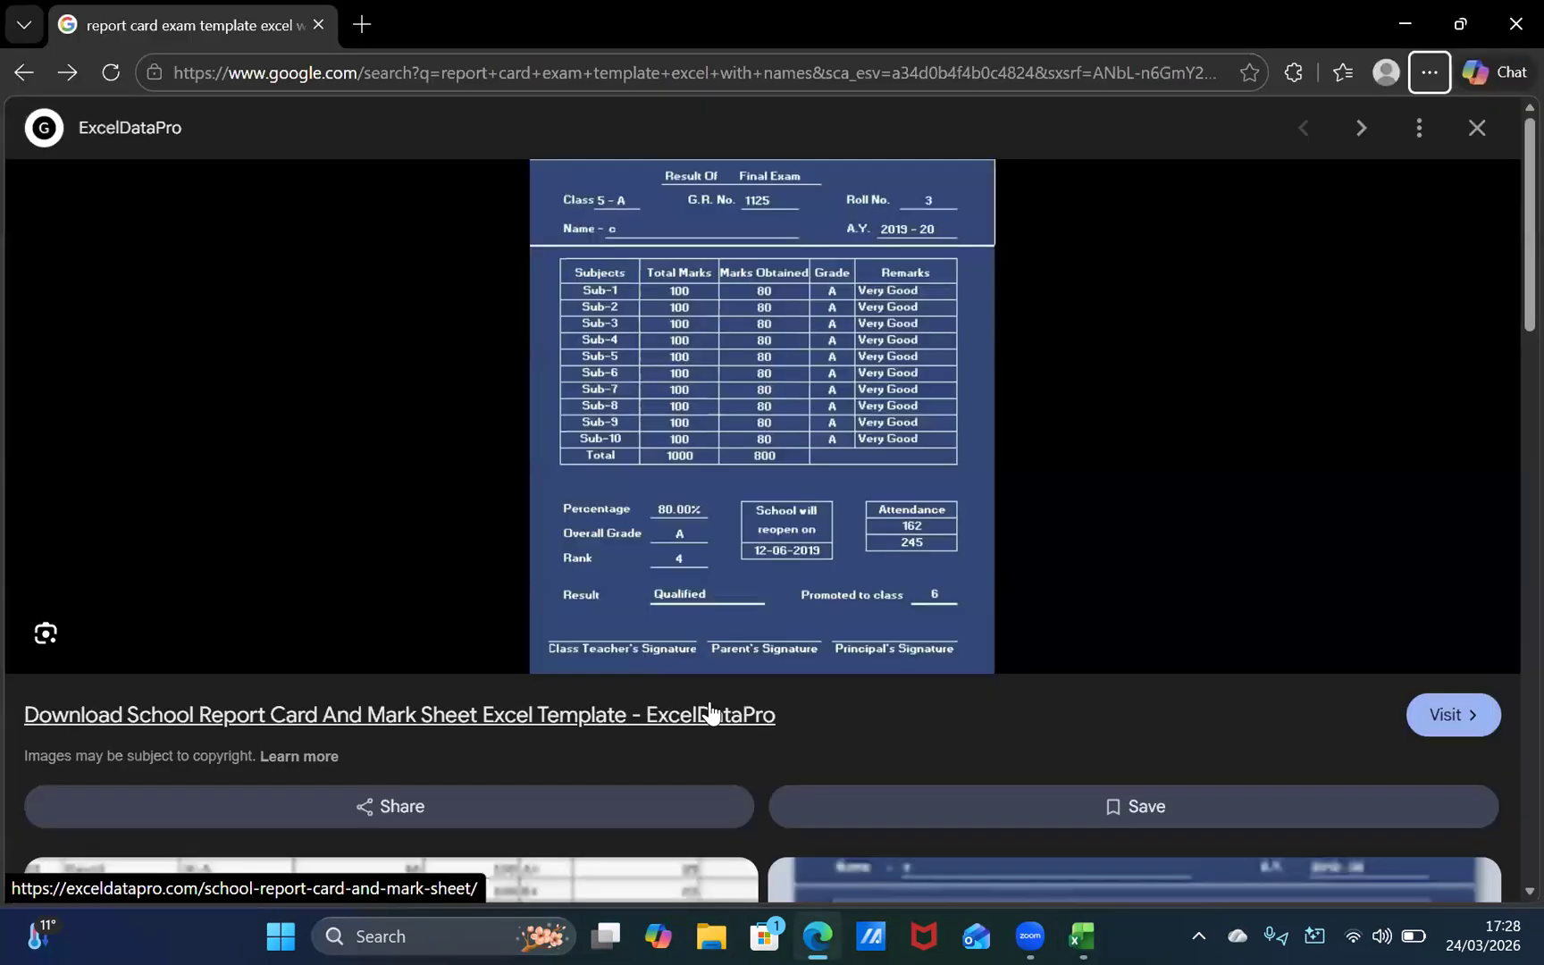
{"action": "key", "text": "BackSpace"}
{"action": "key", "text": "BackSpace"}
{"action": "key", "text": "BackSpace"}
{"action": "type", "text": "Principal"}
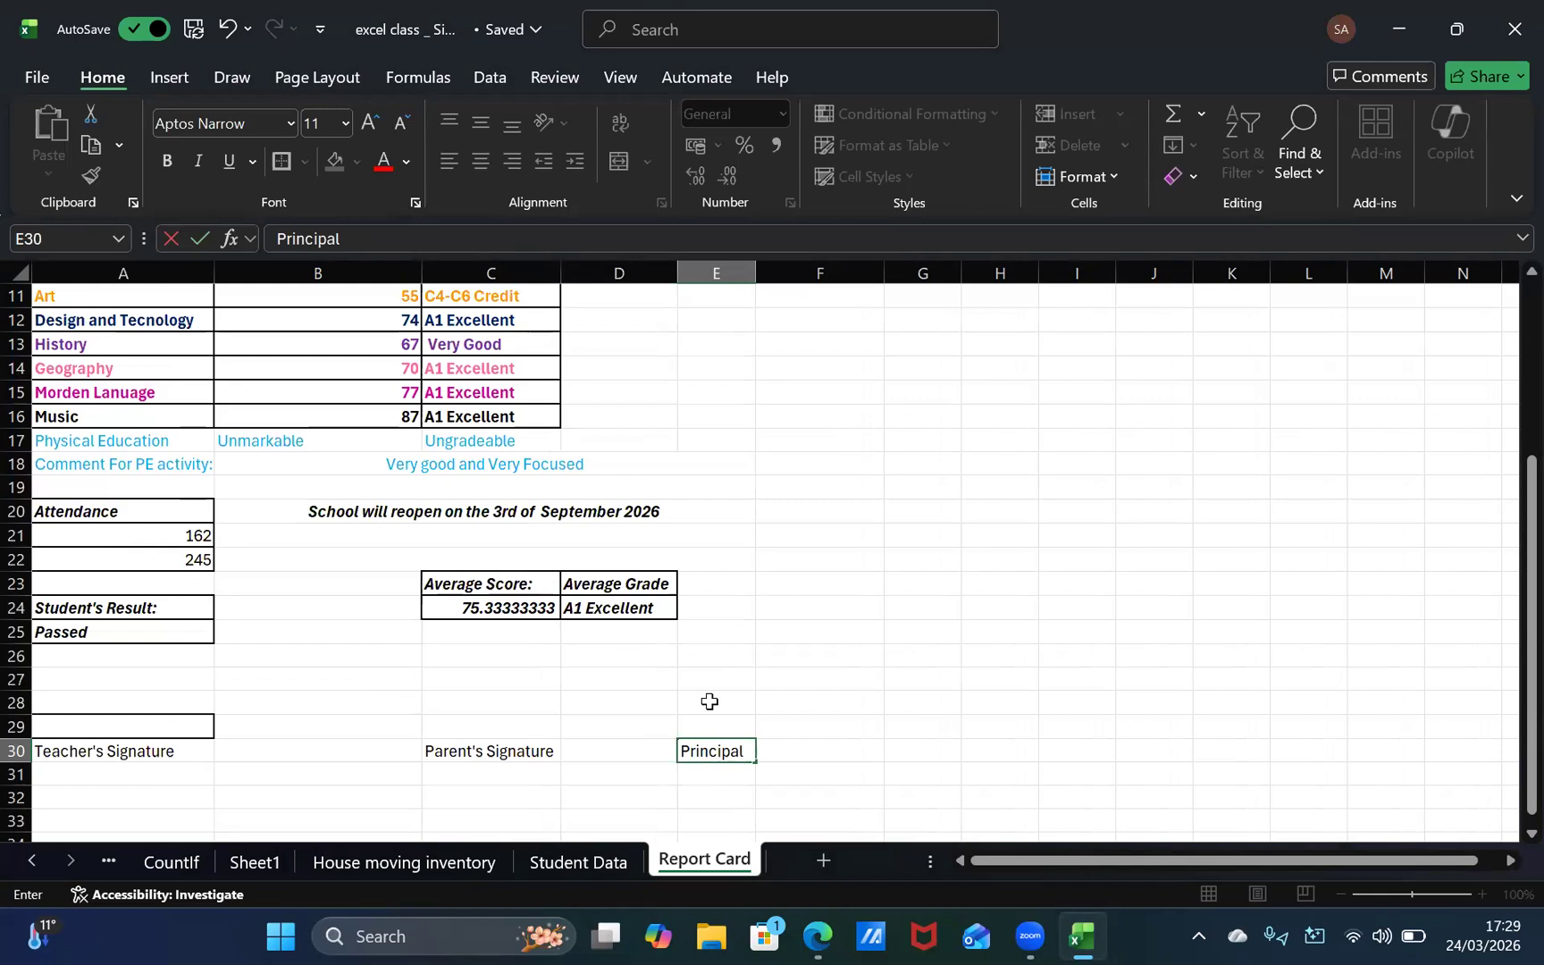
{"action": "type", "text": "Siganture"}
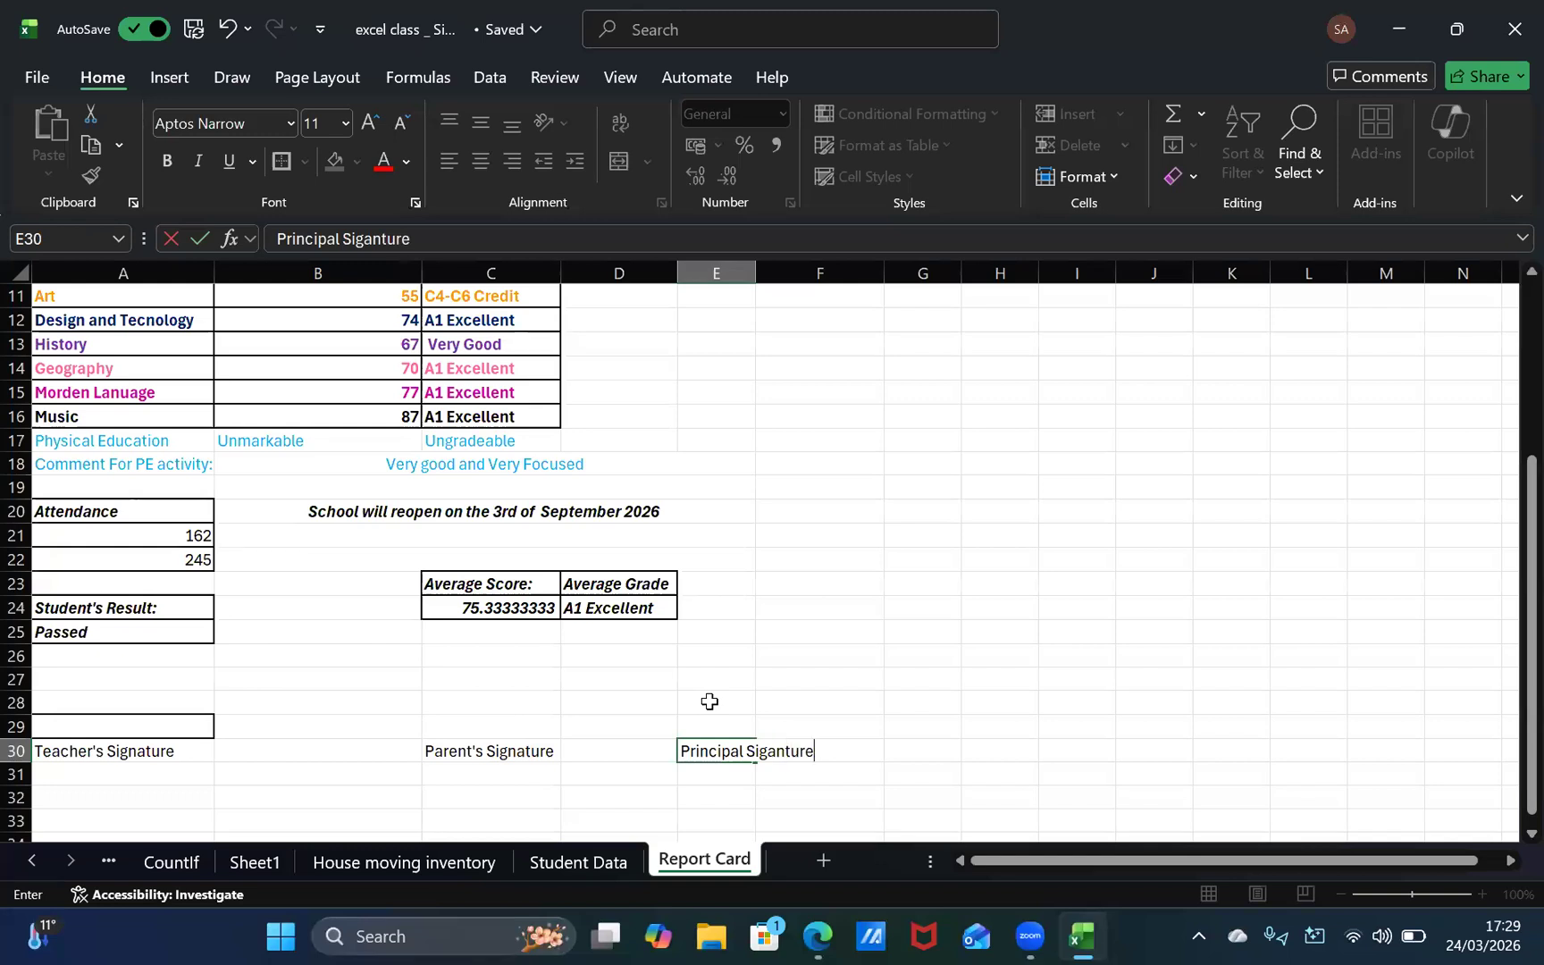
{"action": "double_click", "coordinate": [753, 269]}
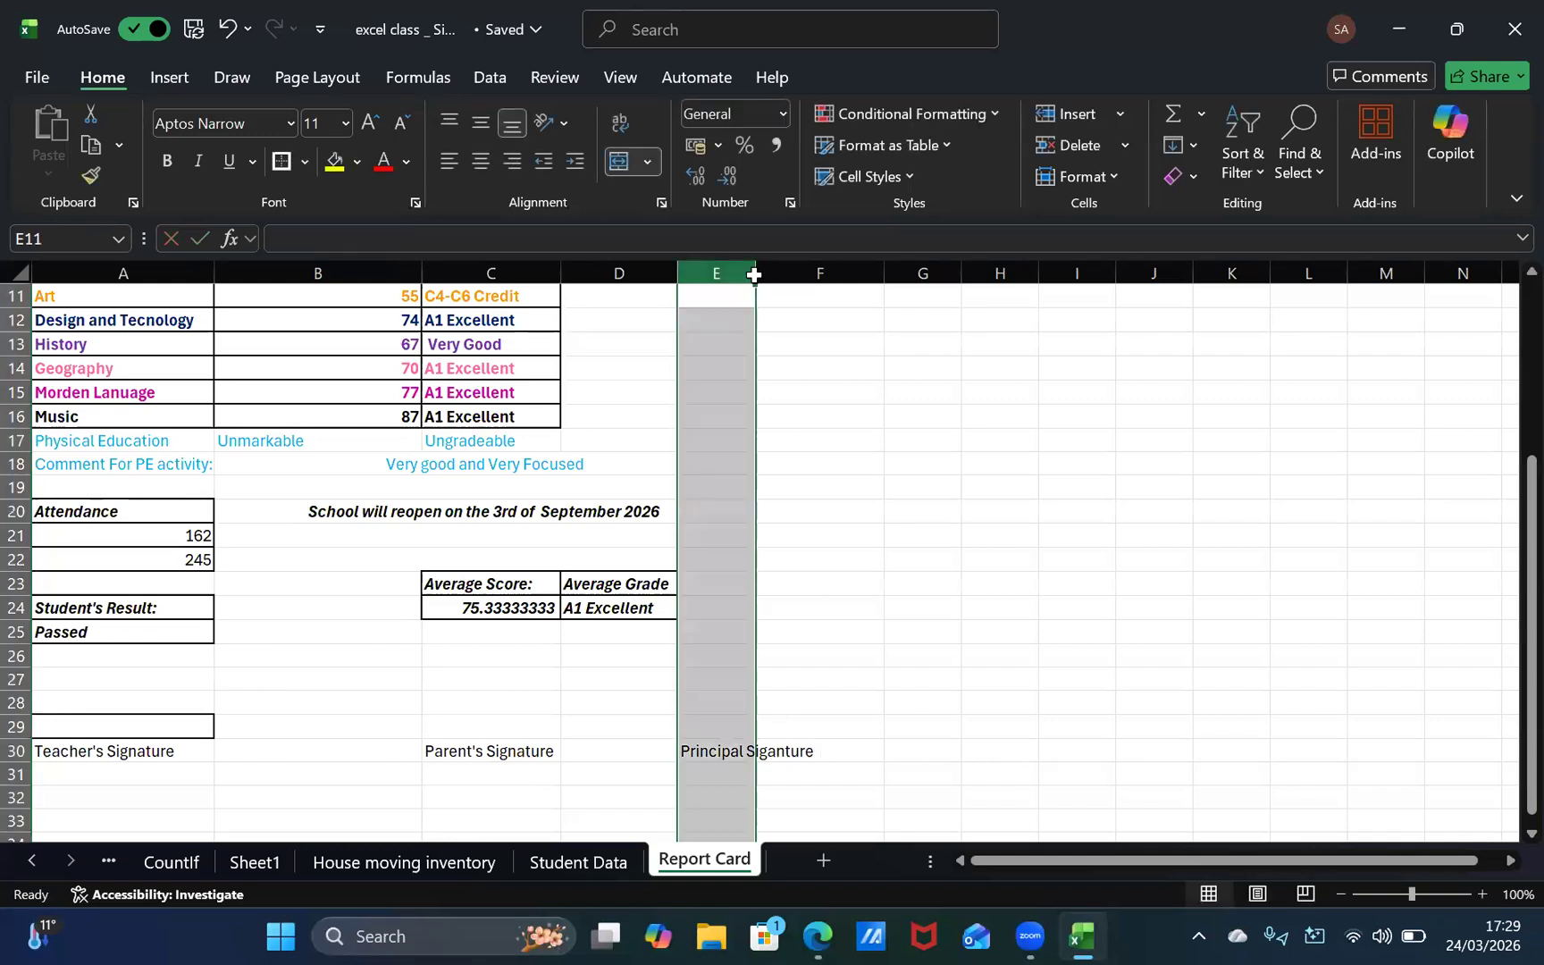
{"action": "left_click", "coordinate": [755, 679]}
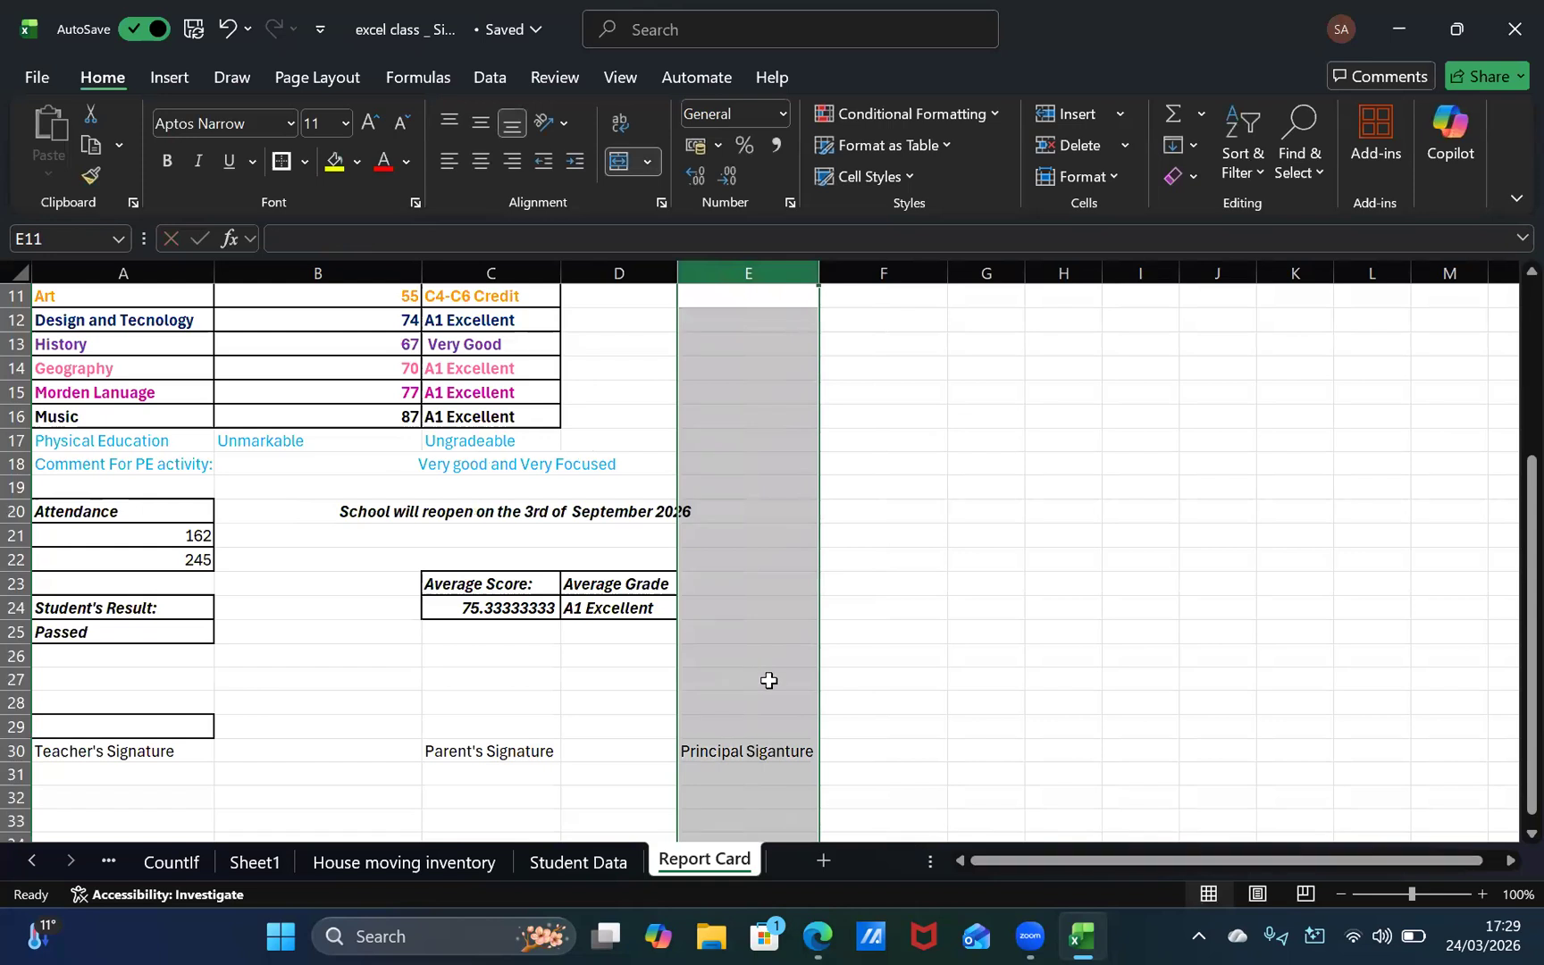
Step: Put outside borders around the empty signature cells E29 and C29 above the principal's and parent's labels
{"action": "left_click", "coordinate": [787, 722]}
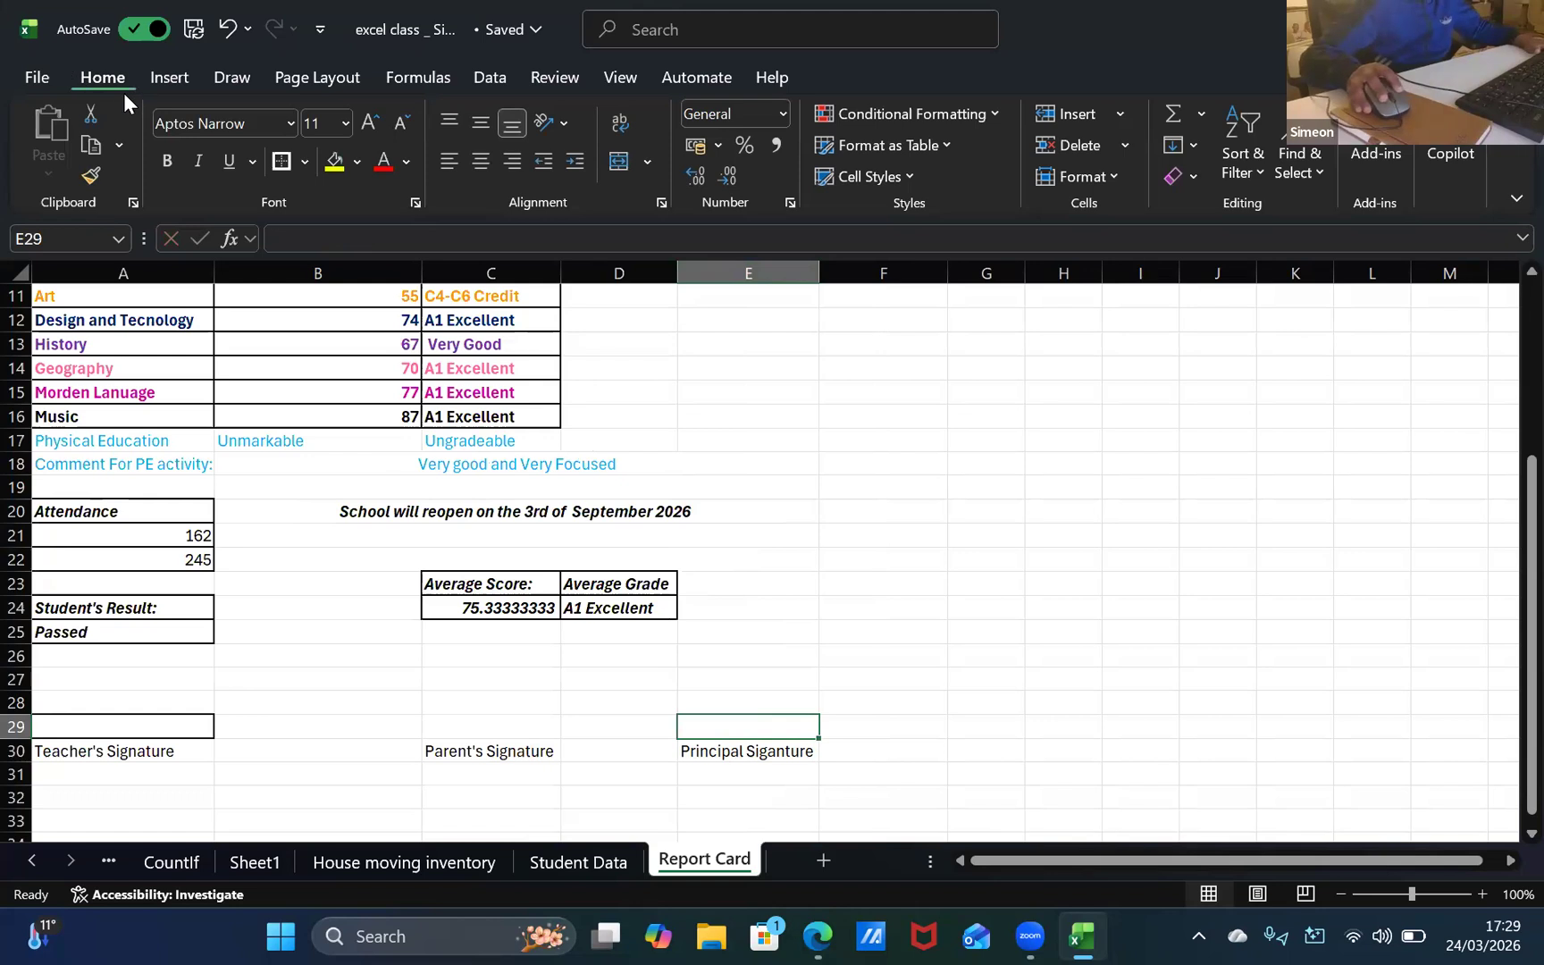
{"action": "left_click", "coordinate": [517, 728]}
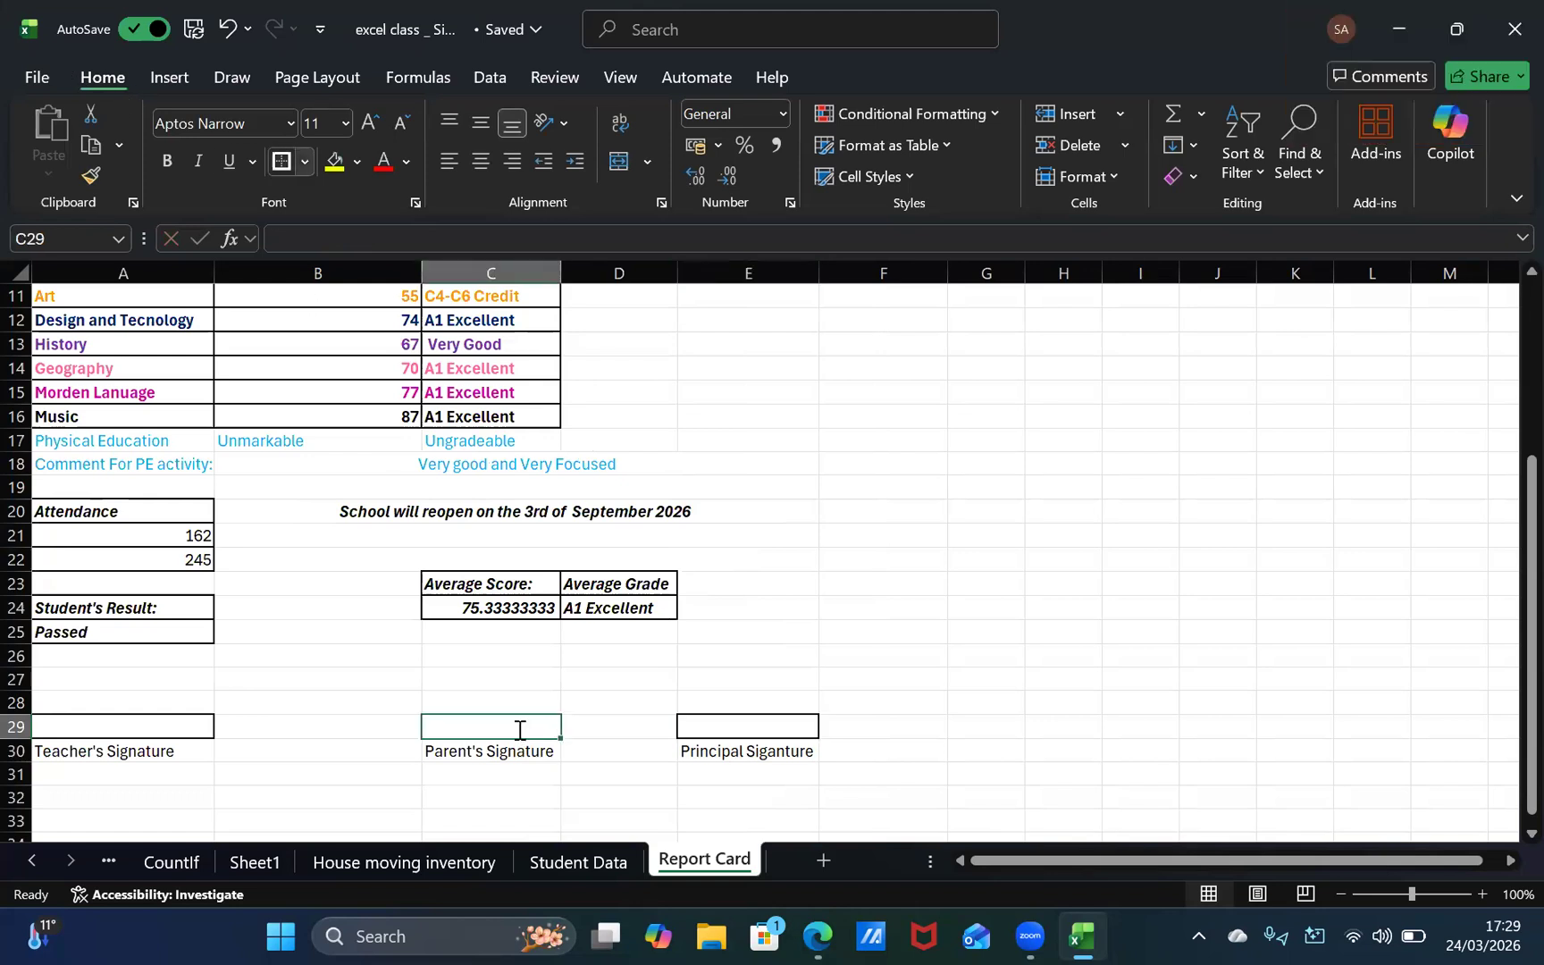
{"action": "left_click", "coordinate": [728, 487]}
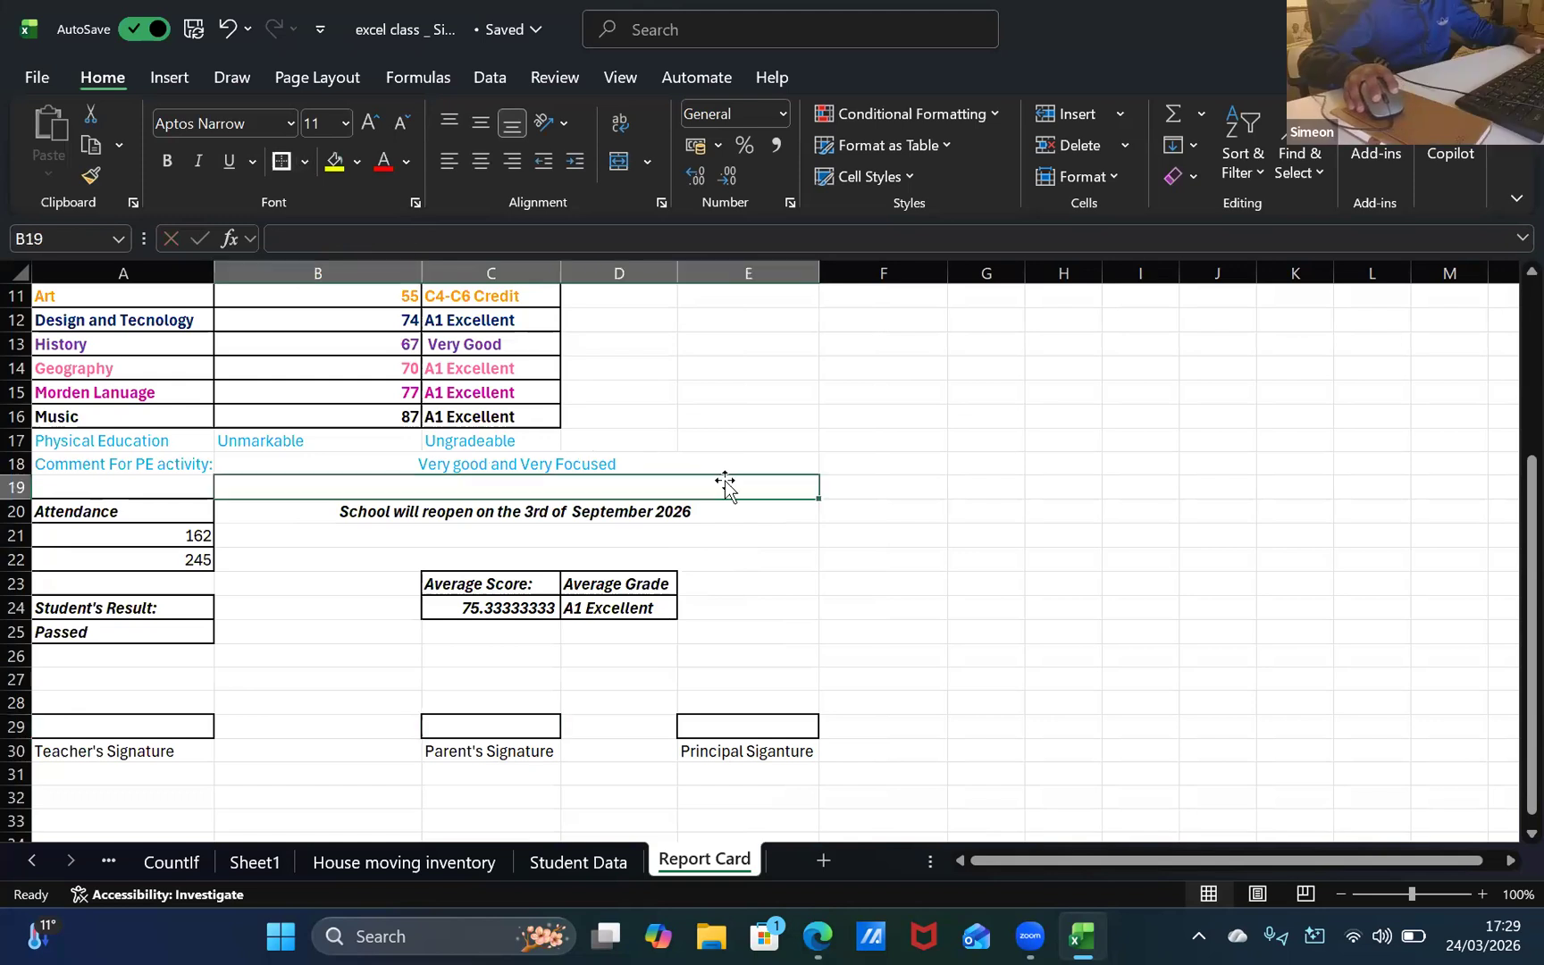
{"action": "left_click", "coordinate": [732, 425]}
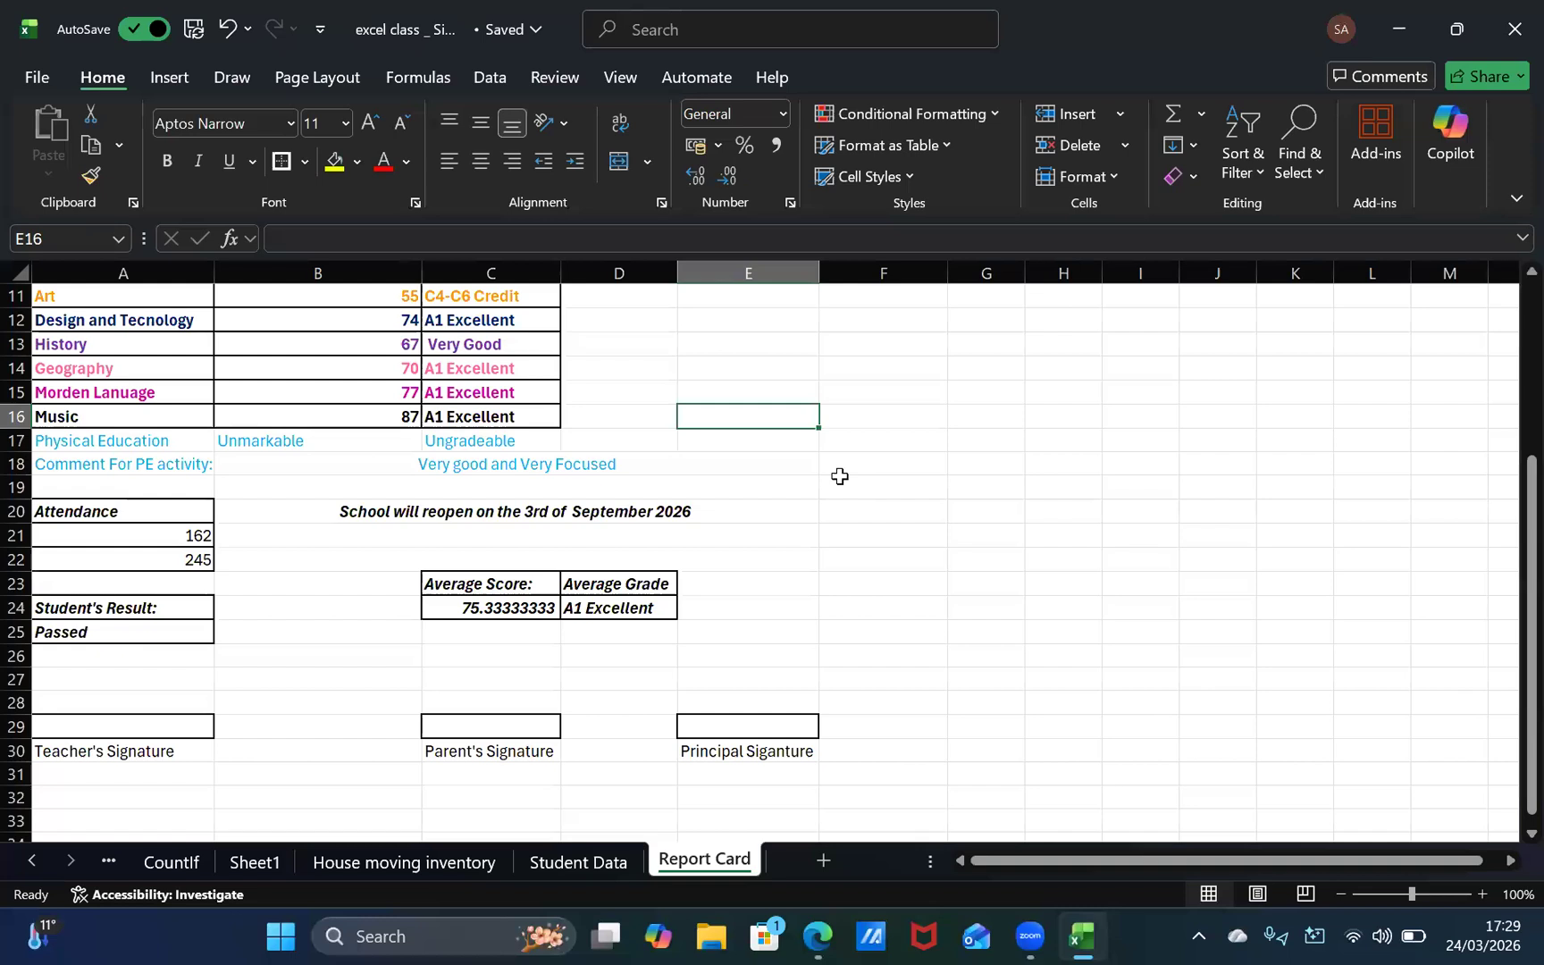
{"action": "key", "text": "XF86AudioRaiseVolume"}
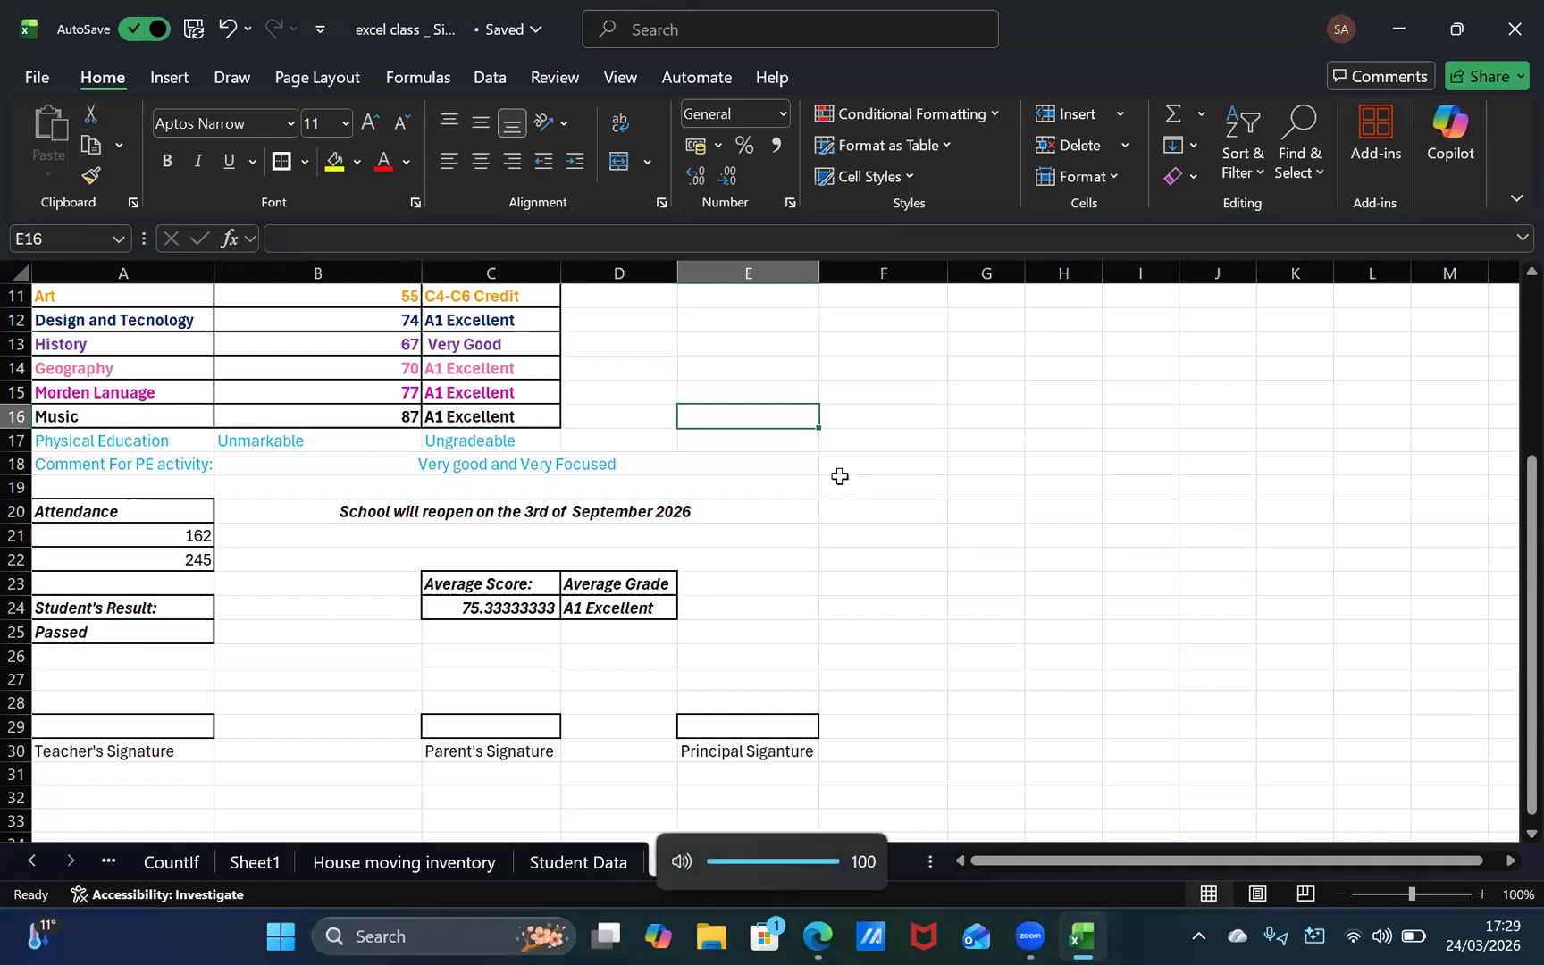
Step: Correct the spelling of the label in E30 to "Principal Signature" and make it bold
{"action": "left_click", "coordinate": [790, 749]}
{"action": "double_click", "coordinate": [786, 750]}
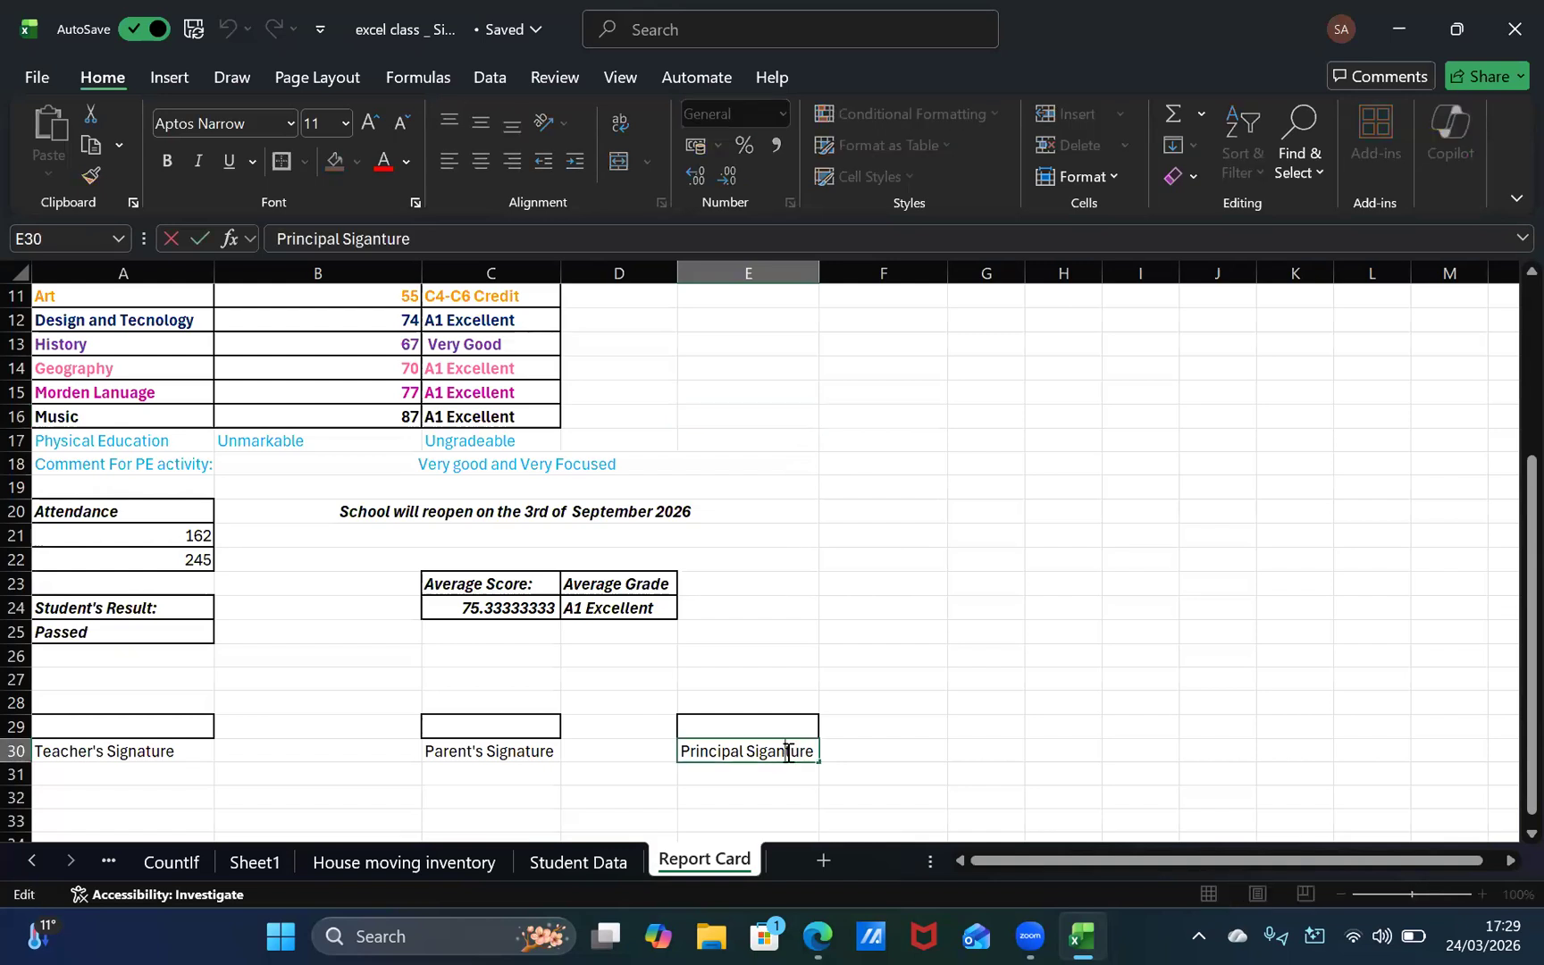
{"action": "key", "text": "BackSpace"}
{"action": "key", "text": "BackSpace"}
{"action": "type", "text": "na"}
{"action": "key", "text": "ctrl+Return"}
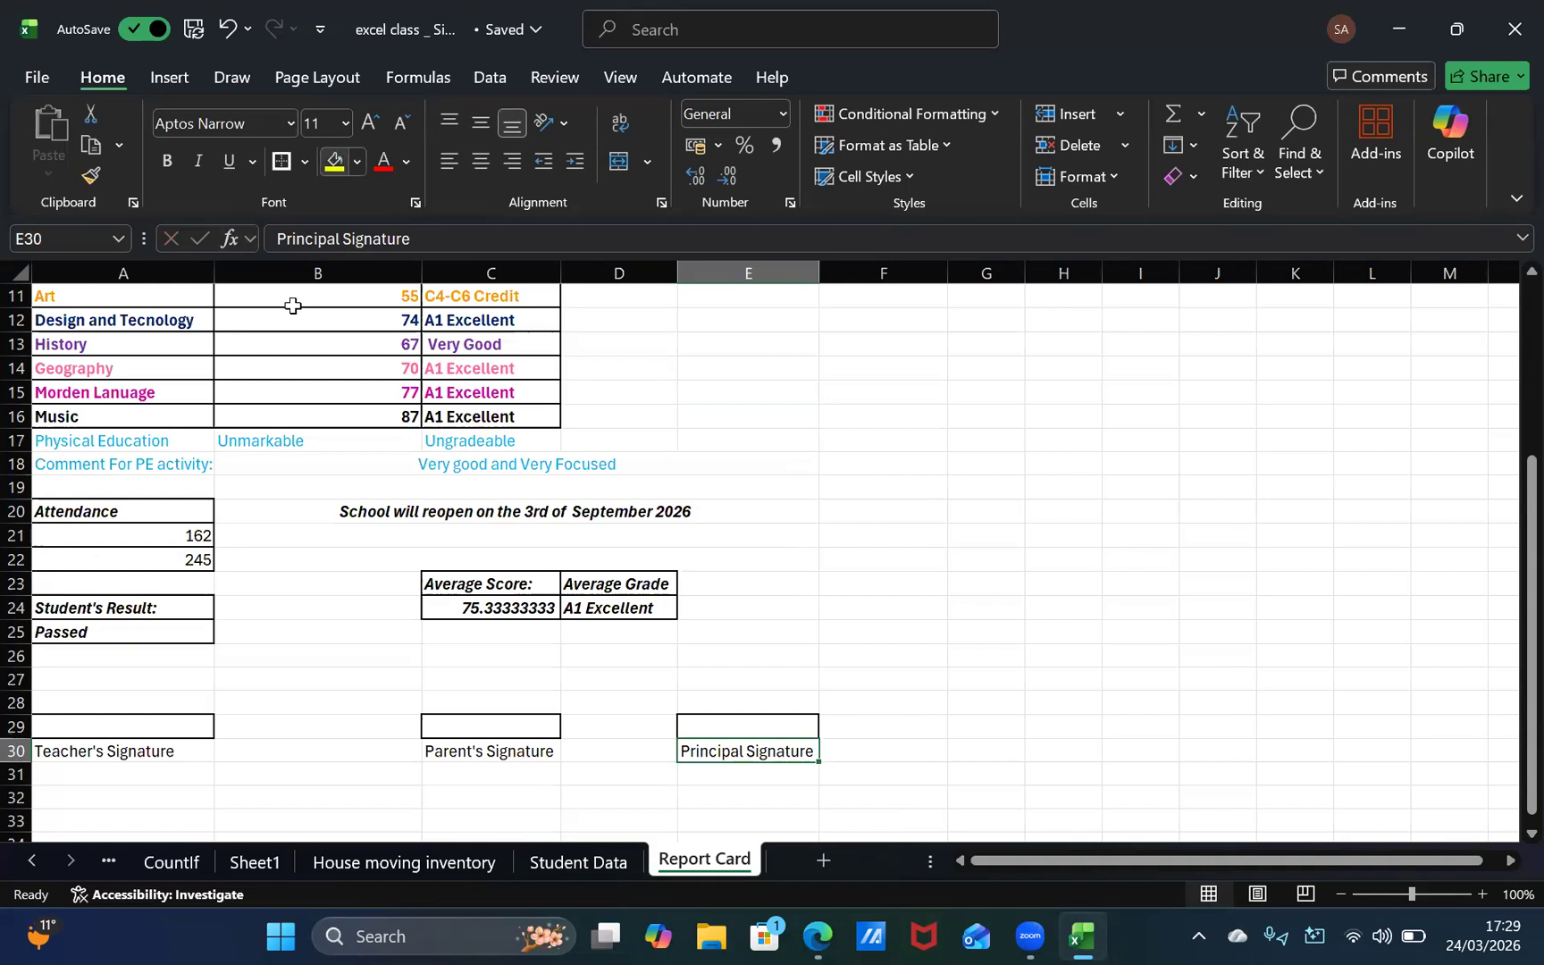
{"action": "key", "text": "ctrl+b"}
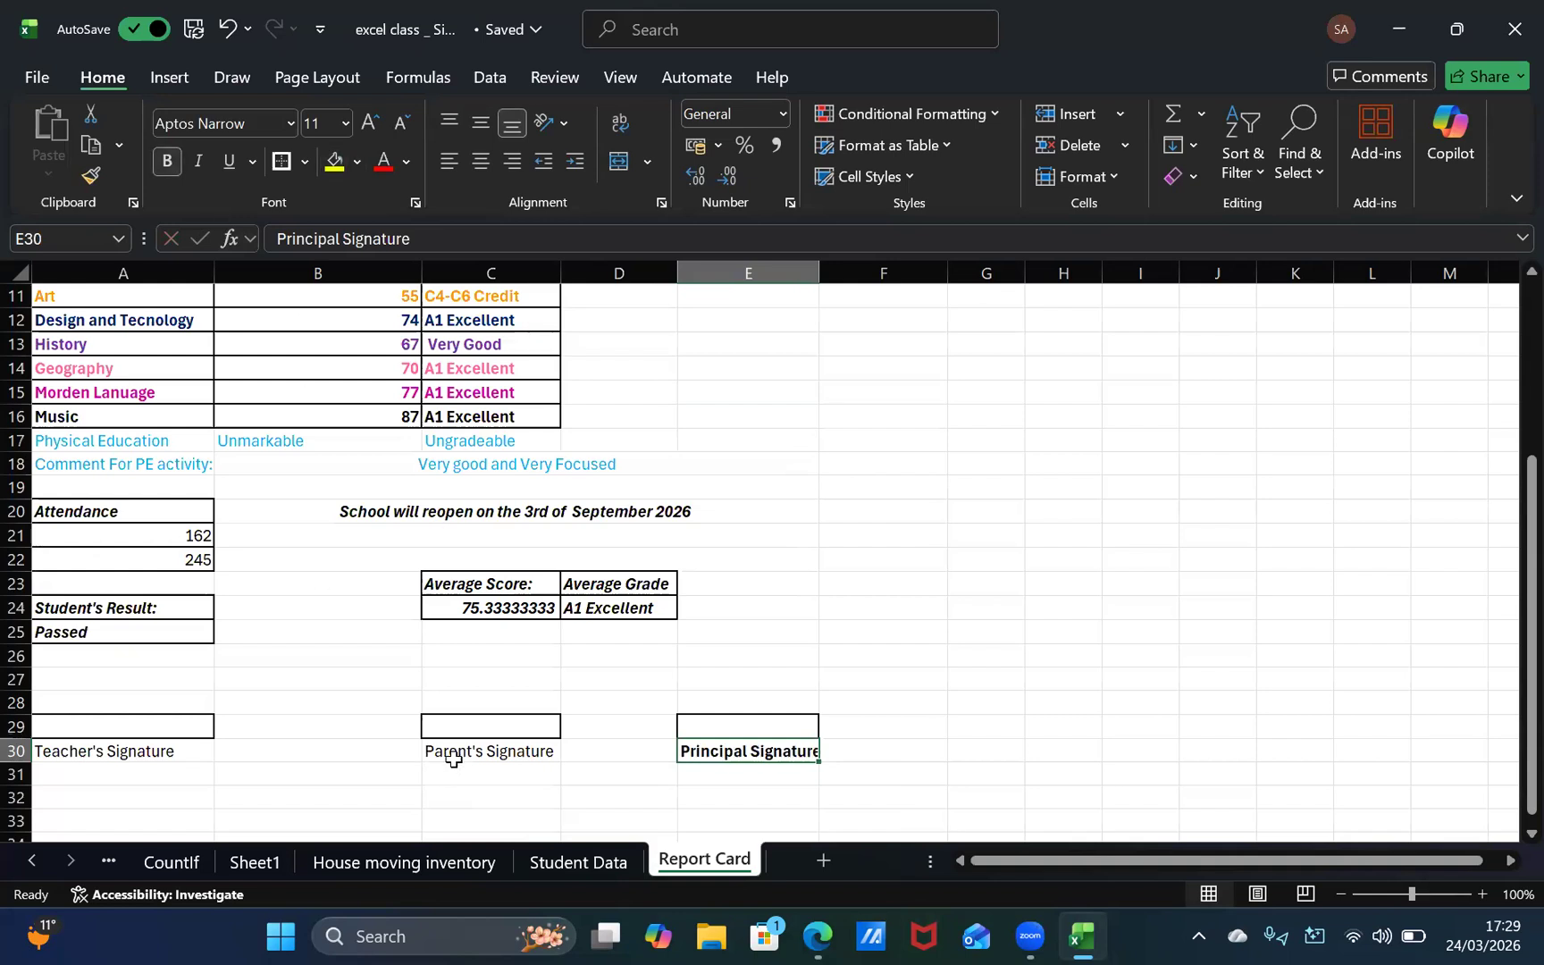
Step: Change the label in E30 to "Principal's Signature" and widen column E so it fits
{"action": "left_click", "coordinate": [451, 752]}
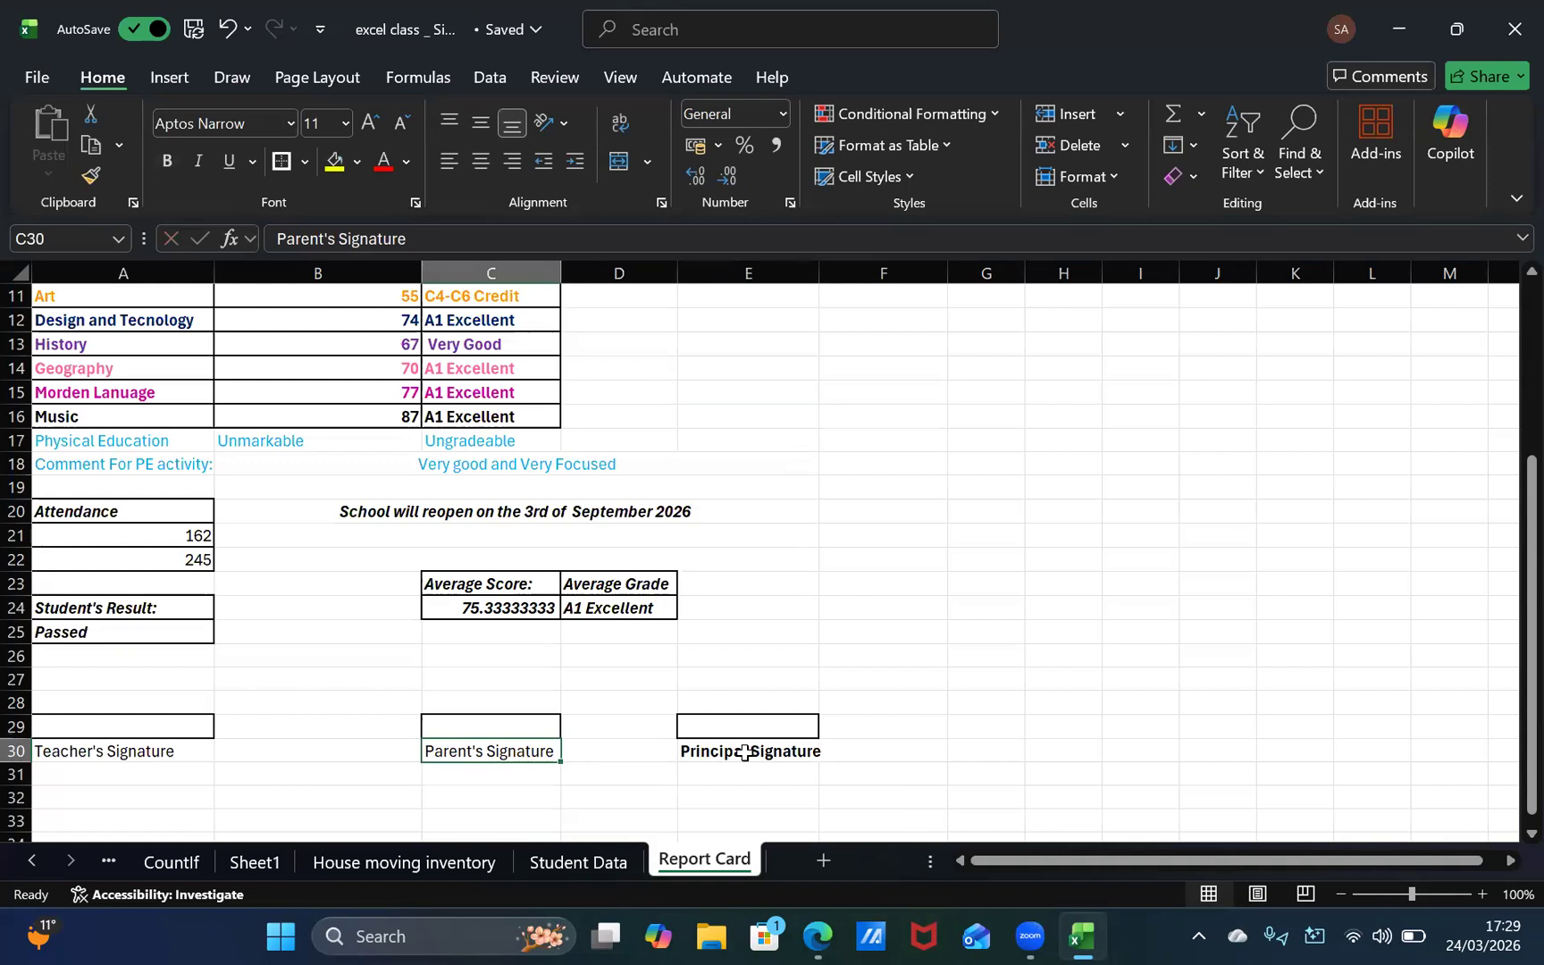
{"action": "left_click", "coordinate": [724, 734]}
{"action": "left_click", "coordinate": [739, 752]}
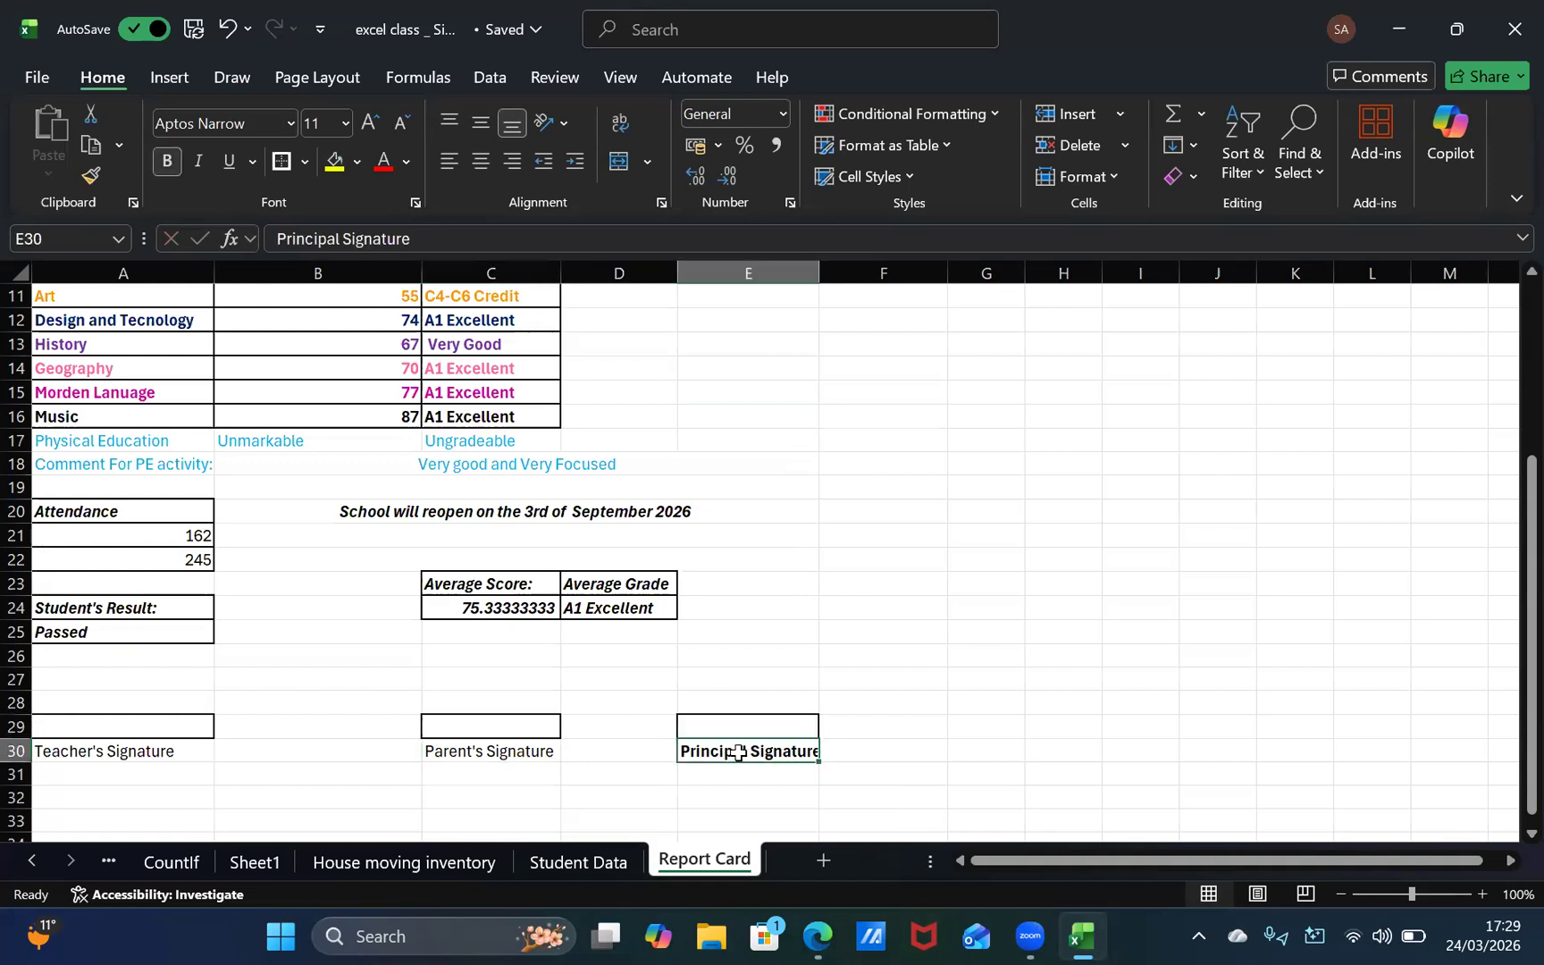
{"action": "double_click", "coordinate": [747, 751]}
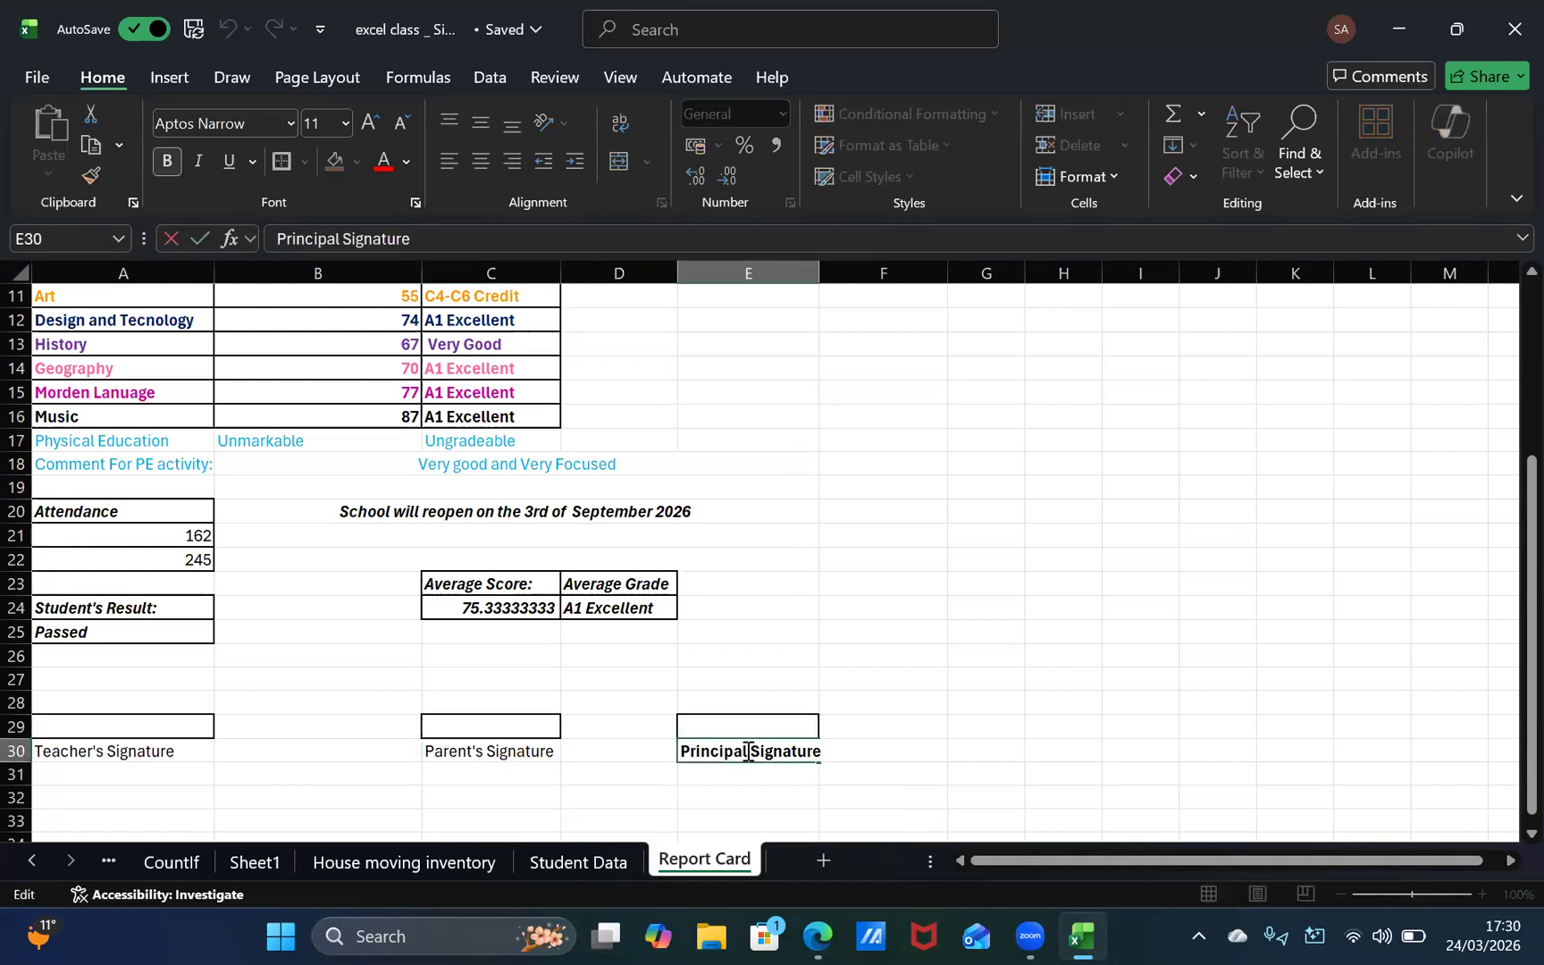
{"action": "type", "text": "'s"}
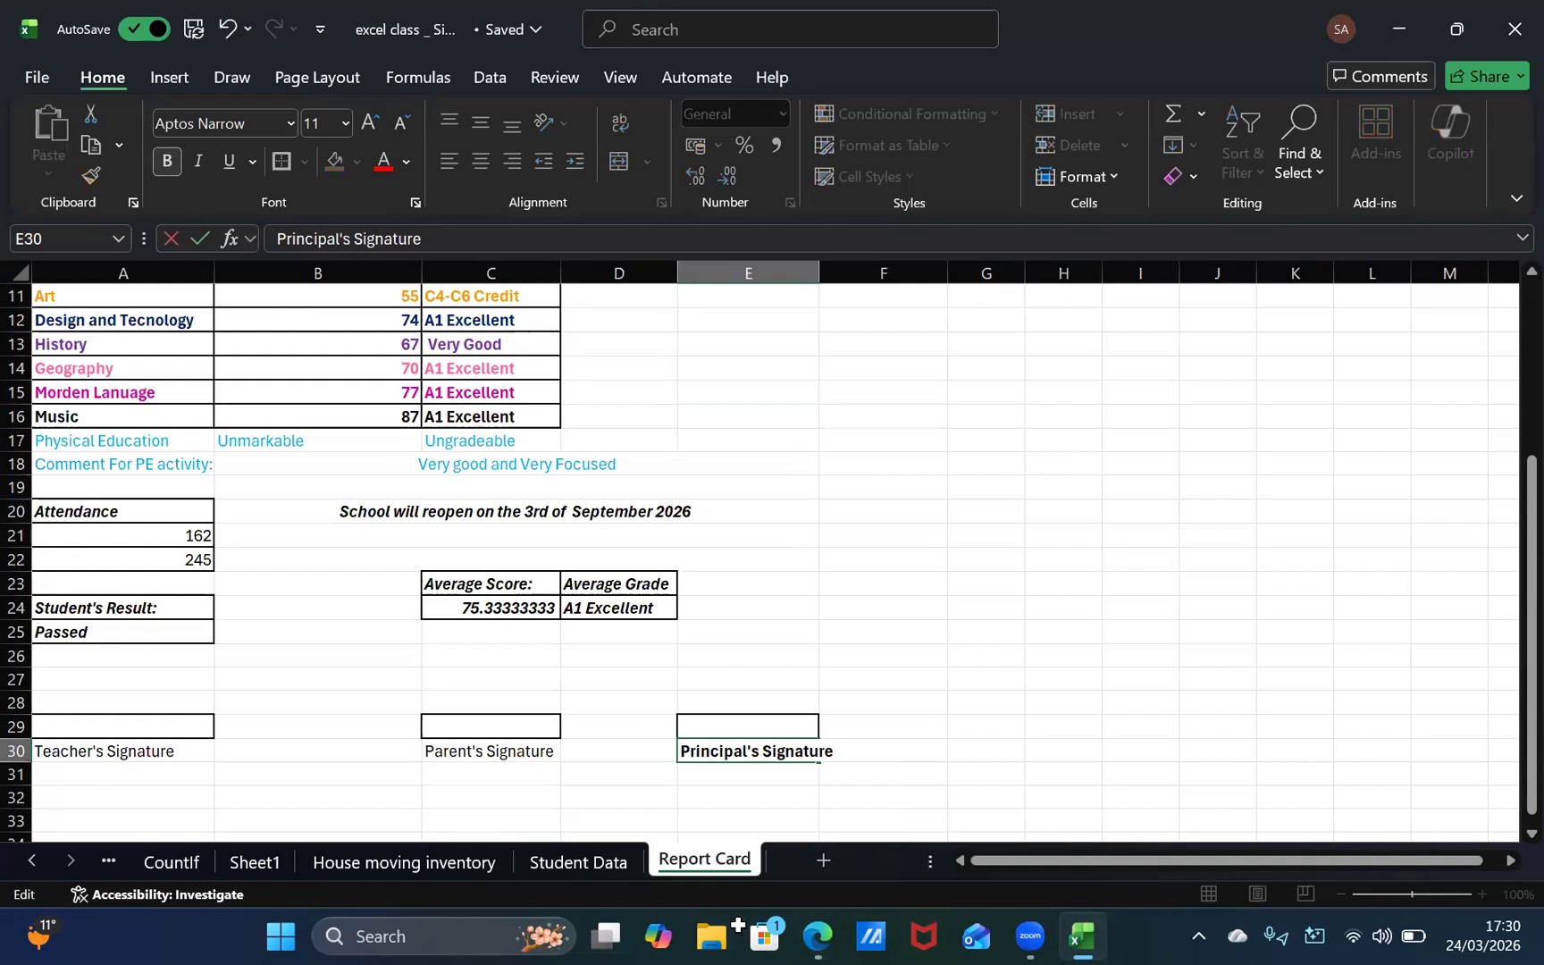
{"action": "key", "text": "Return"}
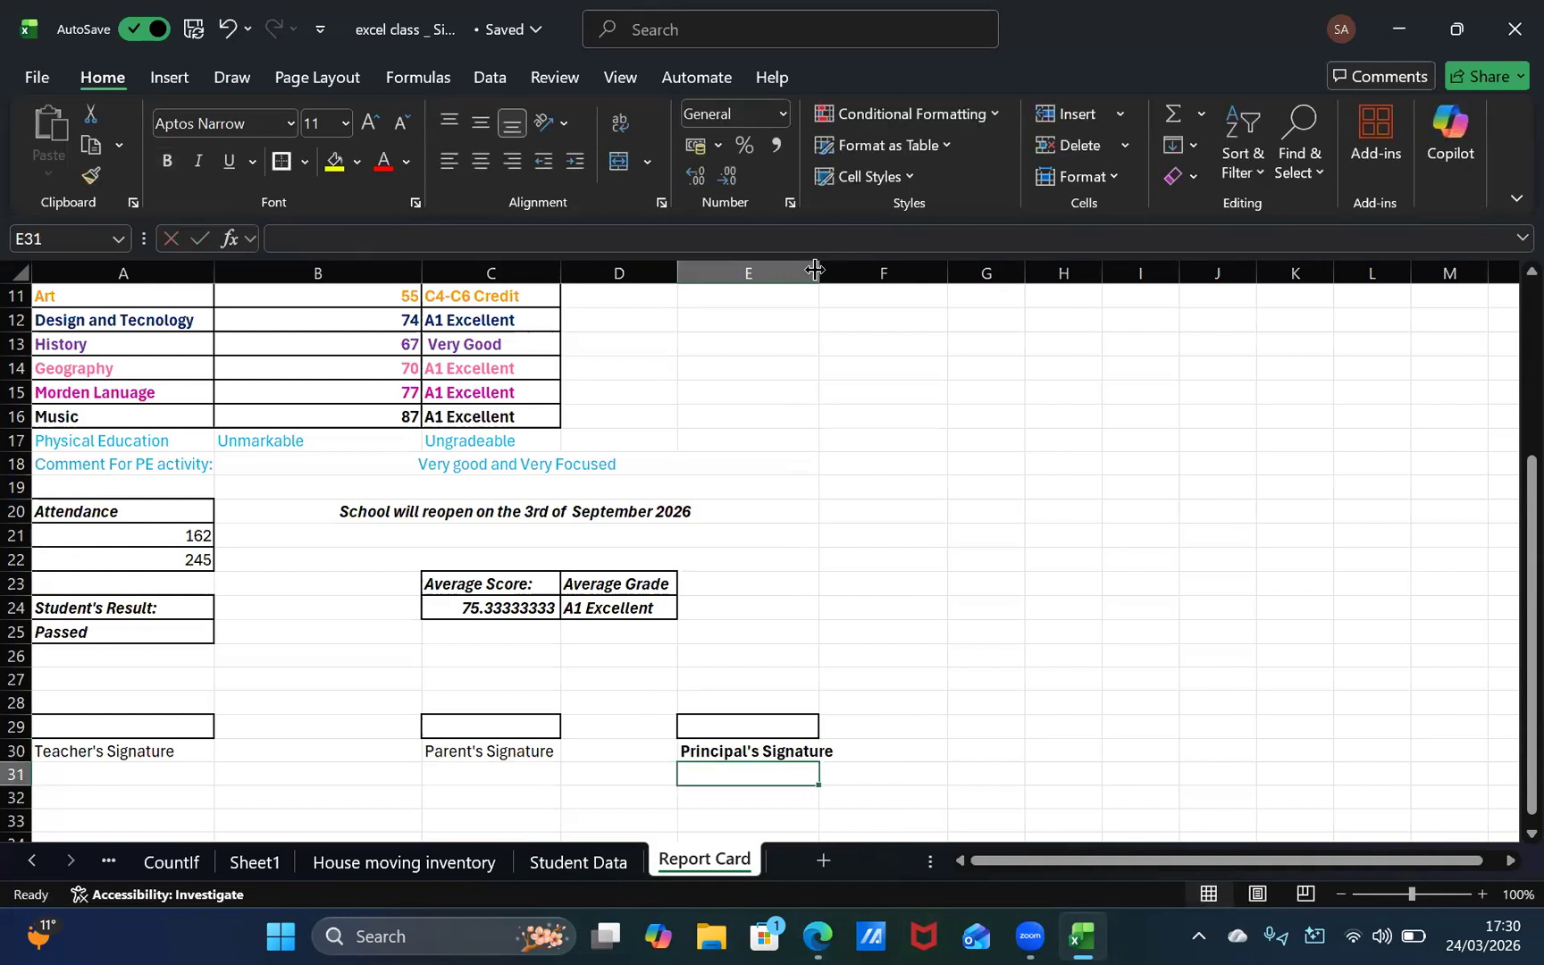
{"action": "left_click_drag", "start_coordinate": [819, 273], "coordinate": [837, 273]}
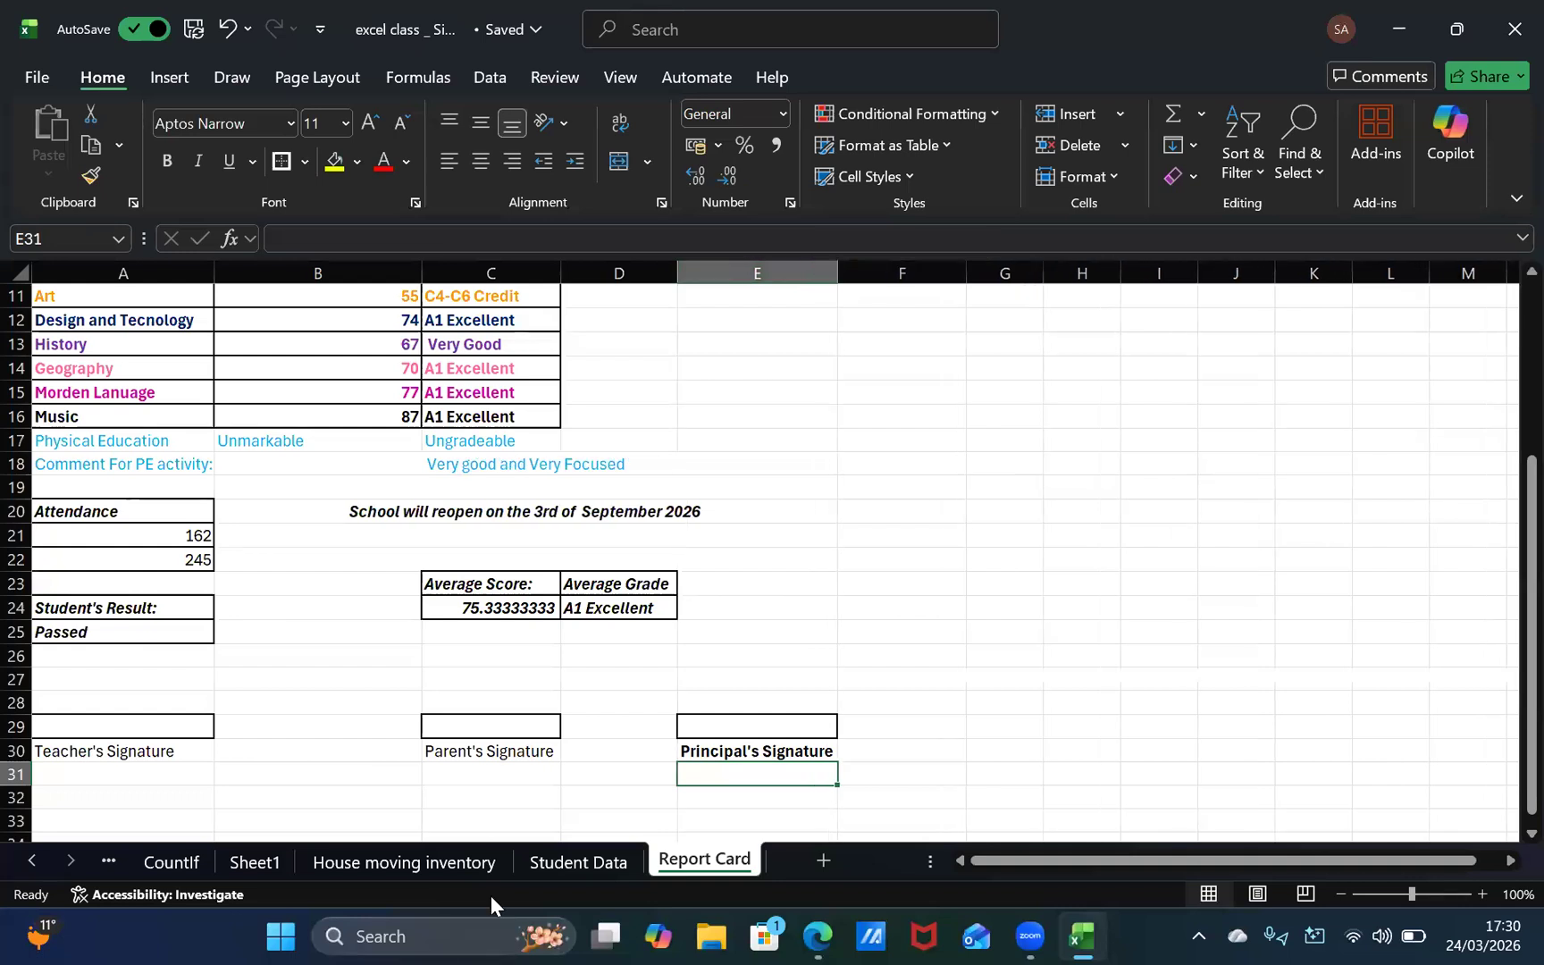
Step: Make the "Parent's Signature" label in C30 bold and widen column C further
{"action": "left_click", "coordinate": [523, 757]}
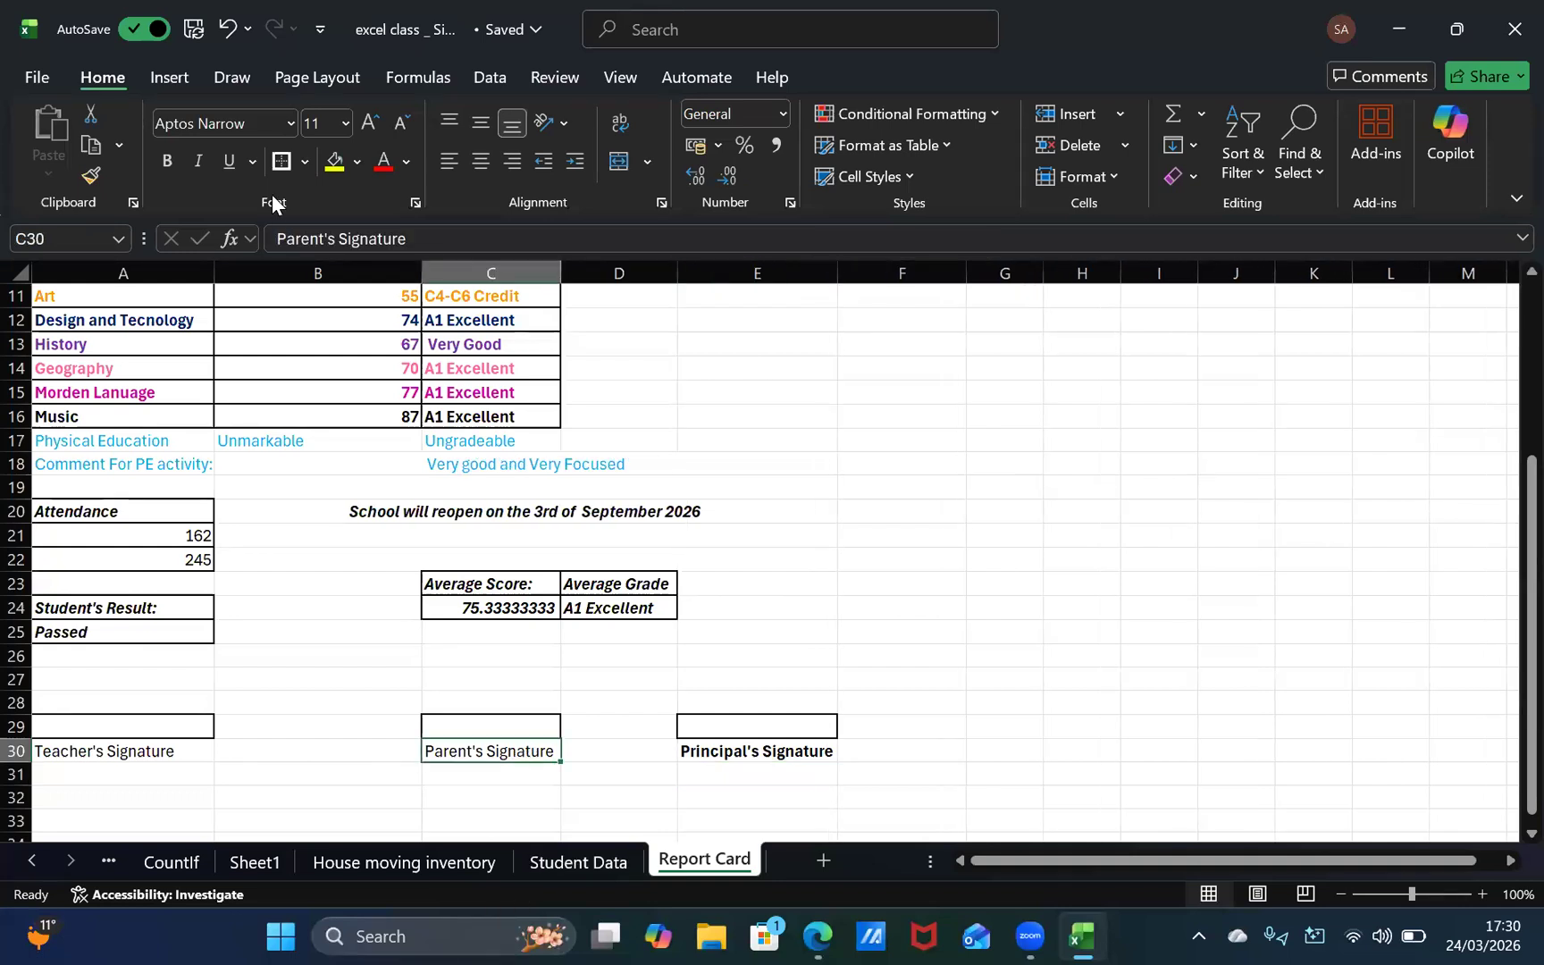
{"action": "left_click", "coordinate": [167, 161]}
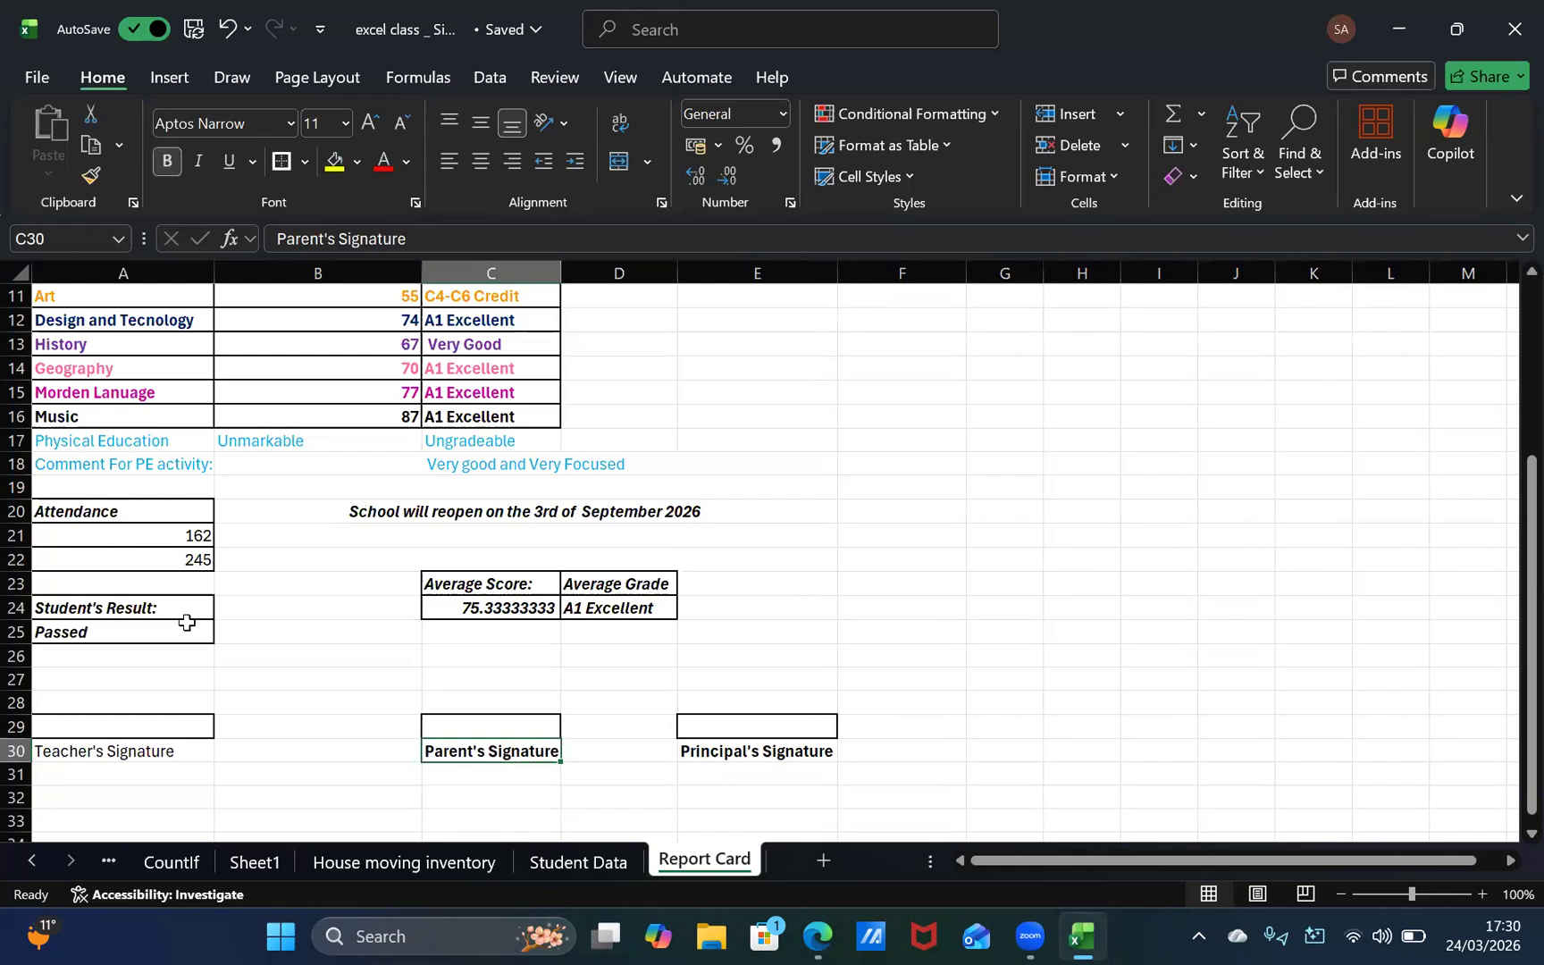
{"action": "left_click", "coordinate": [87, 749]}
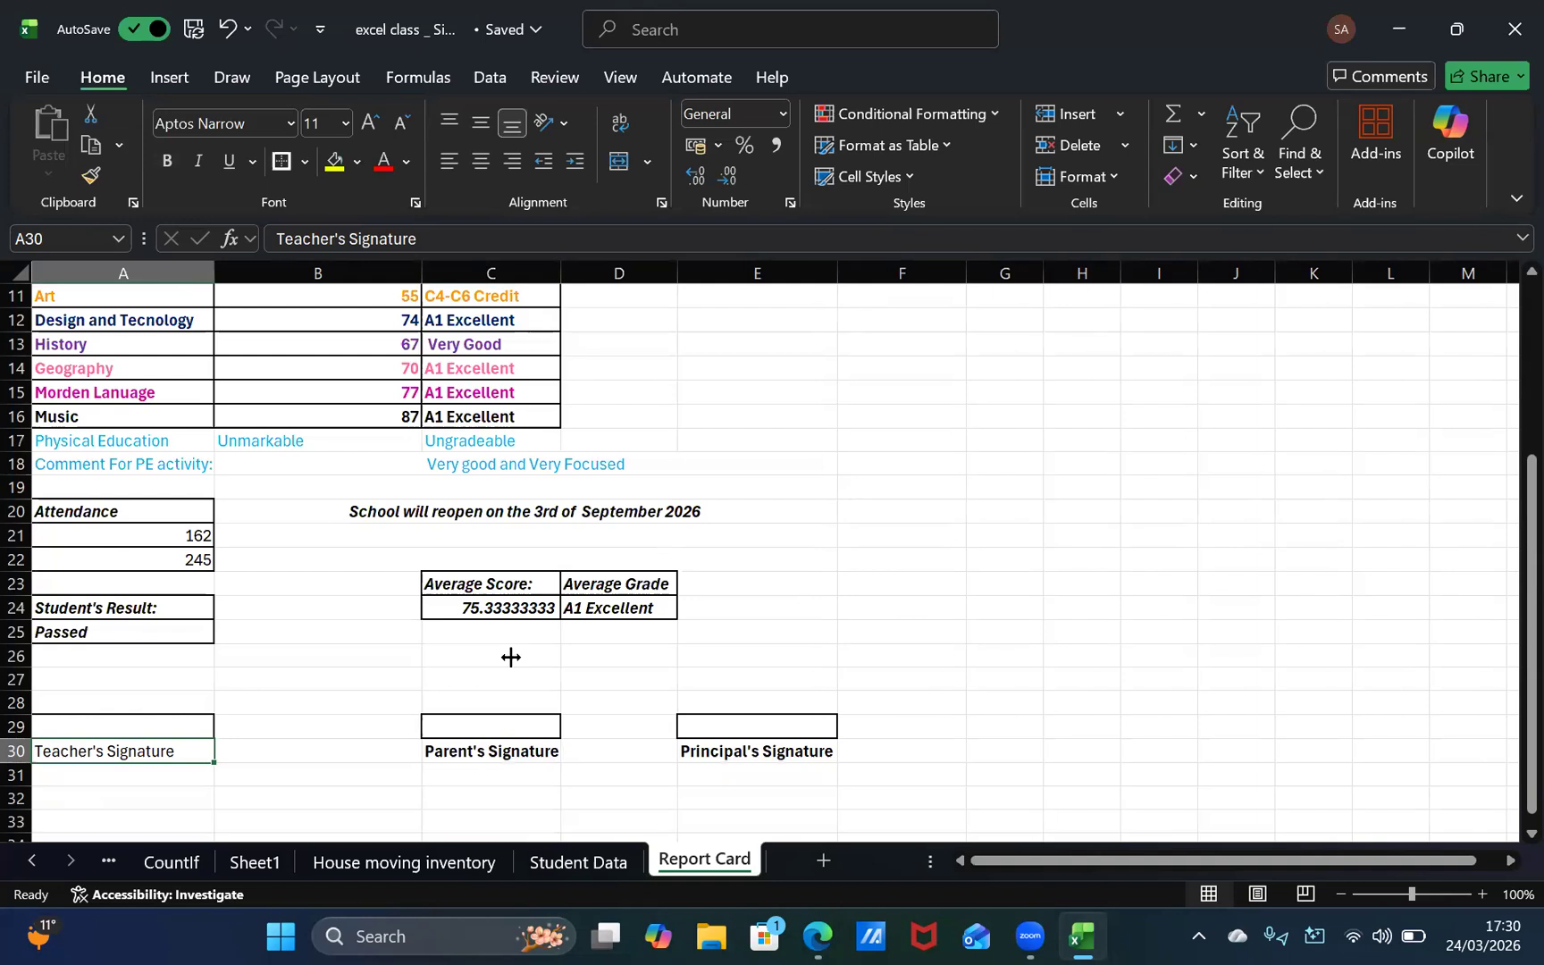
{"action": "left_click_drag", "start_coordinate": [560, 277], "coordinate": [607, 277]}
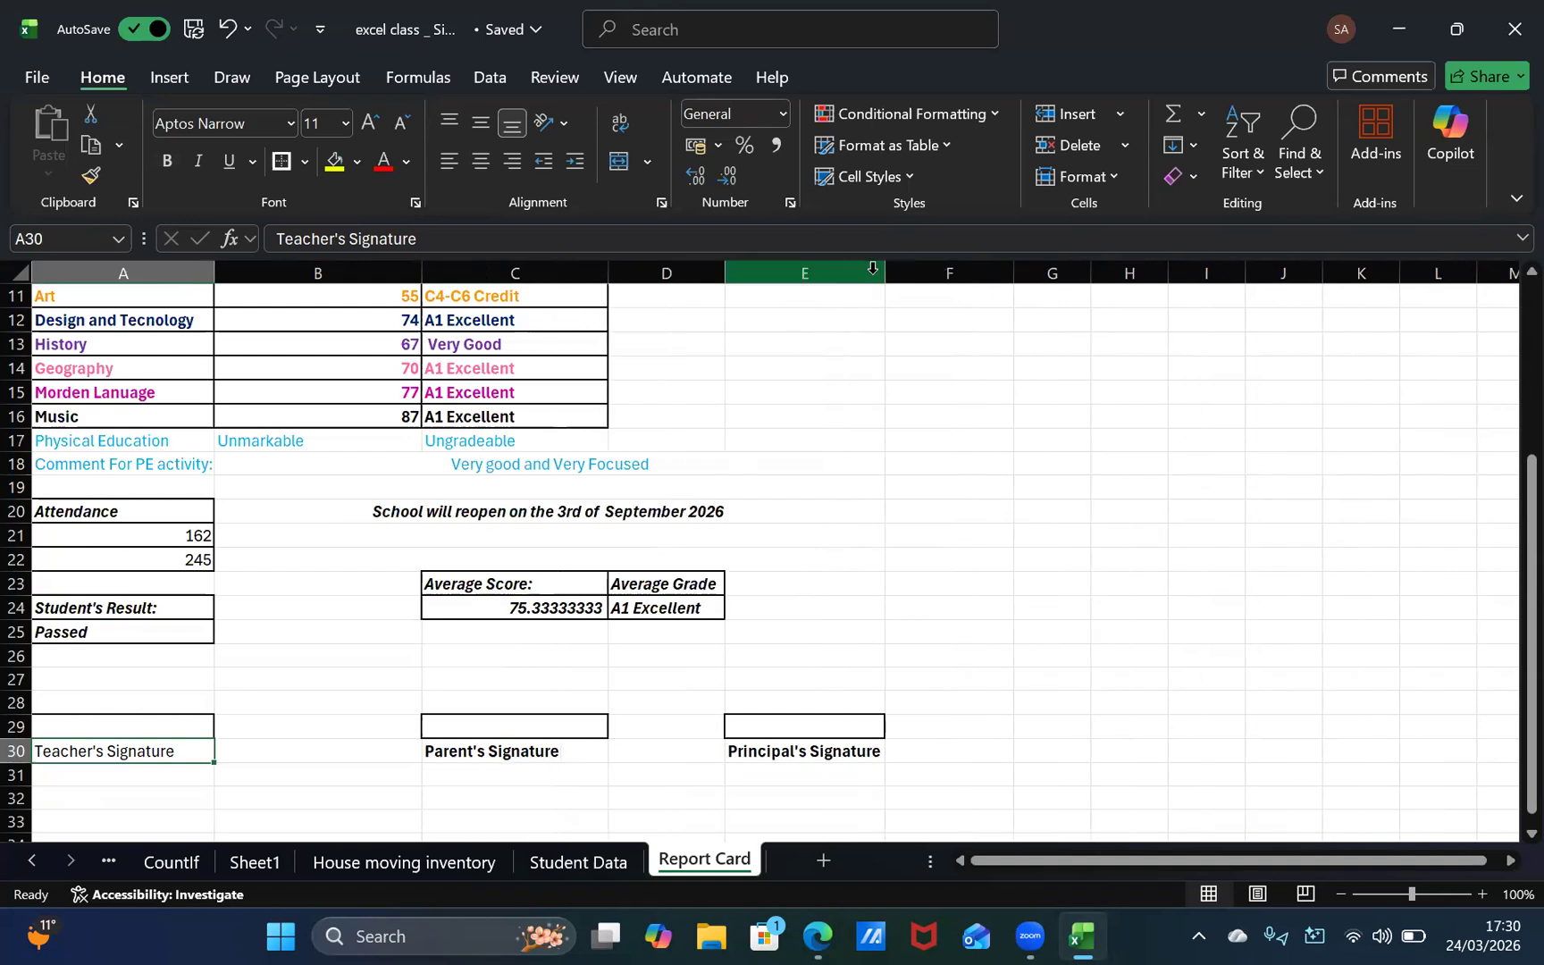
Step: Widen column E slightly and make the "Teacher's Signature" label in A30 bold
{"action": "left_click_drag", "start_coordinate": [885, 282], "coordinate": [896, 321]}
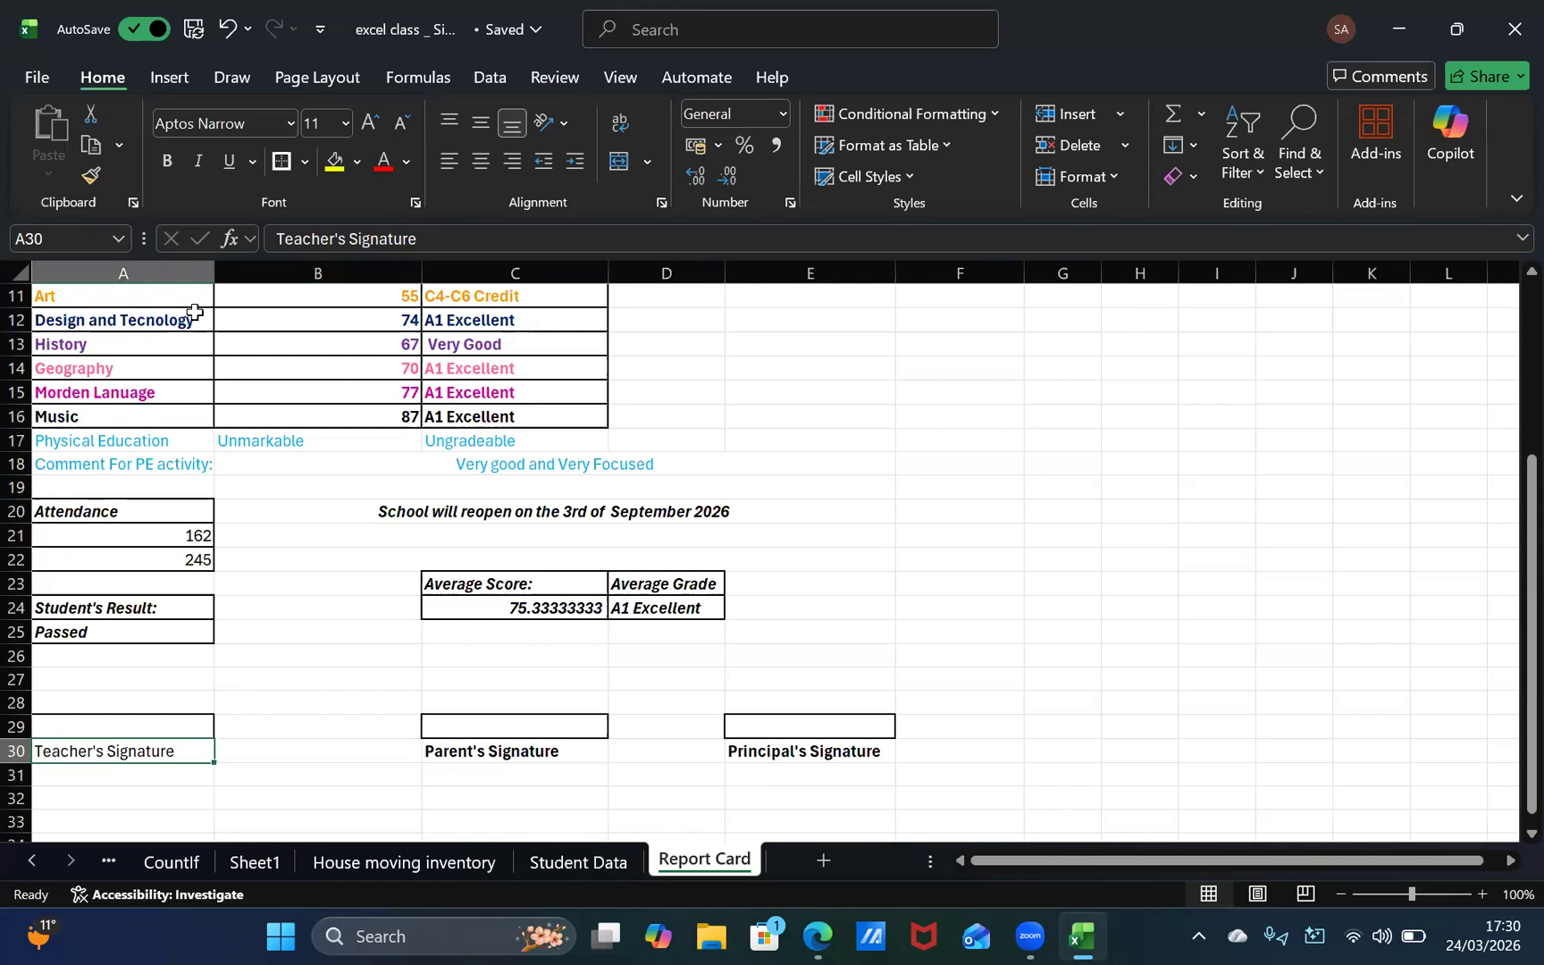
{"action": "left_click", "coordinate": [164, 163]}
{"action": "left_click", "coordinate": [221, 723]}
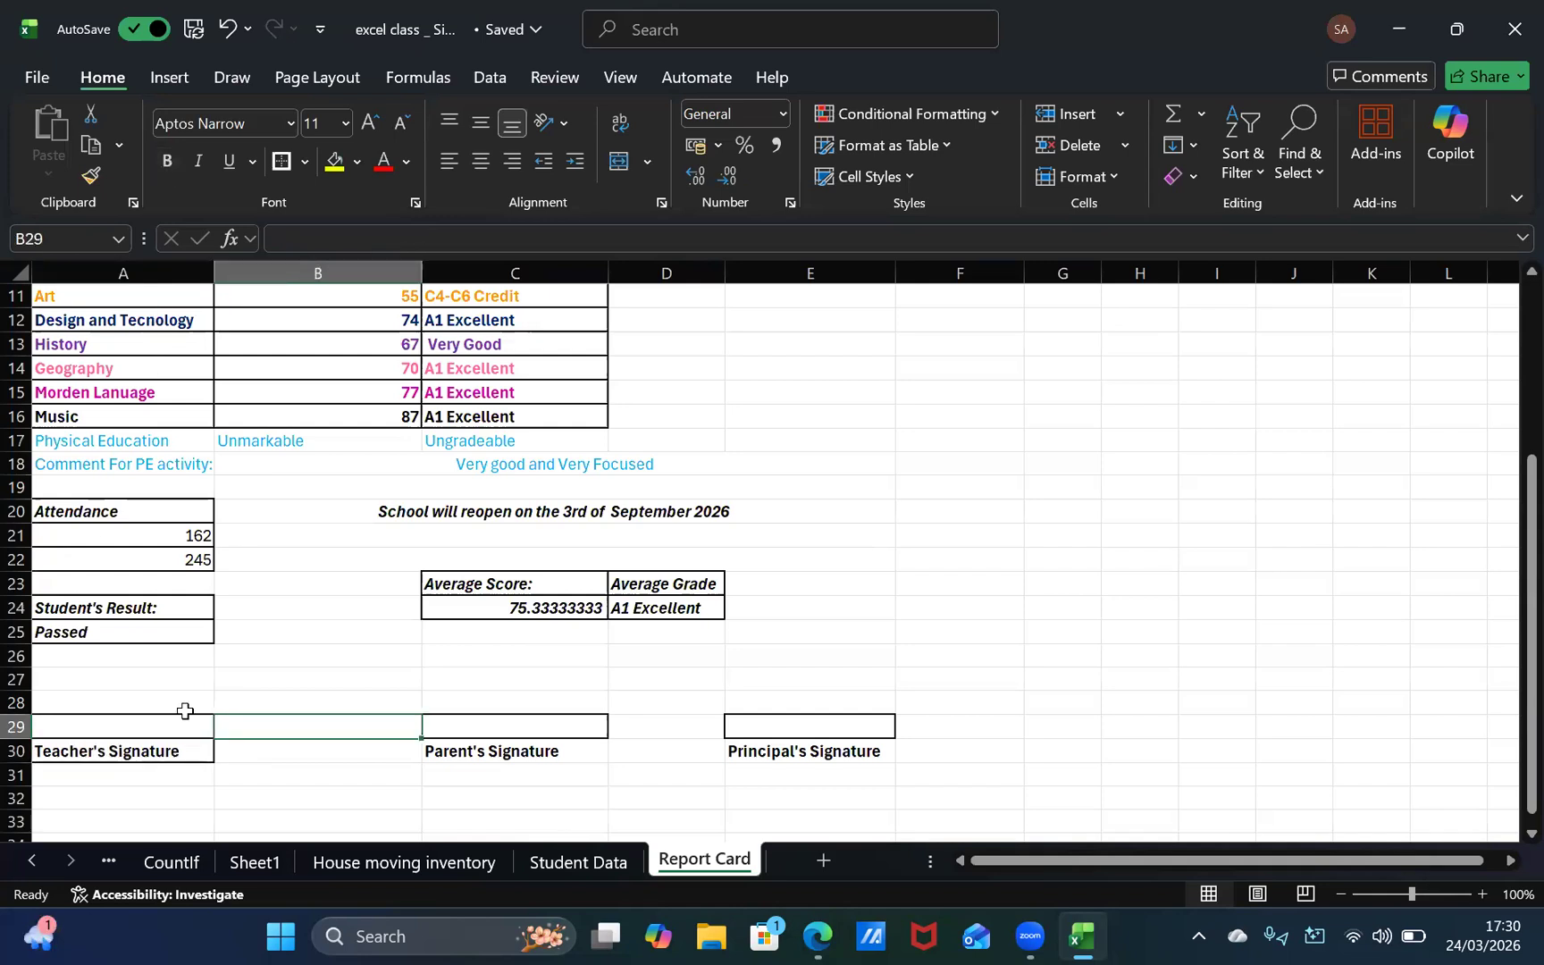
{"action": "left_click", "coordinate": [139, 747]}
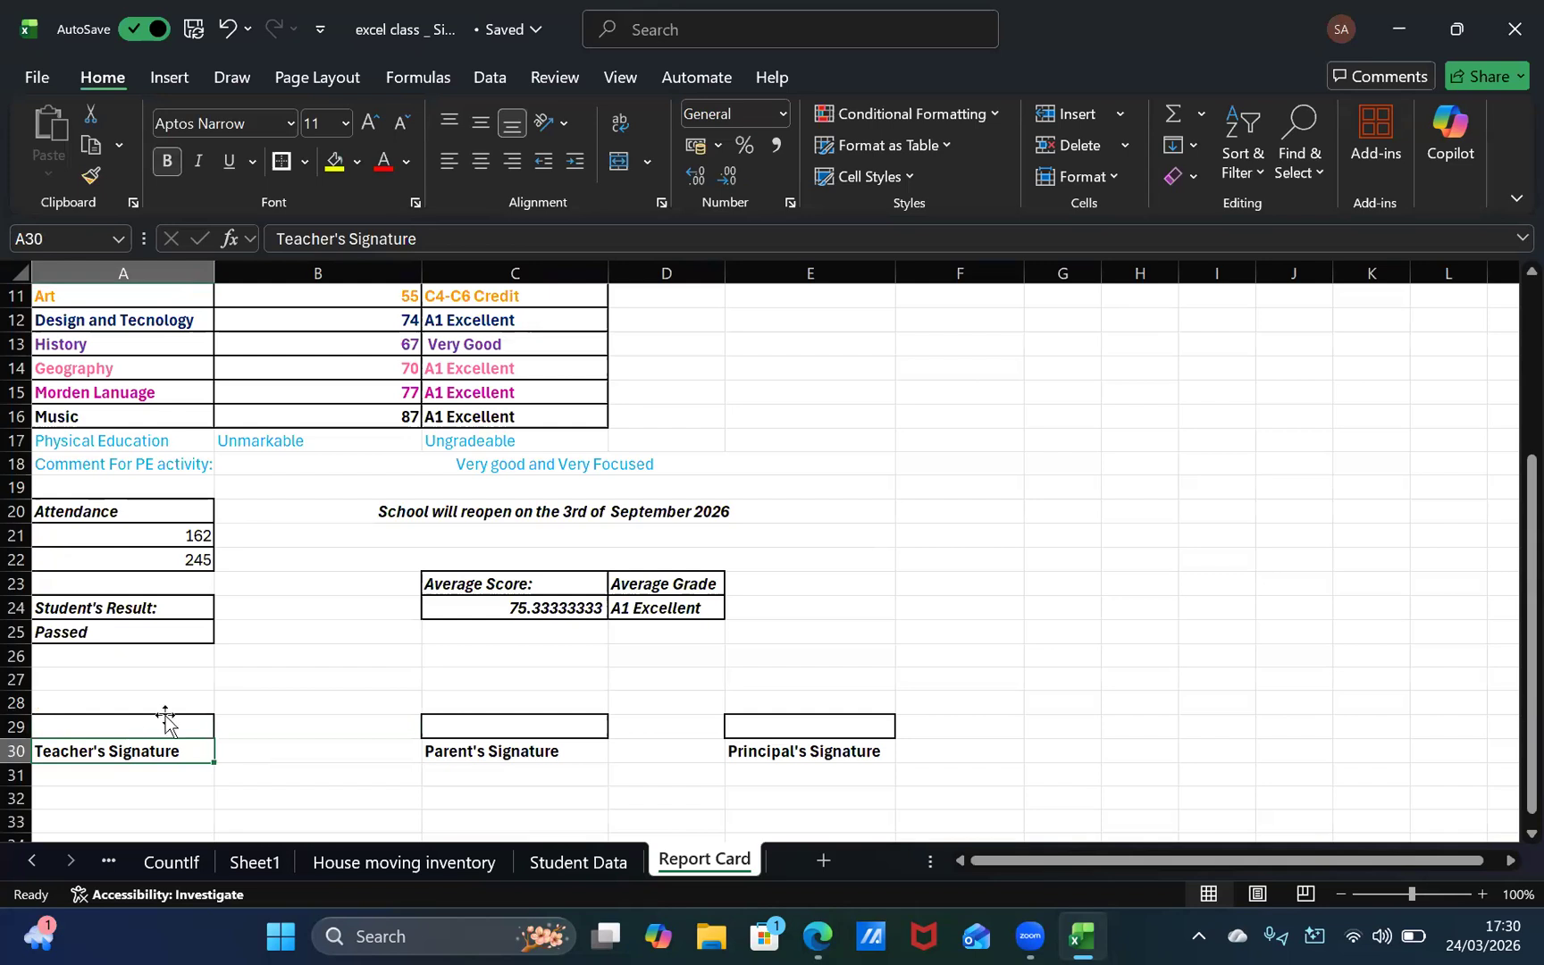
{"action": "left_click", "coordinate": [164, 722]}
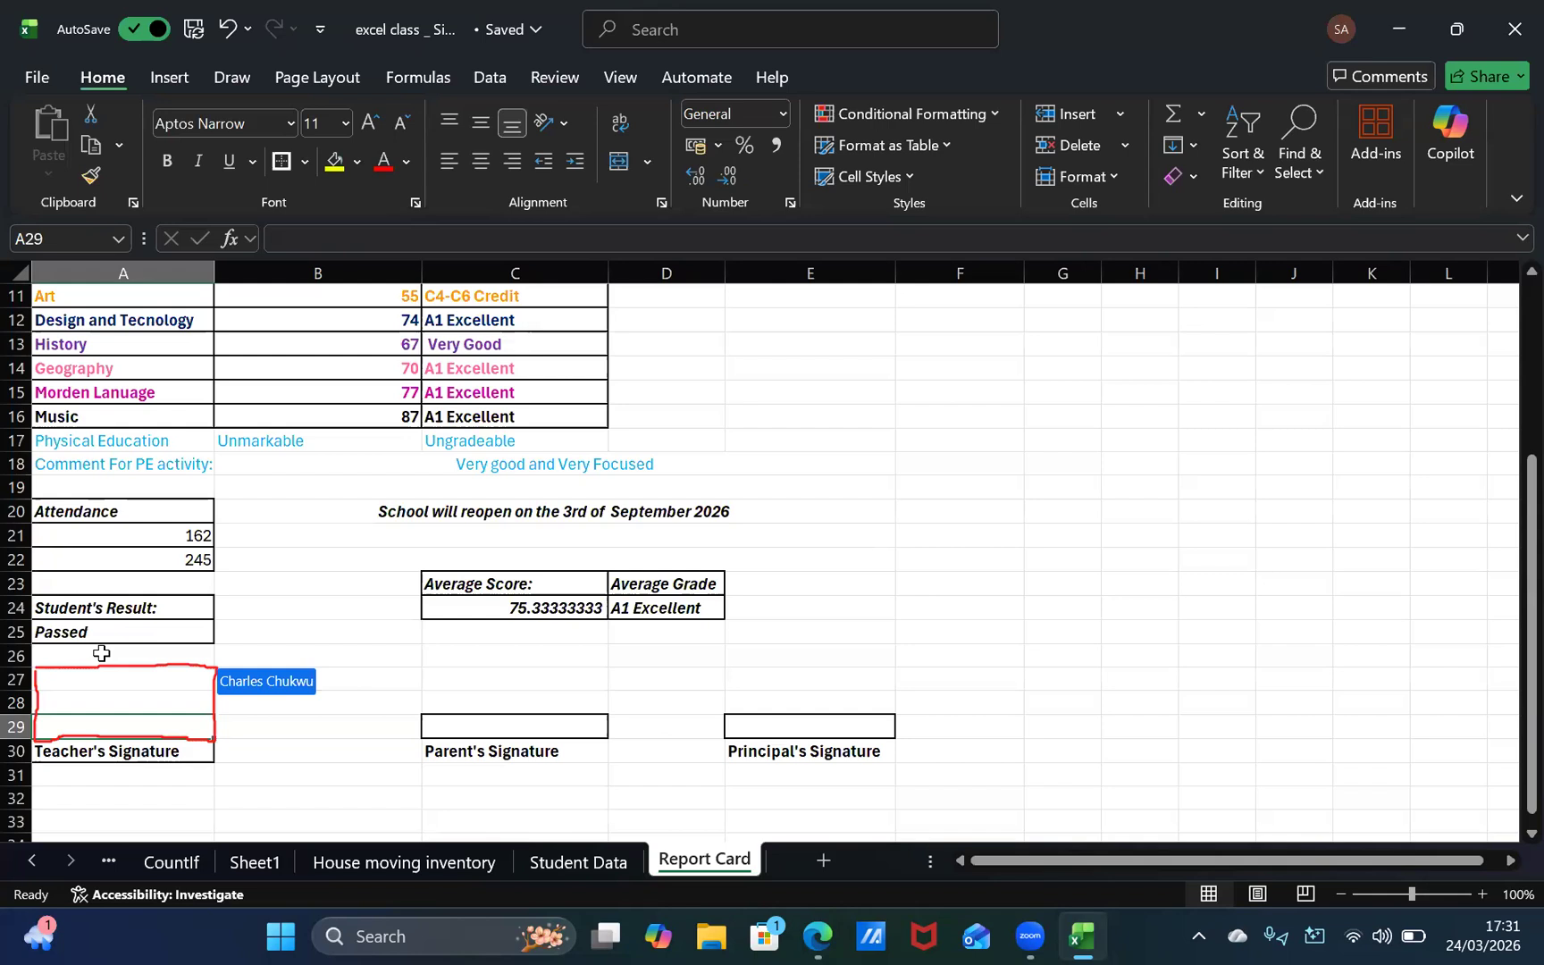
{"action": "left_click", "coordinate": [77, 676]}
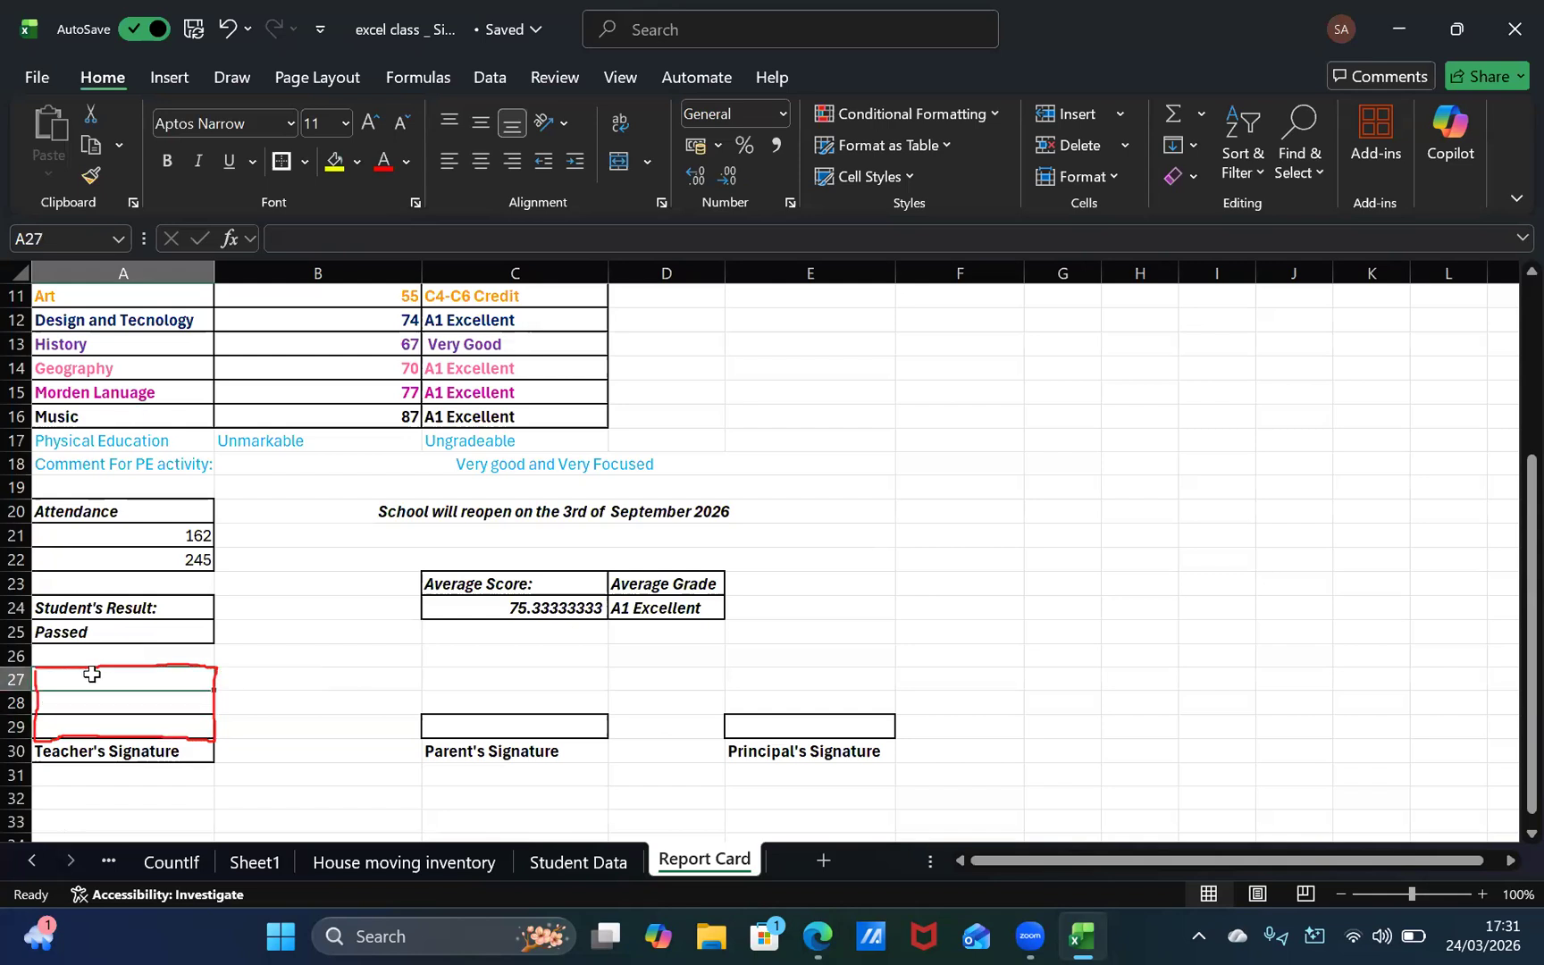
{"action": "left_click", "coordinate": [110, 724], "text": "shift"}
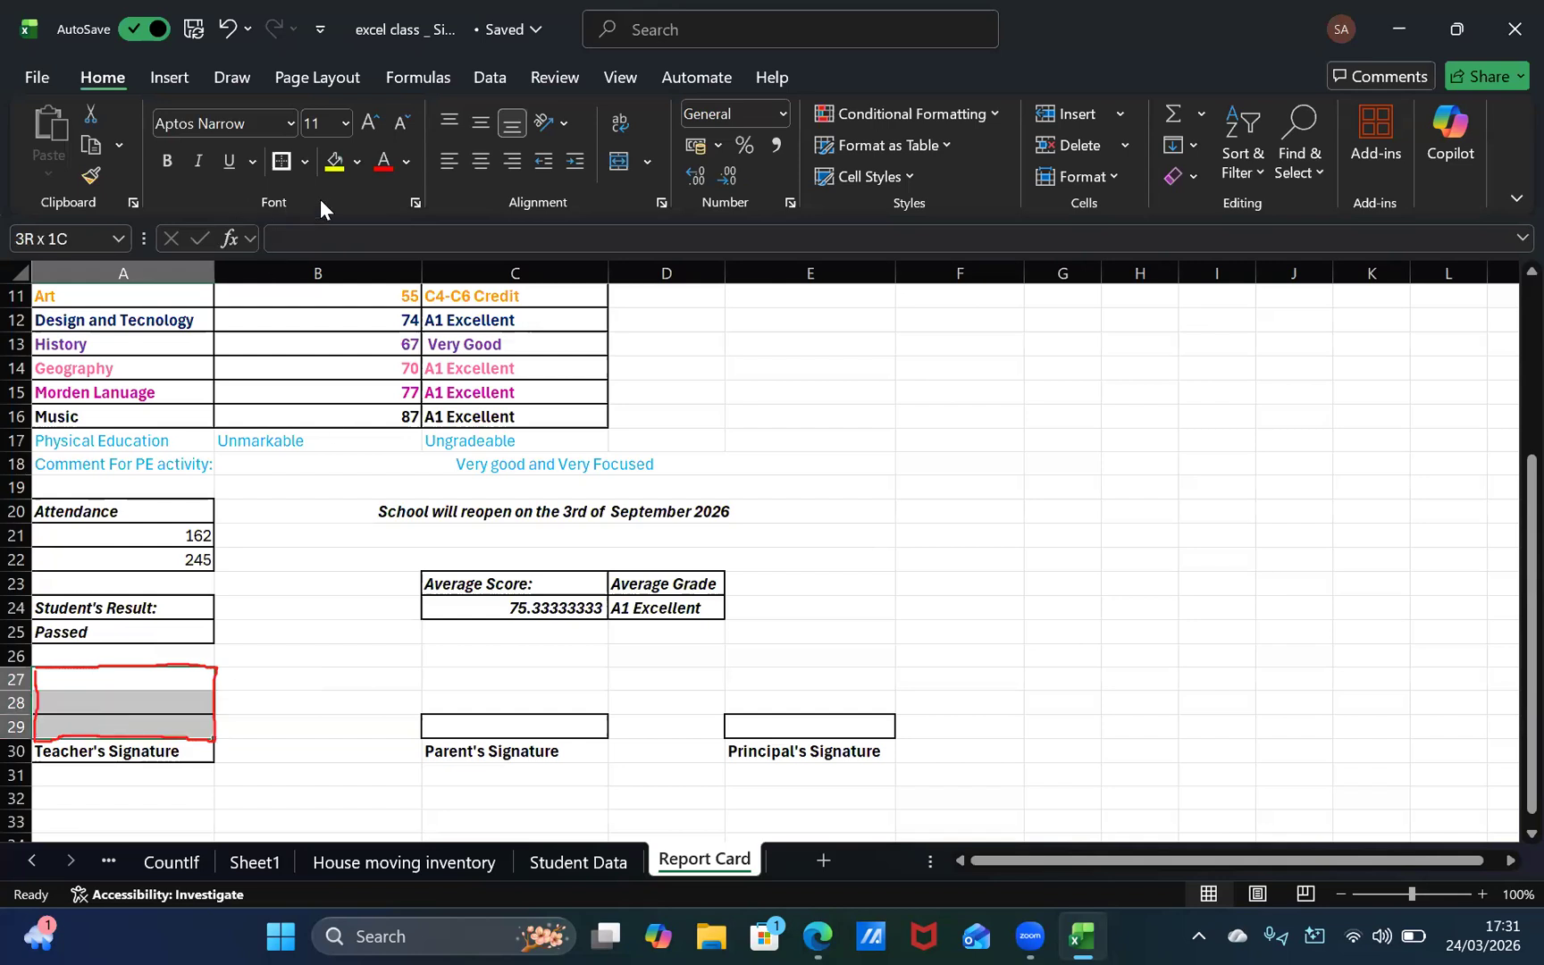
{"action": "left_click", "coordinate": [390, 554]}
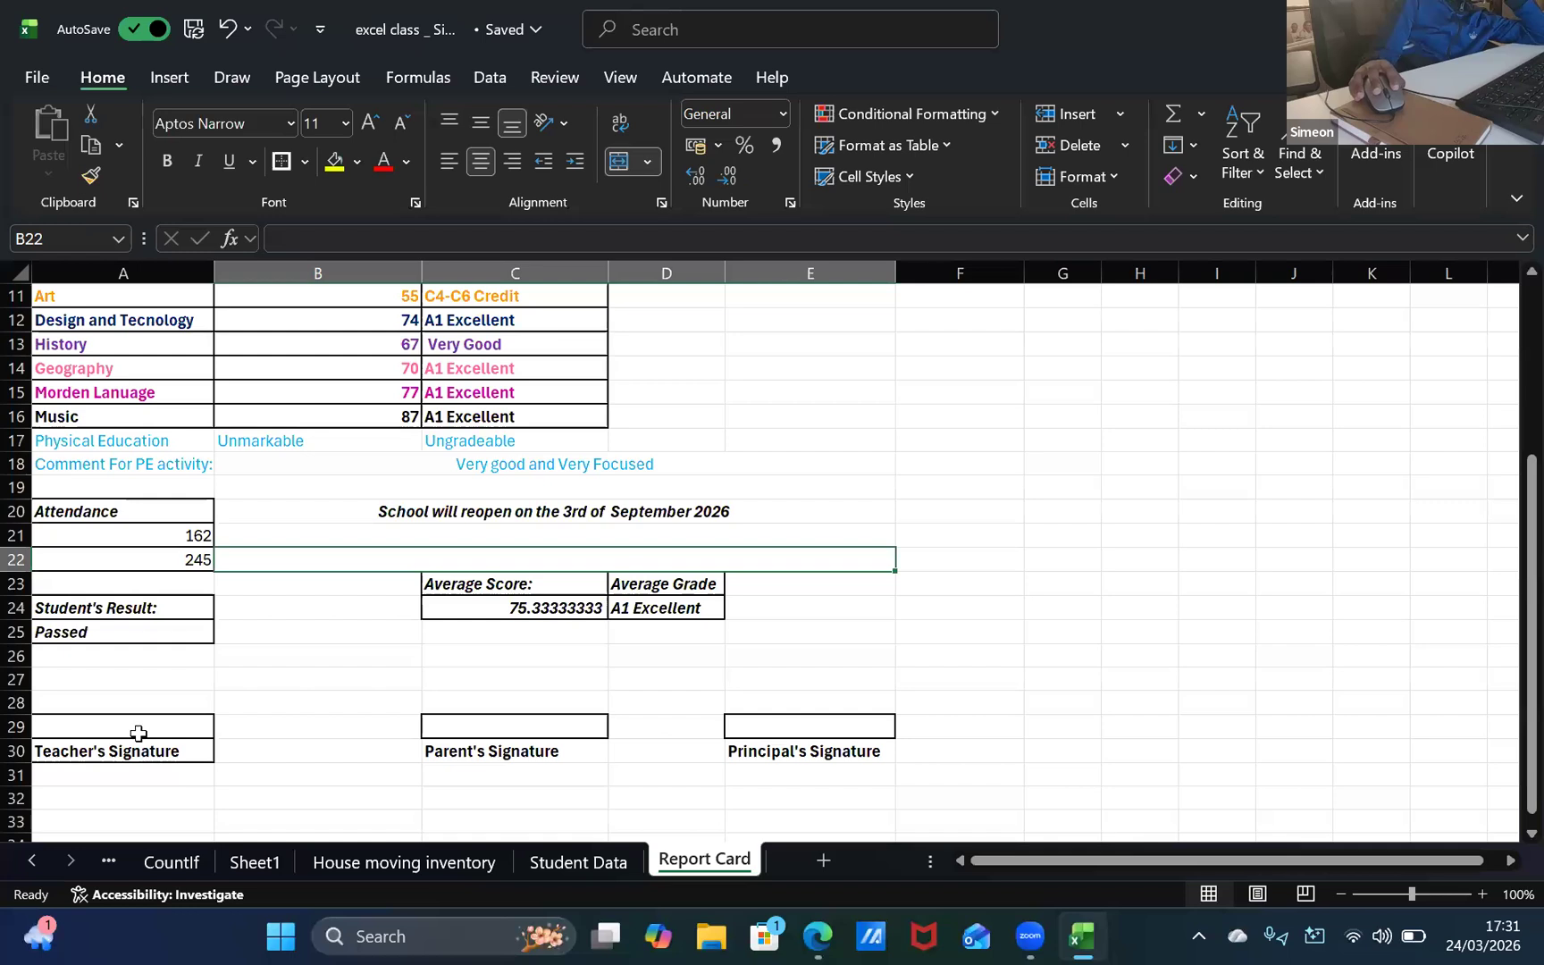
Step: Widen column A slightly to give the teacher's signature box more room
{"action": "left_click", "coordinate": [140, 728]}
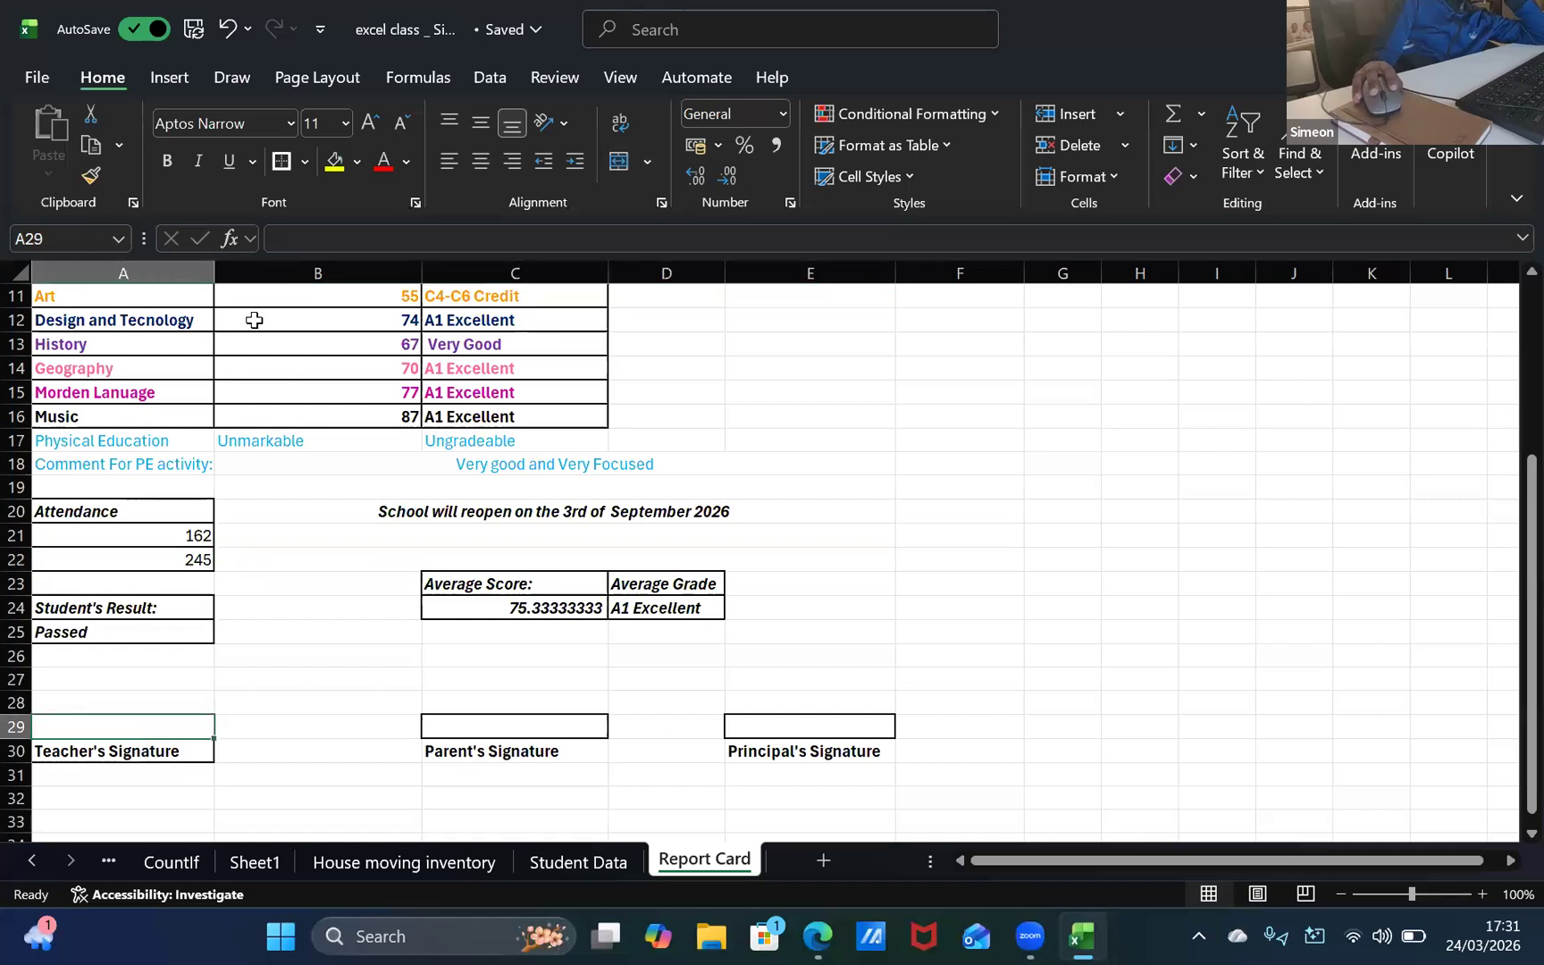
{"action": "left_click_drag", "start_coordinate": [212, 266], "coordinate": [228, 265]}
{"action": "left_click", "coordinate": [248, 654]}
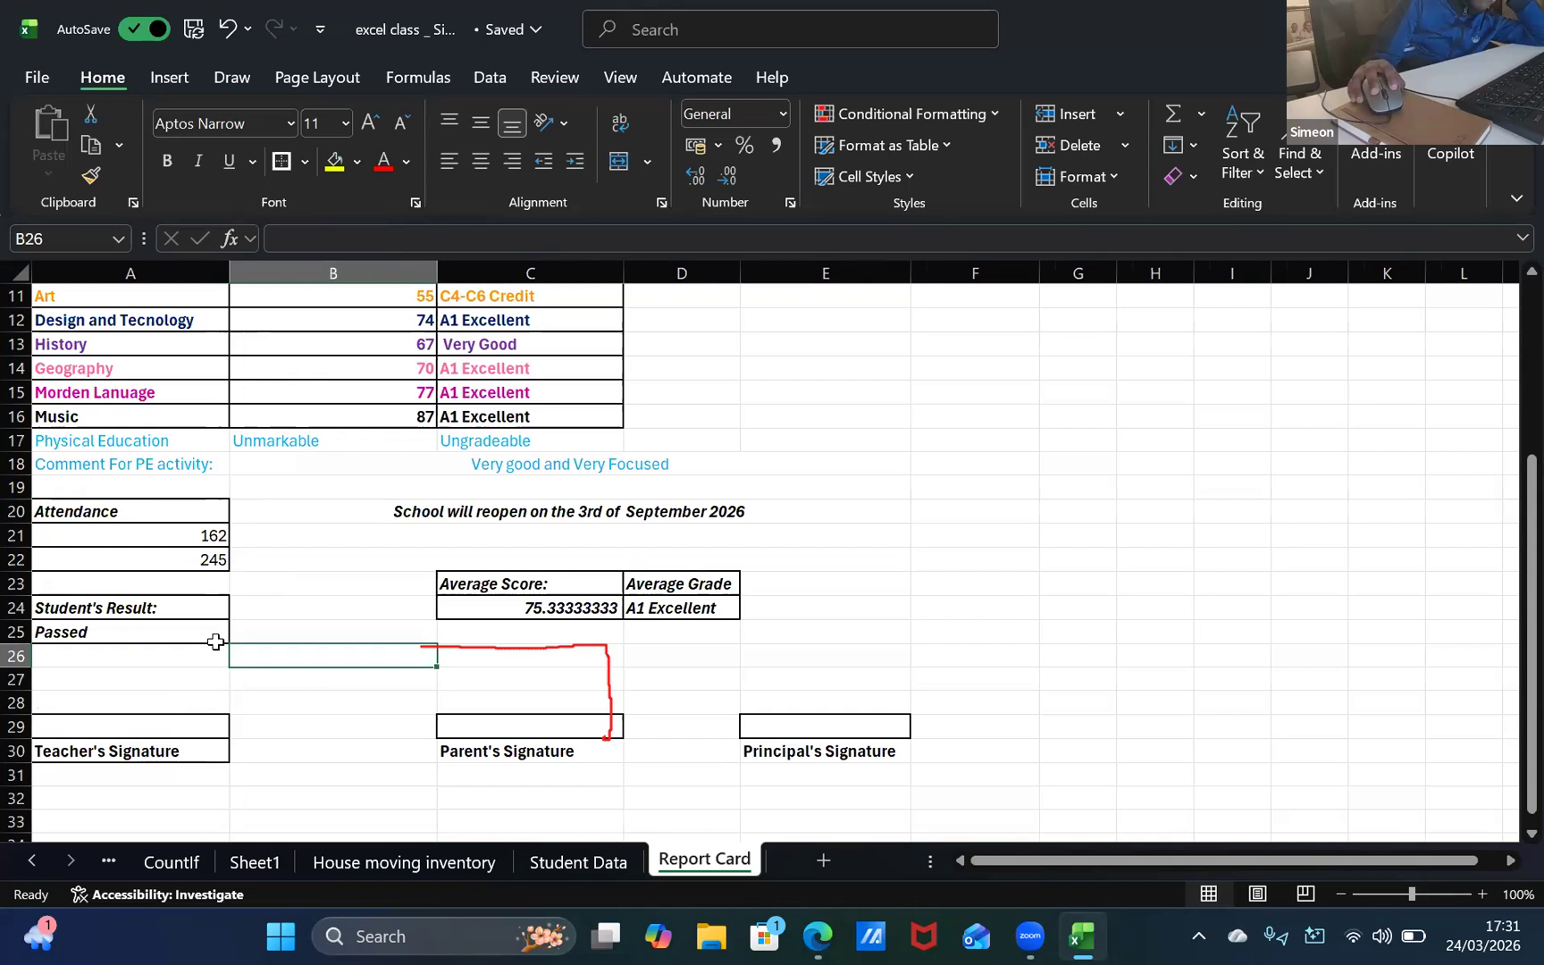
{"action": "left_click", "coordinate": [207, 677]}
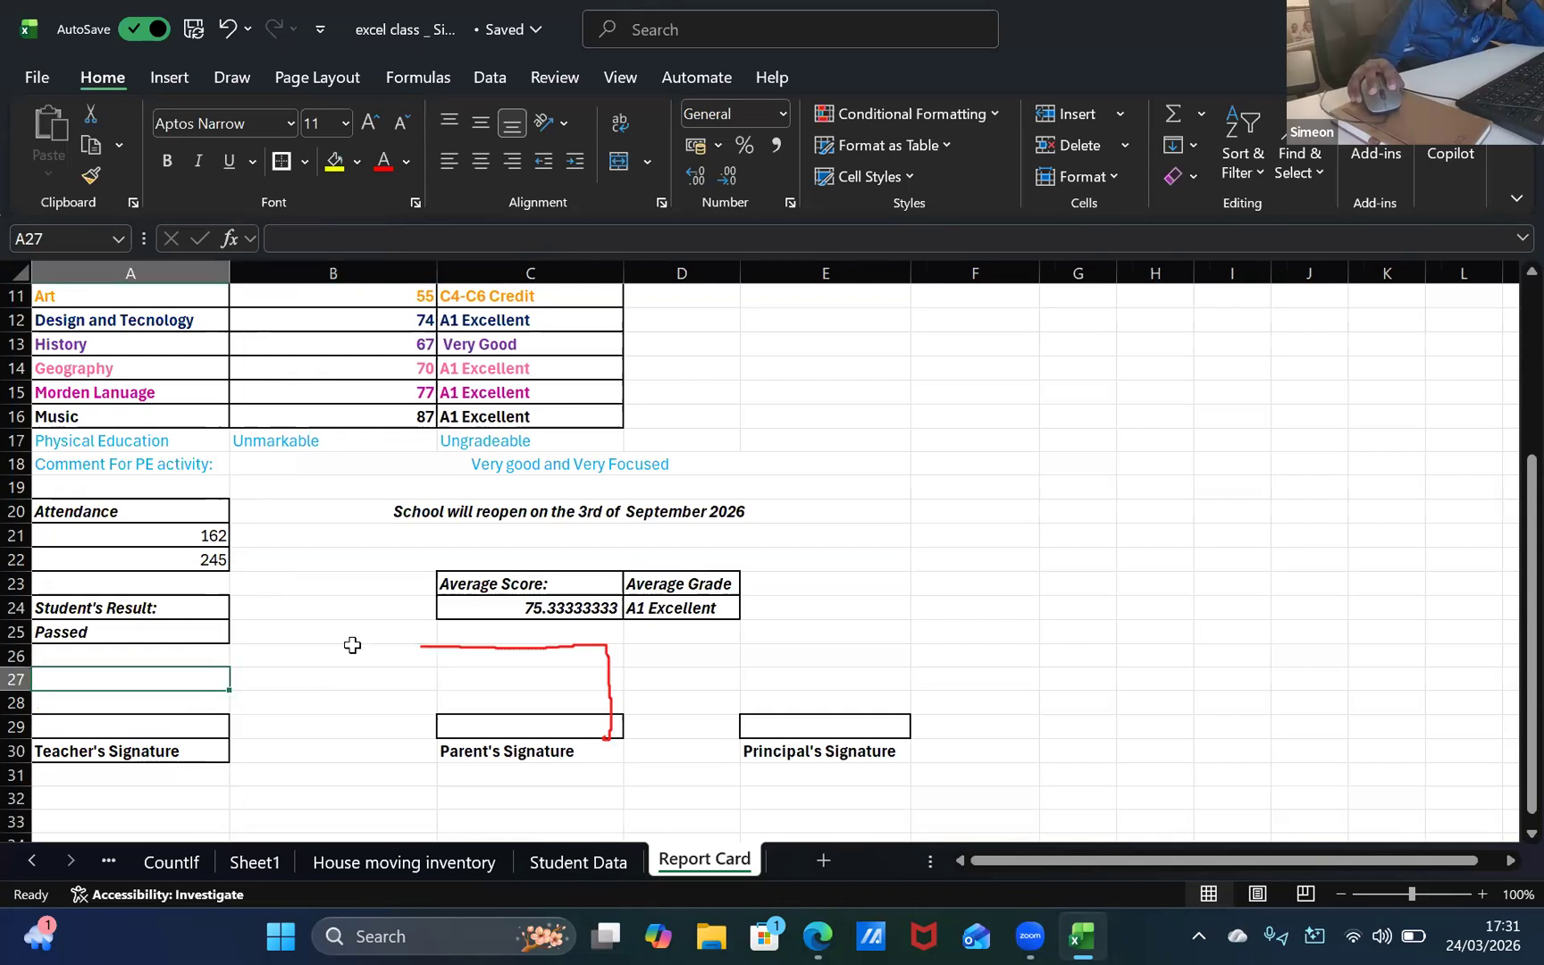
{"action": "left_click", "coordinate": [193, 725]}
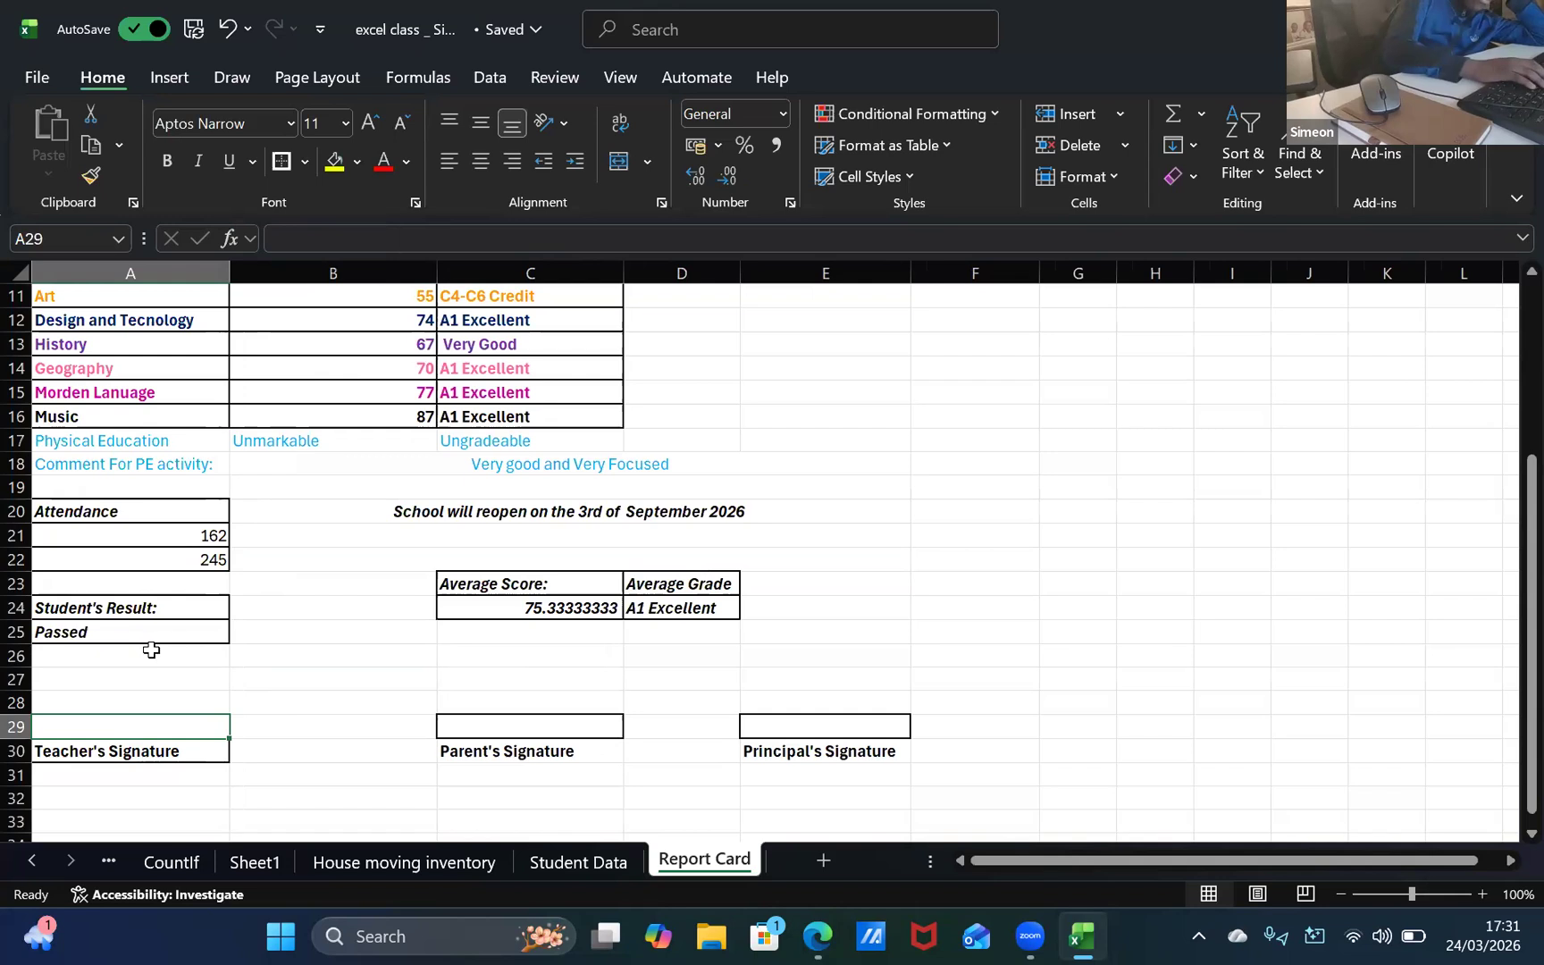
{"action": "key", "text": "BackSpace"}
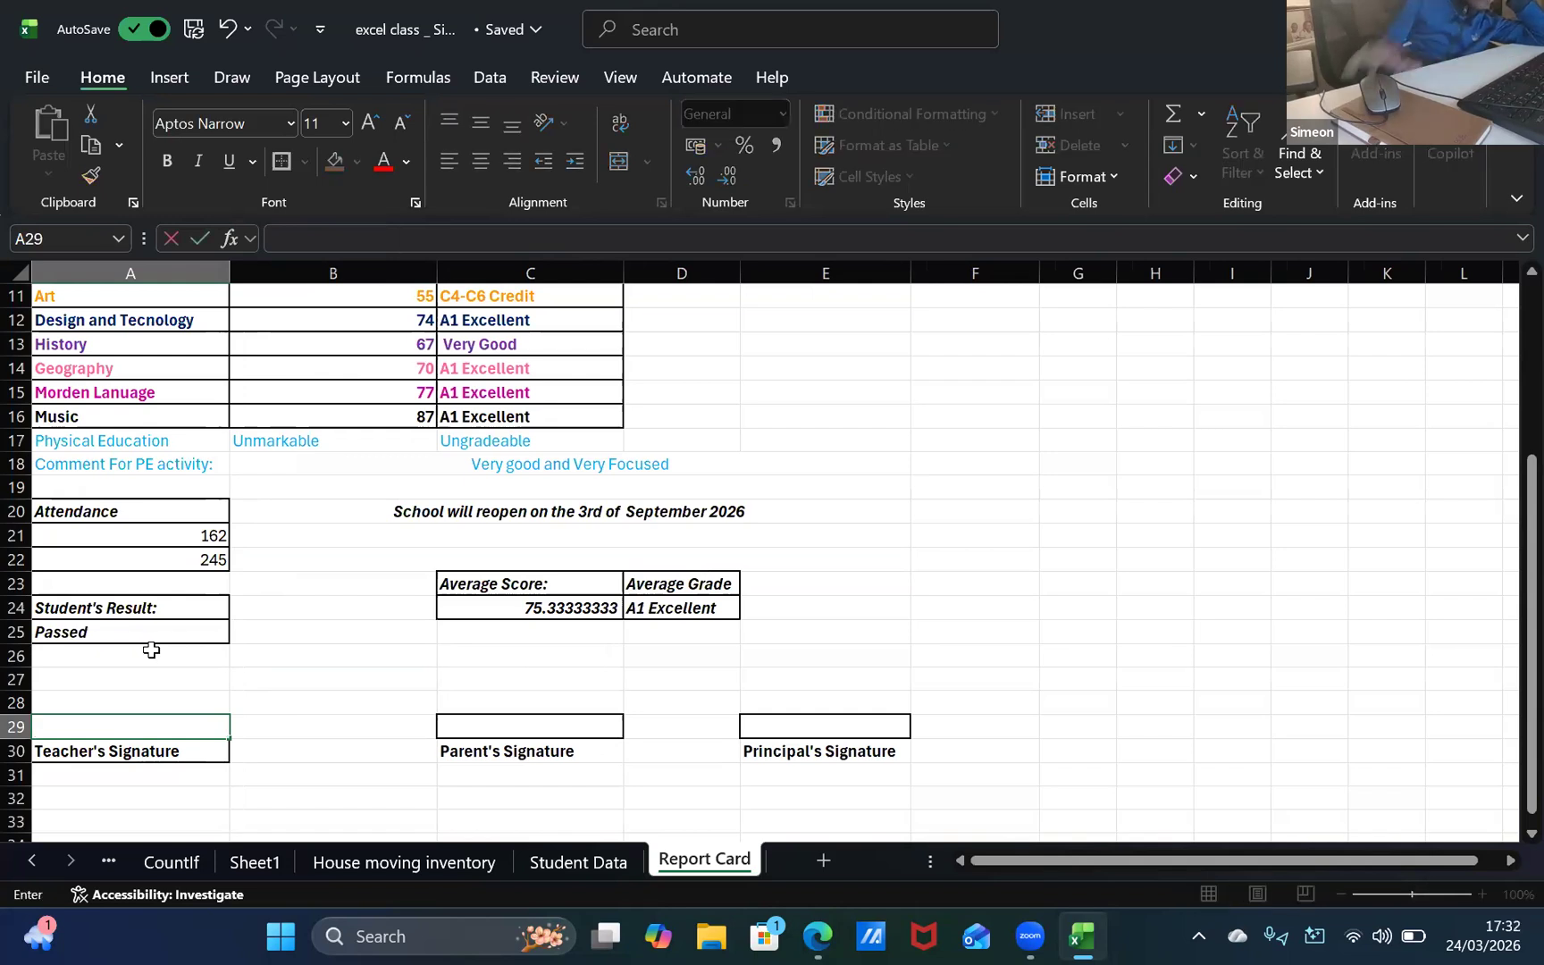
{"action": "left_click", "coordinate": [215, 784]}
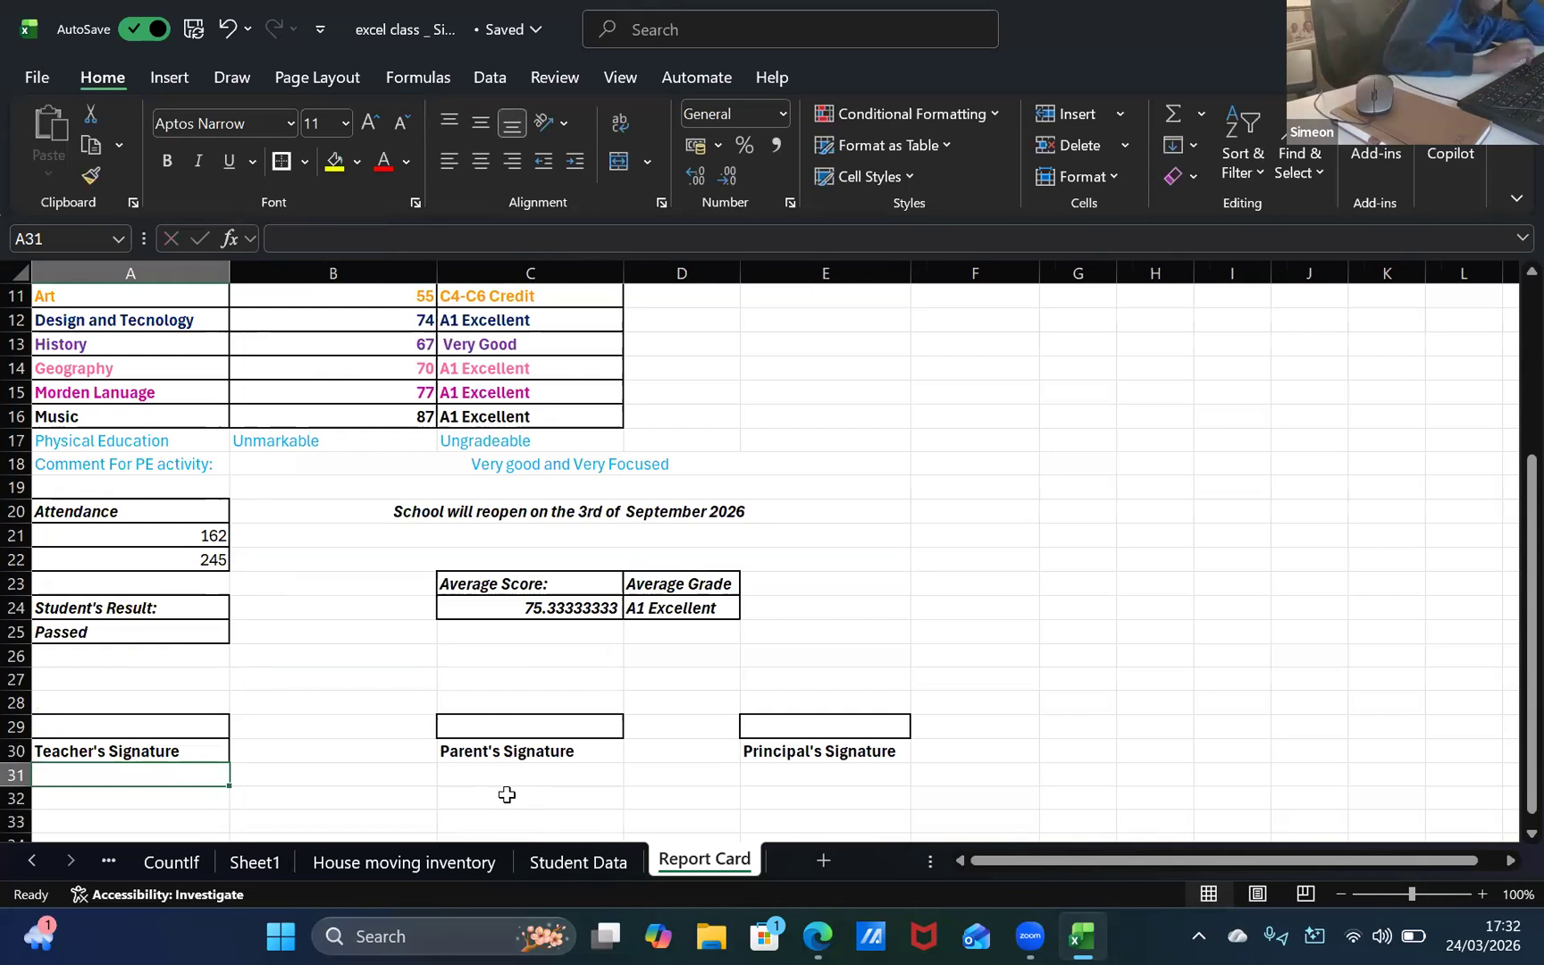
{"action": "key", "text": "Up"}
{"action": "key", "text": "Up"}
{"action": "key", "text": "Up"}
{"action": "key", "text": "Up"}
{"action": "key", "text": "Up"}
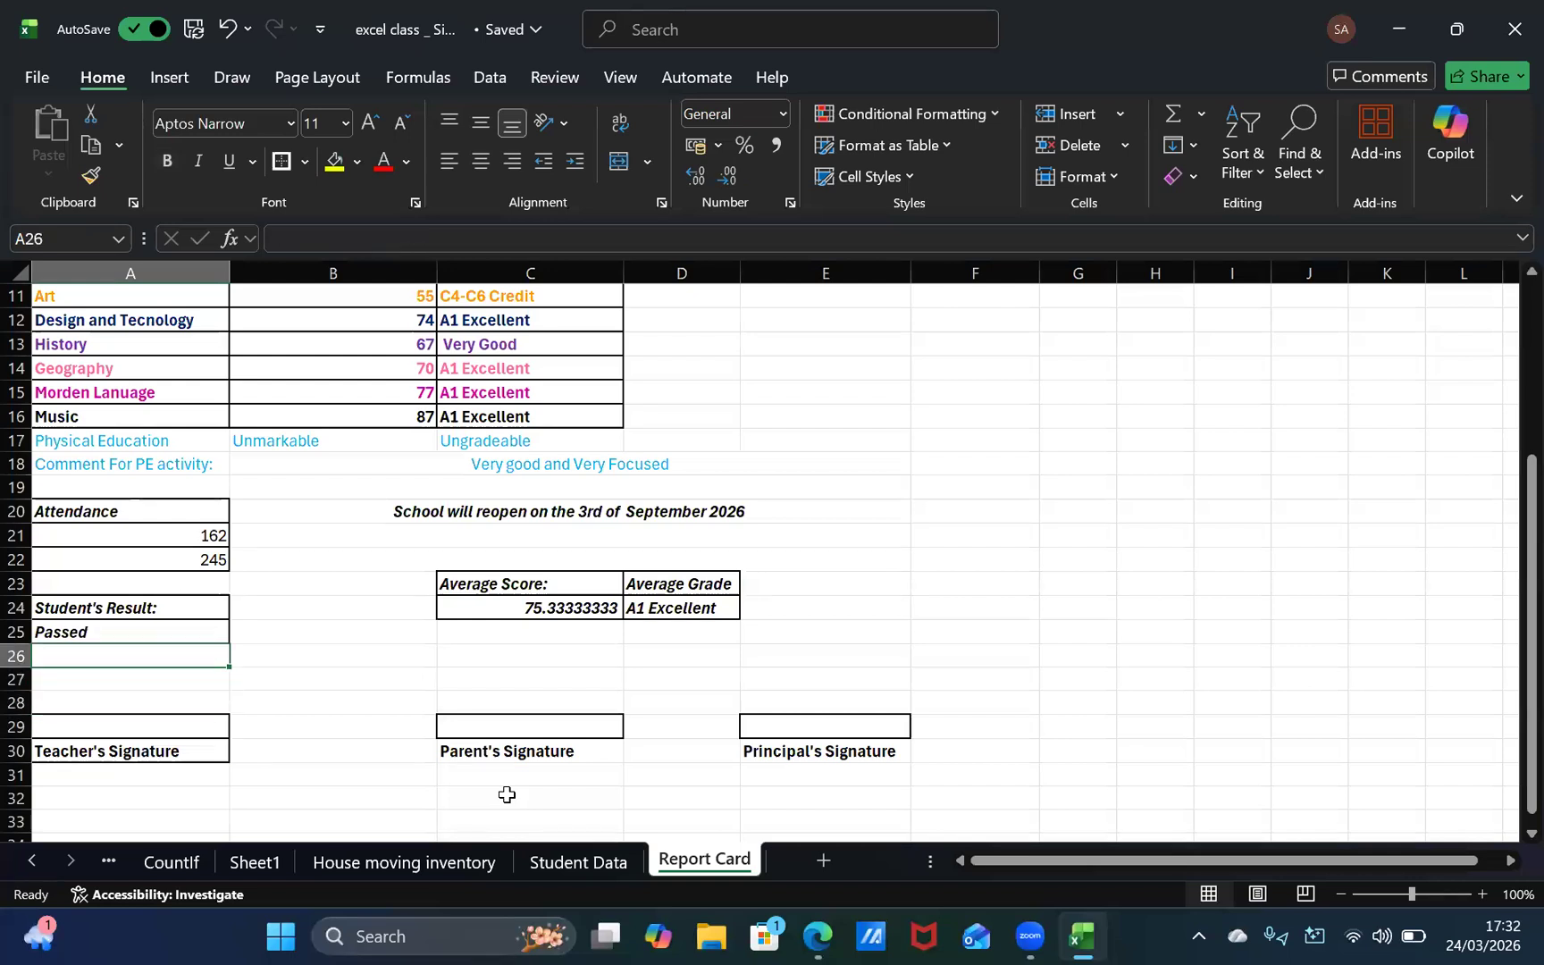
{"action": "key", "text": "Down"}
{"action": "key", "text": "Down"}
{"action": "key", "text": "Up"}
{"action": "key", "text": "Up"}
{"action": "key", "text": "Down"}
{"action": "key", "text": "Up"}
{"action": "key", "text": "Up"}
{"action": "key", "text": "Up"}
{"action": "key", "text": "Down"}
{"action": "key", "text": "Down"}
{"action": "key", "text": "Up"}
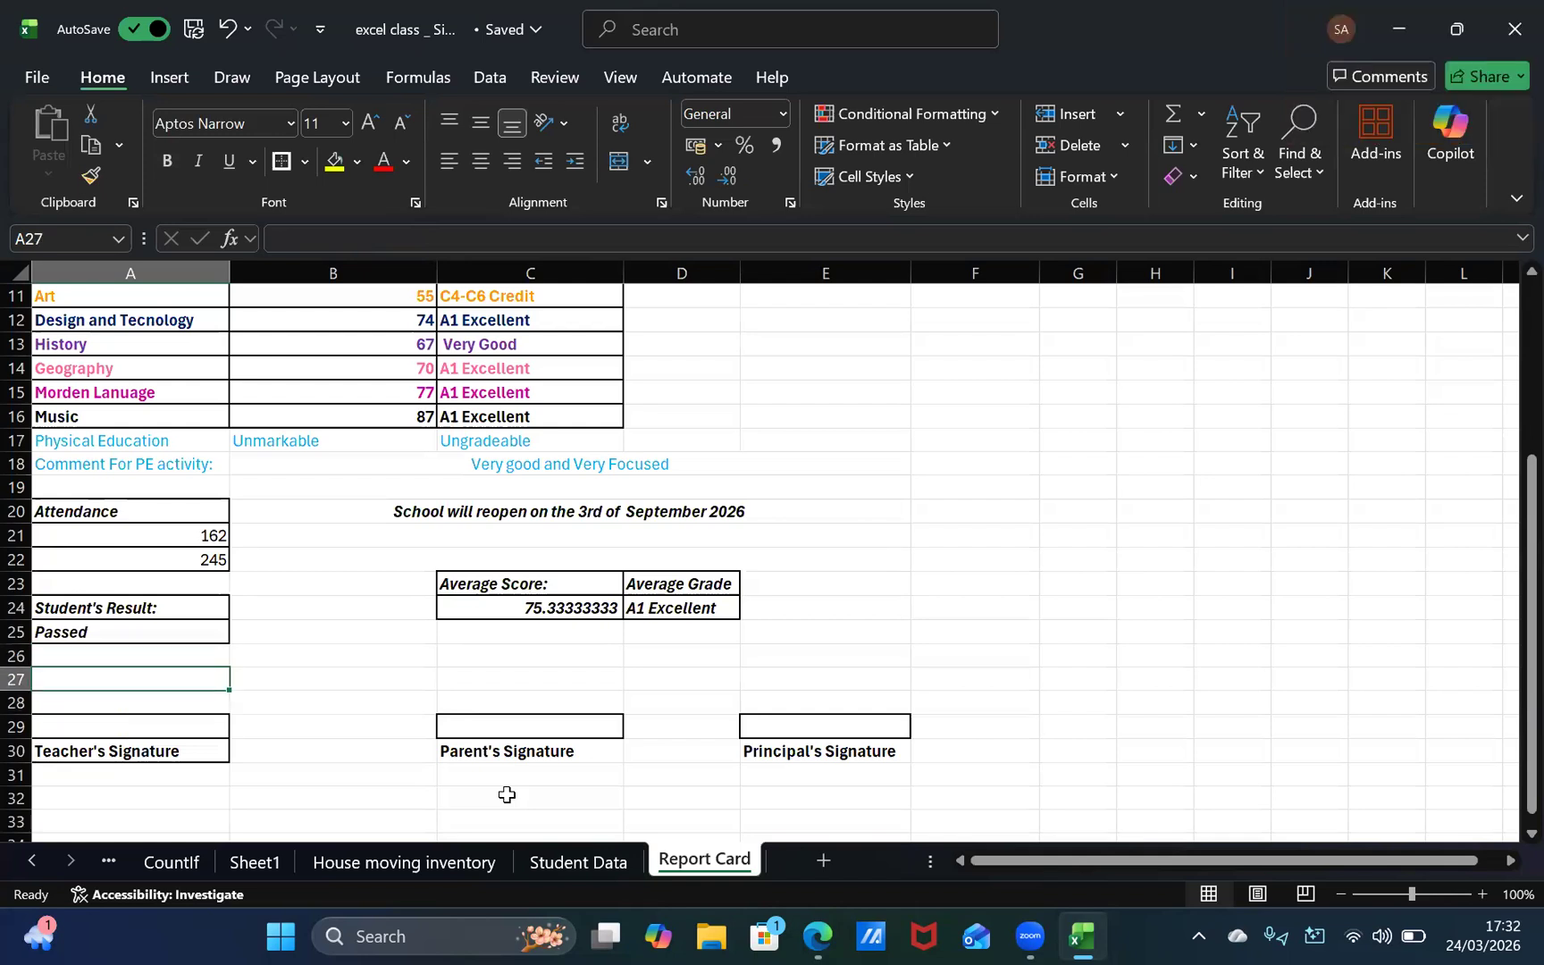
{"action": "key", "text": "Down"}
{"action": "key", "text": "Up"}
{"action": "key", "text": "Up"}
{"action": "key", "text": "Up"}
{"action": "key", "text": "Down"}
{"action": "key", "text": "Up"}
{"action": "key", "text": "Up"}
{"action": "key", "text": "Up"}
{"action": "key", "text": "Up"}
{"action": "key", "text": "Up"}
{"action": "key", "text": "Up"}
{"action": "key", "text": "Up"}
{"action": "key", "text": "Up"}
{"action": "key", "text": "Up"}
{"action": "key", "text": "Up"}
{"action": "key", "text": "Up"}
{"action": "key", "text": "Up"}
{"action": "key", "text": "Up"}
{"action": "key", "text": "Up"}
{"action": "key", "text": "Up"}
{"action": "key", "text": "Up"}
{"action": "key", "text": "Up"}
{"action": "key", "text": "Up"}
{"action": "key", "text": "Up"}
{"action": "key", "text": "Up"}
{"action": "key", "text": "Down"}
{"action": "key", "text": "Down"}
{"action": "key", "text": "Down"}
{"action": "key", "text": "Down"}
{"action": "key", "text": "Down"}
{"action": "key", "text": "Down"}
{"action": "key", "text": "Down"}
{"action": "key", "text": "Down"}
{"action": "key", "text": "Down"}
{"action": "key", "text": "Down"}
{"action": "key", "text": "Down"}
{"action": "key", "text": "Down"}
{"action": "key", "text": "Down"}
{"action": "key", "text": "Down"}
{"action": "key", "text": "Down"}
{"action": "key", "text": "Down"}
{"action": "key", "text": "Down"}
{"action": "key", "text": "Down"}
{"action": "key", "text": "Down"}
{"action": "key", "text": "Down"}
{"action": "key", "text": "Down"}
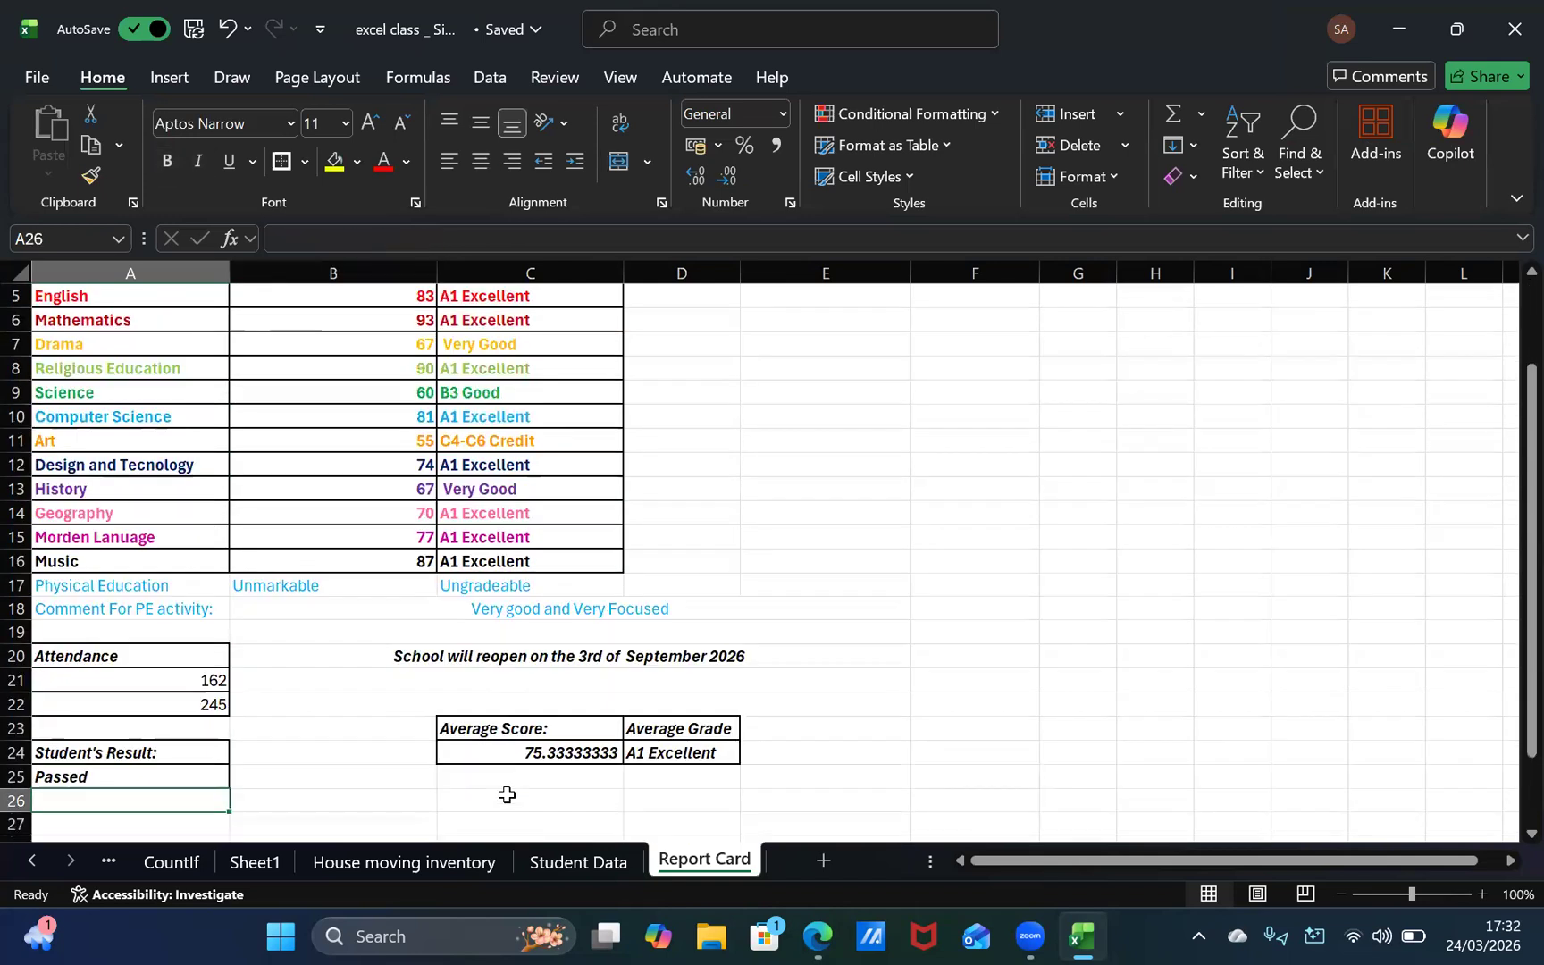
{"action": "key", "text": "Up"}
{"action": "key", "text": "Down"}
{"action": "key", "text": "Up"}
{"action": "key", "text": "Down"}
{"action": "key", "text": "Up"}
{"action": "key", "text": "Up"}
{"action": "key", "text": "Up"}
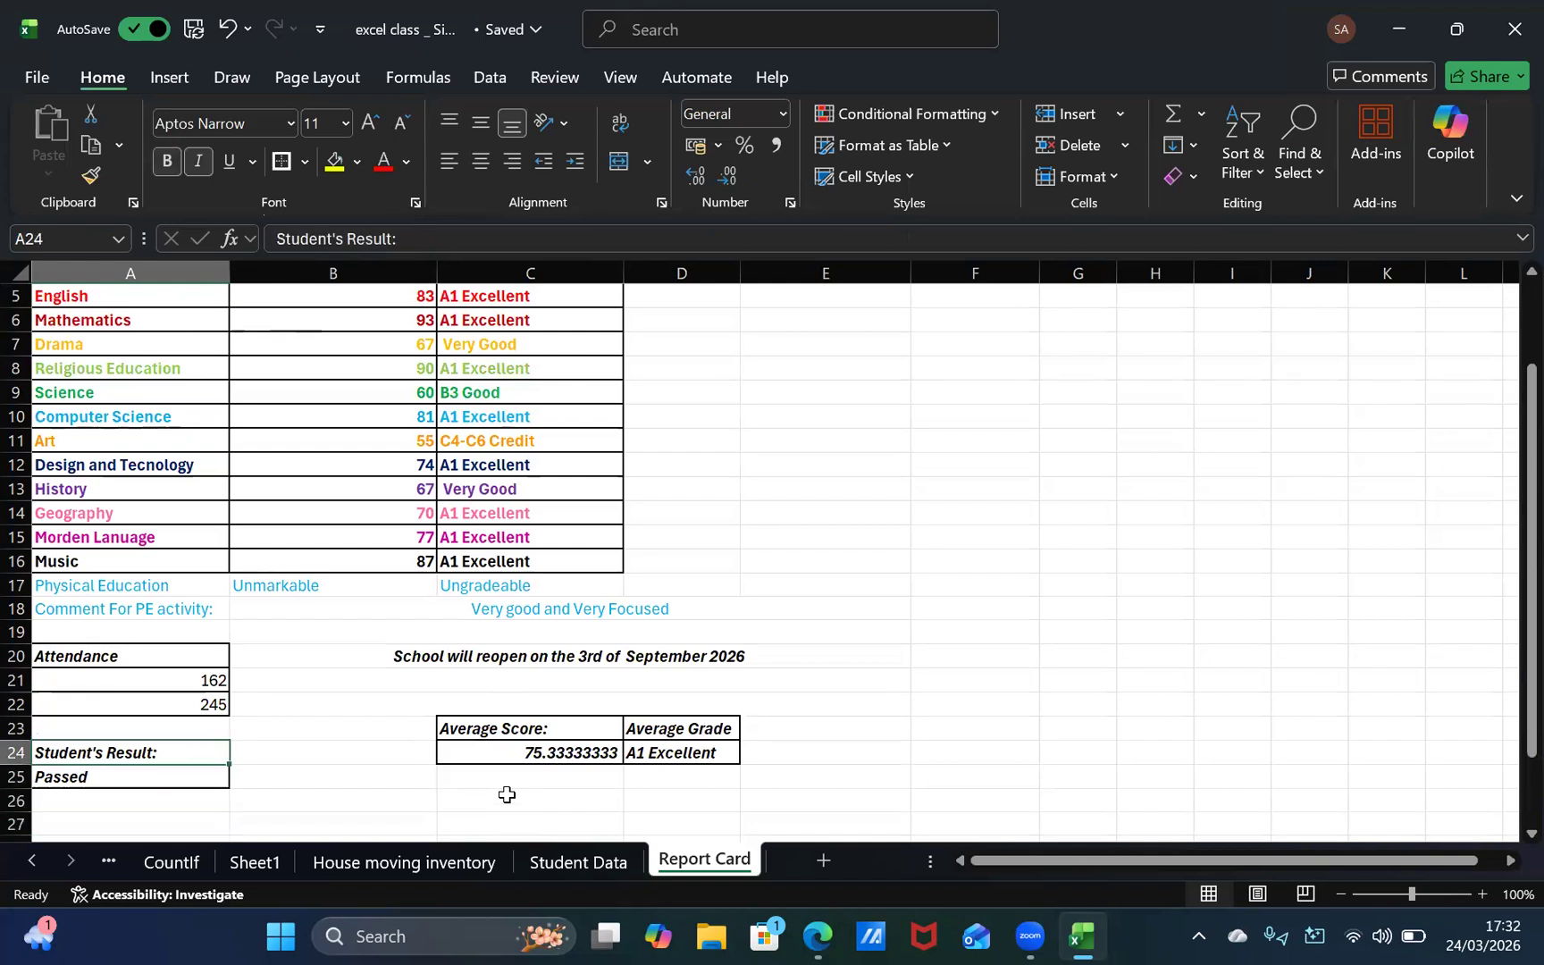
{"action": "key", "text": "Down"}
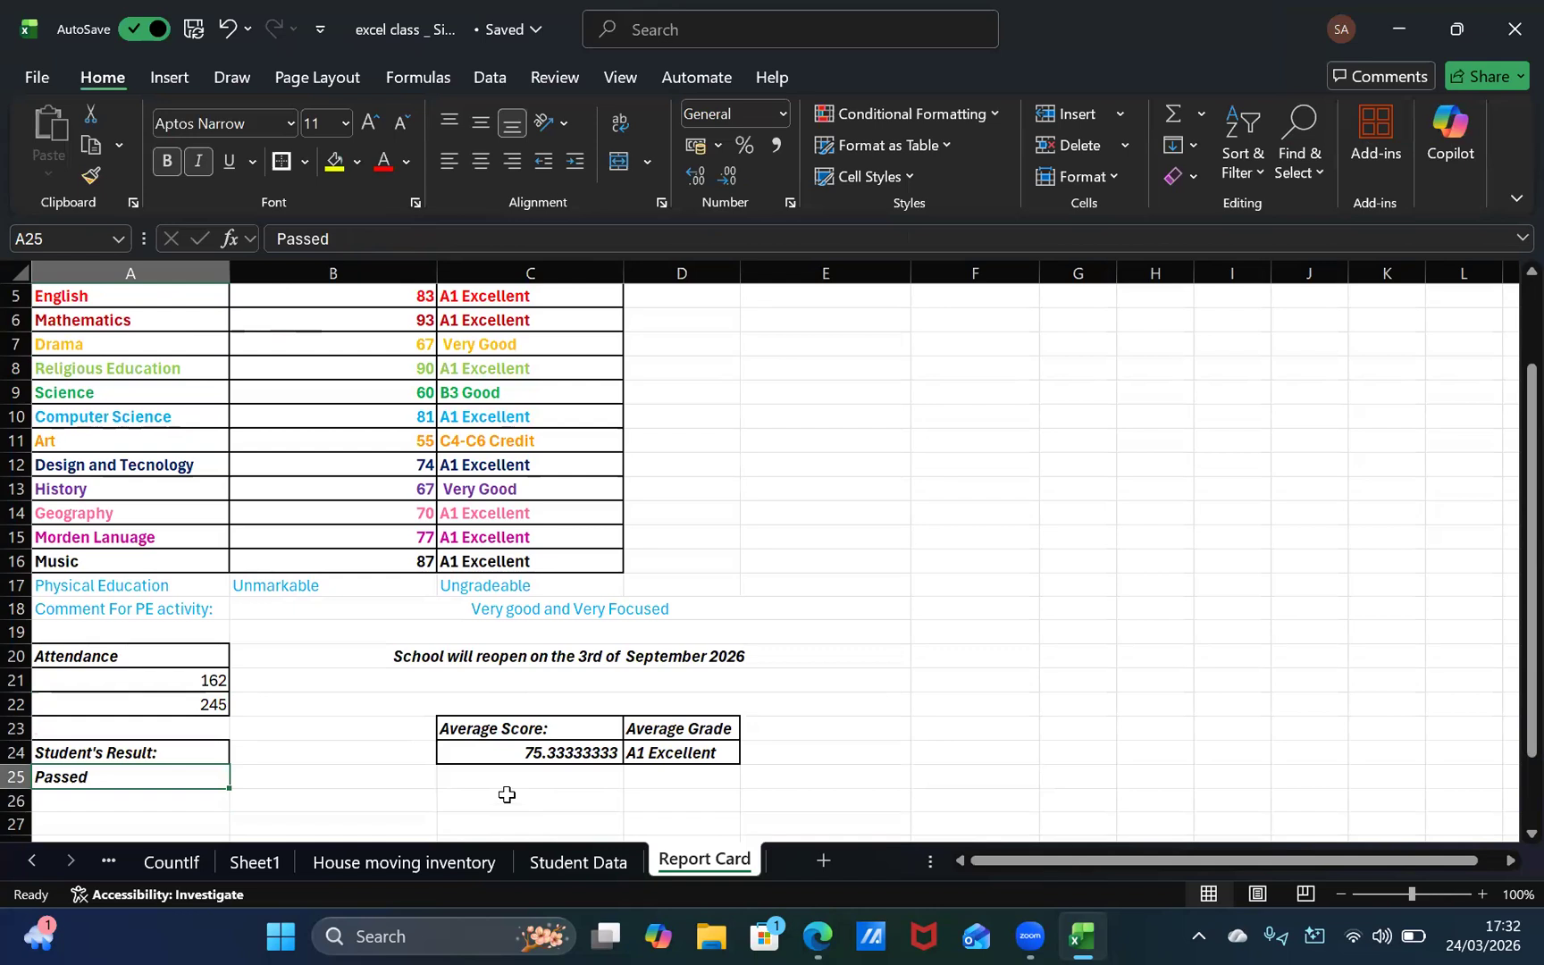
{"action": "key", "text": "Down"}
{"action": "key", "text": "Down"}
{"action": "key", "text": "Down"}
{"action": "key", "text": "Down"}
{"action": "key", "text": "Down"}
{"action": "key", "text": "Down"}
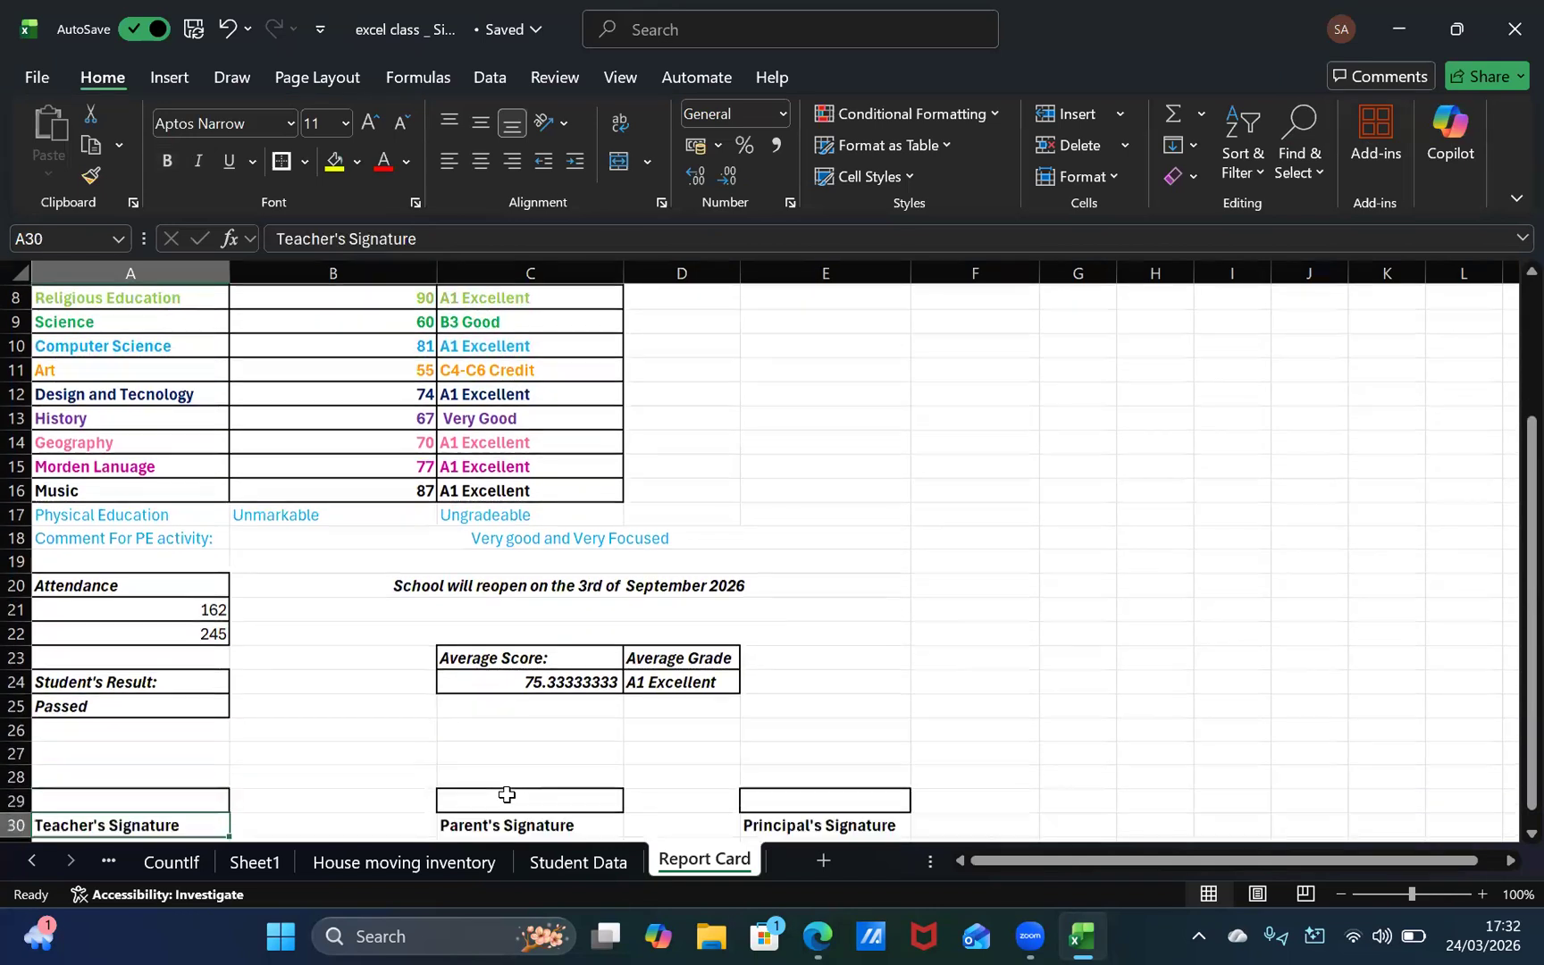
{"action": "key", "text": "Down"}
{"action": "key", "text": "Down"}
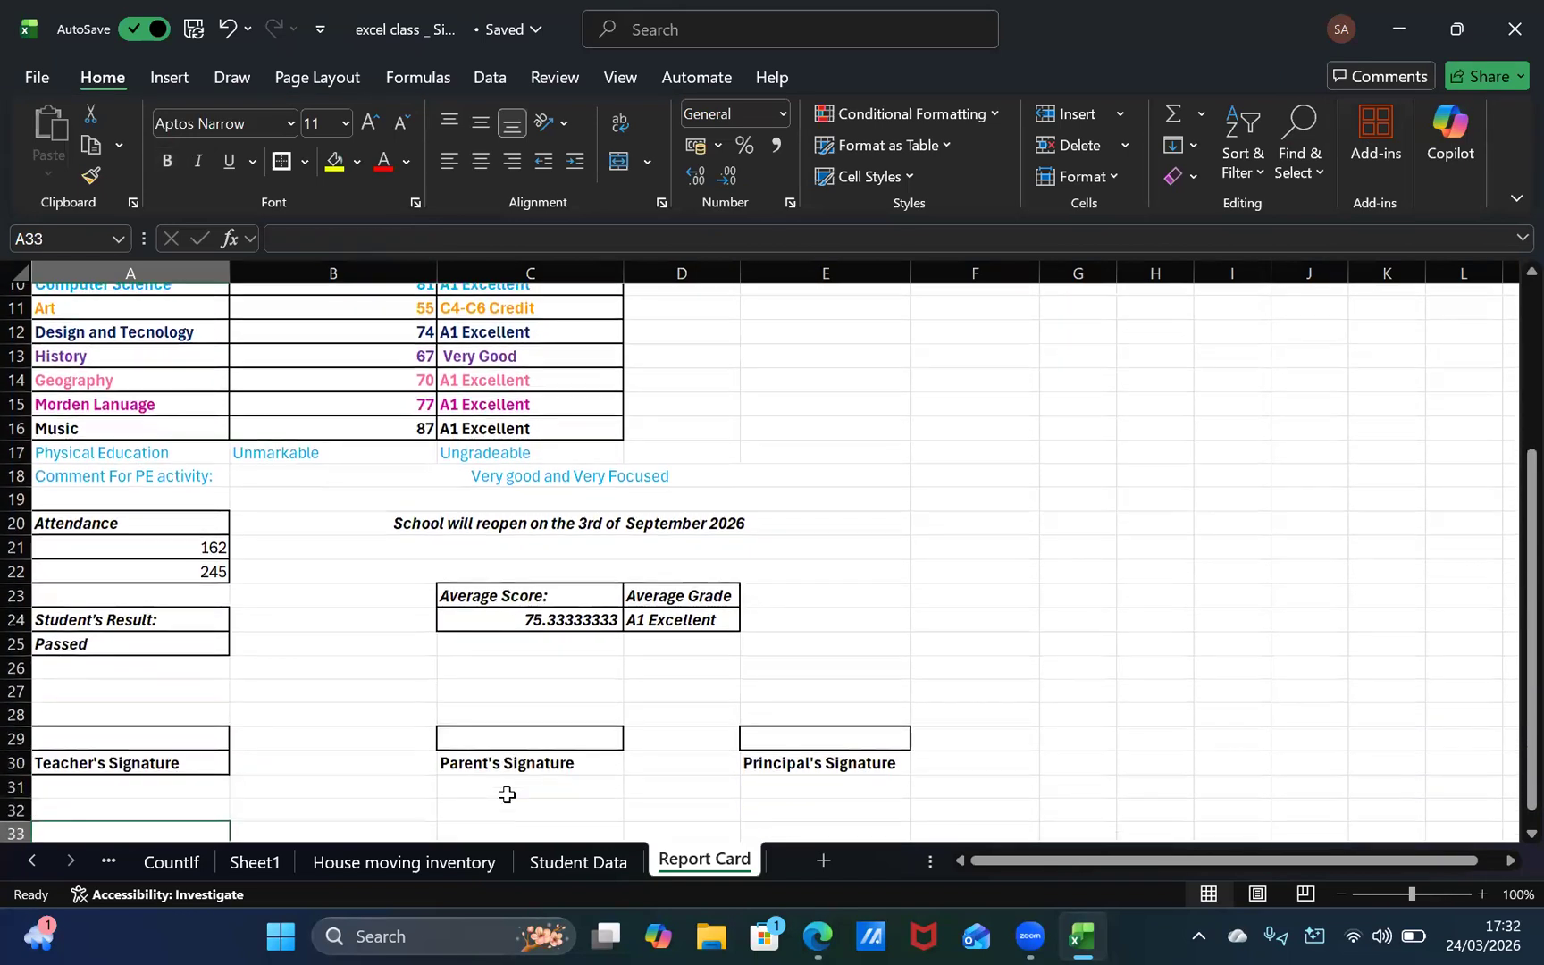
{"action": "key", "text": "Up"}
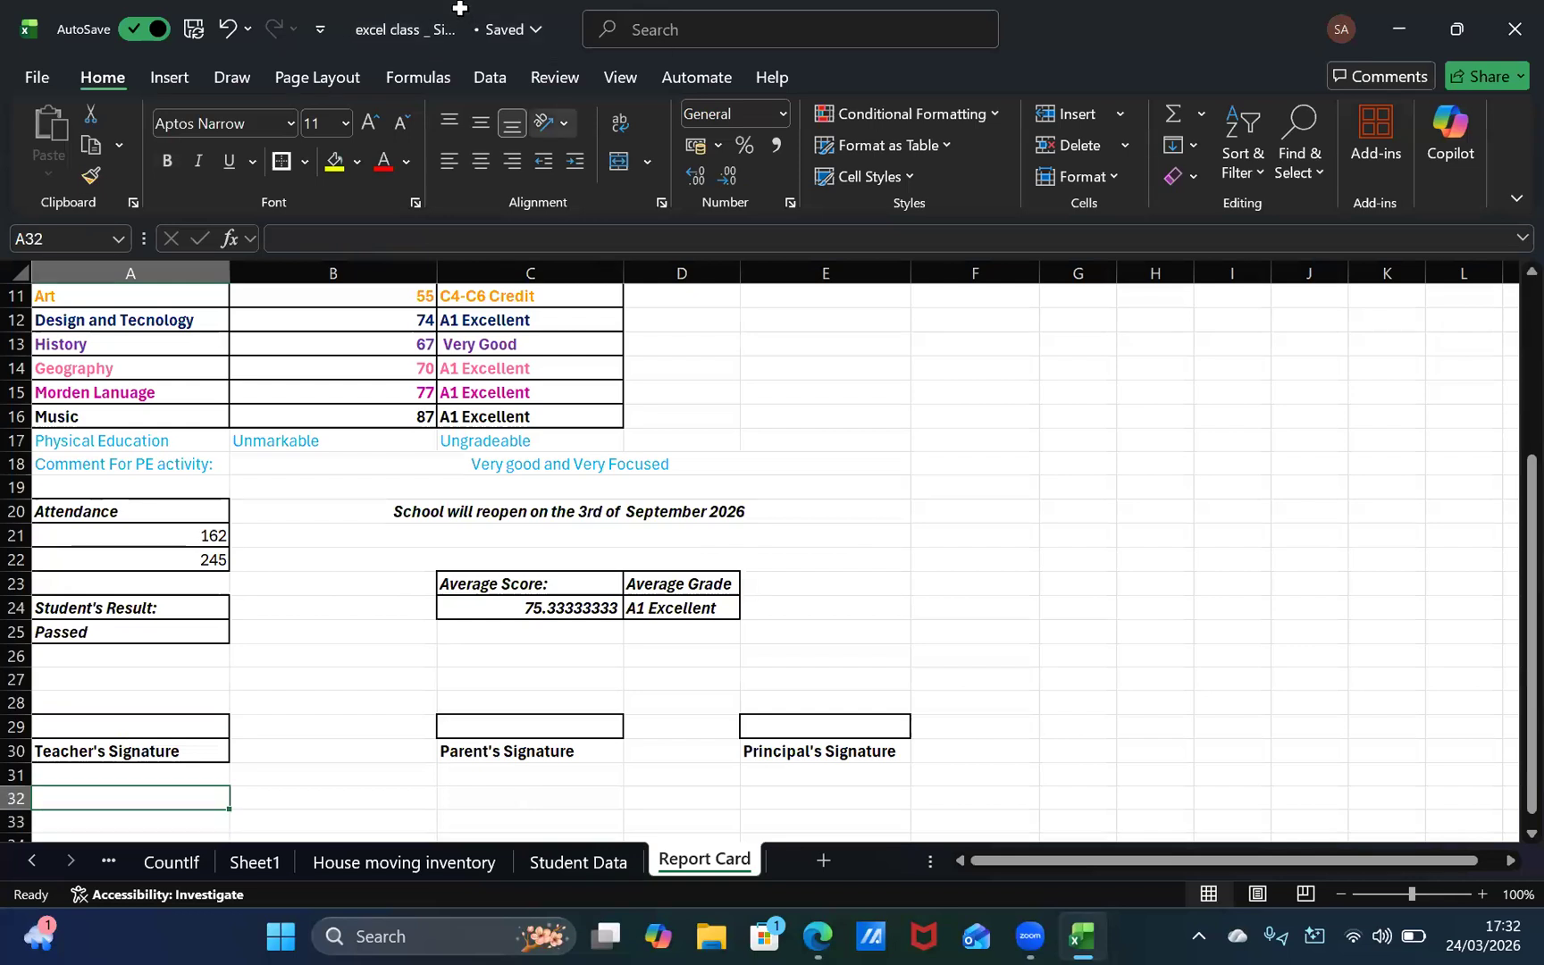
{"action": "scroll", "coordinate": [326, 710], "scroll_direction": "down", "scroll_amount": 1}
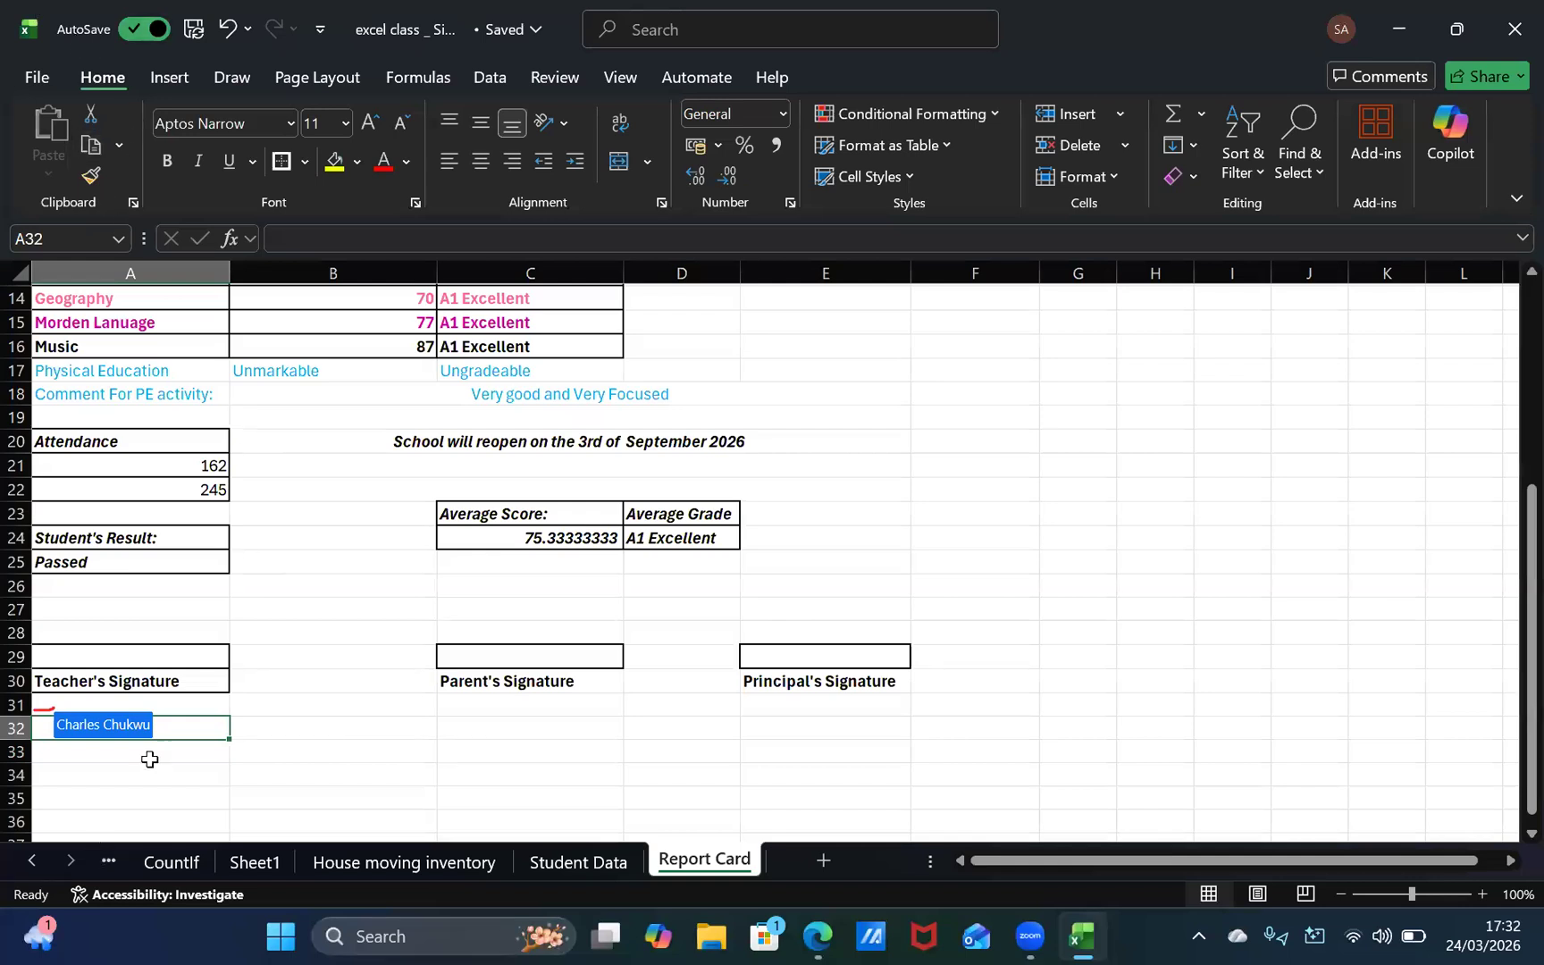
{"action": "left_click", "coordinate": [137, 709]}
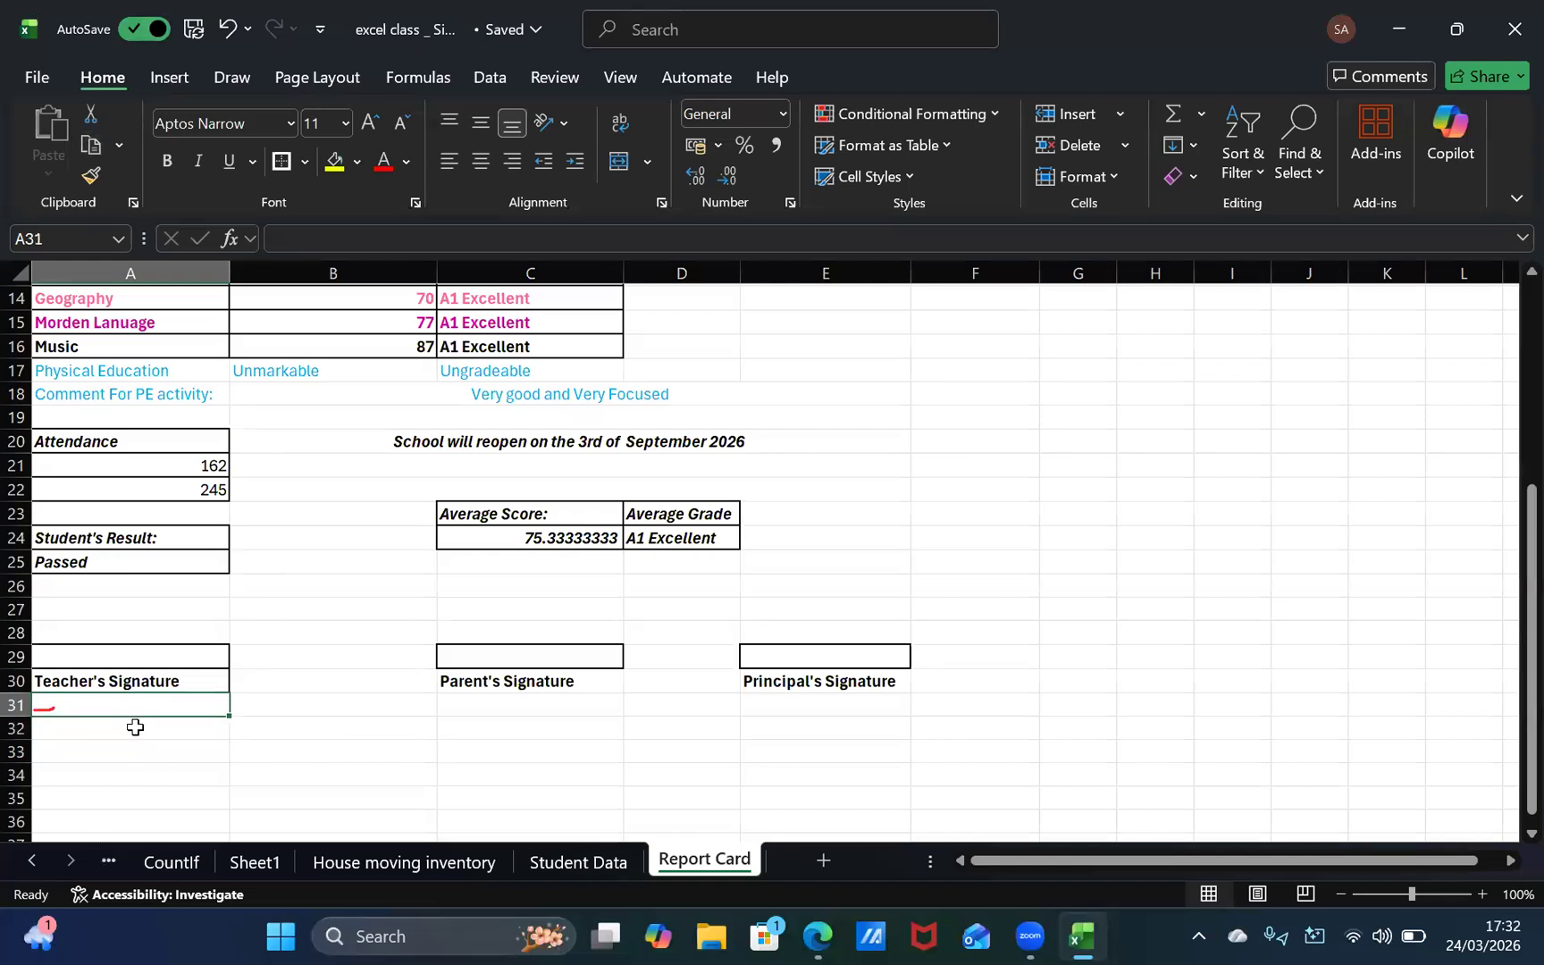
{"action": "left_click", "coordinate": [135, 727]}
{"action": "left_click", "coordinate": [143, 700]}
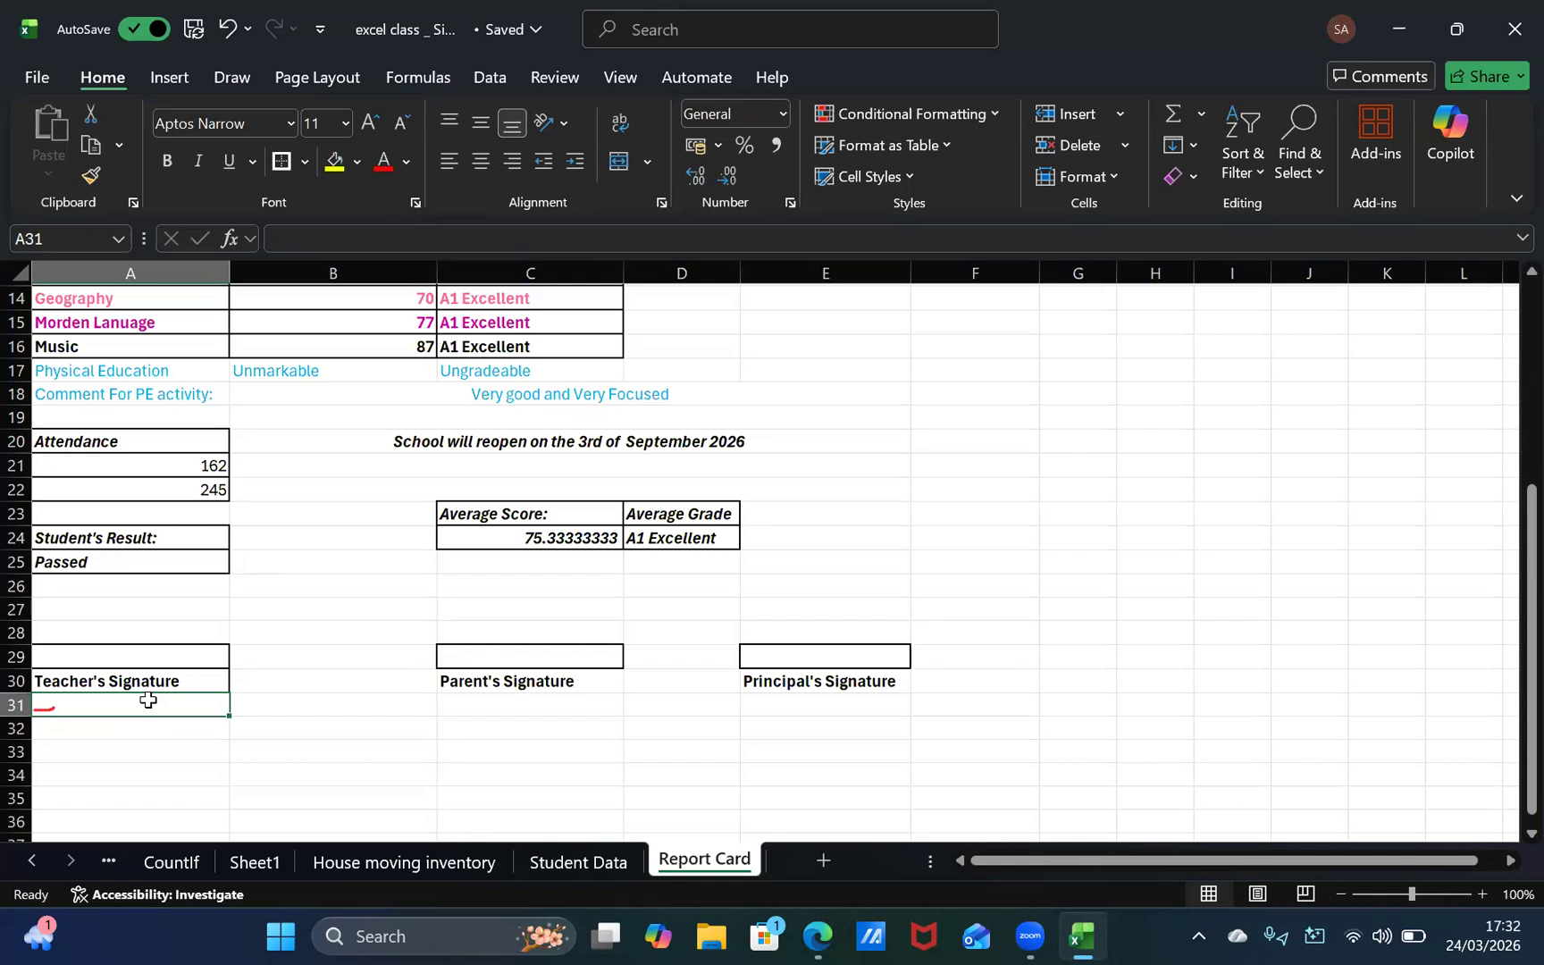
Step: Put thick outside borders around the empty cells A28 and A27 above the teacher's signature box
{"action": "left_click", "coordinate": [181, 653]}
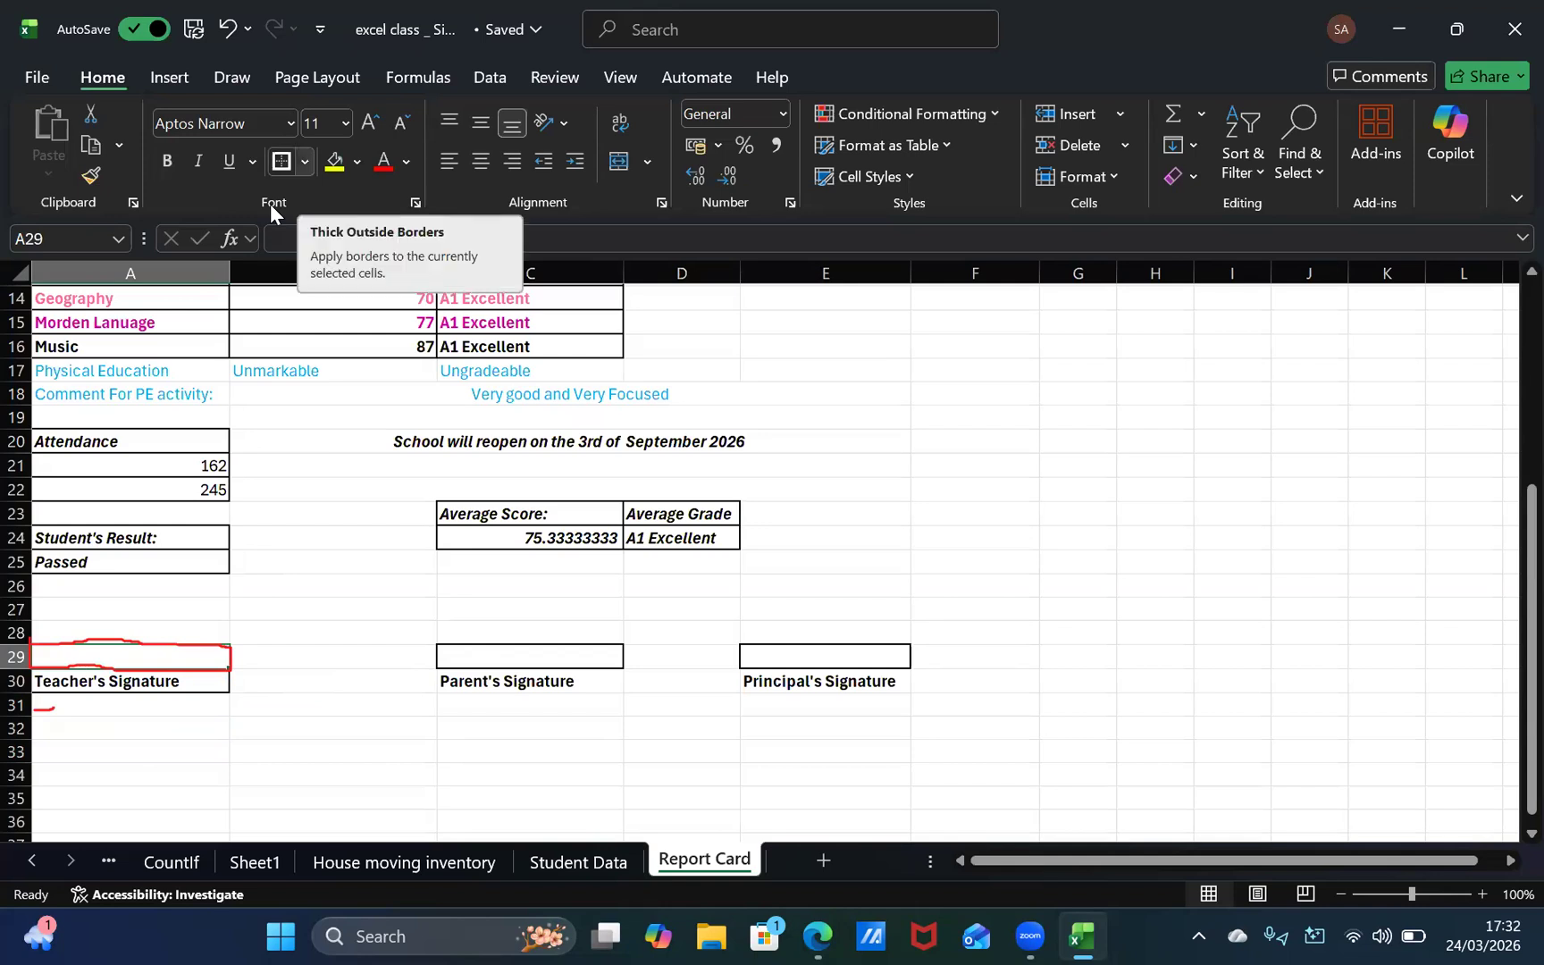
{"action": "left_click", "coordinate": [305, 162]}
{"action": "left_click", "coordinate": [304, 161]}
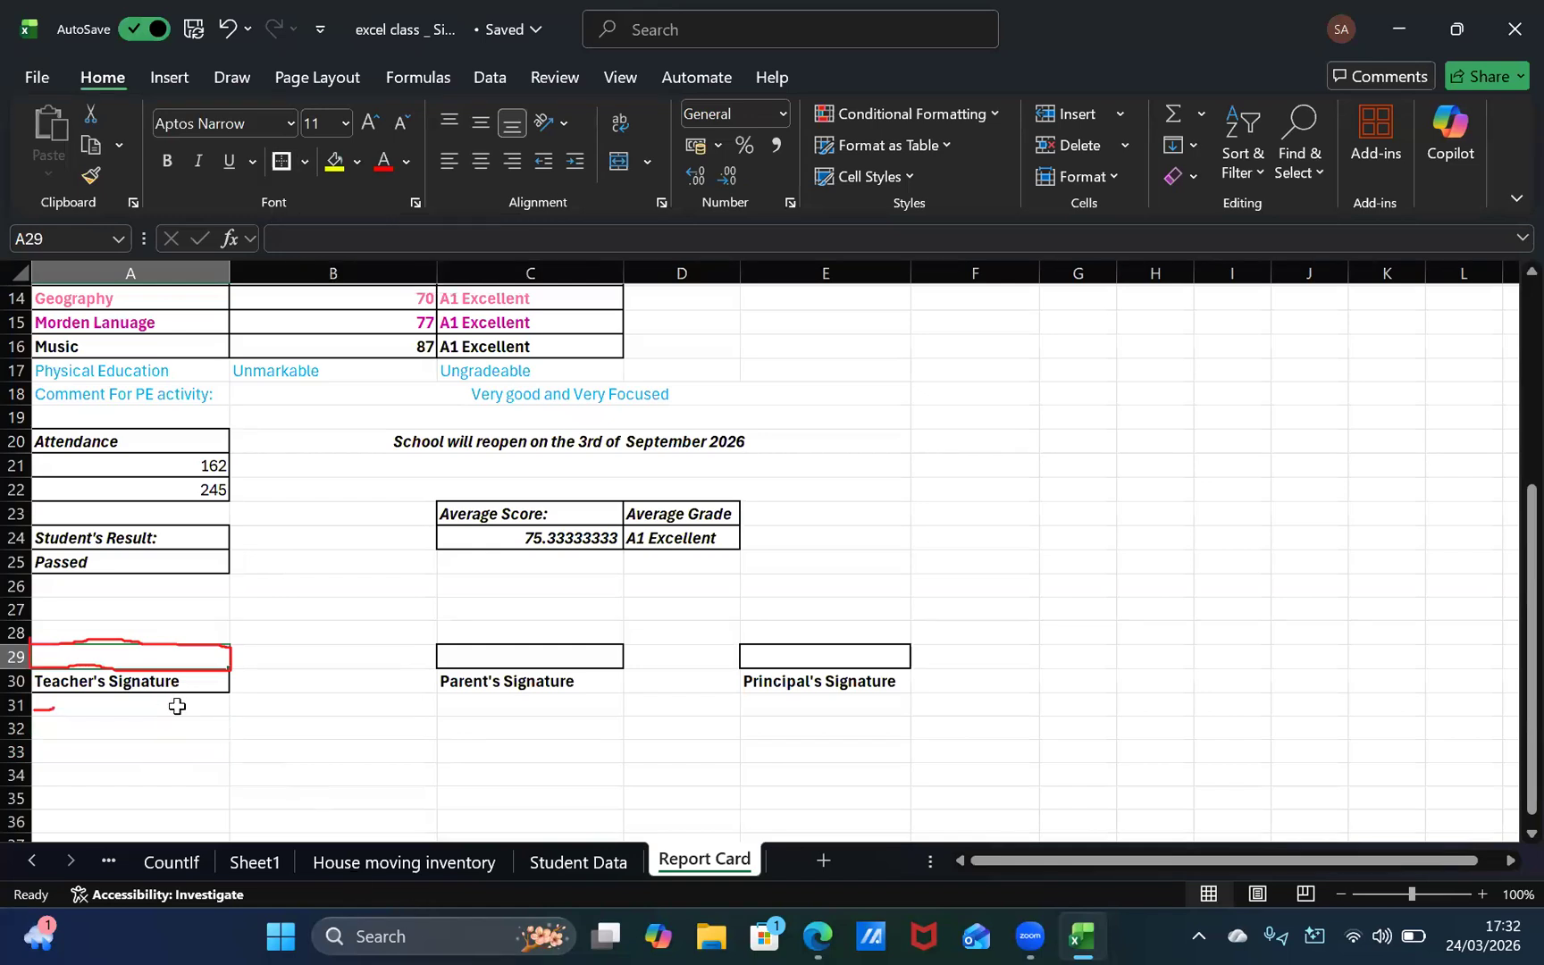
{"action": "left_click", "coordinate": [179, 640]}
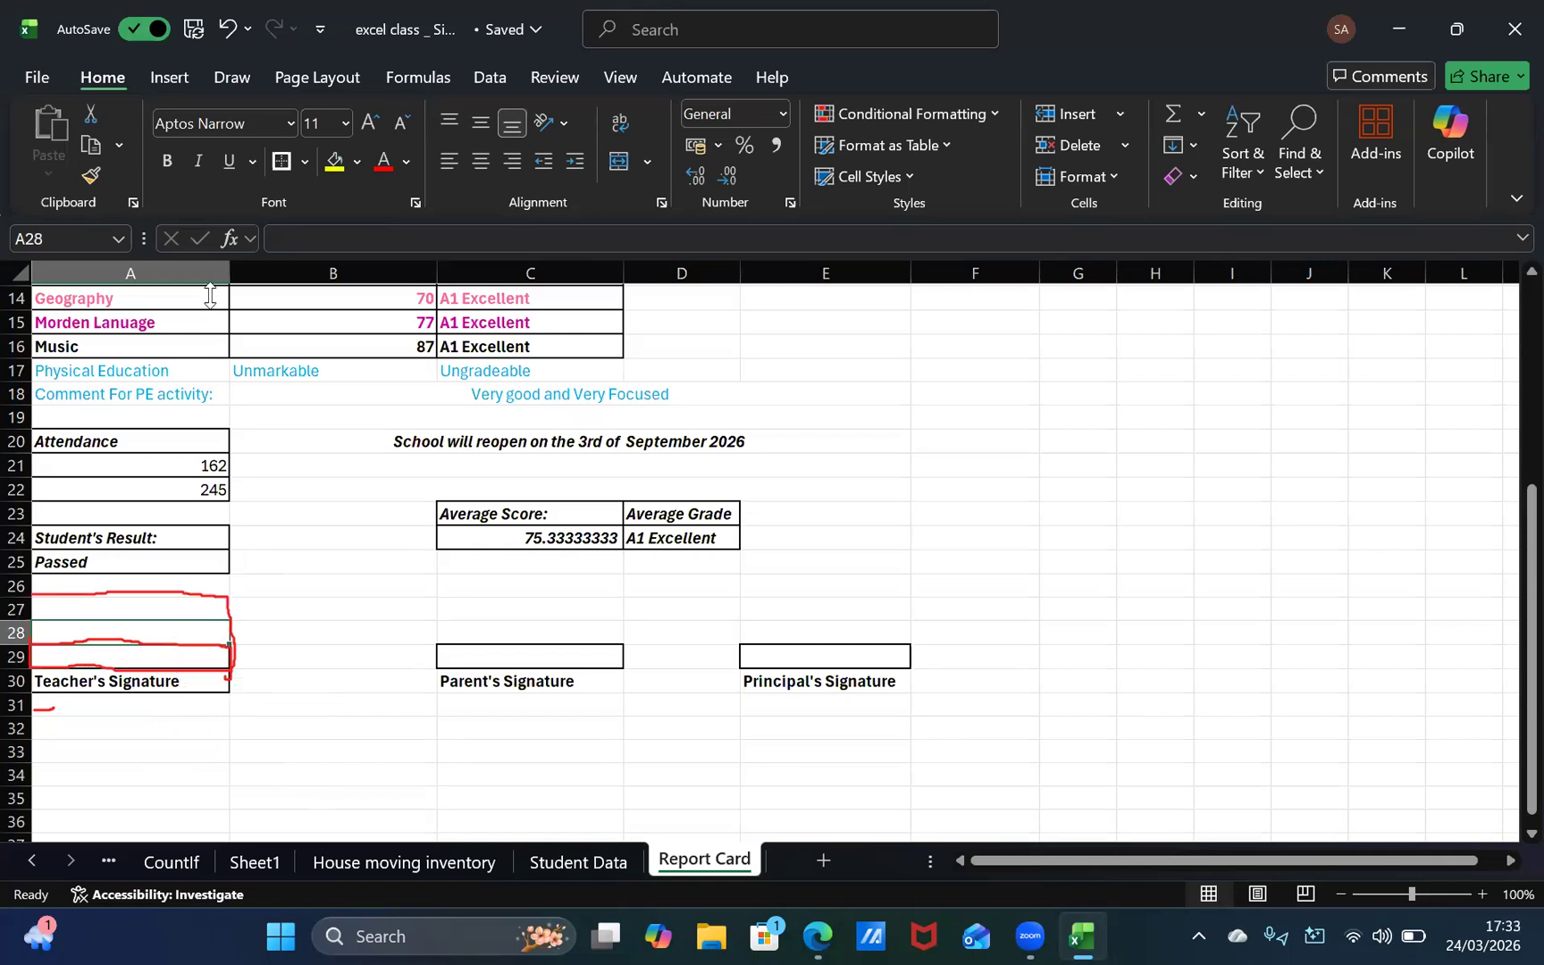
{"action": "left_click", "coordinate": [159, 611]}
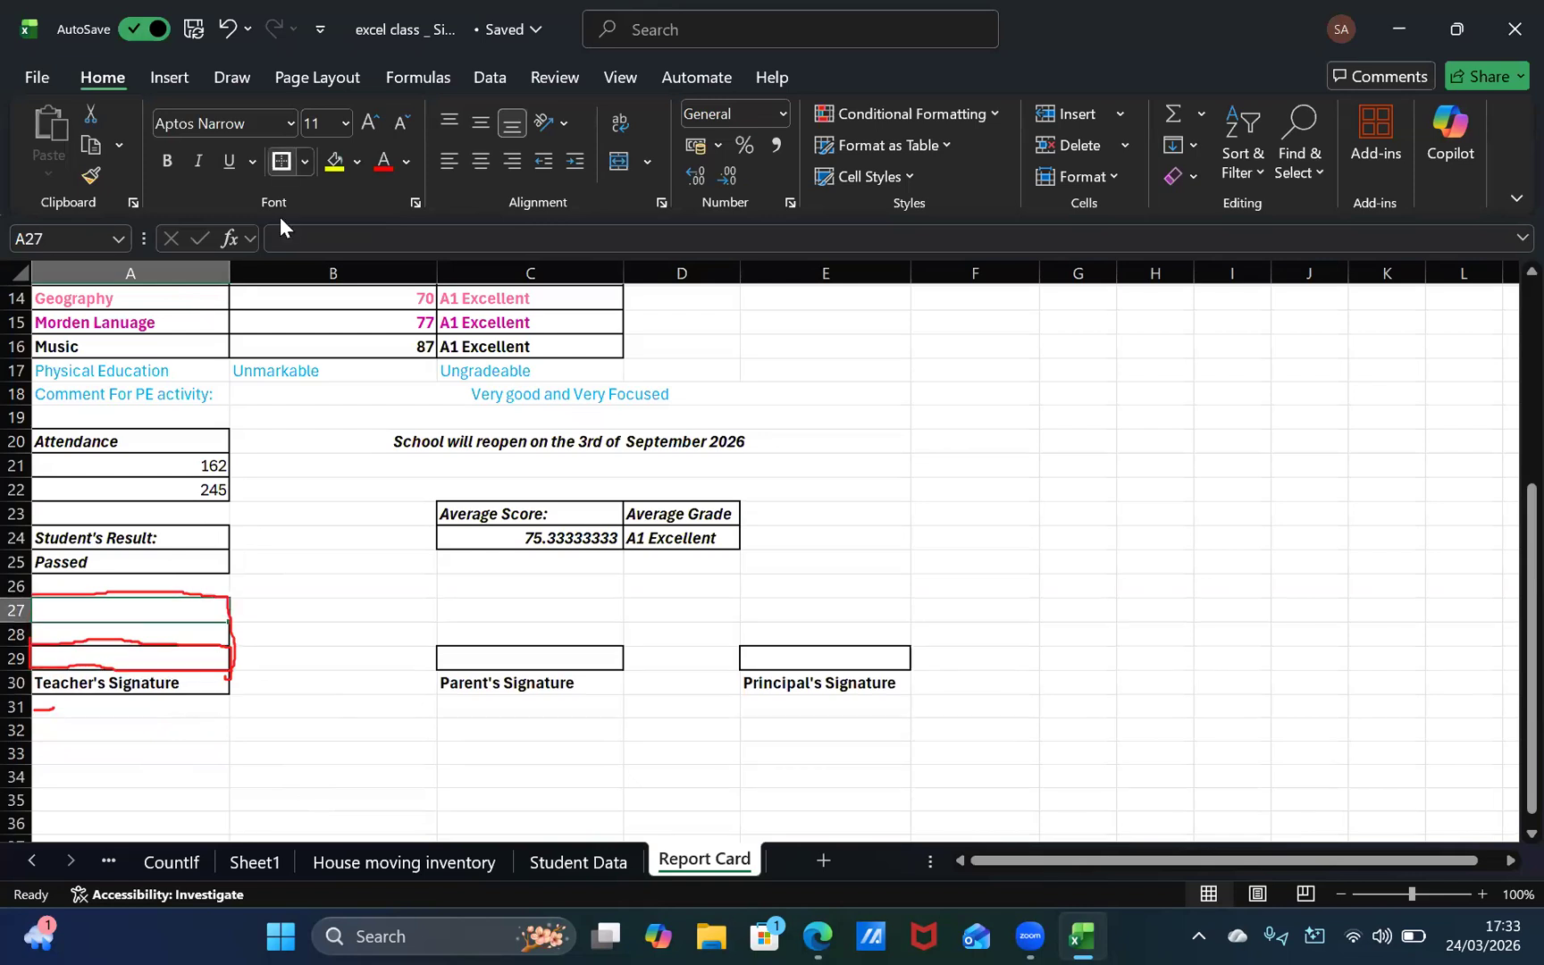
{"action": "left_click", "coordinate": [210, 630]}
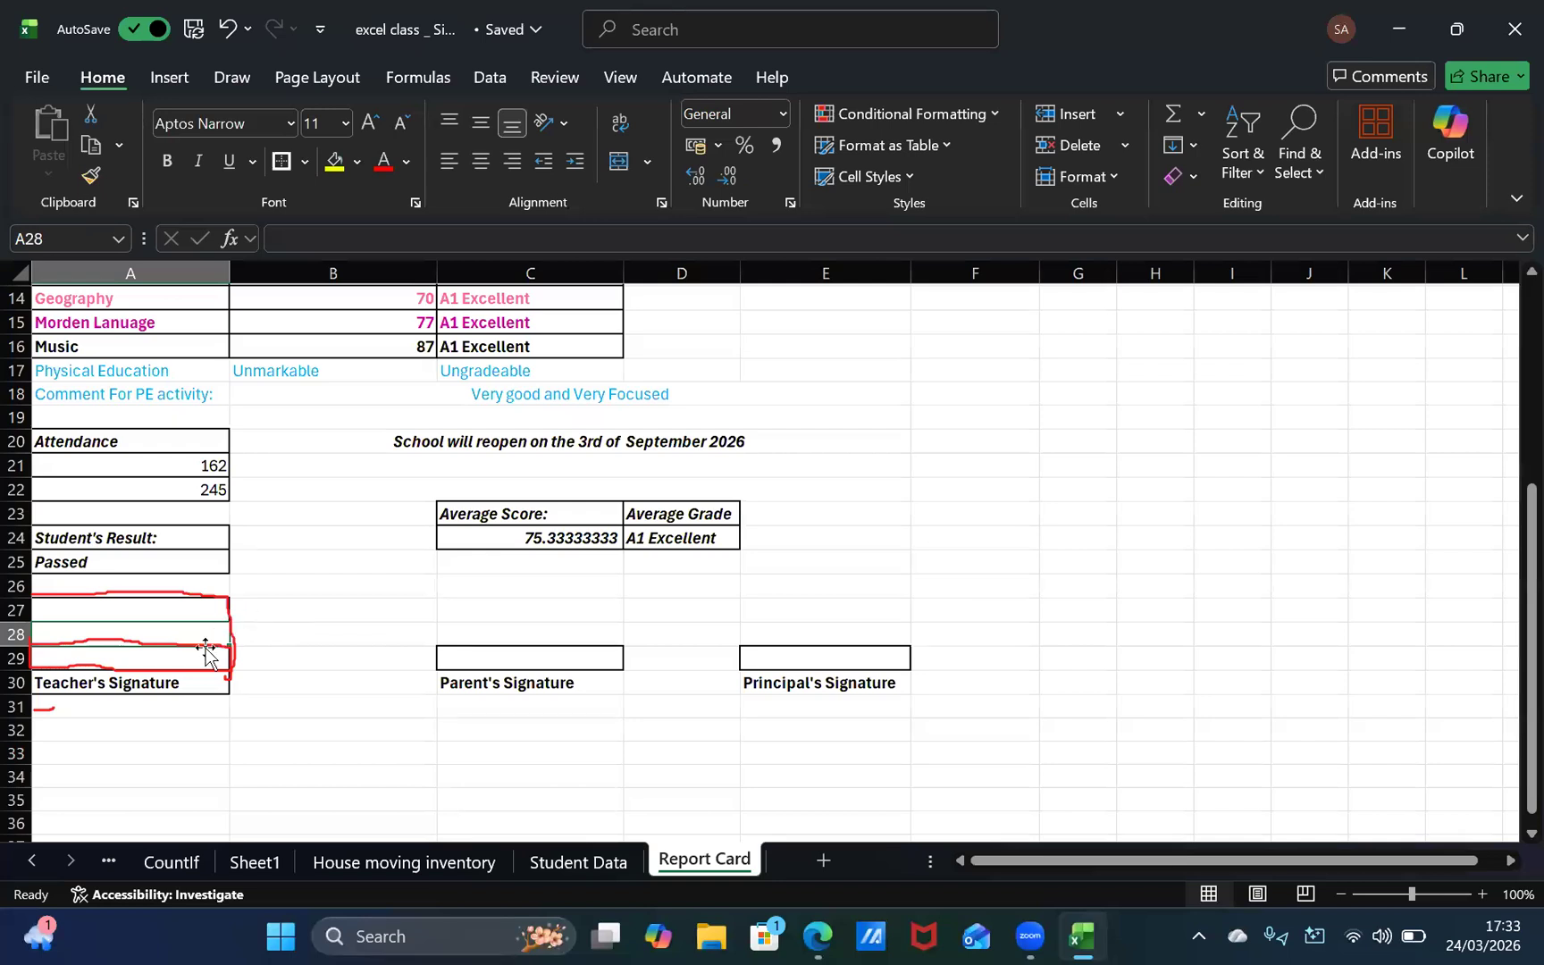
{"action": "left_click", "coordinate": [202, 682]}
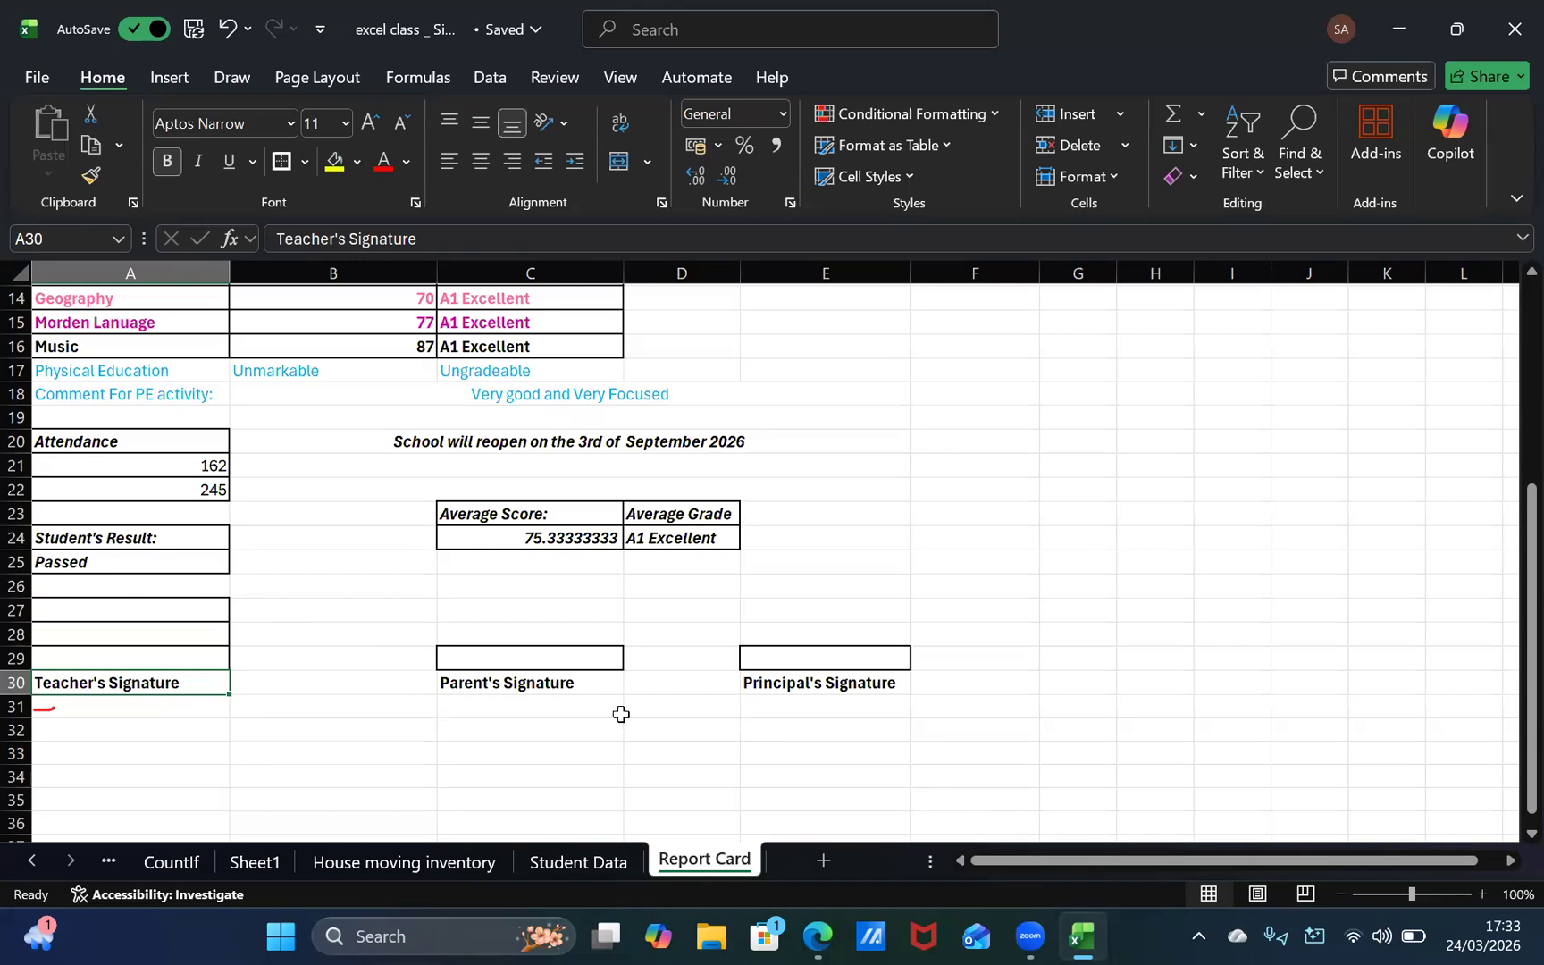
Step: Erase the borders of the empty cells A27 and A28 above the teacher's signature box
{"action": "left_click", "coordinate": [161, 618]}
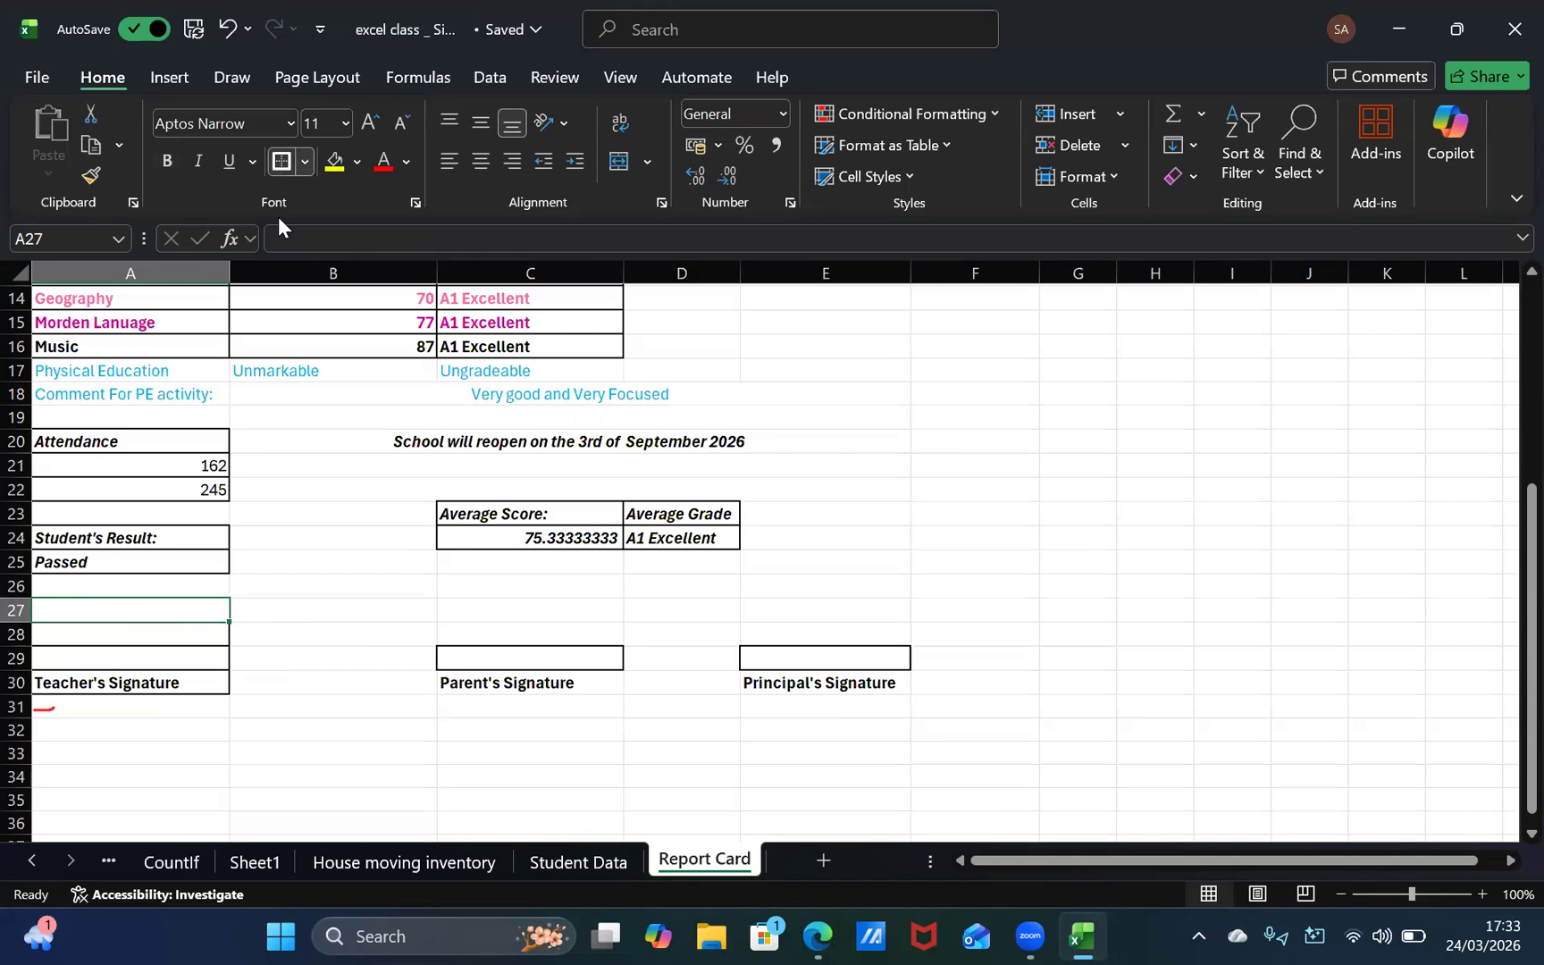
{"action": "left_click", "coordinate": [305, 160]}
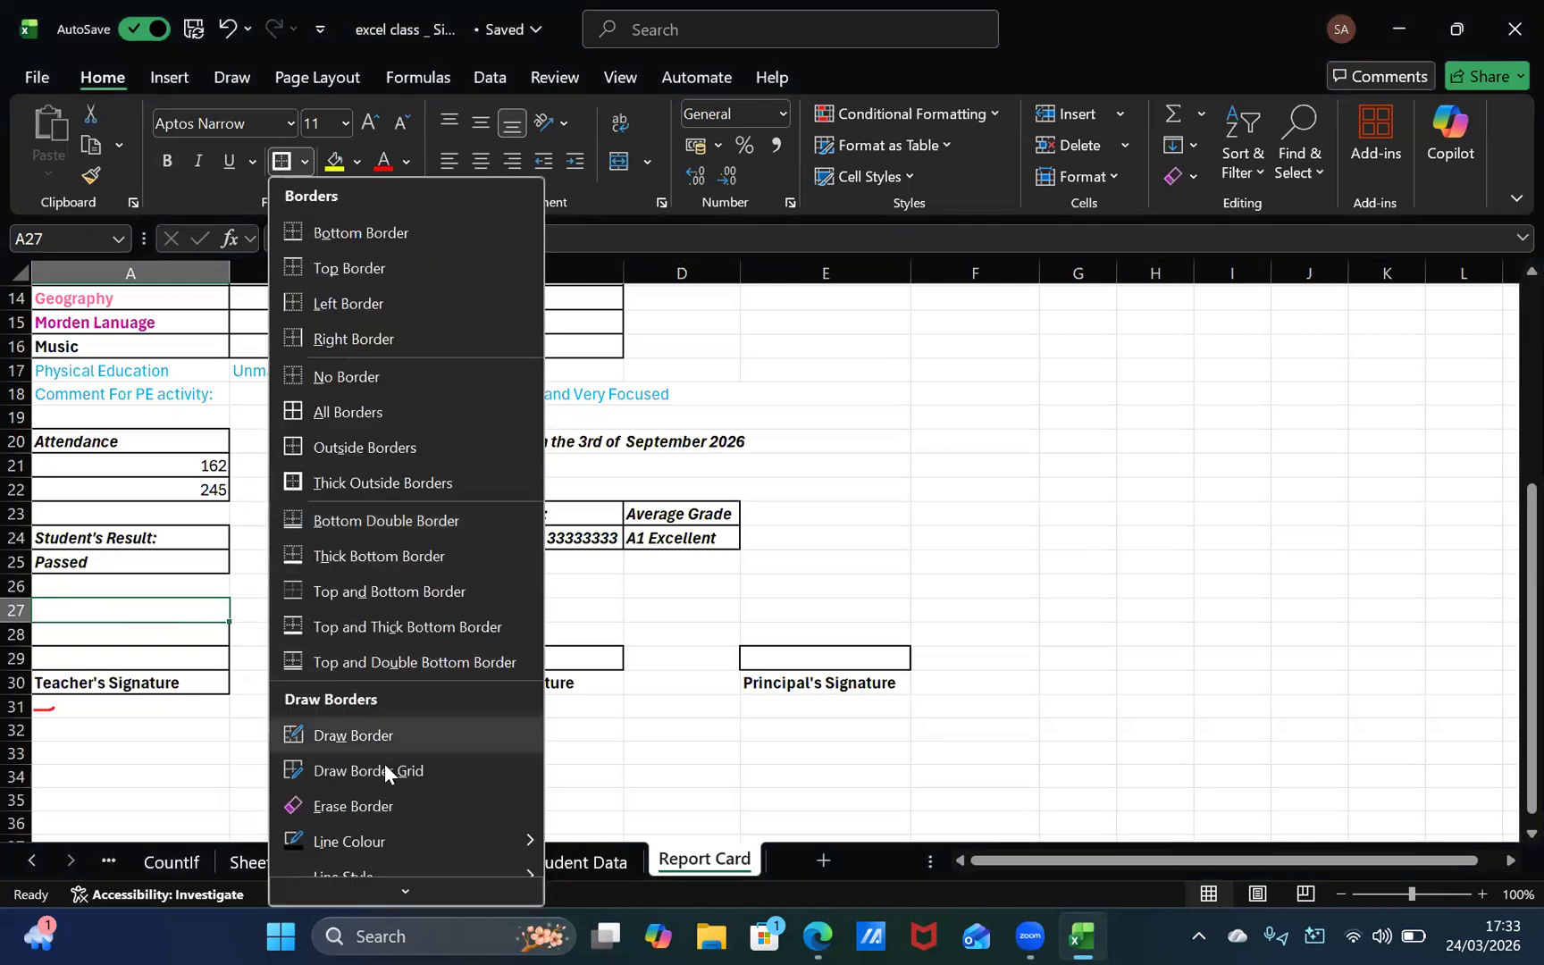
{"action": "left_click", "coordinate": [382, 806]}
{"action": "mouse_move", "coordinate": [183, 643]}
{"action": "left_mouse_down"}
{"action": "mouse_move", "coordinate": [225, 622]}
{"action": "mouse_move", "coordinate": [229, 603]}
{"action": "mouse_move", "coordinate": [155, 618]}
{"action": "mouse_move", "coordinate": [83, 593]}
{"action": "mouse_move", "coordinate": [73, 609]}
{"action": "left_mouse_up"}
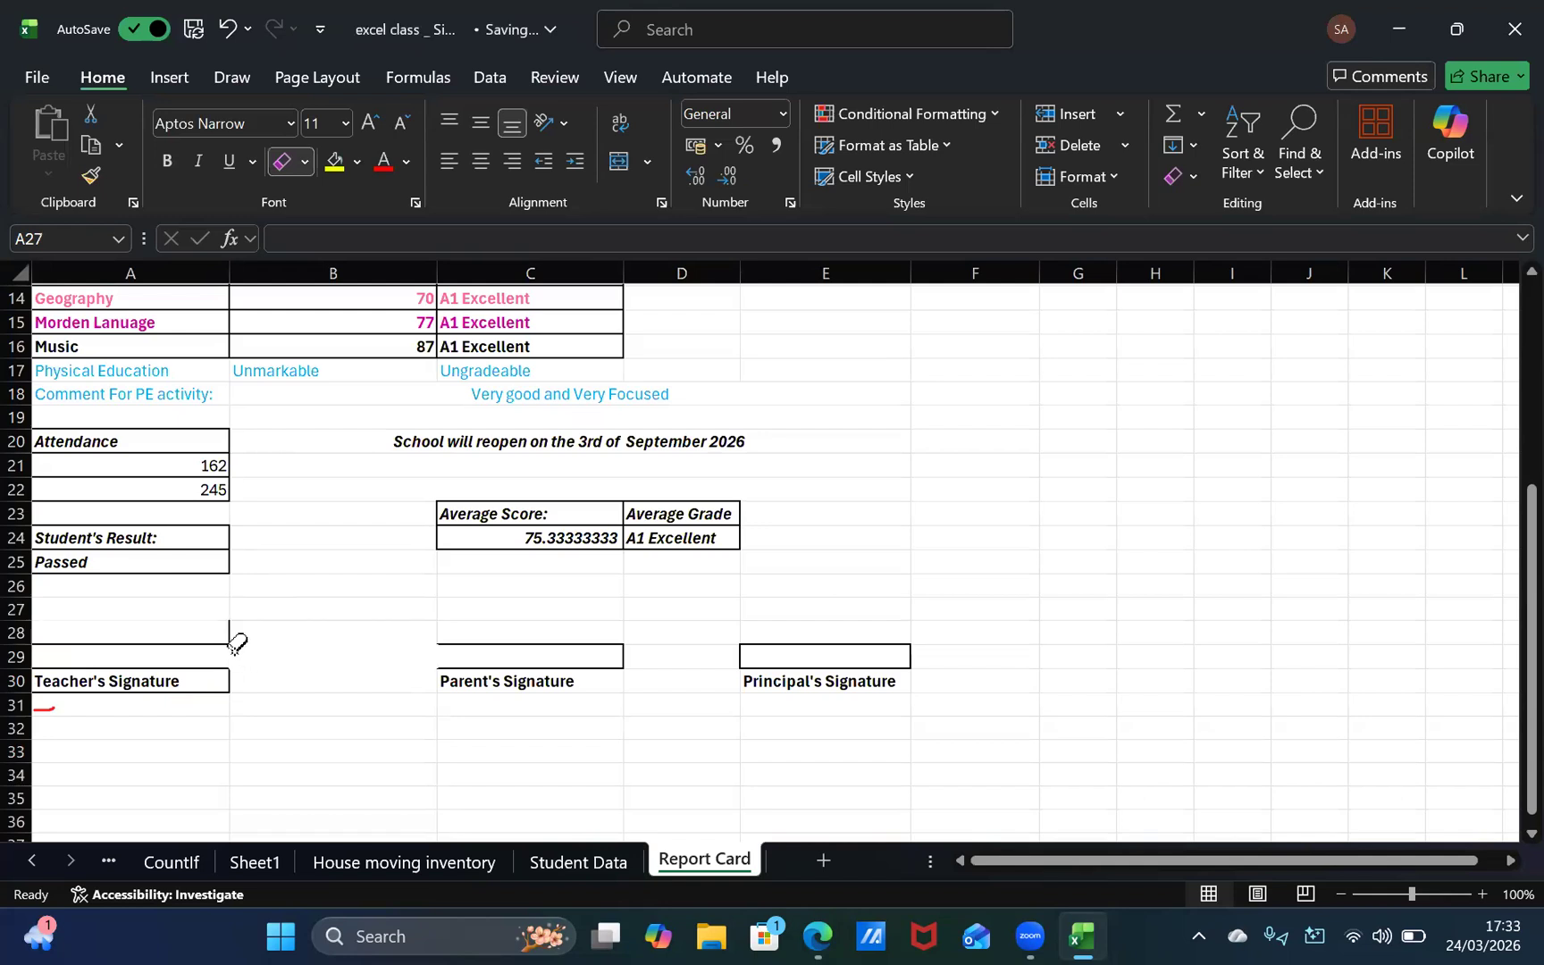
{"action": "left_click_drag", "start_coordinate": [217, 634], "coordinate": [201, 638]}
{"action": "left_click", "coordinate": [218, 629]}
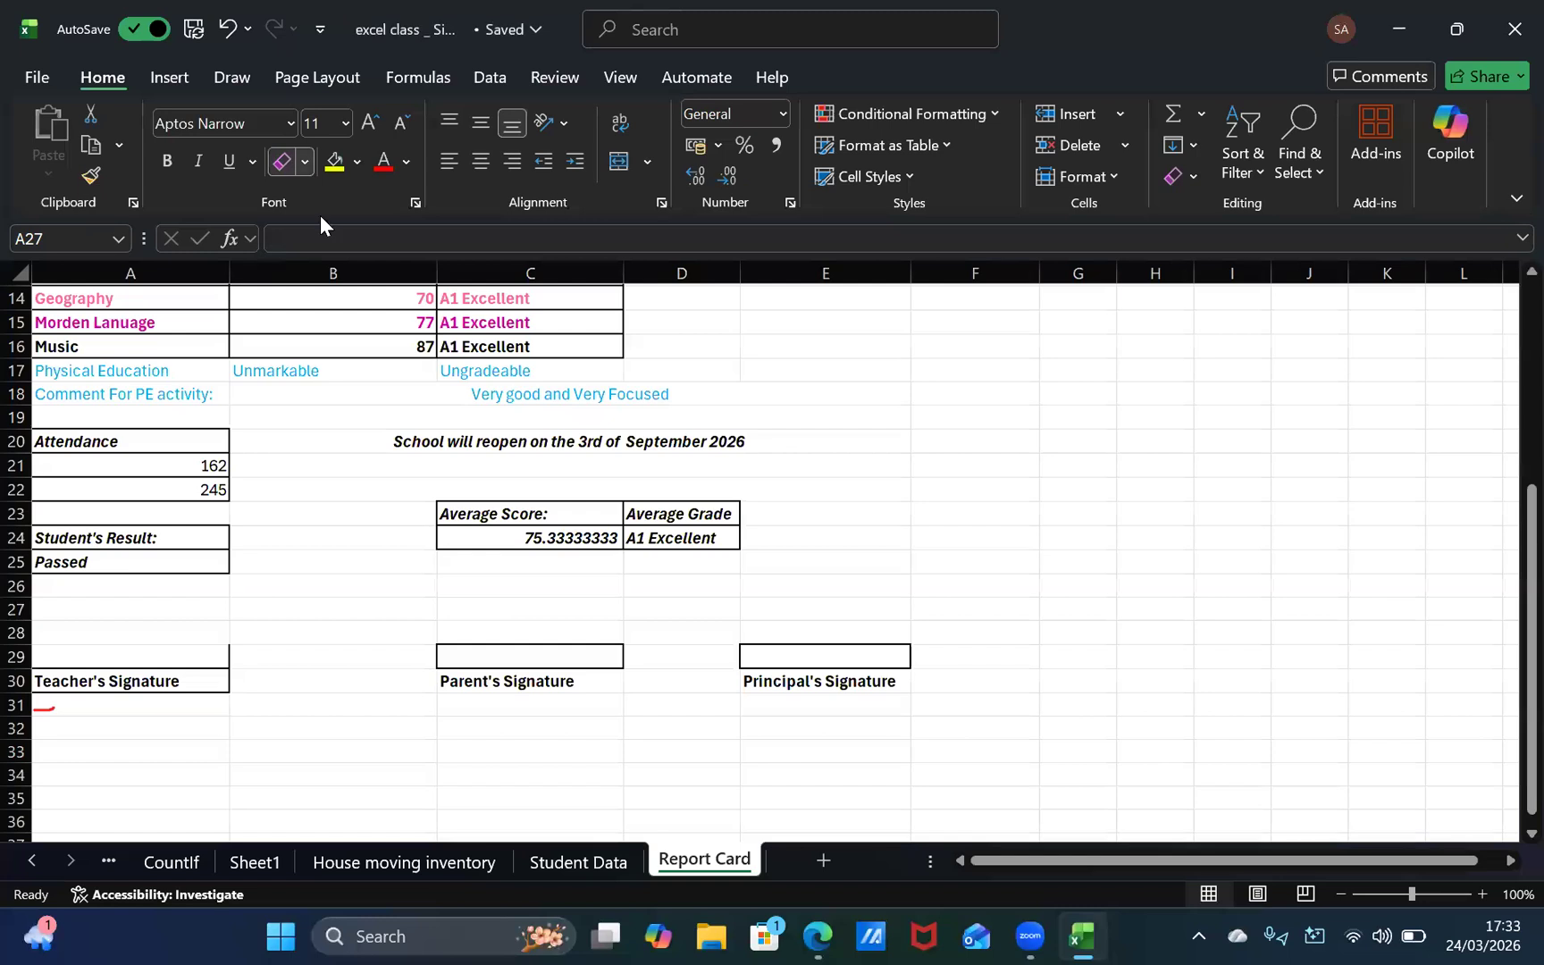
Step: Erase the remaining borders of A29 above the "Teacher's Signature" label and leave border-erasing mode
{"action": "left_click", "coordinate": [305, 162]}
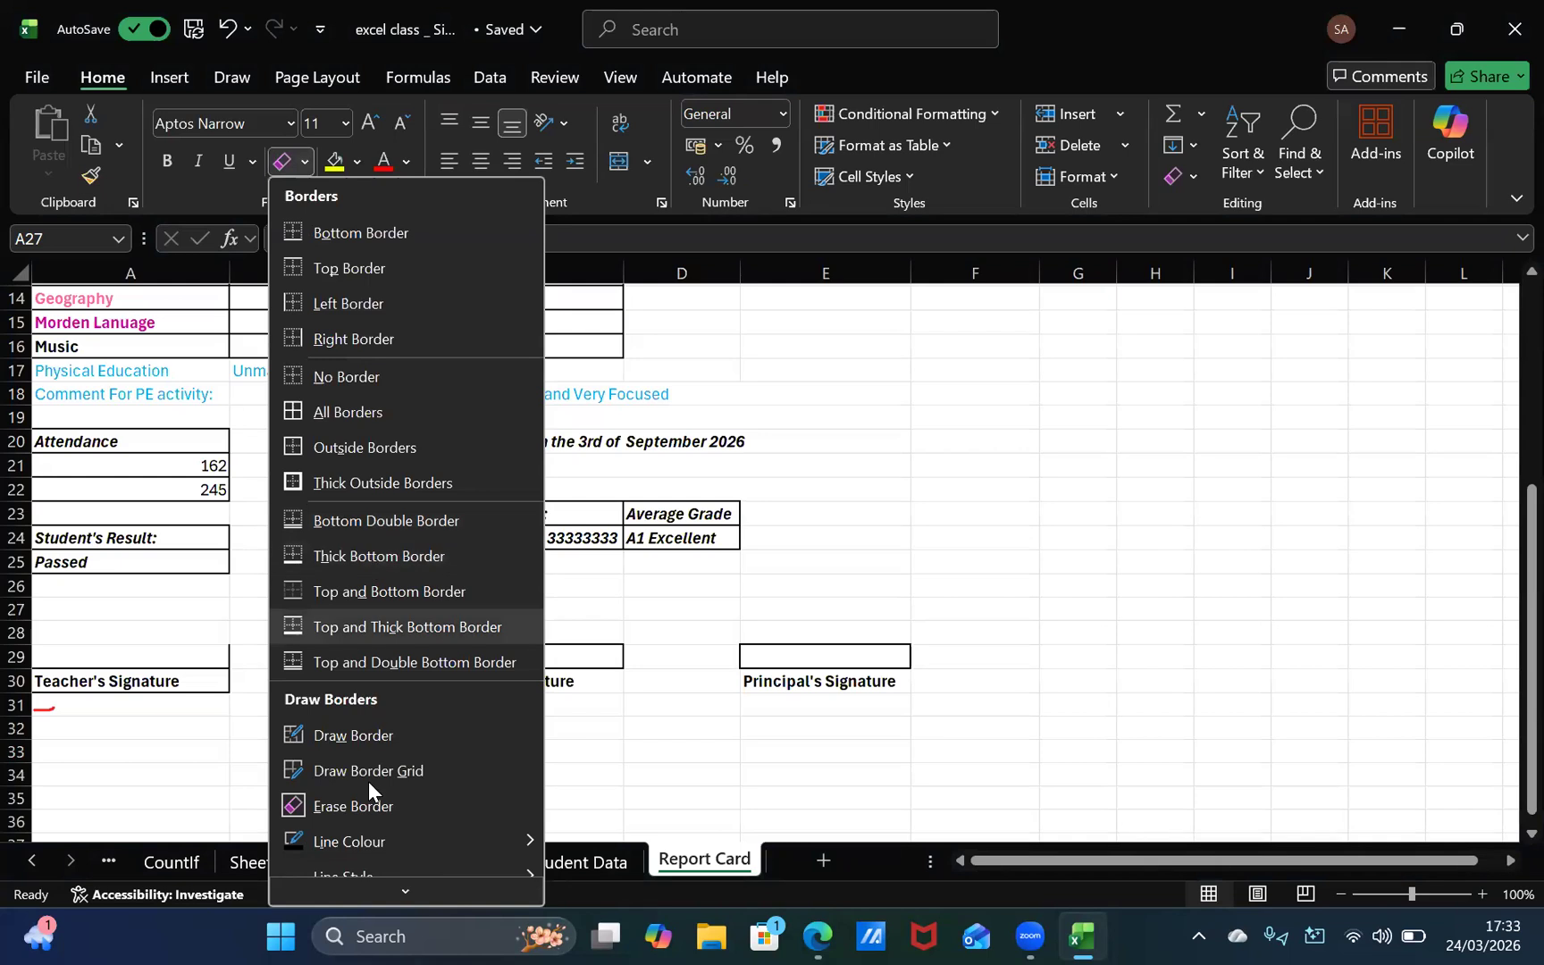
{"action": "left_click", "coordinate": [190, 656]}
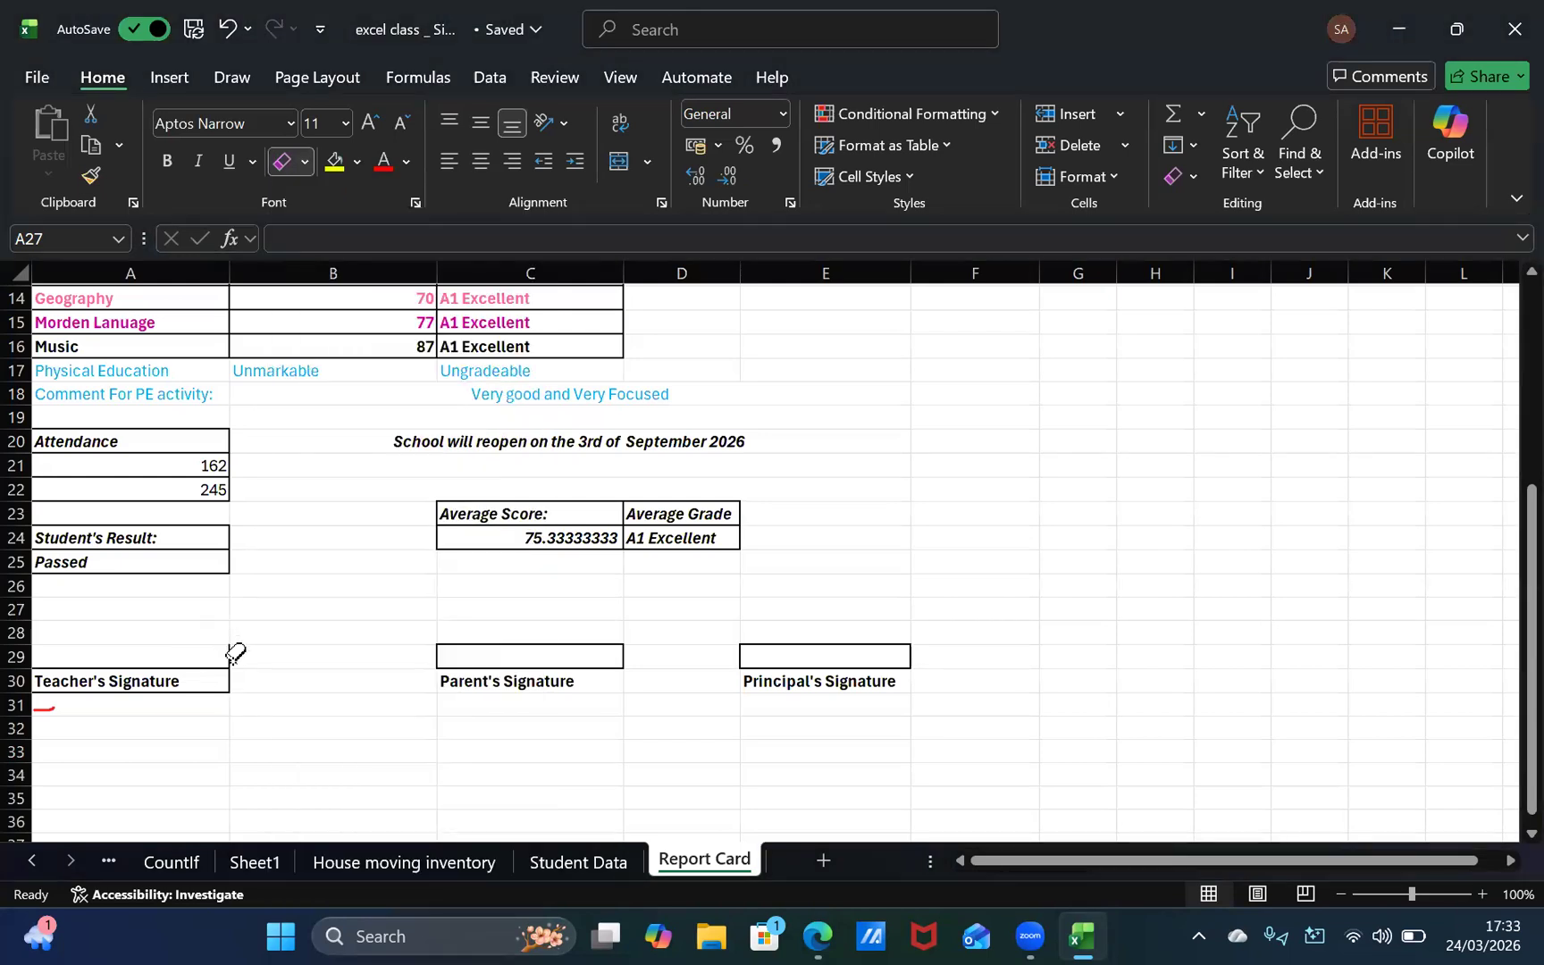
{"action": "left_click", "coordinate": [189, 661]}
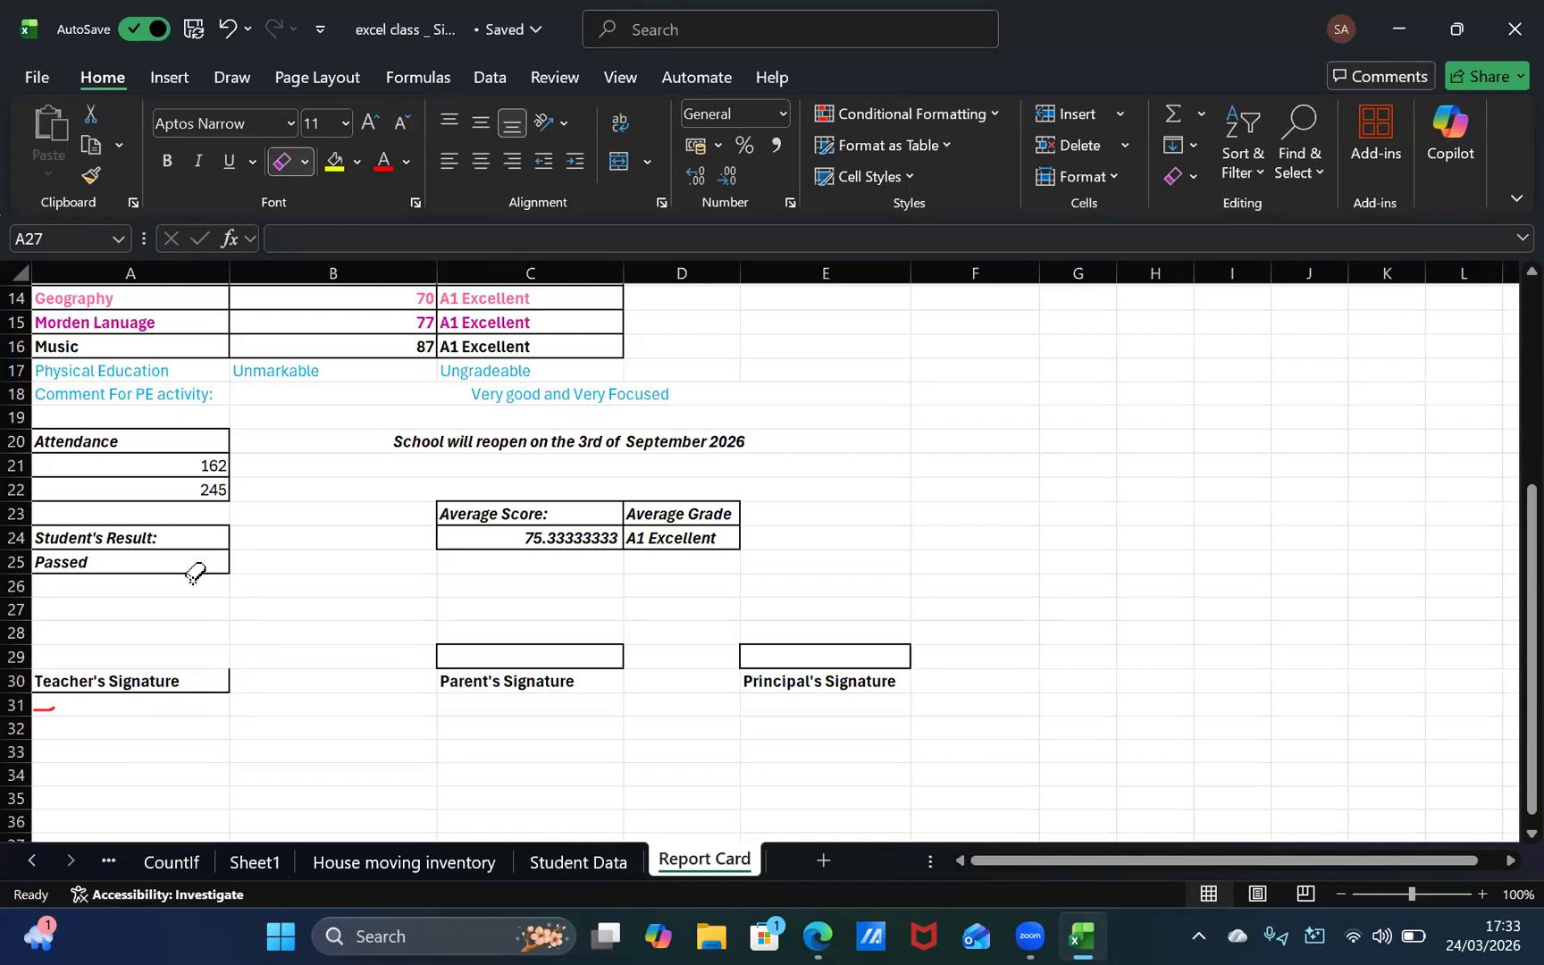
{"action": "left_click", "coordinate": [304, 162]}
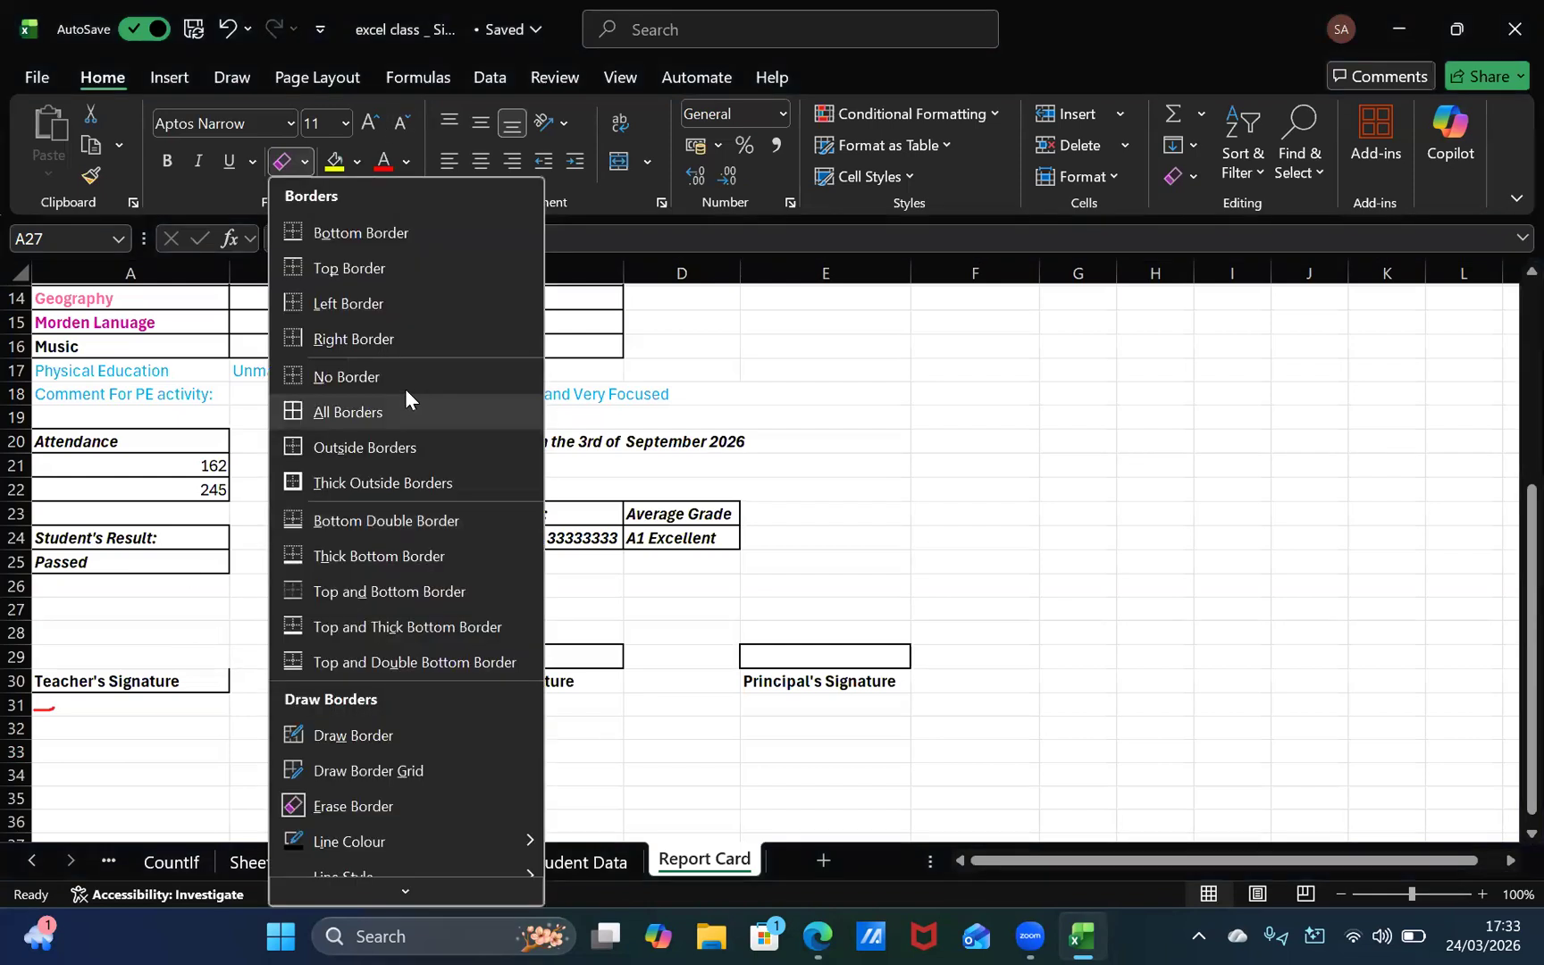
{"action": "left_click", "coordinate": [328, 382]}
{"action": "left_click", "coordinate": [225, 687]}
{"action": "left_click", "coordinate": [213, 652]}
{"action": "left_click", "coordinate": [253, 653]}
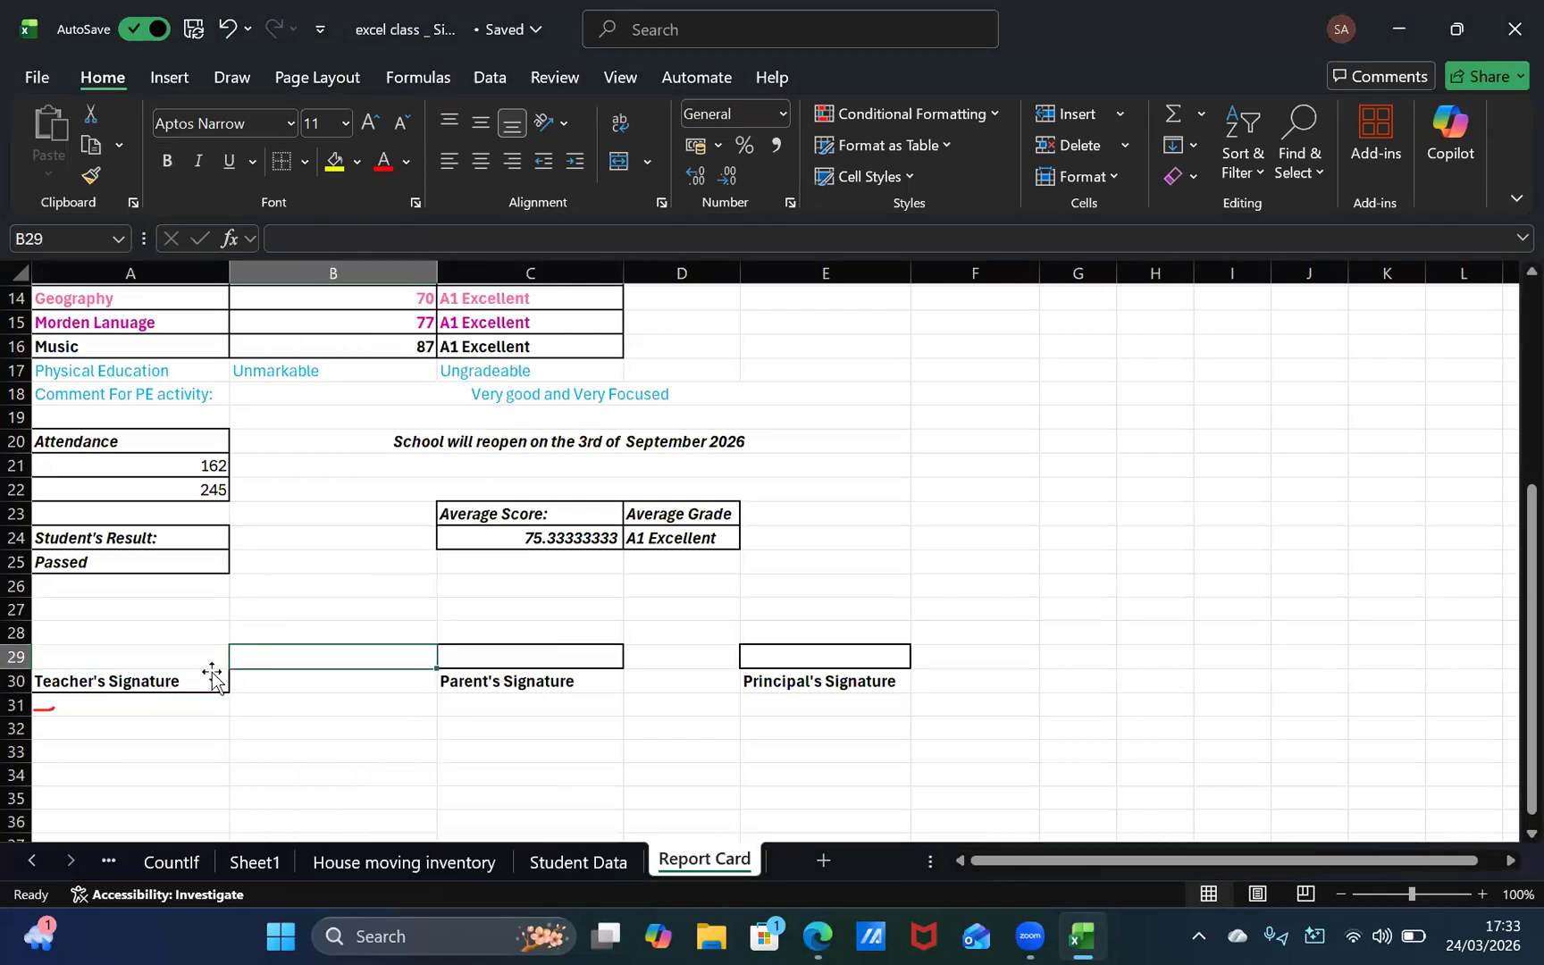
Step: Try an outside border around A29 and a thick outside border around the "Teacher's Signature" cell A30
{"action": "left_click", "coordinate": [215, 676]}
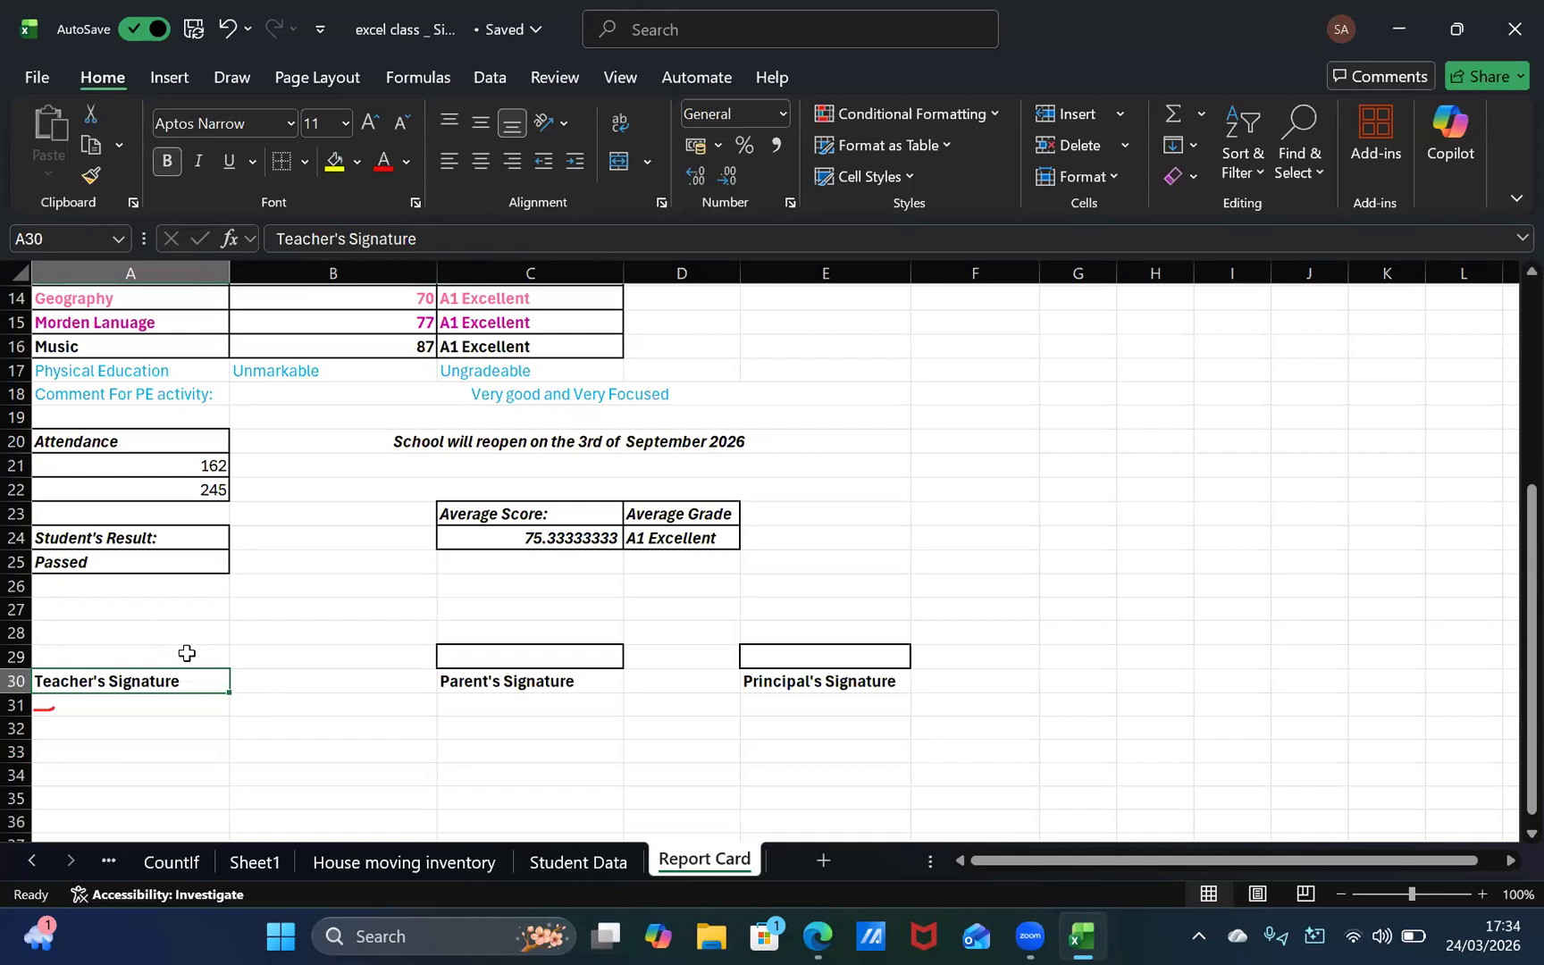
{"action": "left_click", "coordinate": [186, 657]}
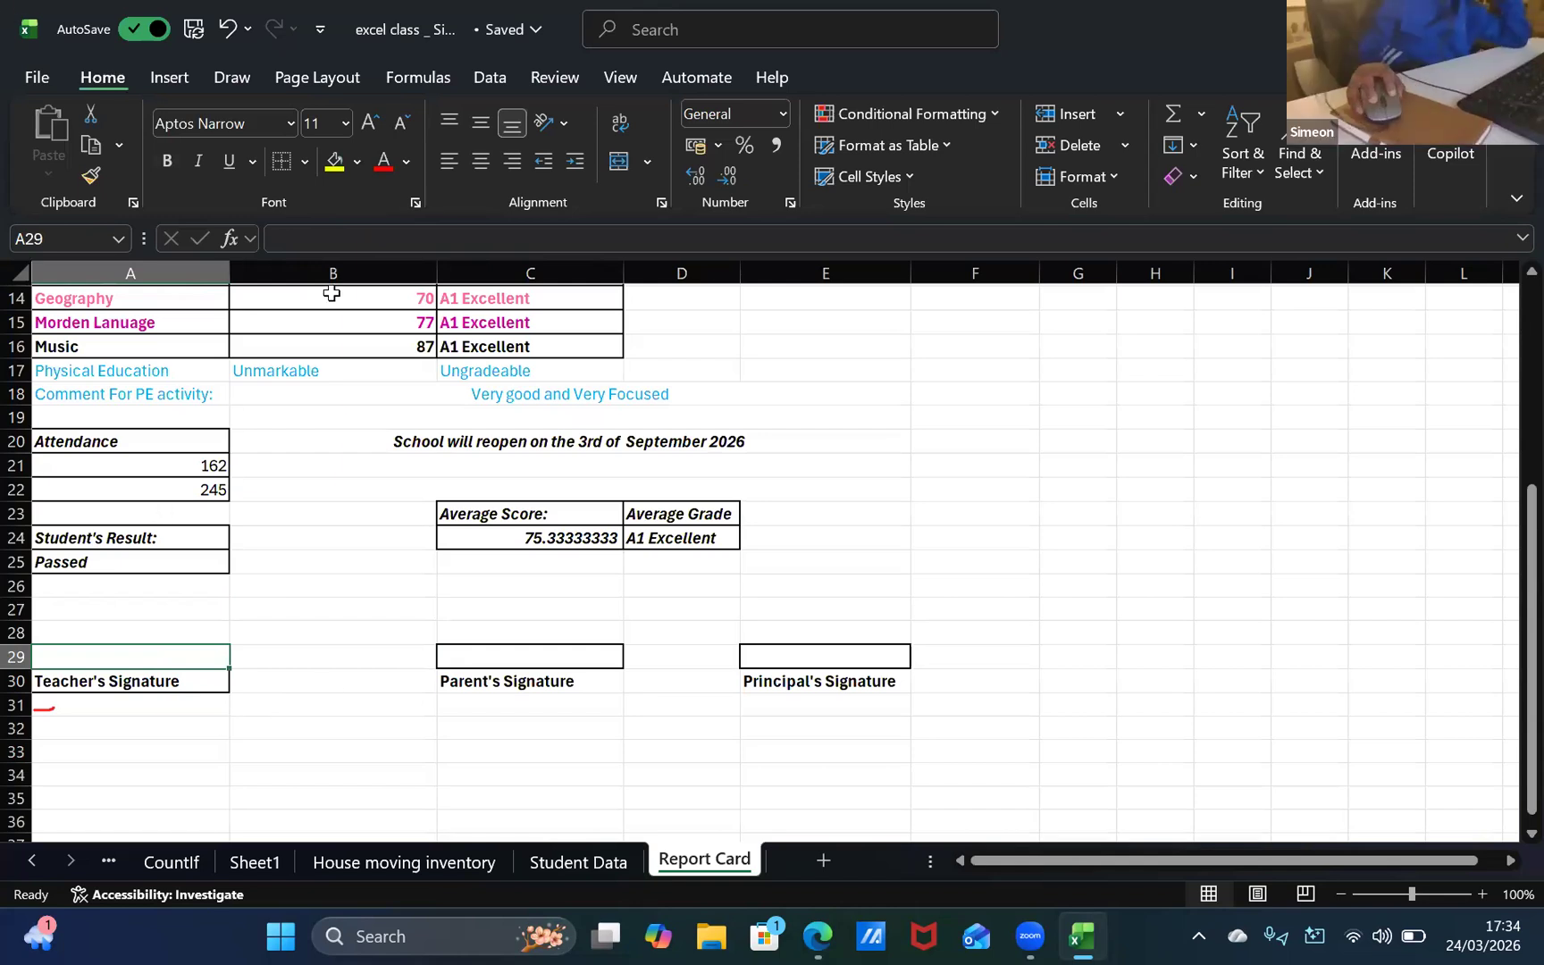
{"action": "left_click", "coordinate": [304, 161]}
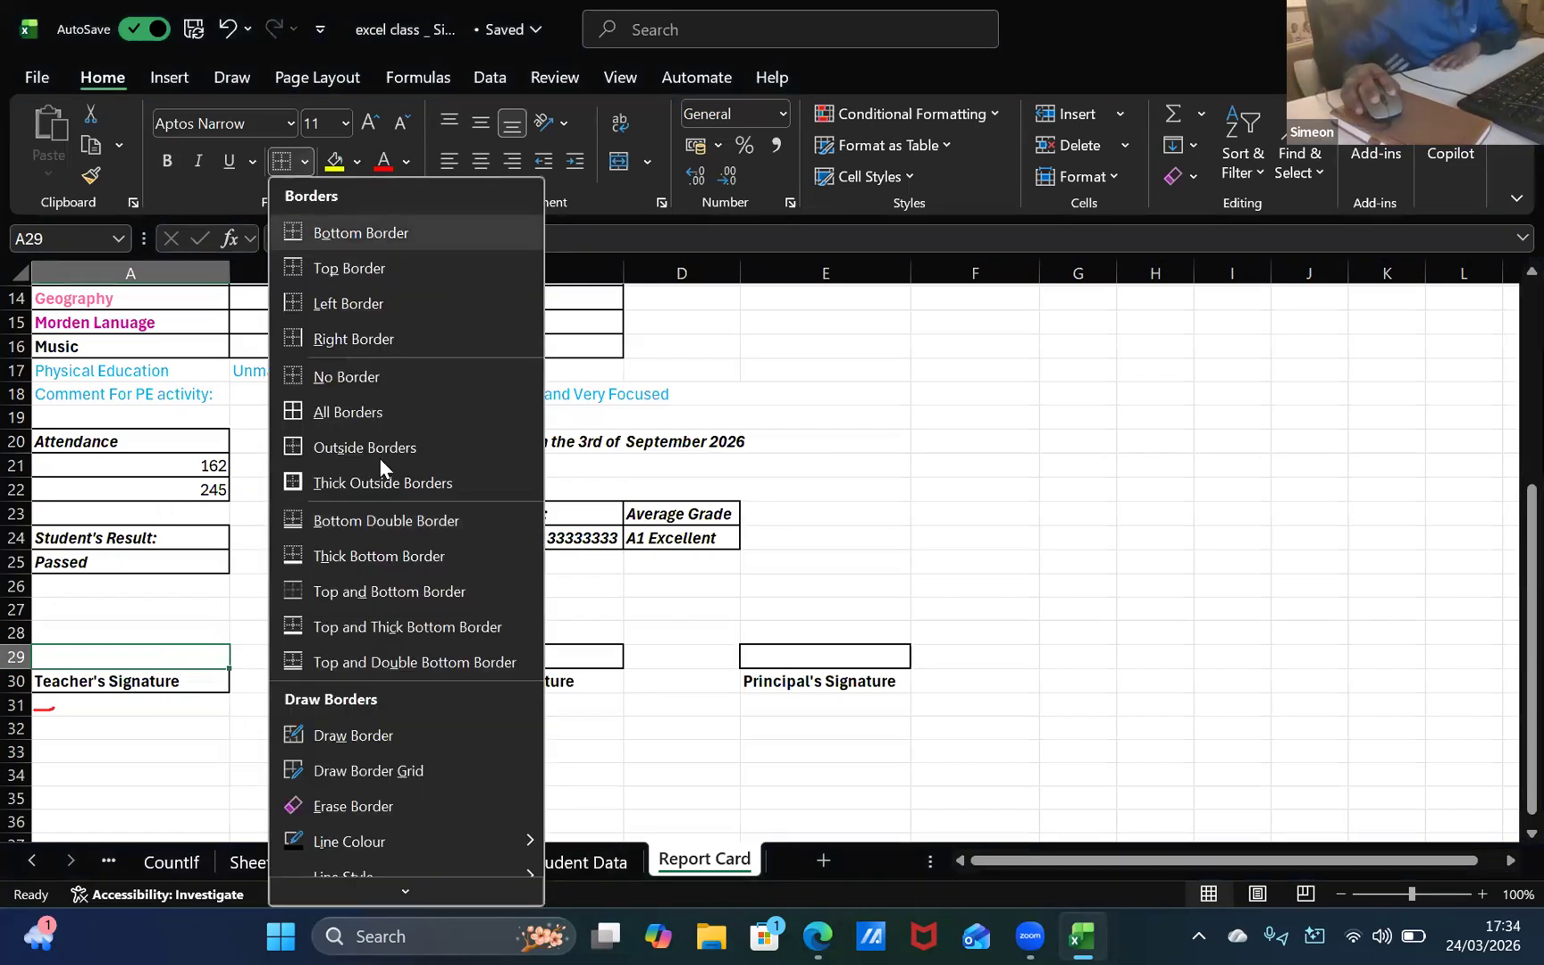
{"action": "left_click", "coordinate": [131, 679]}
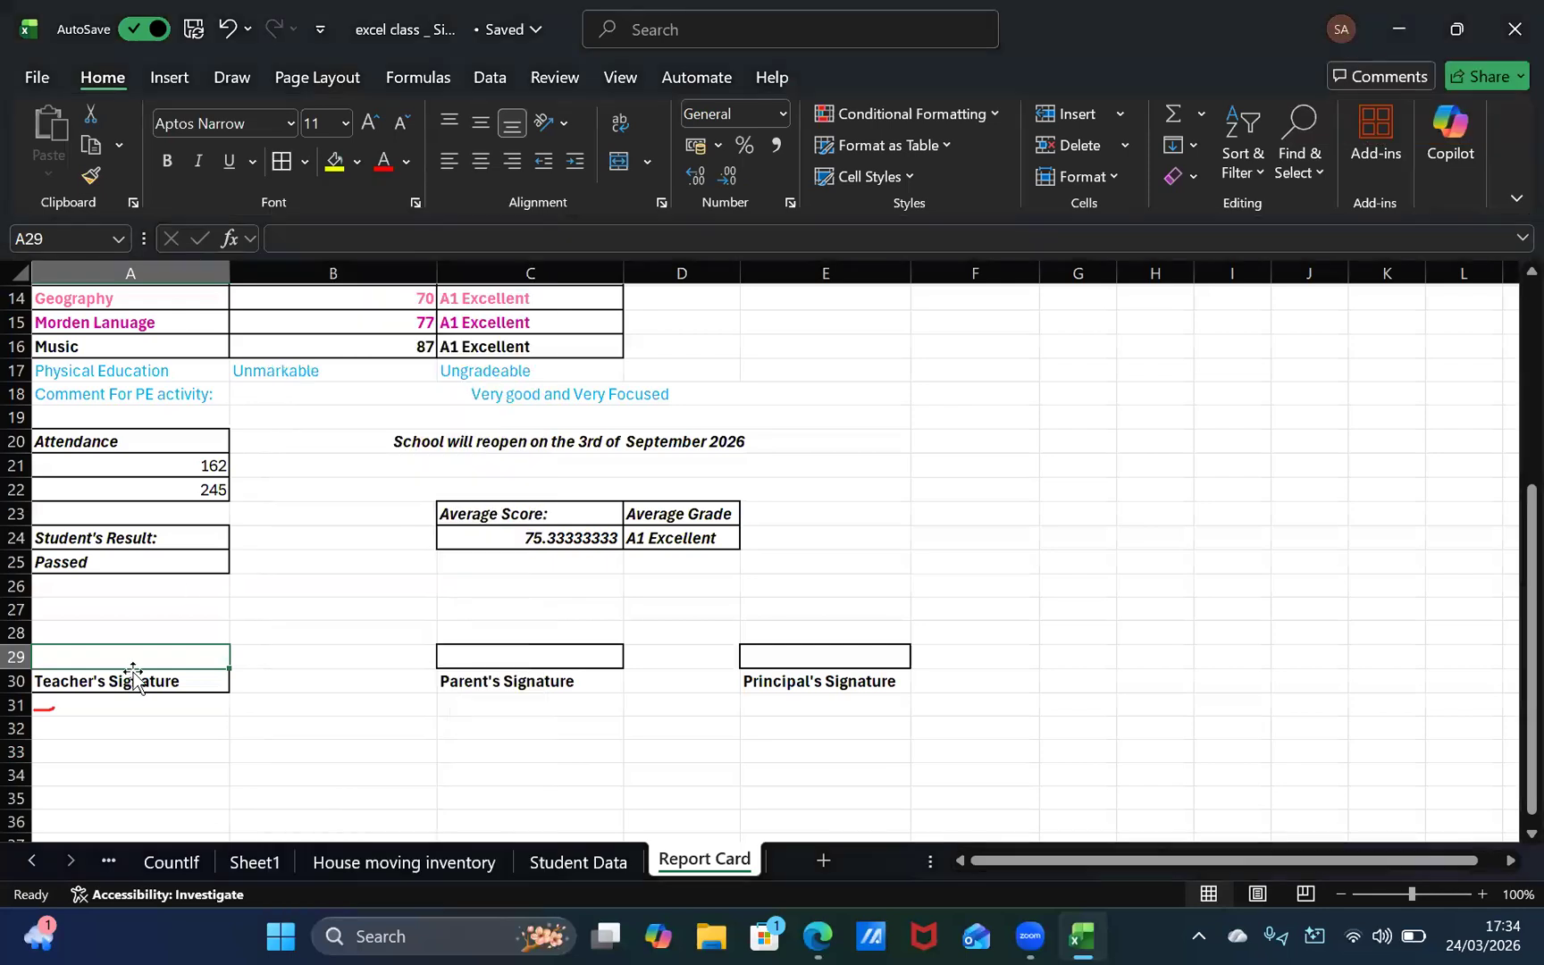
{"action": "left_click", "coordinate": [134, 680]}
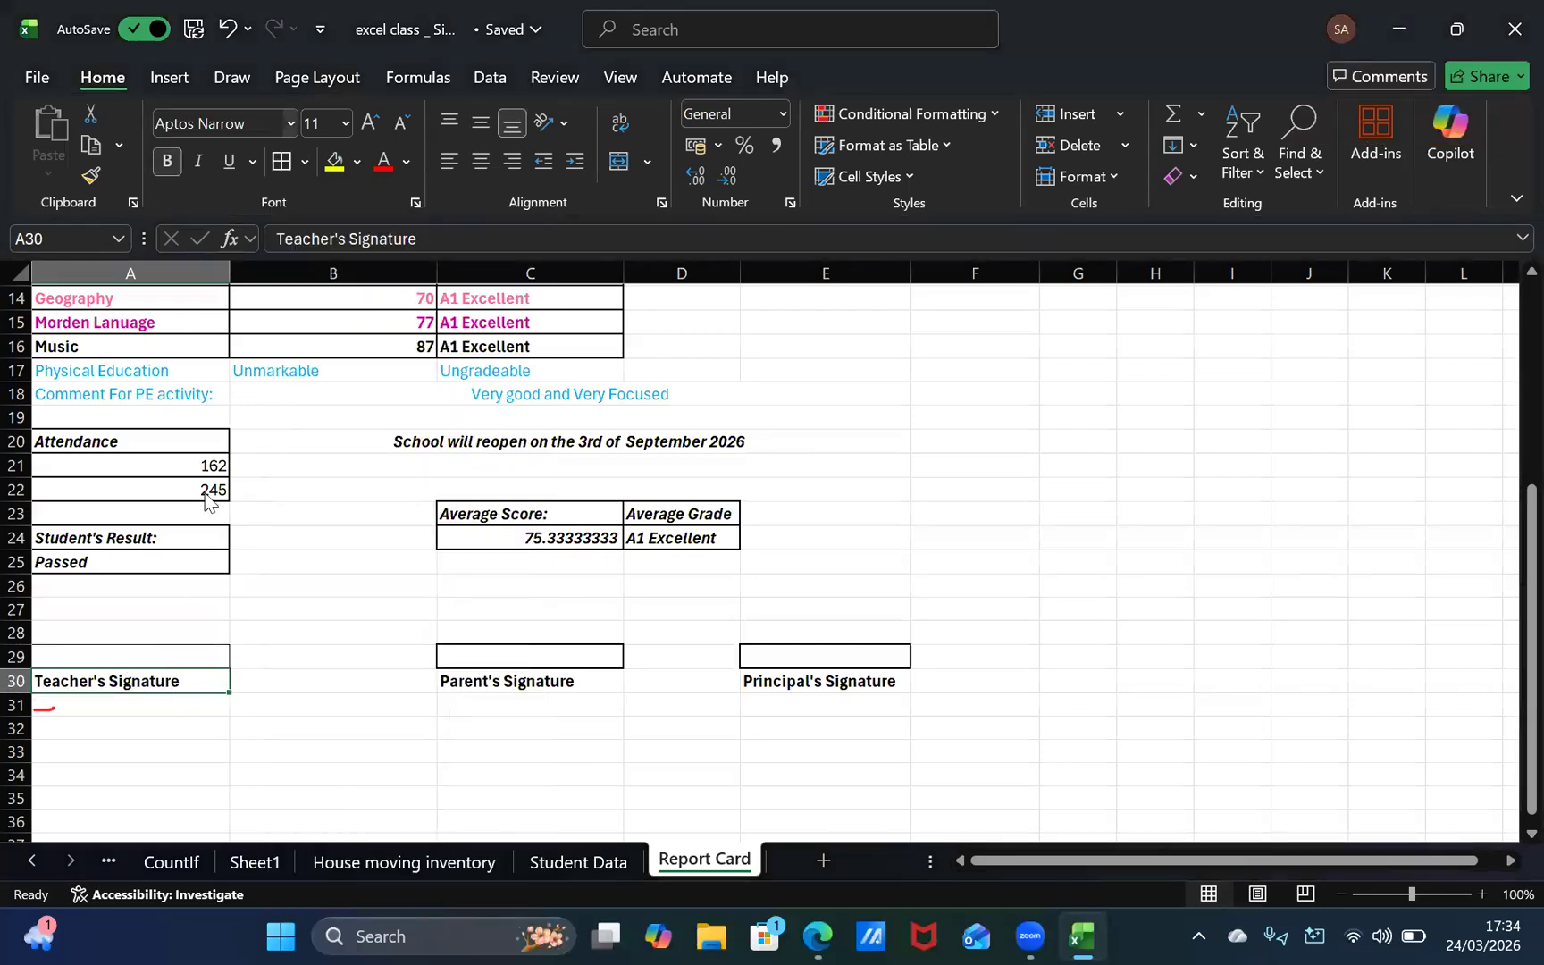
{"action": "left_click", "coordinate": [304, 161]}
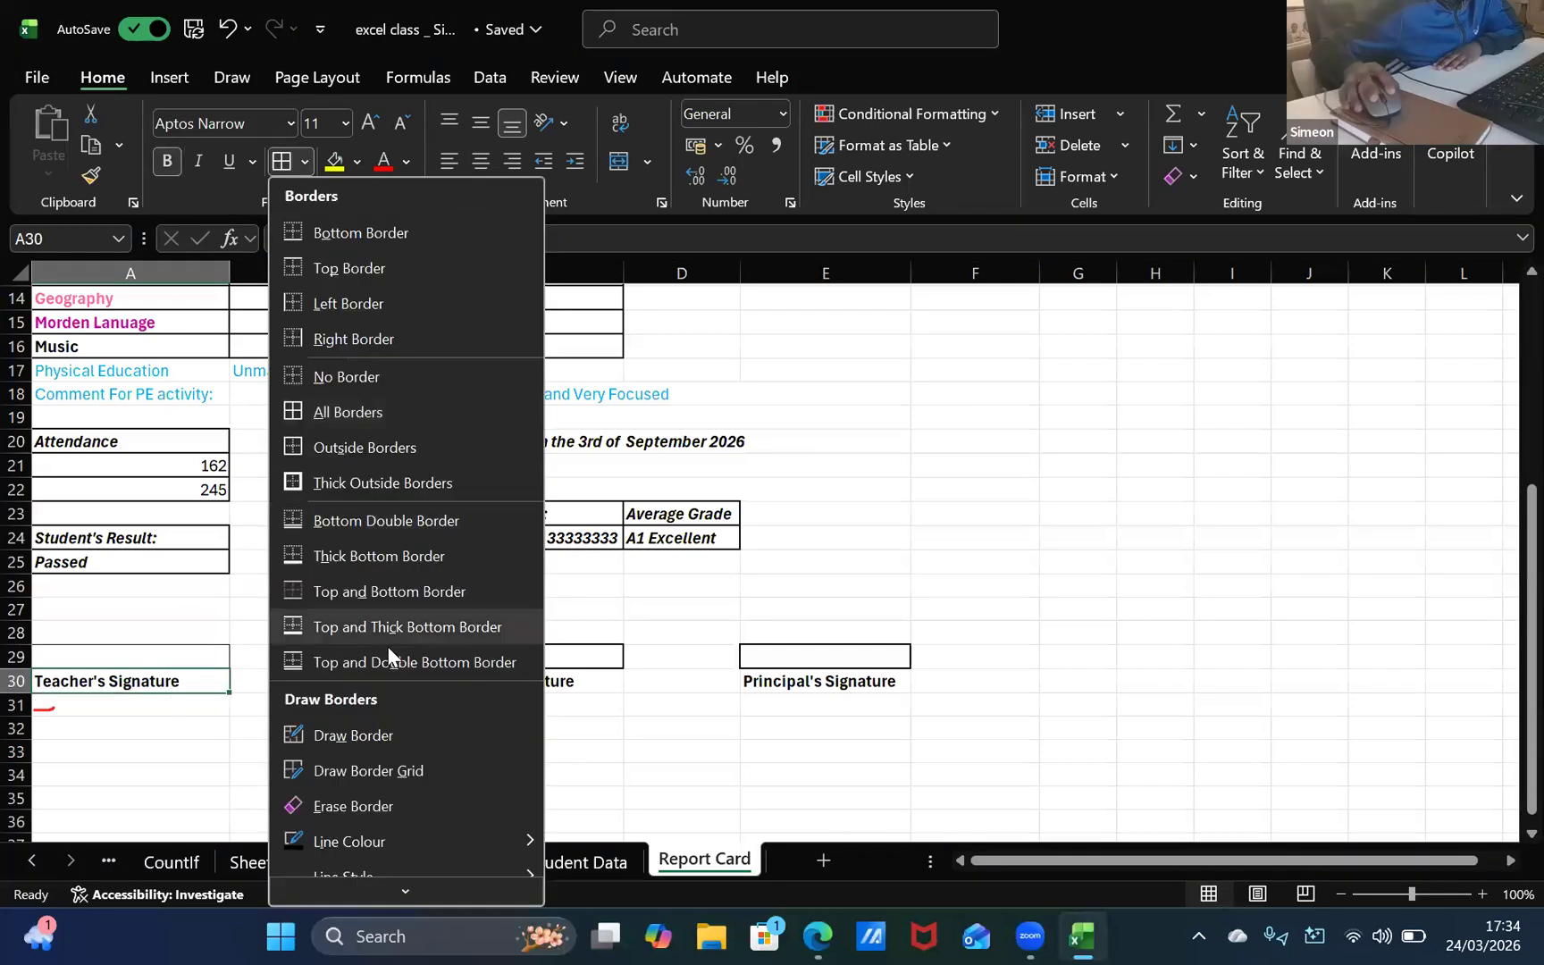
{"action": "left_click", "coordinate": [352, 490]}
Step: Remove all borders from the empty cell A29 above the "Teacher's Signature" label
{"action": "left_click", "coordinate": [219, 655]}
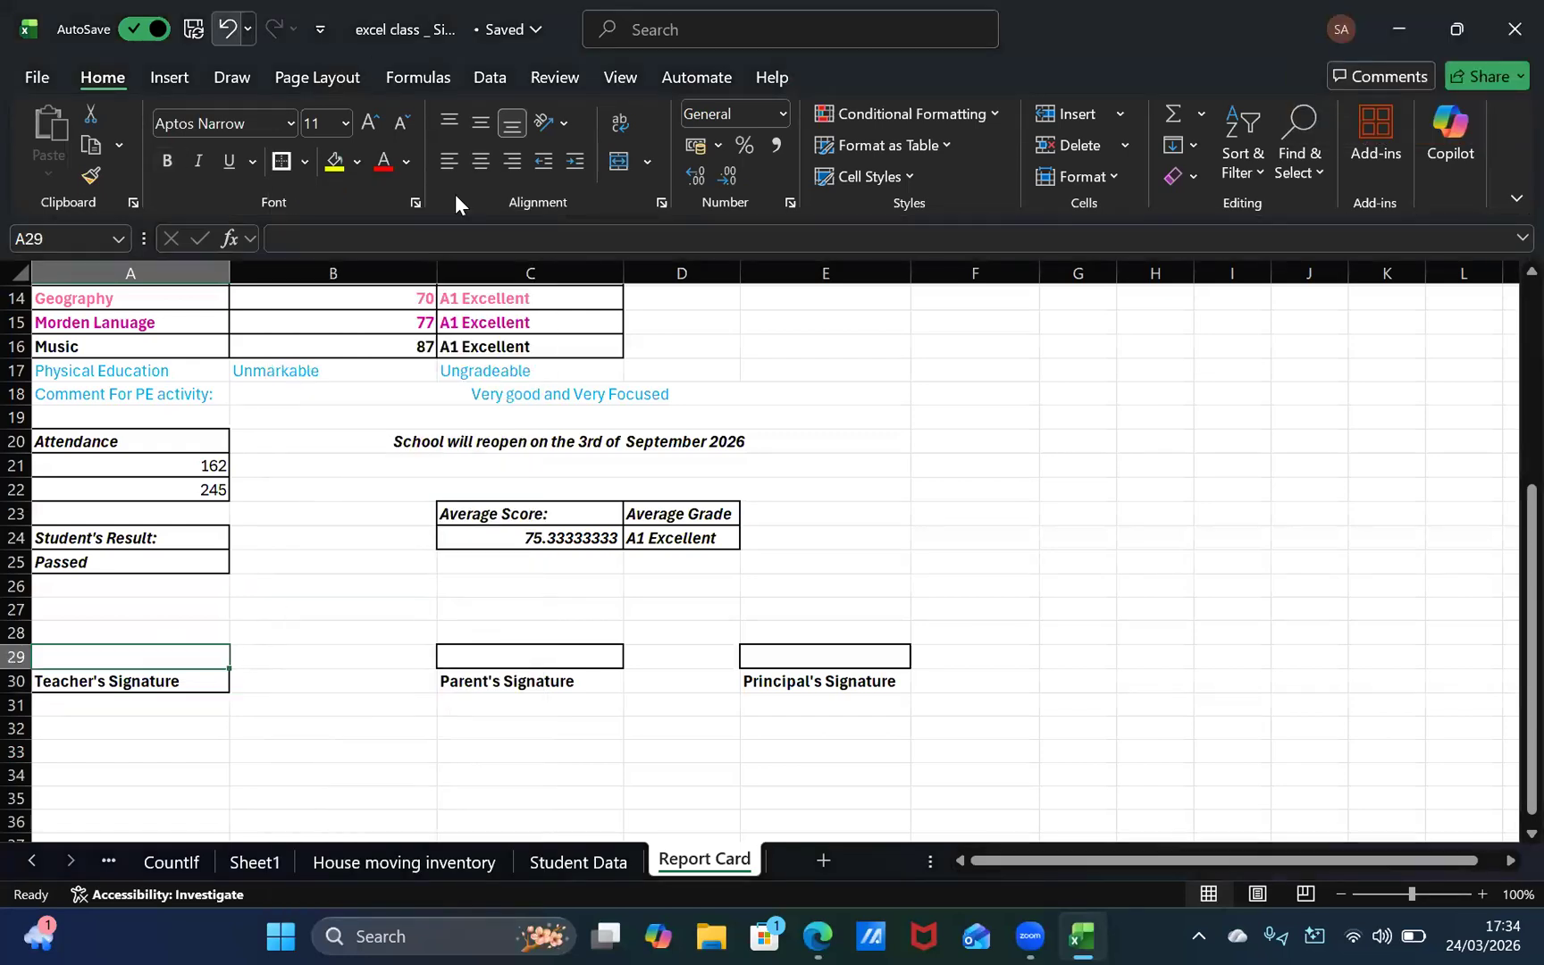
{"action": "left_click", "coordinate": [305, 161]}
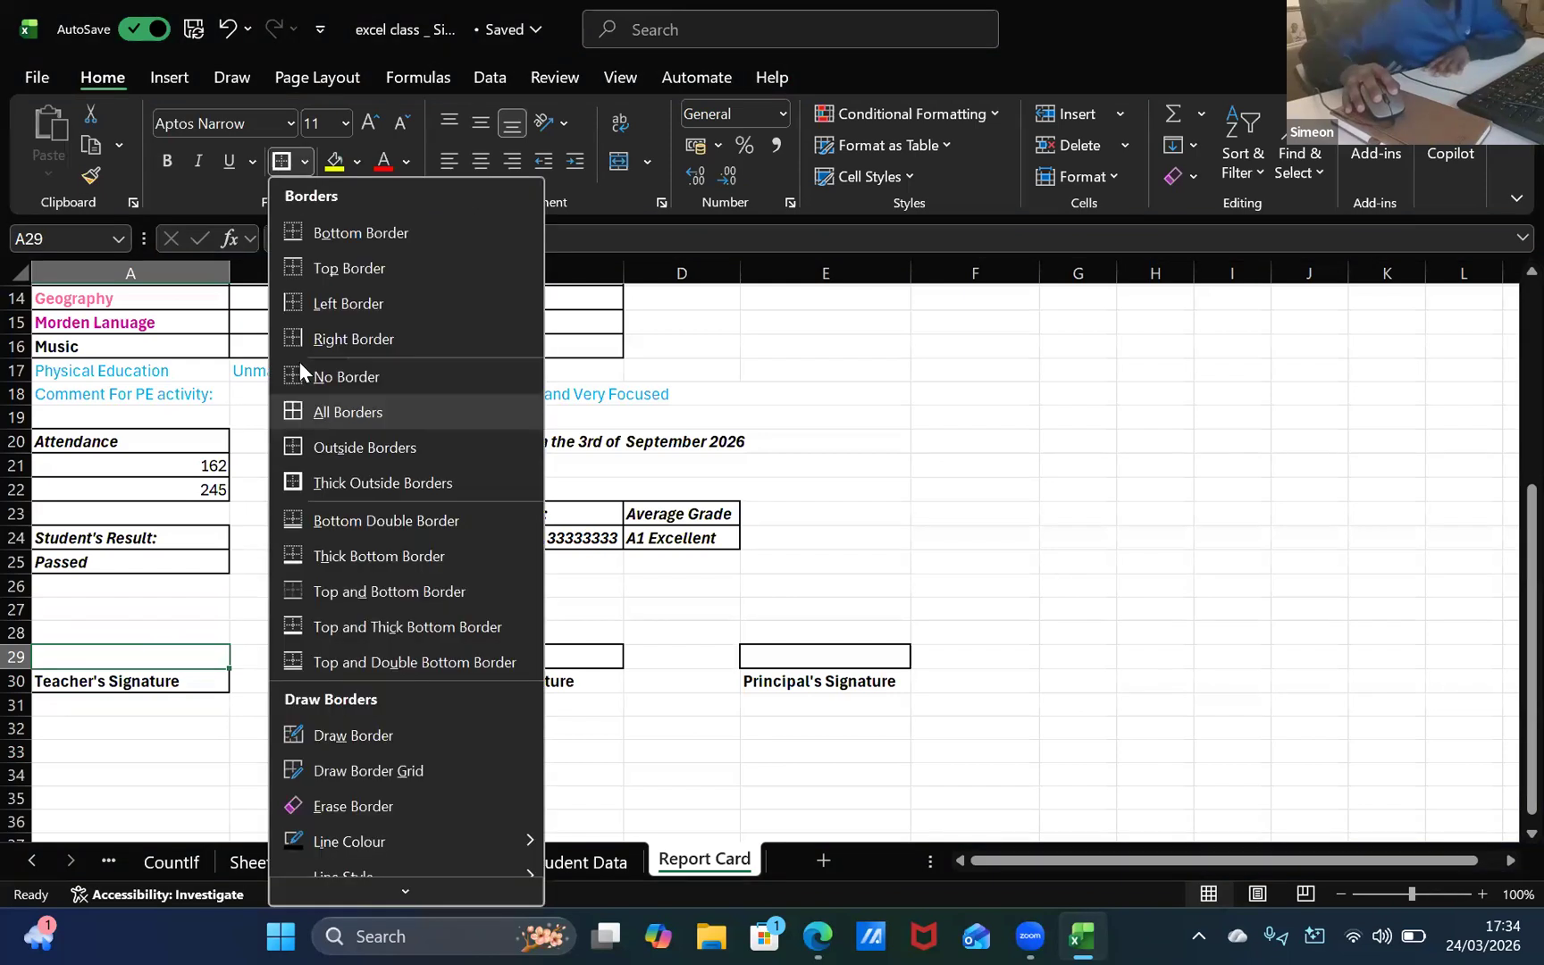
{"action": "left_click", "coordinate": [299, 368]}
{"action": "left_click", "coordinate": [404, 614]}
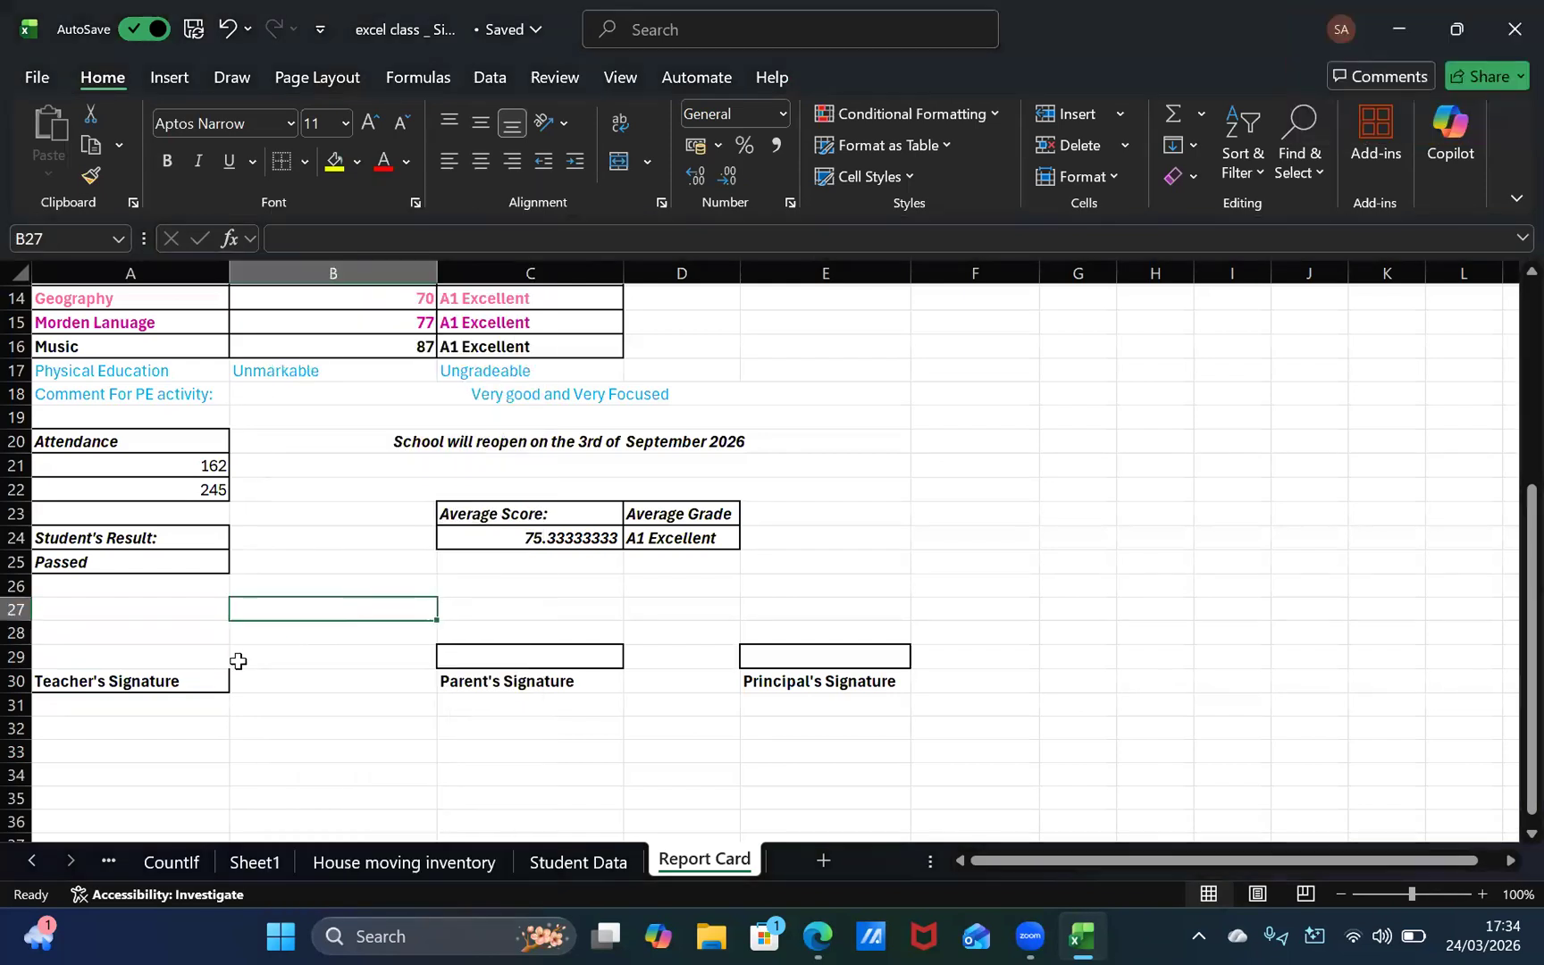
{"action": "left_click", "coordinate": [159, 653]}
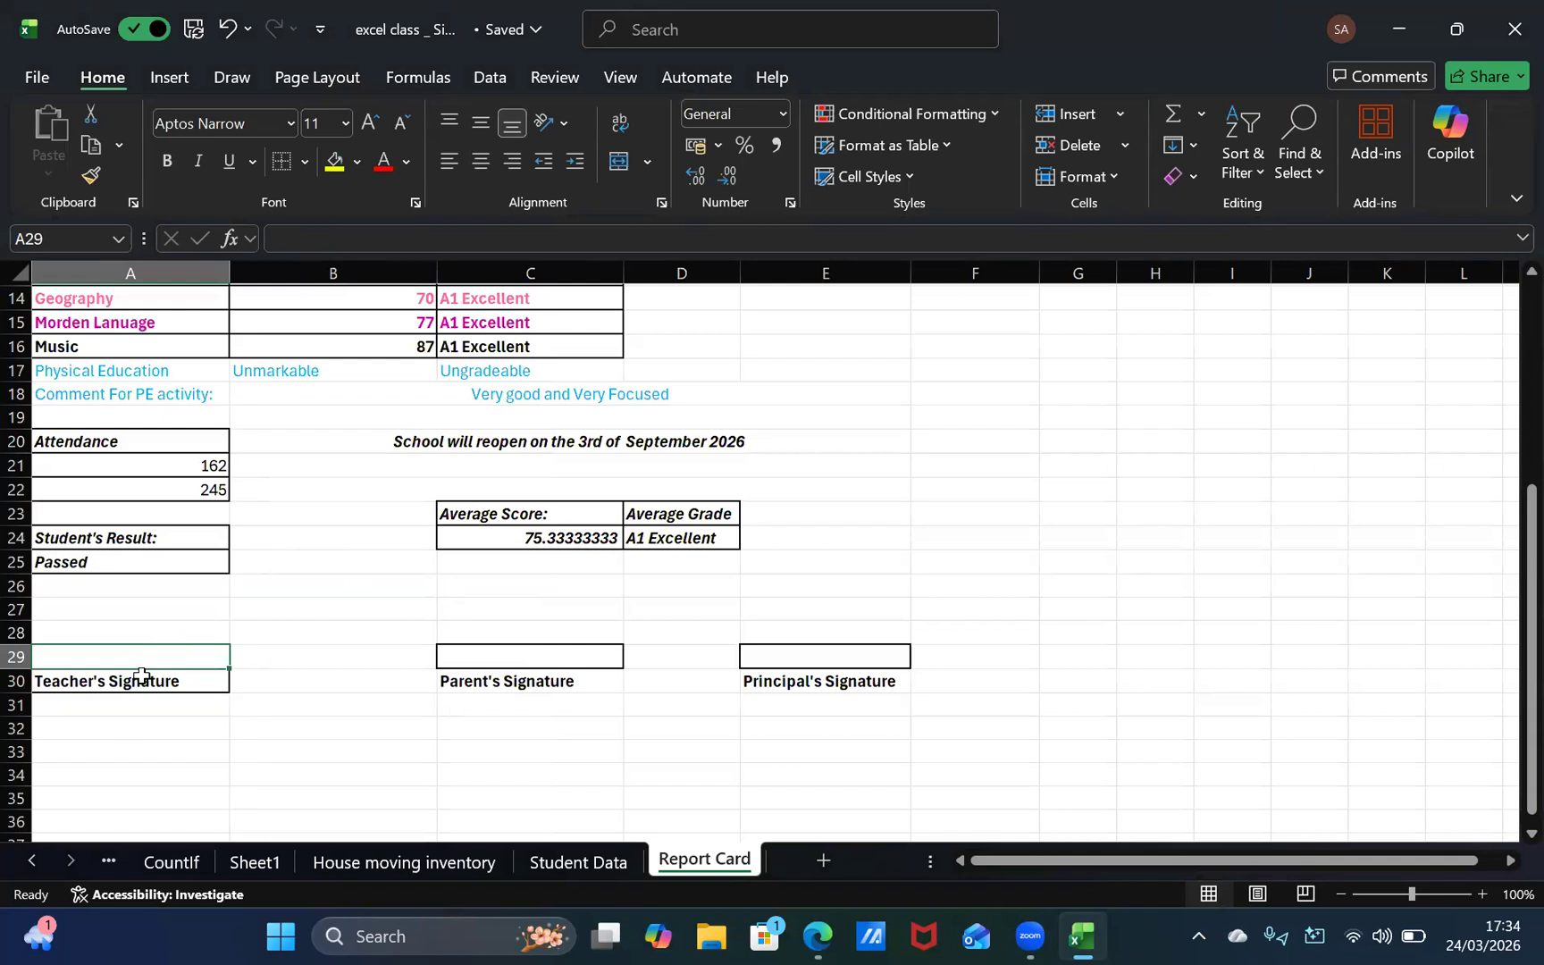
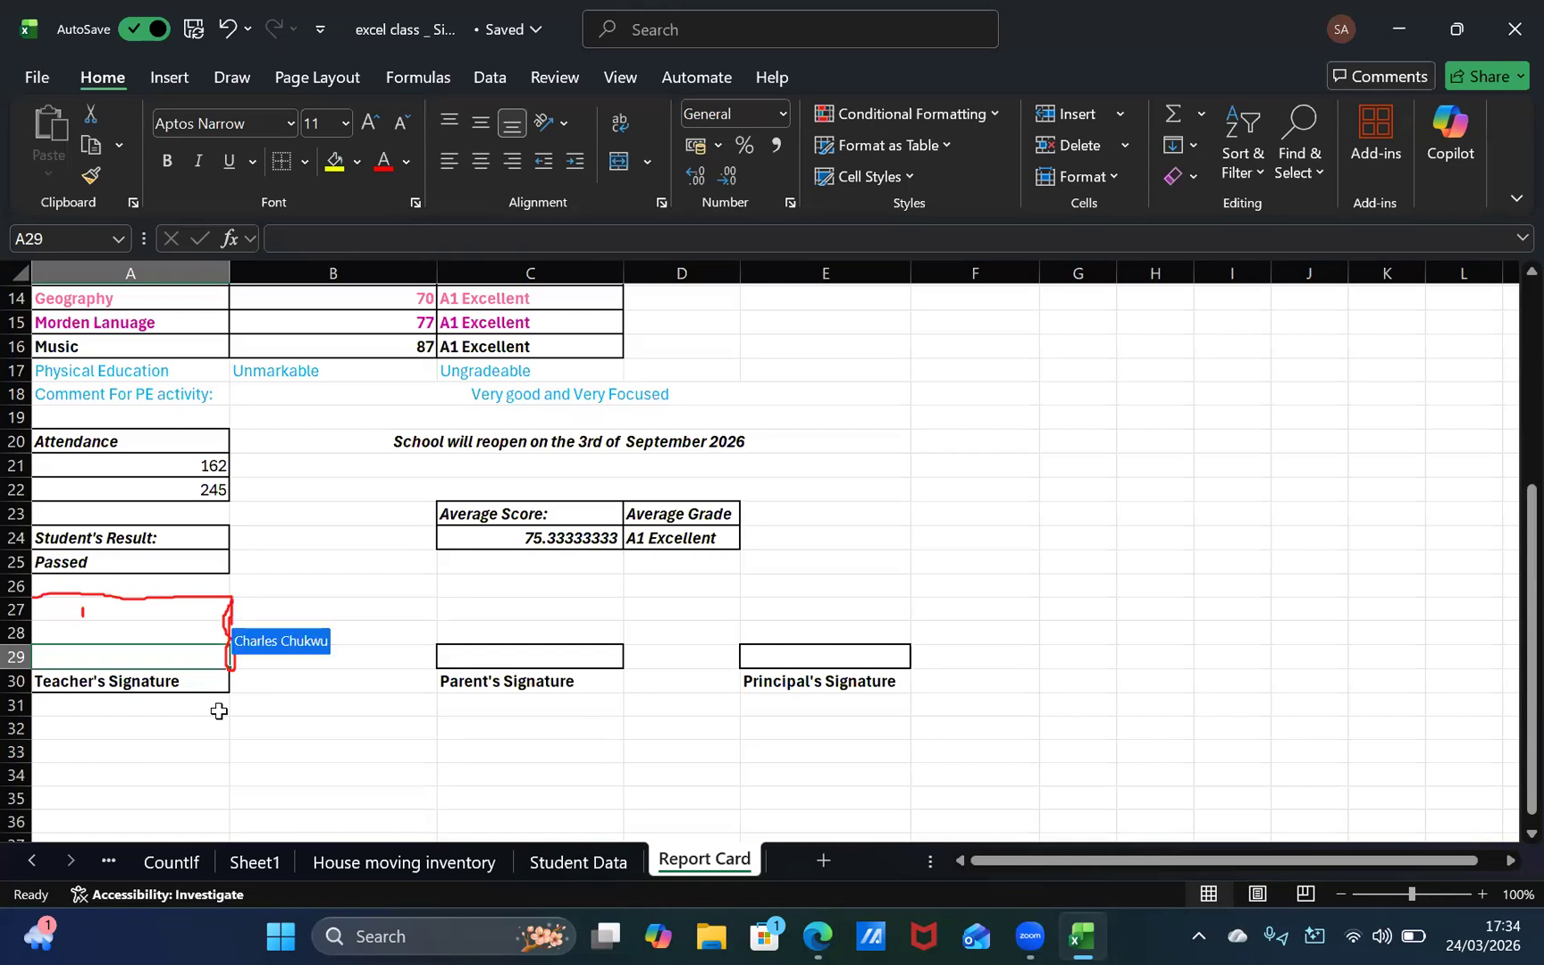
Step: Add right, left and top borders to the empty cell A27 to form the top of the teacher's signature box
{"action": "left_click", "coordinate": [177, 613]}
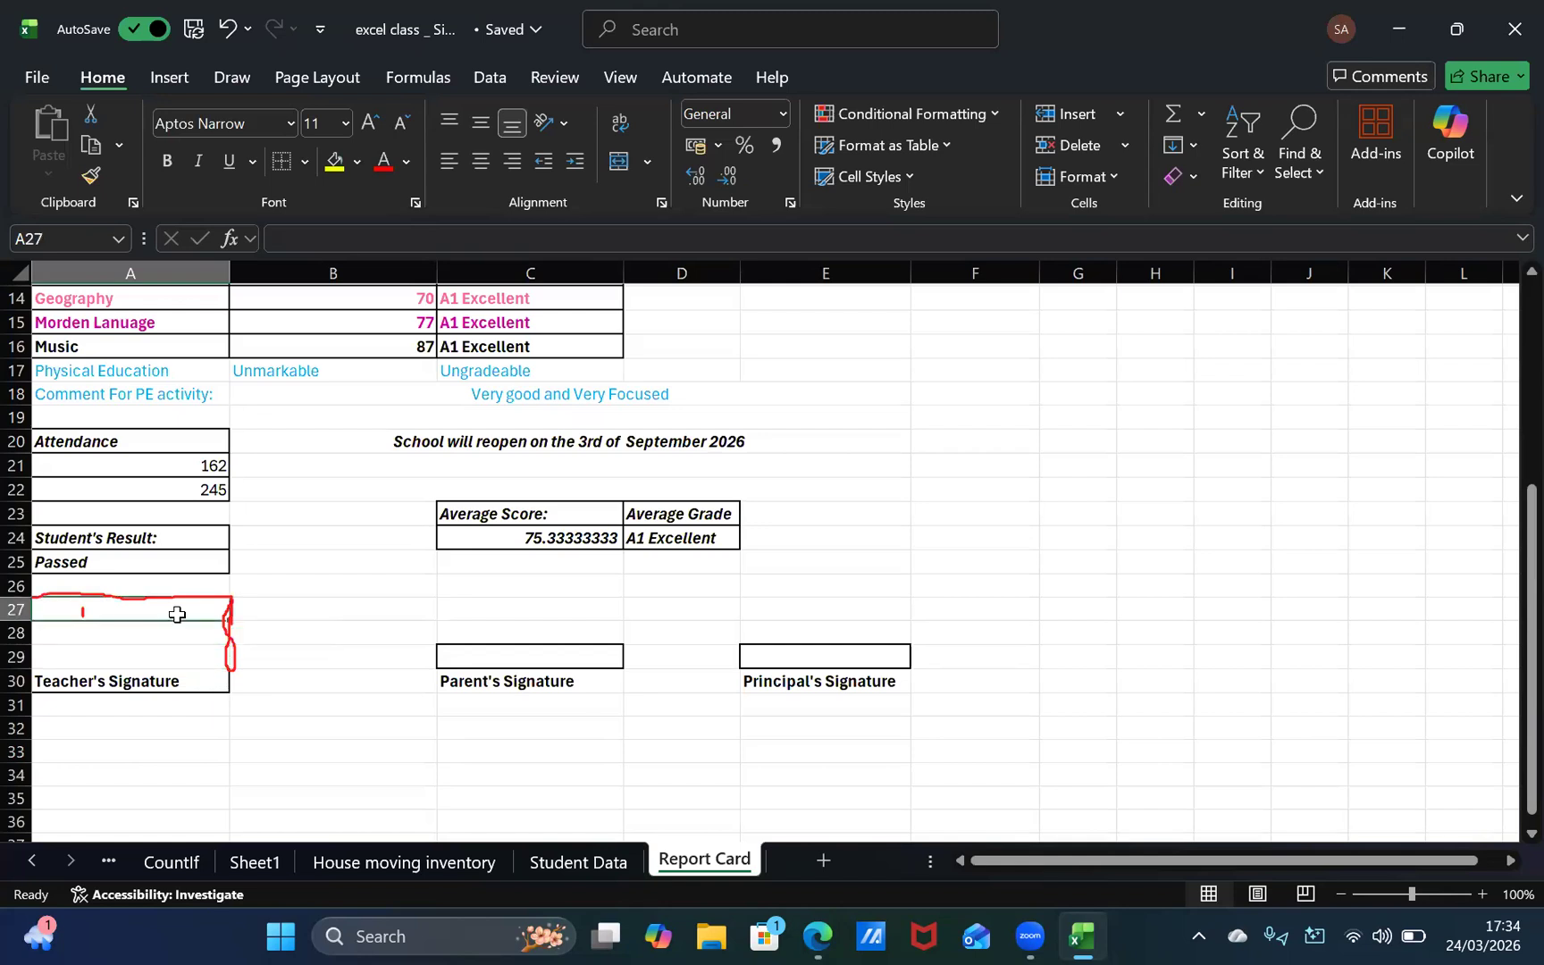
{"action": "left_click", "coordinate": [305, 161]}
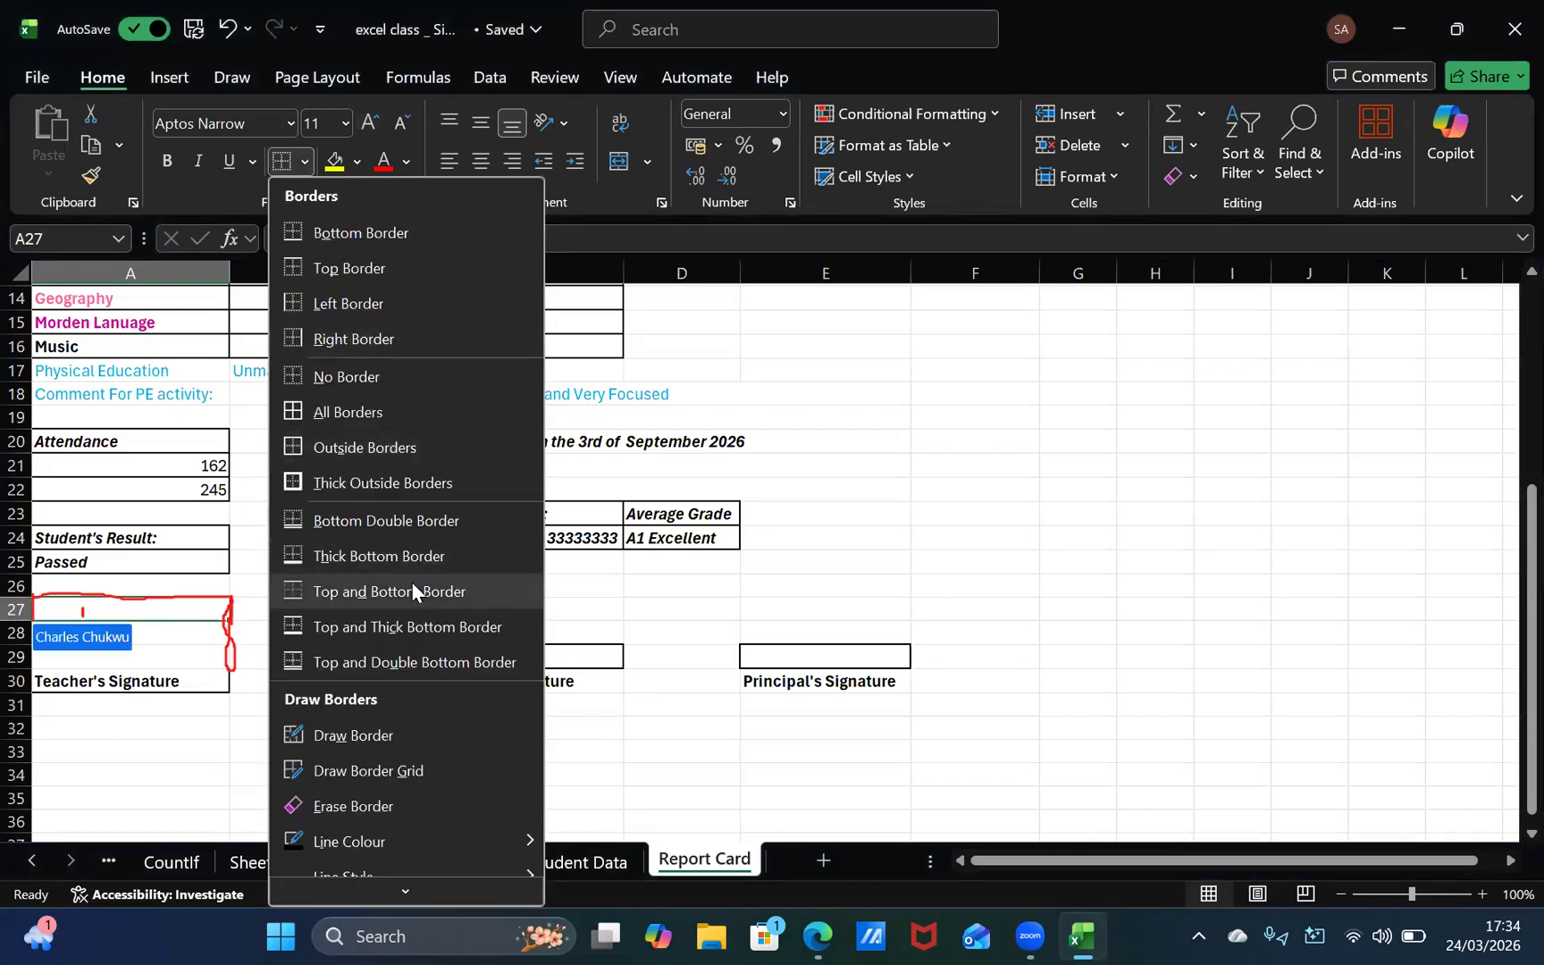
{"action": "left_click", "coordinate": [382, 339]}
{"action": "left_click", "coordinate": [304, 162]}
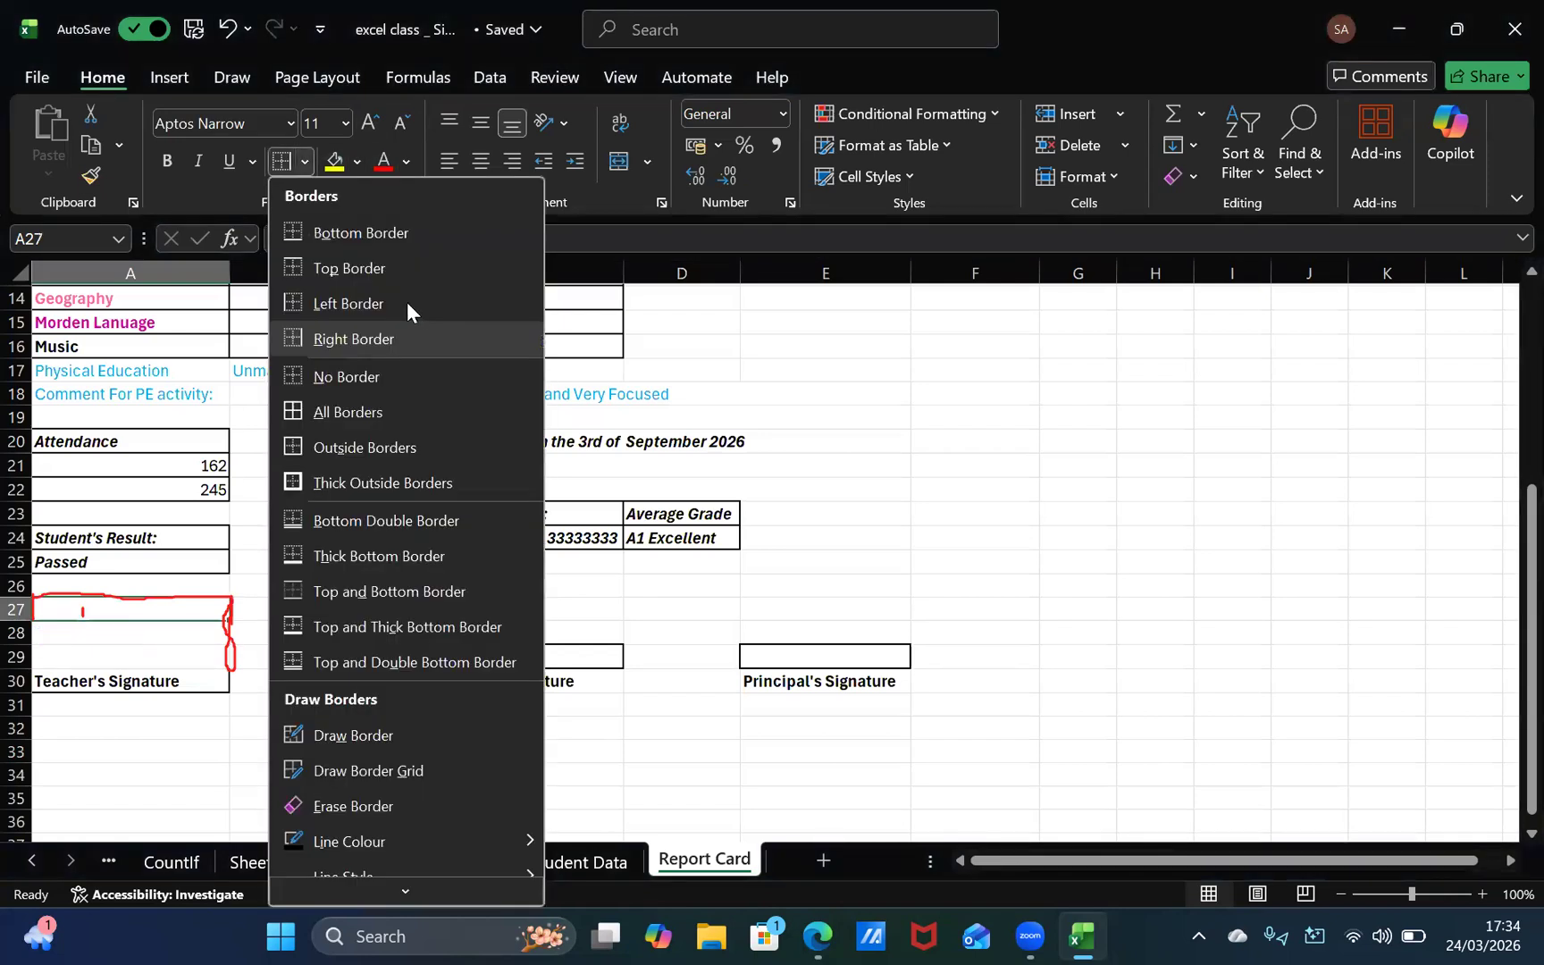
{"action": "left_click", "coordinate": [406, 301]}
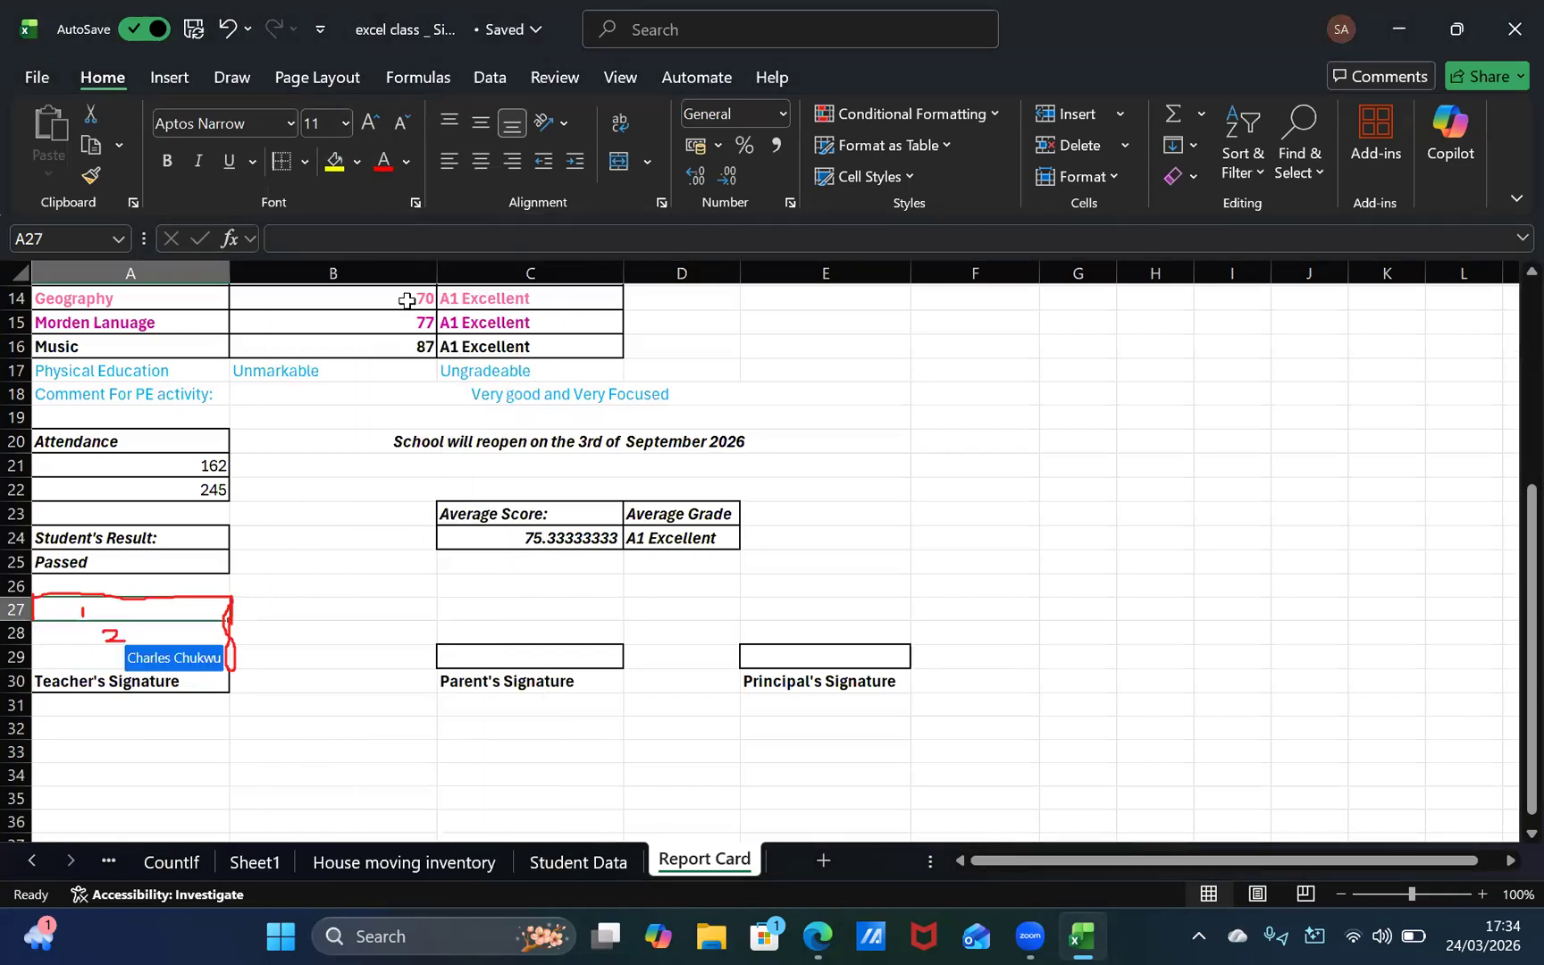
{"action": "left_click", "coordinate": [304, 162]}
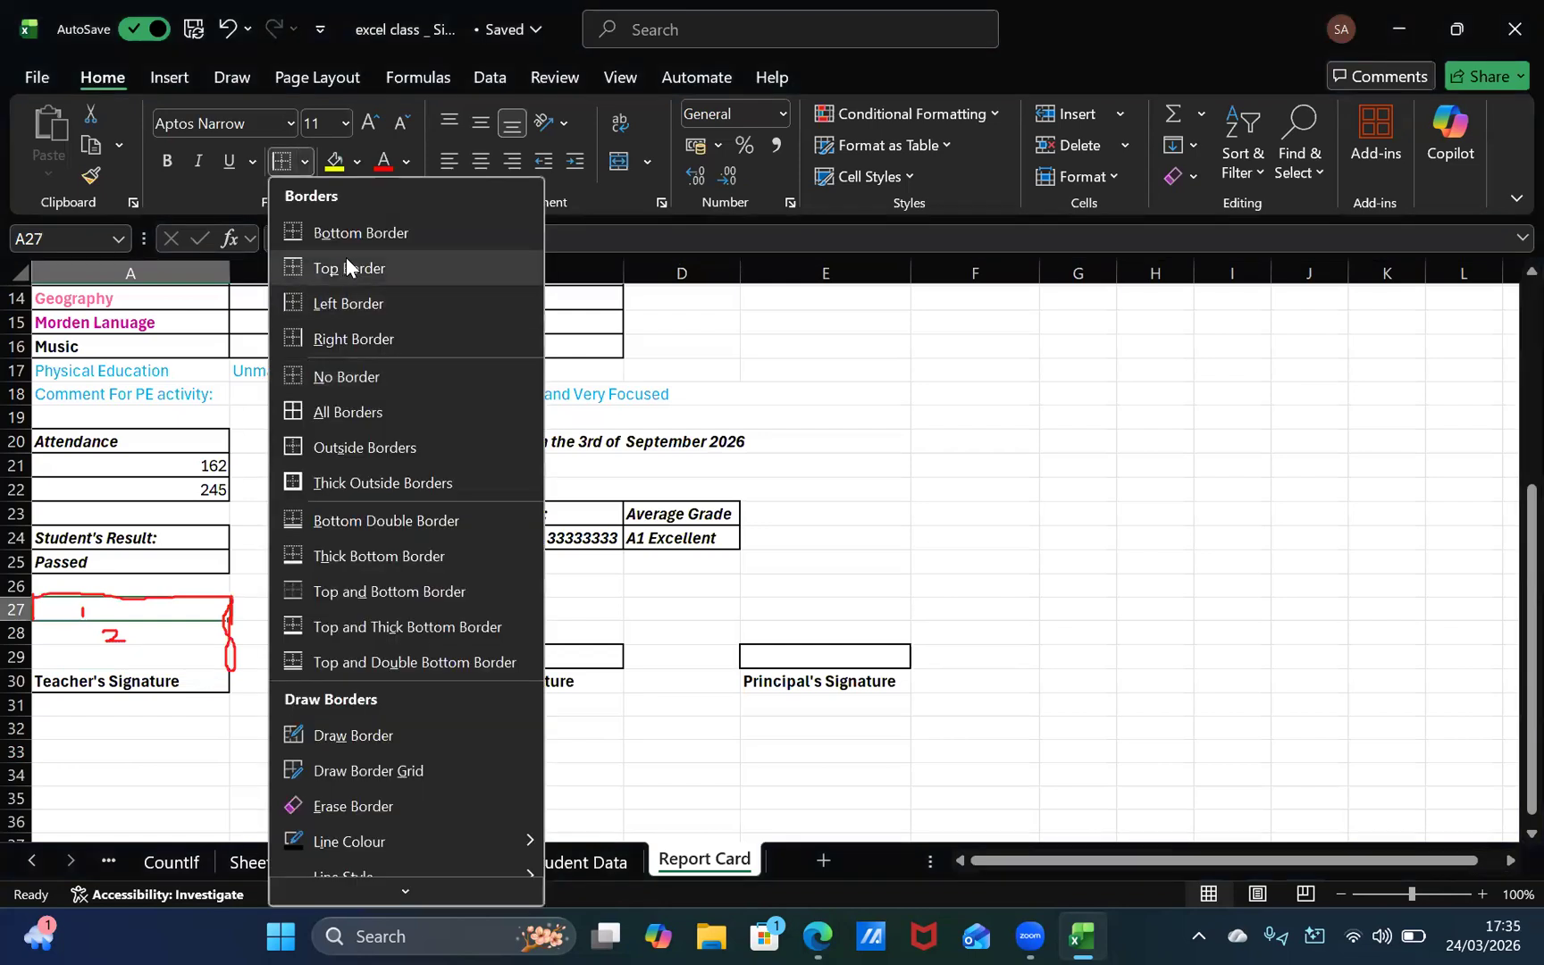
{"action": "left_click", "coordinate": [348, 267]}
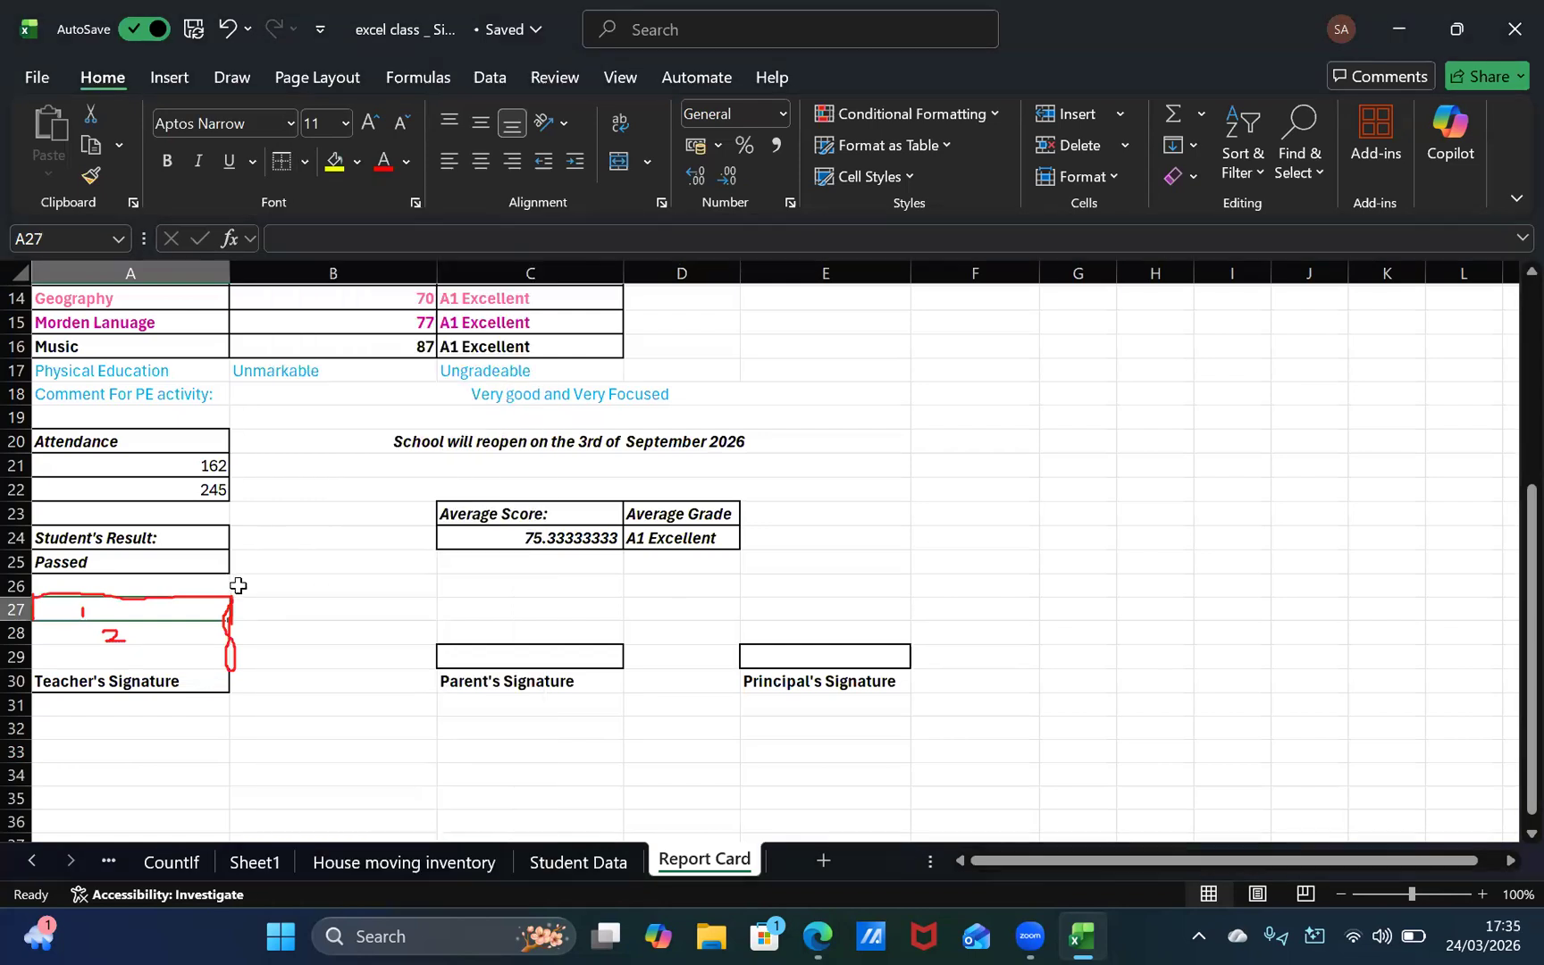
Step: Add right and left borders to the empty cells A28 and A29 above the "Teacher's Signature" label
{"action": "left_click", "coordinate": [157, 645]}
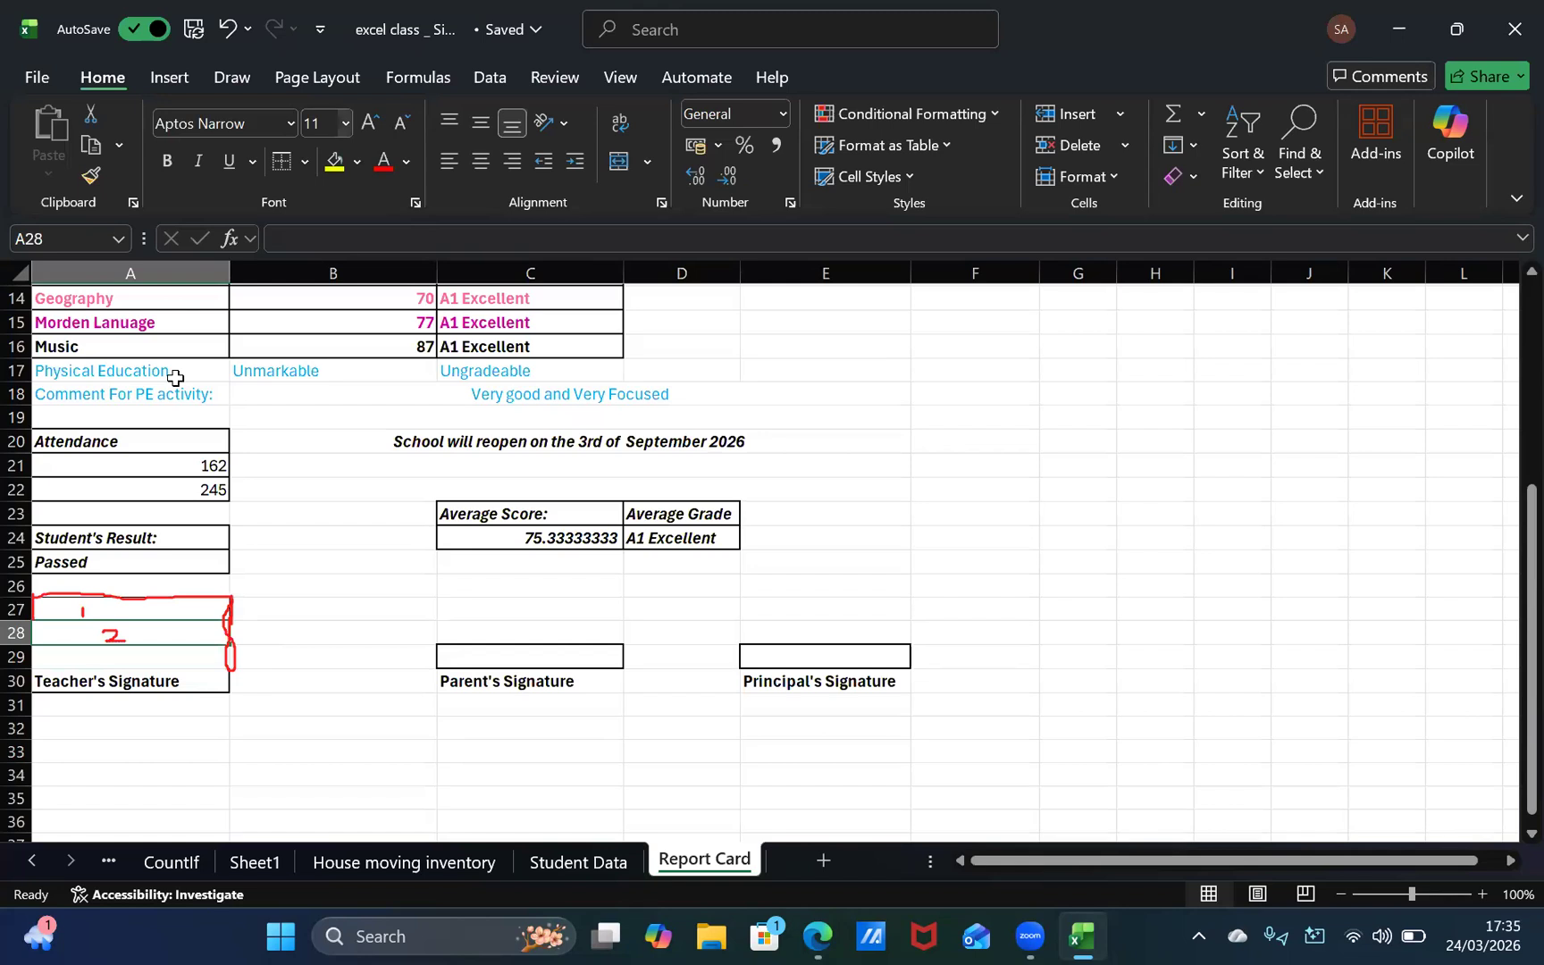
{"action": "left_click", "coordinate": [304, 162]}
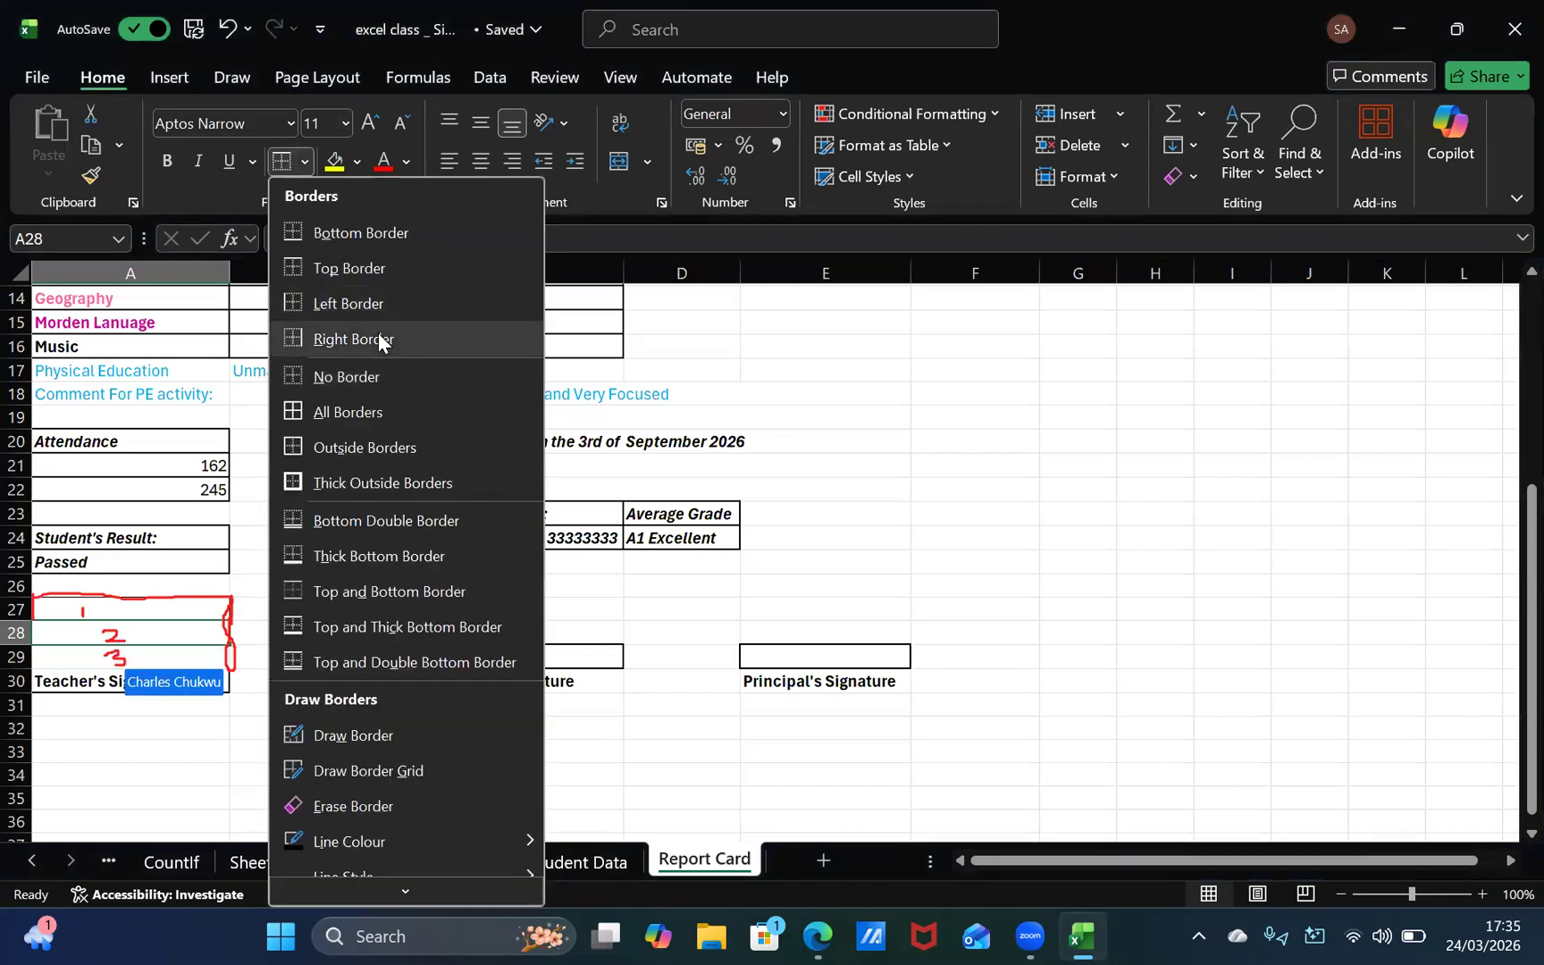
{"action": "left_click", "coordinate": [379, 336]}
{"action": "left_click", "coordinate": [305, 161]}
{"action": "left_click", "coordinate": [323, 295]}
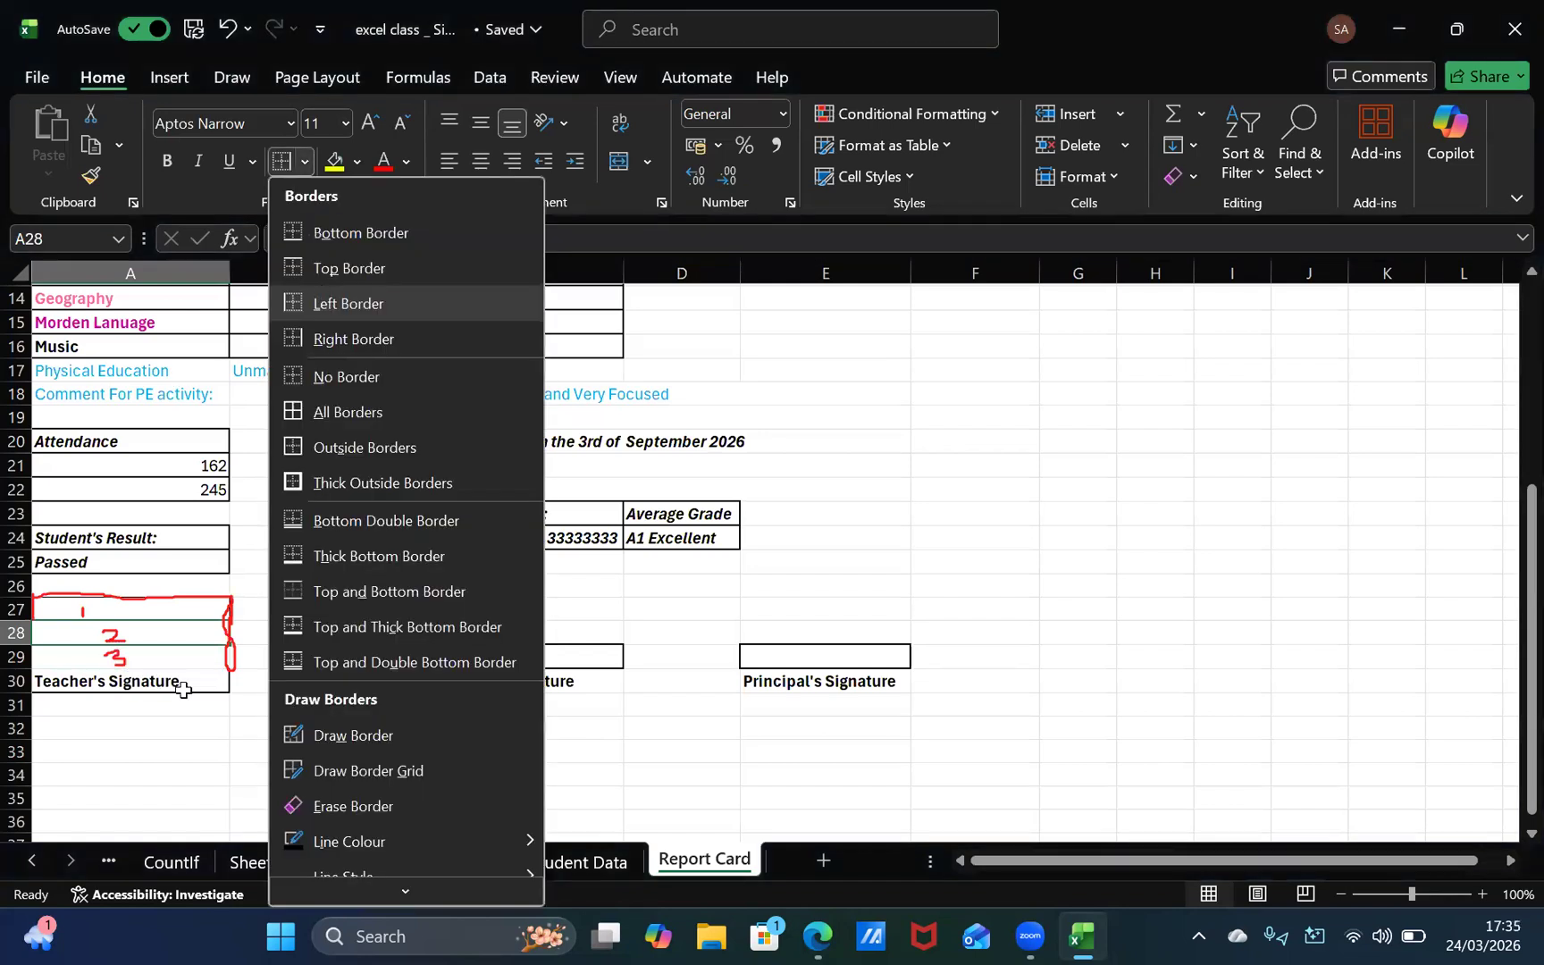
{"action": "left_click", "coordinate": [140, 655]}
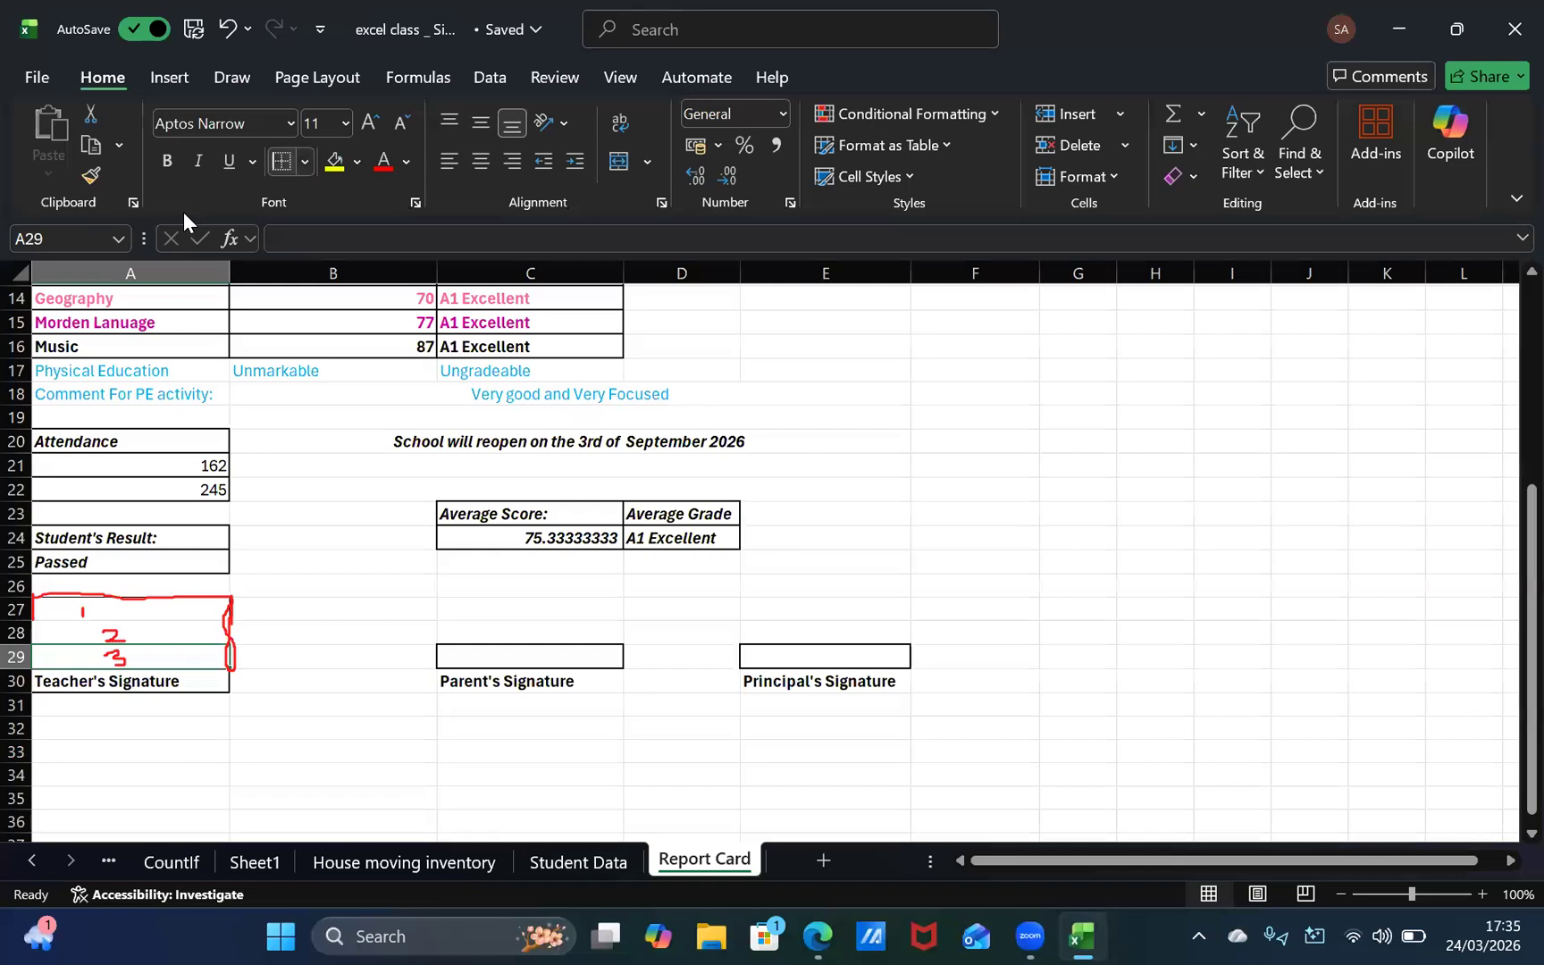
{"action": "left_click", "coordinate": [305, 162]}
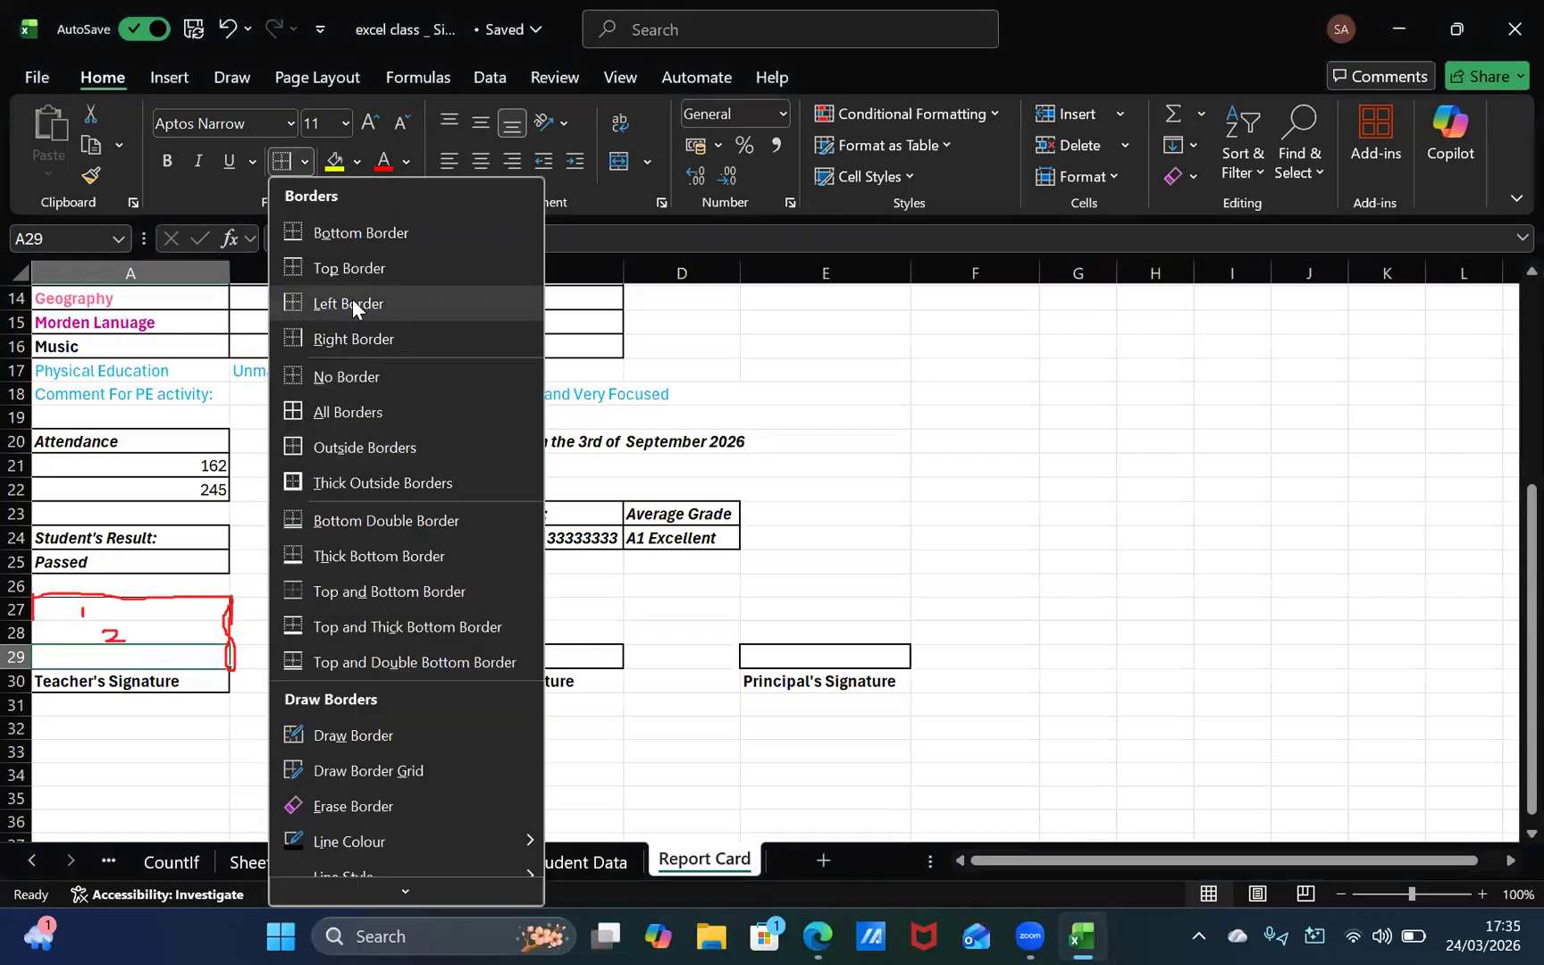
{"action": "left_click", "coordinate": [344, 657]}
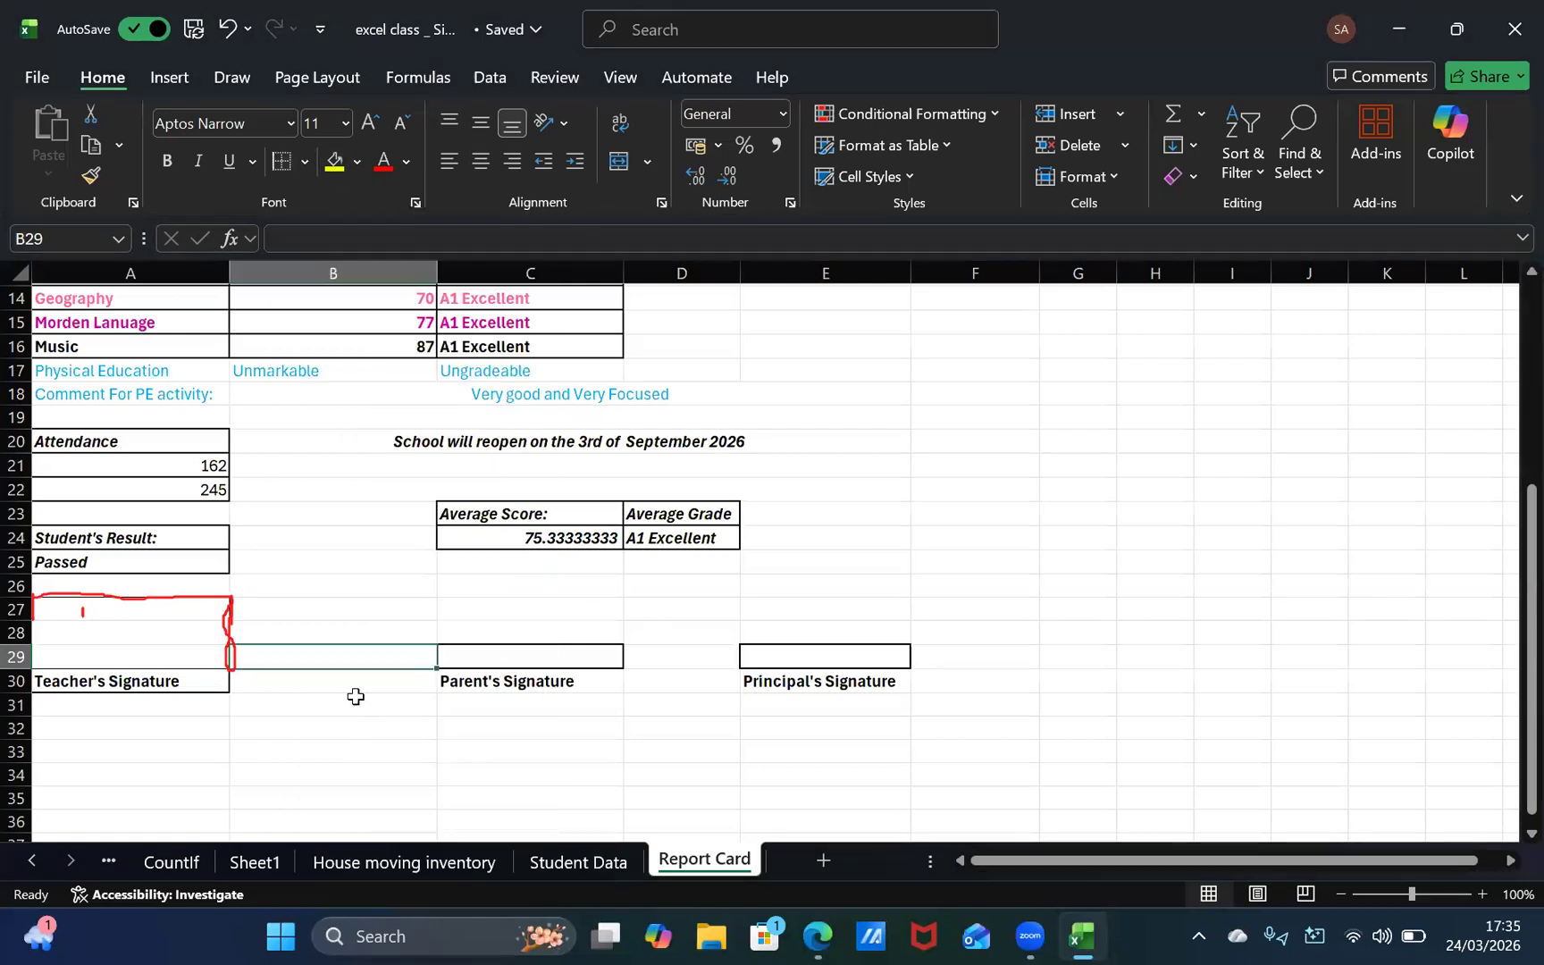
{"action": "left_click", "coordinate": [134, 611]}
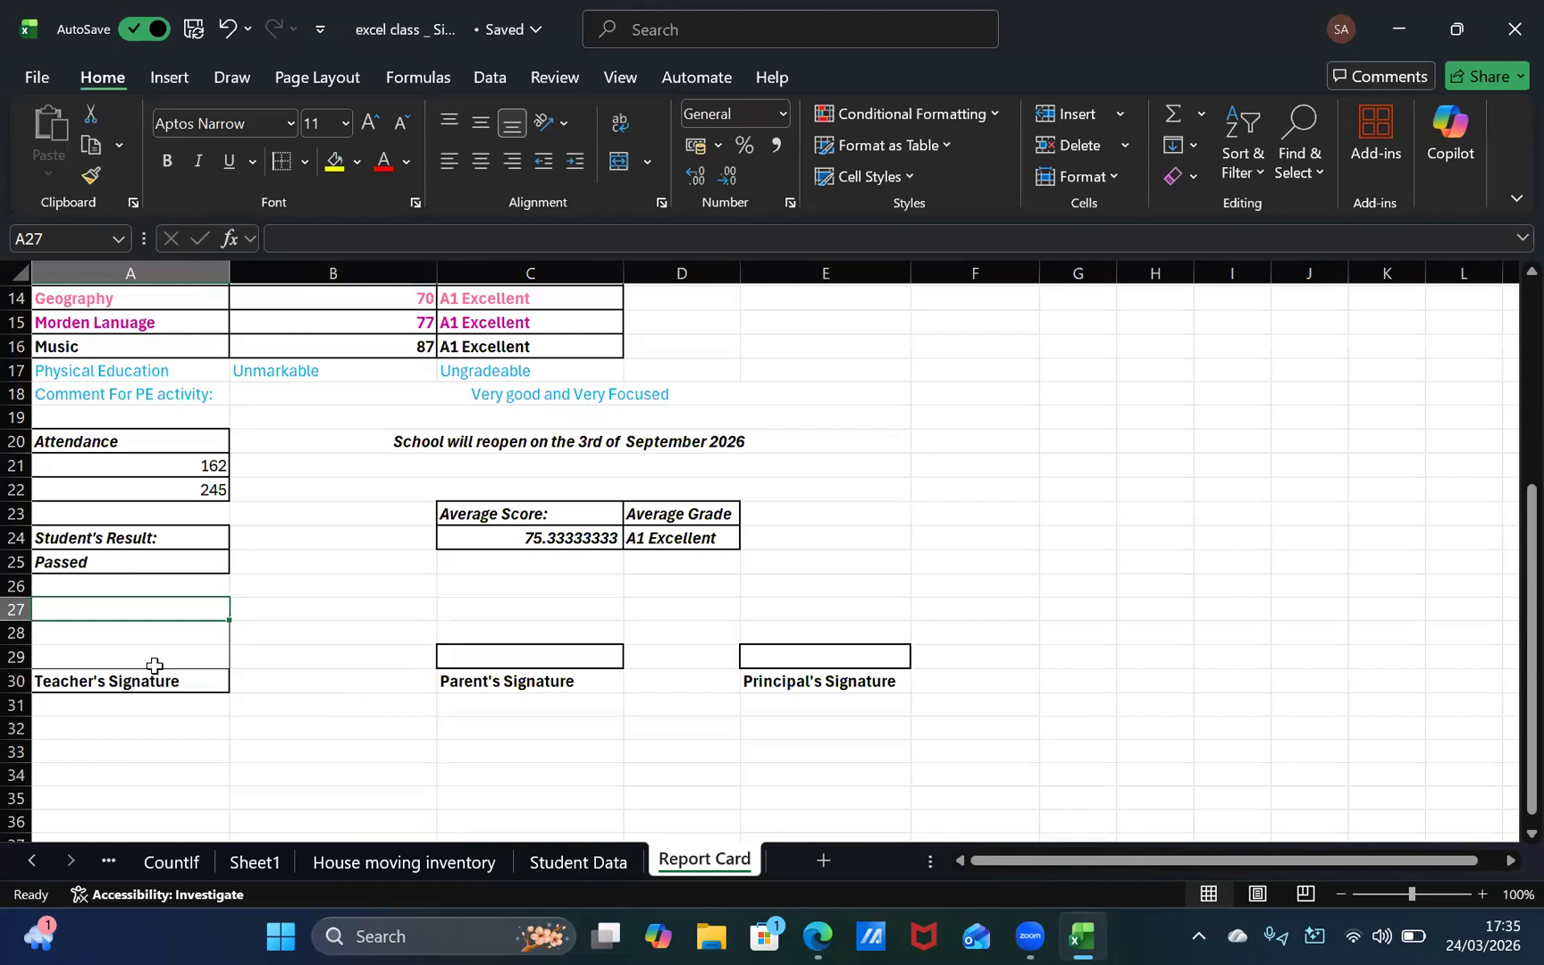
{"action": "left_click", "coordinate": [178, 632]}
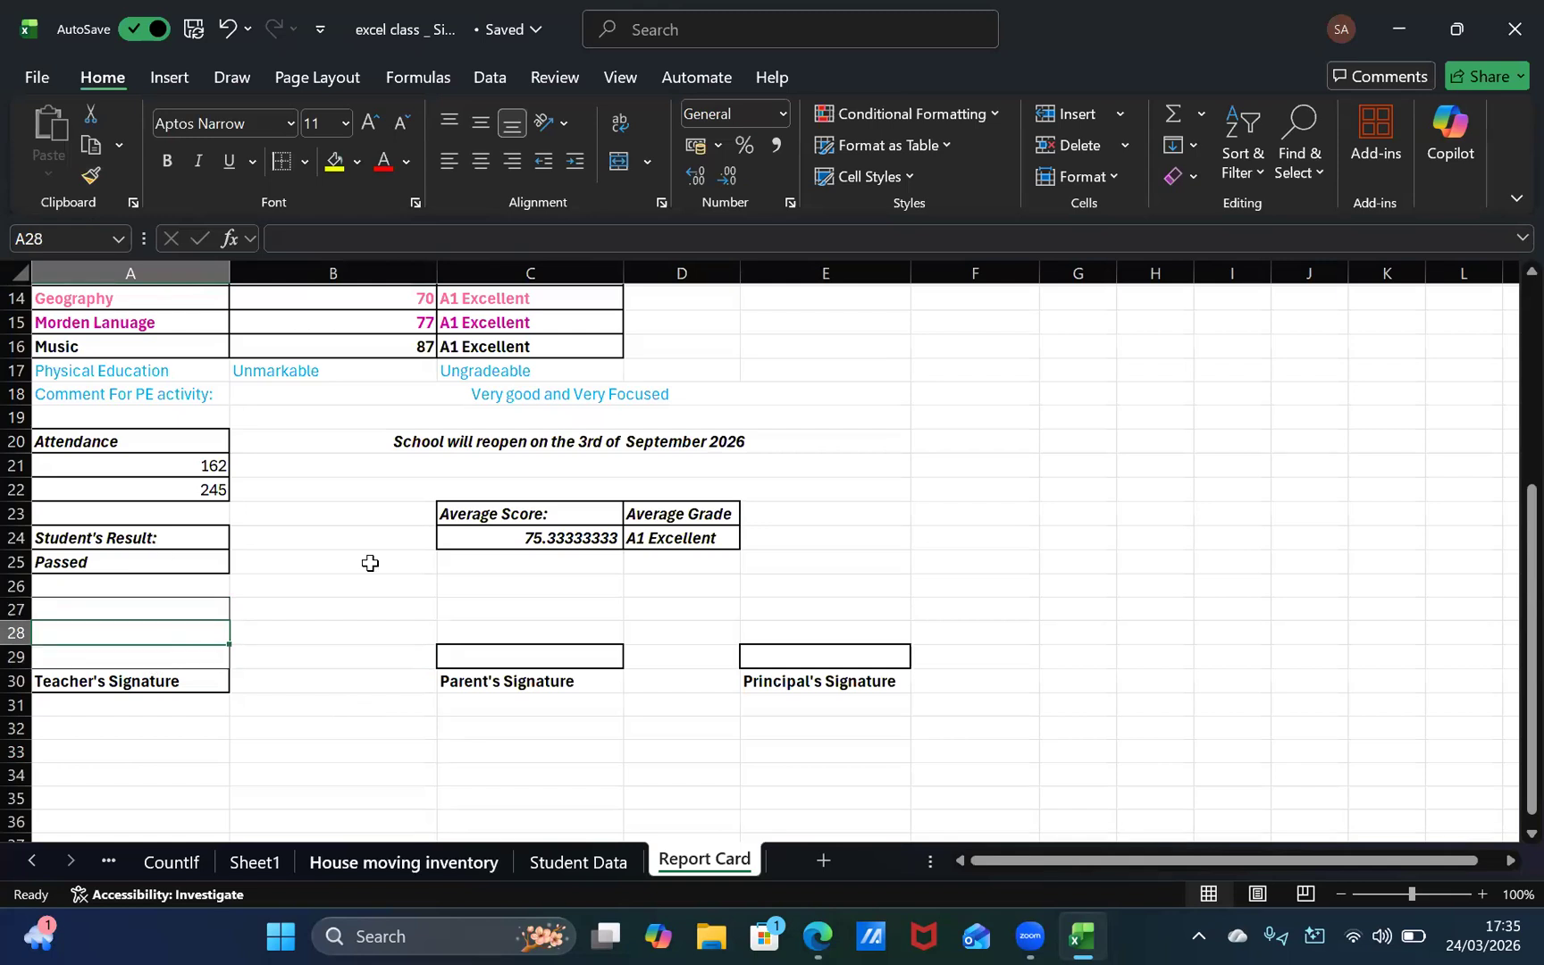
{"action": "left_click", "coordinate": [267, 680]}
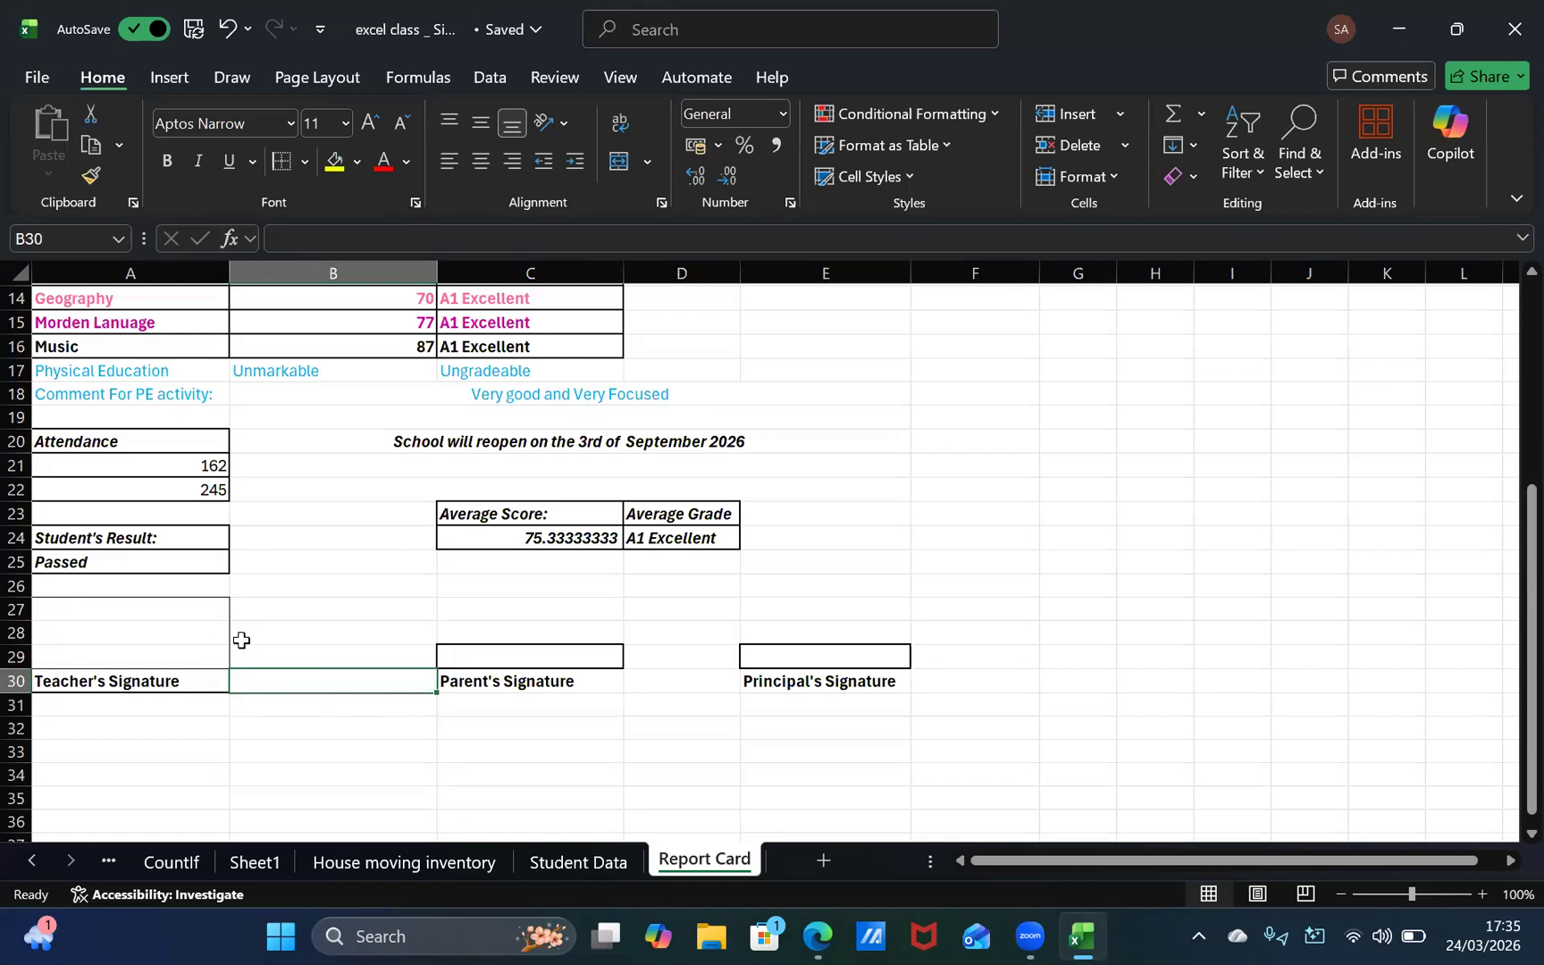
{"action": "left_click", "coordinate": [210, 608]}
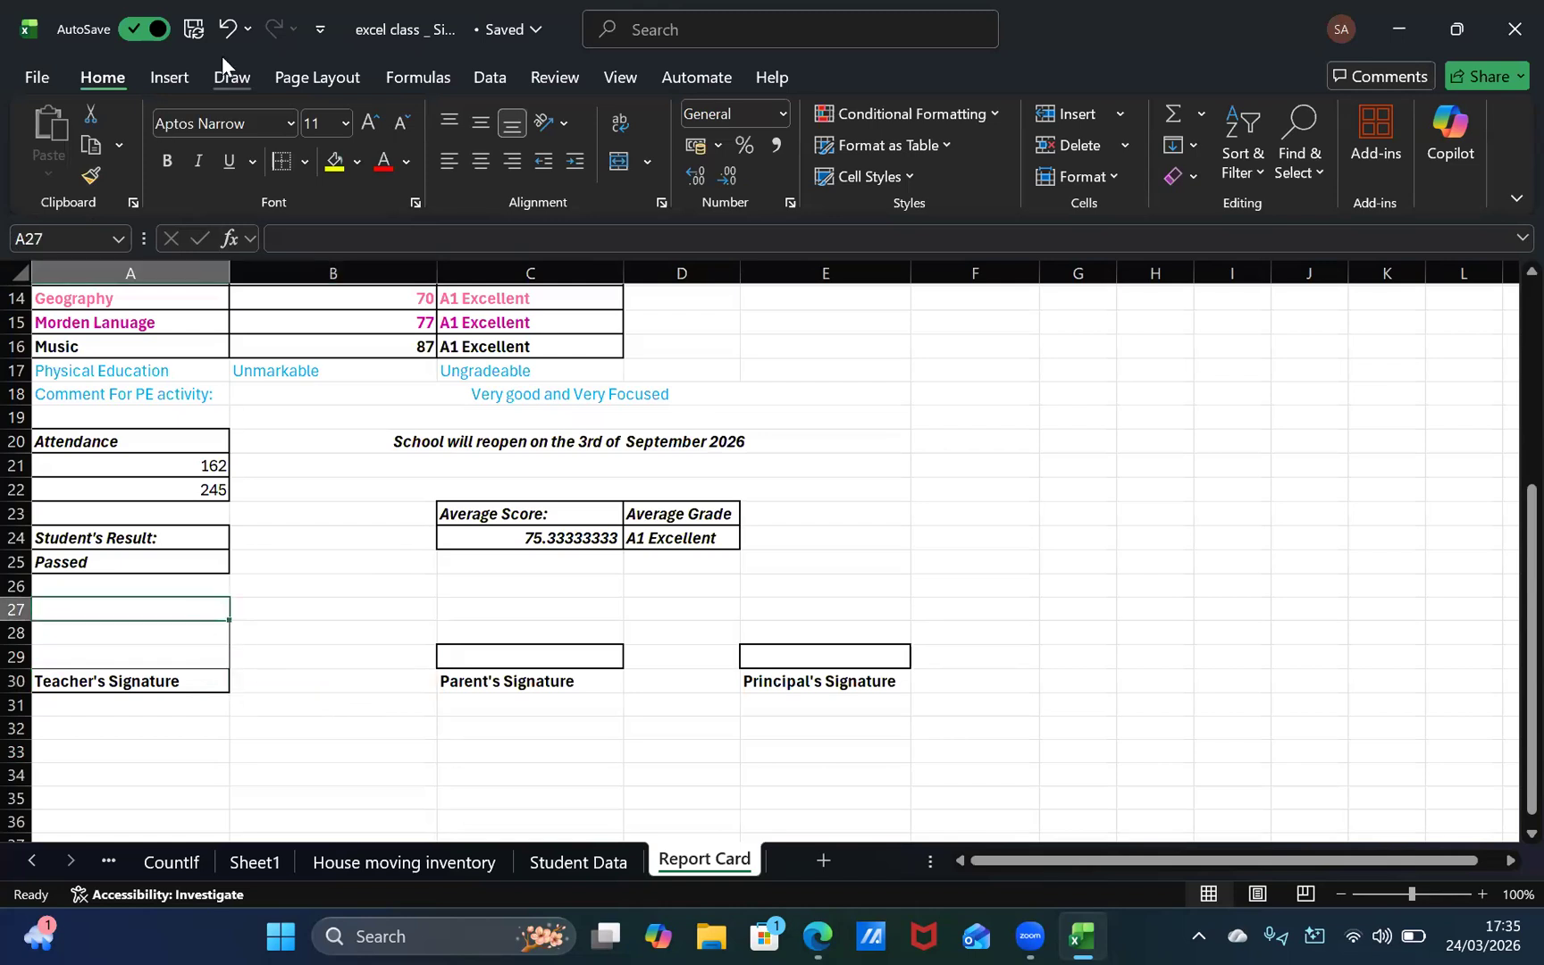
{"action": "left_click", "coordinate": [305, 162]}
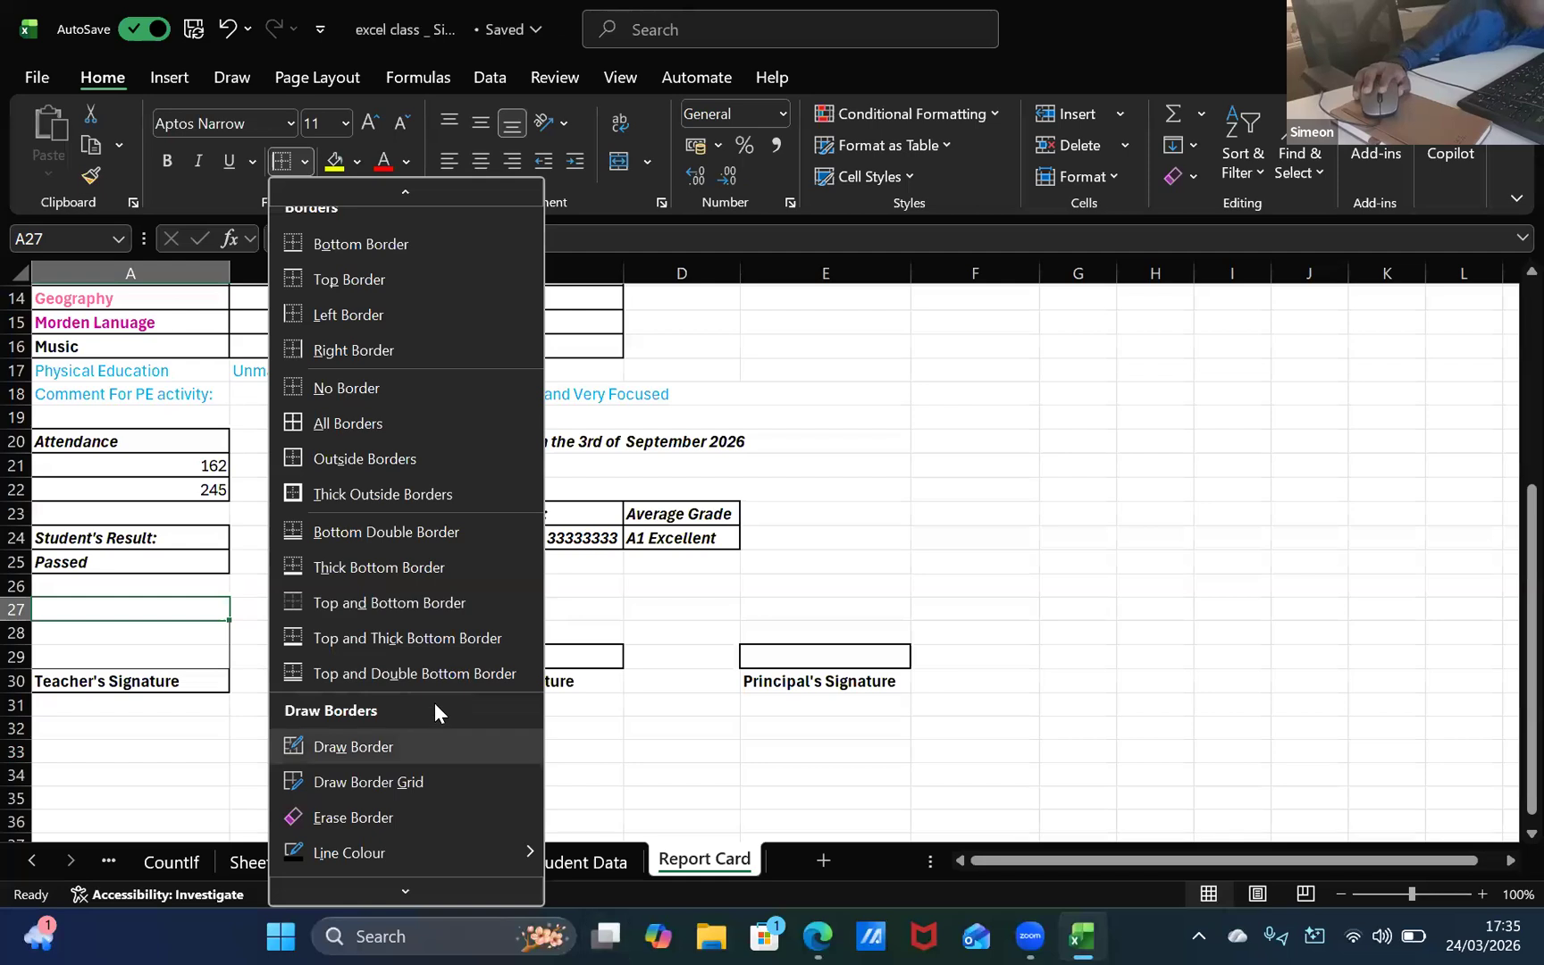
{"action": "scroll", "coordinate": [434, 702], "scroll_direction": "down", "scroll_amount": 1}
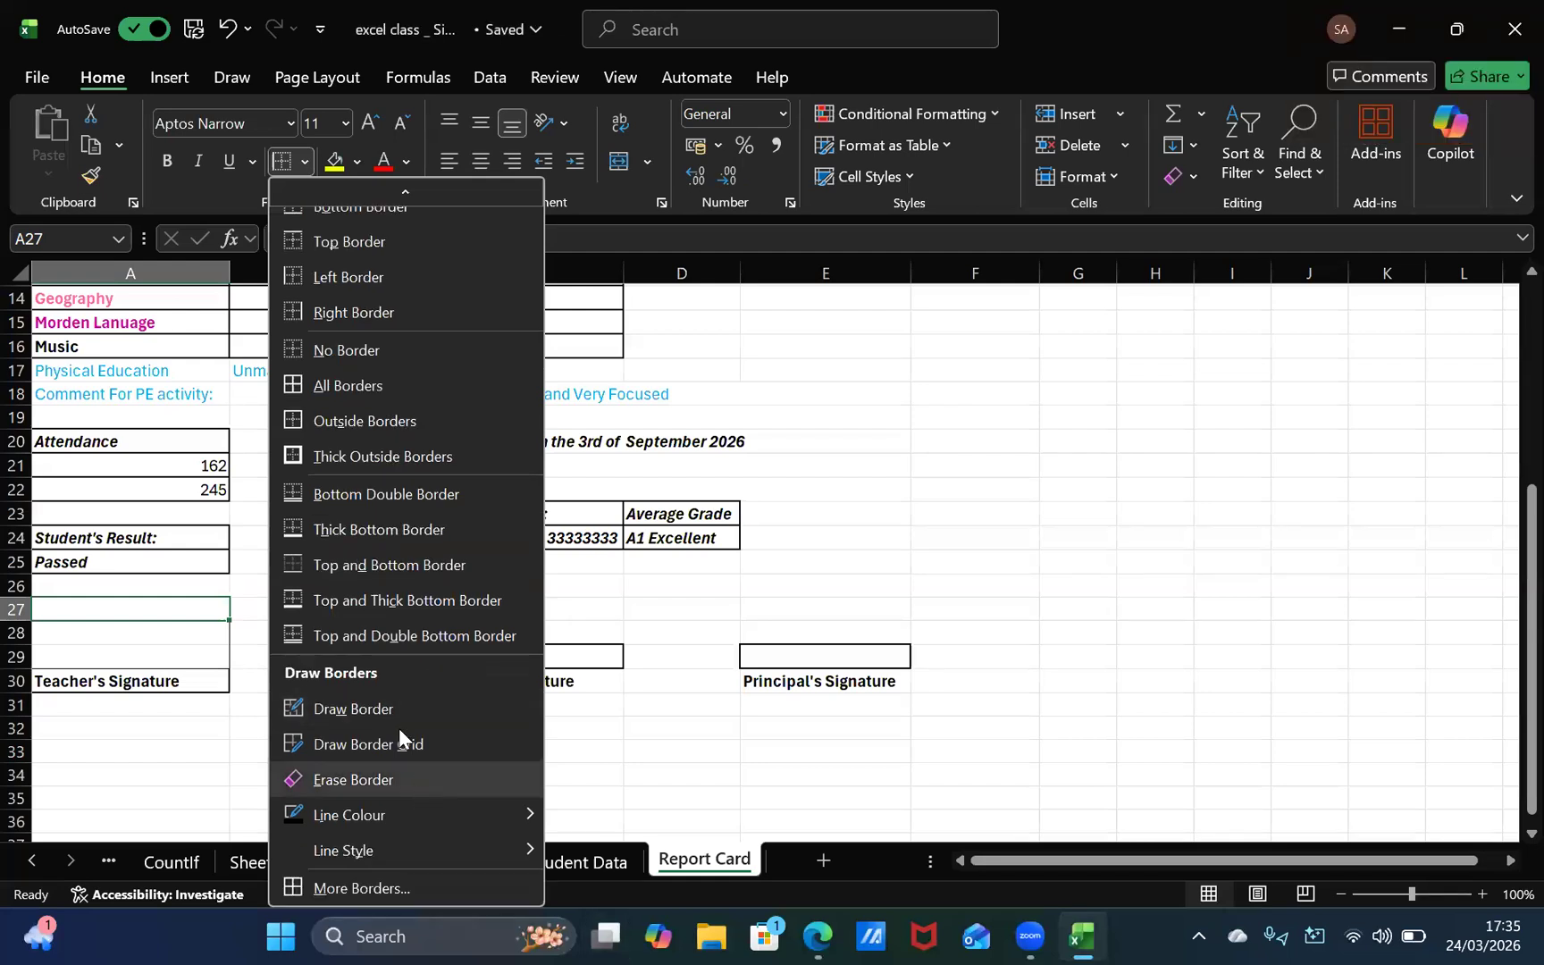
{"action": "left_click", "coordinate": [201, 750]}
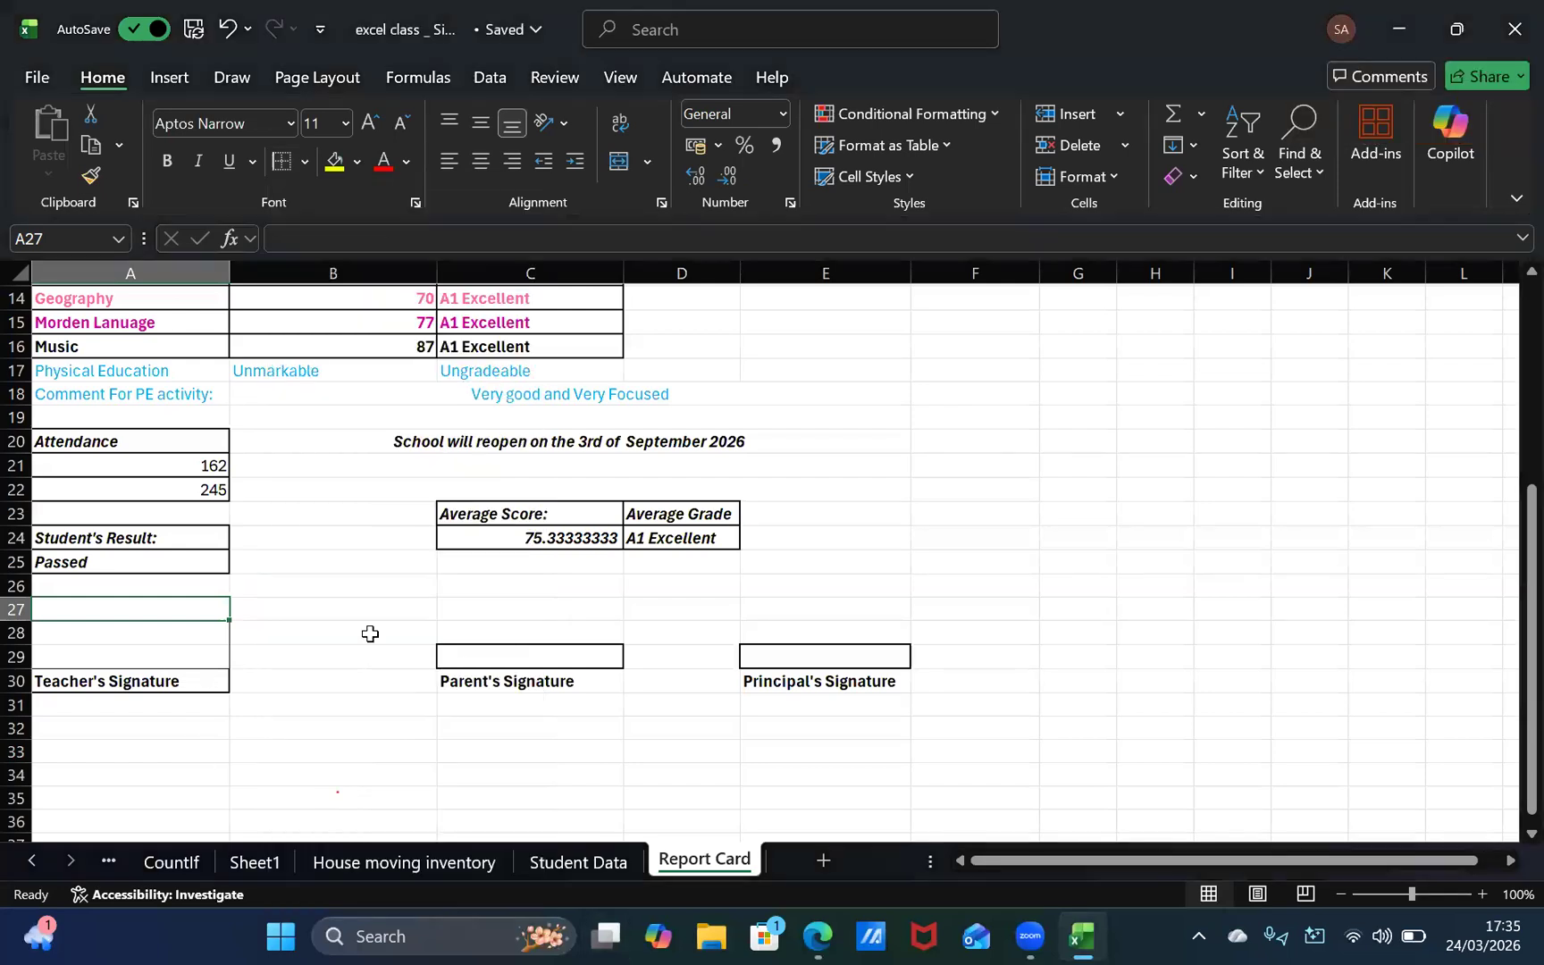
Step: Try left and right borders on the empty cell below the average score, above the parent's signature area
{"action": "left_click", "coordinate": [480, 577]}
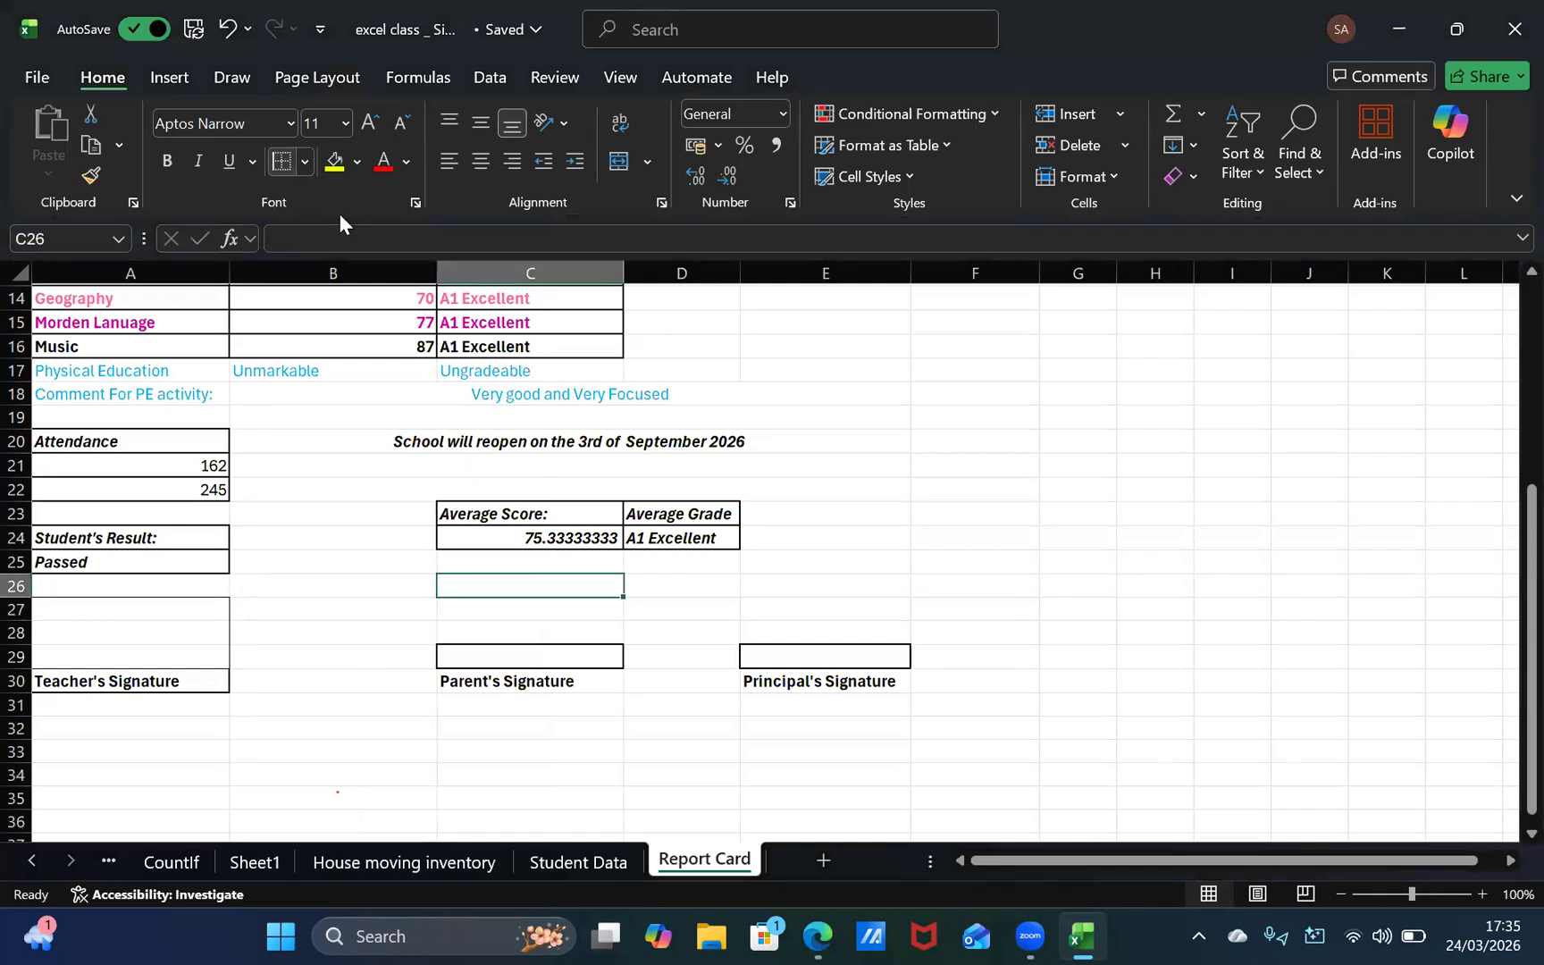
{"action": "left_click", "coordinate": [304, 161]}
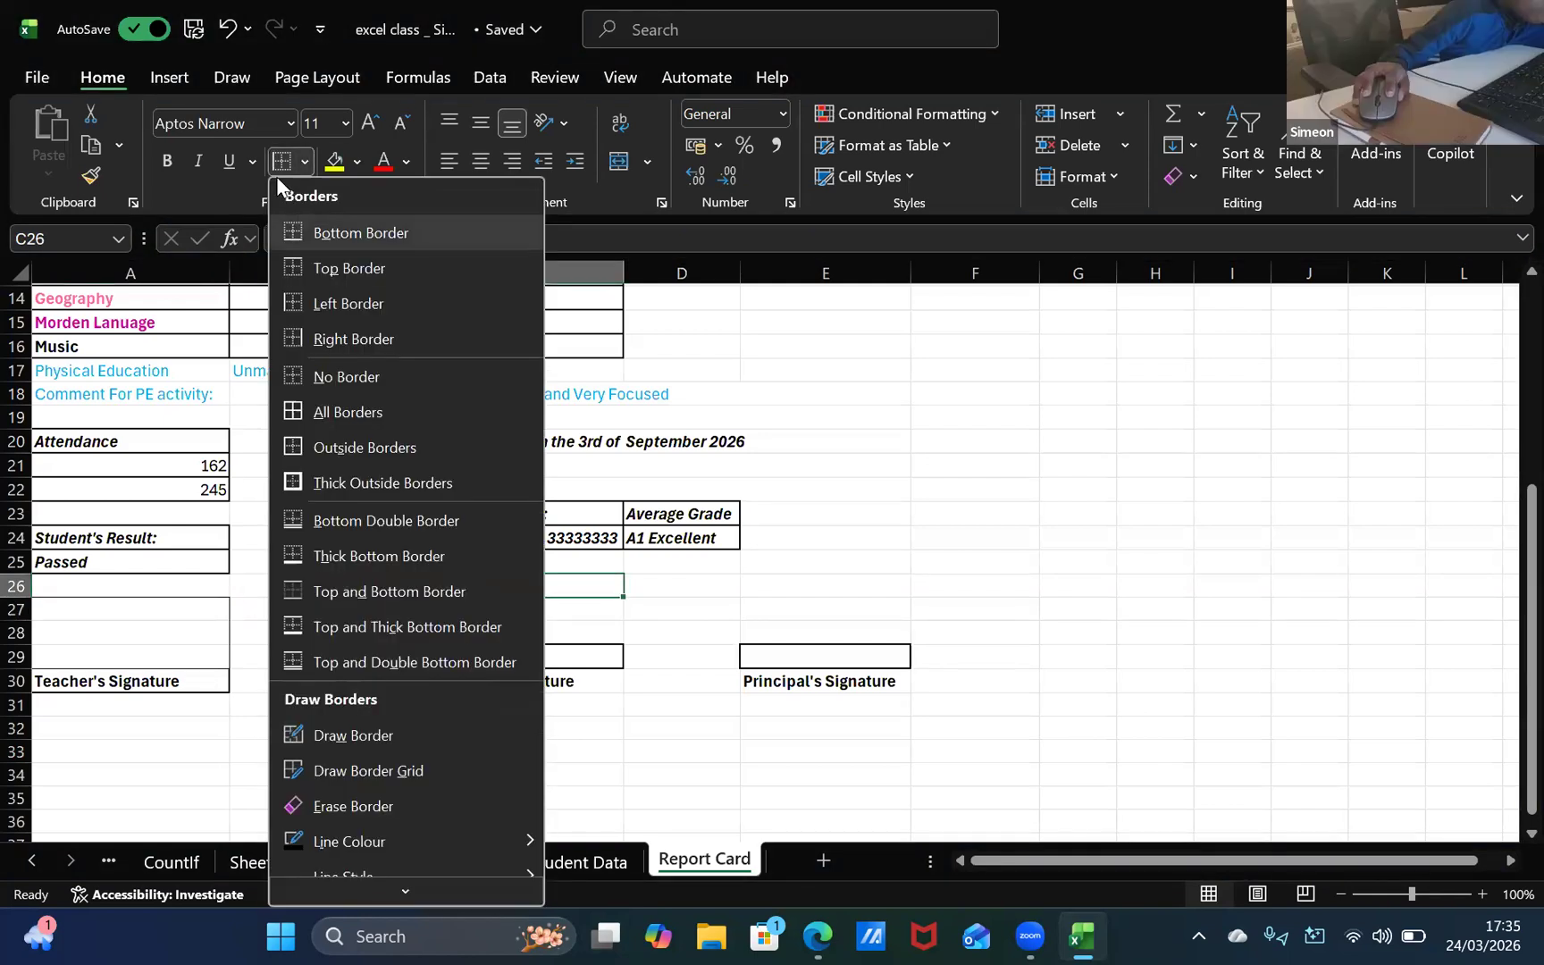
{"action": "left_click", "coordinate": [305, 162]}
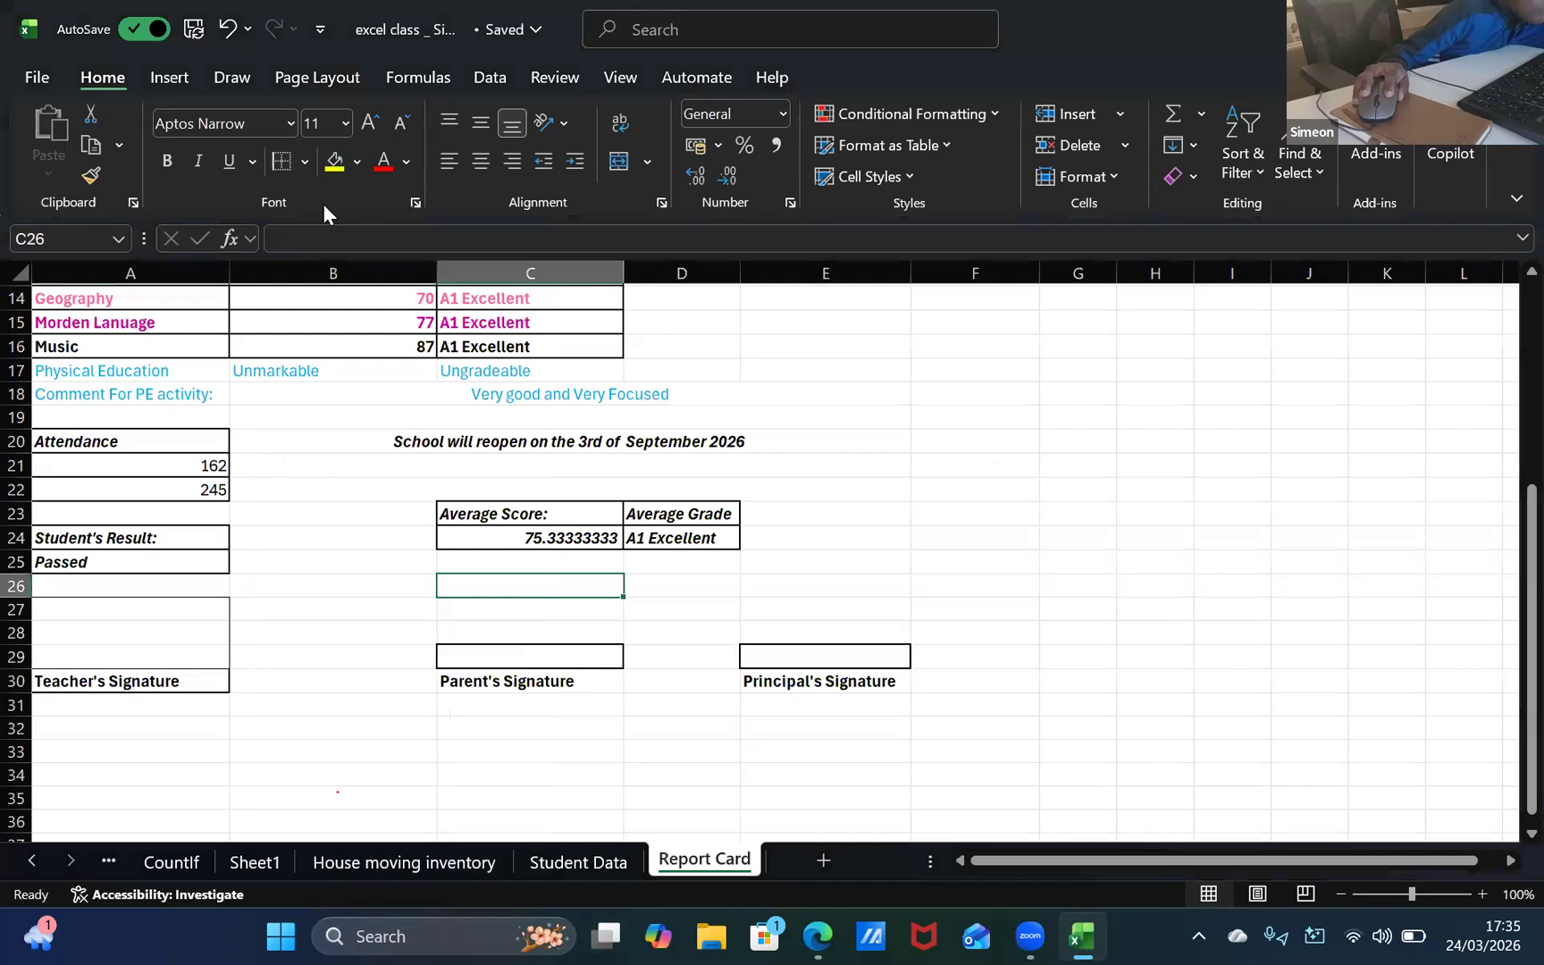
{"action": "left_click", "coordinate": [305, 162]}
{"action": "left_click", "coordinate": [305, 165]}
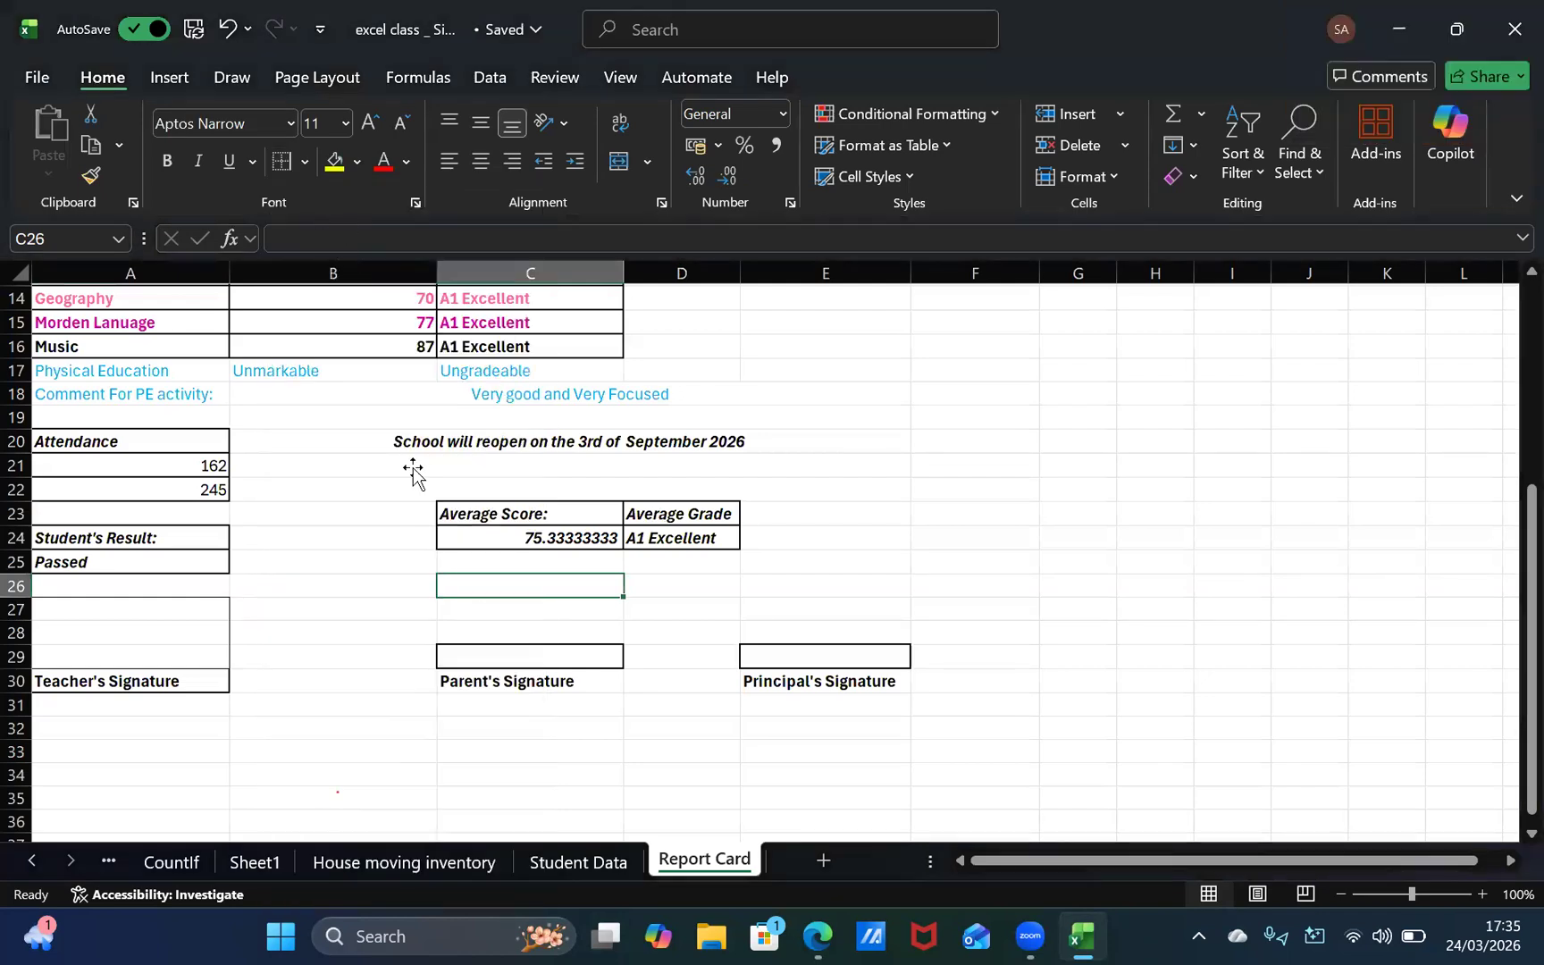
{"action": "left_click", "coordinate": [536, 629]}
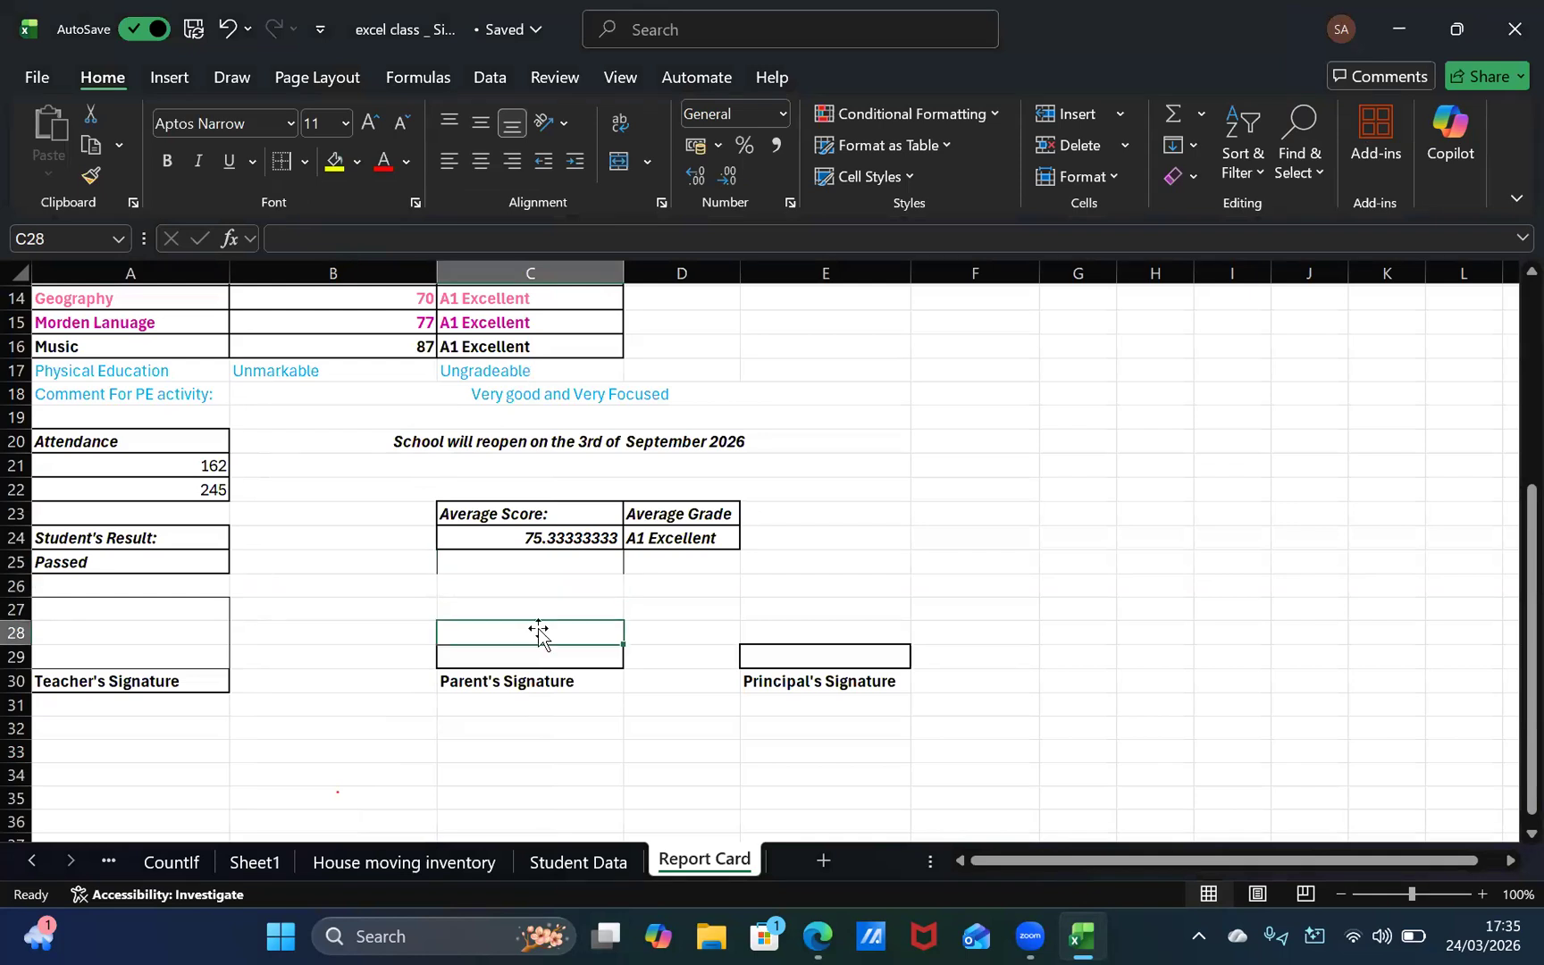
{"action": "left_click", "coordinate": [543, 593]}
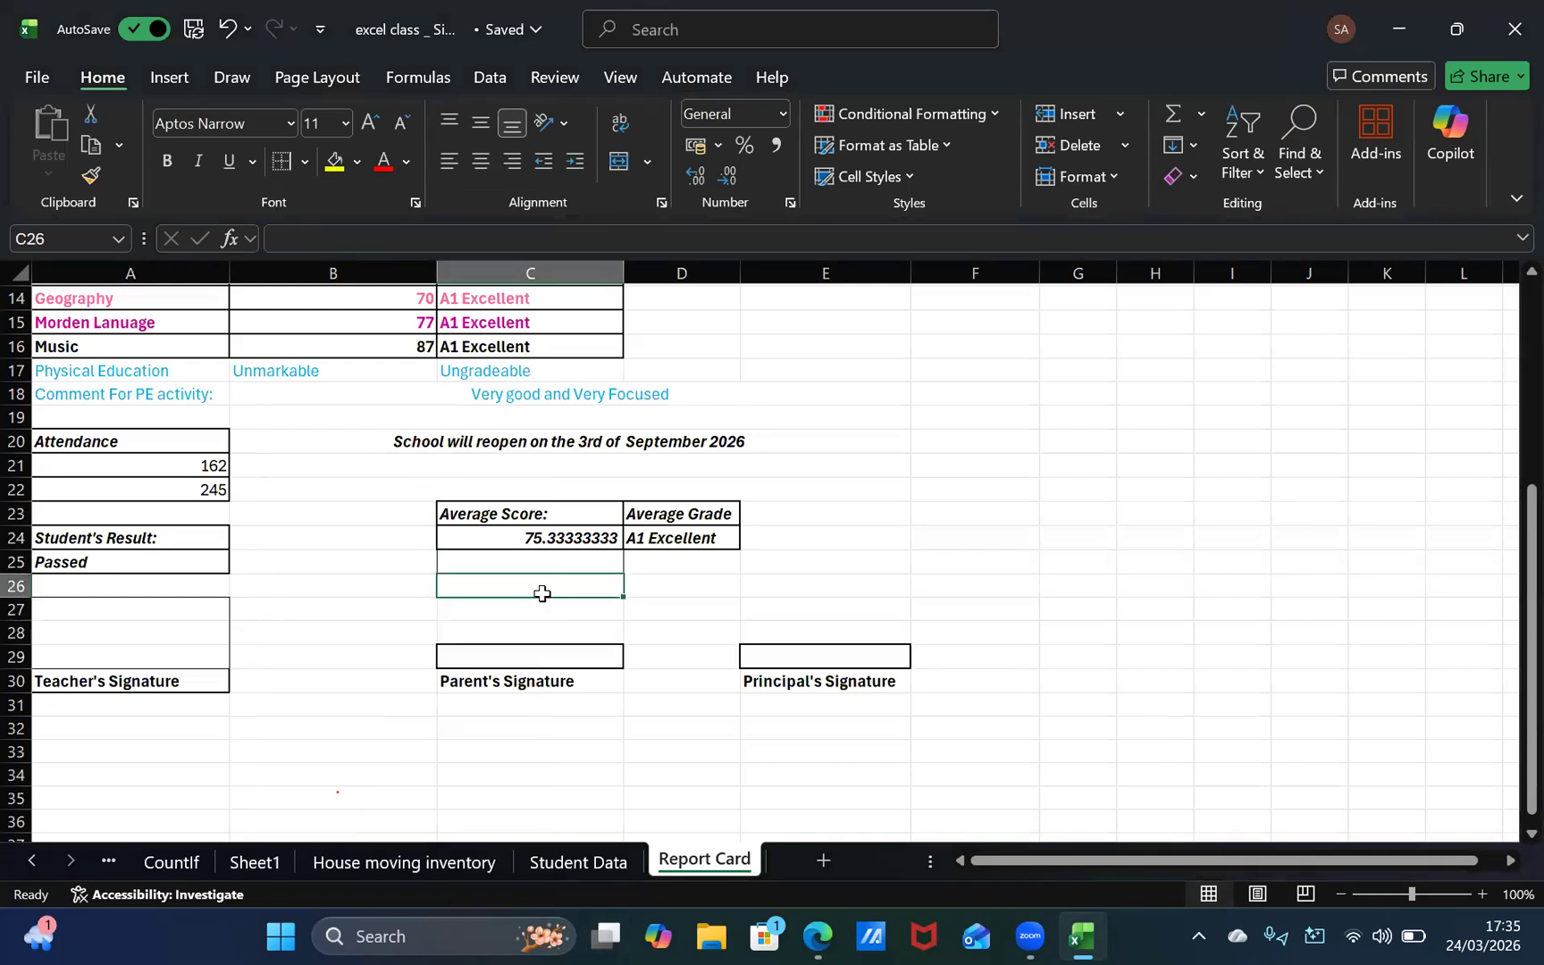
Step: Add top, left and right borders to the empty cell C27 to form the top of the parent's signature box
{"action": "left_click", "coordinate": [541, 627]}
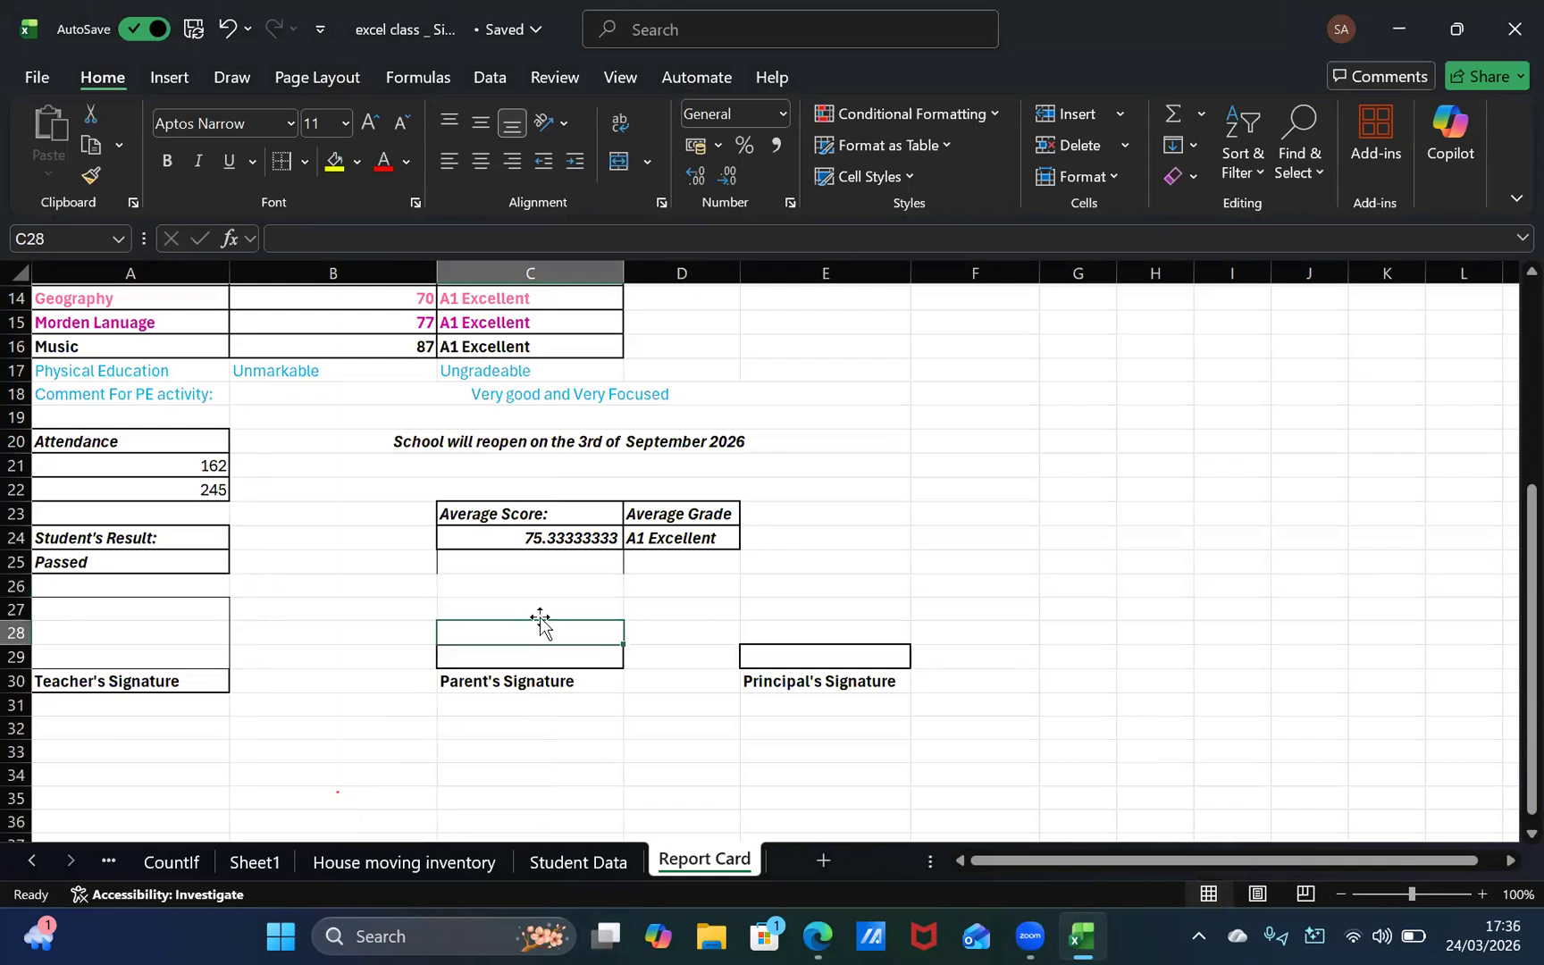
{"action": "key", "text": "Up"}
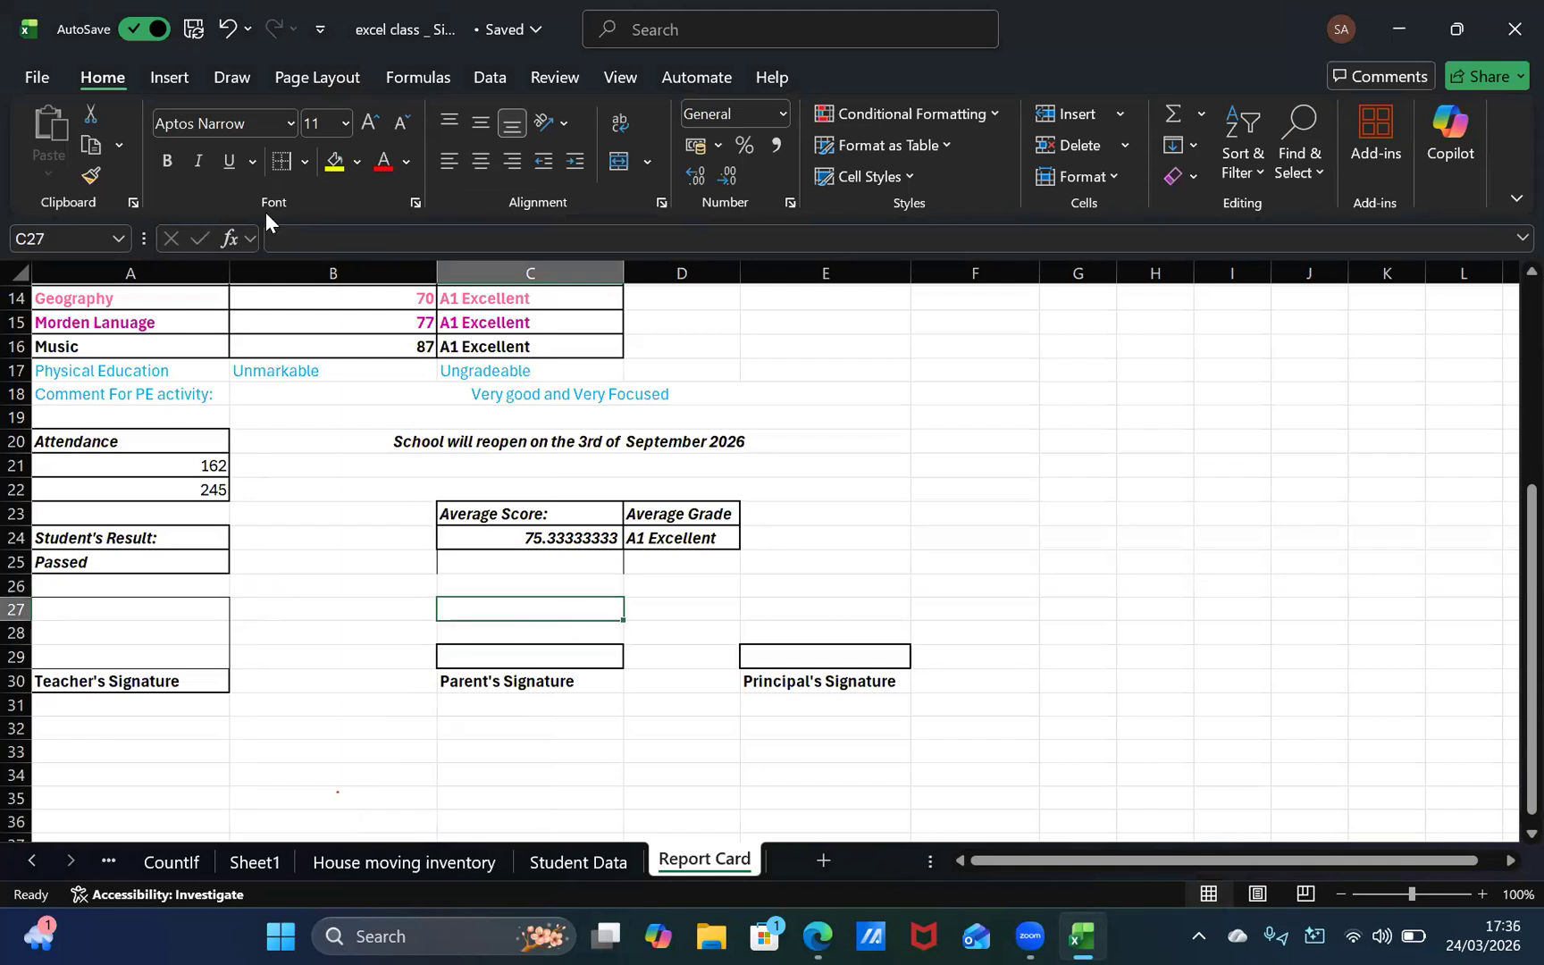
{"action": "left_click", "coordinate": [305, 161]}
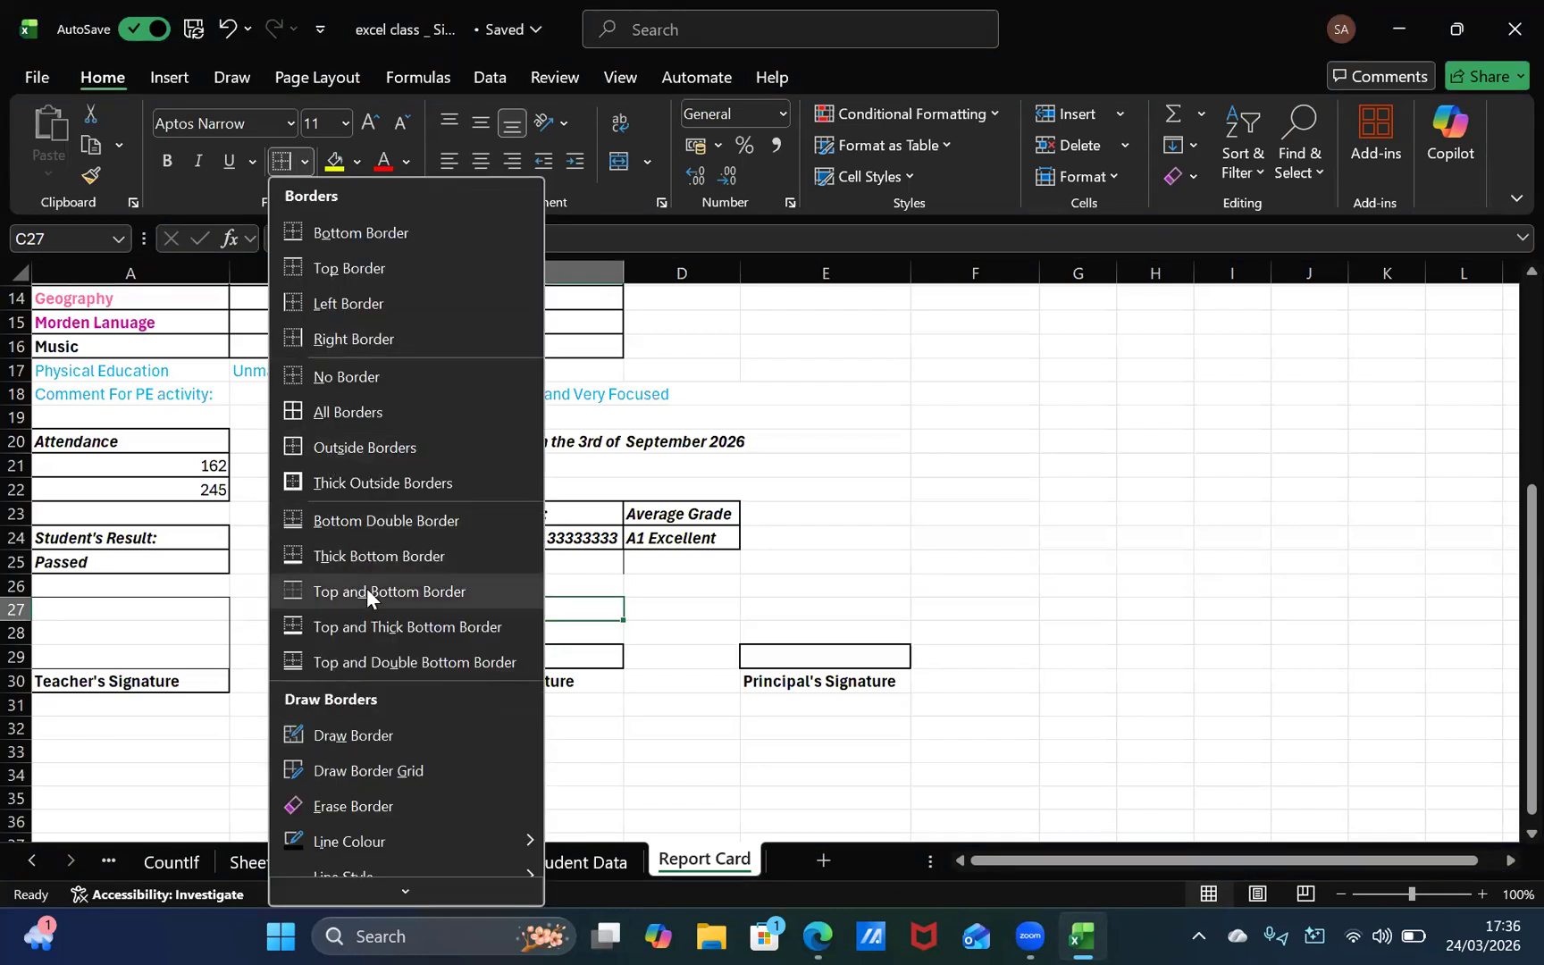
{"action": "left_click", "coordinate": [361, 235]}
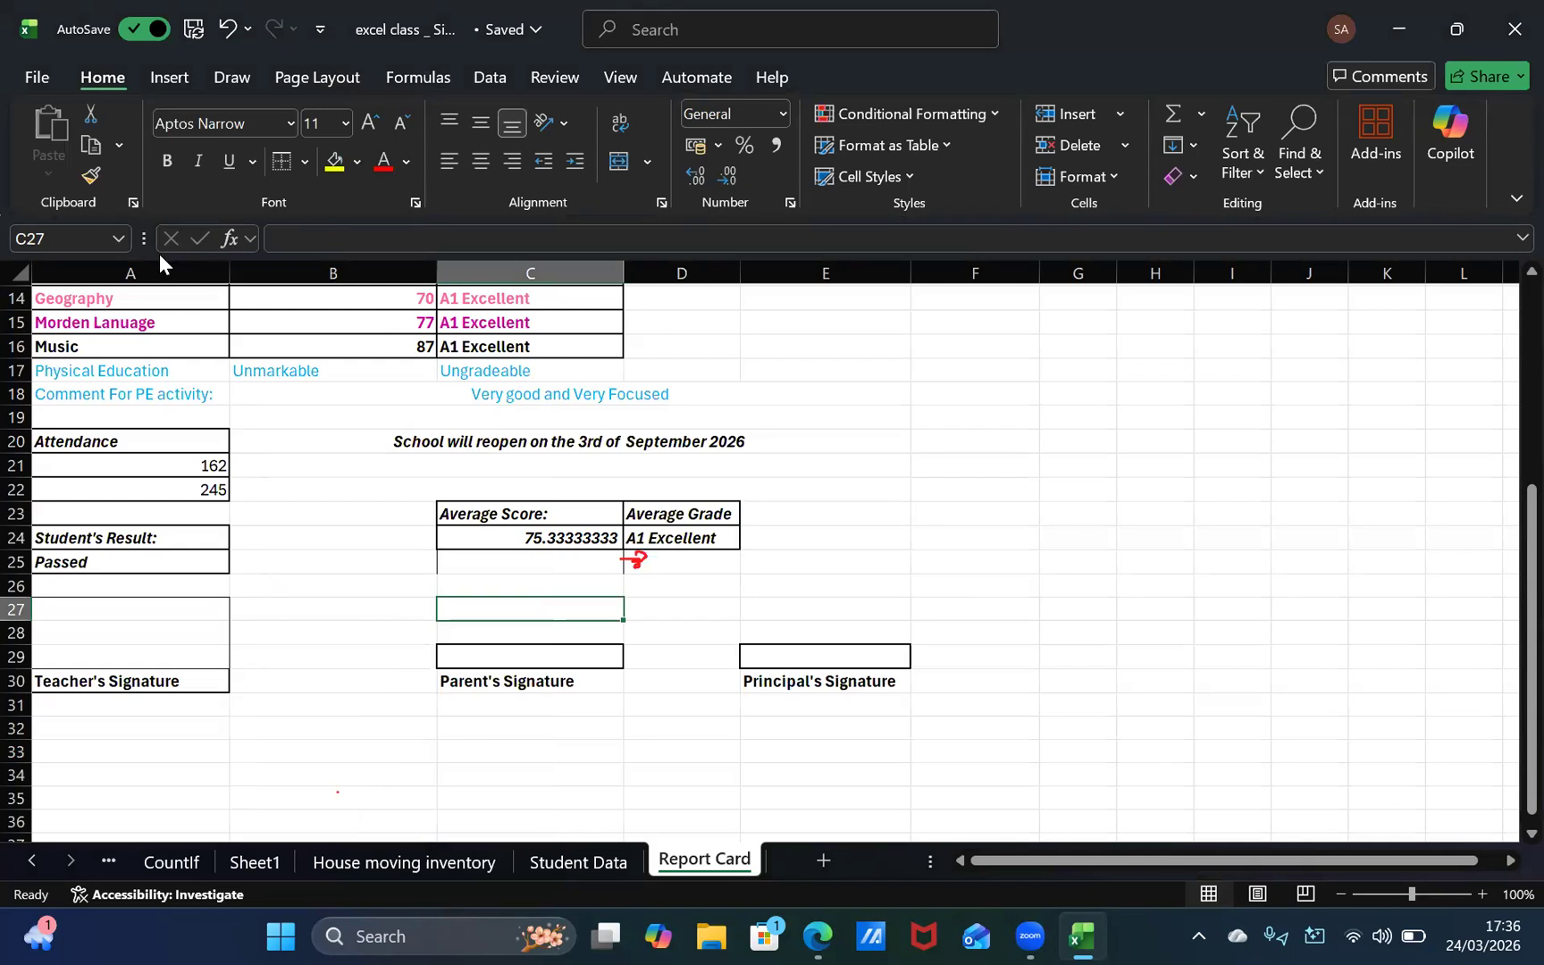
{"action": "left_click", "coordinate": [305, 162]}
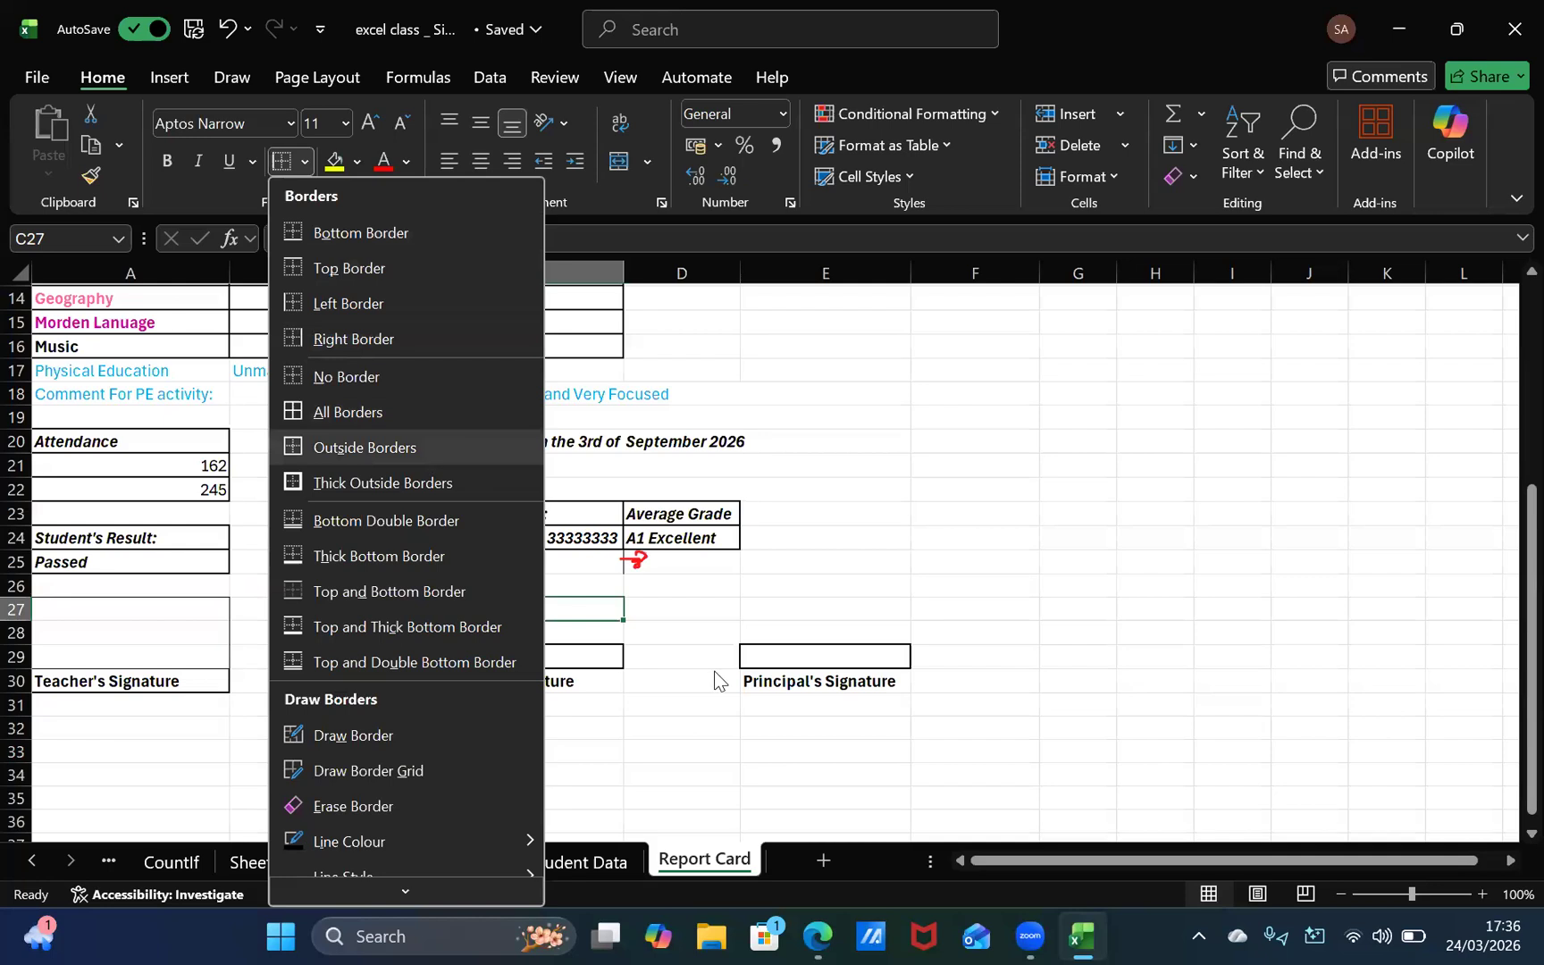
{"action": "left_click", "coordinate": [528, 627]}
{"action": "left_click", "coordinate": [532, 634]}
{"action": "left_click", "coordinate": [542, 656]}
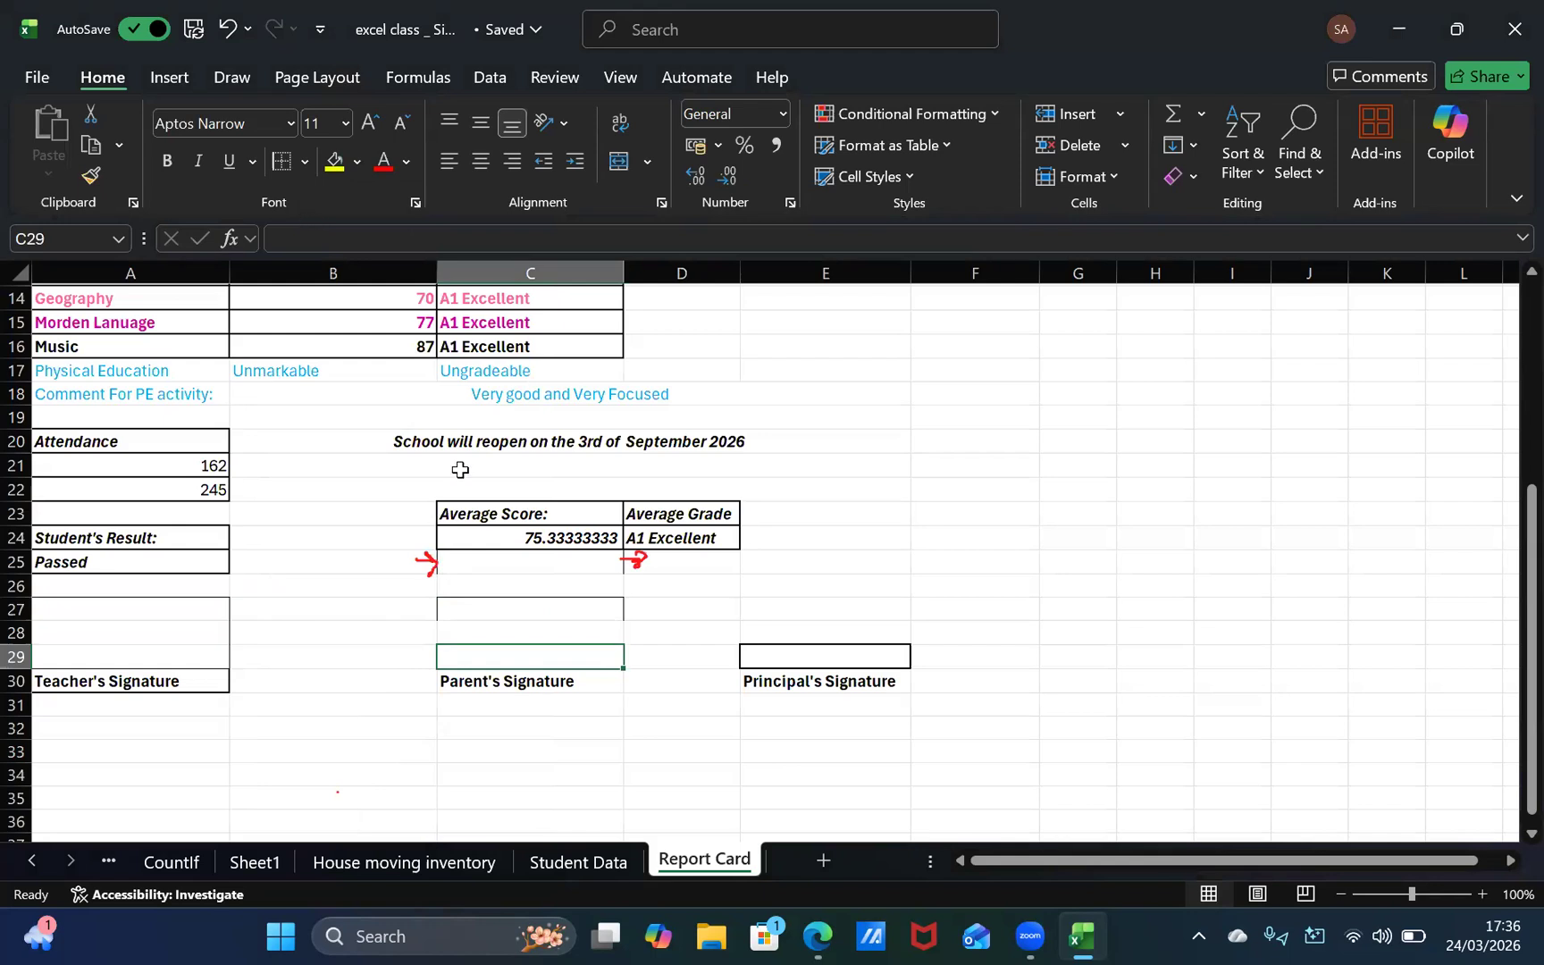
Step: Remove all borders from the empty cell C25 directly below the average score
{"action": "left_click", "coordinate": [511, 561]}
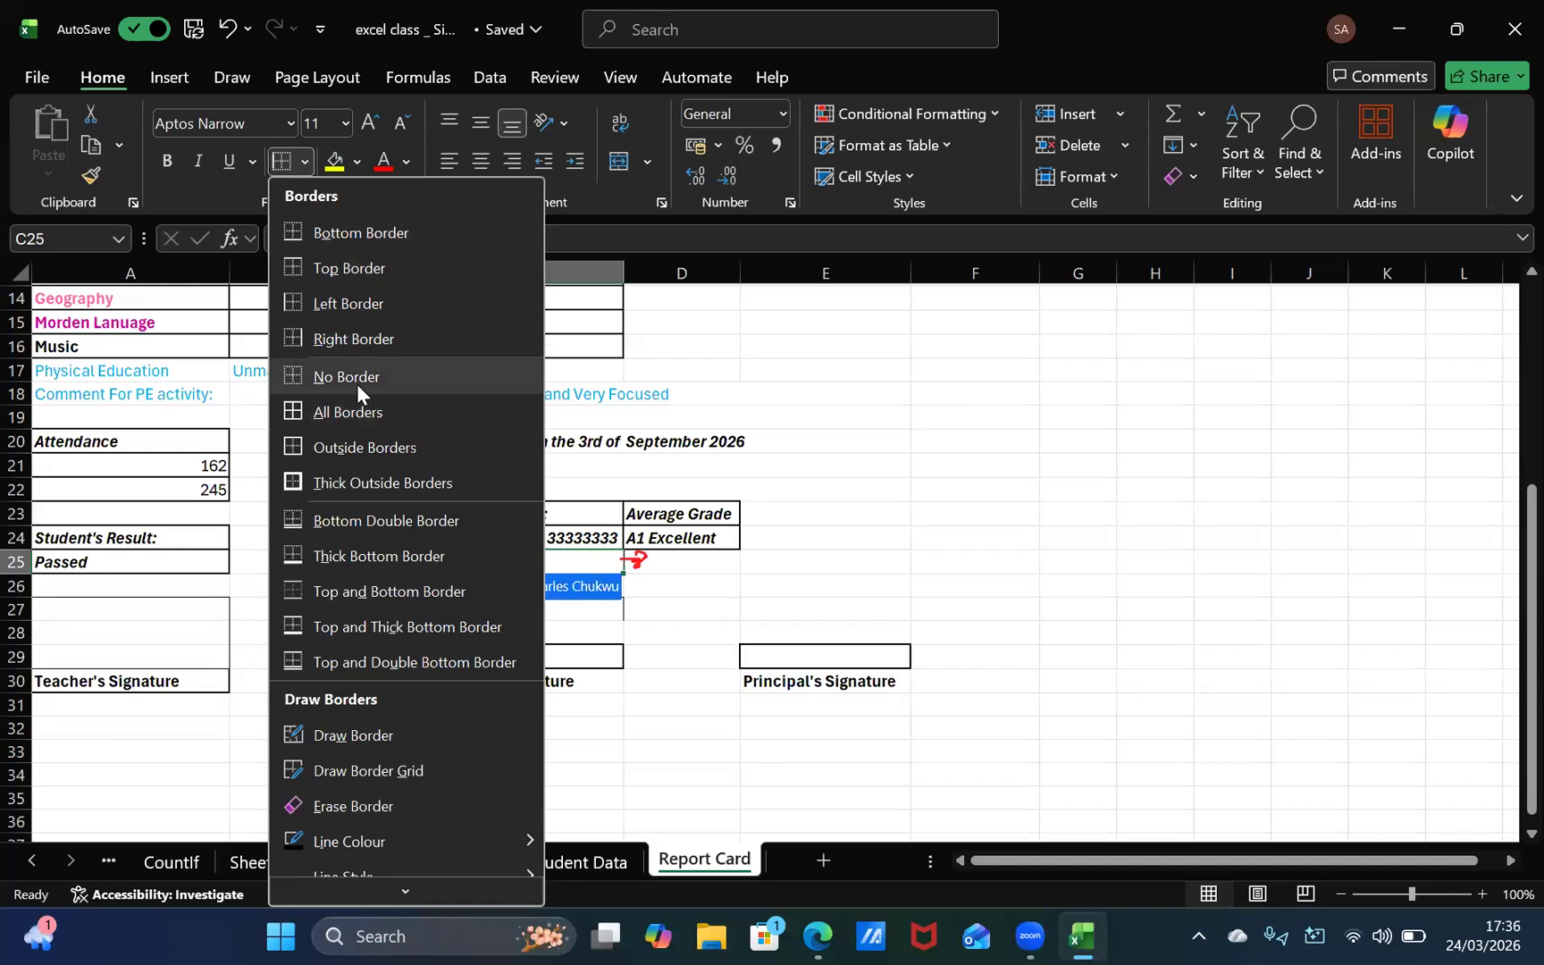
{"action": "left_click", "coordinate": [357, 383]}
{"action": "left_click", "coordinate": [622, 650]}
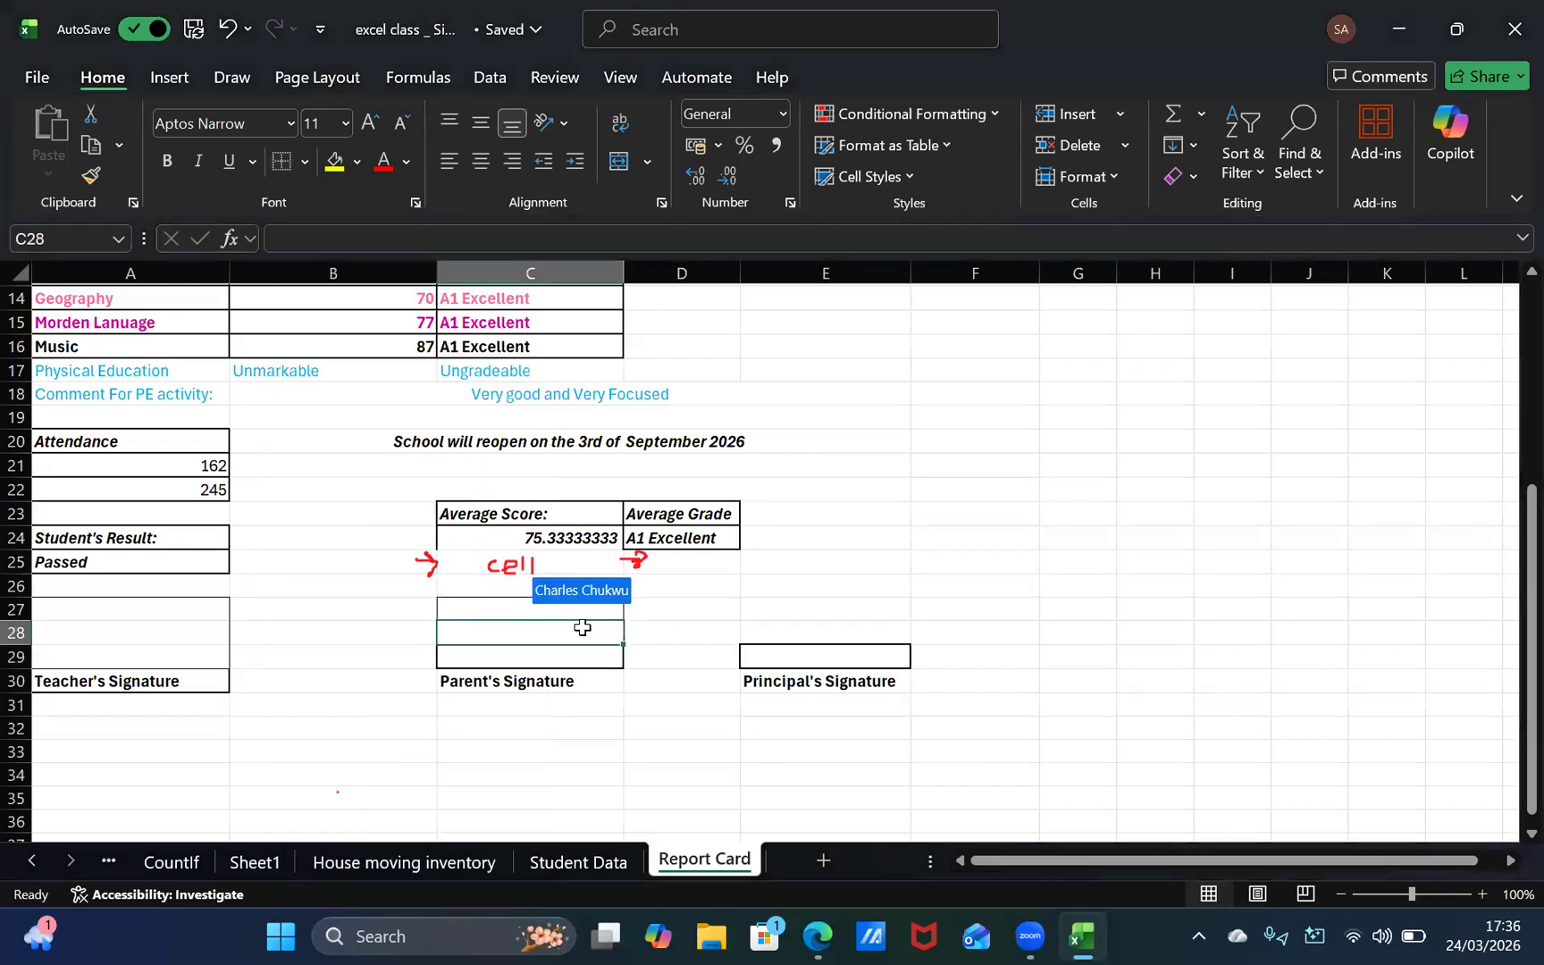
{"action": "left_click", "coordinate": [570, 682]}
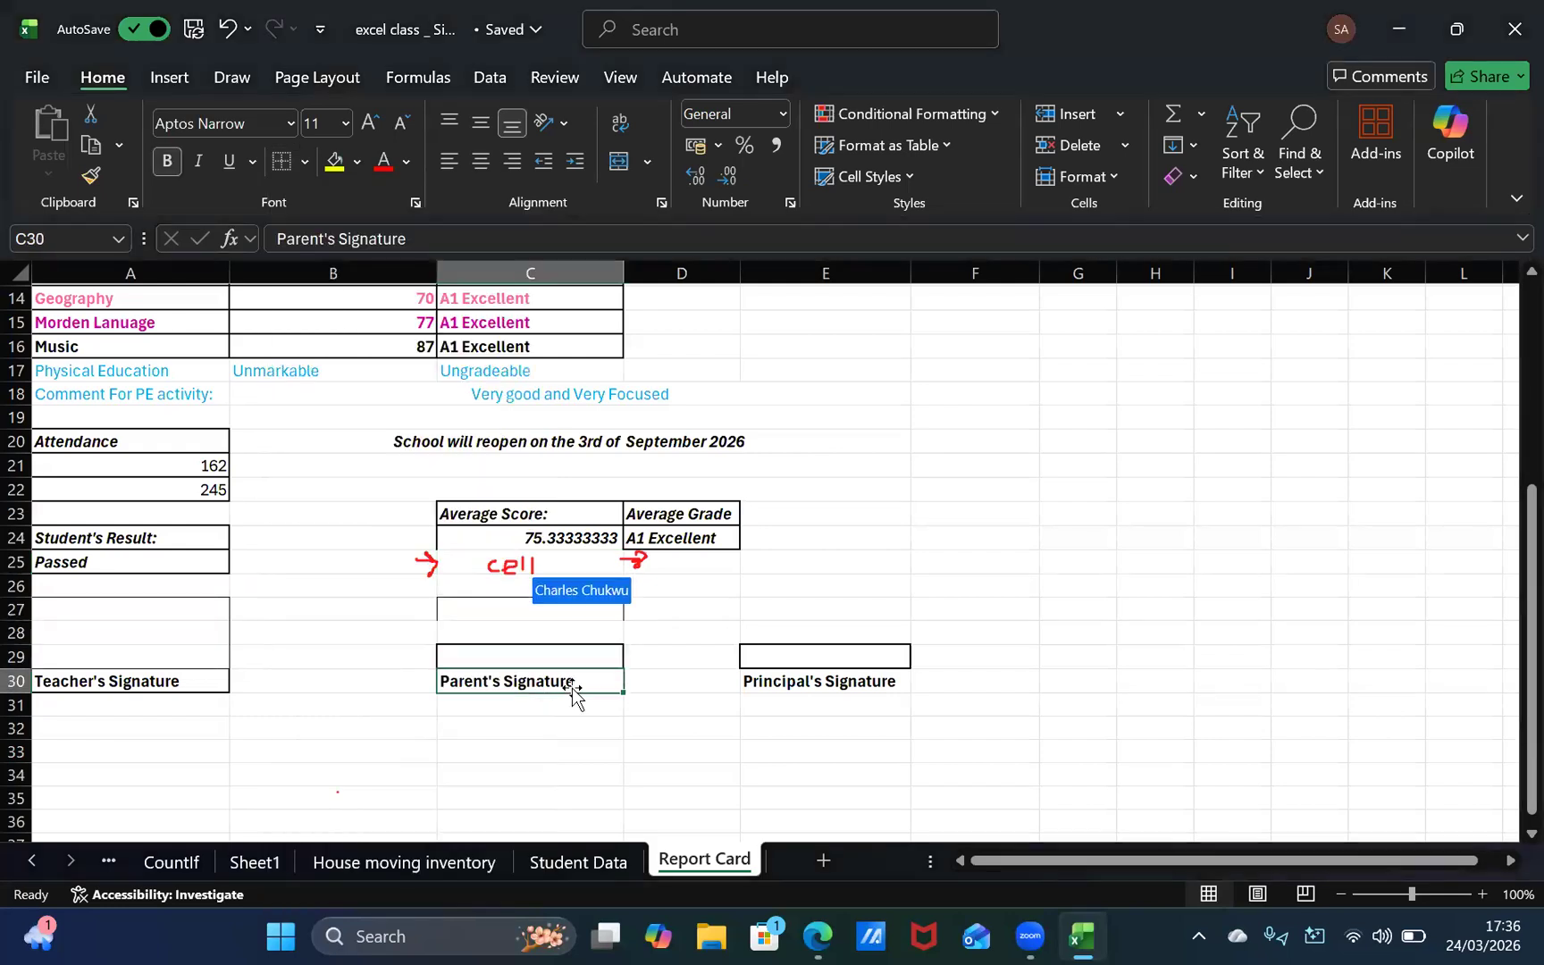
{"action": "left_click", "coordinate": [563, 630]}
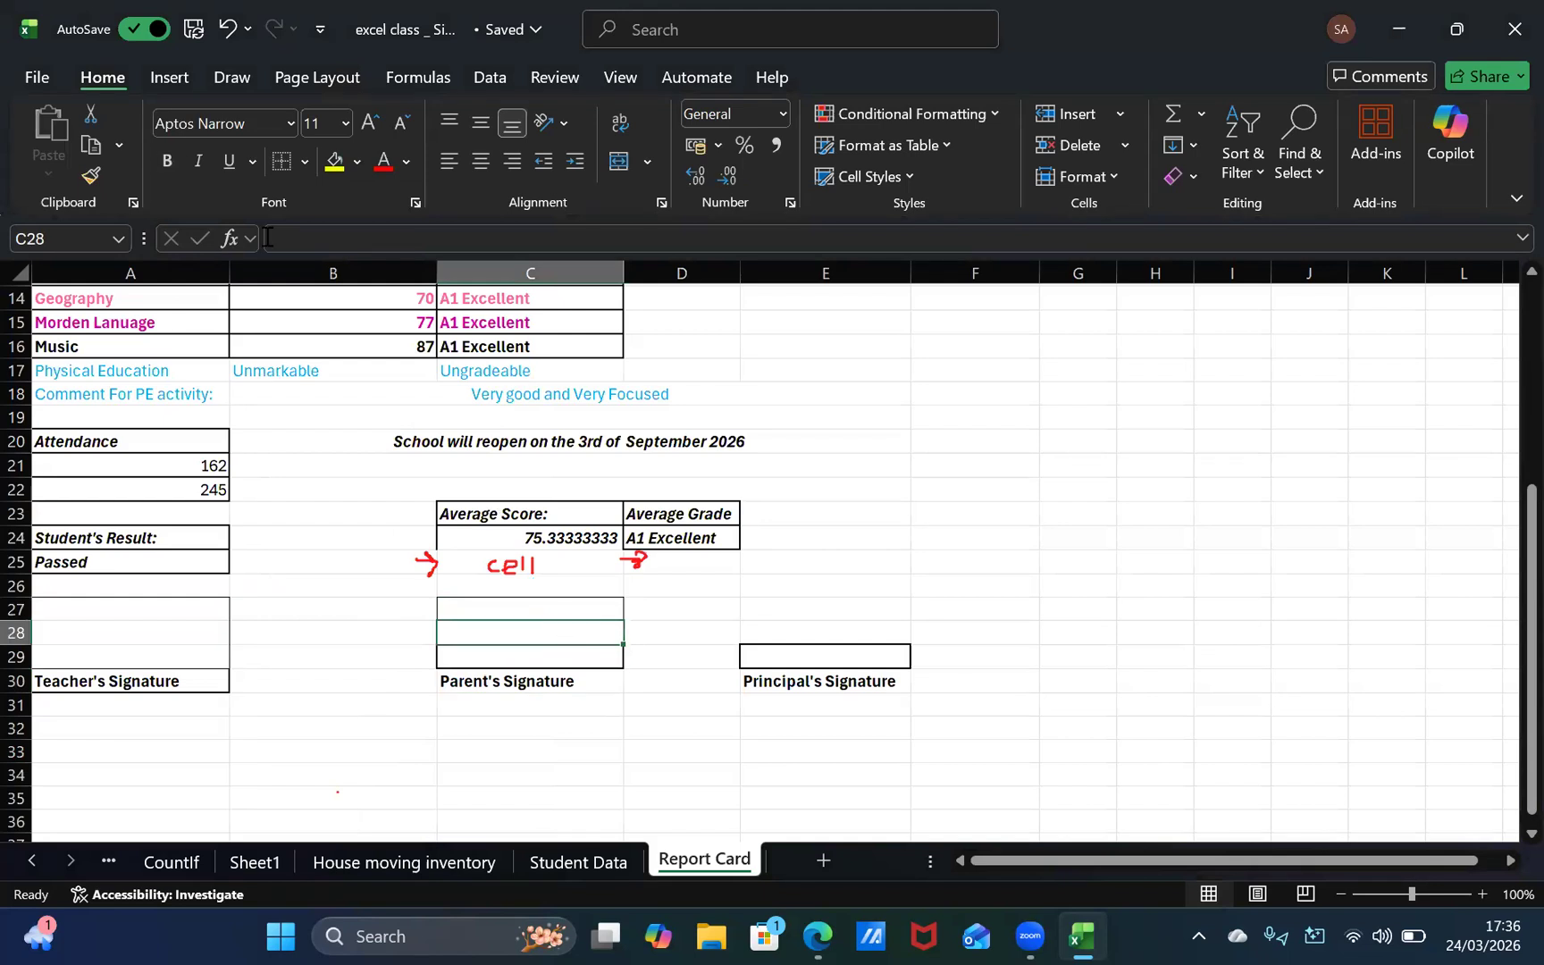
Step: Add a bottom border to the average score cell C24
{"action": "left_click", "coordinate": [548, 536]}
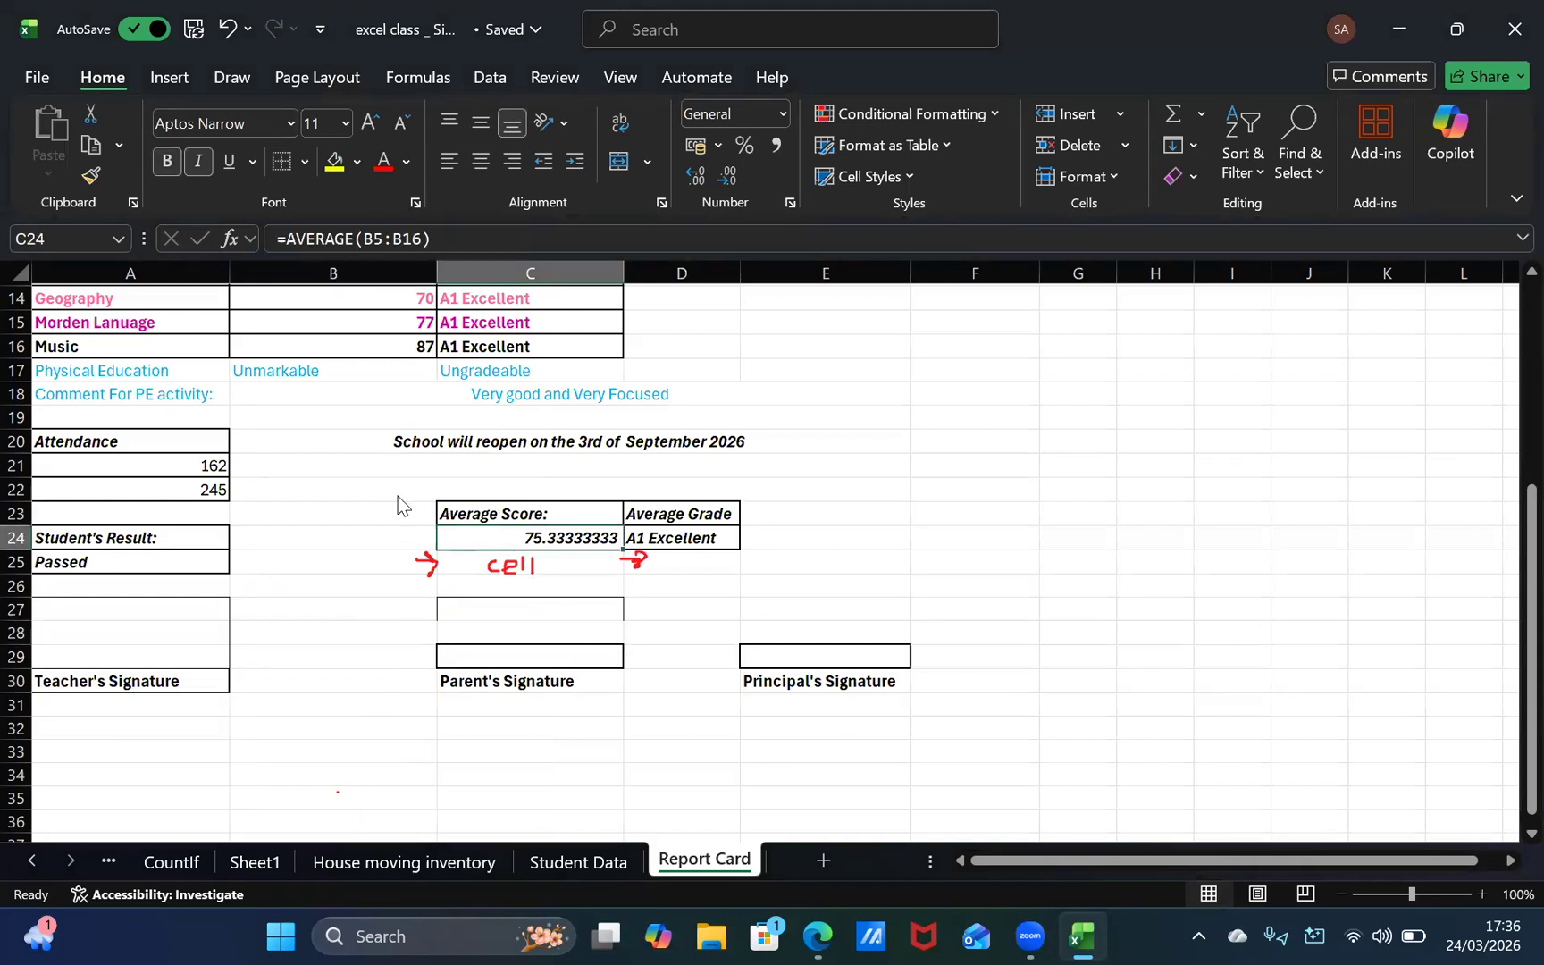
{"action": "left_click", "coordinate": [304, 161]}
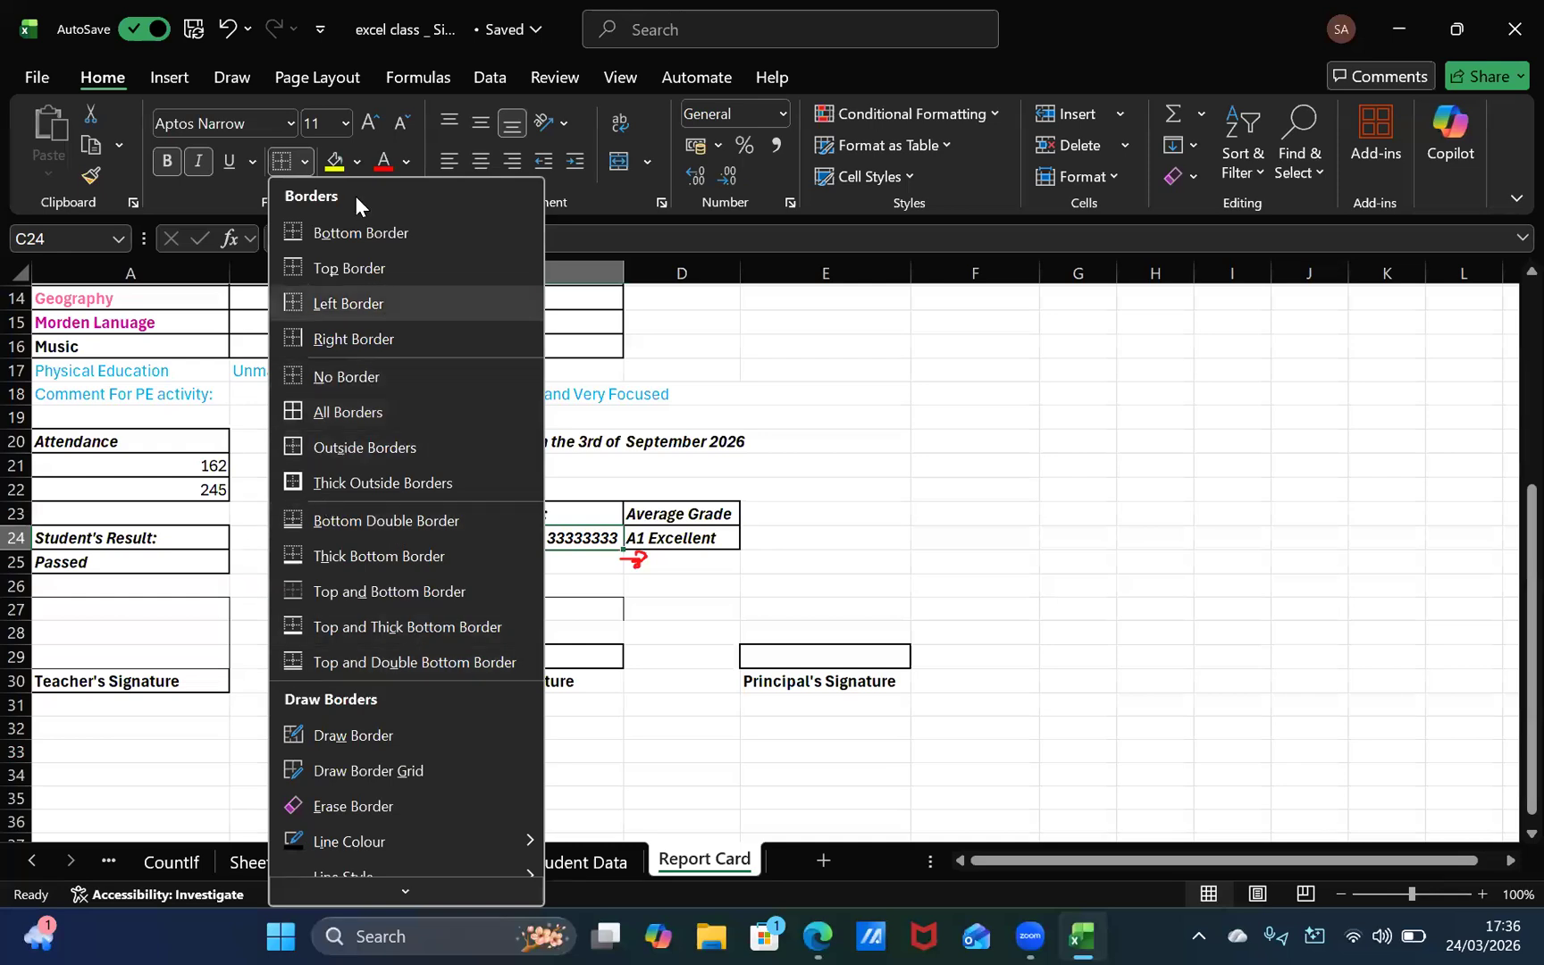
{"action": "left_click", "coordinate": [545, 607]}
{"action": "left_click", "coordinate": [543, 640]}
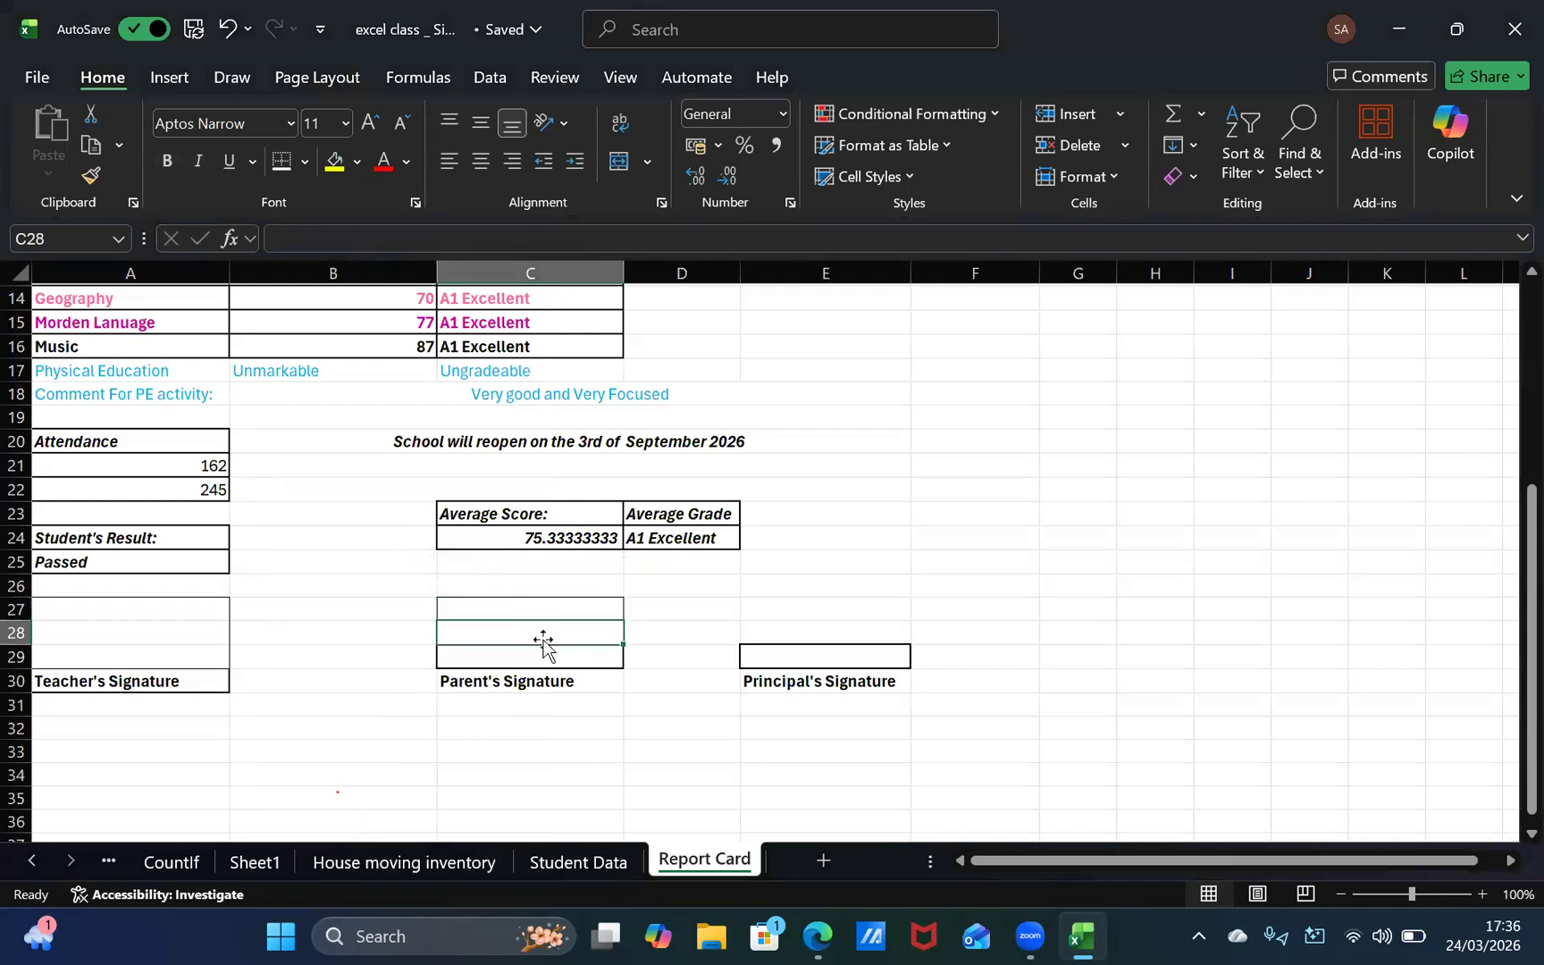
{"action": "left_click", "coordinate": [552, 605]}
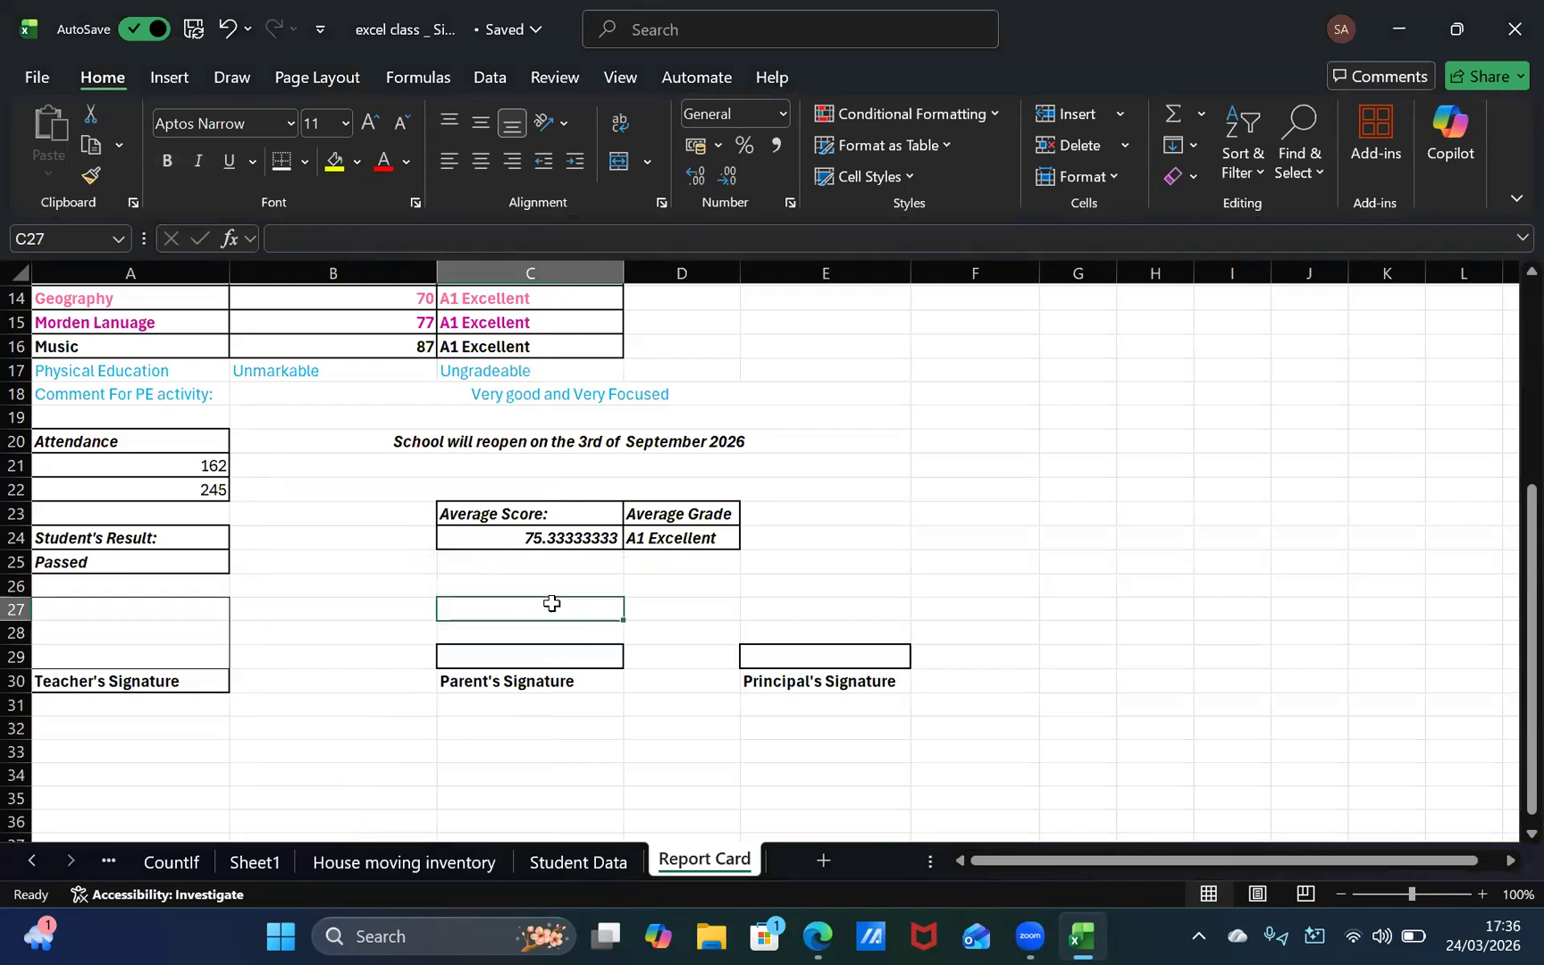
{"action": "left_click", "coordinate": [572, 712]}
Step: Add right and left borders to the empty cell C28 in the parent's signature area
{"action": "left_click", "coordinate": [546, 633]}
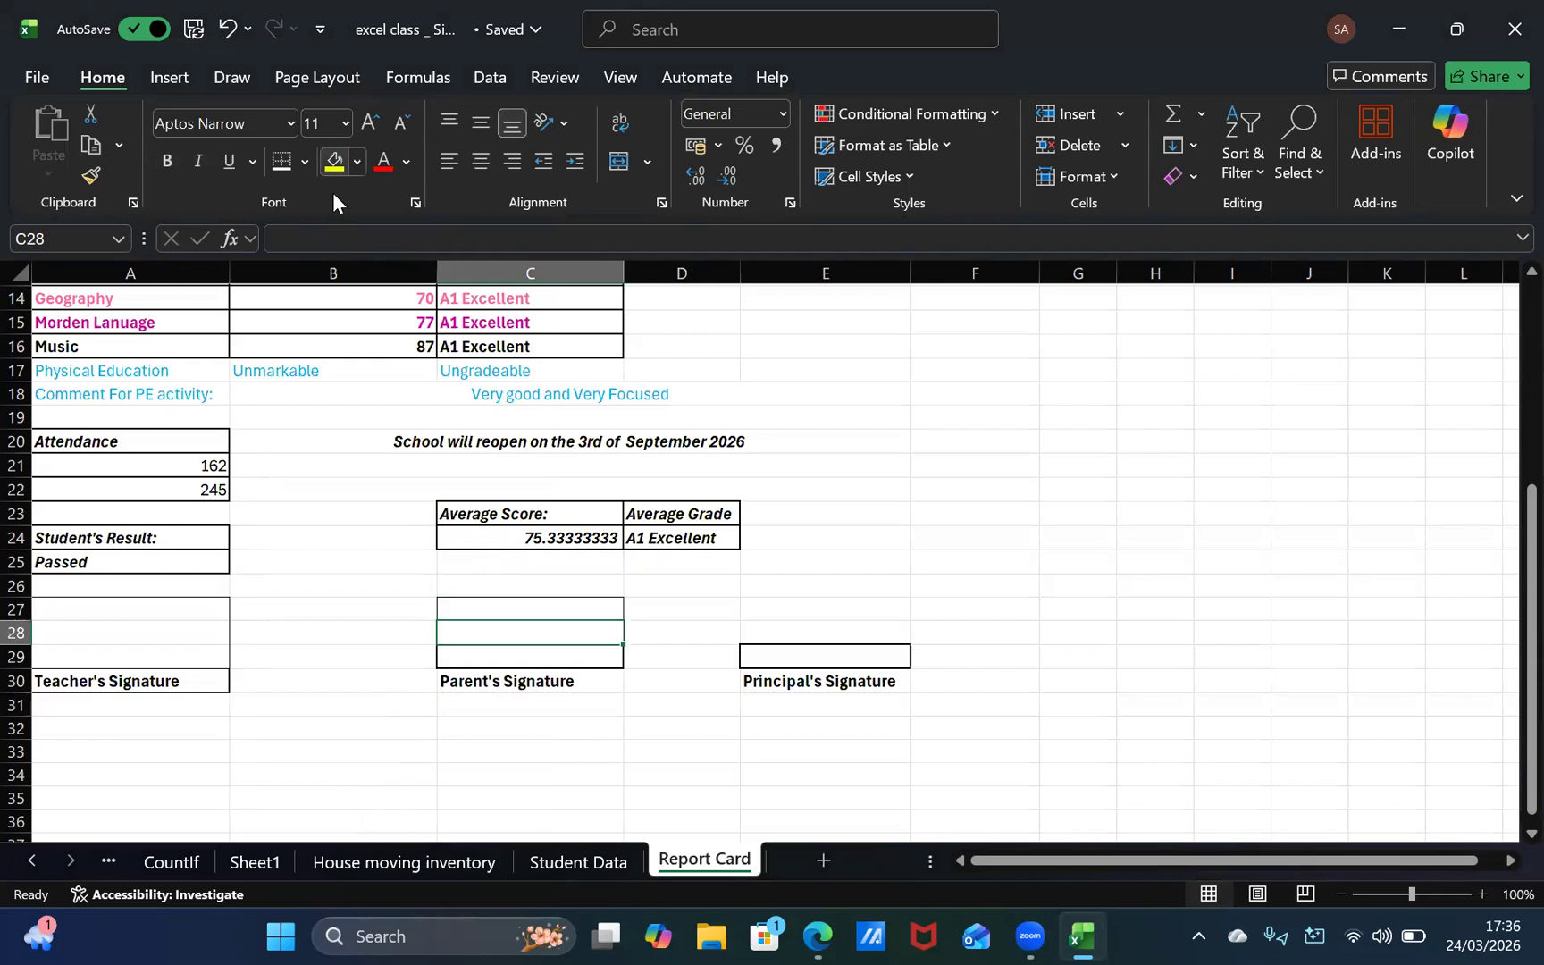
{"action": "left_click", "coordinate": [305, 161]}
{"action": "left_click", "coordinate": [348, 340]}
{"action": "left_click", "coordinate": [305, 162]}
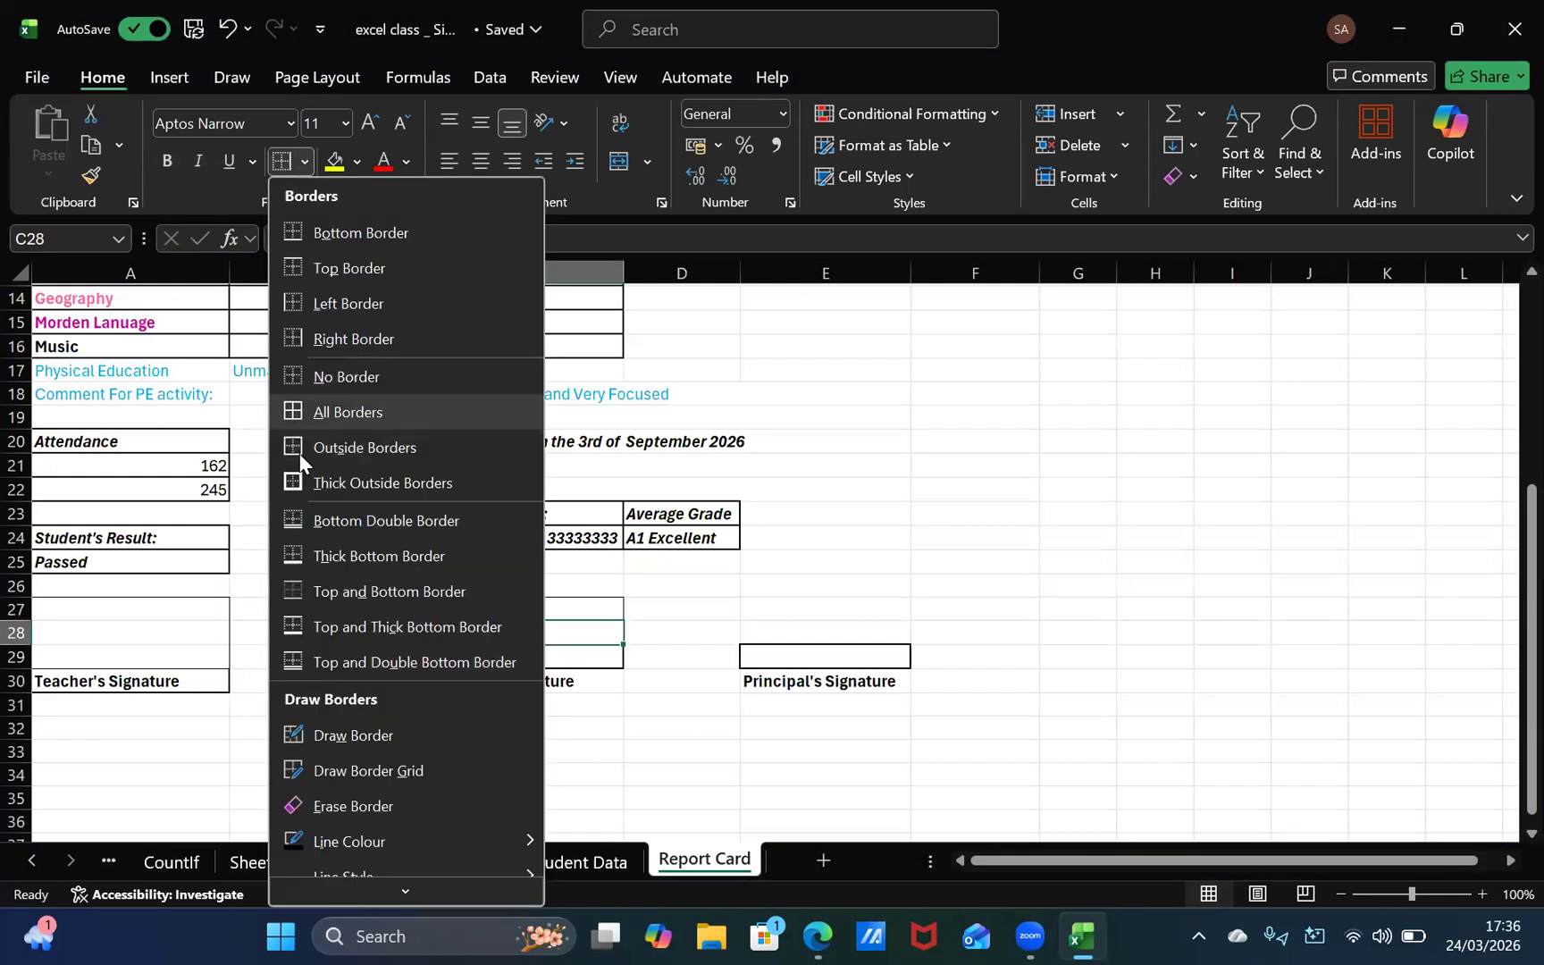
{"action": "left_click", "coordinate": [345, 302]}
{"action": "left_click", "coordinate": [547, 683]}
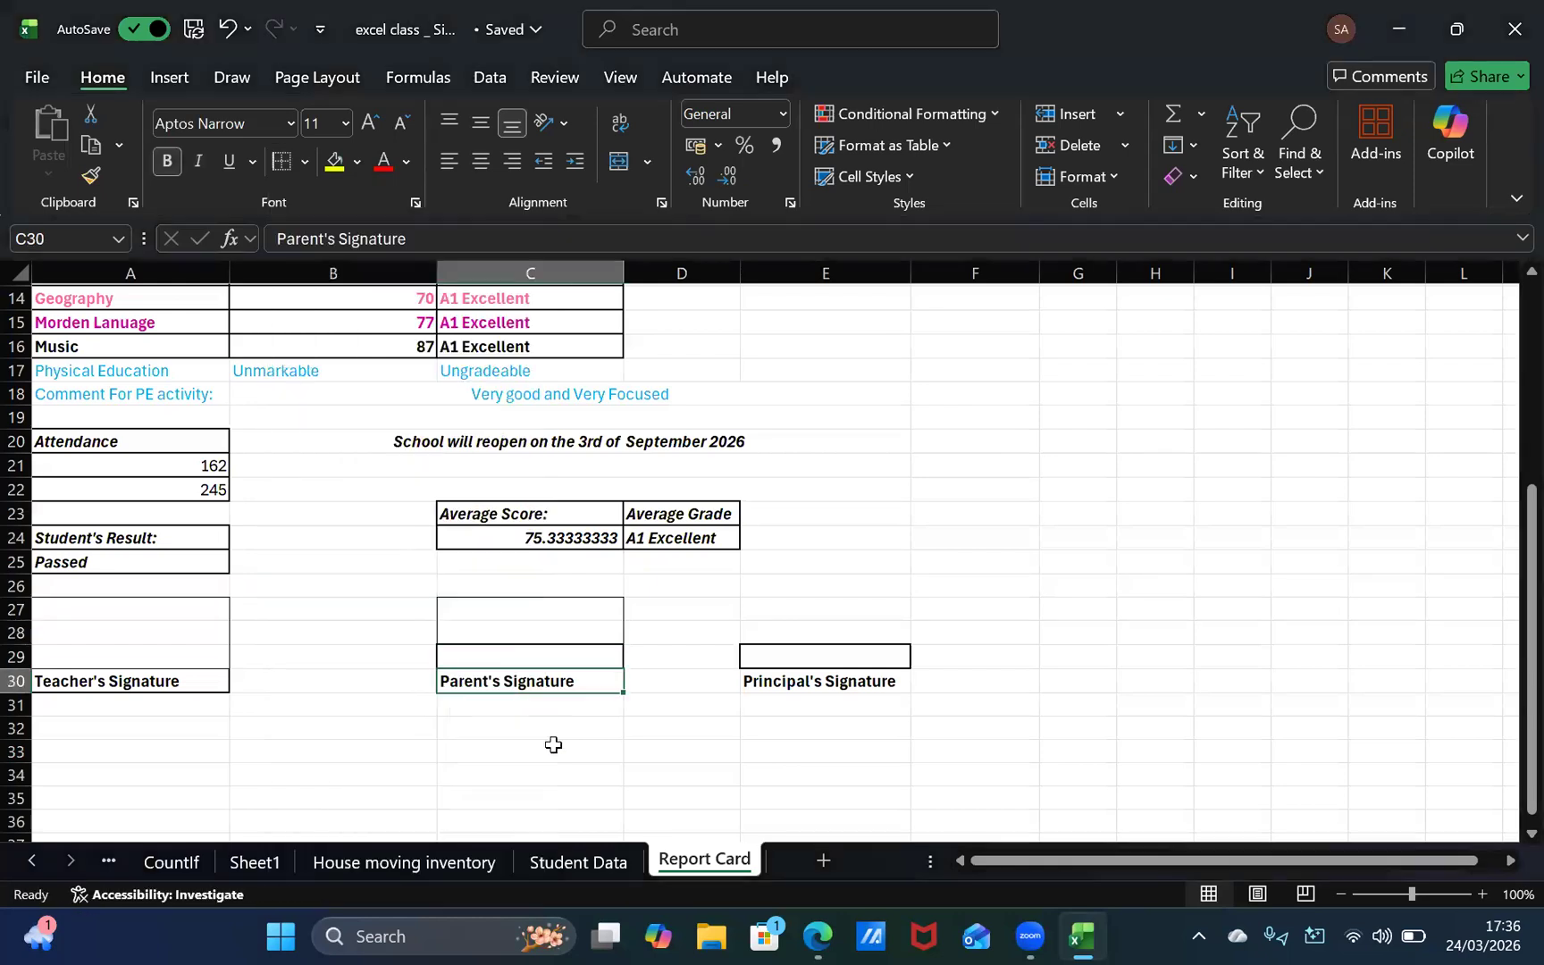
Step: Try a top border on the empty cell C26 above the parent's signature box
{"action": "left_click", "coordinate": [521, 588]}
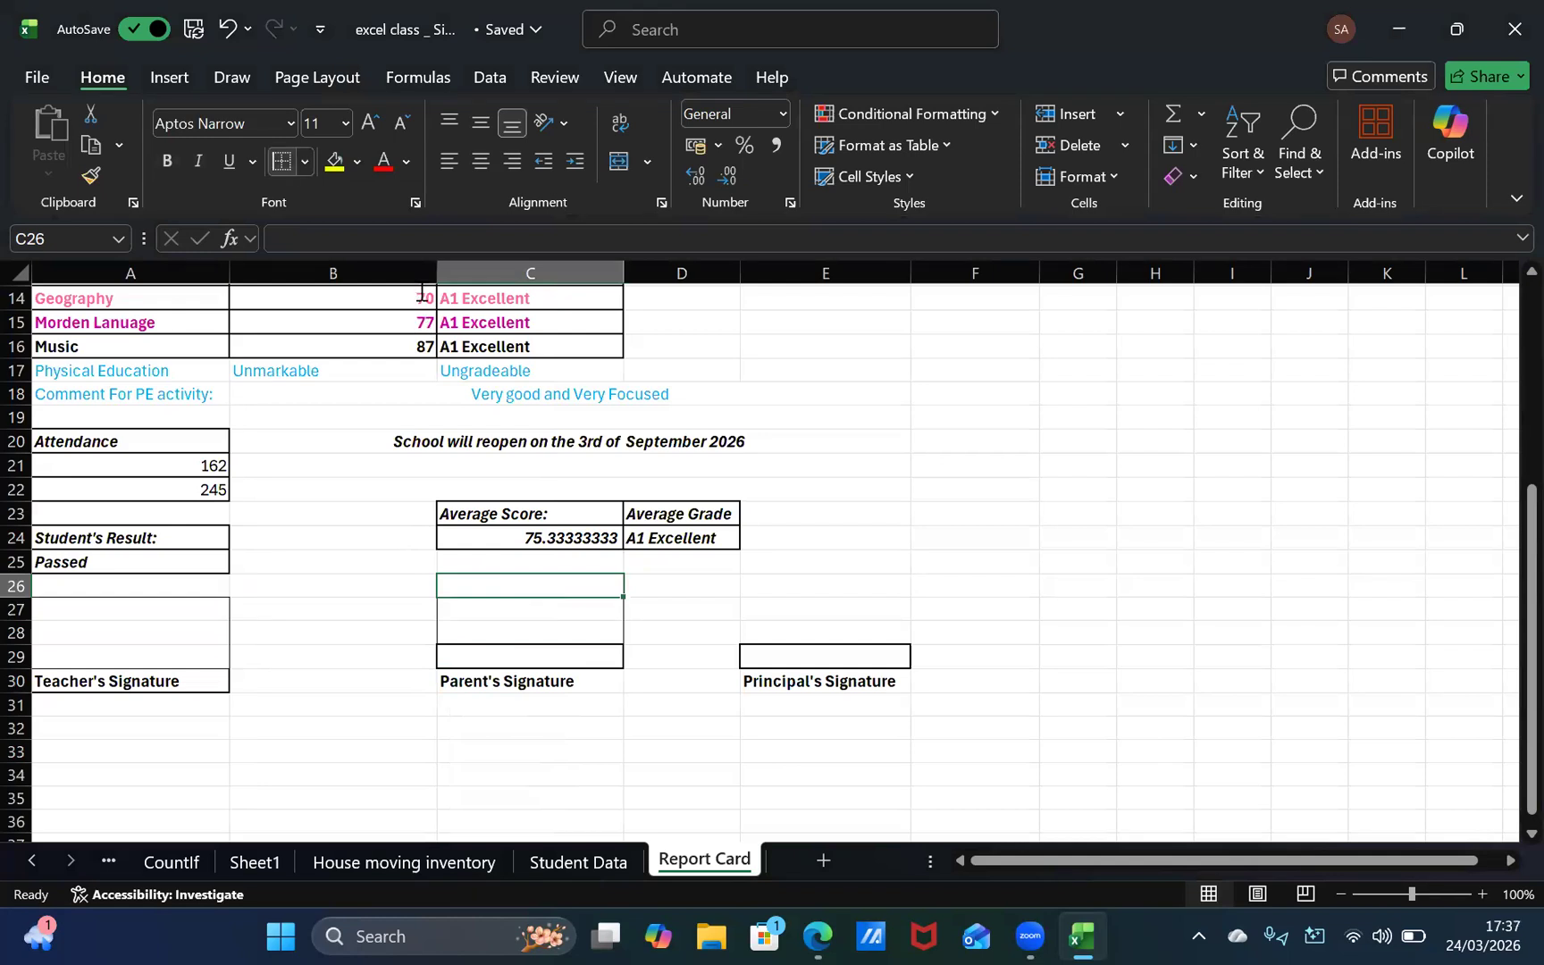
{"action": "left_click", "coordinate": [305, 160]}
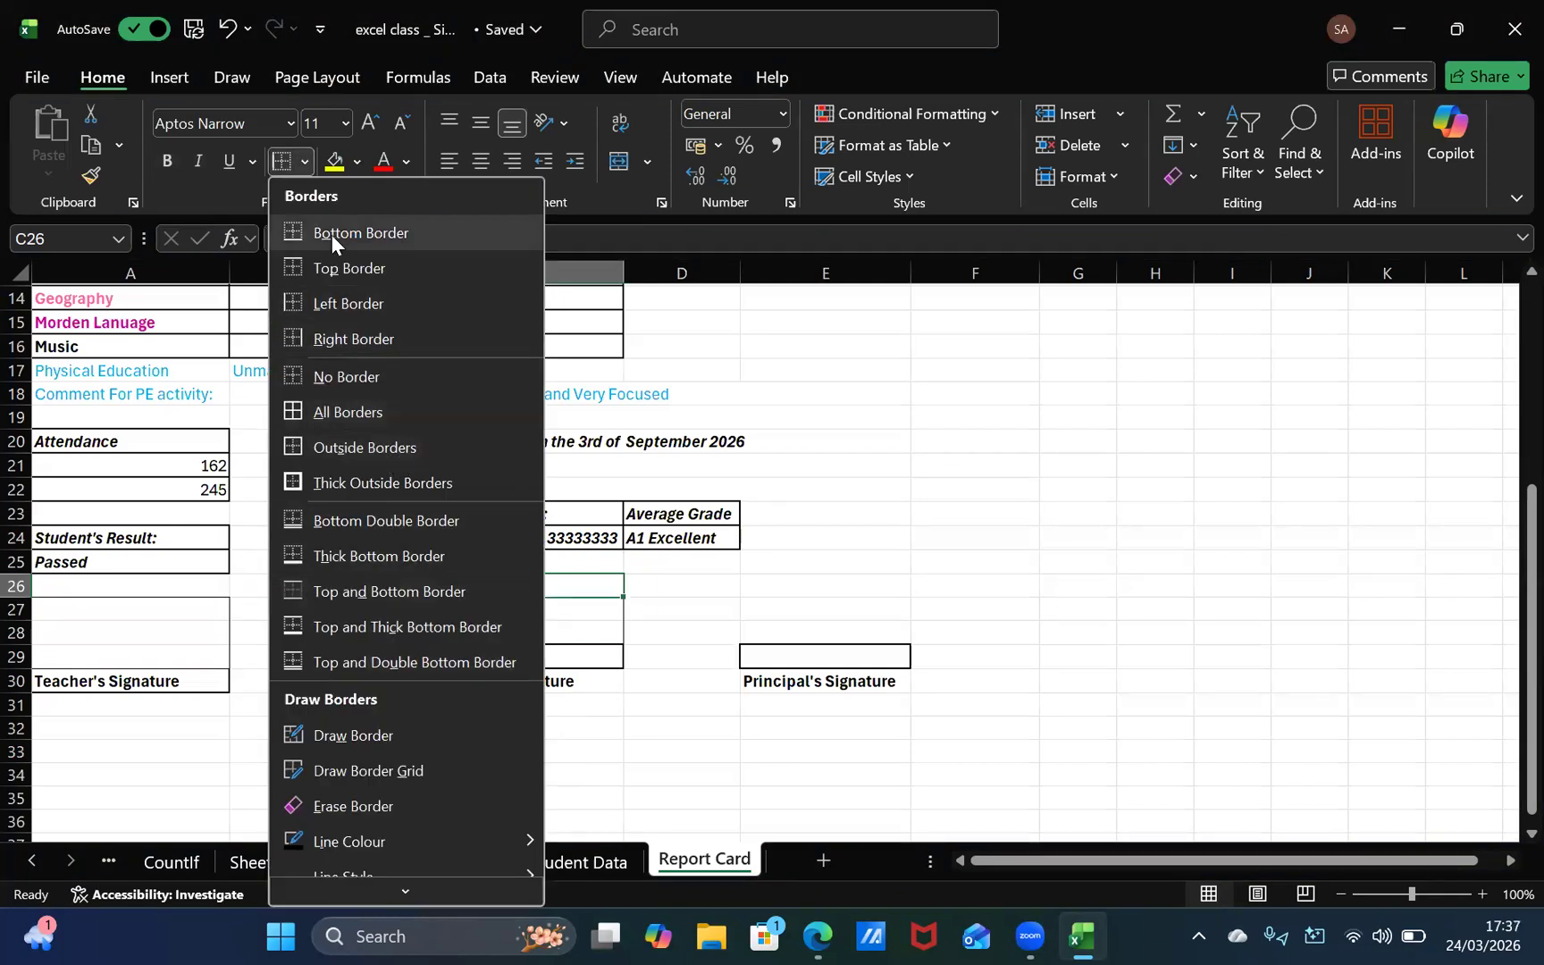
{"action": "left_click", "coordinate": [341, 270]}
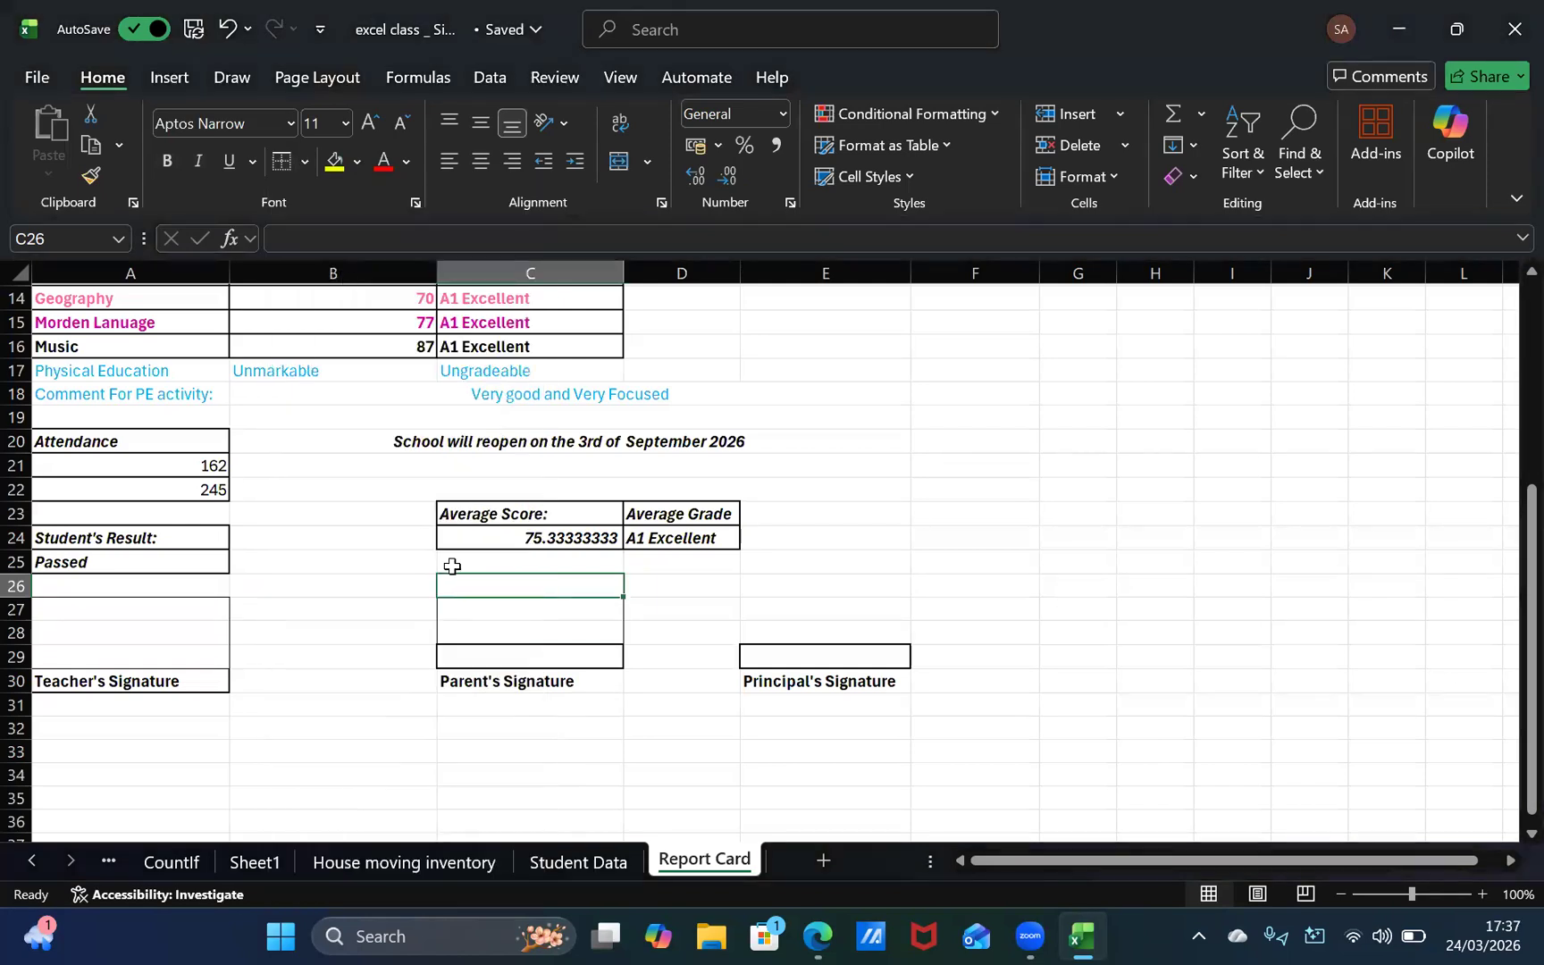
{"action": "left_click", "coordinate": [507, 682]}
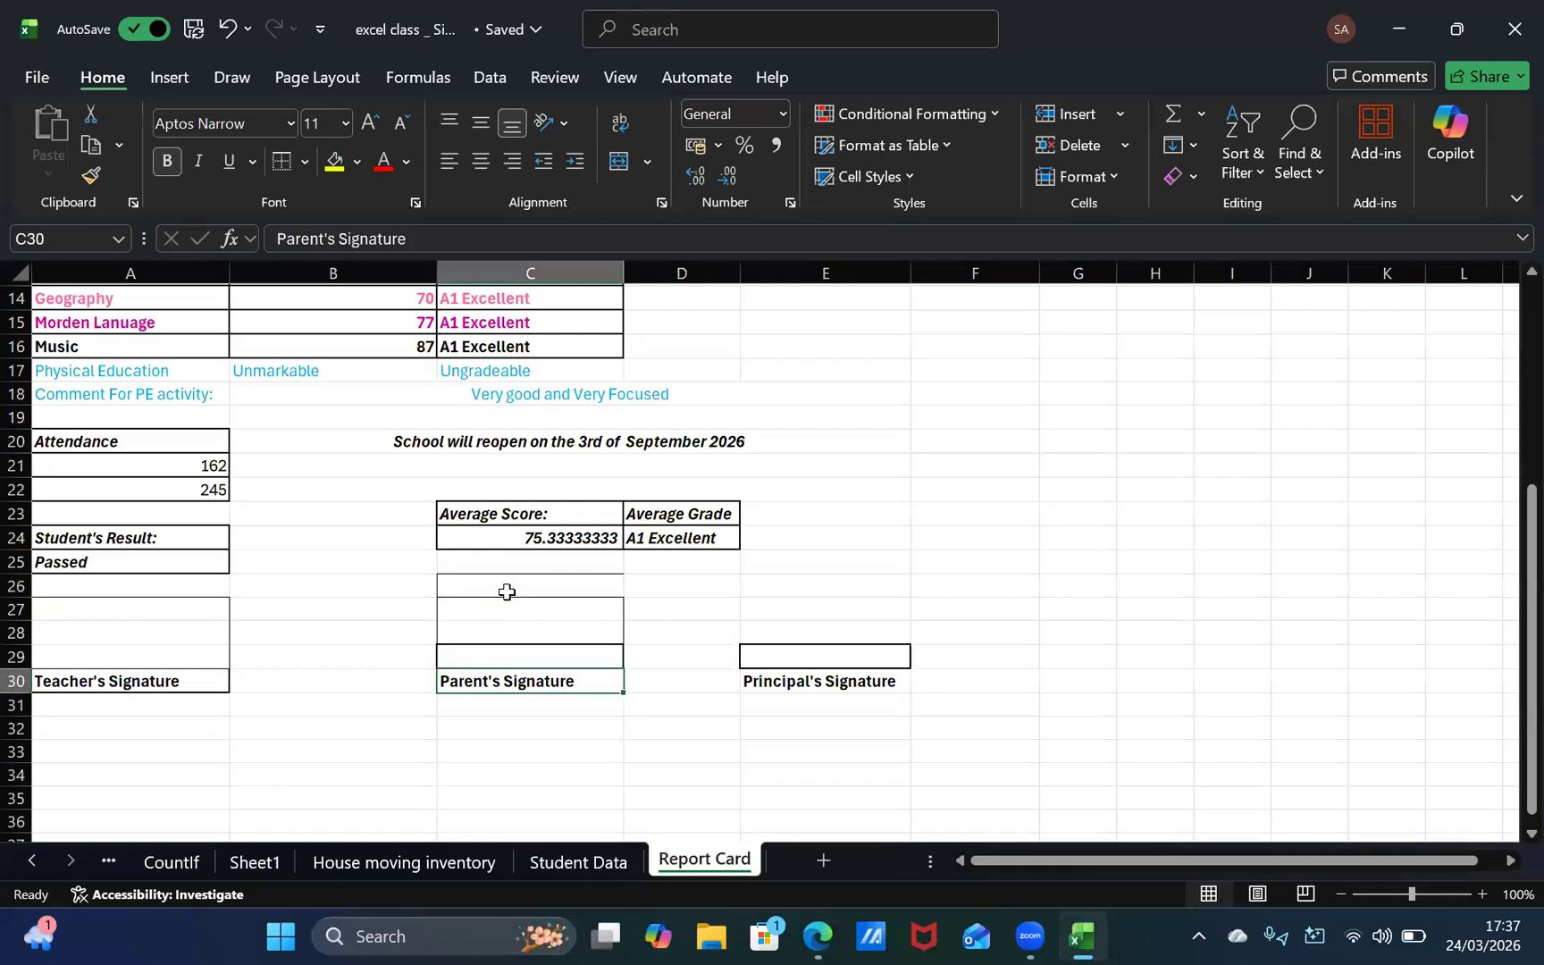
Step: Remove all borders from the empty cells C26 to C28 in the parent's signature area
{"action": "left_click", "coordinate": [518, 600]}
{"action": "left_click", "coordinate": [518, 591]}
{"action": "left_click_drag", "start_coordinate": [519, 597], "coordinate": [520, 601]}
{"action": "left_click", "coordinate": [547, 647]}
{"action": "left_click", "coordinate": [520, 572]}
{"action": "left_click", "coordinate": [521, 594]}
{"action": "left_click", "coordinate": [524, 612]}
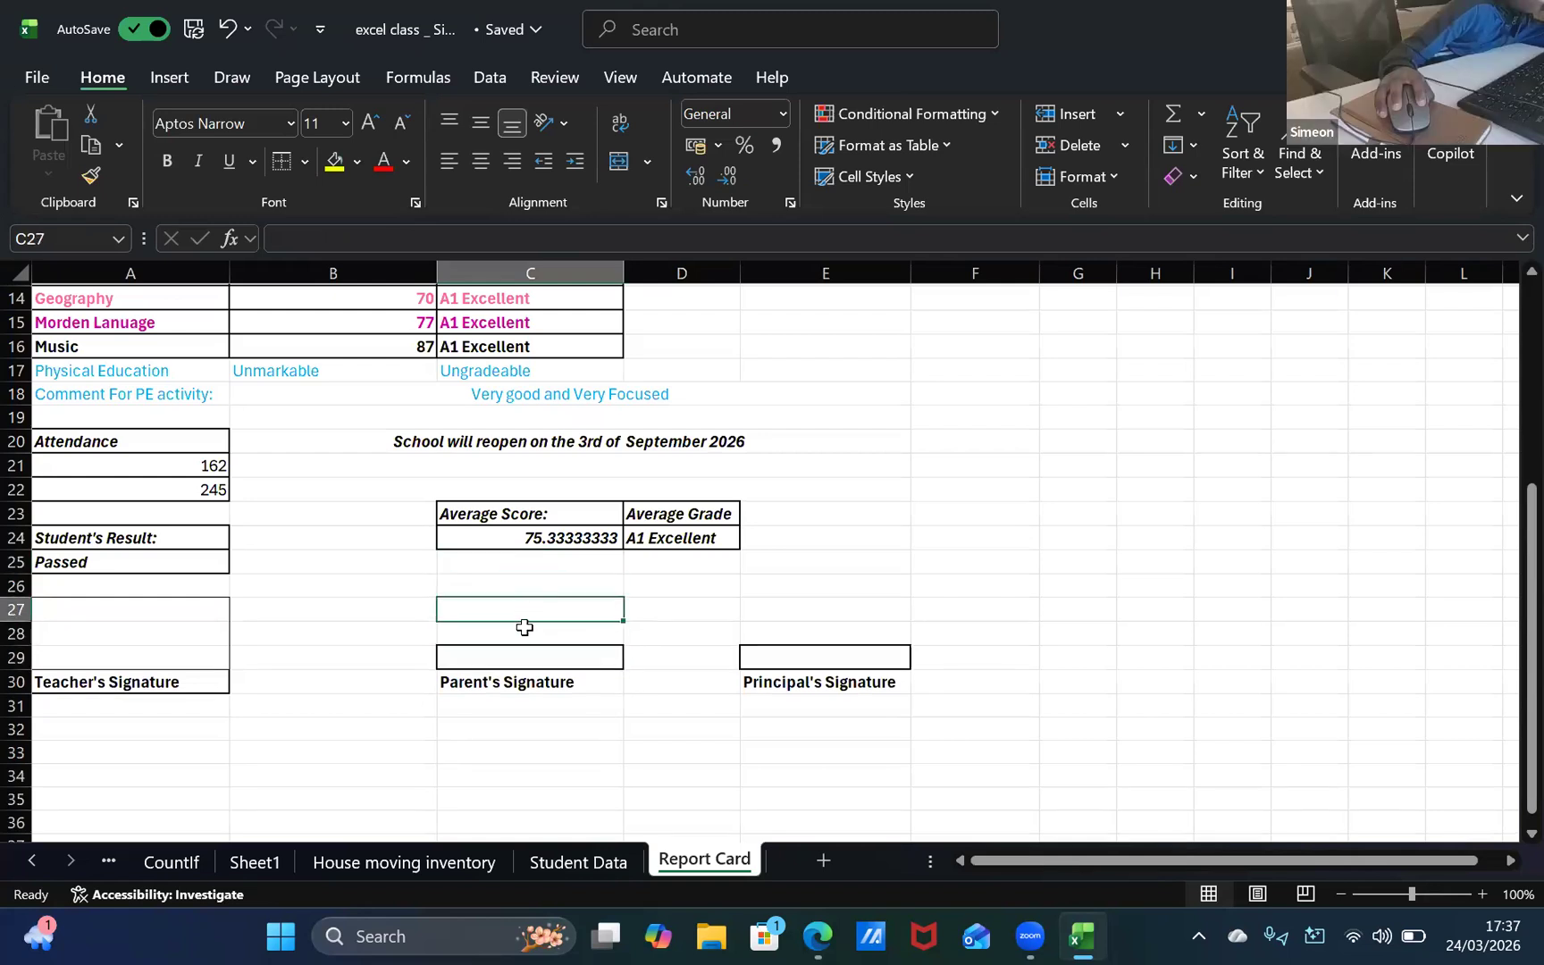
{"action": "left_click", "coordinate": [529, 634]}
{"action": "left_click_drag", "start_coordinate": [529, 615], "coordinate": [529, 591]}
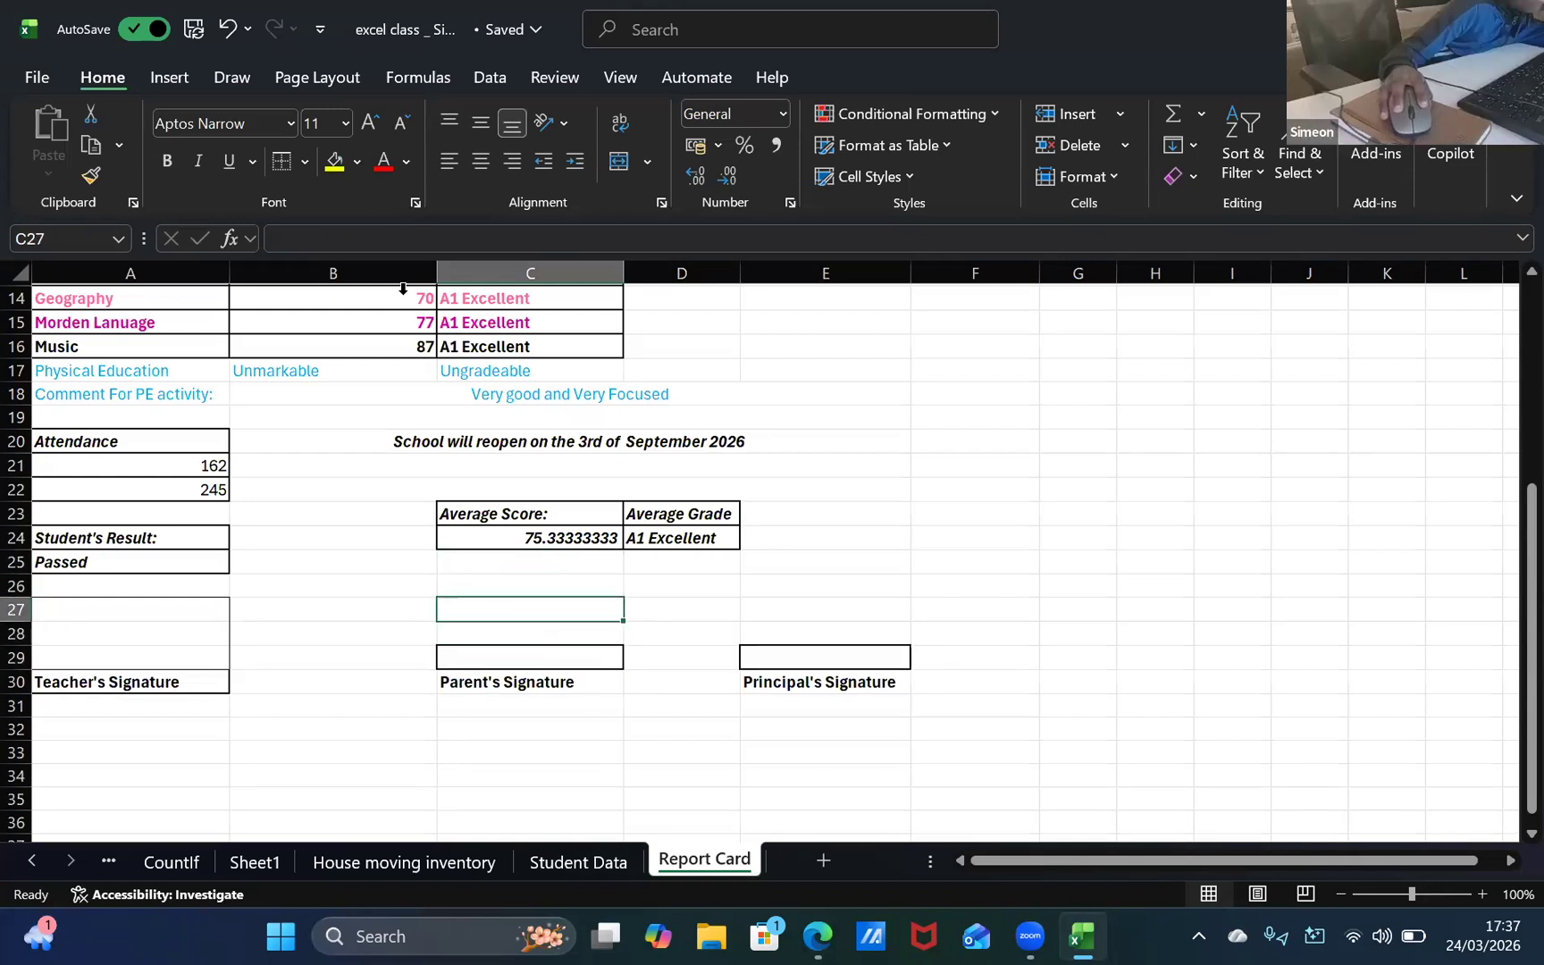
{"action": "left_click", "coordinate": [305, 162]}
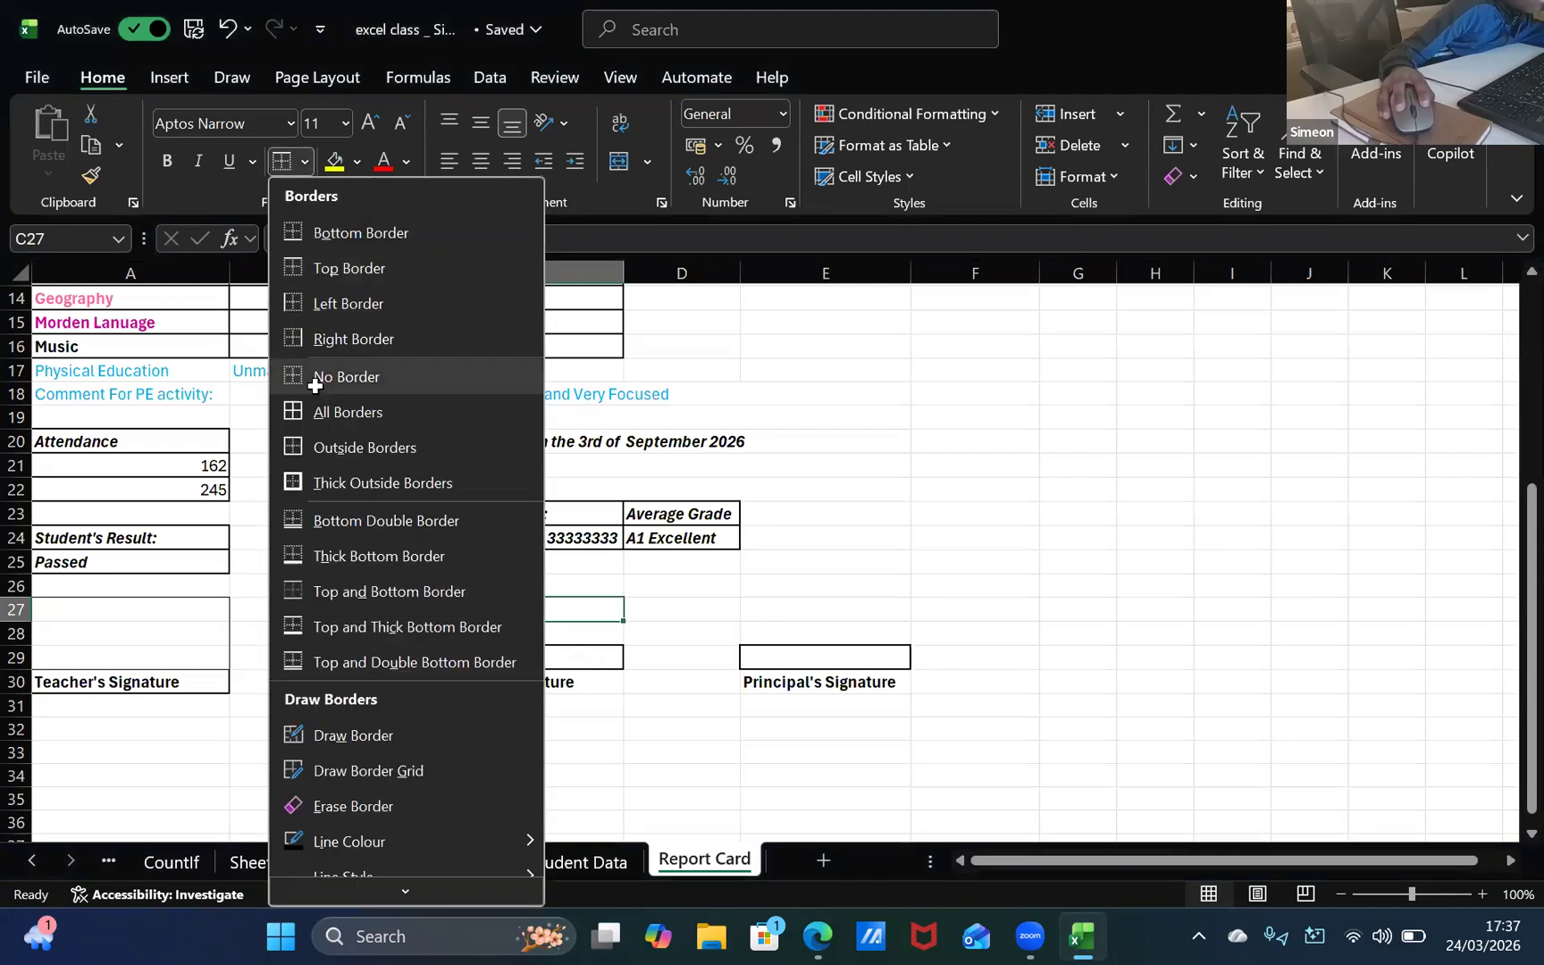
{"action": "left_click", "coordinate": [315, 379]}
{"action": "left_click", "coordinate": [453, 591]}
{"action": "left_click", "coordinate": [666, 768]}
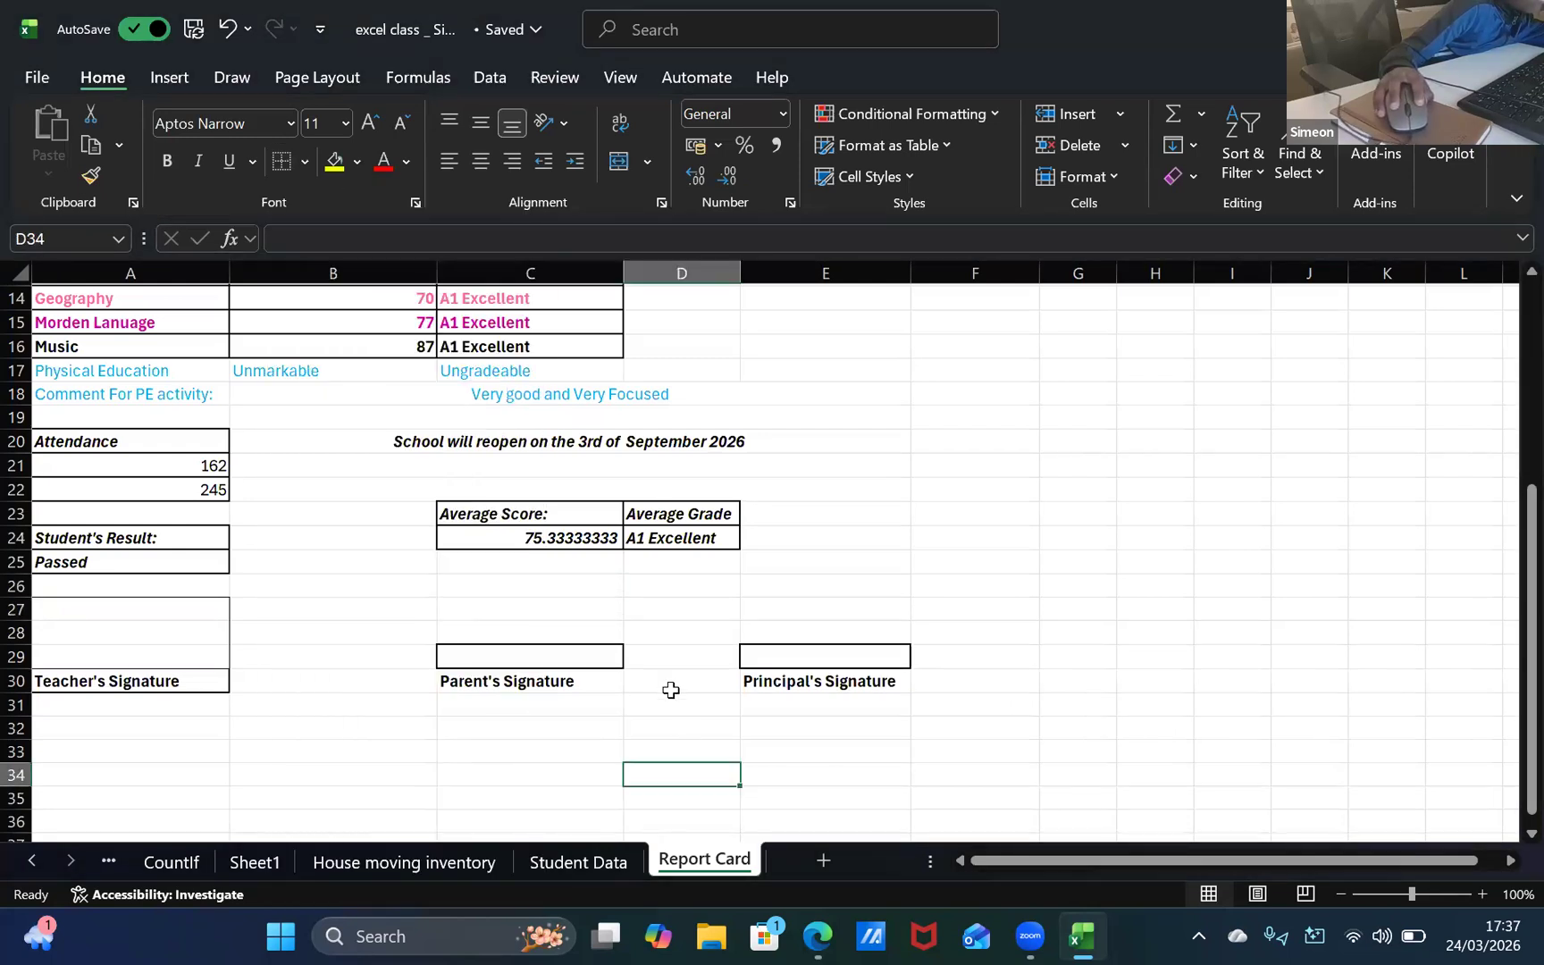
Step: Clear the box around the empty cell C29 above "Parent's Signature" and give it a right border only
{"action": "left_click", "coordinate": [566, 615]}
{"action": "mouse_move", "coordinate": [611, 638]}
{"action": "left_mouse_down"}
{"action": "mouse_move", "coordinate": [597, 650]}
{"action": "mouse_move", "coordinate": [608, 666]}
{"action": "left_mouse_up"}
{"action": "left_click", "coordinate": [688, 677]}
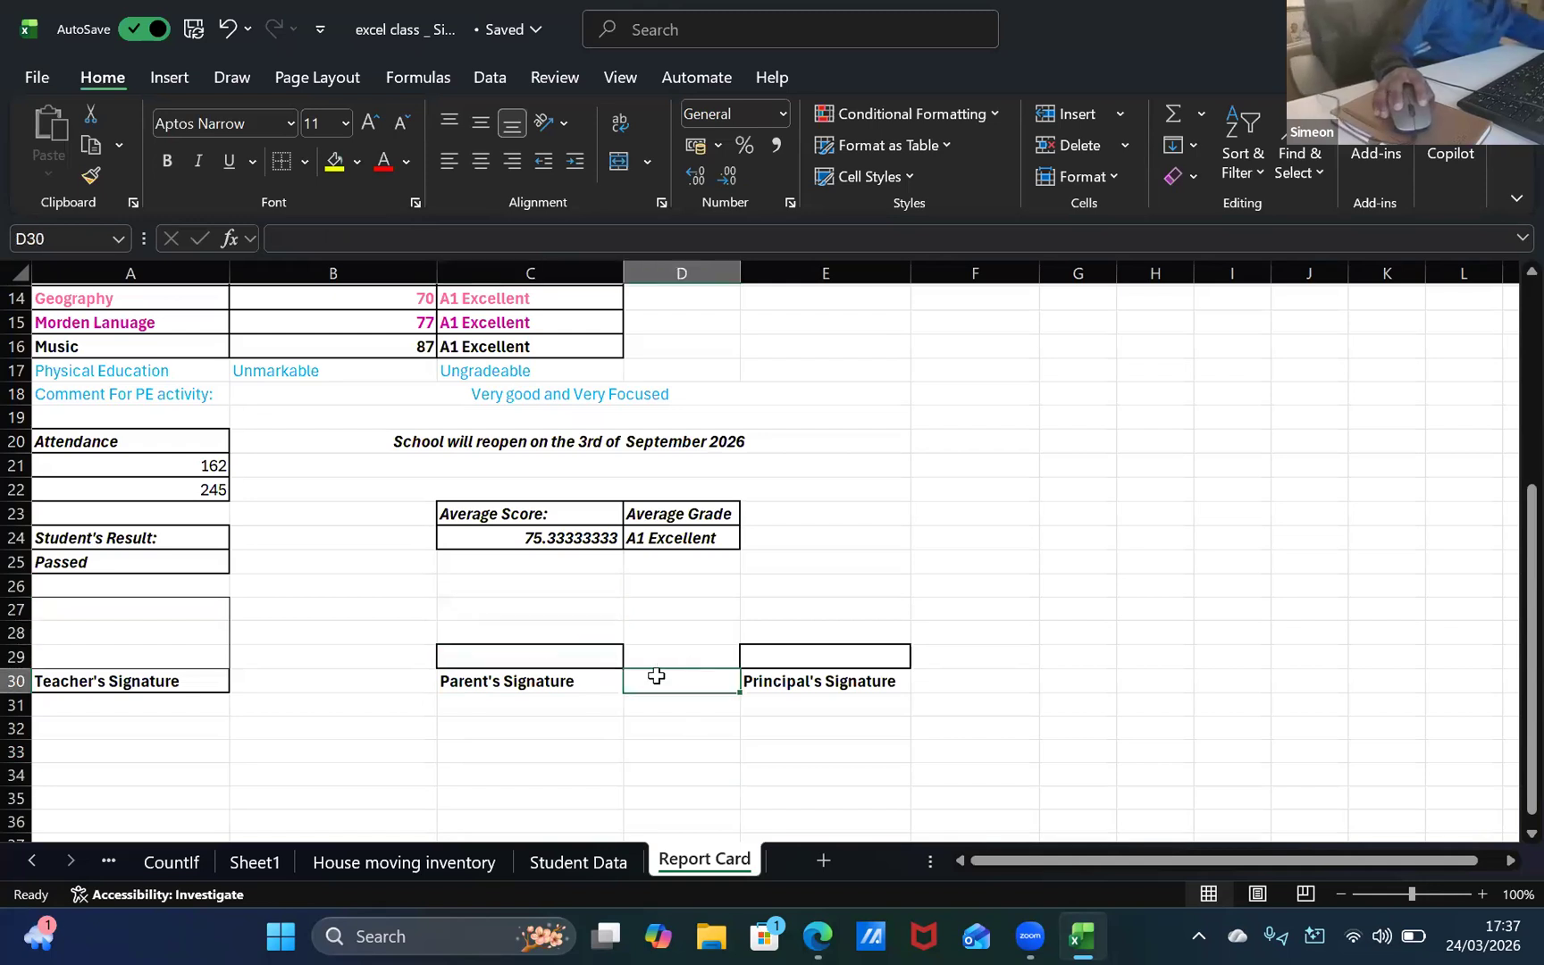
{"action": "left_click", "coordinate": [546, 673]}
{"action": "left_click", "coordinate": [551, 652]}
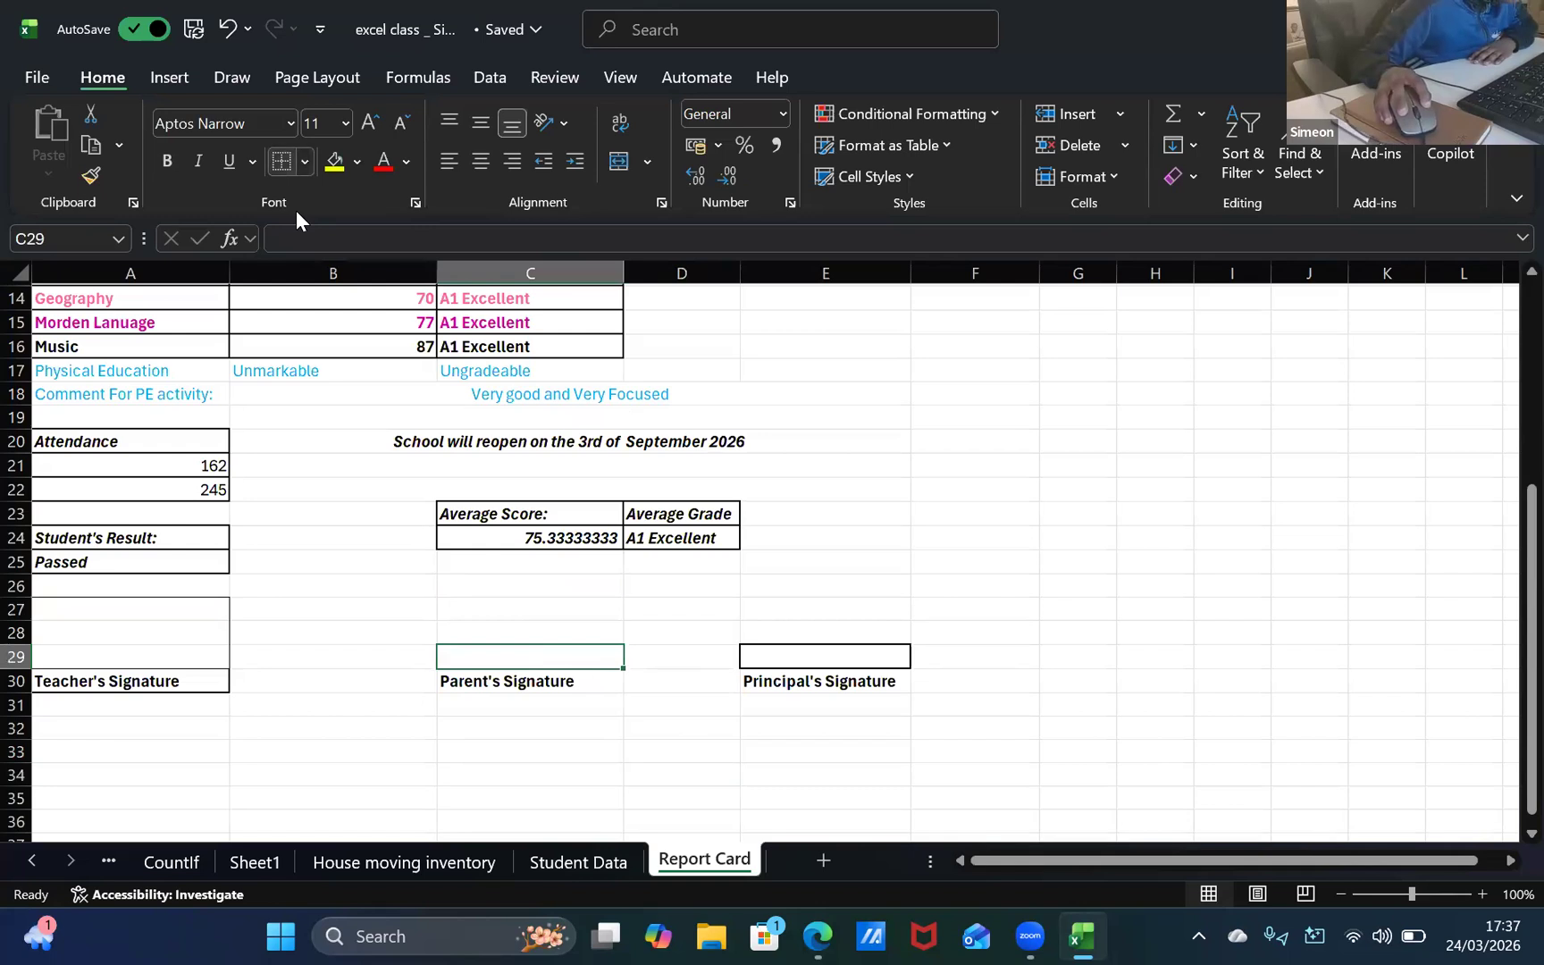
{"action": "left_click", "coordinate": [304, 162]}
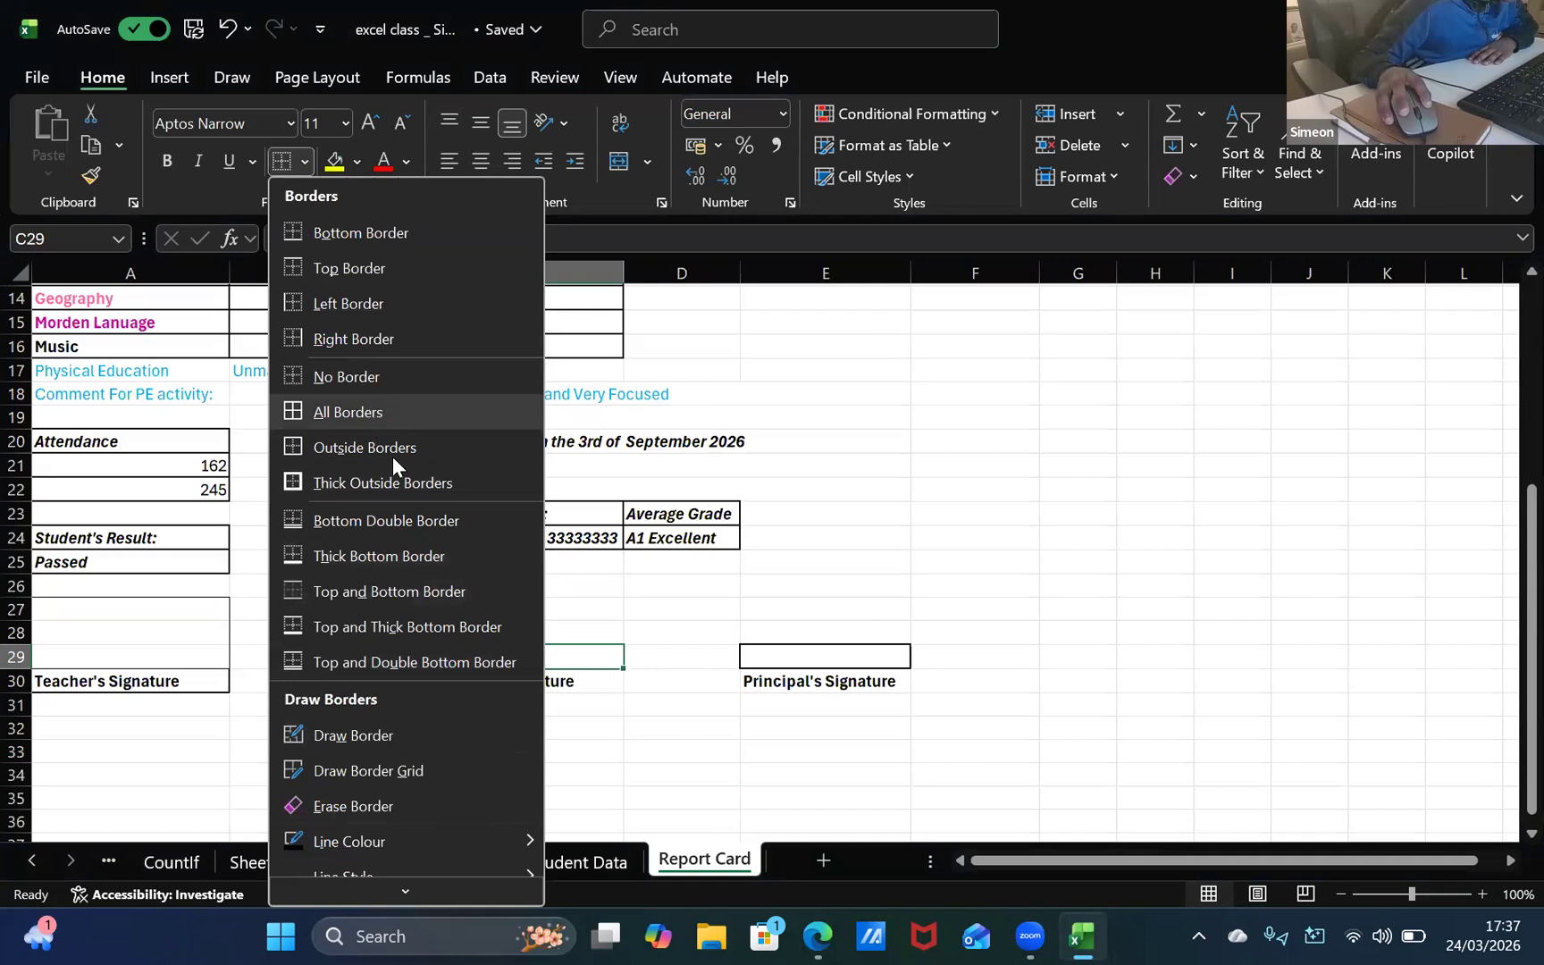
{"action": "left_click", "coordinate": [361, 339]}
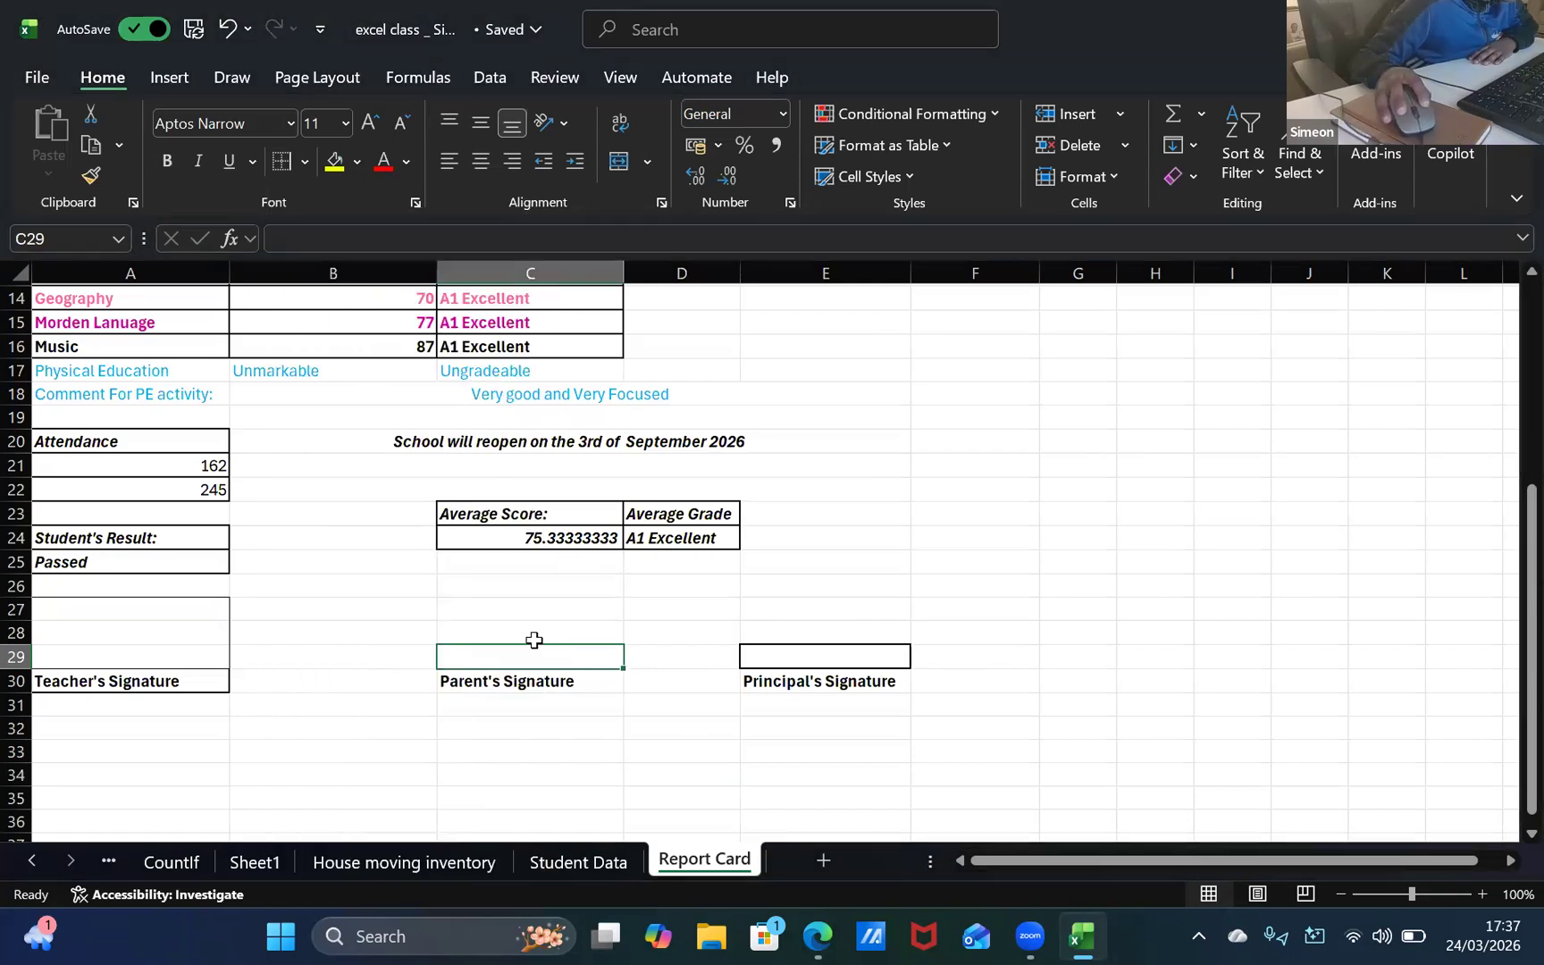
Step: Add right borders to the empty cells C28 and C27 above the "Parent's Signature" label
{"action": "left_click", "coordinate": [527, 632]}
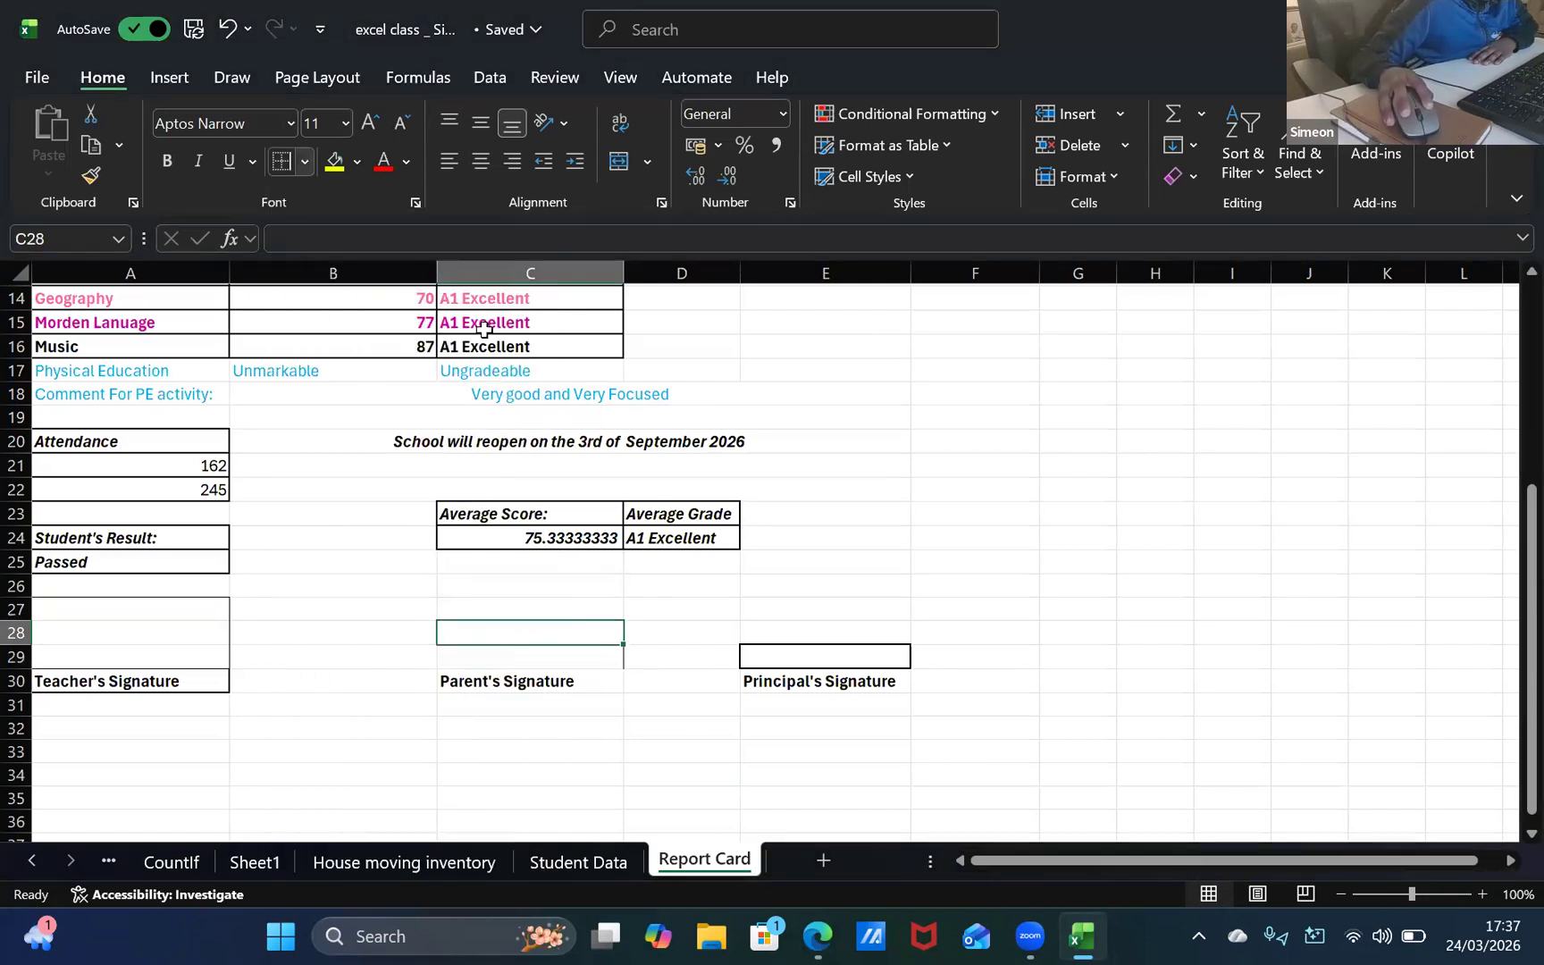
{"action": "left_click", "coordinate": [304, 160]}
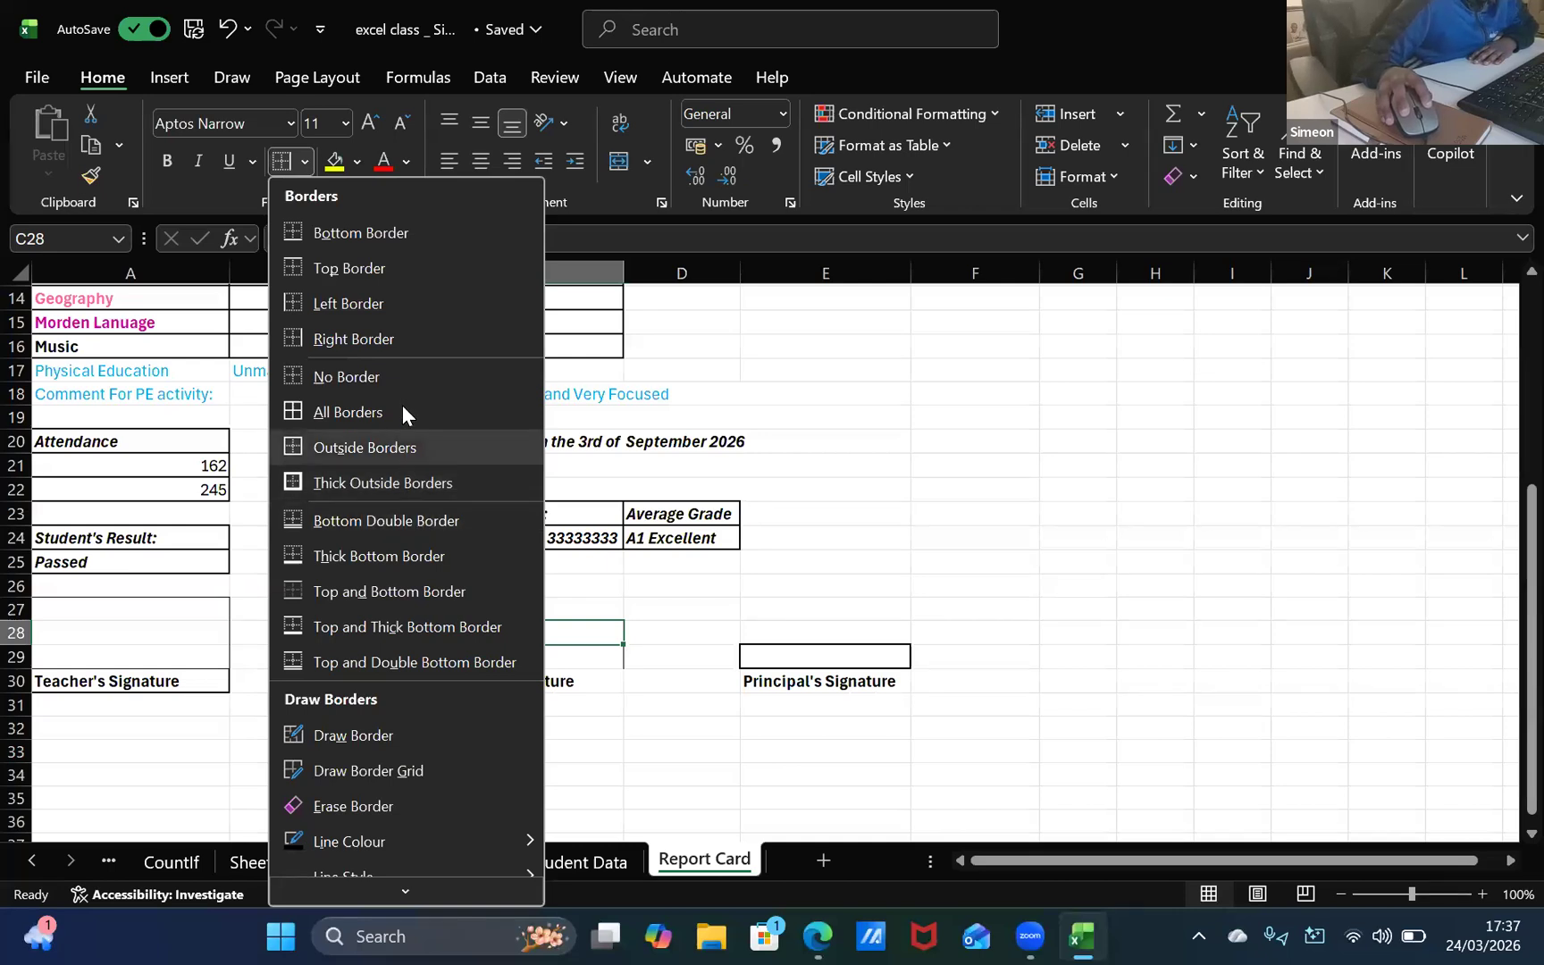
{"action": "left_click", "coordinate": [493, 607]}
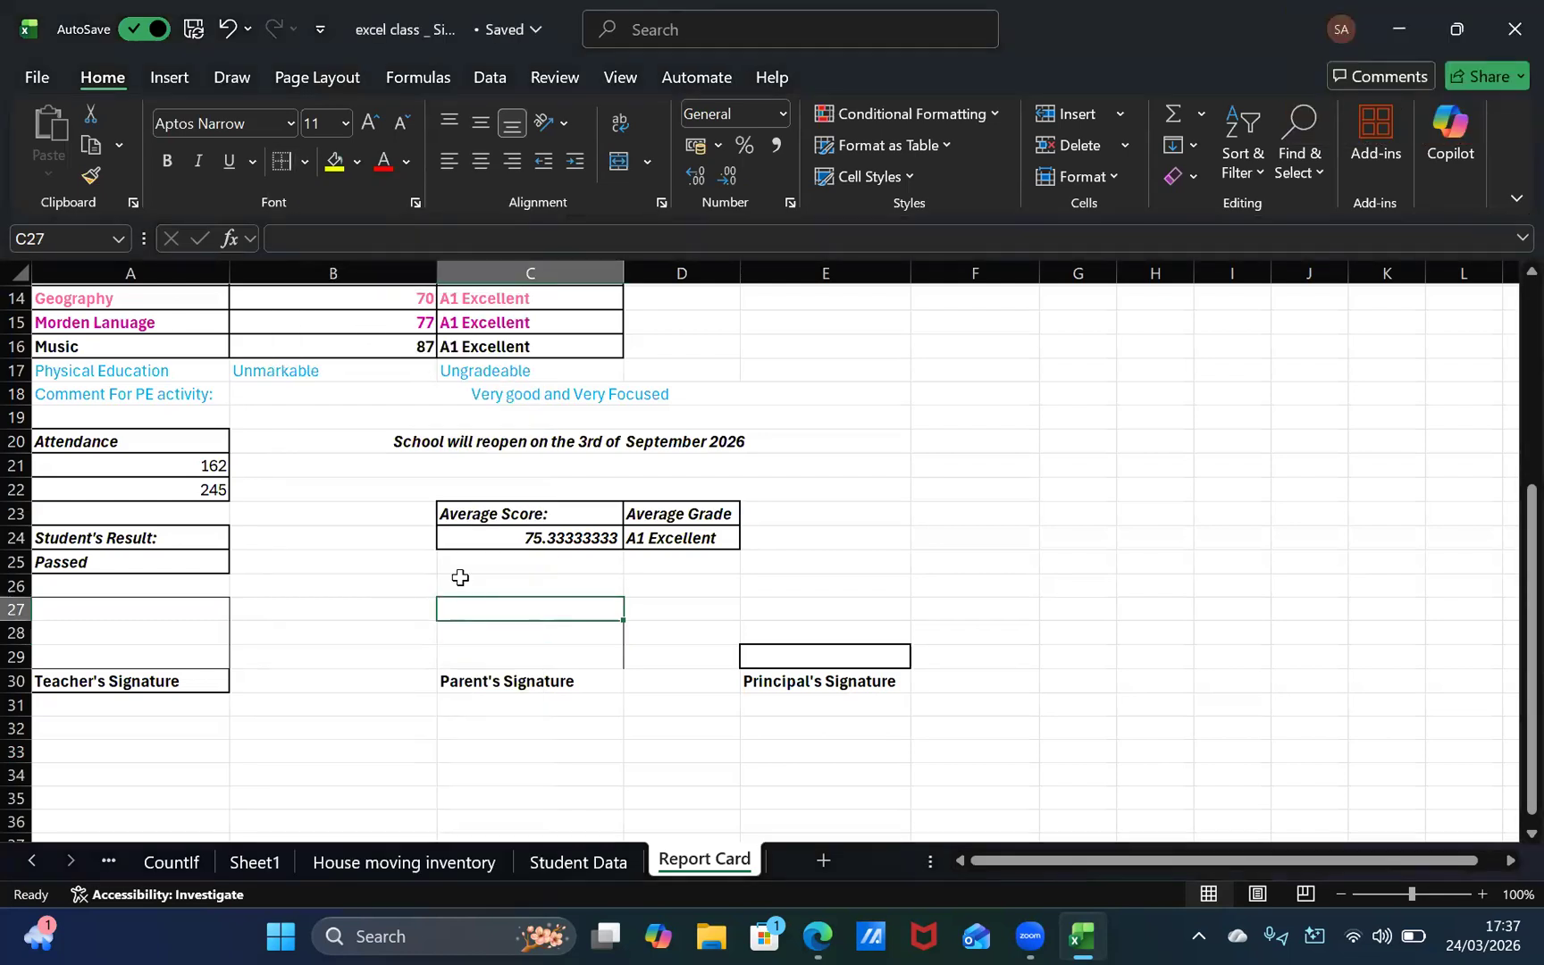
{"action": "left_click", "coordinate": [304, 161]}
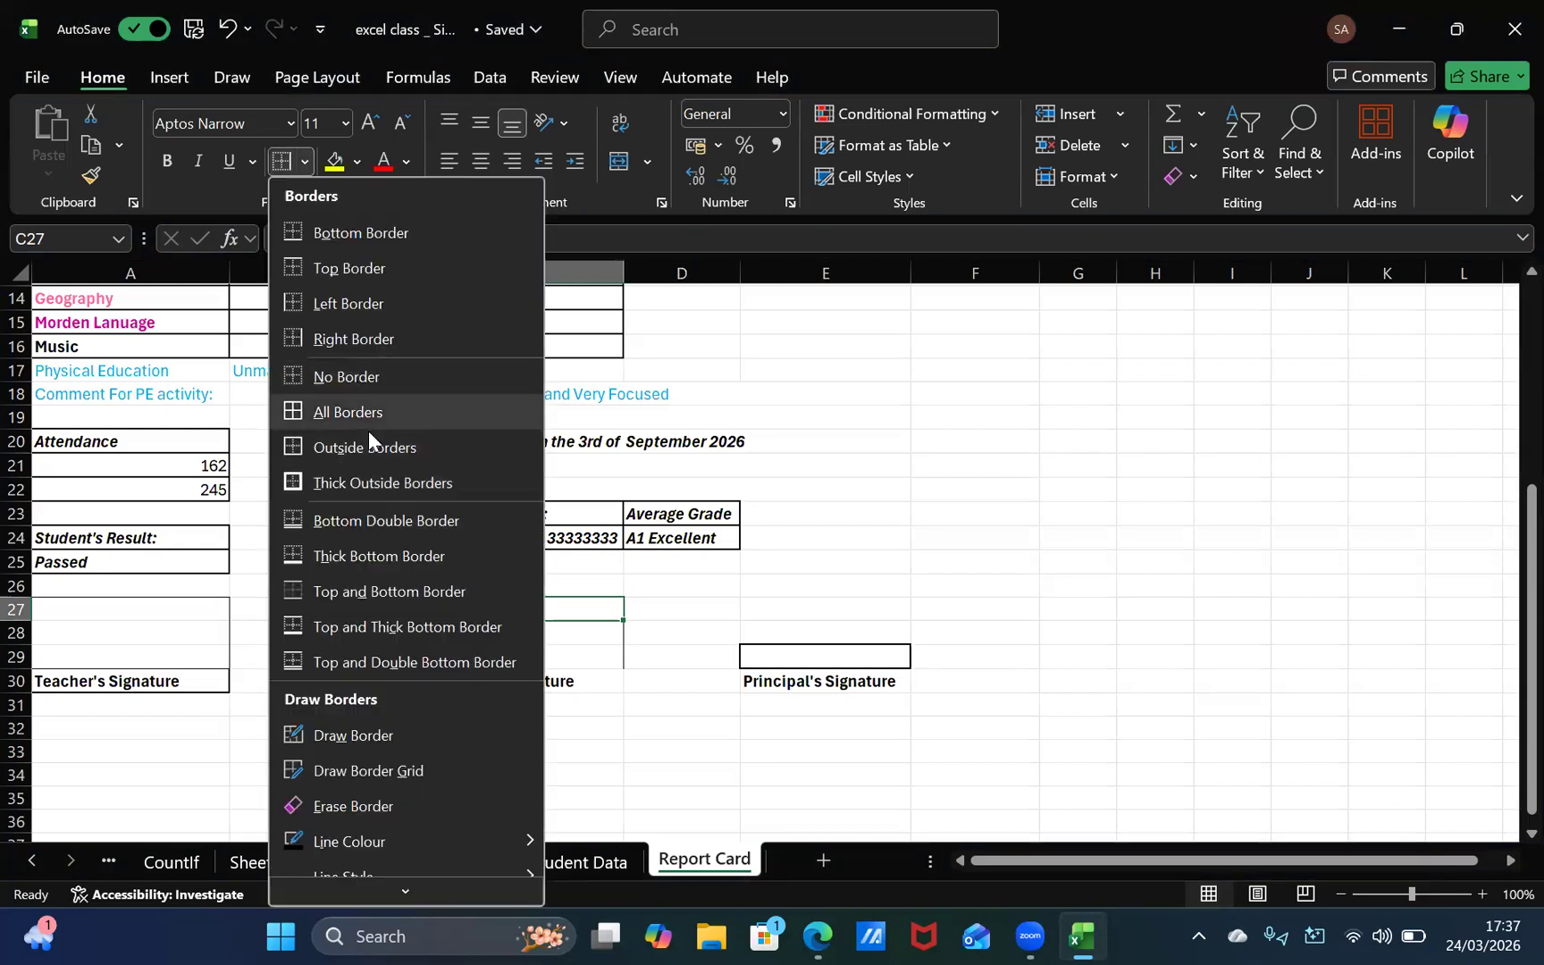
{"action": "left_click", "coordinate": [331, 268]}
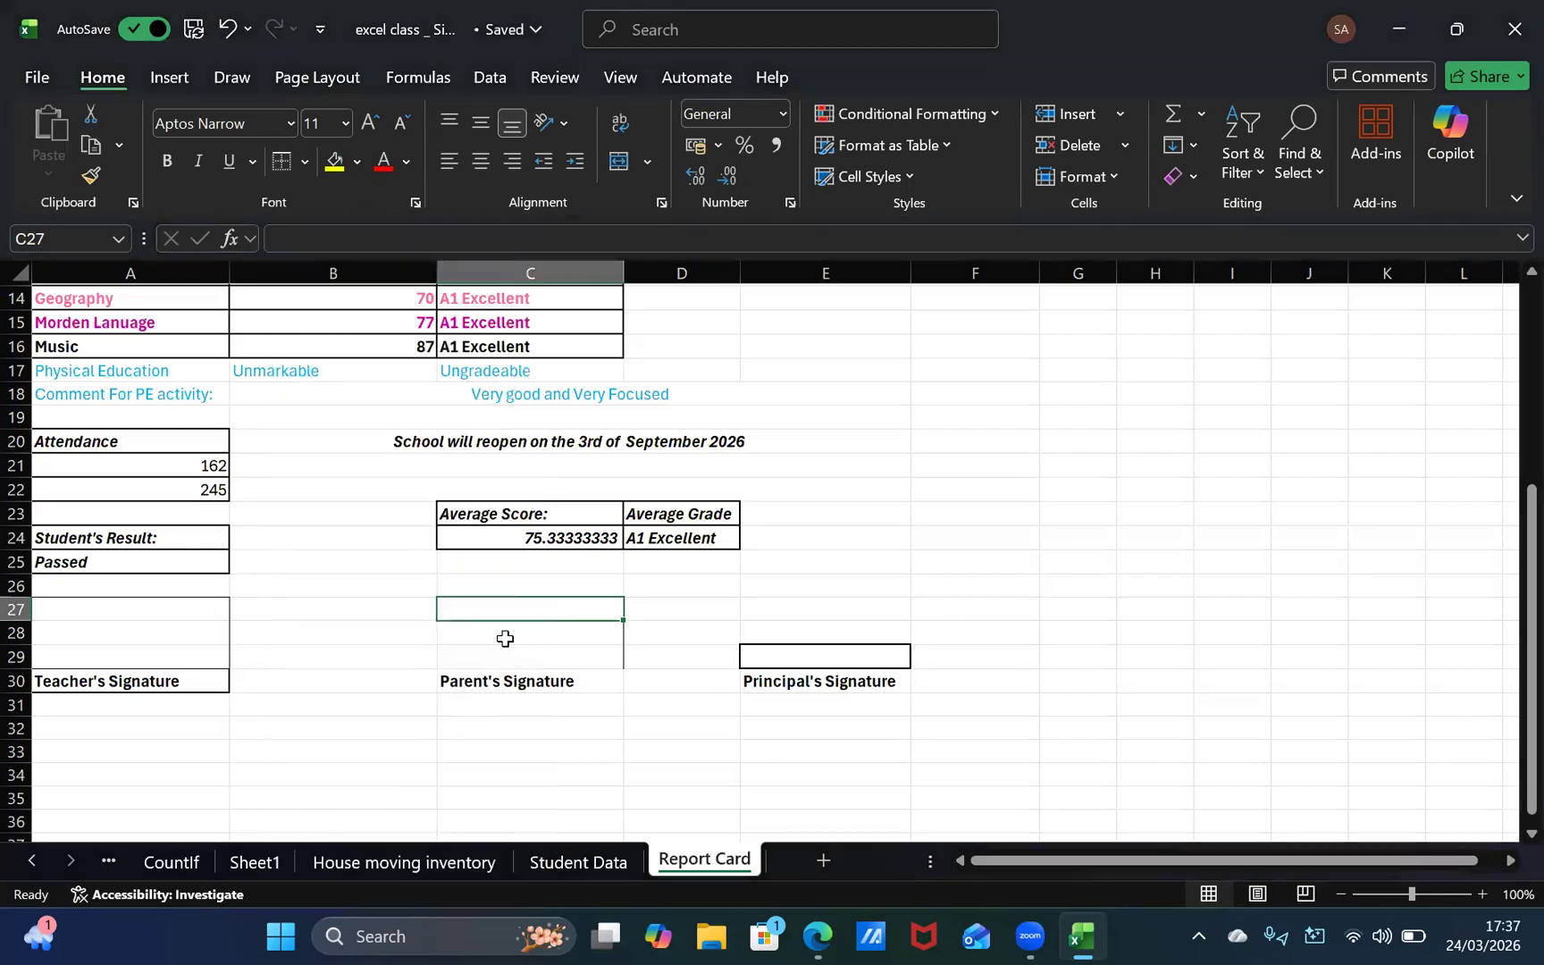
{"action": "left_click", "coordinate": [505, 636]}
{"action": "left_click_drag", "start_coordinate": [514, 611], "coordinate": [503, 608]}
{"action": "left_click", "coordinate": [486, 637]}
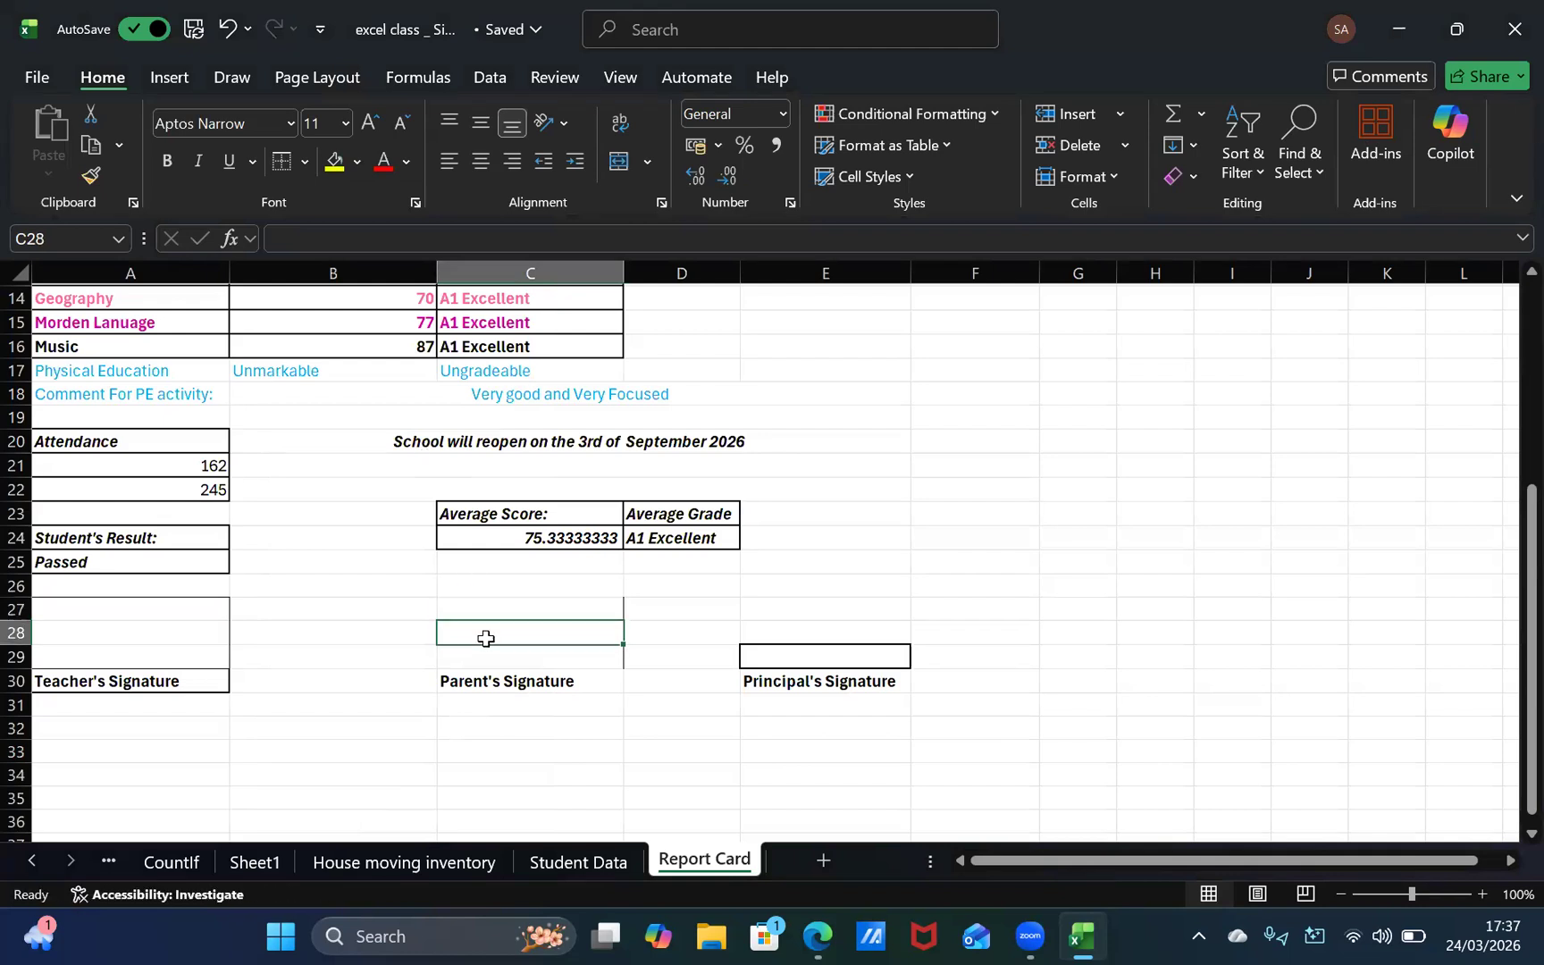
Step: Add left and top borders to the empty cell C27 to form the top of the parent's signature box
{"action": "left_click", "coordinate": [549, 608]}
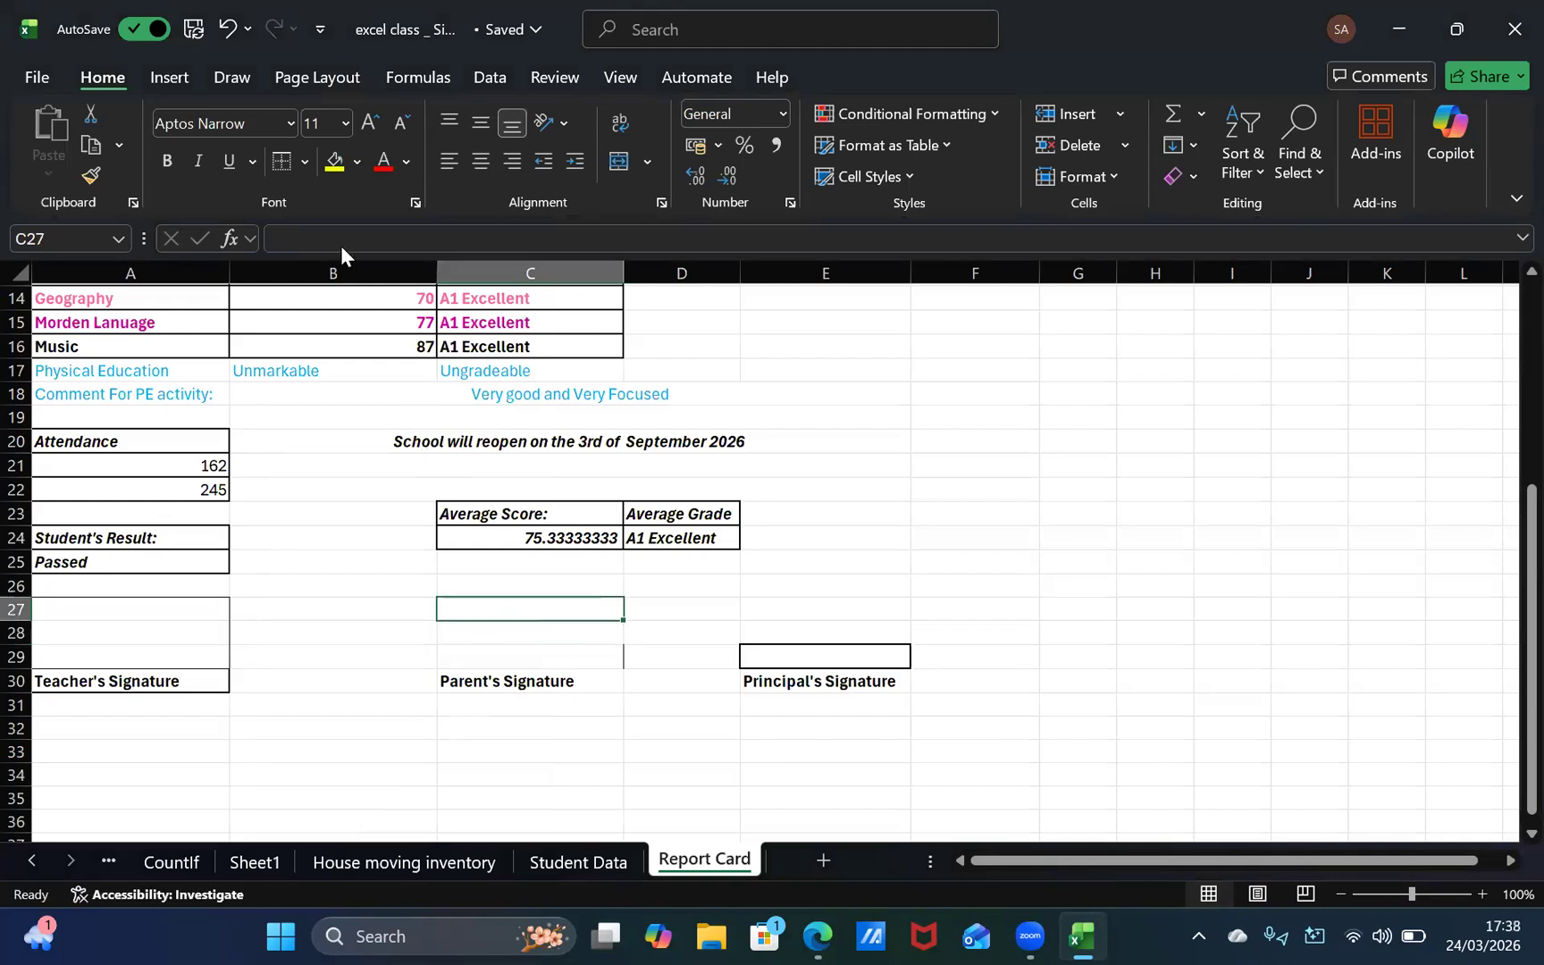
{"action": "left_click", "coordinate": [305, 161]}
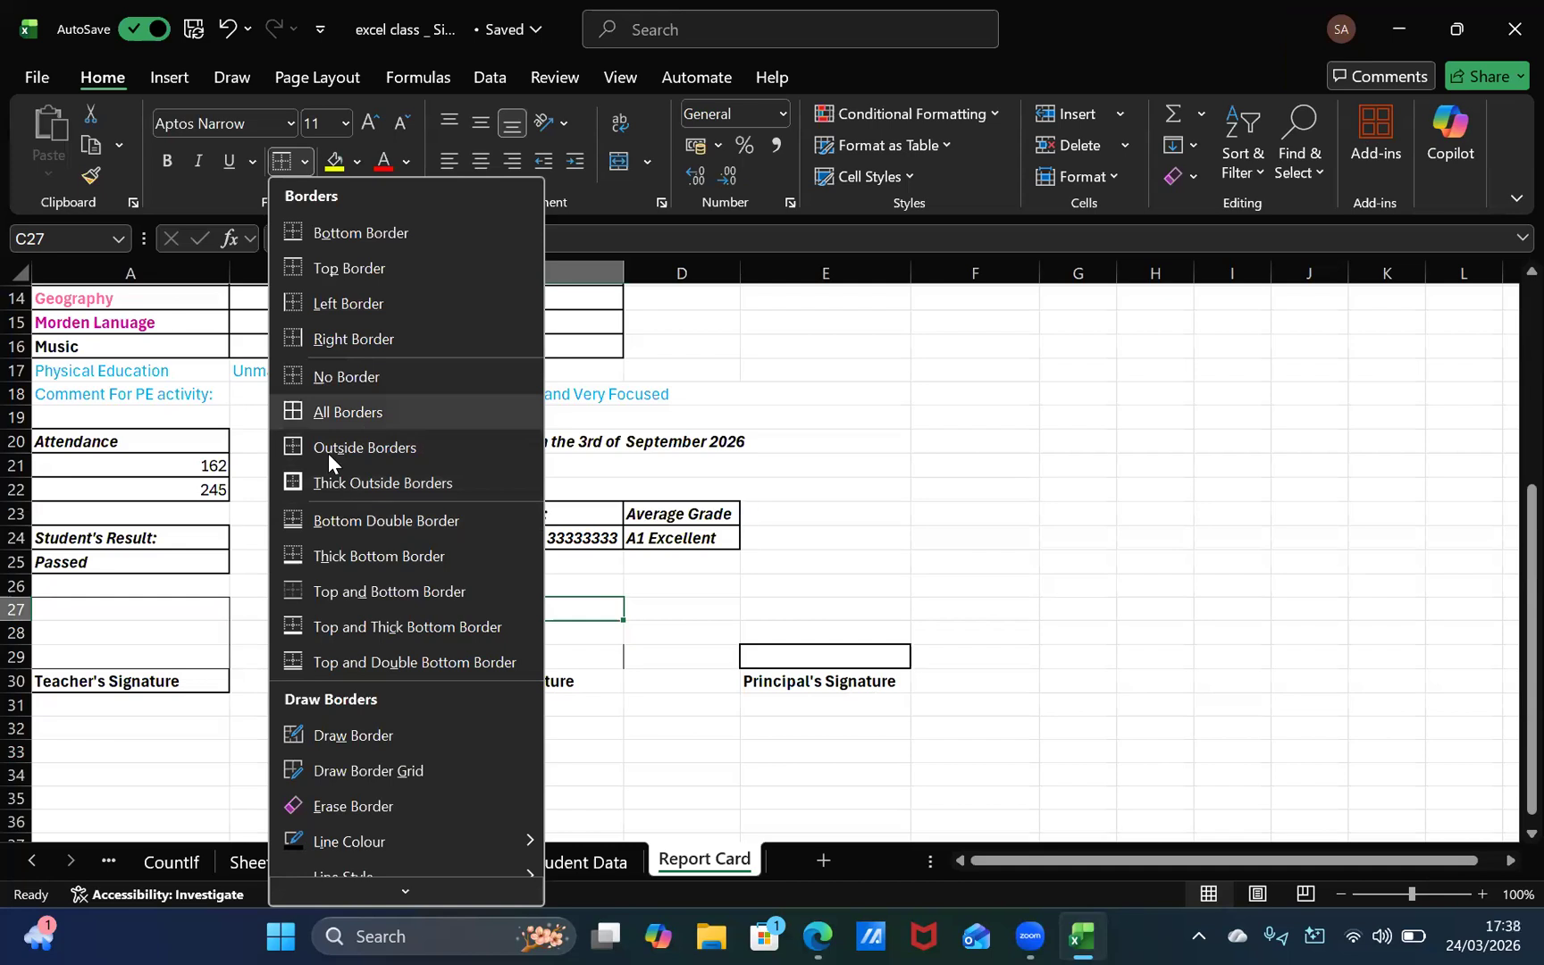
{"action": "left_click", "coordinate": [315, 303]}
{"action": "left_click", "coordinate": [486, 630]}
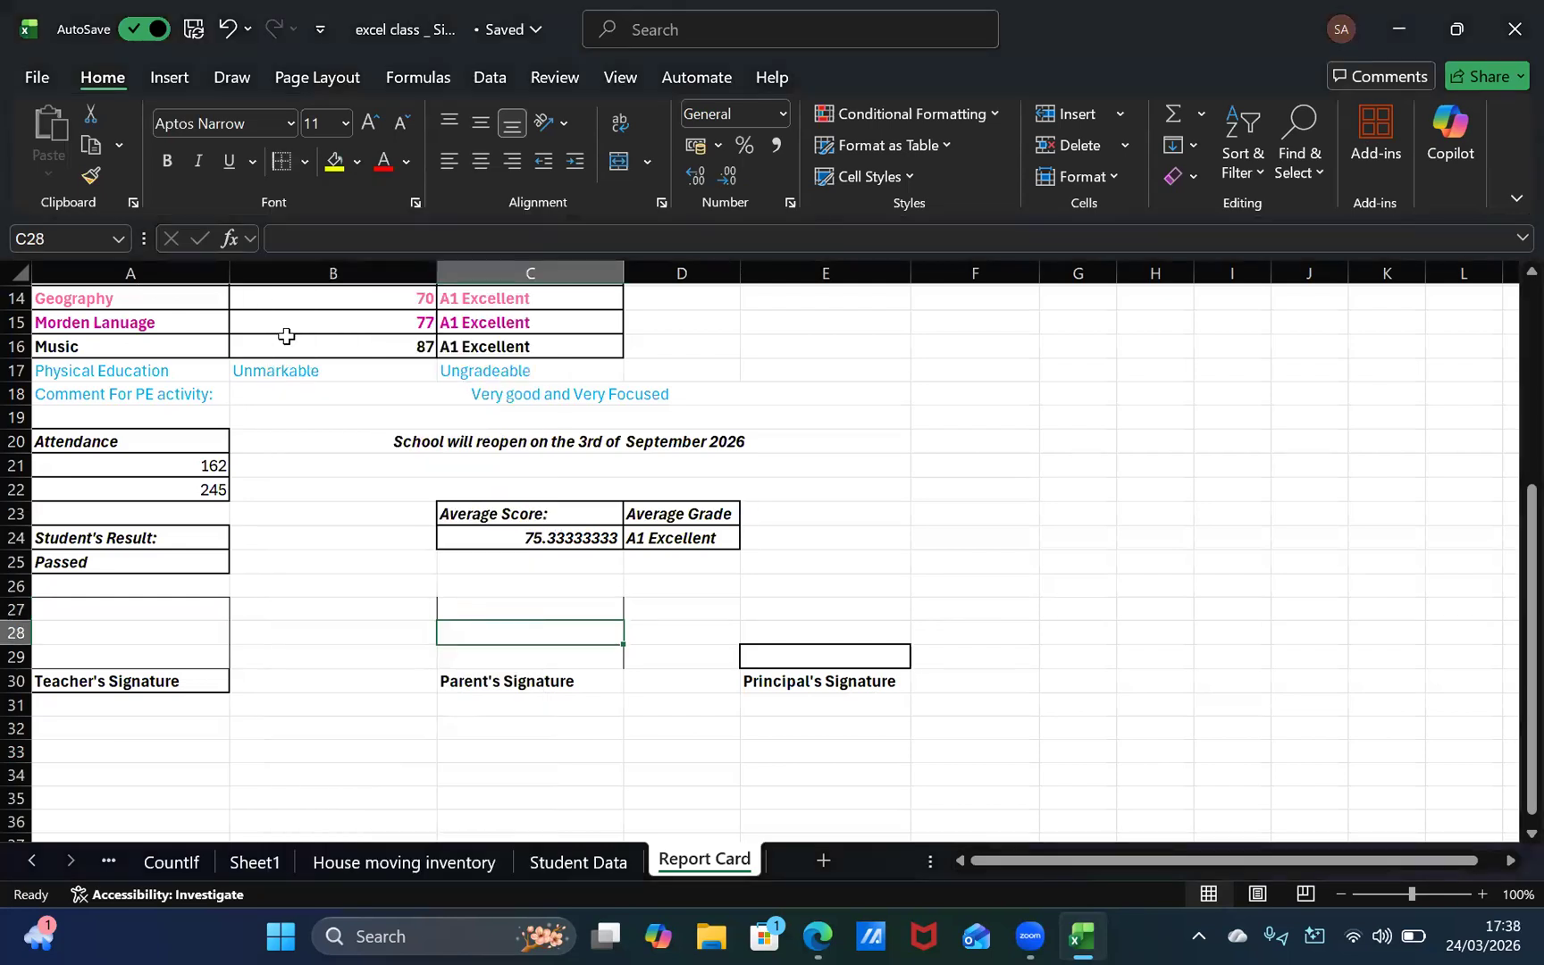
{"action": "left_click", "coordinate": [598, 607]}
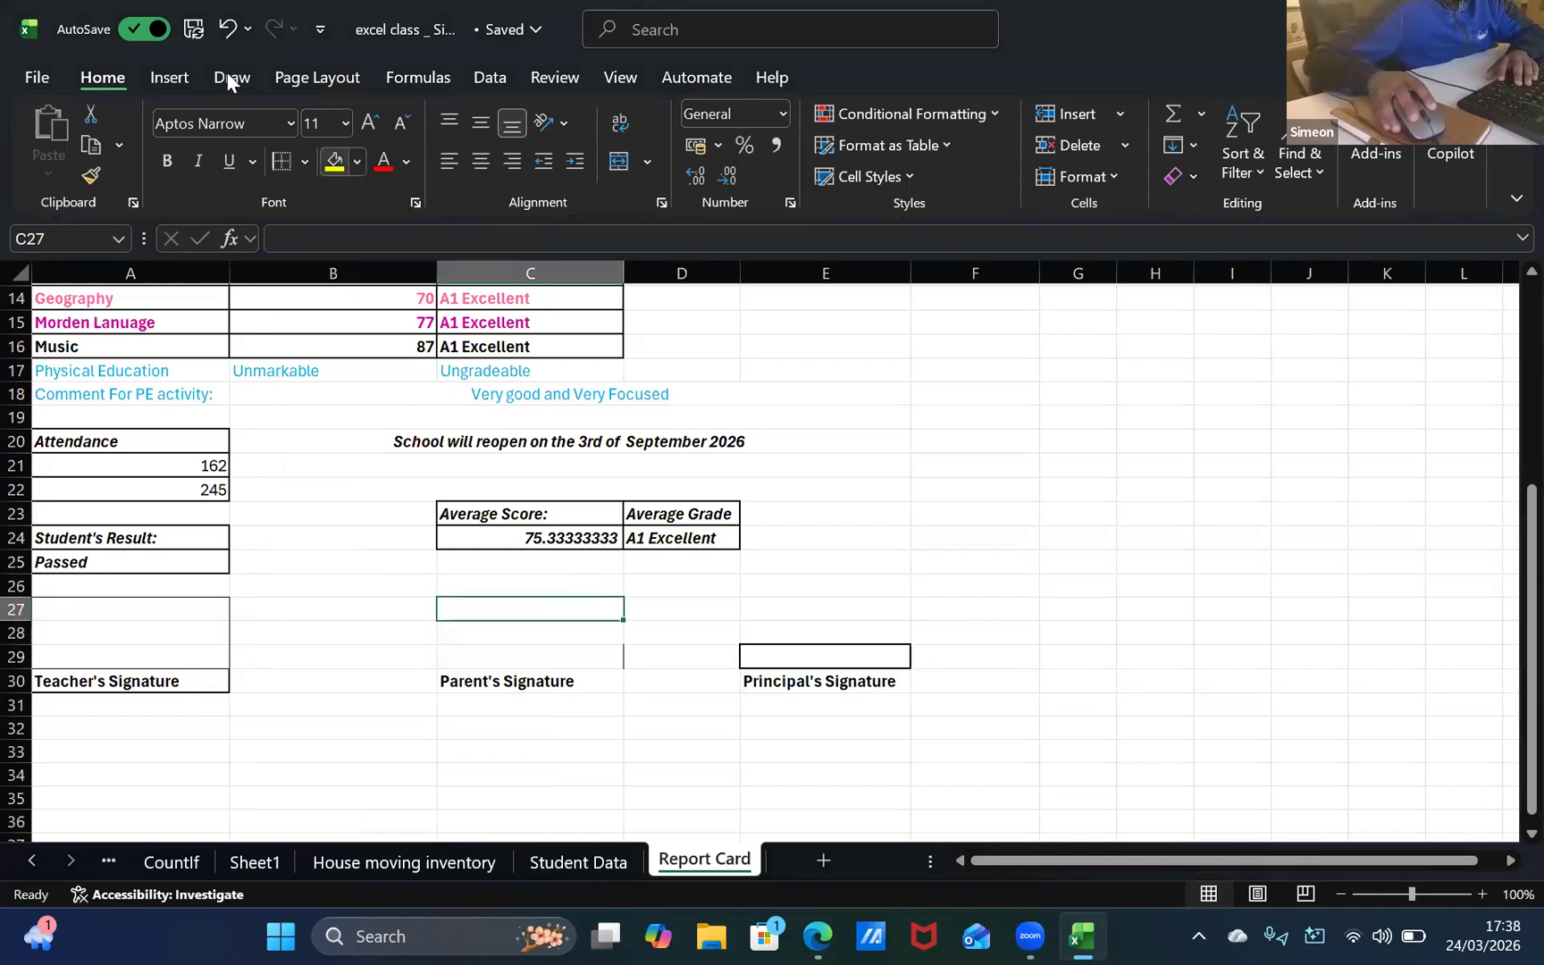
{"action": "left_click", "coordinate": [305, 161]}
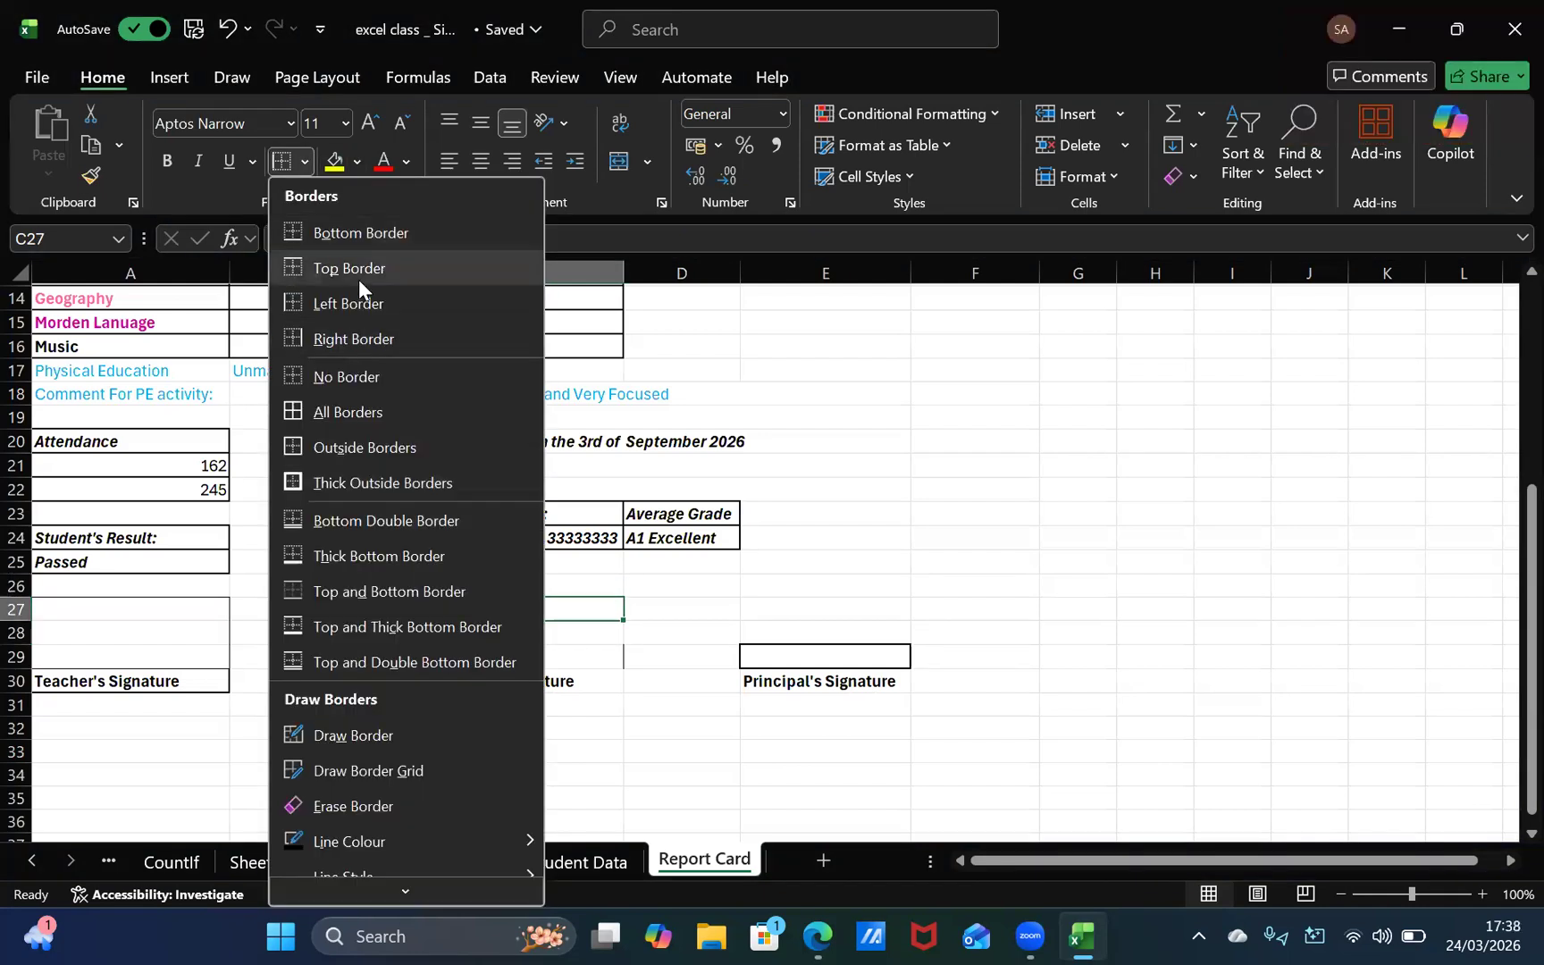
{"action": "left_click", "coordinate": [358, 279]}
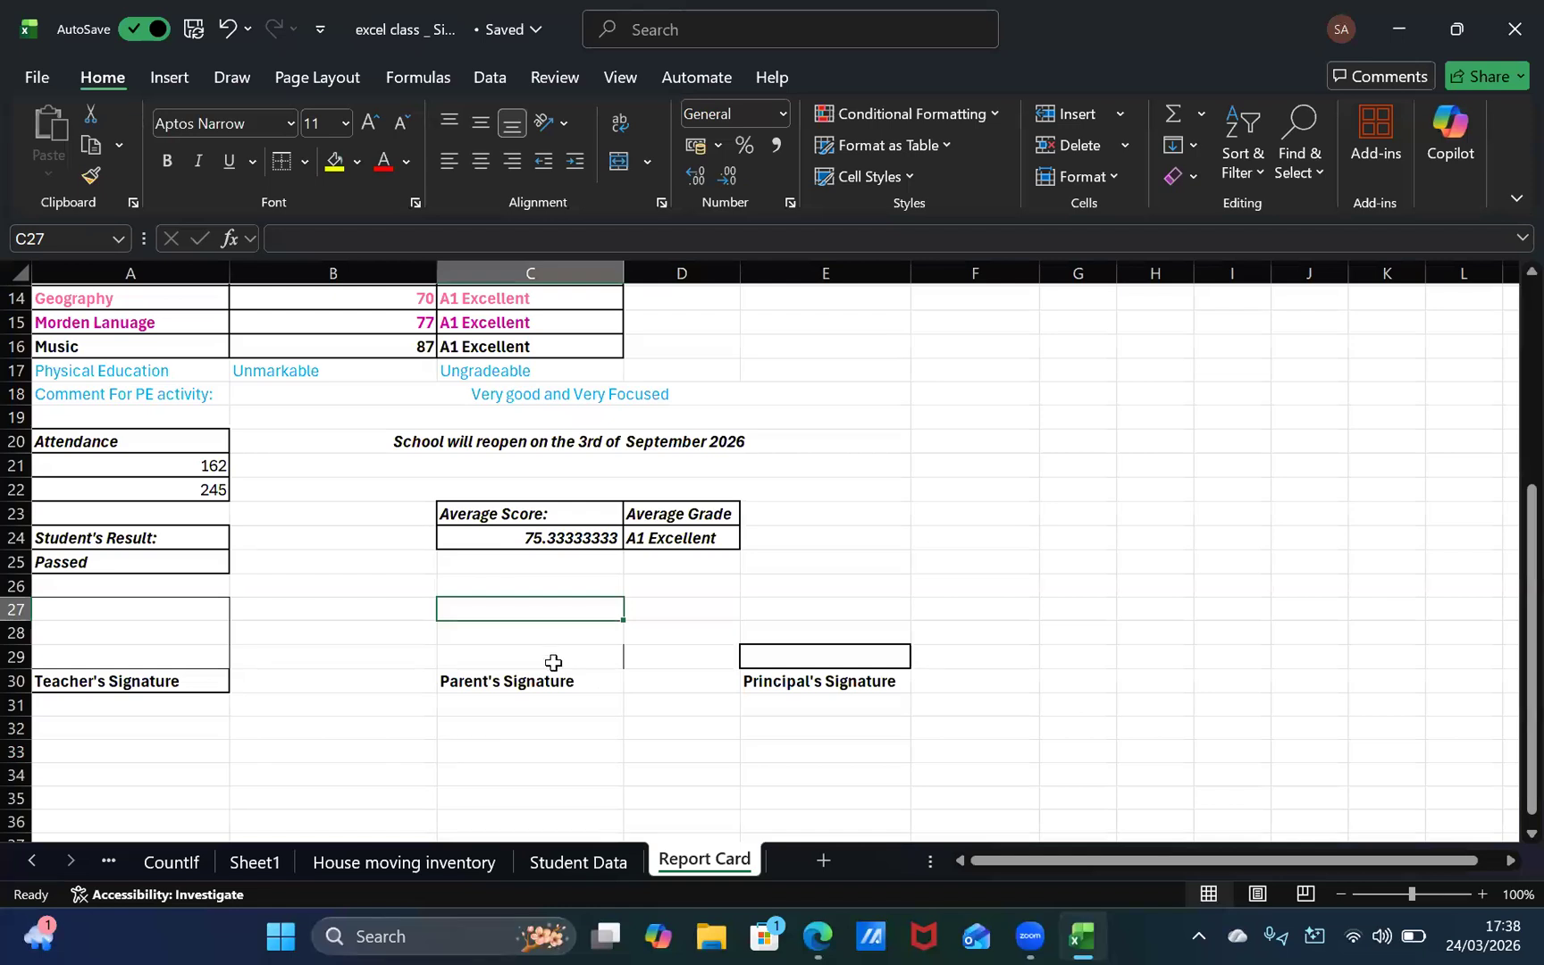
Step: Add left borders to the empty cells C28 and C29 to extend the left side of the parent's signature box
{"action": "key", "text": "Down"}
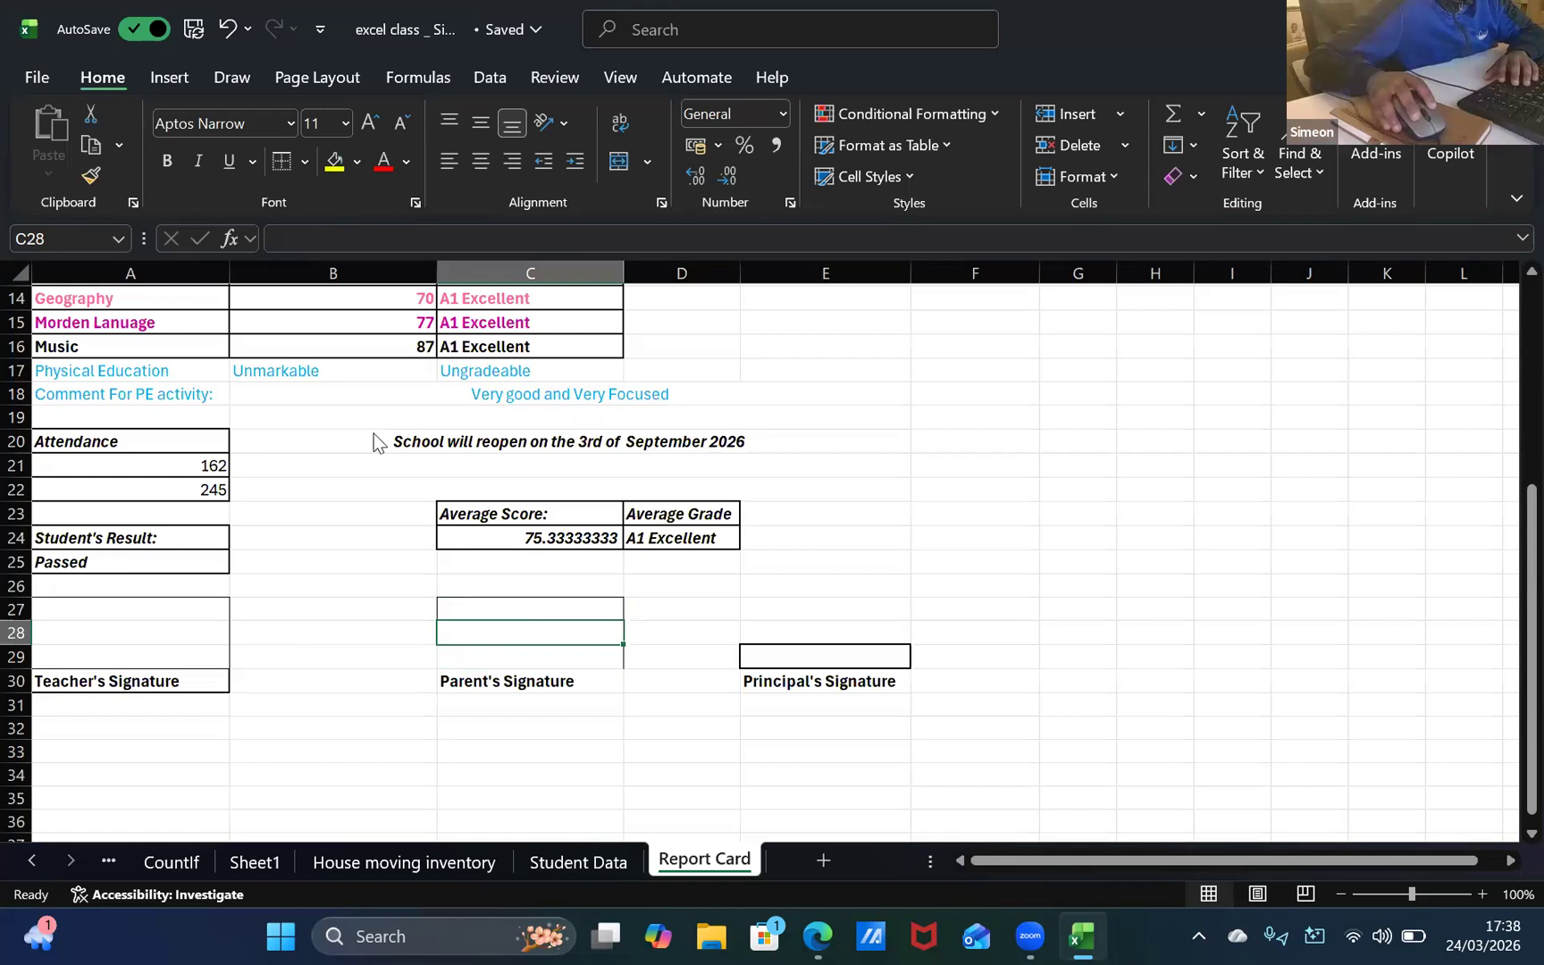
{"action": "left_click", "coordinate": [305, 161]}
{"action": "left_click", "coordinate": [363, 294]}
{"action": "key", "text": "Down"}
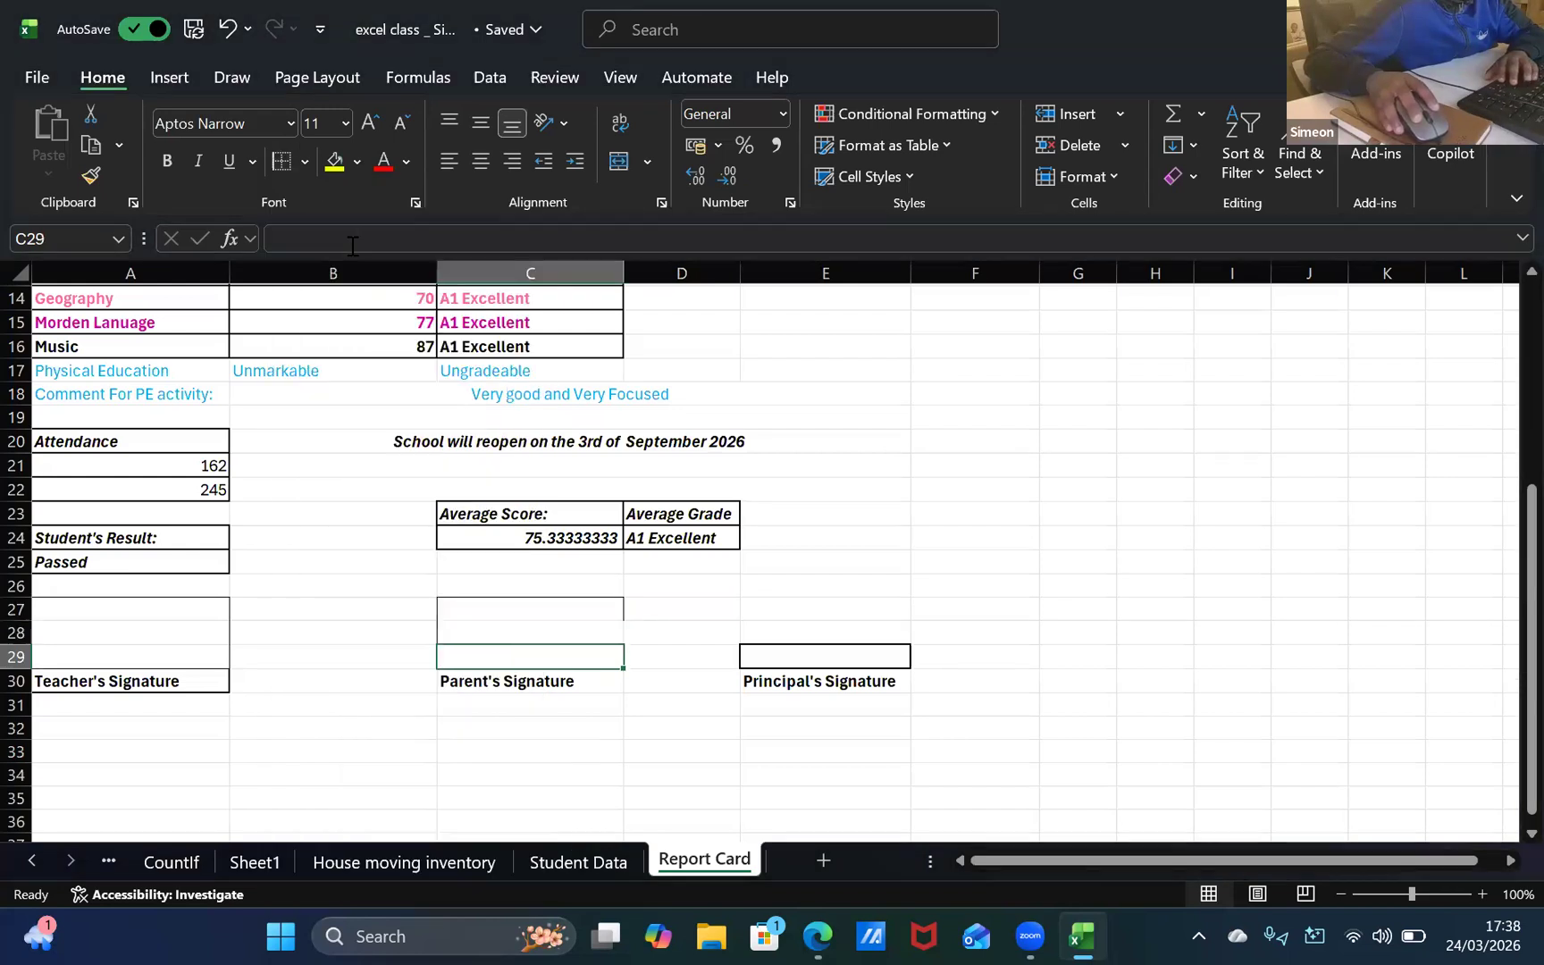
{"action": "left_click", "coordinate": [305, 161]}
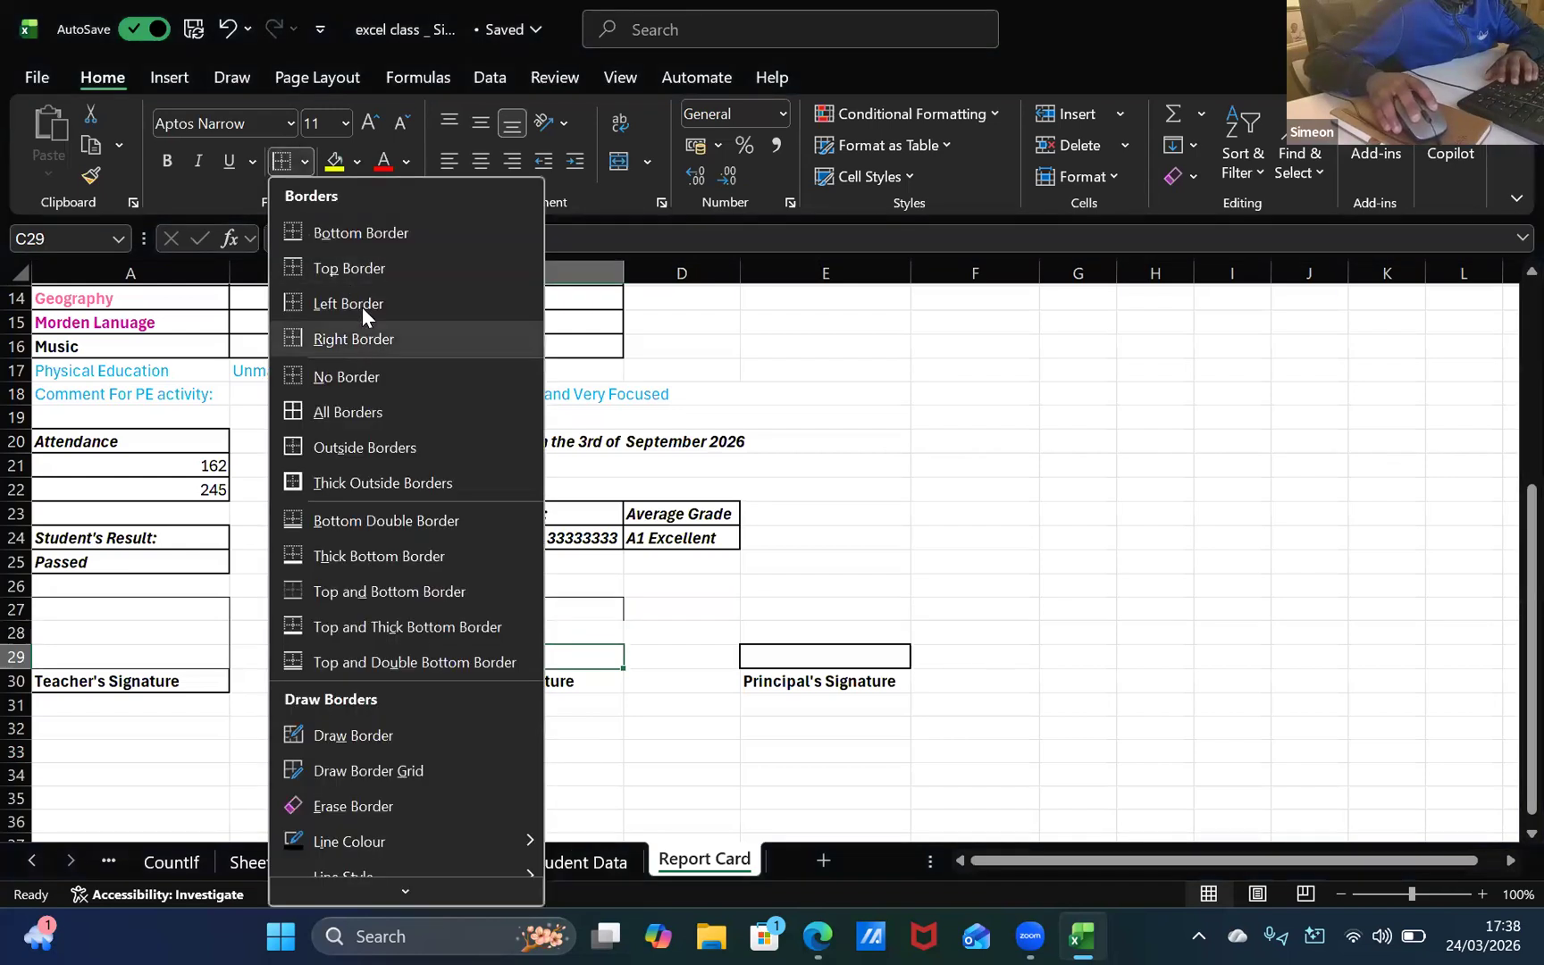
{"action": "left_click", "coordinate": [362, 306]}
{"action": "key", "text": "Down"}
{"action": "left_click", "coordinate": [606, 631]}
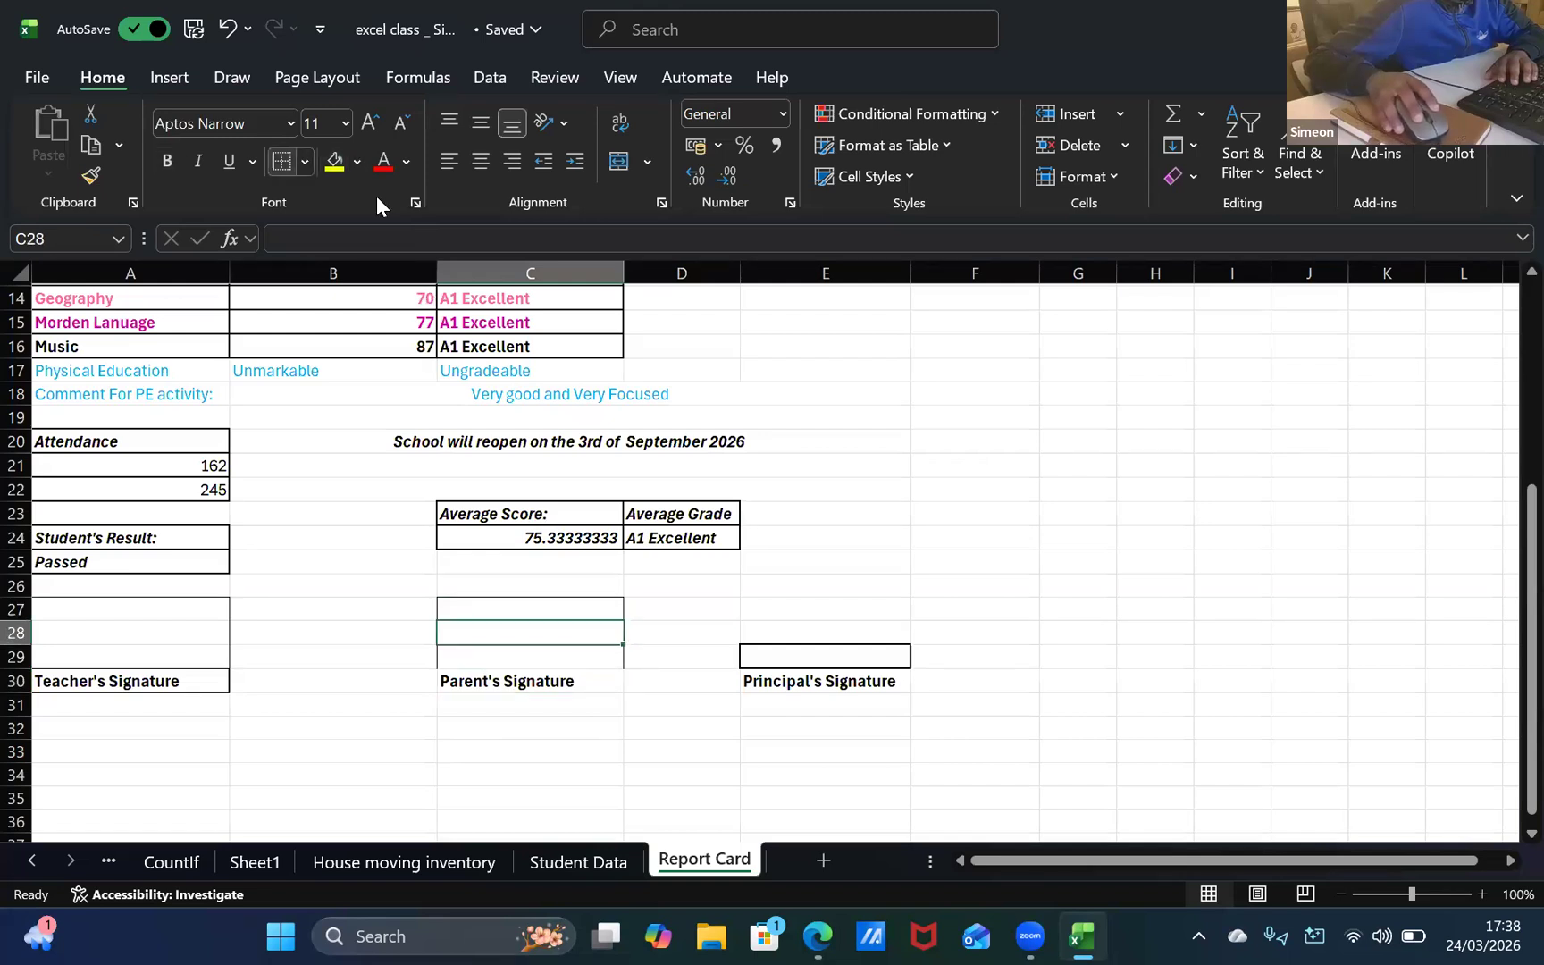
Step: Add a right border to C28 and a bottom border to C29 to close the parent's signature box
{"action": "left_click", "coordinate": [304, 161]}
{"action": "left_click", "coordinate": [351, 338]}
{"action": "key", "text": "Down"}
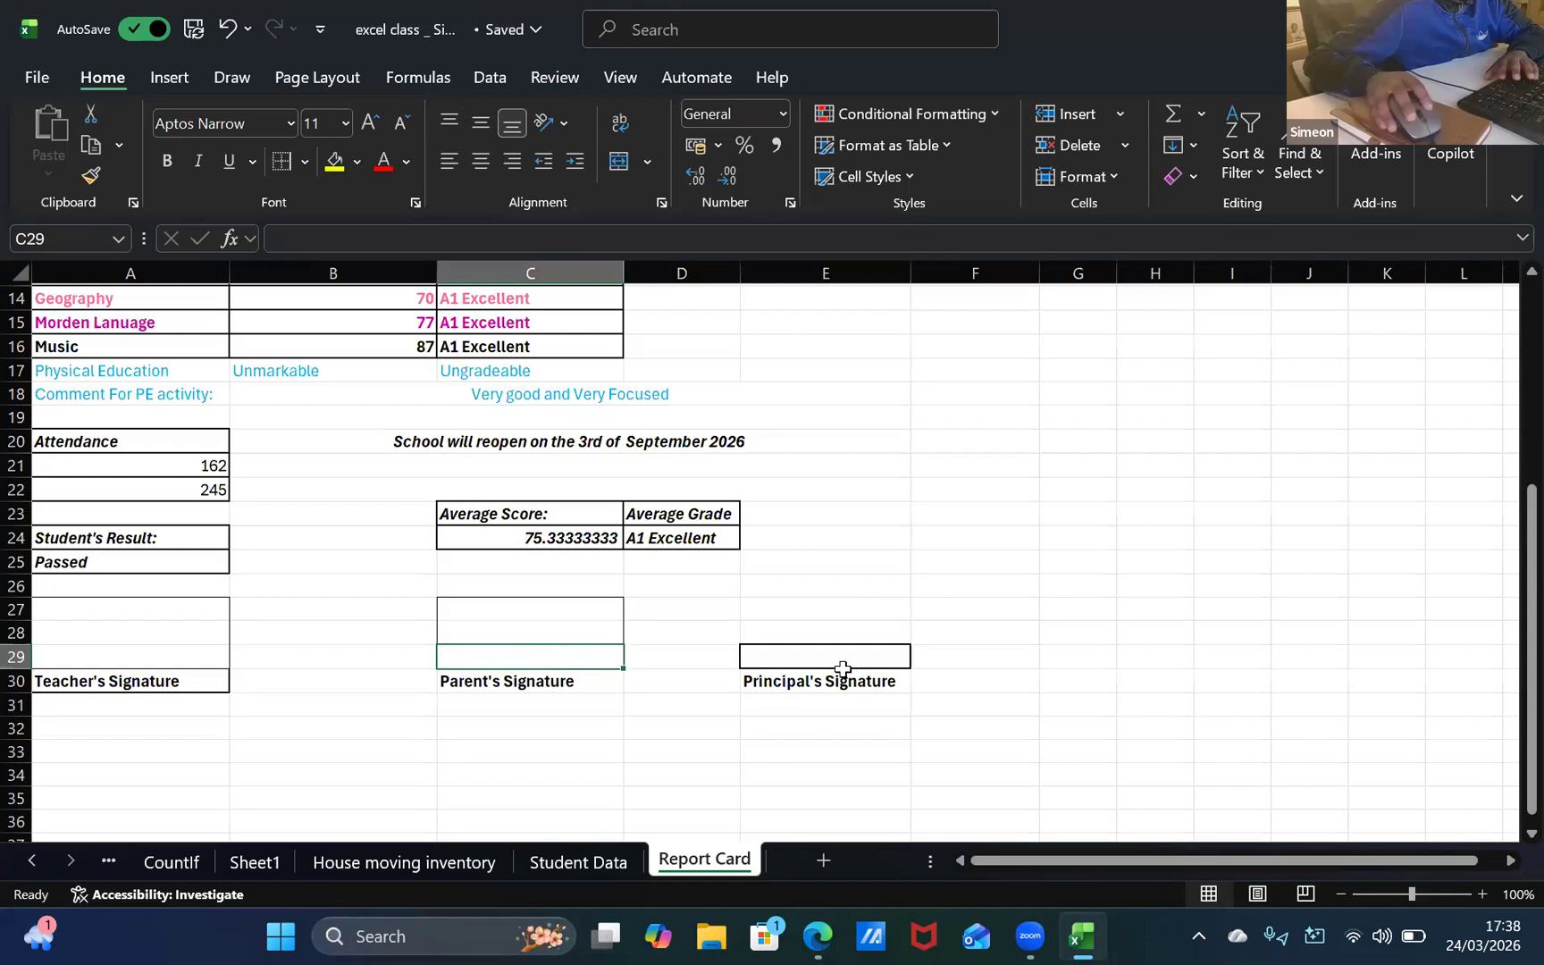
{"action": "left_click", "coordinate": [793, 630]}
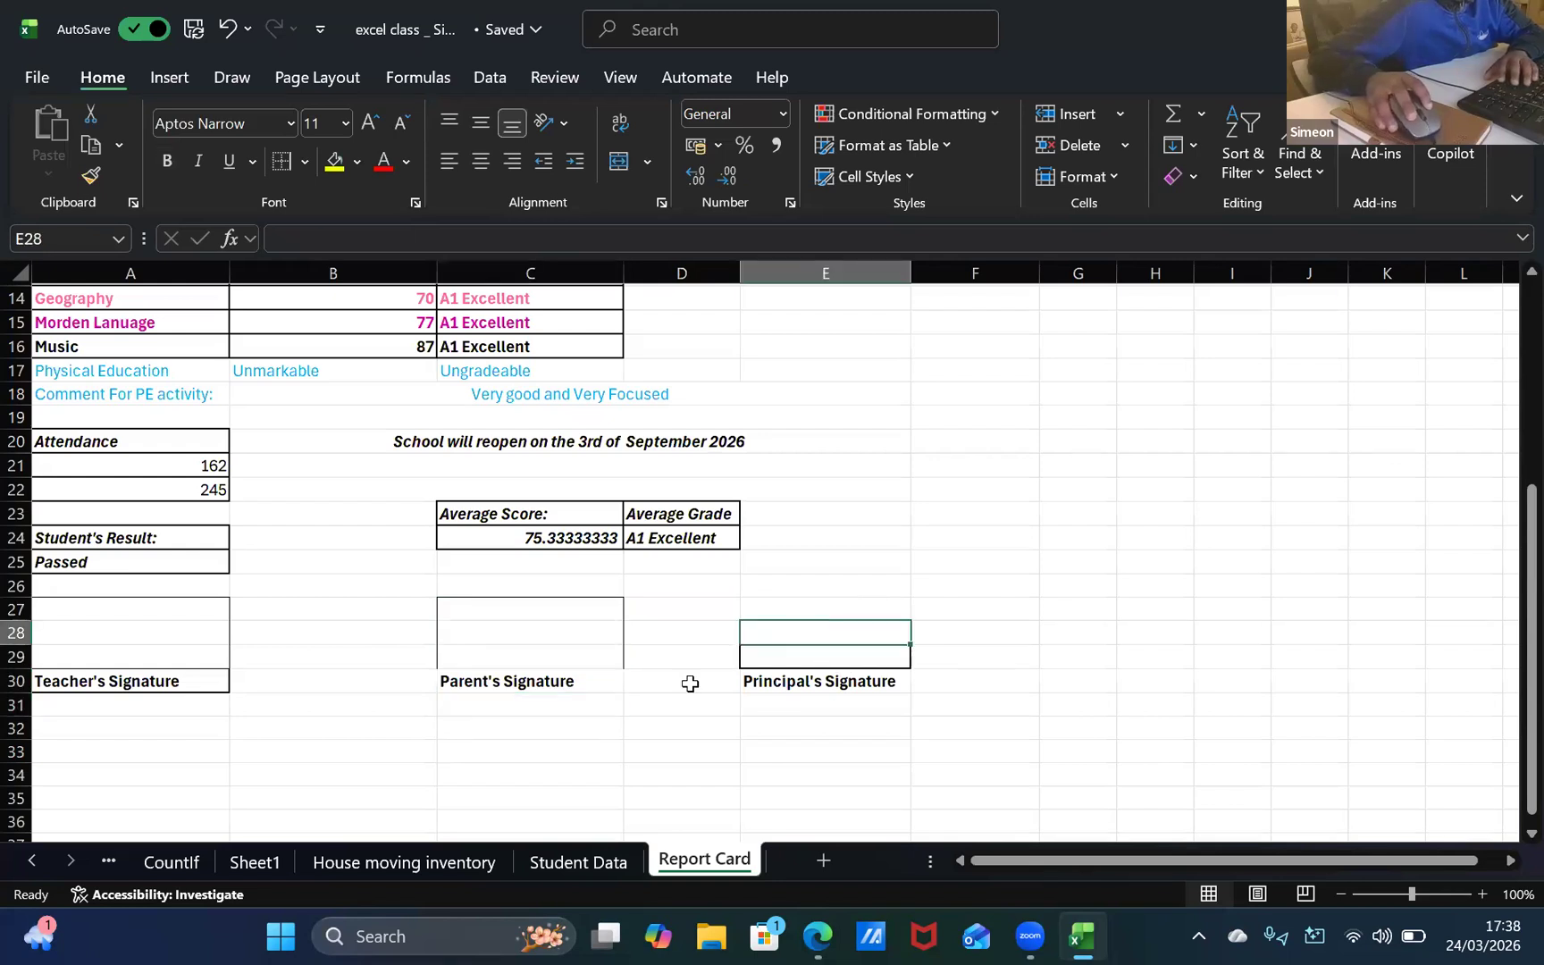
{"action": "left_click", "coordinate": [555, 661]}
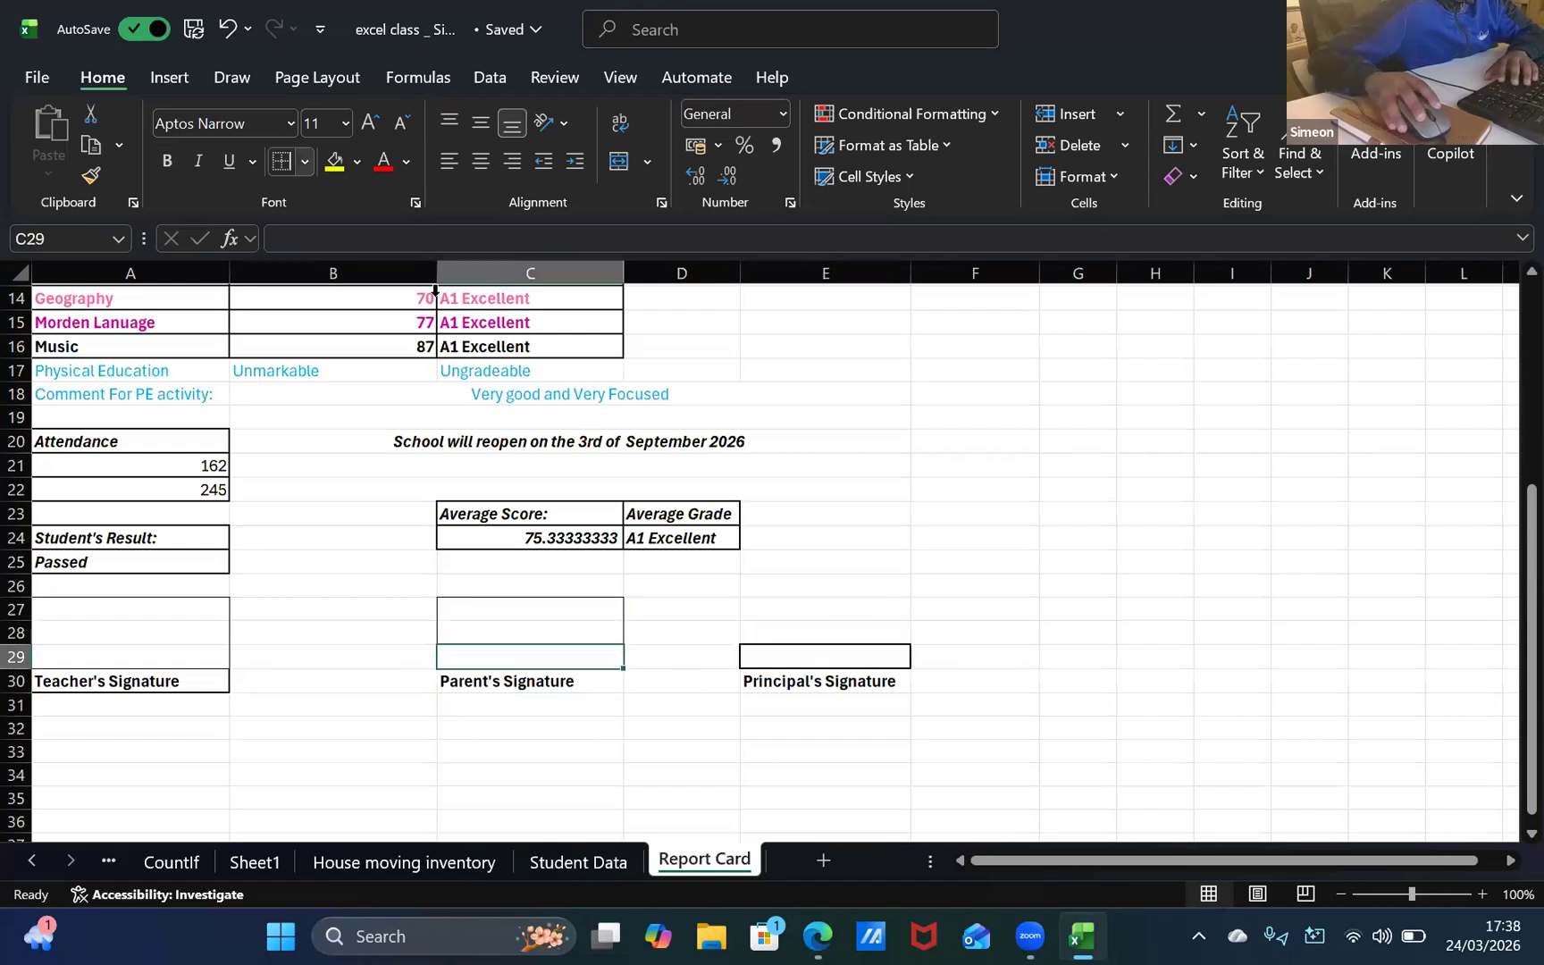
{"action": "left_click", "coordinate": [305, 161]}
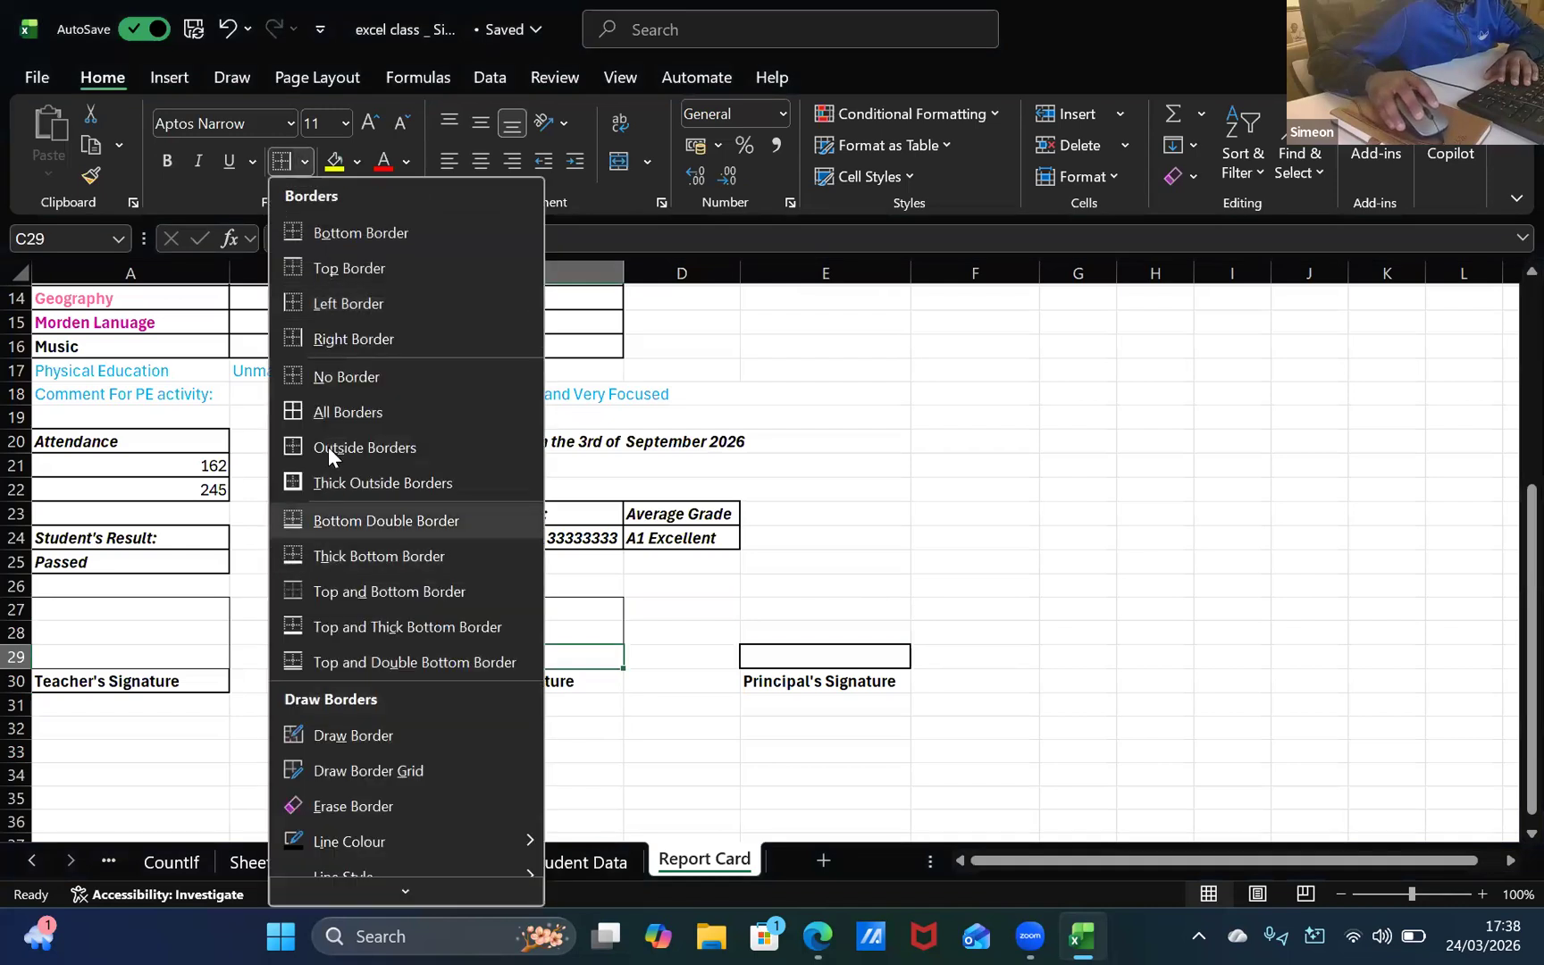
{"action": "left_click", "coordinate": [751, 680]}
{"action": "left_click", "coordinate": [777, 633]}
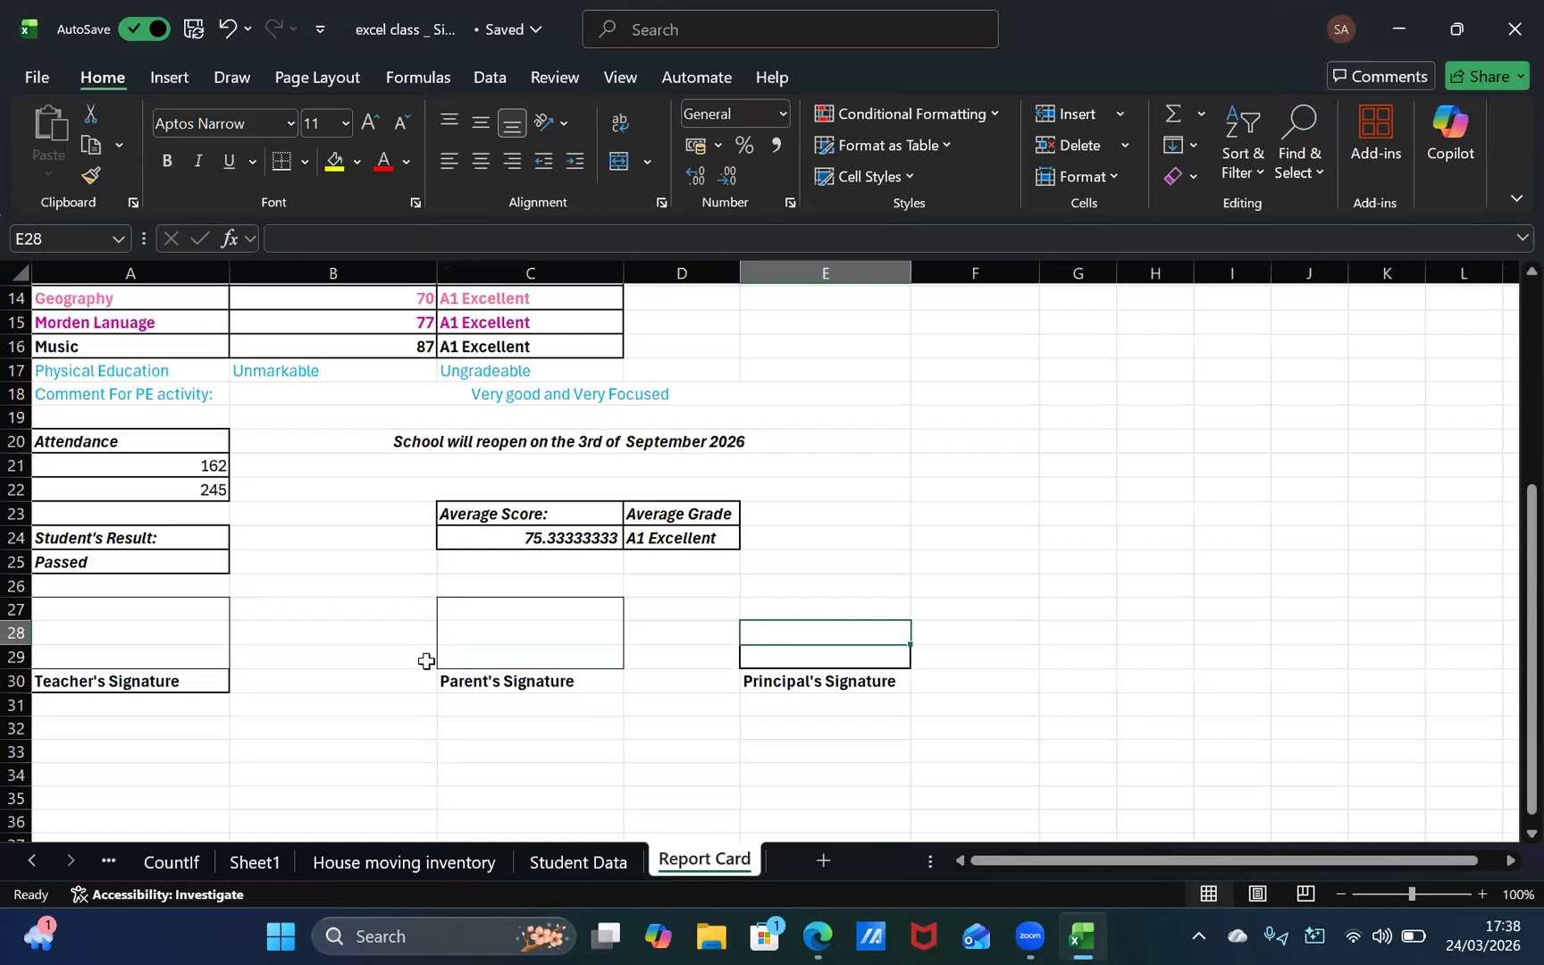
{"action": "left_click", "coordinate": [456, 611]}
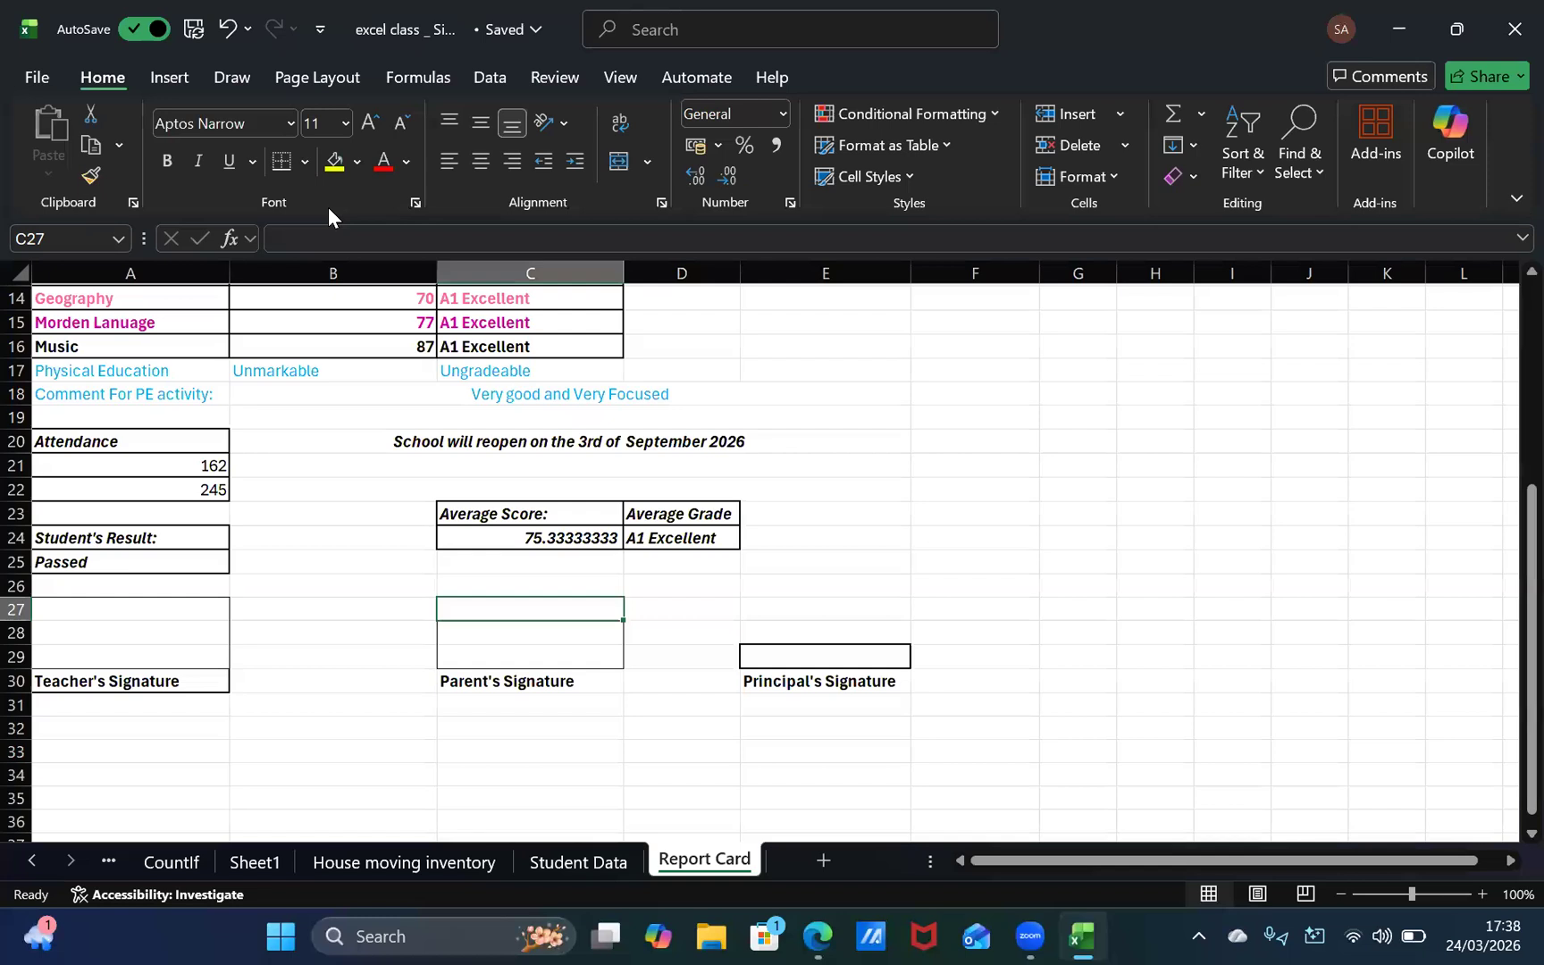
Step: Add top, right and left borders to the empty cell E26 above the "Principal's Signature" label
{"action": "left_click", "coordinate": [789, 630]}
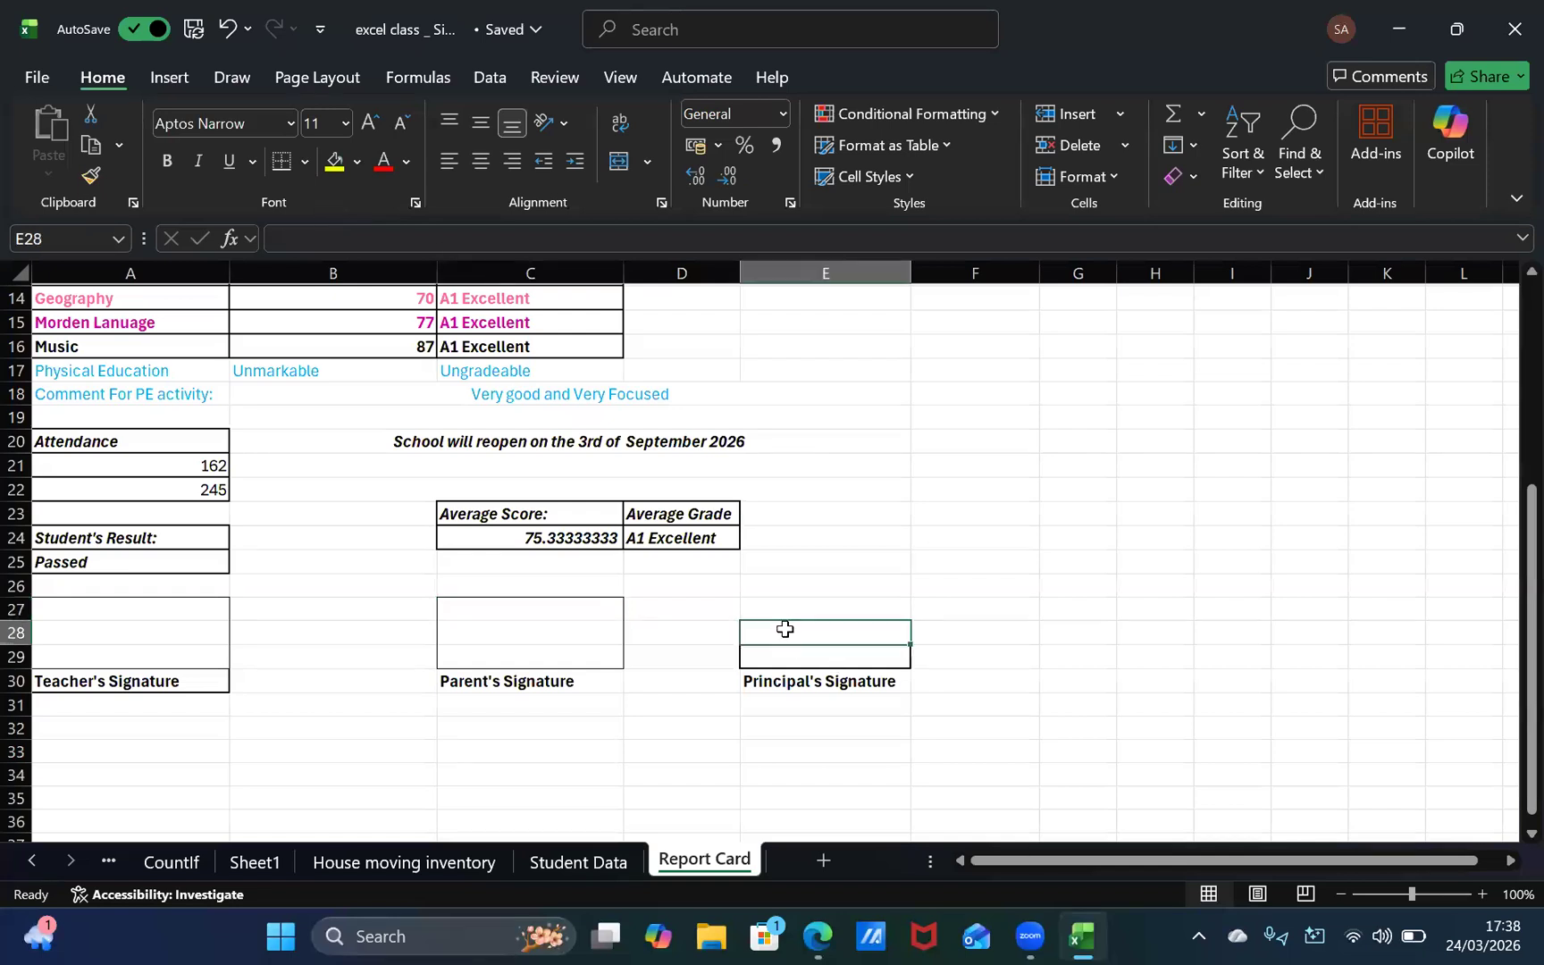
{"action": "left_click_drag", "start_coordinate": [781, 594], "coordinate": [788, 590]}
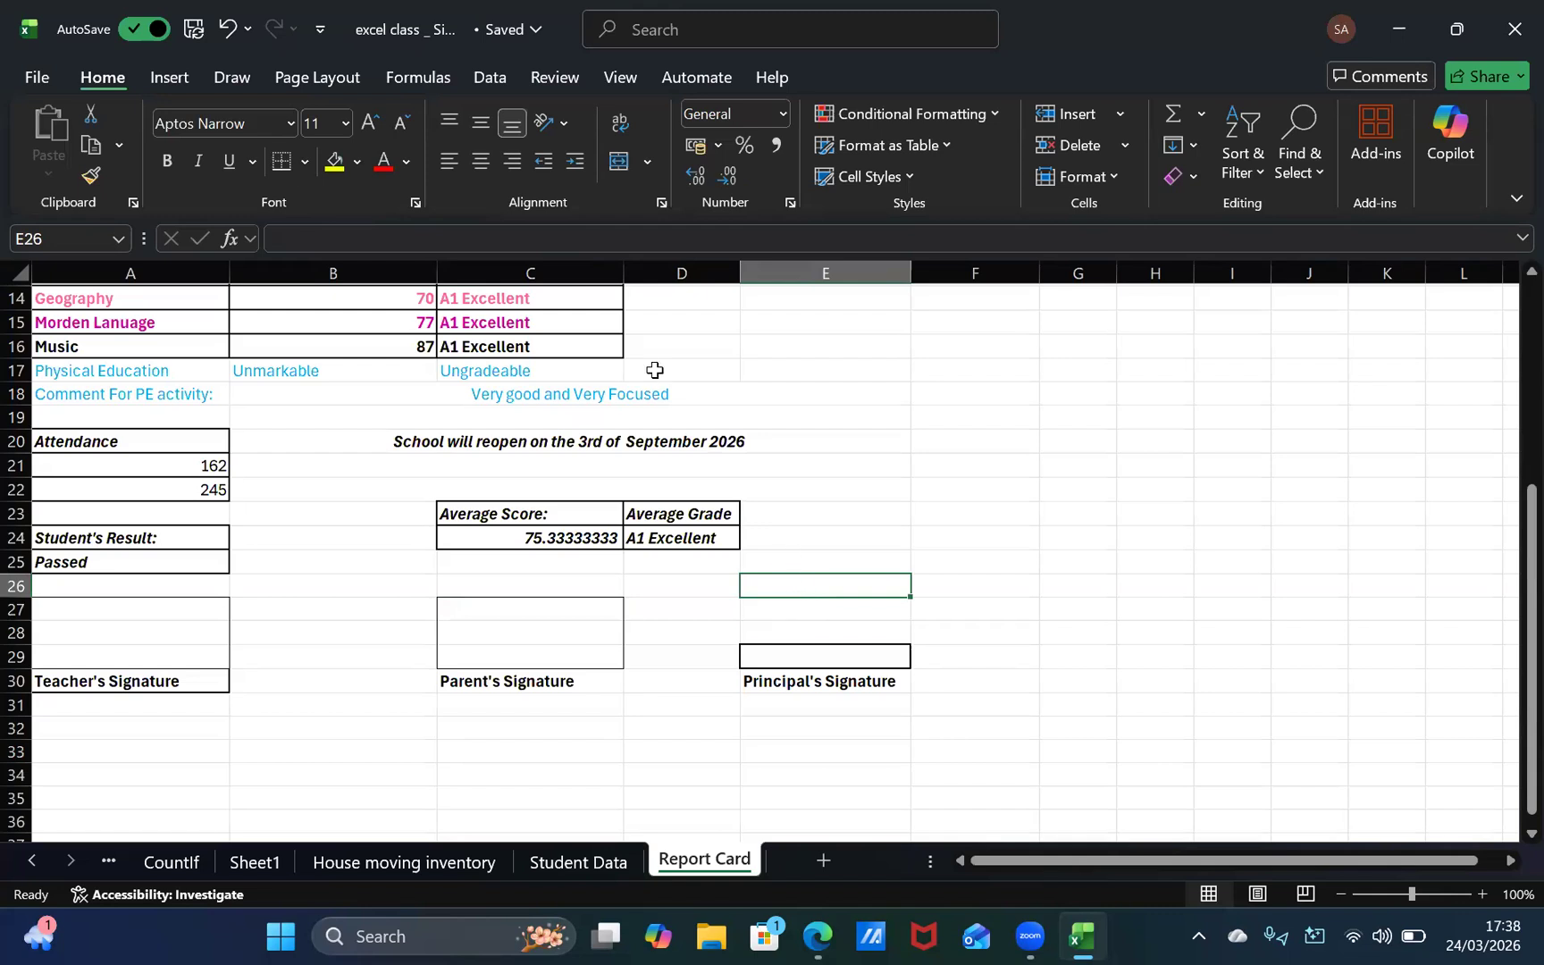
{"action": "left_click", "coordinate": [304, 162]}
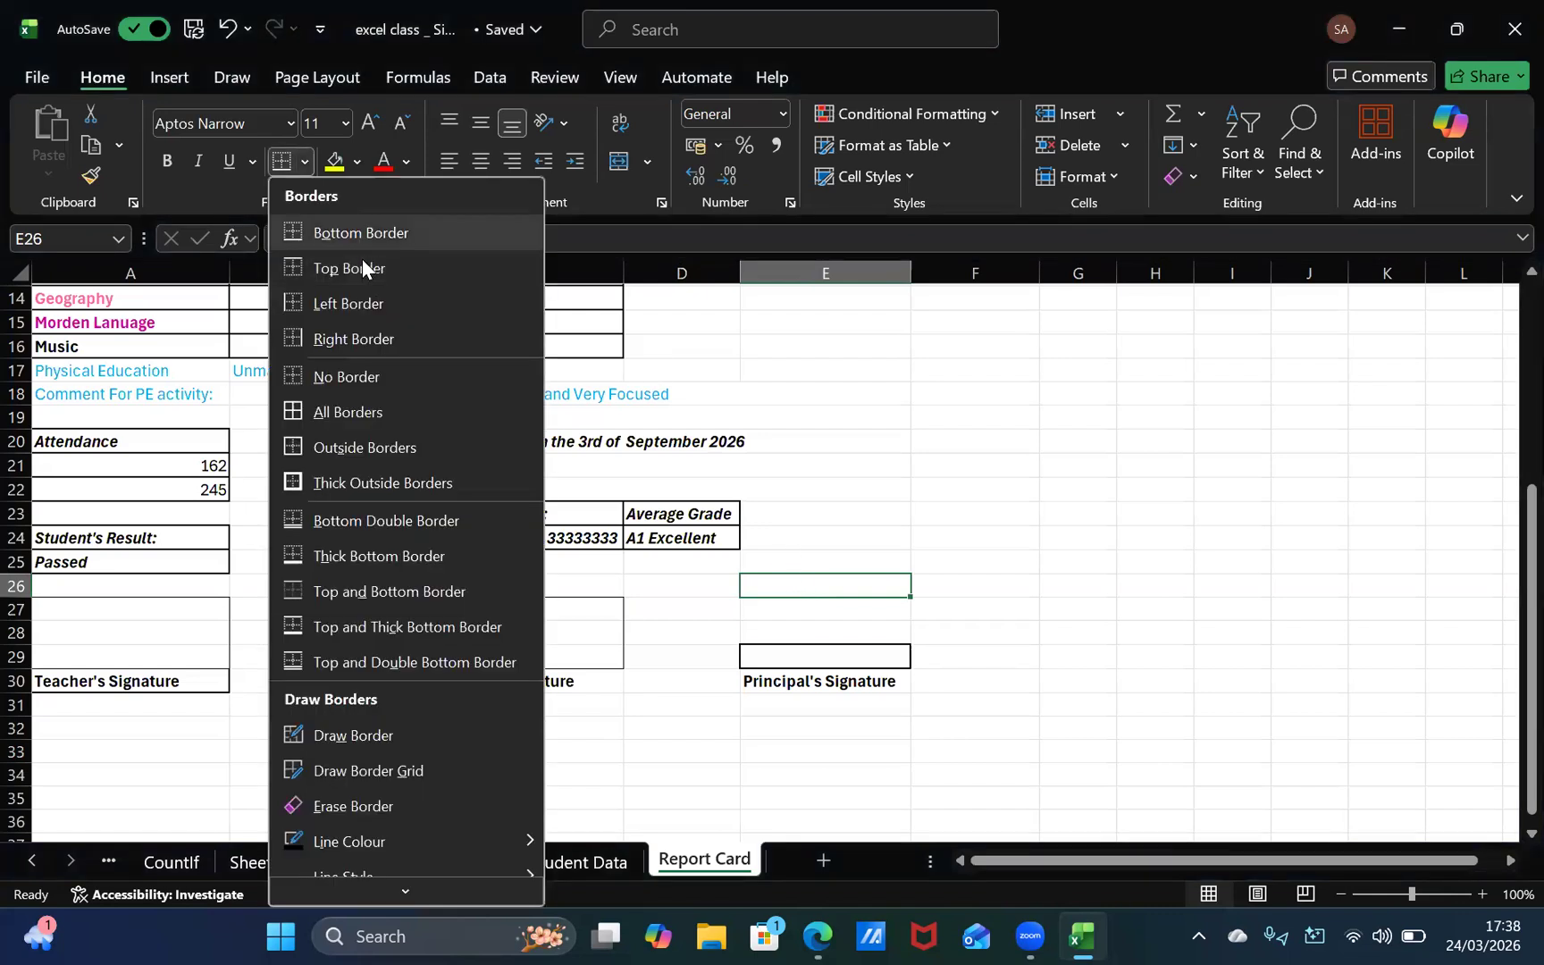
{"action": "left_click", "coordinate": [362, 267]}
{"action": "left_click", "coordinate": [305, 162]}
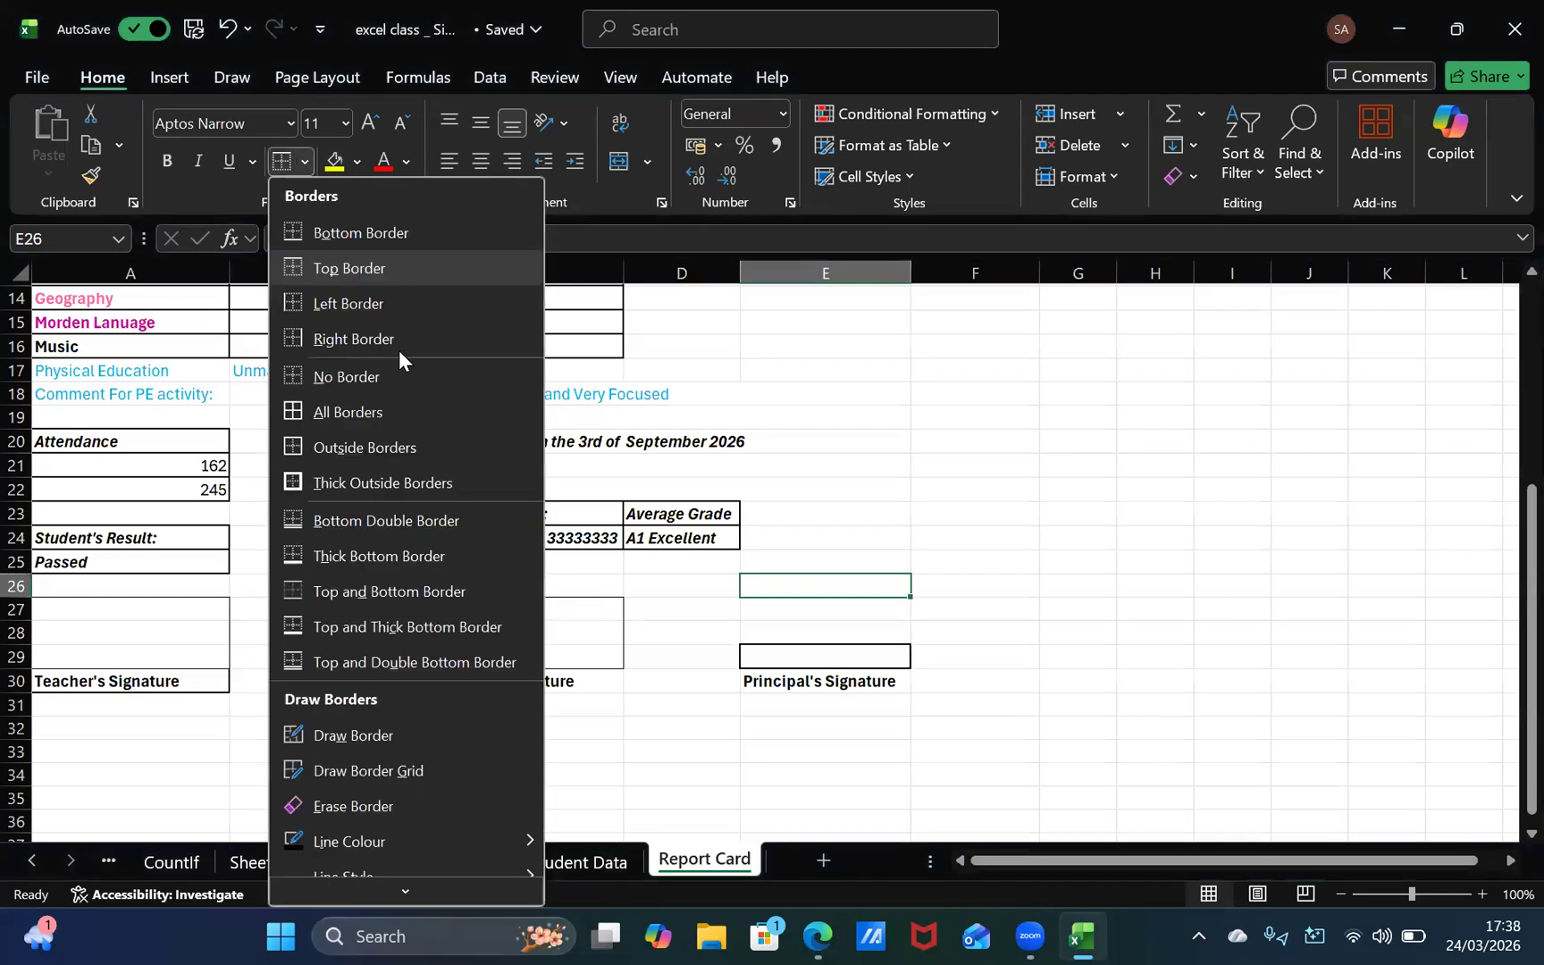
{"action": "left_click", "coordinate": [398, 348]}
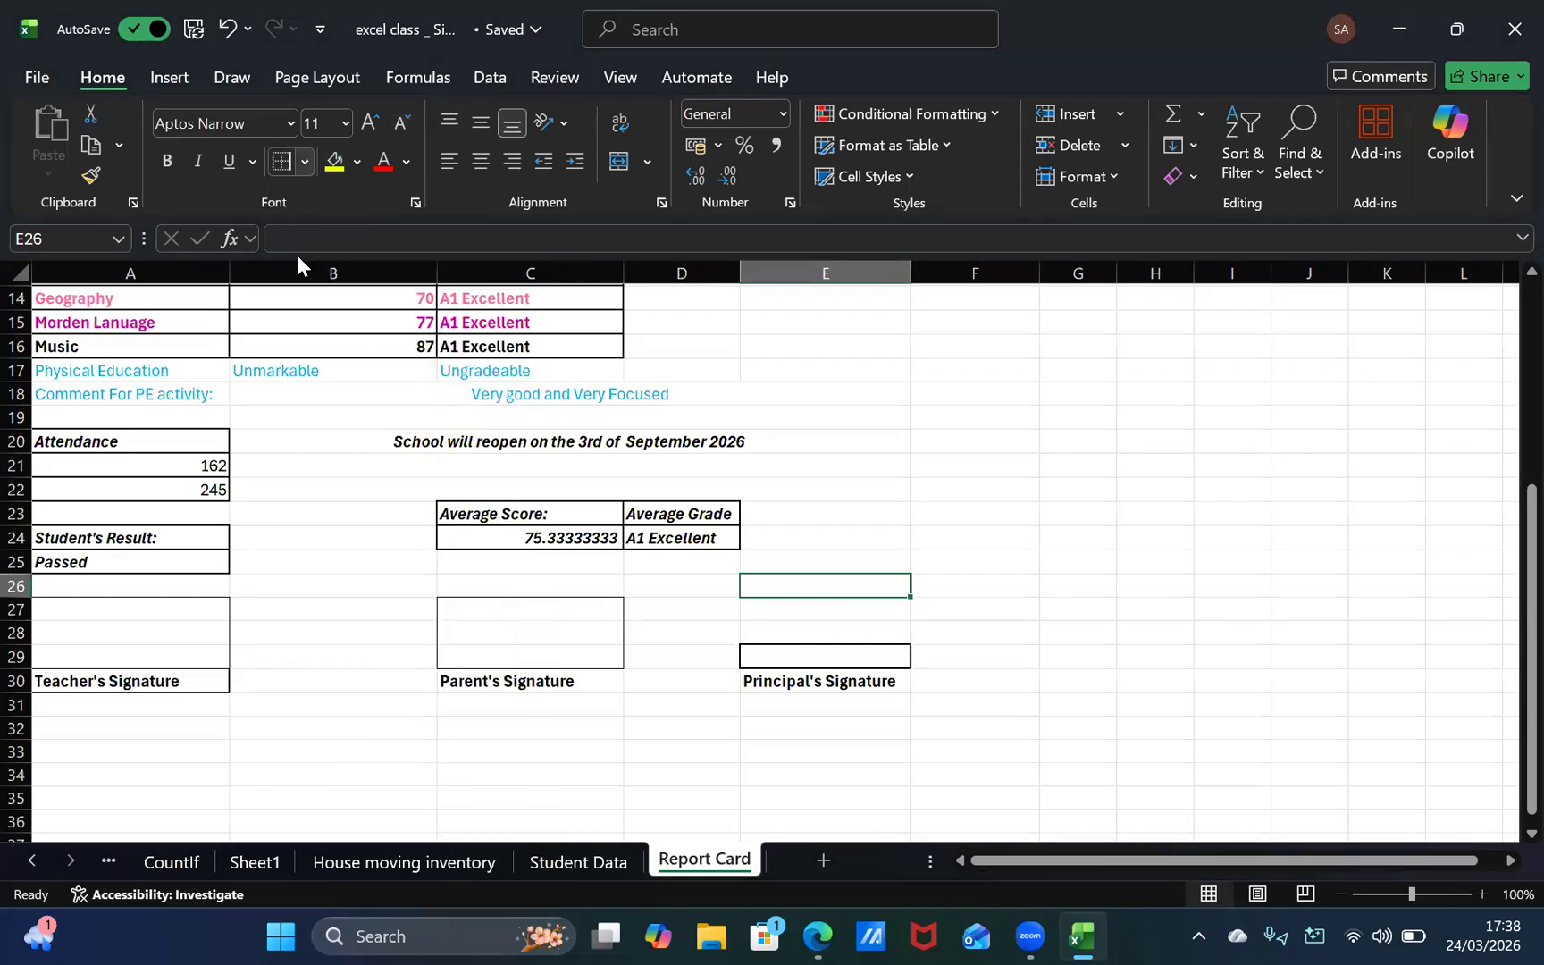
{"action": "left_click", "coordinate": [304, 161]}
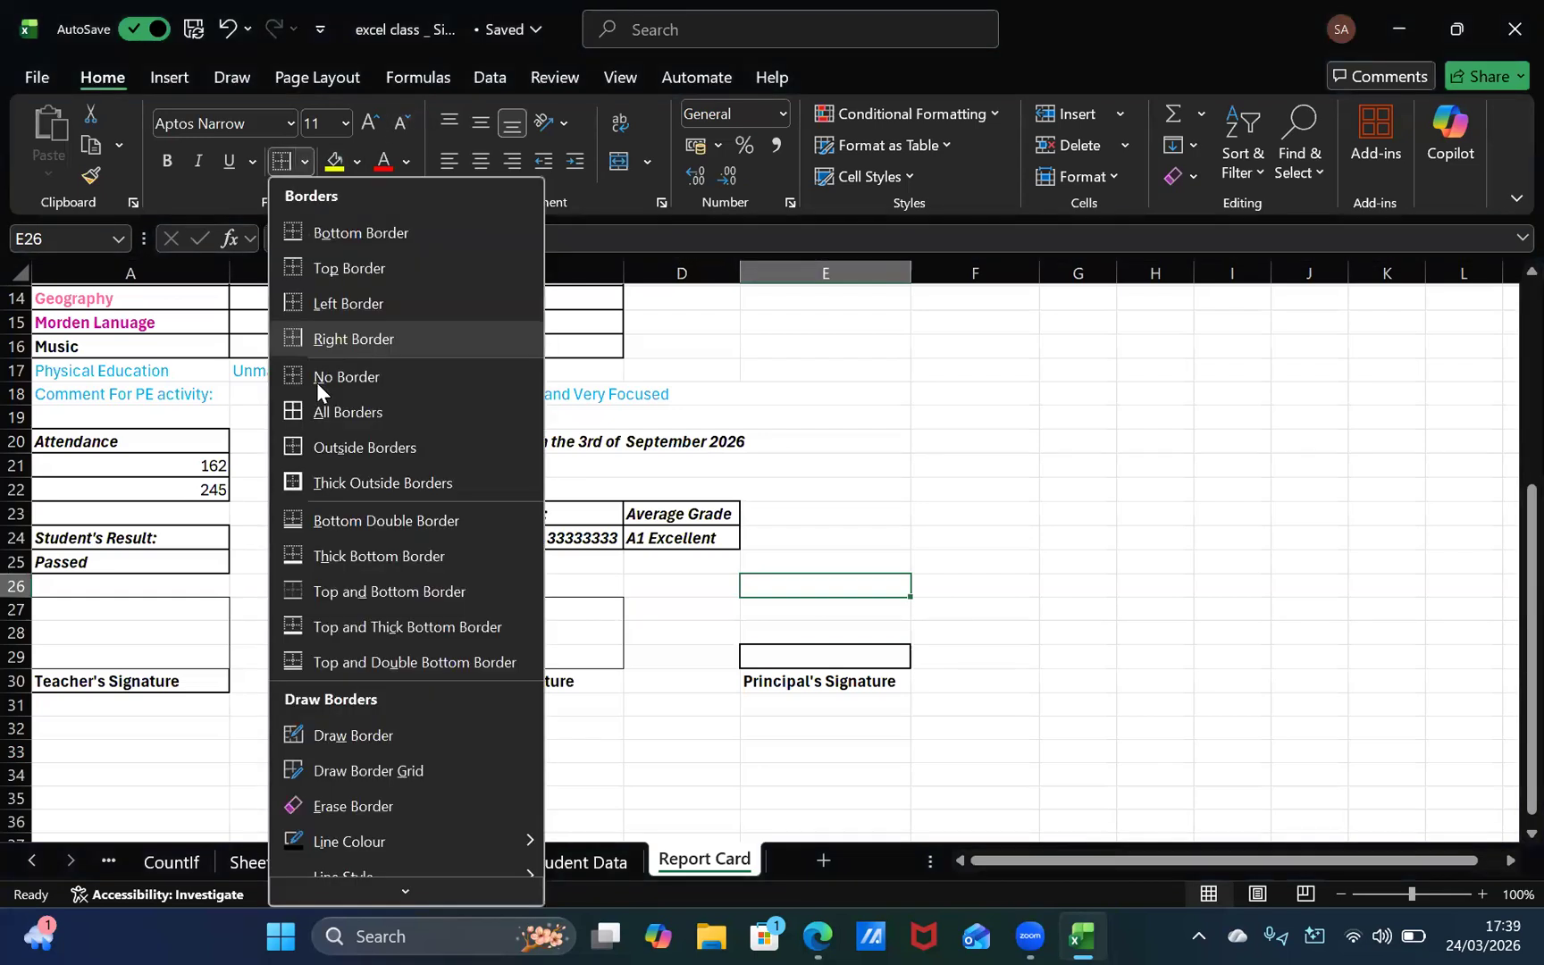
{"action": "left_click", "coordinate": [310, 302]}
Step: Add right borders to the empty cells E27 and E28 and a bottom border to E28
{"action": "key", "text": "Down"}
{"action": "left_click", "coordinate": [305, 162]}
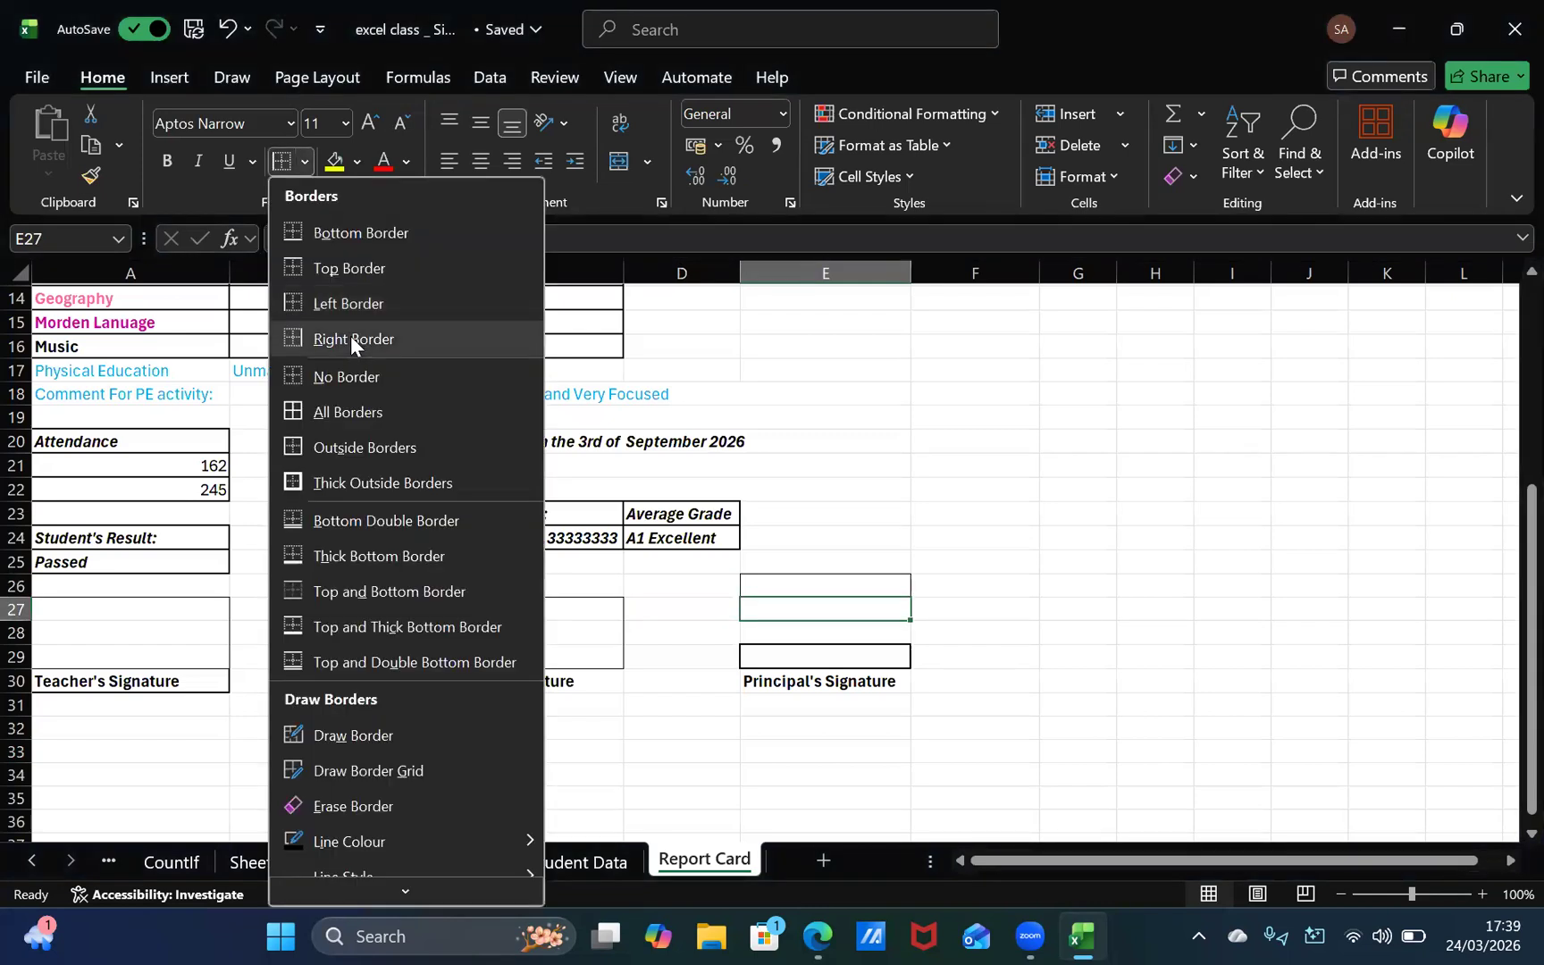
{"action": "left_click", "coordinate": [352, 339]}
{"action": "key", "text": "Down"}
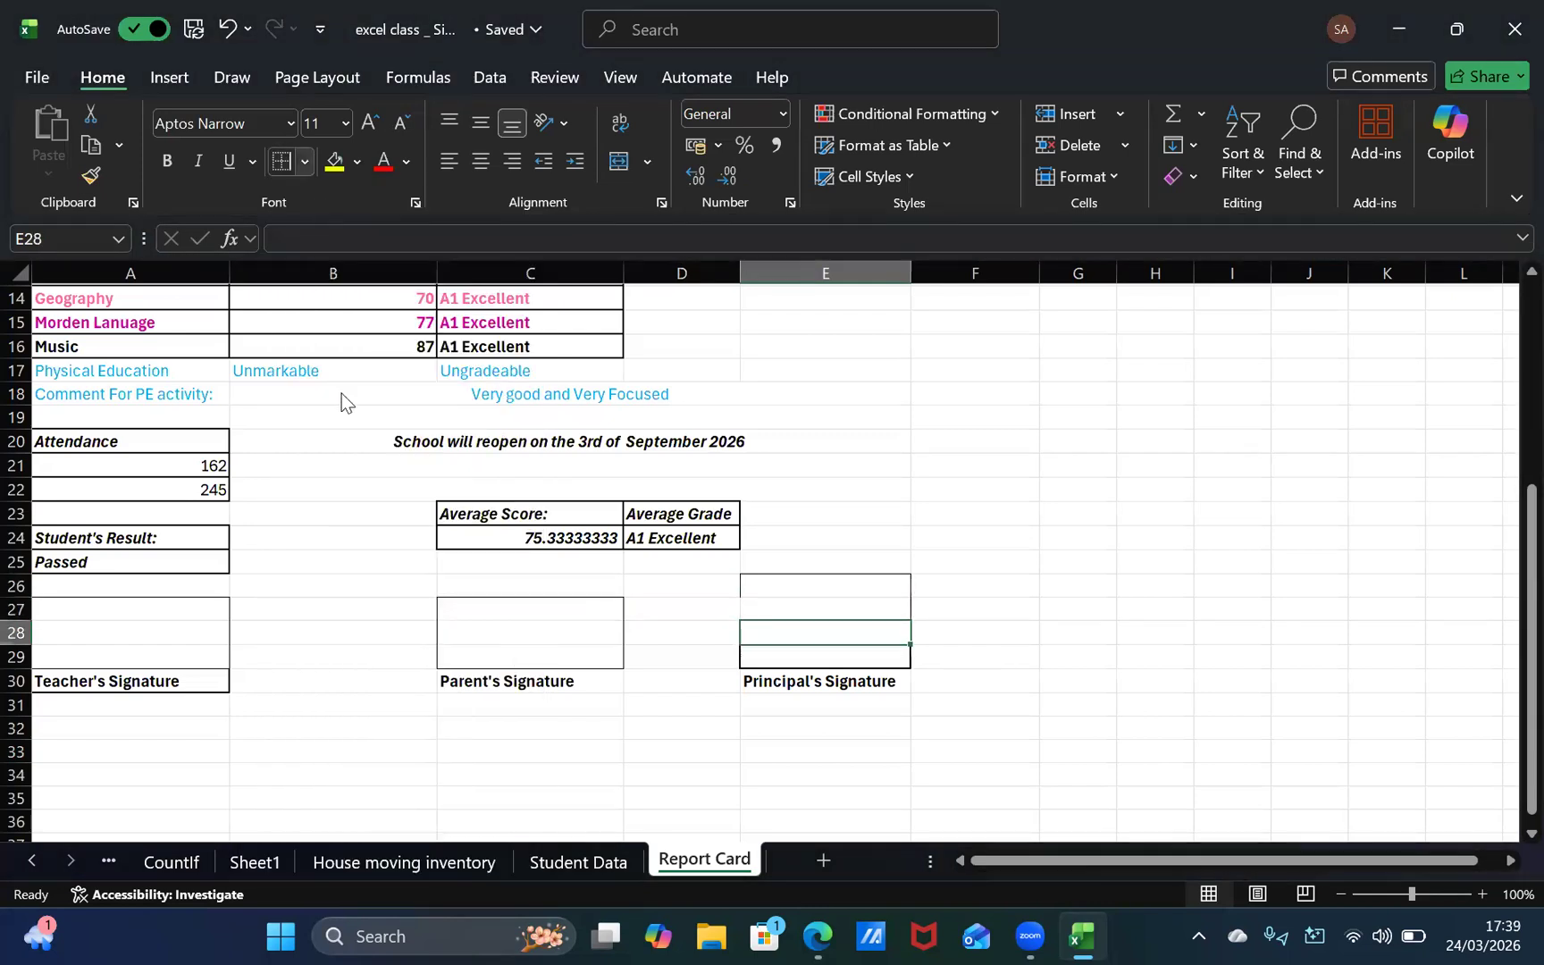
{"action": "left_click", "coordinate": [304, 161]}
{"action": "left_click", "coordinate": [338, 339]}
{"action": "left_click", "coordinate": [305, 161]}
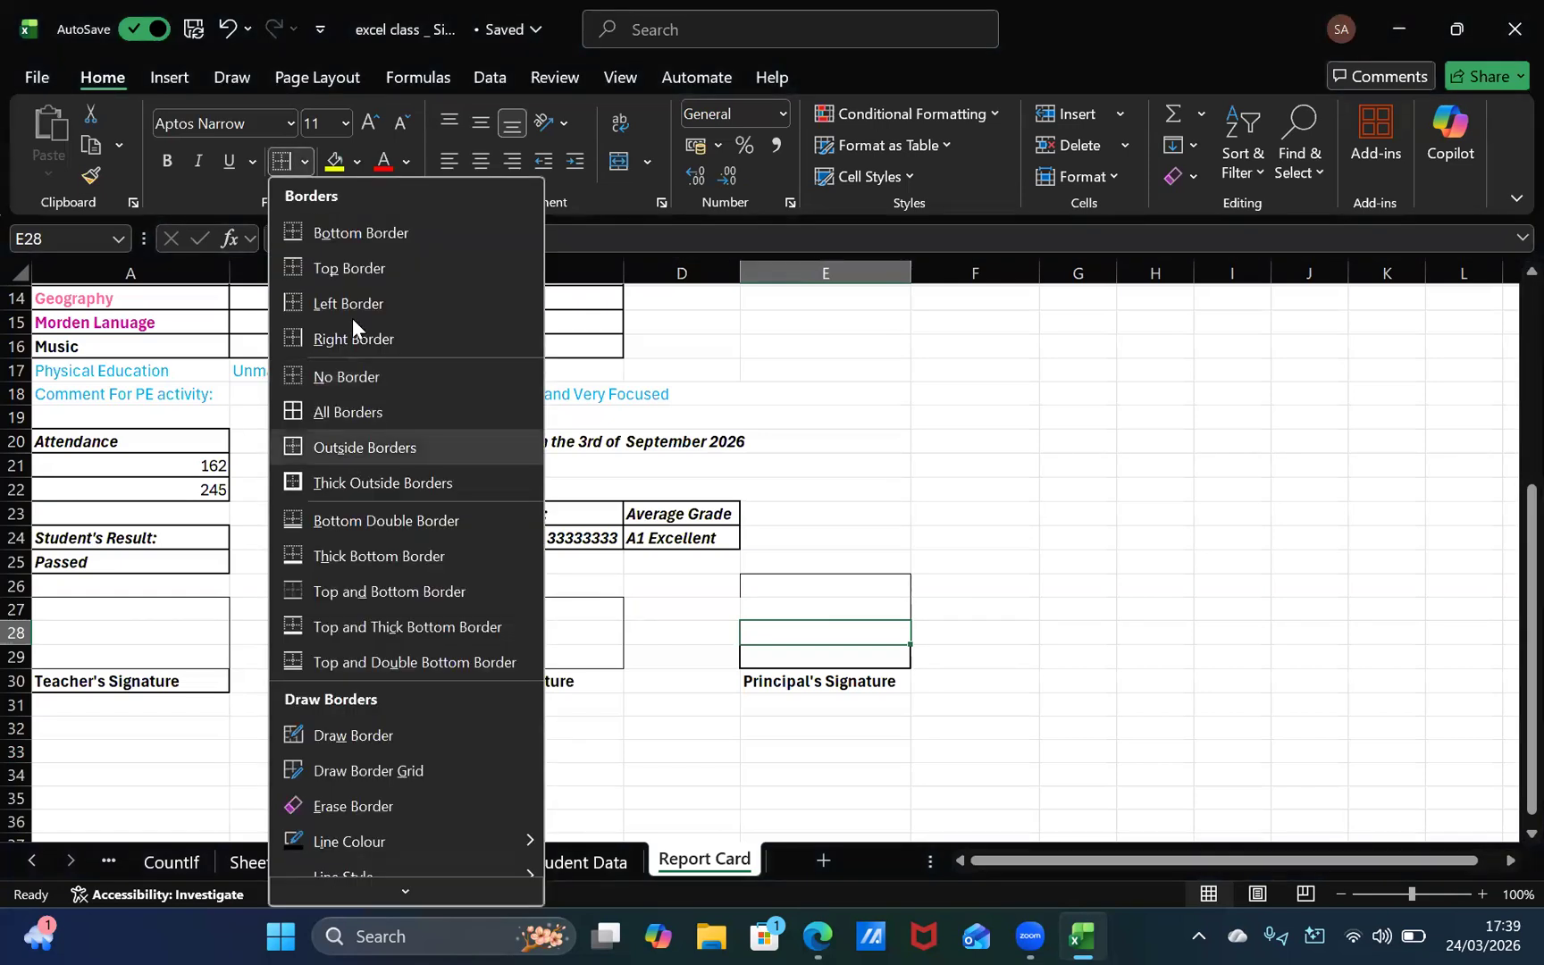
{"action": "left_click", "coordinate": [357, 223]}
Step: Clear all borders from the empty cell E26 above the principal's signature area
{"action": "key", "text": "Up"}
{"action": "key", "text": "Up"}
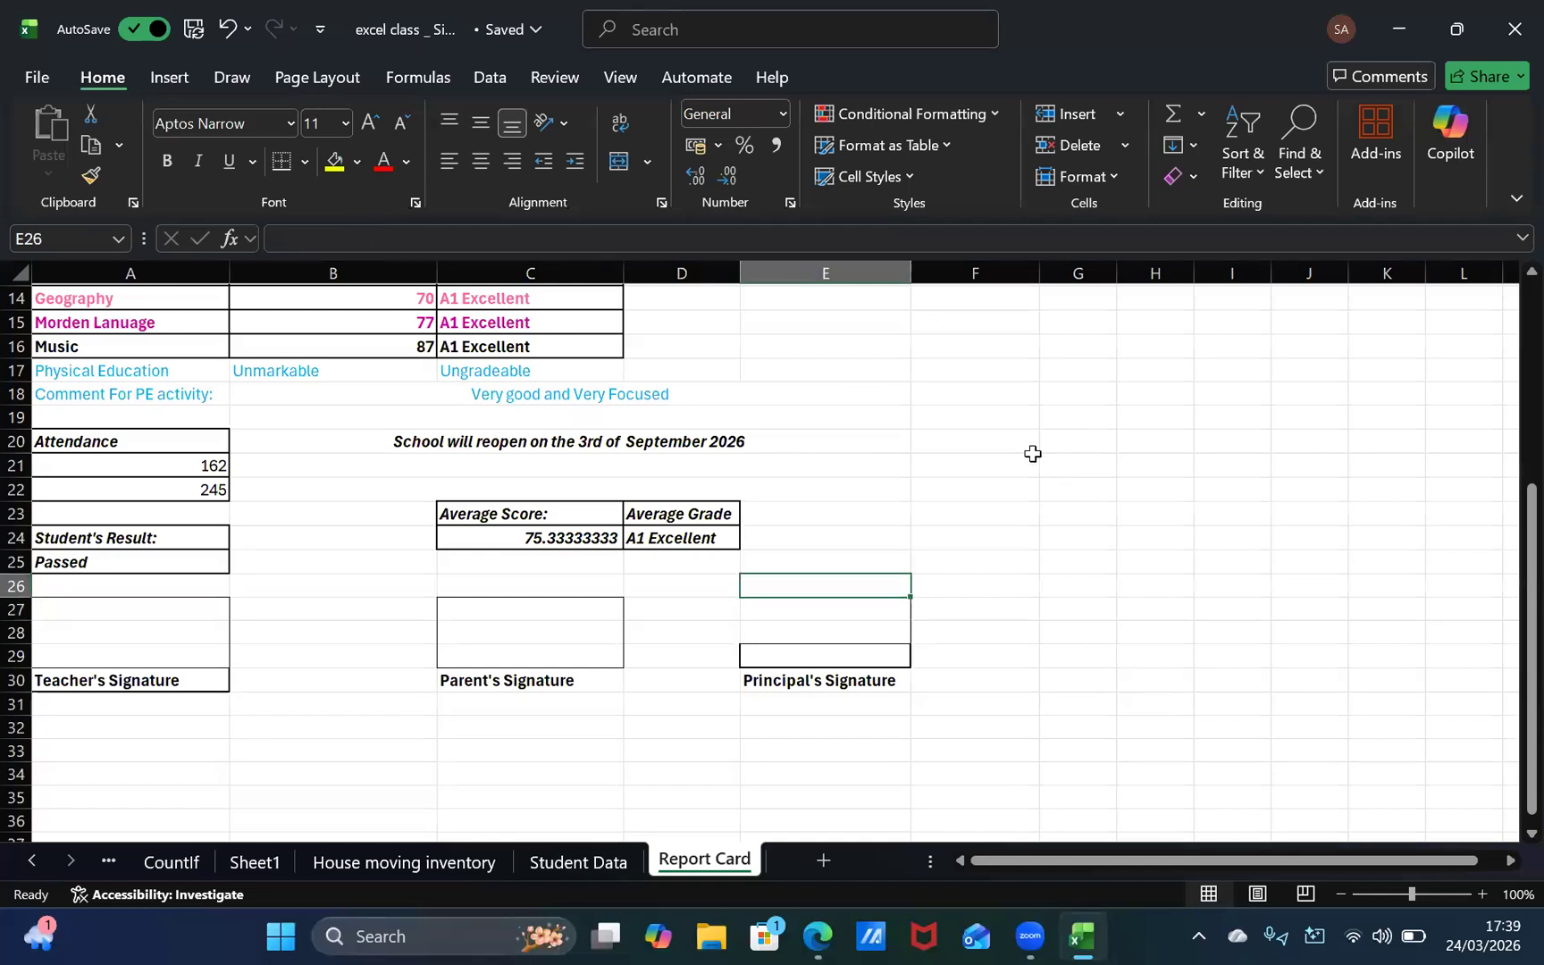
{"action": "left_click", "coordinate": [844, 624]}
{"action": "left_click", "coordinate": [829, 585]}
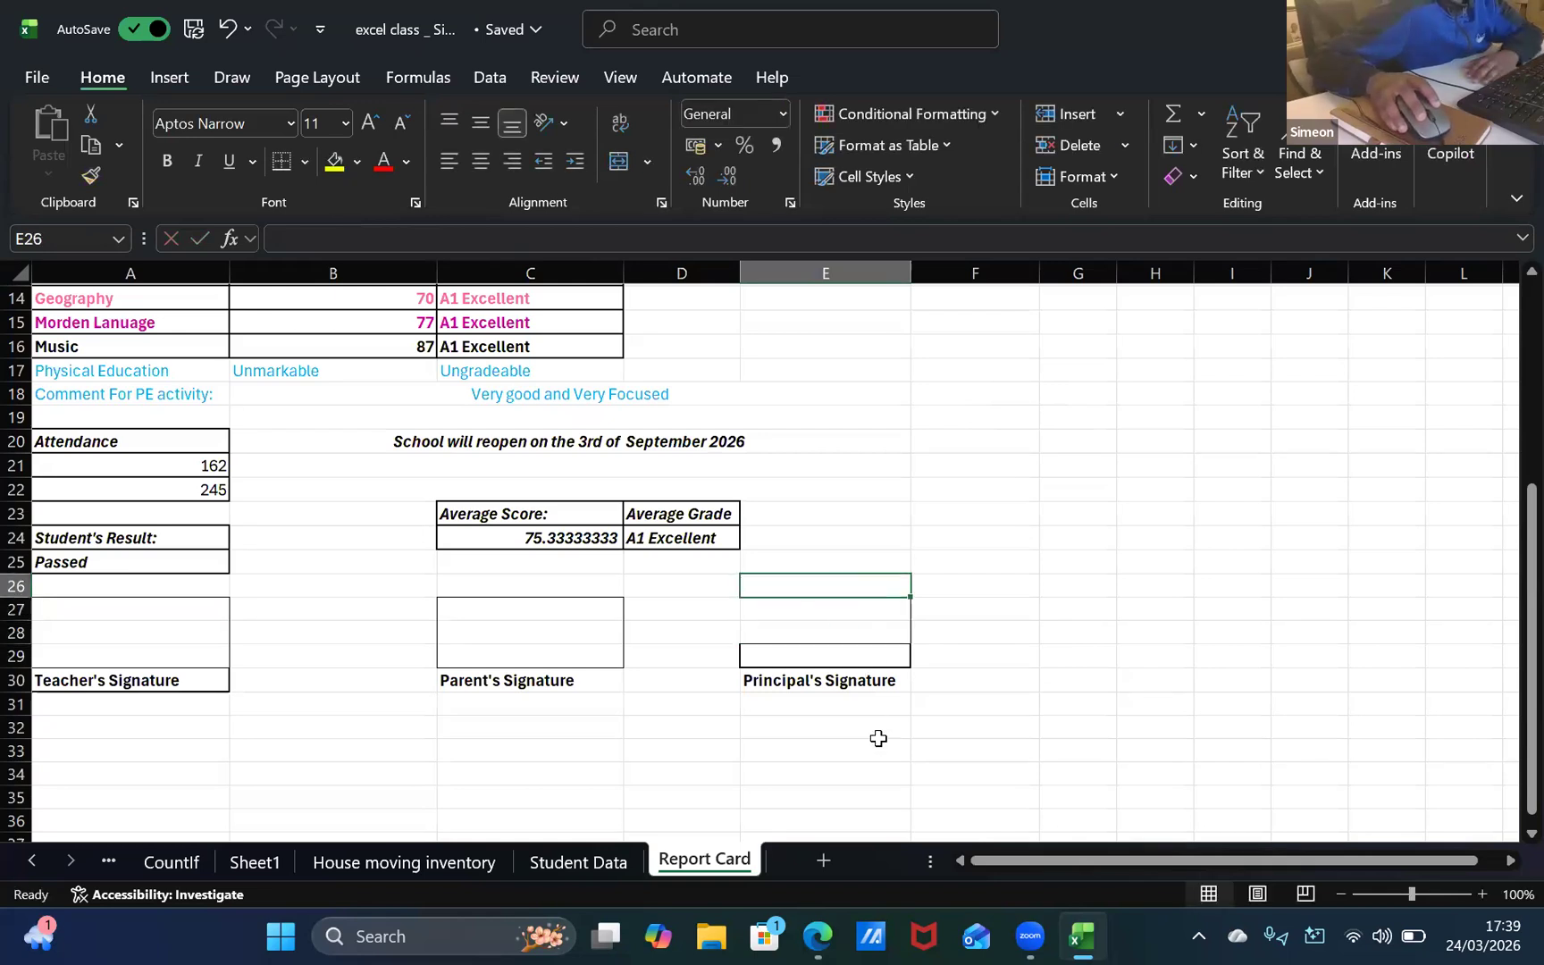
{"action": "left_click", "coordinate": [800, 616]}
{"action": "left_click", "coordinate": [802, 587]}
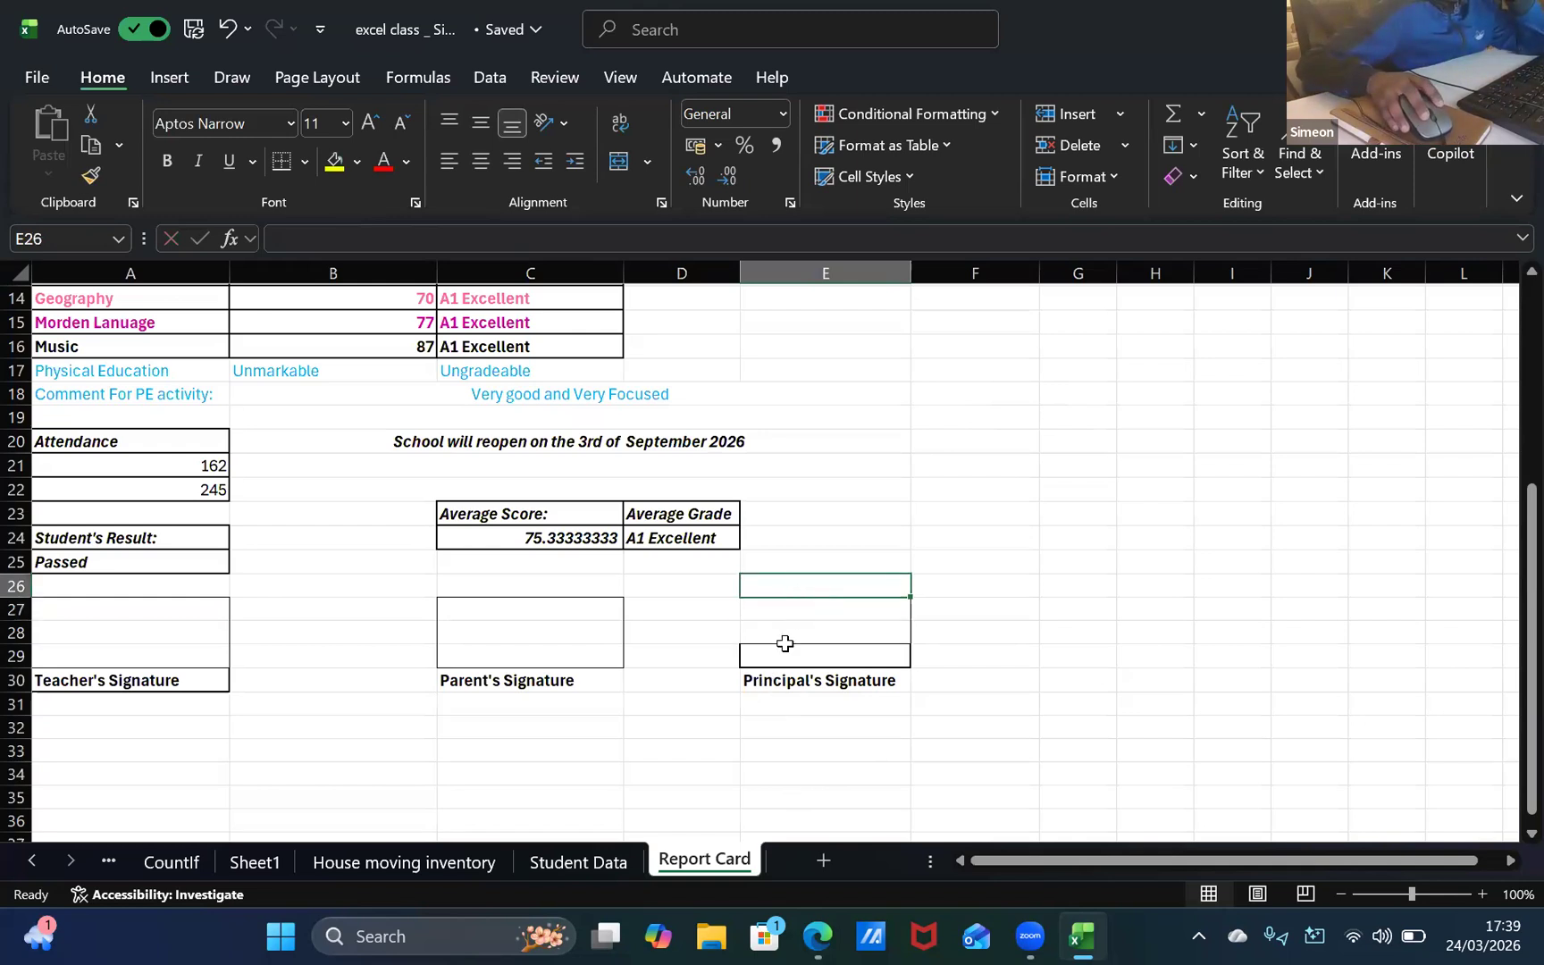
{"action": "left_click", "coordinate": [769, 631]}
{"action": "left_click", "coordinate": [773, 614]}
{"action": "left_click", "coordinate": [786, 592]}
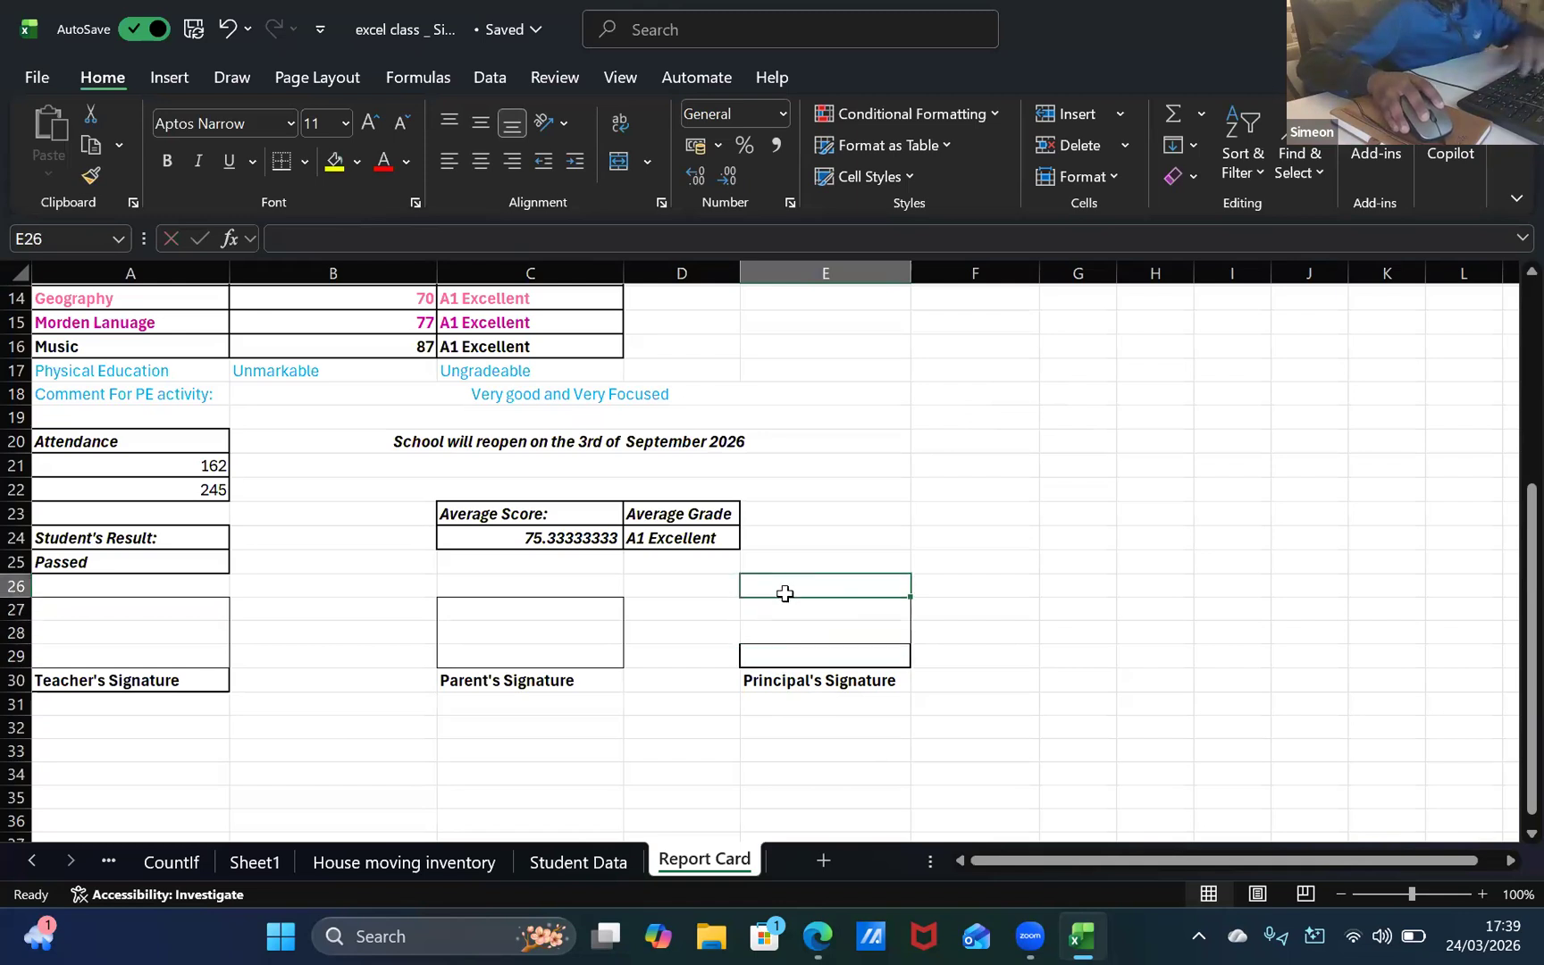
{"action": "left_click", "coordinate": [305, 160]}
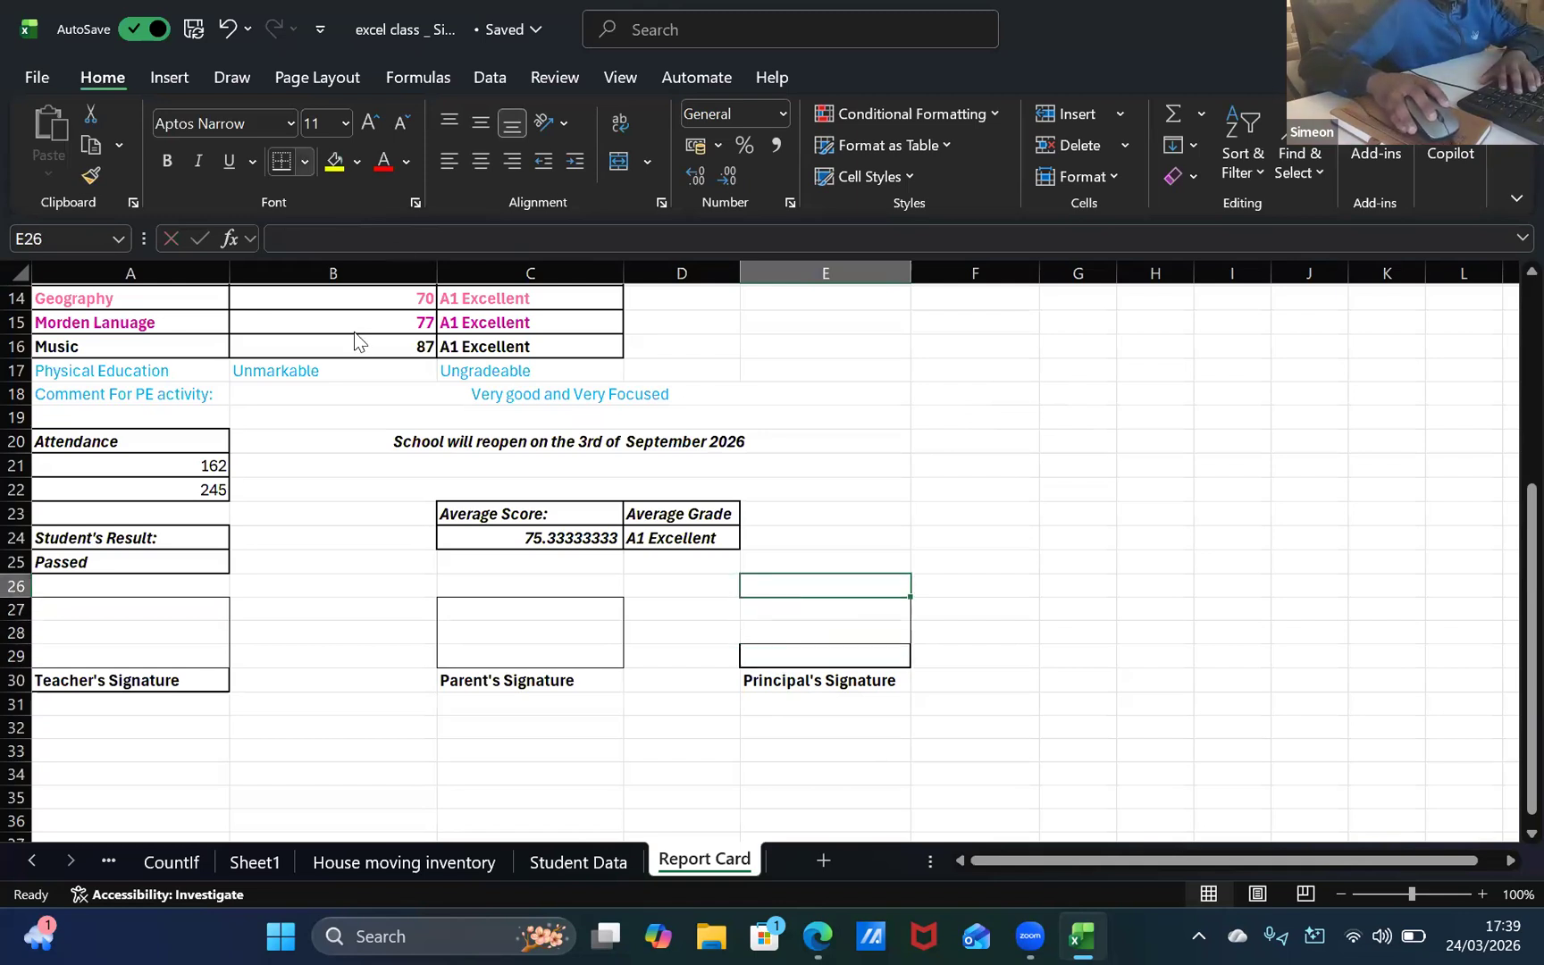
{"action": "left_click", "coordinate": [366, 376]}
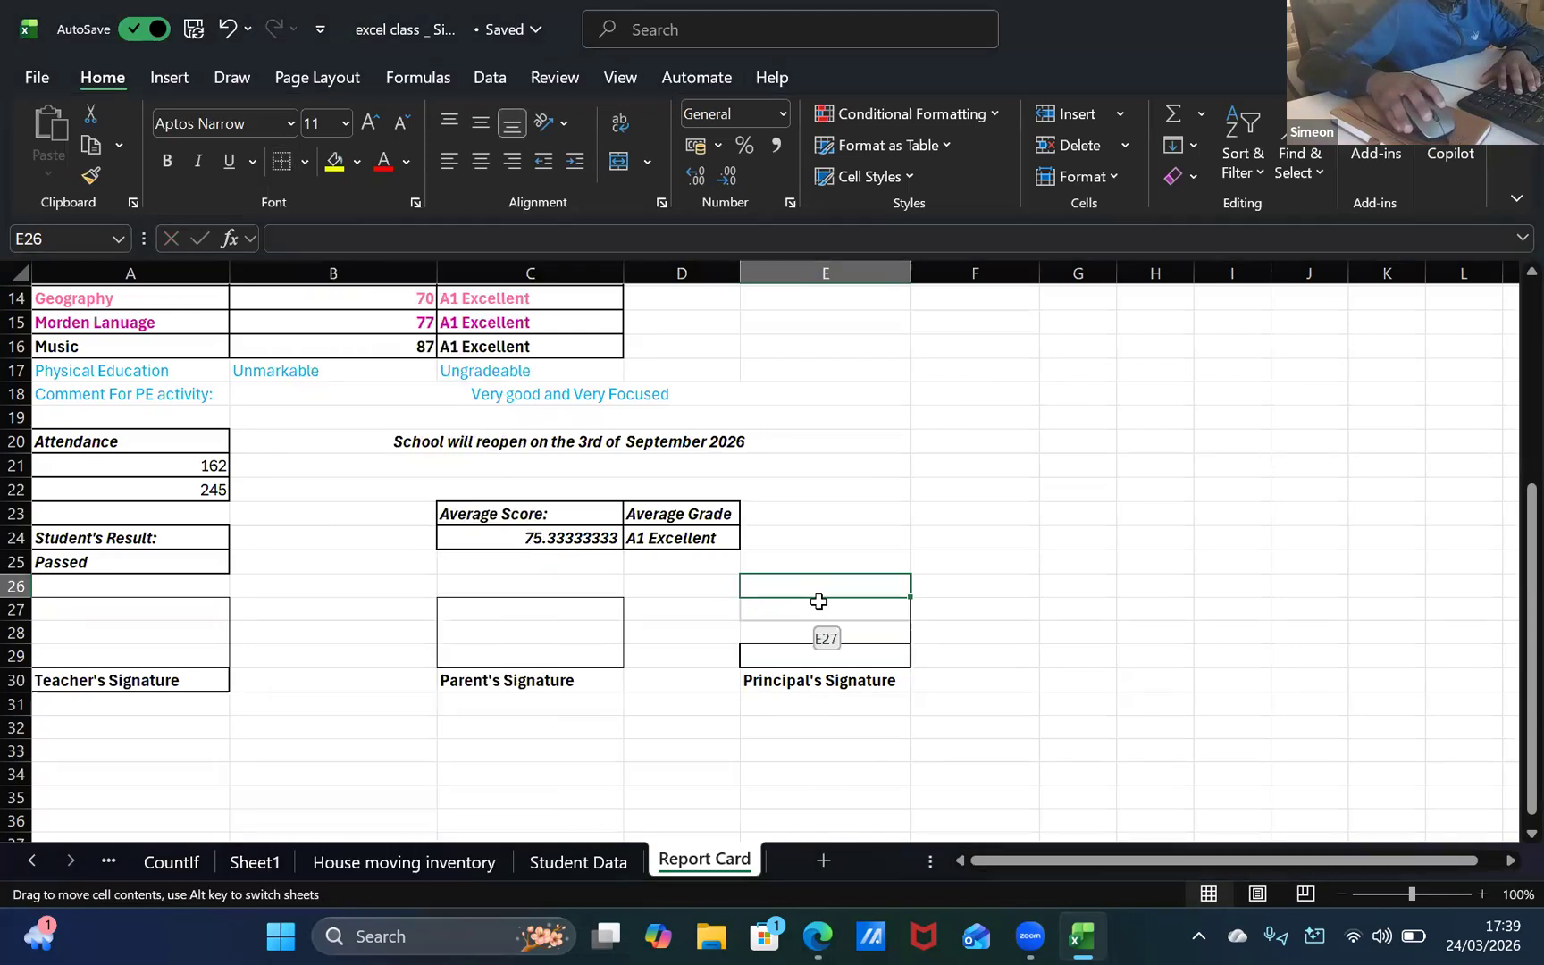
Step: Add top, left and right borders to the empty cell E27 to form the top of the principal's signature box
{"action": "left_click", "coordinate": [815, 610]}
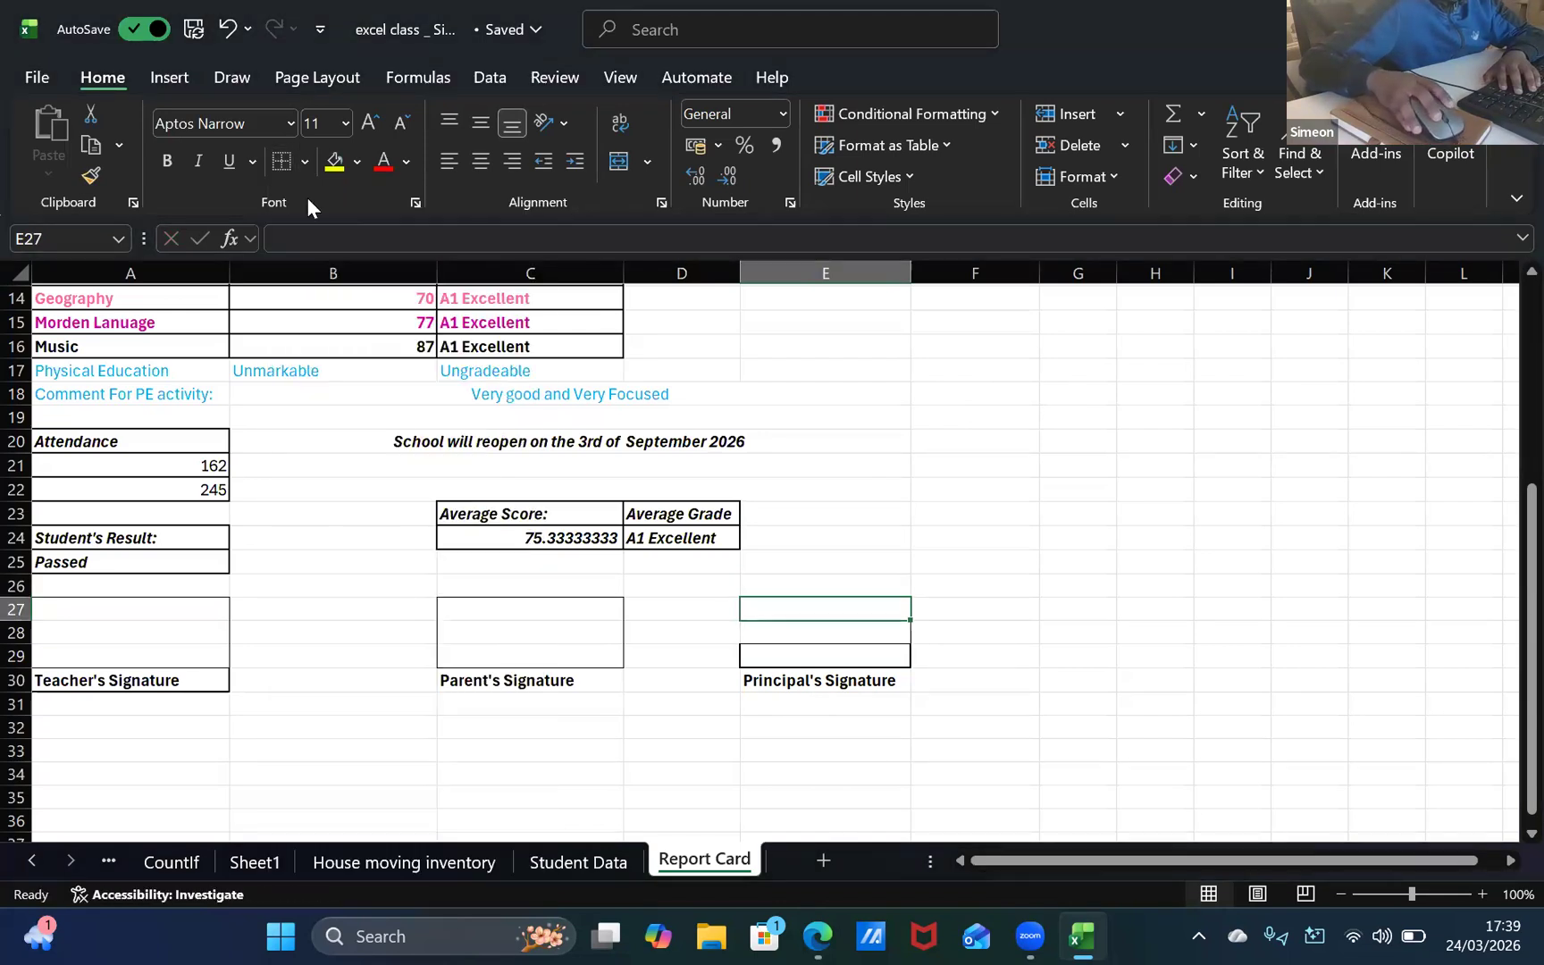
{"action": "left_click", "coordinate": [305, 161]}
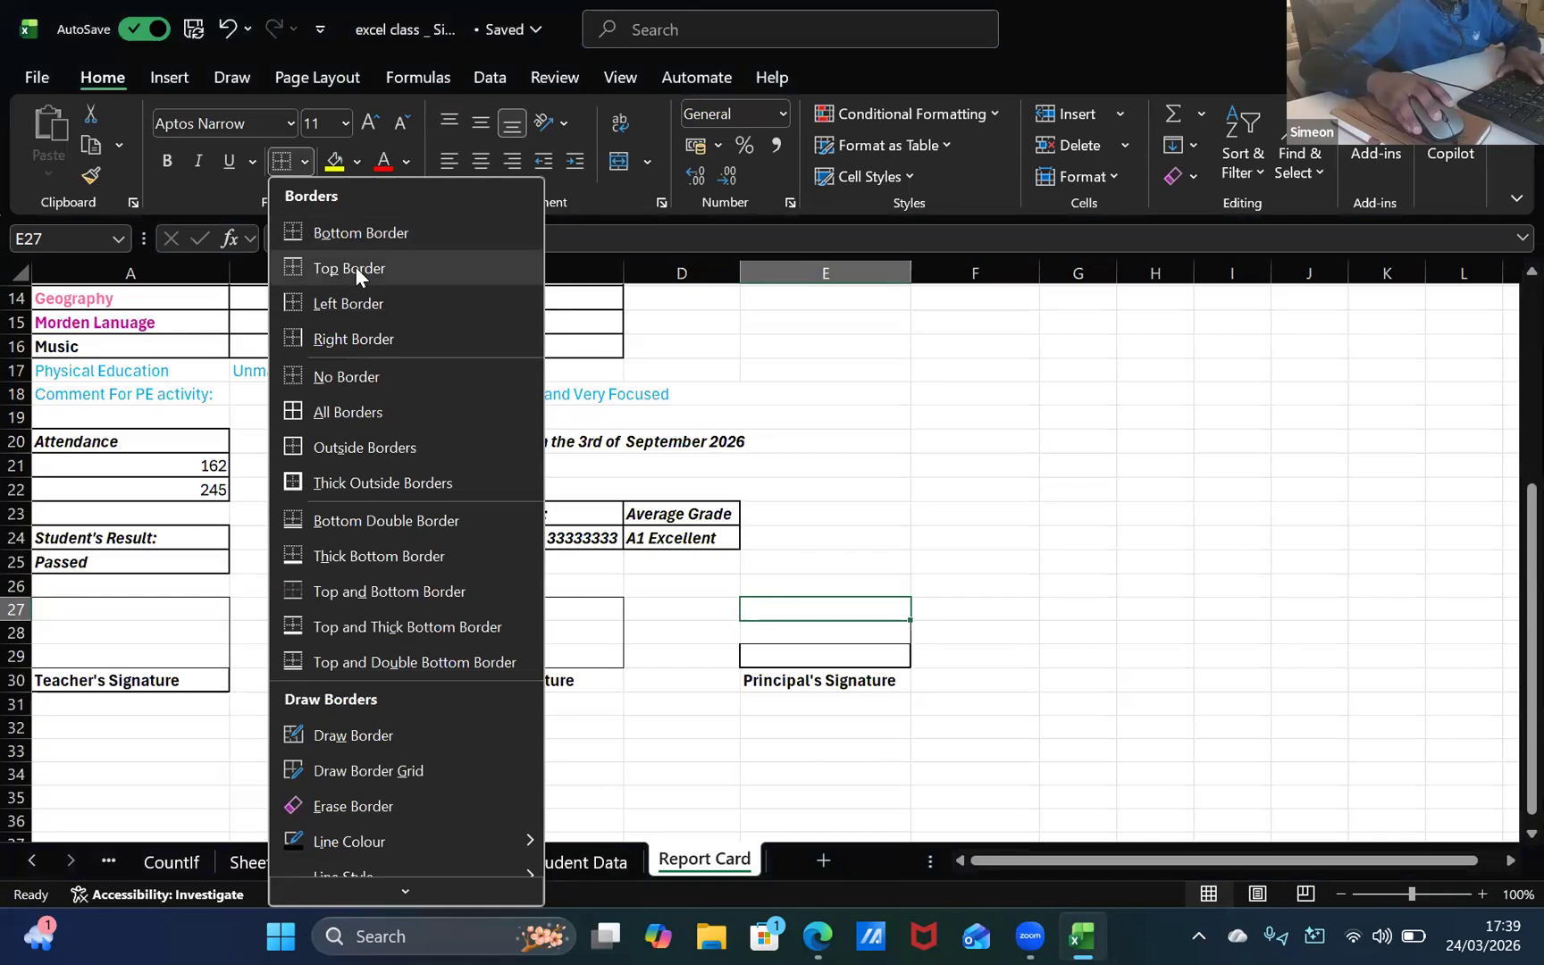
{"action": "left_click", "coordinate": [355, 267]}
{"action": "left_click", "coordinate": [305, 161]}
{"action": "left_click", "coordinate": [356, 304]}
{"action": "left_click", "coordinate": [305, 161]}
{"action": "left_click", "coordinate": [364, 341]}
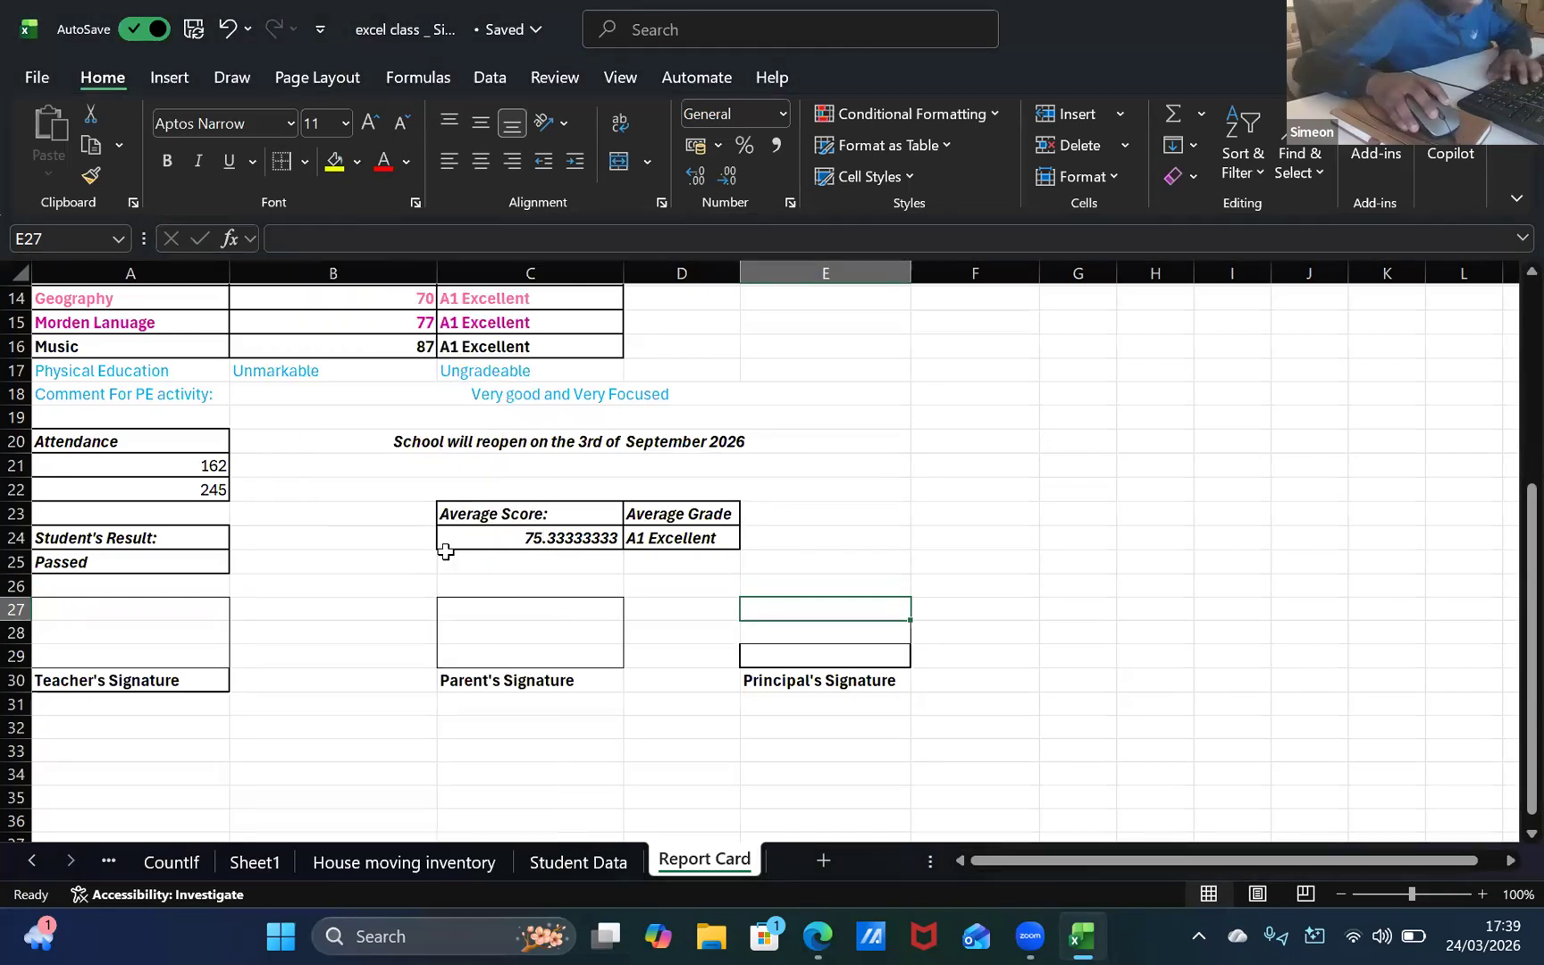
Step: Add a left border to the empty cell E28 to extend the side of the principal's signature box
{"action": "key", "text": "Down"}
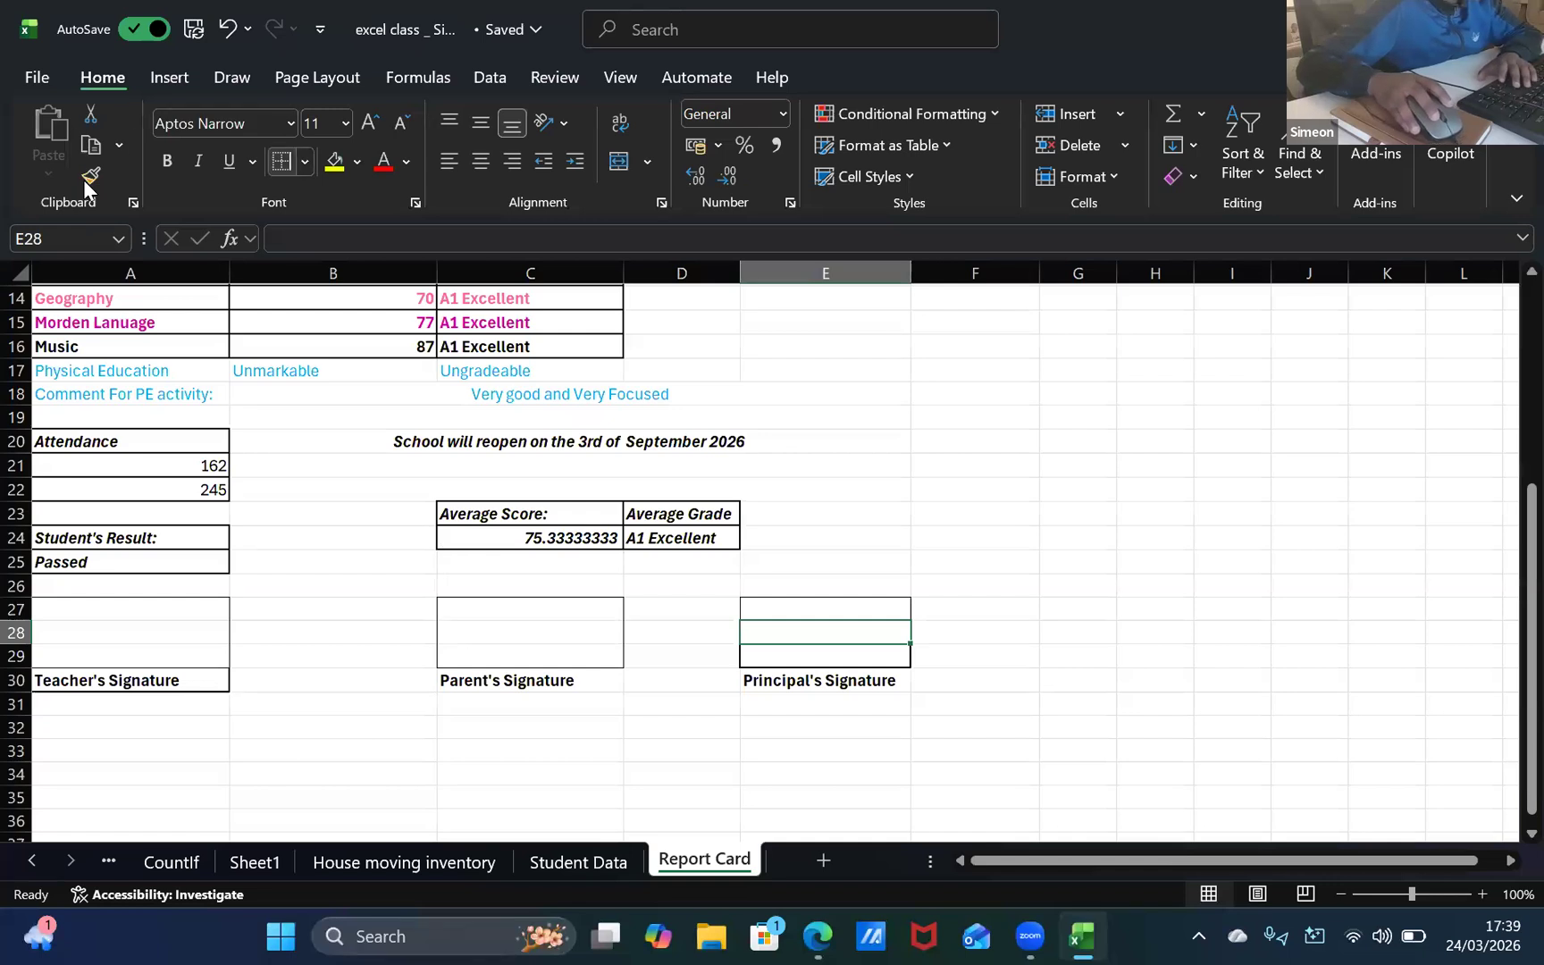
{"action": "left_click", "coordinate": [305, 161]}
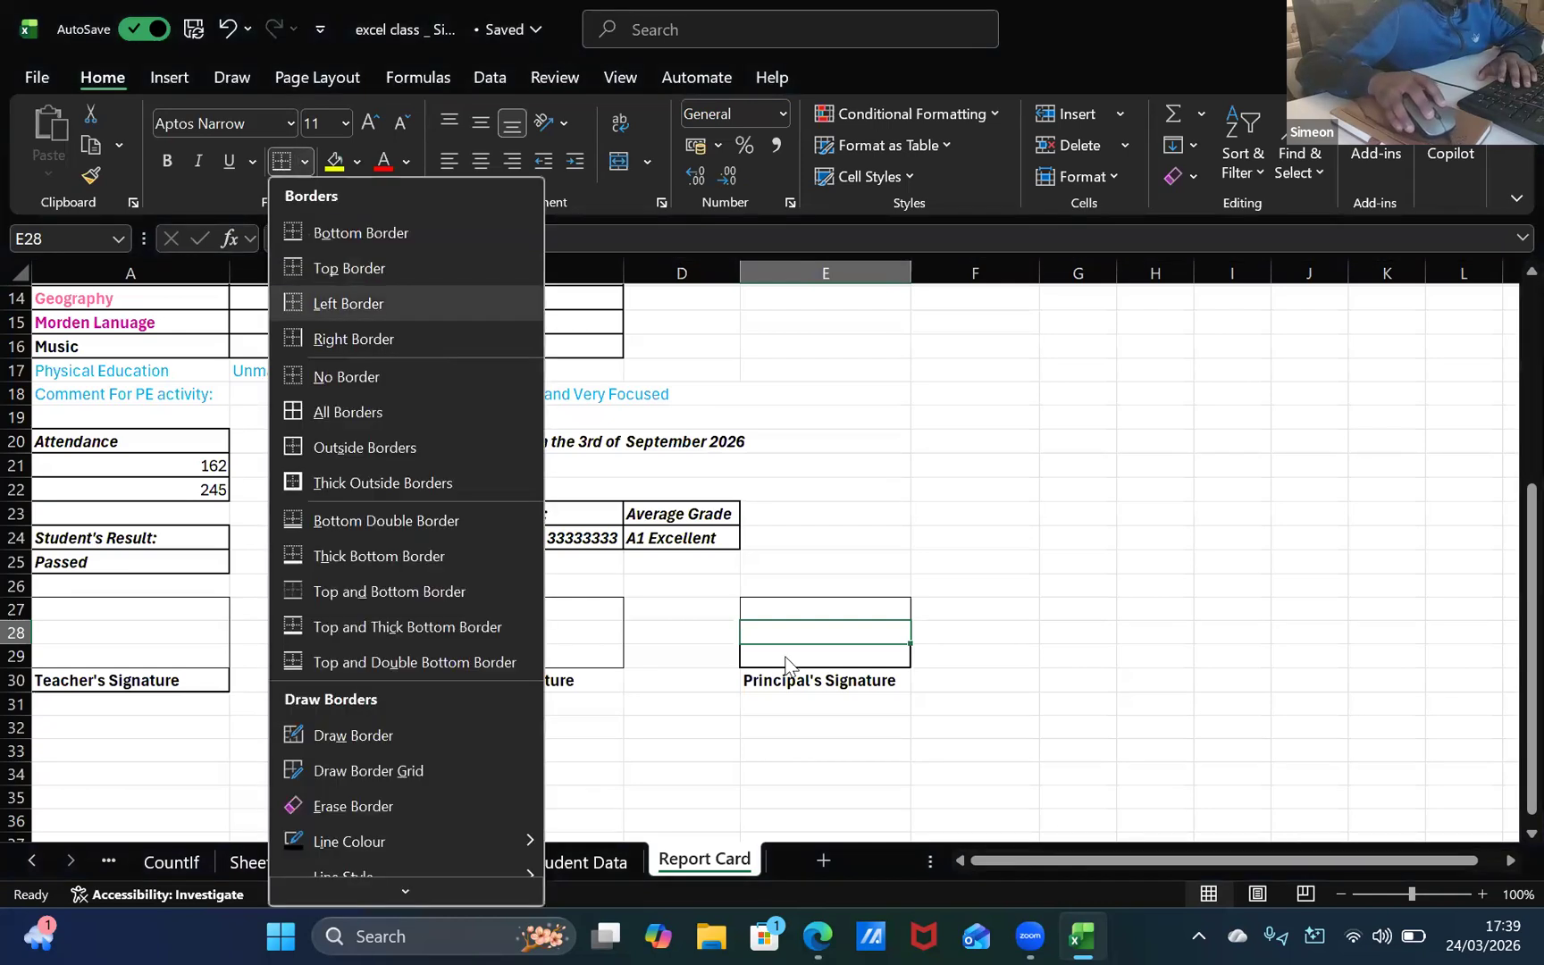
{"action": "left_click", "coordinate": [357, 316]}
{"action": "key", "text": "Down"}
{"action": "key", "text": "Down"}
{"action": "key", "text": "Down"}
{"action": "key", "text": "Down"}
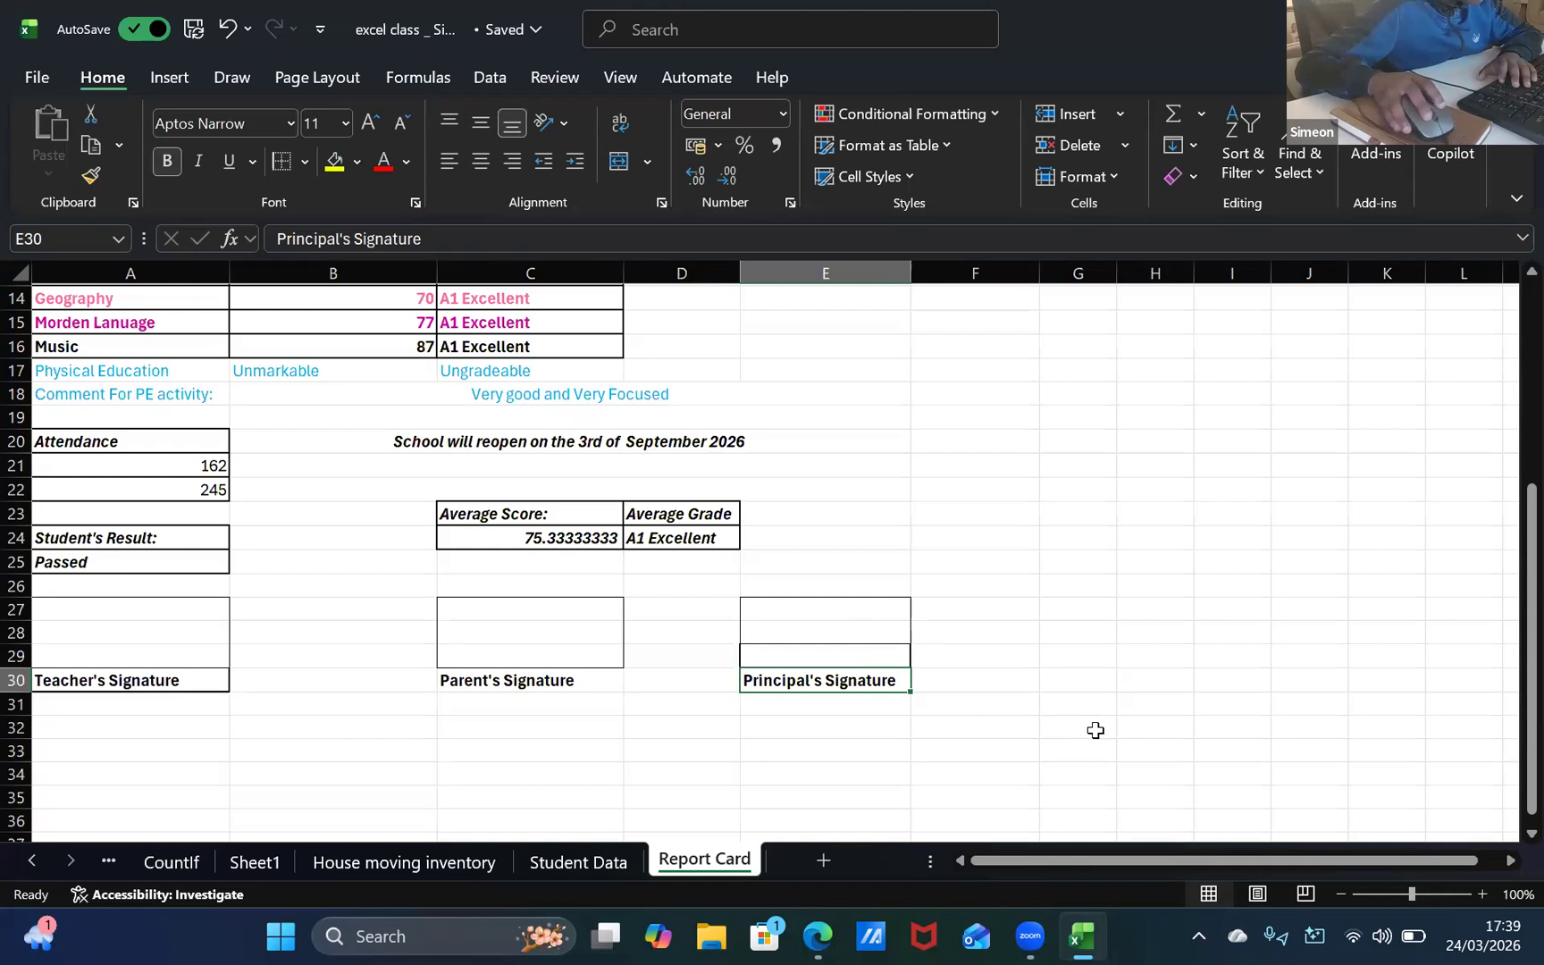
Step: Examine the edges of the principal's signature box in E27 to E29 and compare them with the parent's signature box
{"action": "left_click", "coordinate": [766, 633]}
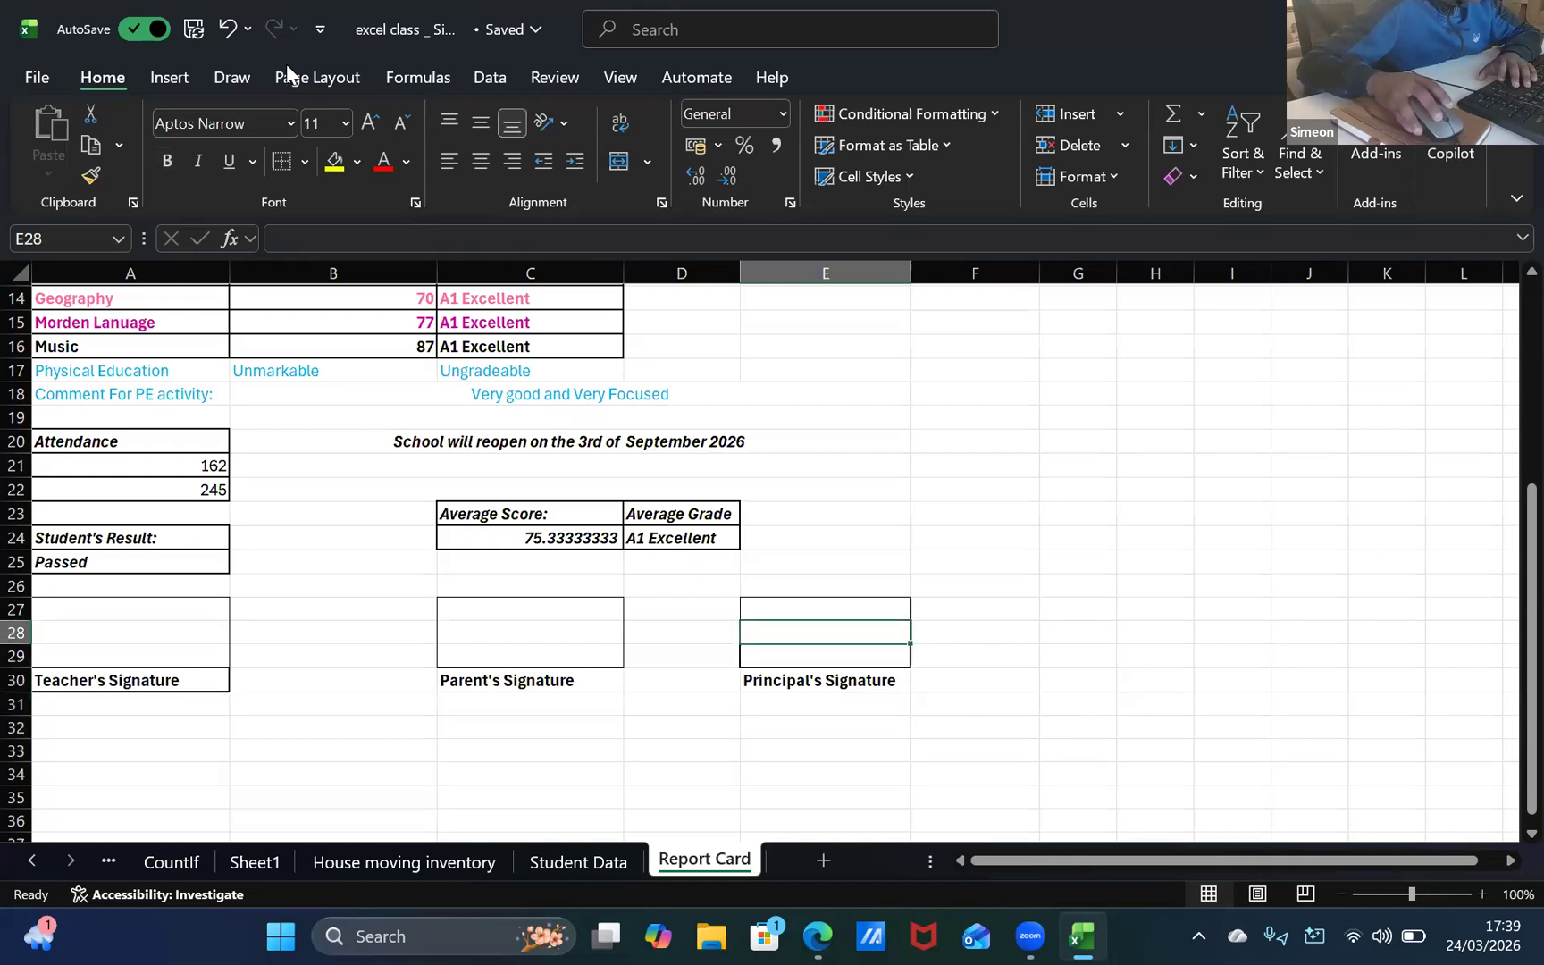
{"action": "key", "text": "Down"}
{"action": "key", "text": "Down"}
{"action": "key", "text": "Down"}
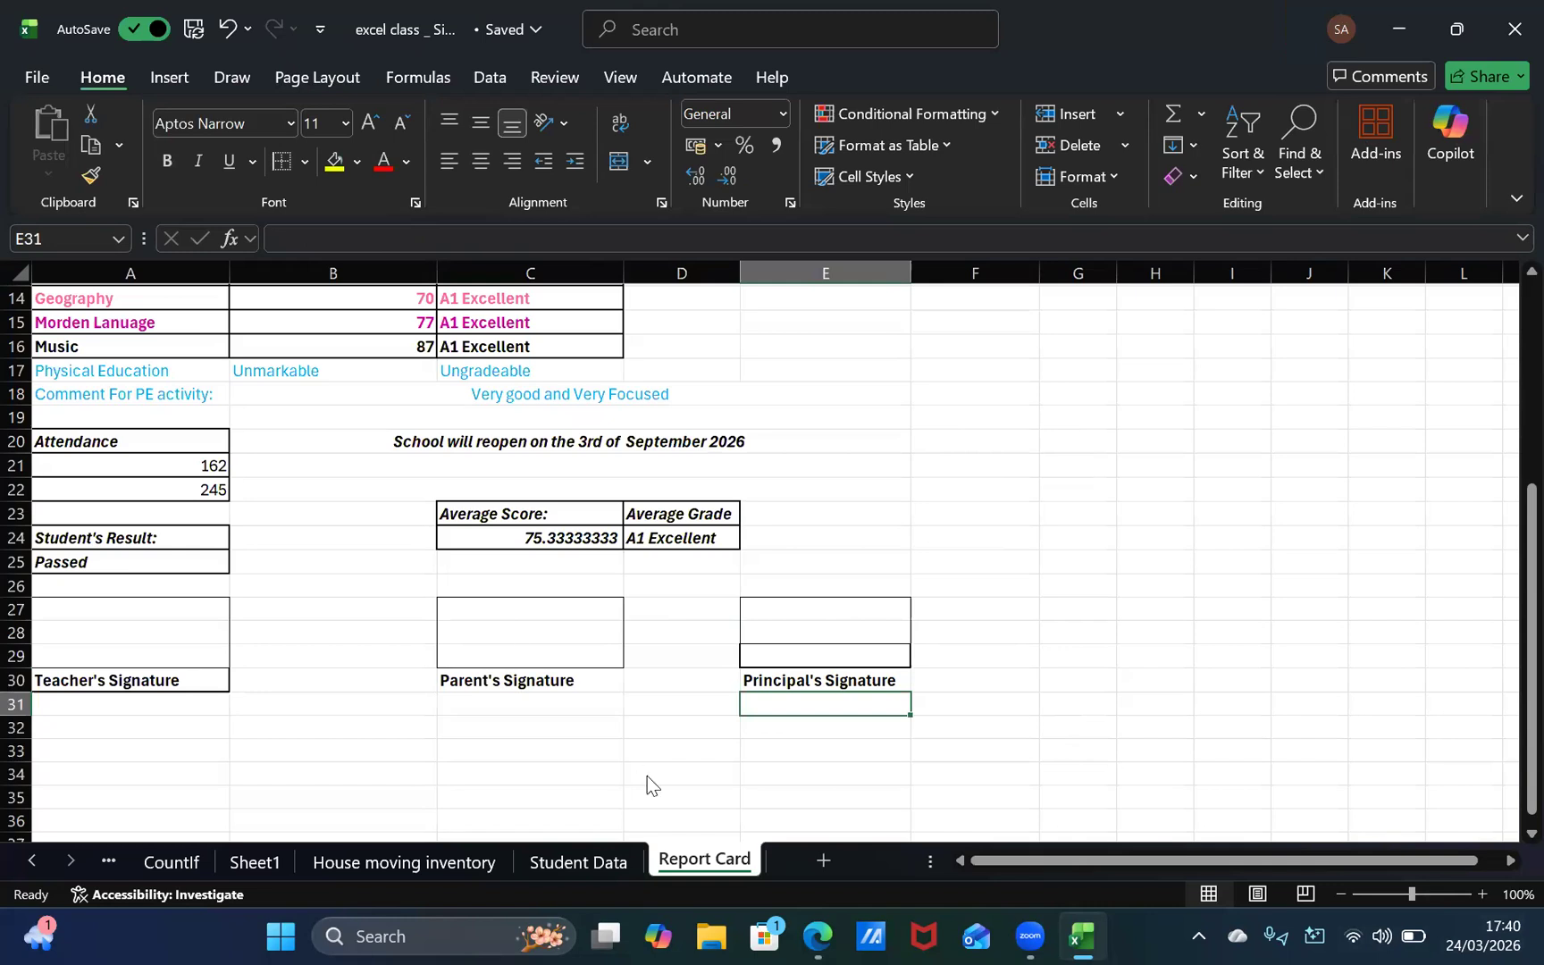
{"action": "left_click", "coordinate": [813, 636]}
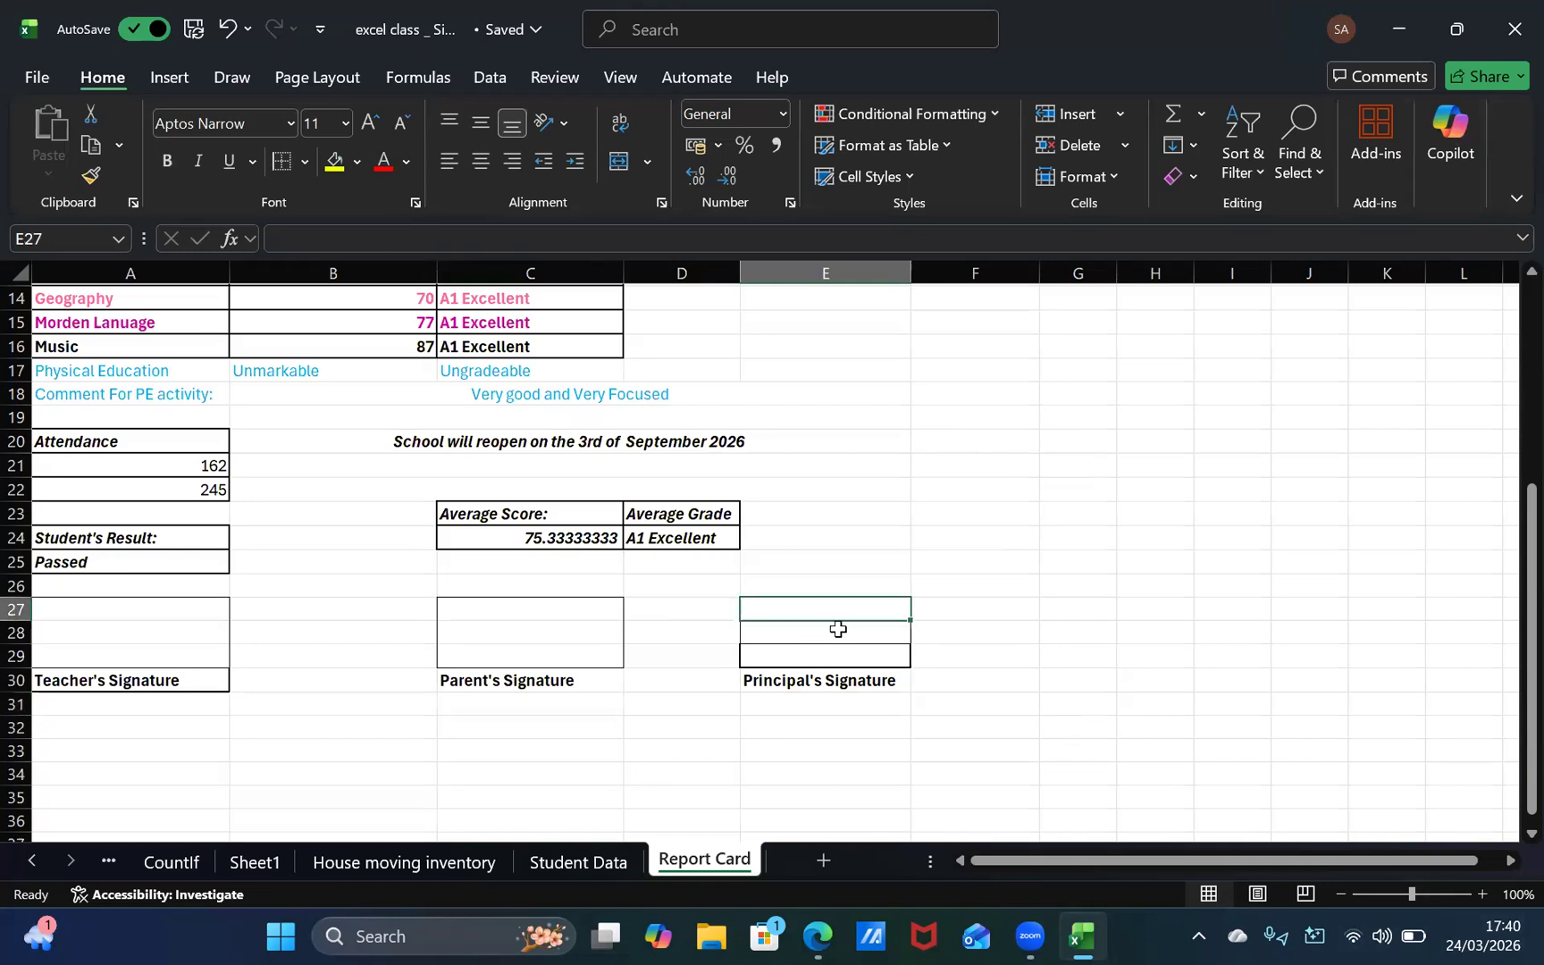
{"action": "left_click", "coordinate": [837, 629]}
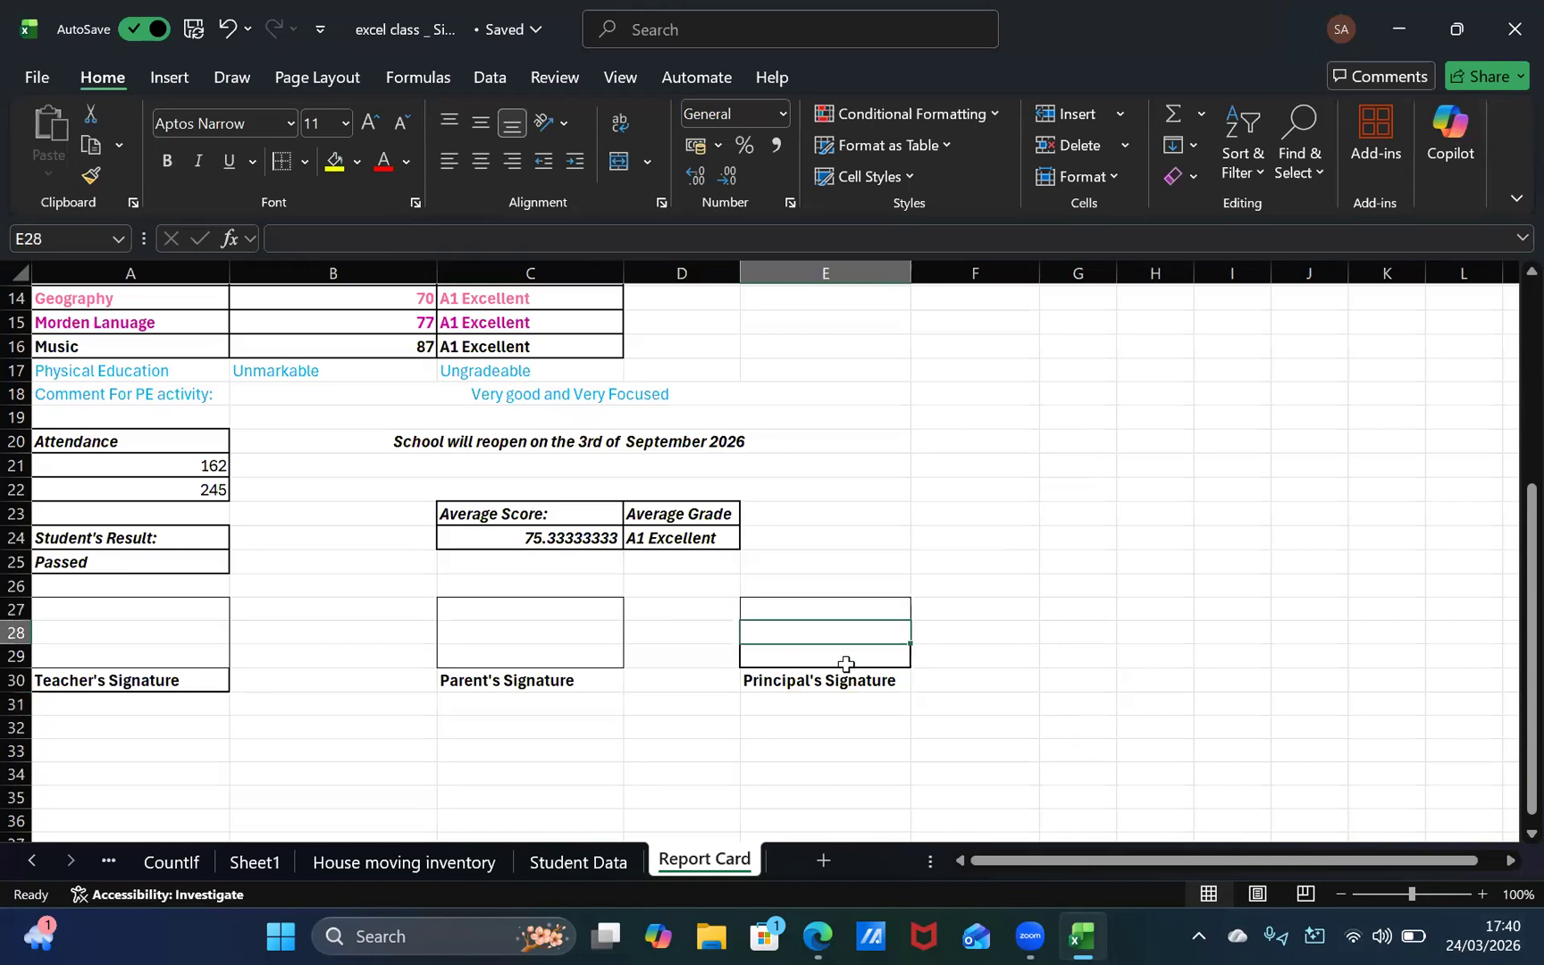
{"action": "left_click", "coordinate": [915, 633]}
{"action": "left_click", "coordinate": [943, 677]}
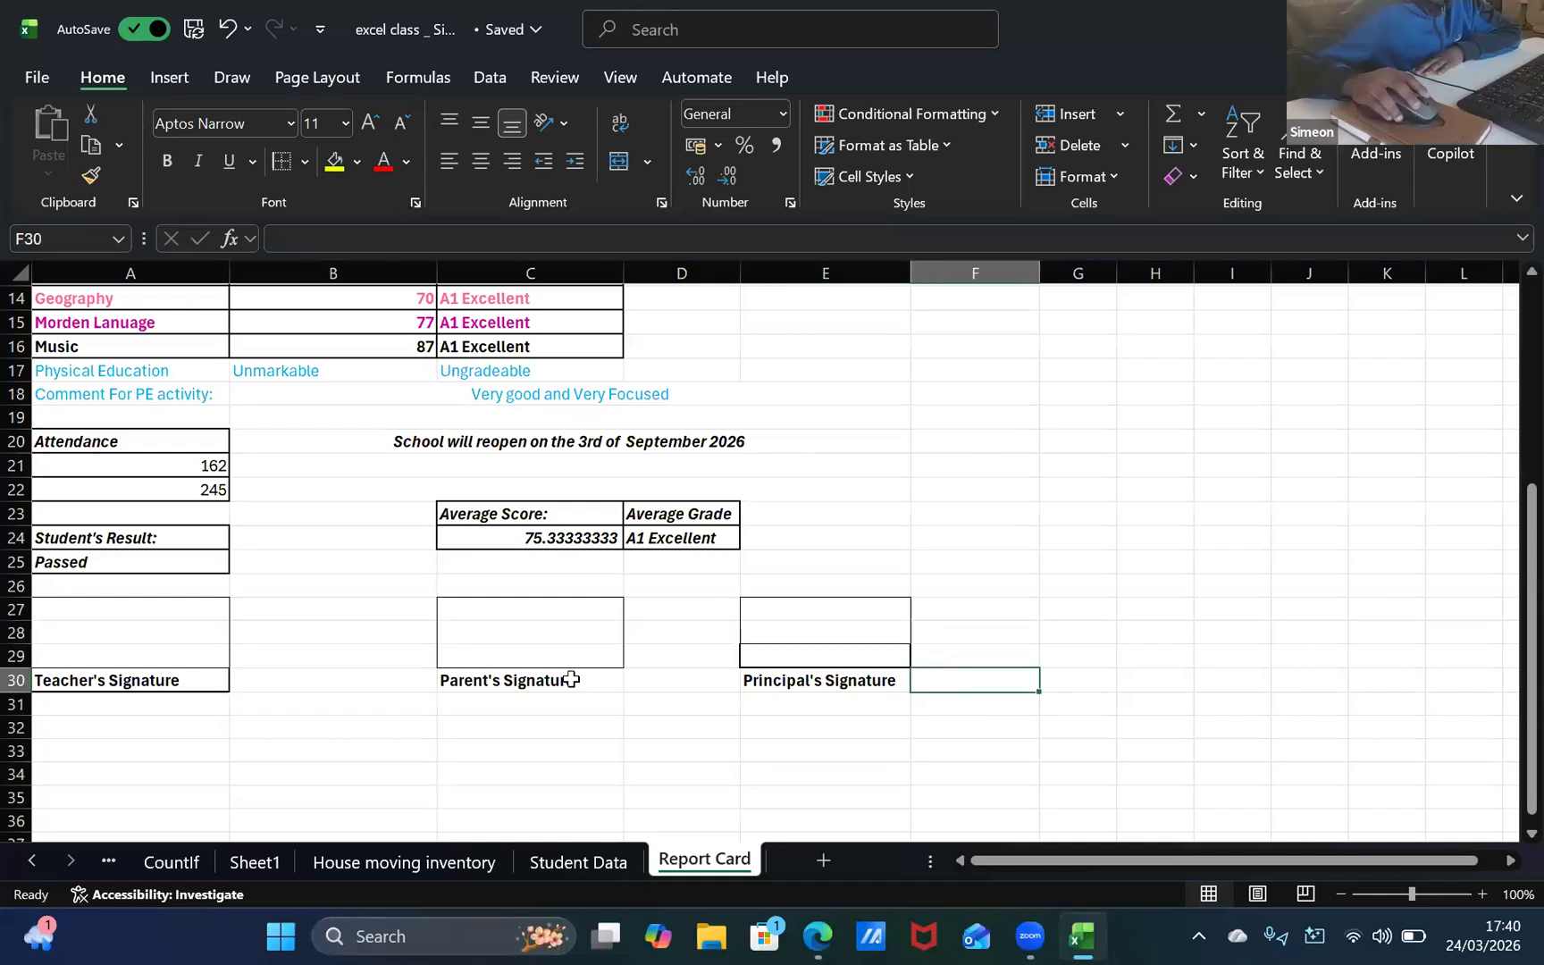
{"action": "left_click", "coordinate": [574, 653]}
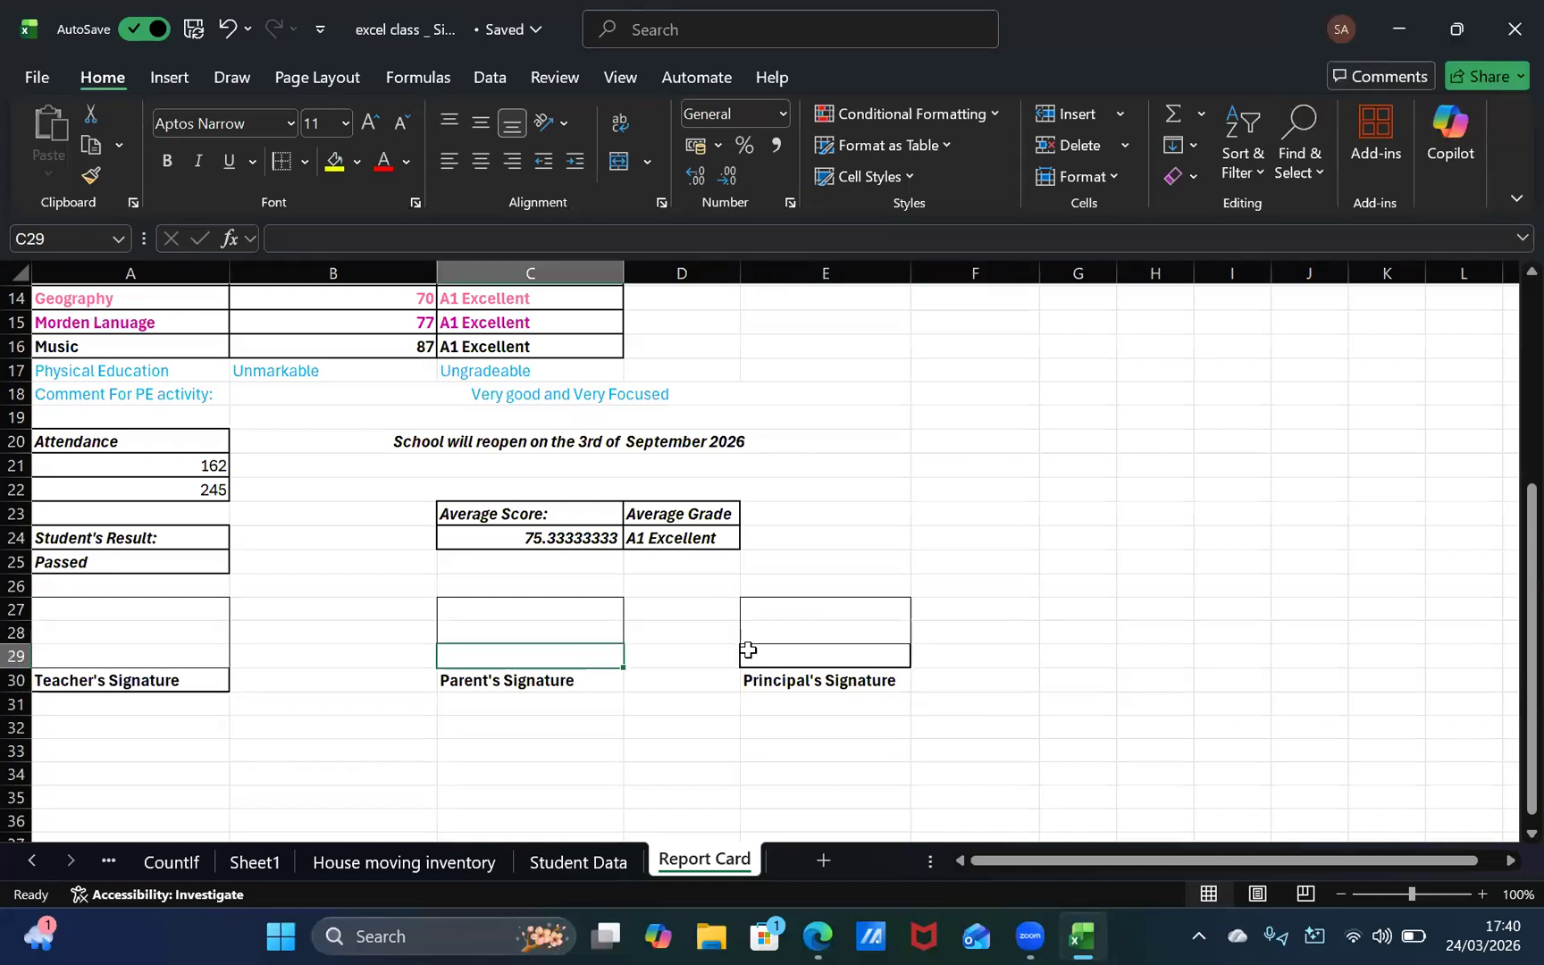
Step: Clear all borders from the empty cell E29 above the Principal's Signature label and give it a bottom border
{"action": "left_click", "coordinate": [831, 653]}
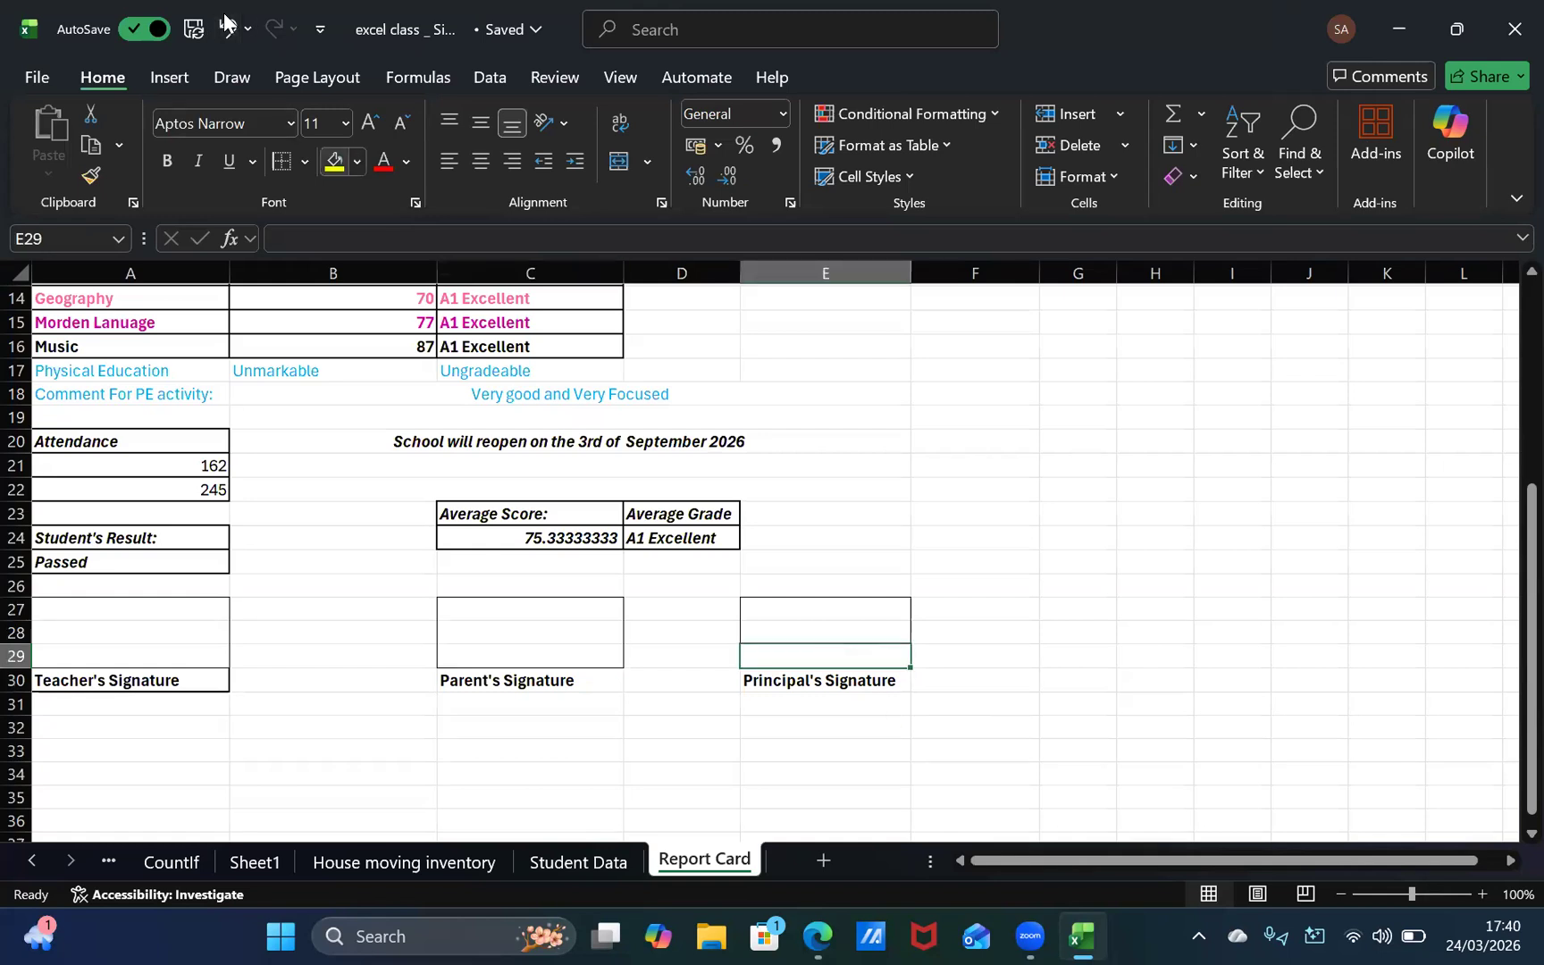
{"action": "left_click", "coordinate": [305, 161]}
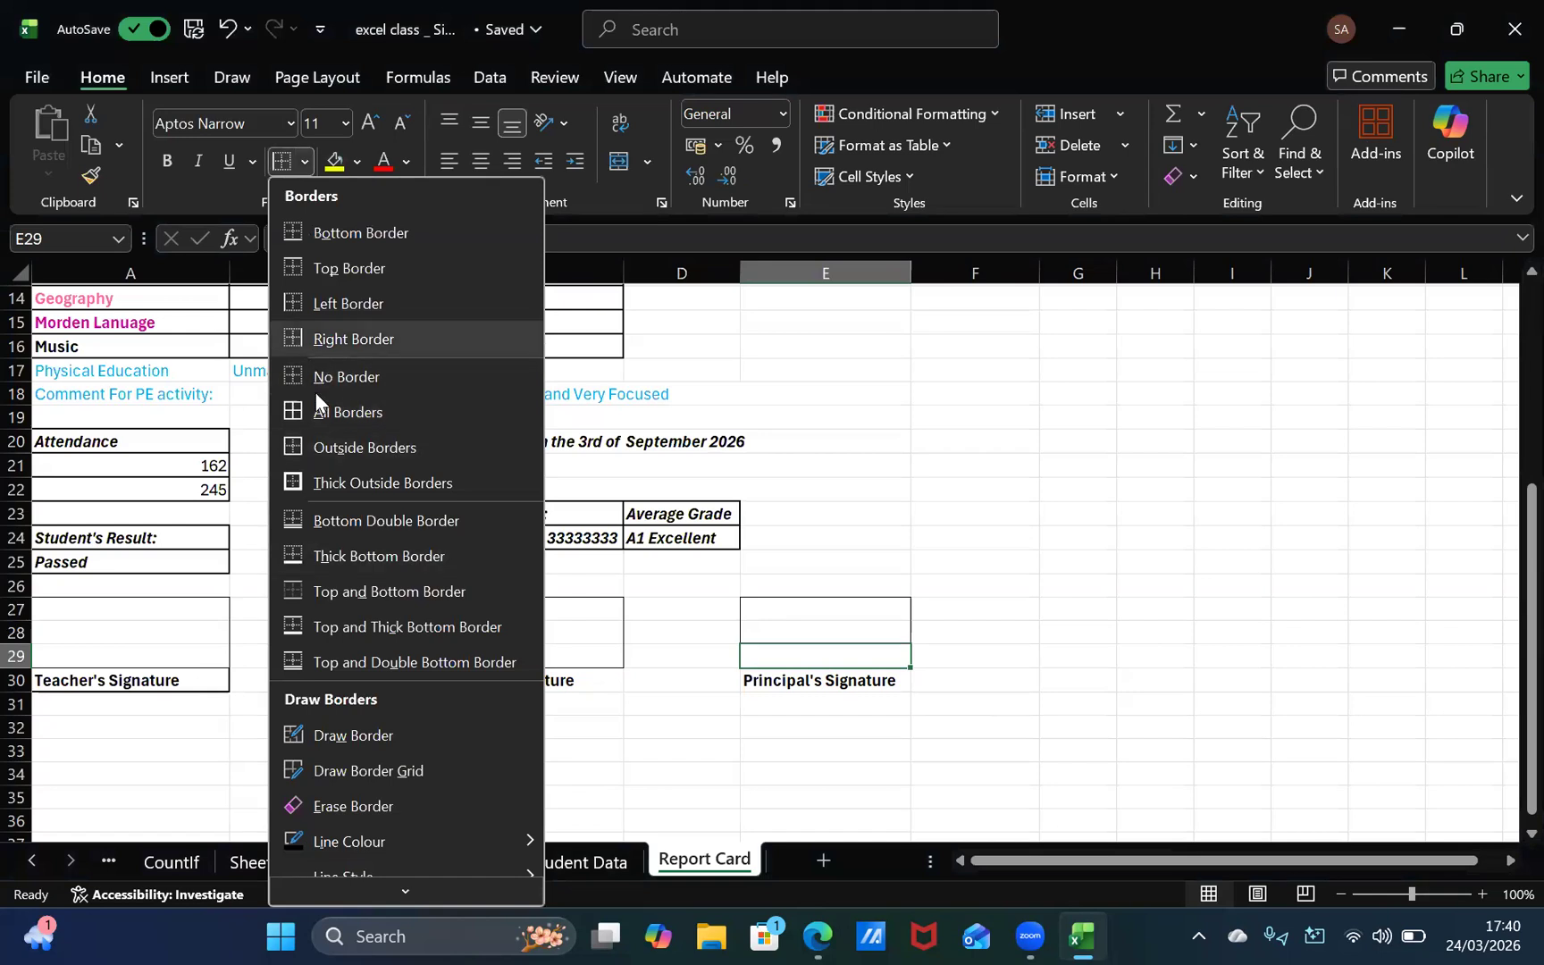
{"action": "left_click", "coordinate": [351, 376]}
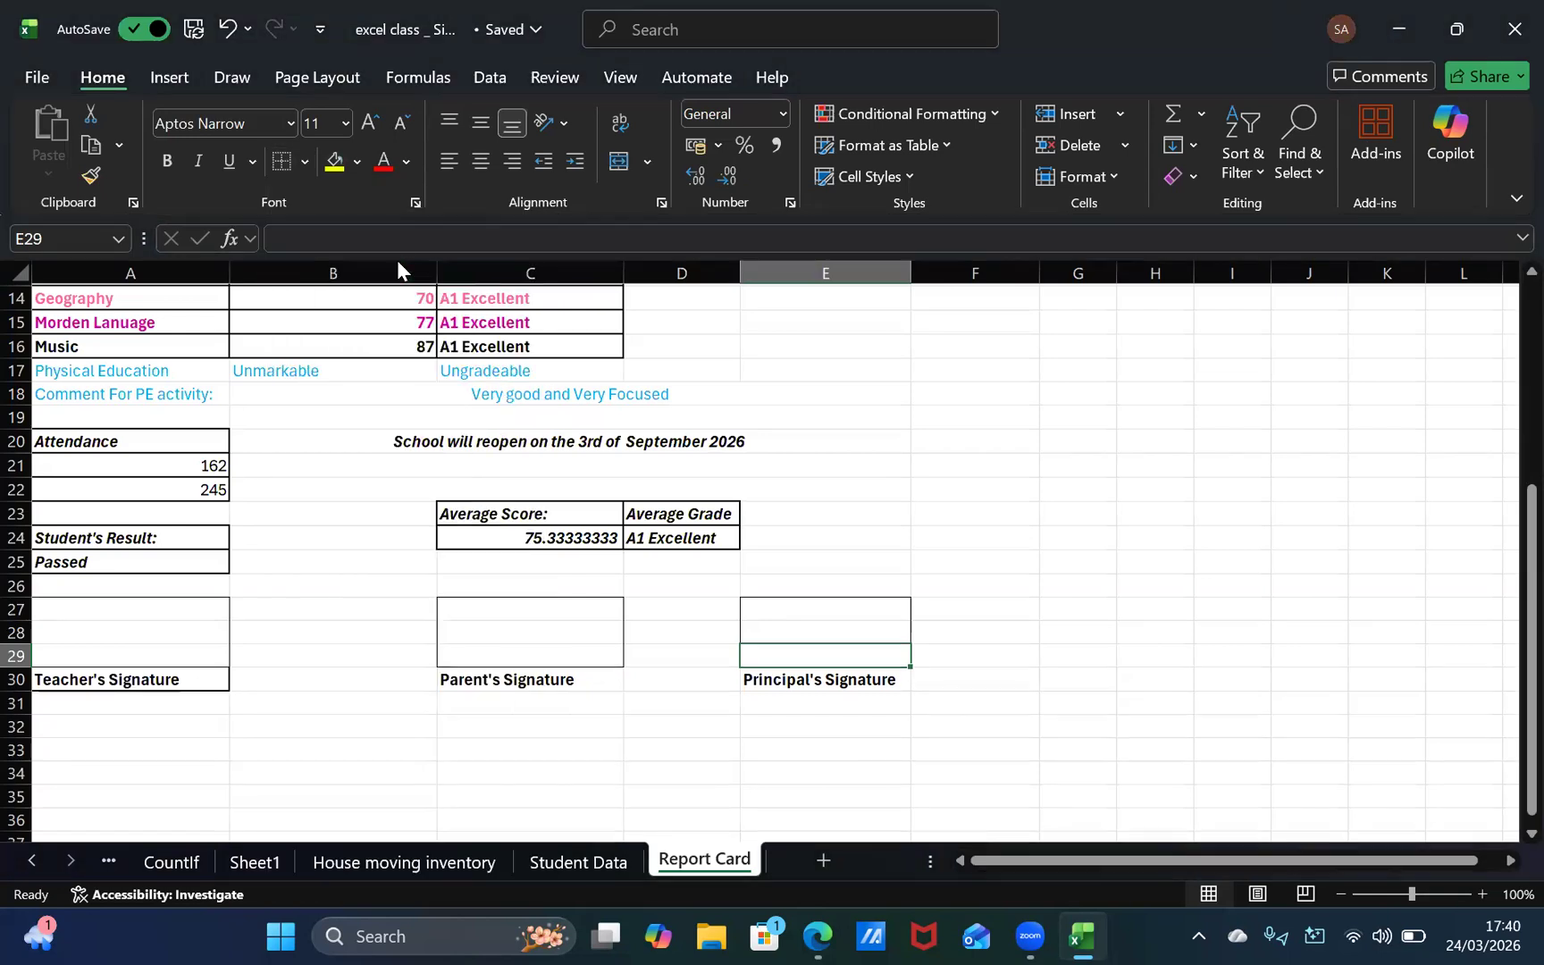
{"action": "left_click", "coordinate": [305, 161]}
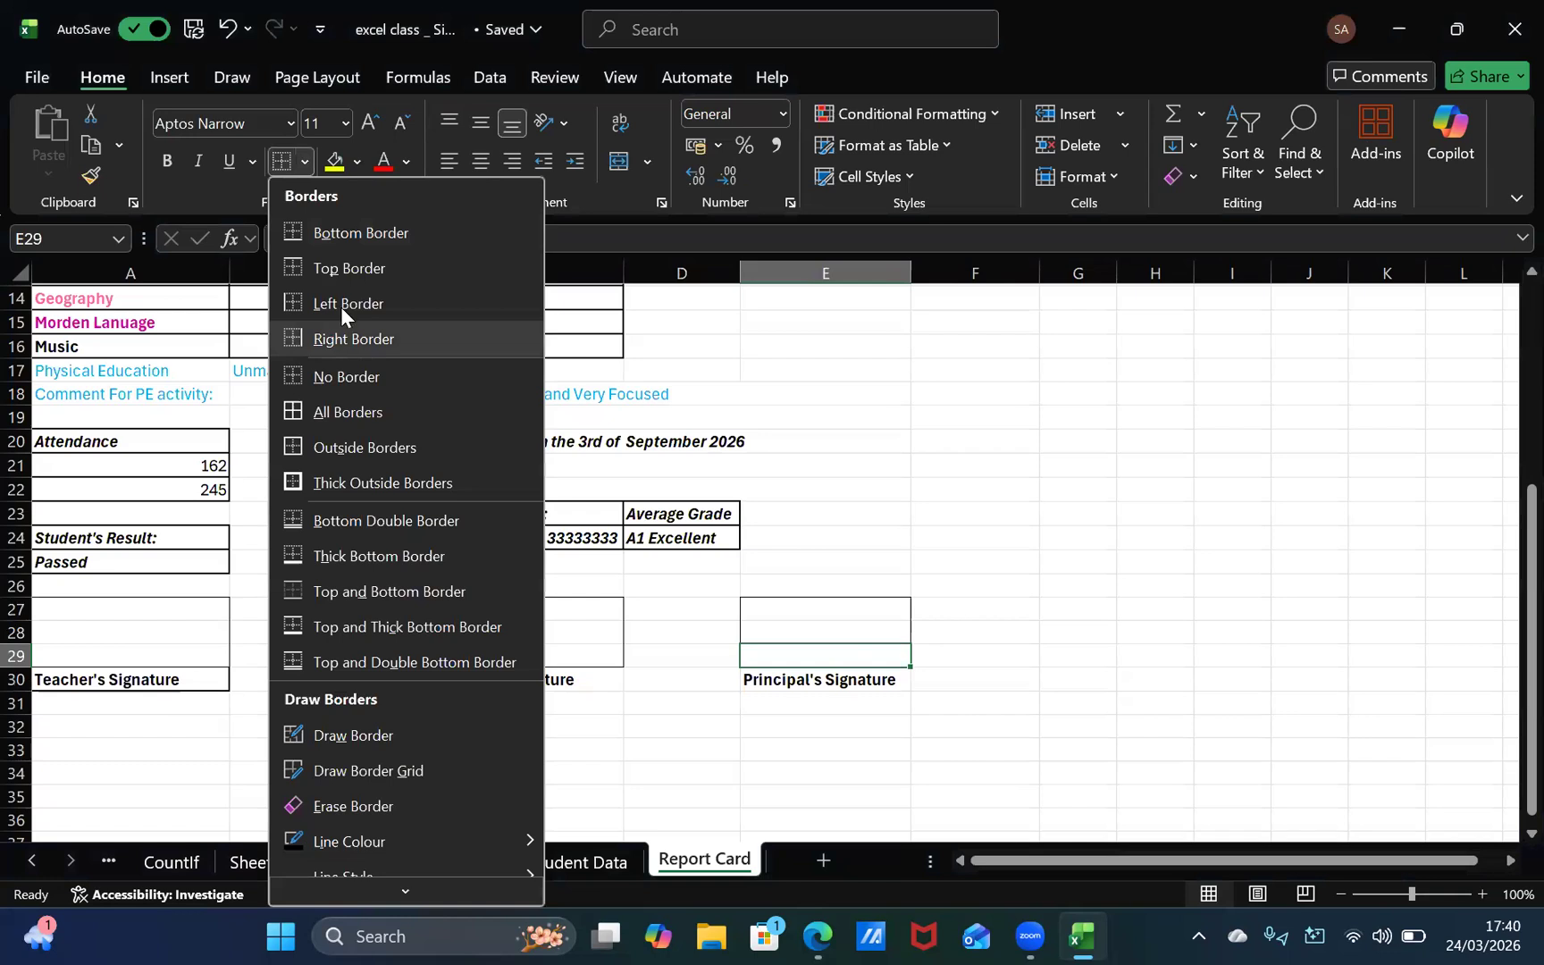
{"action": "left_click", "coordinate": [376, 248]}
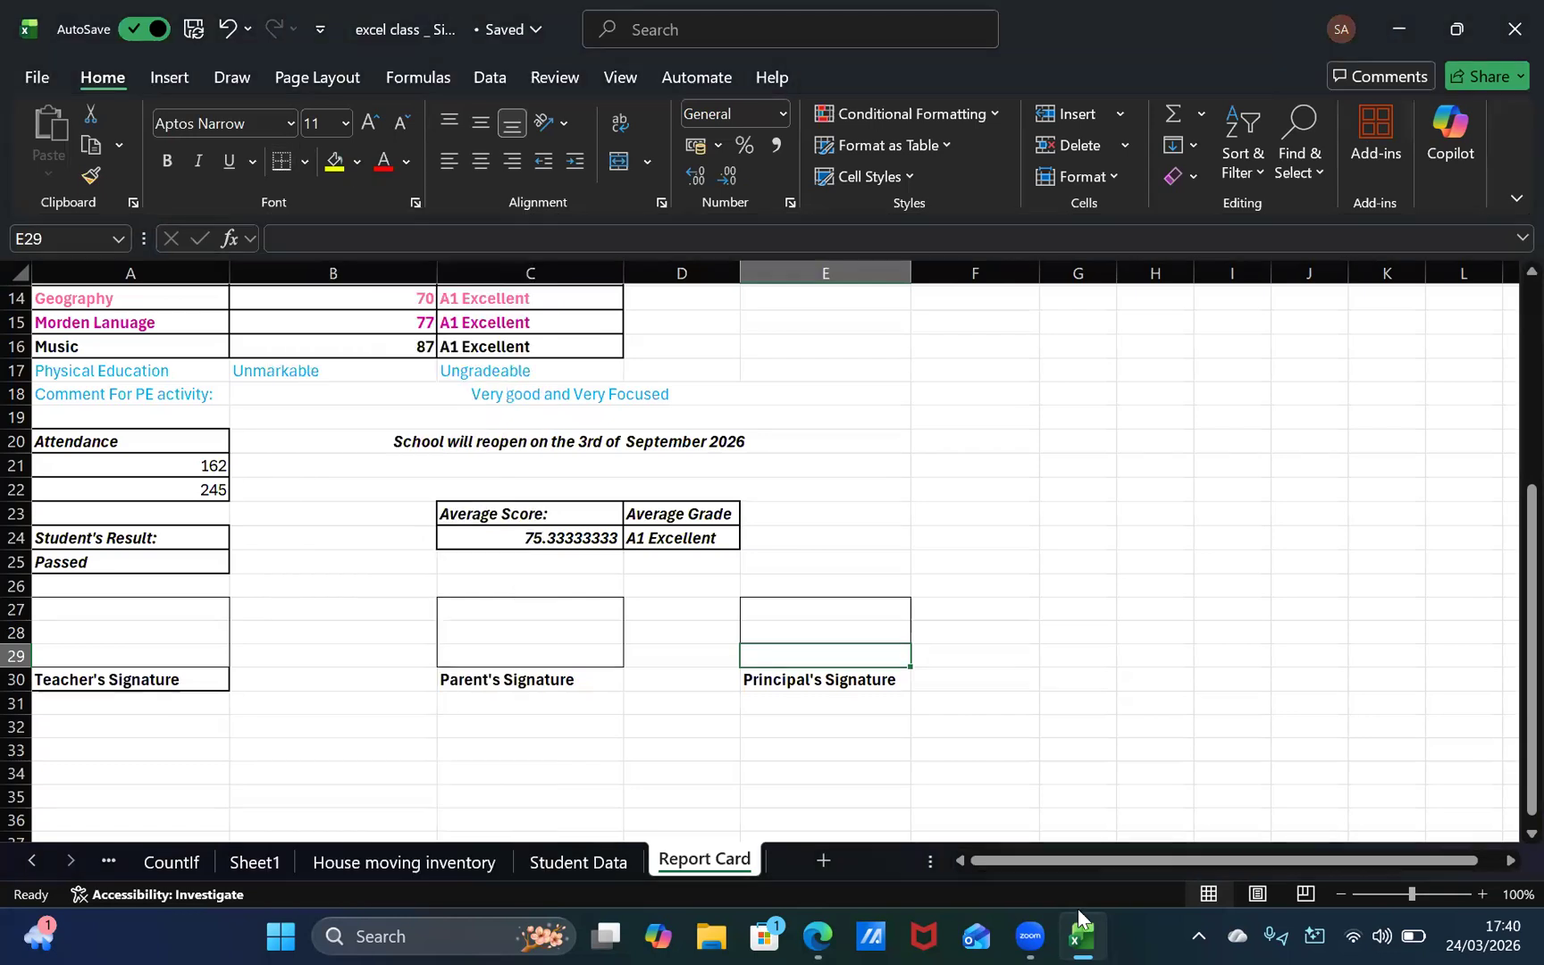
Step: Add left, right and bottom borders to E29 to close the lower part of the principal's signature box
{"action": "left_click", "coordinate": [863, 757]}
{"action": "left_click", "coordinate": [826, 655]}
{"action": "left_click", "coordinate": [305, 160]}
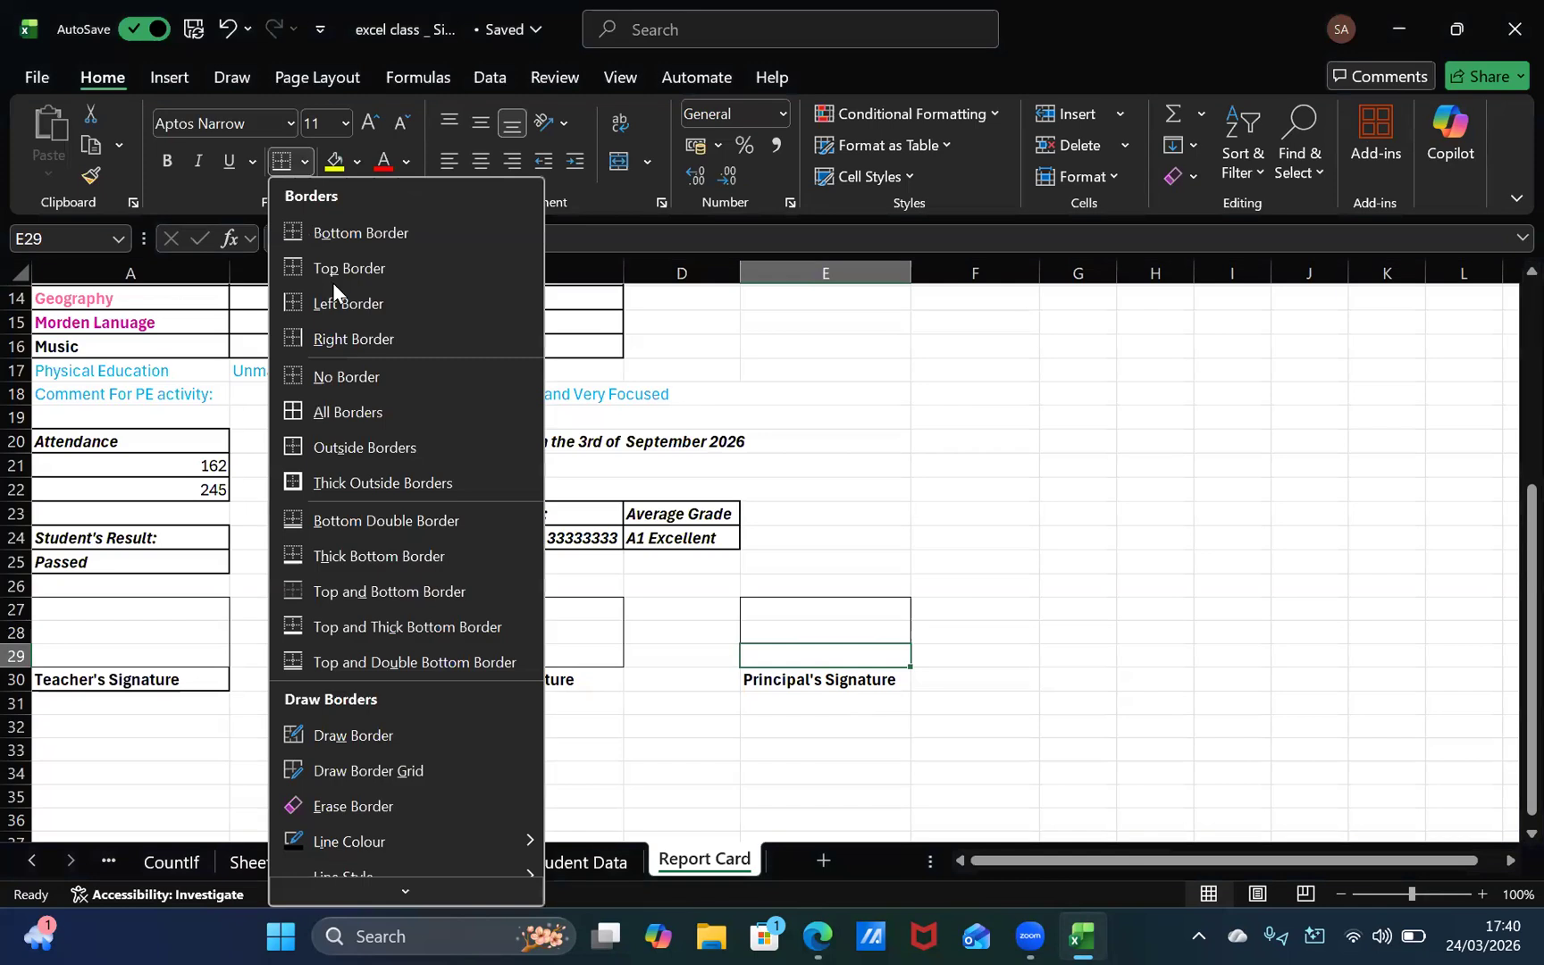
{"action": "left_click", "coordinate": [334, 299]}
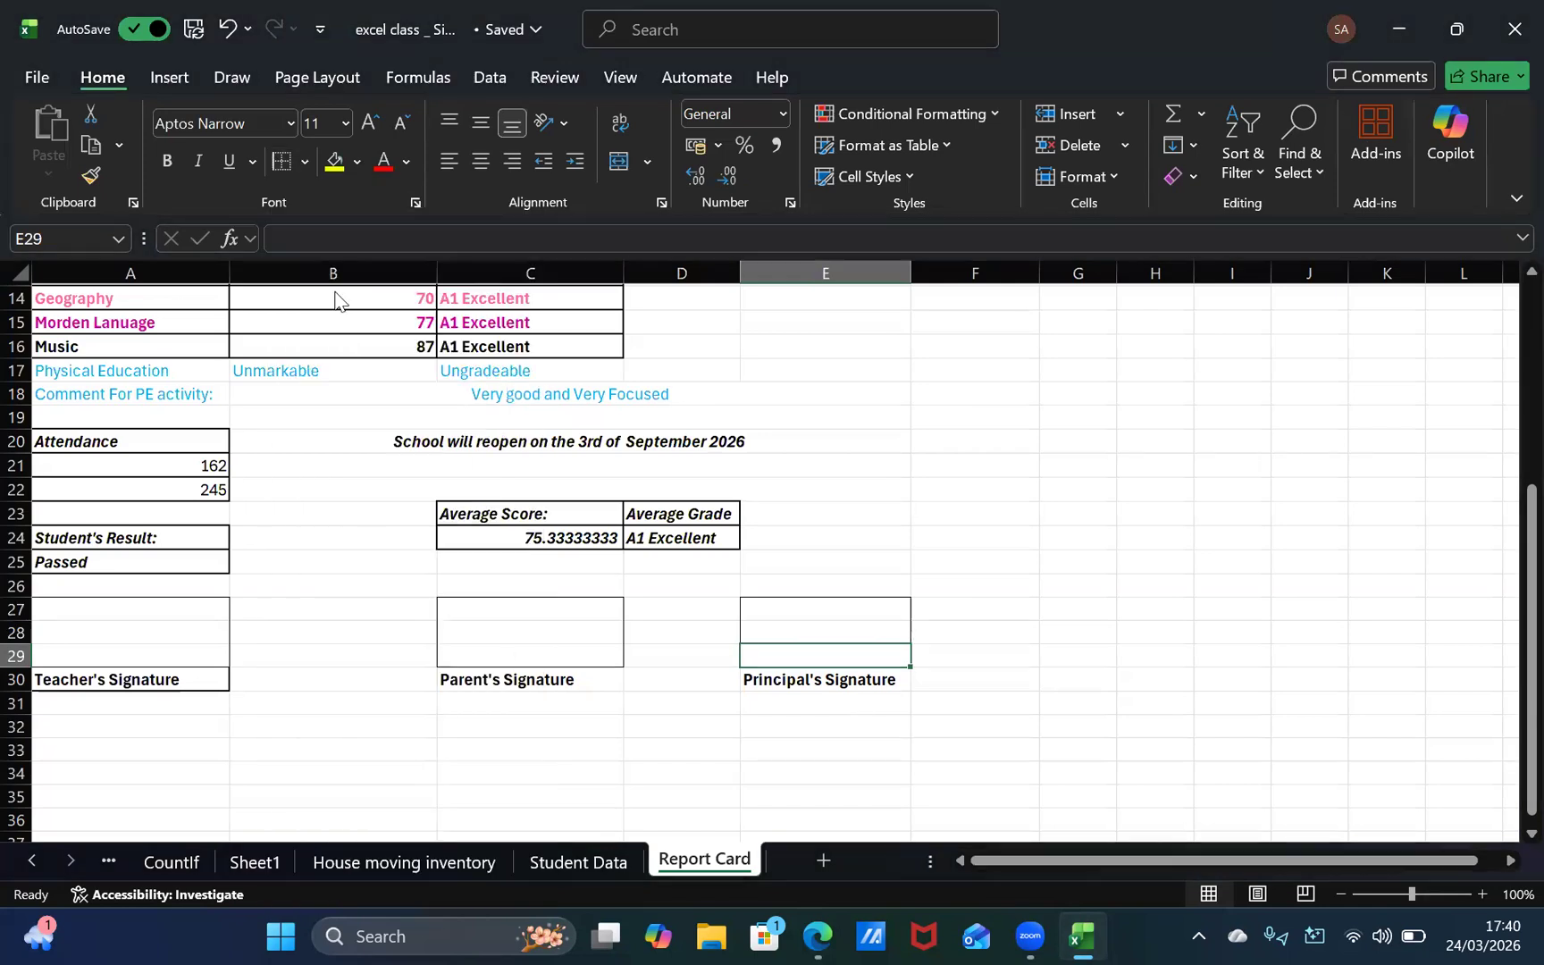
{"action": "left_click", "coordinate": [370, 348]}
{"action": "left_click", "coordinate": [304, 161]}
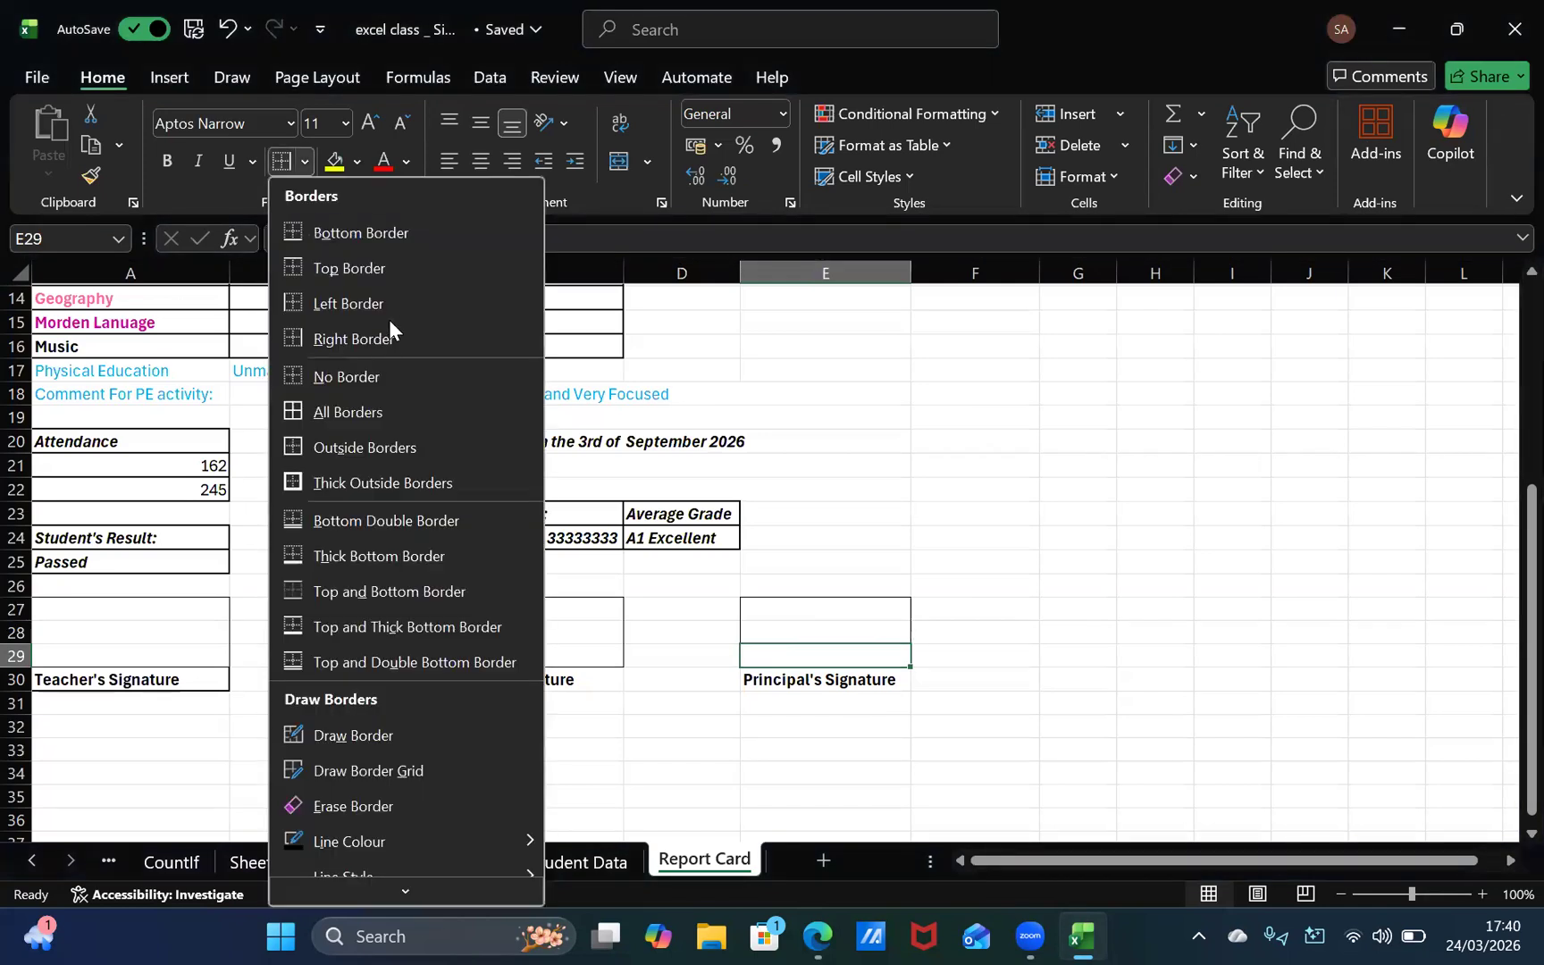
{"action": "left_click", "coordinate": [361, 235]}
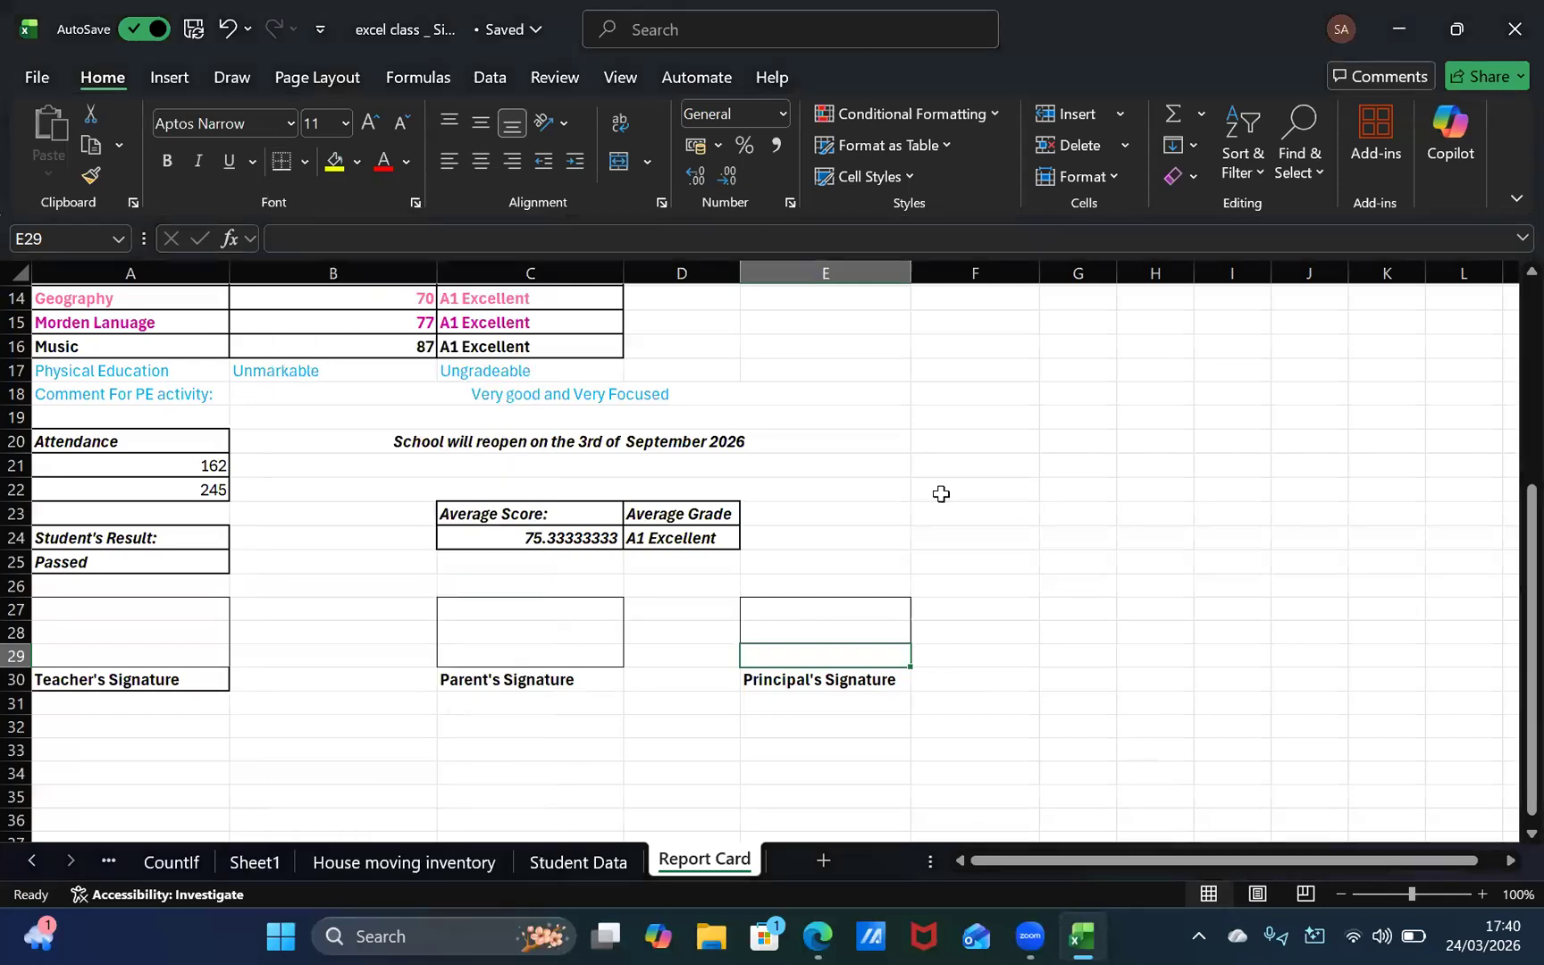
{"action": "key", "text": "Up"}
{"action": "key", "text": "Right"}
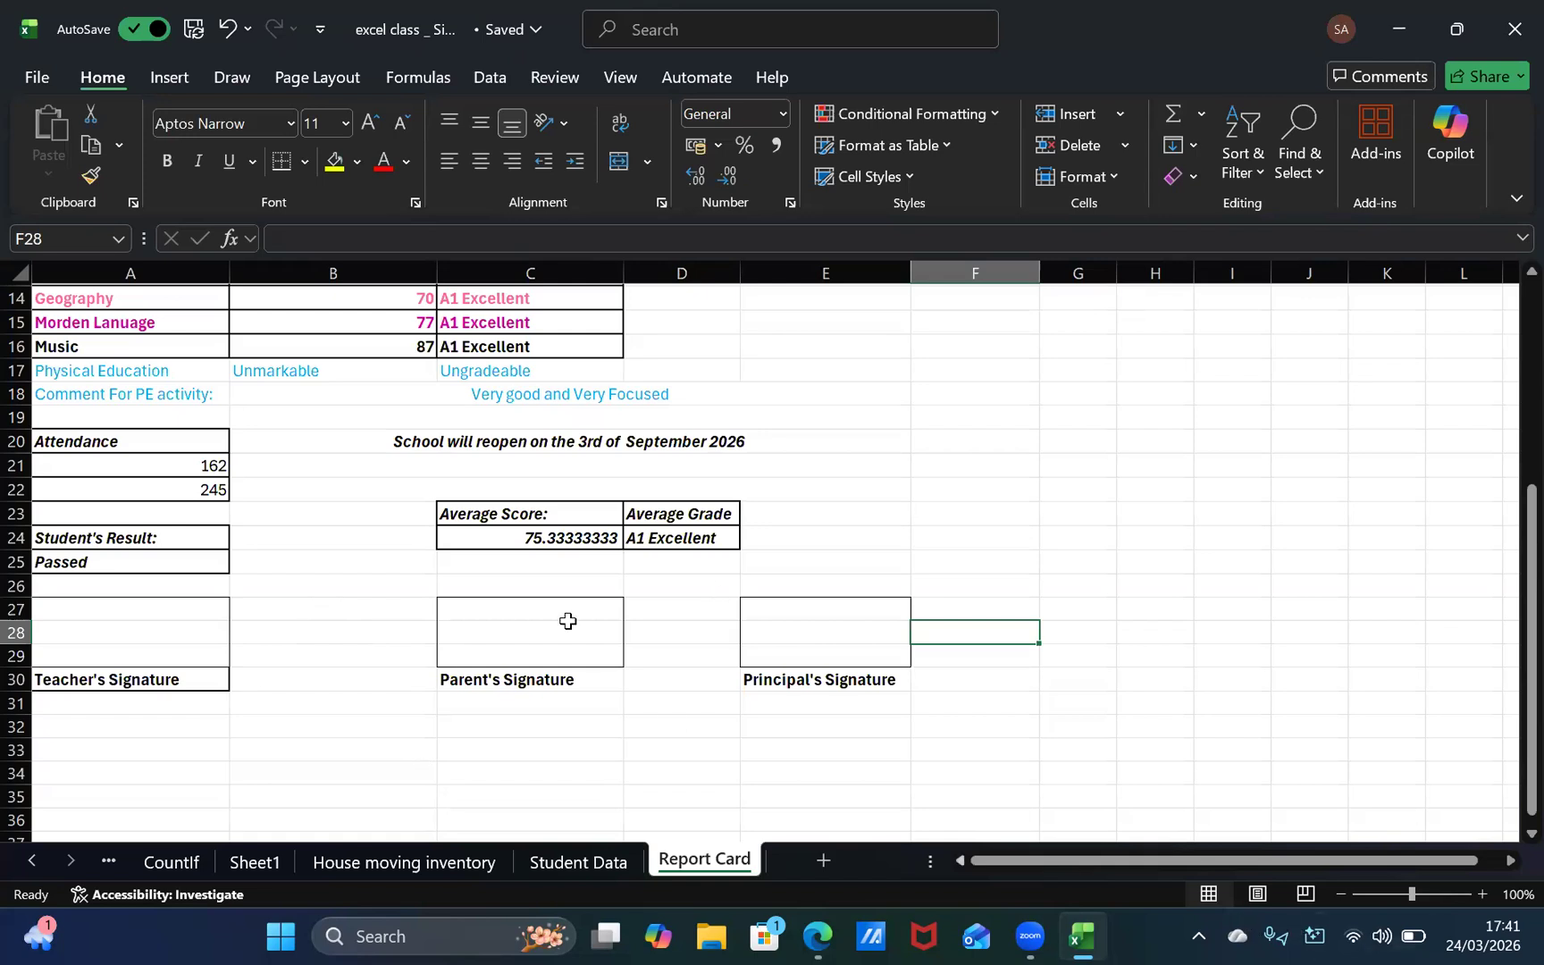
Step: Add borders around the Parent's Signature label in C30 and the Principal's Signature label in E30
{"action": "left_click", "coordinate": [555, 661]}
{"action": "left_click", "coordinate": [551, 679]}
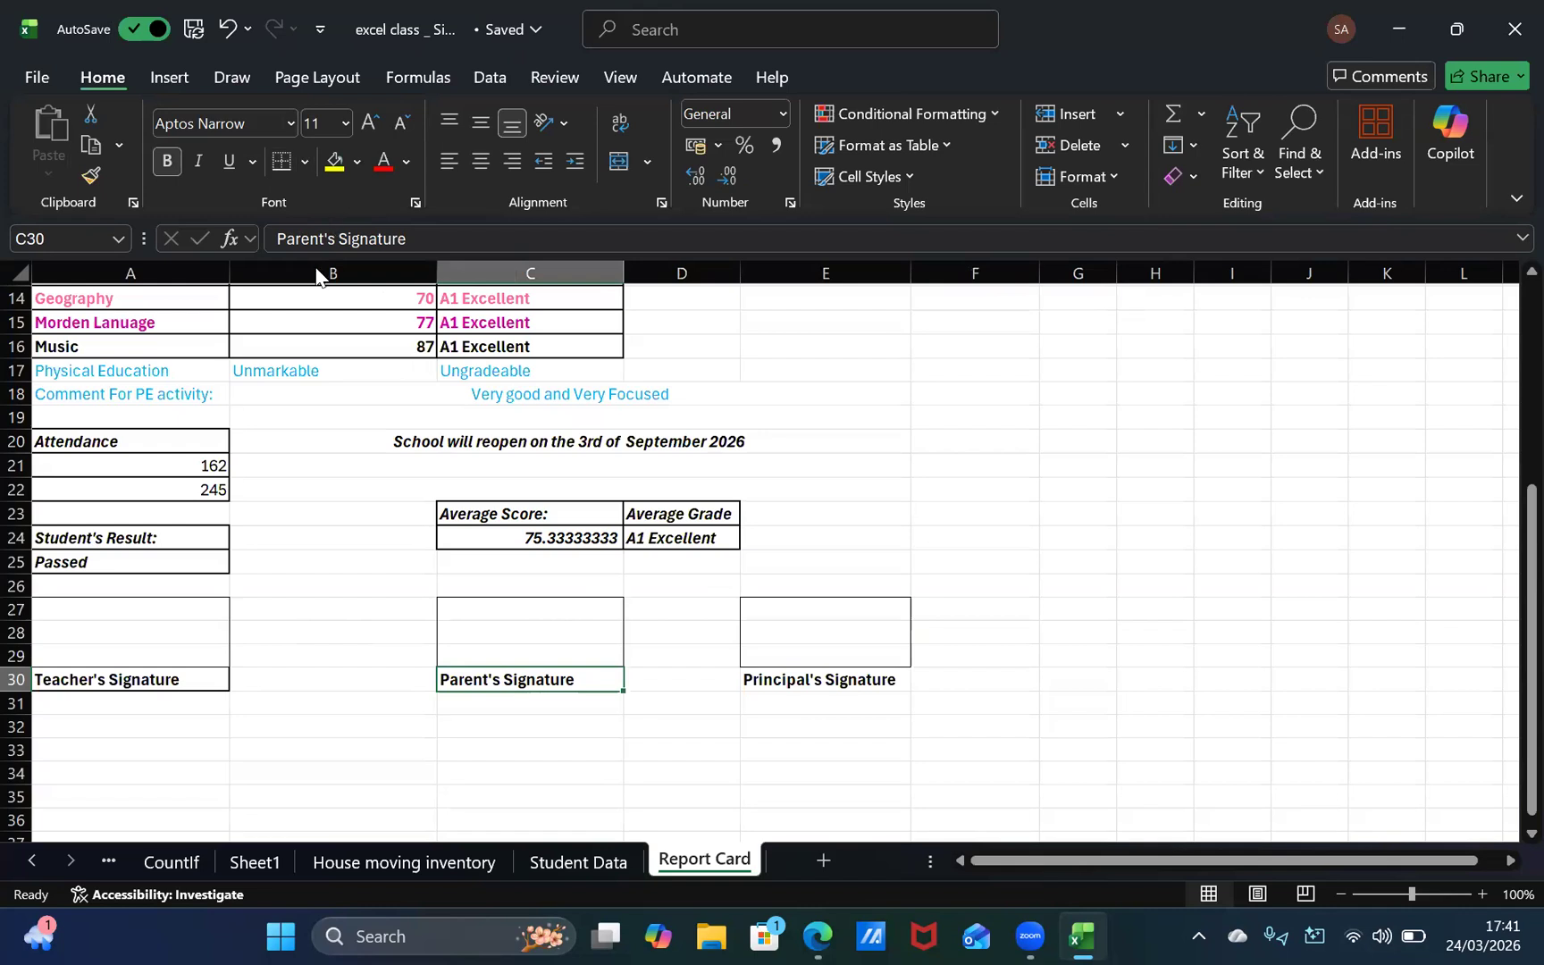
{"action": "left_click", "coordinate": [304, 160]}
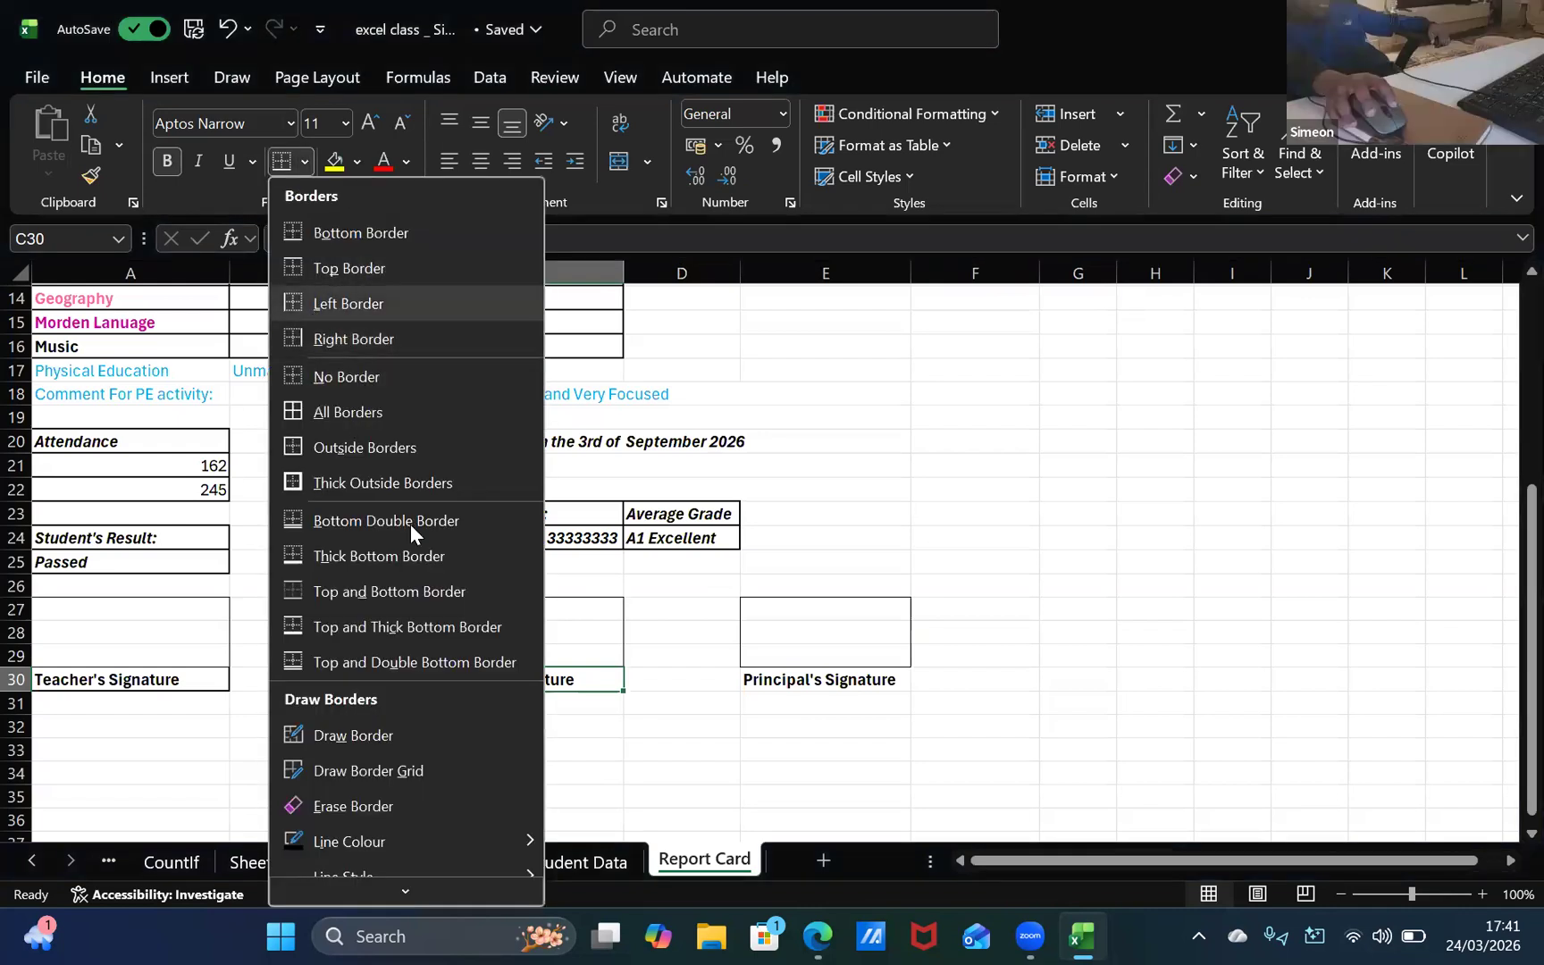
{"action": "left_click", "coordinate": [801, 672]}
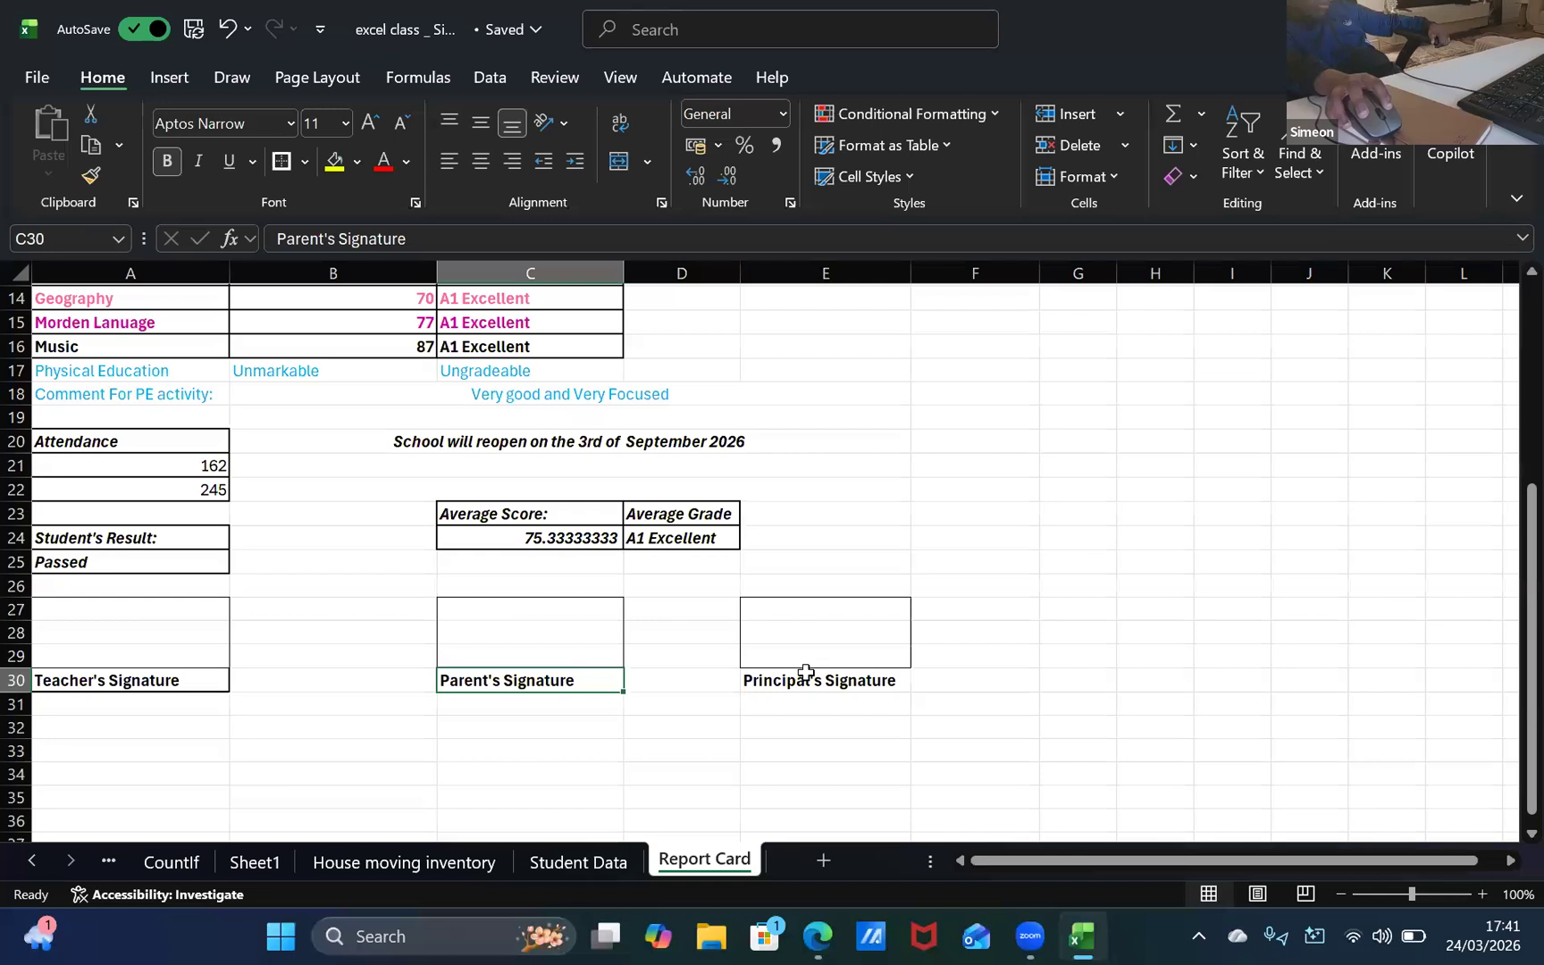
{"action": "left_click", "coordinate": [804, 677]}
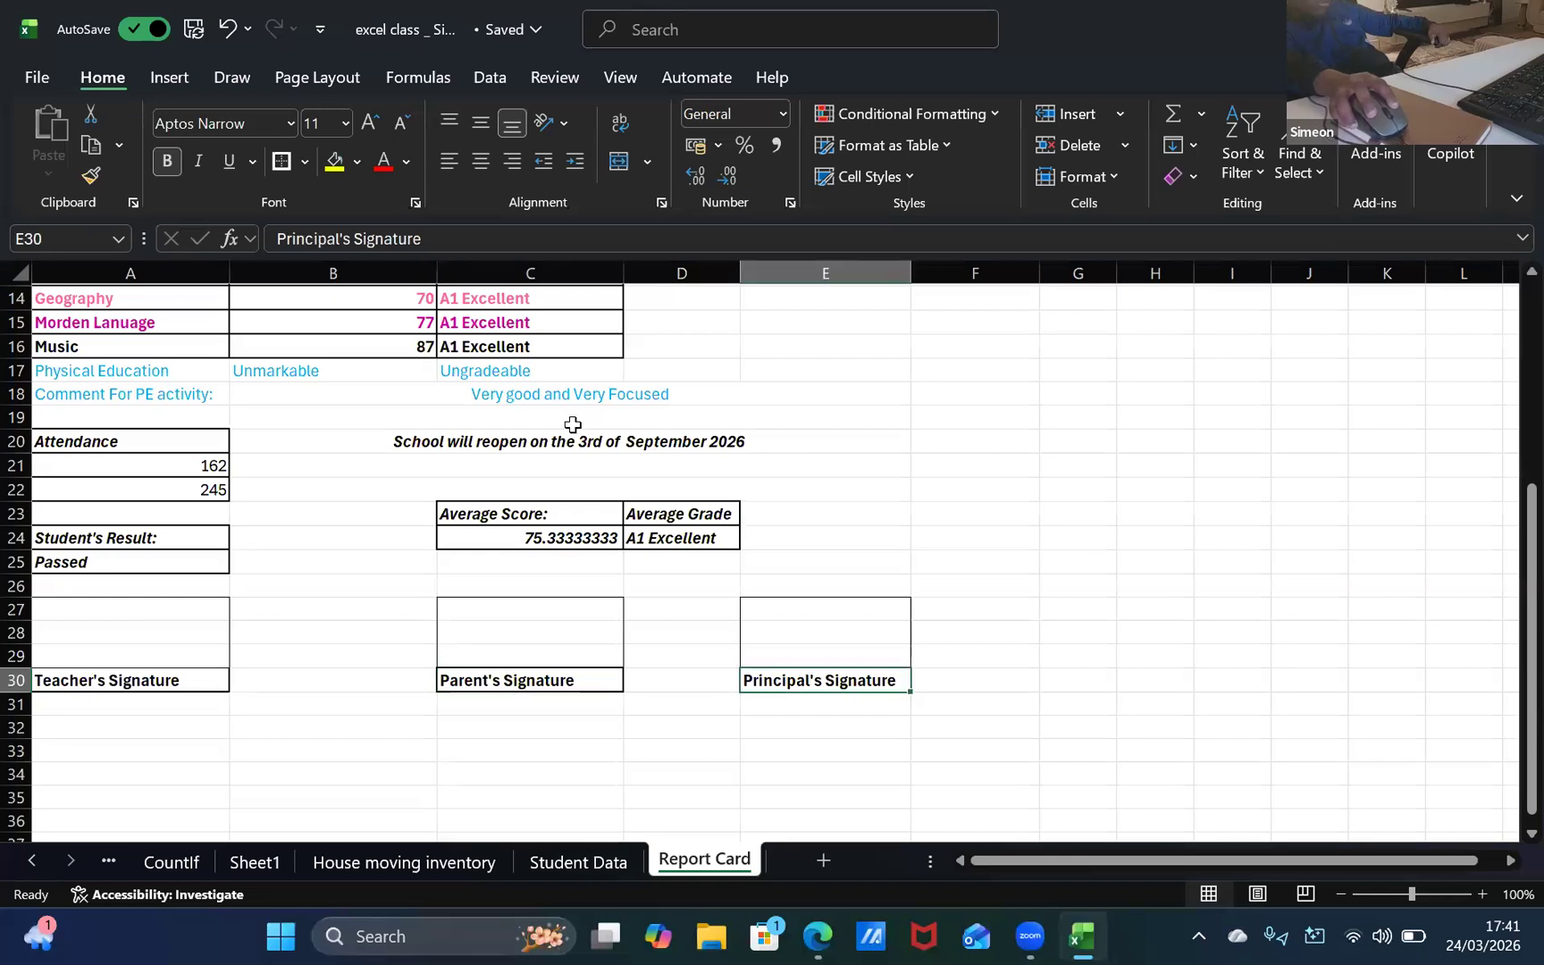
{"action": "left_click", "coordinate": [920, 573]}
{"action": "left_click", "coordinate": [831, 465]}
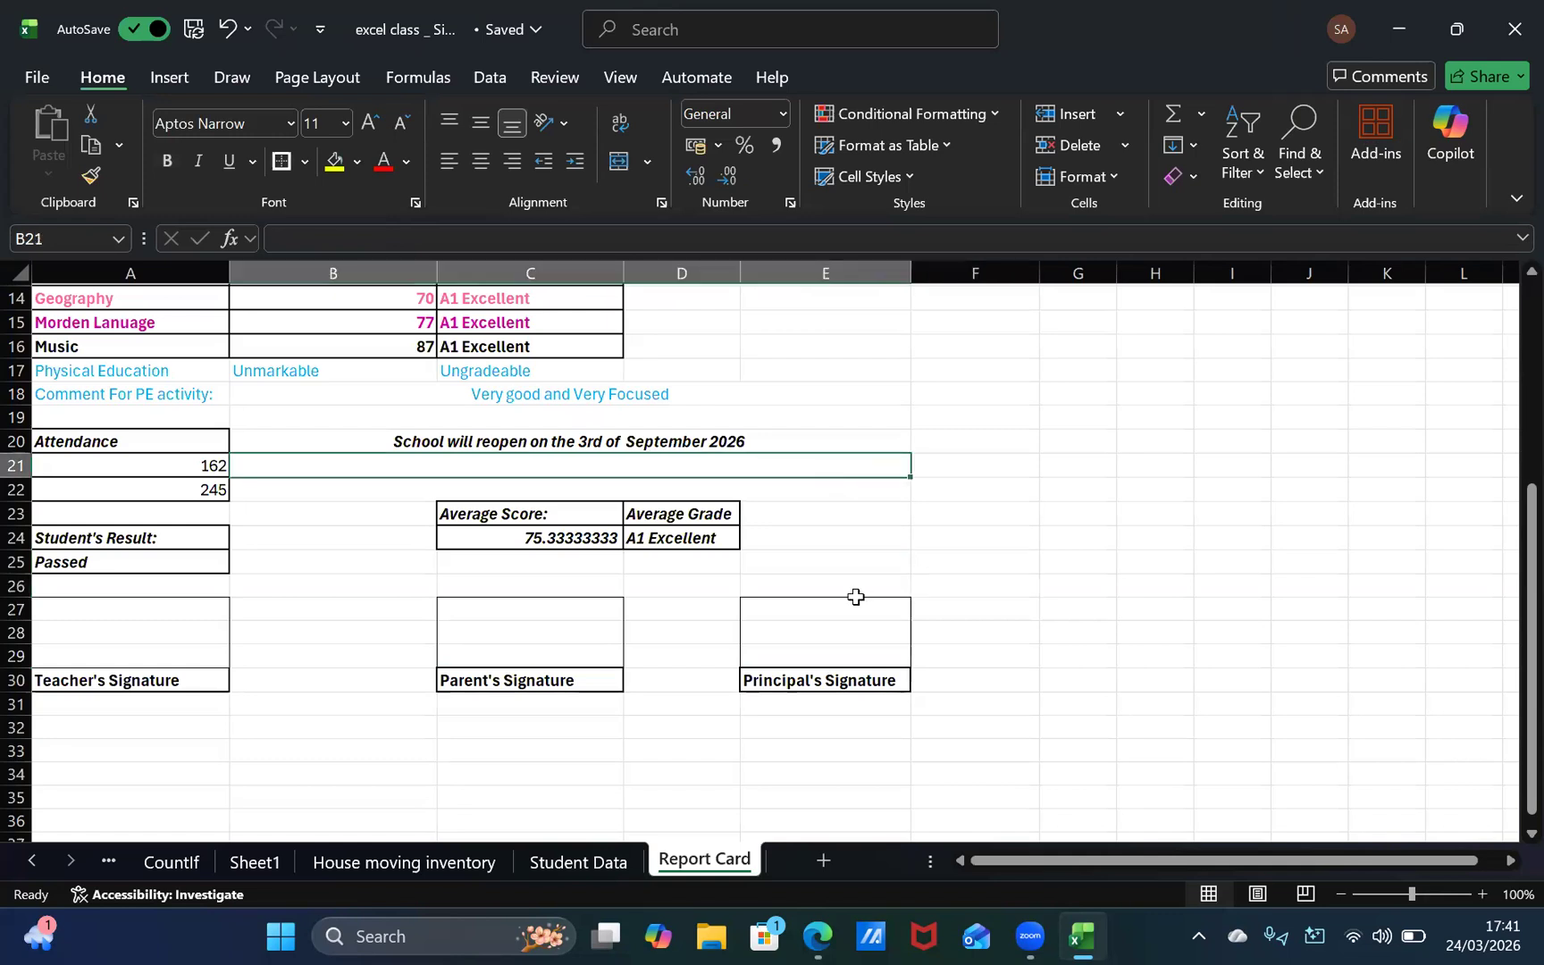
{"action": "left_click_drag", "start_coordinate": [853, 588], "coordinate": [853, 609]}
{"action": "left_click_drag", "start_coordinate": [389, 722], "coordinate": [409, 755]}
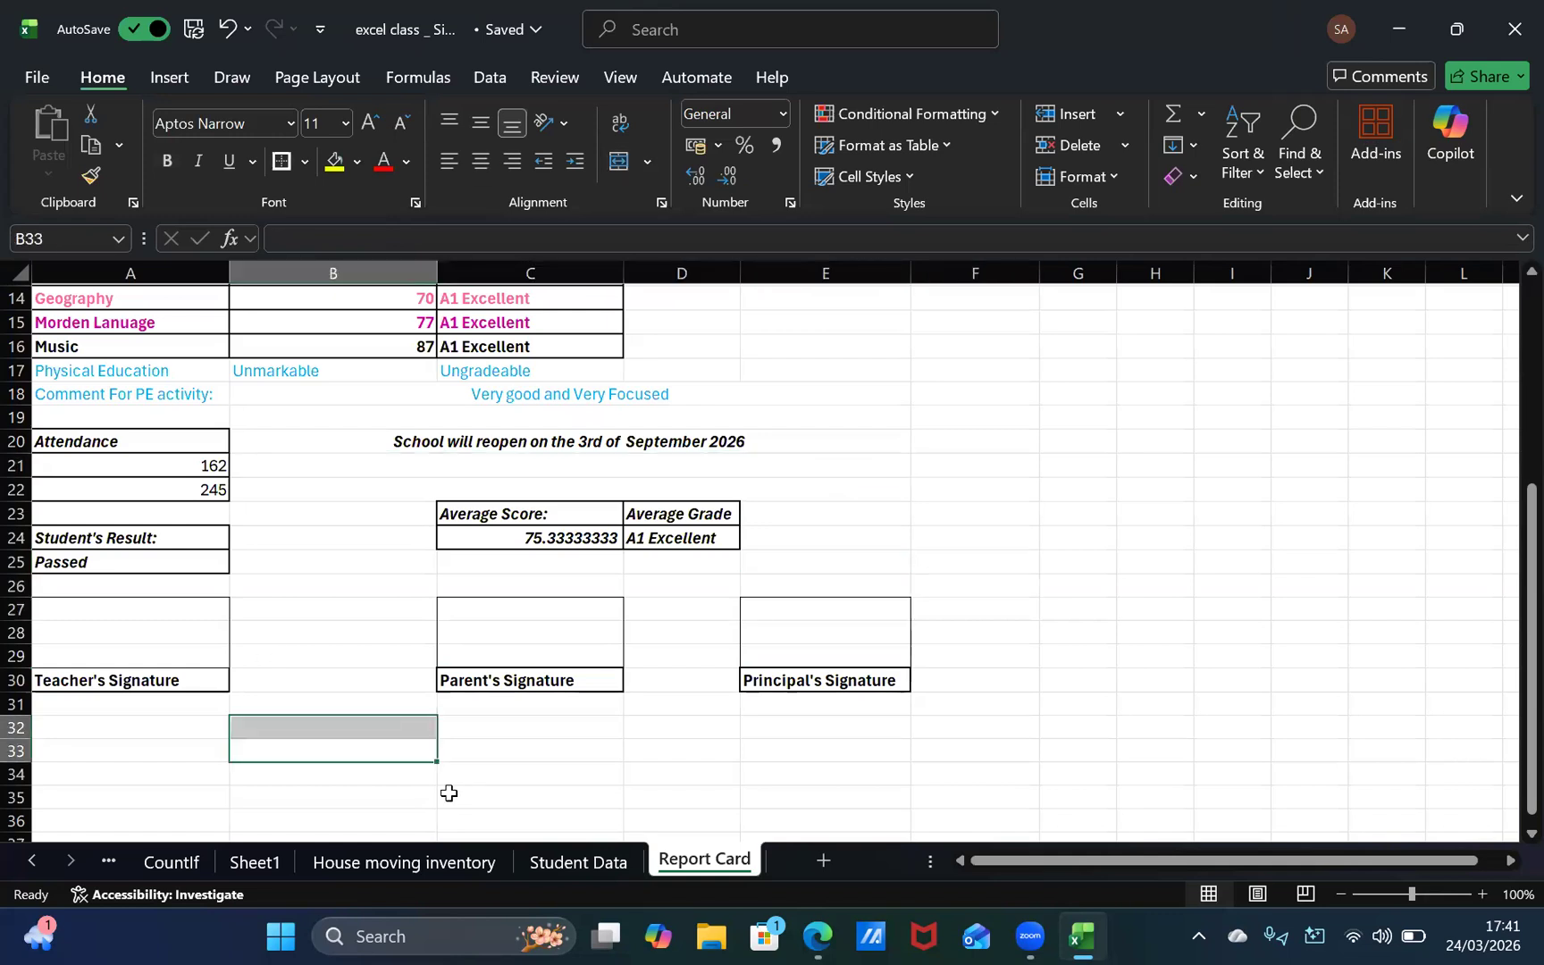
{"action": "left_click", "coordinate": [451, 795]}
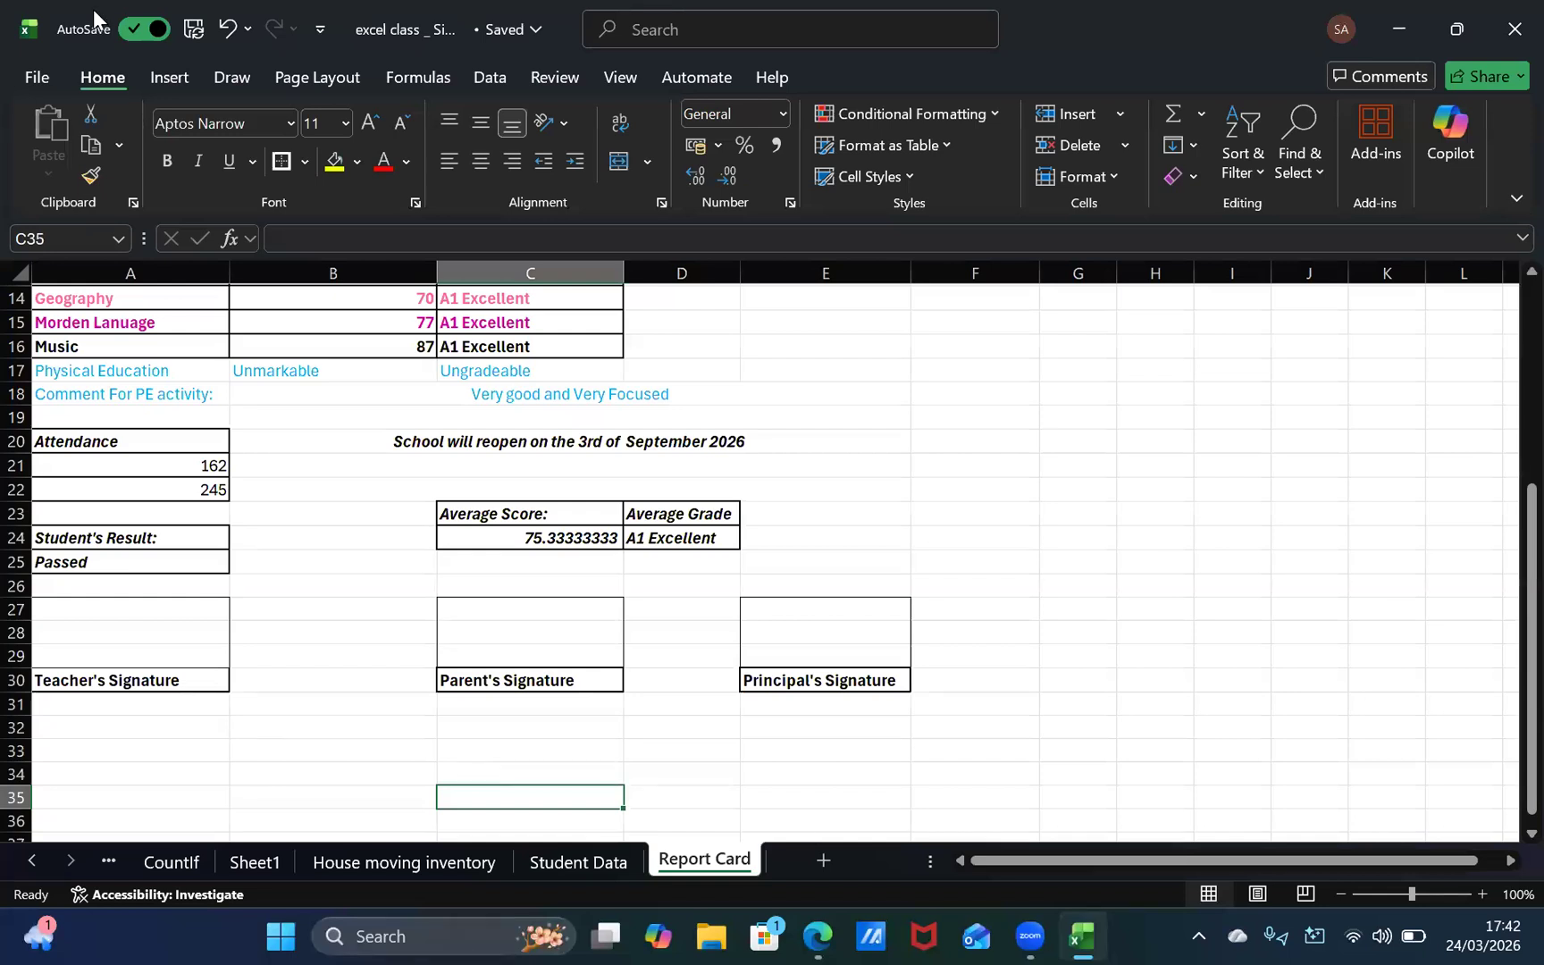
{"action": "left_click", "coordinate": [75, 298]}
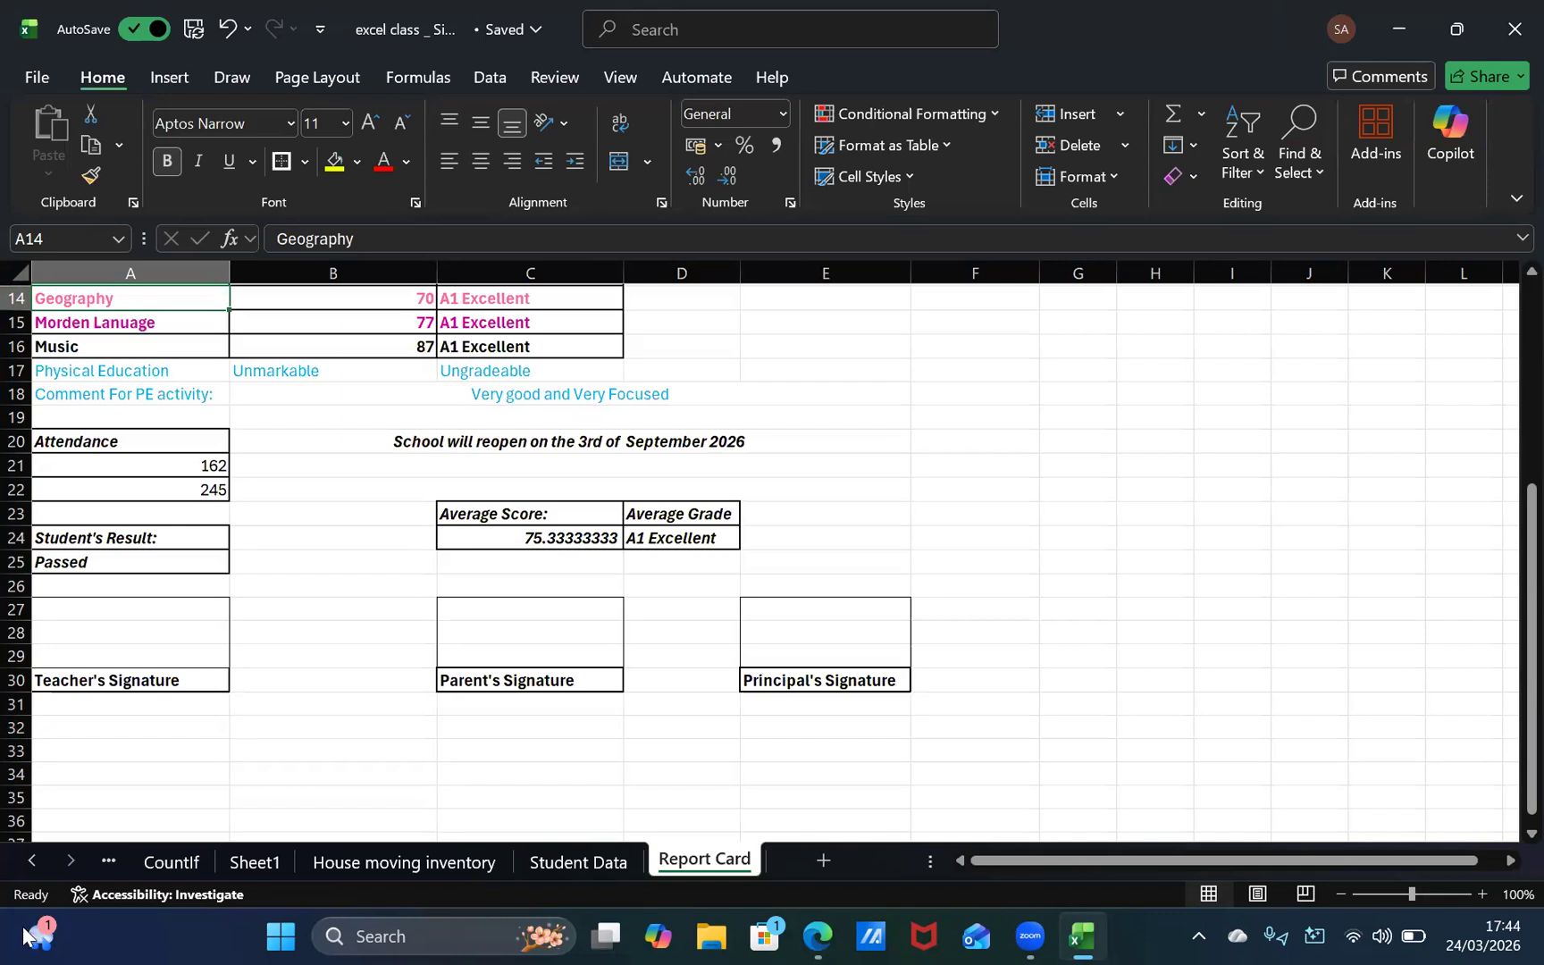
Step: Switch to Microsoft Edge and open the Gmail inbox, closing the report card template search and Gmail search tabs
{"action": "left_click", "coordinate": [815, 935]}
{"action": "left_click", "coordinate": [340, 25]}
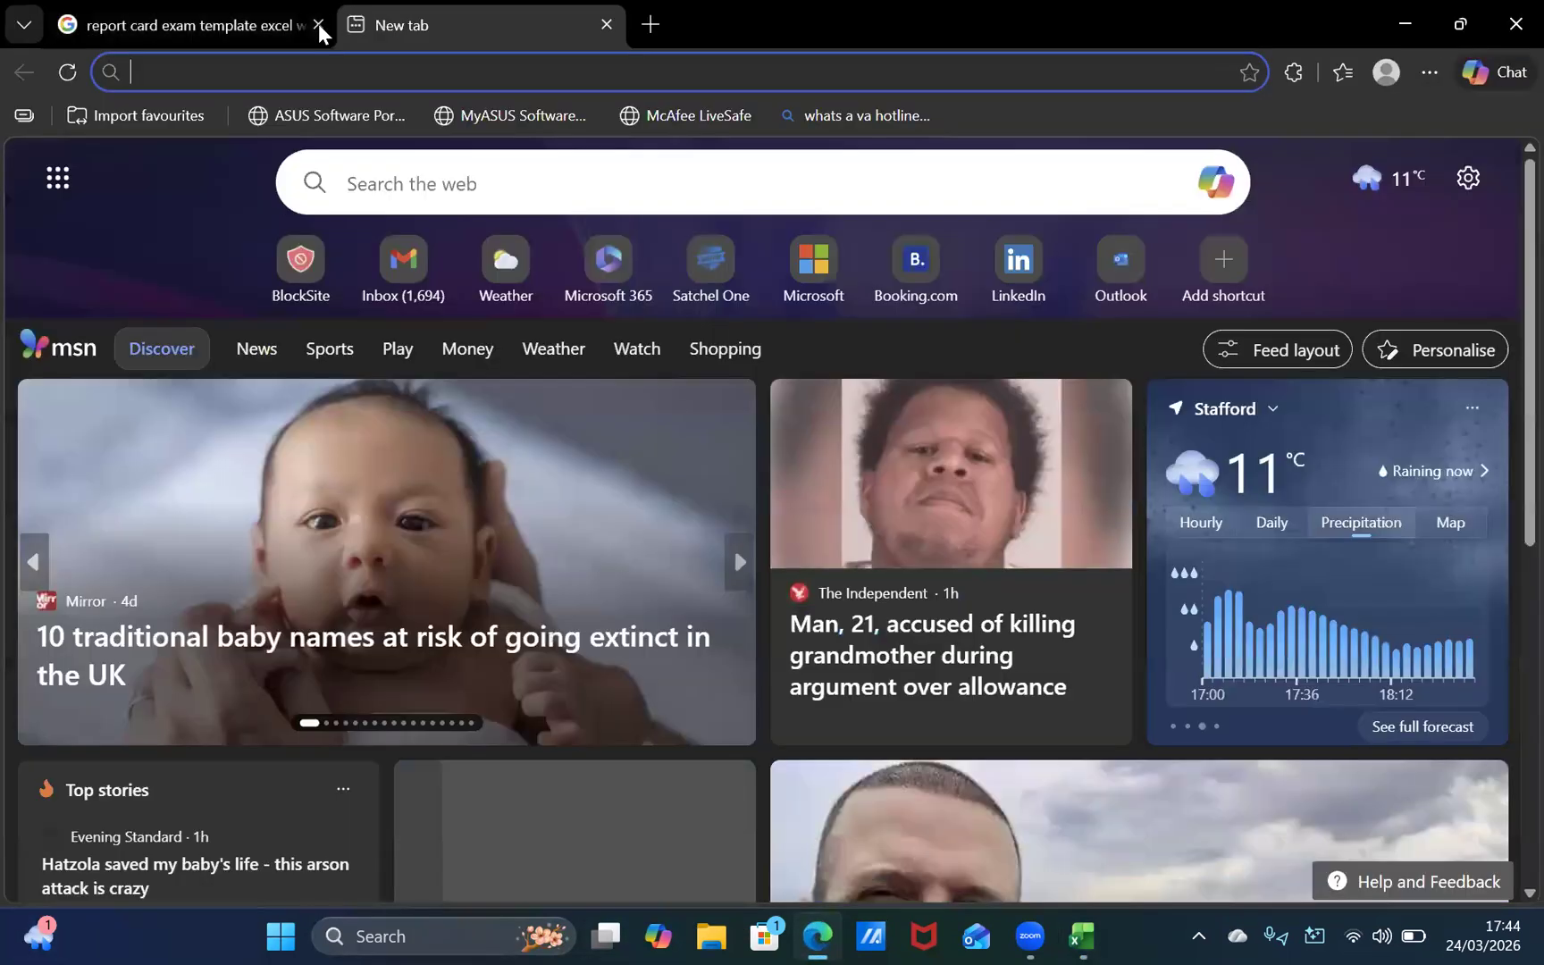
{"action": "left_click", "coordinate": [318, 24]}
{"action": "type", "text": "google.com"}
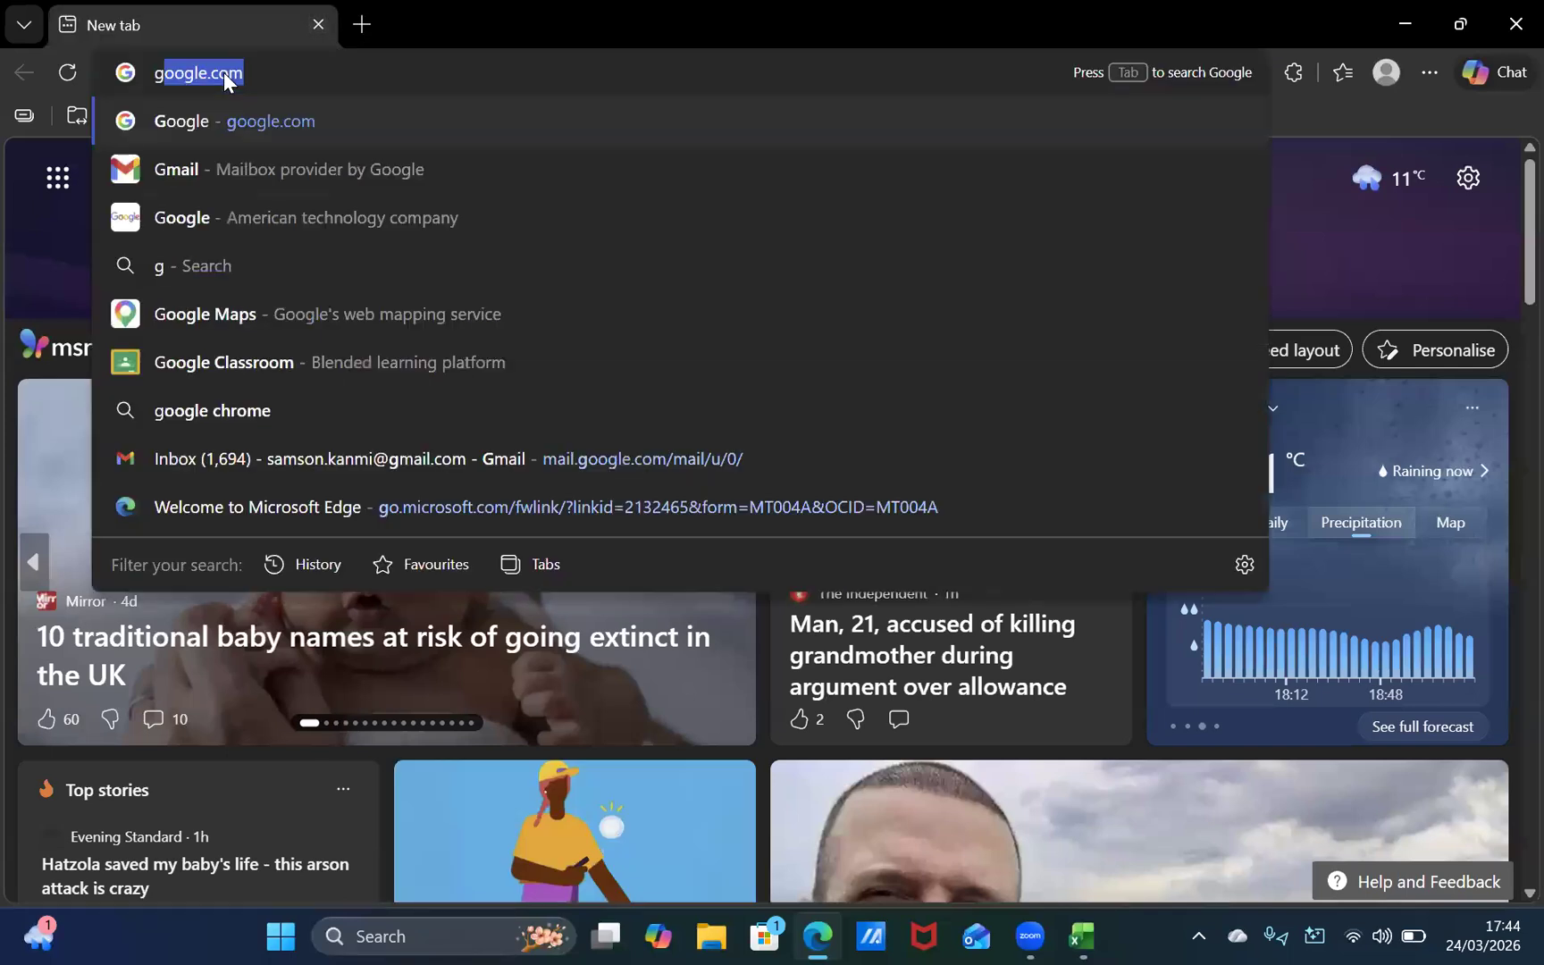
{"action": "left_click", "coordinate": [232, 166]}
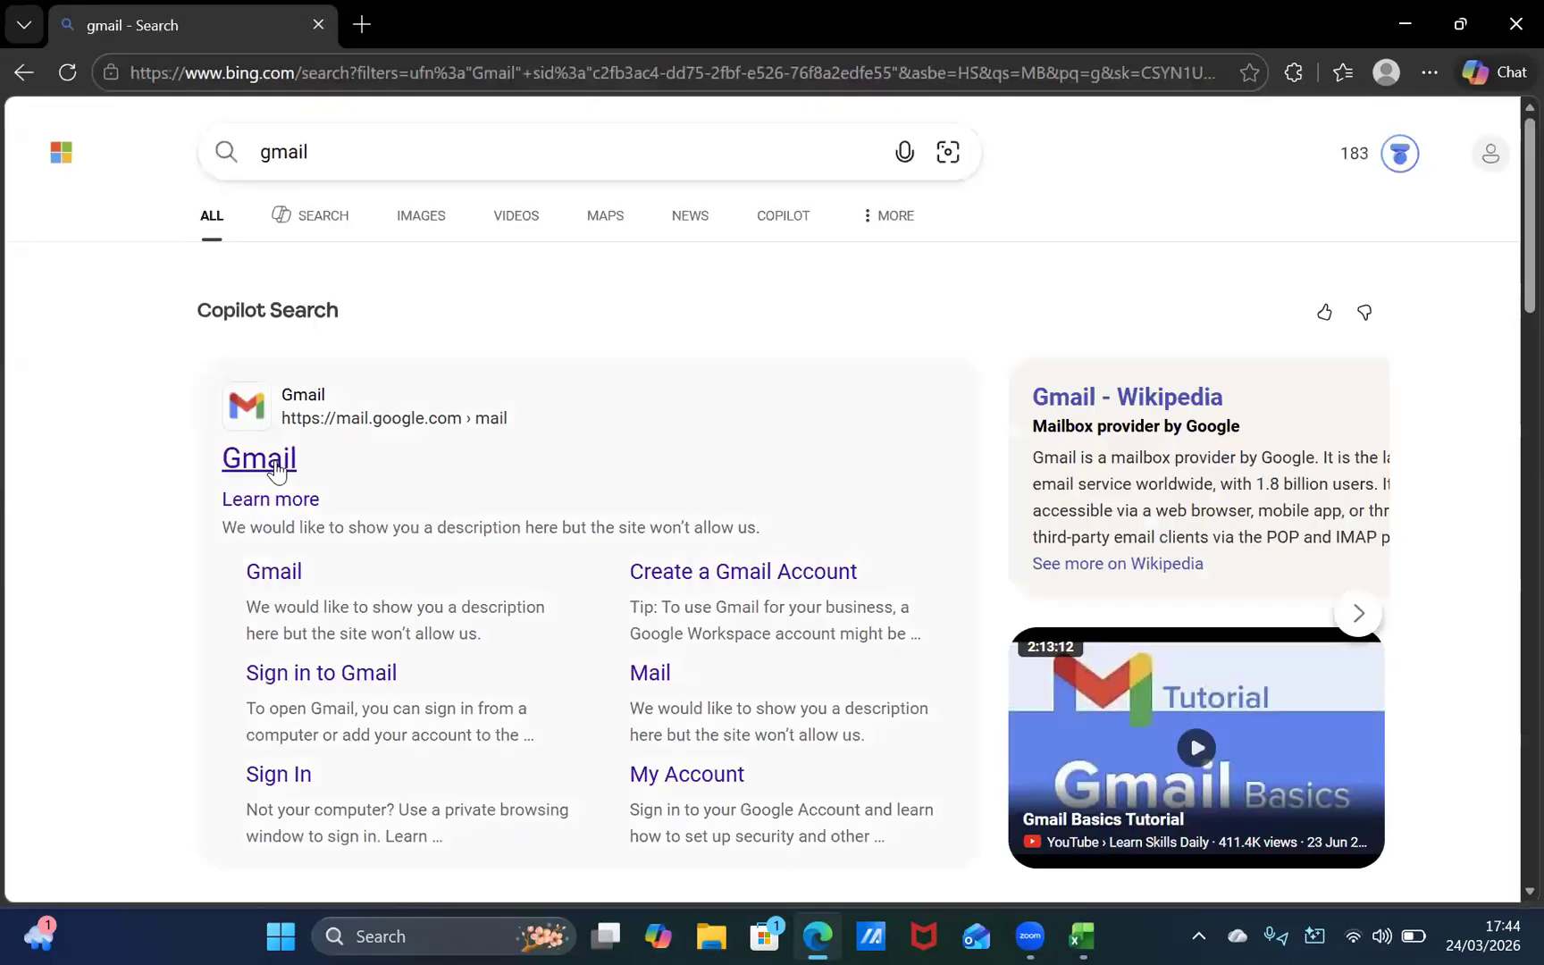
{"action": "left_click", "coordinate": [270, 463]}
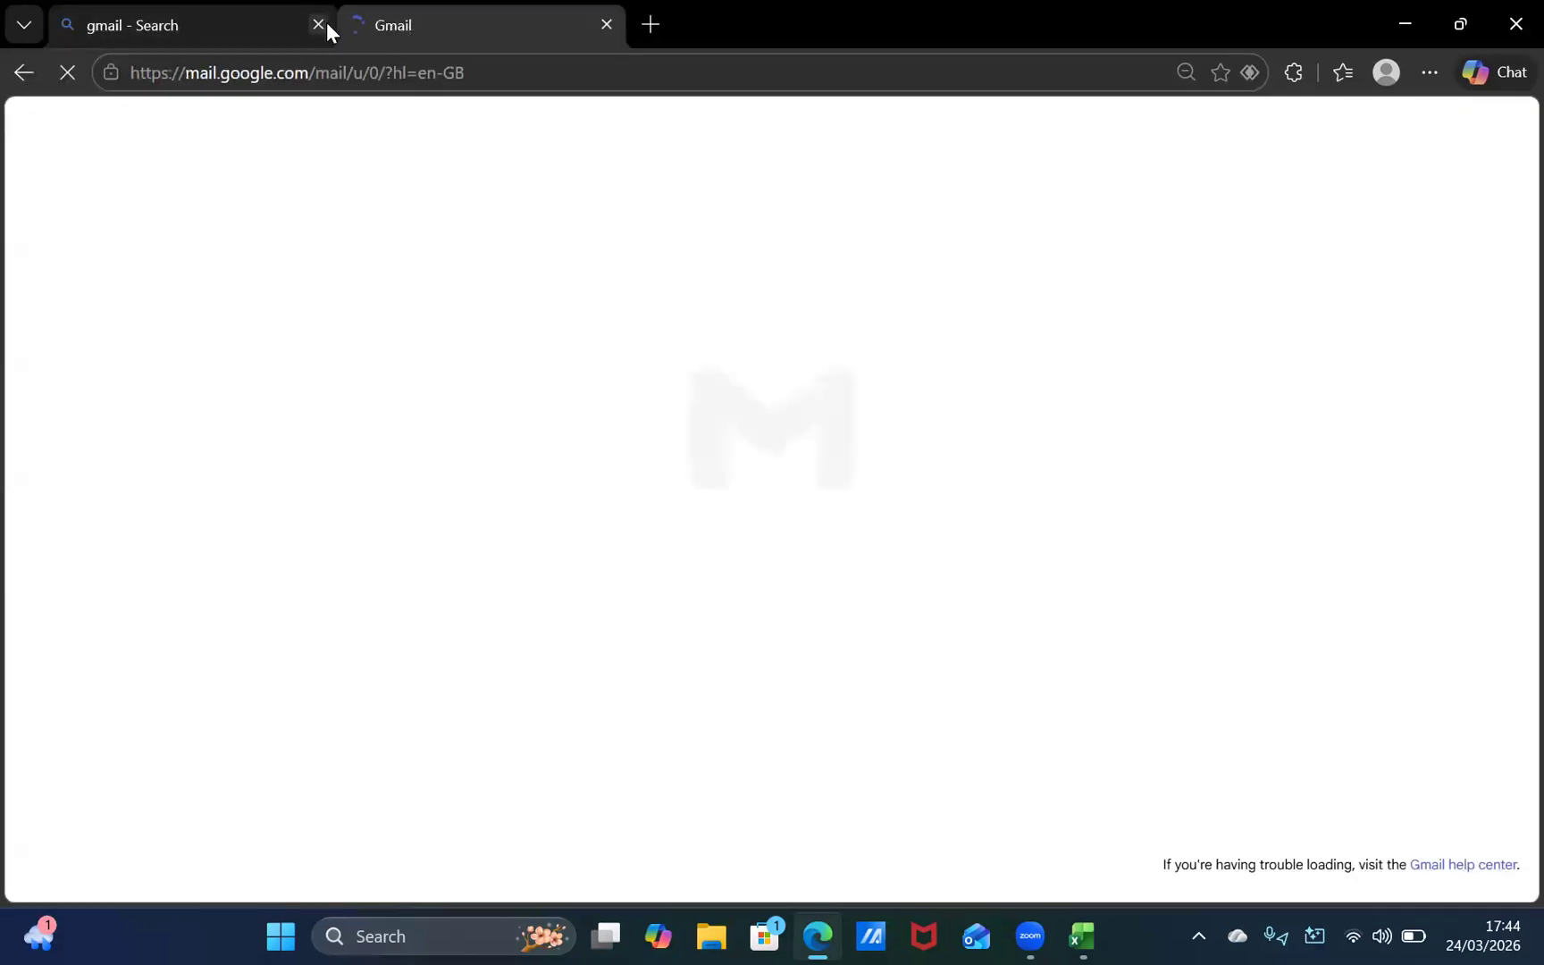
{"action": "left_click", "coordinate": [318, 24]}
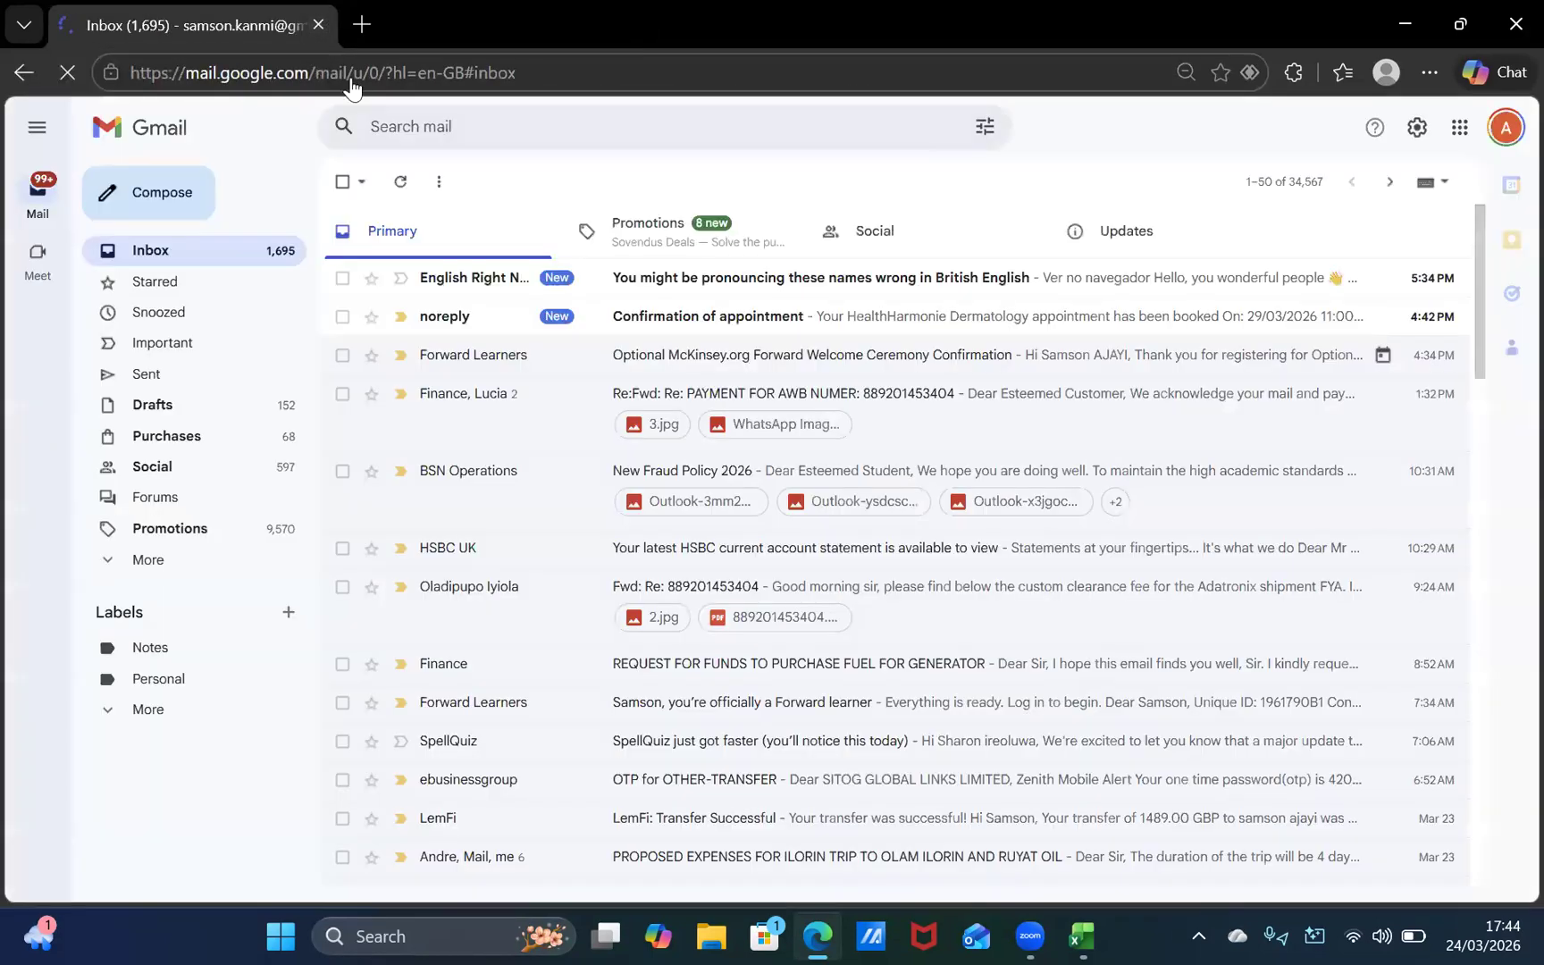
Step: Look through the messages in the Gmail inbox's Primary category and return to the newest ones
{"action": "scroll", "coordinate": [586, 432], "scroll_direction": "down", "scroll_amount": 3}
{"action": "scroll", "coordinate": [585, 431], "scroll_direction": "down", "scroll_amount": 3}
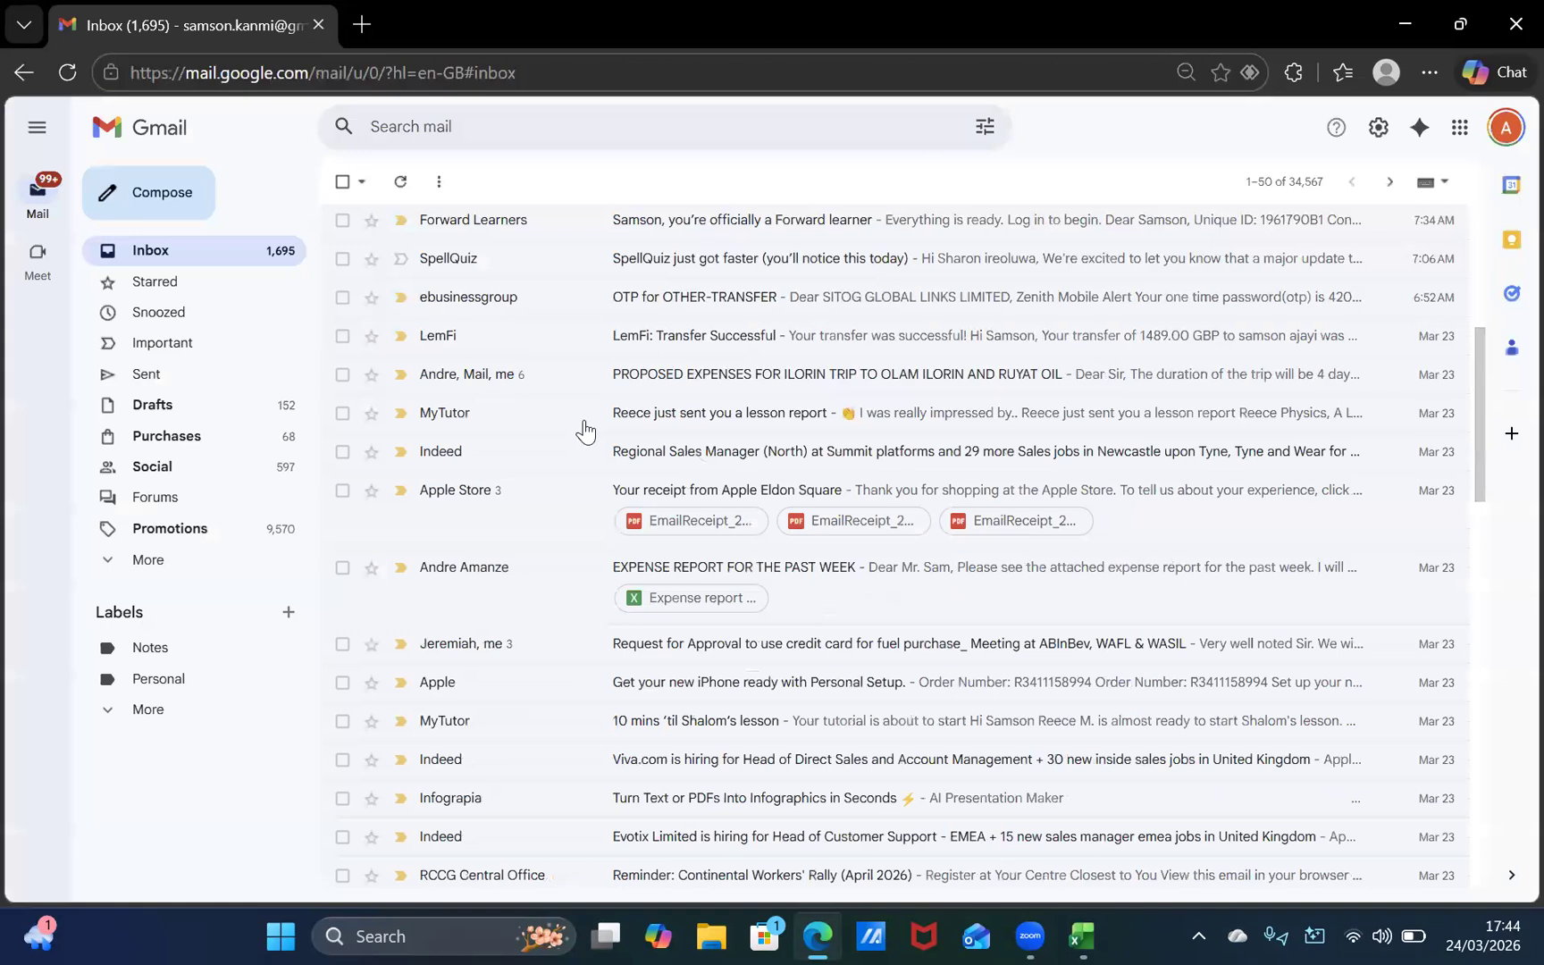
{"action": "scroll", "coordinate": [586, 431], "scroll_direction": "down", "scroll_amount": 5}
{"action": "scroll", "coordinate": [585, 431], "scroll_direction": "down", "scroll_amount": 10}
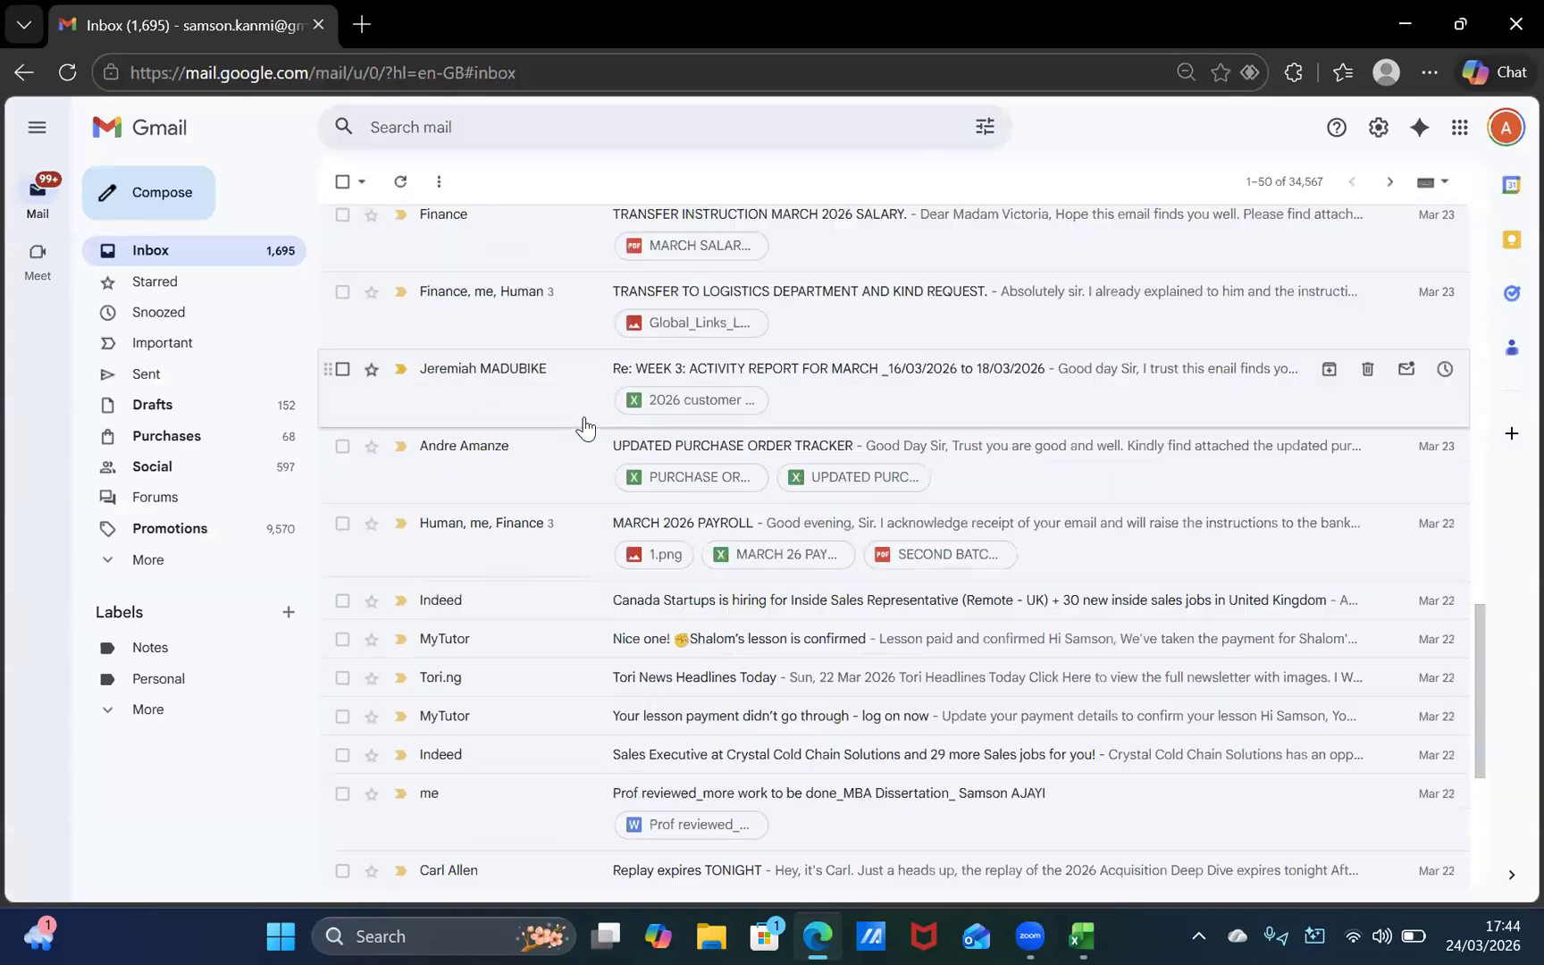
{"action": "scroll", "coordinate": [586, 430], "scroll_direction": "up", "scroll_amount": 15}
{"action": "scroll", "coordinate": [585, 429], "scroll_direction": "up", "scroll_amount": 6}
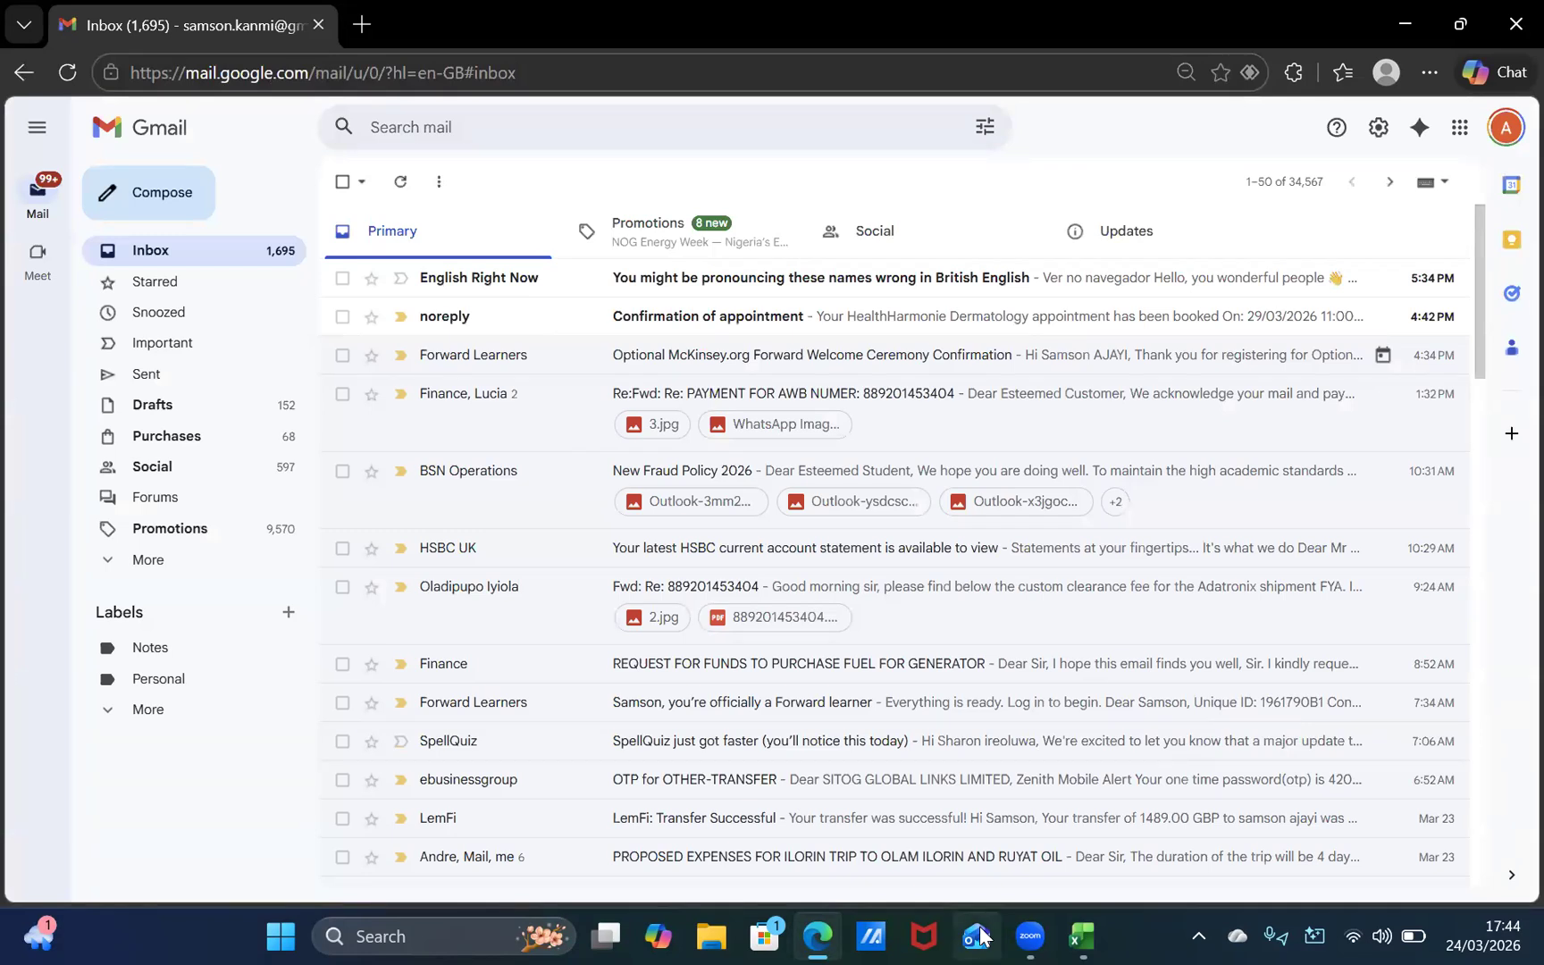
Step: Switch back to Excel and review the report card from the signature boxes up to its title
{"action": "key", "text": "alt+Tab"}
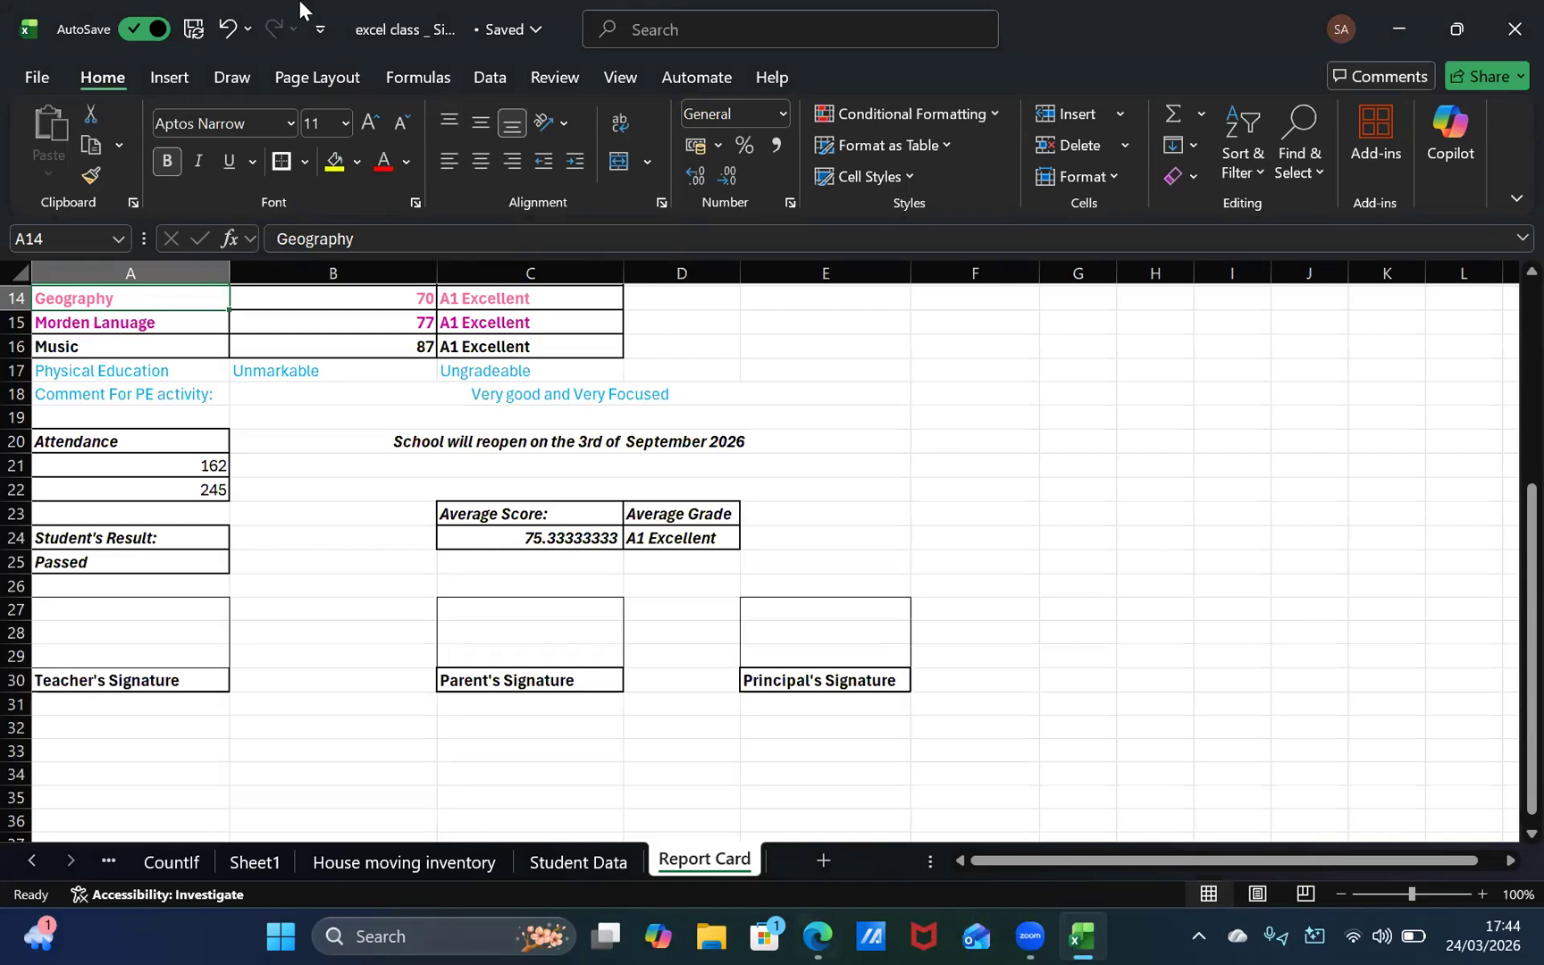
{"action": "scroll", "coordinate": [659, 695], "scroll_direction": "up", "scroll_amount": 4}
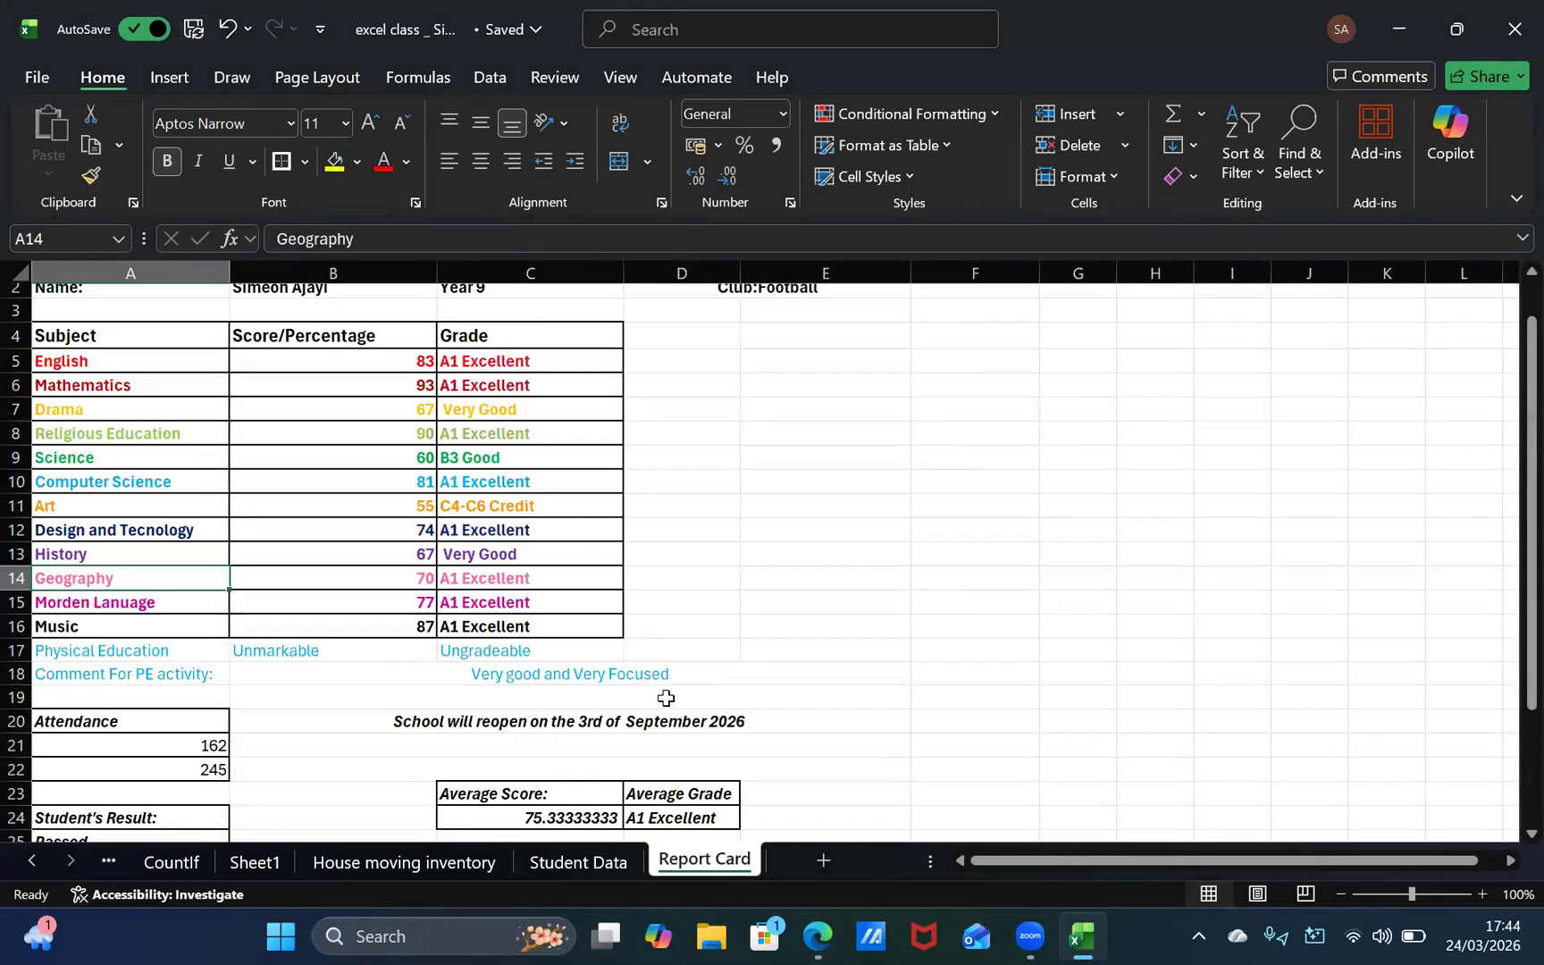
{"action": "scroll", "coordinate": [662, 696], "scroll_direction": "up", "scroll_amount": 1}
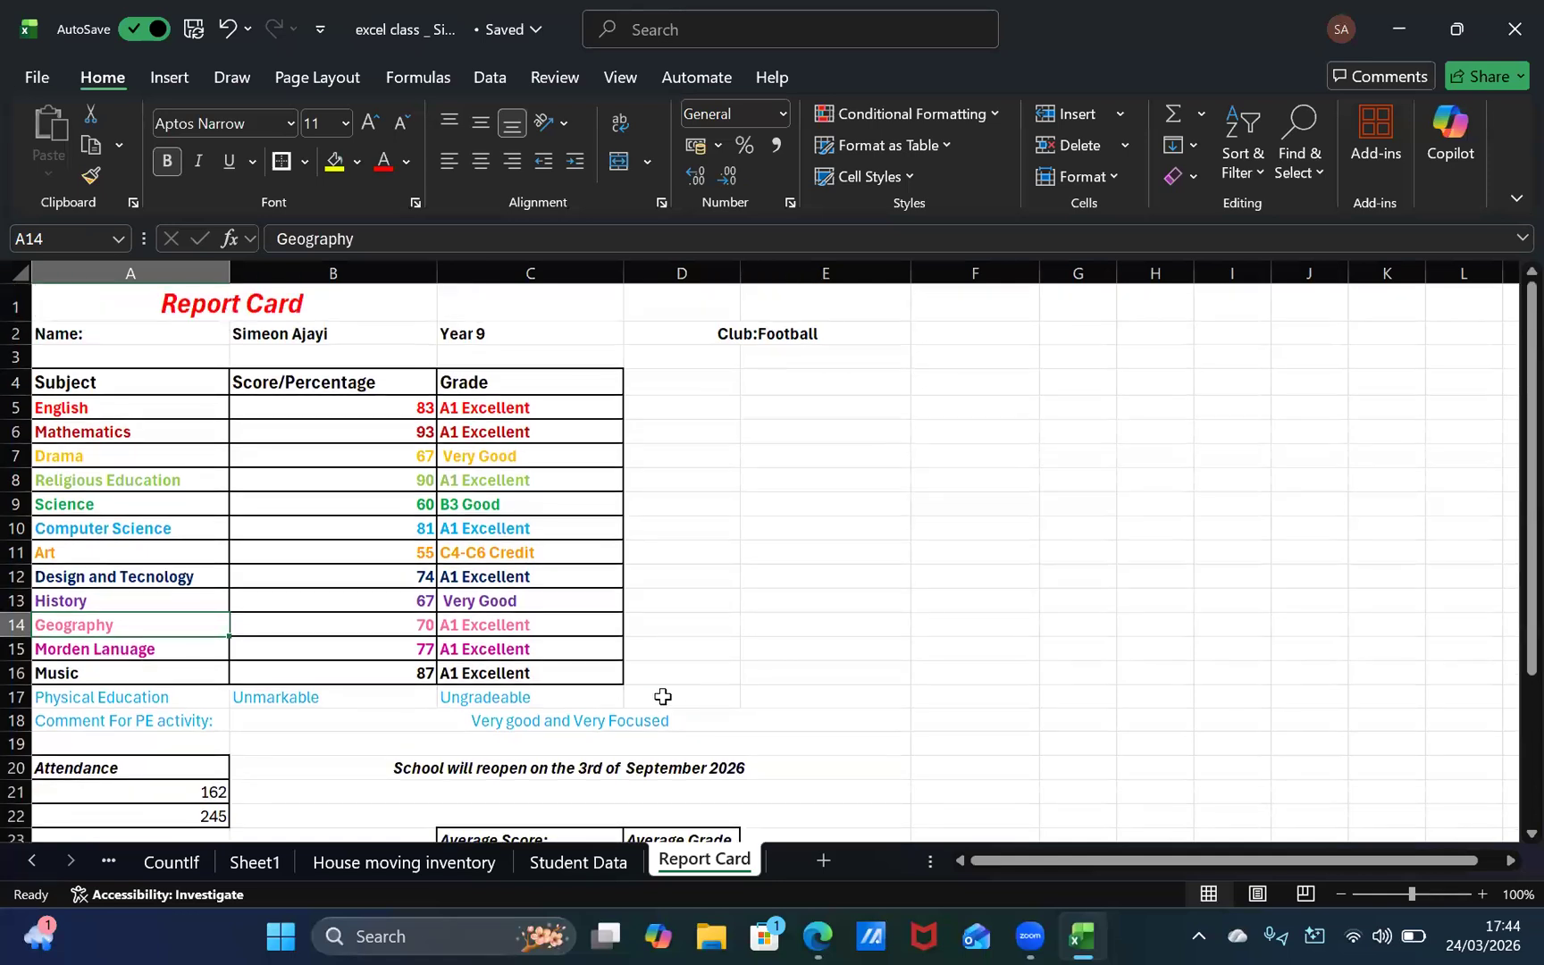
Step: Switch to Microsoft Edge, open Google in a new tab and search for "Vega"
{"action": "key", "text": "alt+Tab"}
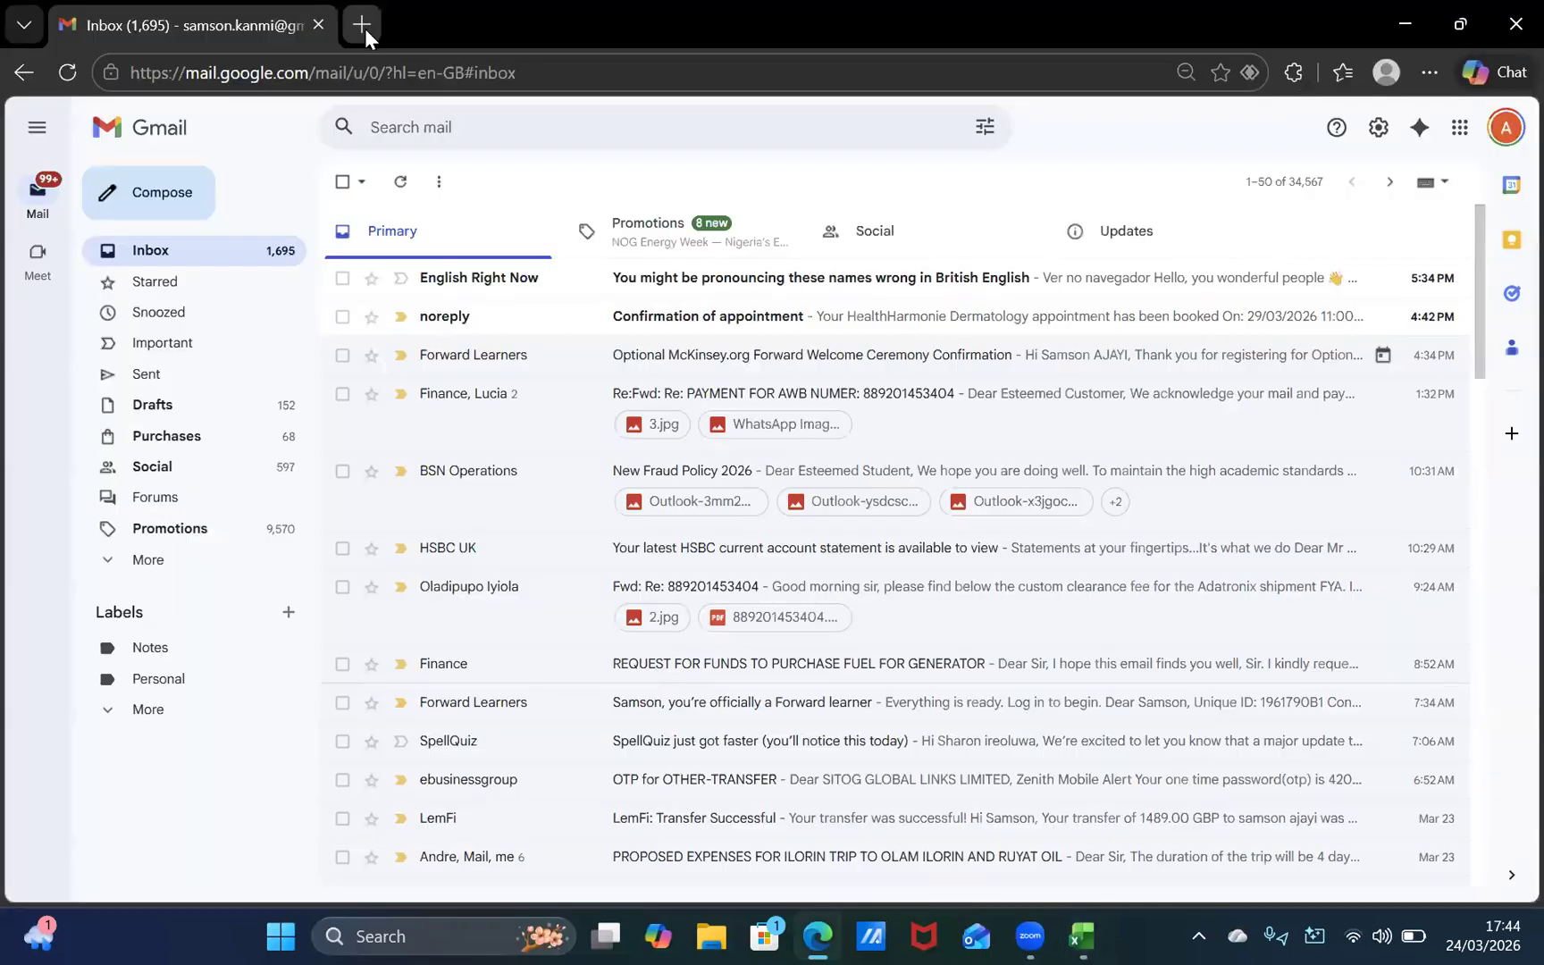
{"action": "left_click", "coordinate": [364, 29]}
{"action": "type", "text": "g"}
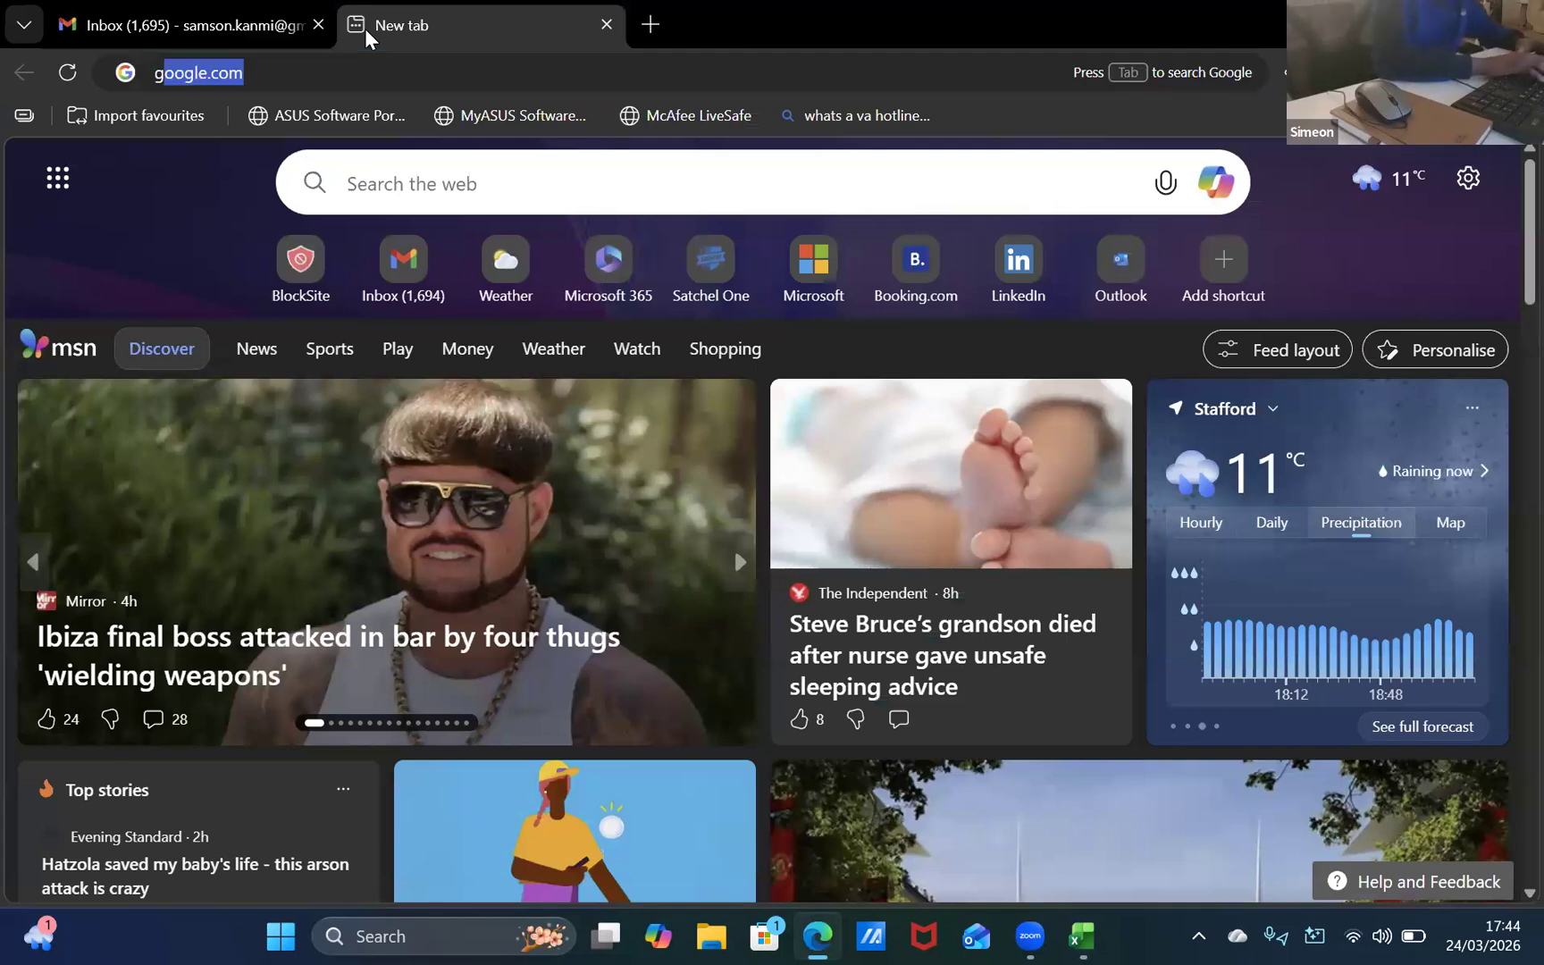
{"action": "type", "text": "oogle"}
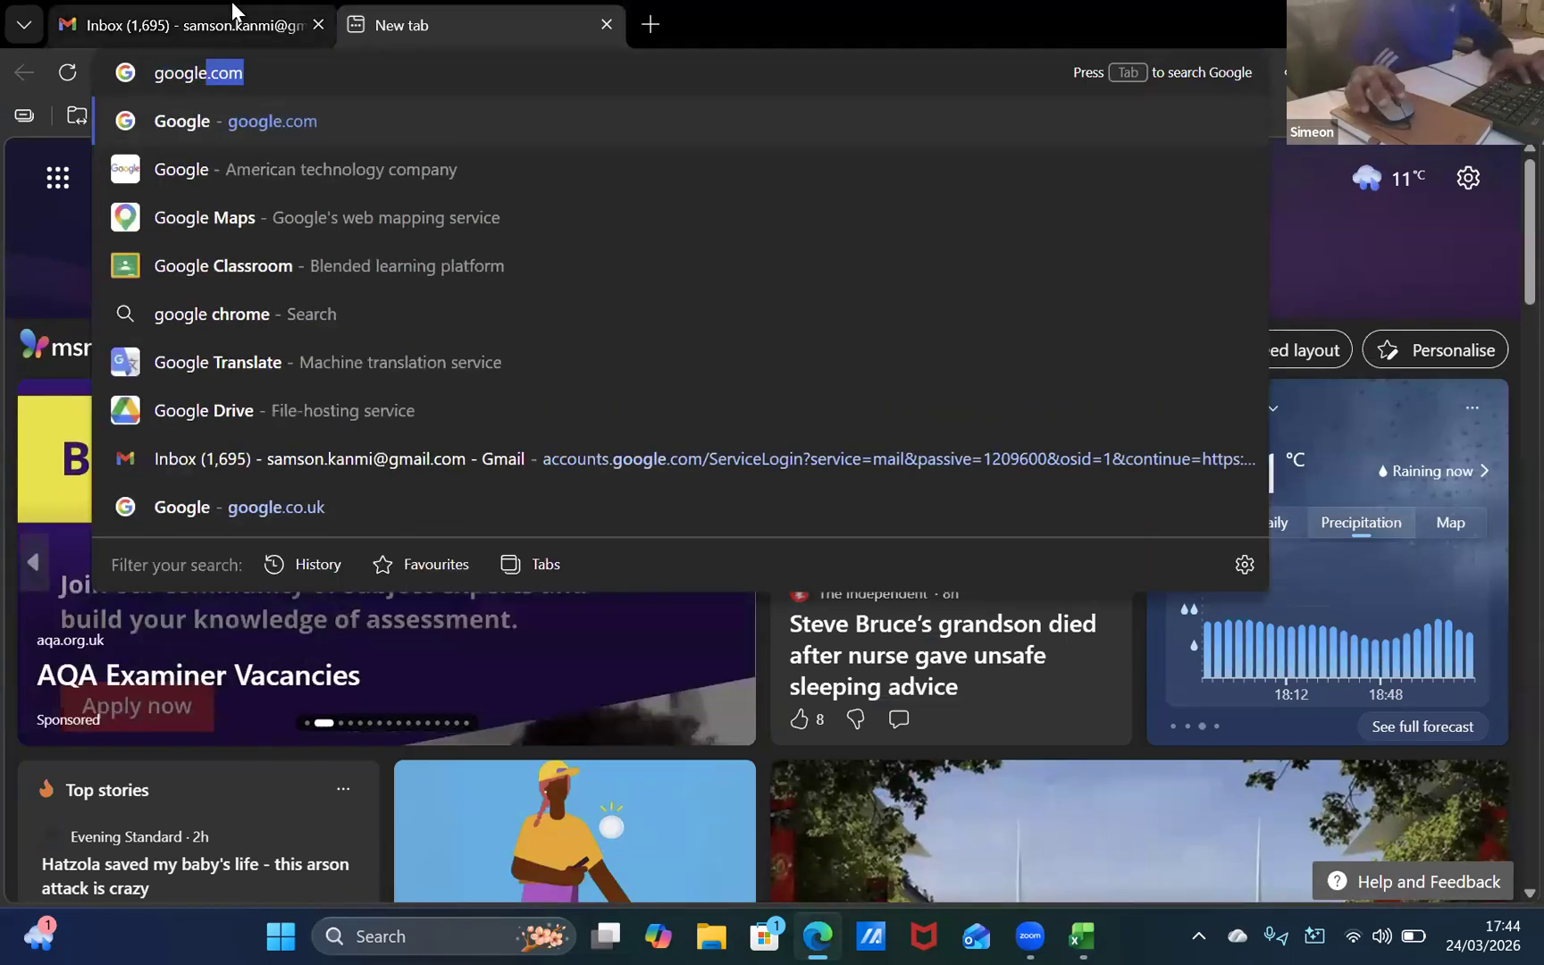
{"action": "key", "text": "Return"}
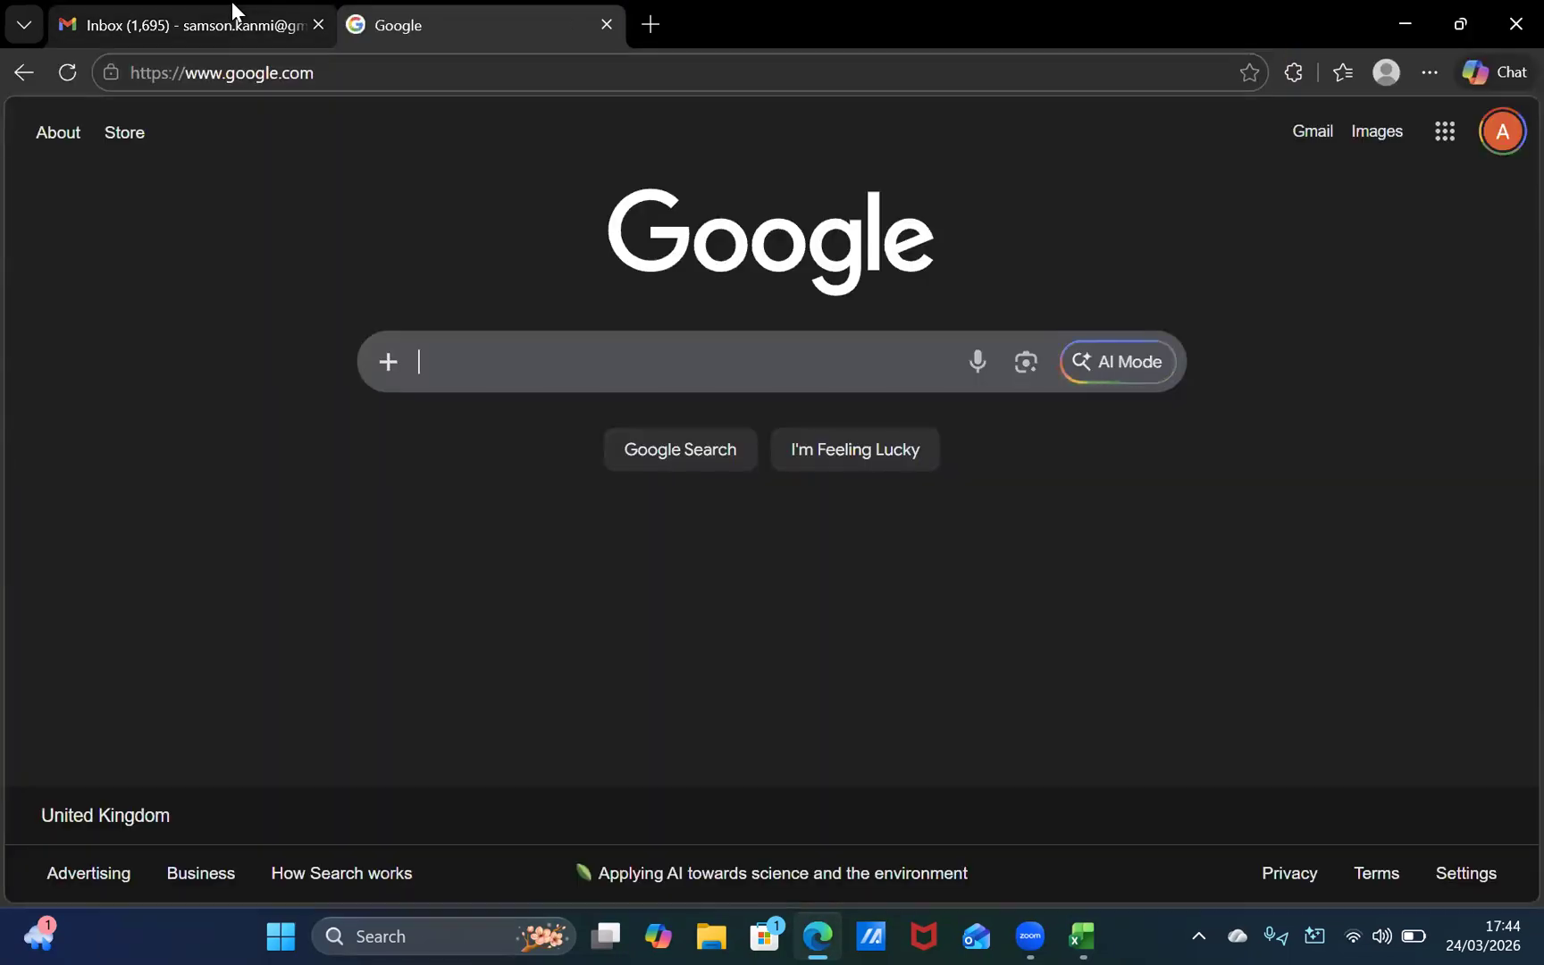
{"action": "type", "text": "Vega"}
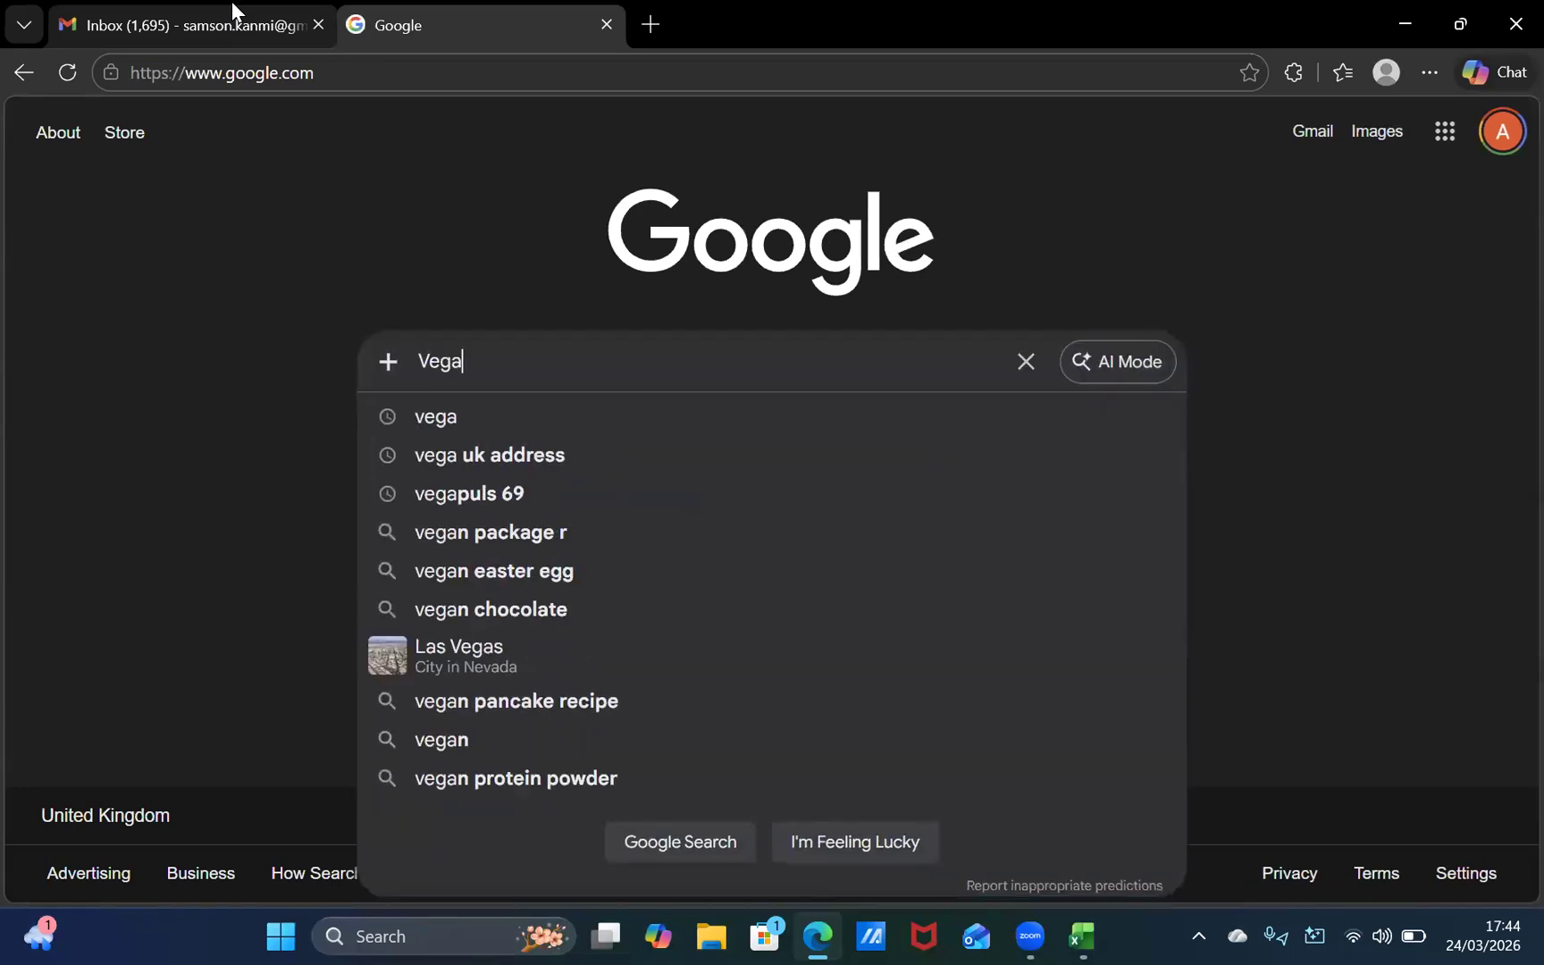
{"action": "key", "text": "Return"}
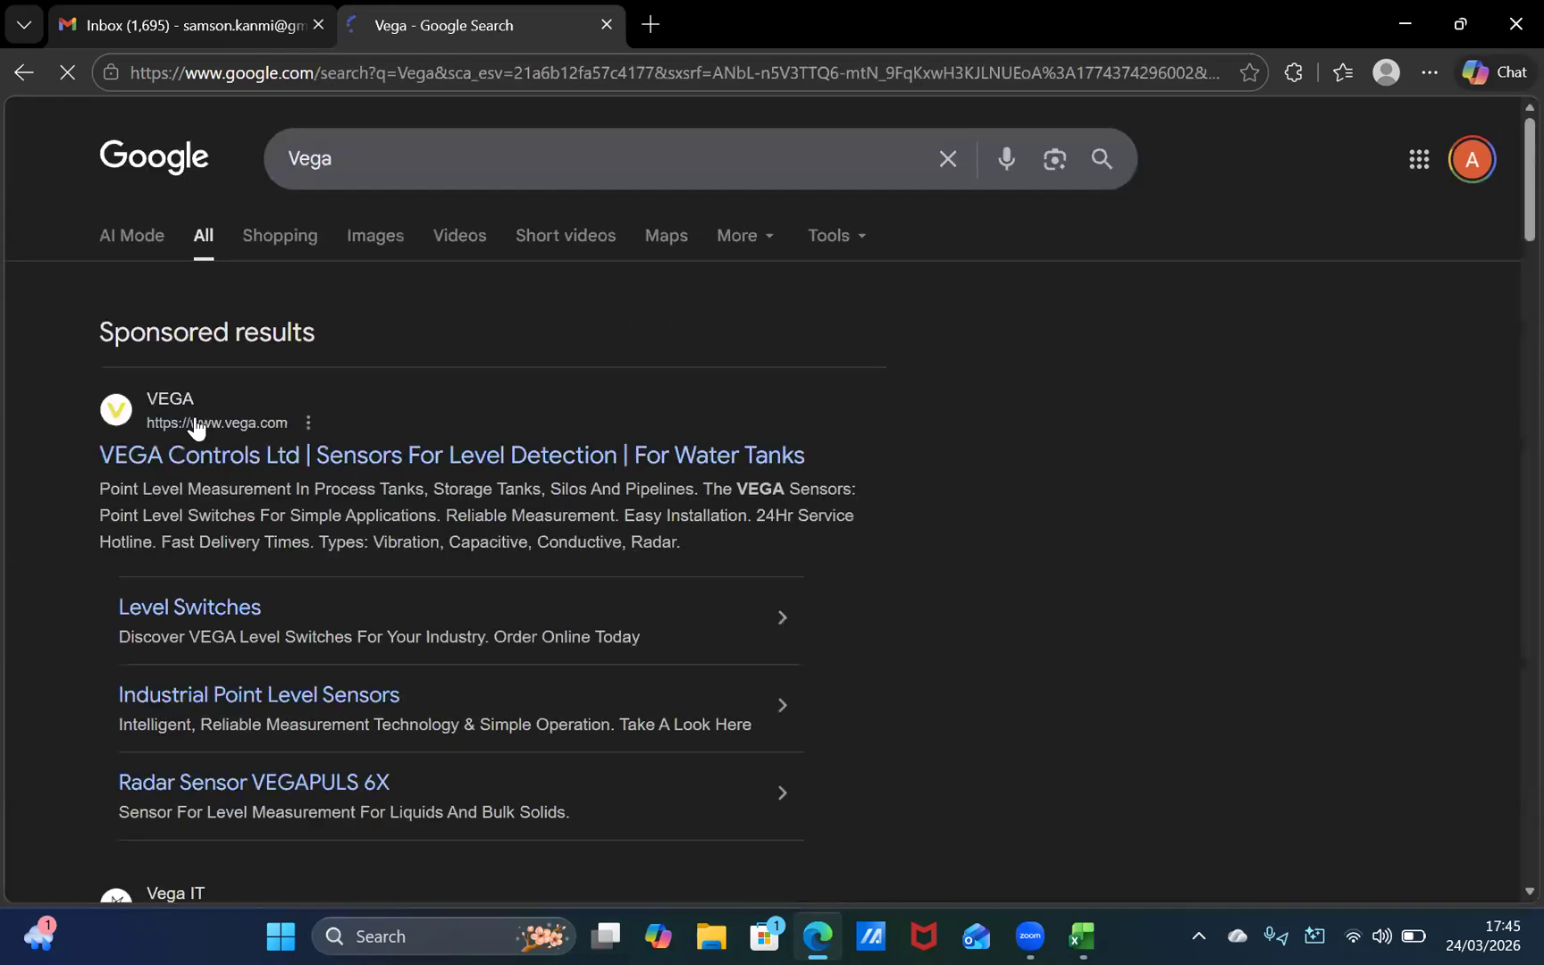
Step: View the Google image results for Vega and close the search tab
{"action": "left_click", "coordinate": [376, 234]}
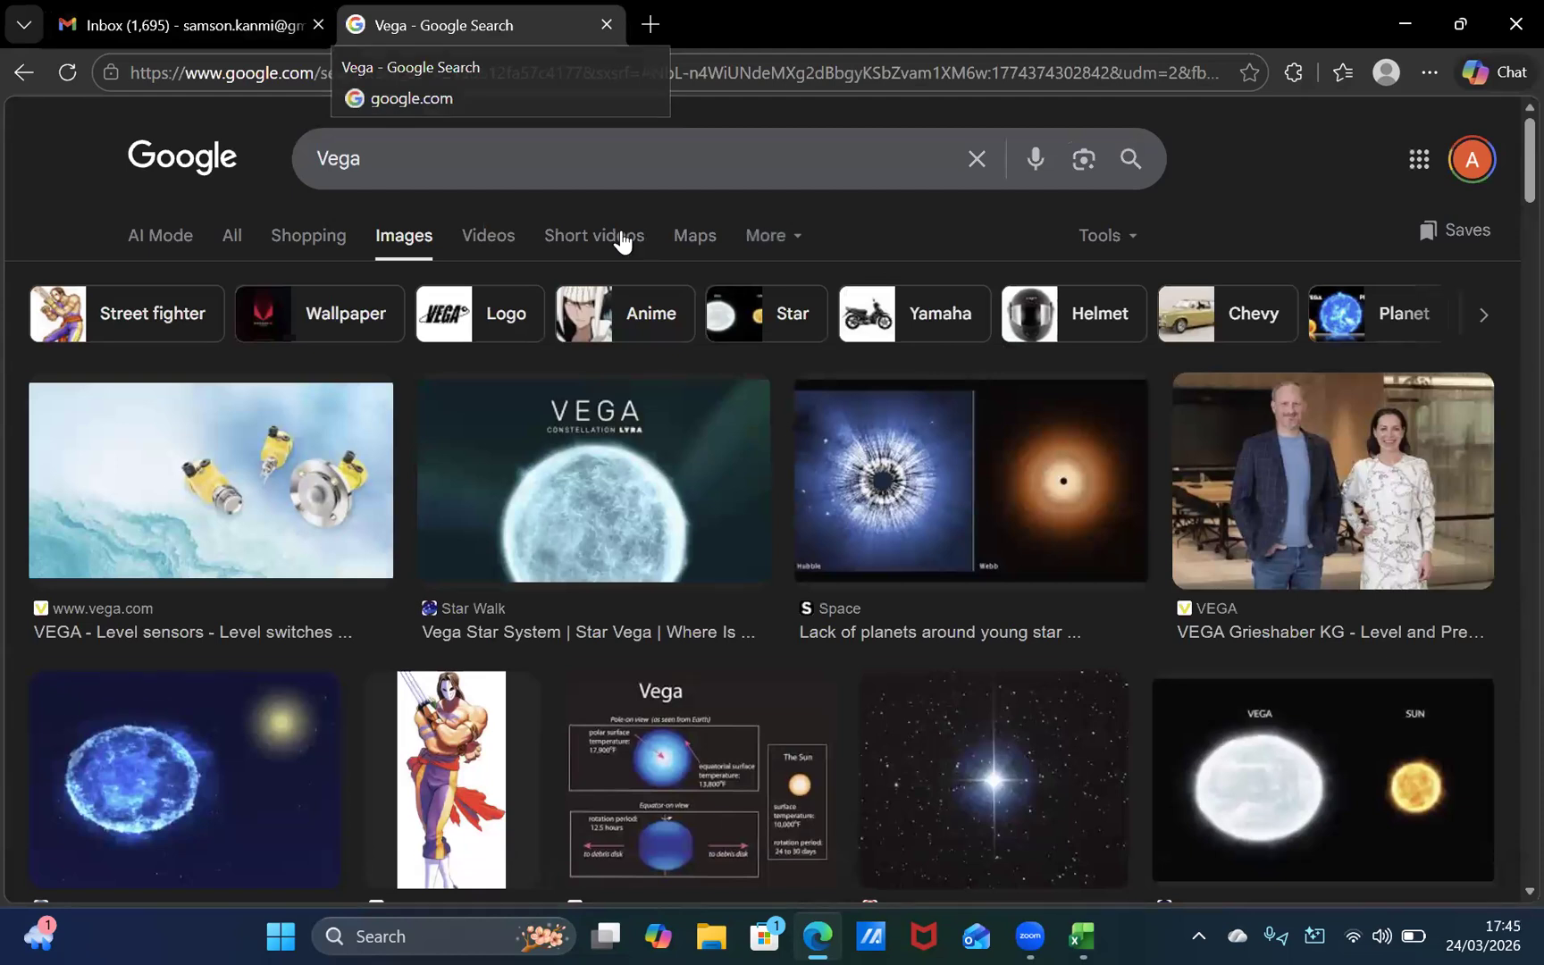
{"action": "left_click", "coordinate": [621, 159]}
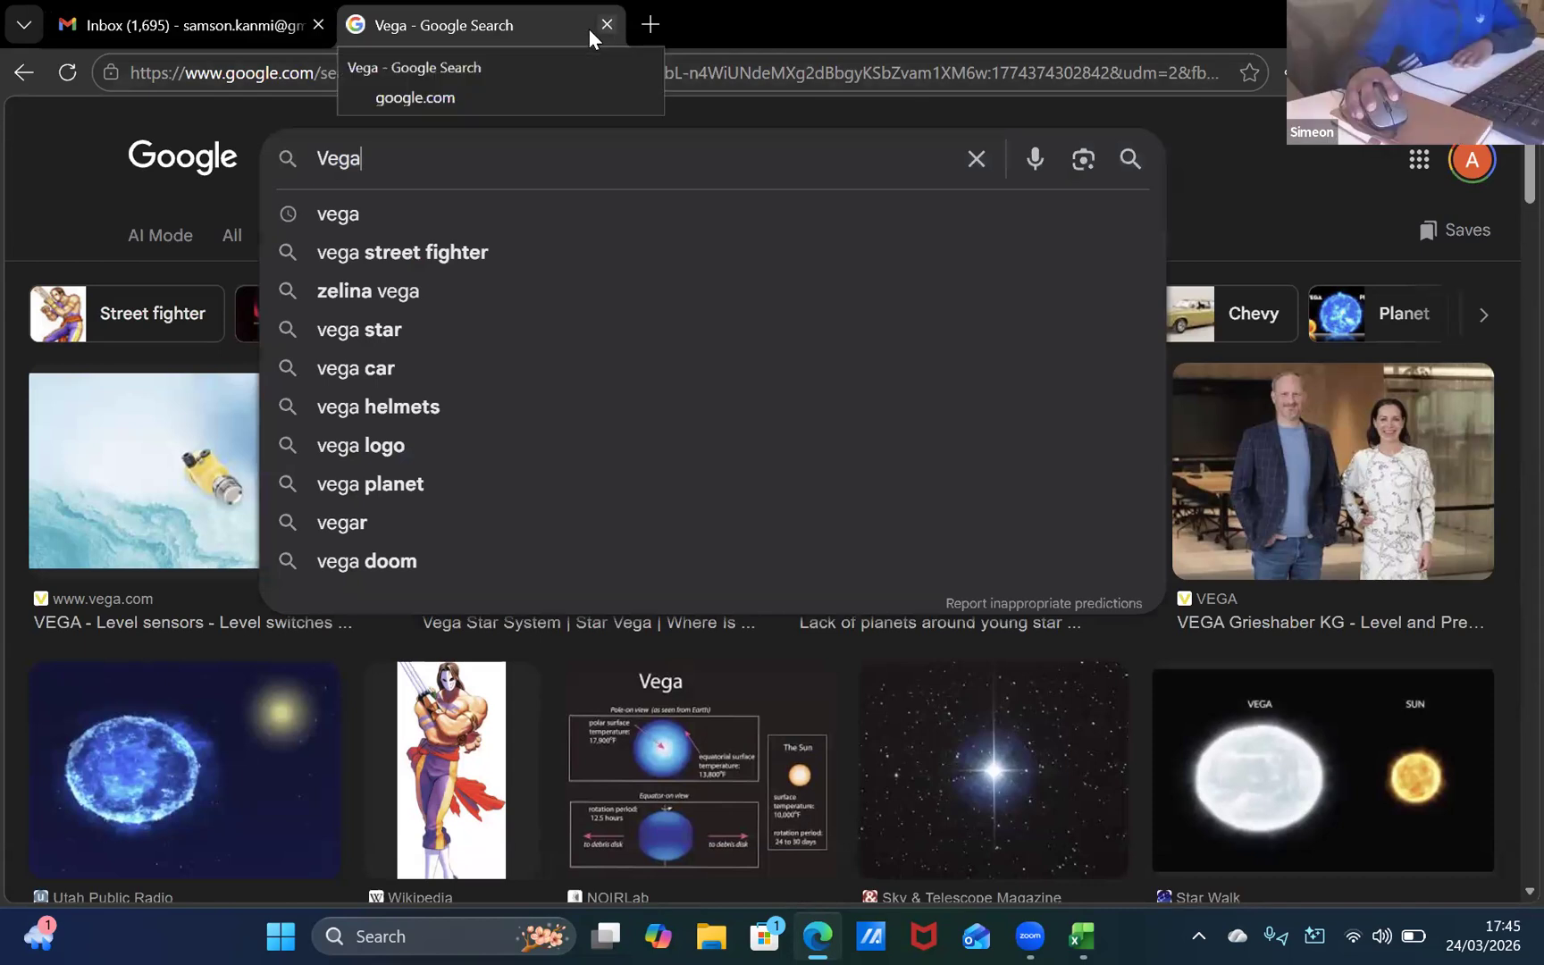
{"action": "left_click", "coordinate": [606, 24]}
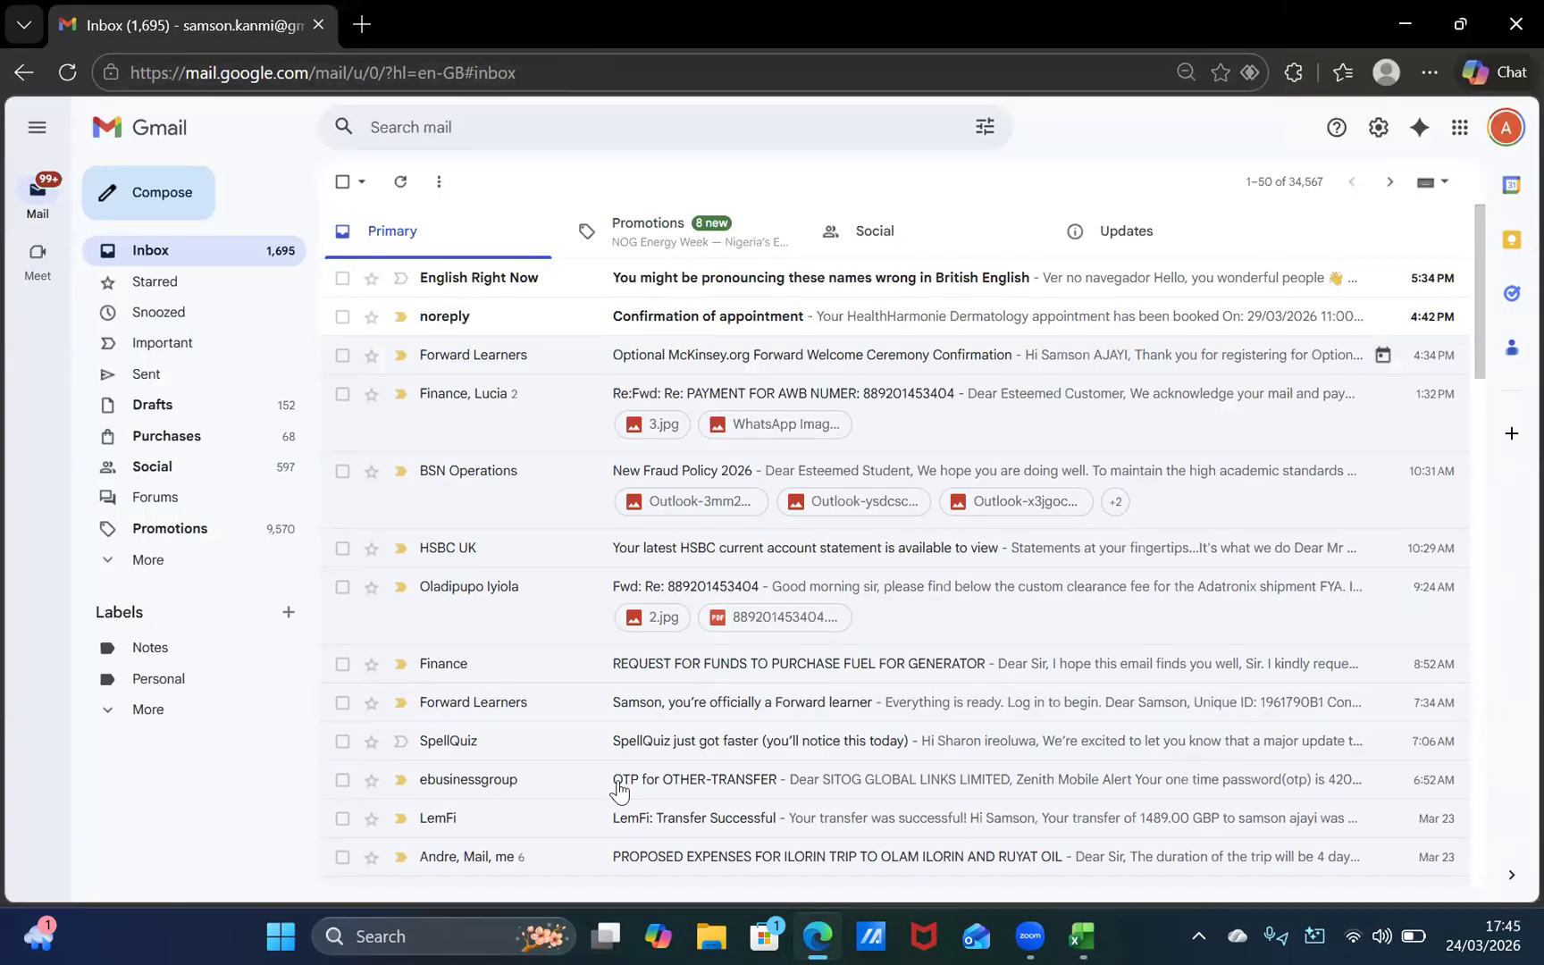
Step: Read the SpellQuiz update email from the Gmail inbox and switch back to the report card in Excel
{"action": "left_click", "coordinate": [632, 744]}
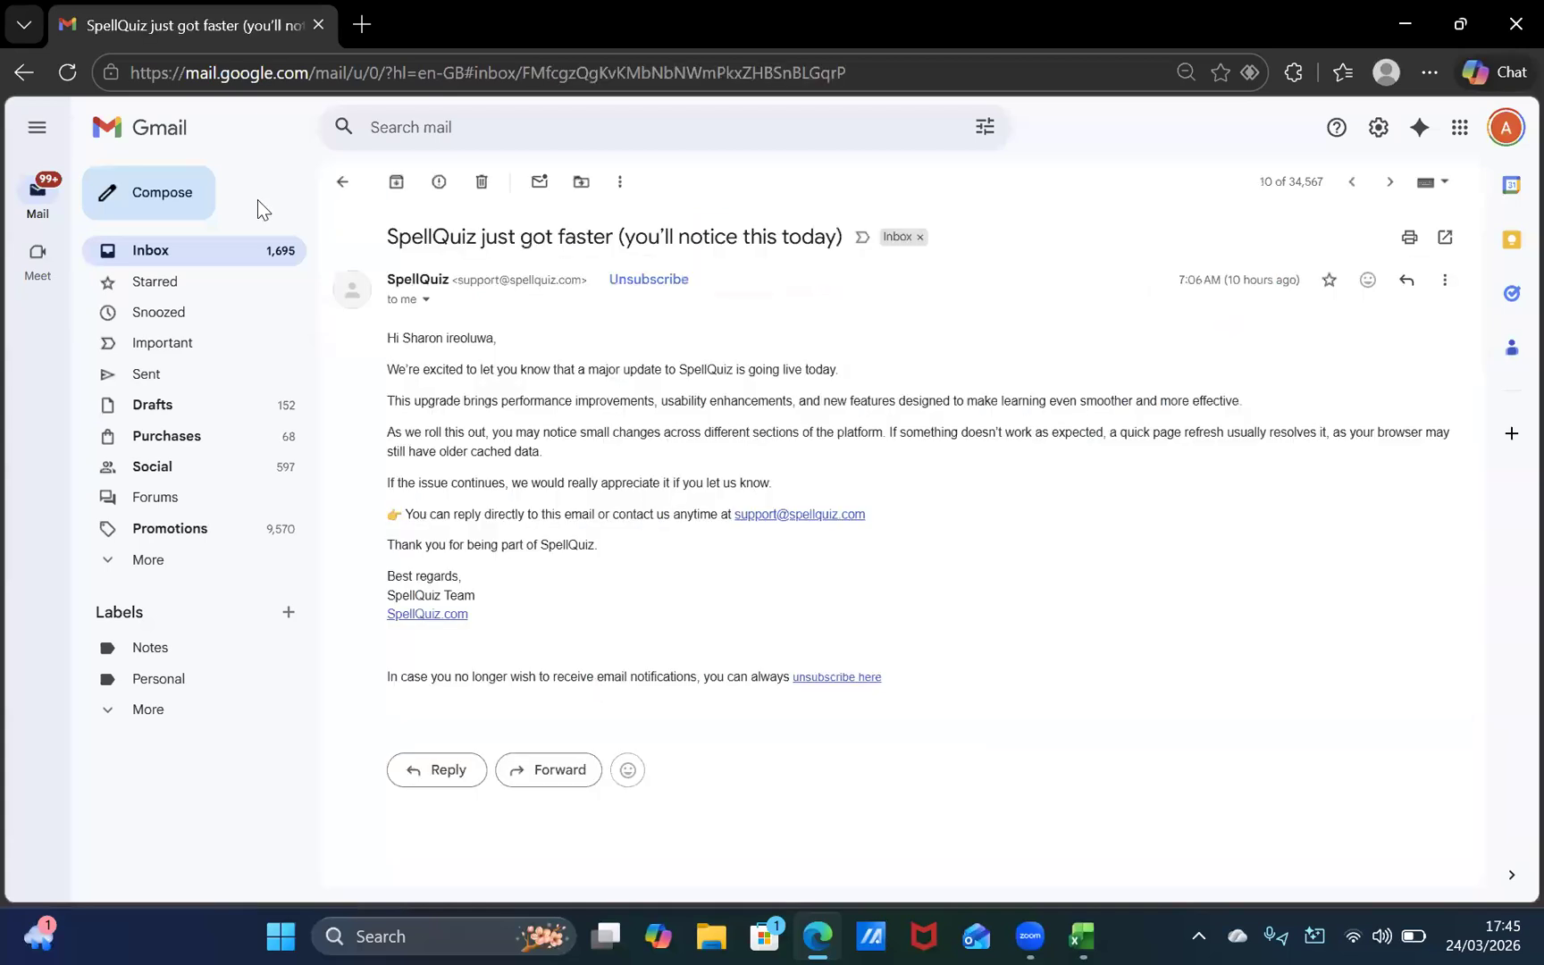
{"action": "left_click", "coordinate": [85, 131]}
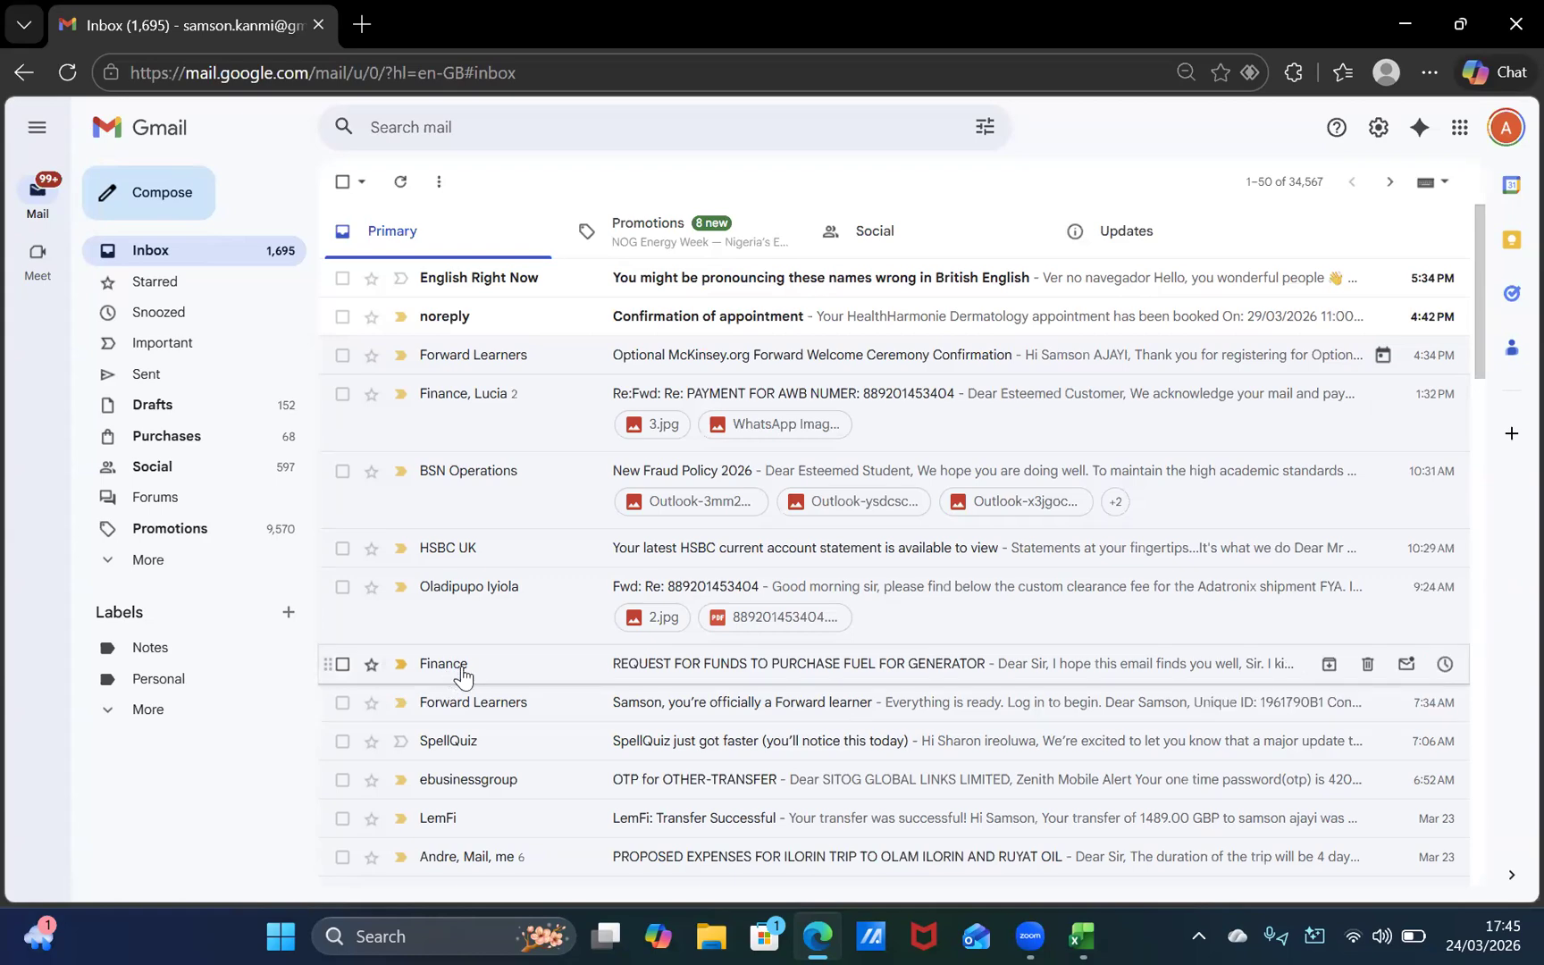
{"action": "key", "text": "alt+Tab"}
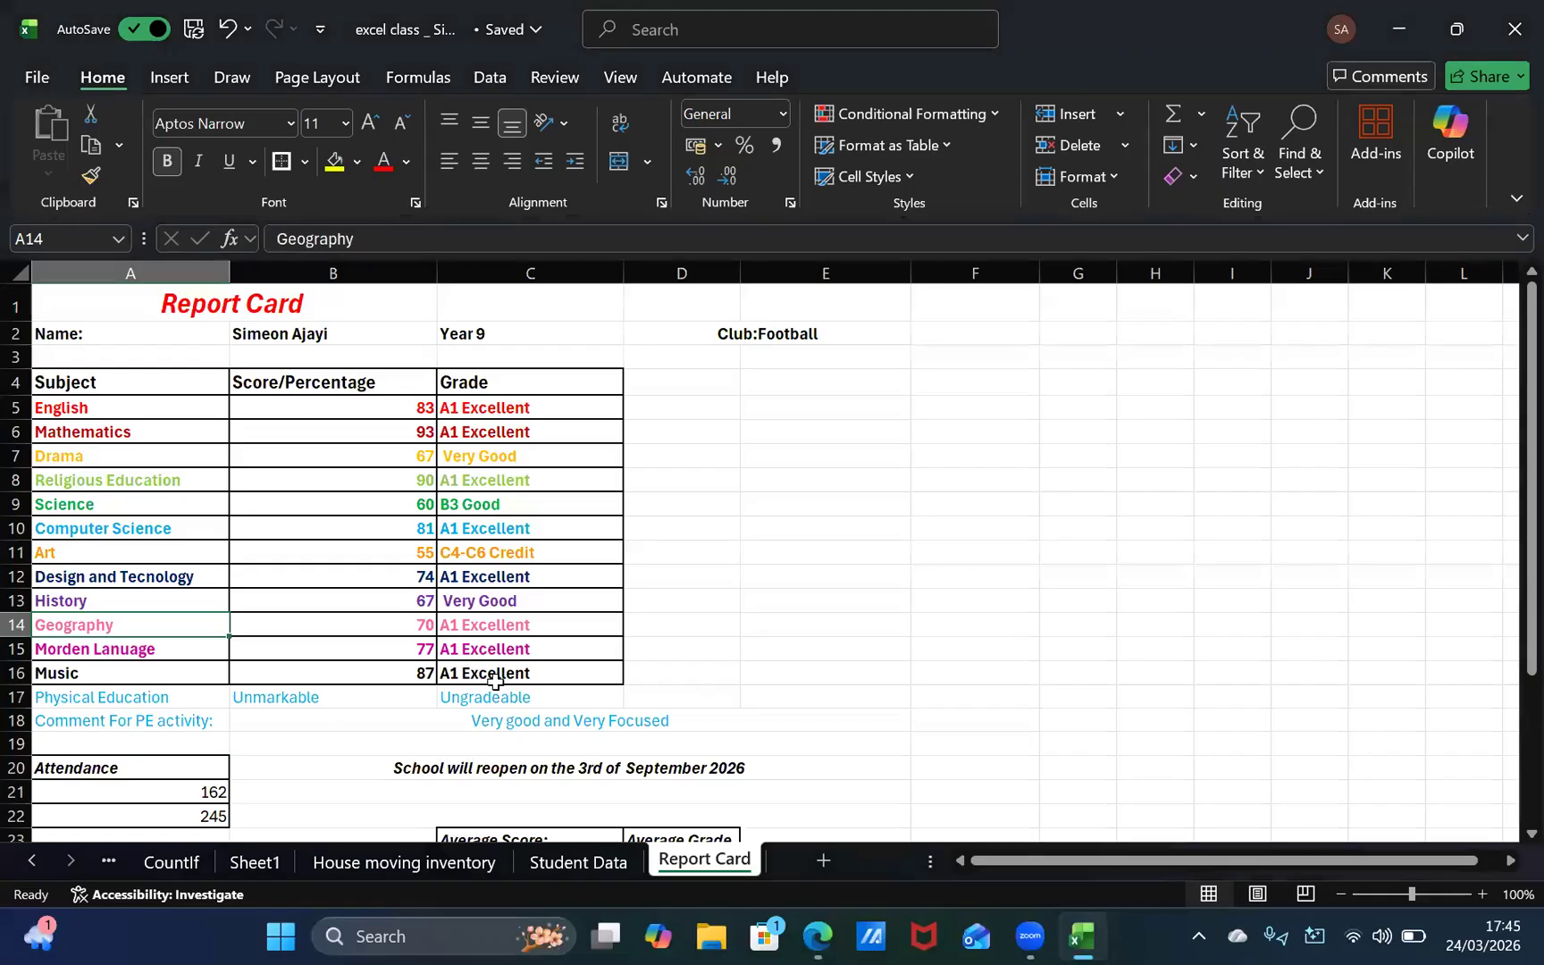